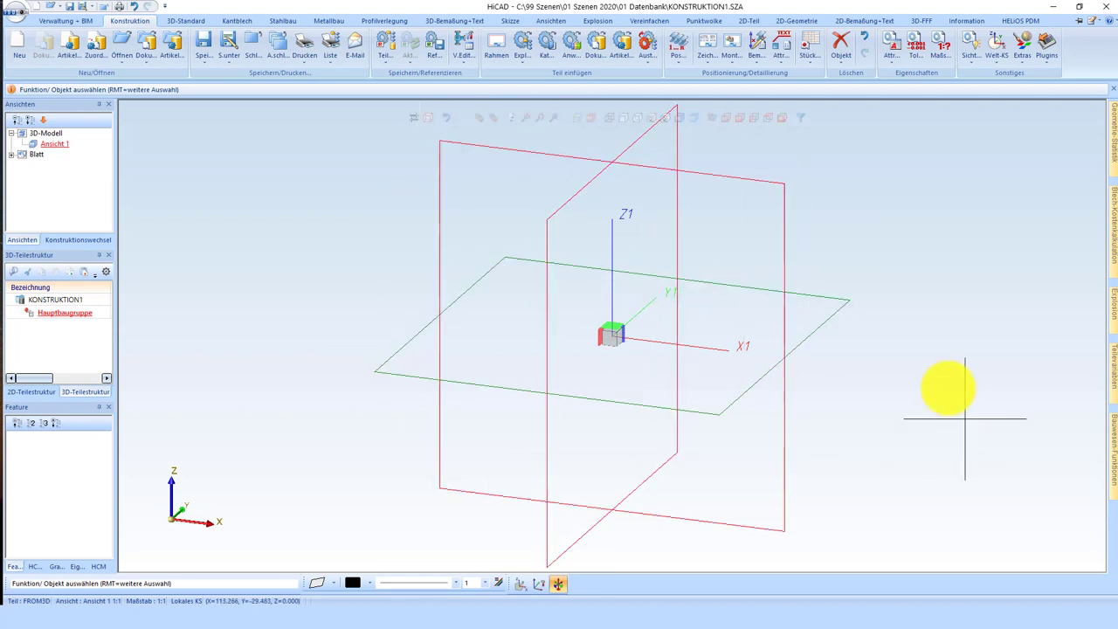
- Search the Start menu for 'par' and launch the Computer Parameter Configurator
left_click(10, 599)
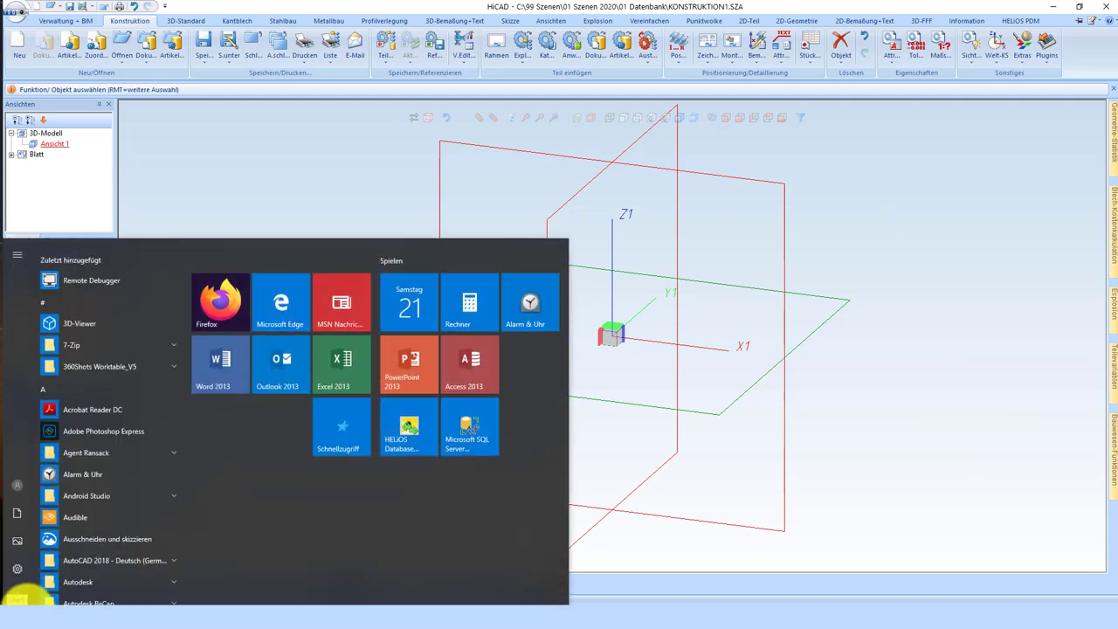
type("comp")
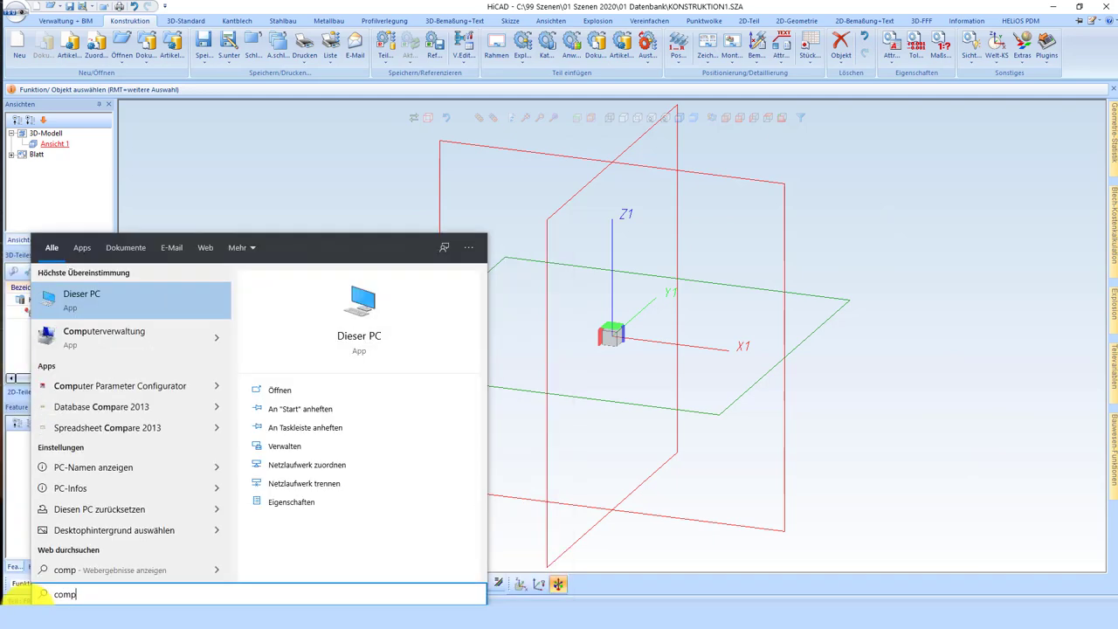
type("u")
key("BackSpace")
key("BackSpace")
key("BackSpace")
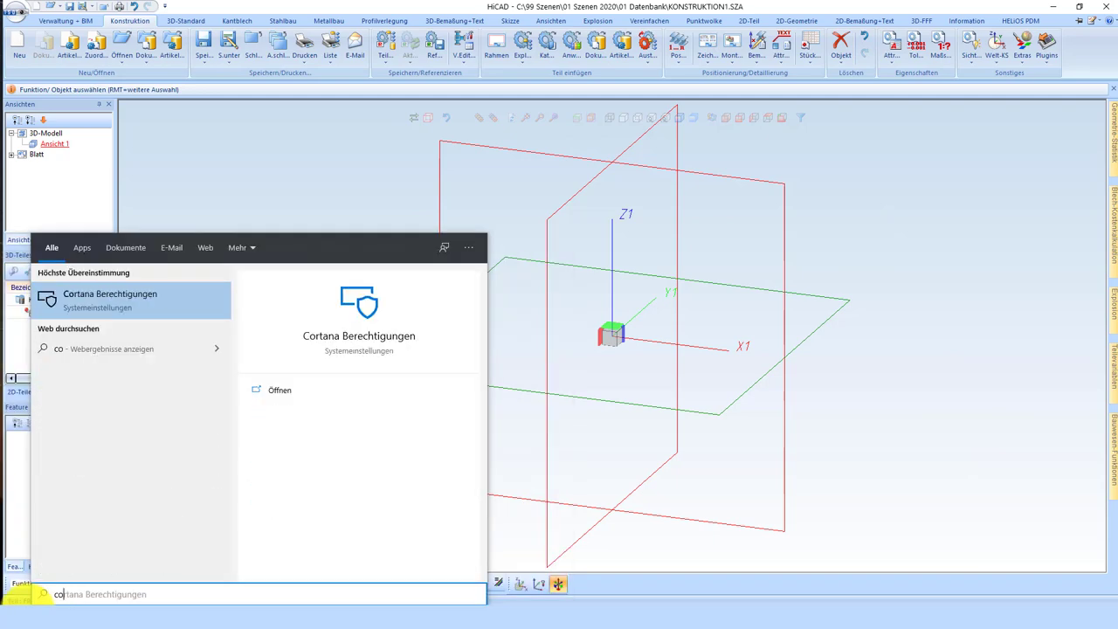
key("BackSpace")
key("BackSpace")
type("par")
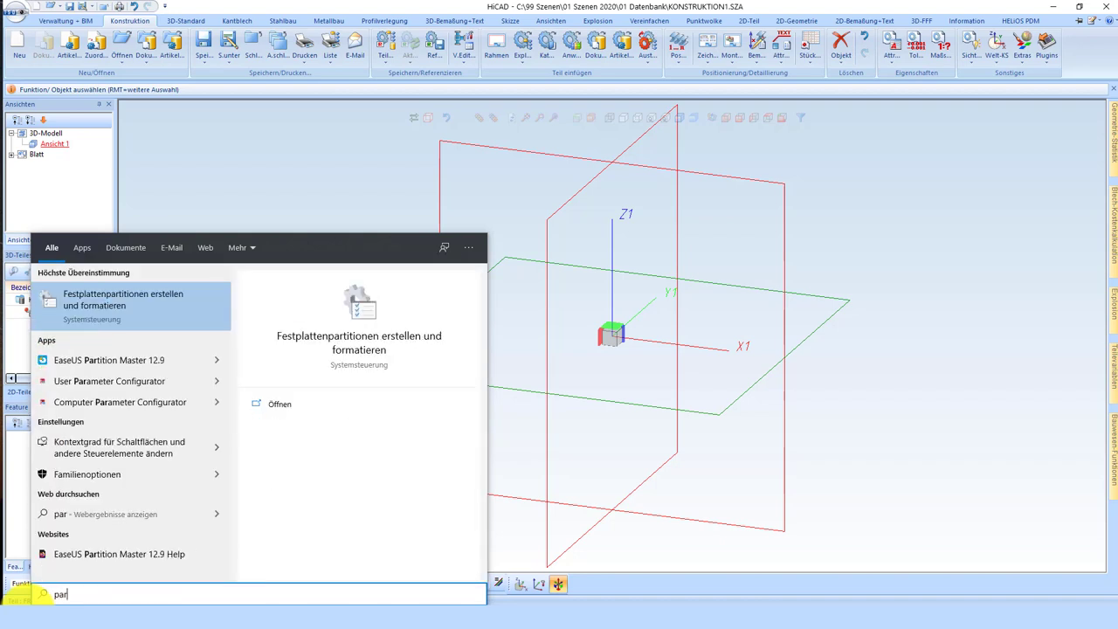
left_click(138, 404)
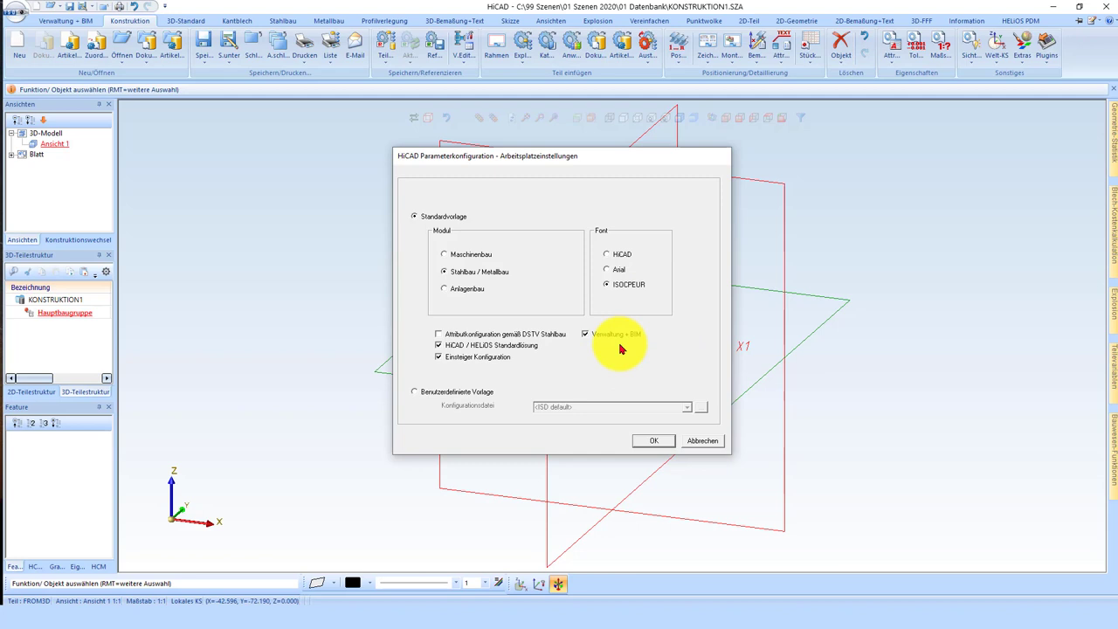
left_click(710, 441)
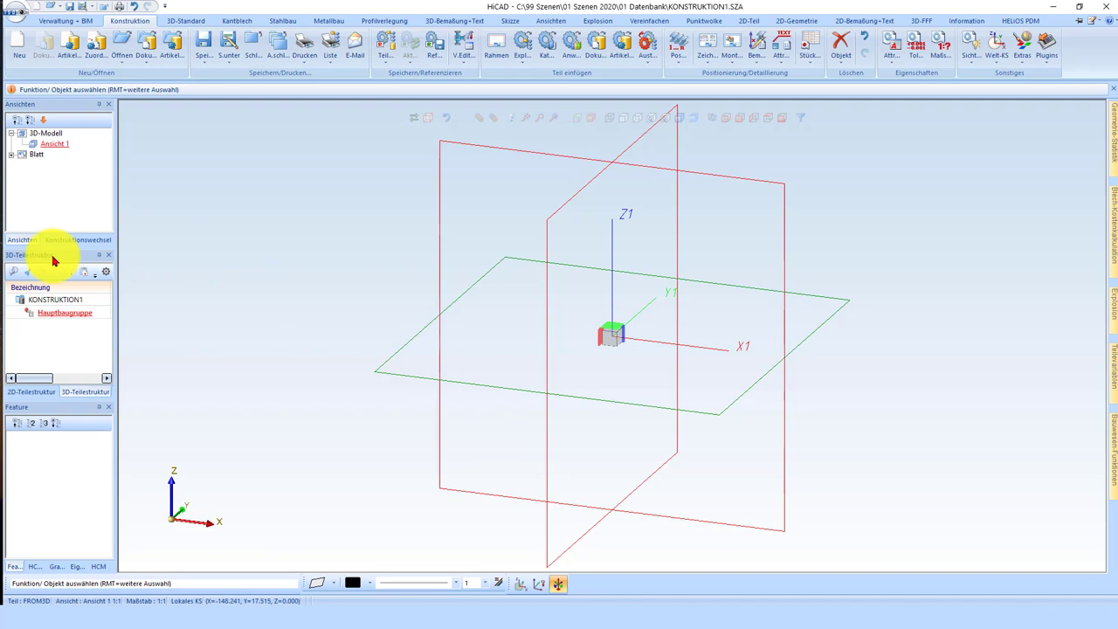
- Dock the 3D-Teilestruktur panel as a separate wider pane beside the Ansichten list
mouse_move(52, 260)
left_mouse_down()
mouse_move(577, 370)
mouse_move(591, 341)
left_mouse_up()
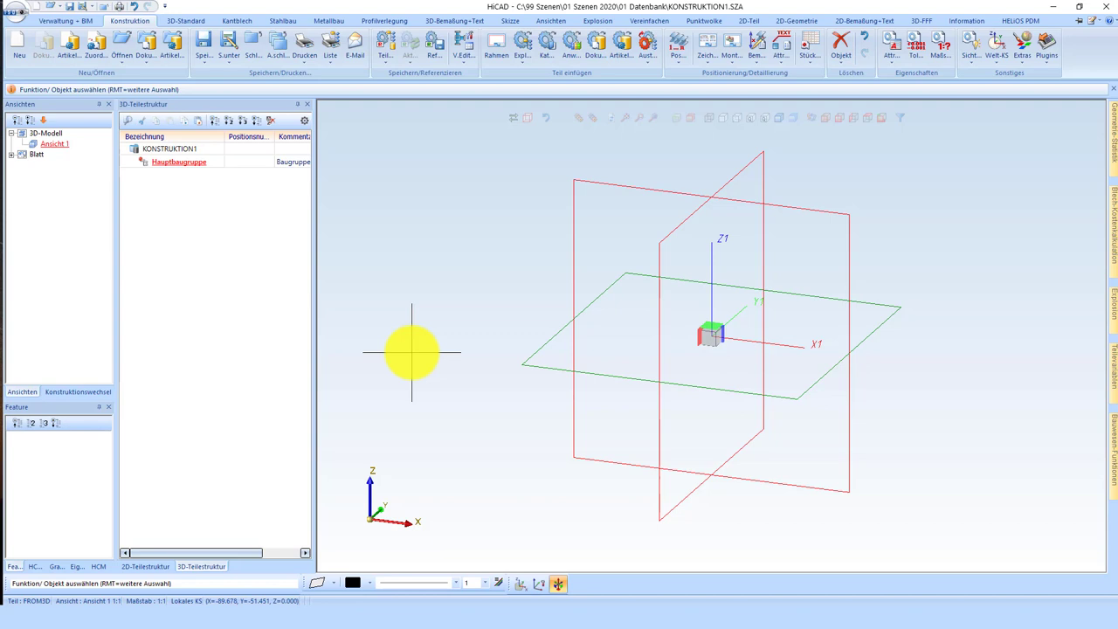
- Create project VI-01 with commission Video and lot Balkon from Verwaltung + BIM
left_click(78, 21)
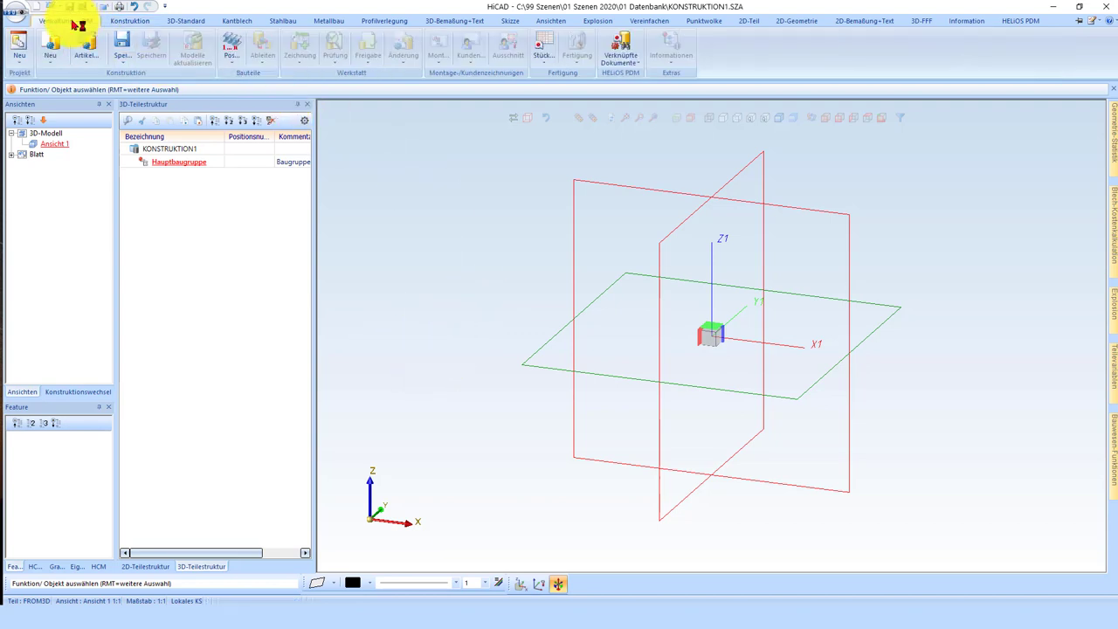
left_click(21, 44)
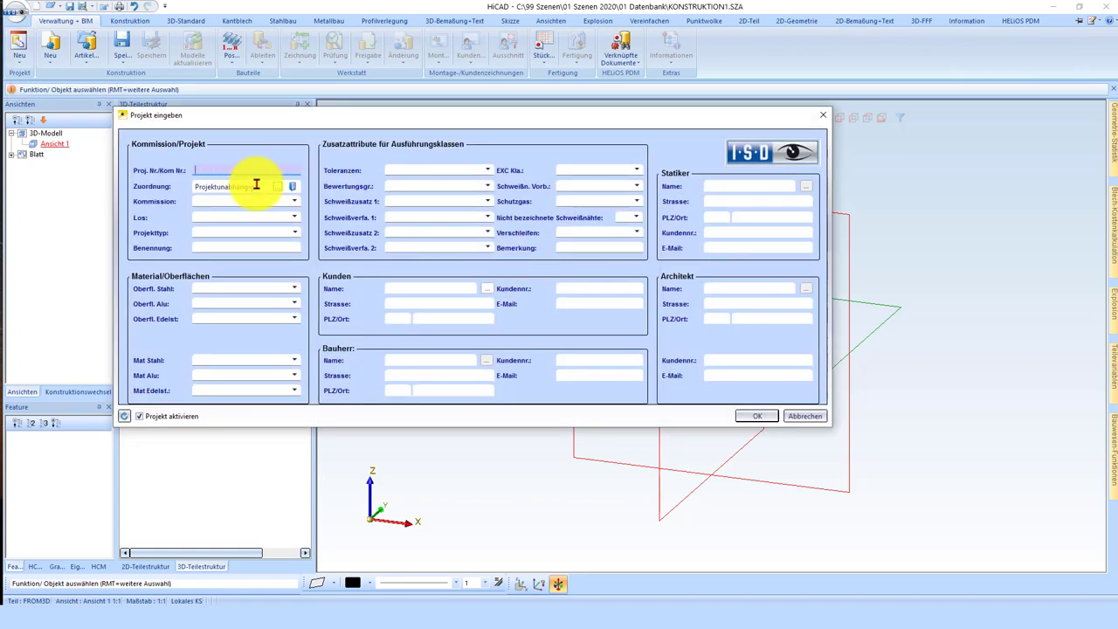
type("V")
type("_")
type("00")
type("0")
type("-")
key("BackSpace")
type("1")
left_click(223, 203)
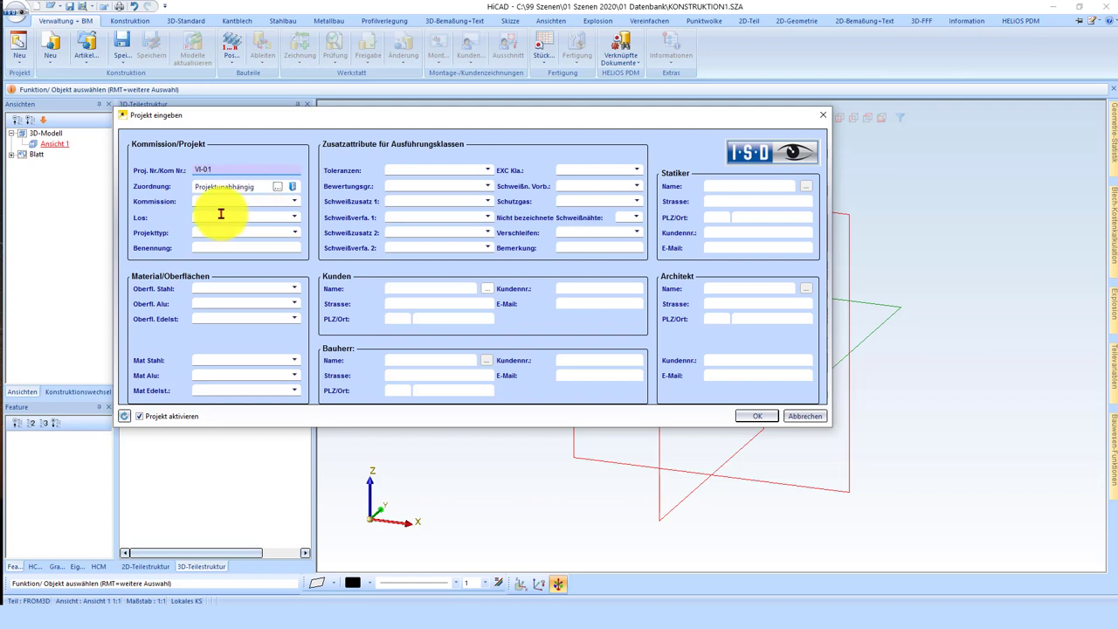
type("Video")
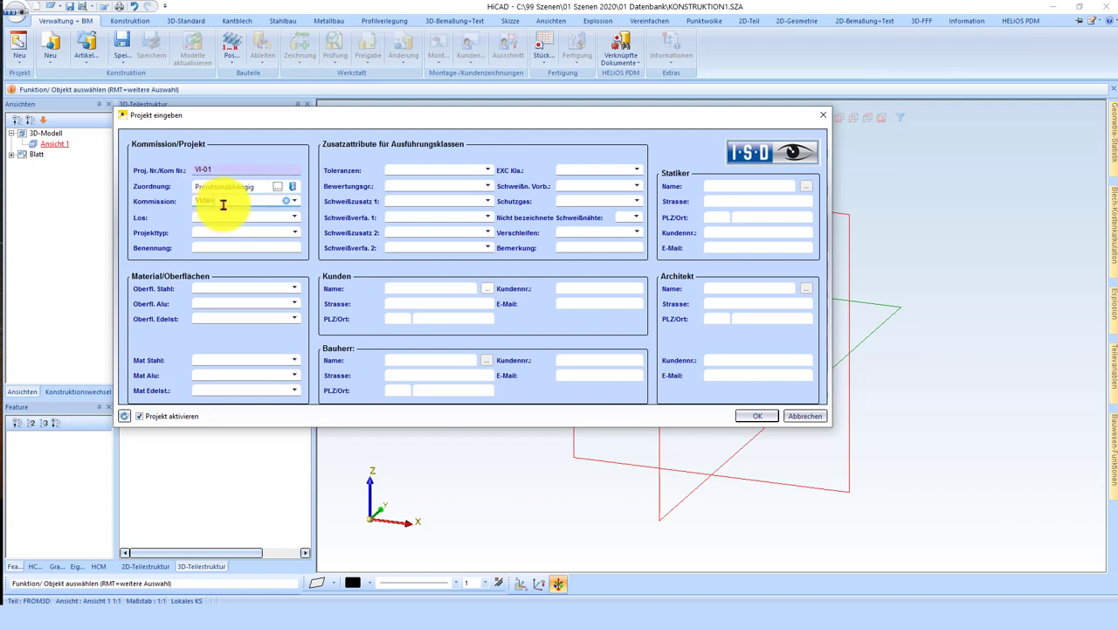
key("Tab")
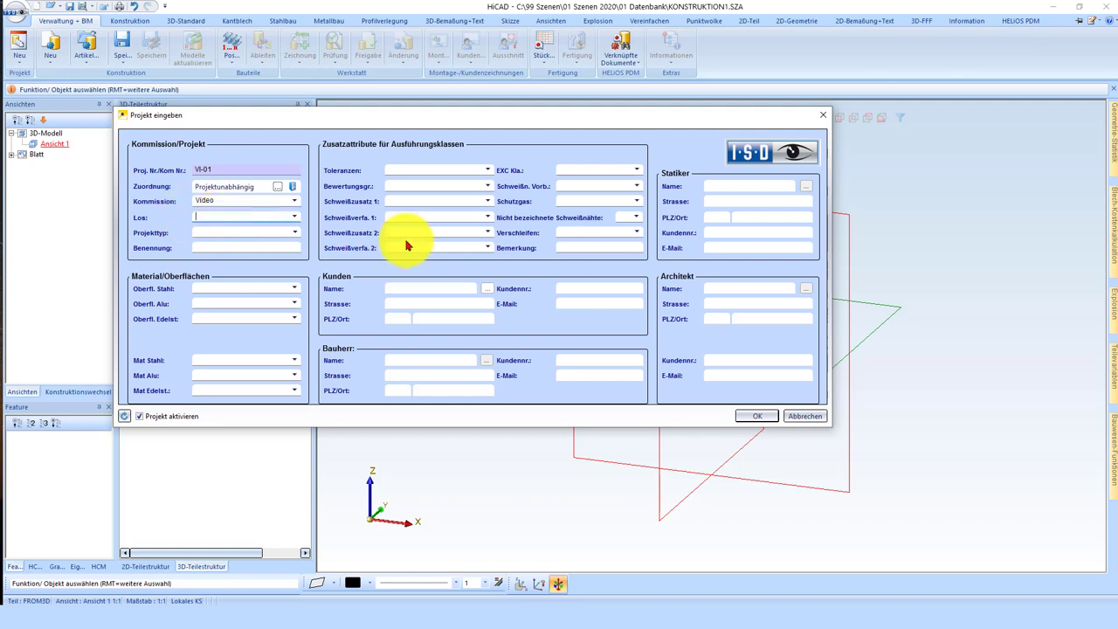
type("Balko")
type("n")
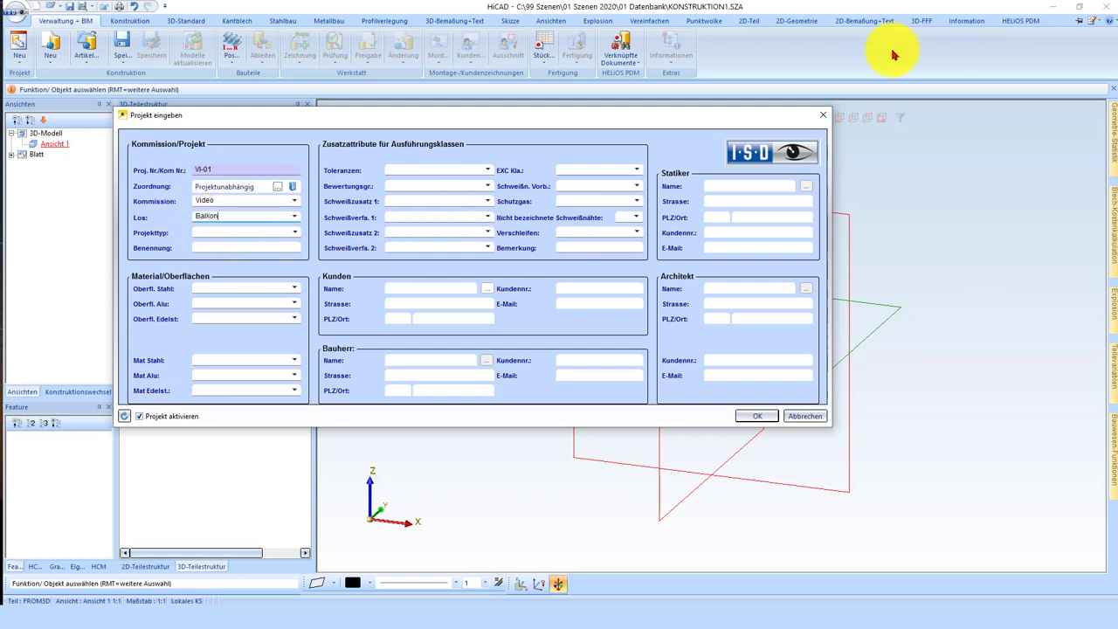
left_click(745, 419)
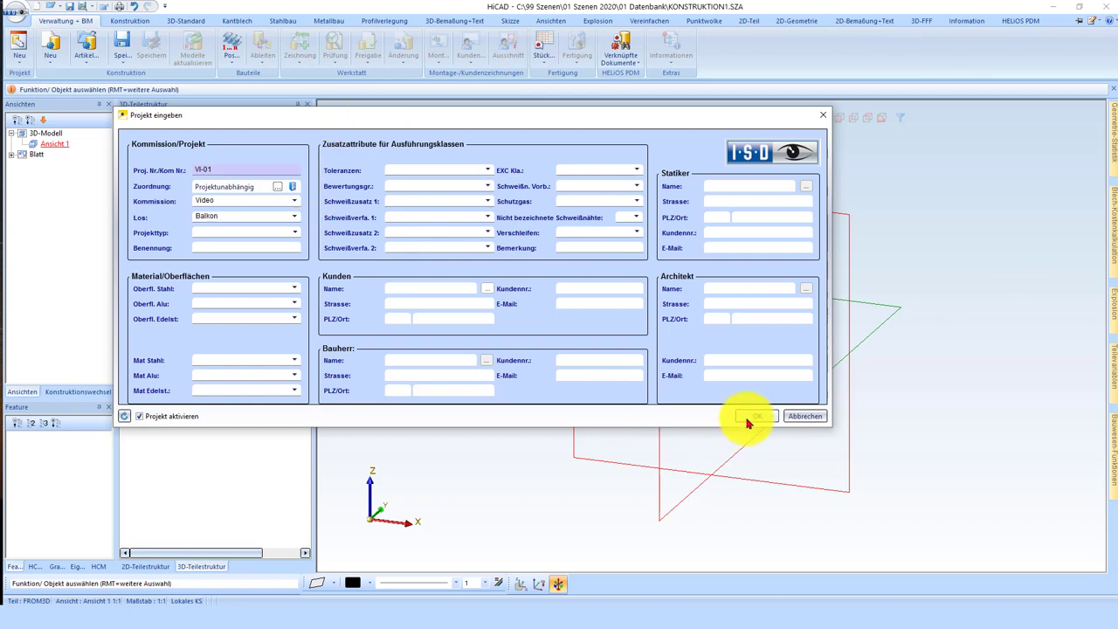
- Start a new construction without saving and give its article the standard designation Gesamtmodell
left_click(49, 45)
left_click(568, 330)
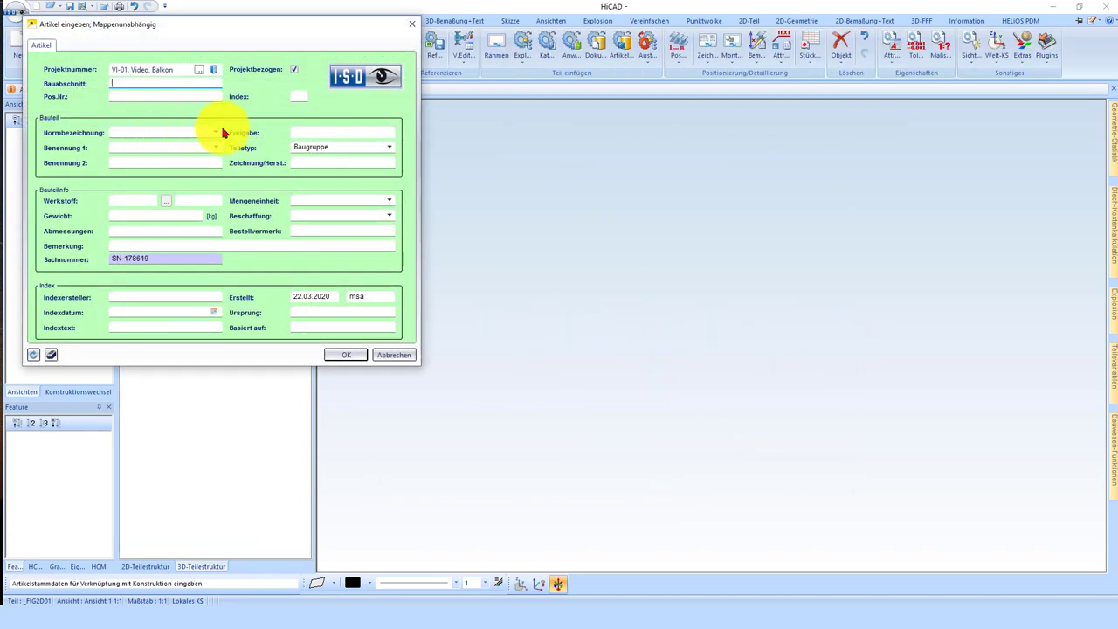
left_click(215, 132)
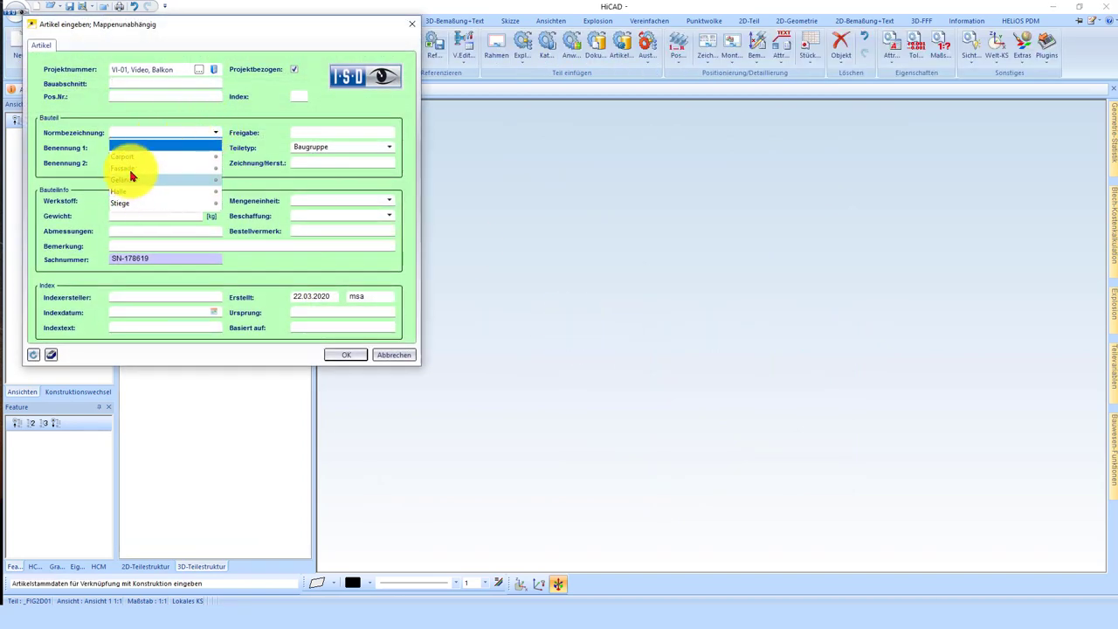
left_click(141, 134)
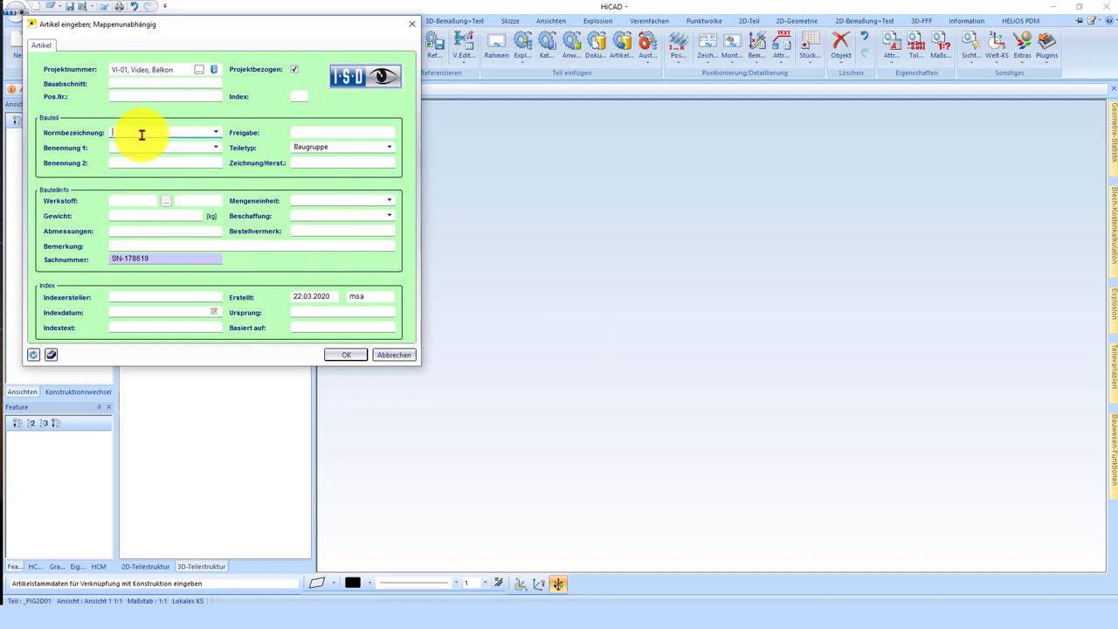
type("Gesamtteil")
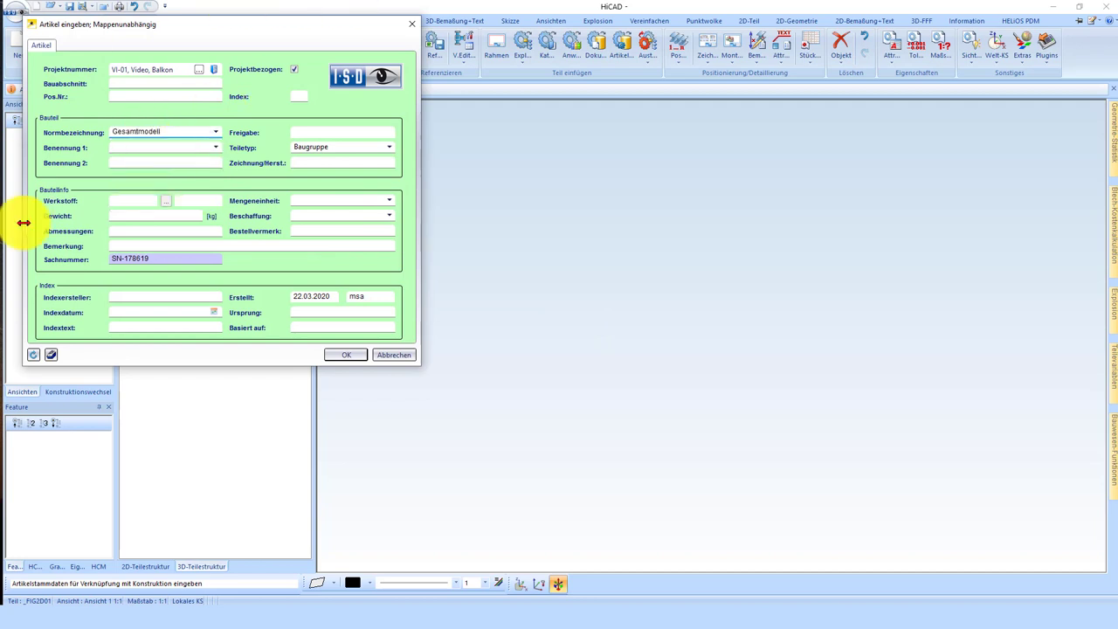
left_click(345, 354)
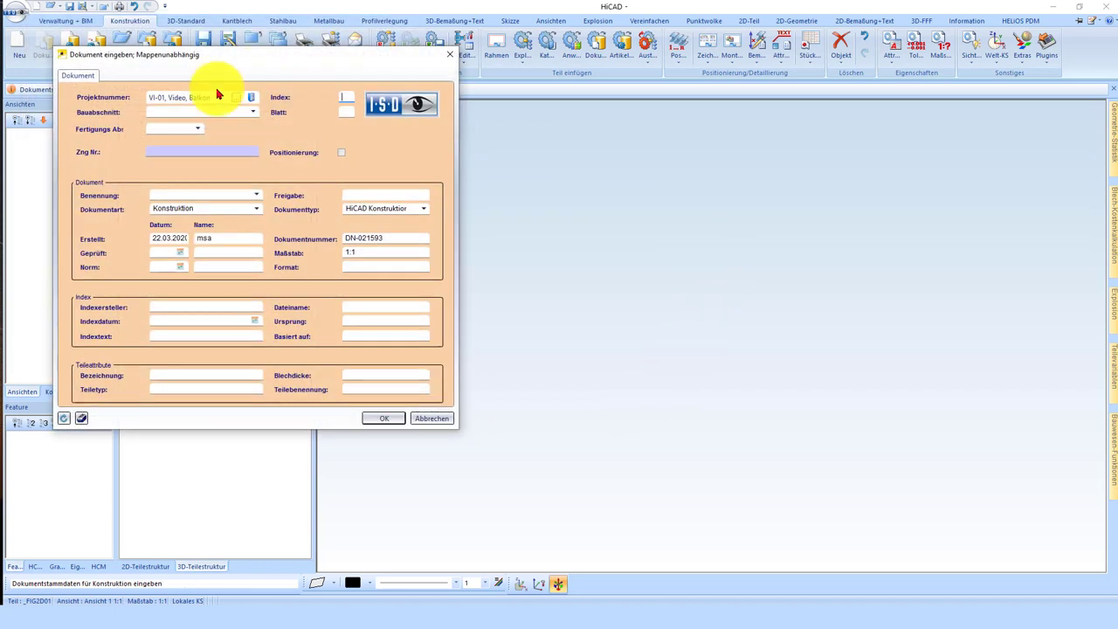
- Set document name 3D-Modell, type Modelliermodell, drawing number VI-01-Gesamt, with positioning enabled
left_click(252, 196)
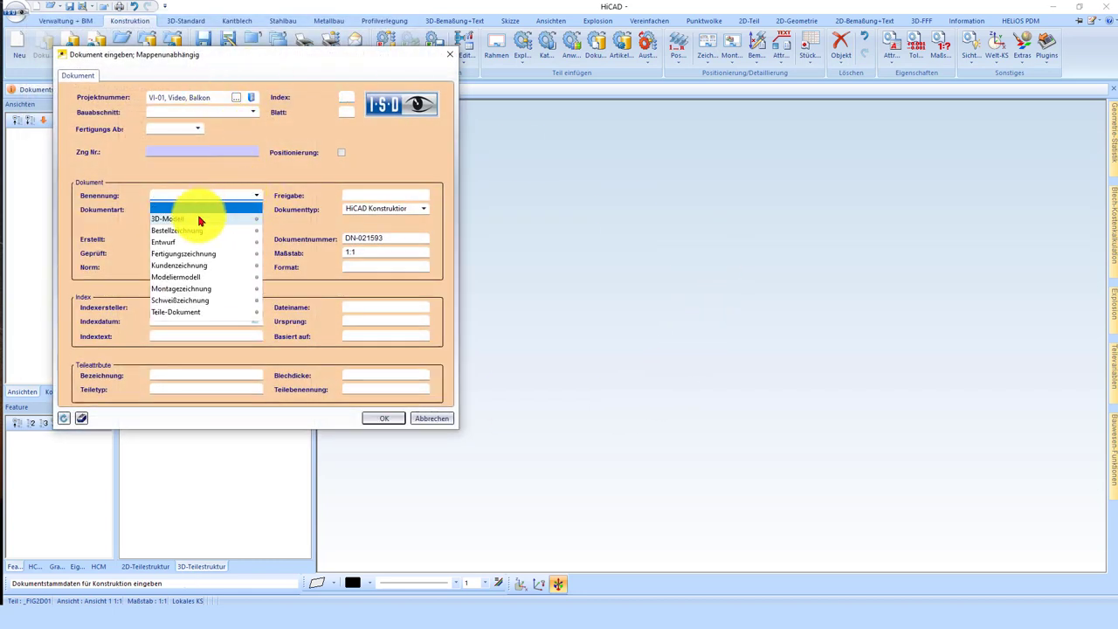
left_click(194, 219)
left_click(256, 209)
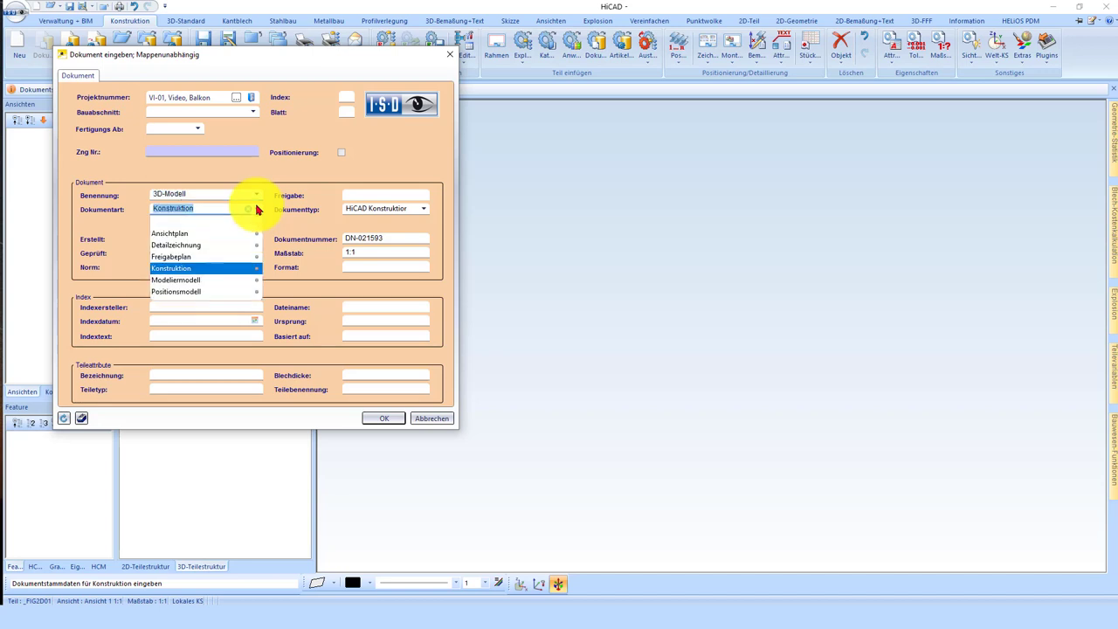
left_click(176, 281)
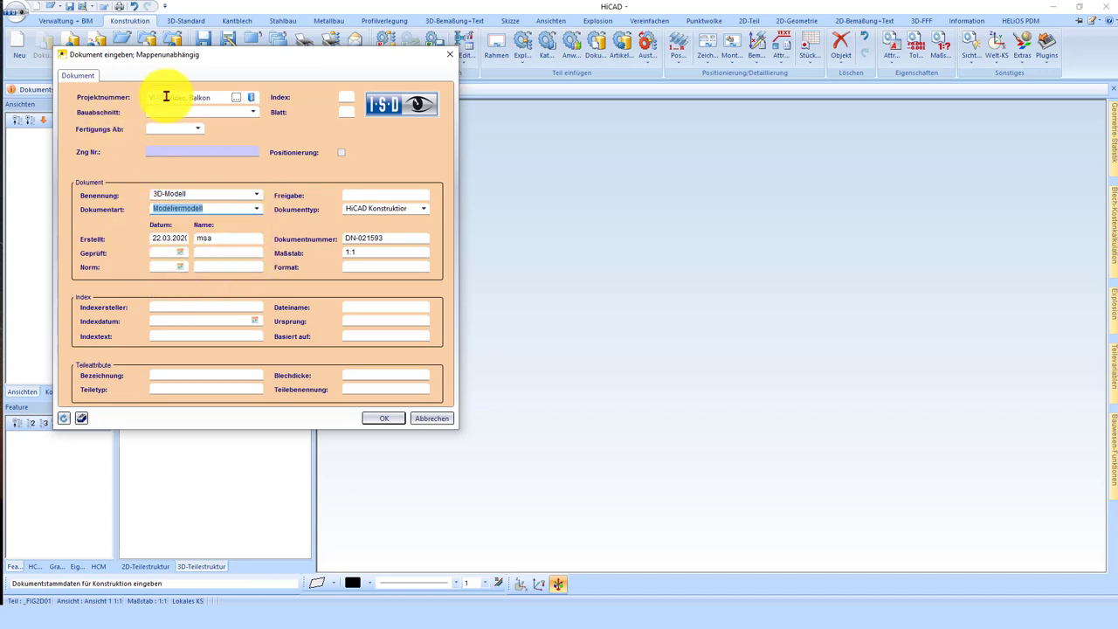
left_click(164, 154)
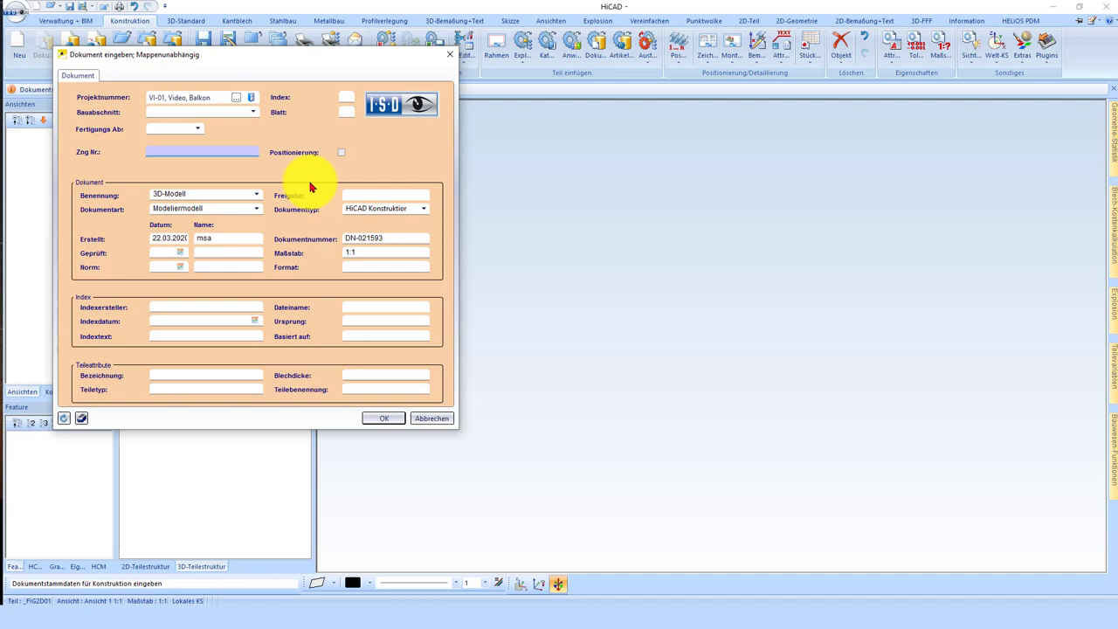
type("VI-0")
type("1-")
type("Gesamt")
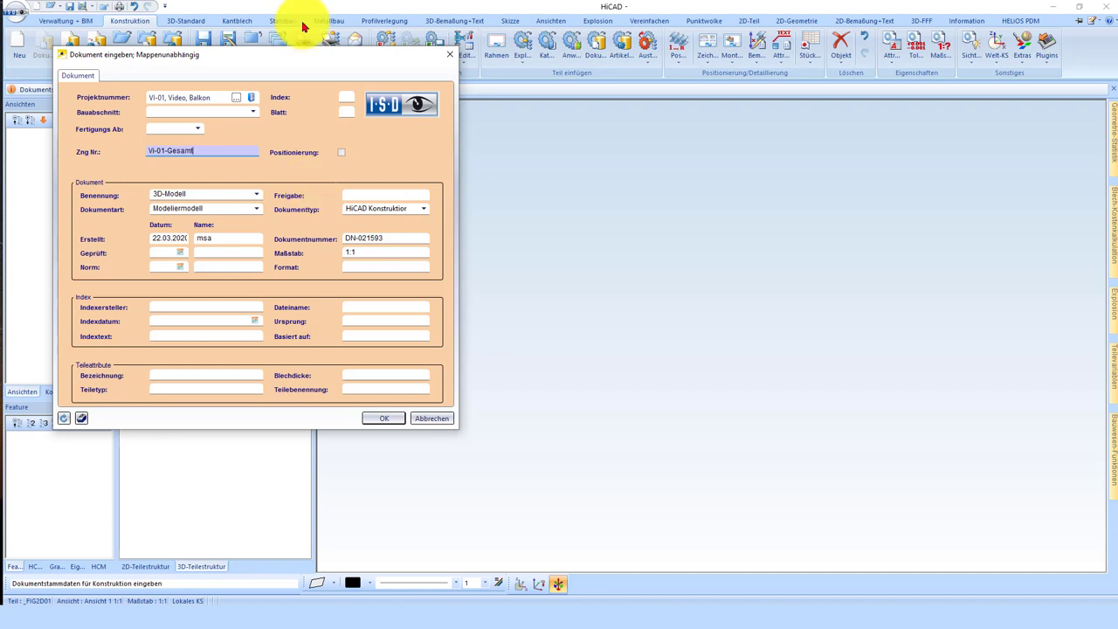
left_click(341, 153)
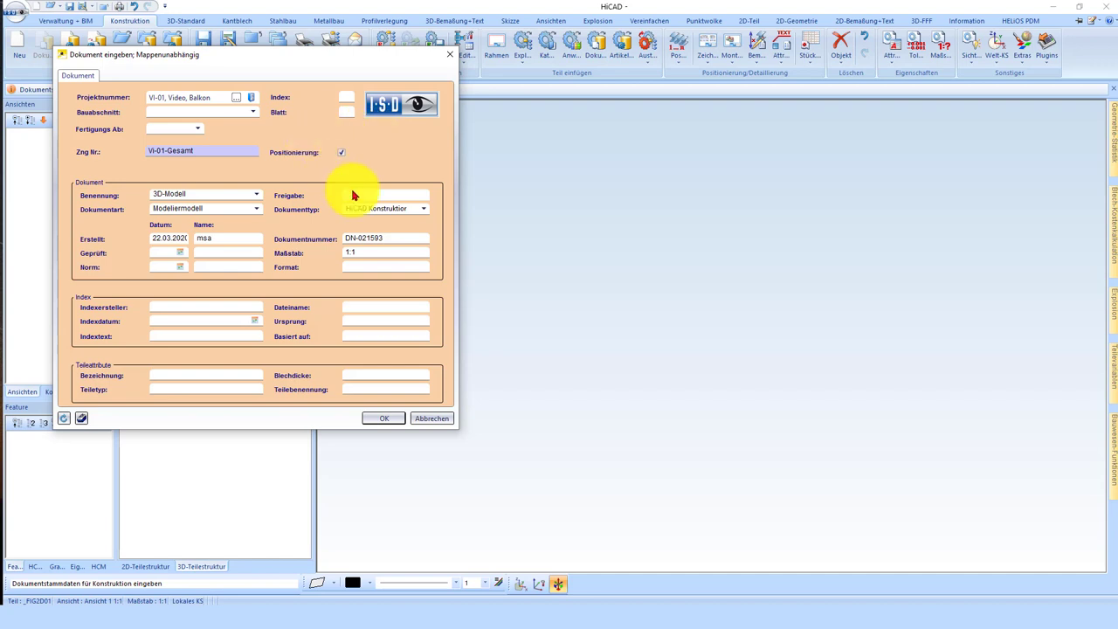
left_click(380, 421)
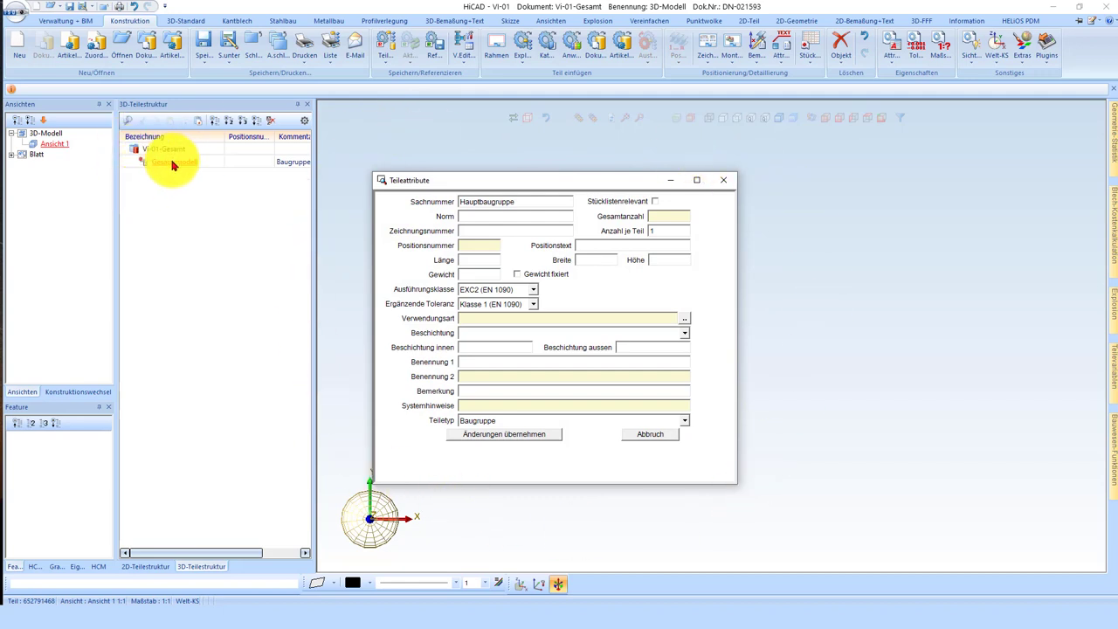
- Replace the Gesamtmodell assembly's Sachnummer with Balkon and apply the change
type("baugruppe")
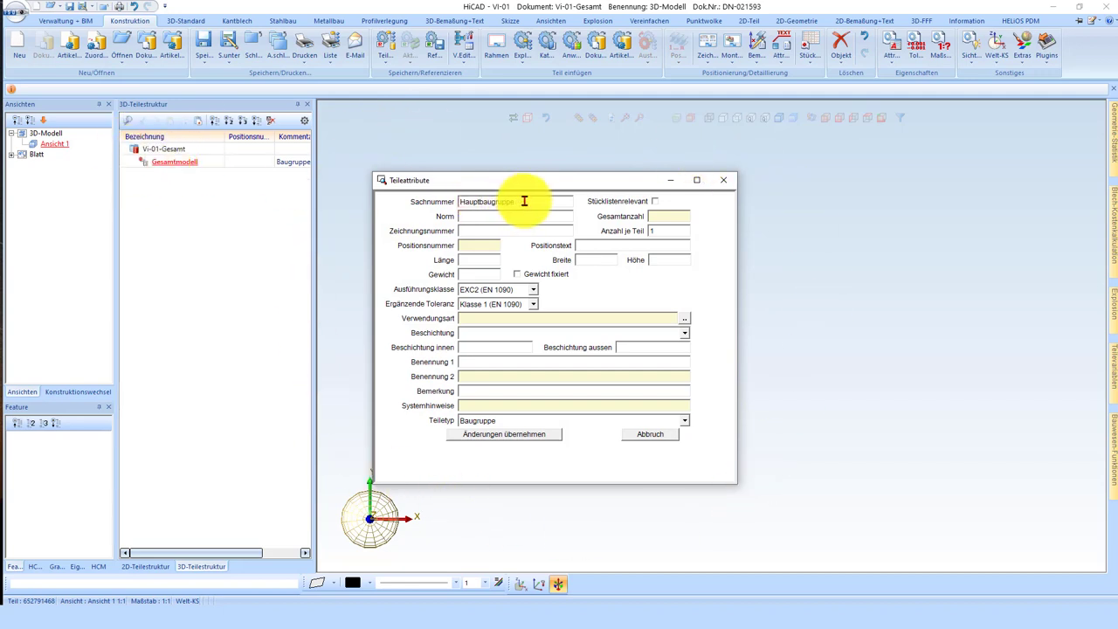
left_click(655, 439)
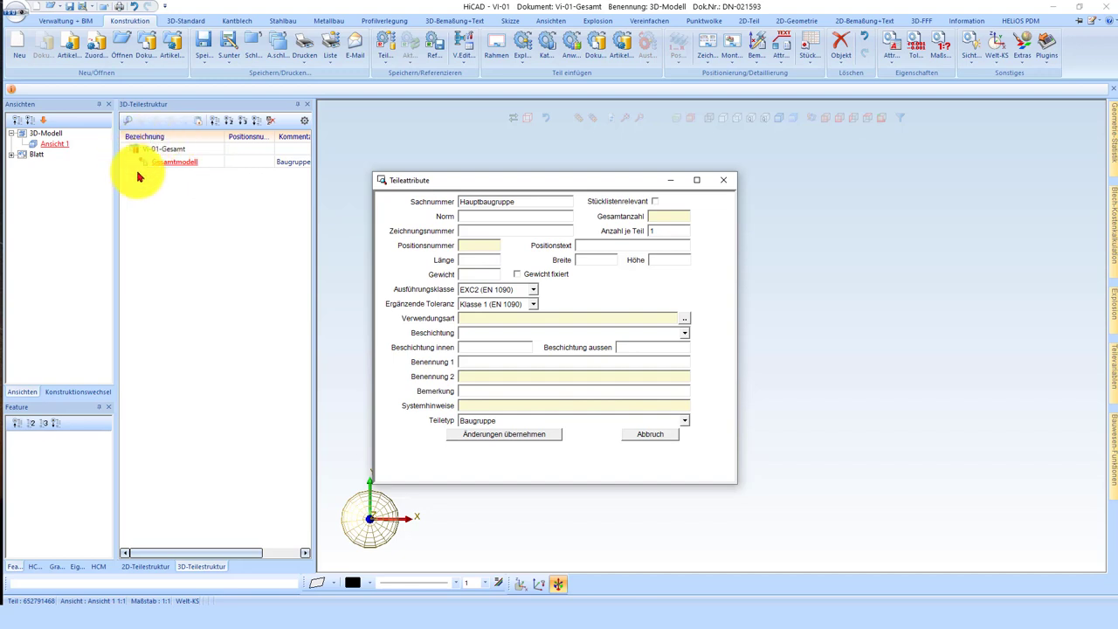
double_click(524, 201)
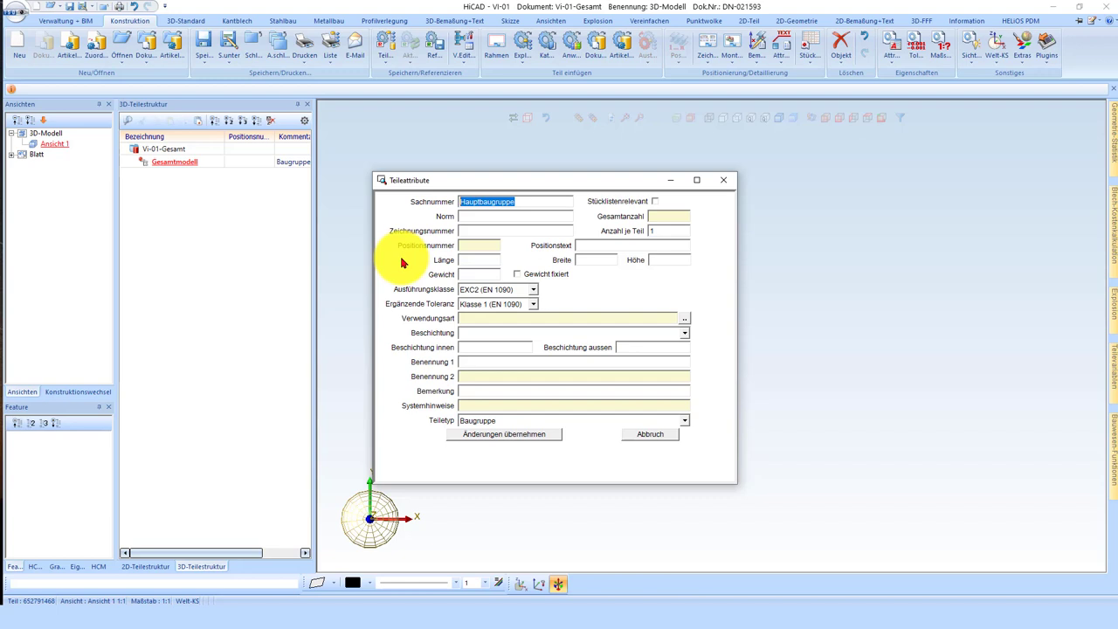
type("G")
key("BackSpace")
key("BackSpace")
left_click(529, 434)
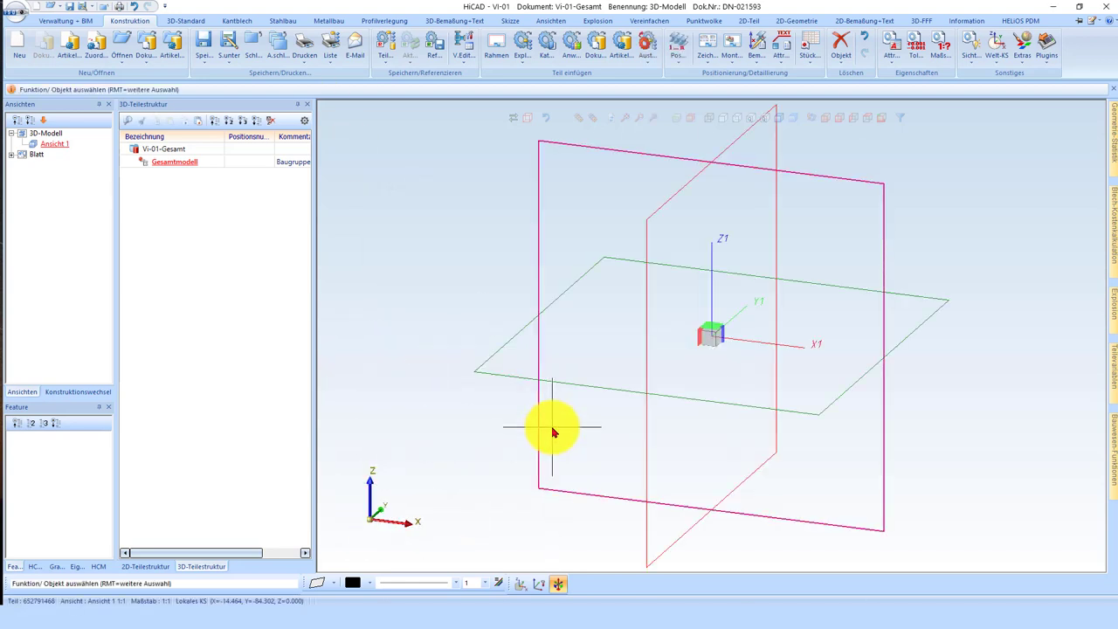
- Zoom out and create a new Skizze on the base plane at the origin
scroll(524, 337, "down", 3)
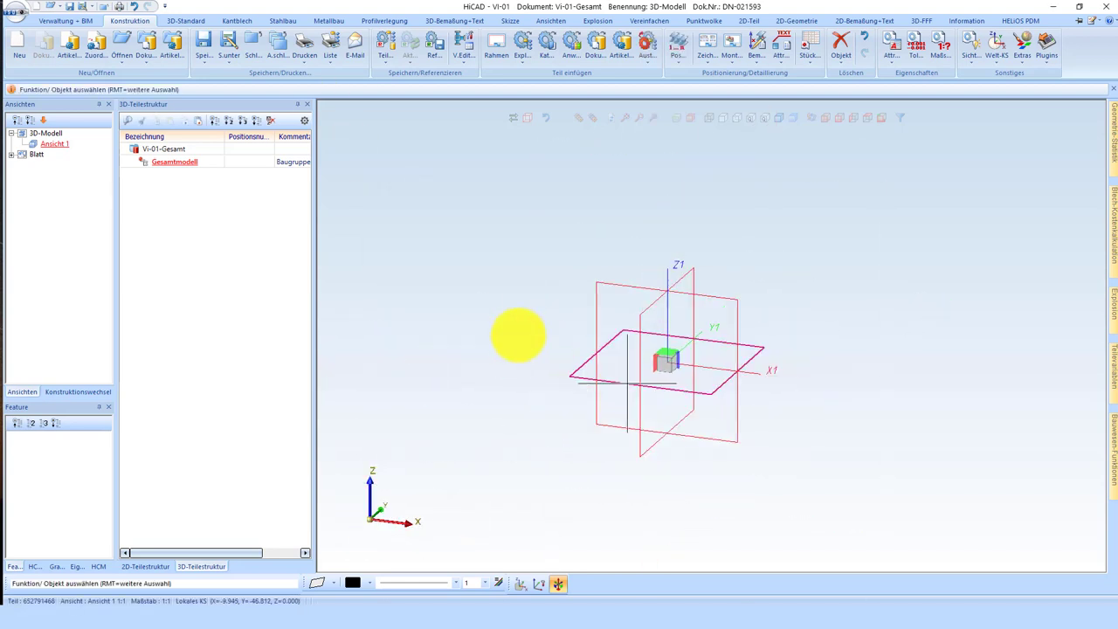
scroll(502, 297, "down", 2)
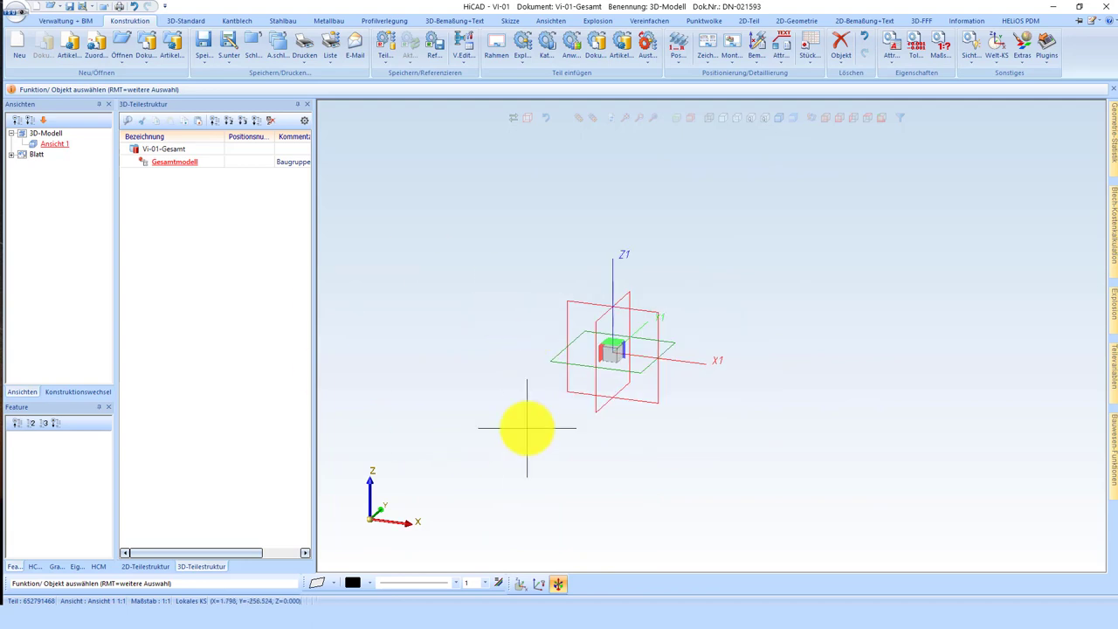
left_click(510, 22)
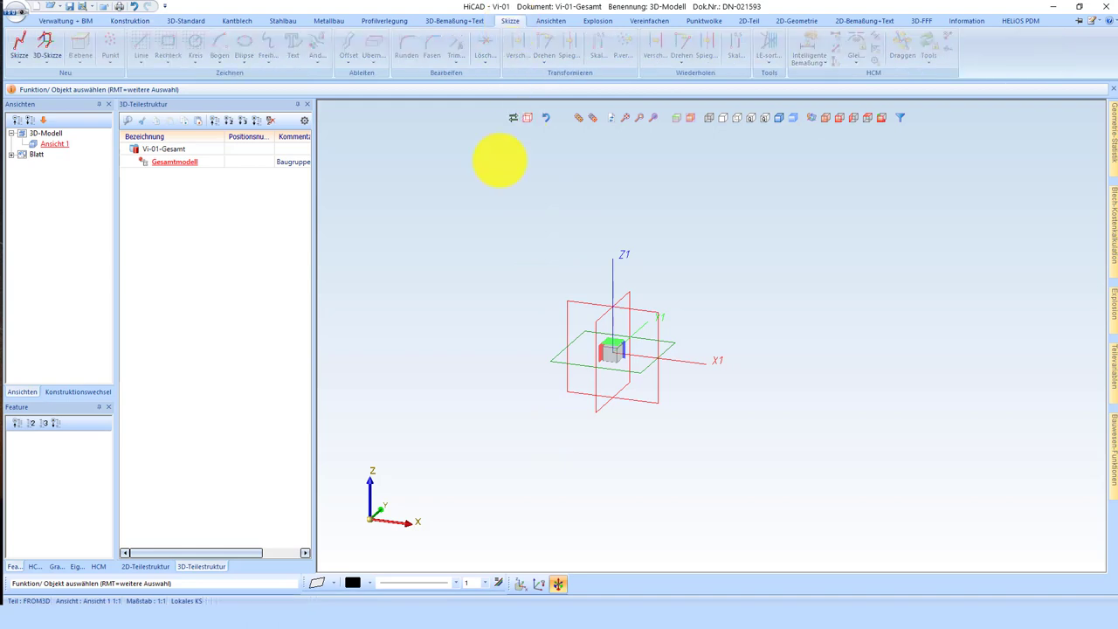
left_click(29, 45)
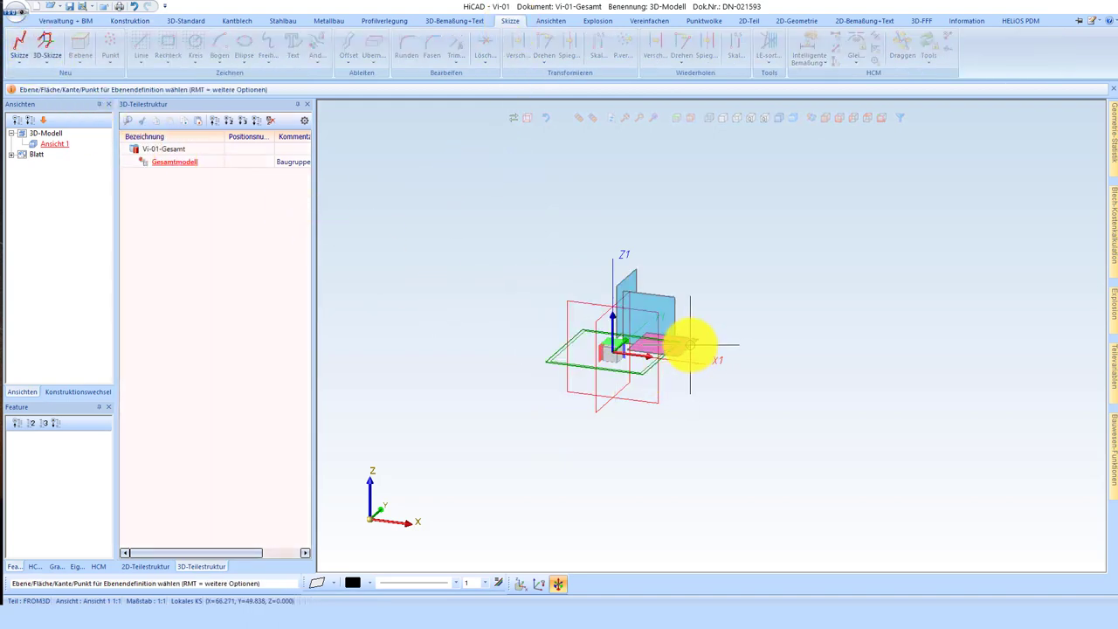
left_click(690, 345)
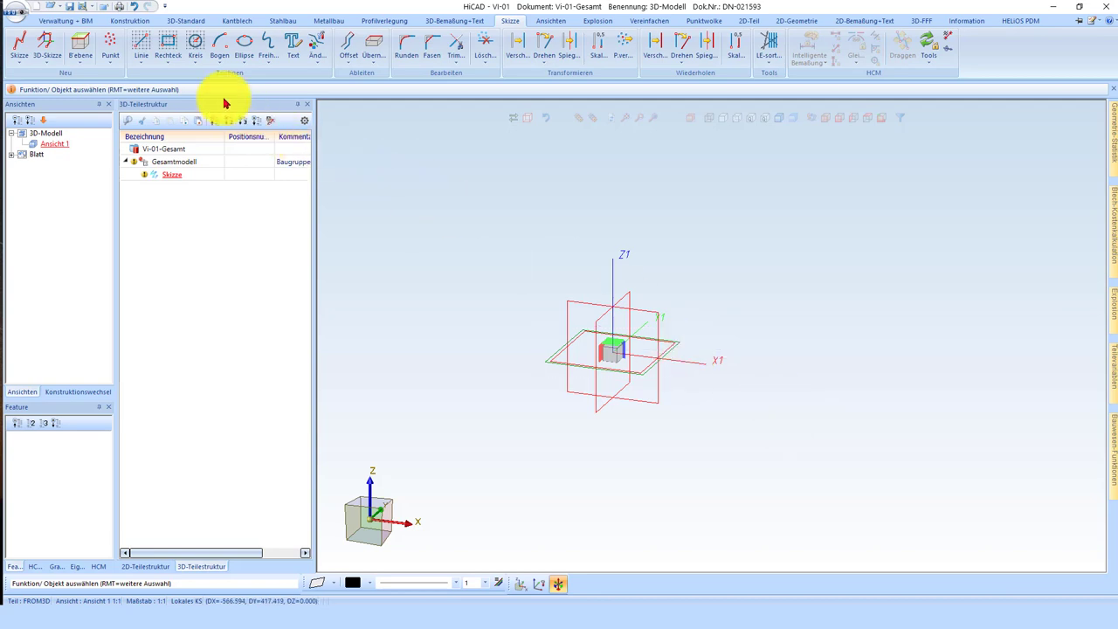
- Draw a 9000 × 5000 rectangle from the origin, fit the view, and begin dimensioning its left edge
left_click(170, 49)
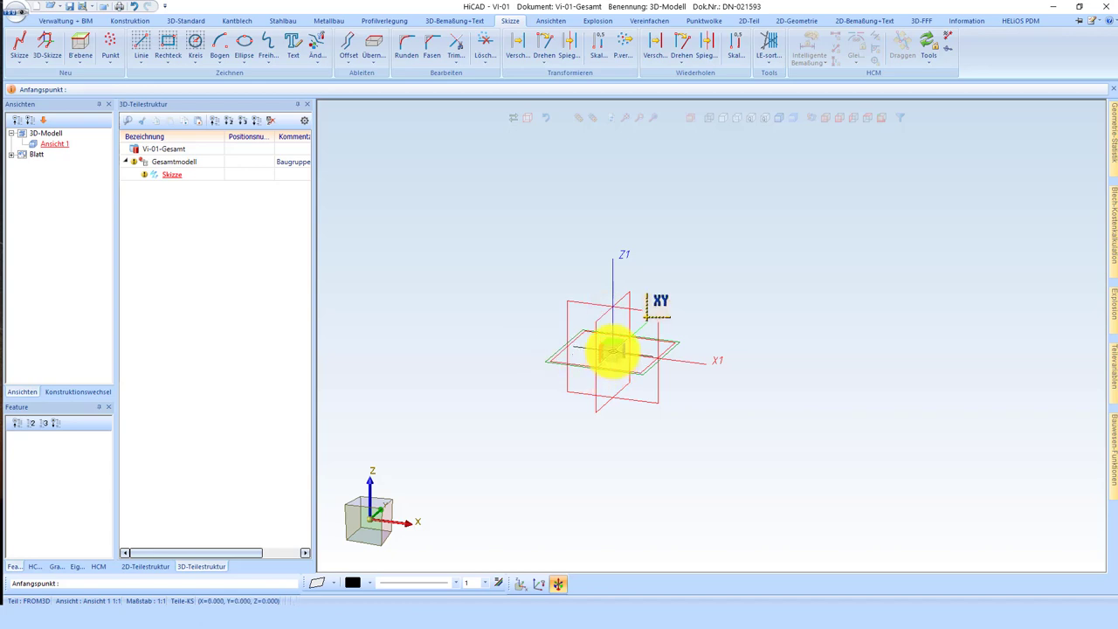
left_click(614, 352)
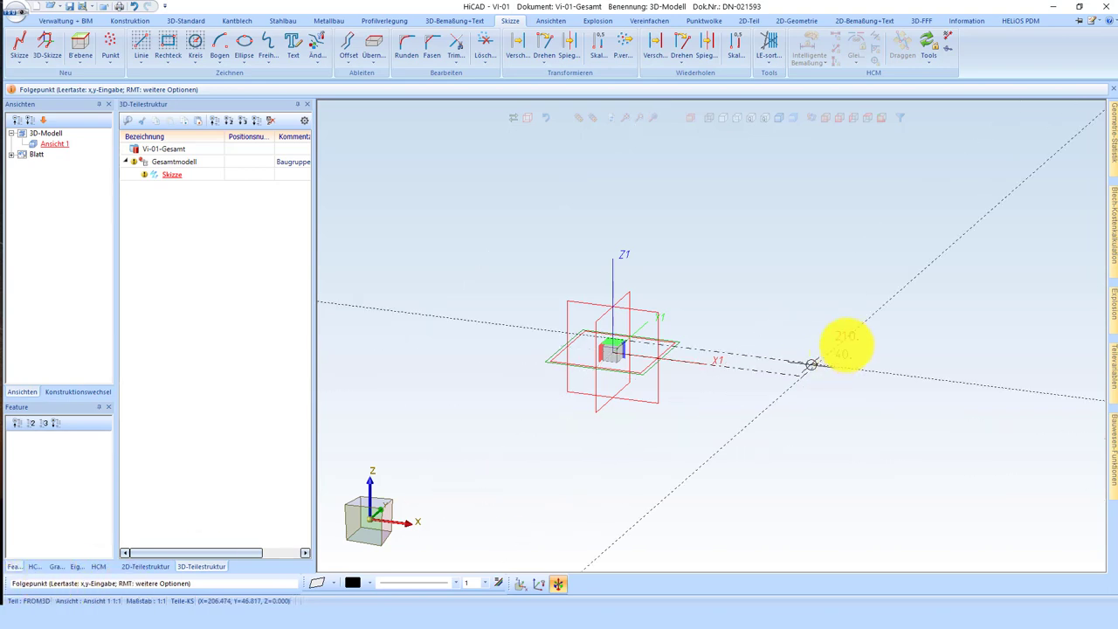
key("space")
type("9000 5000")
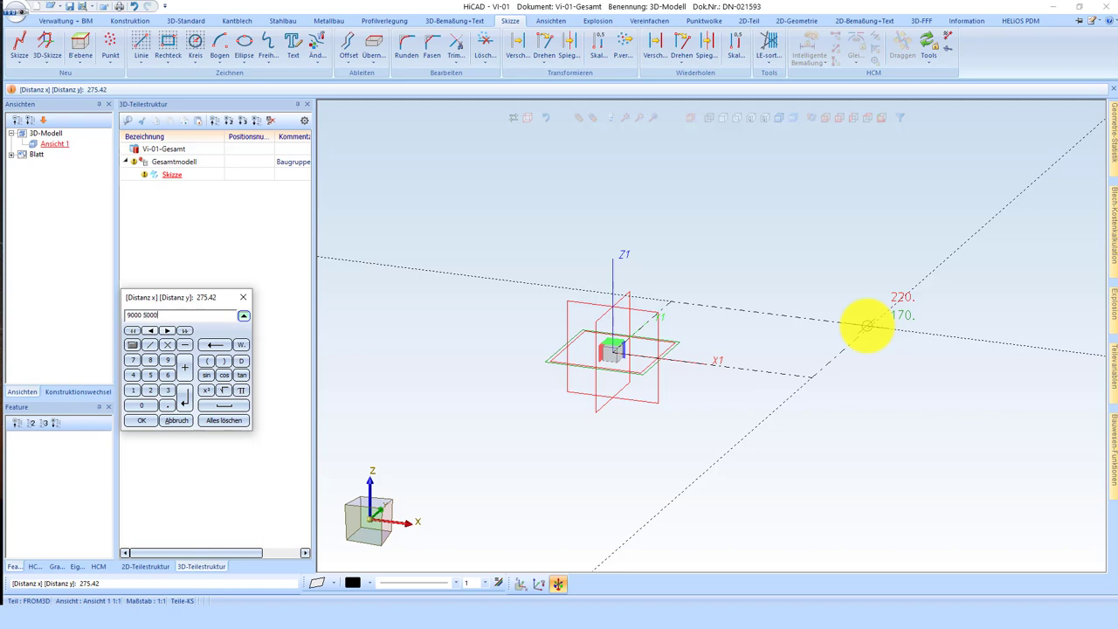
key("Return")
key("Escape")
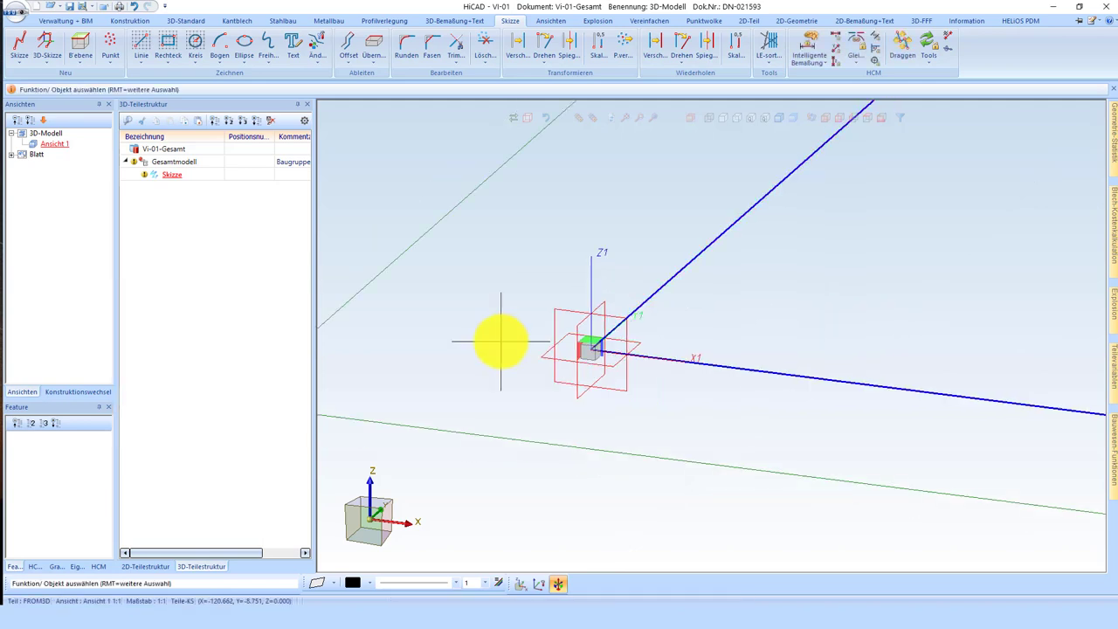
key("F2")
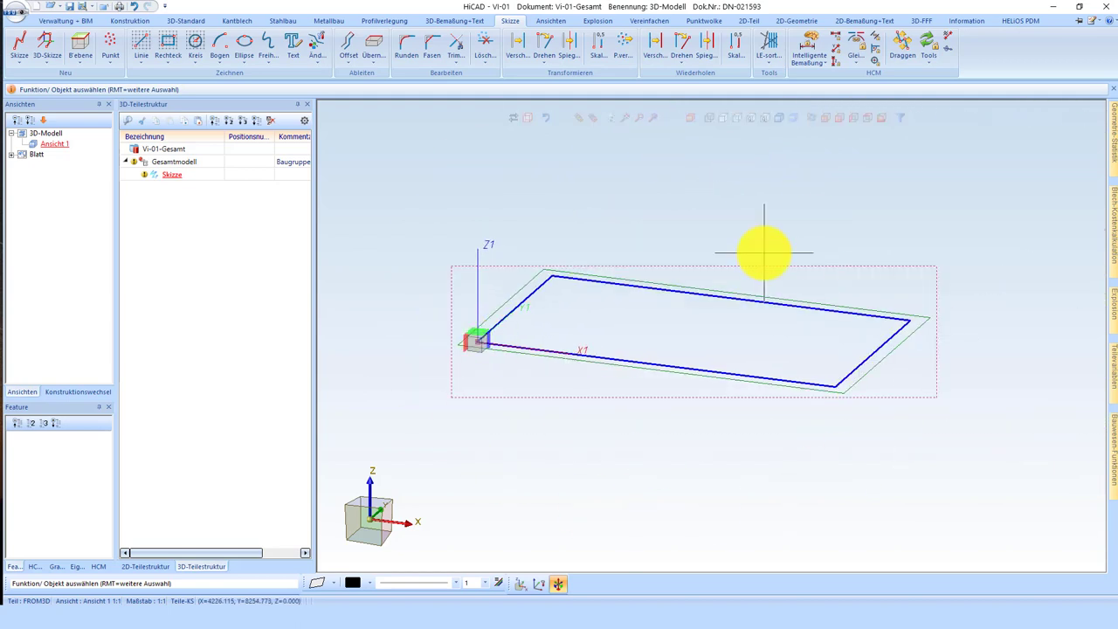
left_click(810, 39)
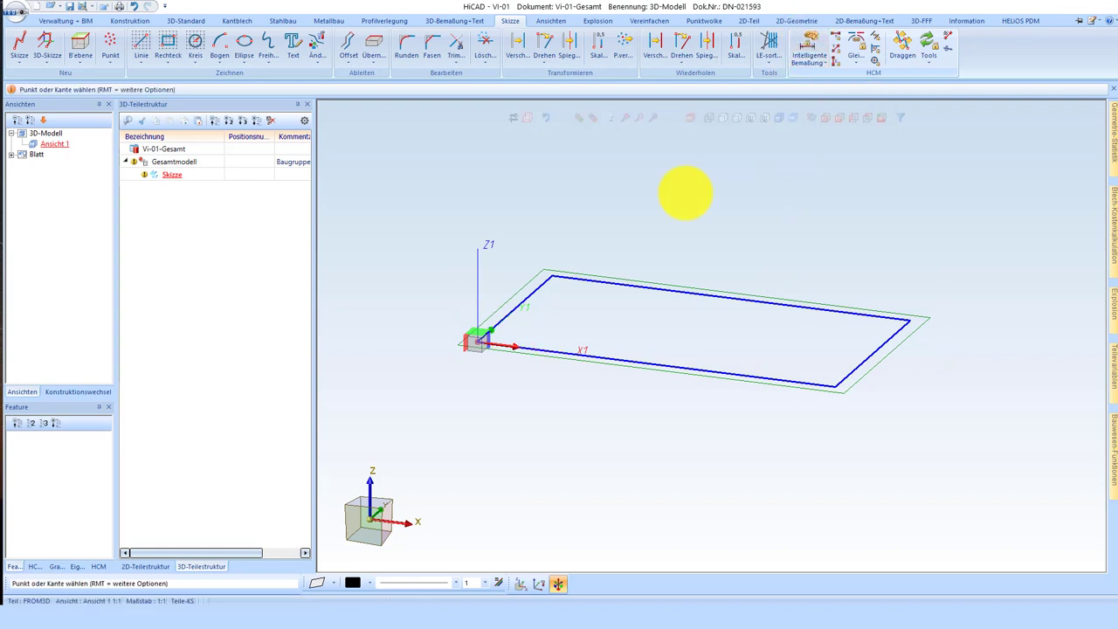
left_click(534, 291)
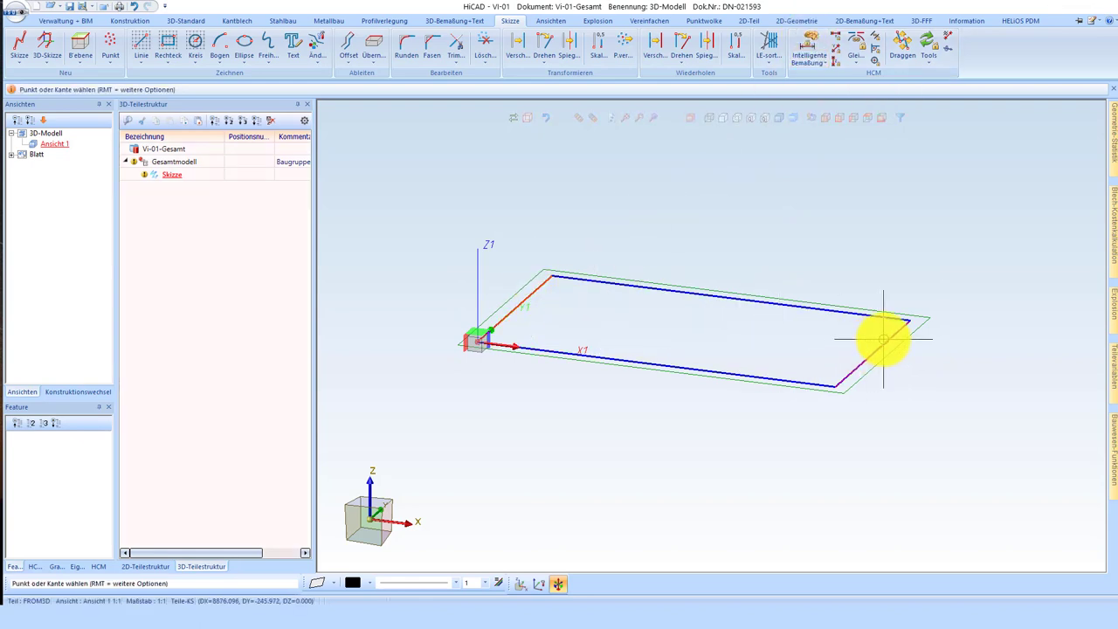
- Place and confirm the 9000 length dimension between the rectangle's short edges
left_click(809, 386)
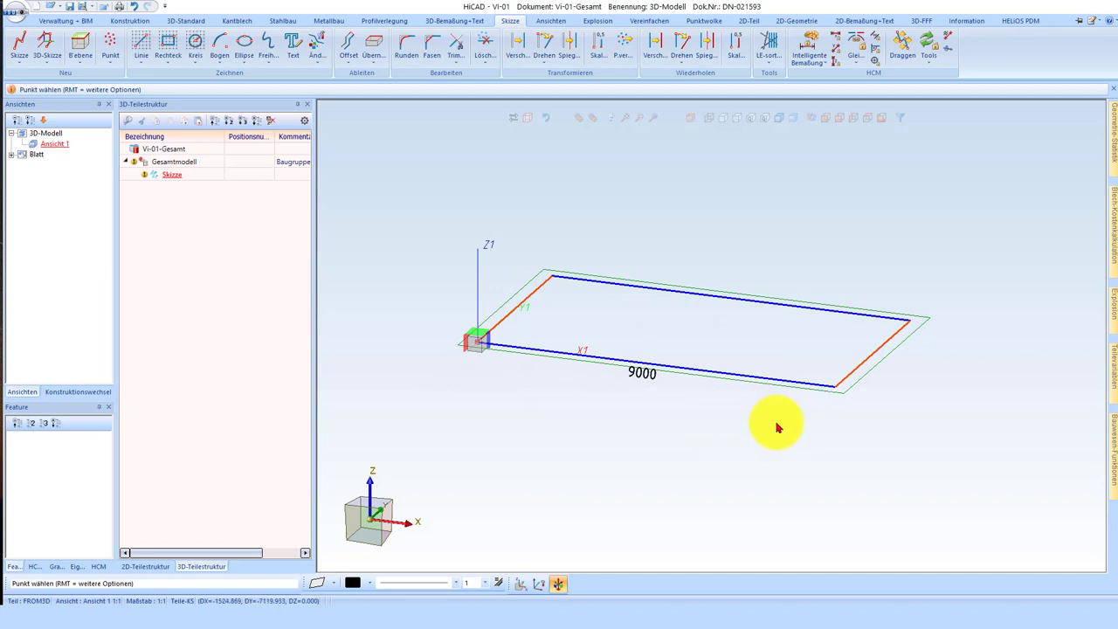
left_click(770, 441)
key("Return")
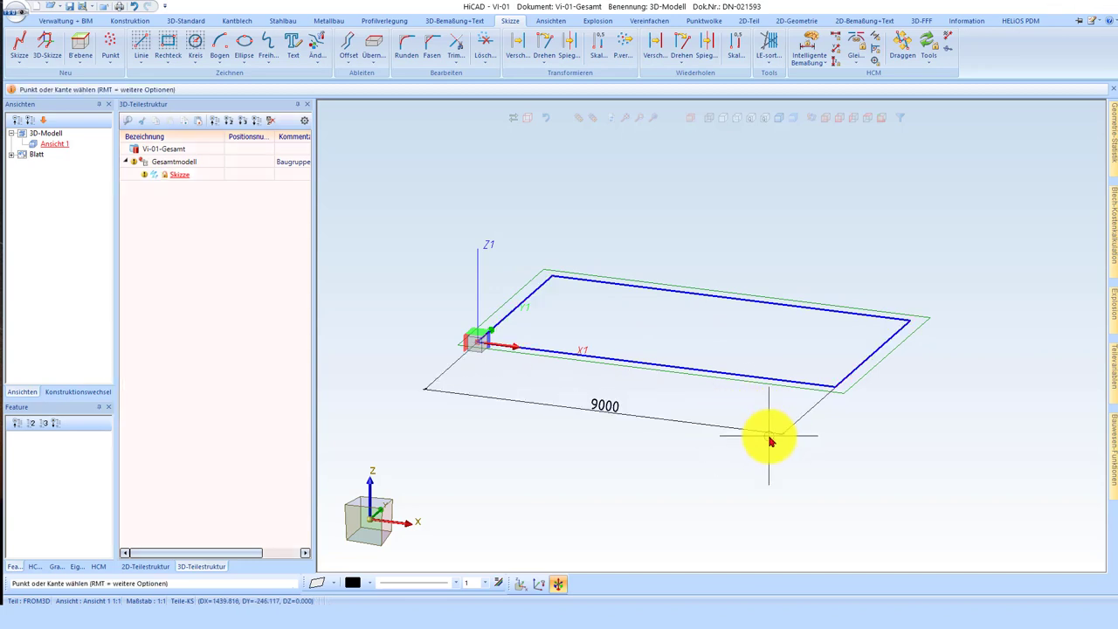
left_click(588, 285)
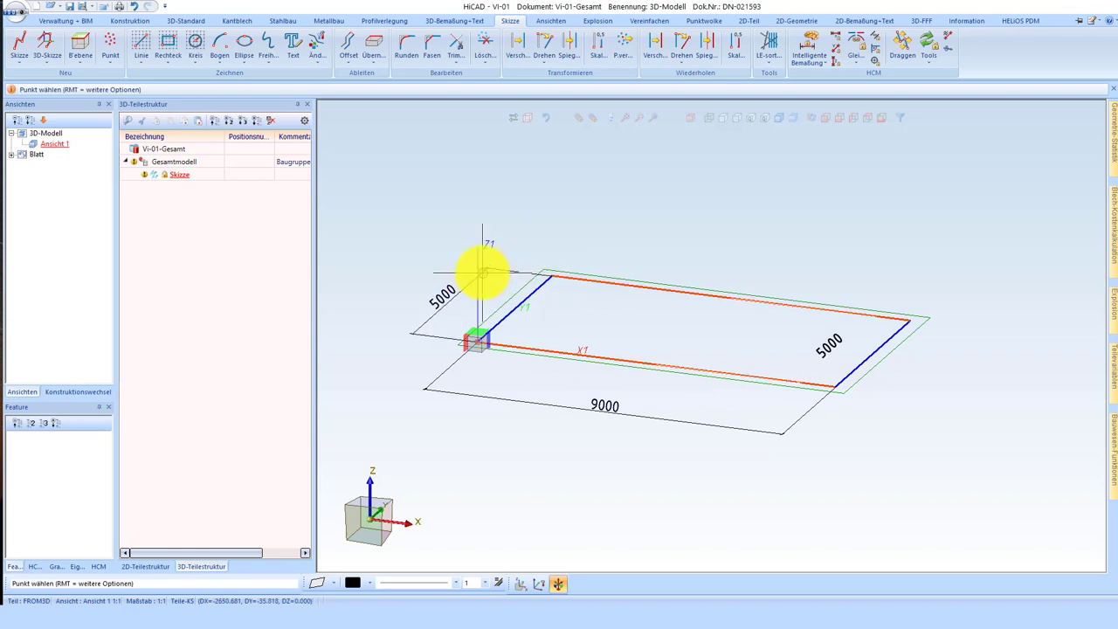
left_click(478, 272)
- Dimension the 5000 width between the bottom and top edges, then select the sketch
left_click(804, 45)
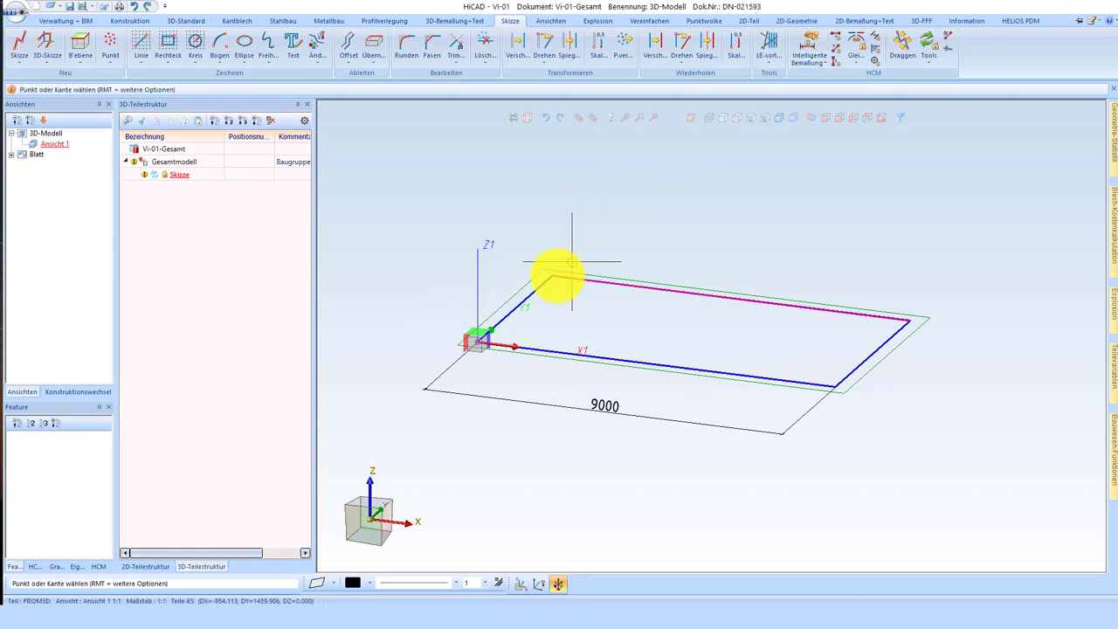
left_click(545, 287)
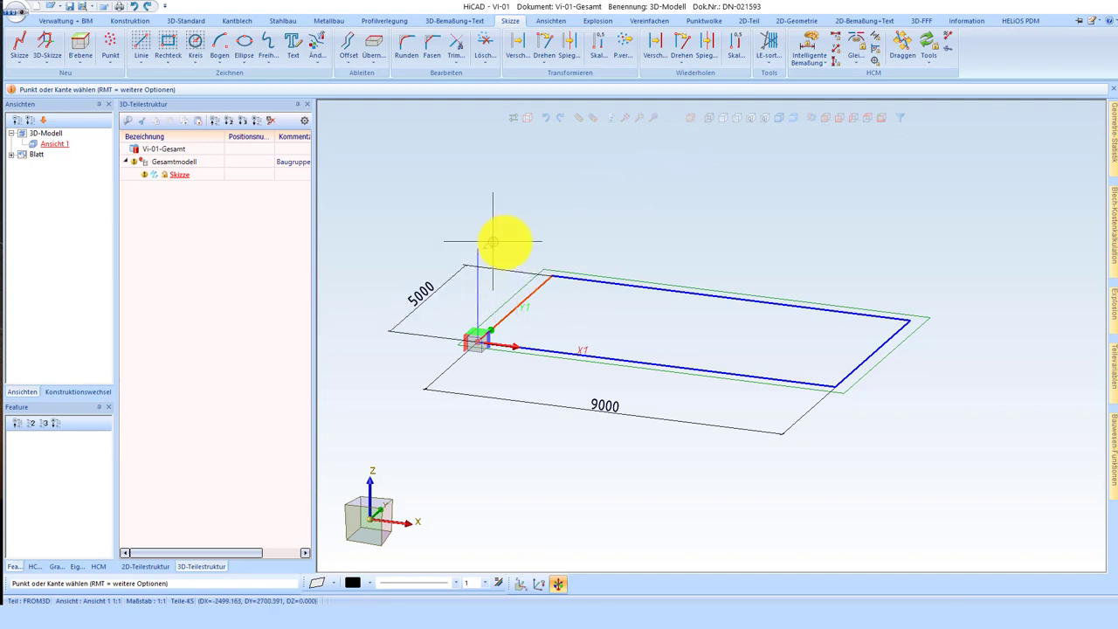
key("Escape")
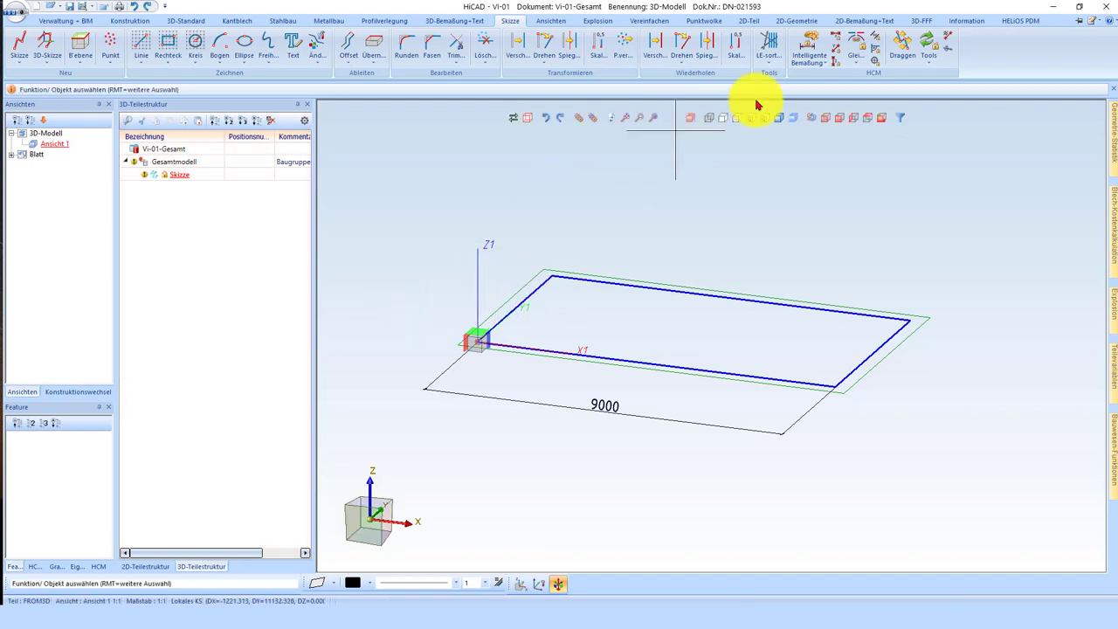
left_click(813, 46)
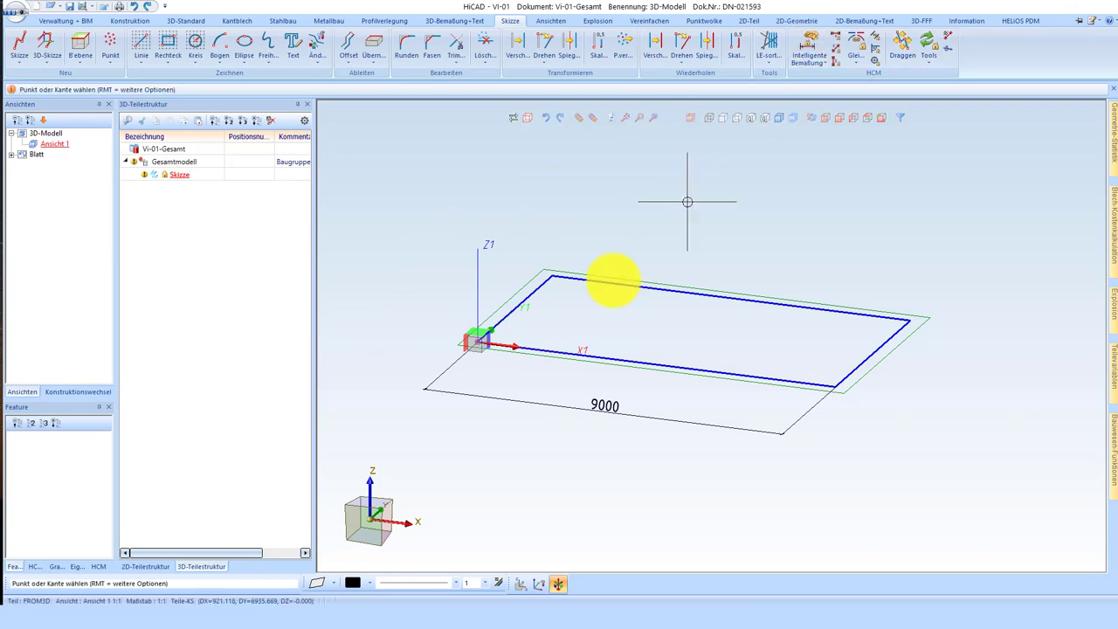
left_click(554, 352)
left_click(586, 281)
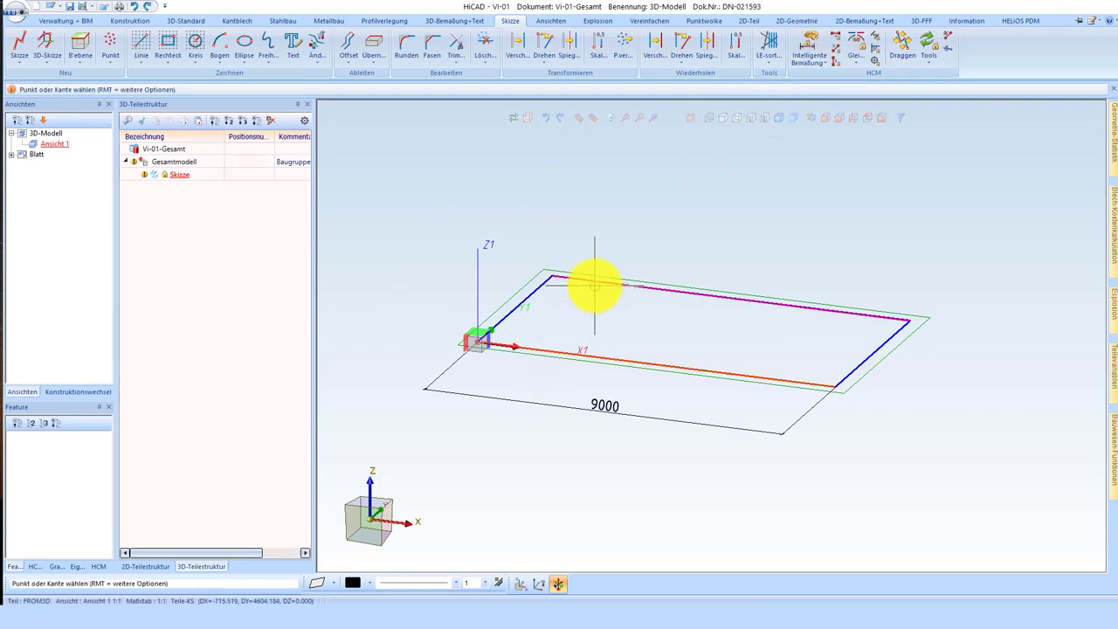
left_click(504, 278)
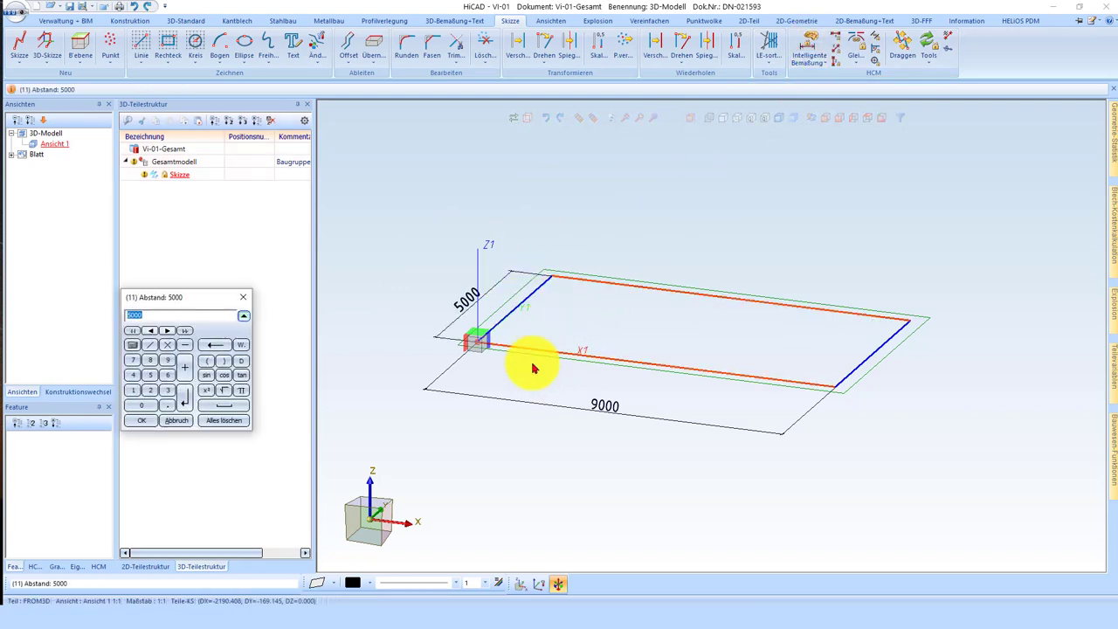
key("Return")
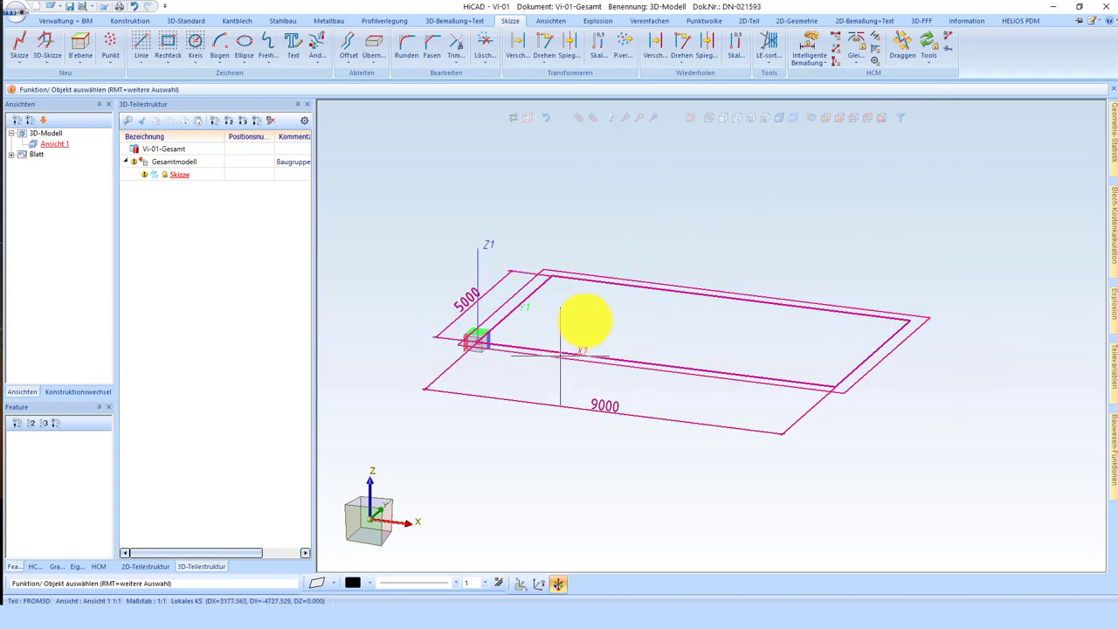
left_click(584, 349)
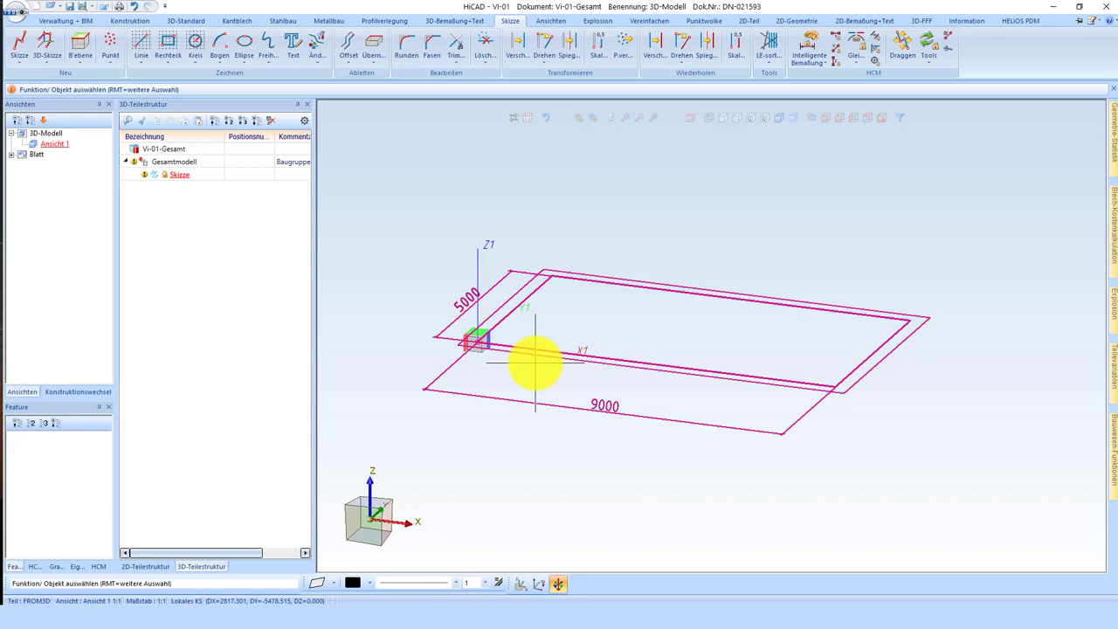
- In Kontextmenüs konfigurieren, raise minimum and maximum icon sizes and buttons per row to the maximum
right_click(534, 366)
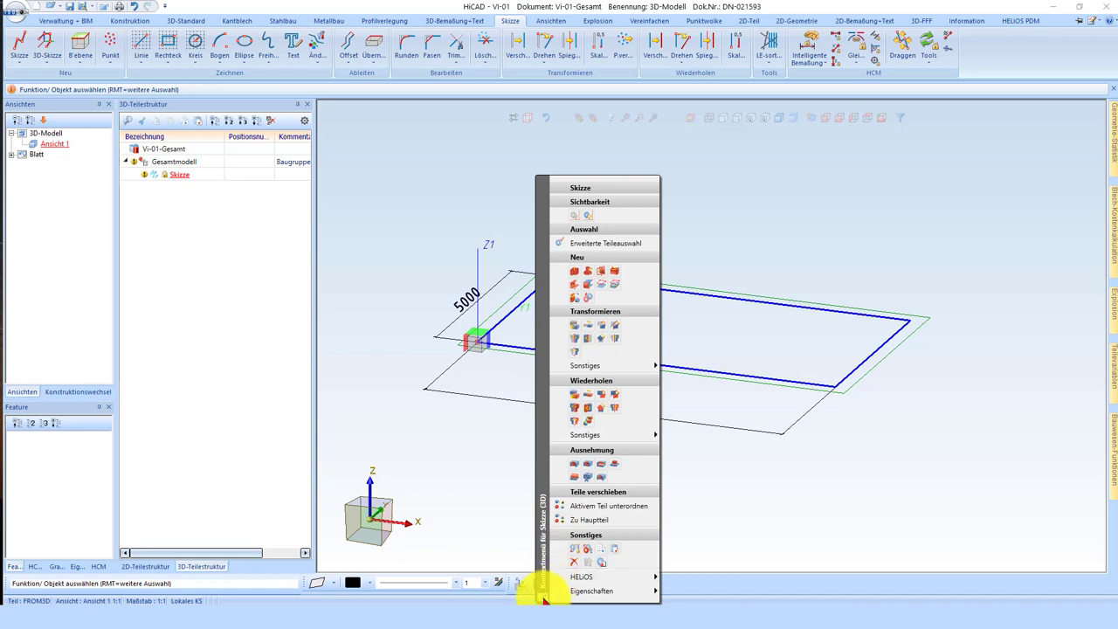
left_click(542, 599)
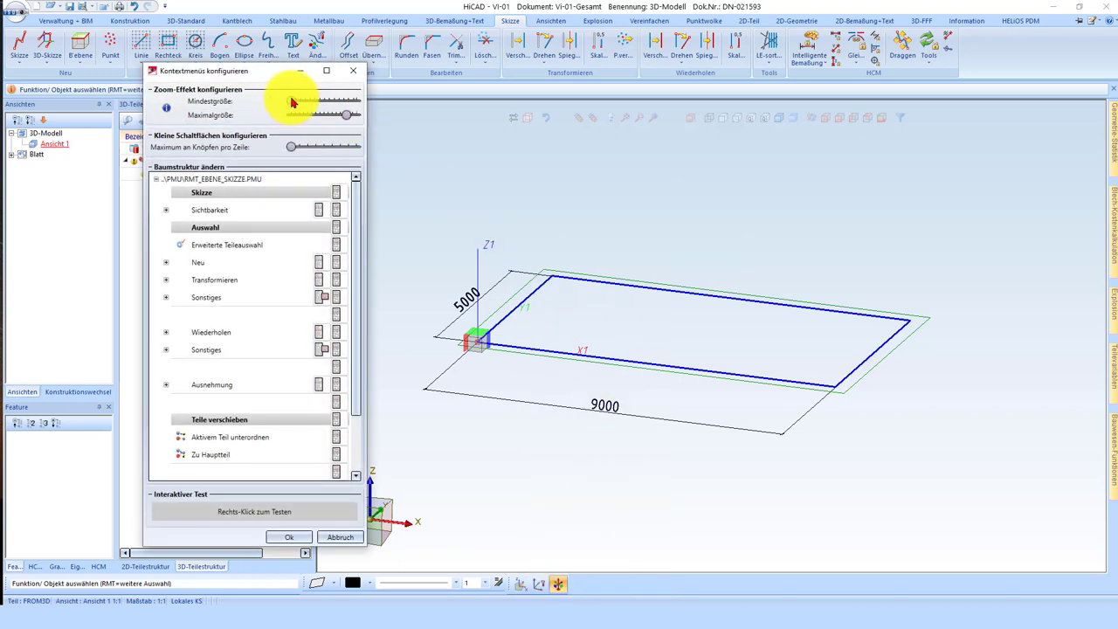
left_click_drag(293, 101, 355, 102)
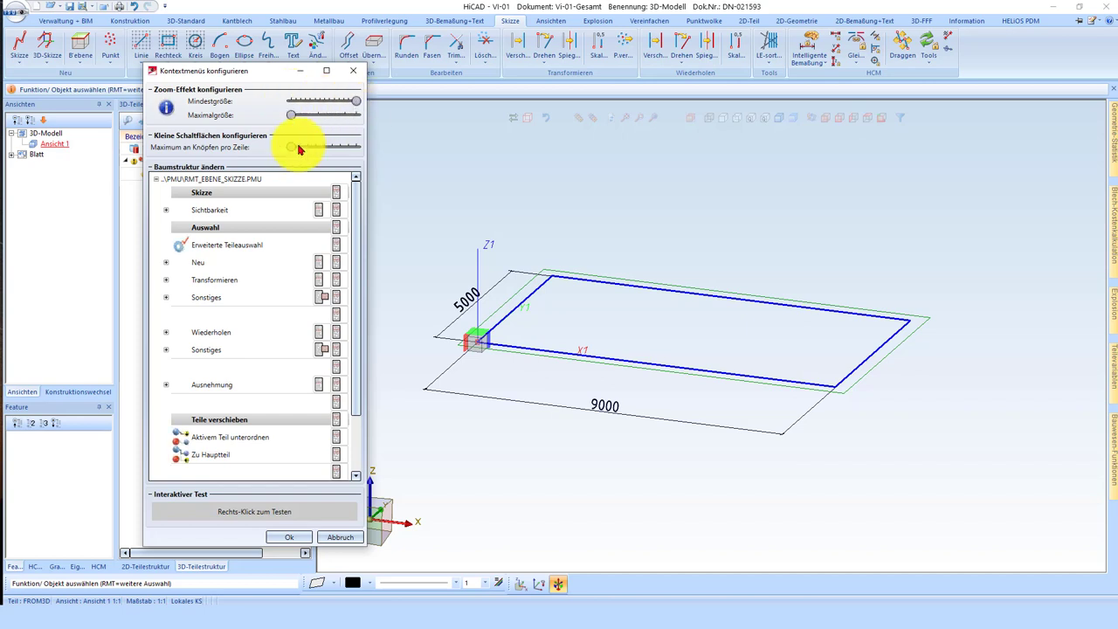
left_click_drag(295, 147, 357, 146)
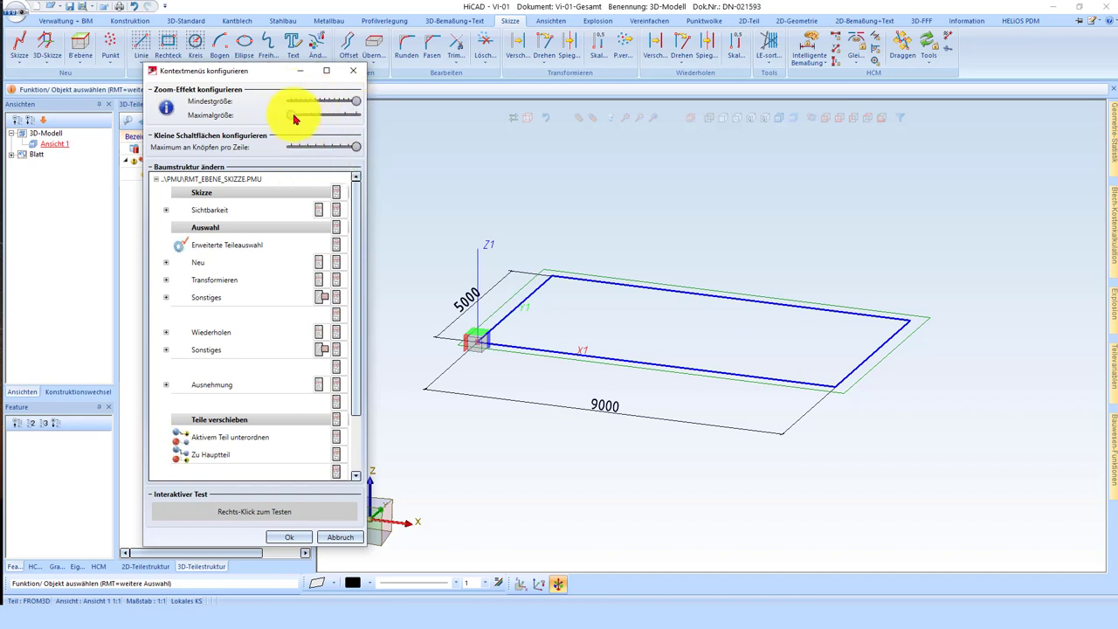
left_click_drag(294, 114, 356, 115)
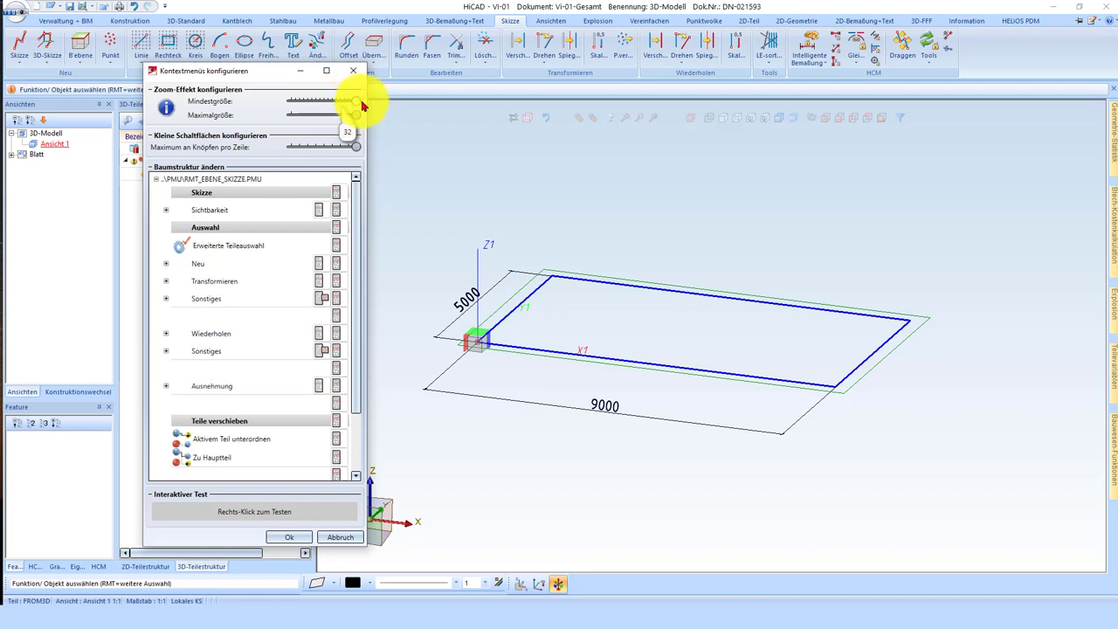
left_click(289, 537)
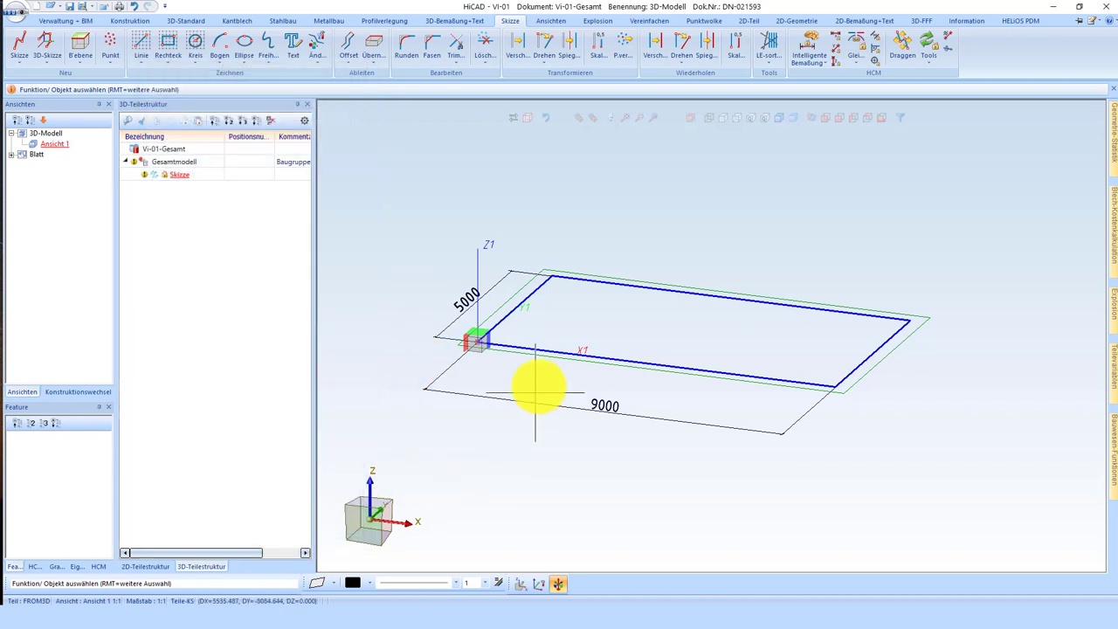
- Extrude the 9000 × 5000 sketch using Werteingabe with Endhöhe 250 and Sachnummer Betonplatte
right_click(546, 365)
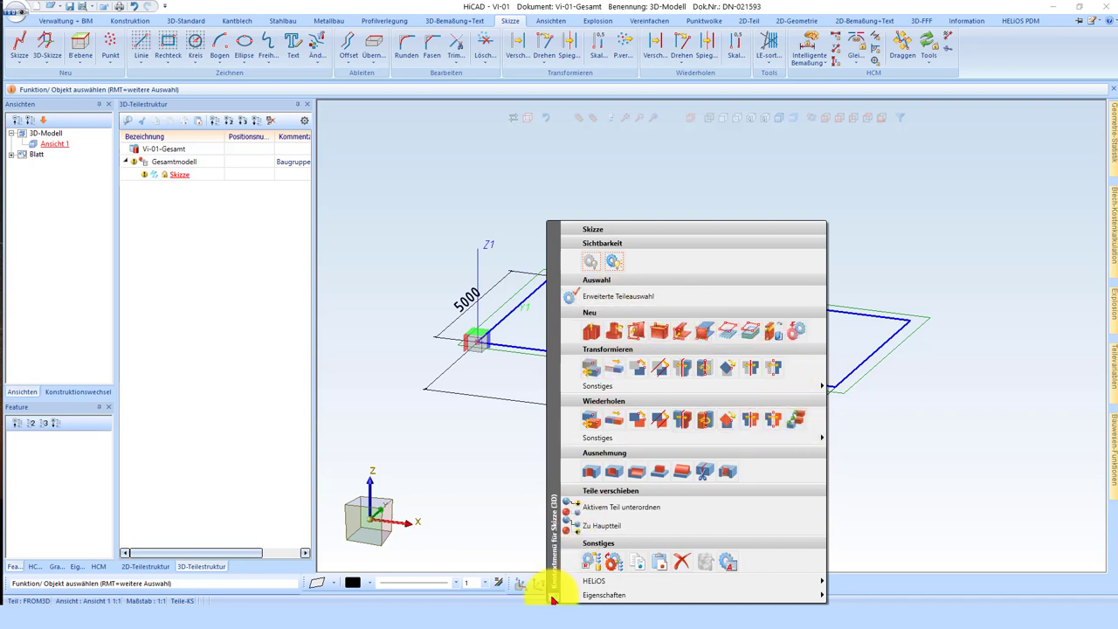
left_click(464, 407)
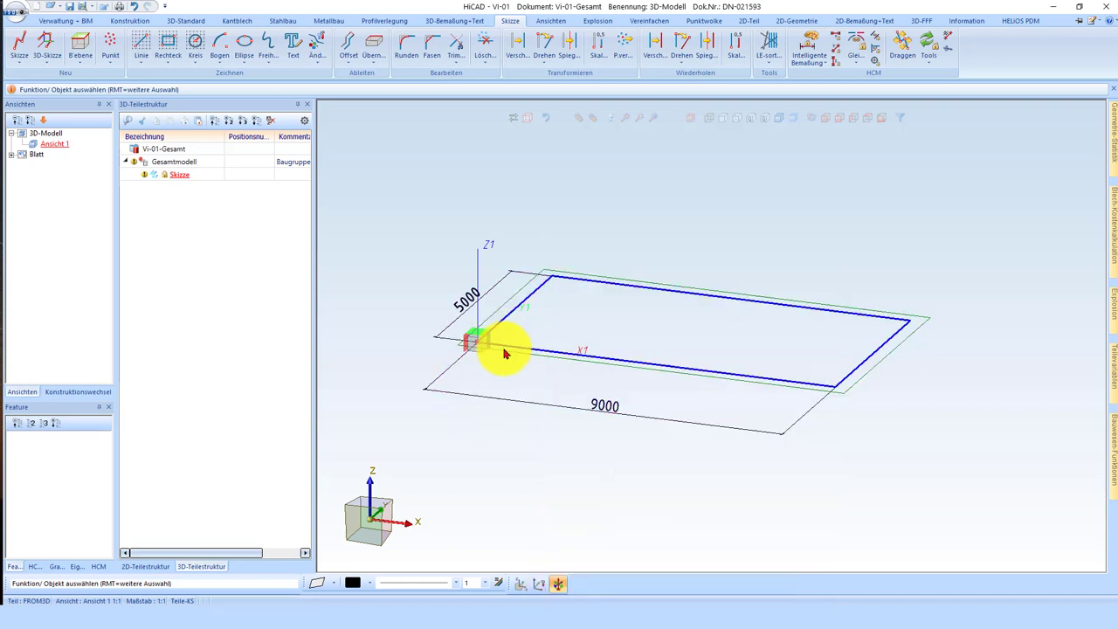
right_click(505, 353)
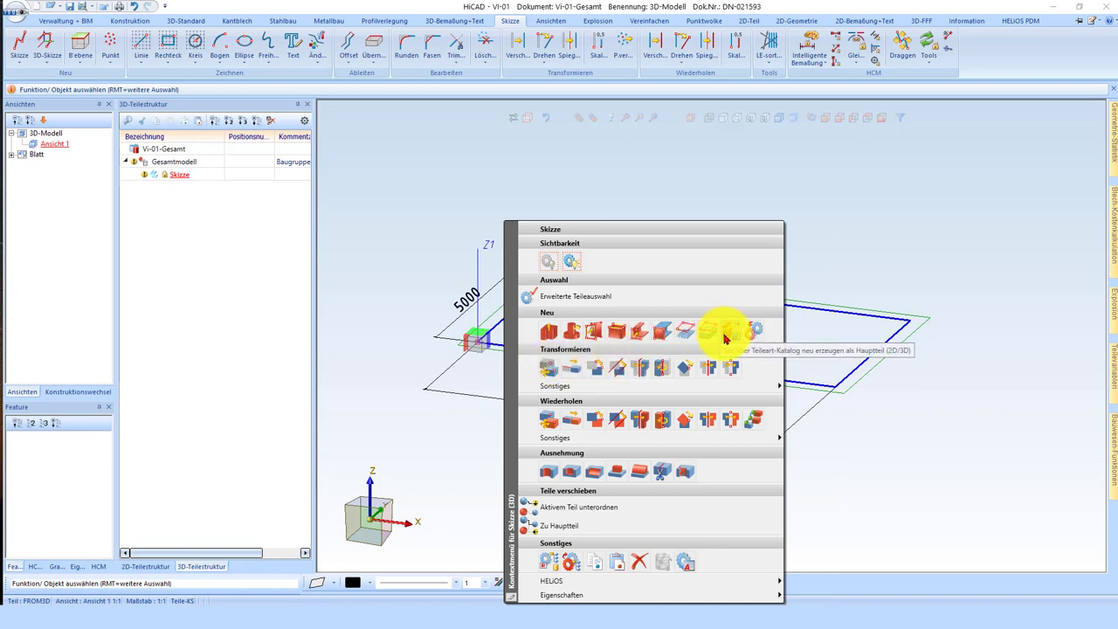
left_click(549, 338)
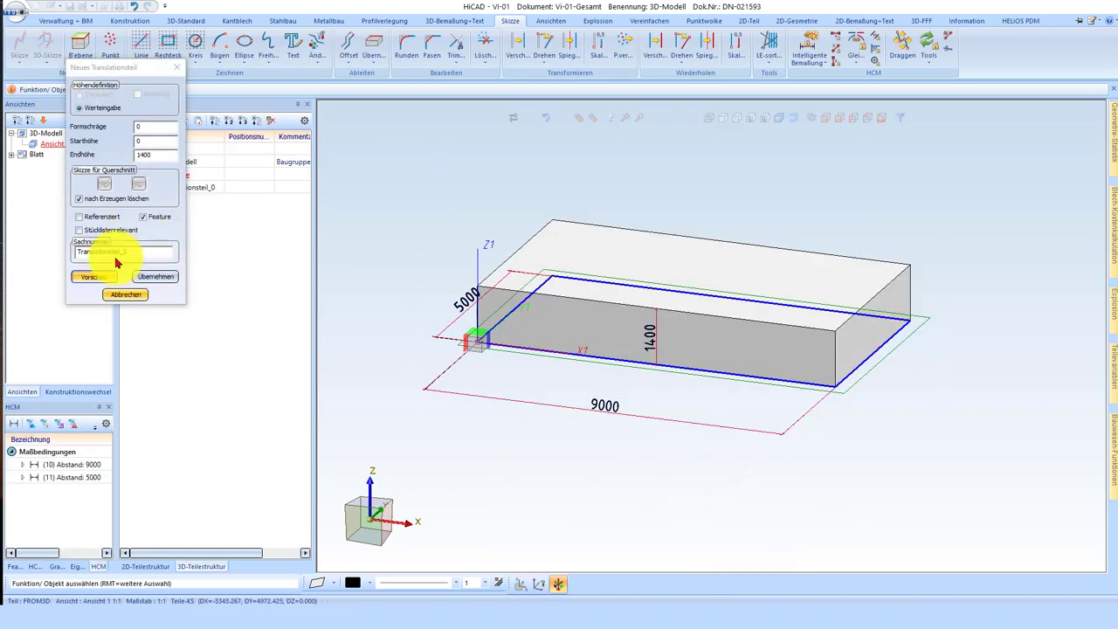
left_click(96, 277)
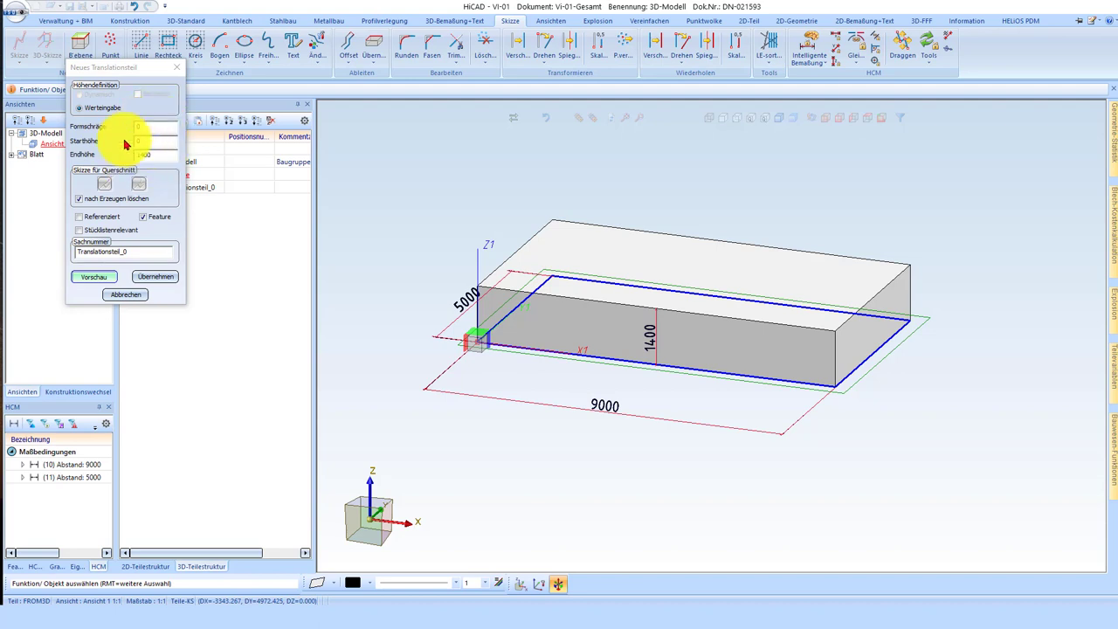
left_click(94, 277)
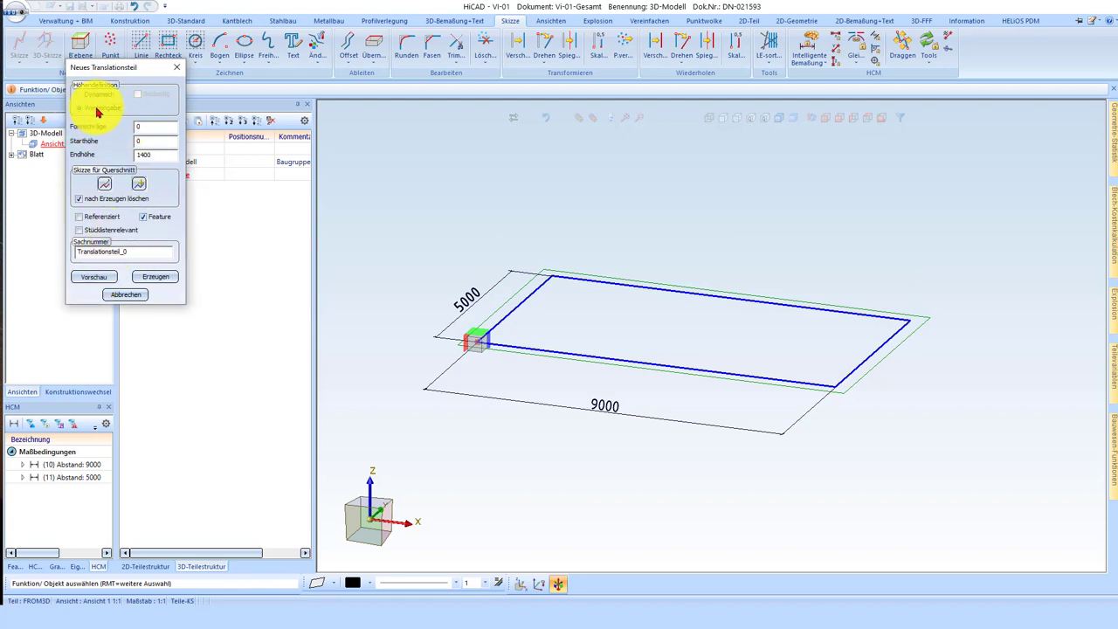
left_click(92, 106)
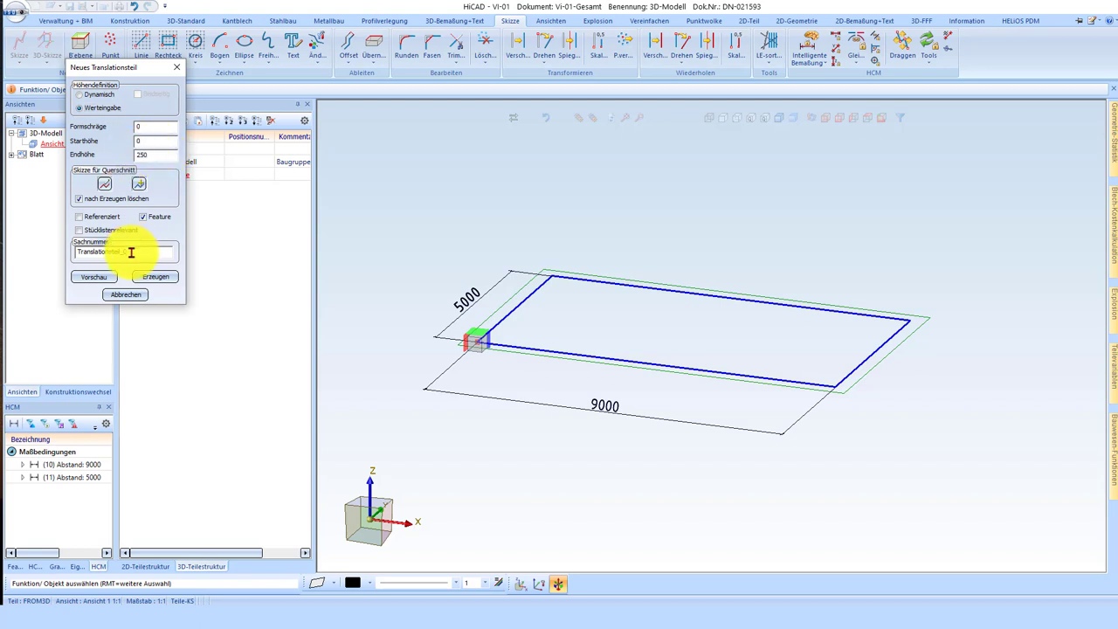
left_click_drag(149, 251, 38, 236)
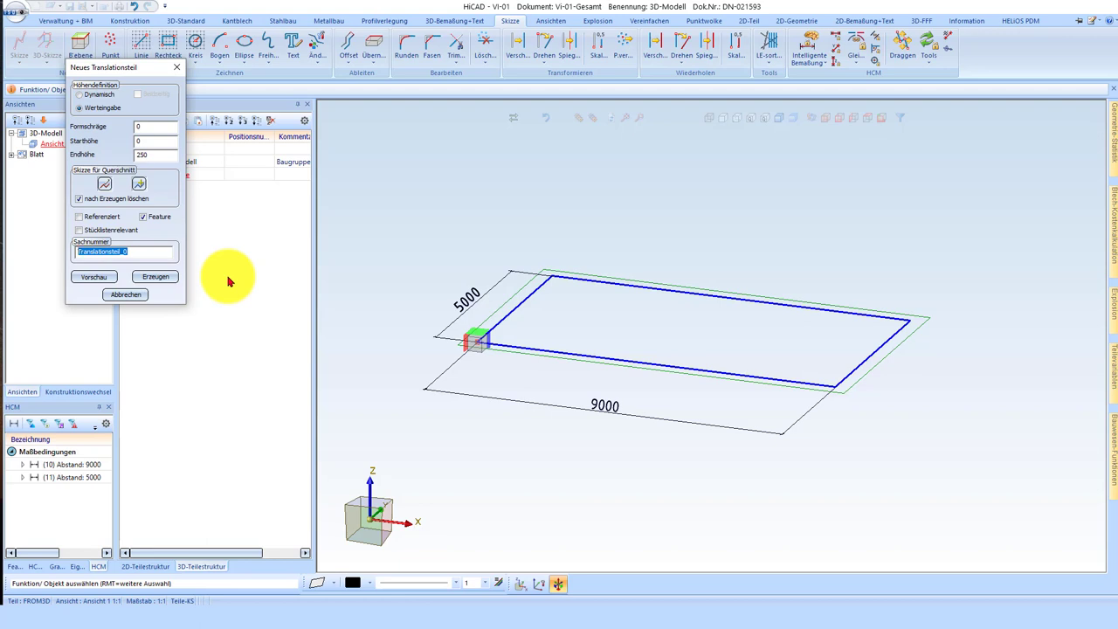
type("Betonplatte")
- Create the 250-thick Betonplatte slab and select it in the 3D-Teilestruktur
left_click(157, 278)
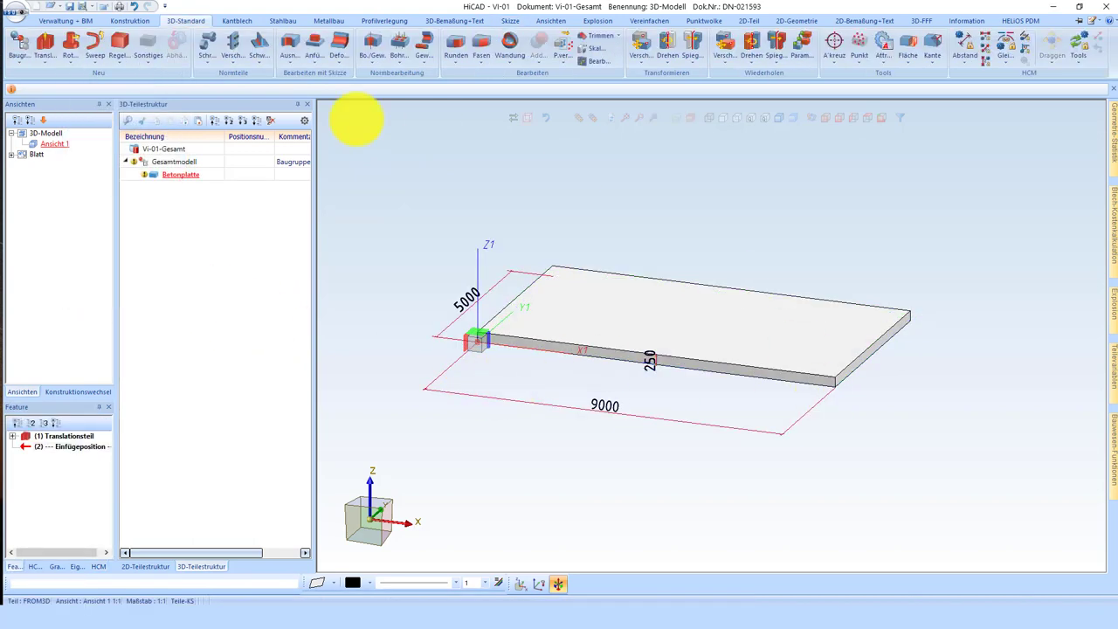
mouse_move(179, 175)
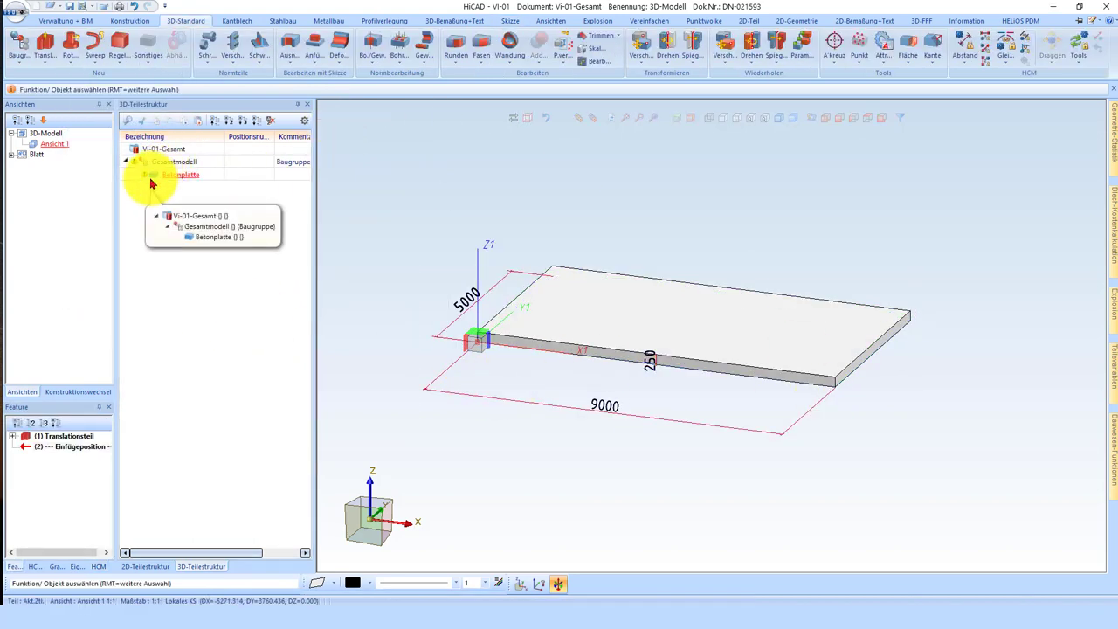
left_click(150, 183)
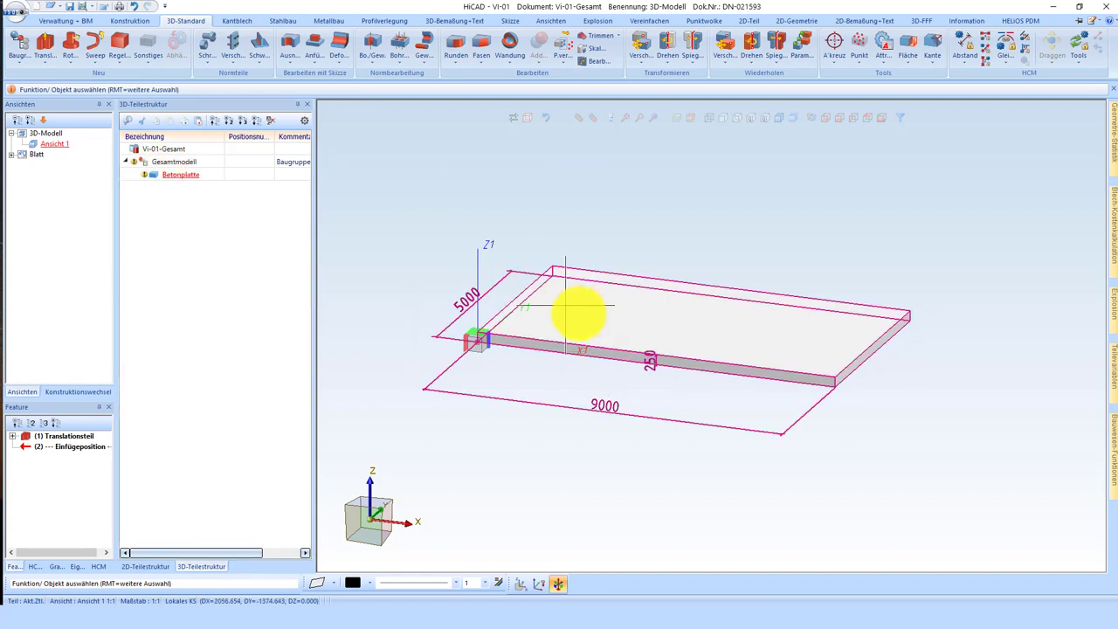
mouse_move(614, 325)
middle_mouse_down()
mouse_move(659, 305)
mouse_move(594, 304)
mouse_move(582, 319)
middle_mouse_up()
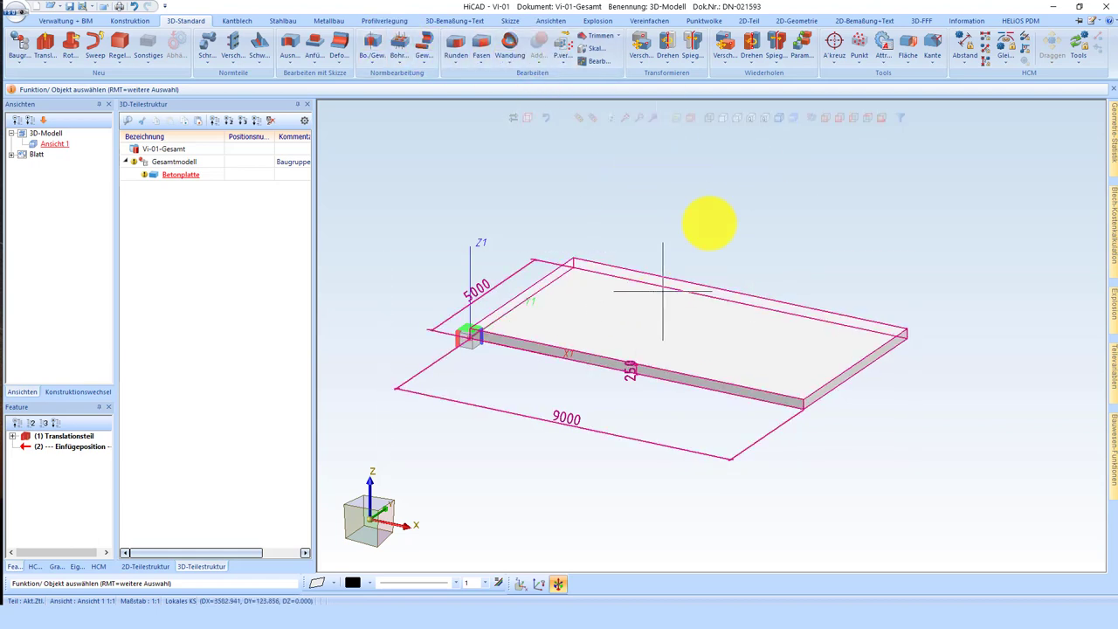
- Start a 3D sketch on the slab's top face and draw a rectangle on it
left_click(511, 21)
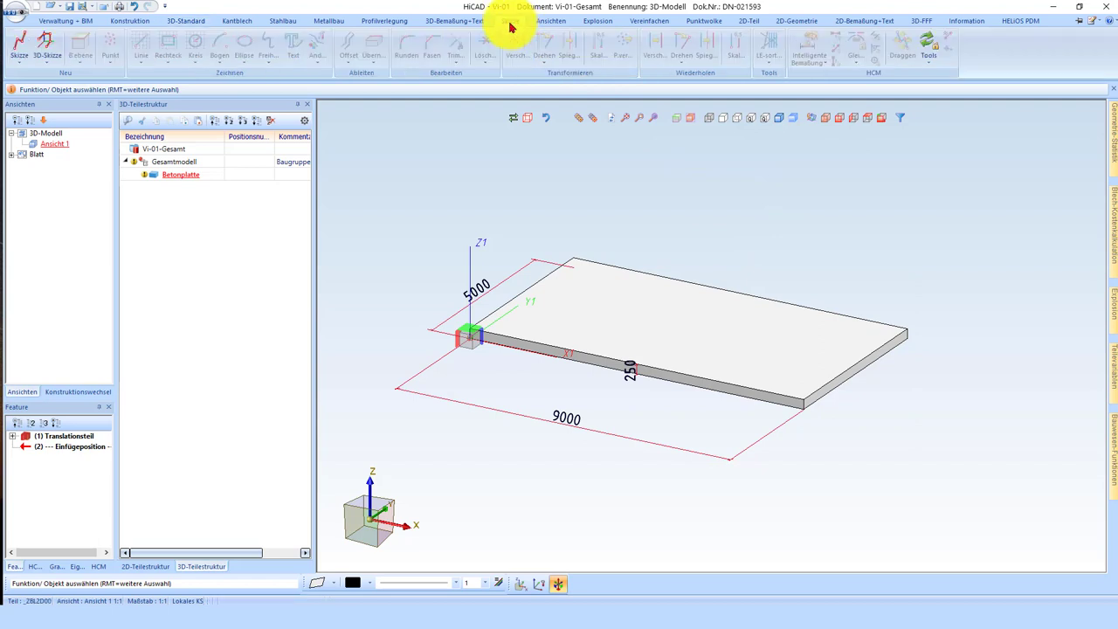
left_click(46, 44)
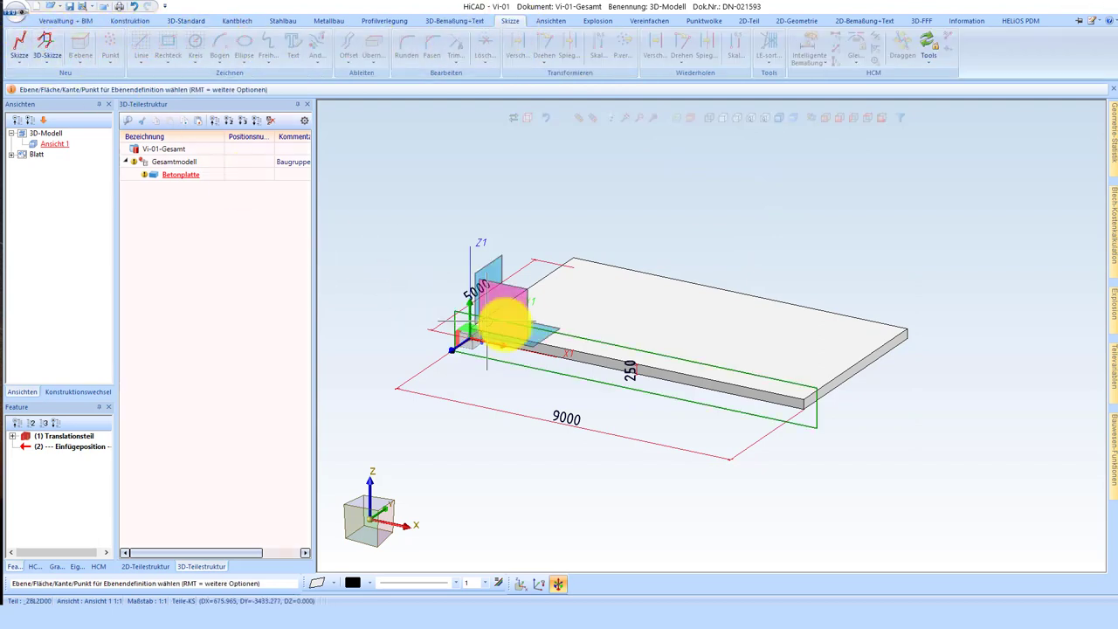
left_click(572, 333)
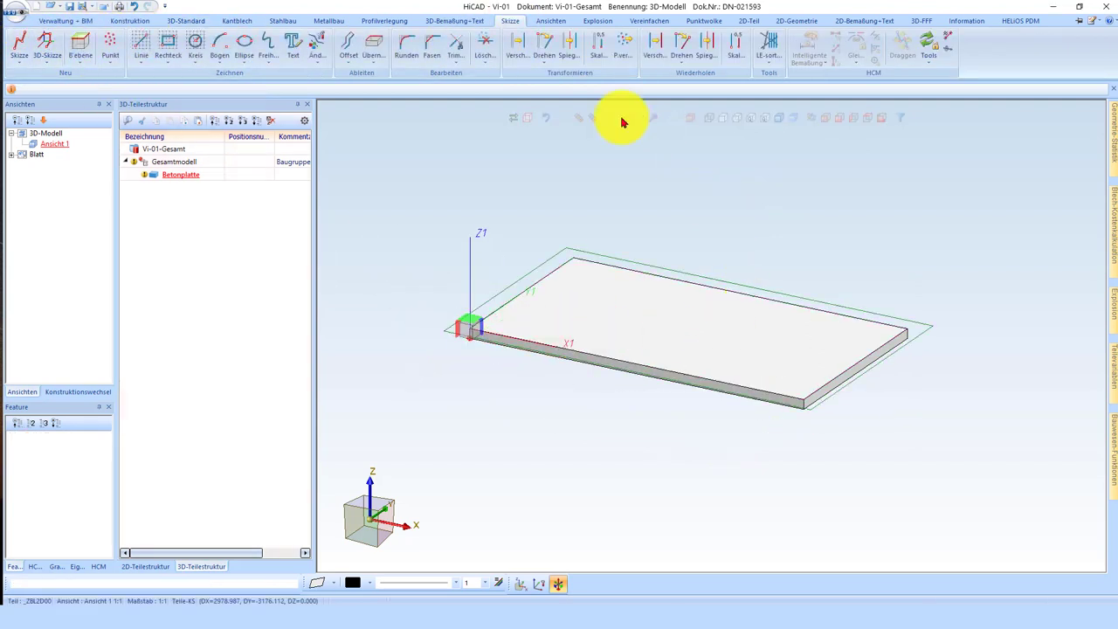
left_click(171, 40)
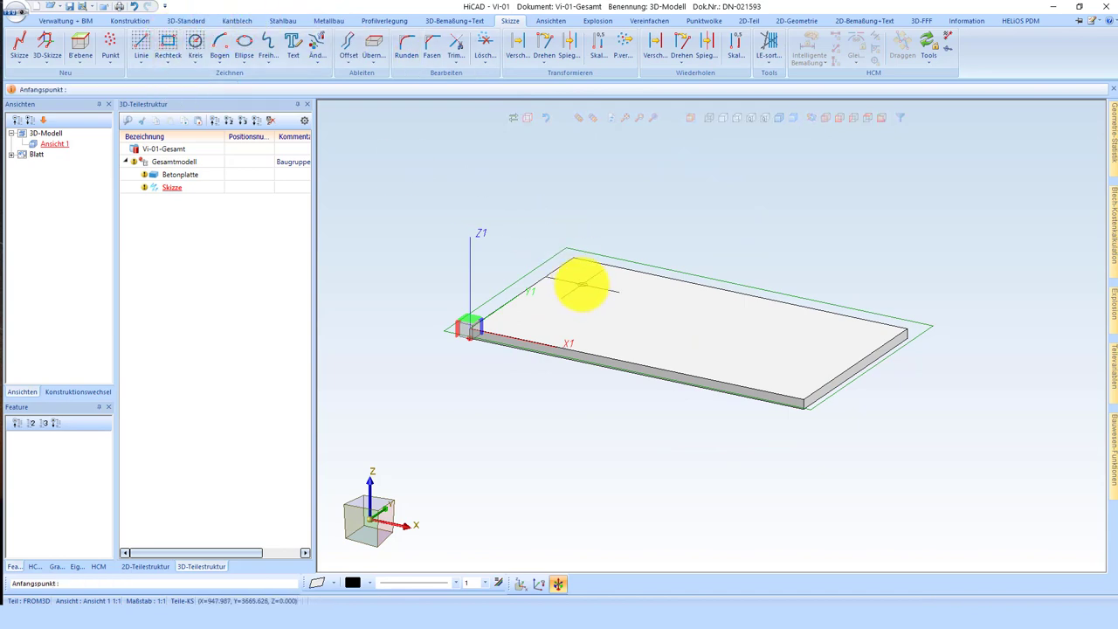
left_click(579, 288)
left_click(710, 311)
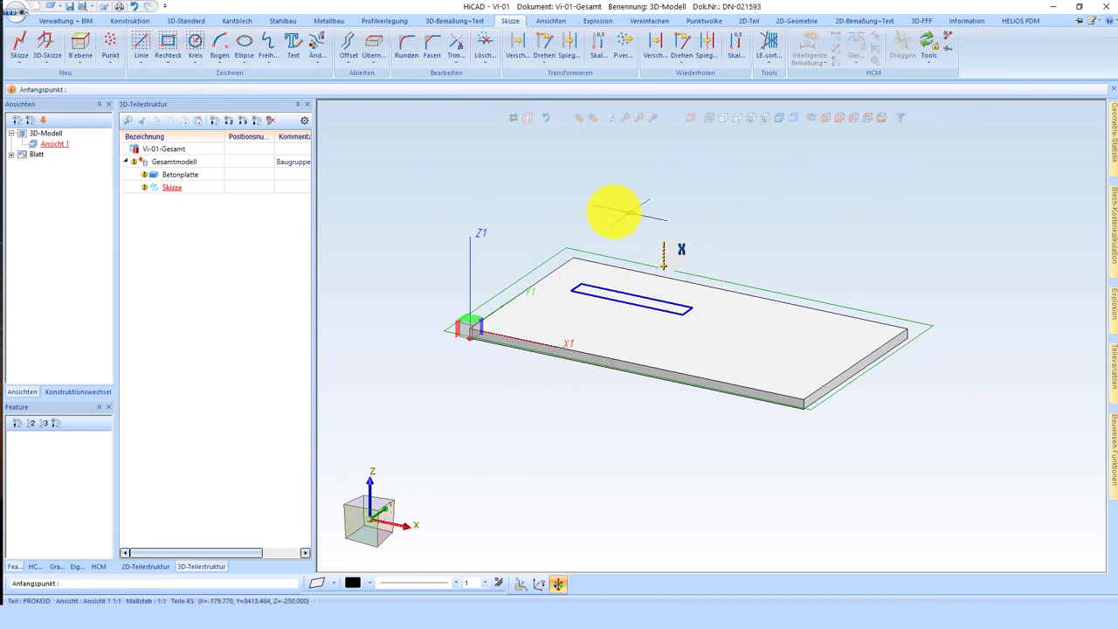
scroll(586, 249, "up", 2)
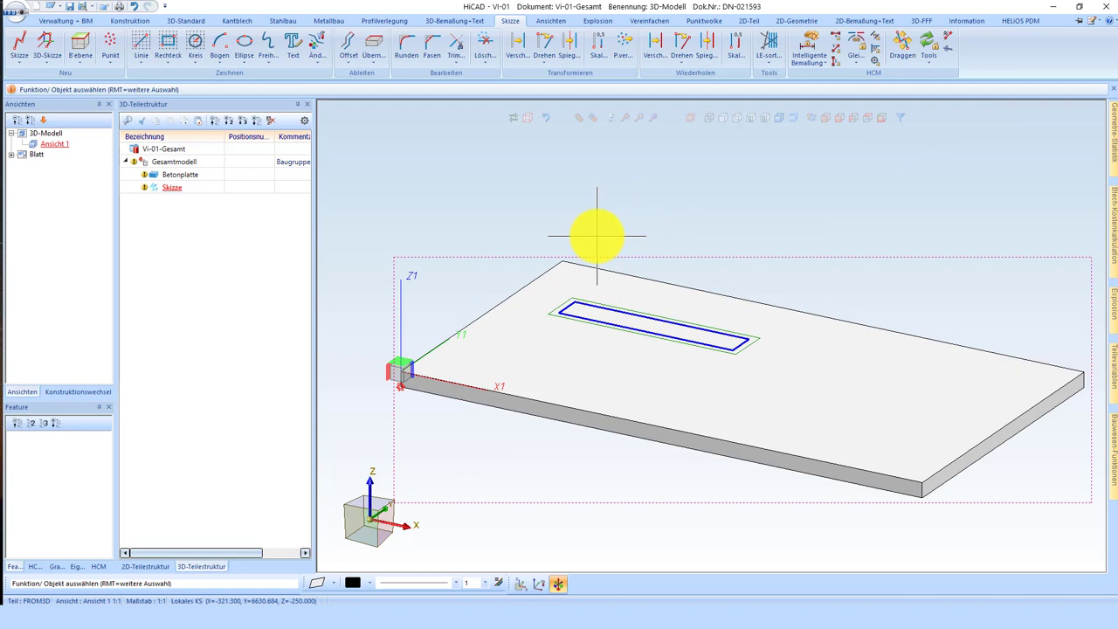
- Make both short ends of the strip flush with the slab's left and right edges using Gleichlage
left_click(856, 43)
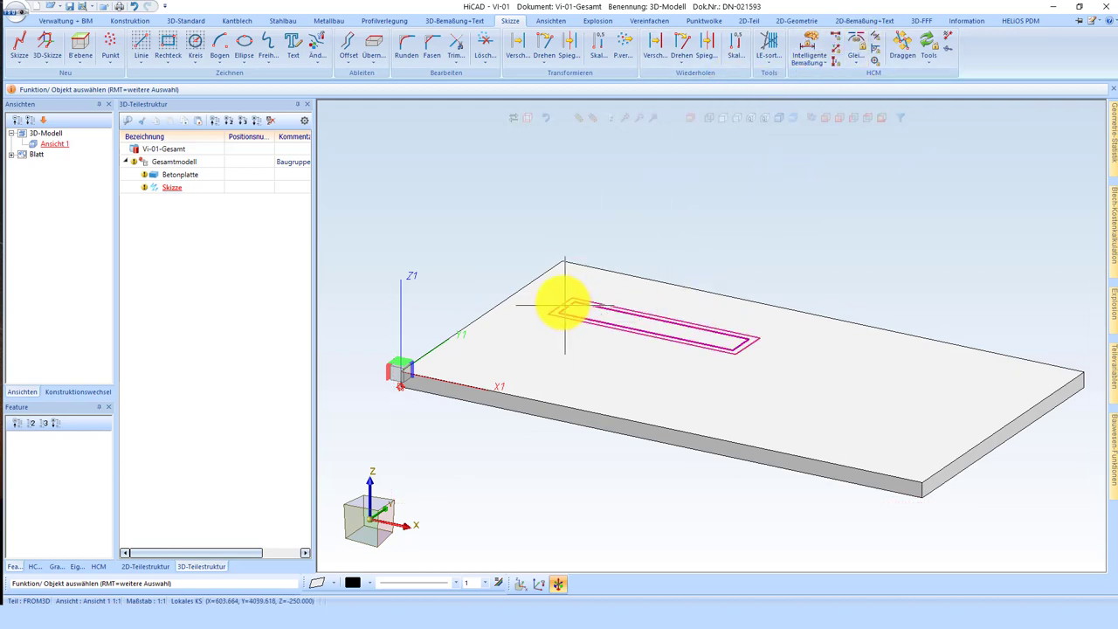
left_click(952, 384)
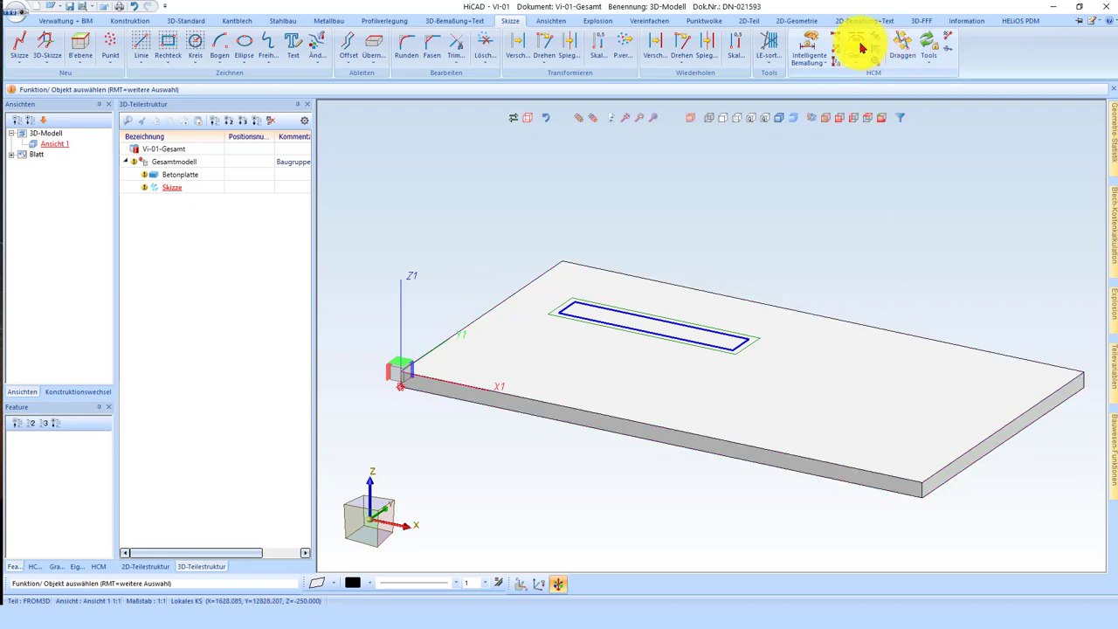
left_click(859, 45)
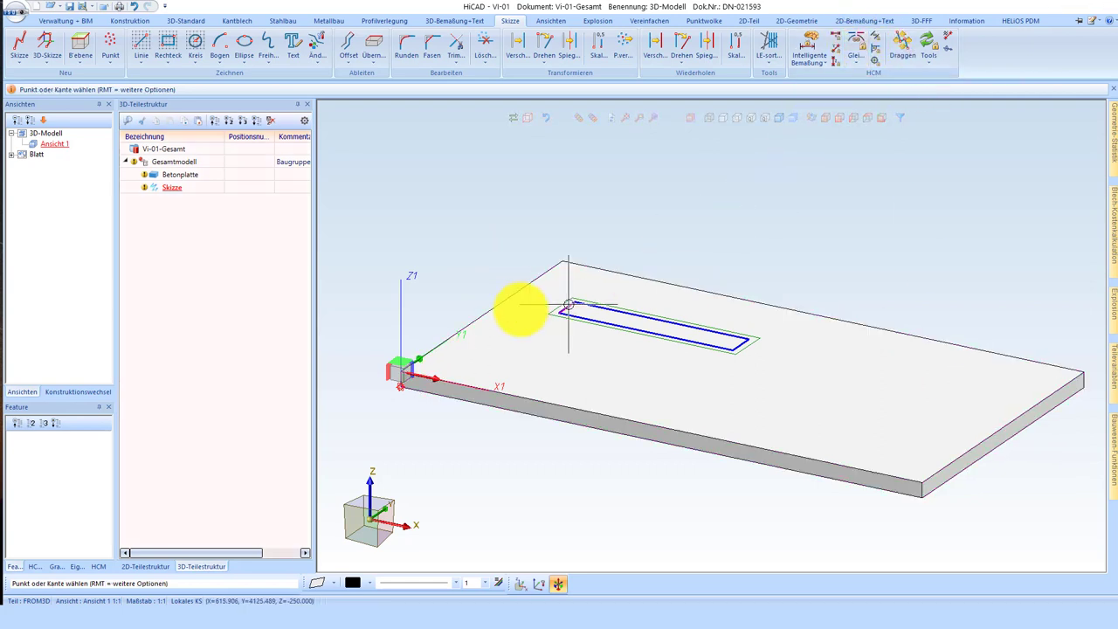
scroll(519, 305, "up", 5)
left_click(673, 311)
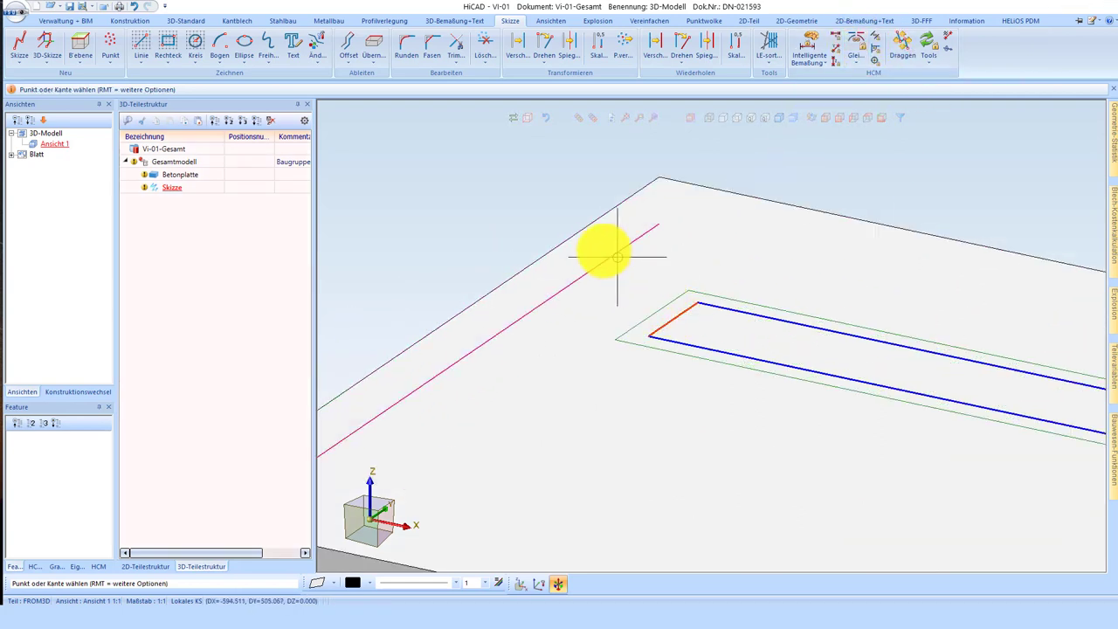
left_click(560, 256)
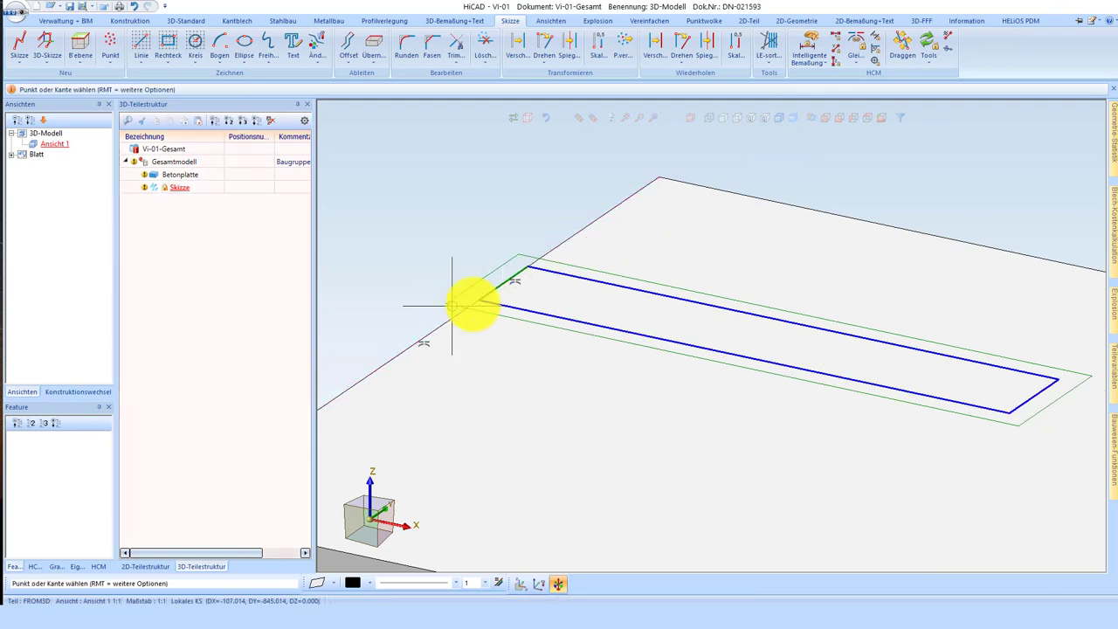
scroll(490, 291, "up", 3)
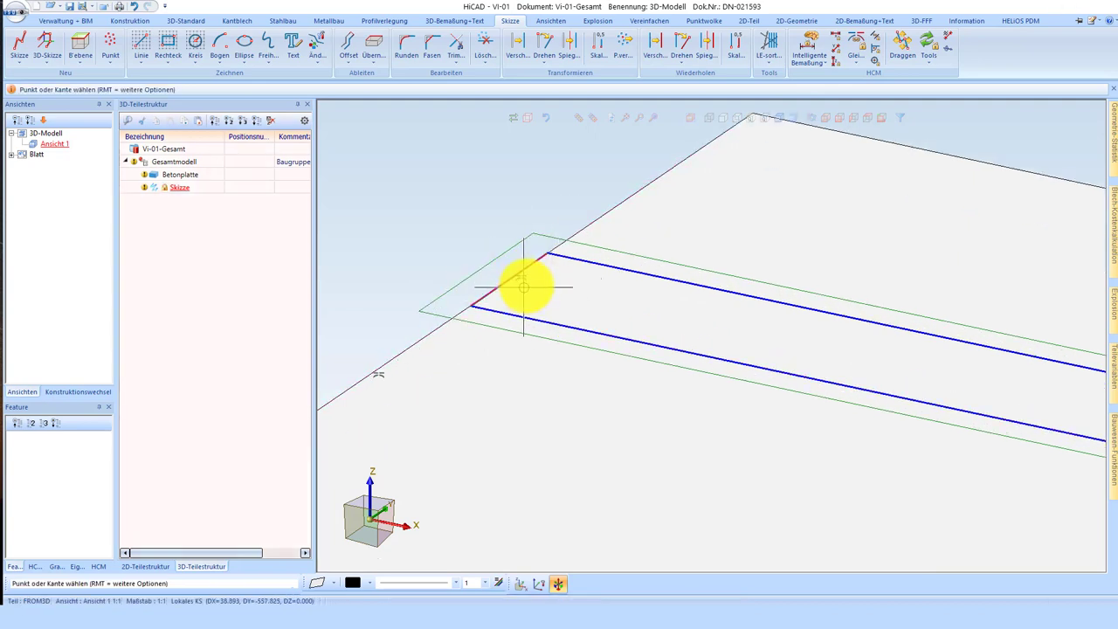
scroll(512, 262, "down", 3)
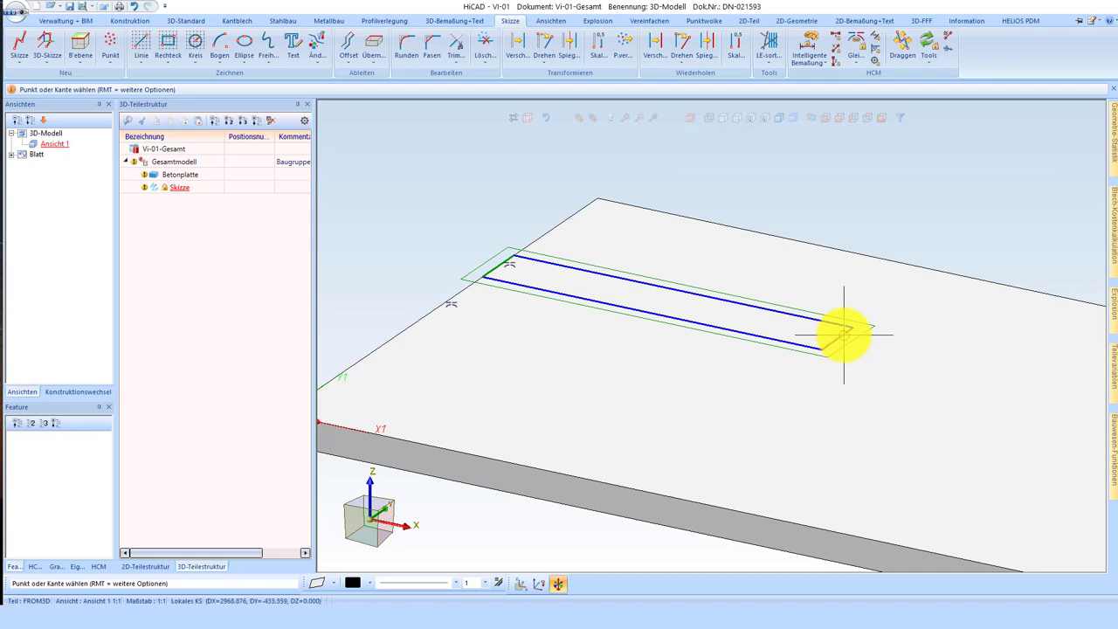
scroll(733, 299, "down", 3)
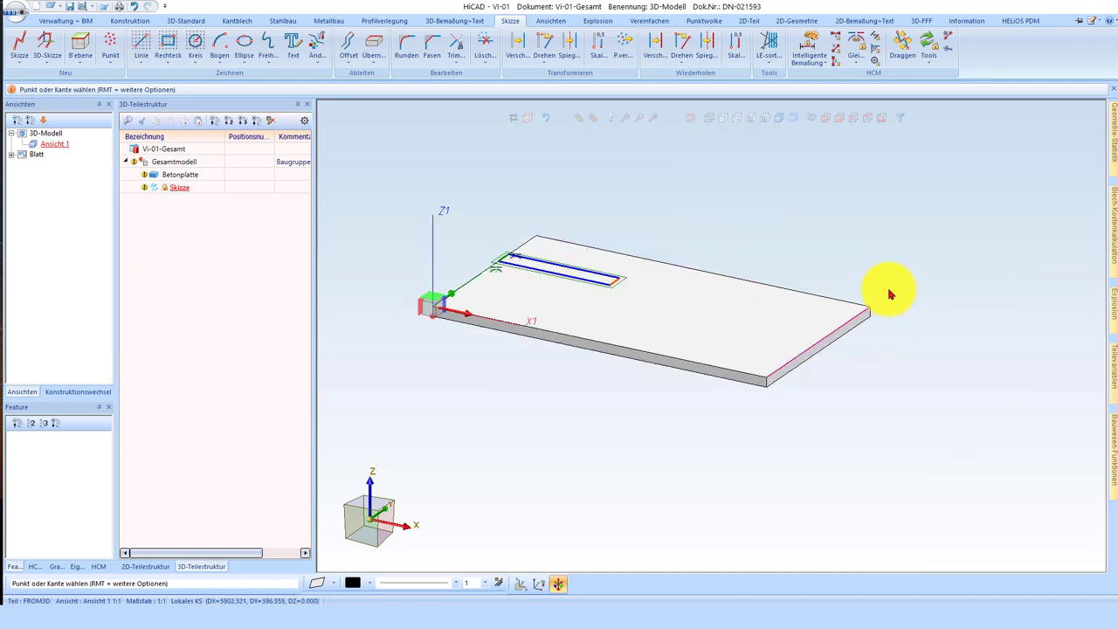
left_click(874, 310)
scroll(588, 217, "up", 2)
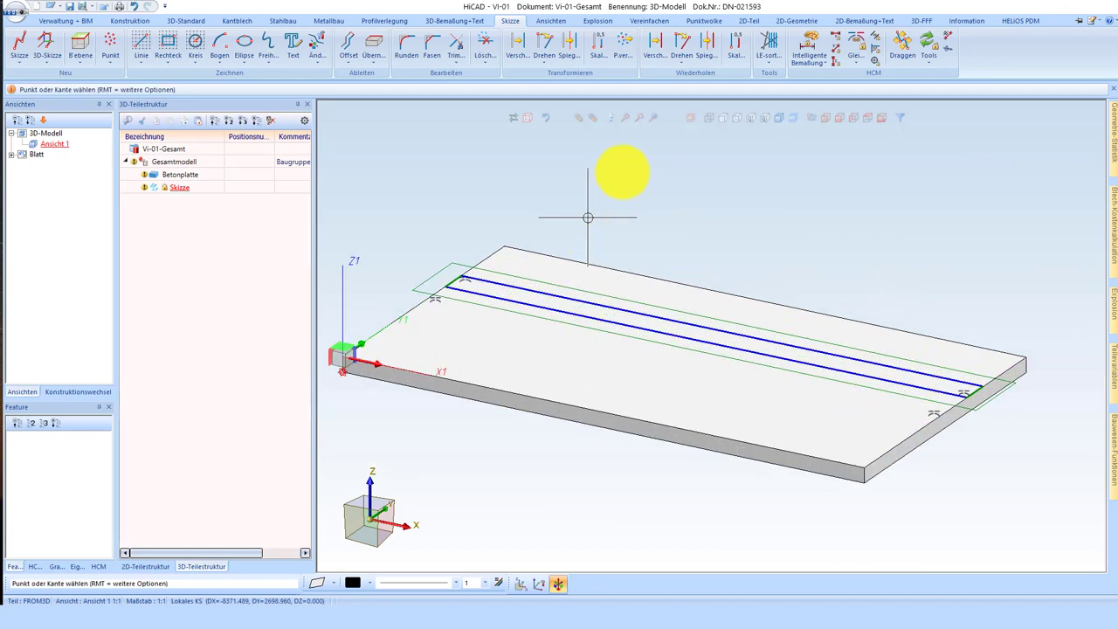
- Dimension the strip 250 wide and 500 from the slab's back edge
left_click(809, 42)
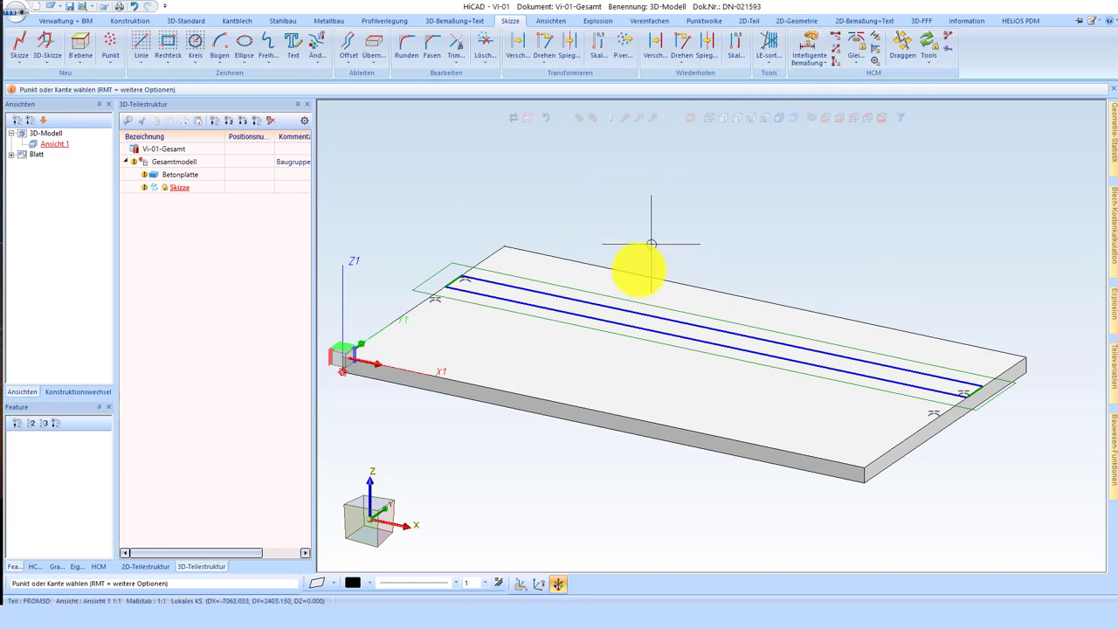
left_click(624, 311)
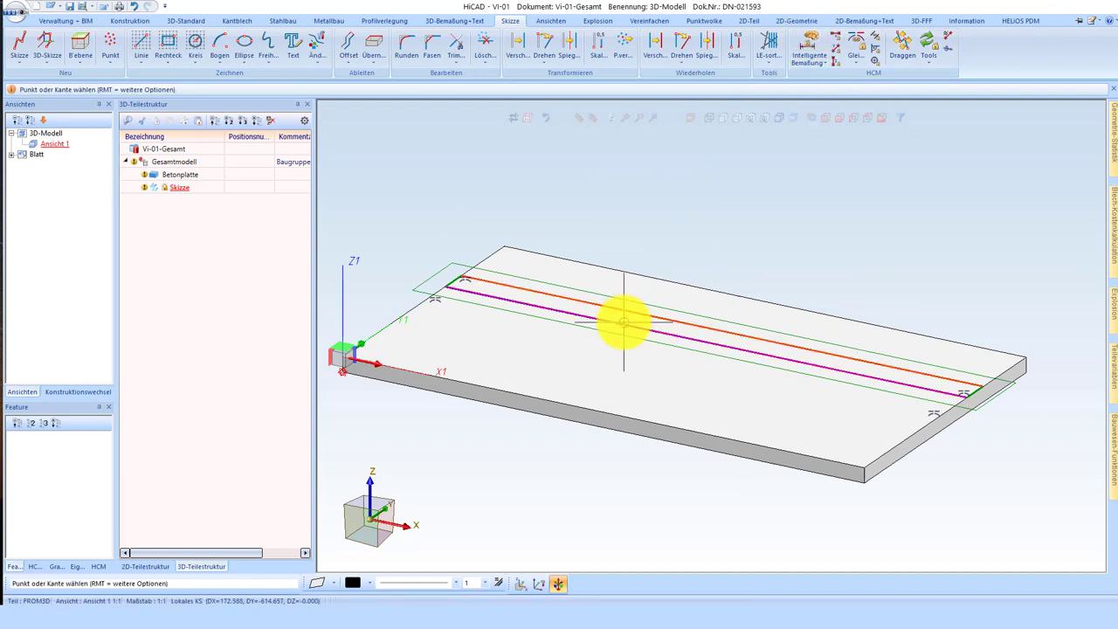
left_click(721, 261)
type("0")
key("Return")
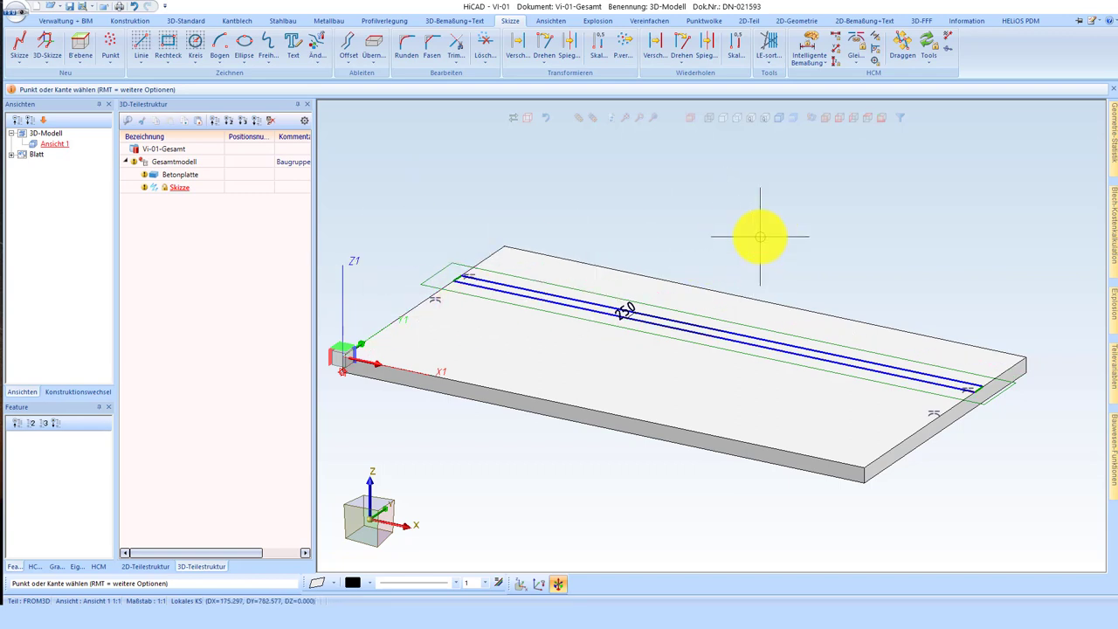
left_click(718, 326)
left_click(750, 298)
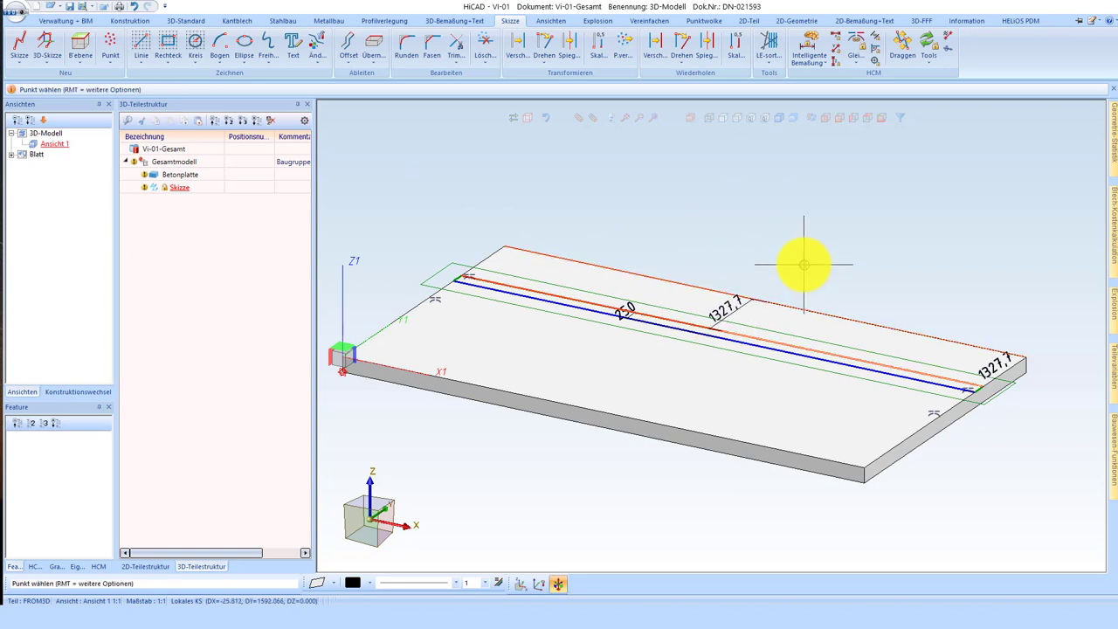
left_click(804, 264)
type("500")
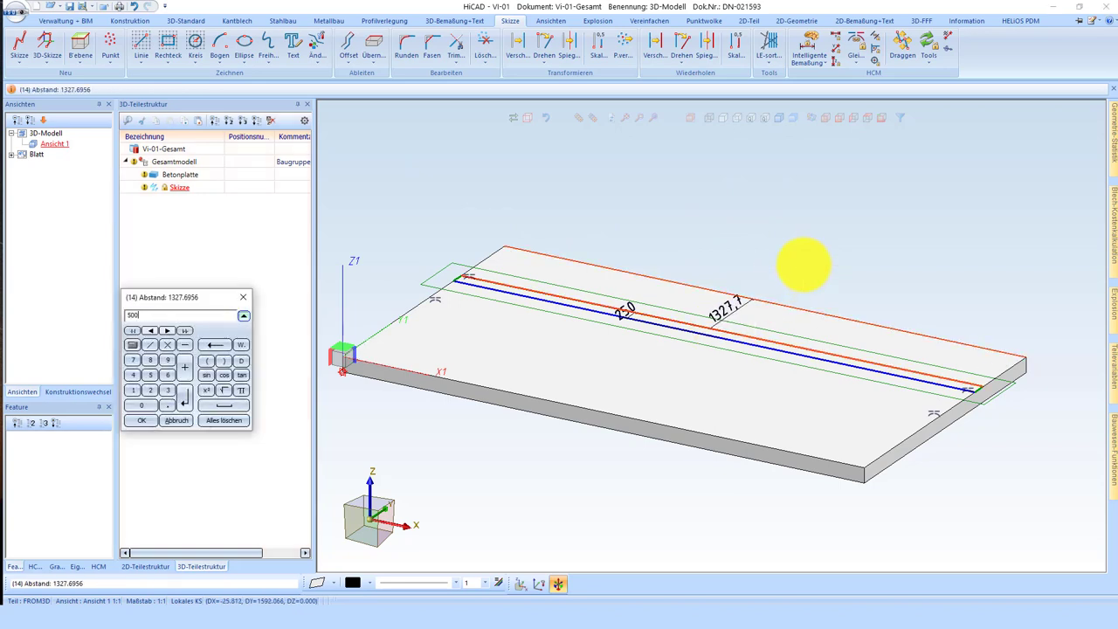
key("Return")
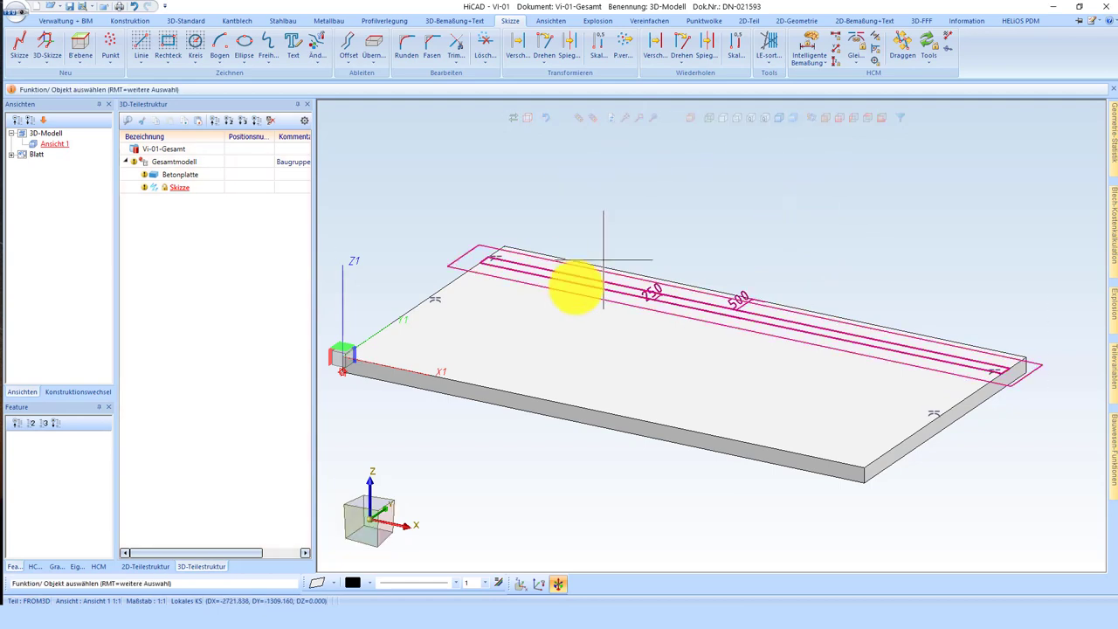
- Extrude the strip sketch to Endhöhe 8000 as a new part named Wand hinten
right_click(572, 276)
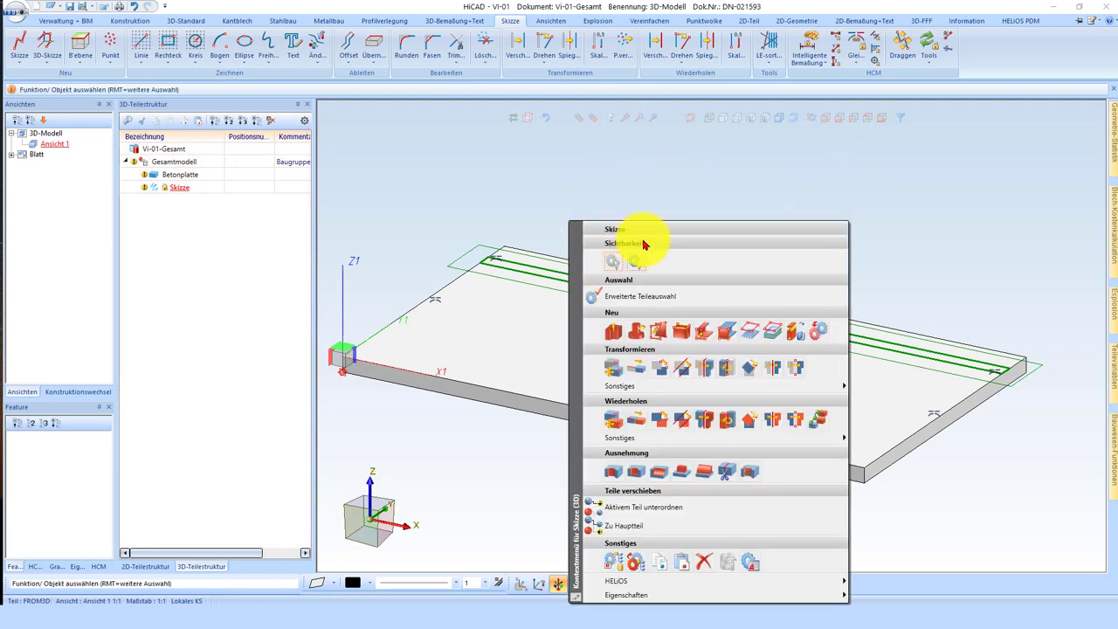
left_click(614, 333)
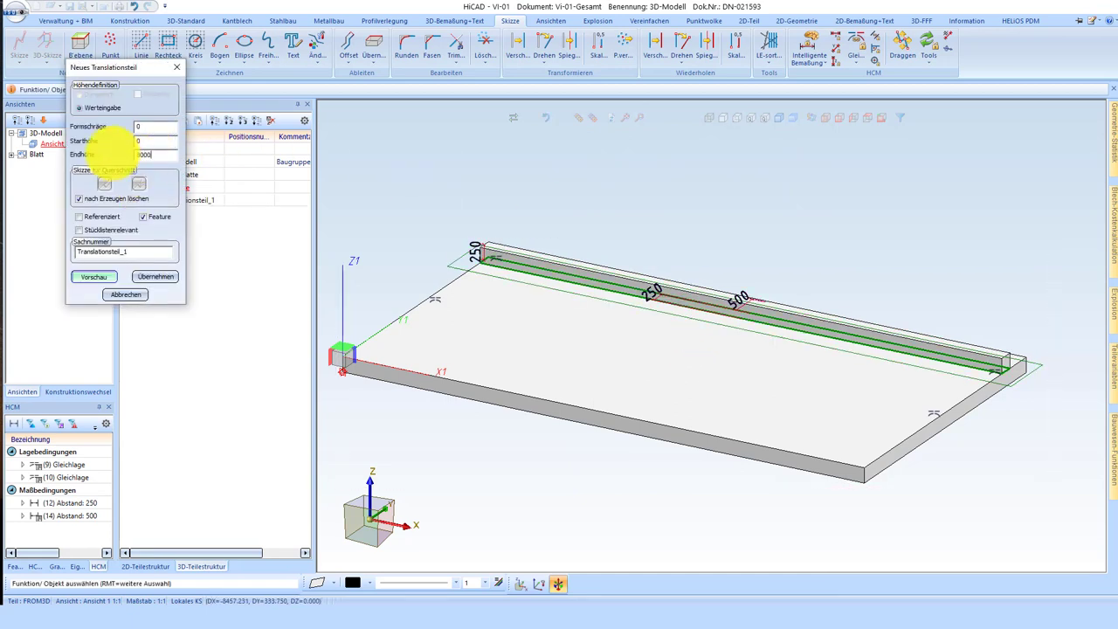
left_click(150, 251)
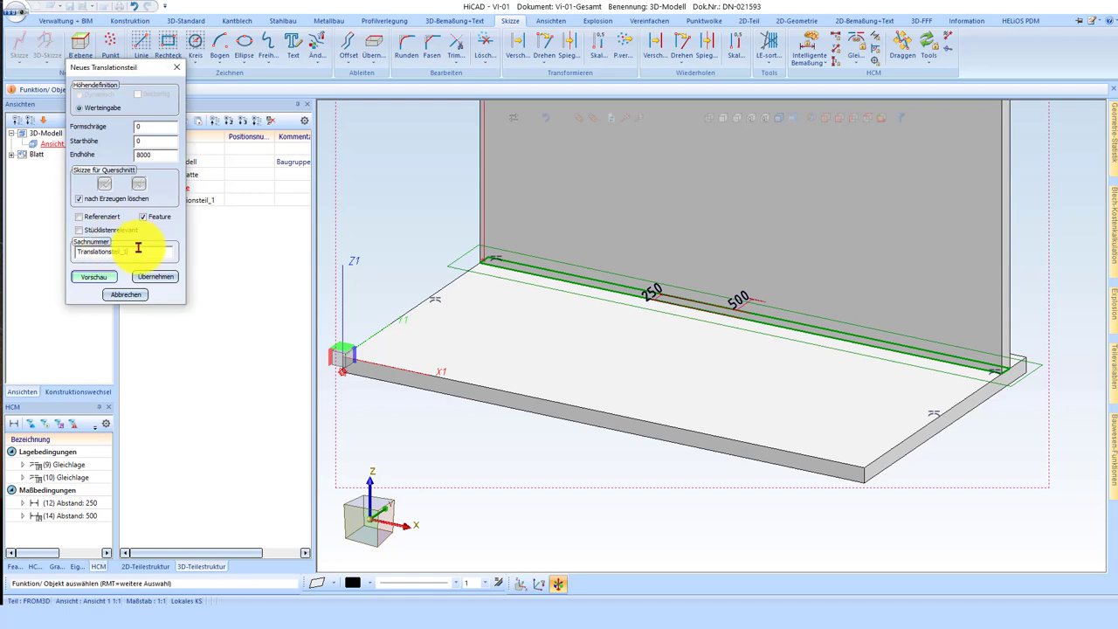
left_click_drag(138, 250, 79, 251)
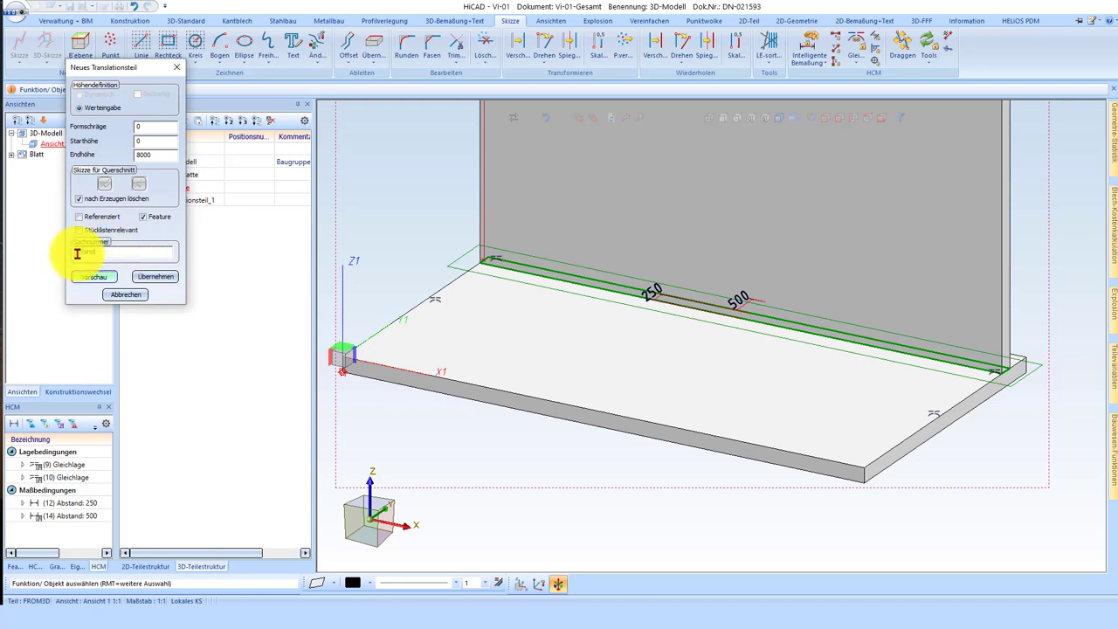
left_click(170, 282)
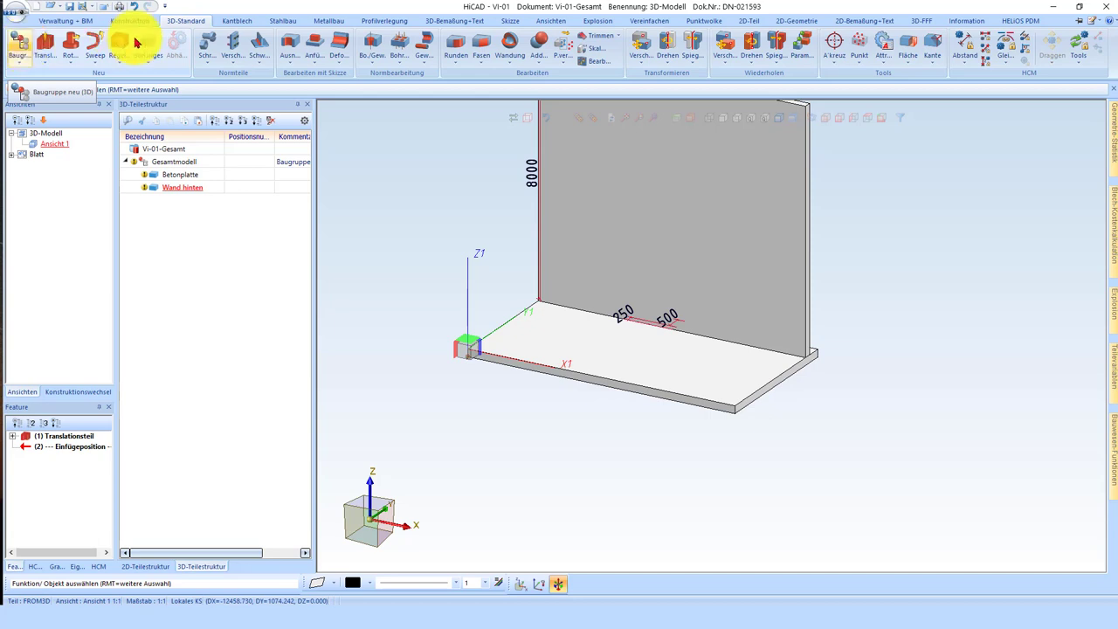
- Create a new assembly named Bauseits with part type Strukturbaugruppe
left_click(28, 48)
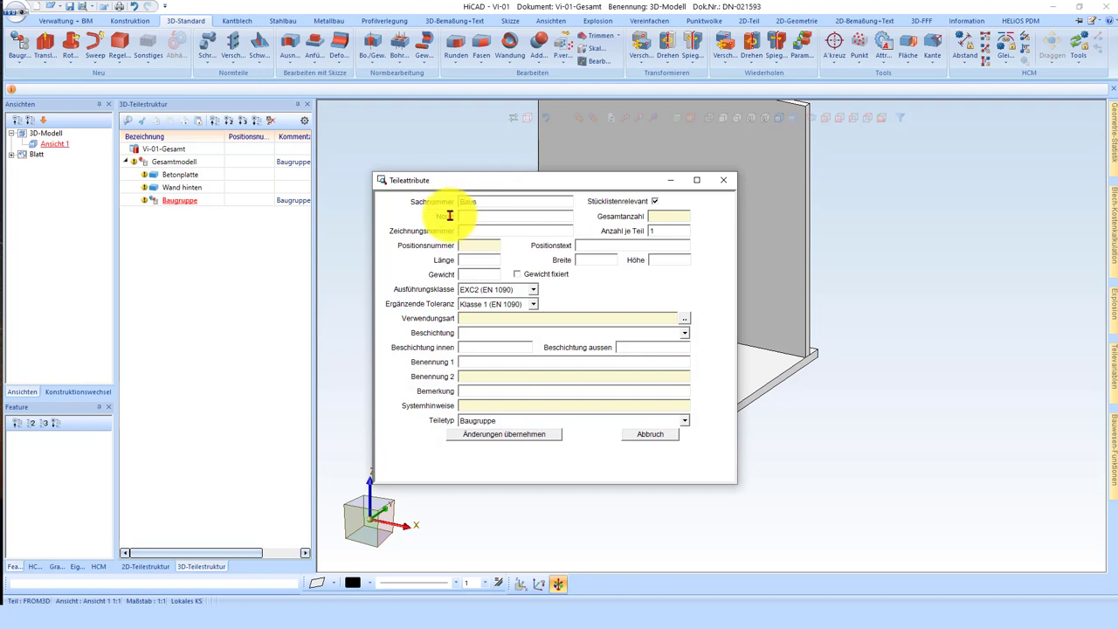
type("eits")
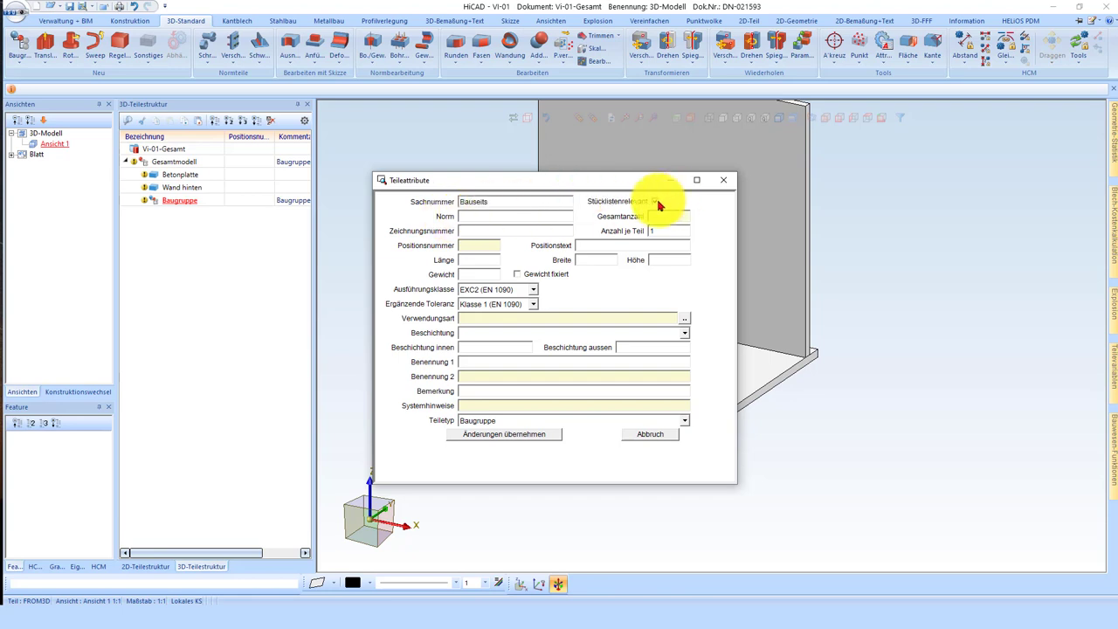
left_click(542, 423)
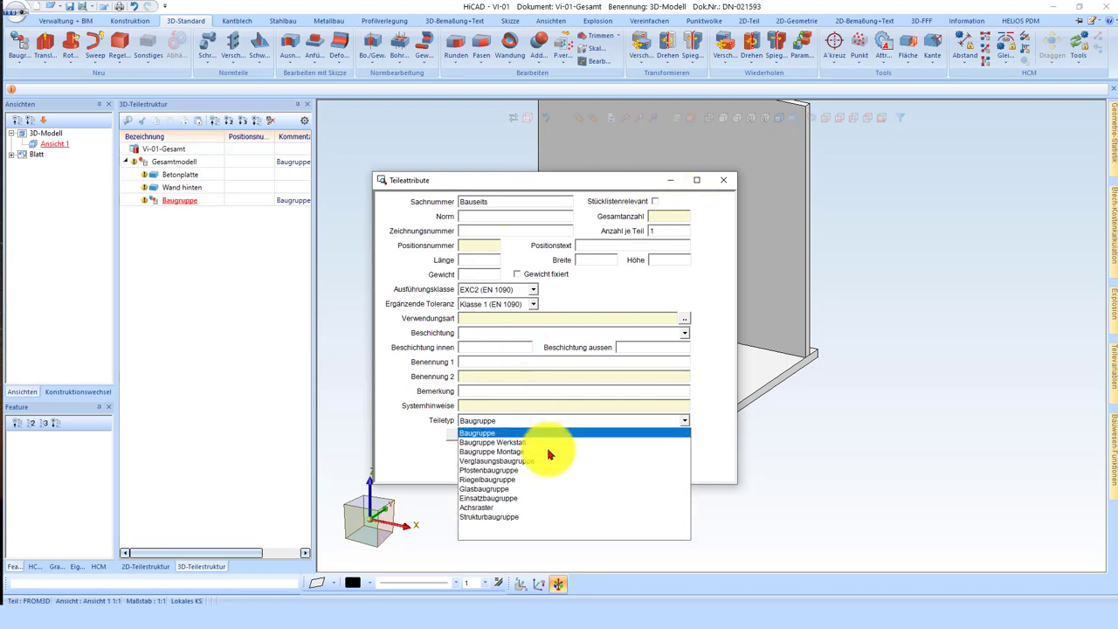
left_click(508, 518)
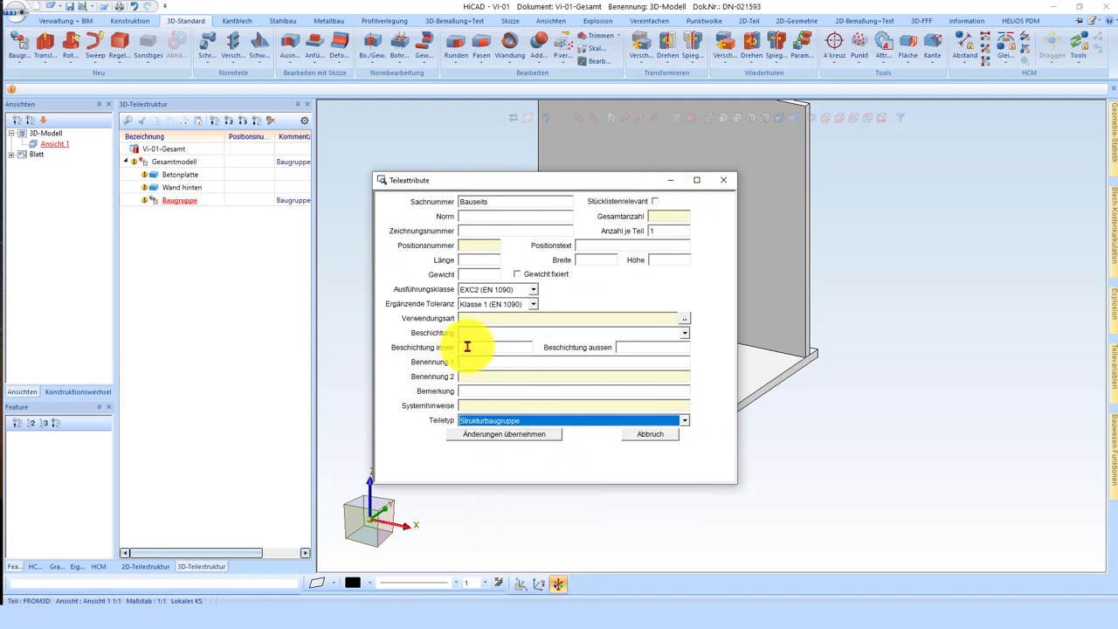
left_click(542, 435)
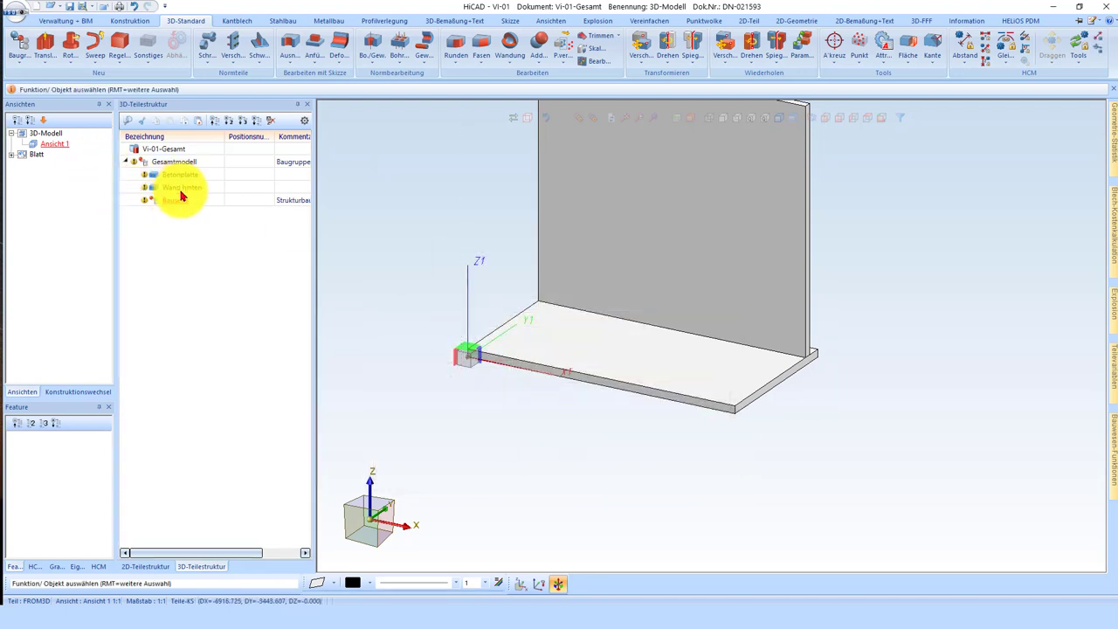
- Move Betonplatte and Wand hinten into the Bauseits assembly and save the model
left_click(181, 194)
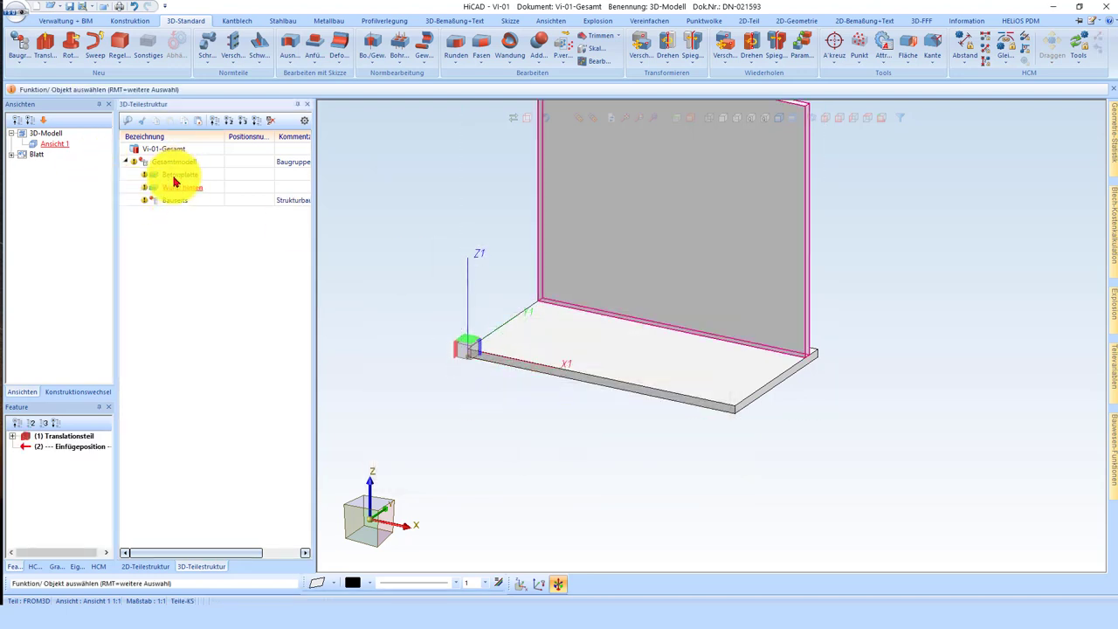
left_click(174, 180, "shift")
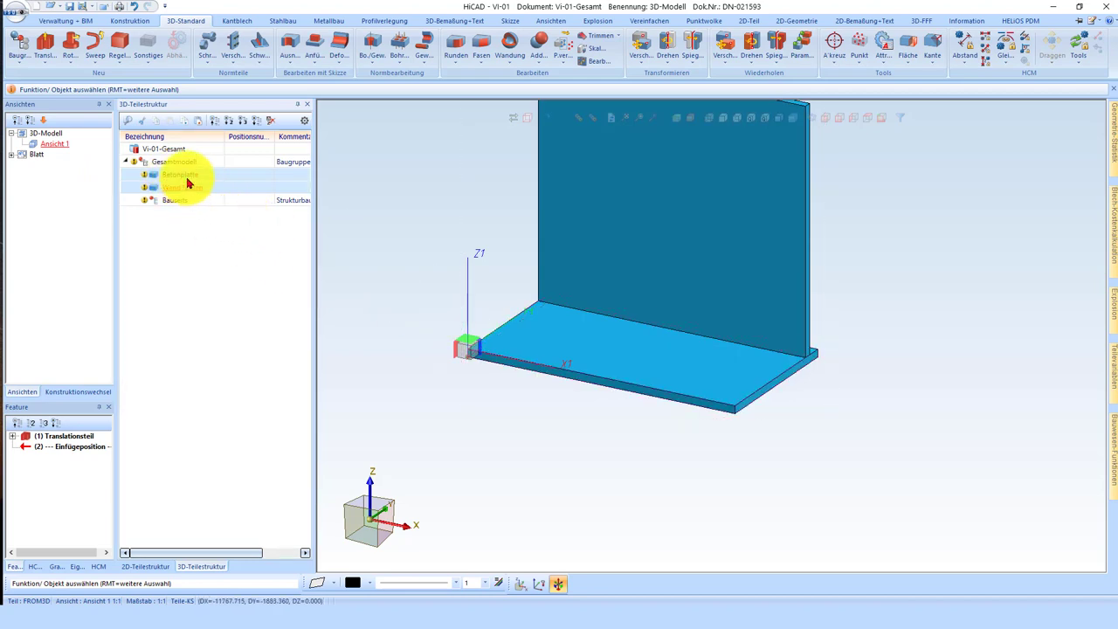
left_click_drag(186, 180, 170, 204)
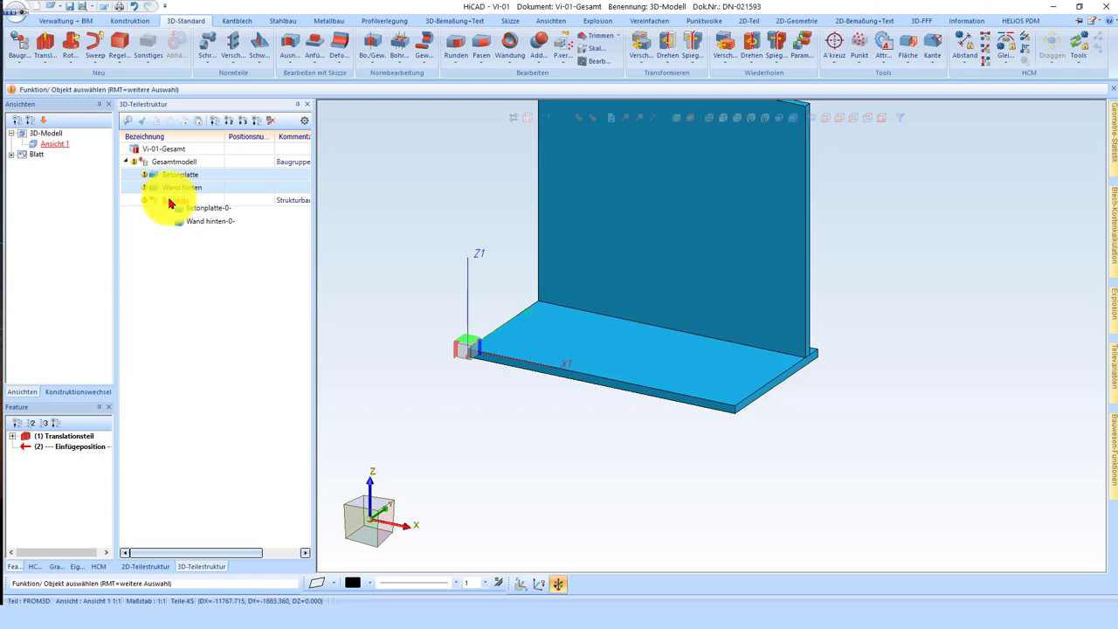
left_click_drag(170, 204, 173, 201)
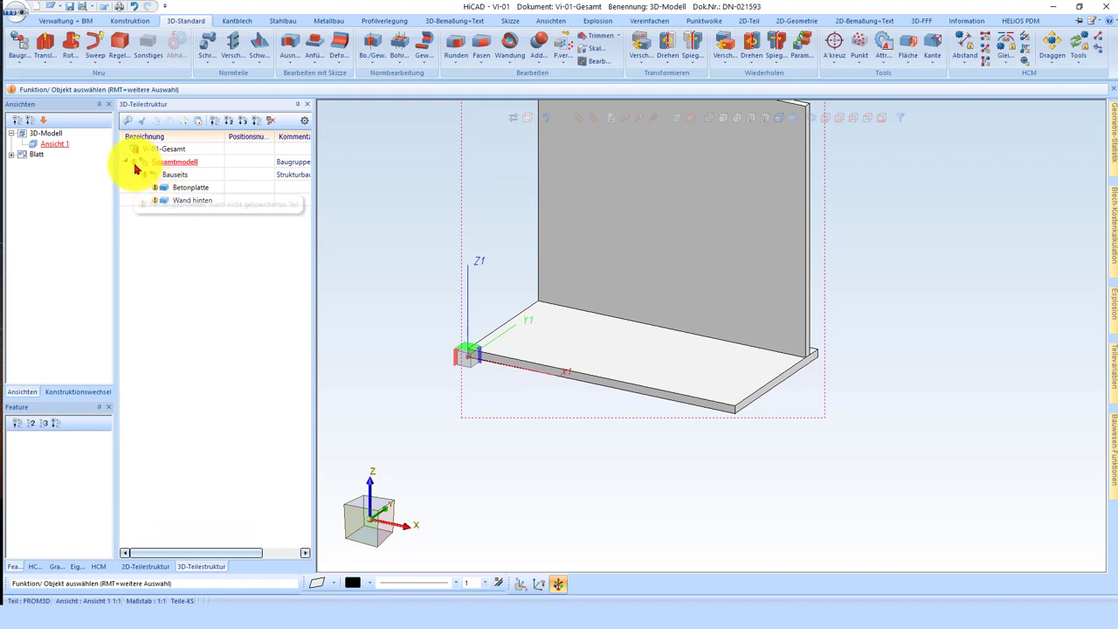
left_click(72, 11)
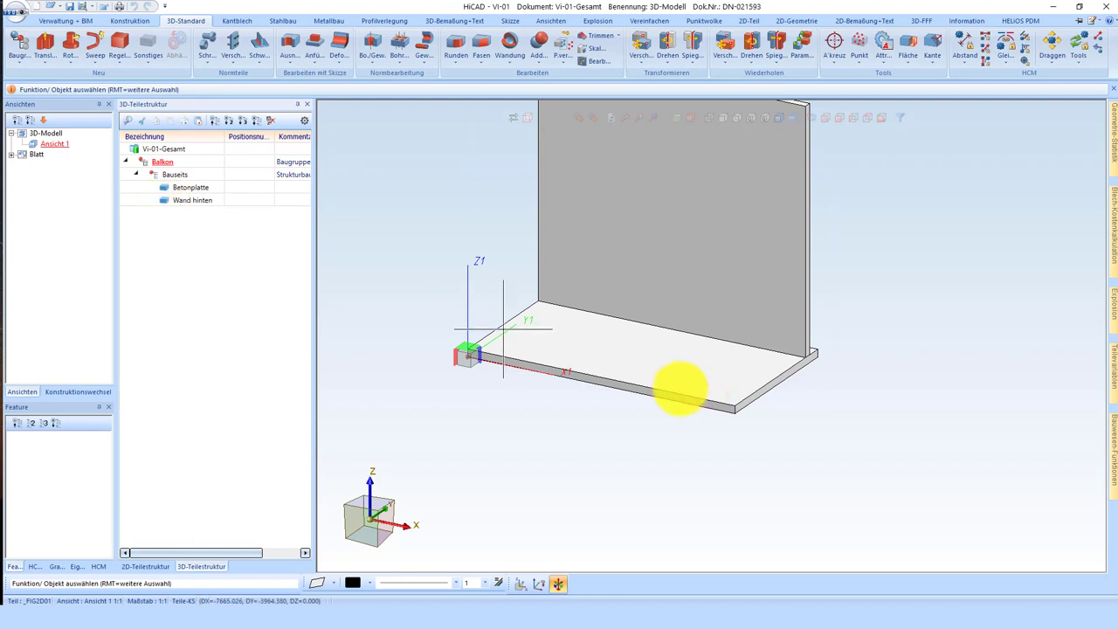
scroll(643, 417, "down", 2)
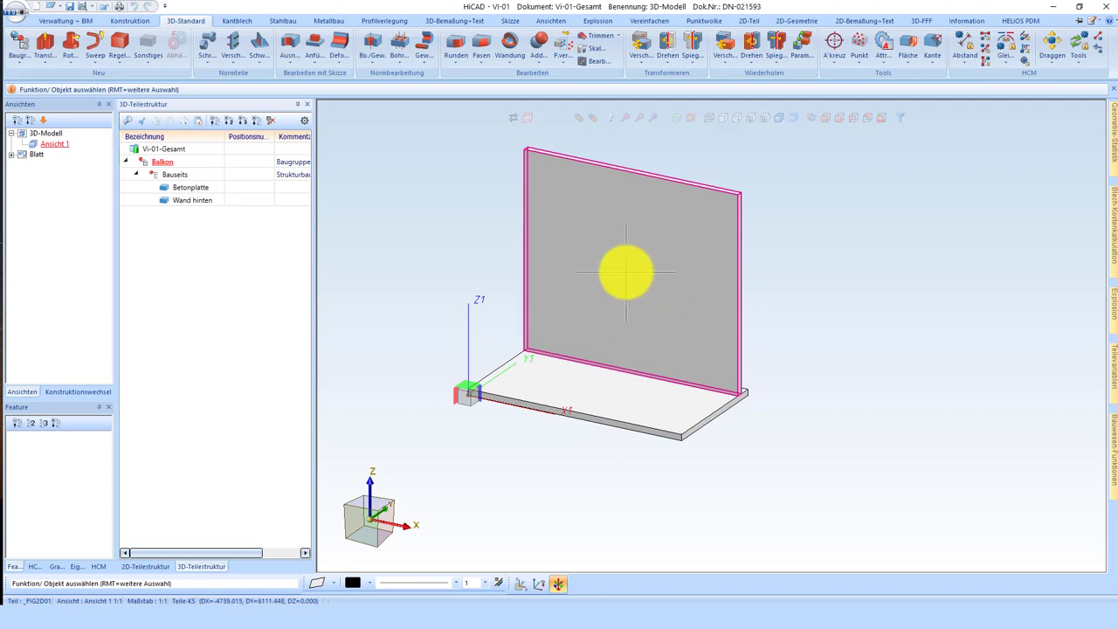
- Start Ausnehmen mit Translation on Wand hinten, using the wall face as the sketch plane
right_click(620, 274)
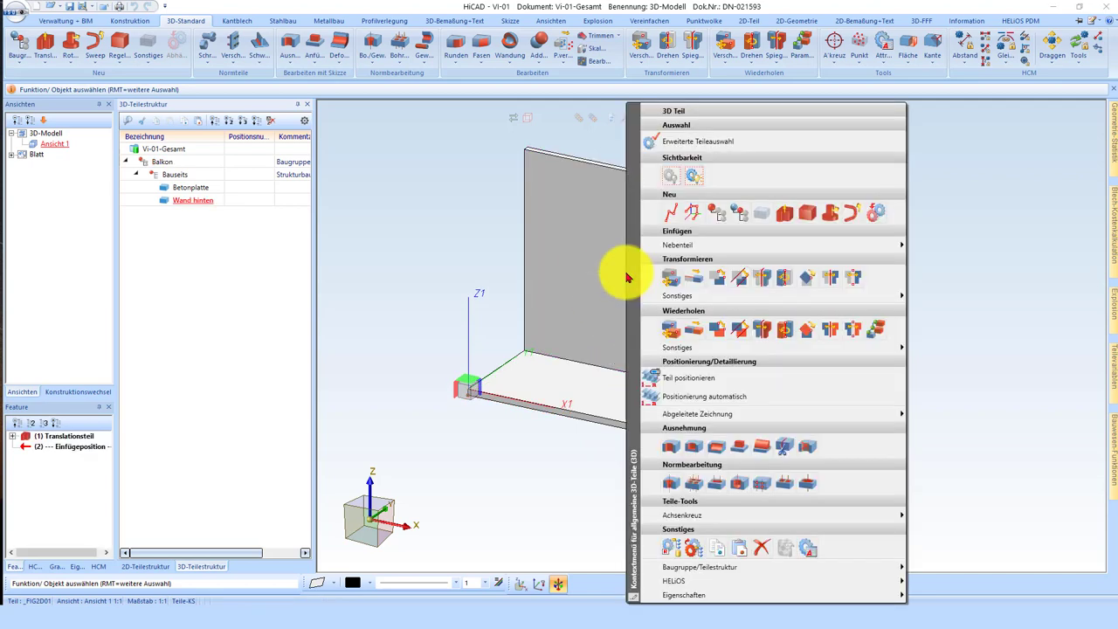
left_click(670, 448)
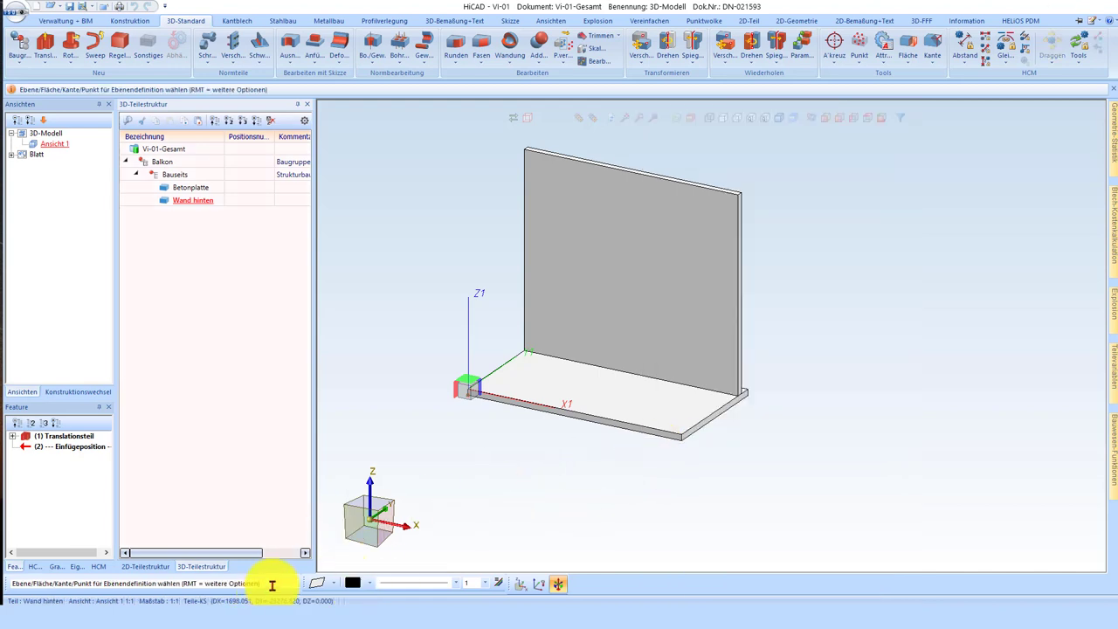
left_click_drag(271, 586, 12, 585)
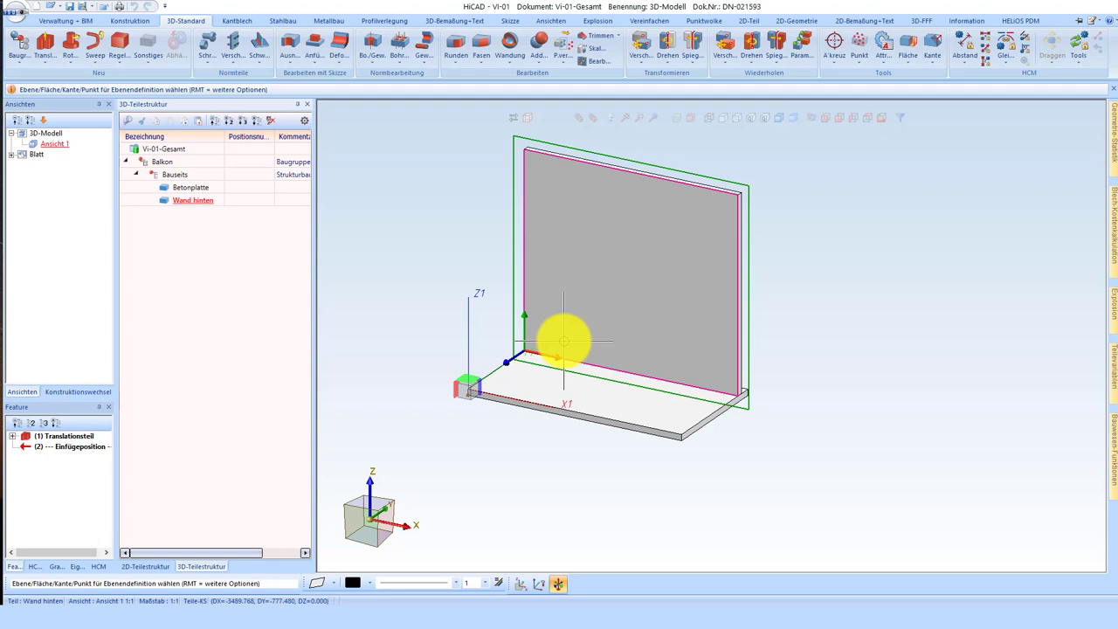
left_click(563, 340)
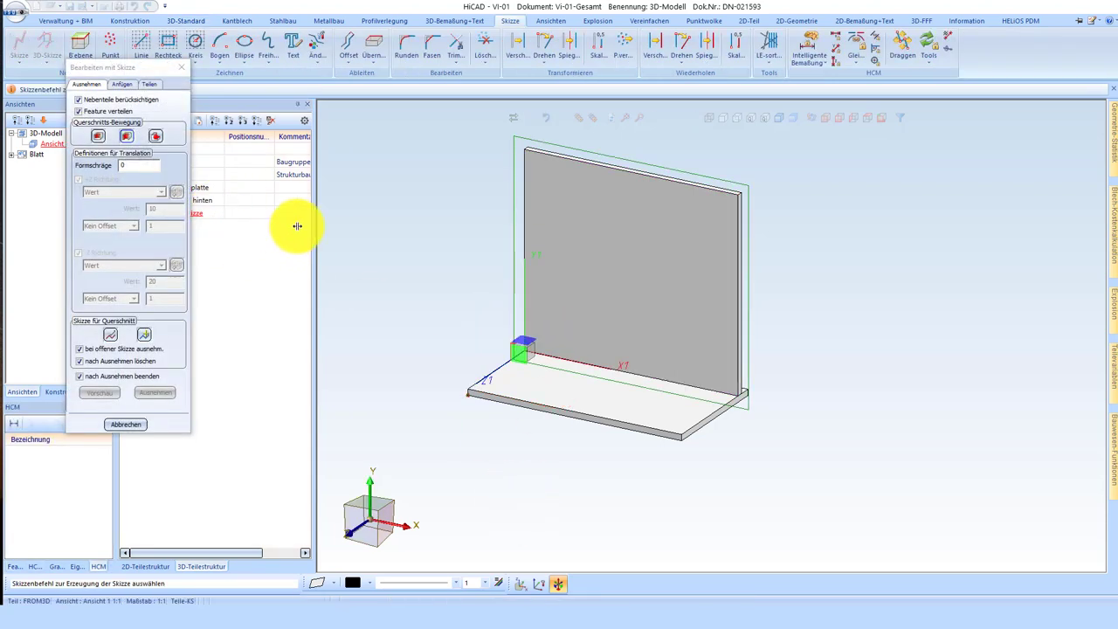
- Draw a rectangle on the rear wall face for the window opening
left_click(110, 45)
left_click_drag(179, 68, 395, 114)
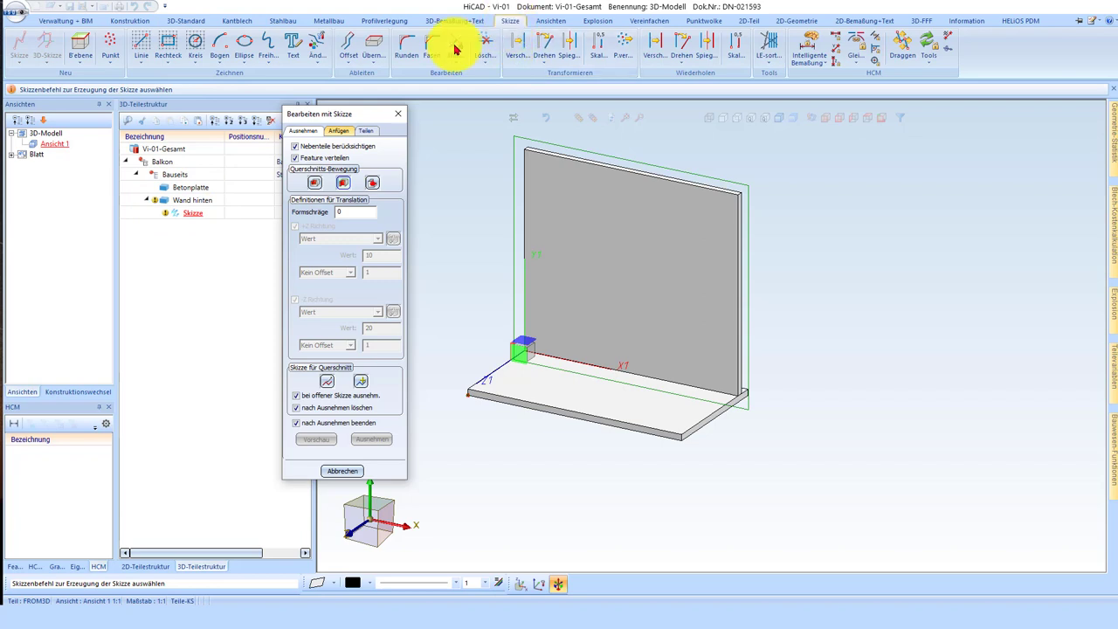
left_click(169, 41)
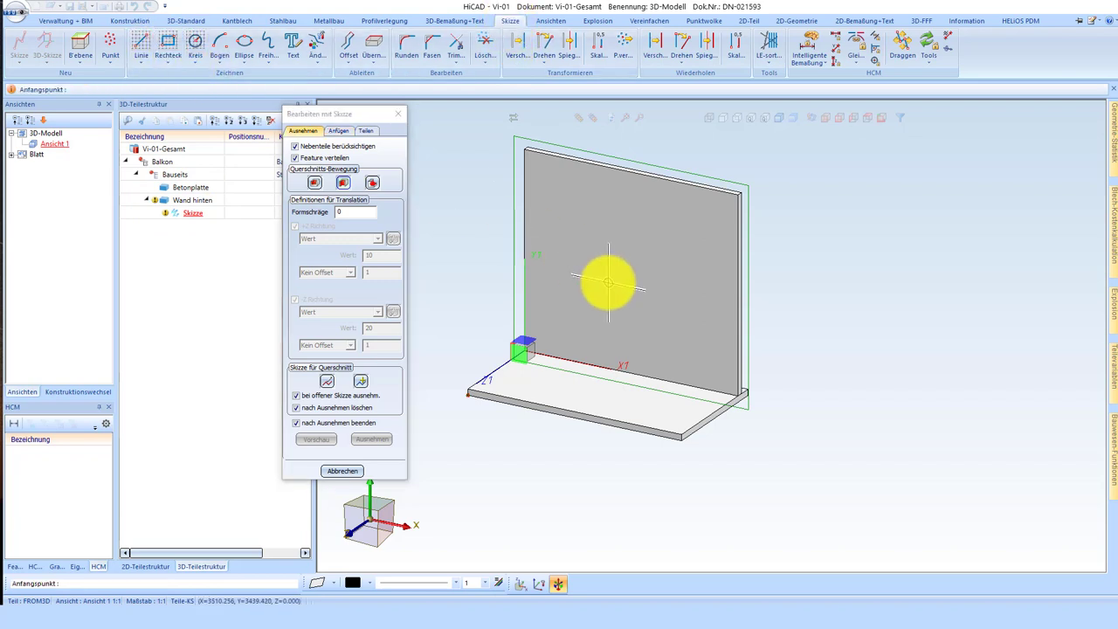
left_click(632, 230)
left_click(605, 287)
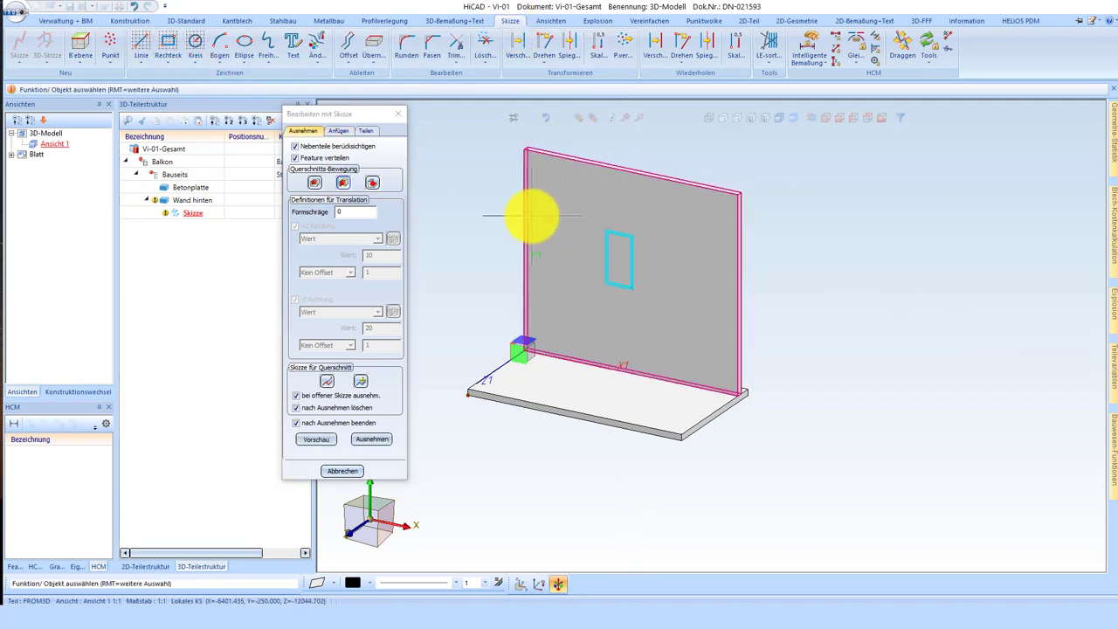
scroll(531, 216, "up", 2)
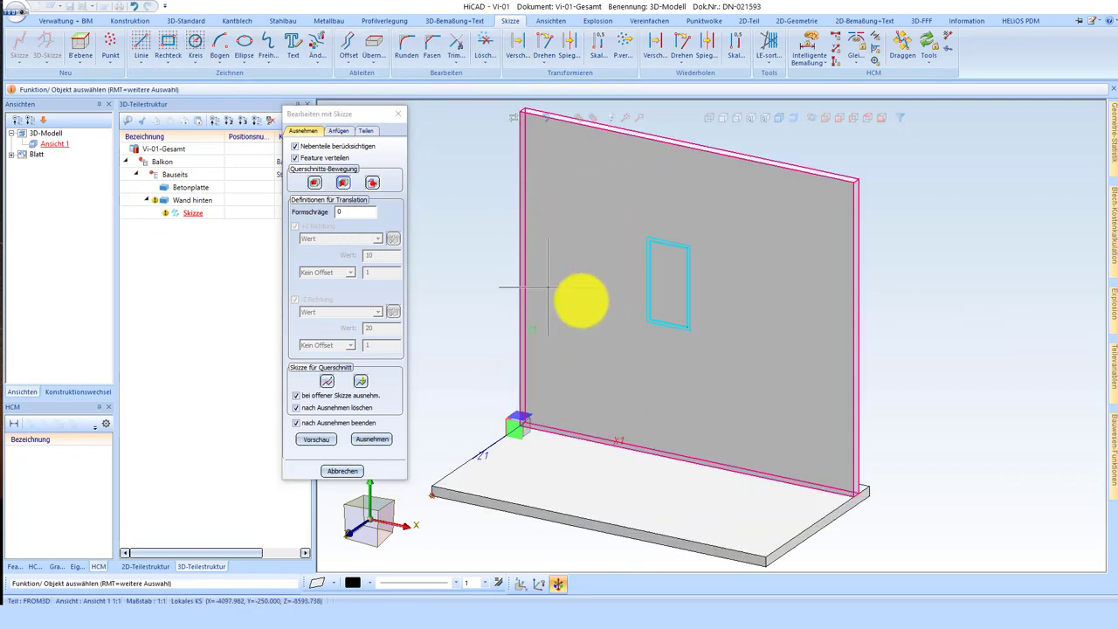
- Dimension the window 3000 above the floor edge and 1100 wide
left_click(812, 48)
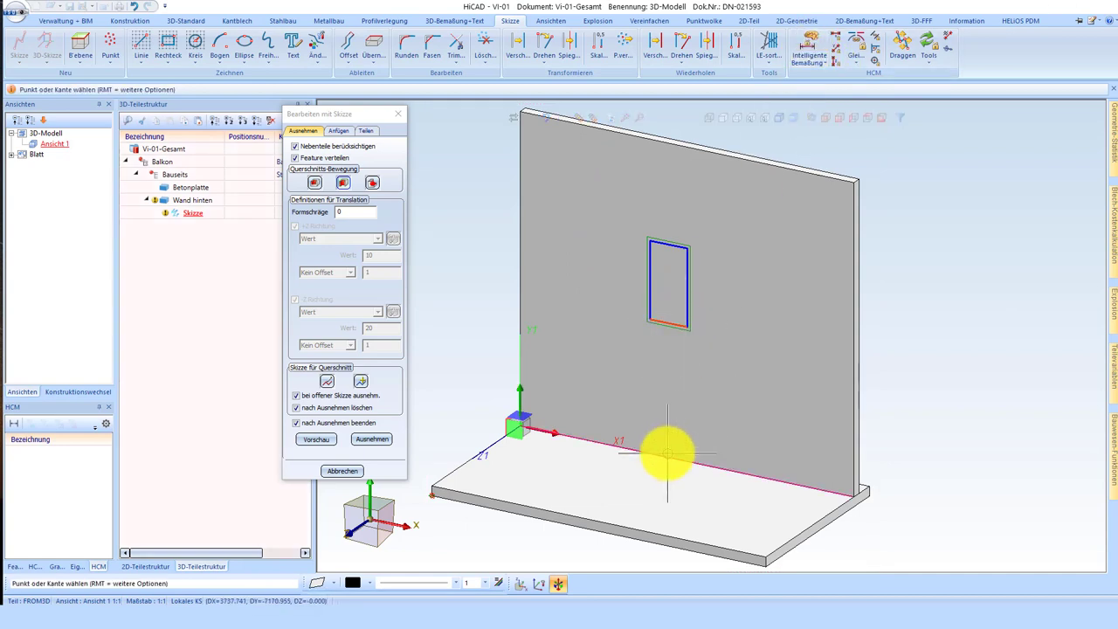
left_click(747, 476)
type("3000")
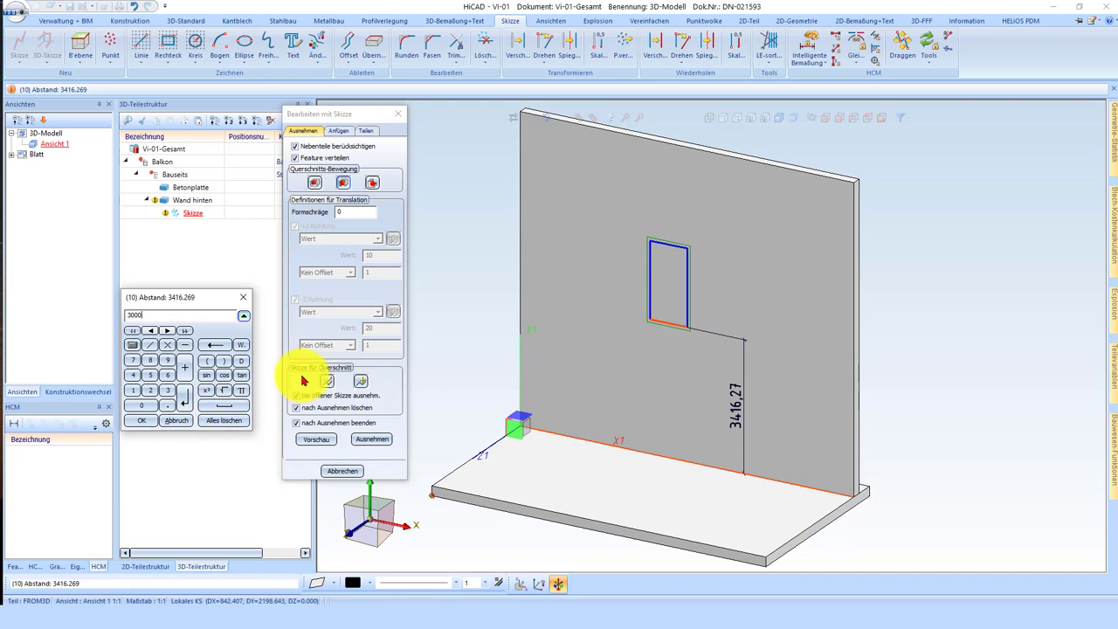
left_click(141, 420)
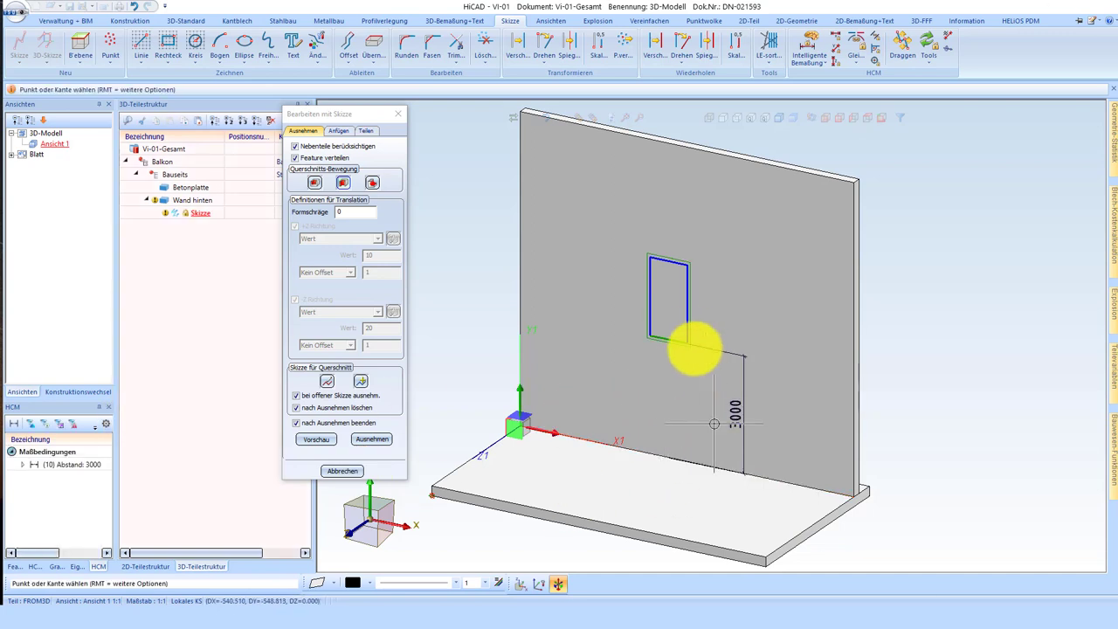
left_click(716, 240)
left_click(729, 259)
type("1100")
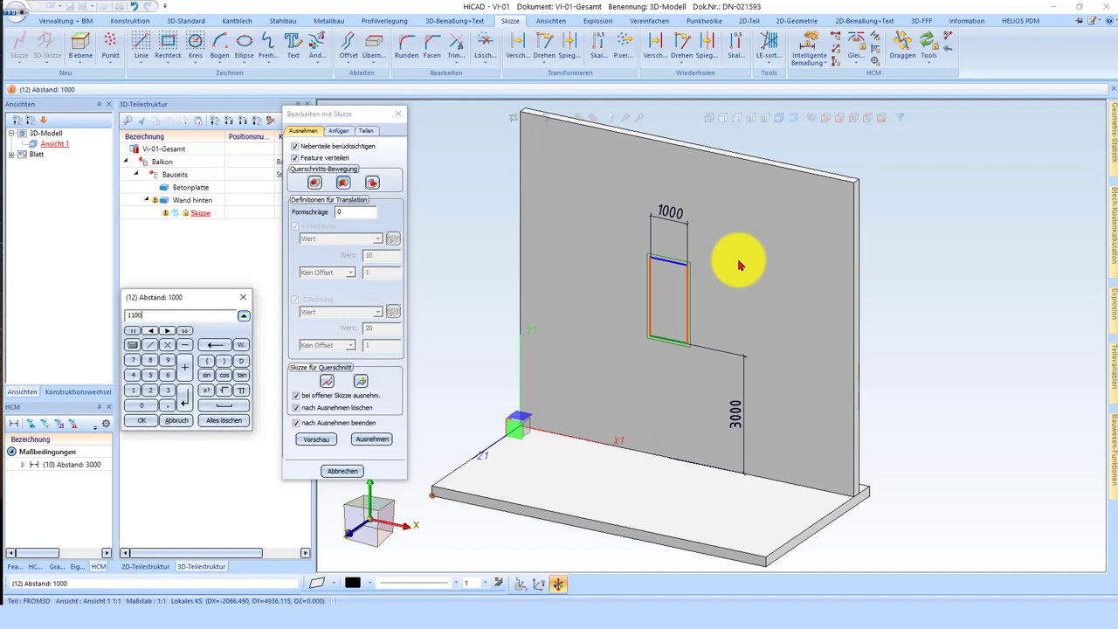
key("Return")
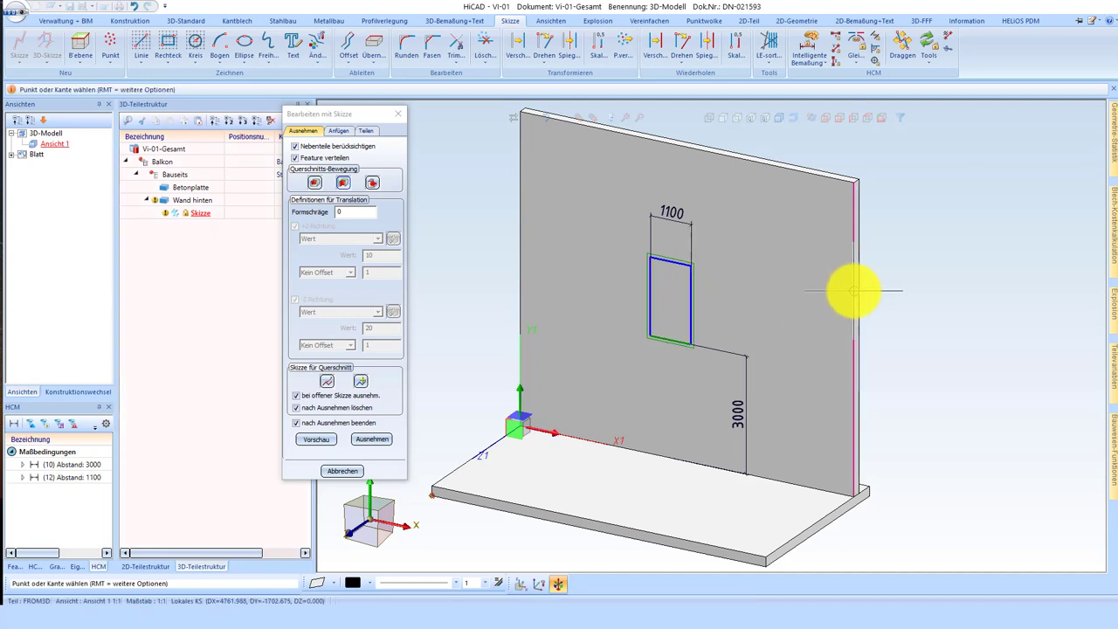
- Dimension the window 2500 from the wall's right edge and 2200 high
left_click(696, 301)
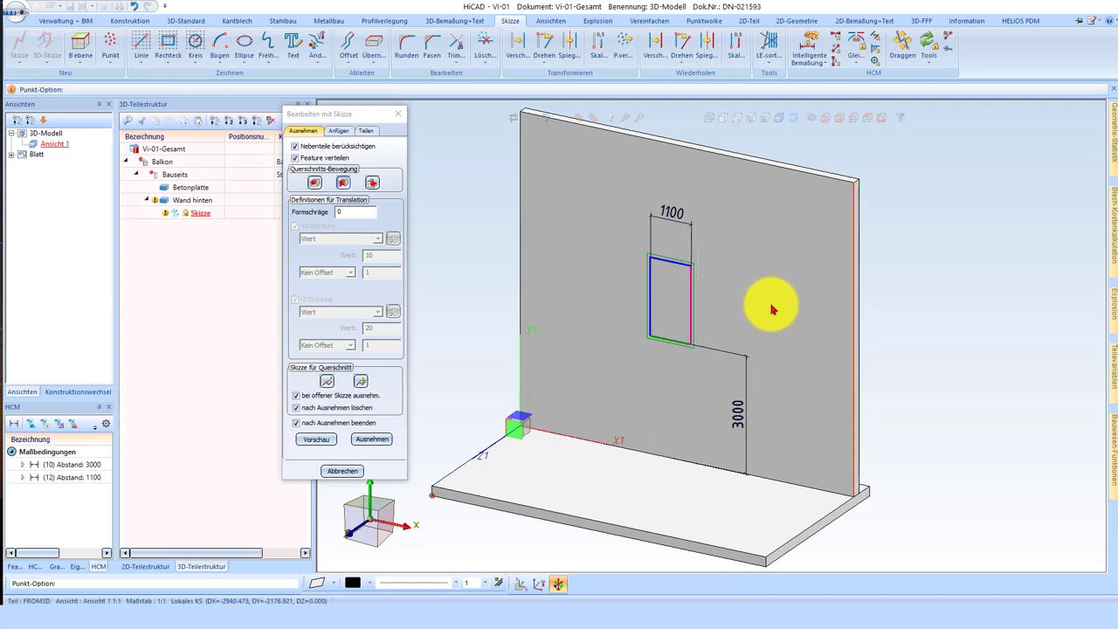
left_click(722, 313)
type("2500")
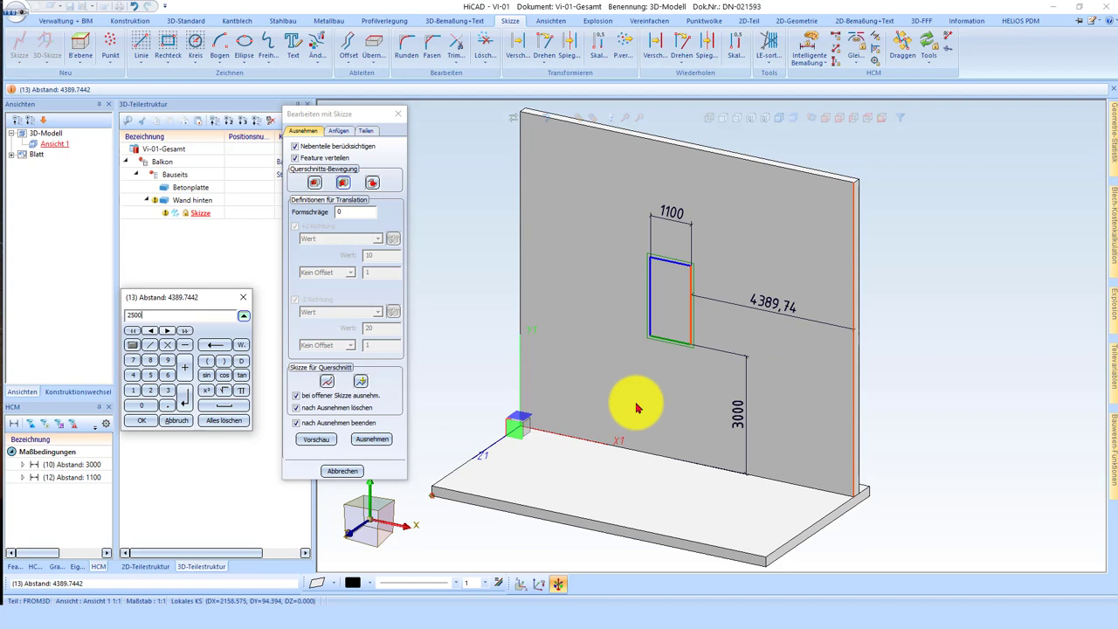
key("Return")
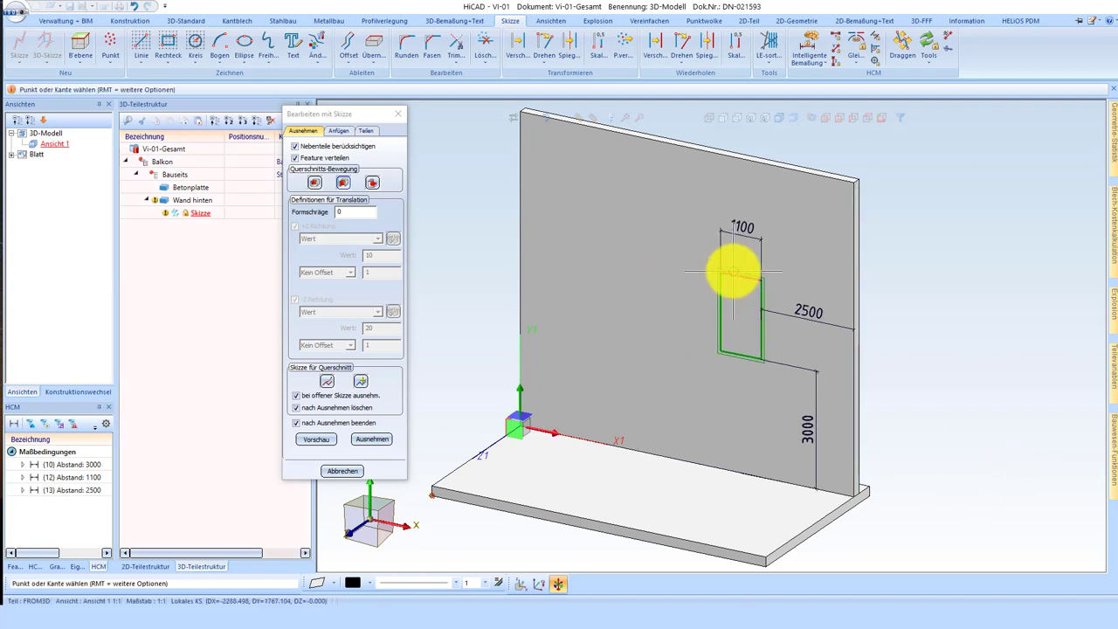
left_click(723, 347)
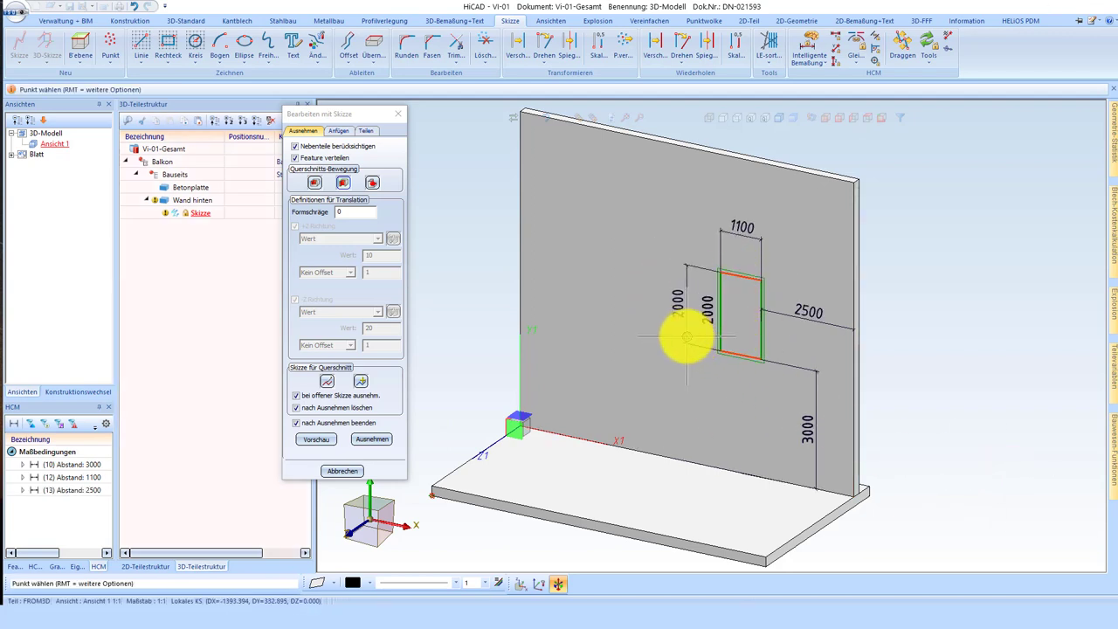
left_click(687, 339)
type("2200")
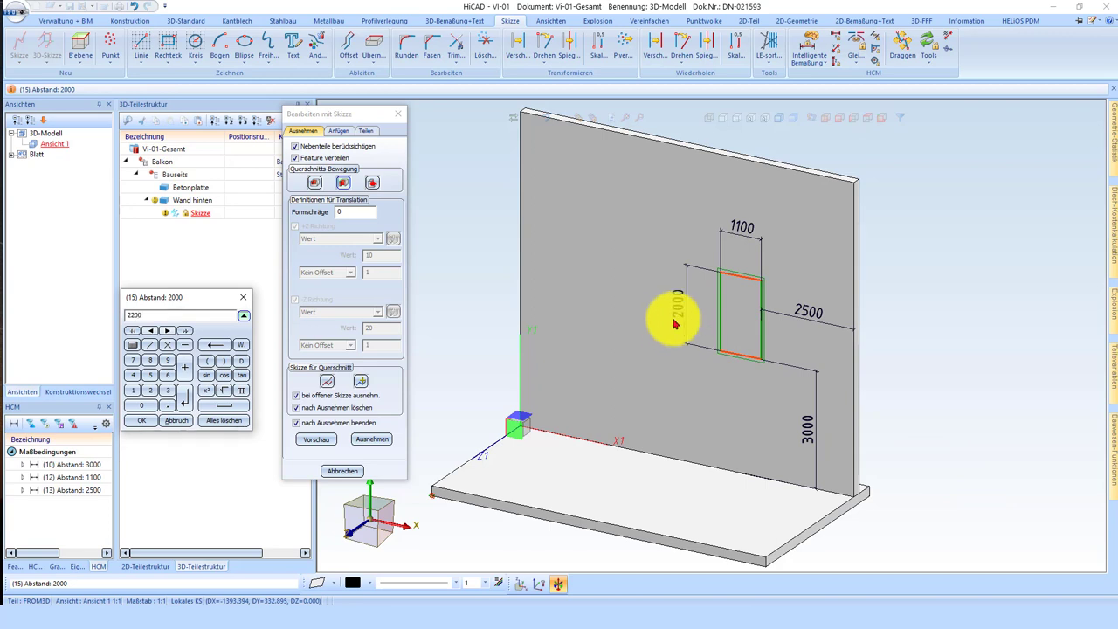
key("Return")
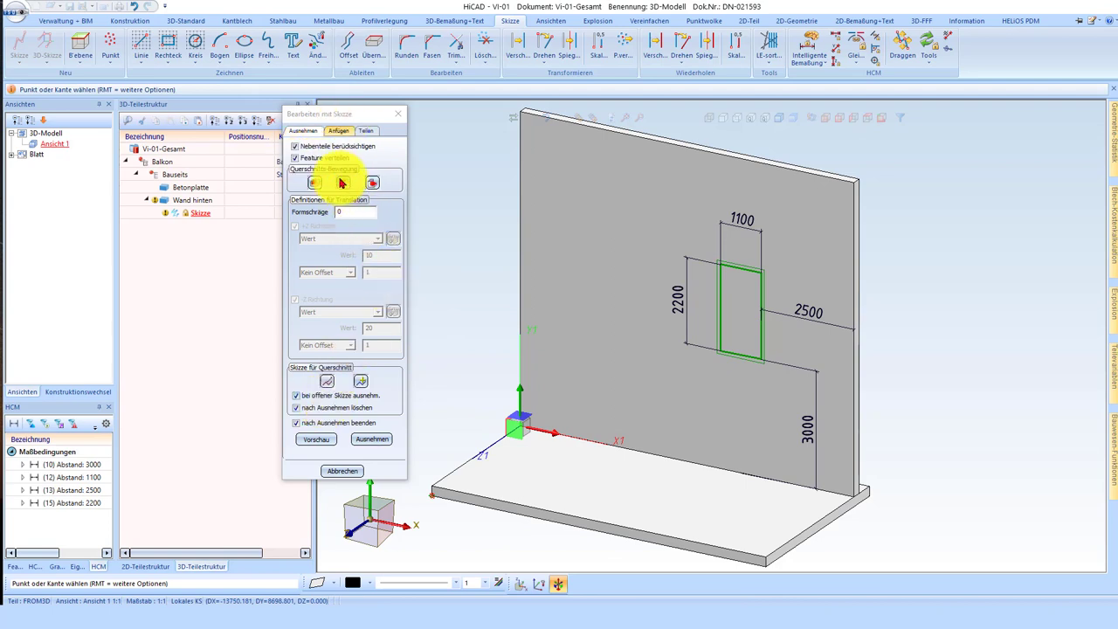
left_click(381, 441)
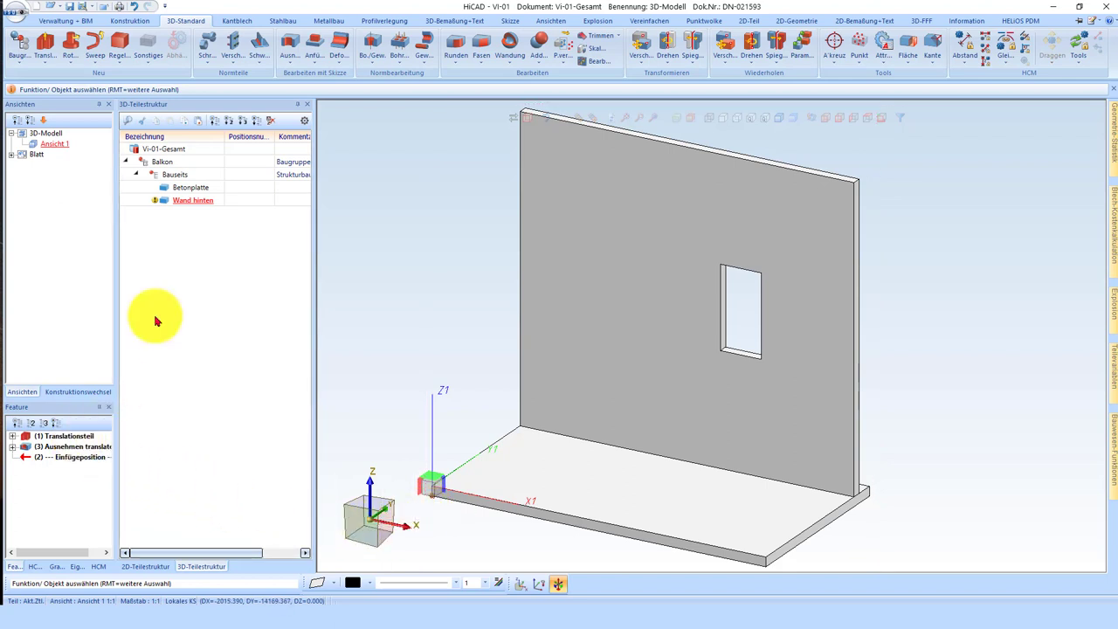
left_click(611, 337)
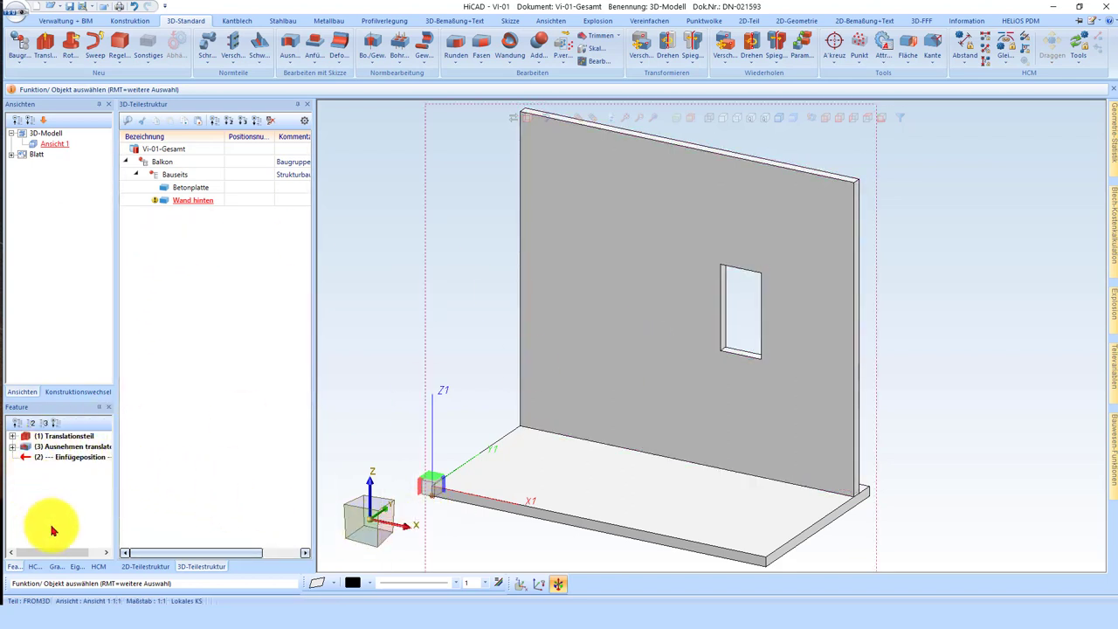
- Open the Ausnehmen feature's dimensions and change the opening's side distance to 1500
left_click_drag(72, 388, 63, 266)
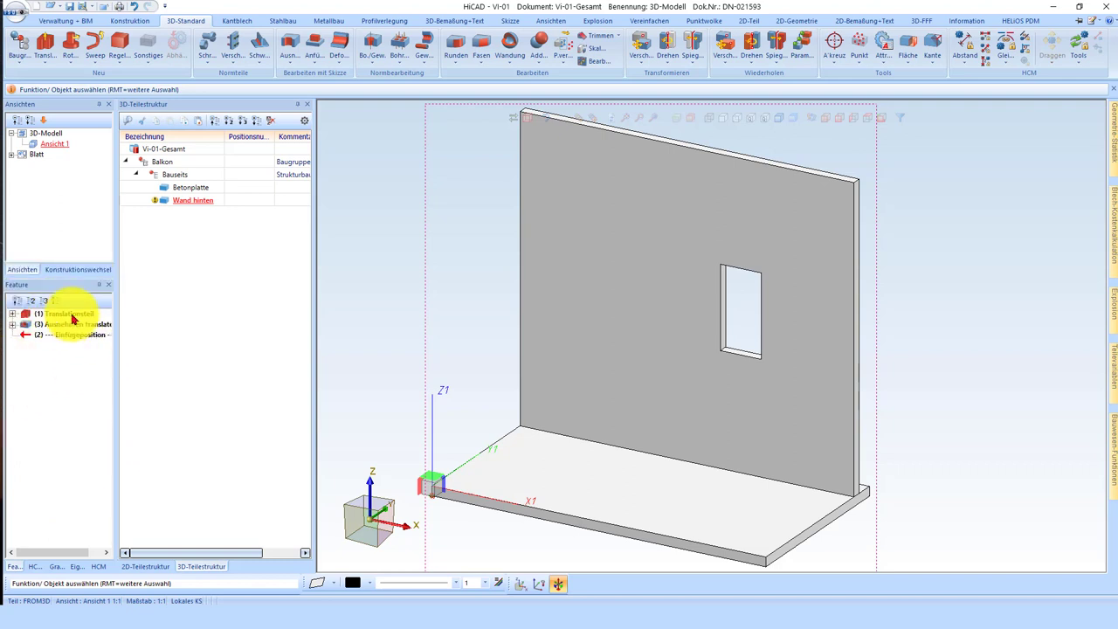
double_click(73, 315)
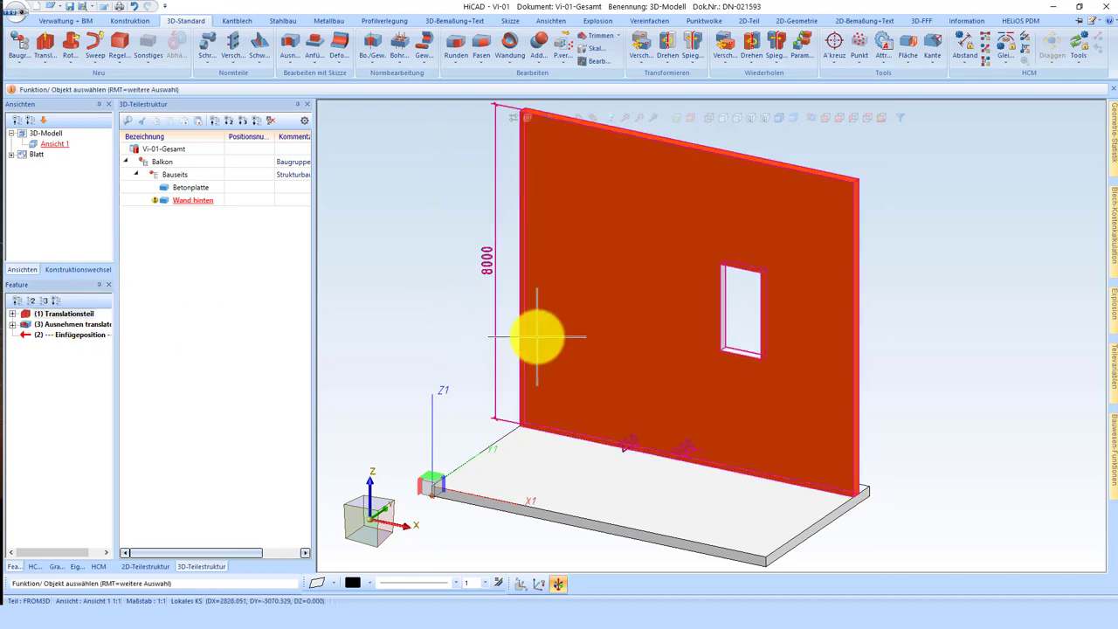
double_click(91, 326)
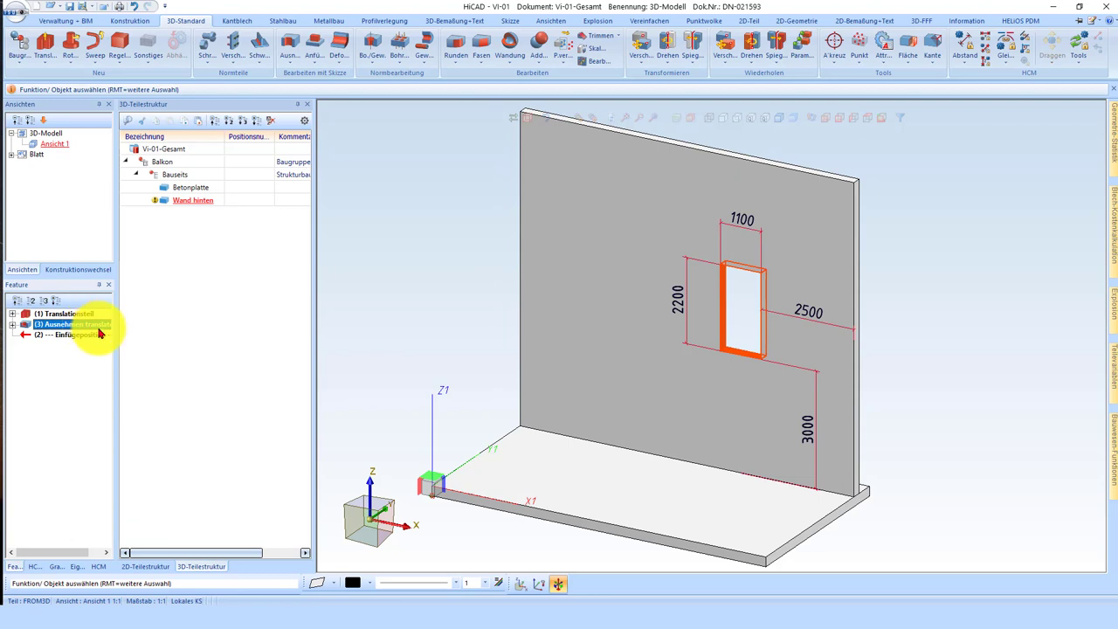
left_click(809, 316)
type("1500")
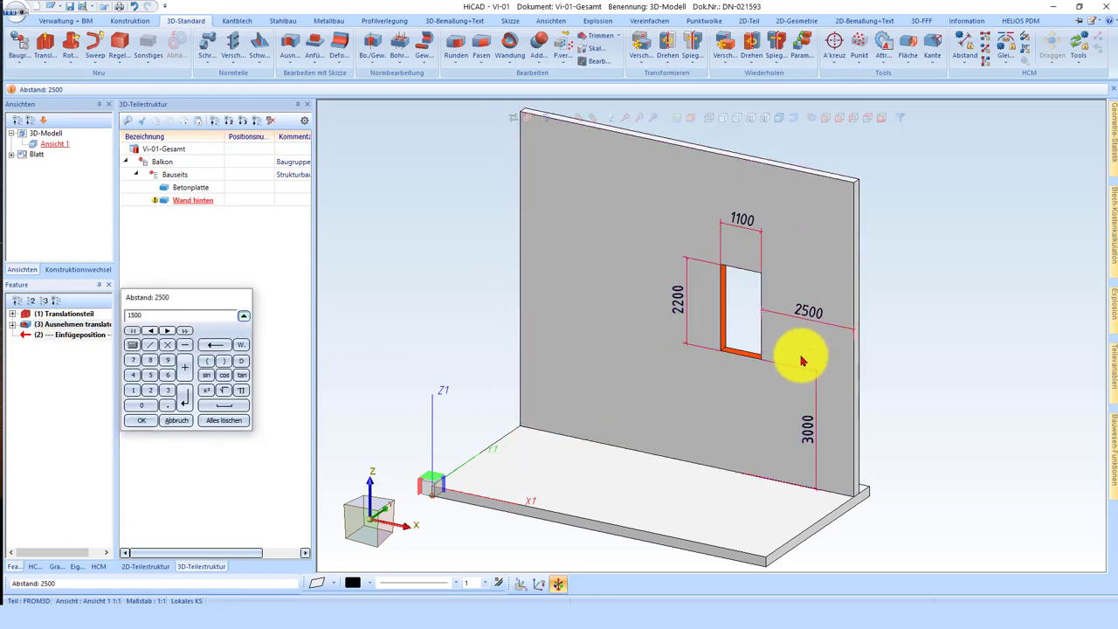
key("Return")
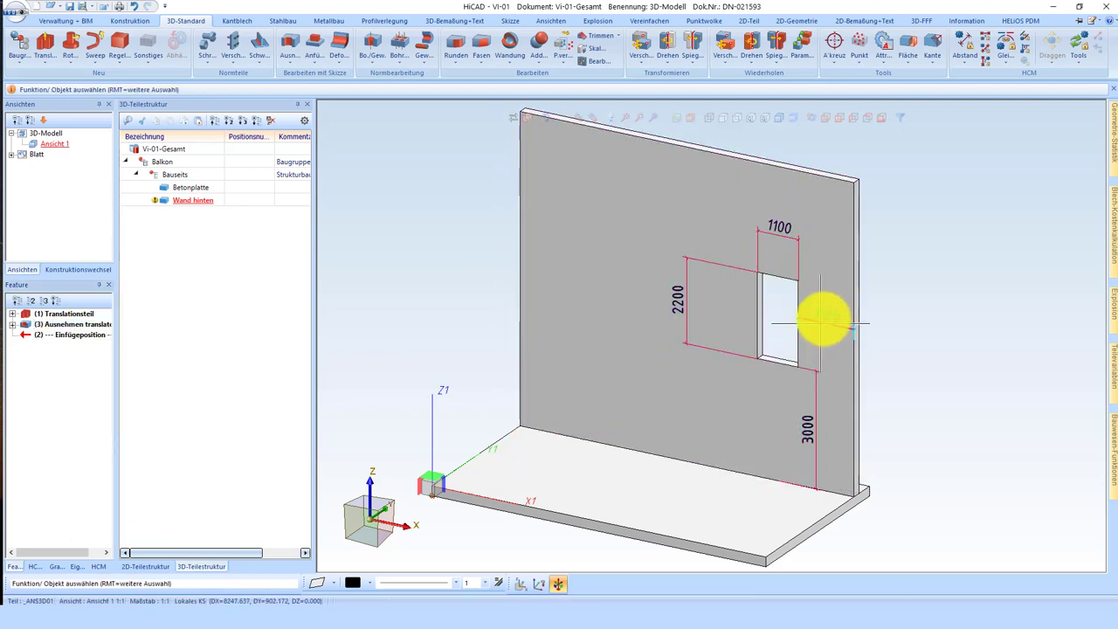
- Change the opening's side distance to 3500, then back to 2500
left_click(825, 323)
type("35")
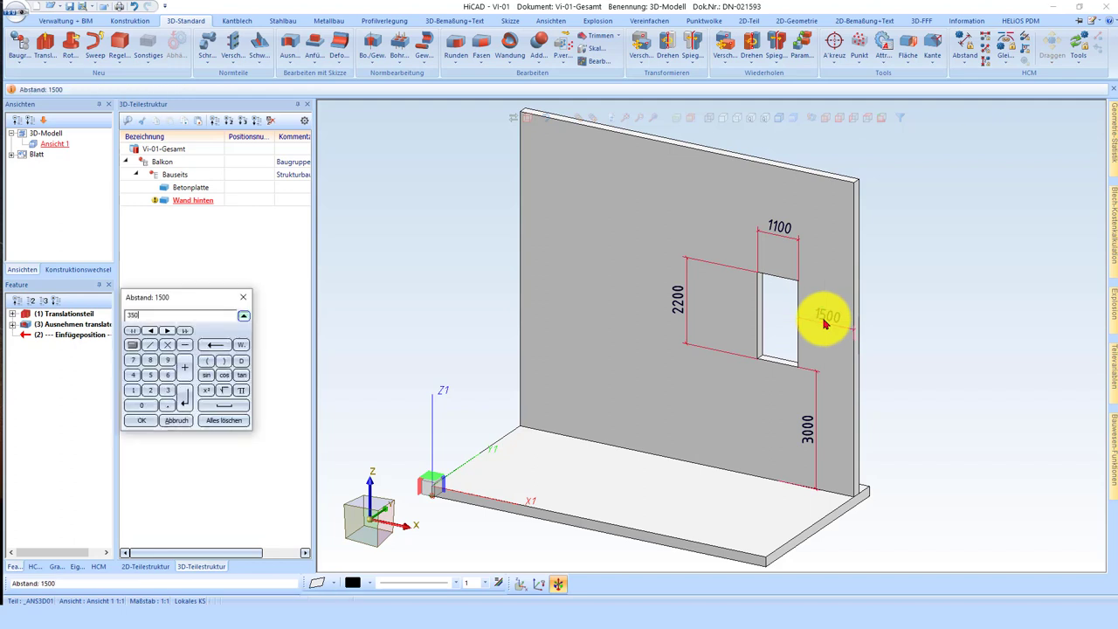
type("0")
key("Return")
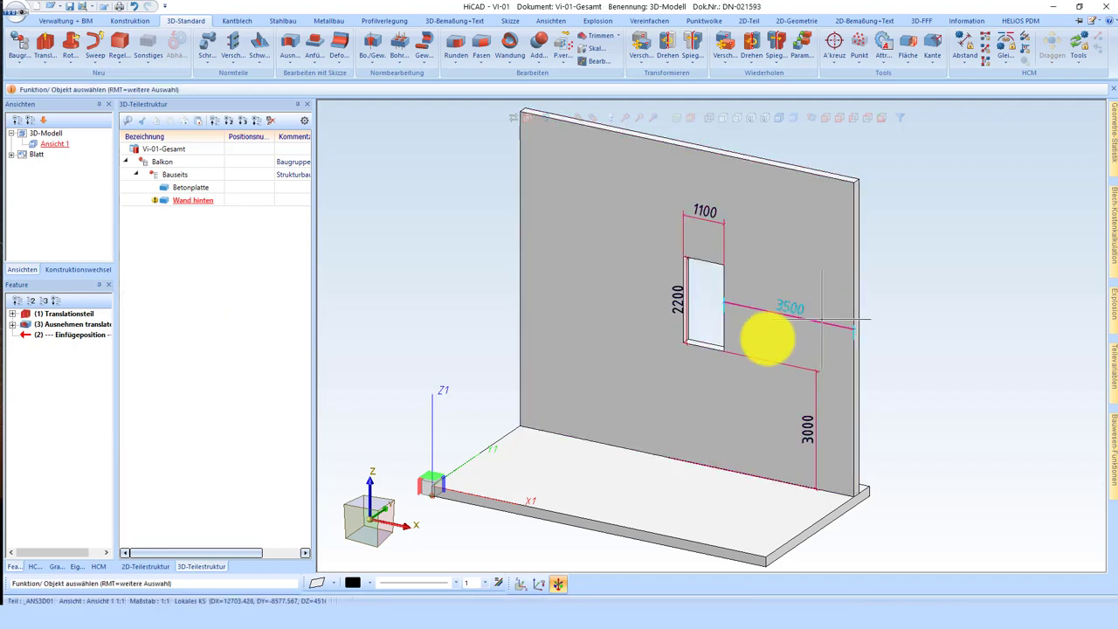
left_click(787, 315)
type("25")
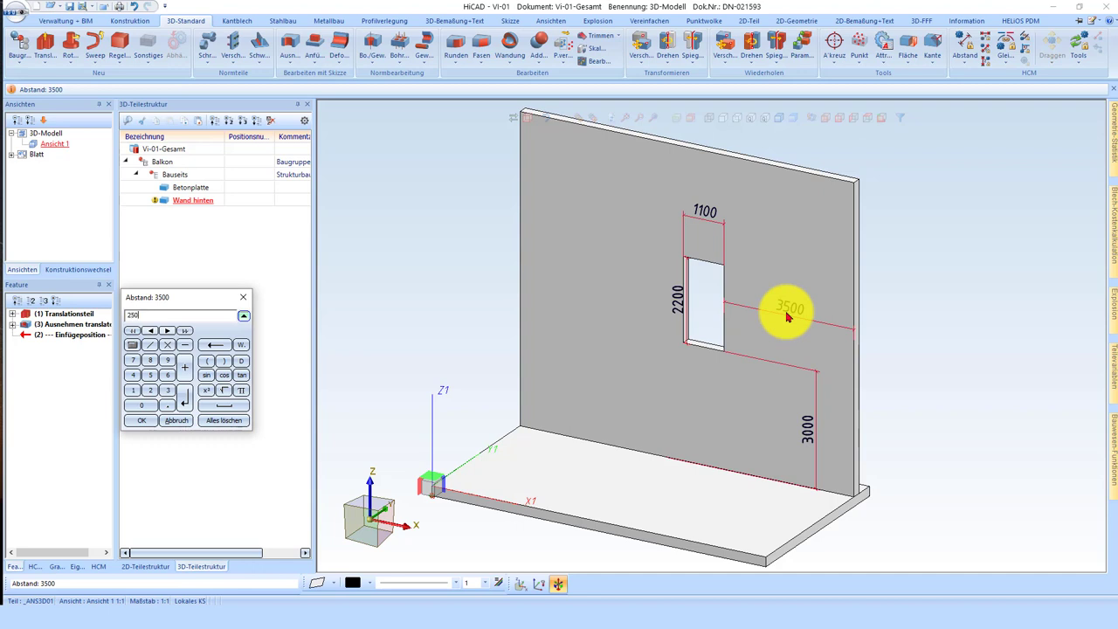
type("0")
key("Return")
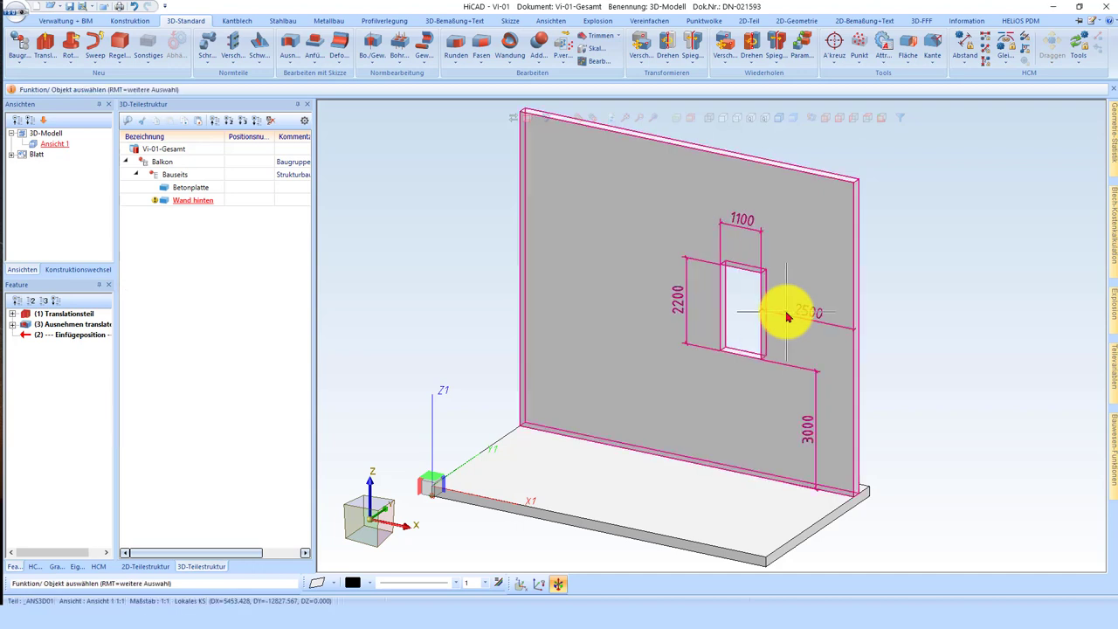
- Choose Standard-Ansichten erzeugen (3D) from the 3D view's context menu
scroll(559, 297, "down", 2)
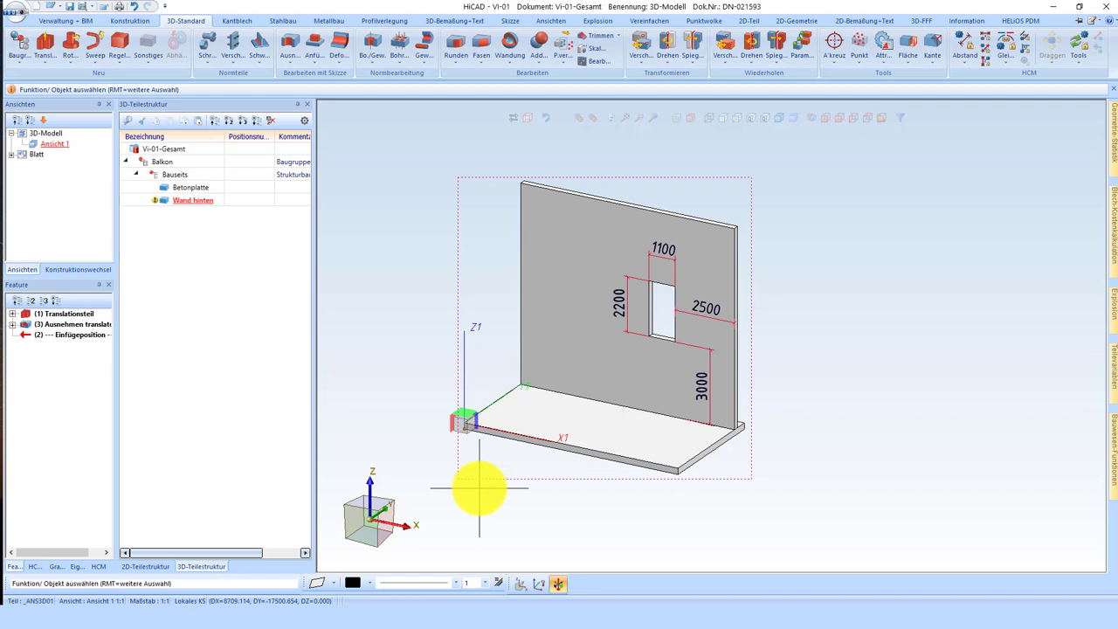
right_click(476, 476)
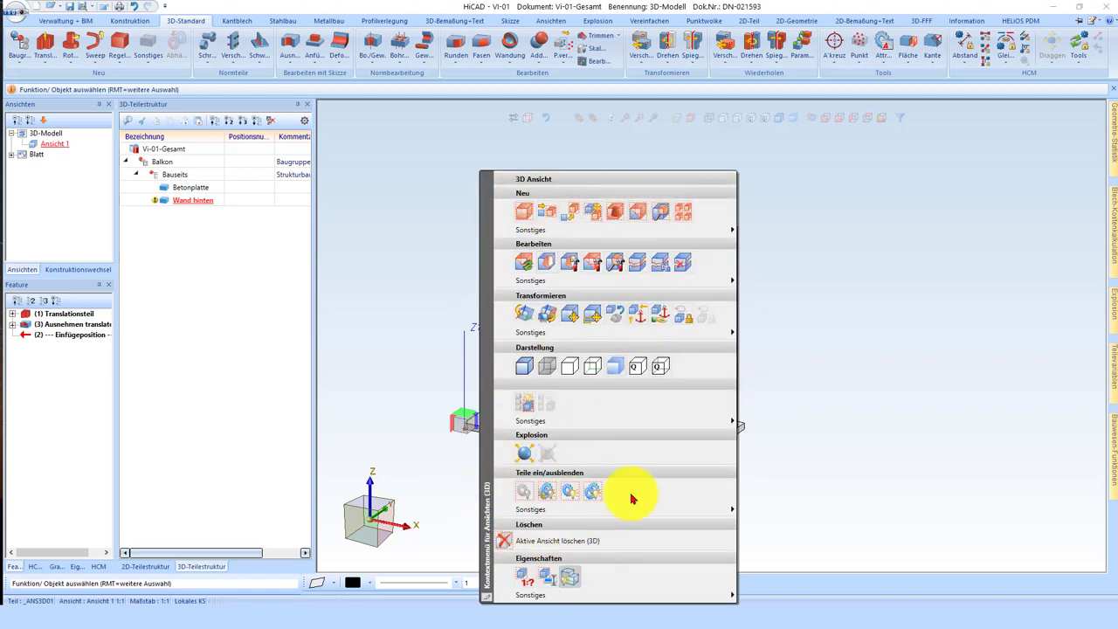
left_click(683, 219)
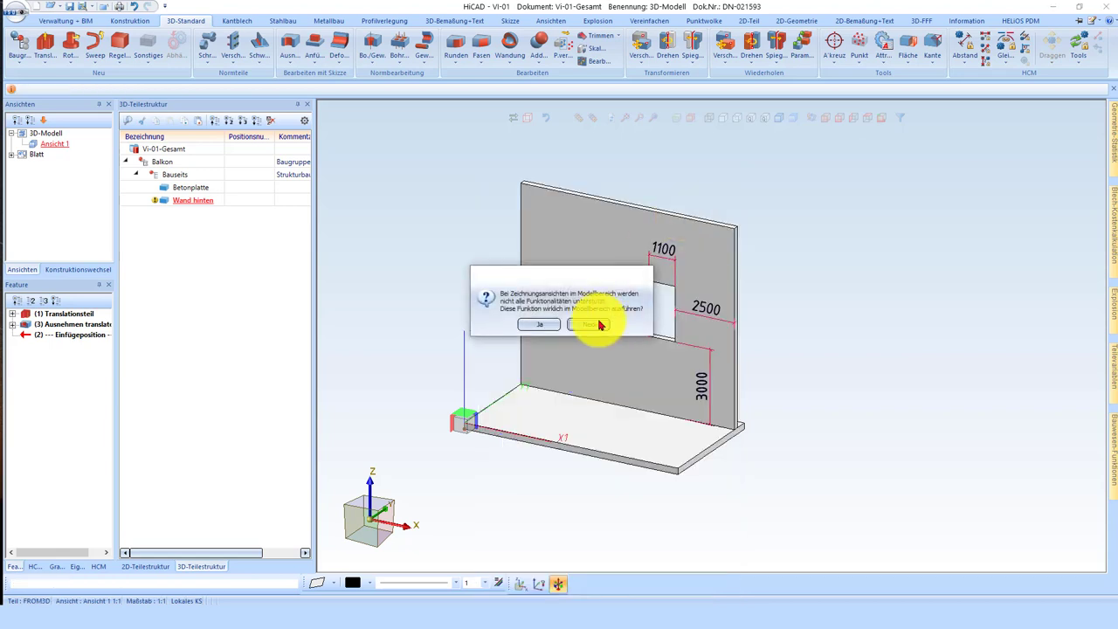
- Confirm with Ja, then place the top view below, side view beside, isometric at lower right
left_click(541, 325)
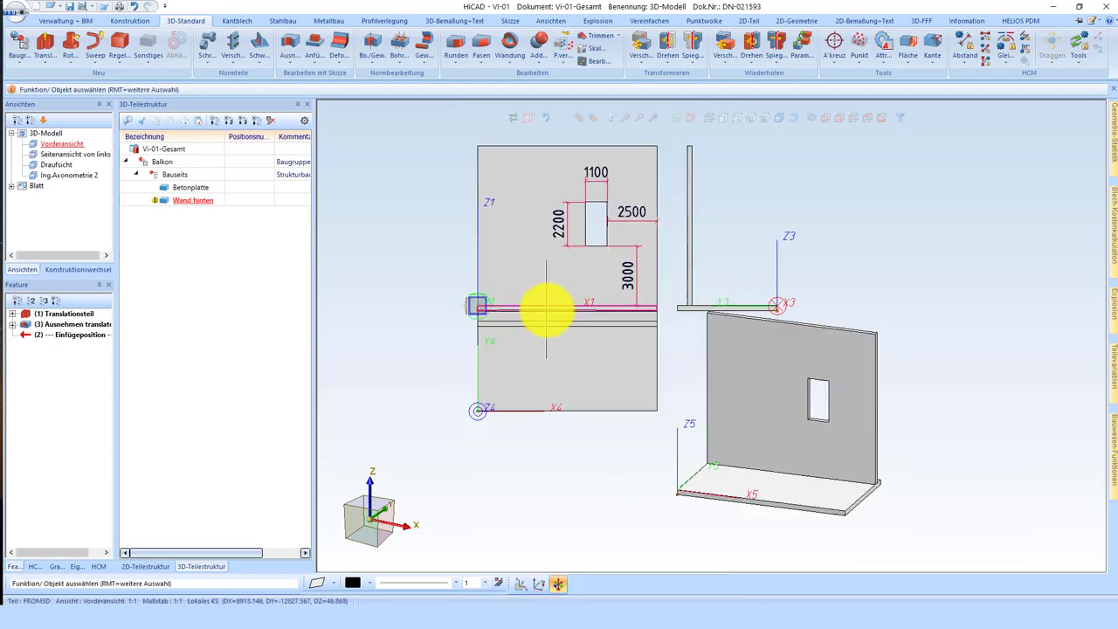
left_click_drag(824, 399, 907, 454)
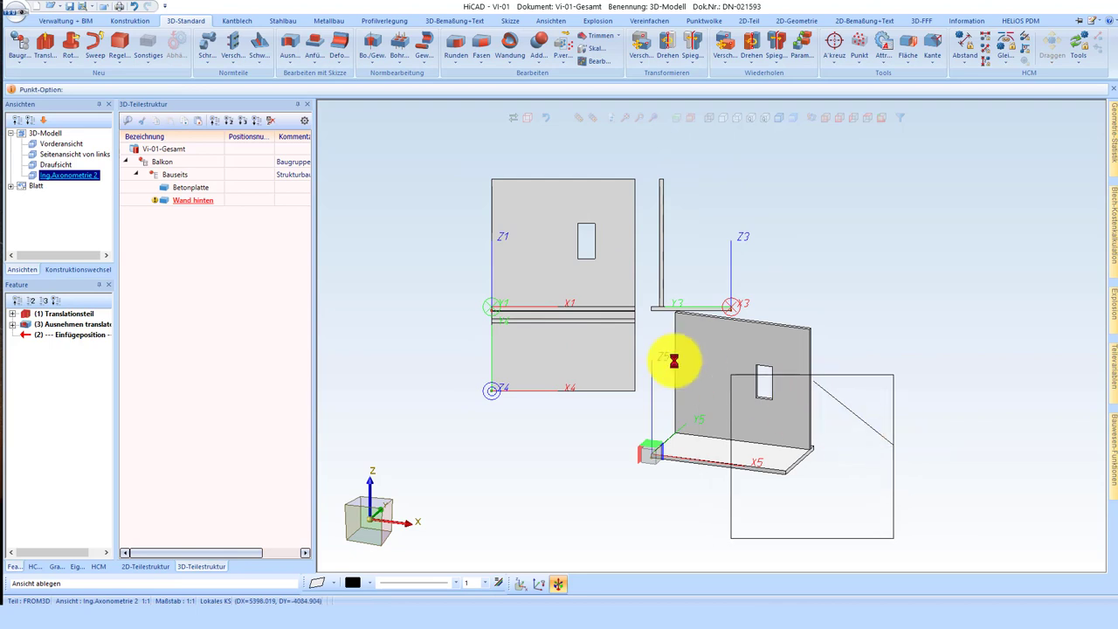
left_click(744, 237)
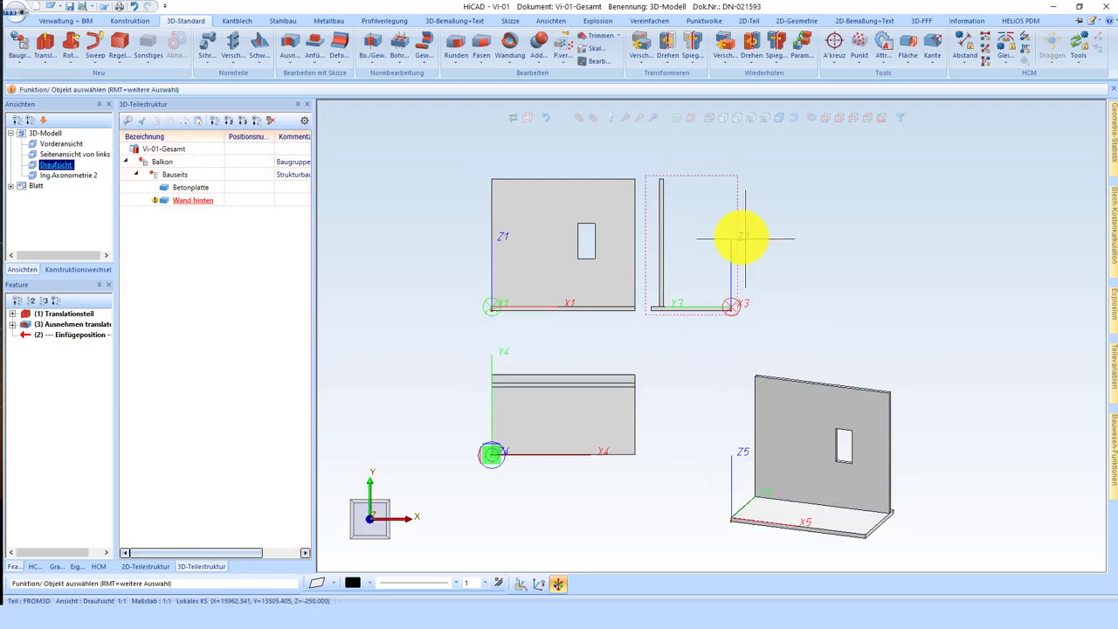
left_click_drag(772, 246, 816, 245)
left_click(830, 247)
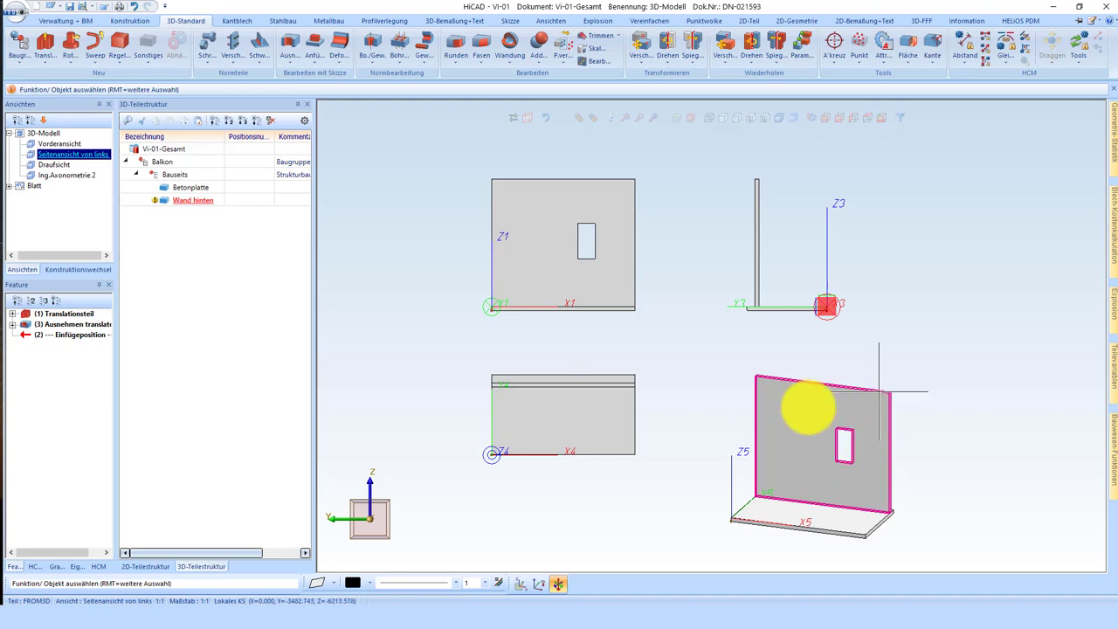
scroll(623, 236, "down", 1)
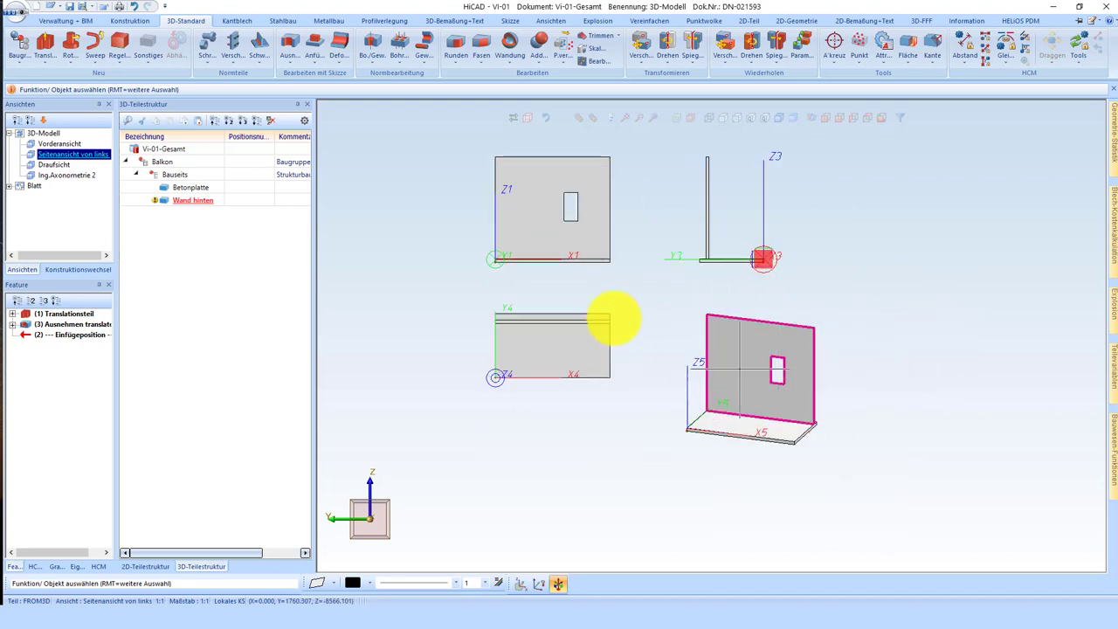
scroll(699, 444, "up", 4)
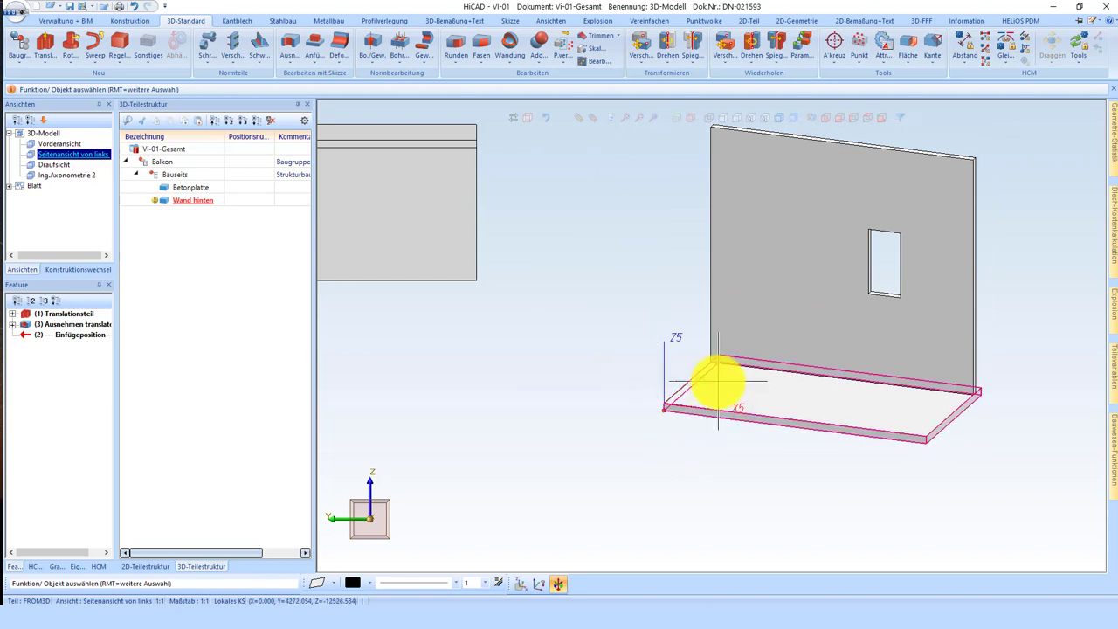
scroll(648, 297, "down", 3)
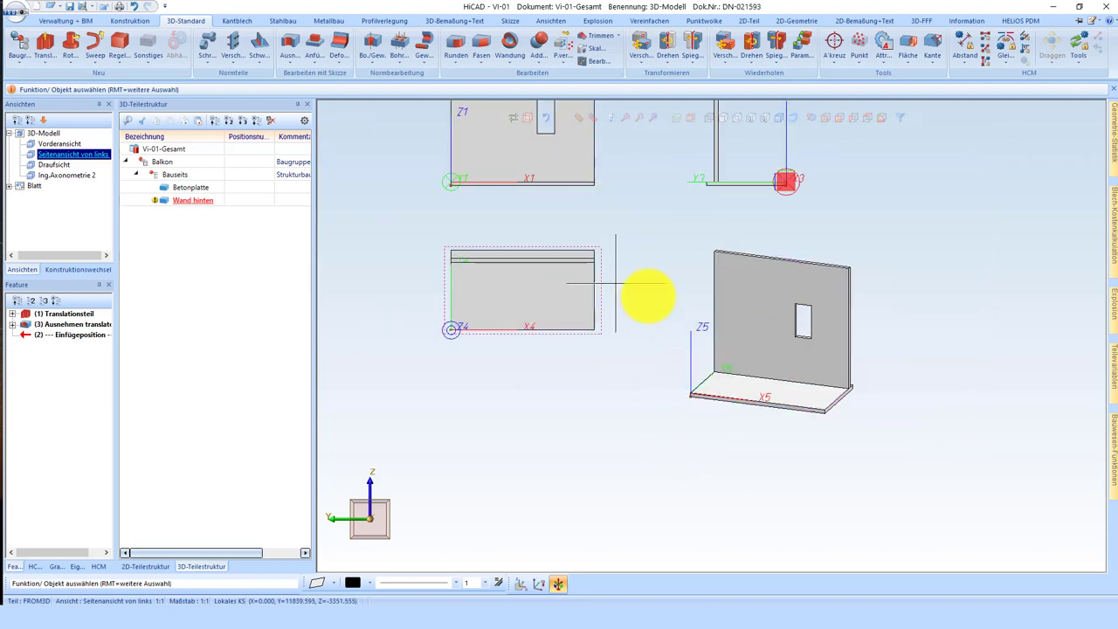
- On the 3D-Bemaßung+Text tab, try a dimension at the slab corner, then end it
left_click(457, 21)
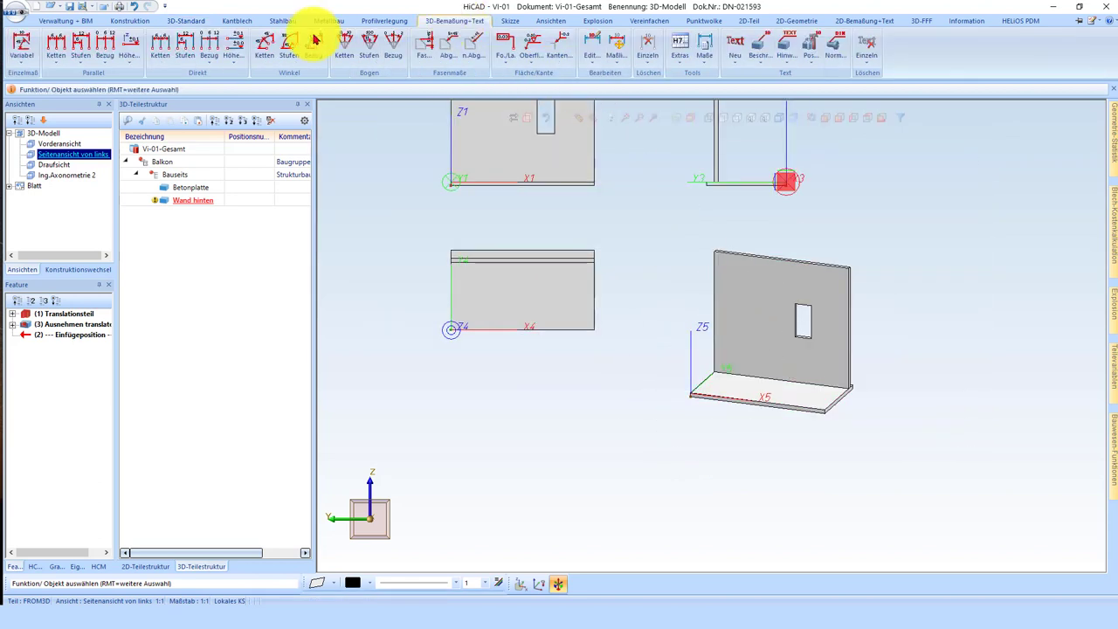
left_click(131, 43)
scroll(750, 417, "up", 4)
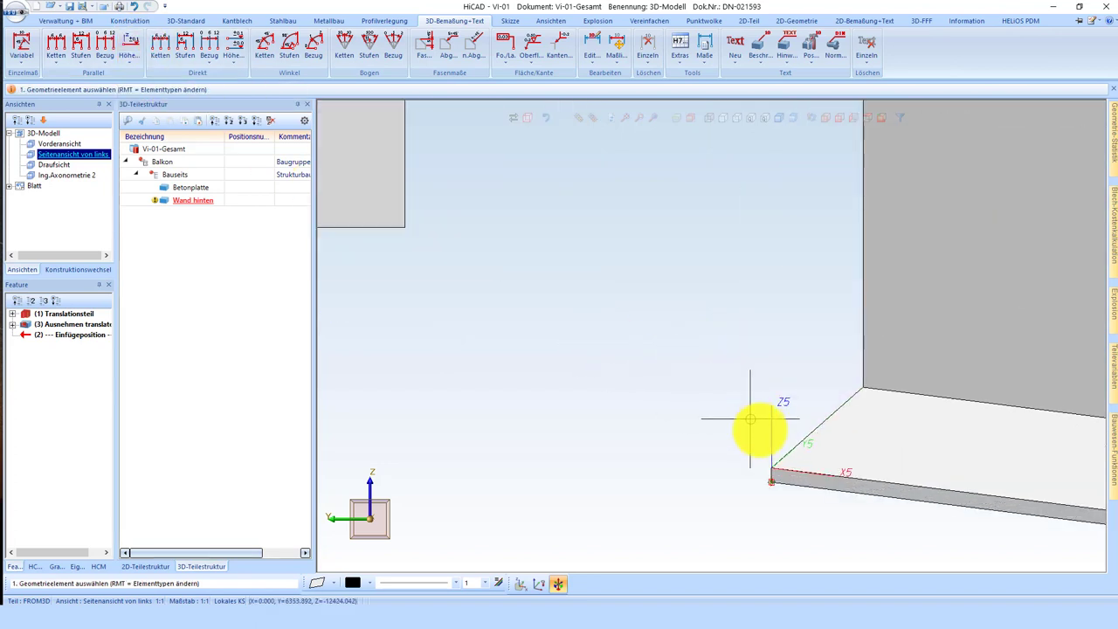
left_click(780, 469)
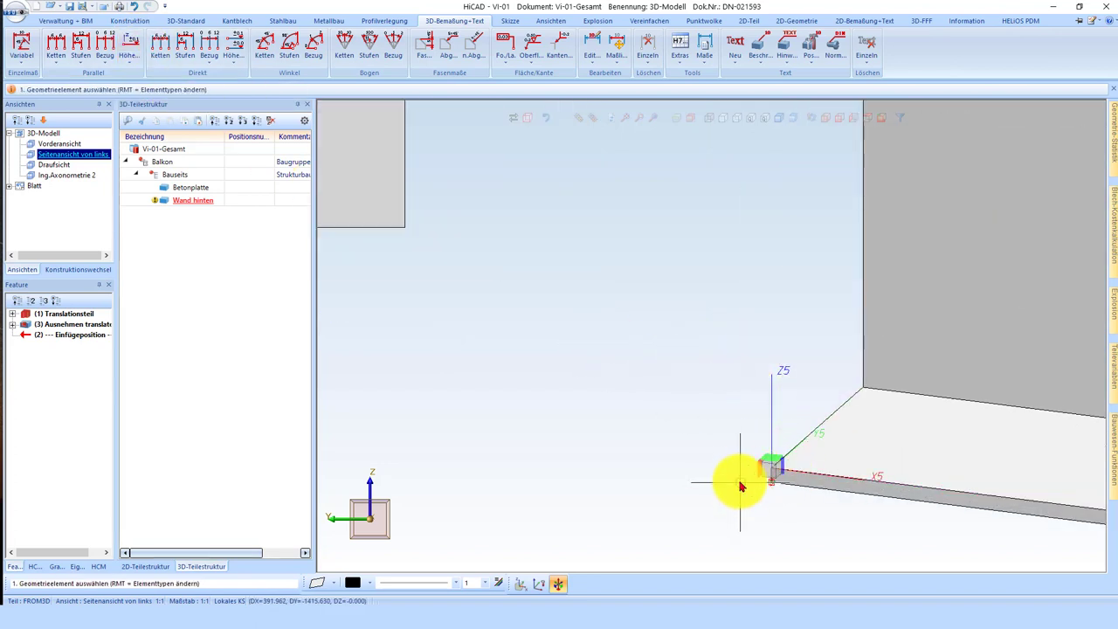
middle_click(712, 449)
- Choose 1:20 from the Hauptmaßstab list in the construction's context menu
scroll(751, 465, "up", 2)
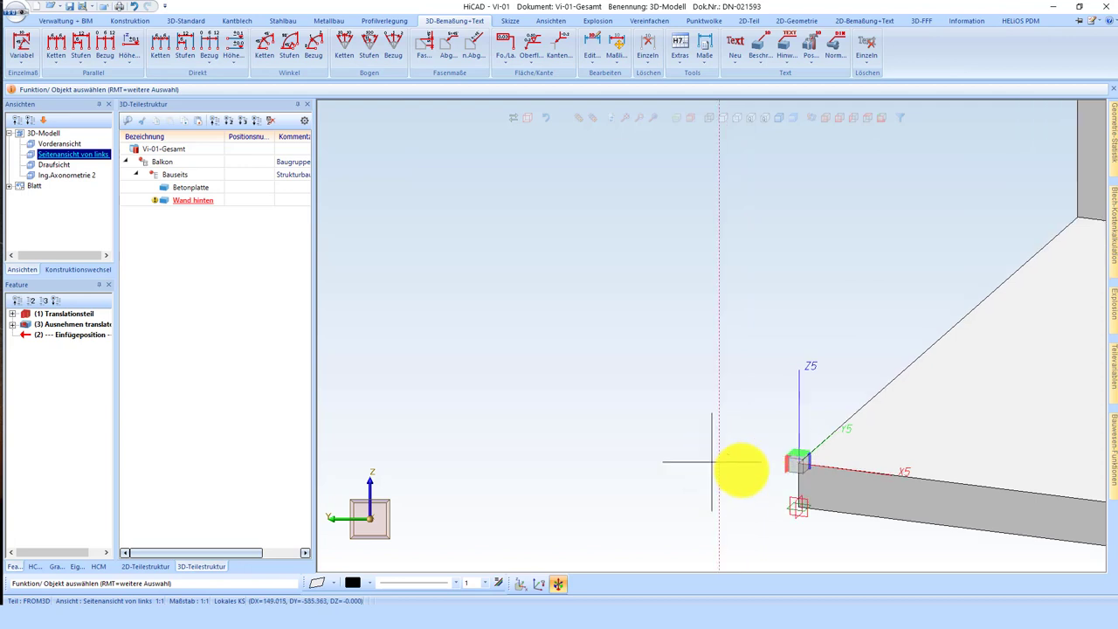
scroll(741, 456, "up", 1)
scroll(705, 454, "up", 2)
scroll(722, 428, "up", 3)
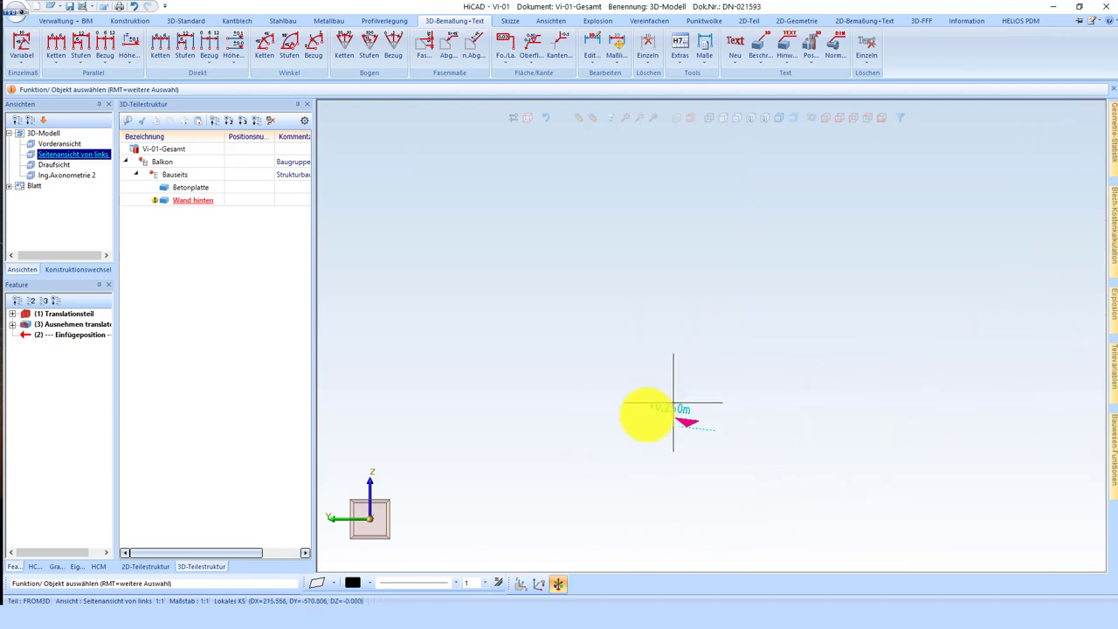
scroll(682, 371, "down", 2)
scroll(706, 365, "down", 1)
scroll(705, 367, "down", 2)
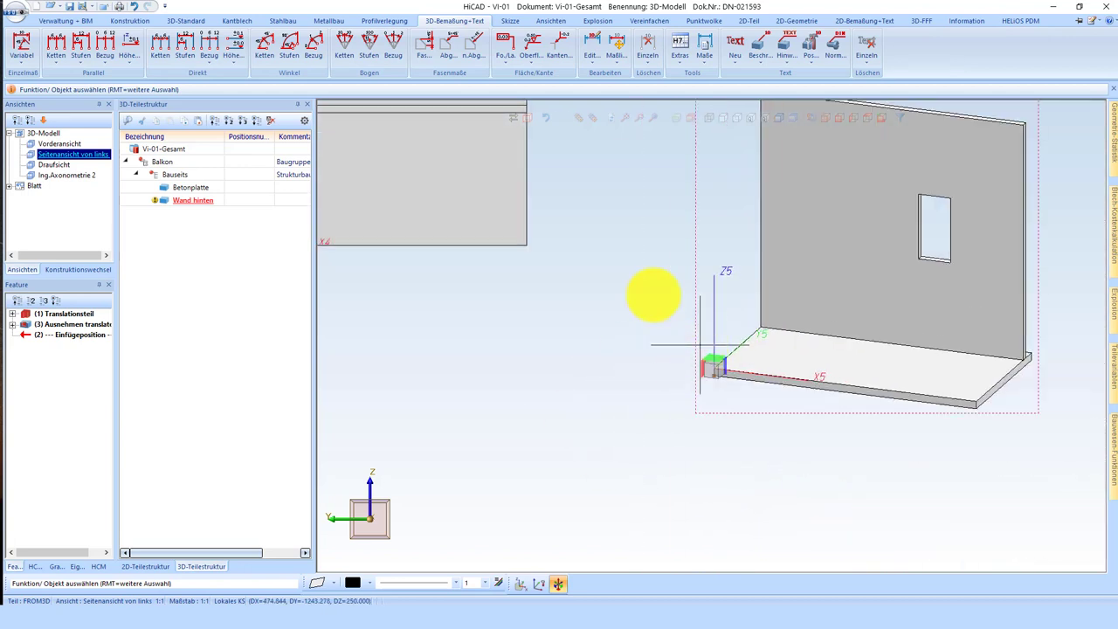
right_click(522, 351)
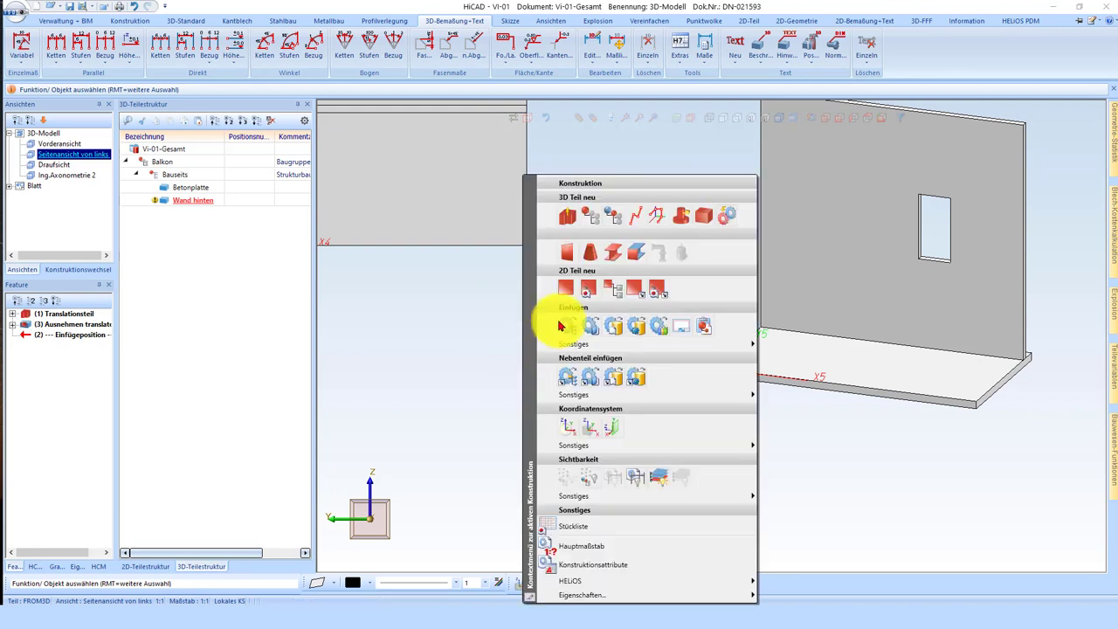
left_click(569, 546)
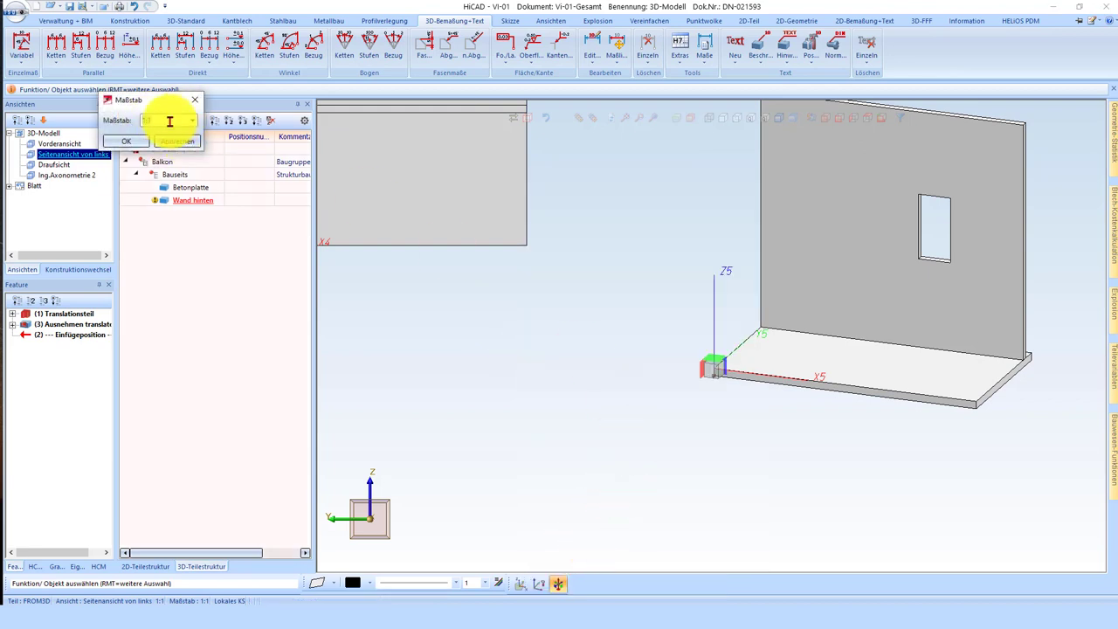
left_click(191, 124)
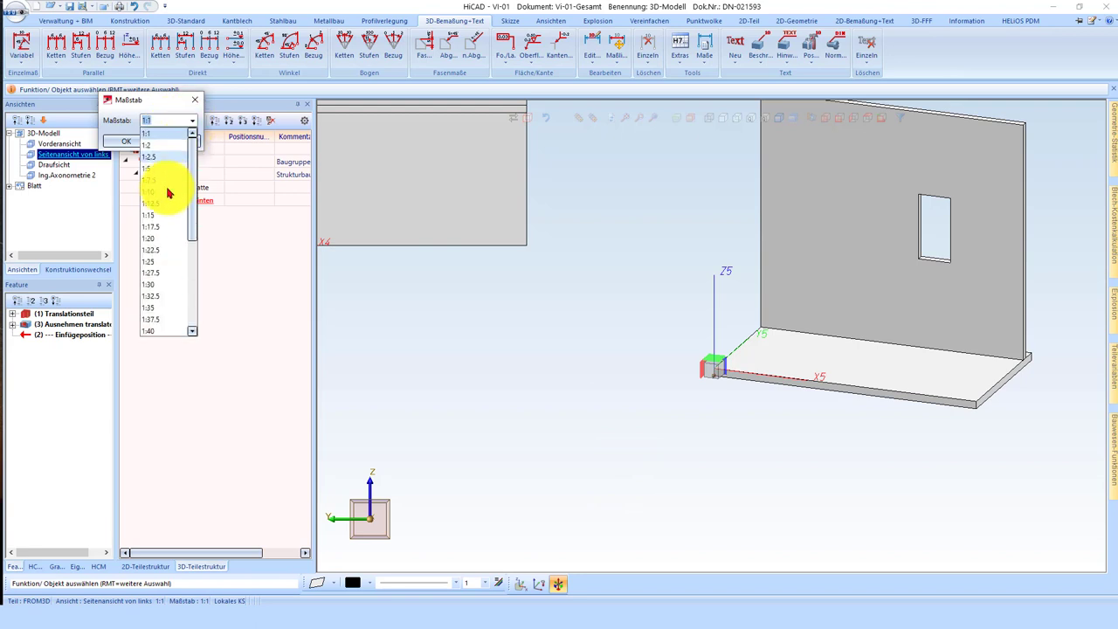
left_click(158, 244)
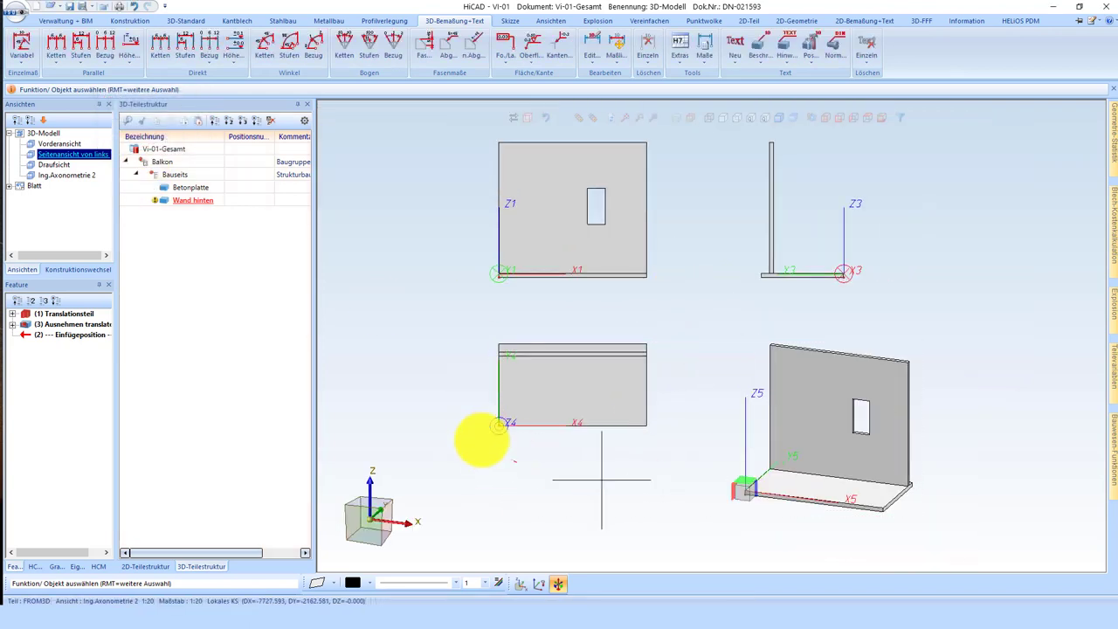
scroll(502, 467, "up", 2)
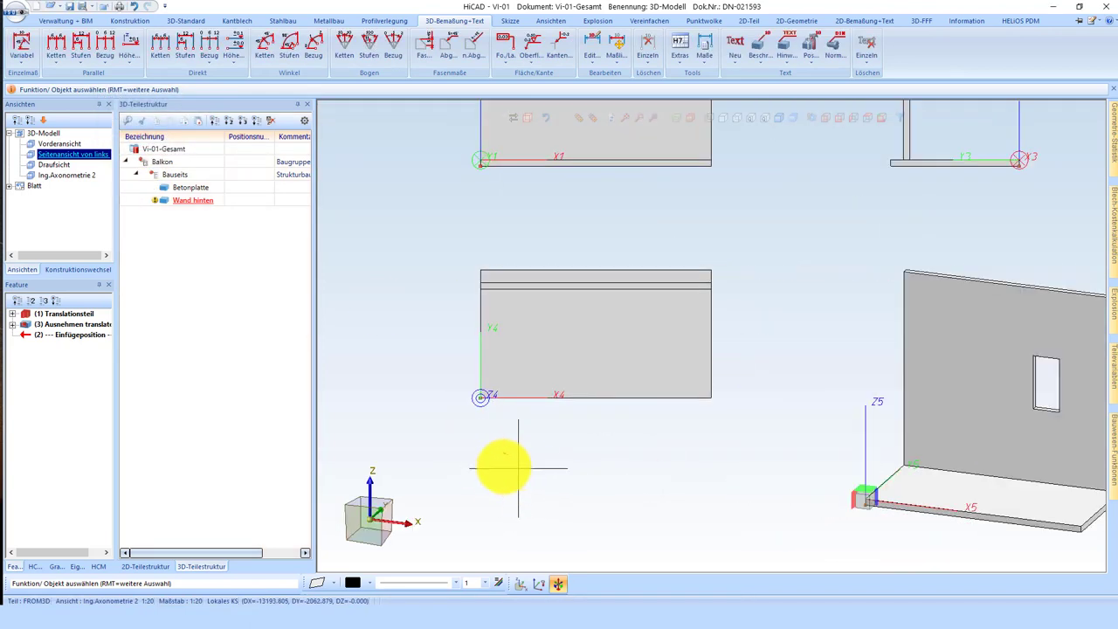
scroll(496, 458, "up", 2)
scroll(524, 436, "up", 2)
scroll(519, 405, "down", 1)
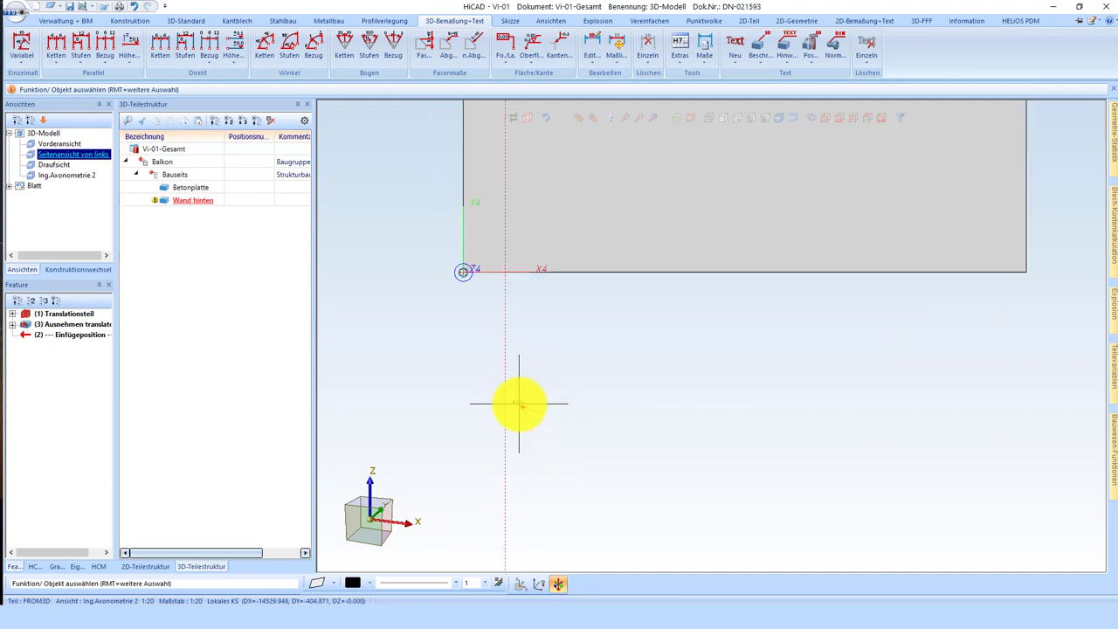
scroll(523, 404, "down", 1)
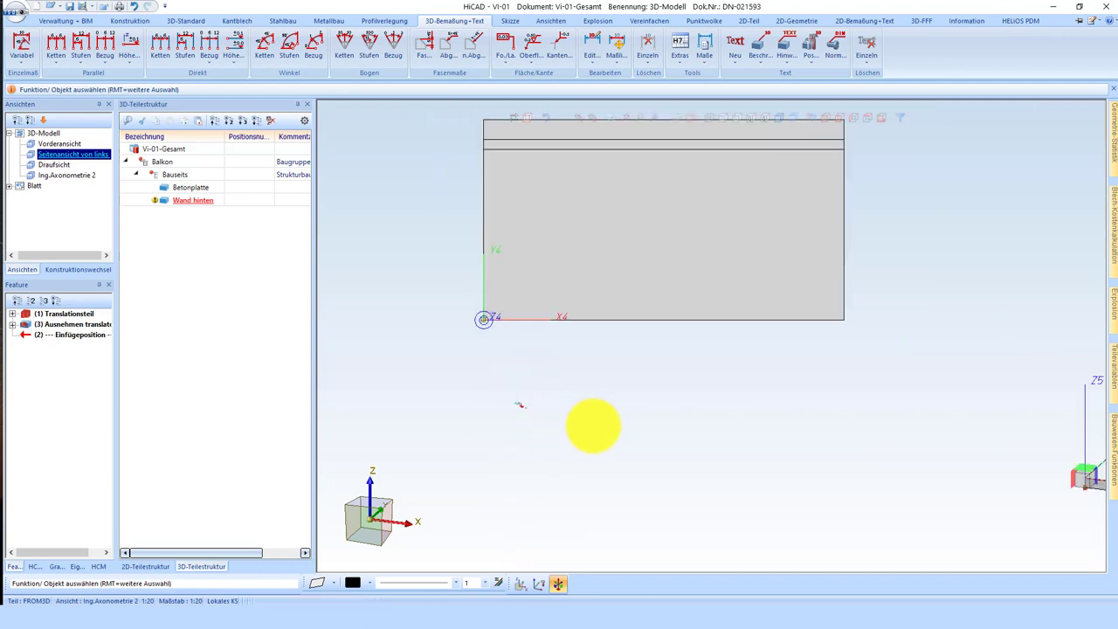
left_click(811, 463)
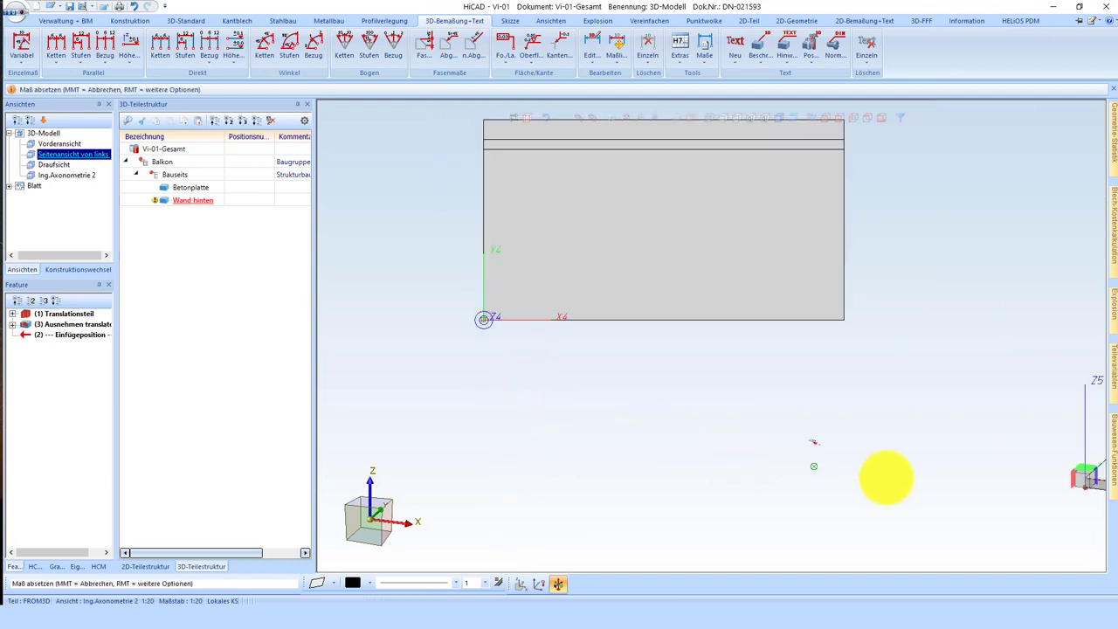
middle_click(978, 474)
scroll(1036, 498, "down", 1)
scroll(943, 399, "up", 2)
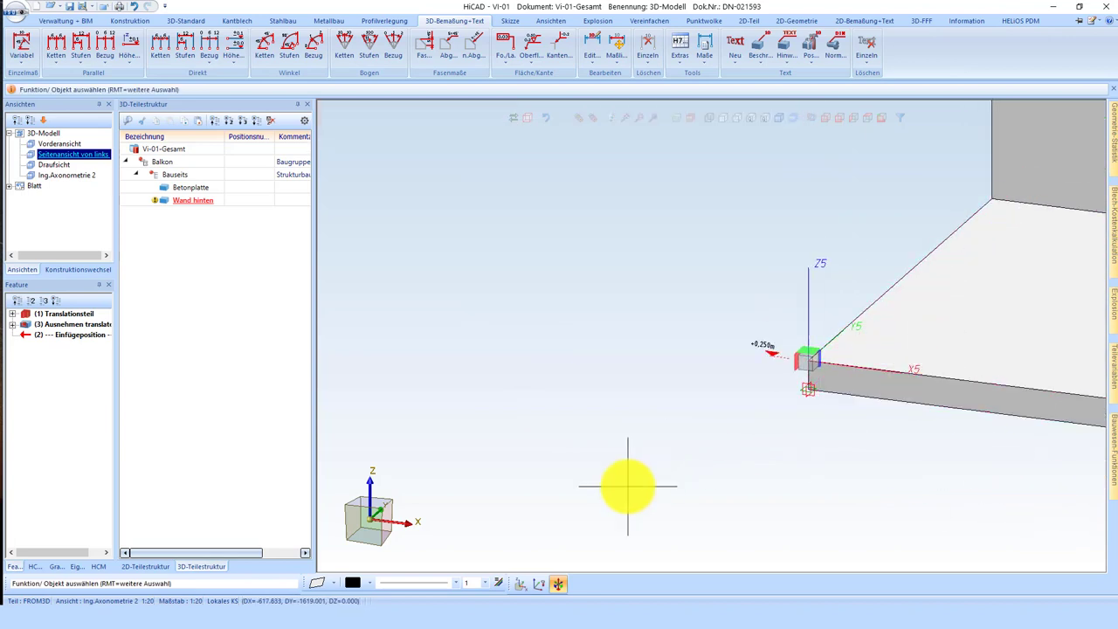
scroll(751, 376, "up", 1)
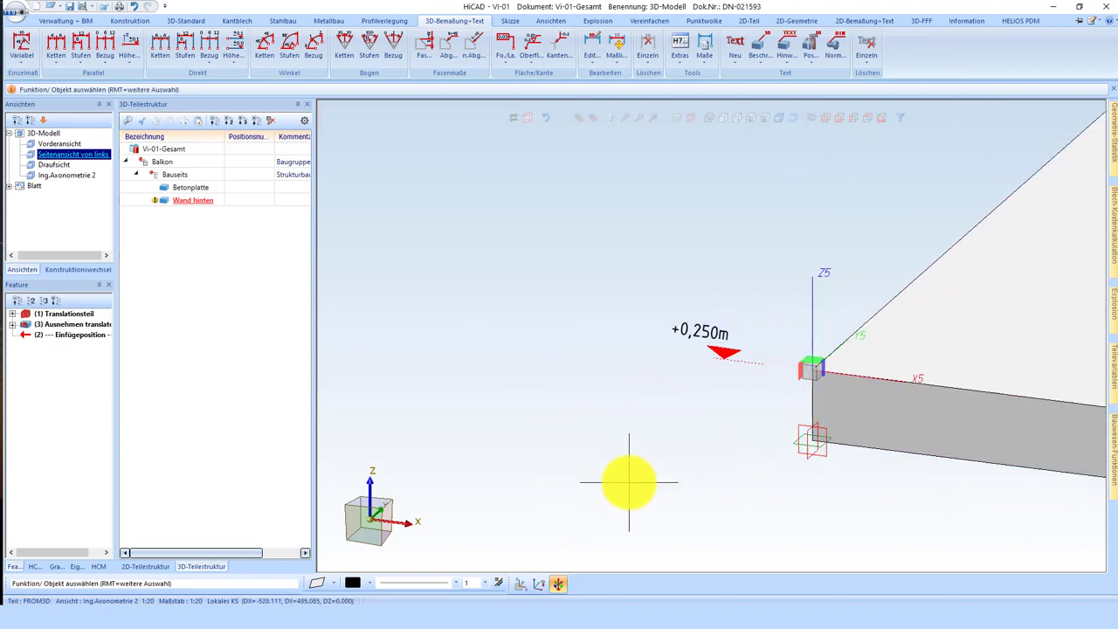
scroll(765, 359, "up", 2)
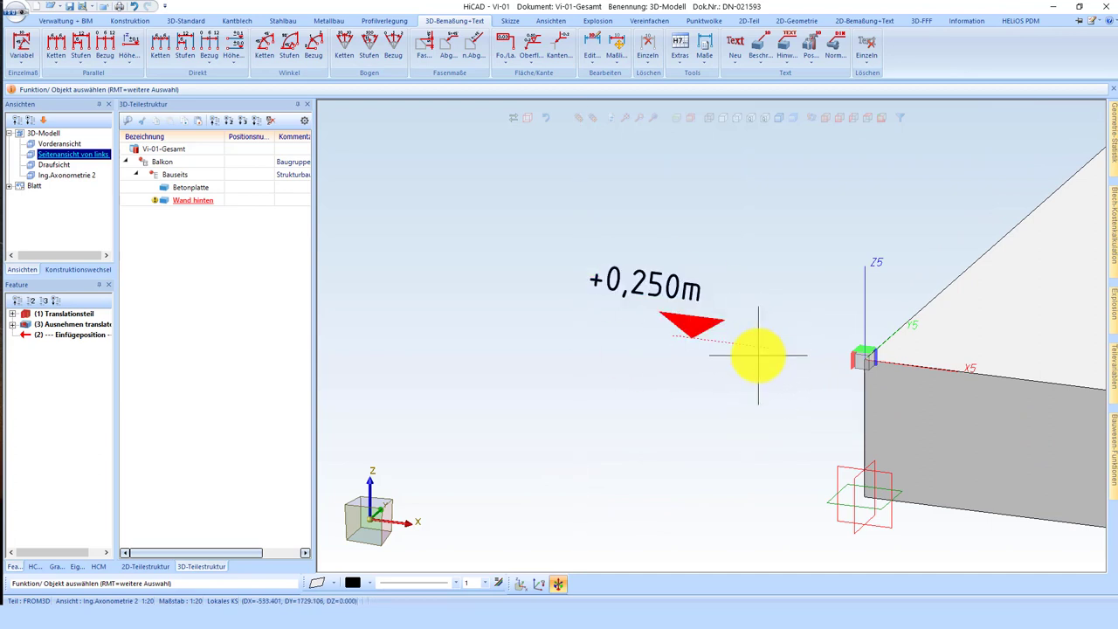
- In Maße parameters, set 1. and 2. Maßhilfslinie to Ungekürzt, review the Maßzahl tab, and confirm
left_click(709, 39)
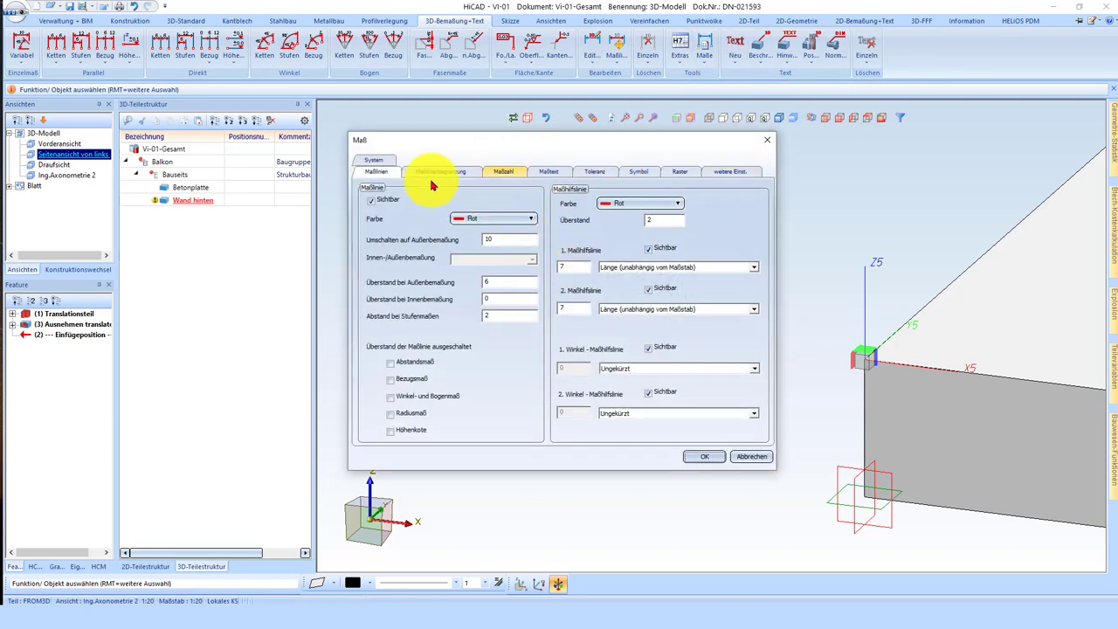
left_click(653, 269)
left_click(648, 276)
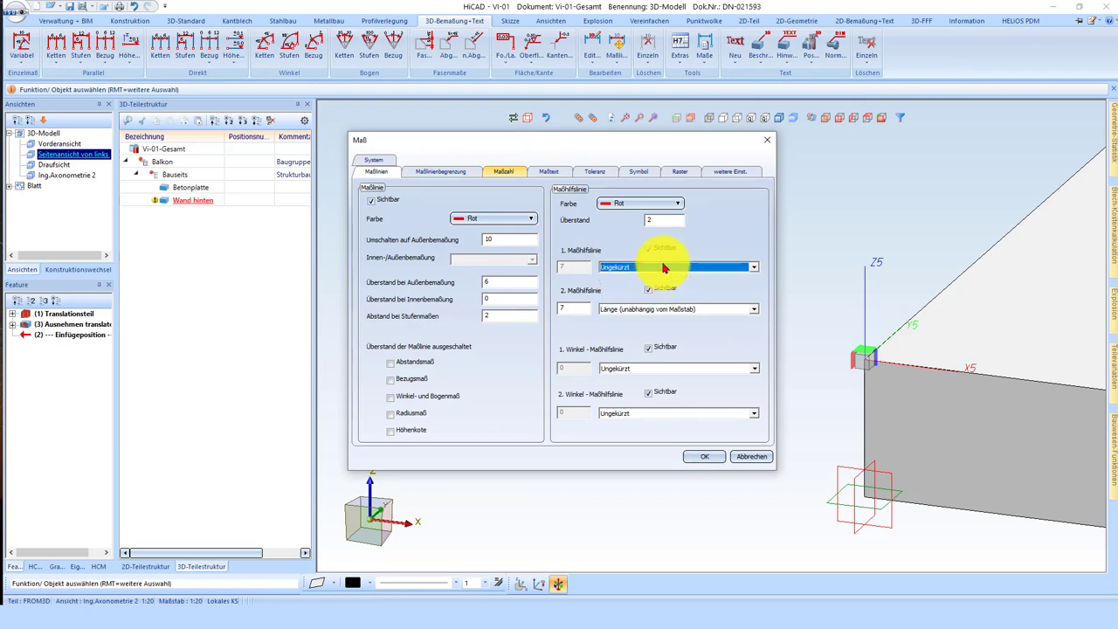
left_click(624, 316)
left_click(617, 321)
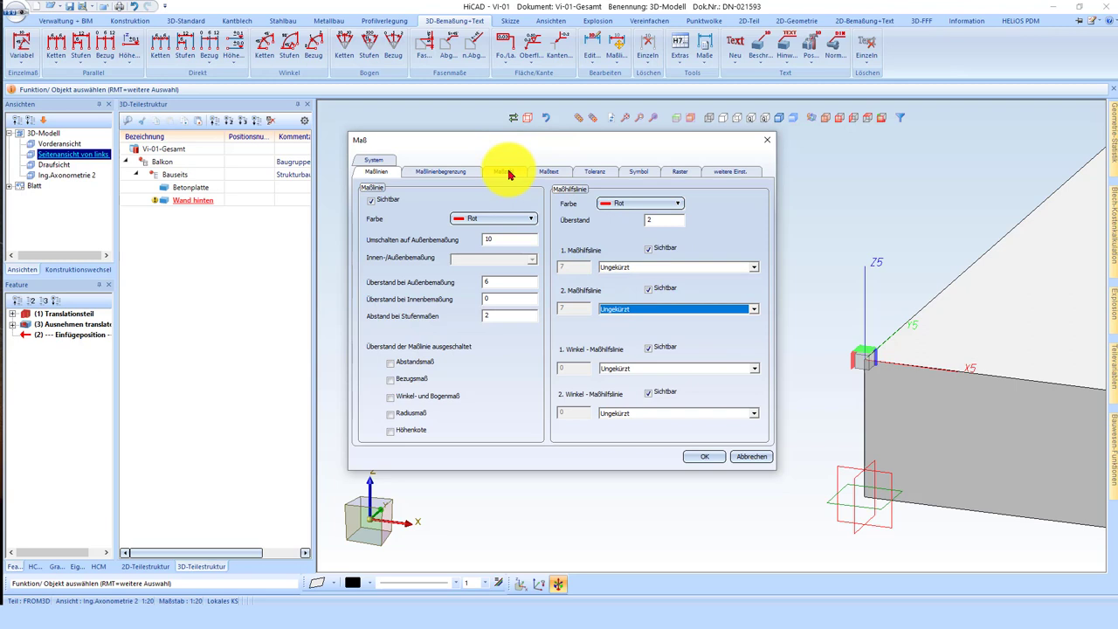
left_click(509, 172)
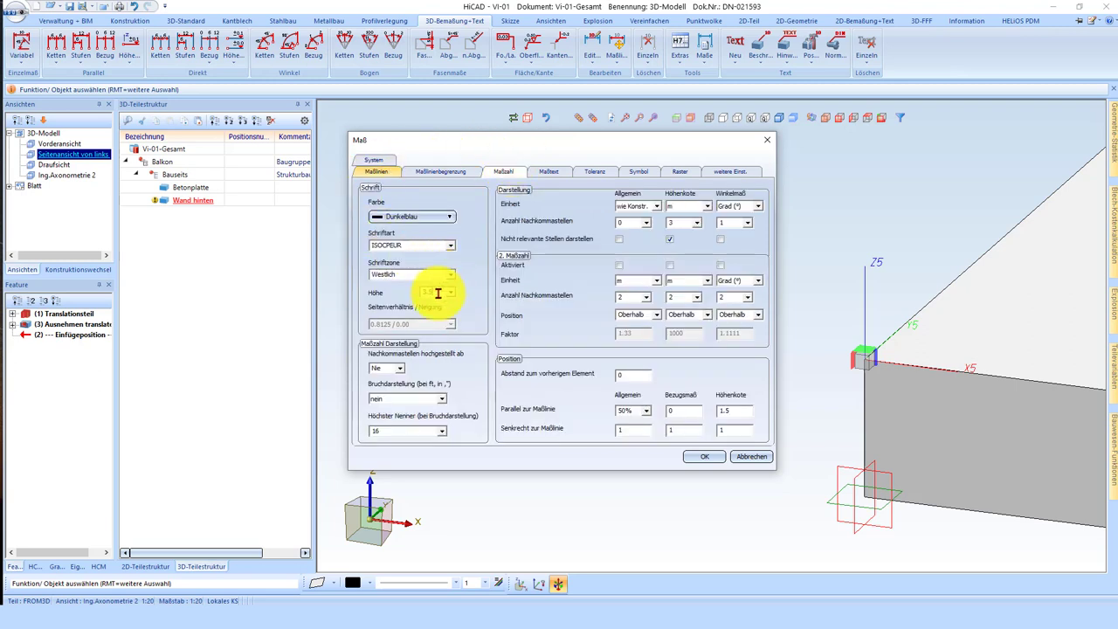
left_click(703, 461)
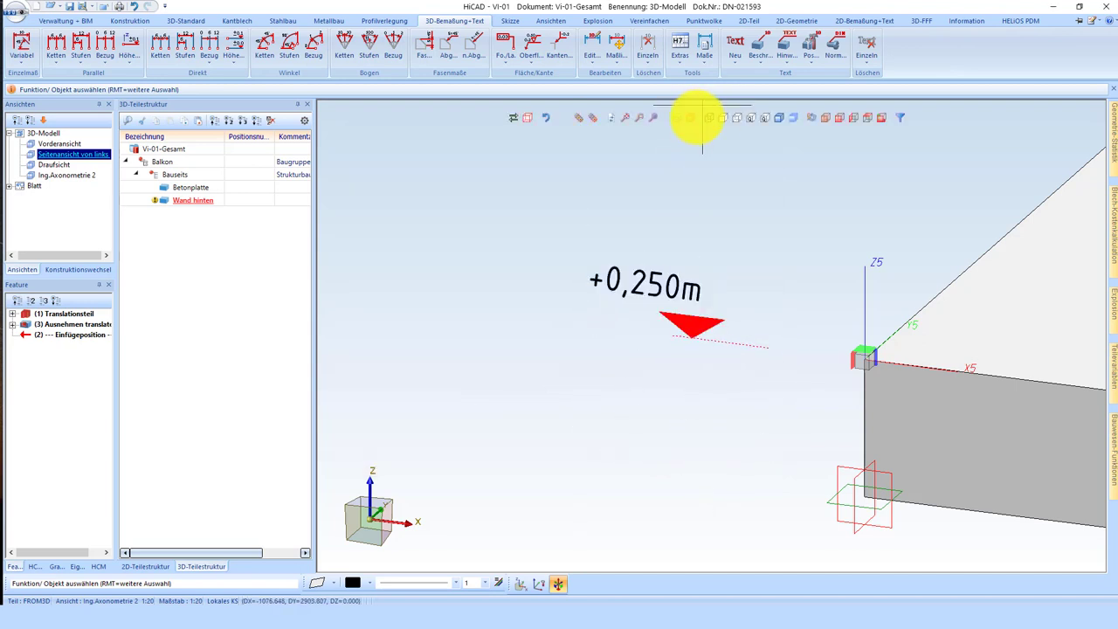
left_click(702, 61)
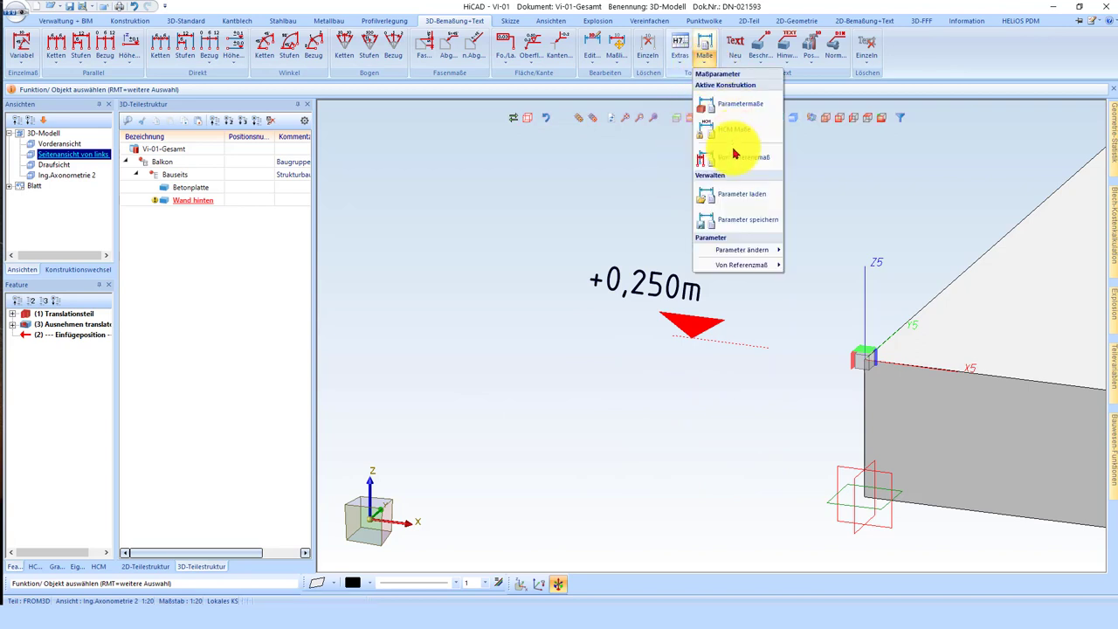
- Delete the old +0,250m level dimension at the slab corner
left_click(716, 223)
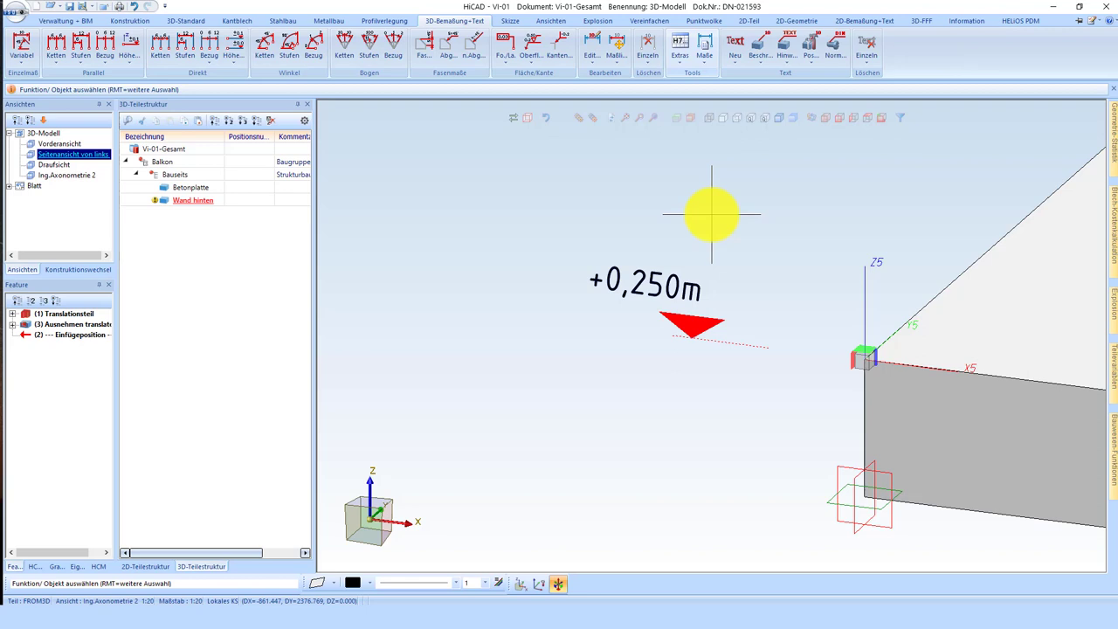
right_click(672, 292)
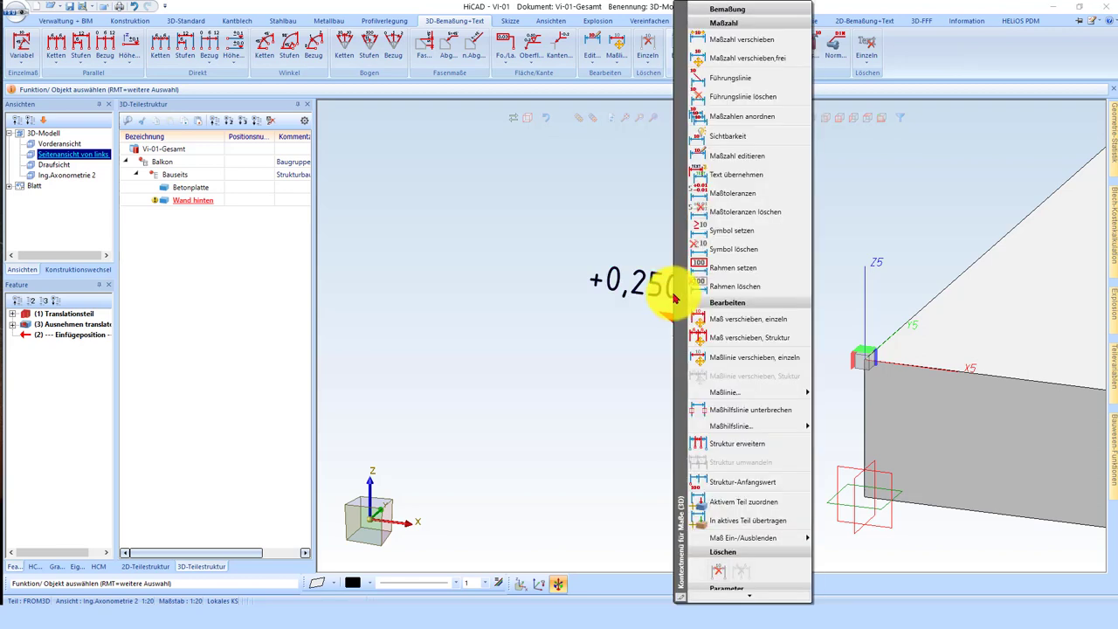
left_click(714, 577)
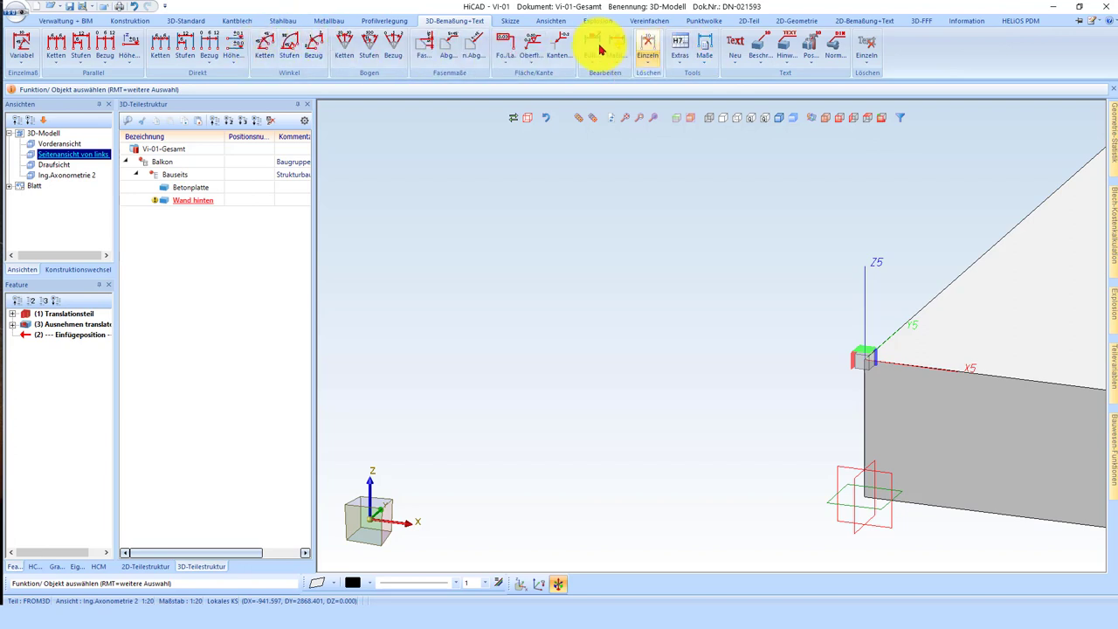
- Place a new +0,250m level dimension on the slab's top edge
left_click(131, 41)
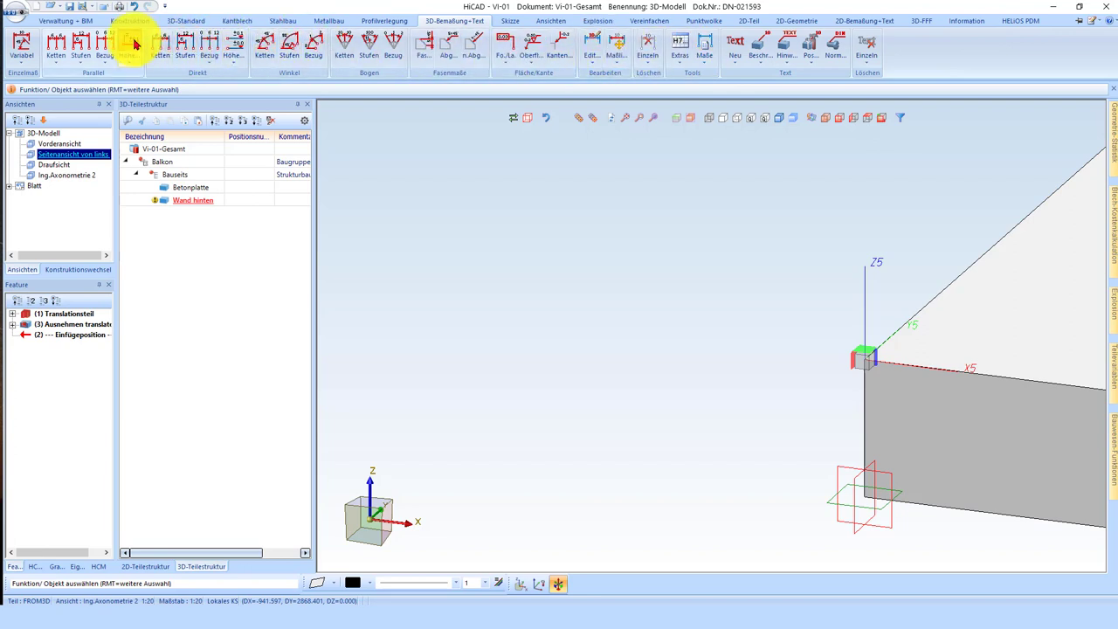
left_click(917, 367)
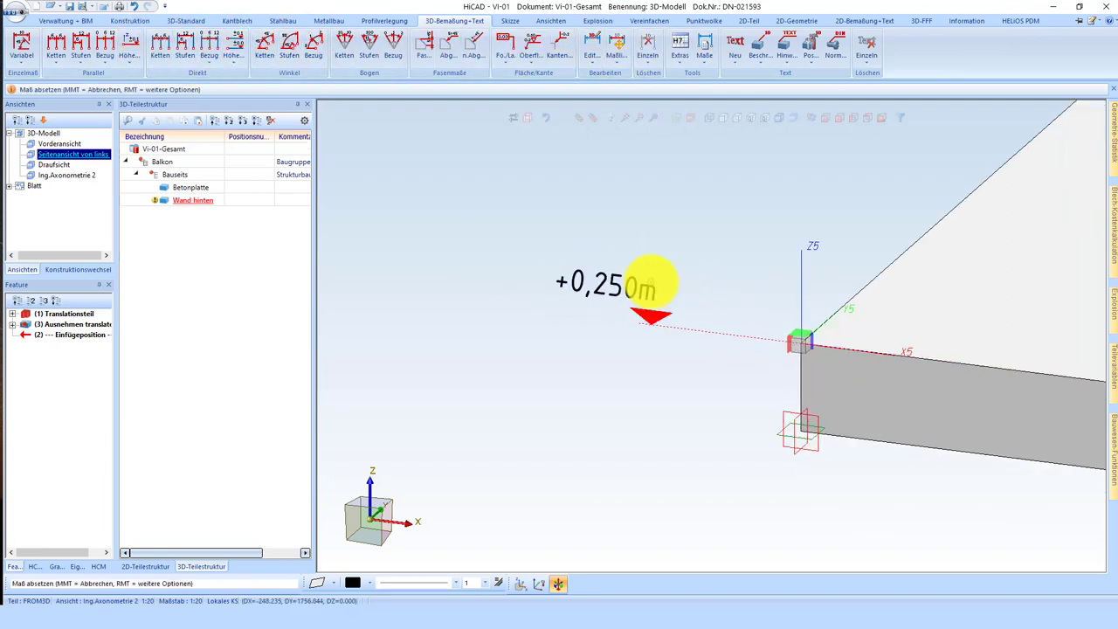
left_click(646, 287)
scroll(851, 330, "up", 2)
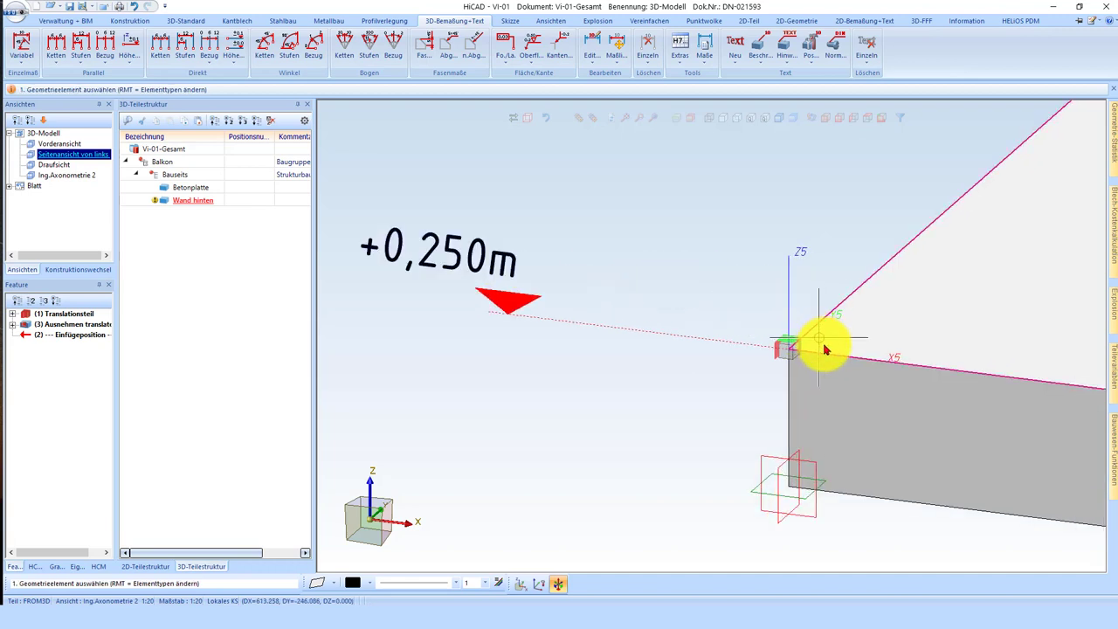
middle_click(824, 350)
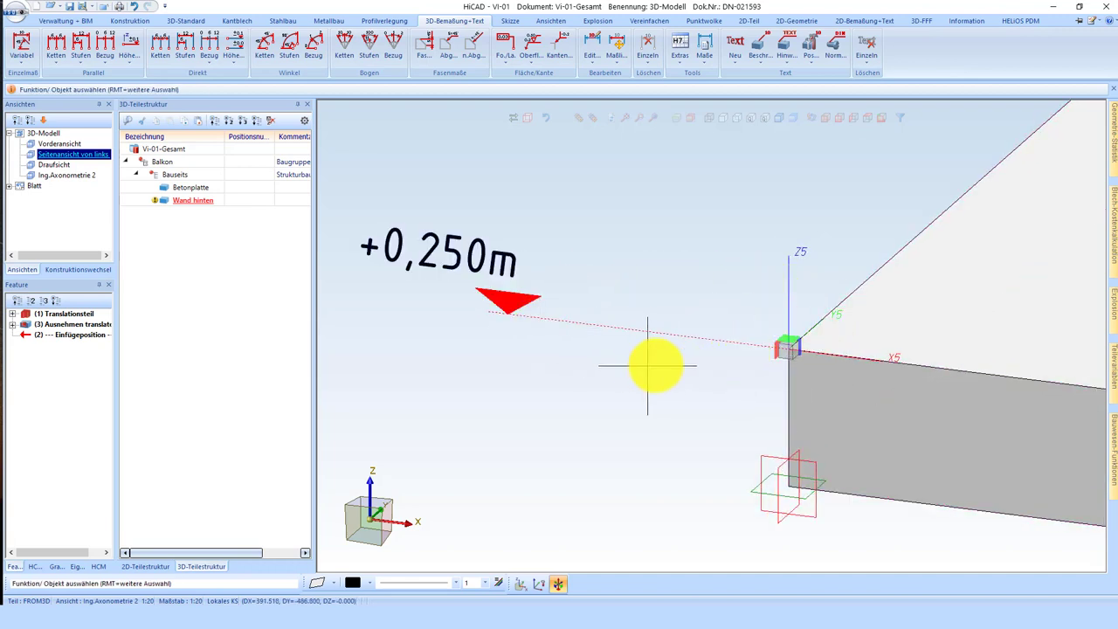
scroll(659, 392, "down", 2)
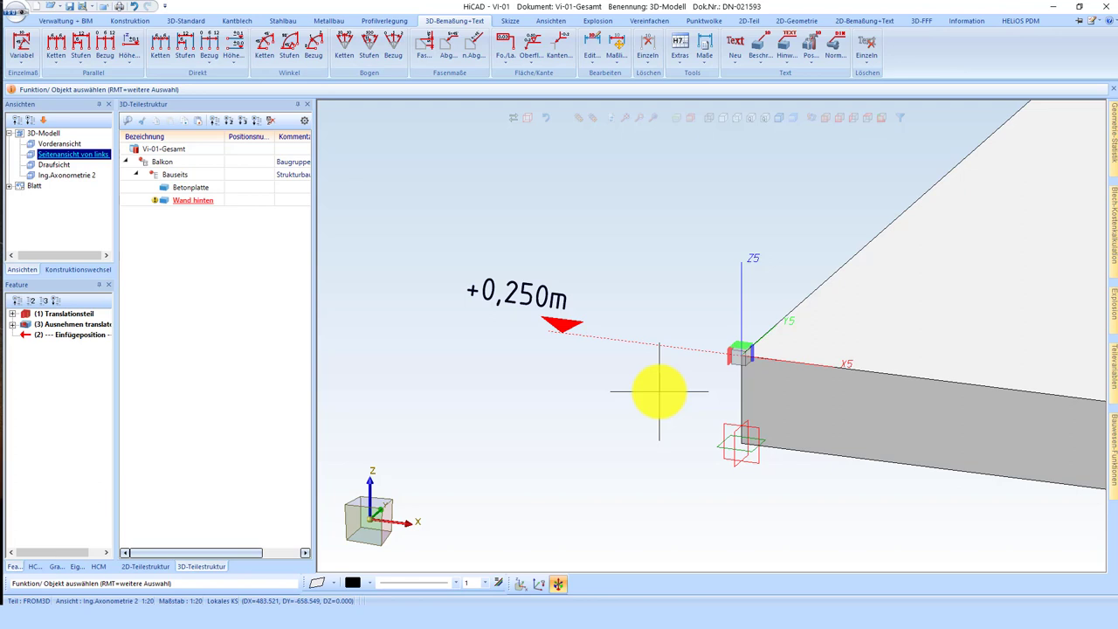
scroll(562, 305, "down", 1)
scroll(654, 314, "down", 2)
scroll(835, 295, "down", 1)
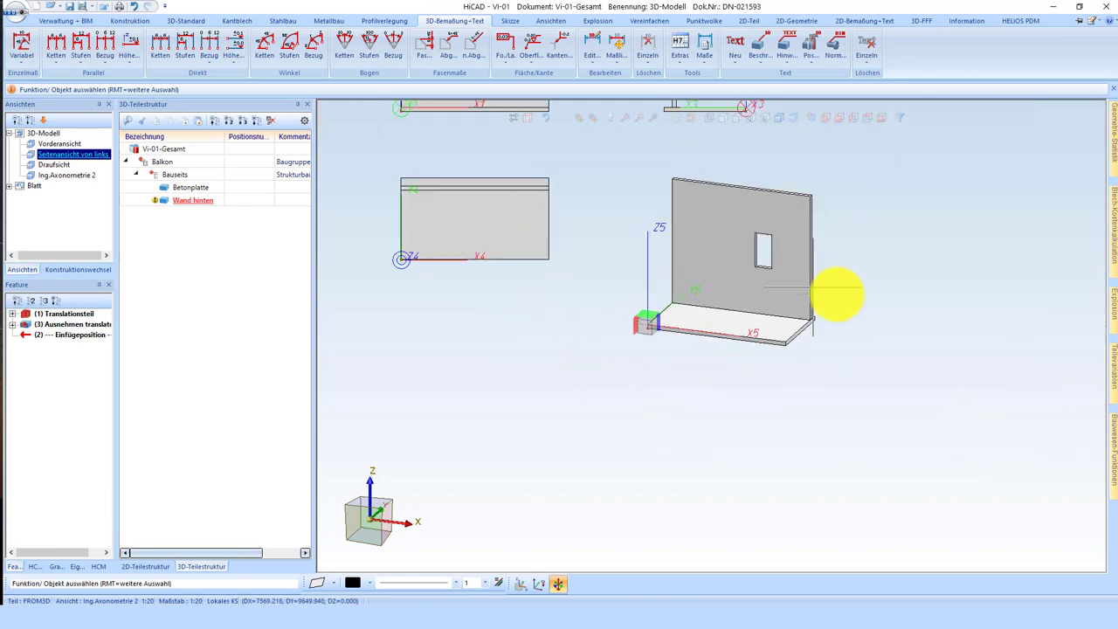
- Move the Bauseits assembly over two points, from the slab corner to A 0 0 0
left_click(178, 178)
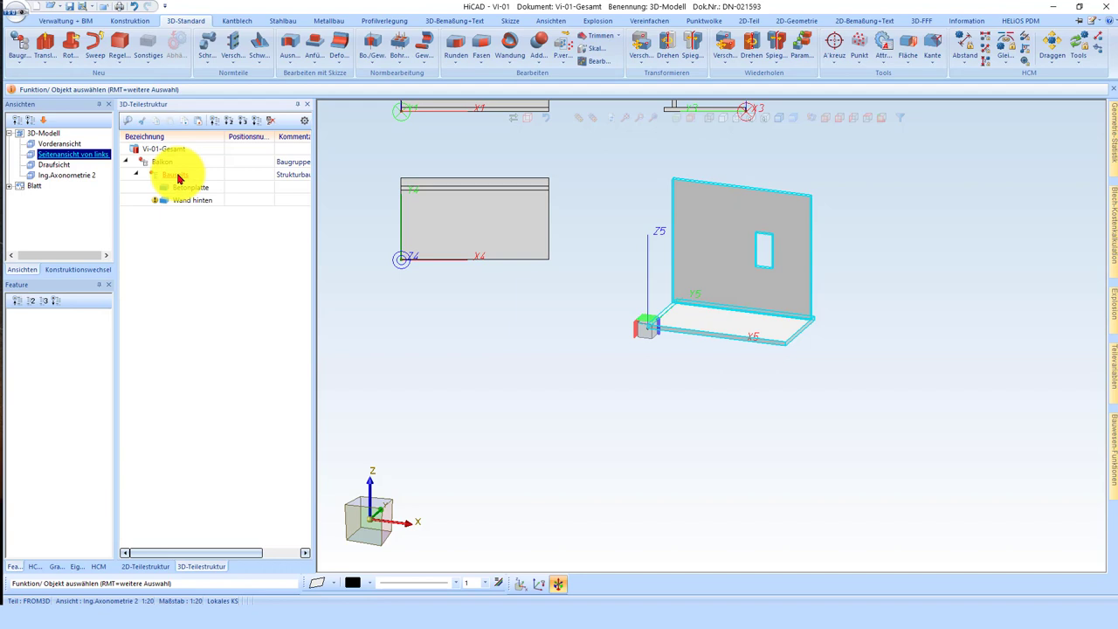
scroll(655, 274, "up", 2)
scroll(669, 282, "up", 1)
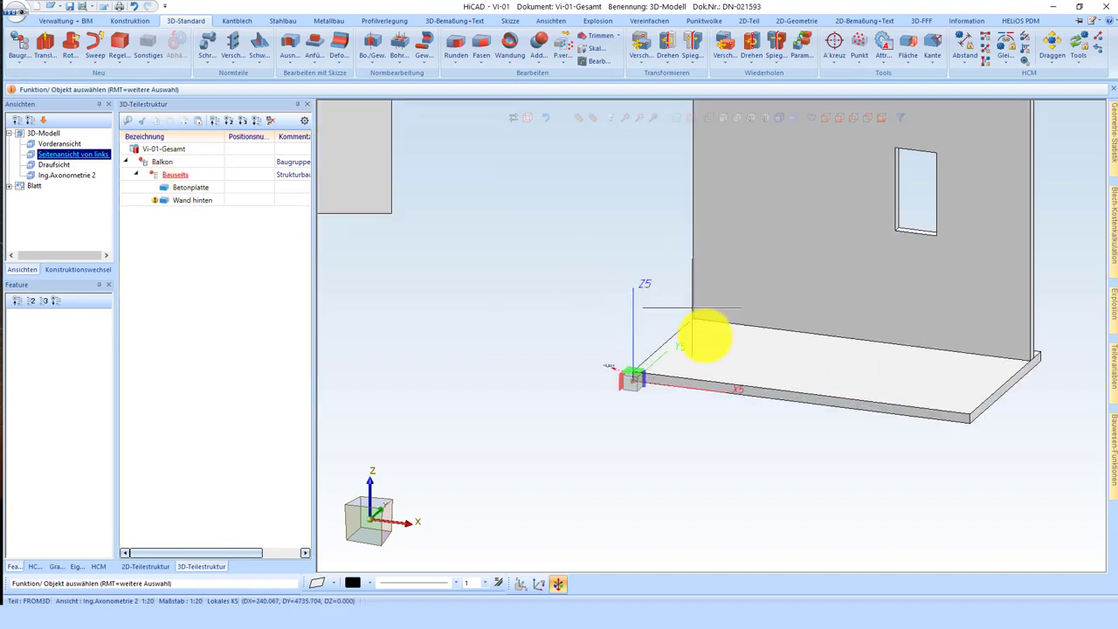
scroll(708, 345, "up", 1)
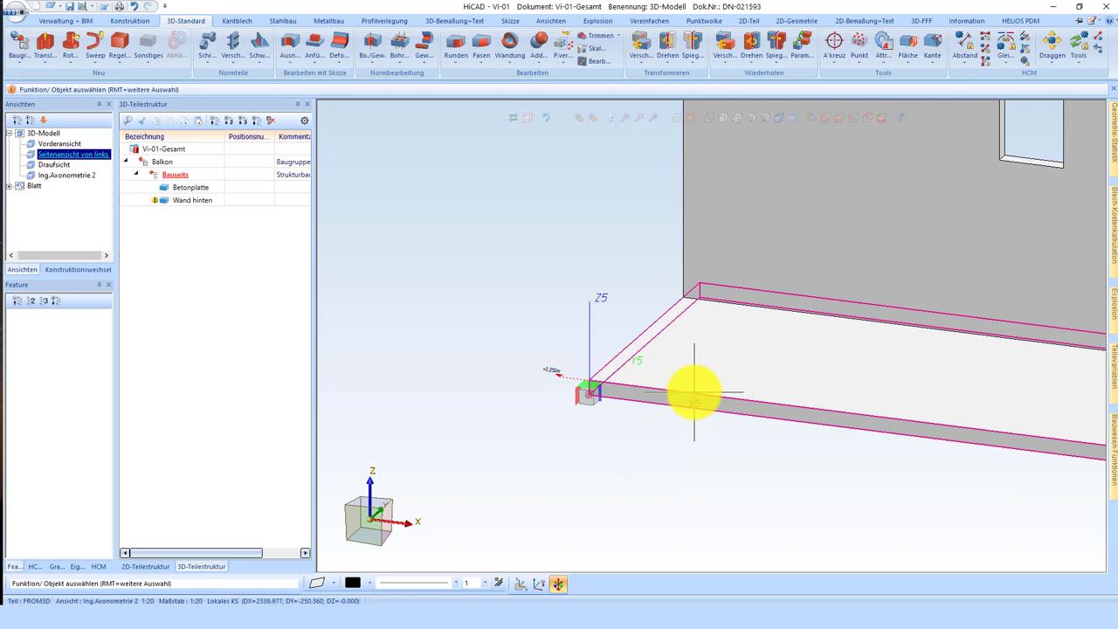
left_click(695, 395)
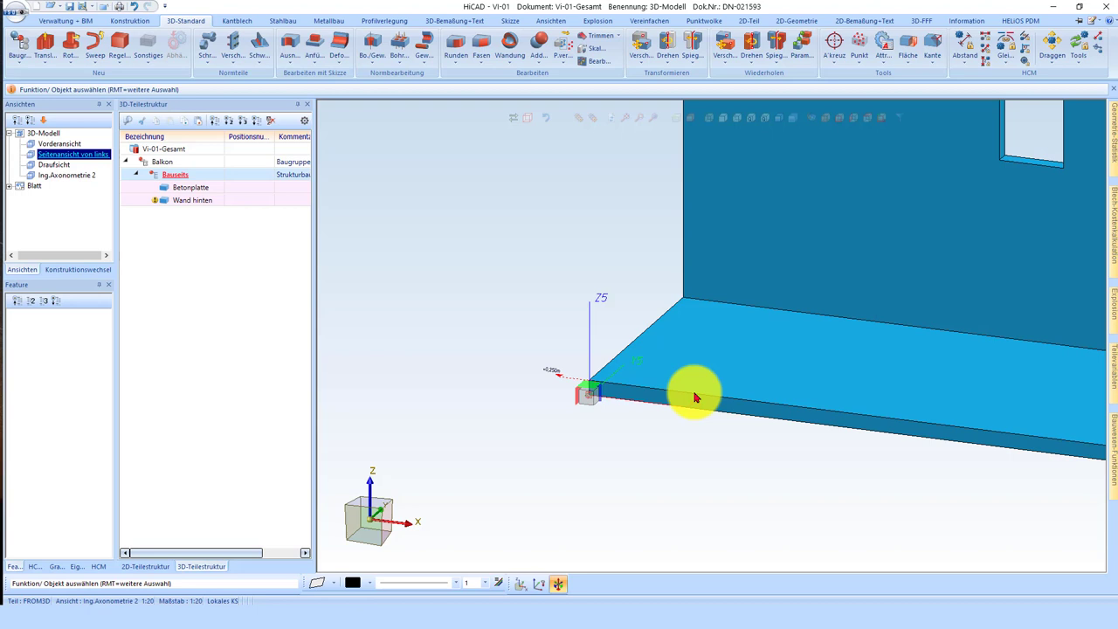
right_click(696, 397)
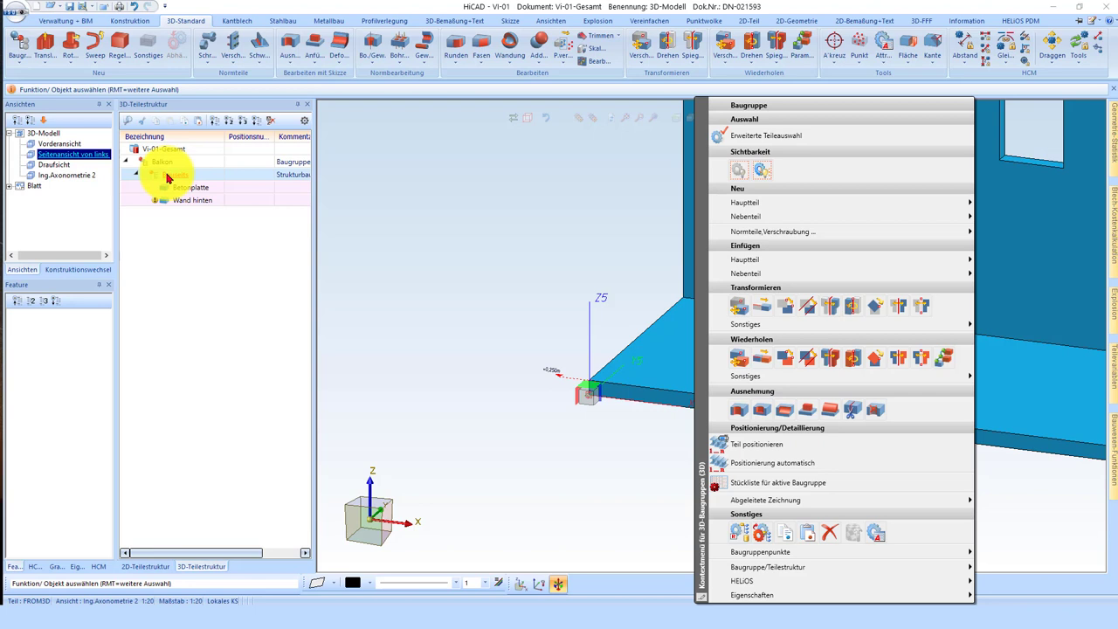
left_click(739, 307)
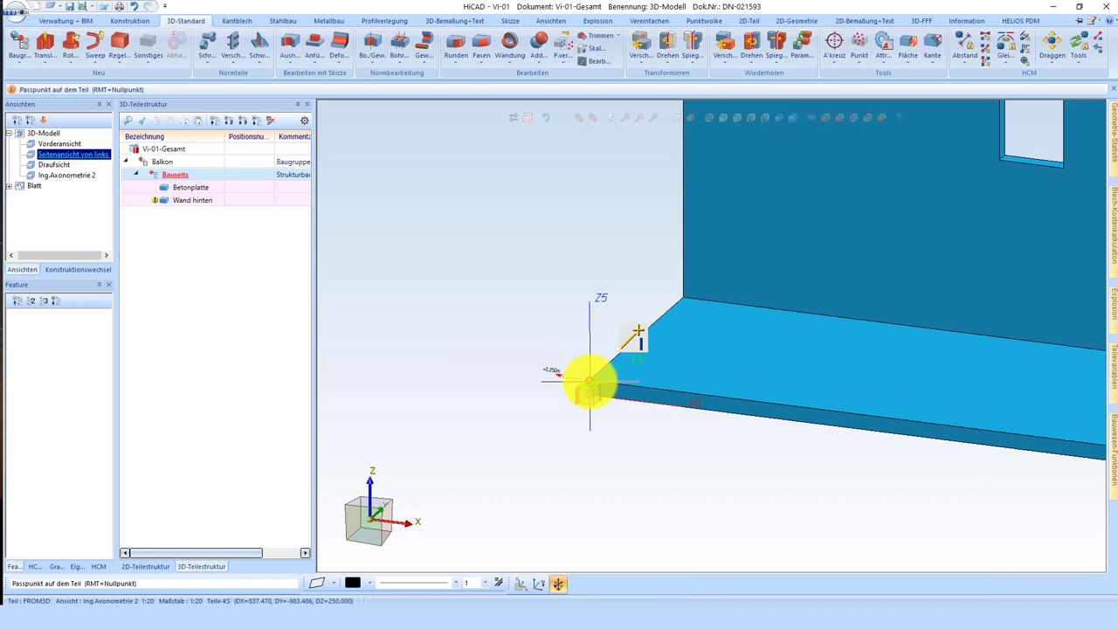
left_click(589, 382)
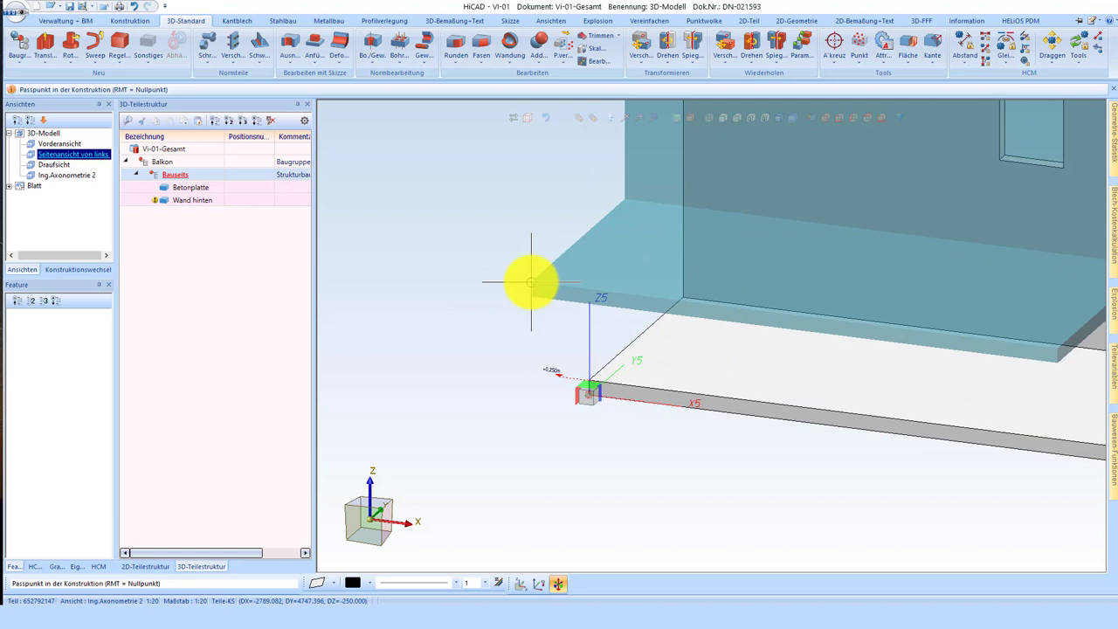
key("a")
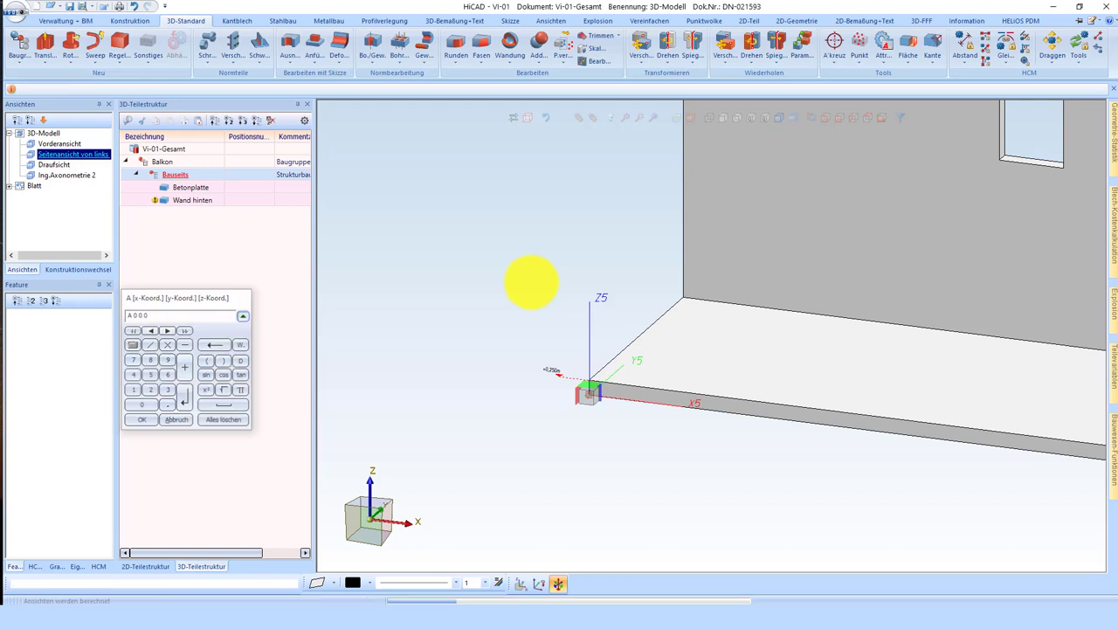
key("Return")
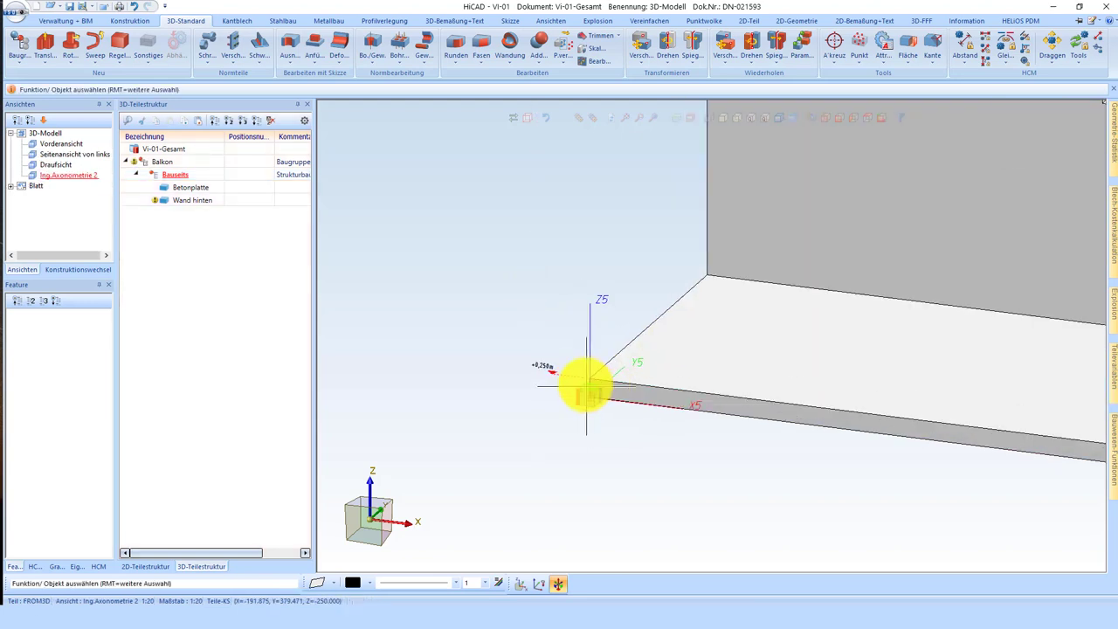
- Start another two-point move of Bauseits, then cancel the coordinate entry
scroll(582, 379, "up", 3)
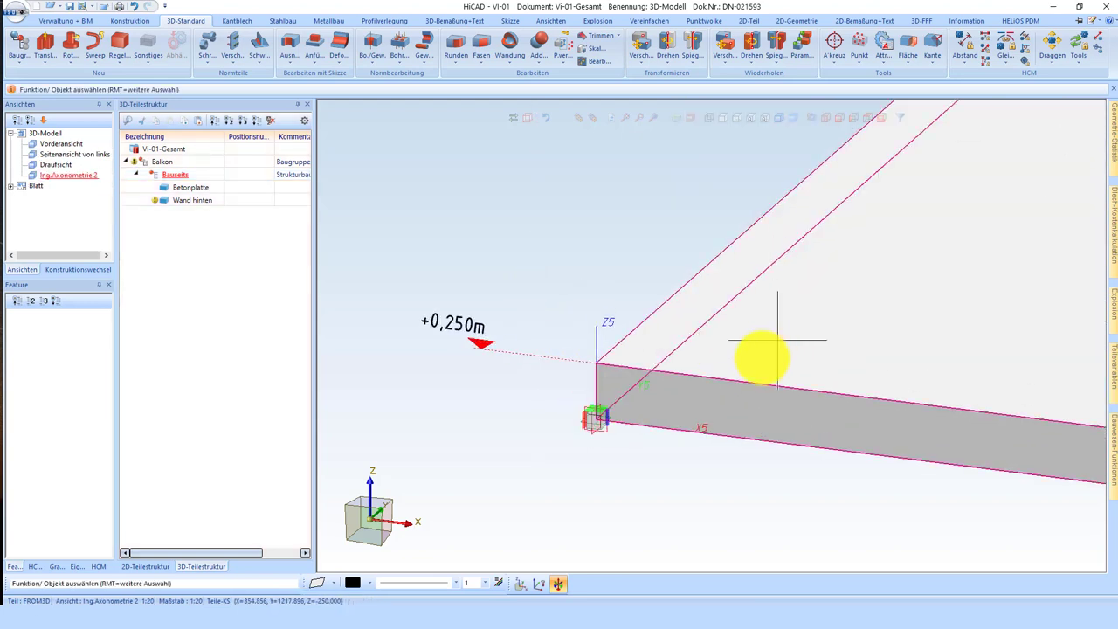
right_click(175, 179)
left_click(225, 349)
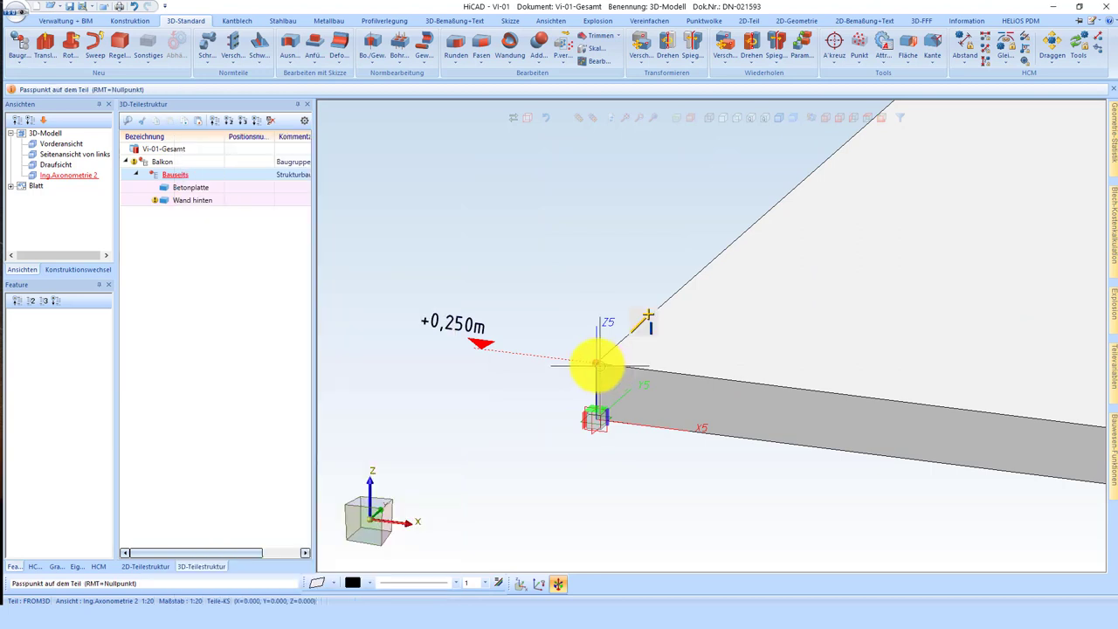
right_click(561, 242)
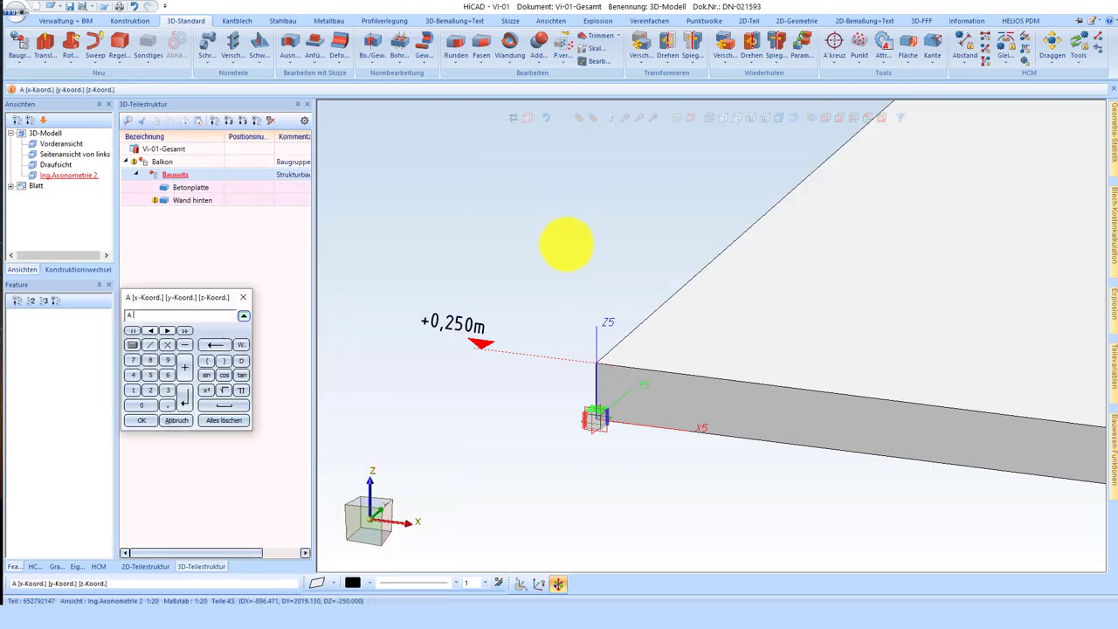
left_click(566, 244)
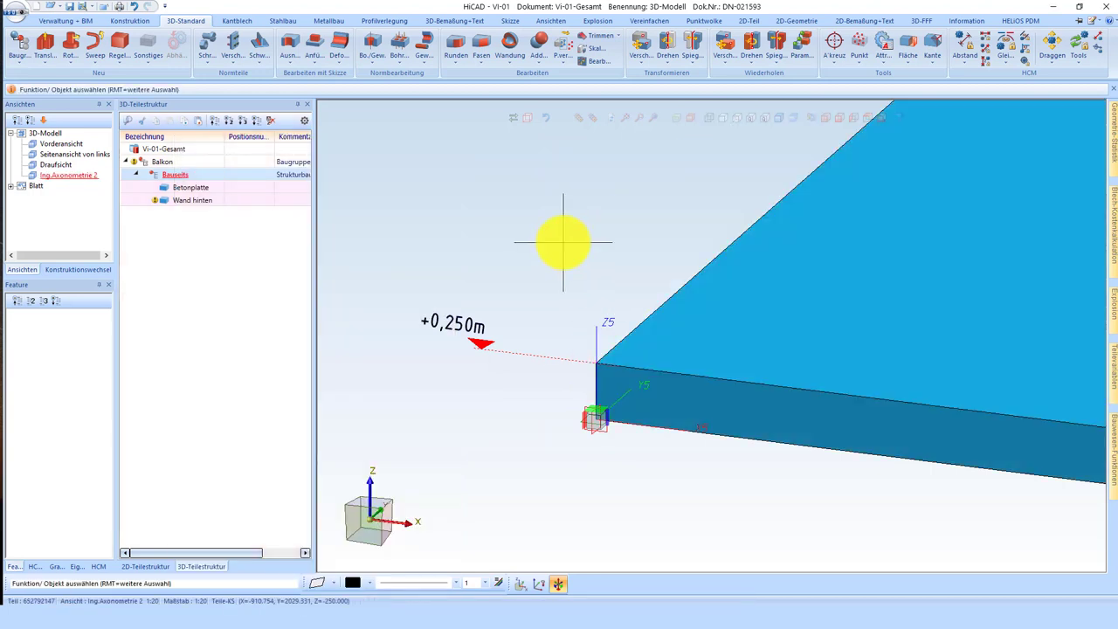
scroll(582, 362, "down", 3)
scroll(572, 362, "down", 3)
scroll(572, 360, "down", 2)
scroll(606, 355, "down", 3)
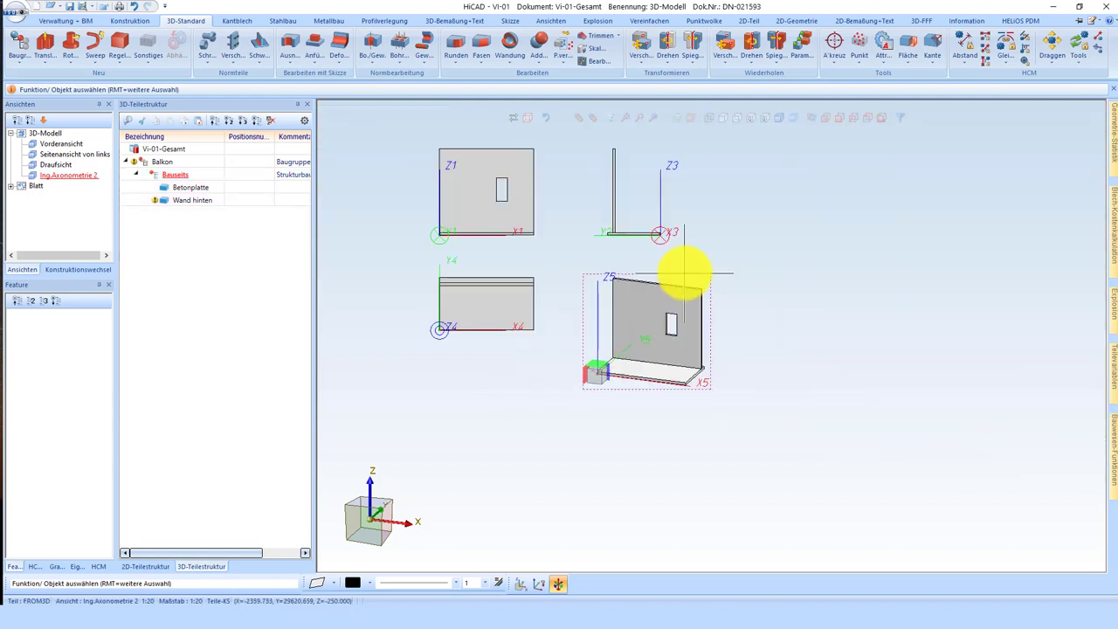
scroll(603, 370, "up", 3)
scroll(586, 358, "up", 2)
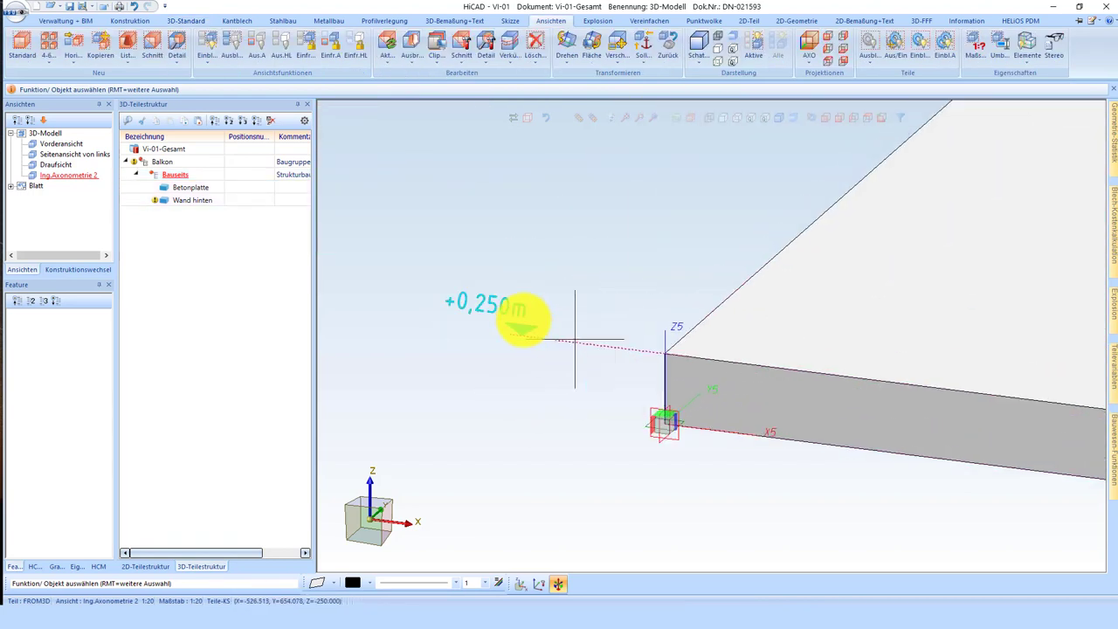
- Fit-point move the slab corner to level ±0,000m and switch to world coordinates
right_click(173, 174)
left_click(216, 342)
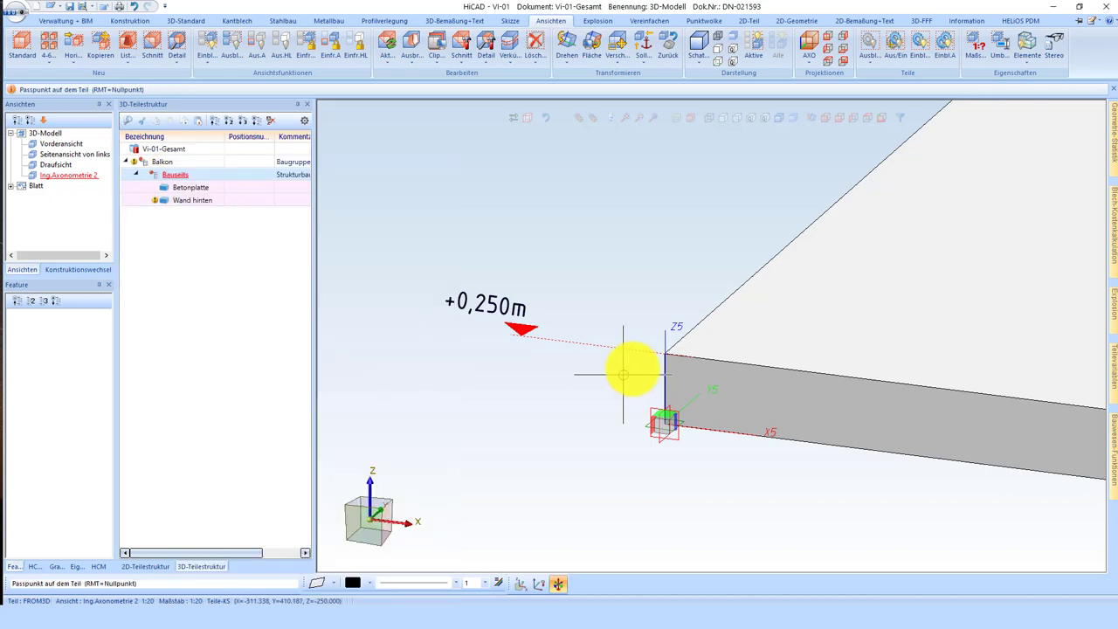
left_click(667, 354)
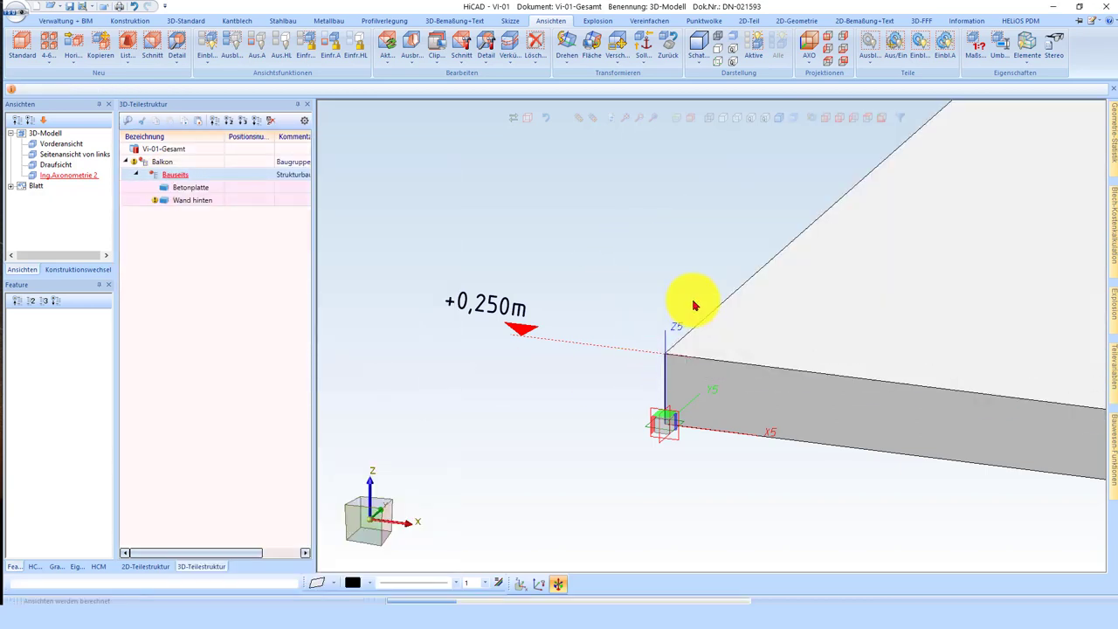
left_click(627, 255)
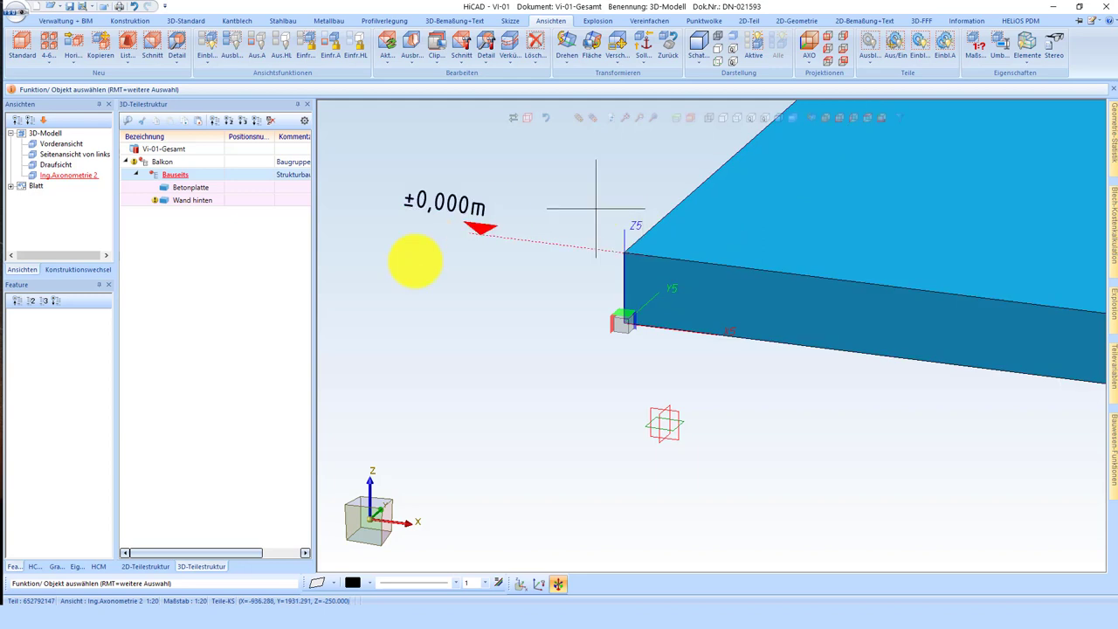
right_click(666, 427)
left_click(728, 591)
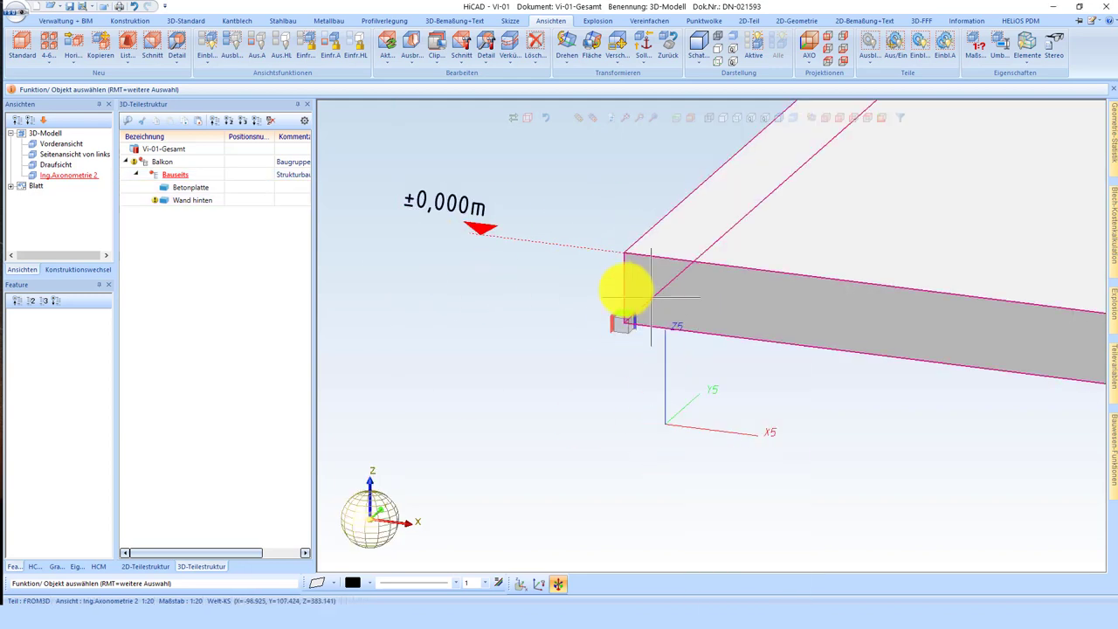
- Move Bauseits by fit point so the slab's top corner lands at origin 0 0 0
right_click(157, 176)
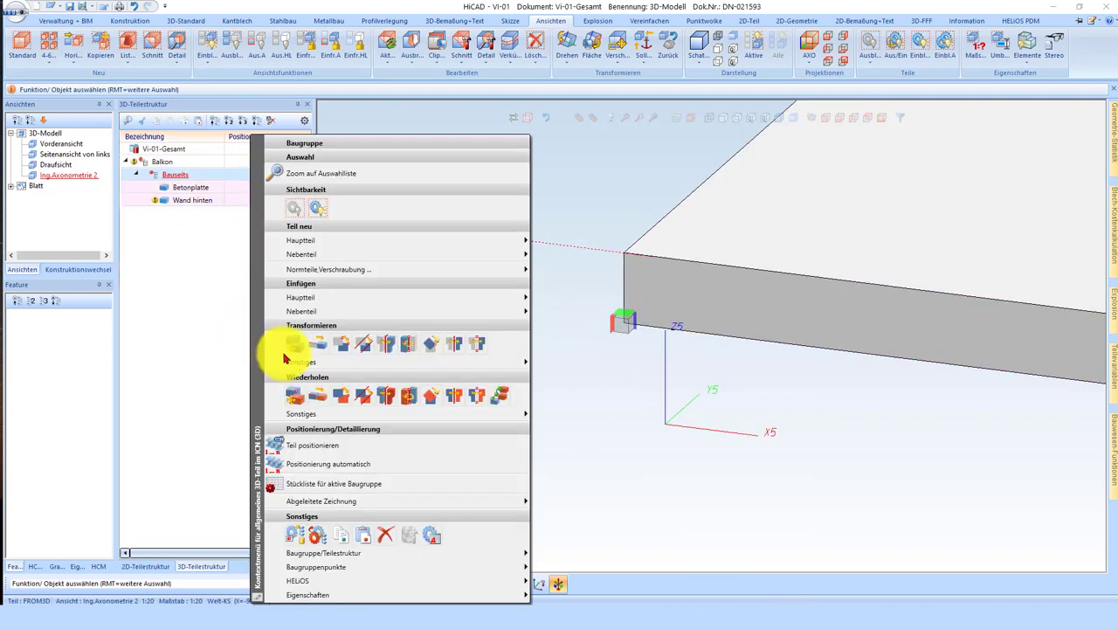
left_click(275, 349)
left_click(626, 256)
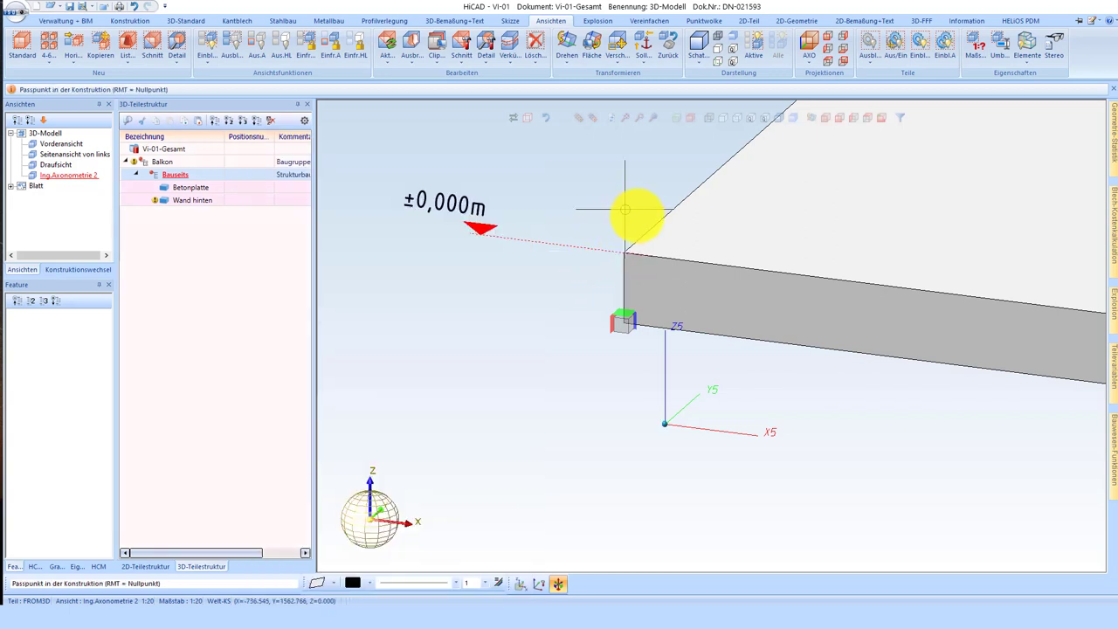
left_click(626, 201)
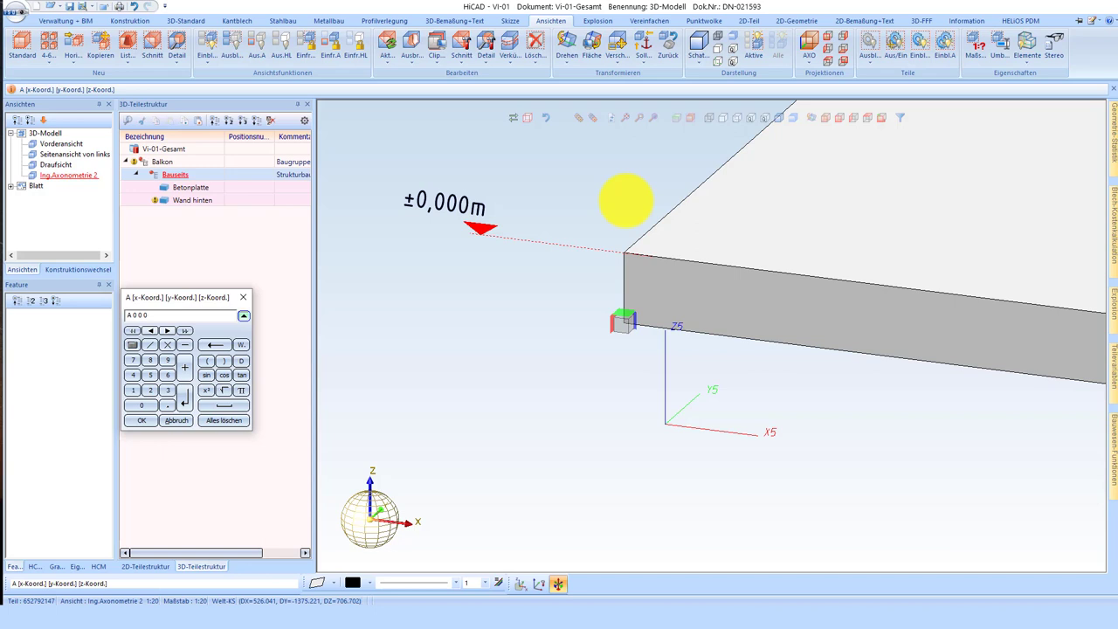
key("Return")
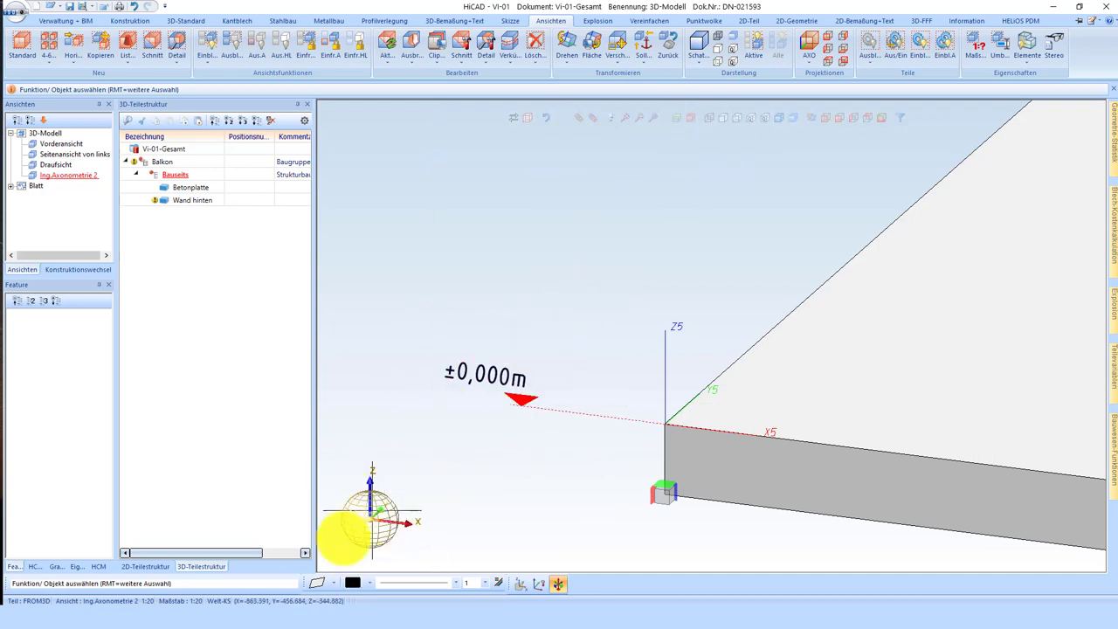
- Zoom out until the whole slab and windowed rear wall are visible
scroll(387, 437, "down", 1)
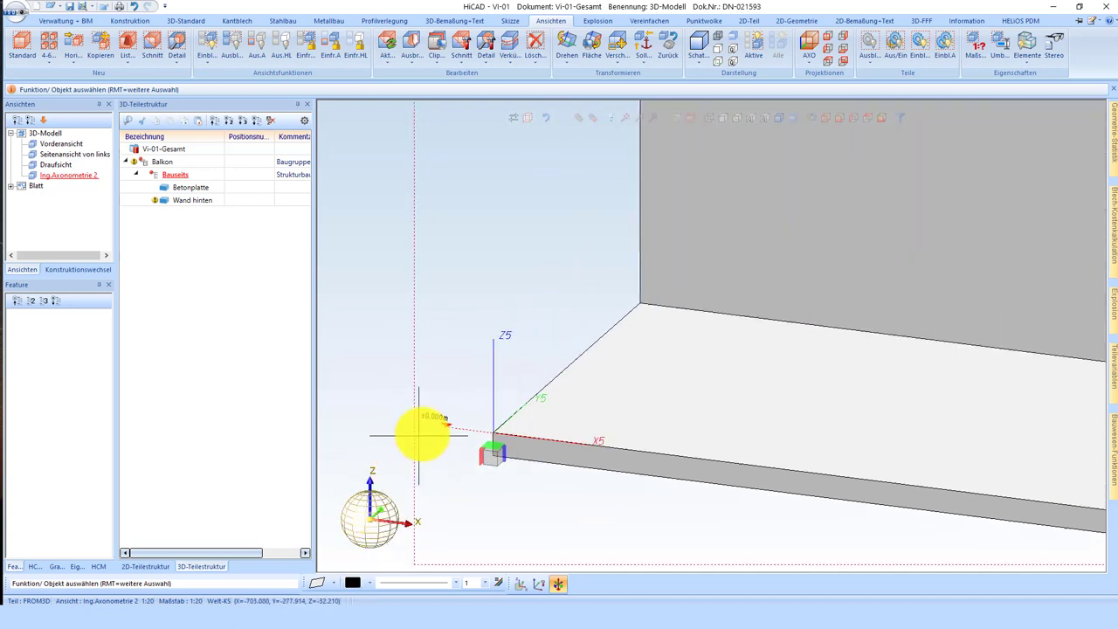
scroll(419, 441, "down", 1)
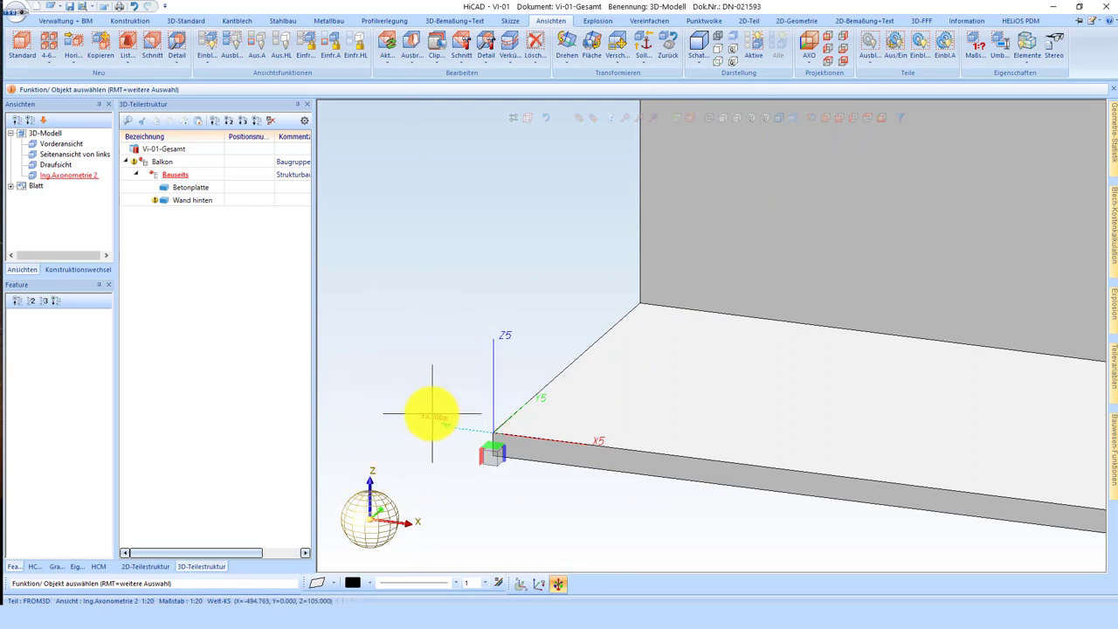
scroll(525, 421, "down", 1)
scroll(484, 424, "down", 1)
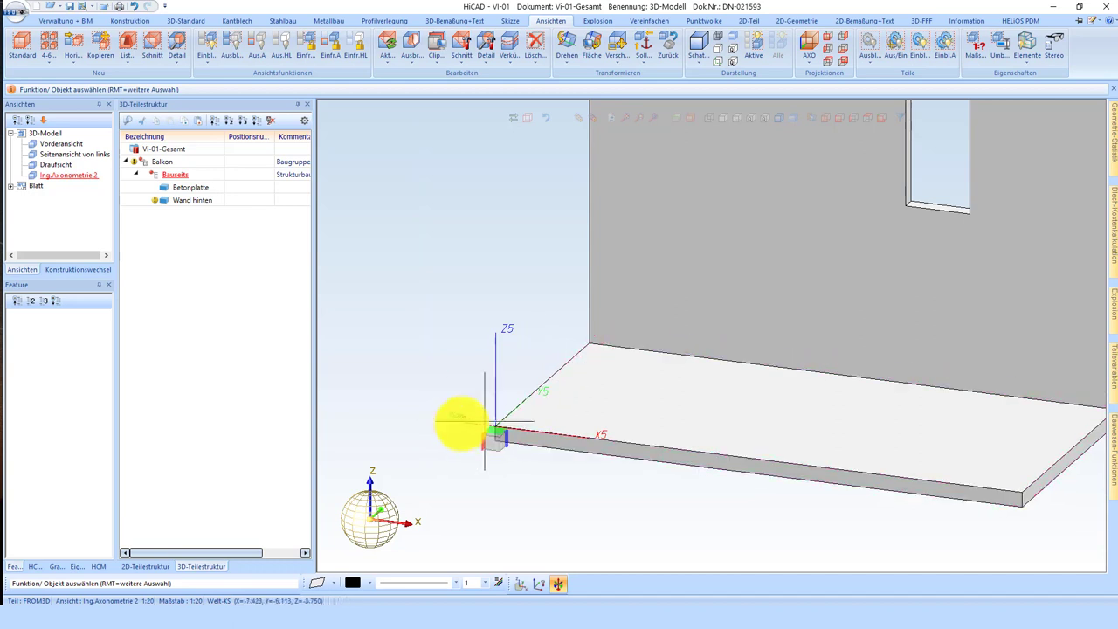
scroll(461, 426, "up", 1)
scroll(480, 423, "down", 1)
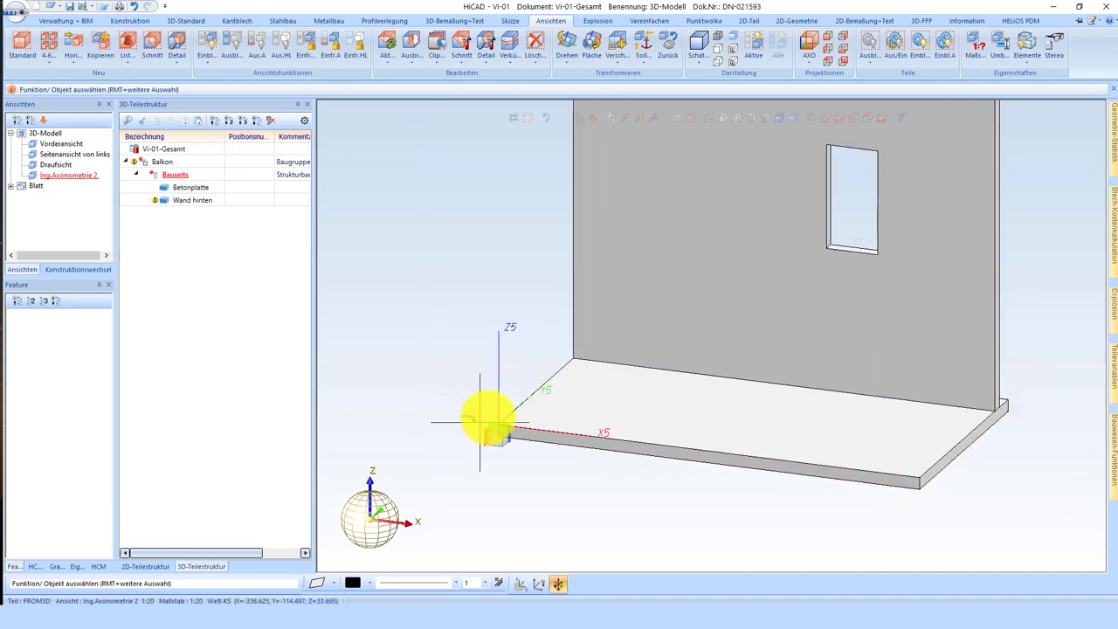
- Add Höhe level marks to the window opening: +3,000m at the sill and +5,200m at the top
left_click(451, 21)
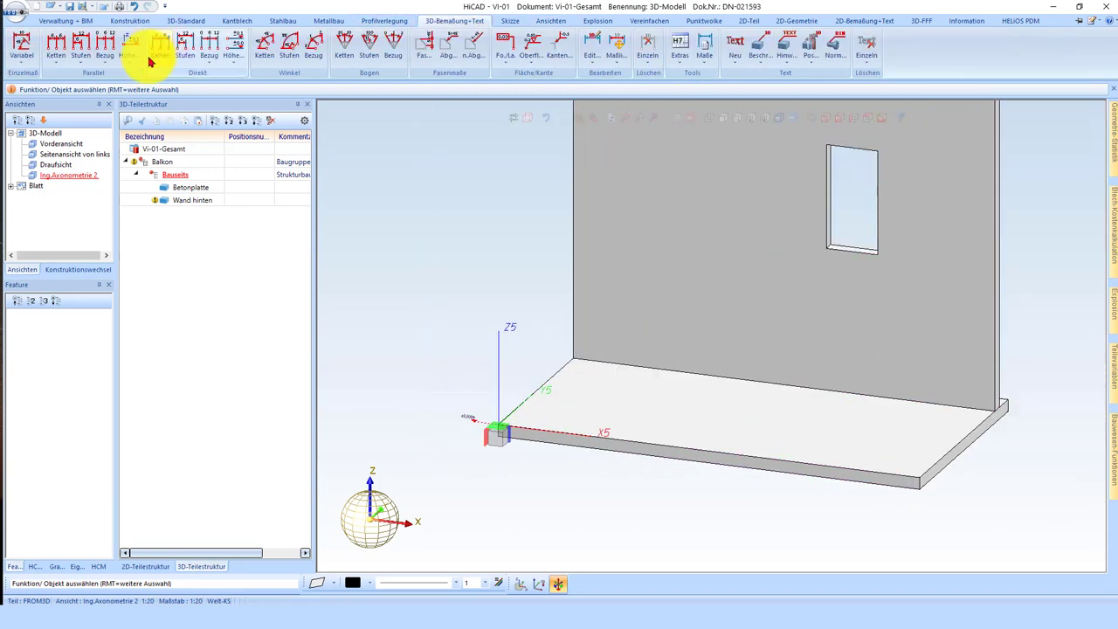
left_click(129, 44)
scroll(848, 245, "up", 2)
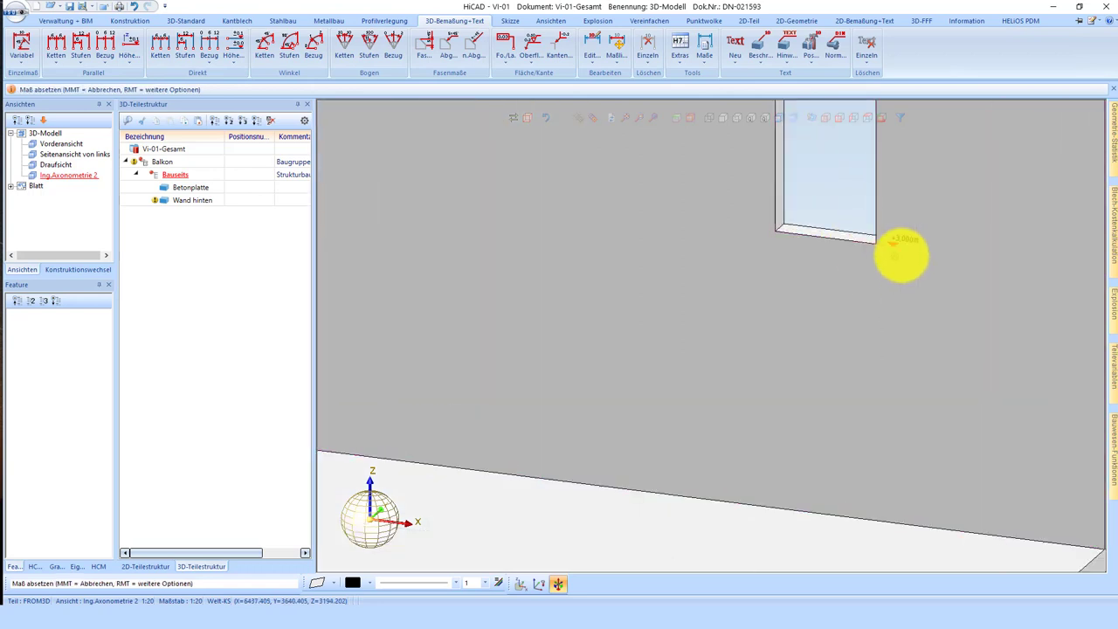
scroll(894, 232, "down", 1)
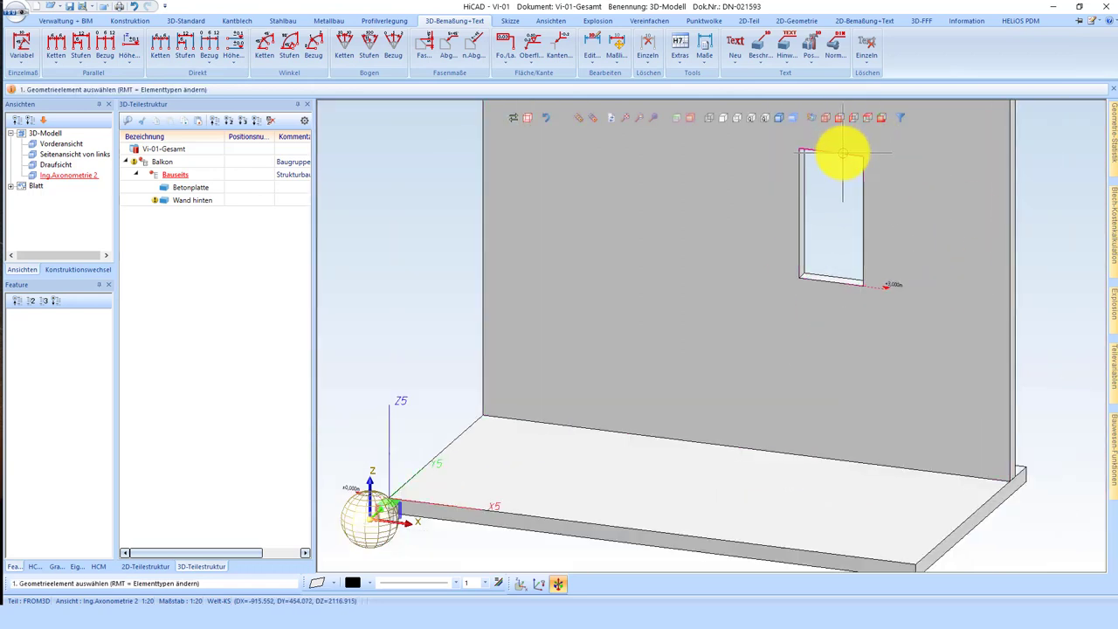
scroll(931, 350, "down", 2)
scroll(728, 332, "down", 1)
scroll(695, 192, "up", 2)
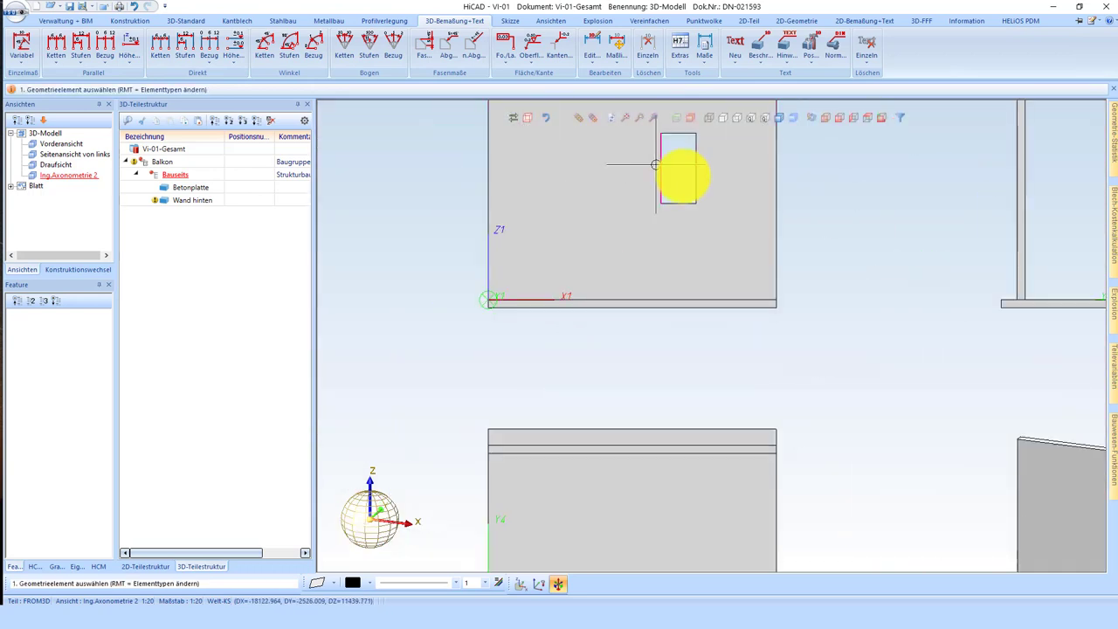
scroll(690, 237, "up", 2)
left_click(736, 229)
scroll(716, 223, "down", 1)
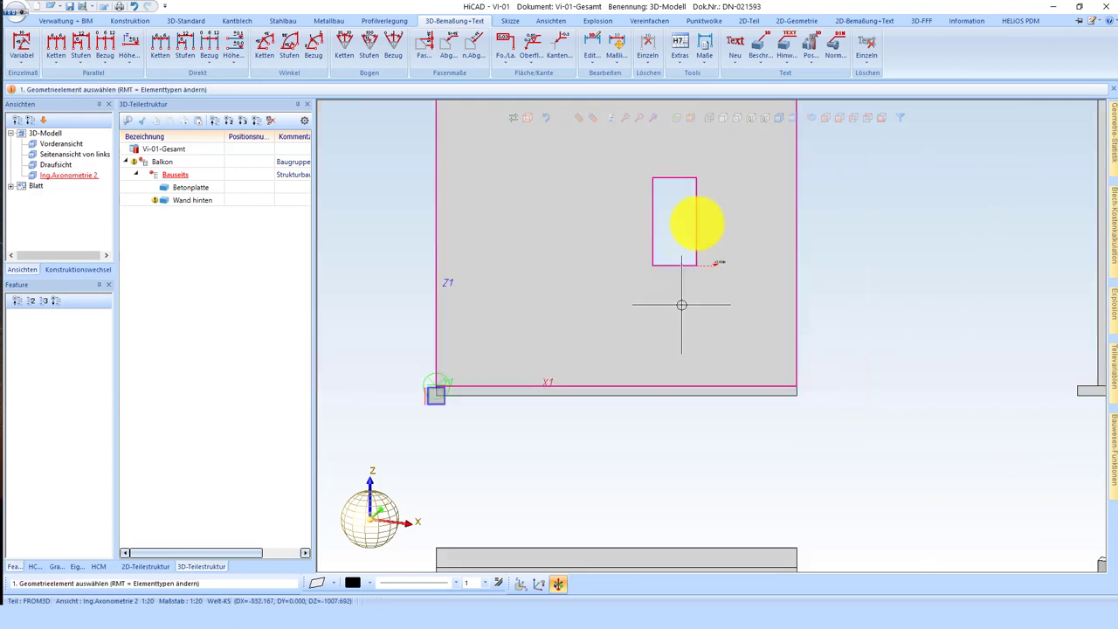
scroll(688, 184, "up", 1)
left_click(716, 179)
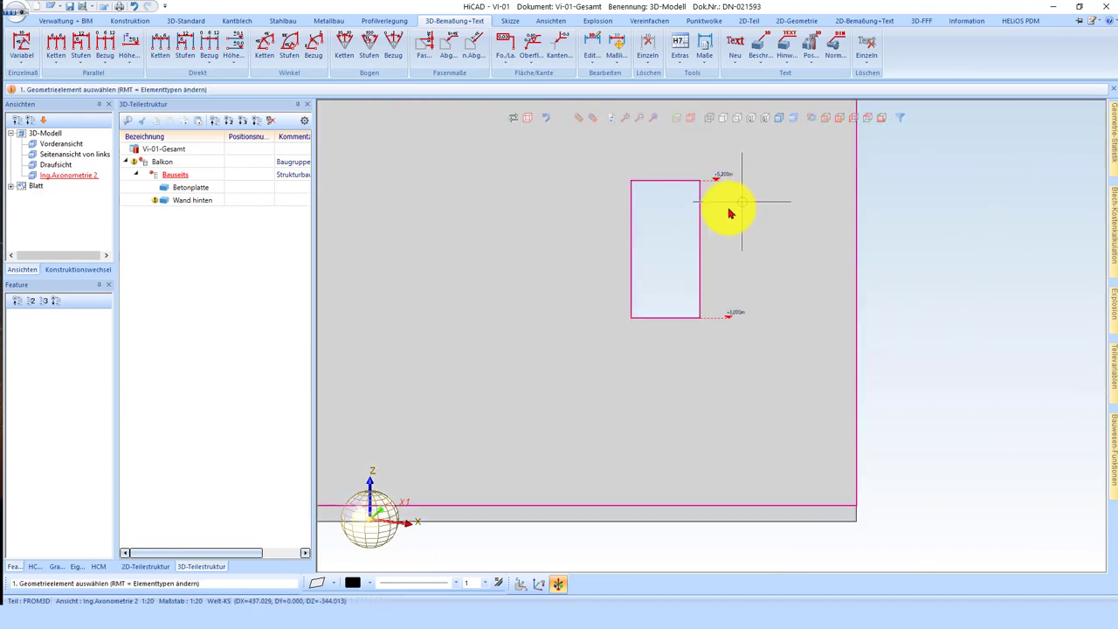
scroll(732, 212, "down", 2)
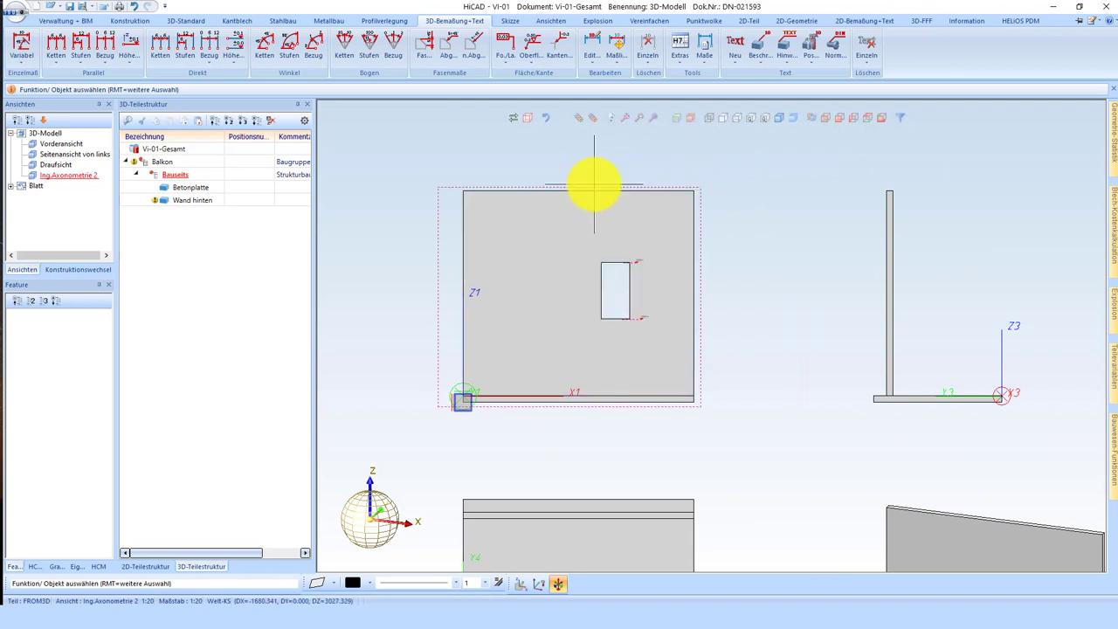
- Create section A-A with a vertical cut through the window and place it left of the front view
right_click(594, 184)
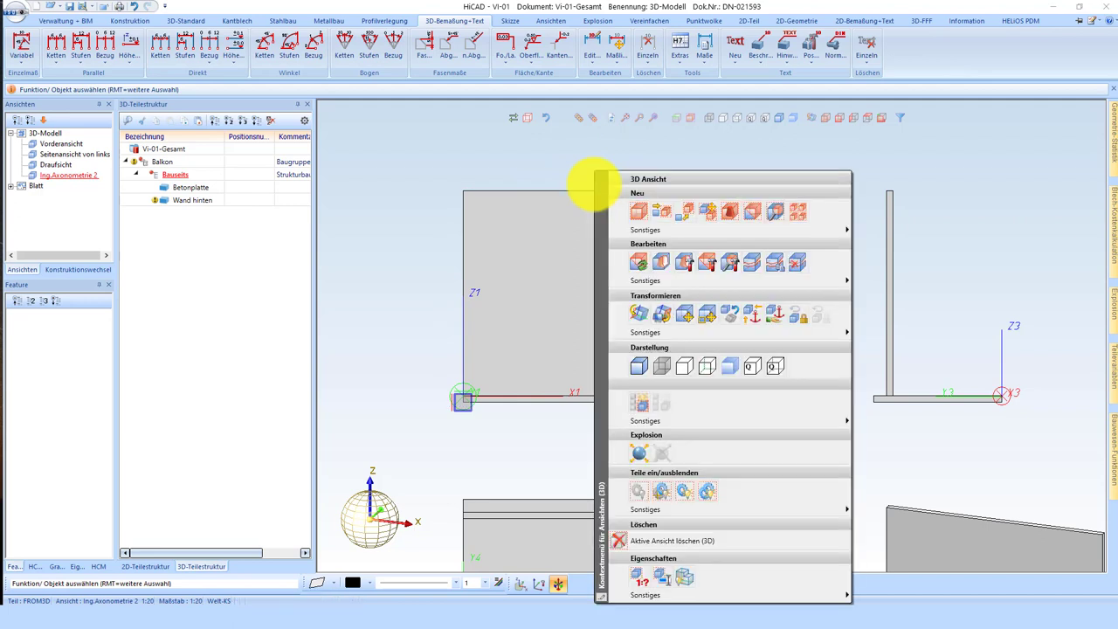
left_click(748, 218)
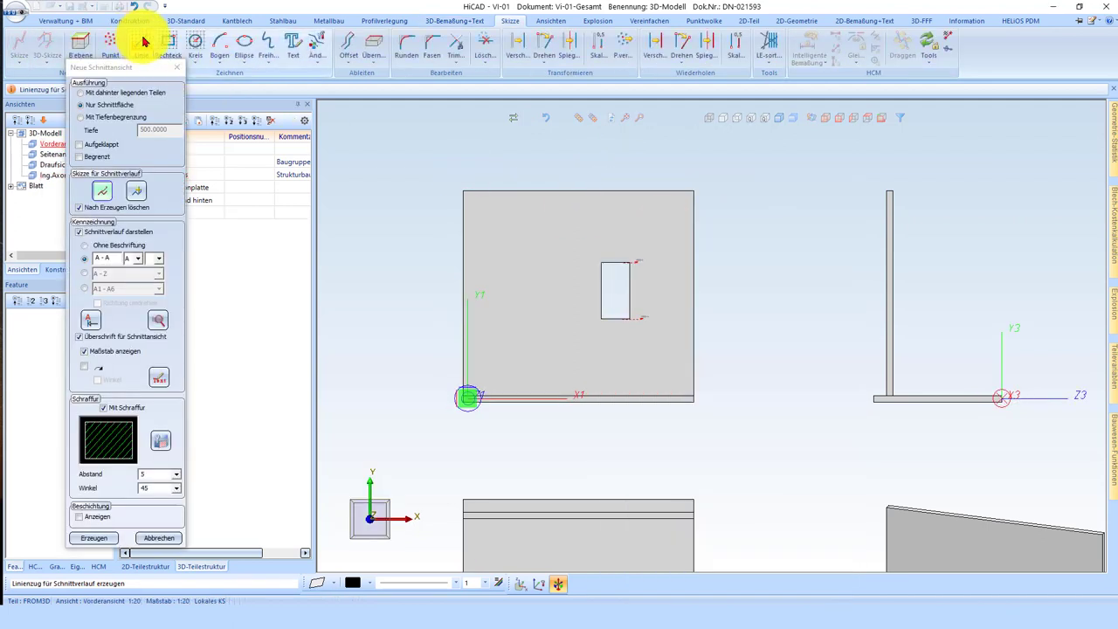
left_click(611, 178)
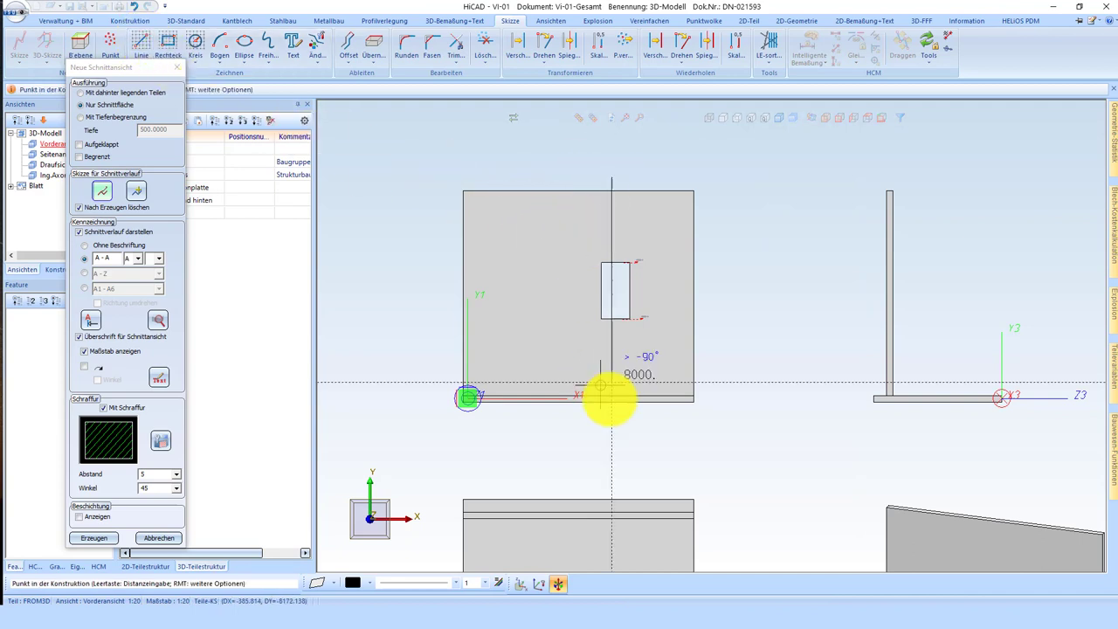
left_click(618, 432)
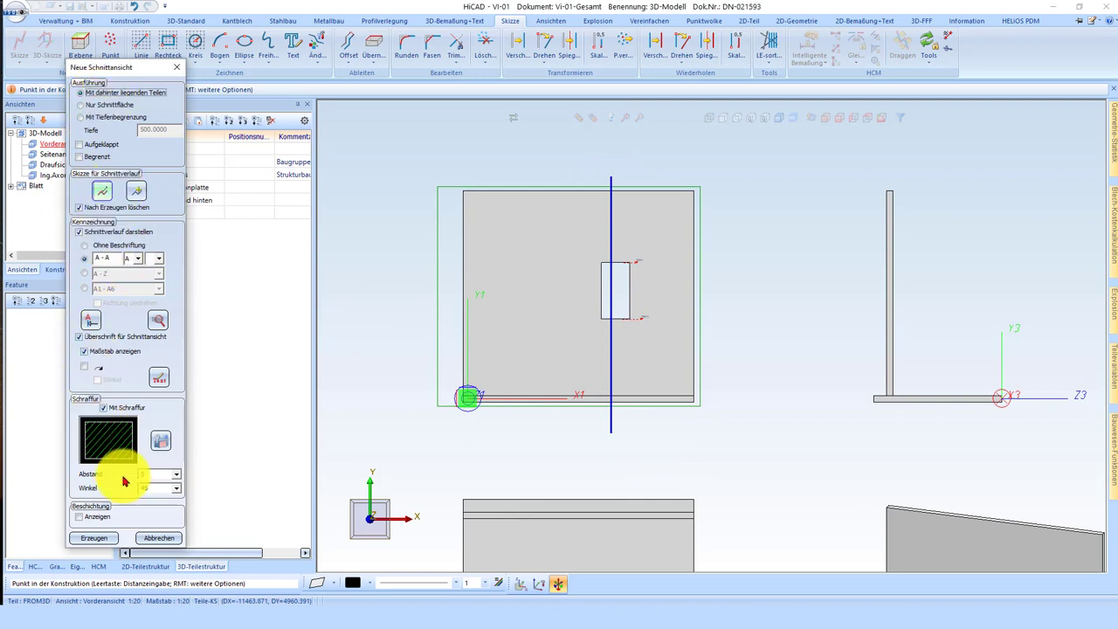
left_click(96, 538)
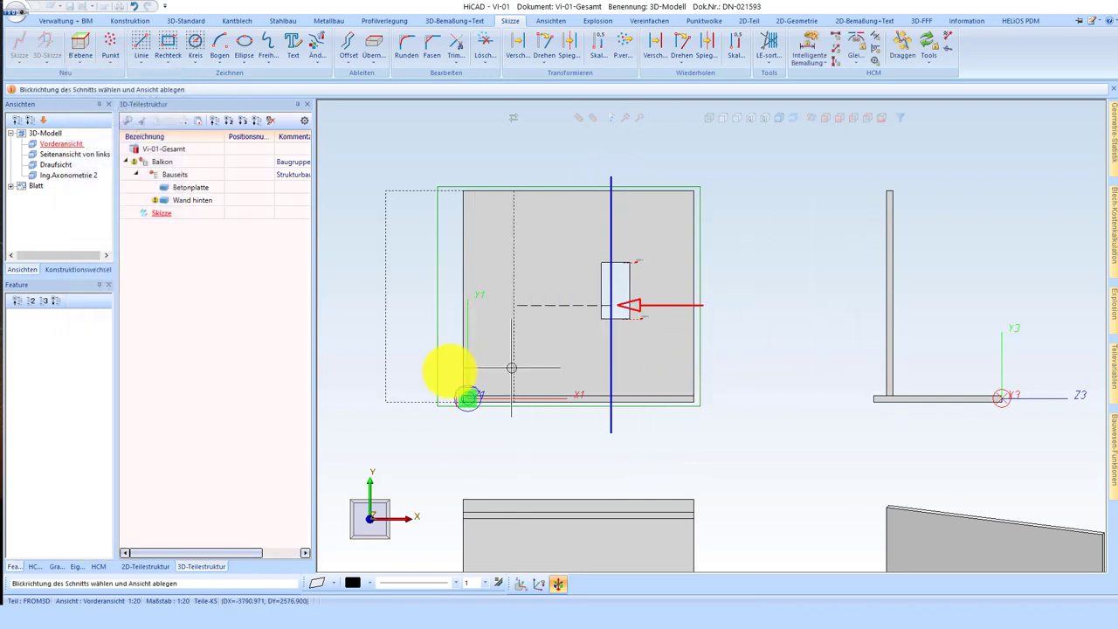
scroll(679, 341, "down", 1)
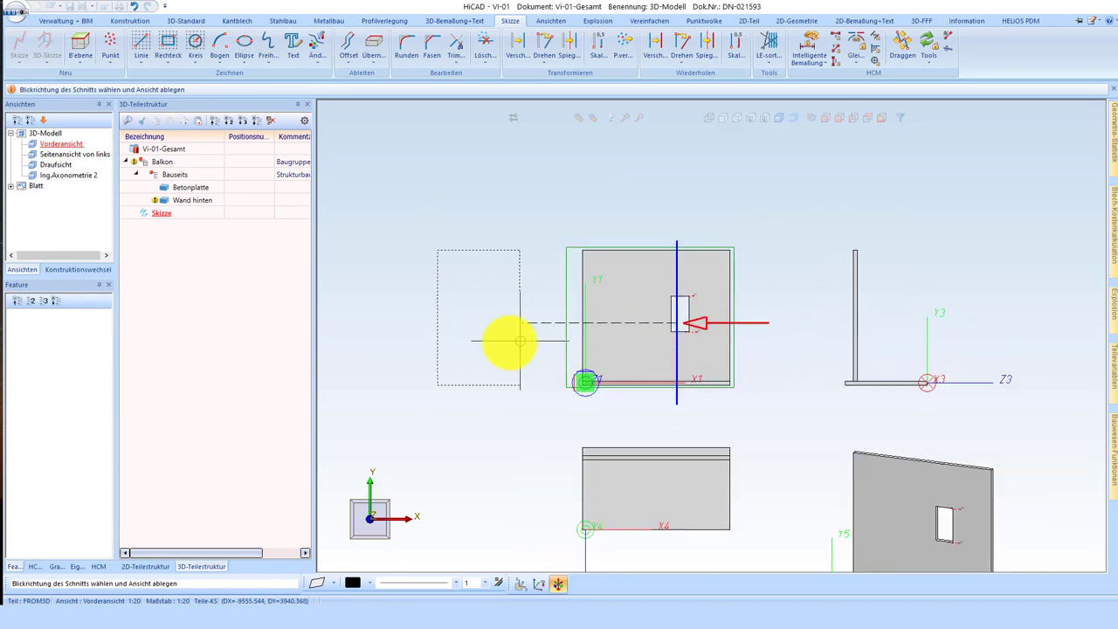
left_click(484, 352)
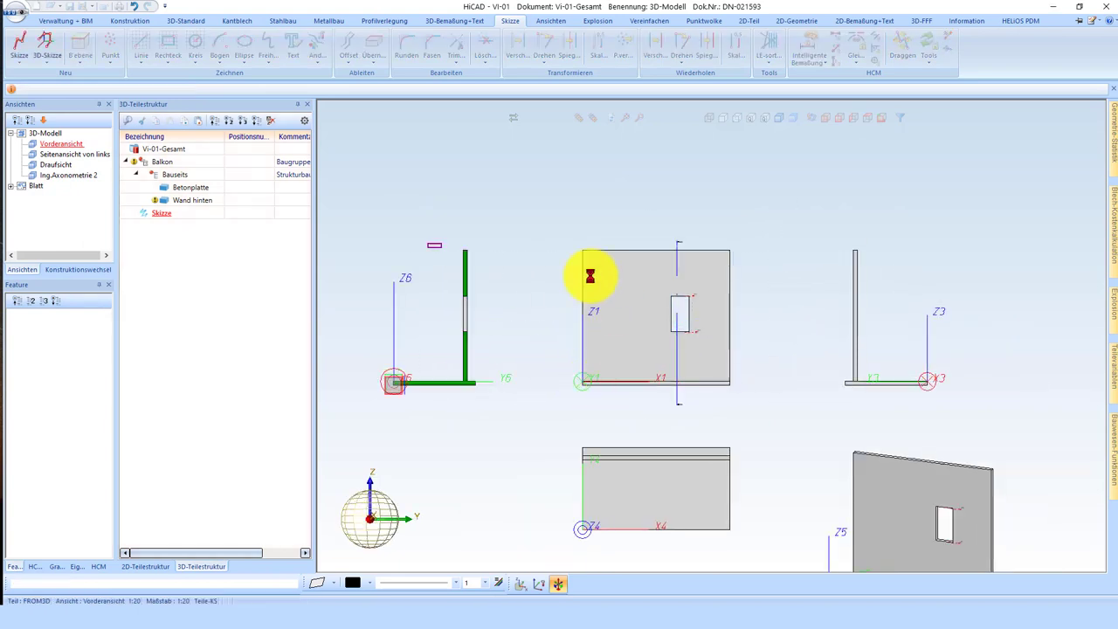
- Switch section A-A to Hidden-Line (3D) display and zoom to its wall–slab corner
scroll(418, 247, "up", 2)
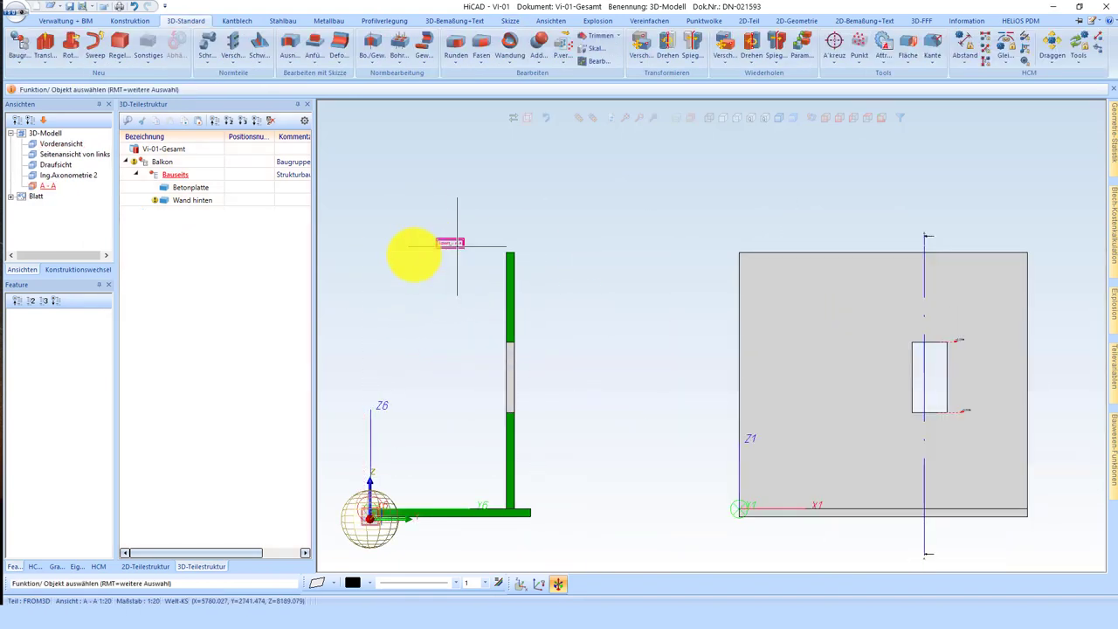
scroll(687, 262, "up", 2)
scroll(699, 262, "up", 4)
scroll(624, 312, "down", 2)
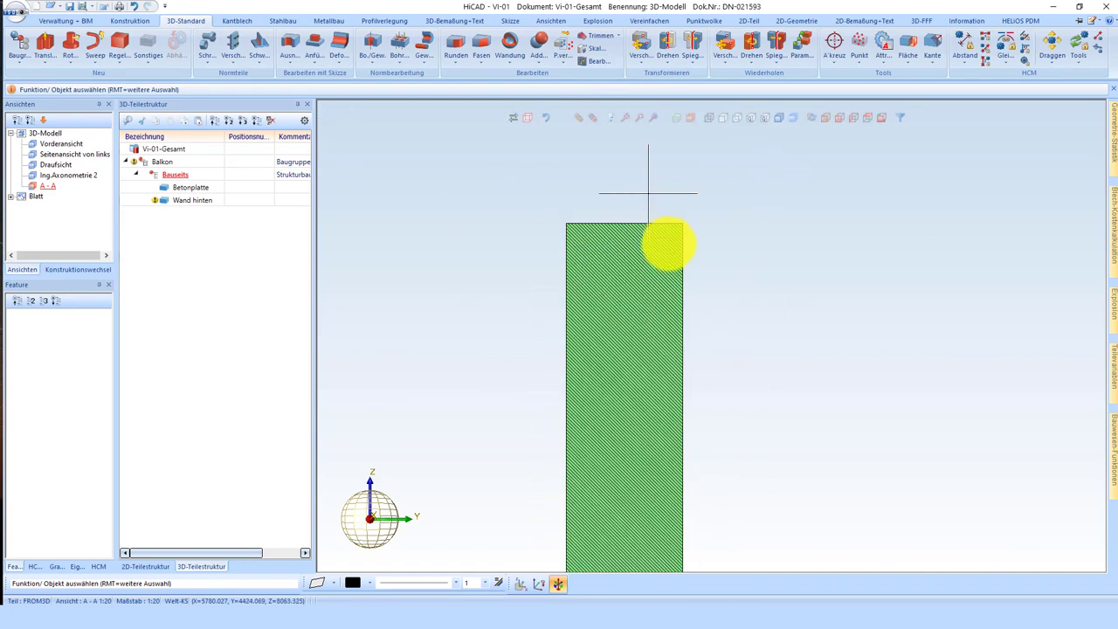
scroll(651, 192, "down", 2)
scroll(690, 174, "up", 1)
scroll(699, 236, "down", 2)
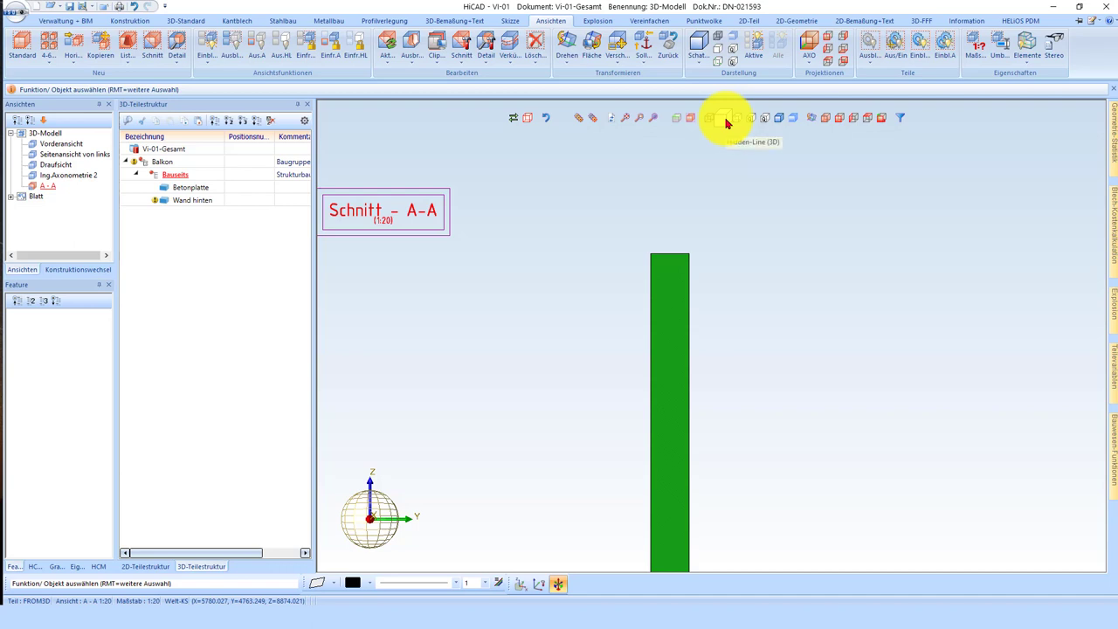
left_click(712, 119)
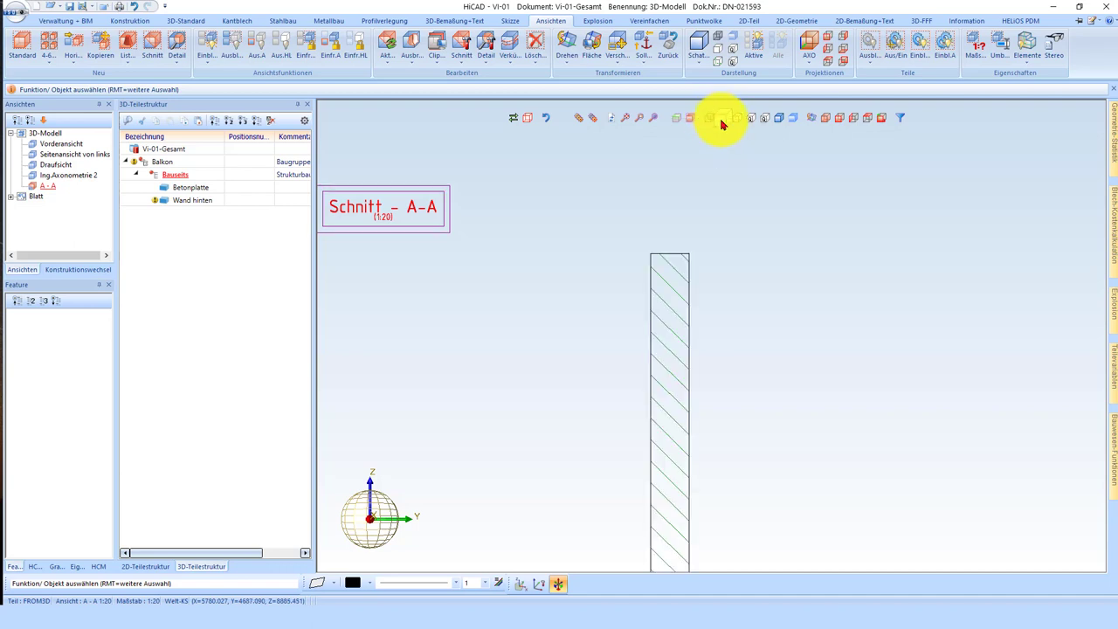
scroll(678, 245, "up", 2)
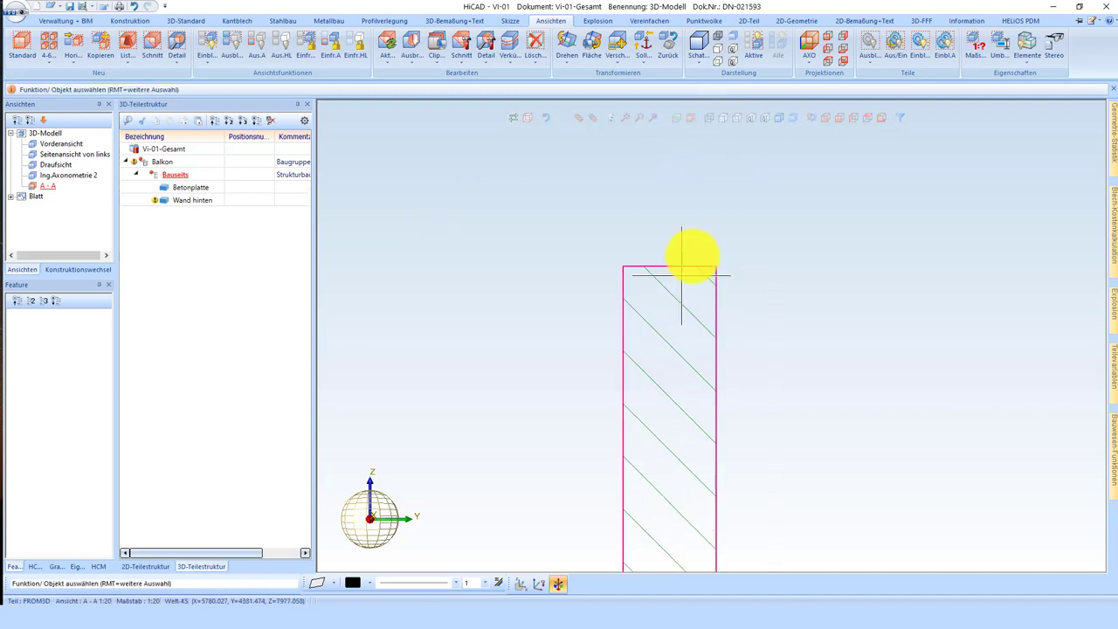
scroll(662, 240, "down", 2)
scroll(655, 237, "down", 1)
scroll(661, 512, "up", 2)
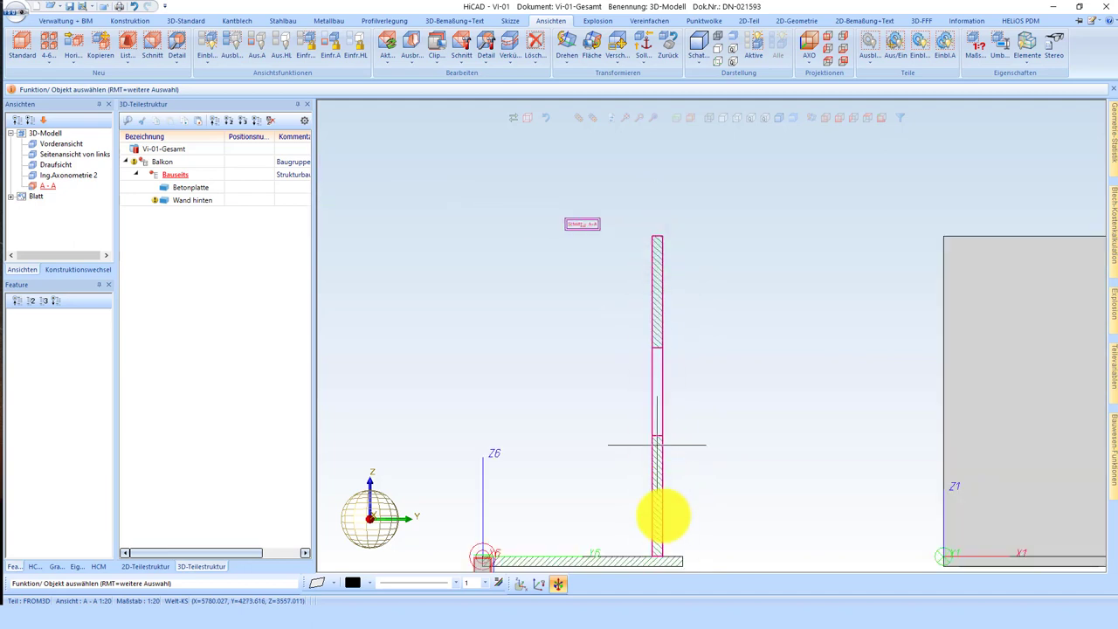
scroll(690, 437, "up", 2)
scroll(703, 428, "down", 2)
scroll(711, 458, "up", 2)
scroll(682, 484, "down", 1)
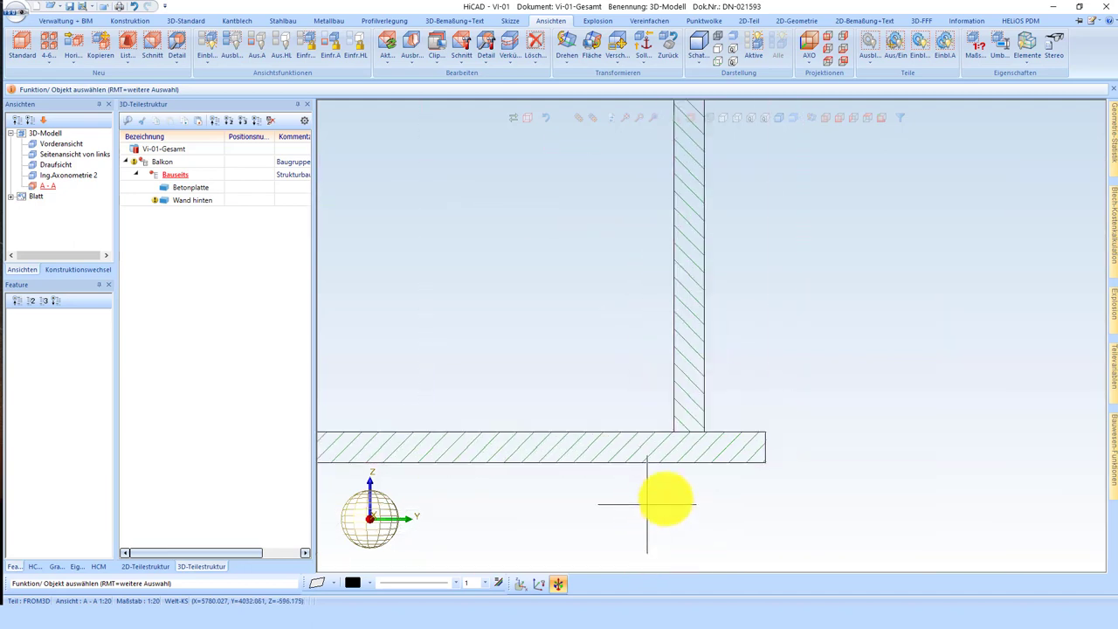
scroll(717, 463, "down", 1)
scroll(742, 437, "up", 2)
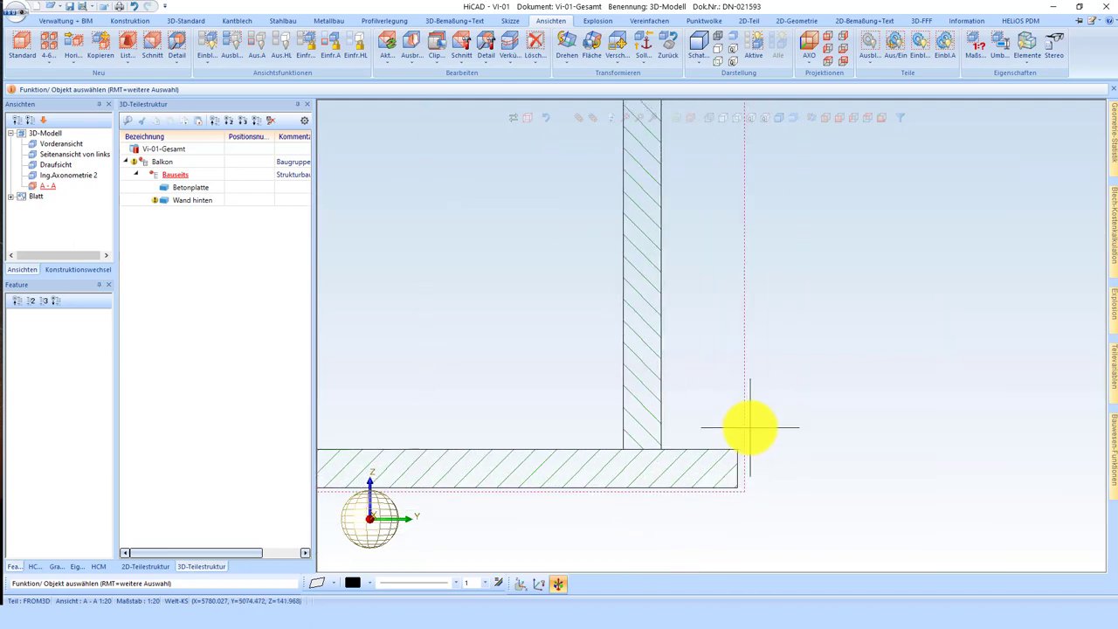
- Assign Beton bewehrt from Werkstoffe Bauwesen to both Betonplatte and Wand hinten
left_click(198, 190)
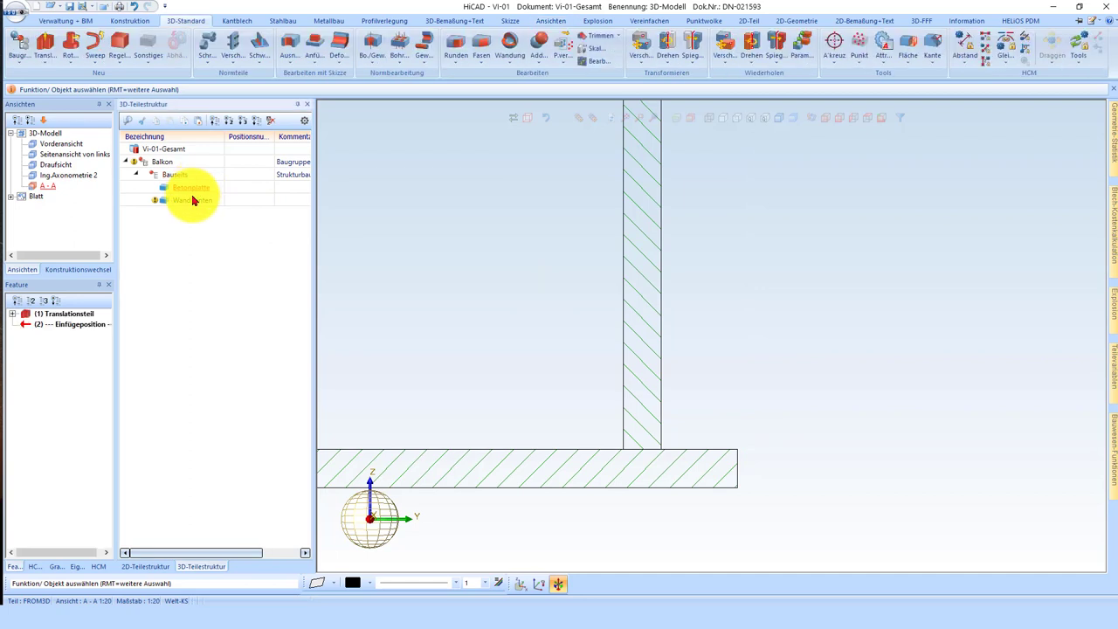
left_click(624, 389)
left_click(599, 459)
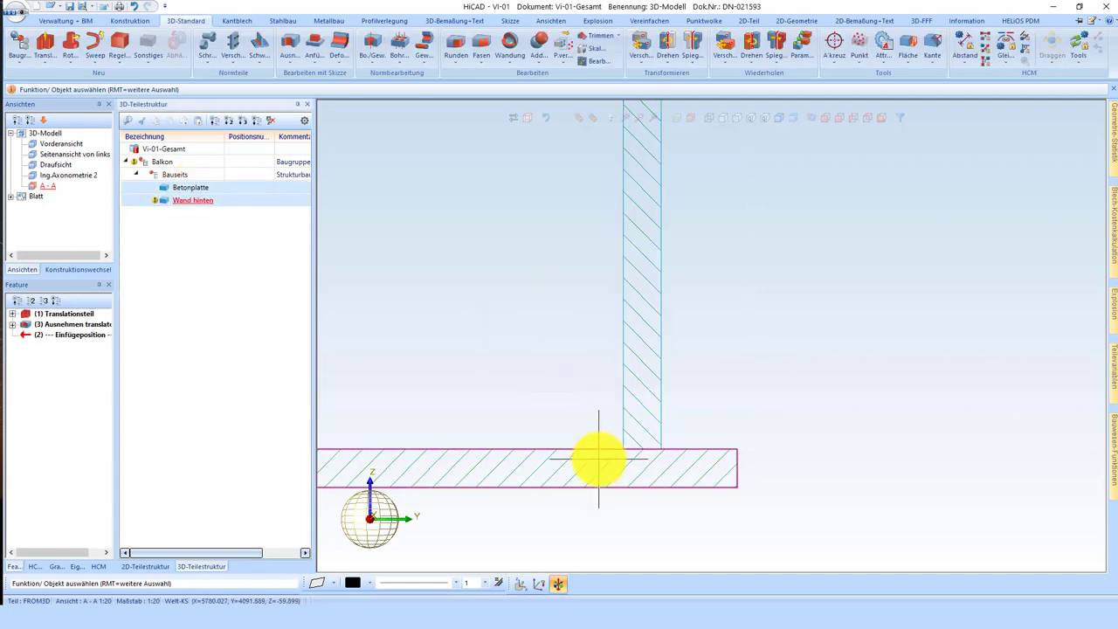
right_click(599, 458)
mouse_move(656, 595)
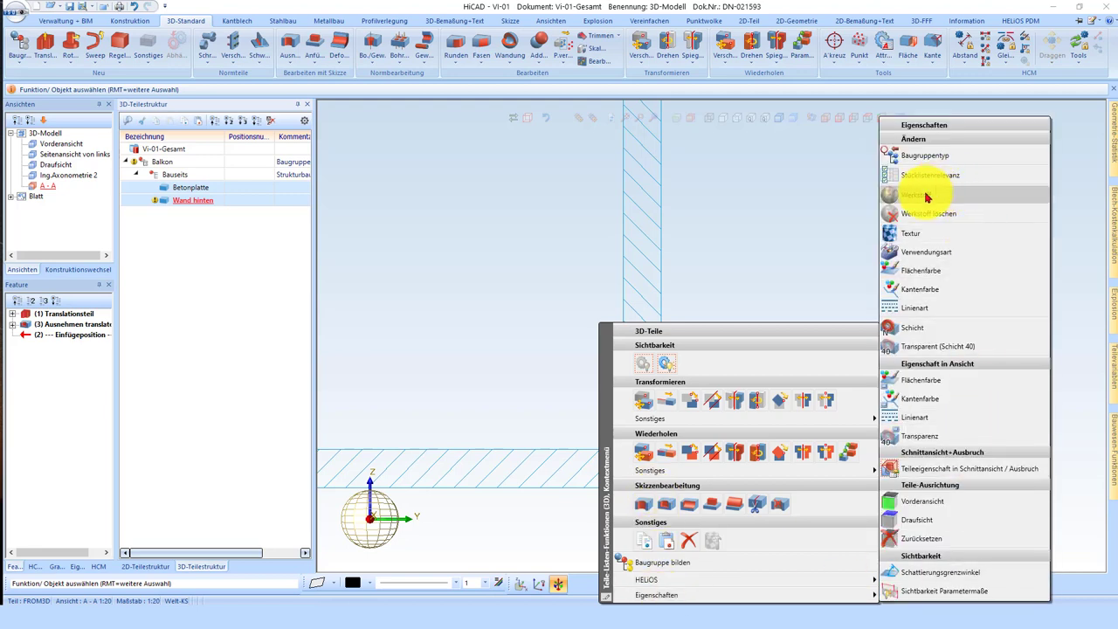
left_click(928, 197)
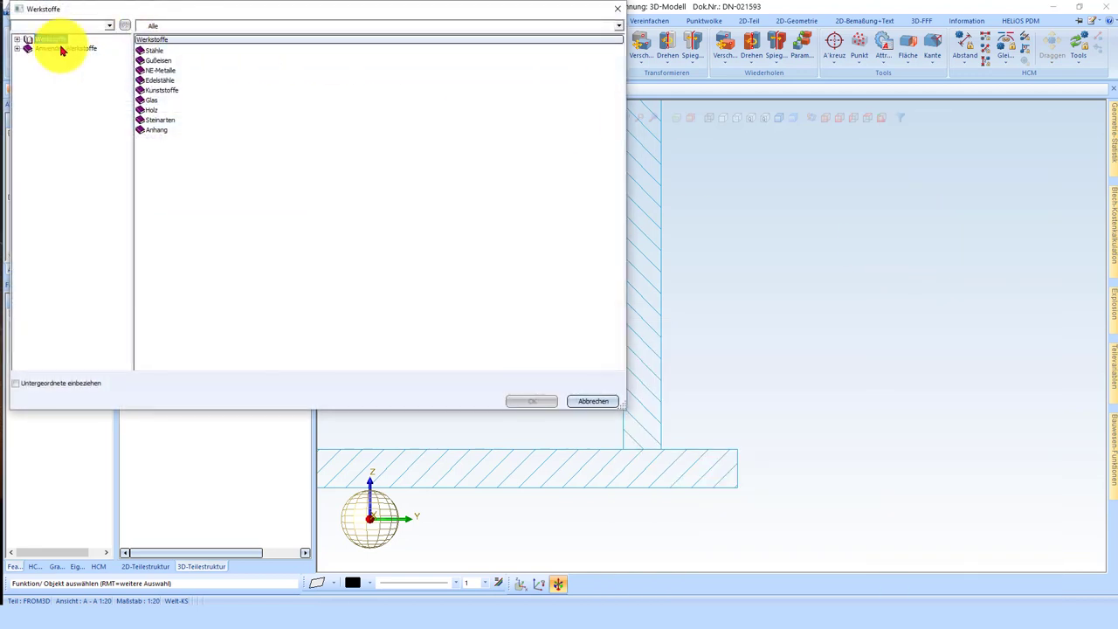
left_click(61, 49)
left_click(61, 58)
left_click(74, 67)
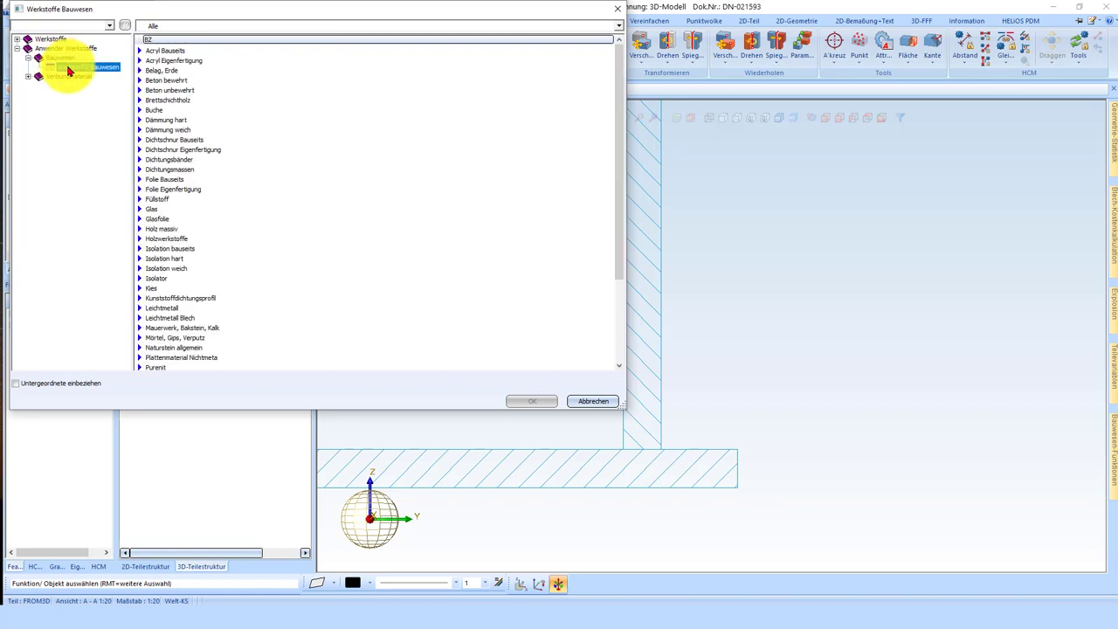
left_click(159, 82)
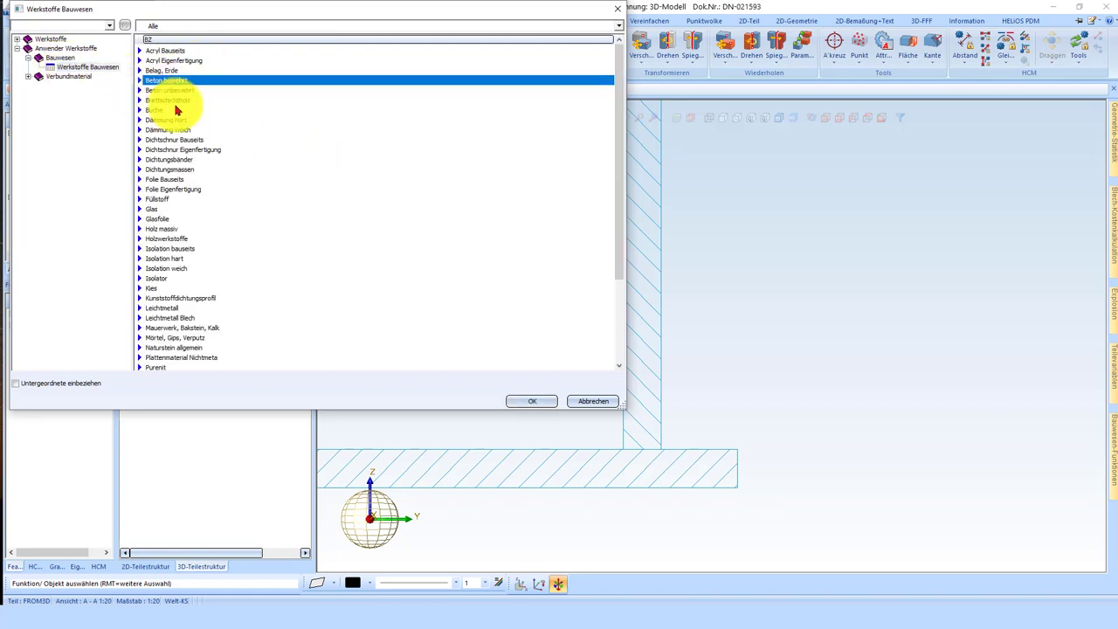
left_click(535, 403)
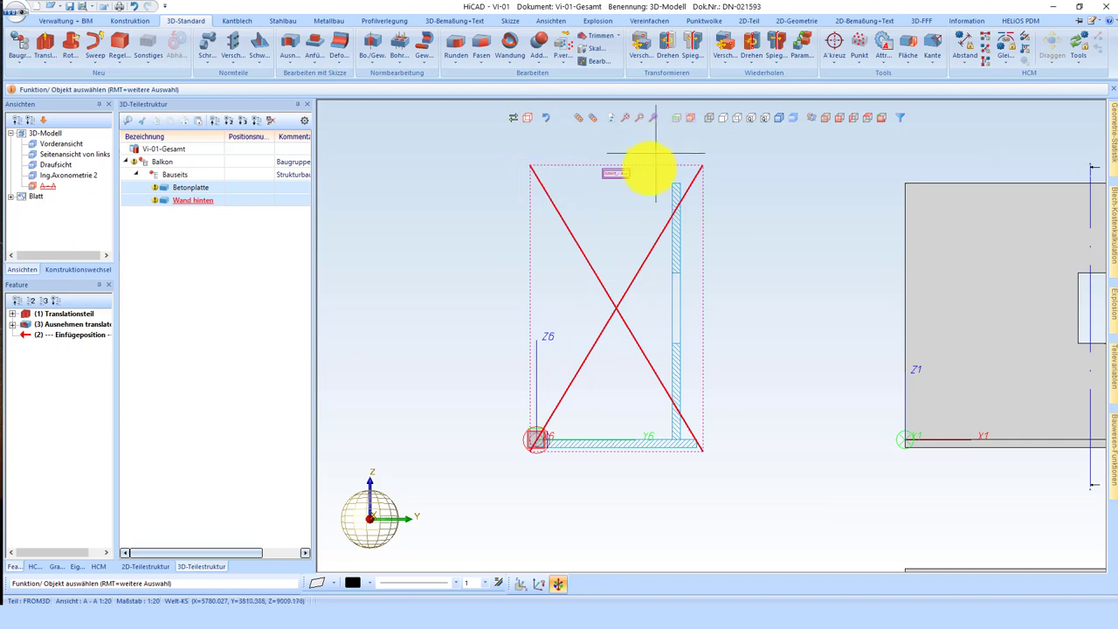
- Update the section views via 'Schnittansichten aktualisieren' and zoom to check A-A's concrete hatching
right_click(650, 165)
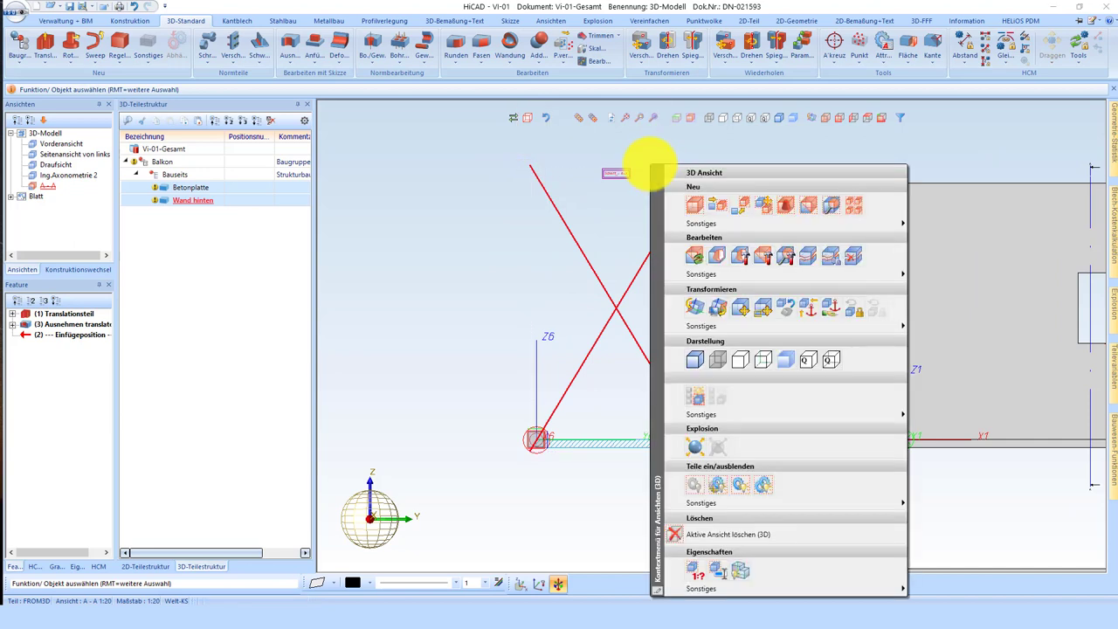
left_click(694, 260)
scroll(690, 190, "up", 3)
scroll(699, 171, "up", 2)
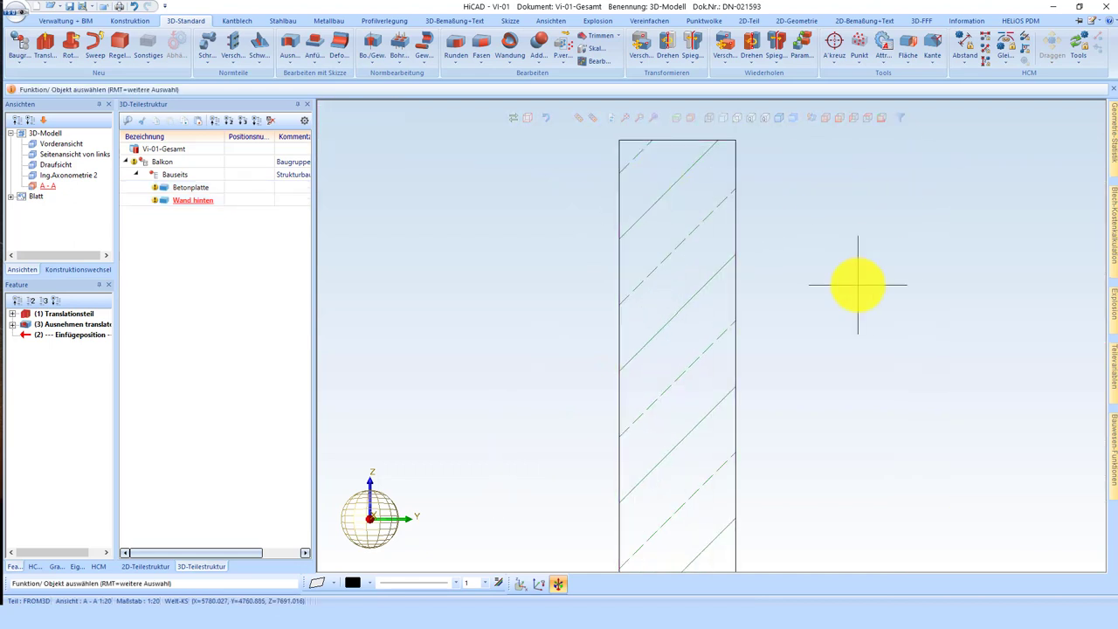
scroll(687, 225, "down", 1)
scroll(669, 274, "down", 2)
scroll(681, 180, "down", 3)
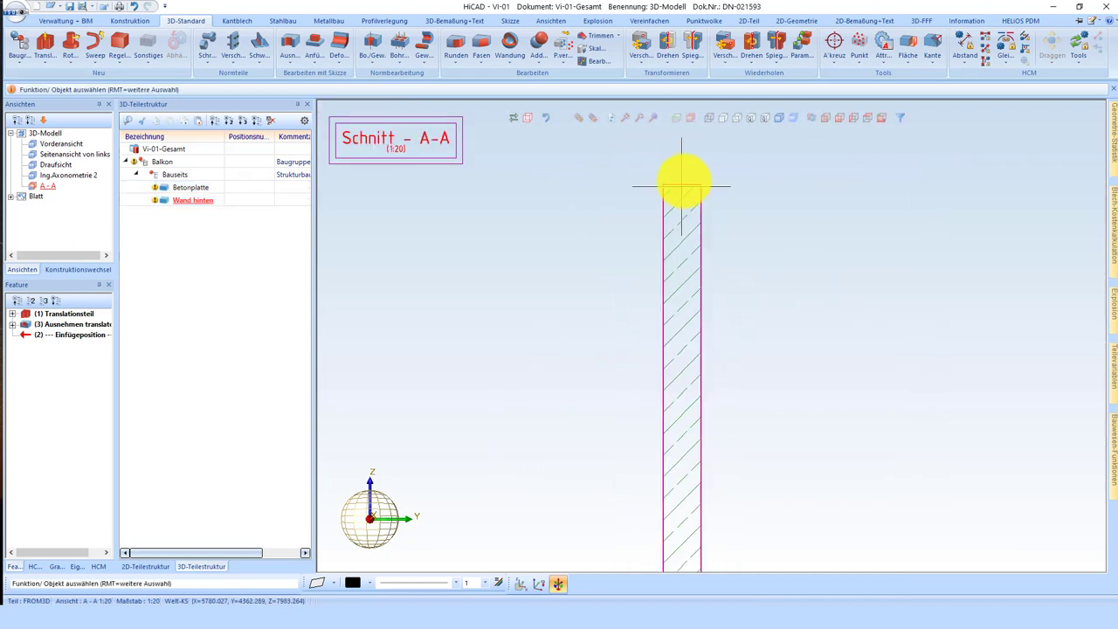
scroll(698, 174, "down", 1)
scroll(699, 174, "down", 1)
scroll(724, 305, "up", 1)
scroll(739, 379, "up", 2)
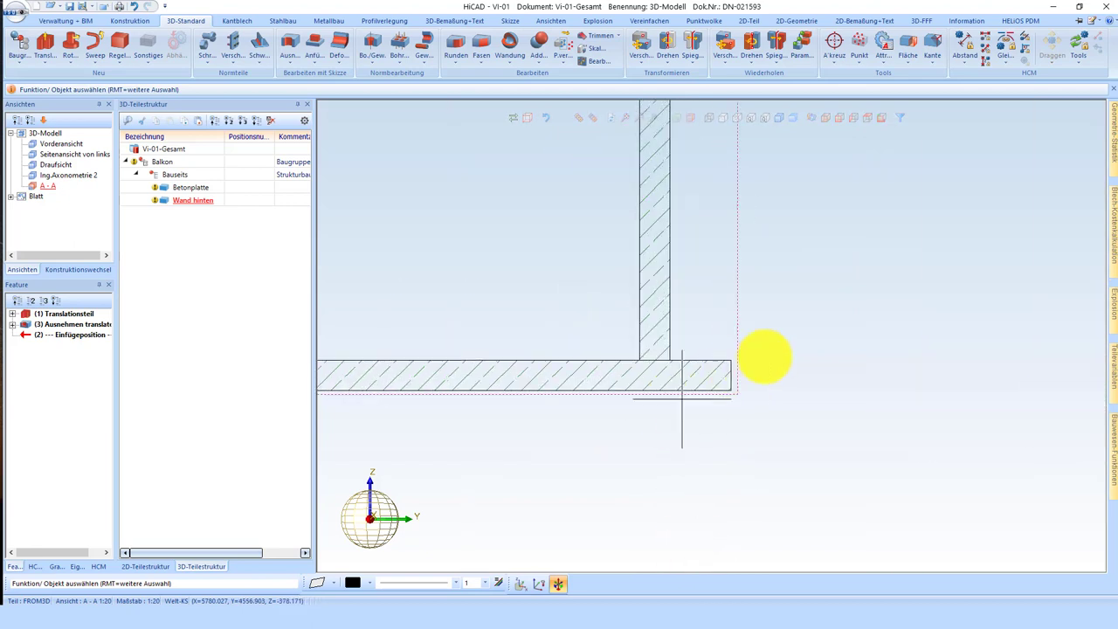
scroll(763, 358, "up", 2)
scroll(629, 444, "down", 2)
scroll(690, 393, "down", 2)
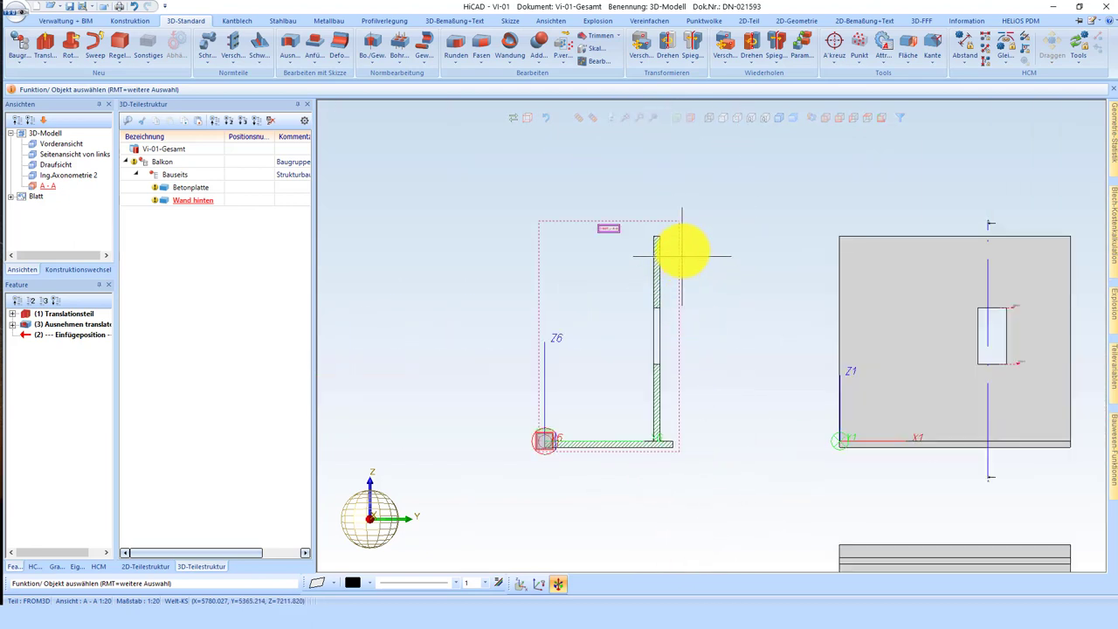
- Set hatching Maßstabsabhängigkeit to 'maßstabsunabhängig darstellen' and zoom to inspect the redrawn section hatching
left_click(129, 20)
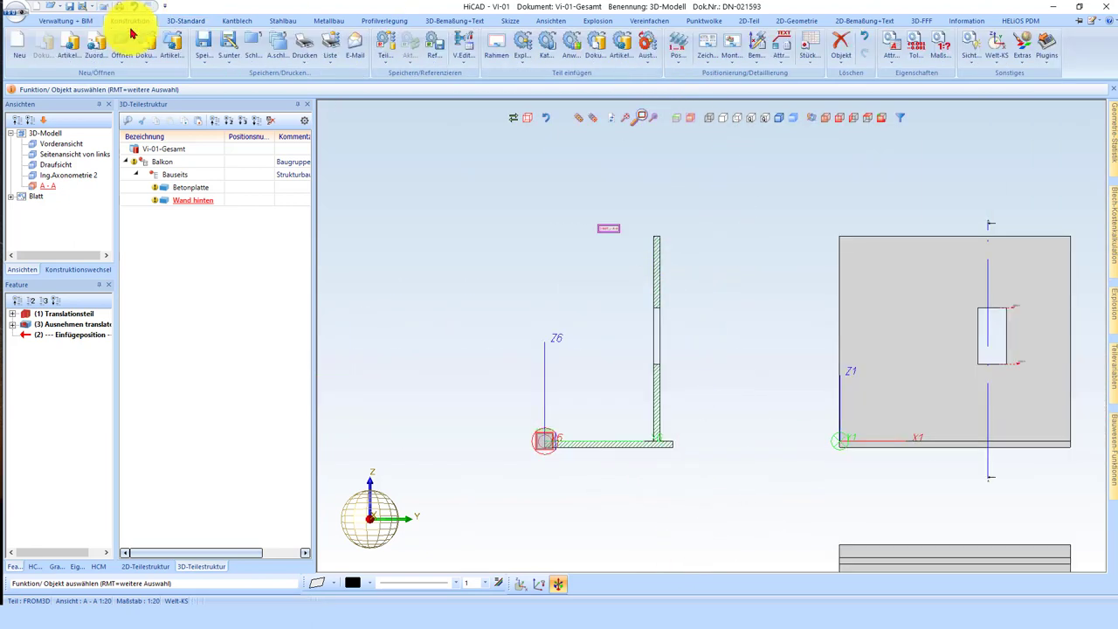
left_click(893, 57)
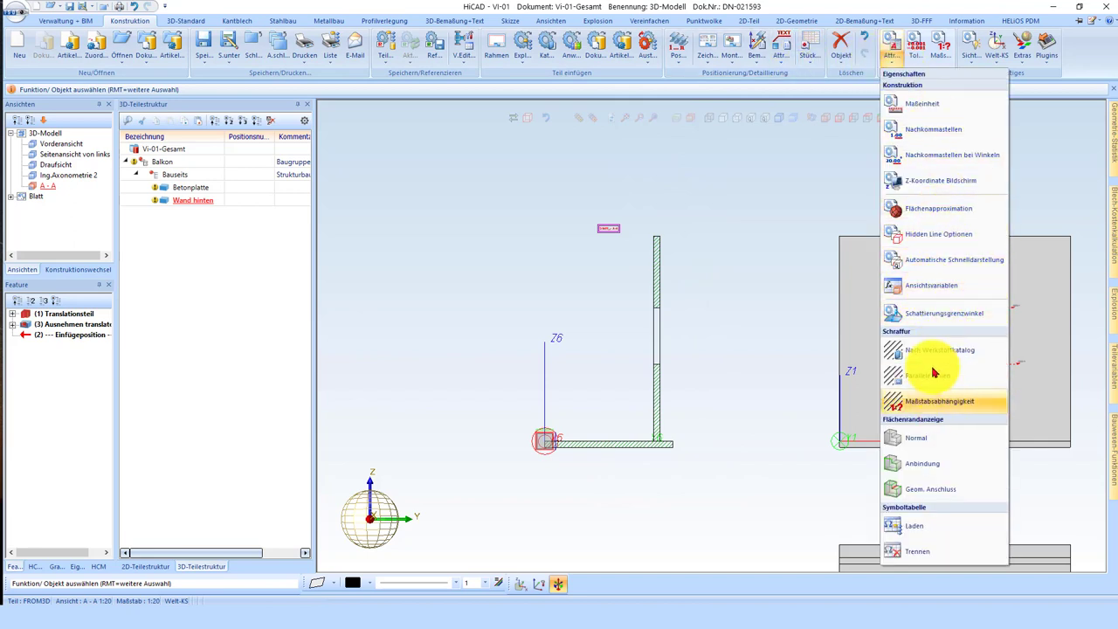
left_click(934, 401)
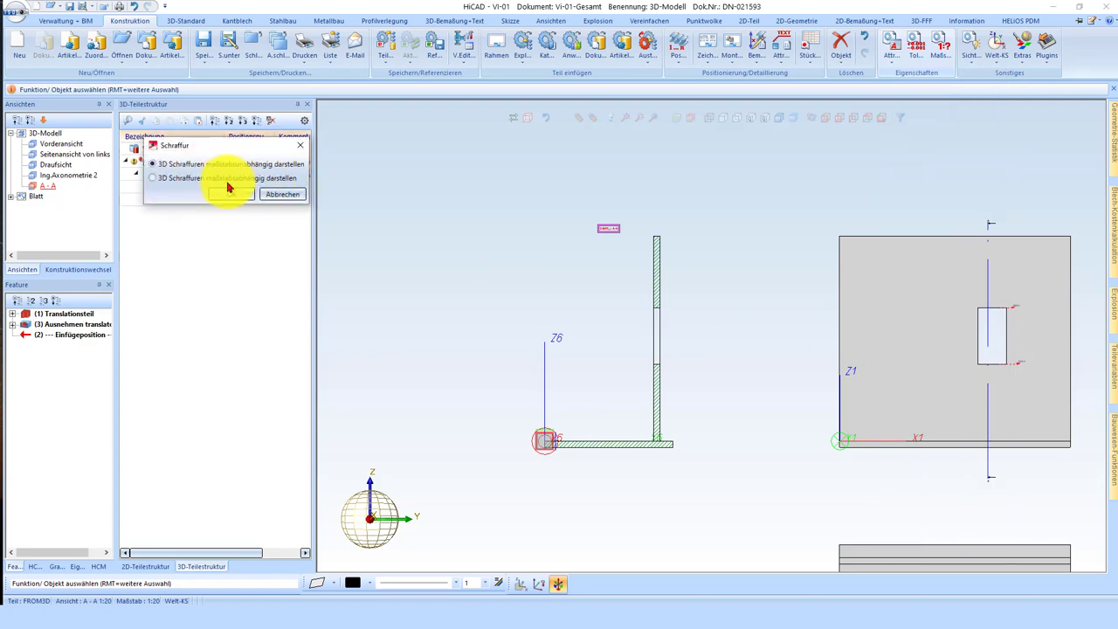
left_click(225, 195)
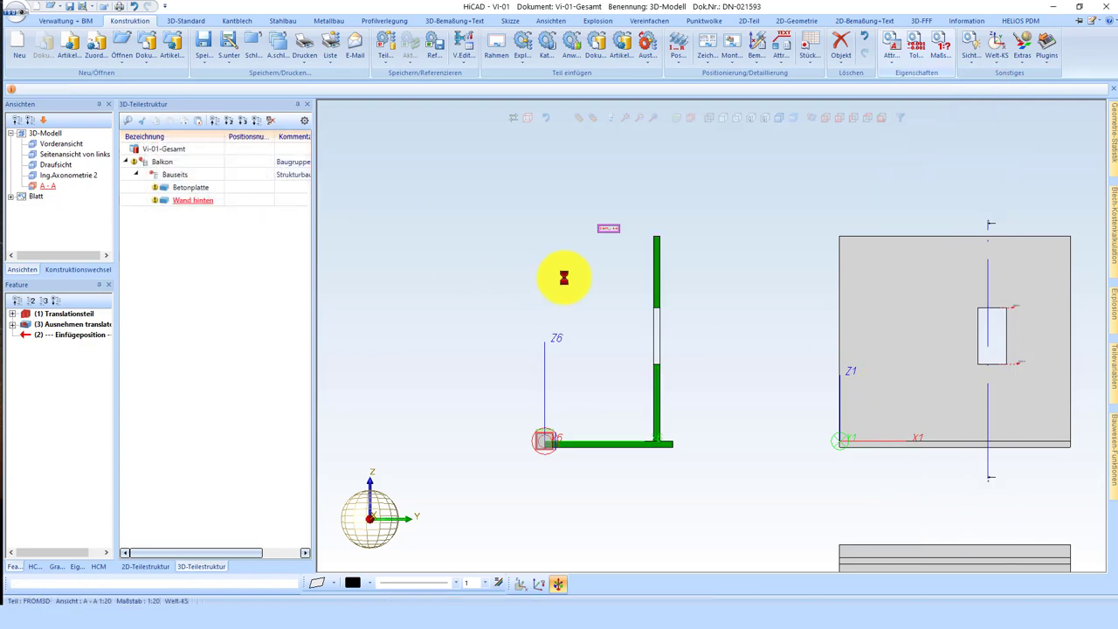
scroll(661, 237, "up", 2)
scroll(661, 210, "up", 2)
scroll(671, 164, "up", 2)
scroll(662, 262, "up", 2)
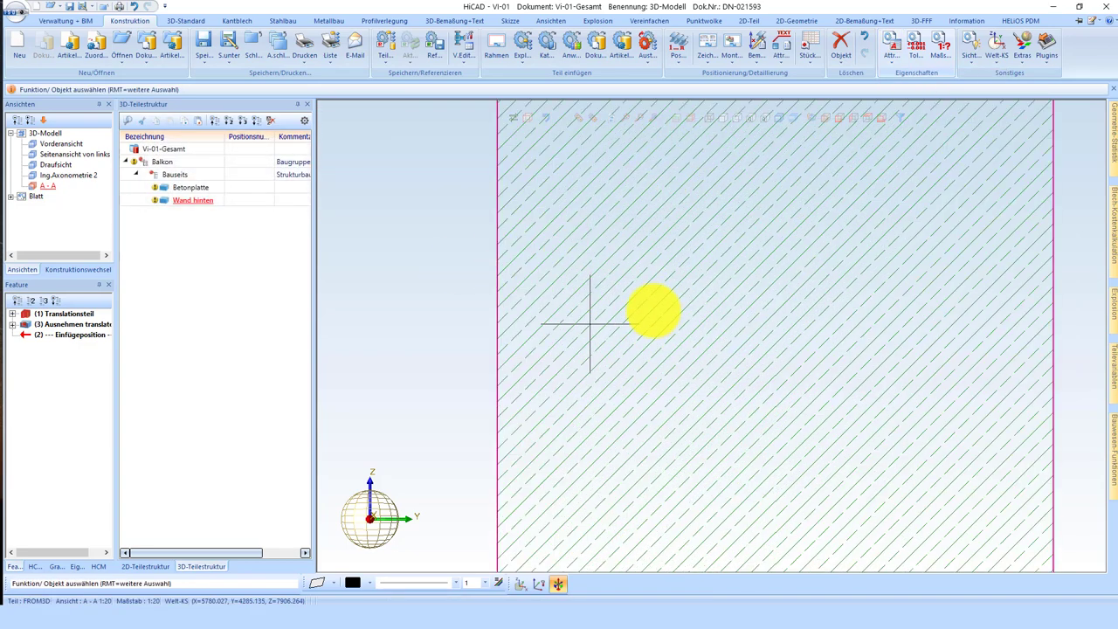
scroll(614, 200, "down", 3)
scroll(628, 188, "down", 5)
scroll(748, 250, "down", 1)
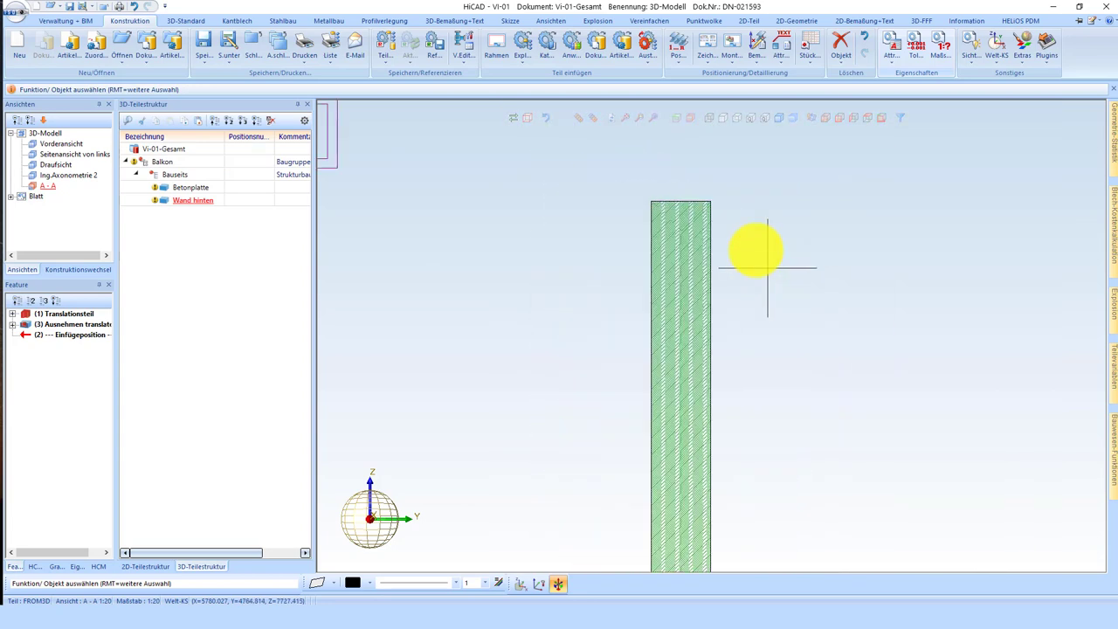
scroll(666, 181, "down", 3)
scroll(682, 175, "down", 1)
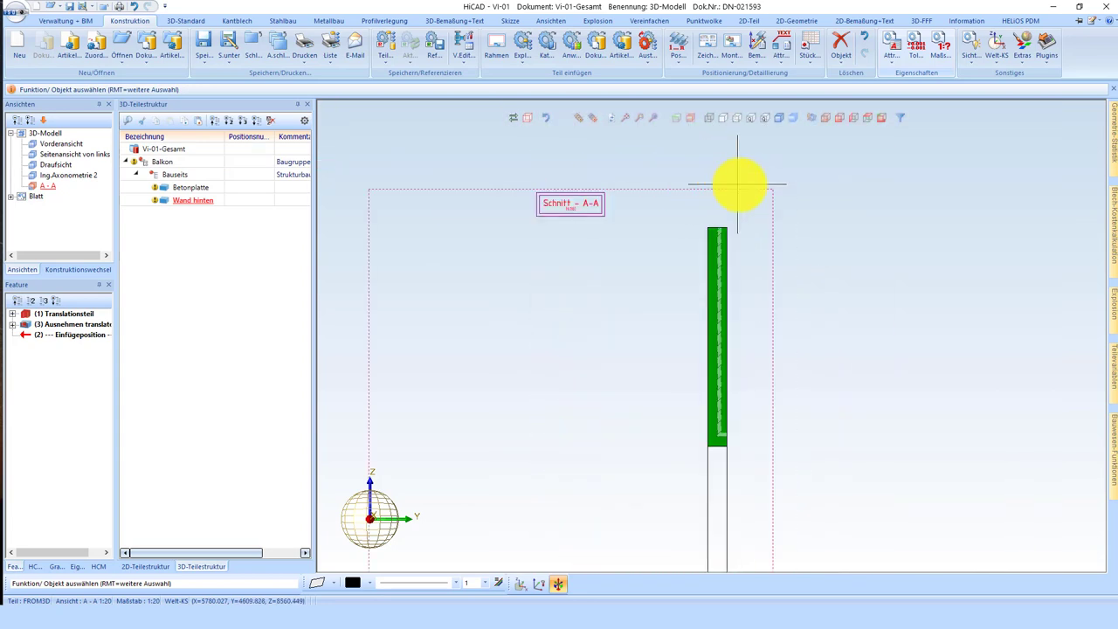
scroll(695, 184, "down", 2)
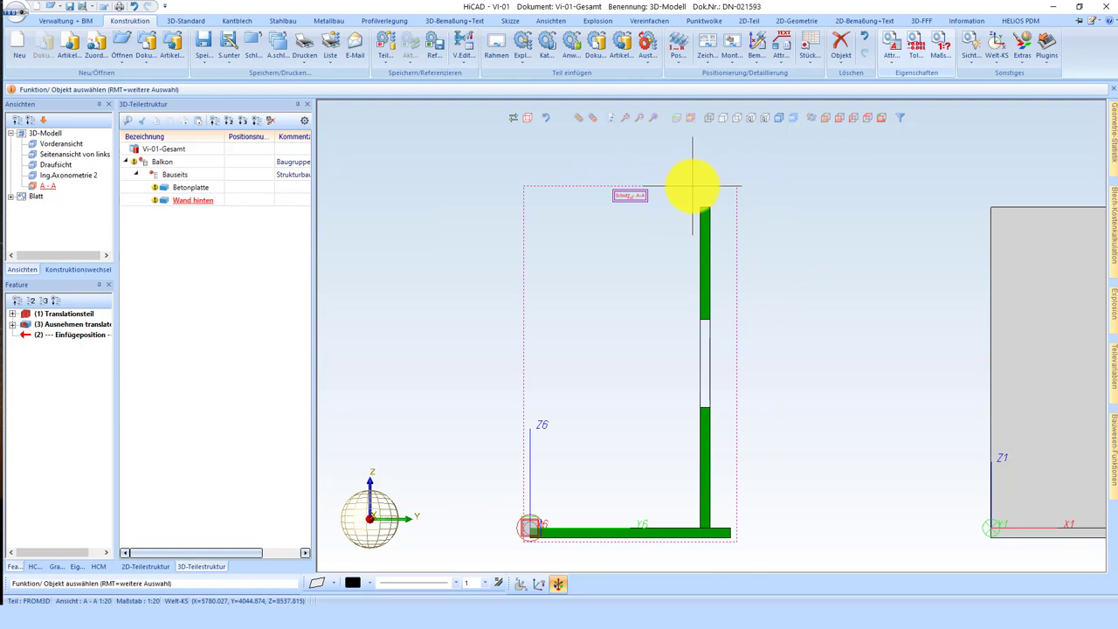
scroll(725, 542, "up", 2)
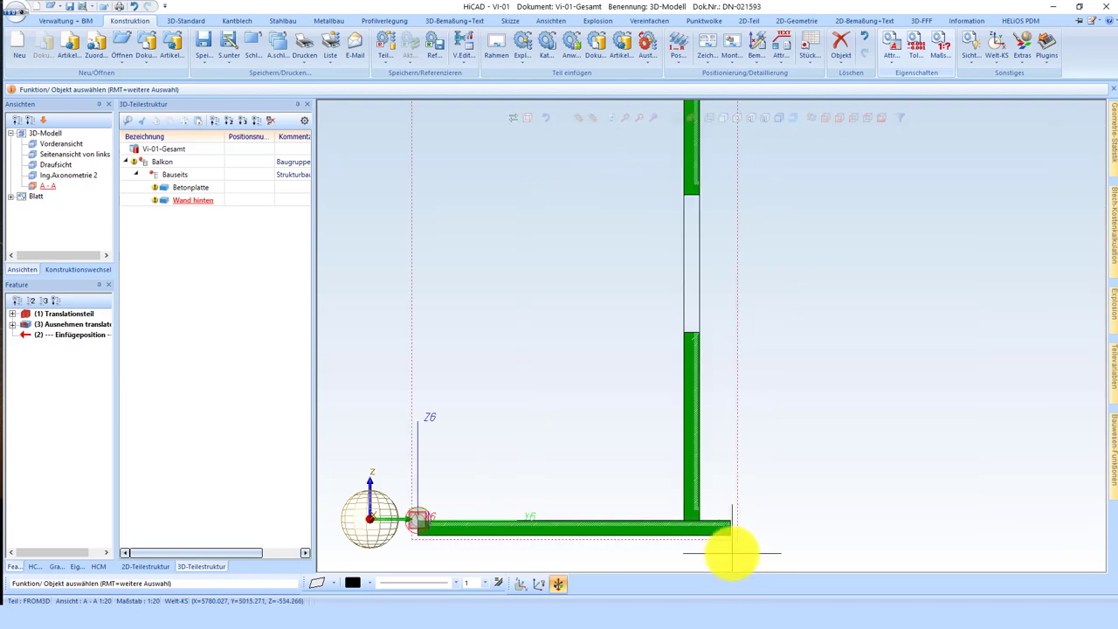
scroll(541, 315, "down", 2)
scroll(599, 295, "down", 2)
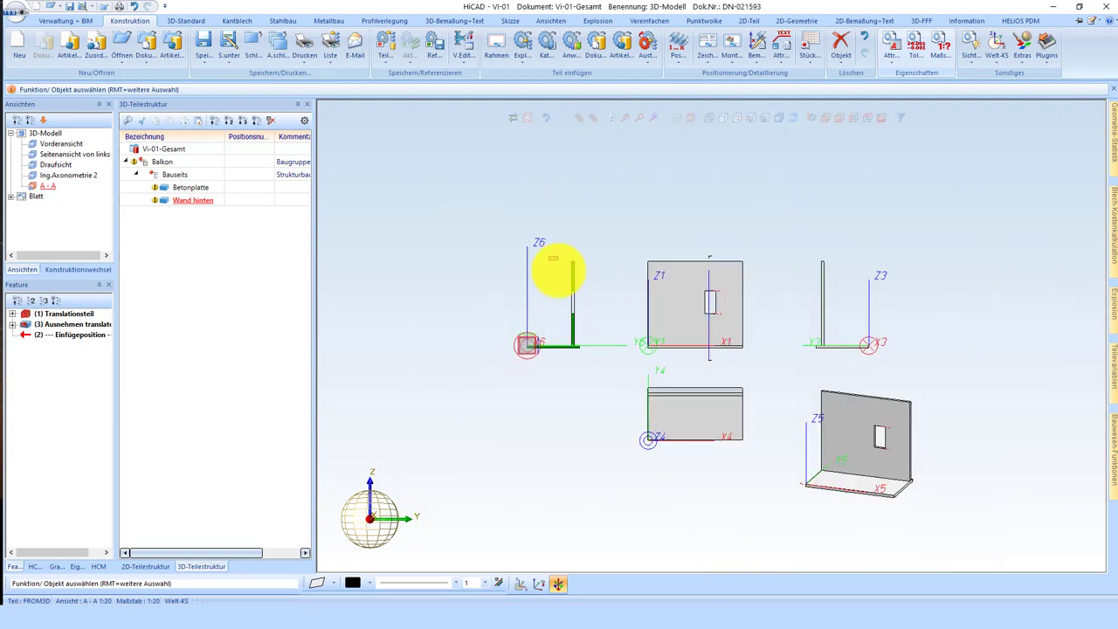
scroll(844, 469, "up", 2)
scroll(896, 486, "up", 2)
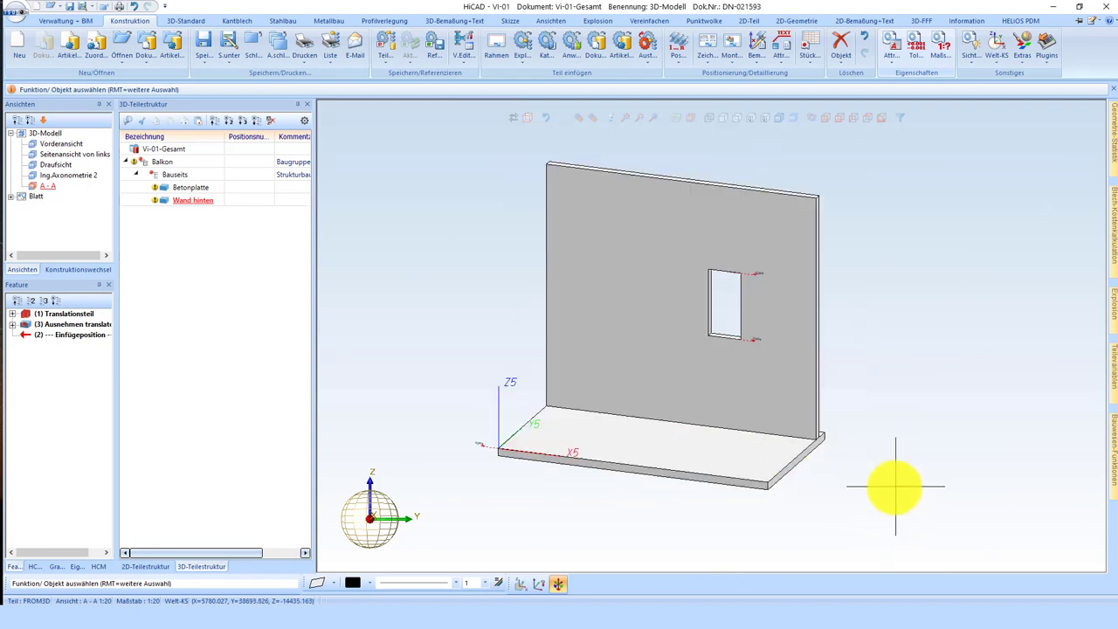
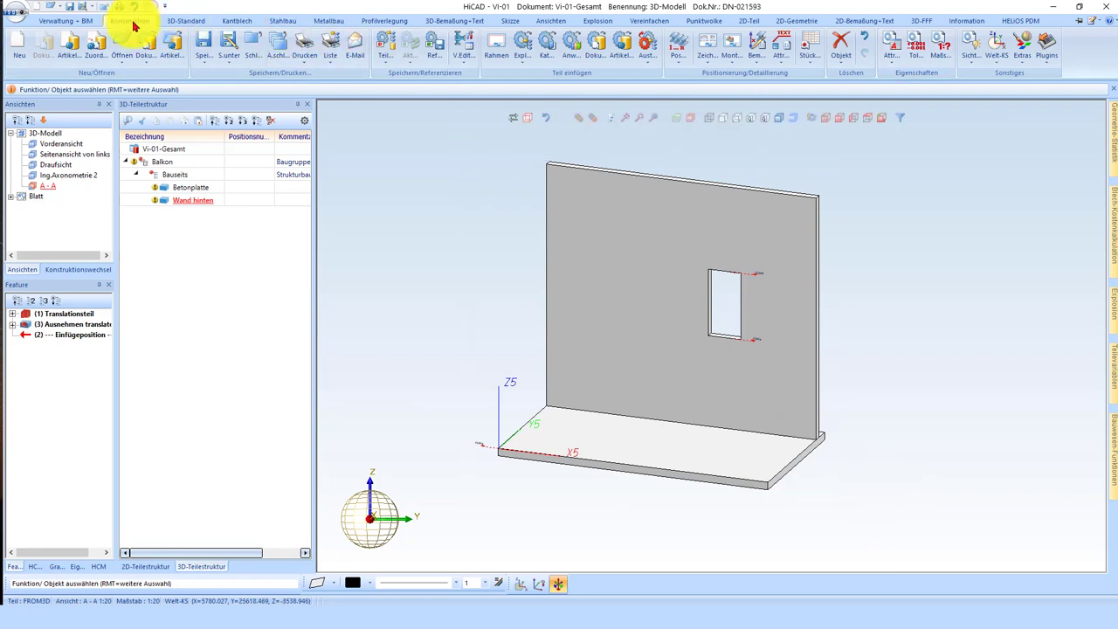
- On the Stahlbau tab, open the Einst. settings list that contains 3D Raster
left_click(1020, 45)
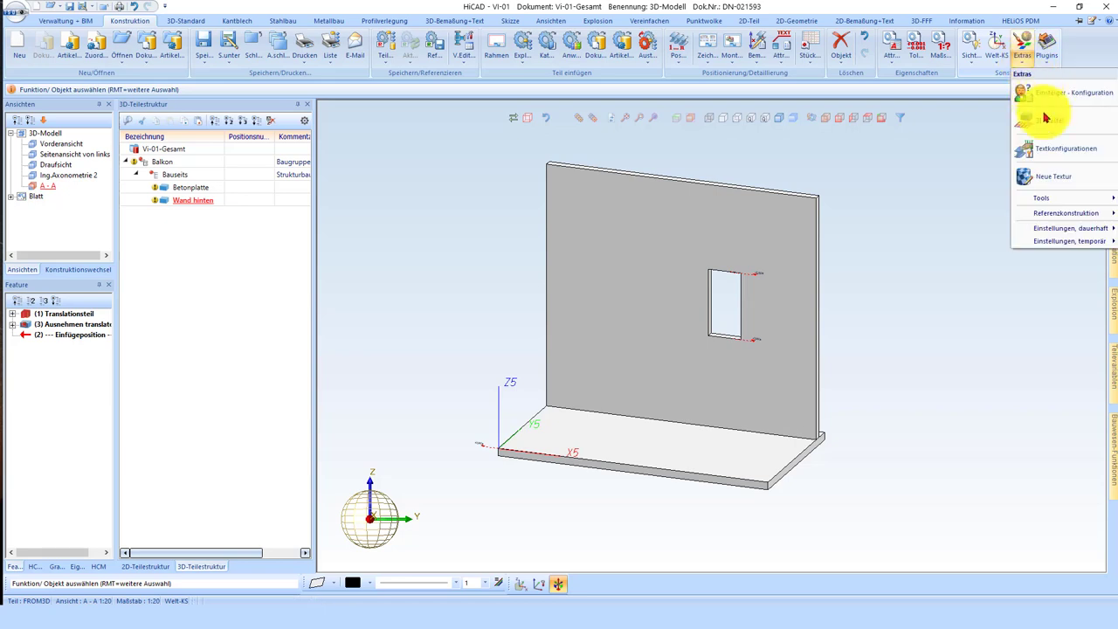
left_click(278, 23)
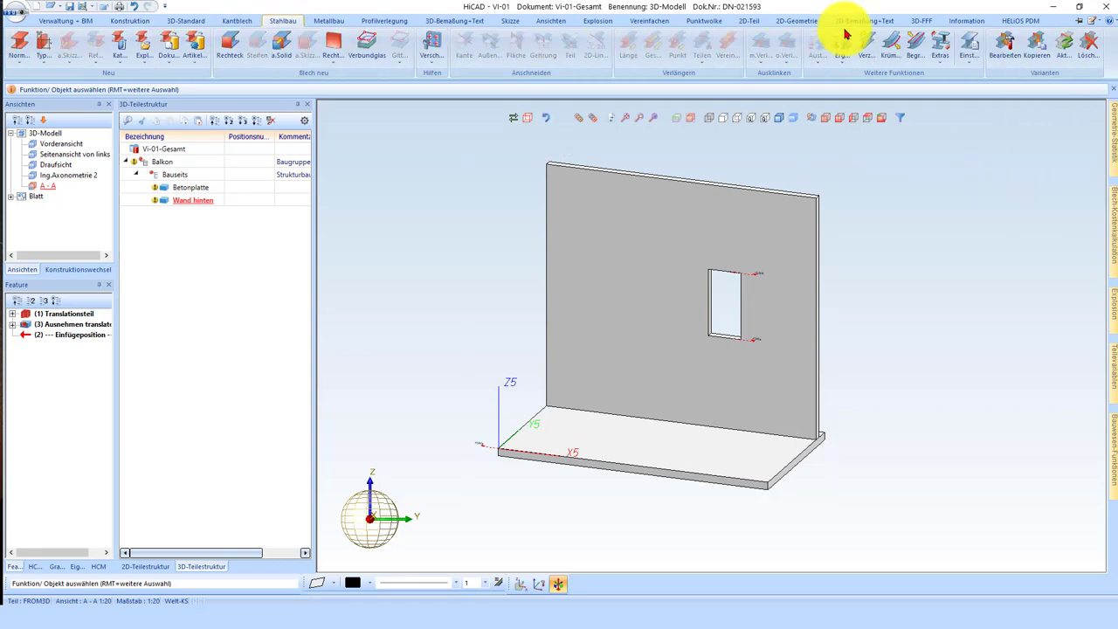
left_click(974, 62)
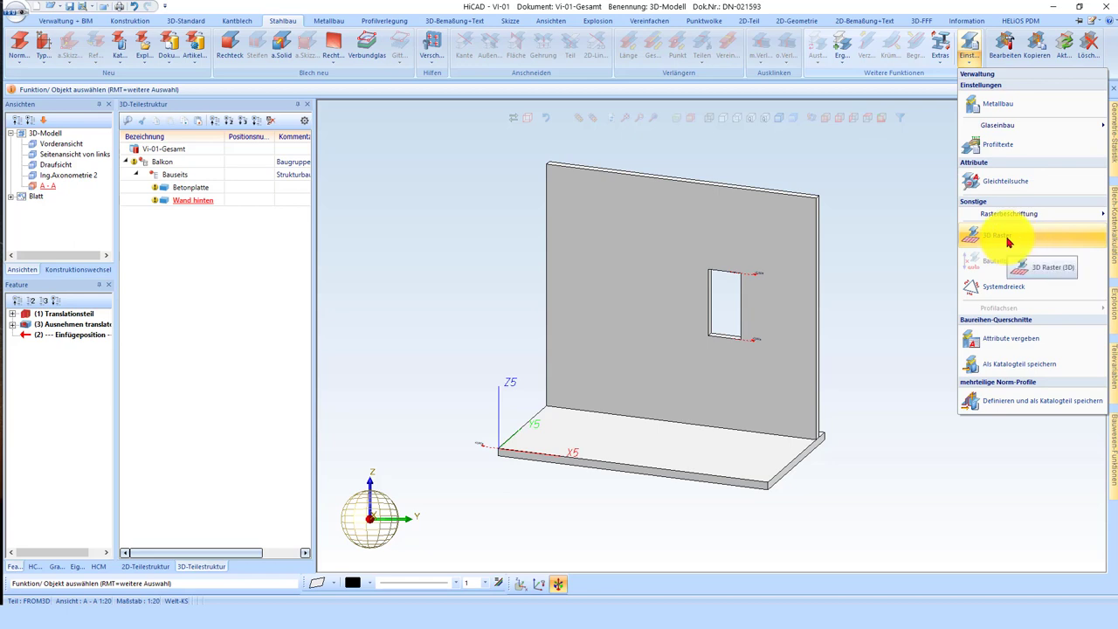
- Place a default 3D Raster (5×5 axes, 1000 spacing) at the slab's zero point
left_click(1009, 237)
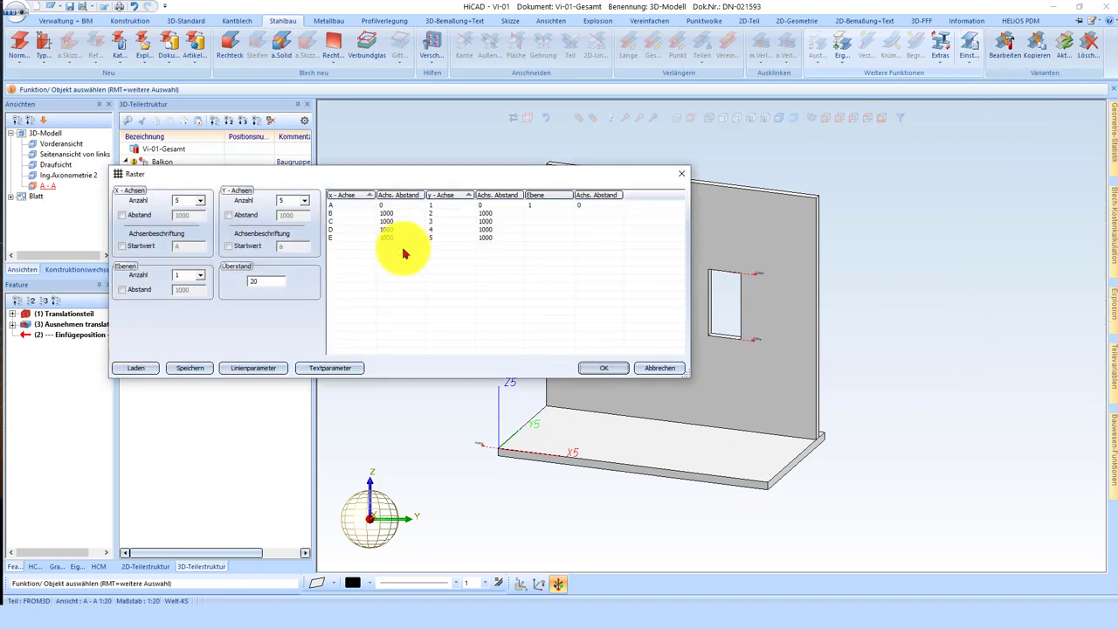
left_click(602, 368)
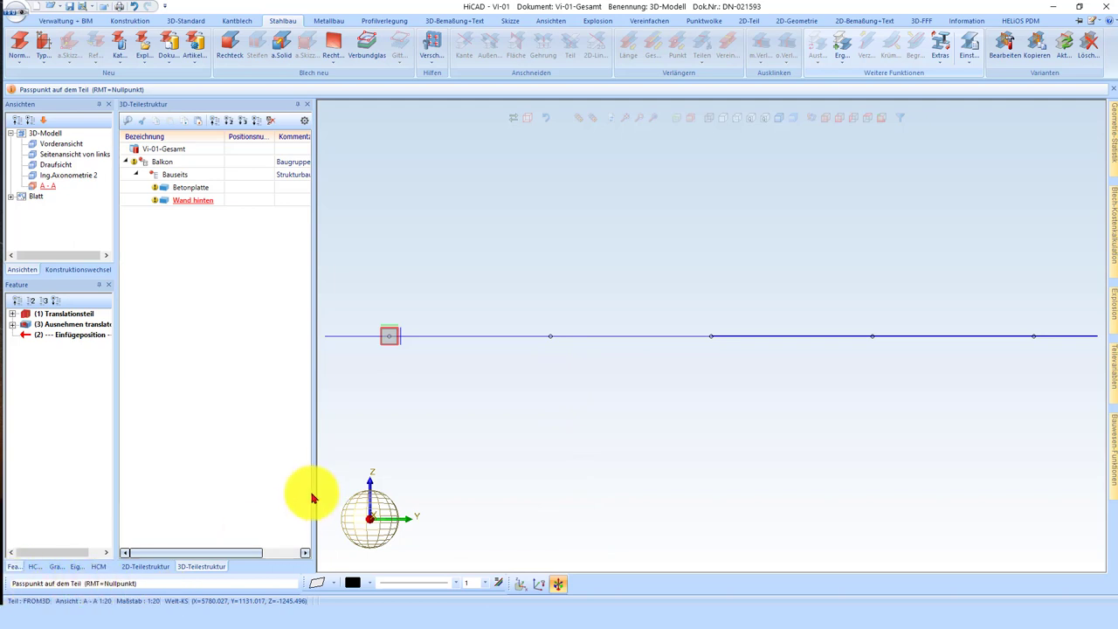
right_click(599, 424)
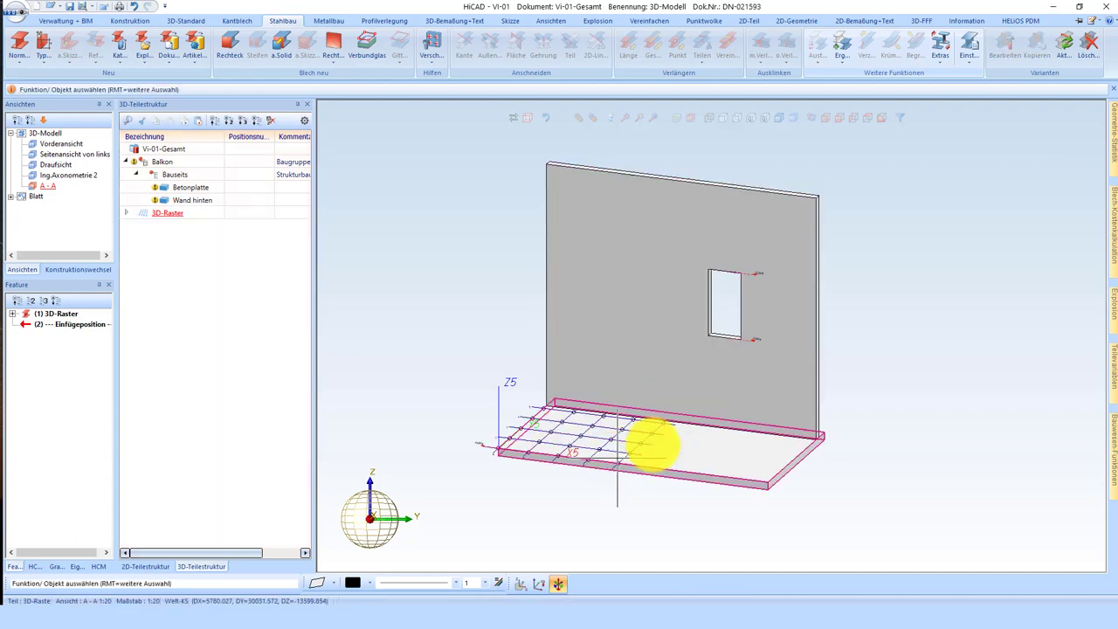
scroll(527, 447, "up", 2)
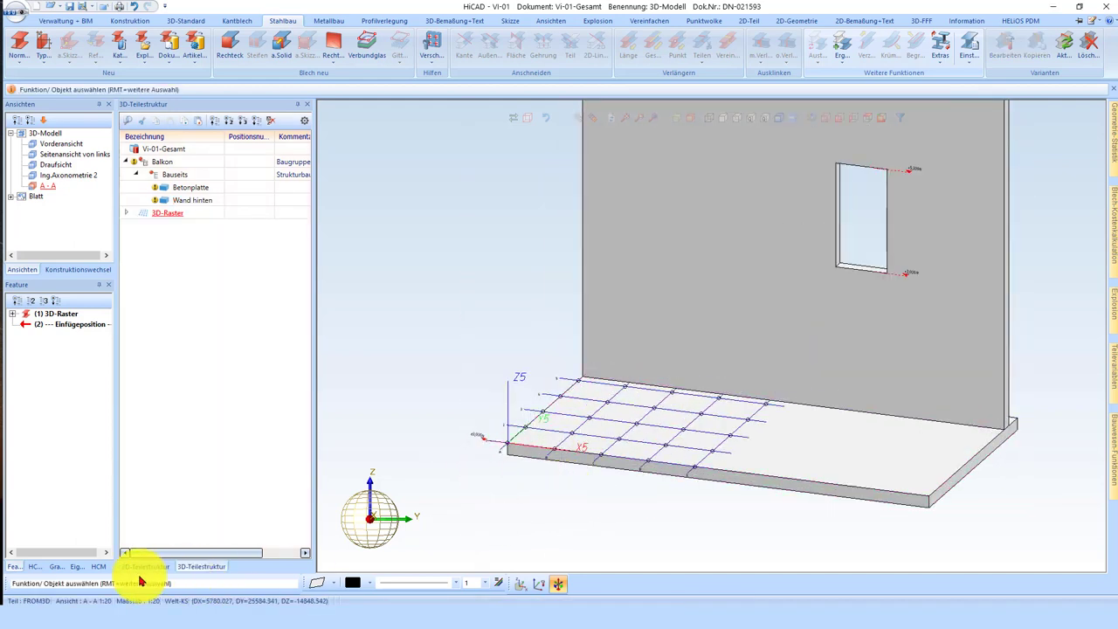
scroll(437, 420, "down", 1)
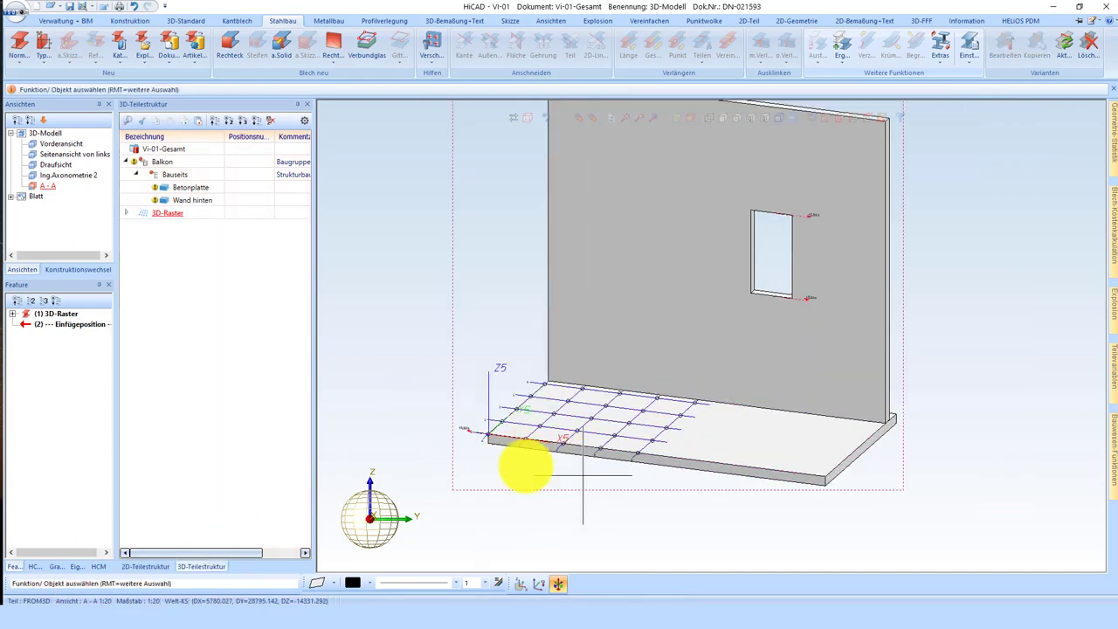
scroll(550, 516, "up", 2)
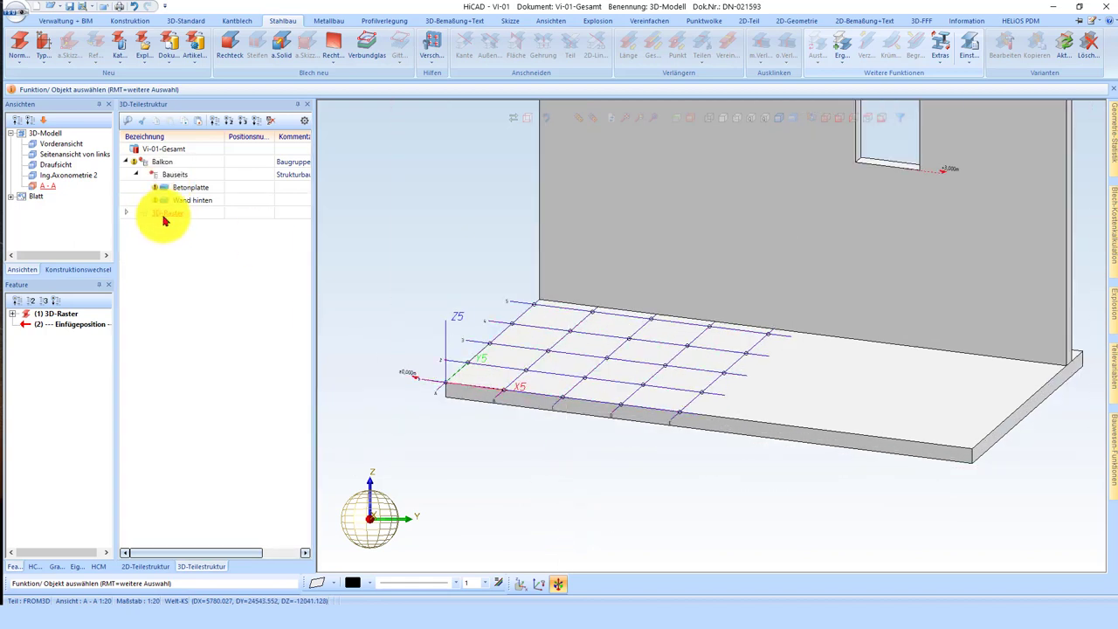
- Edit the 3D-Raster feature to 3 levels with spacings of 140 and 2860
double_click(54, 318)
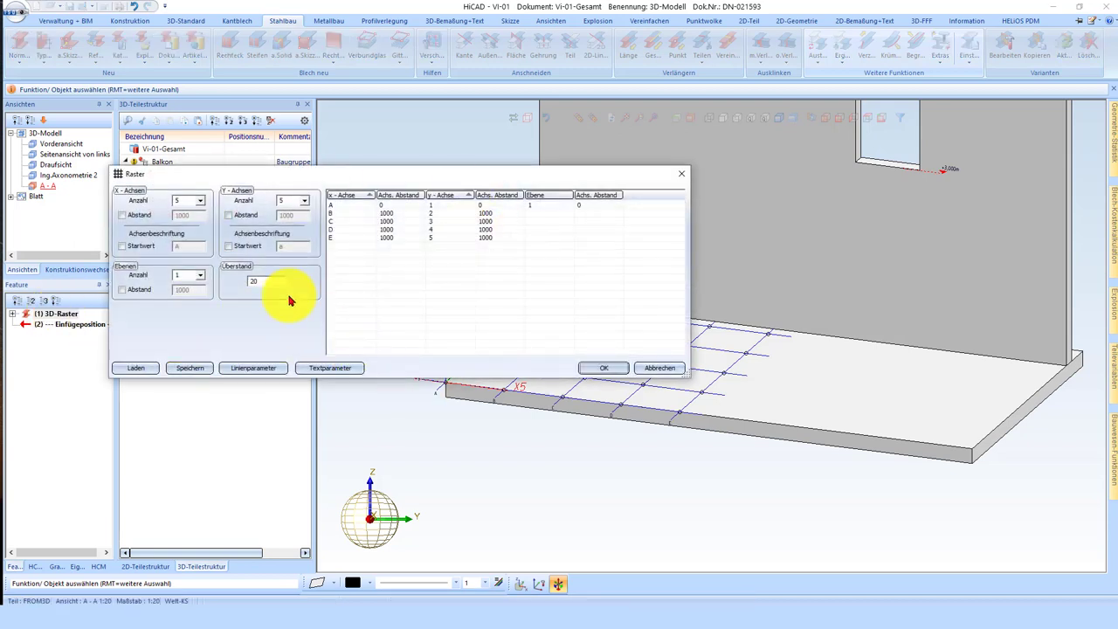
left_click(201, 278)
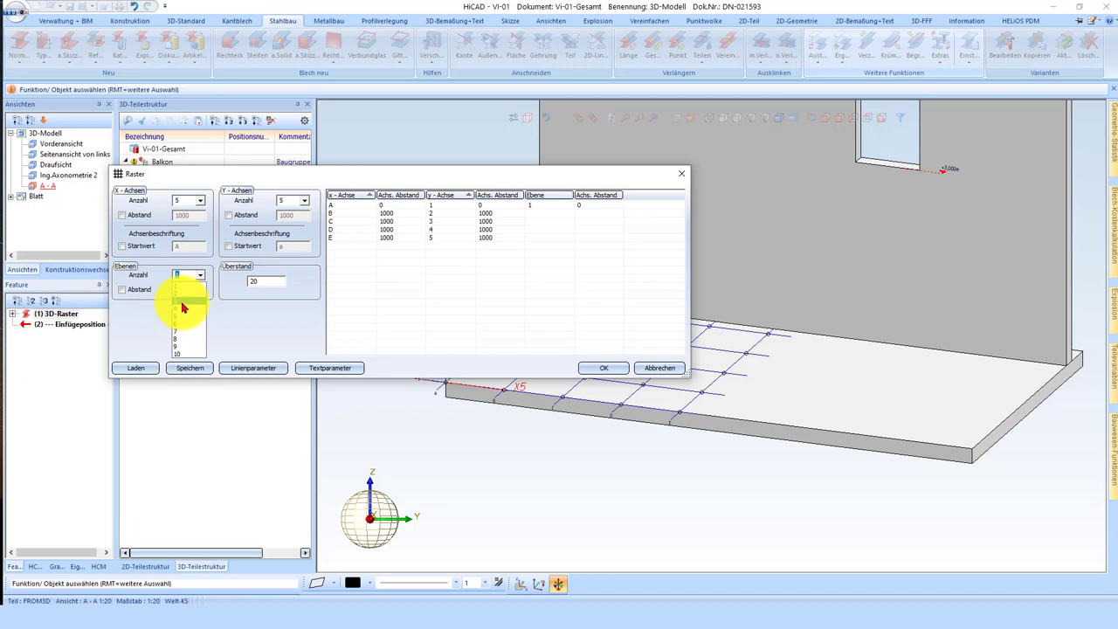
left_click(182, 306)
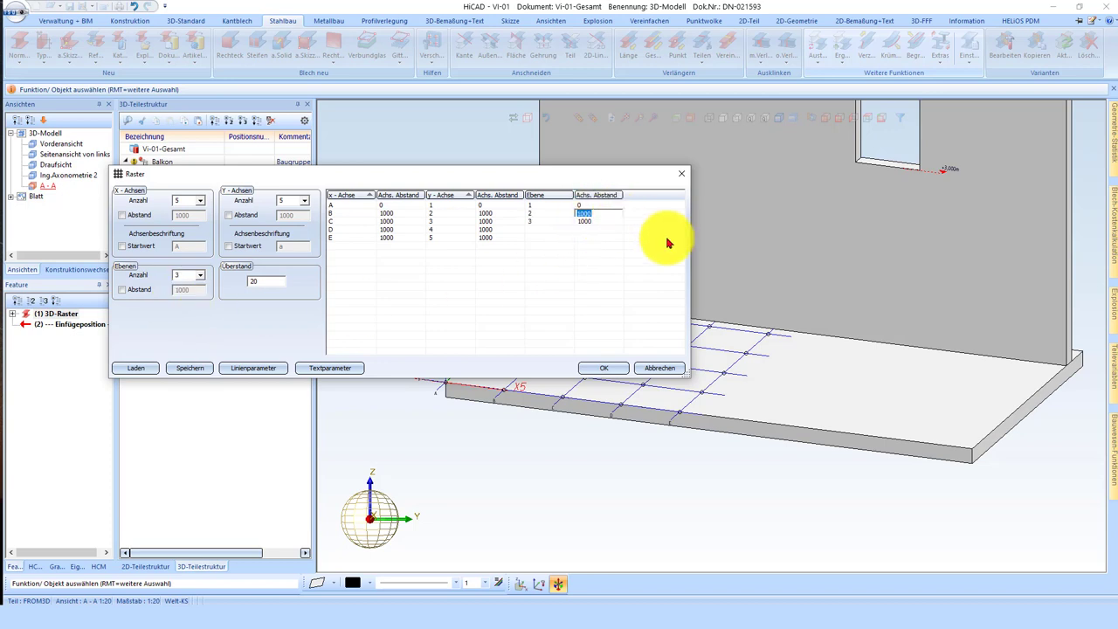
left_click(599, 221)
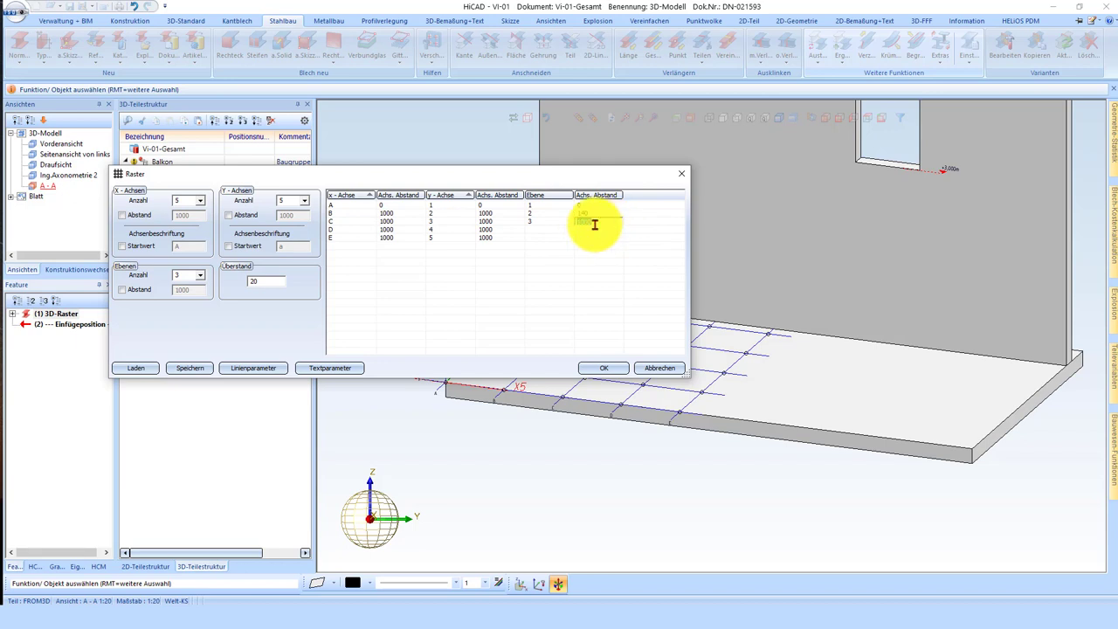
left_click(593, 222)
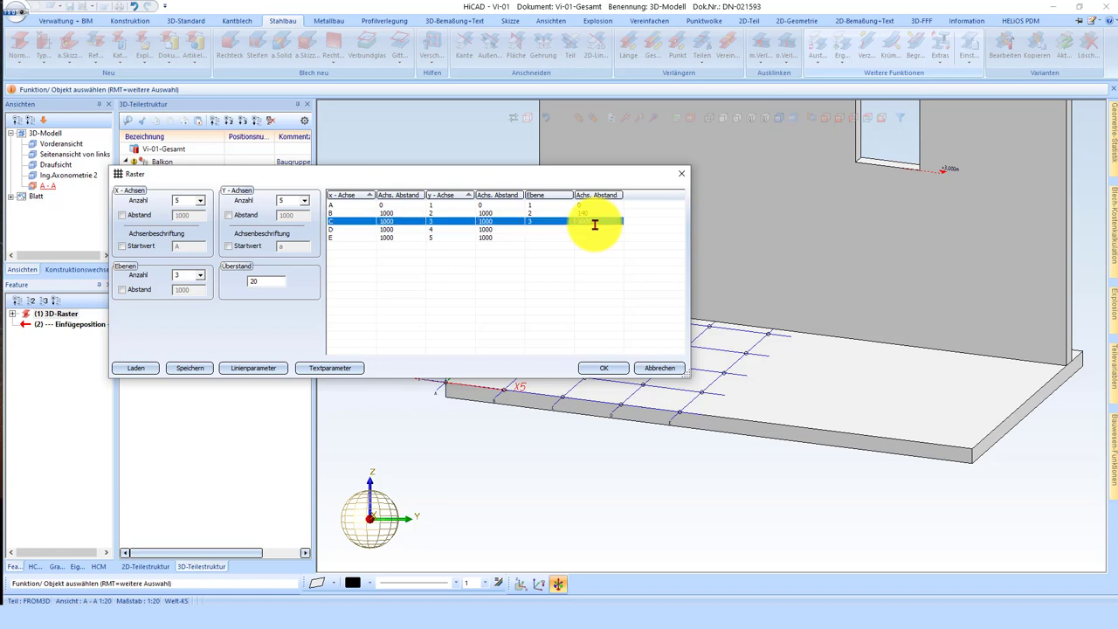
left_click(594, 224)
type("286")
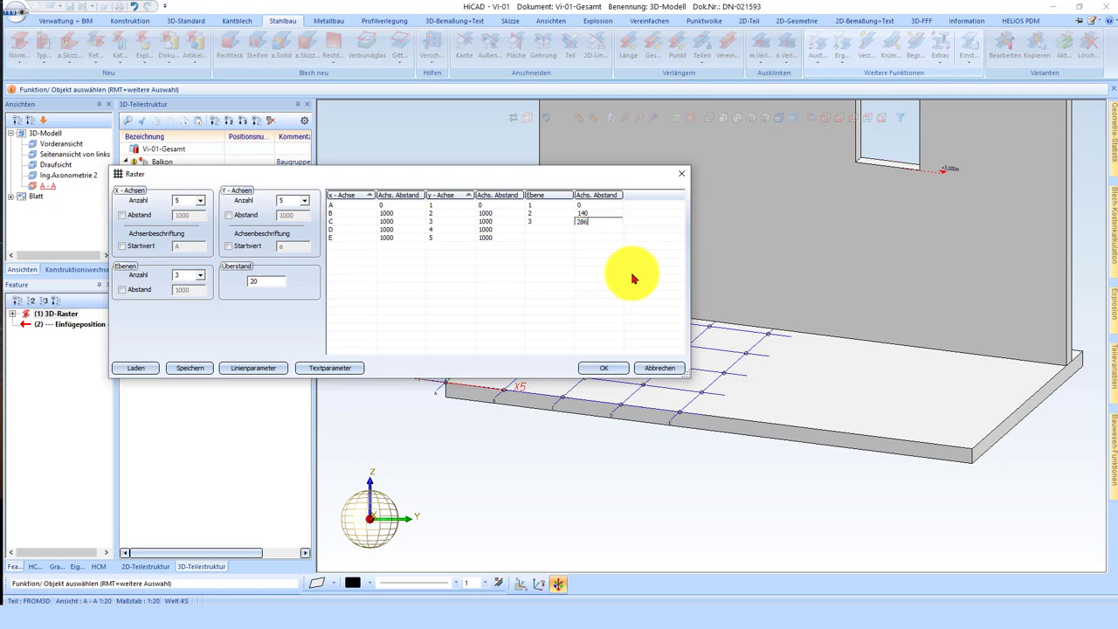
type("0")
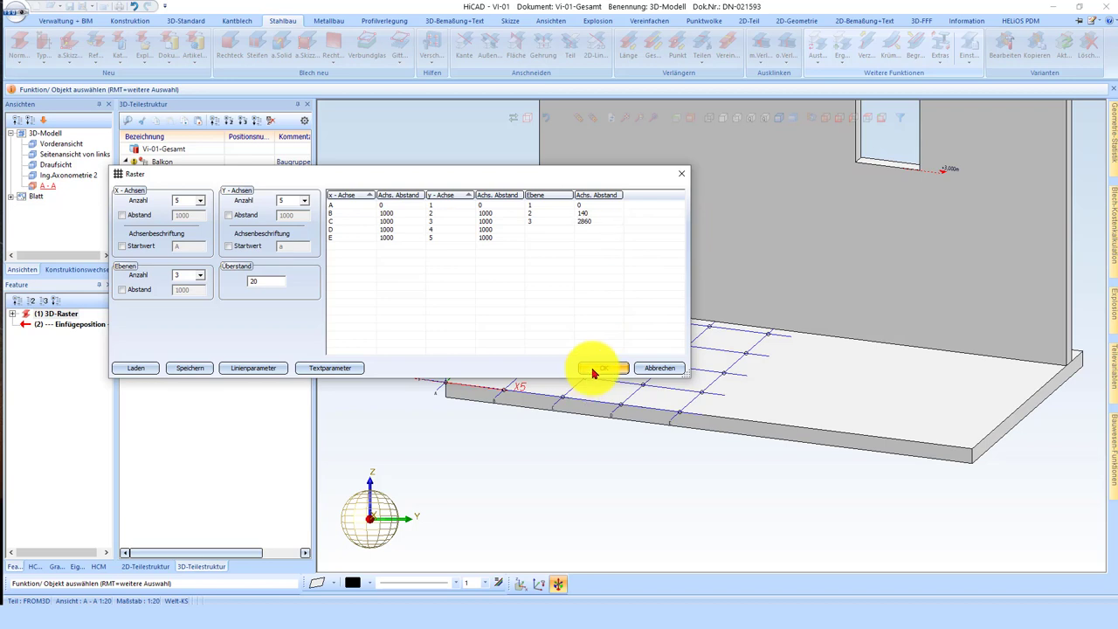
left_click(592, 373)
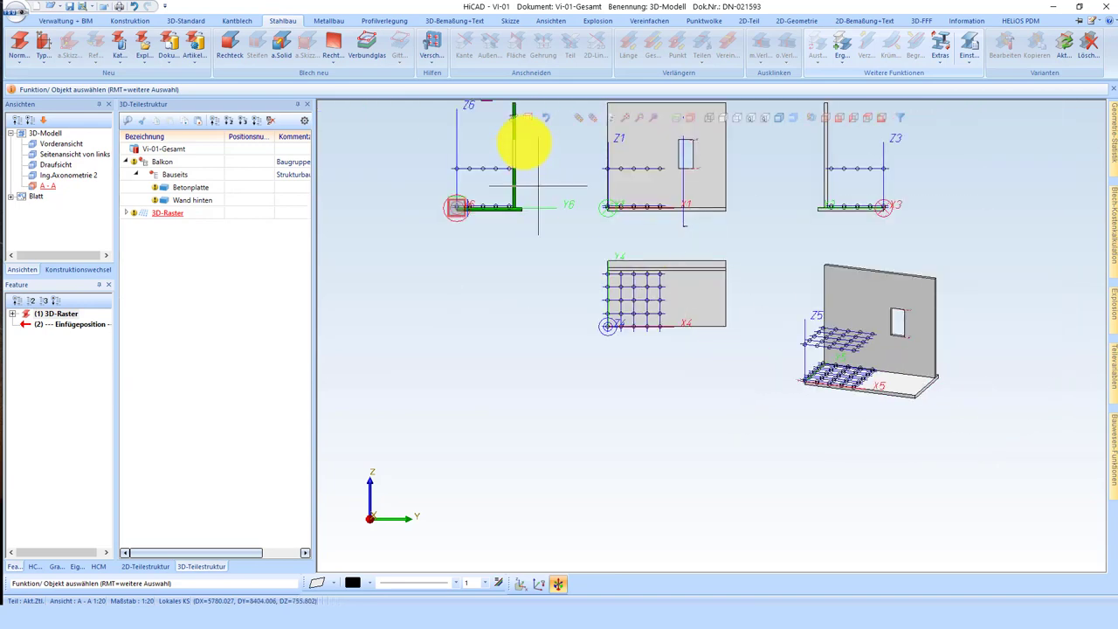
- Zoom around the views and reopen the 3D-Raster feature's Raster dialog
scroll(592, 177, "up", 3)
scroll(553, 213, "up", 4)
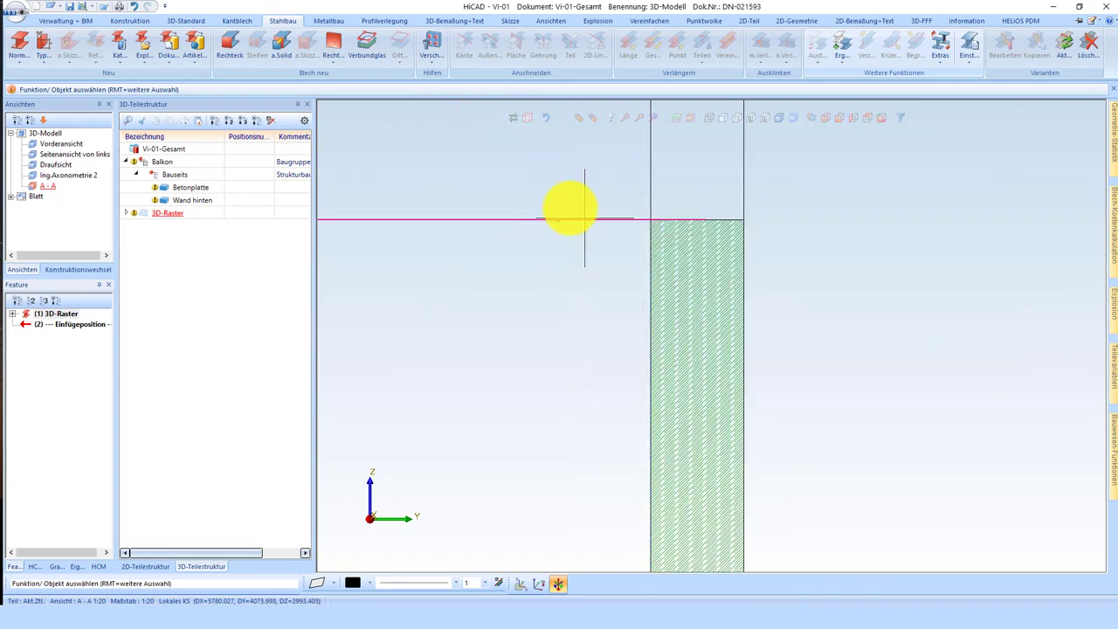
scroll(571, 204, "down", 4)
scroll(467, 289, "down", 1)
scroll(923, 250, "down", 2)
scroll(924, 250, "up", 3)
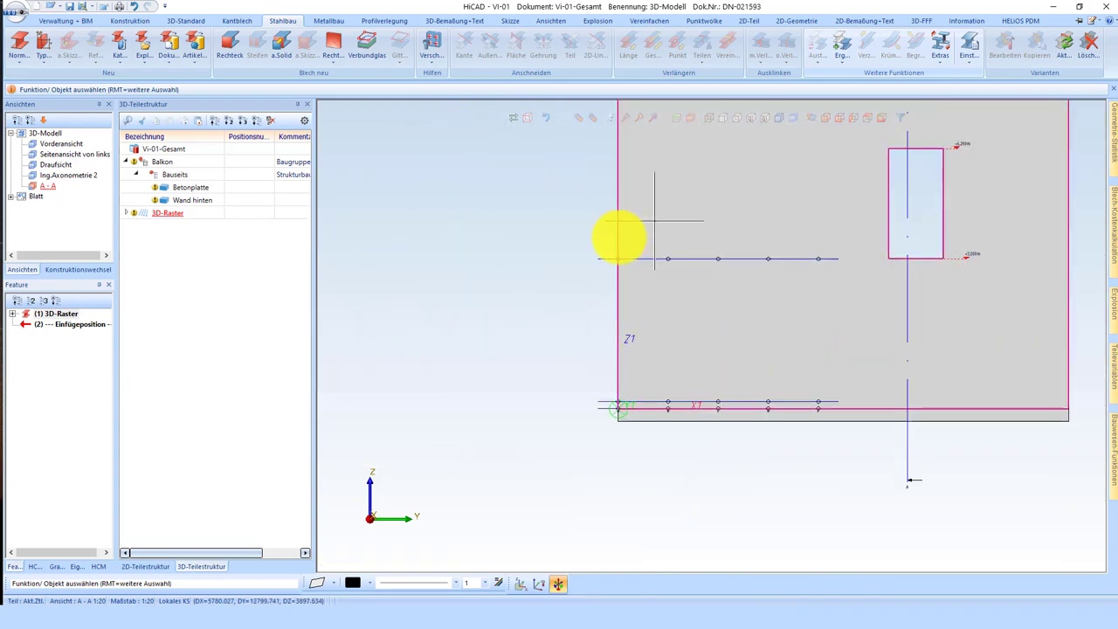
scroll(599, 236, "down", 5)
scroll(991, 458, "up", 5)
left_click(46, 316)
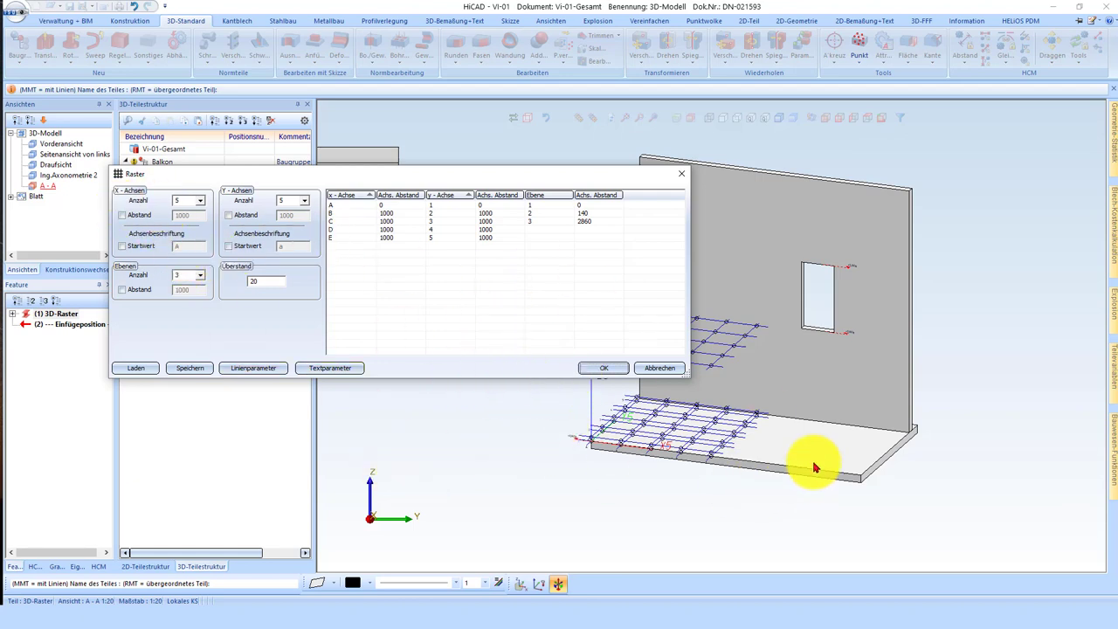
- Set the grid to 3 X axes with a uniform 2500 spacing and apply it
left_click(200, 201)
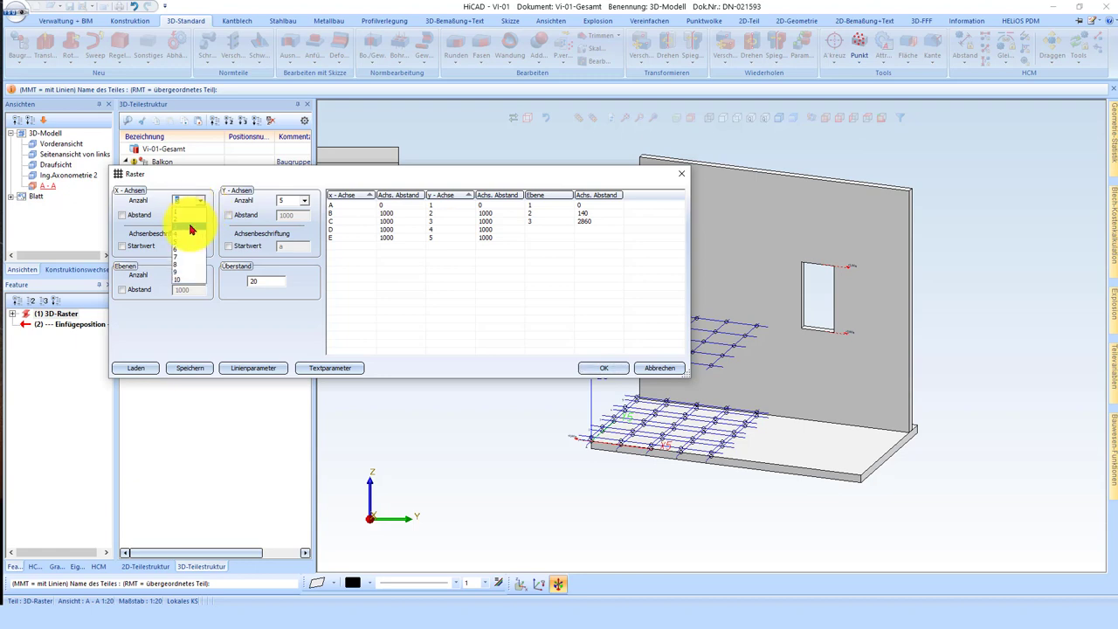
left_click(184, 230)
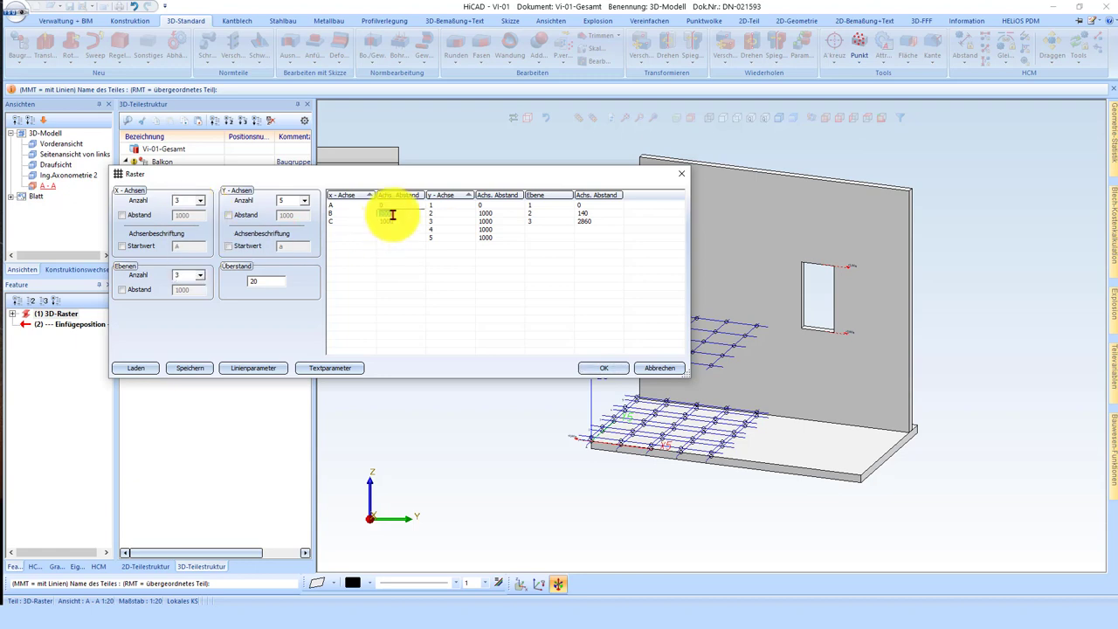
double_click(392, 214)
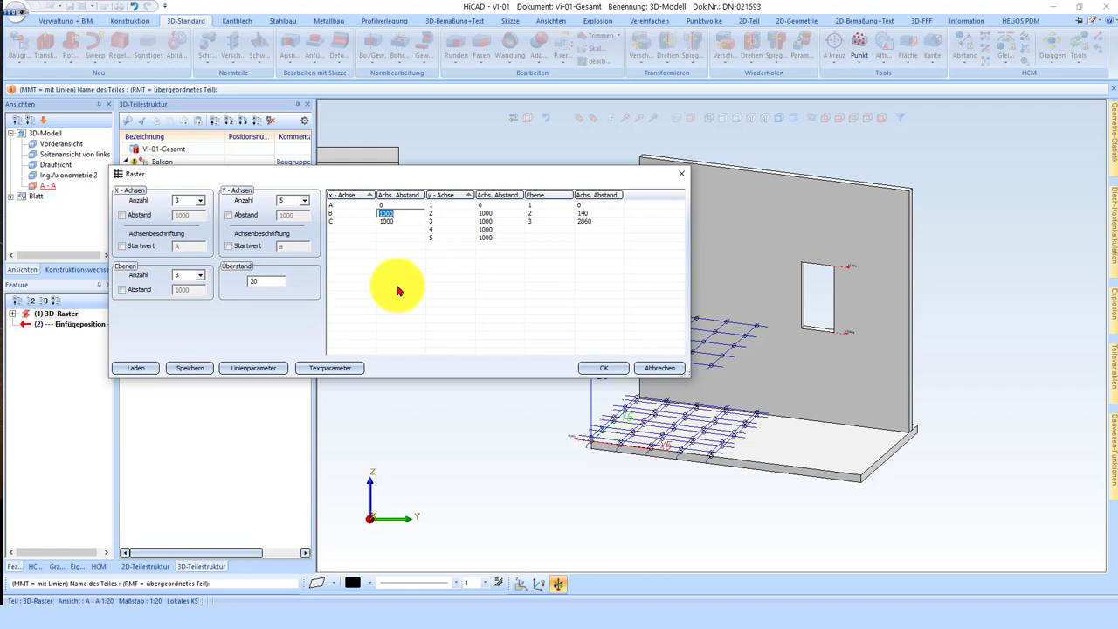
type("2500")
key("Return")
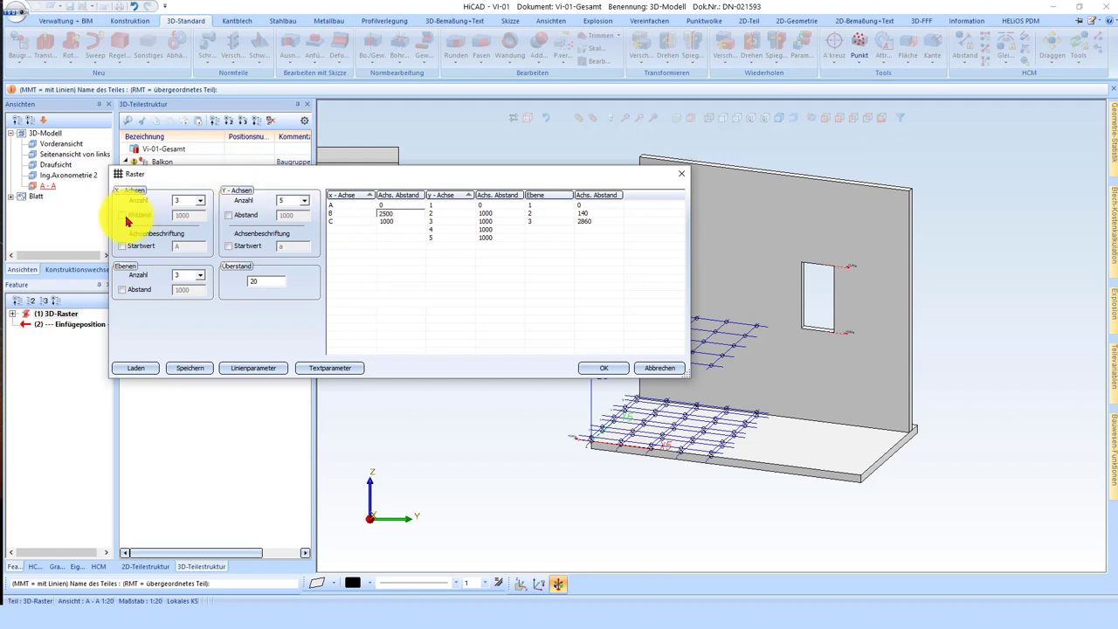
left_click(141, 217)
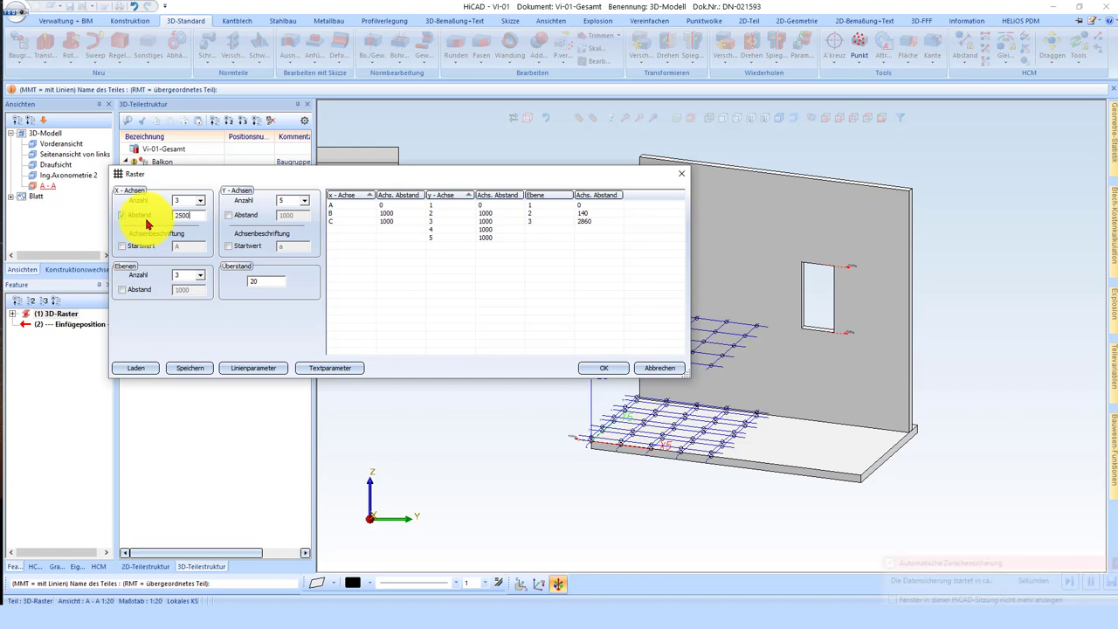
key("Tab")
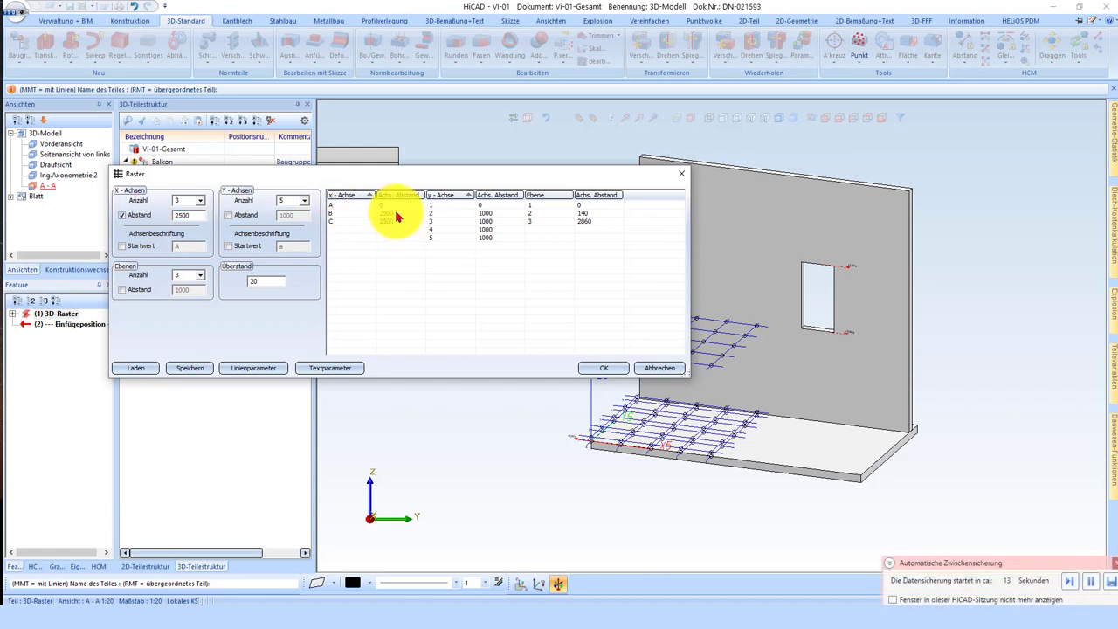
left_click(616, 368)
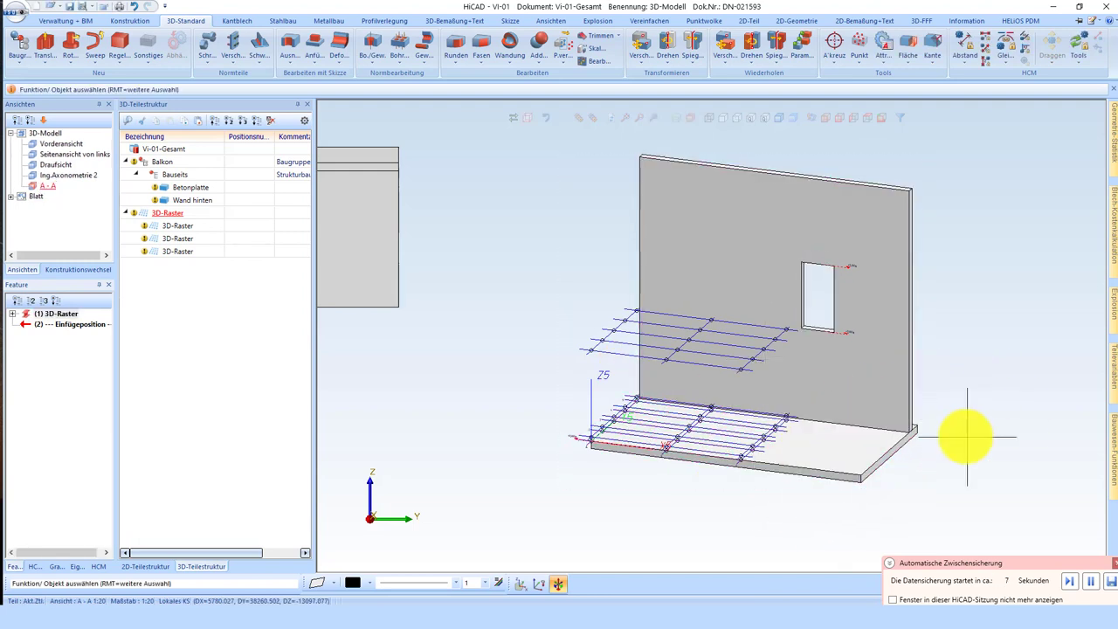
middle_click_drag(894, 428, 868, 449)
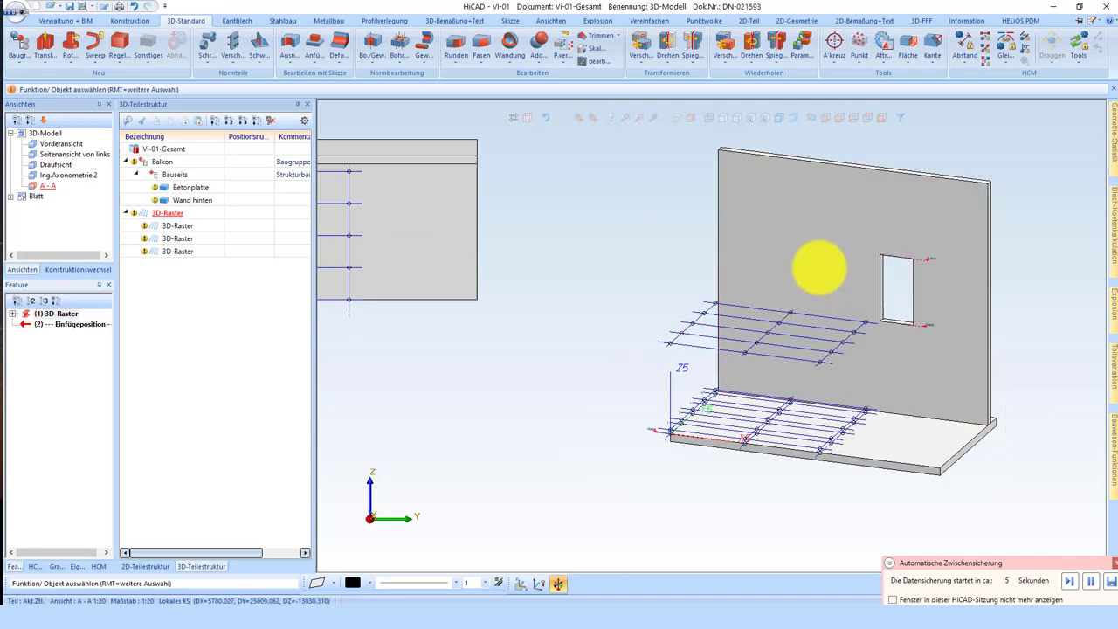
scroll(928, 369, "down", 3)
scroll(891, 370, "down", 2)
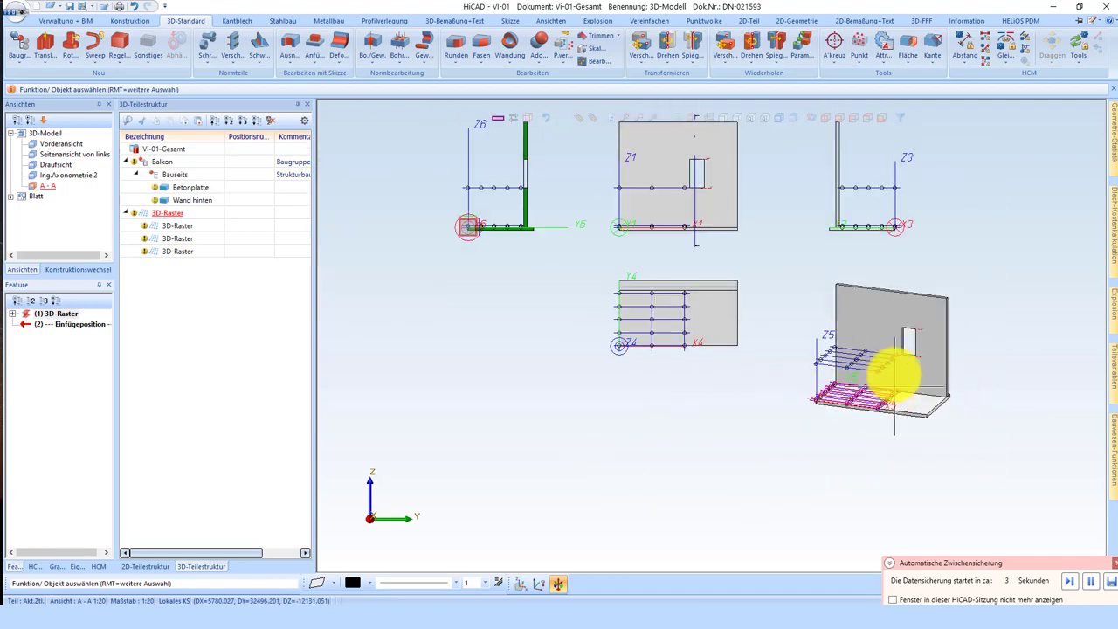
scroll(555, 172, "up", 2)
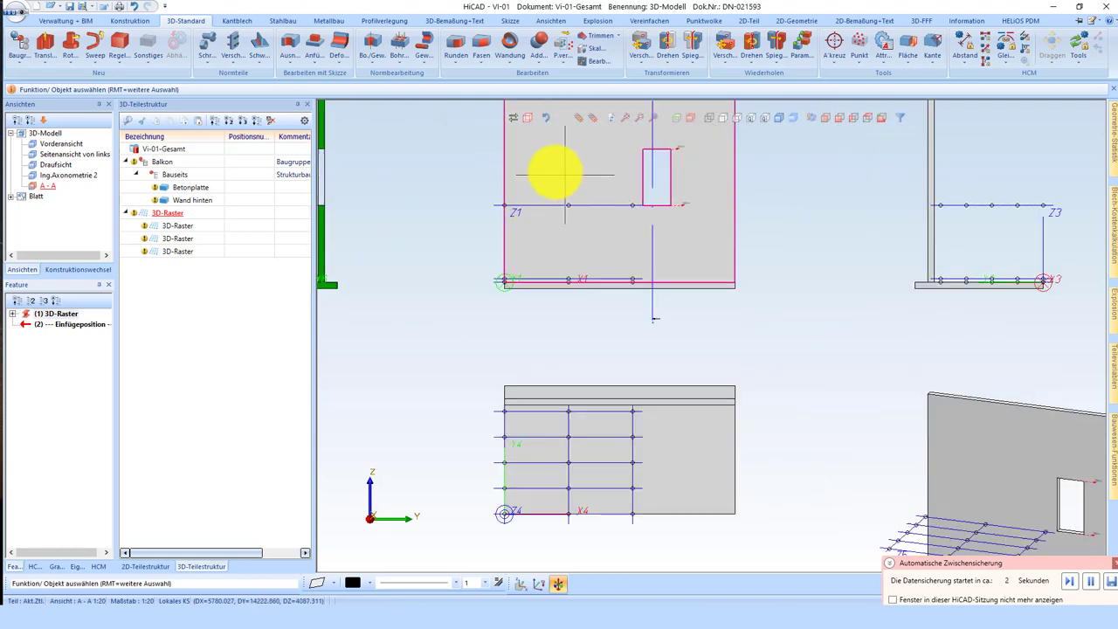
scroll(556, 173, "up", 2)
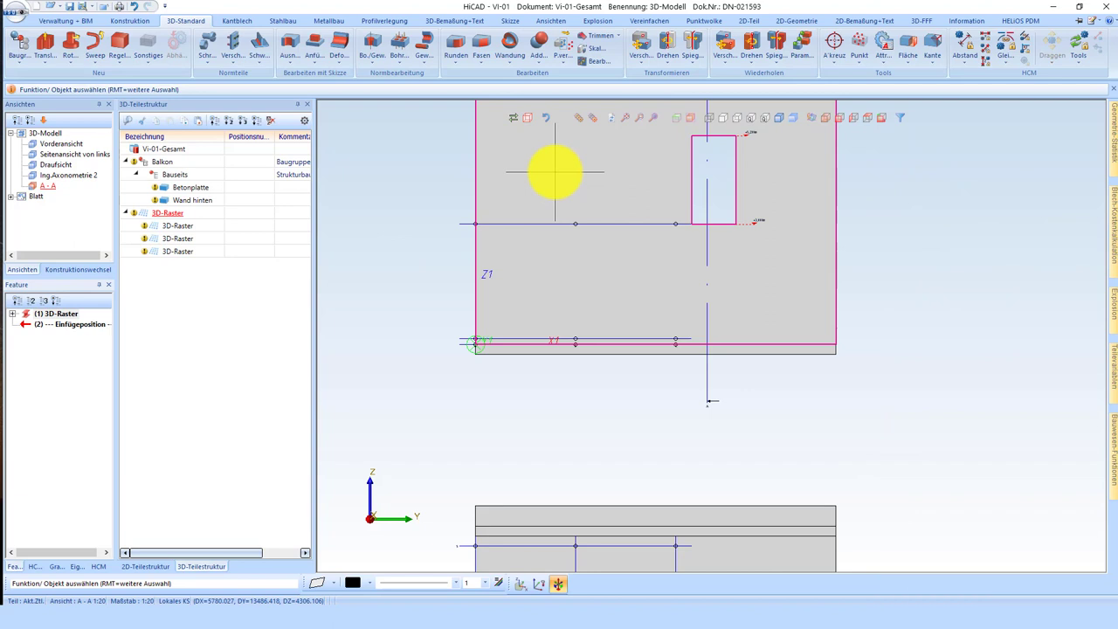
scroll(758, 203, "up", 1)
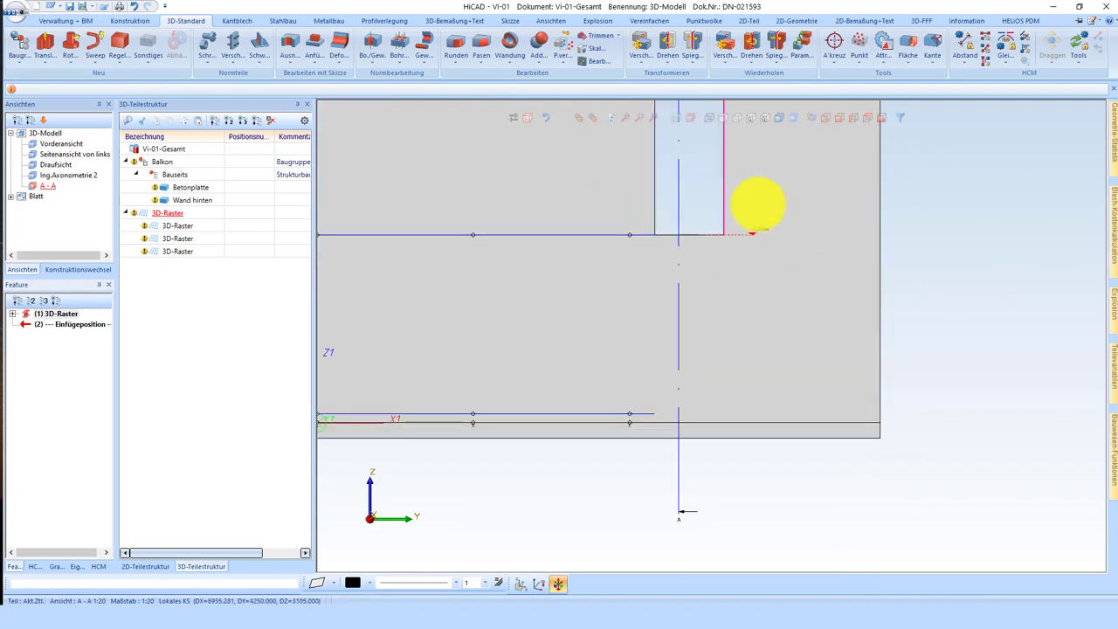
scroll(758, 204, "down", 1)
- Make the front view active and zoom in on the wall opening
left_click(651, 251)
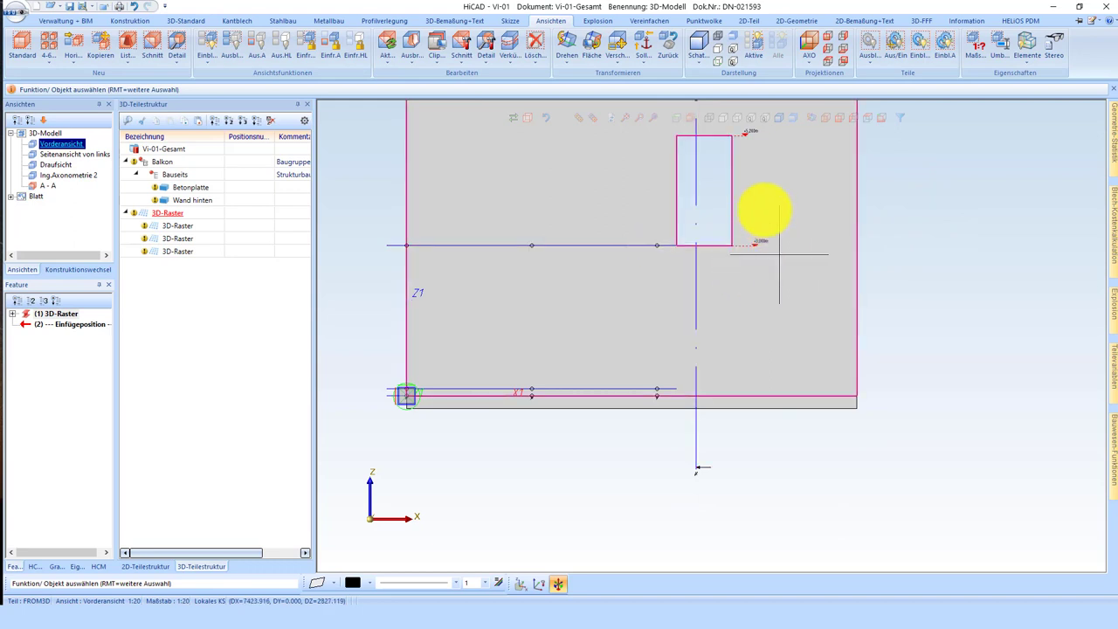
scroll(716, 249, "down", 1)
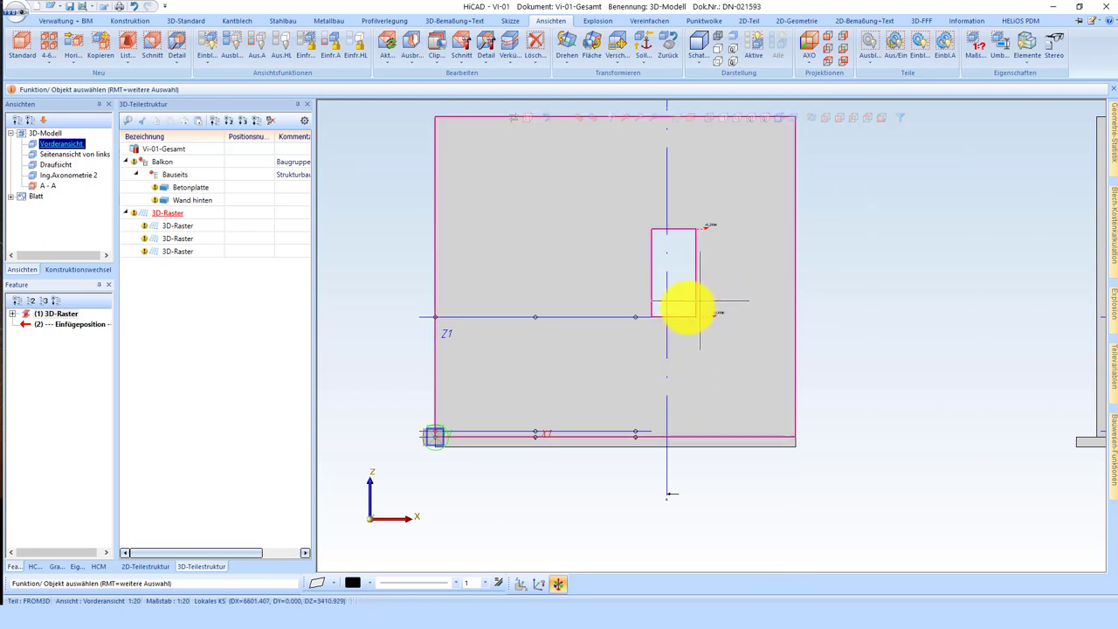
scroll(747, 367, "up", 2)
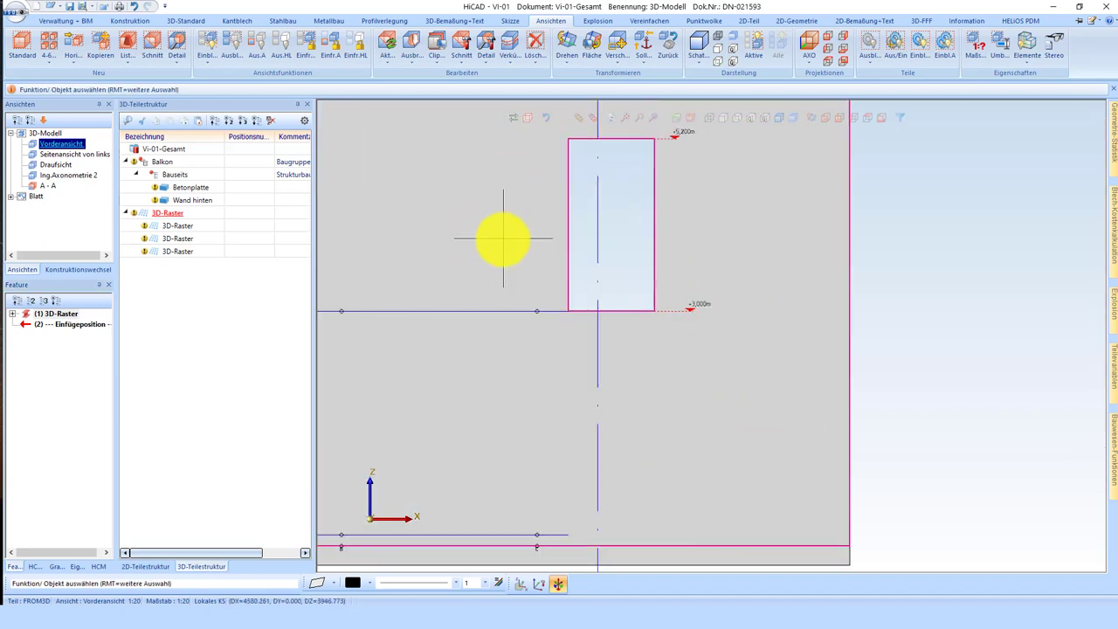
scroll(579, 257, "down", 2)
scroll(611, 317, "down", 1)
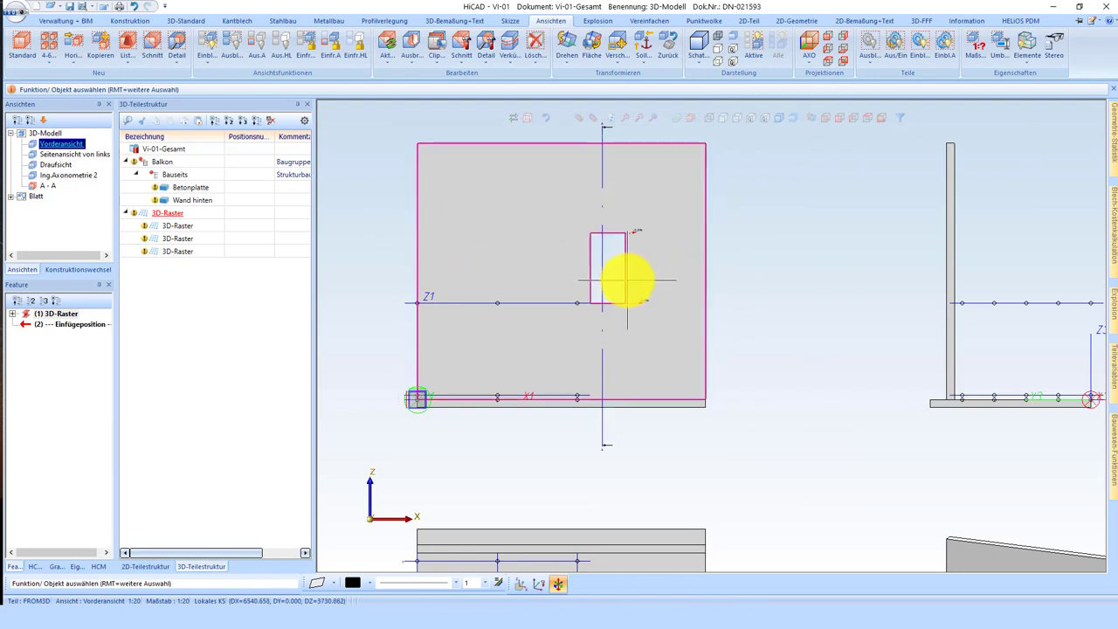
scroll(626, 279, "up", 2)
scroll(626, 279, "down", 1)
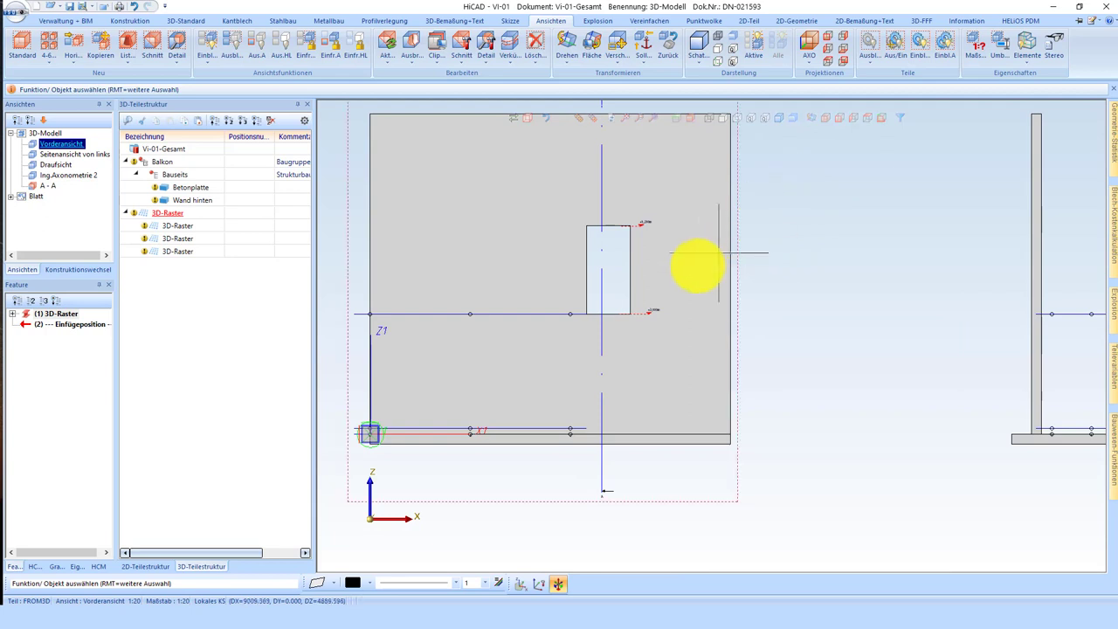
scroll(574, 254, "down", 1)
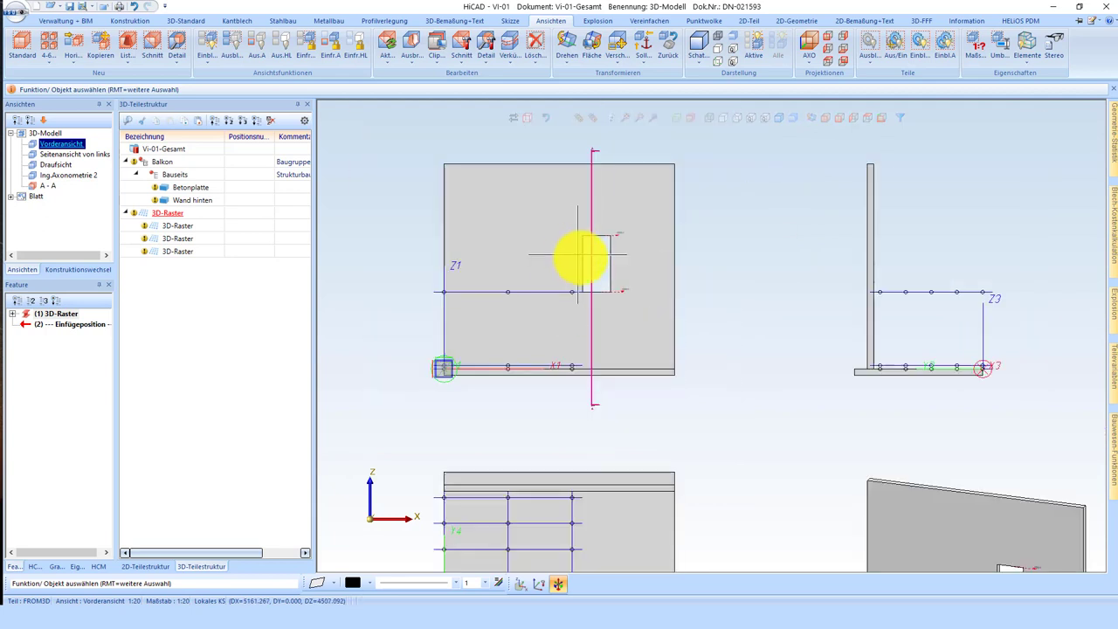
scroll(581, 257, "down", 1)
- Switch the front view to Hidden-Line (3D) display
scroll(569, 431, "up", 1)
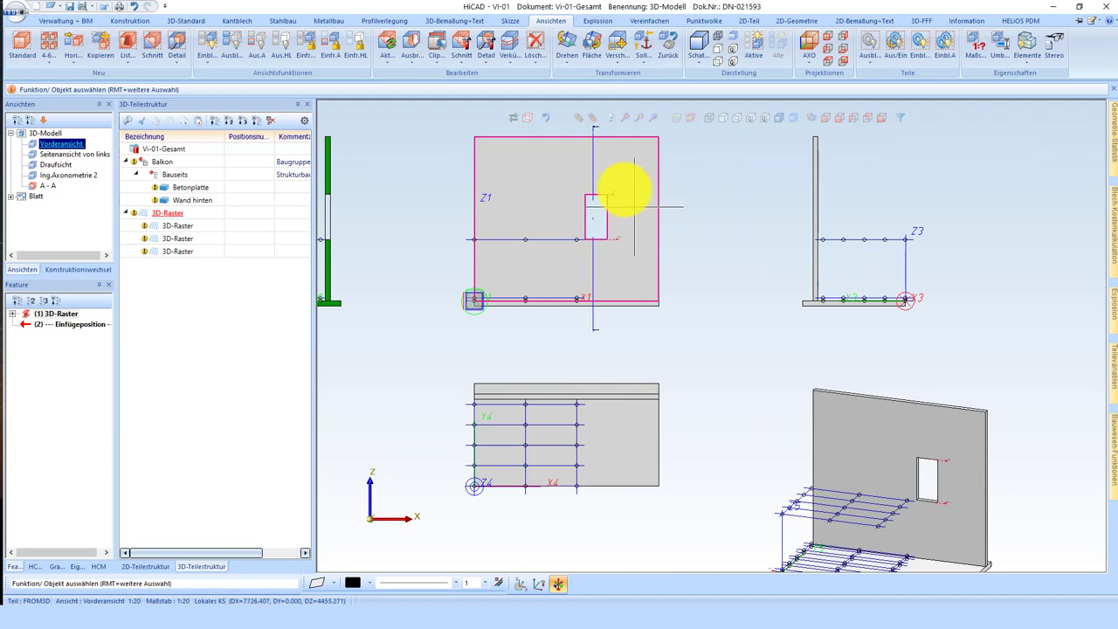
scroll(612, 188, "up", 1)
scroll(633, 178, "up", 1)
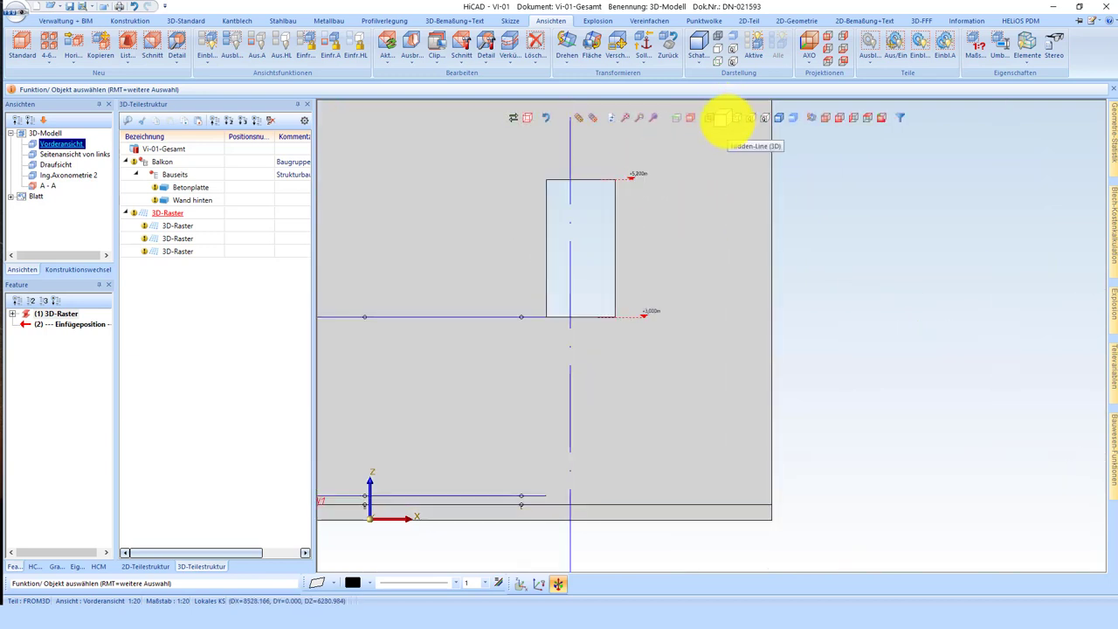
left_click(720, 118)
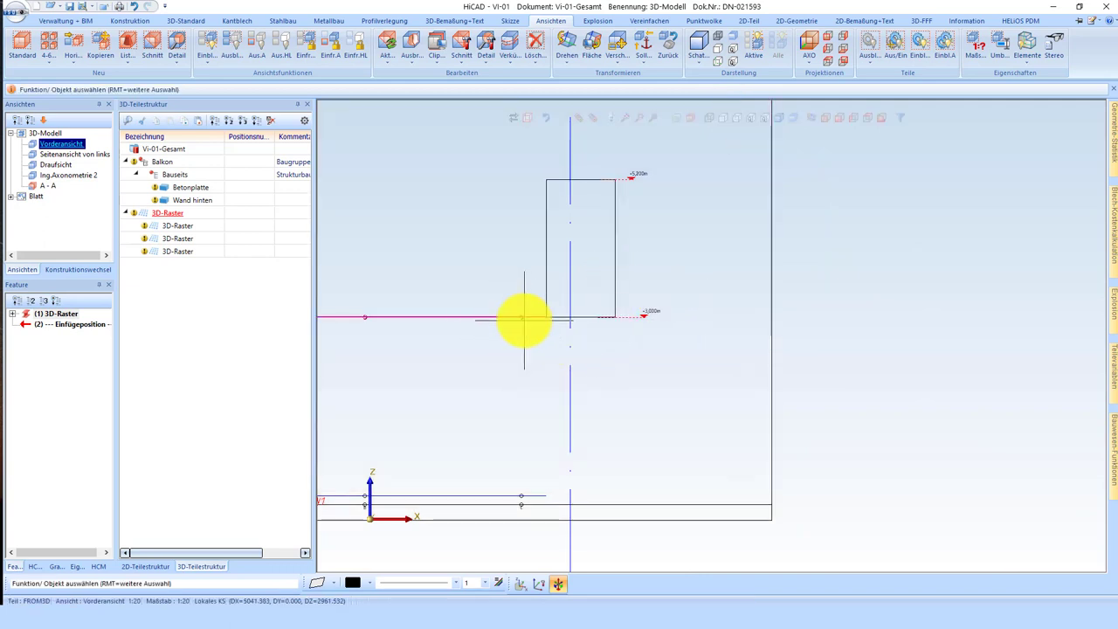
right_click(522, 317)
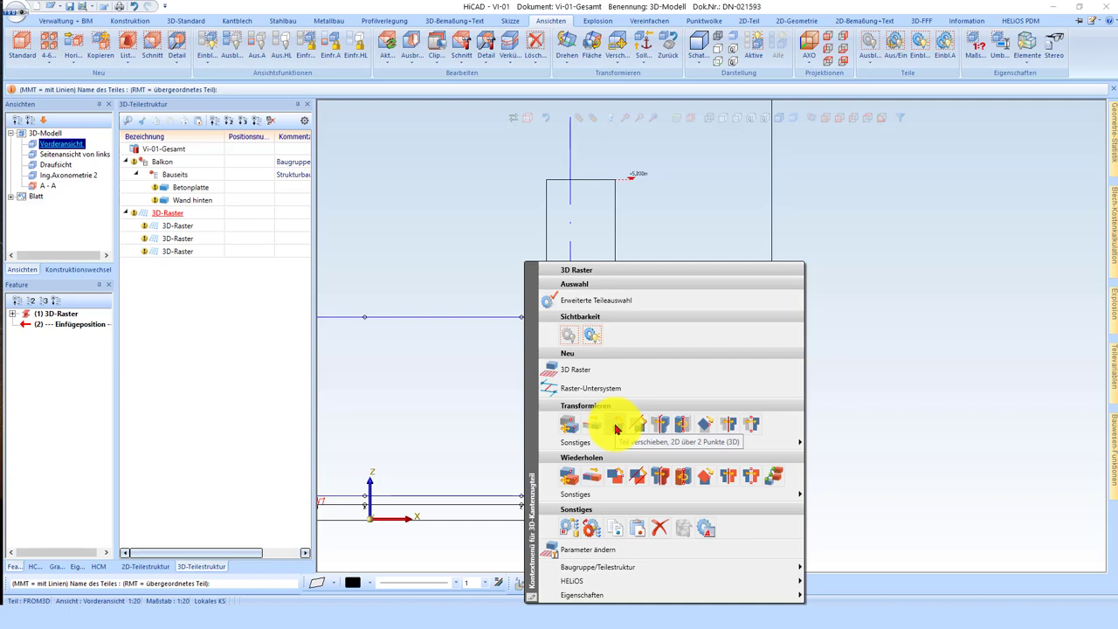
- Move the grid from its node to the opening's lower-right corner, offset 1500+350
left_click(616, 428)
left_click(520, 318)
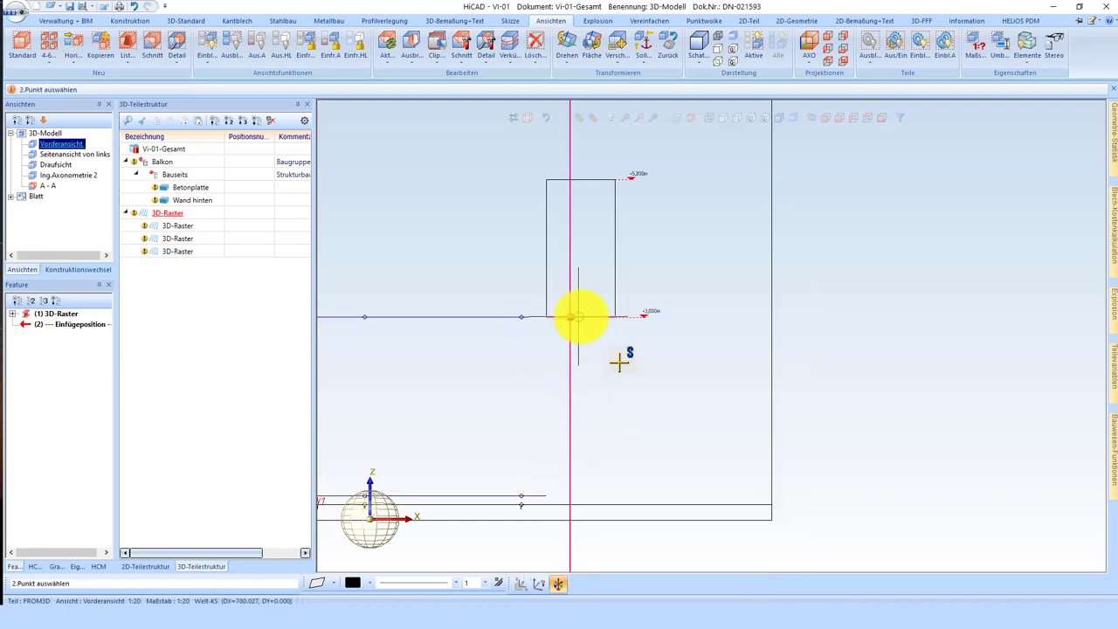
left_click(613, 316)
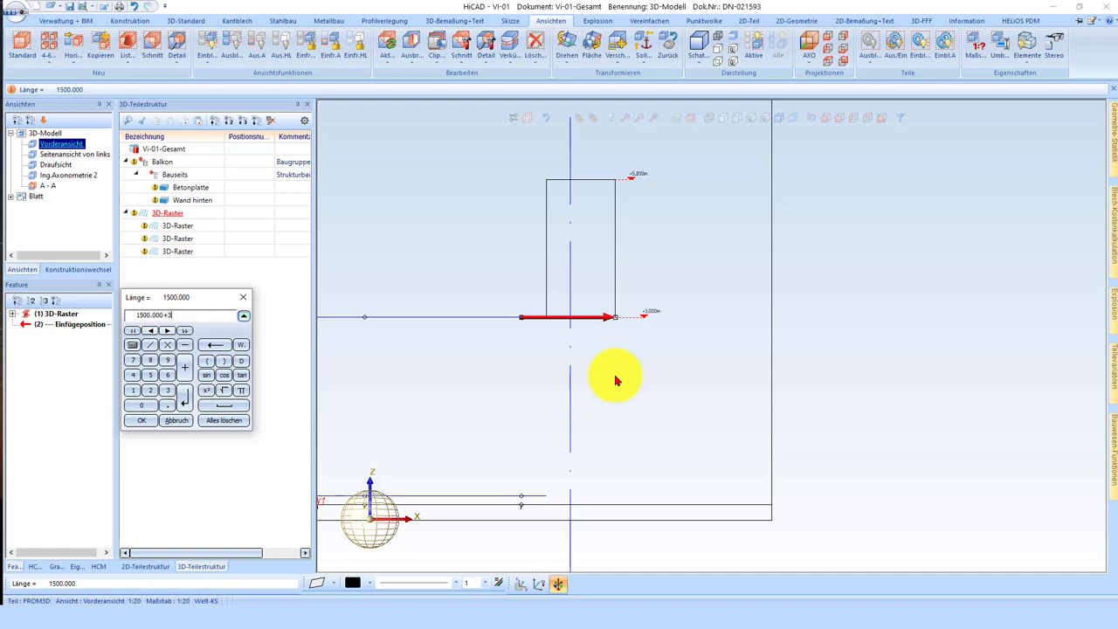
key("Return")
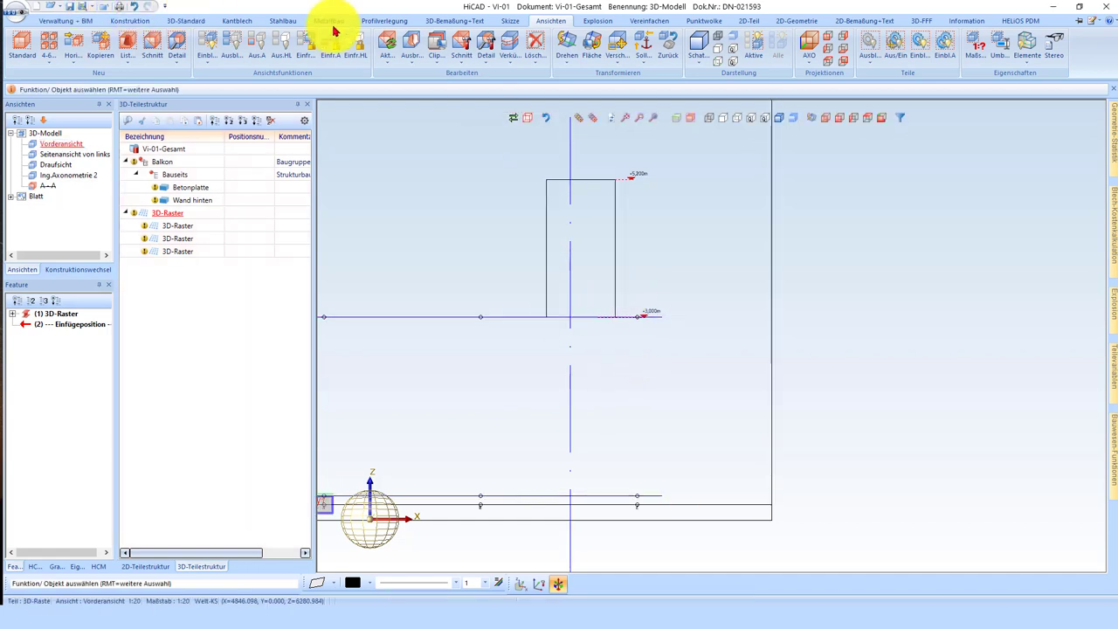
- Add a 350 variable dimension from the opening's right edge to the shifted grid axis
left_click(454, 21)
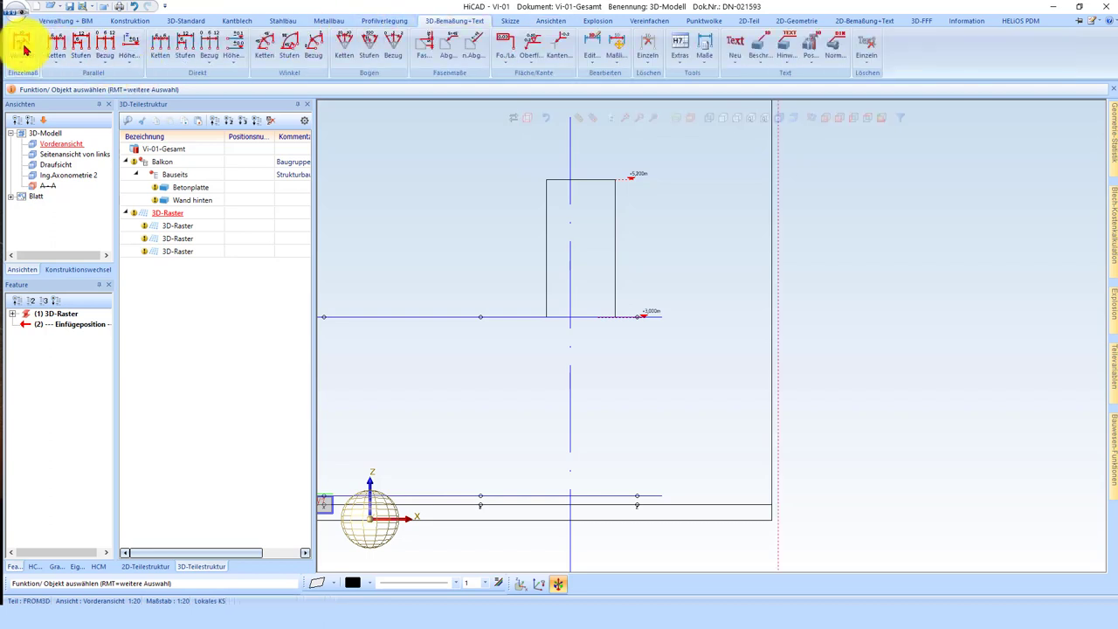
left_click(22, 44)
left_click(632, 313)
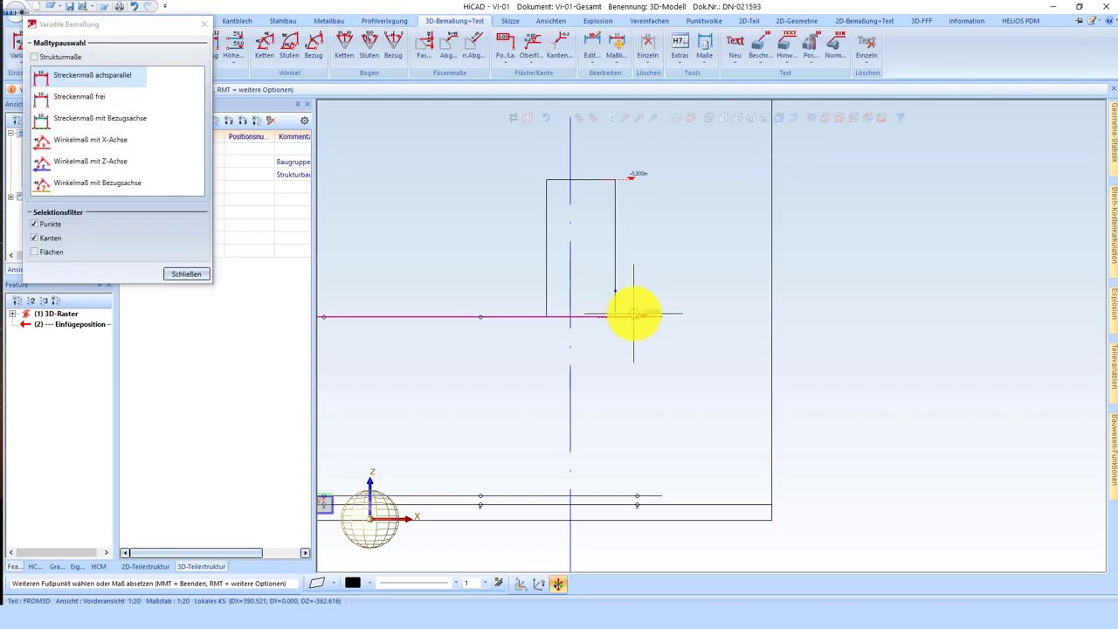
scroll(628, 294, "up", 3)
left_click(636, 280)
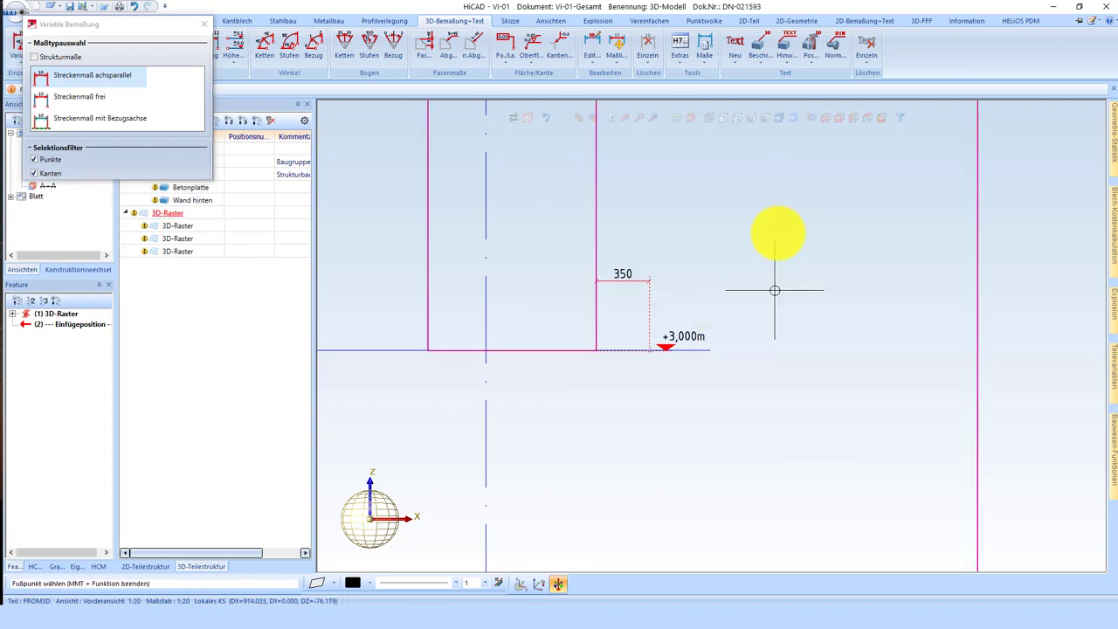
middle_click(746, 247)
scroll(715, 240, "down", 3)
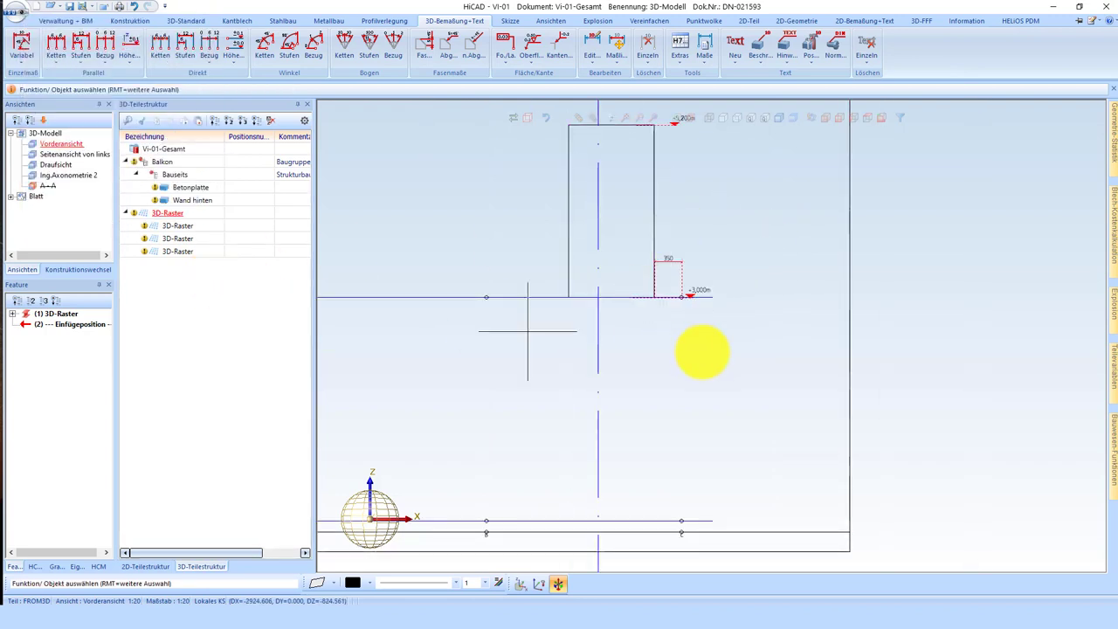
- Set the 3D-Raster to 4 levels, the new top level 50 above the 2860 level
double_click(52, 314)
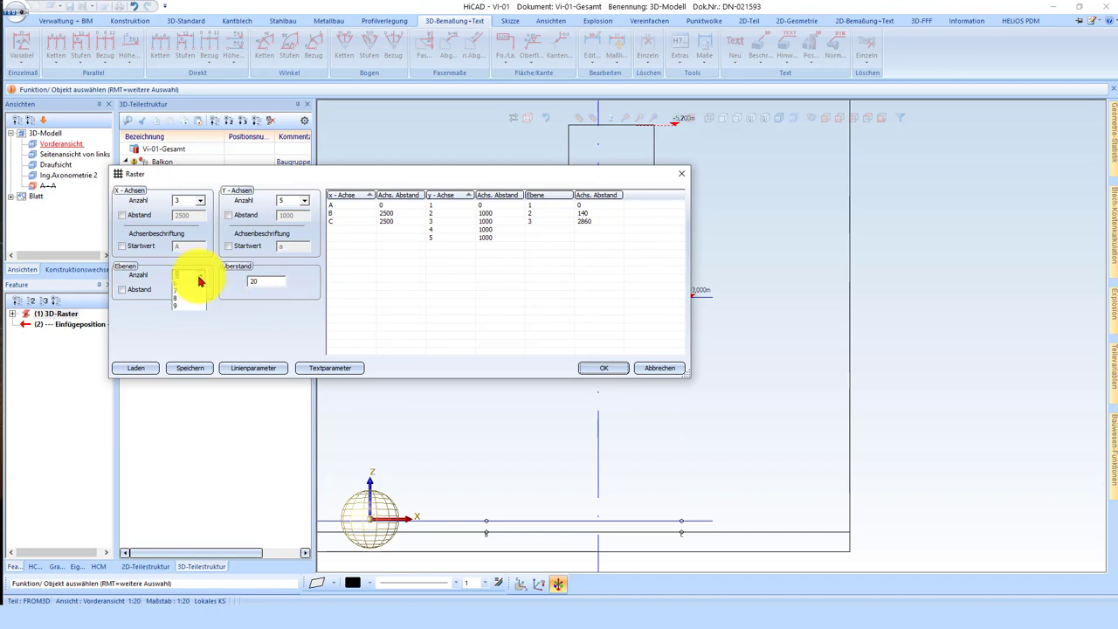
left_click(190, 307)
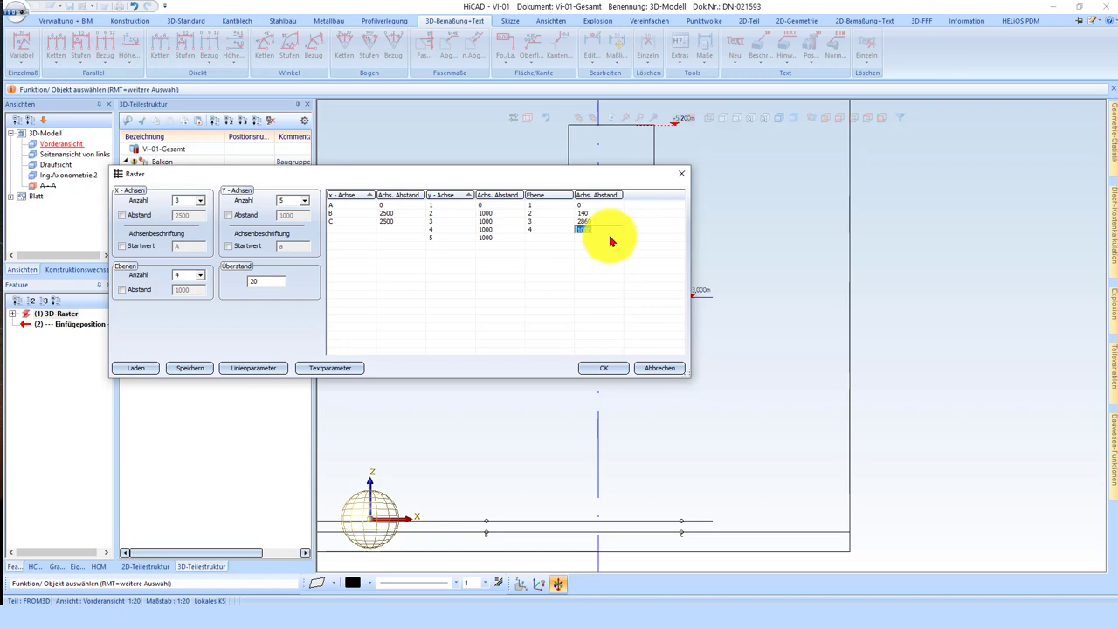
left_click(602, 372)
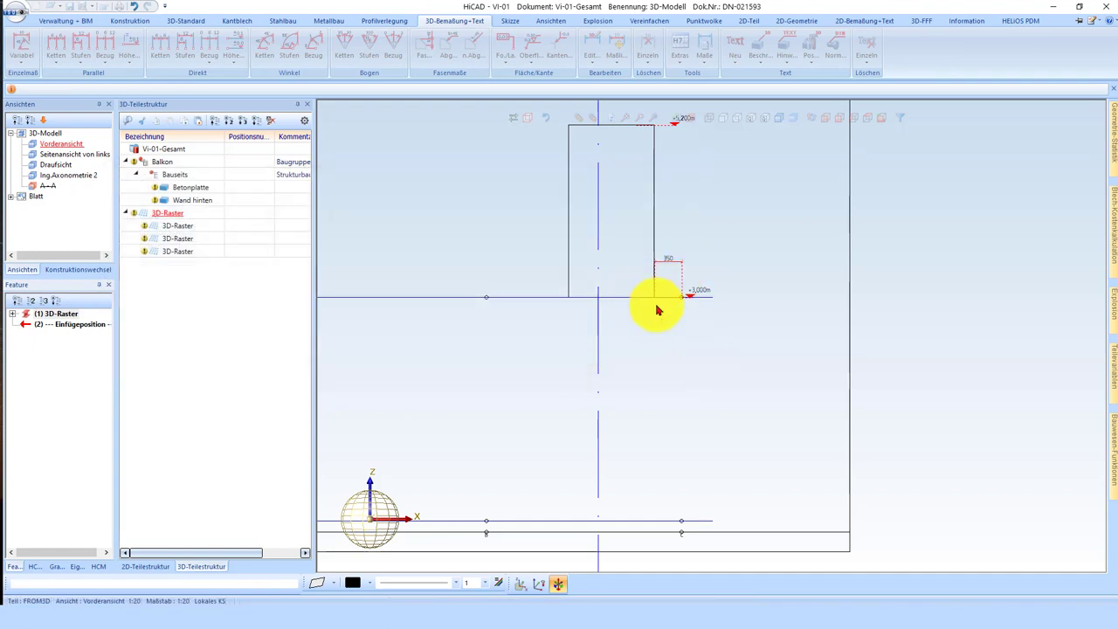
- Zoom out over the sheet views, then zoom into the Ing.Axonometrie 2 isometric view
scroll(739, 299, "up", 1)
scroll(699, 245, "down", 2)
scroll(619, 244, "down", 2)
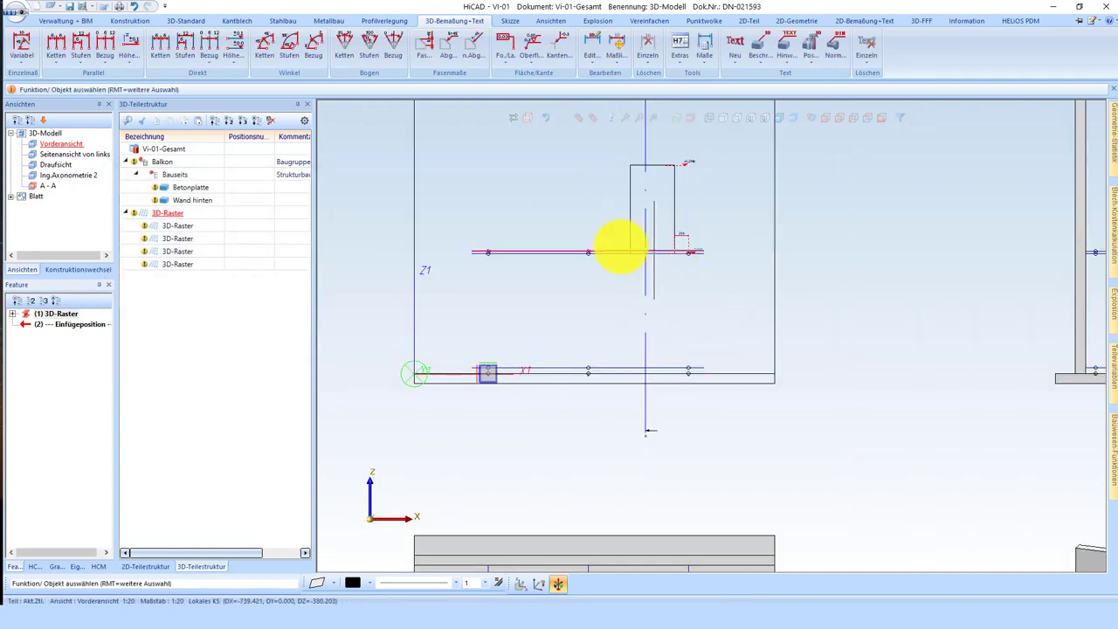
scroll(583, 243, "down", 2)
scroll(874, 471, "up", 2)
scroll(812, 394, "up", 2)
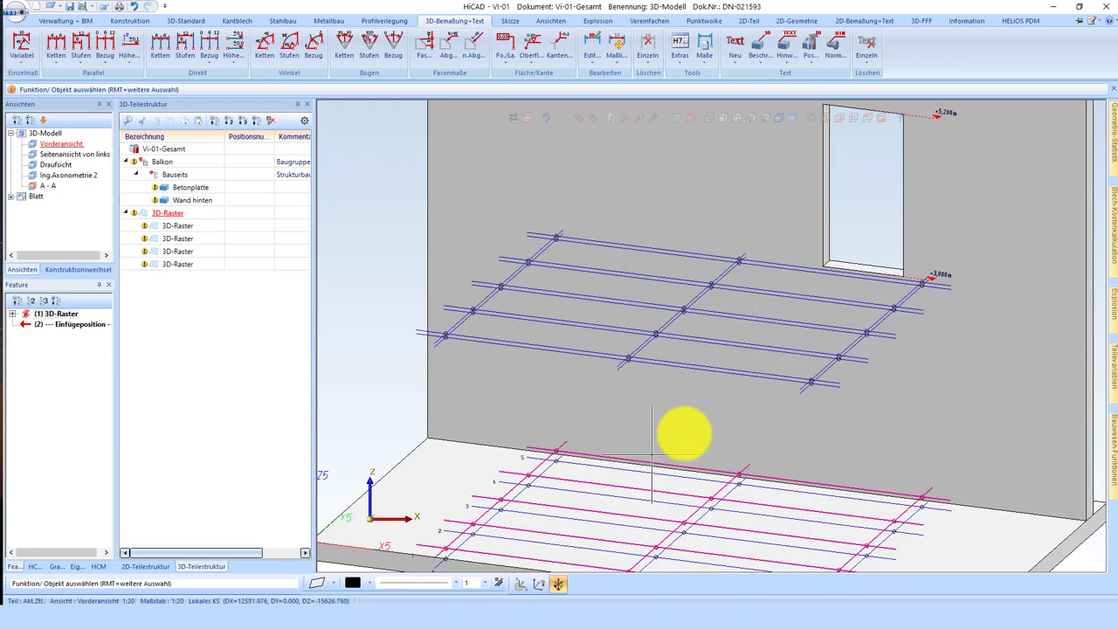
scroll(790, 393, "down", 3)
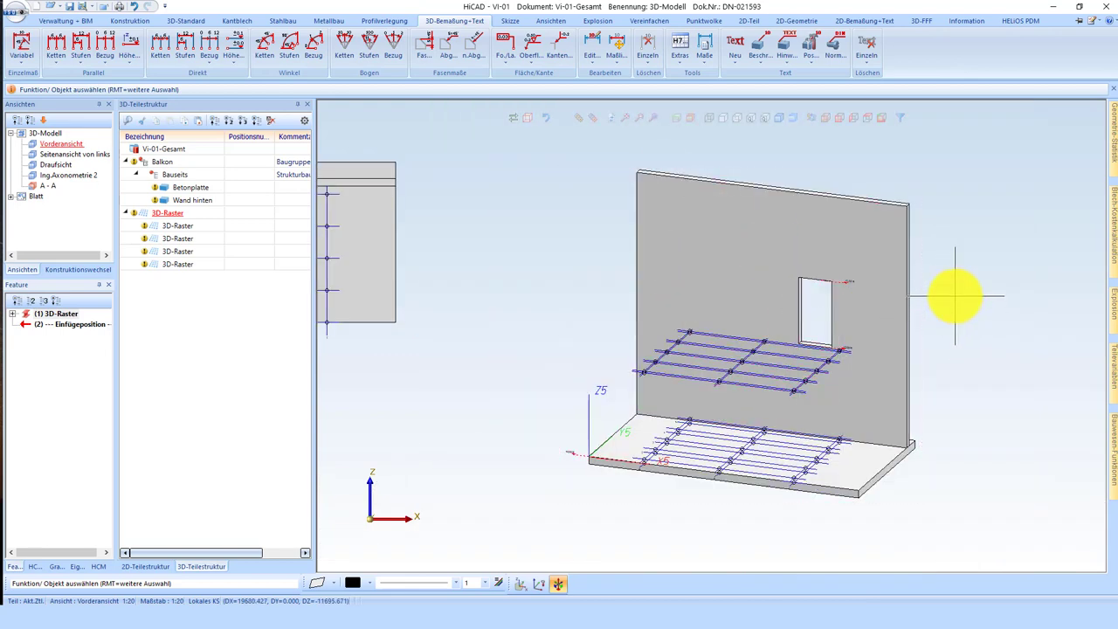
scroll(899, 350, "up", 1)
scroll(973, 350, "up", 1)
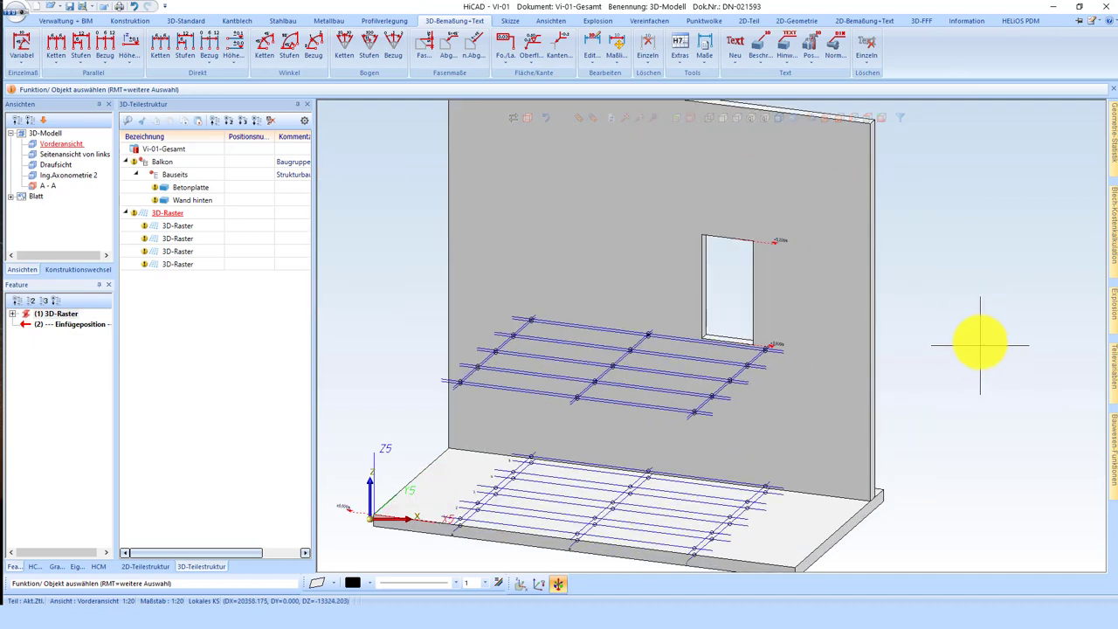
scroll(931, 360, "down", 1)
scroll(907, 345, "down", 1)
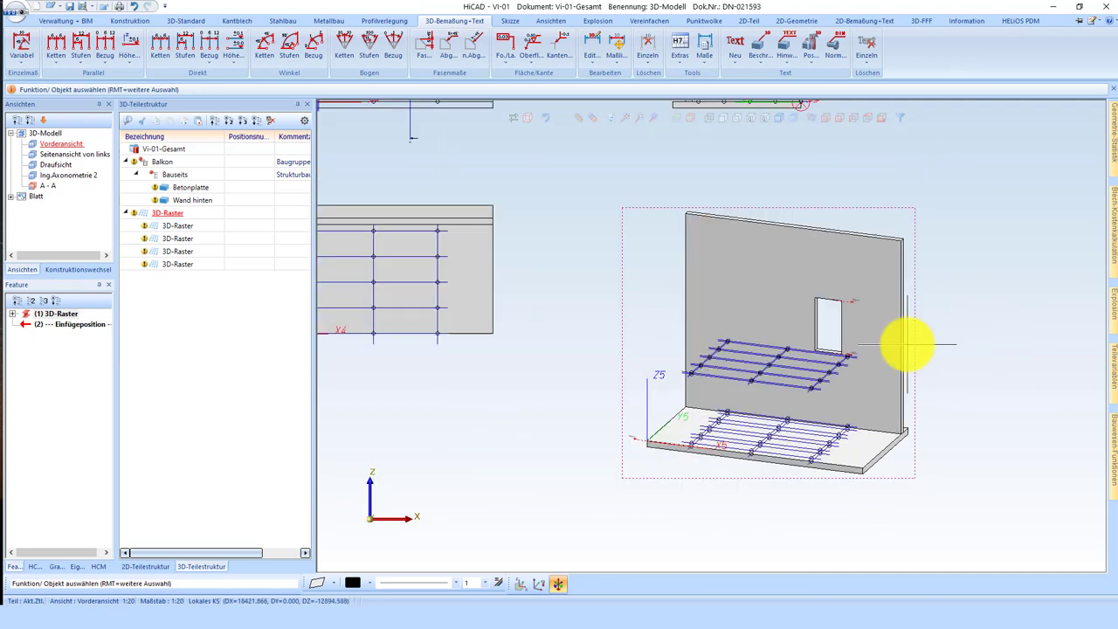
scroll(895, 349, "up", 1)
scroll(804, 366, "up", 1)
scroll(970, 389, "up", 1)
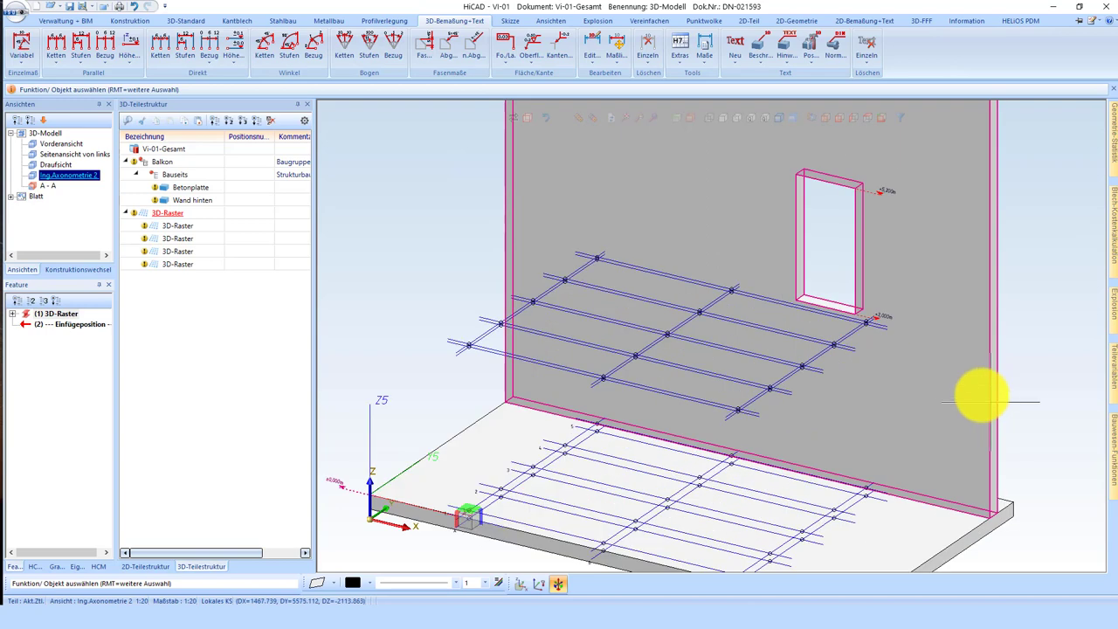
scroll(917, 345, "down", 2)
- Fix the 3D raster's fit point from the slab's front-left corner, lifting it to the wall-grid level
left_click(679, 120)
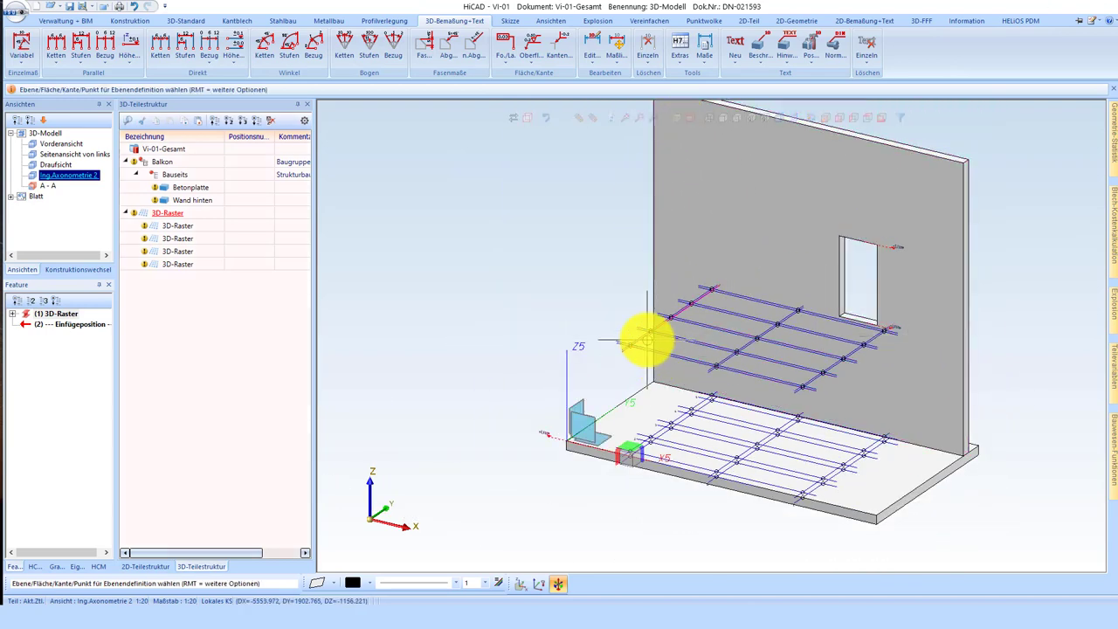
scroll(610, 445, "up", 2)
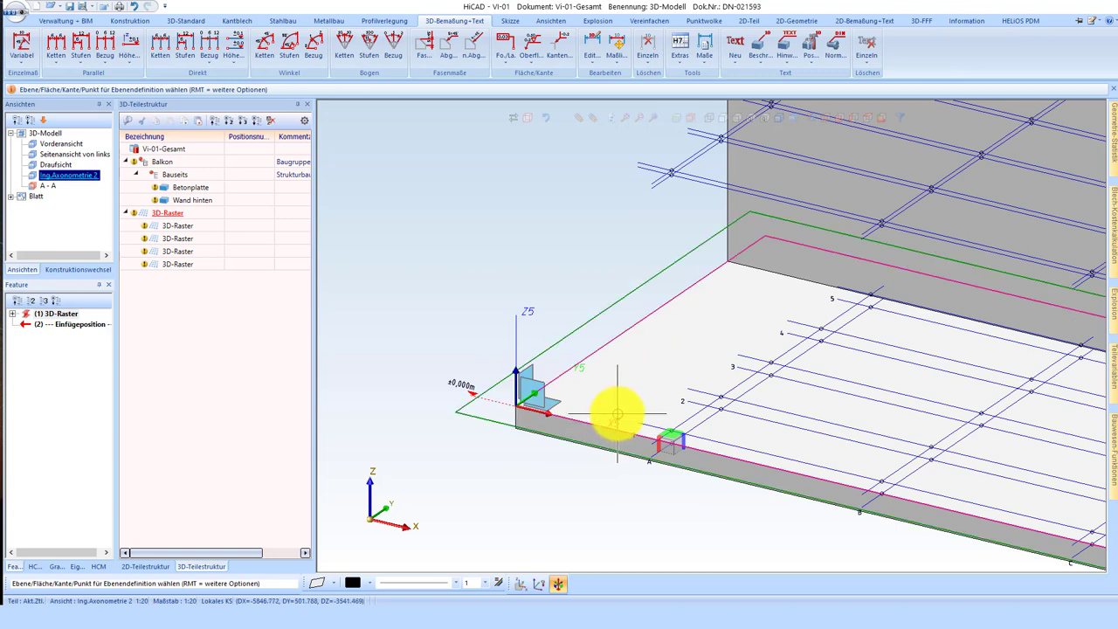
left_click(617, 413)
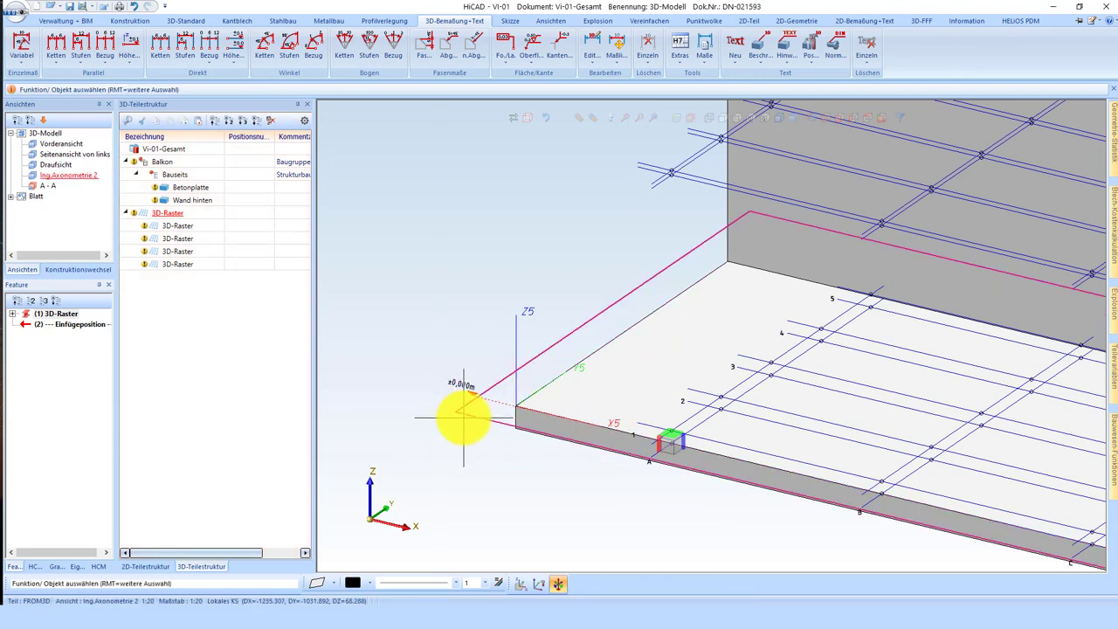
left_click(463, 418)
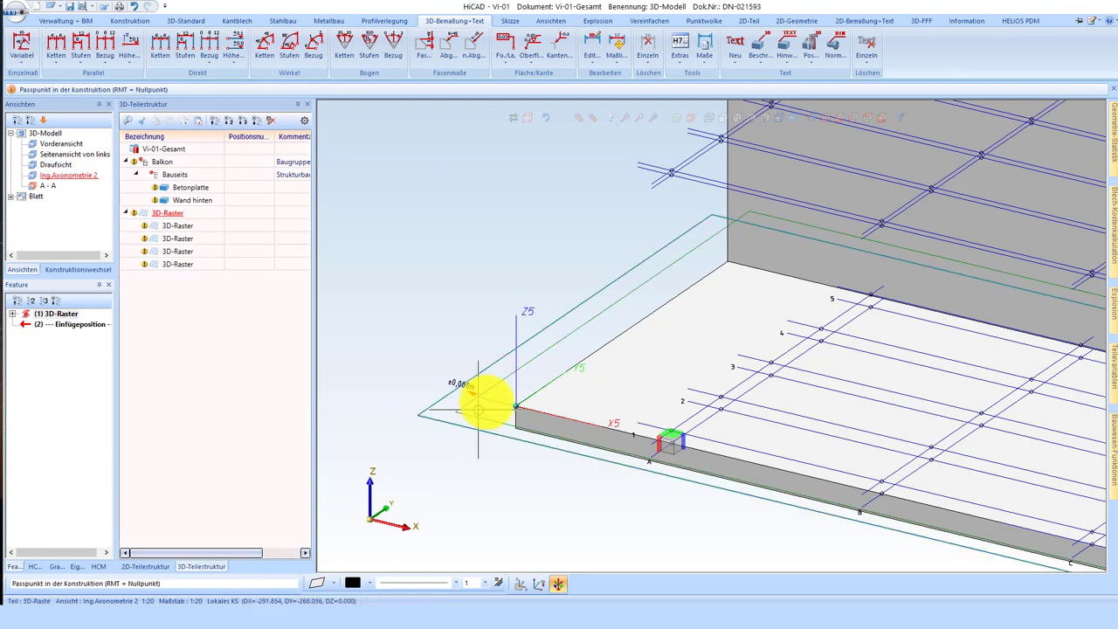
left_click(675, 176)
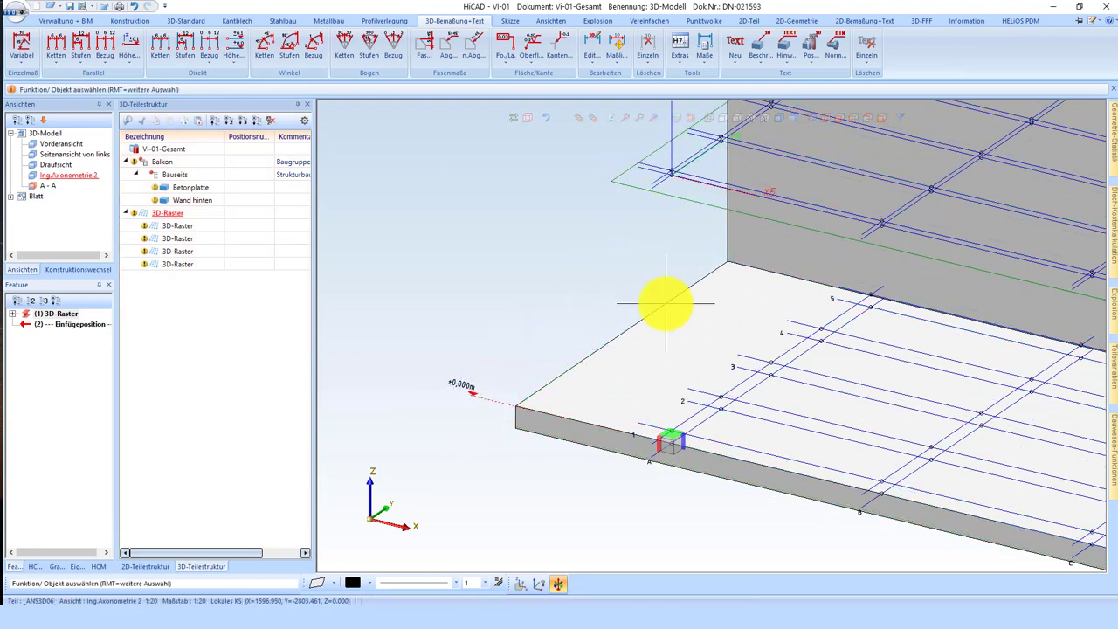
- Make the top view (Draufsicht) the active view of the balcony raster
scroll(671, 297, "down", 1)
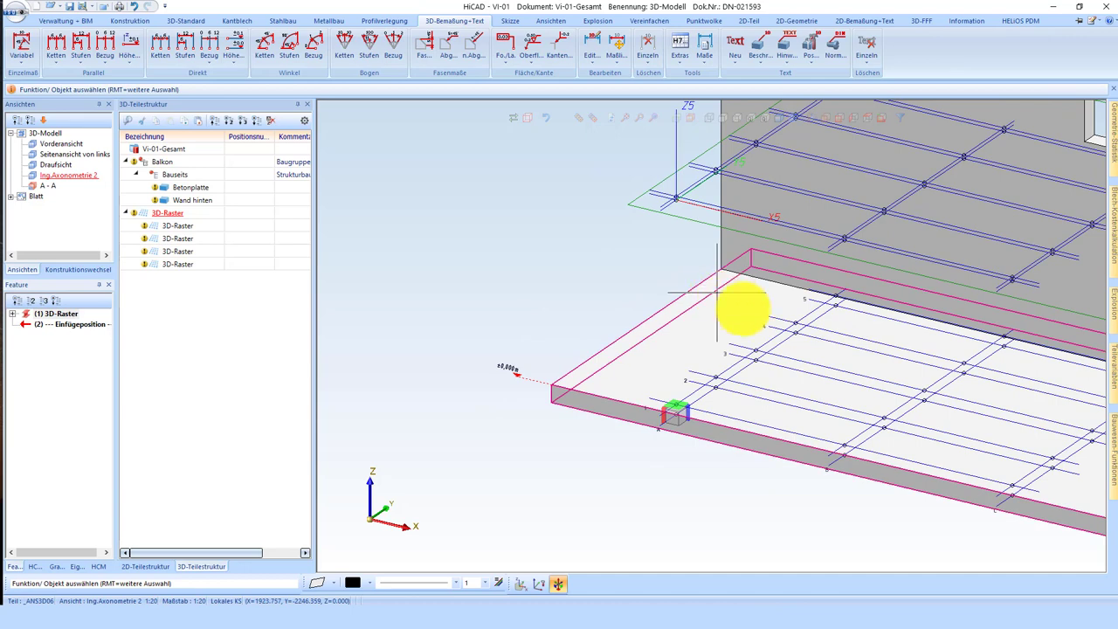
scroll(725, 314, "down", 2)
scroll(708, 384, "down", 1)
scroll(656, 167, "up", 2)
scroll(666, 219, "up", 1)
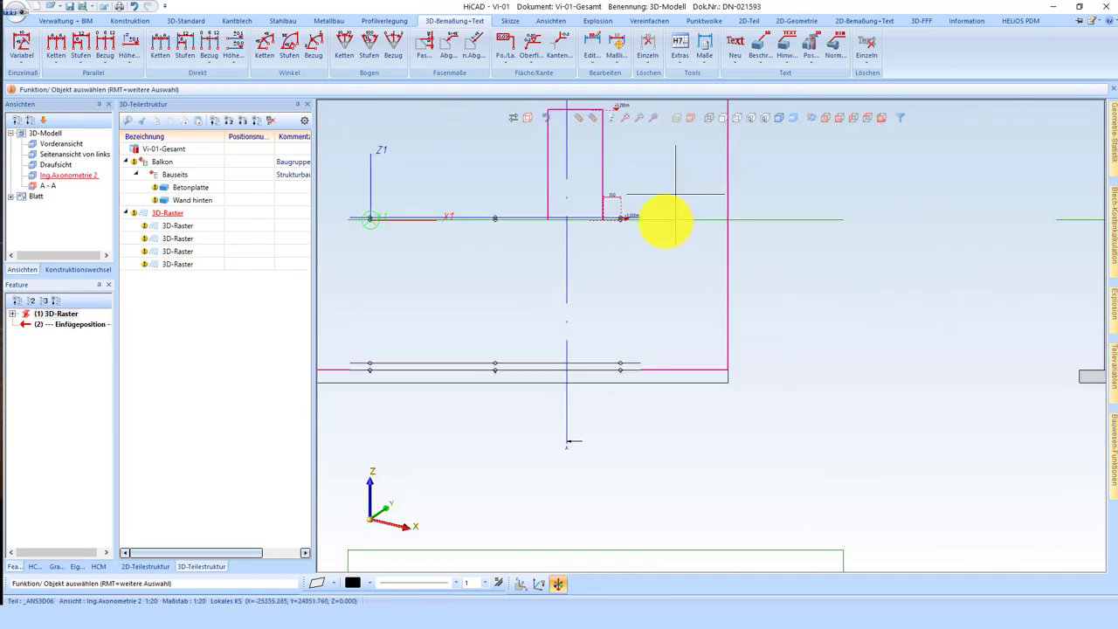
scroll(568, 209, "up", 1)
scroll(594, 212, "down", 1)
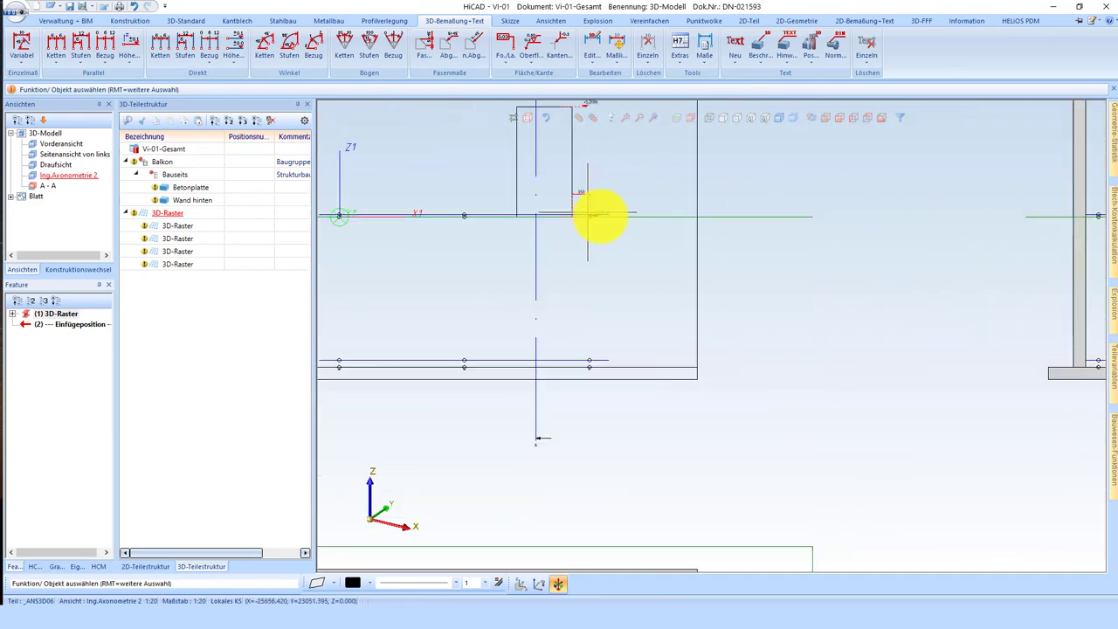
scroll(658, 195, "down", 1)
scroll(669, 204, "down", 1)
scroll(586, 280, "up", 2)
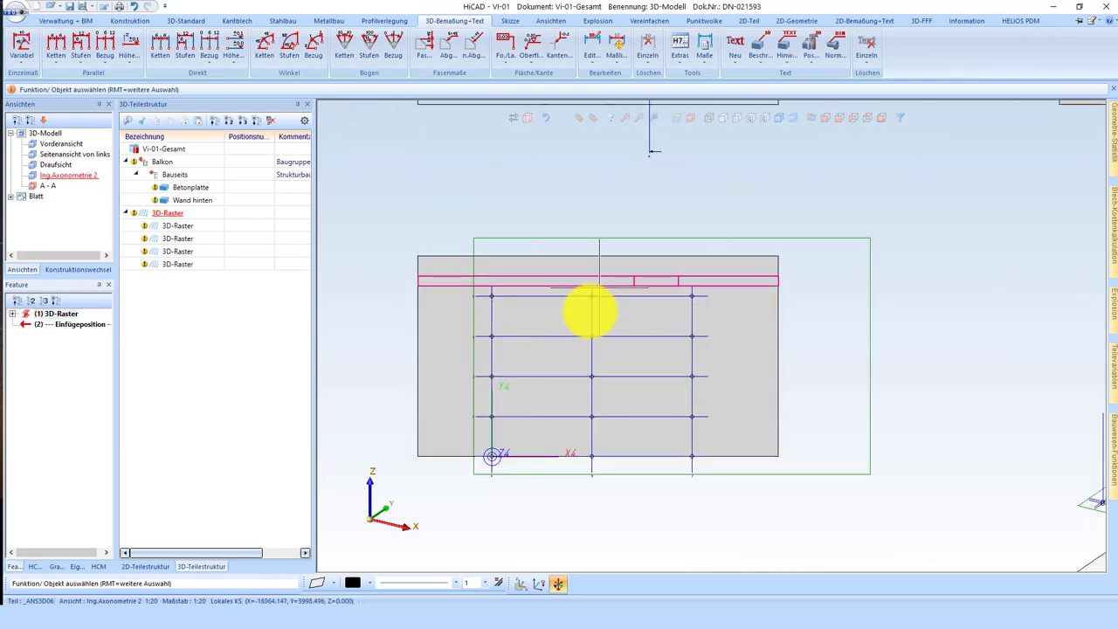
scroll(590, 309, "up", 2)
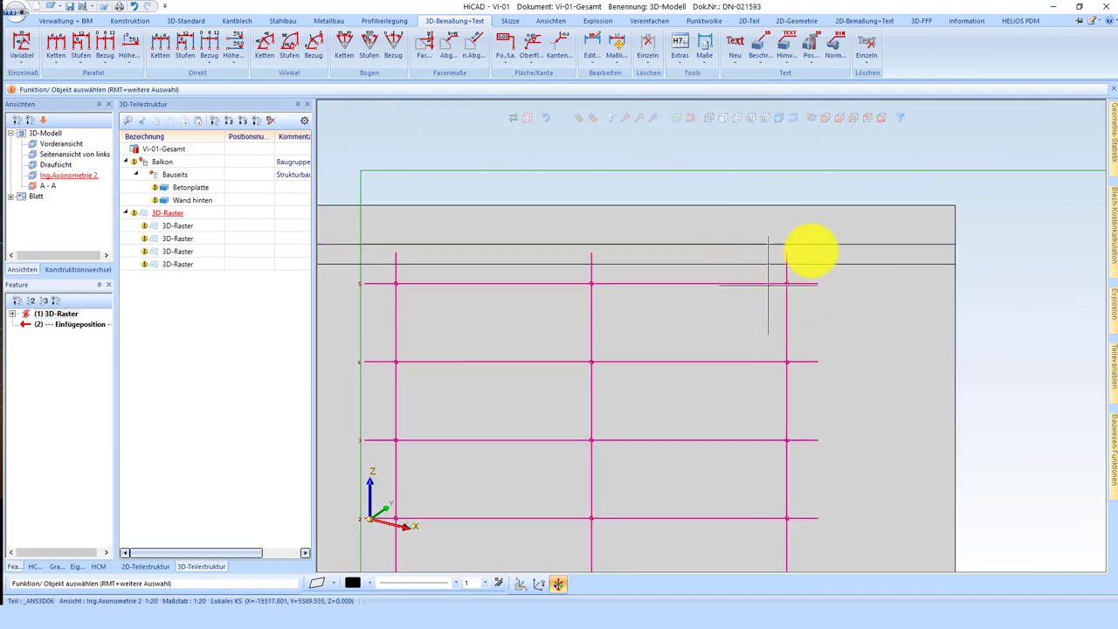
scroll(808, 250, "down", 1)
left_click(748, 119)
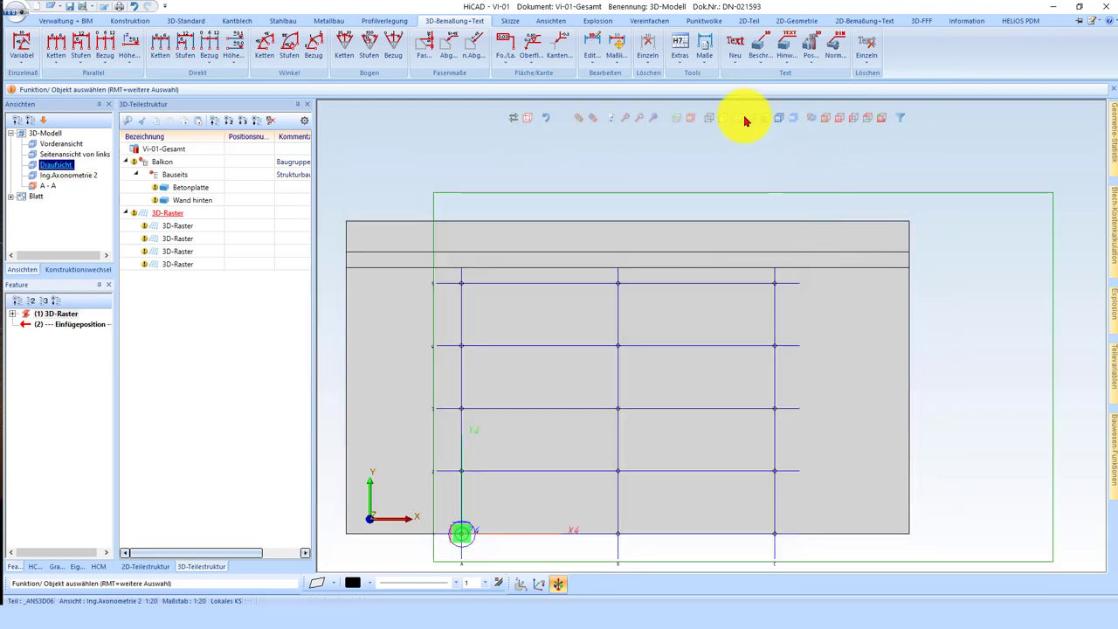
- Change the display from shaded to plain lines and zoom in
left_click(725, 120)
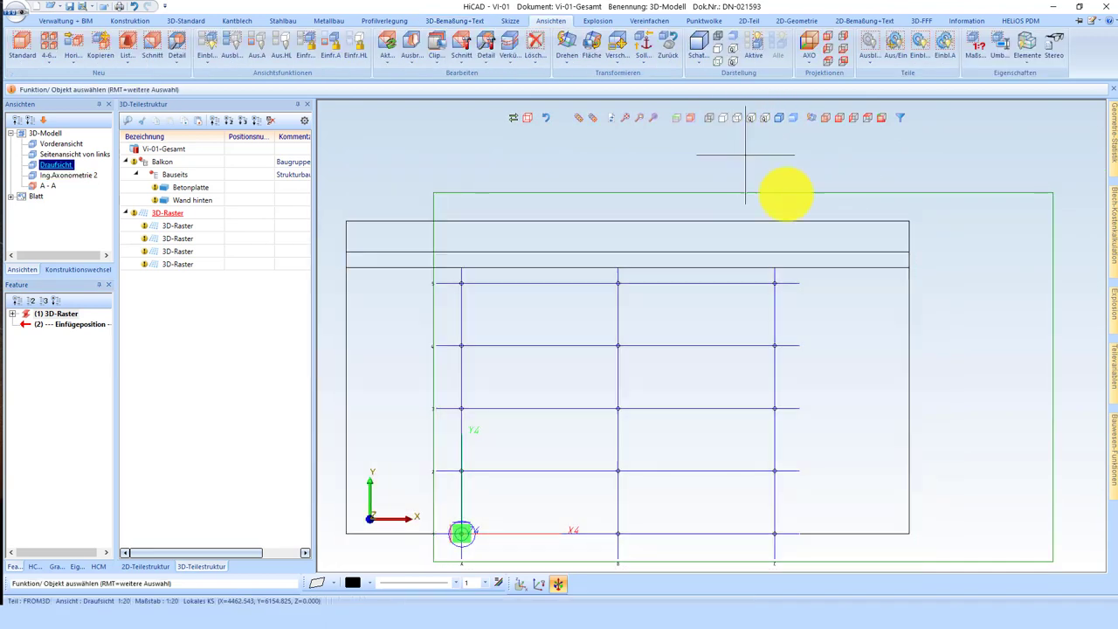
scroll(791, 231, "up", 3)
scroll(732, 378, "up", 2)
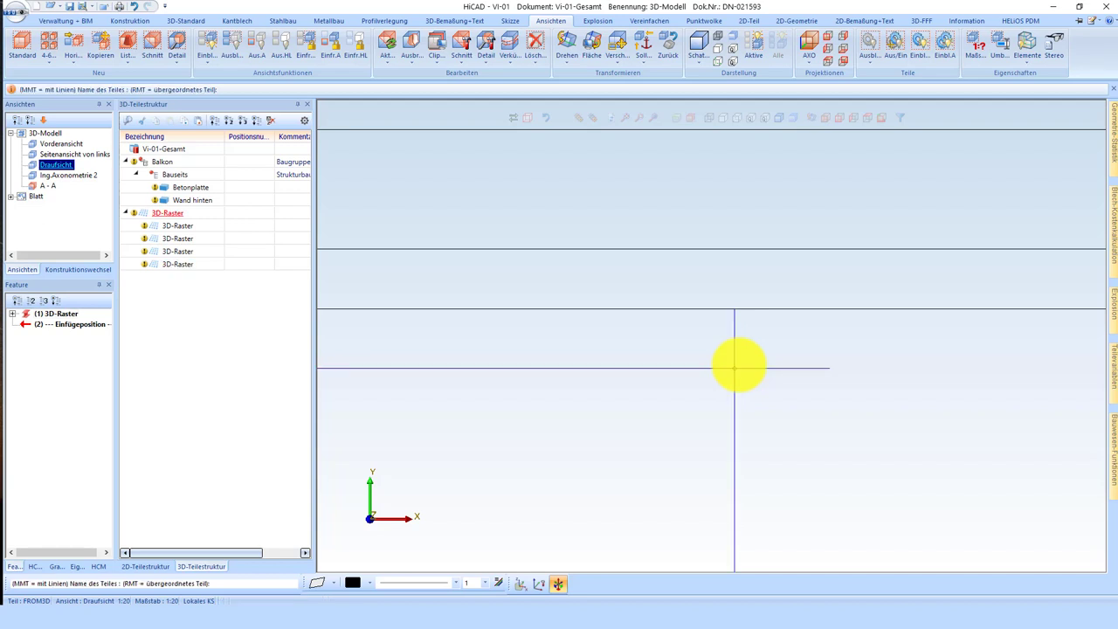
- Move the 3D raster from its intersection to a picked target point so it lies within the slab outline
right_click(738, 365)
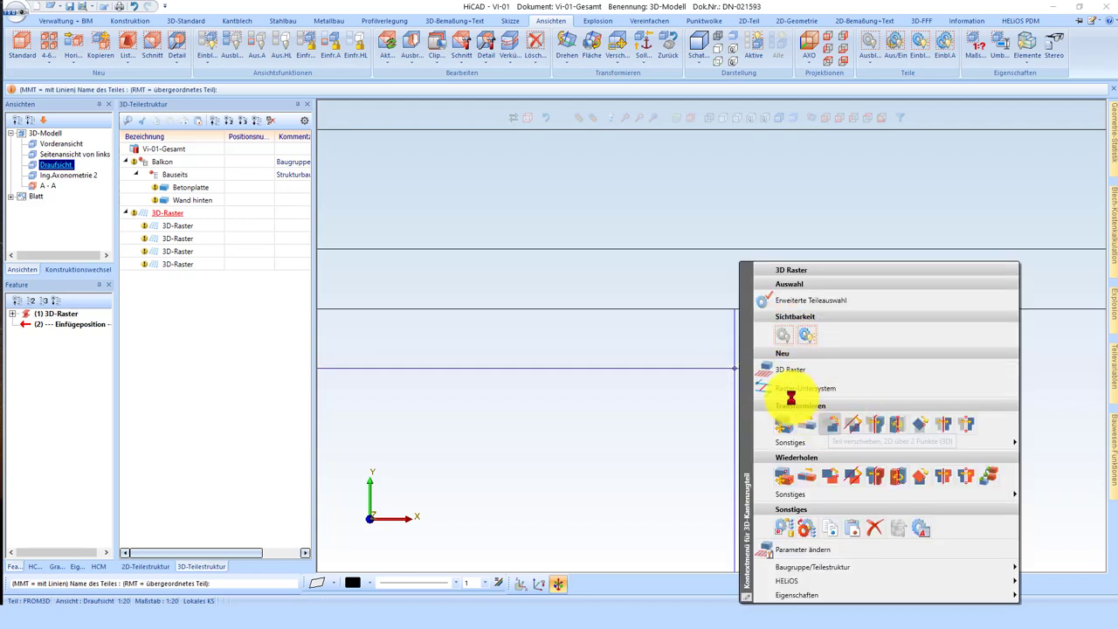
left_click(793, 388)
left_click(740, 365)
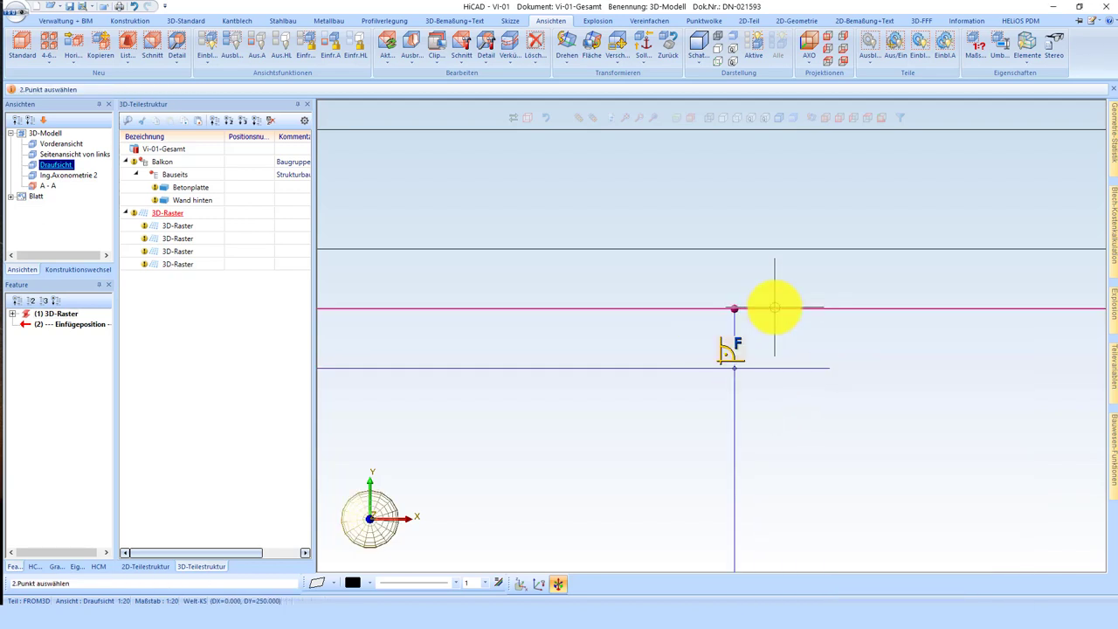
left_click(775, 308)
key("Return")
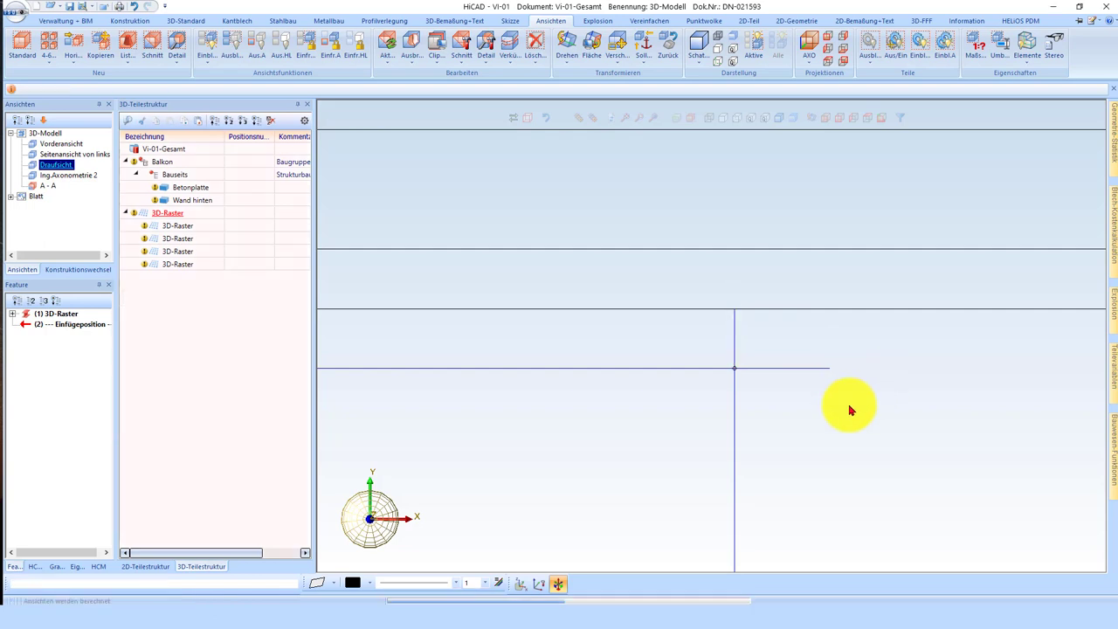
scroll(694, 317, "down", 3)
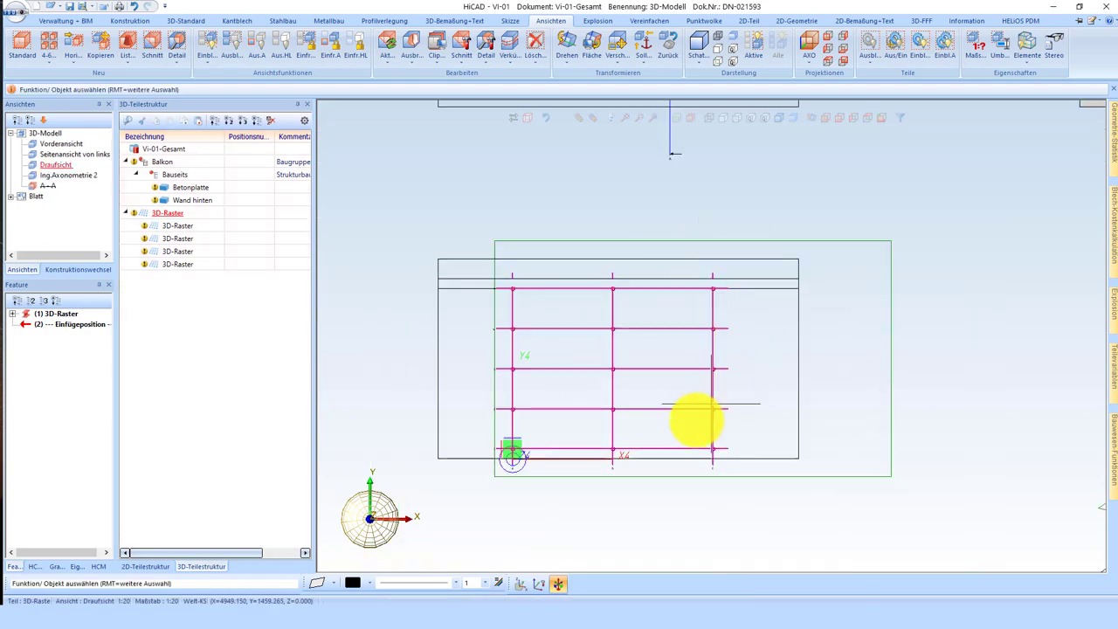
scroll(604, 350, "down", 2)
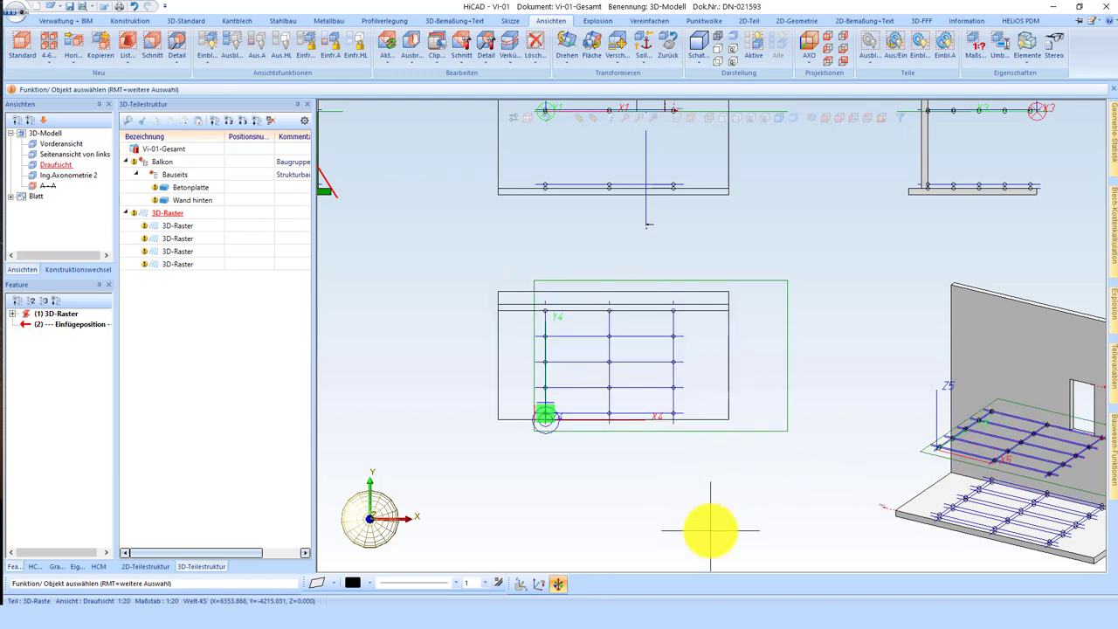
- Create a new assembly named Balkon with part type Strukturbaugruppe
left_click(143, 21)
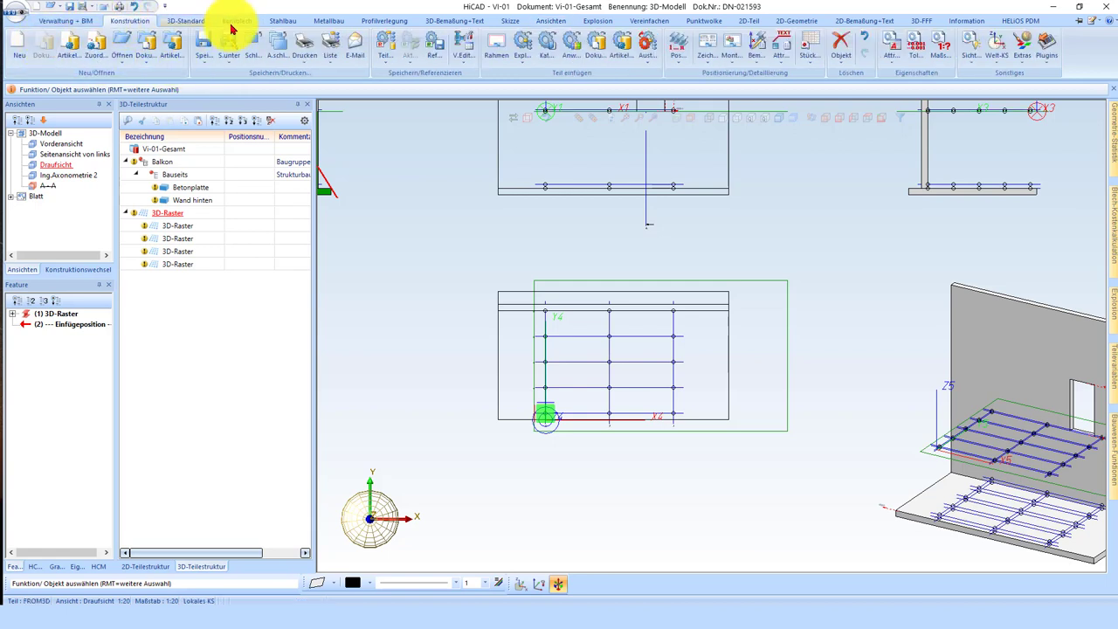
left_click(185, 21)
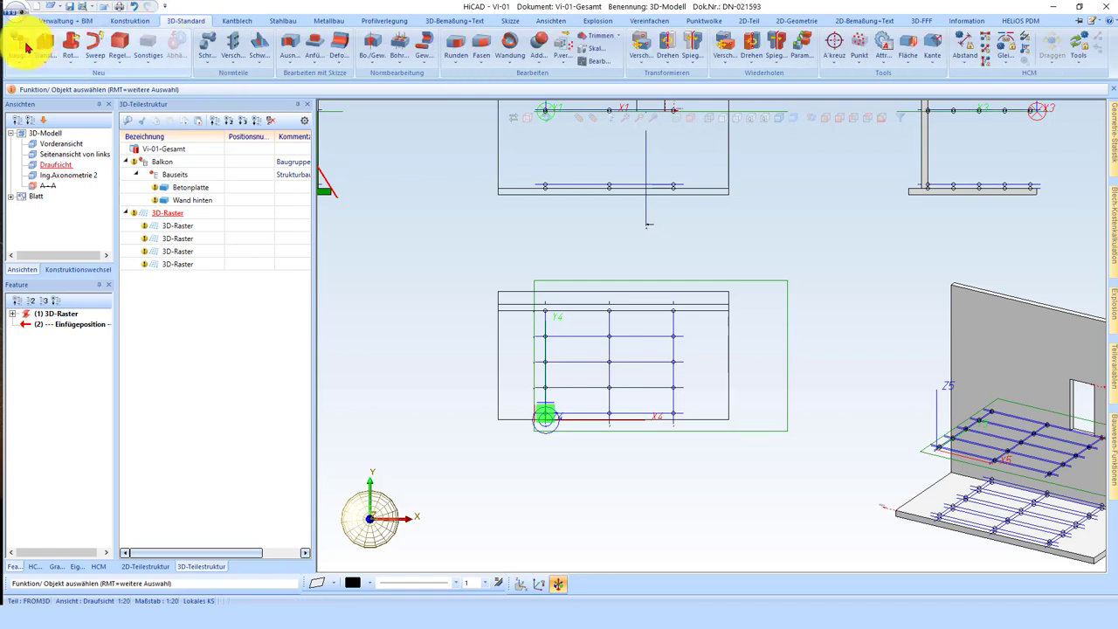
left_click(26, 48)
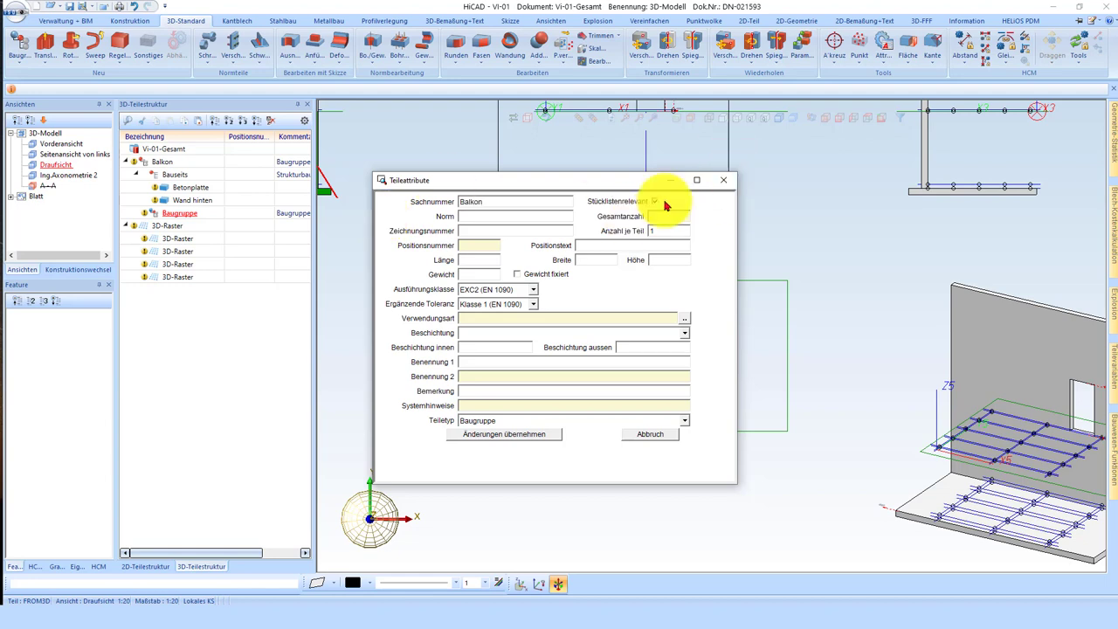
left_click(486, 419)
left_click(509, 515)
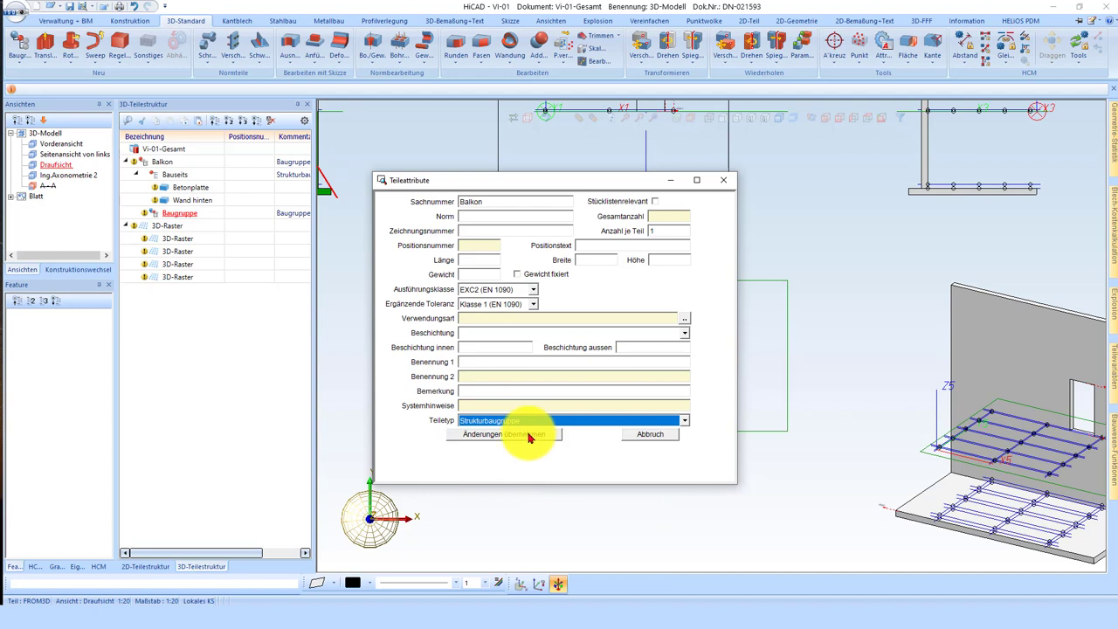
left_click(529, 436)
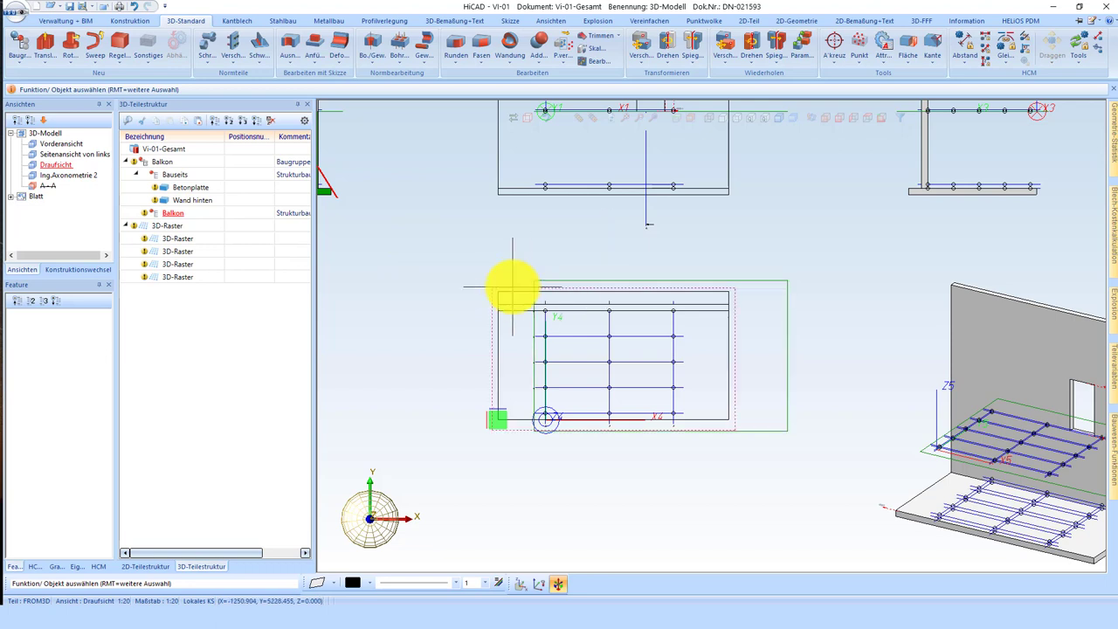
- Start inserting a standard steel profile and show the I-profile types
scroll(512, 285, "up", 2)
scroll(514, 280, "up", 2)
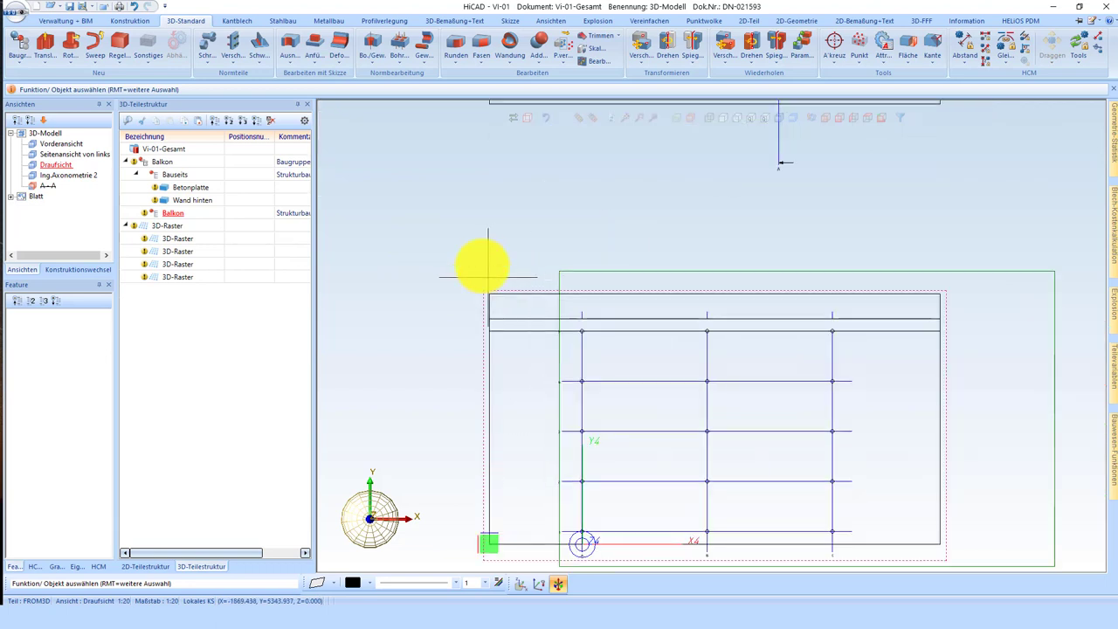
left_click(279, 27)
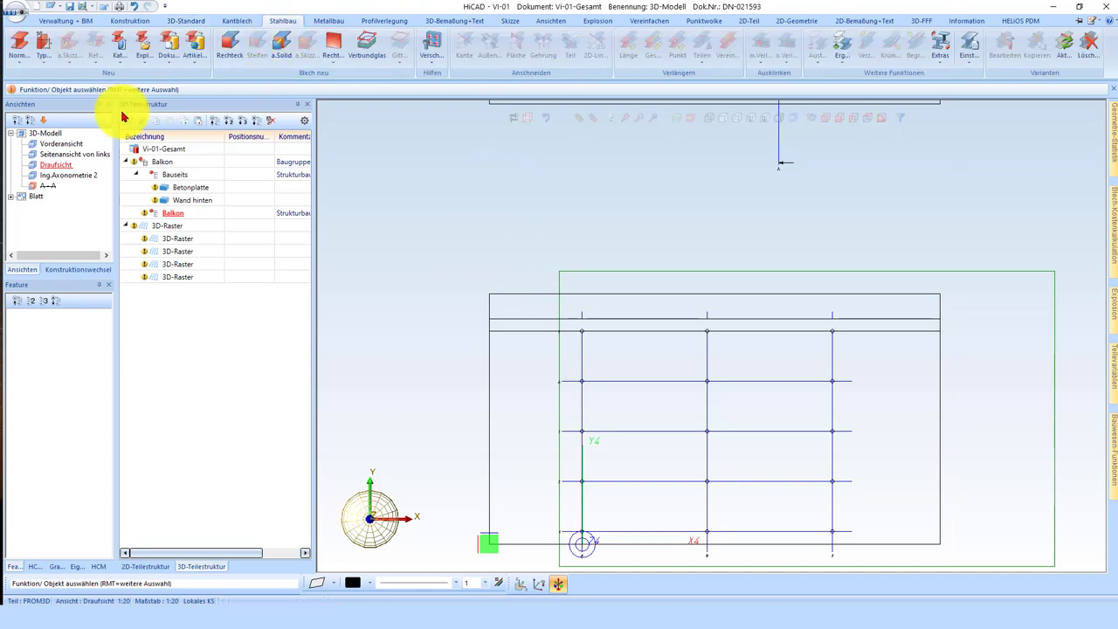
left_click(22, 50)
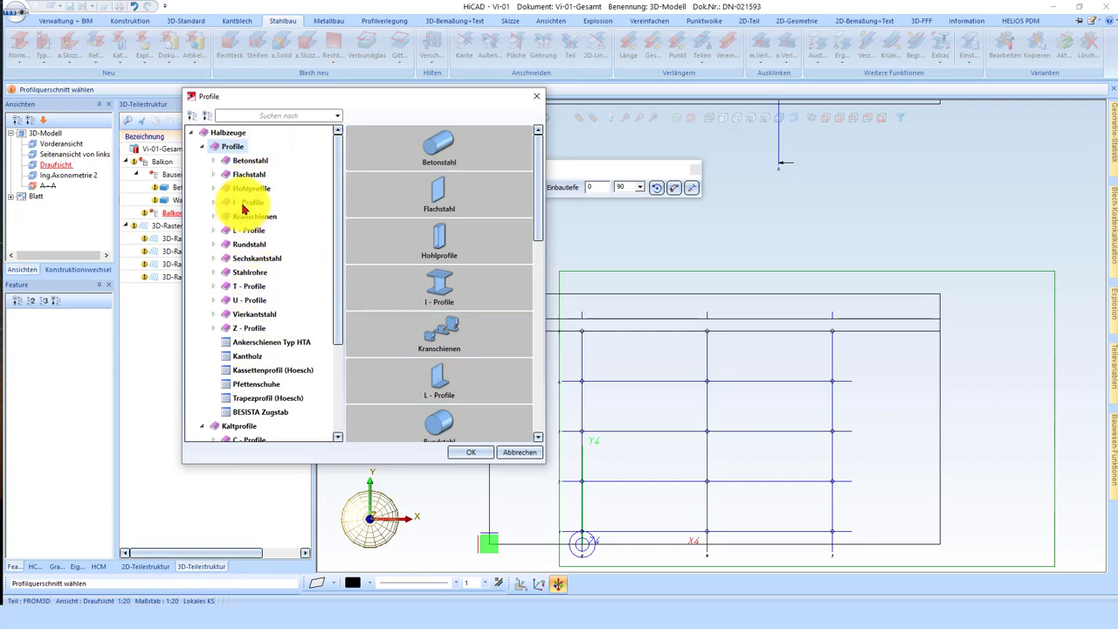
left_click(244, 204)
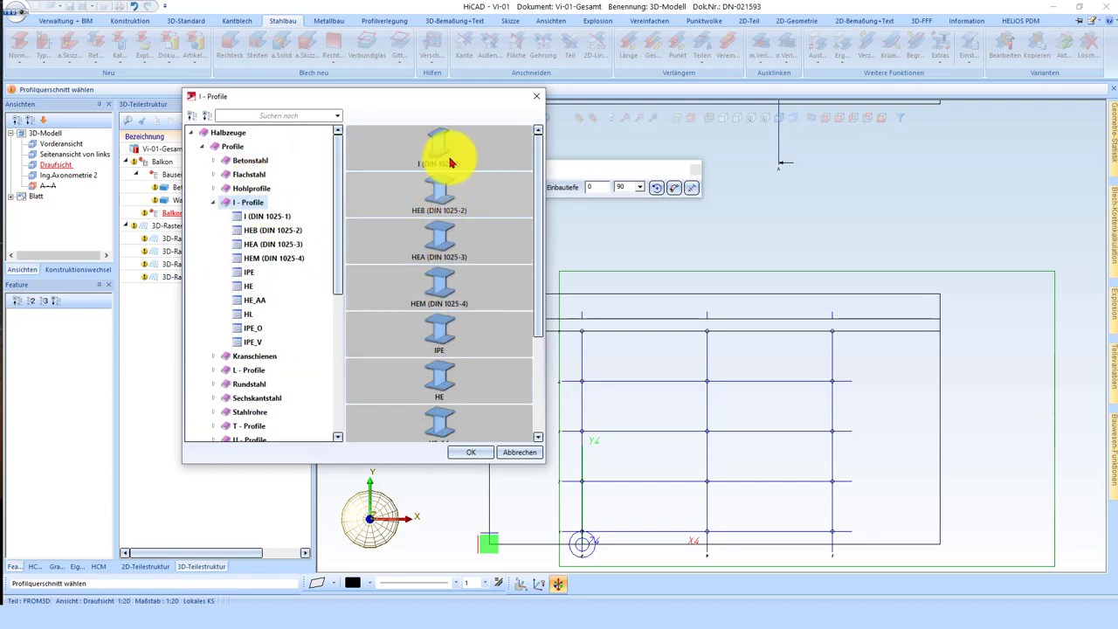
- Choose IPE 200 in S235JR from the IPE sizes and confirm
scroll(432, 297, "down", 1)
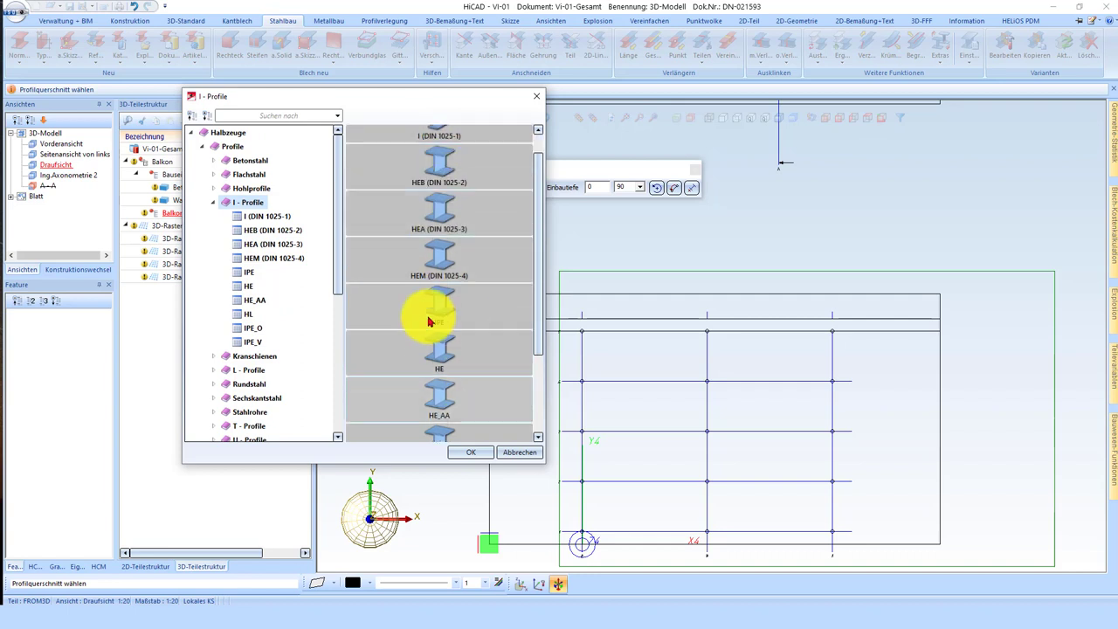
scroll(441, 340, "down", 2)
scroll(480, 343, "down", 2)
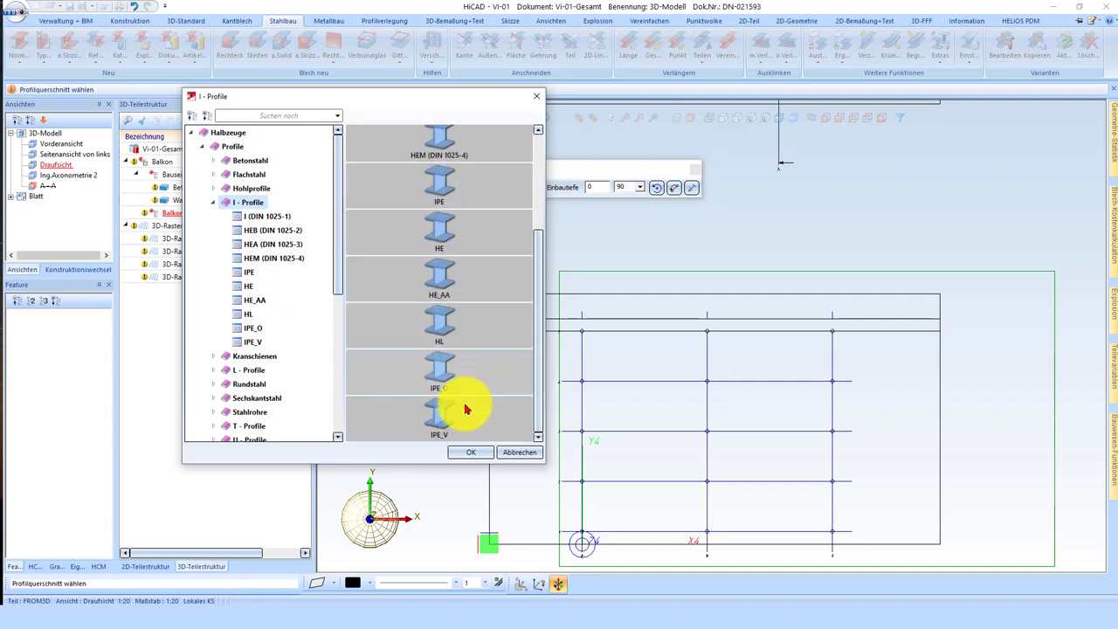
scroll(445, 323, "up", 1)
scroll(476, 323, "up", 4)
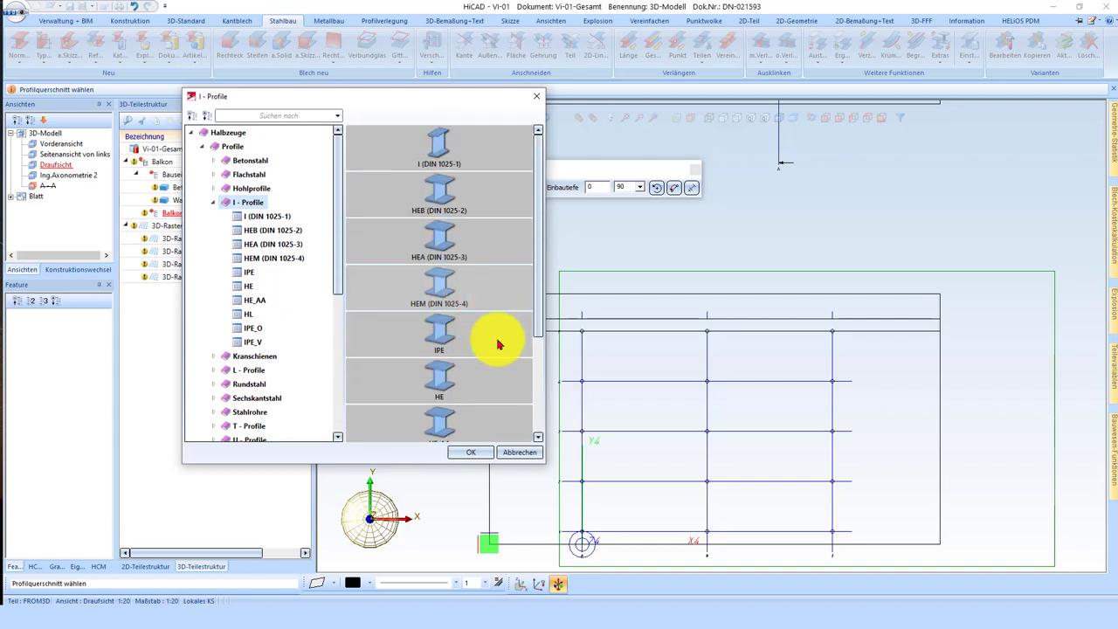
double_click(439, 337)
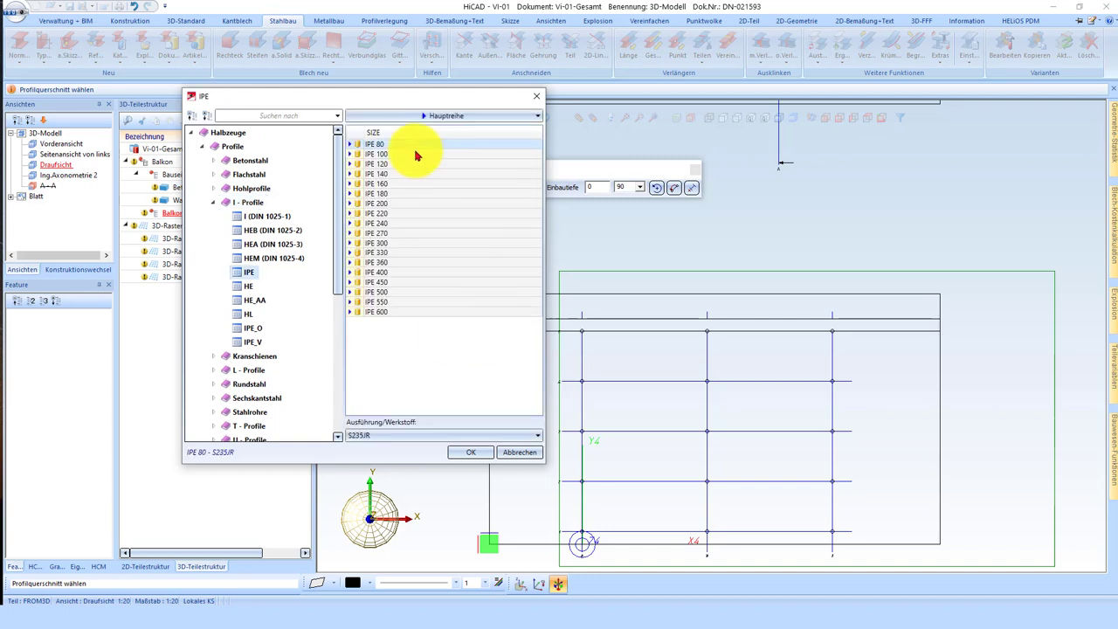
left_click(386, 204)
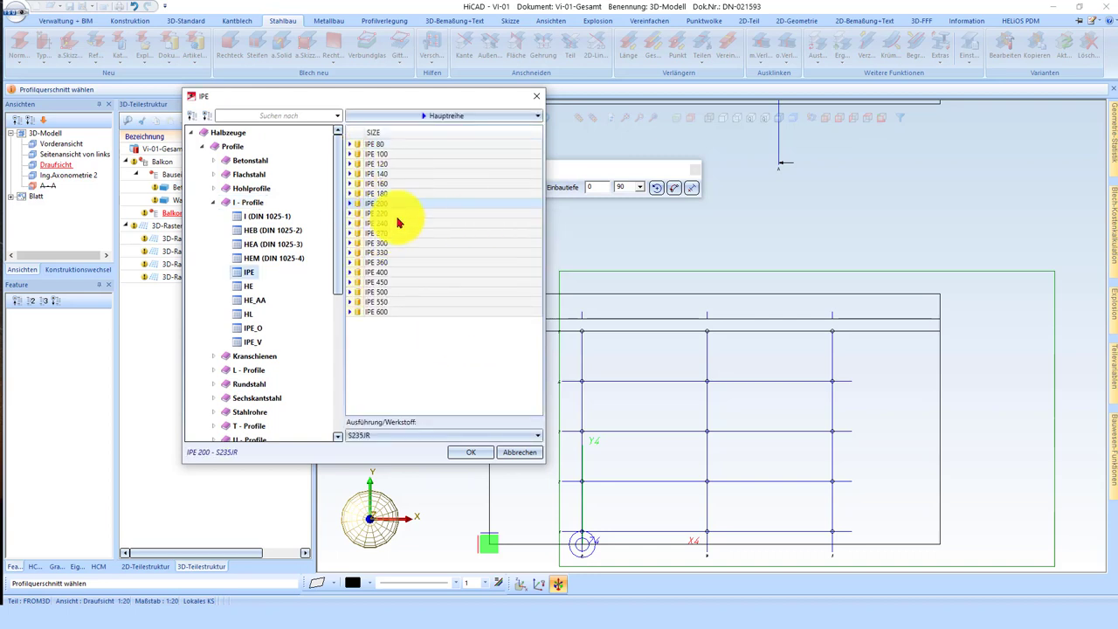
left_click(399, 438)
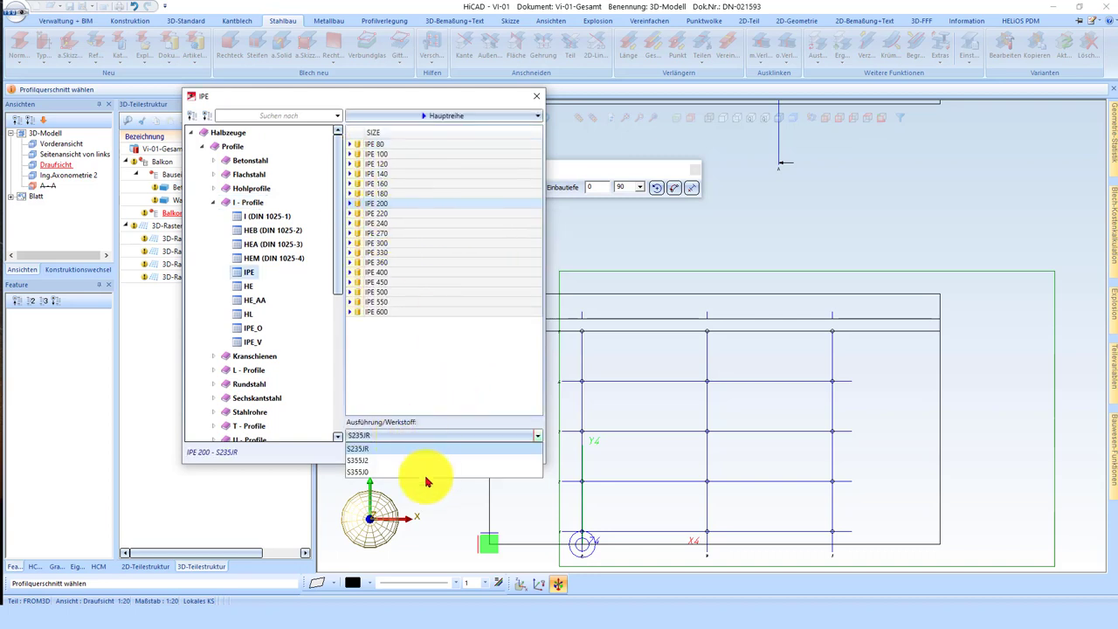
left_click(412, 347)
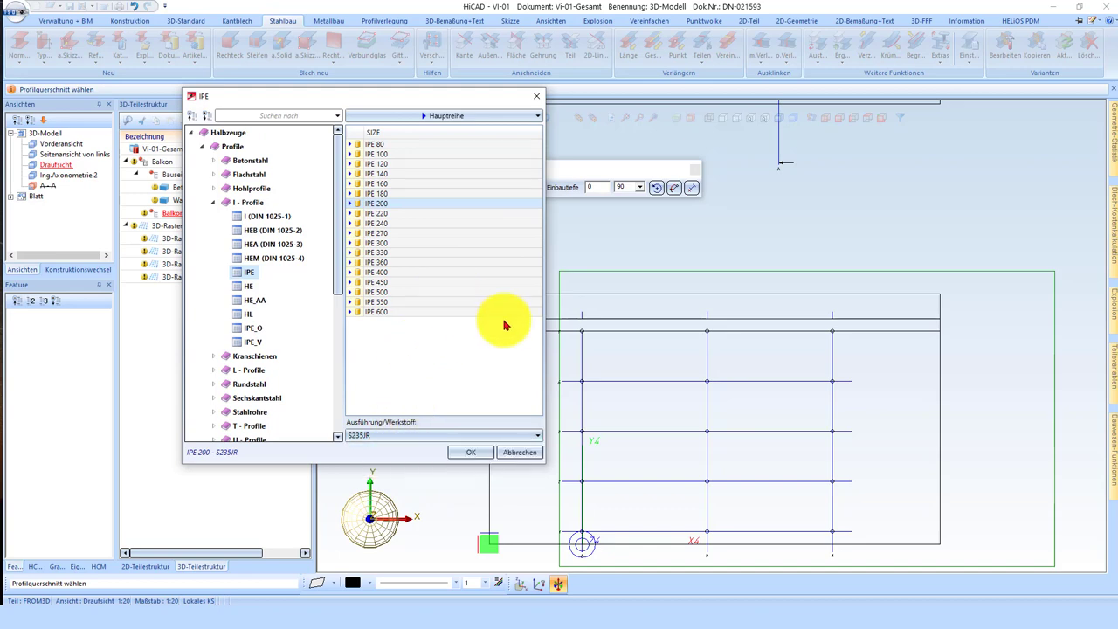
left_click(472, 453)
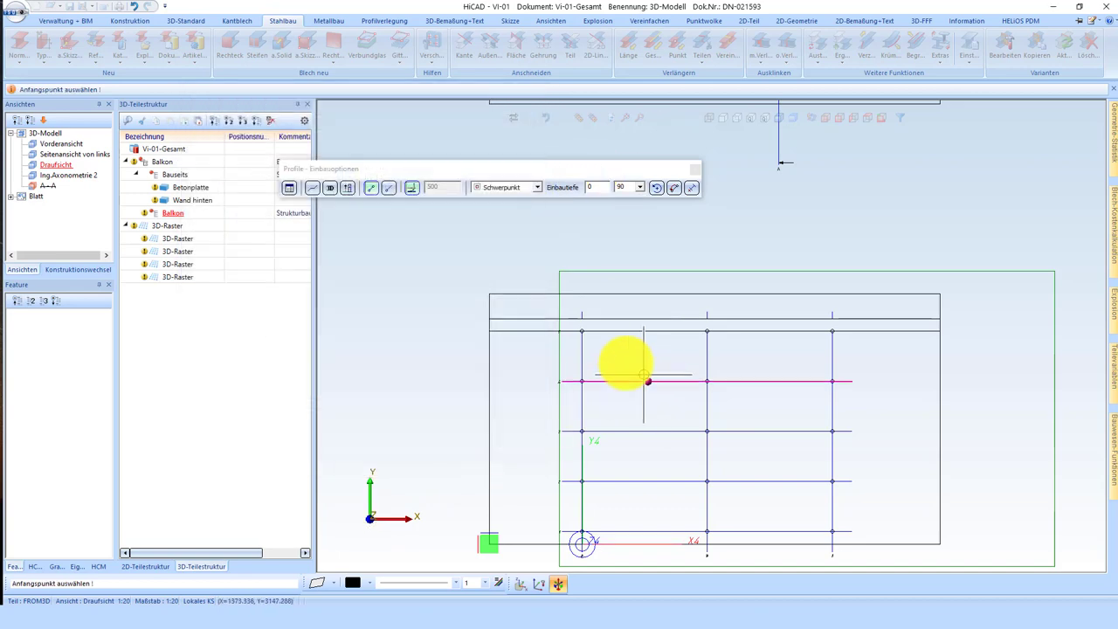
- Sketch the beam from the top grid node to a point 2000 down the right-hand grid line
left_click(372, 191)
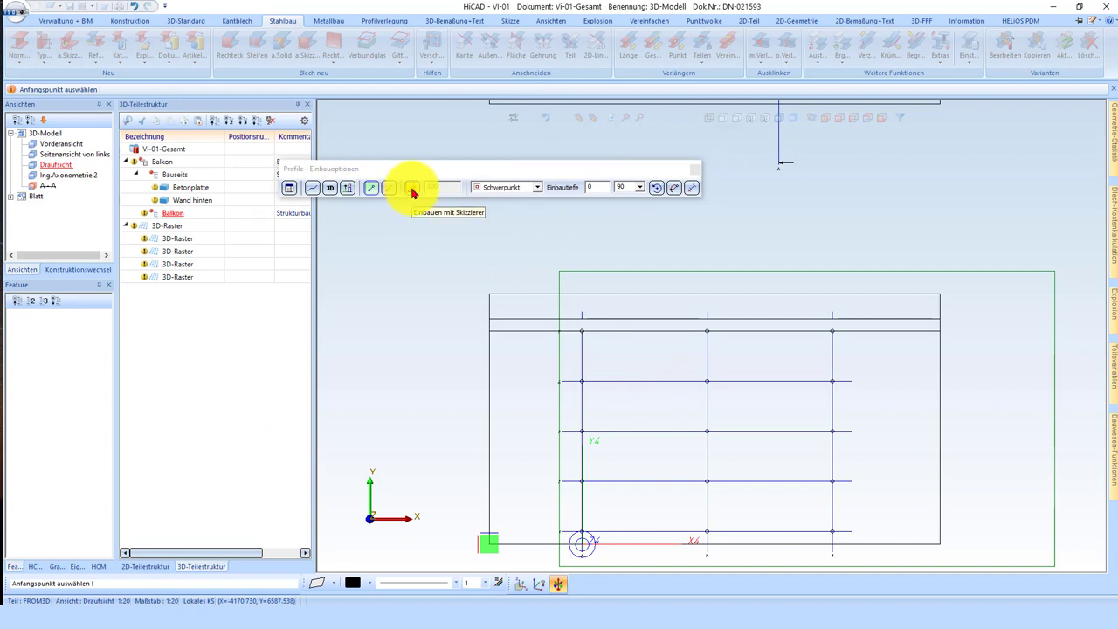
left_click(412, 190)
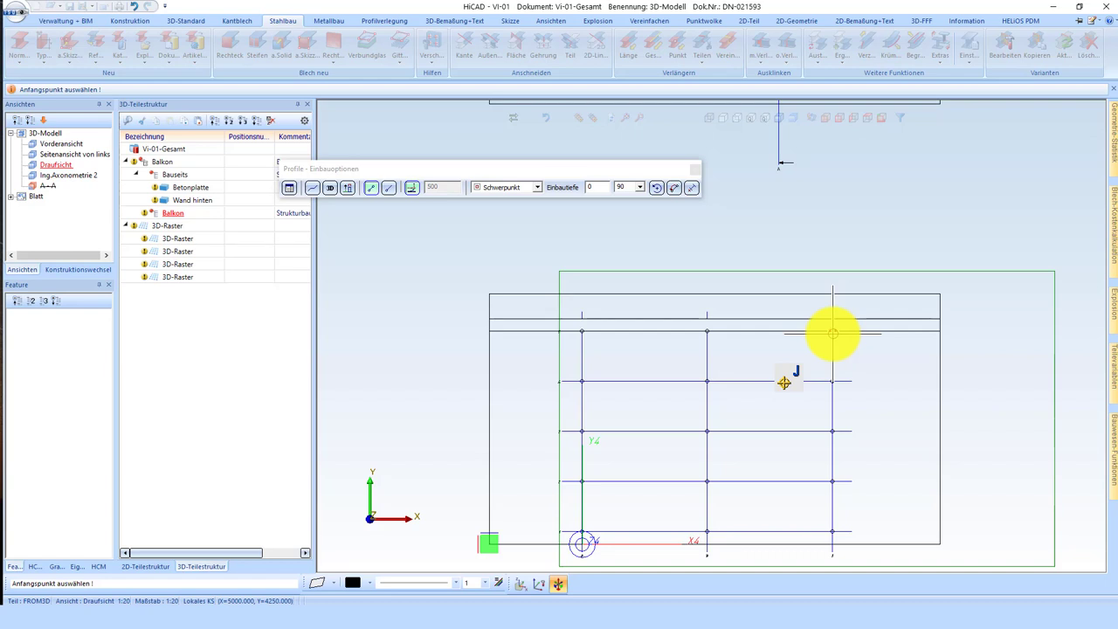
left_click(833, 332)
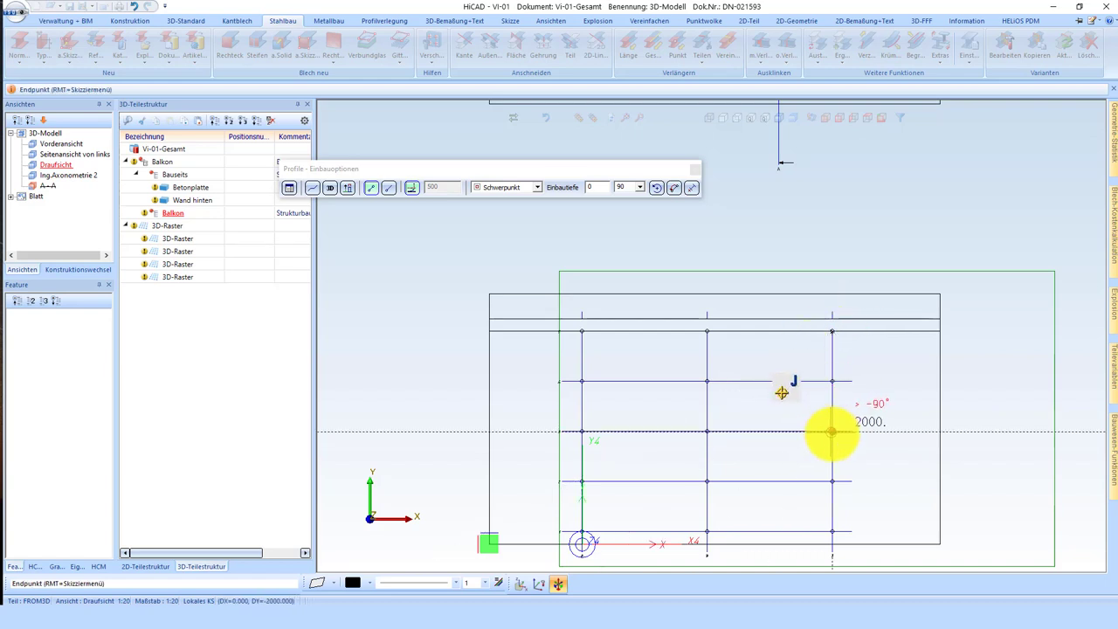
left_click(833, 432)
scroll(852, 446, "up", 2)
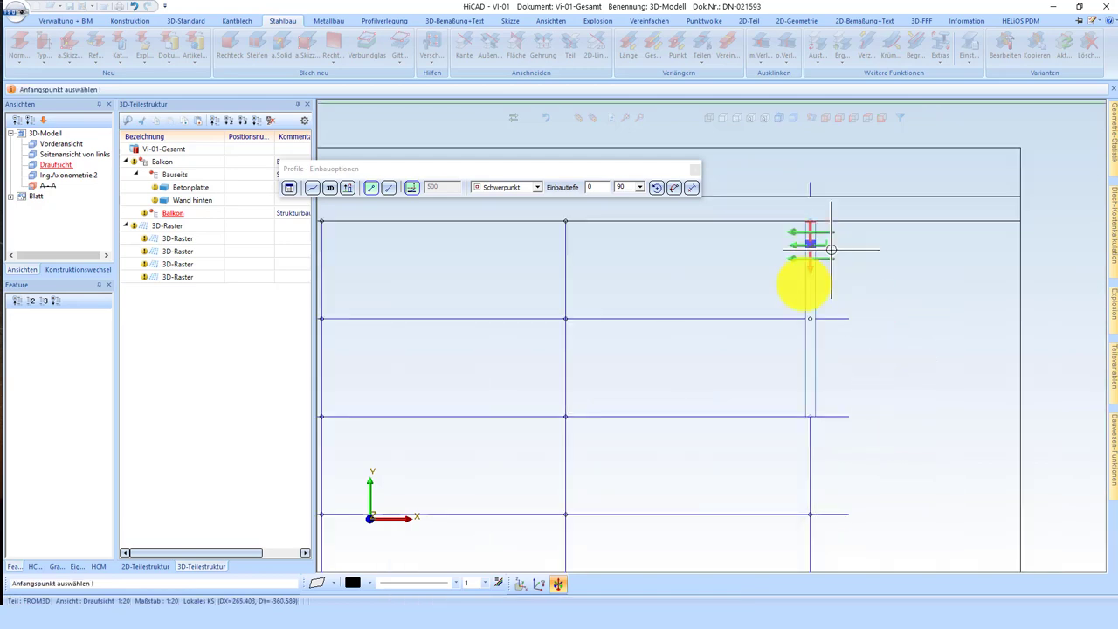
scroll(818, 278, "down", 3)
middle_click_drag(612, 337, 923, 400)
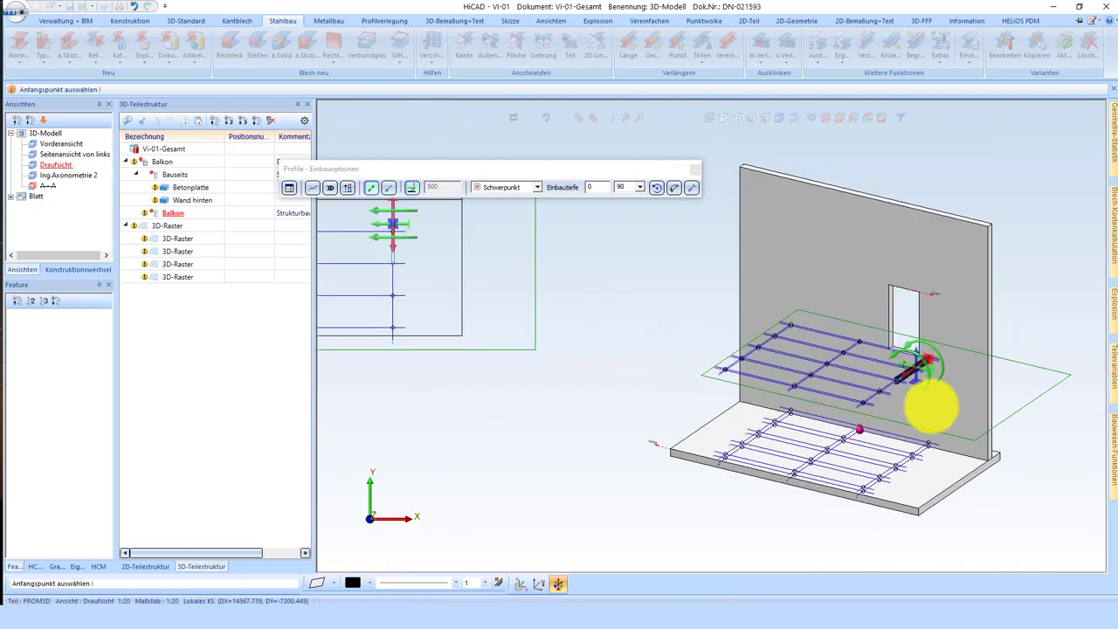
scroll(942, 373, "up", 2)
scroll(868, 399, "up", 2)
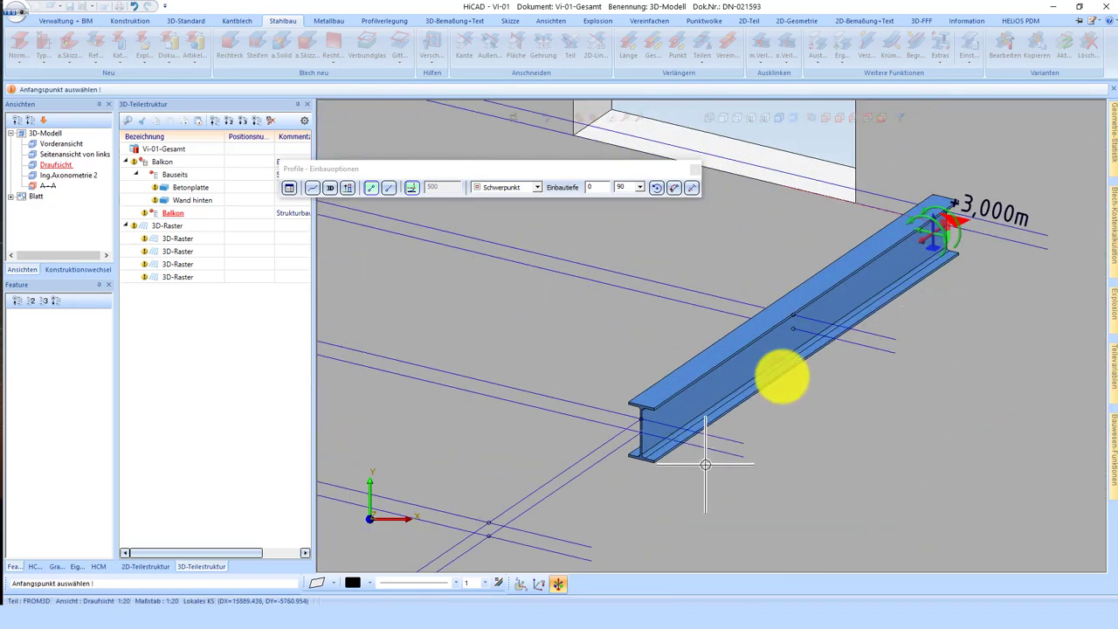
scroll(644, 417, "up", 2)
scroll(650, 419, "up", 2)
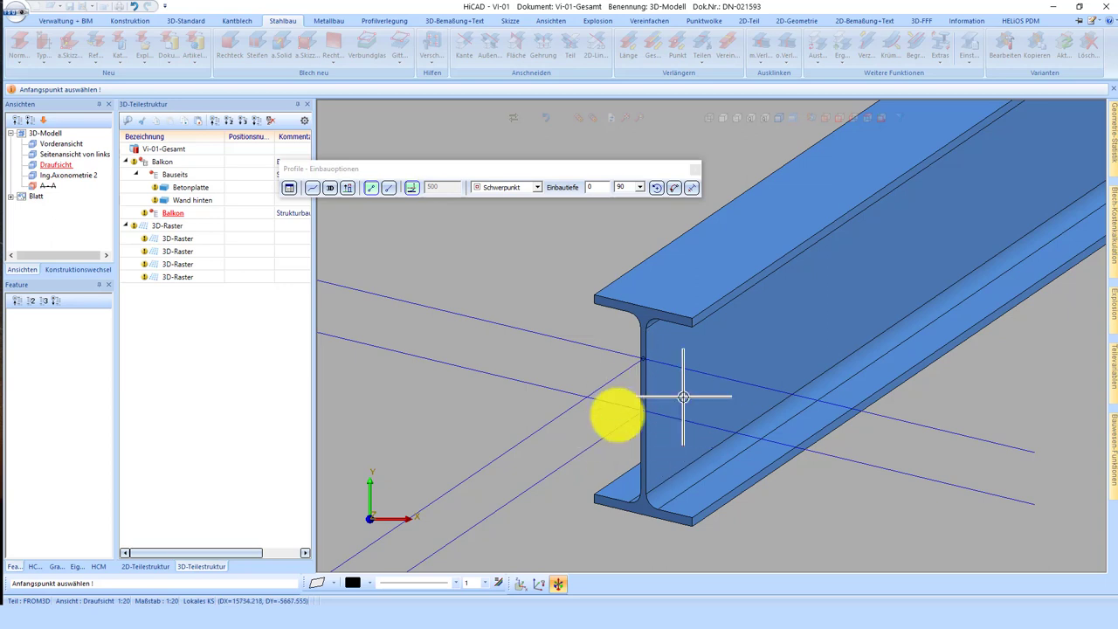
- Try the Oben Achse insertion point, then reset the beam to Schwerpunkt
left_click(497, 190)
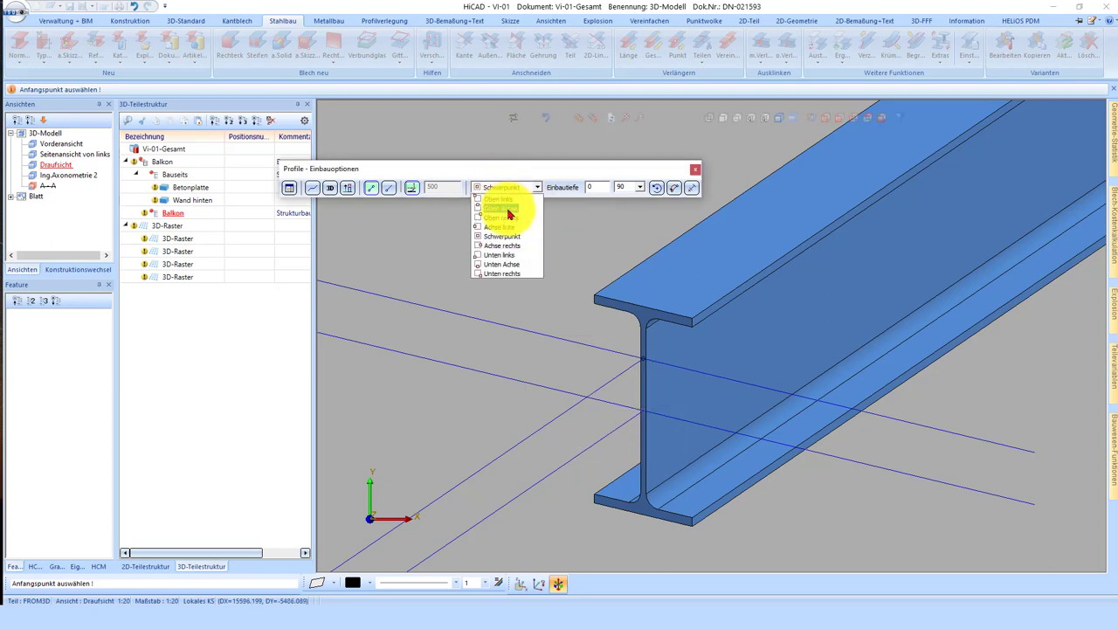
left_click(507, 211)
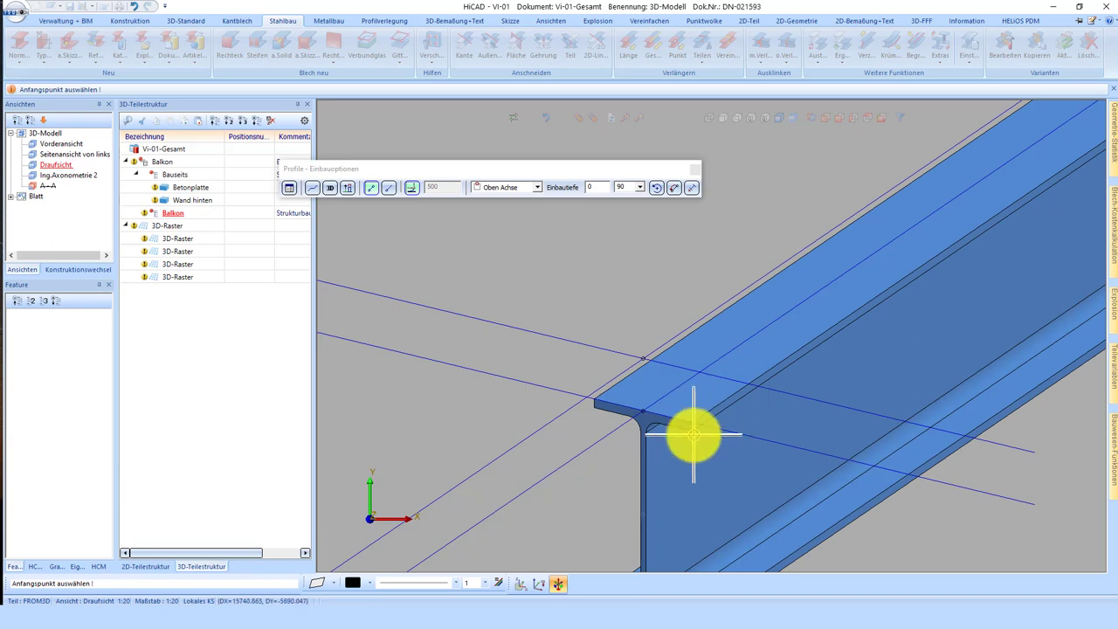
left_click(509, 189)
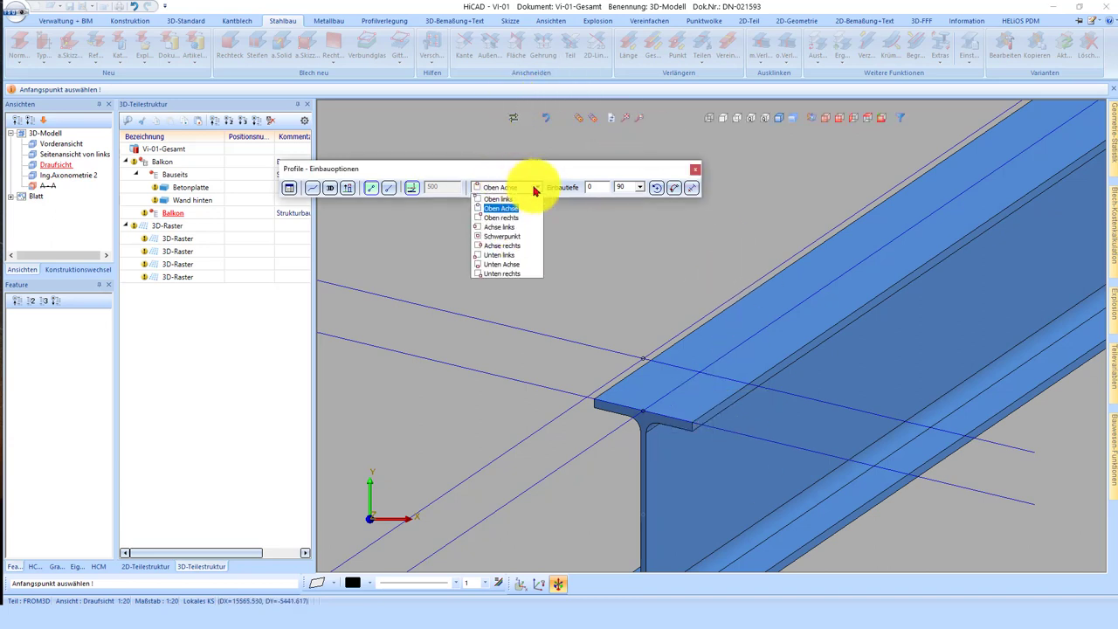
left_click(512, 240)
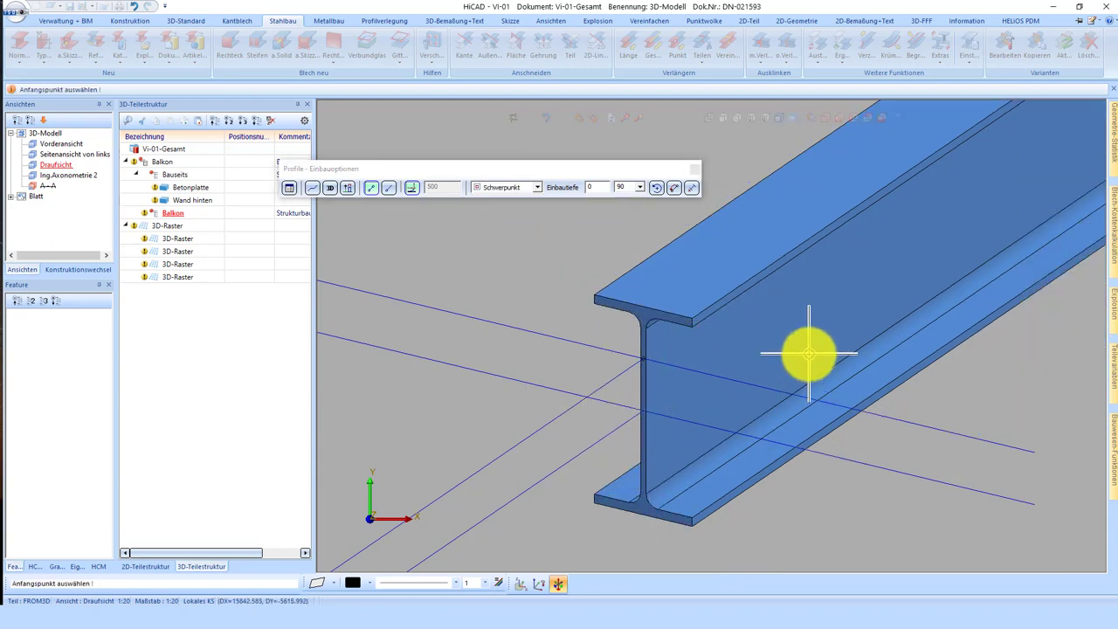
scroll(809, 353, "down", 2)
scroll(801, 341, "down", 2)
scroll(931, 340, "down", 2)
scroll(990, 345, "down", 1)
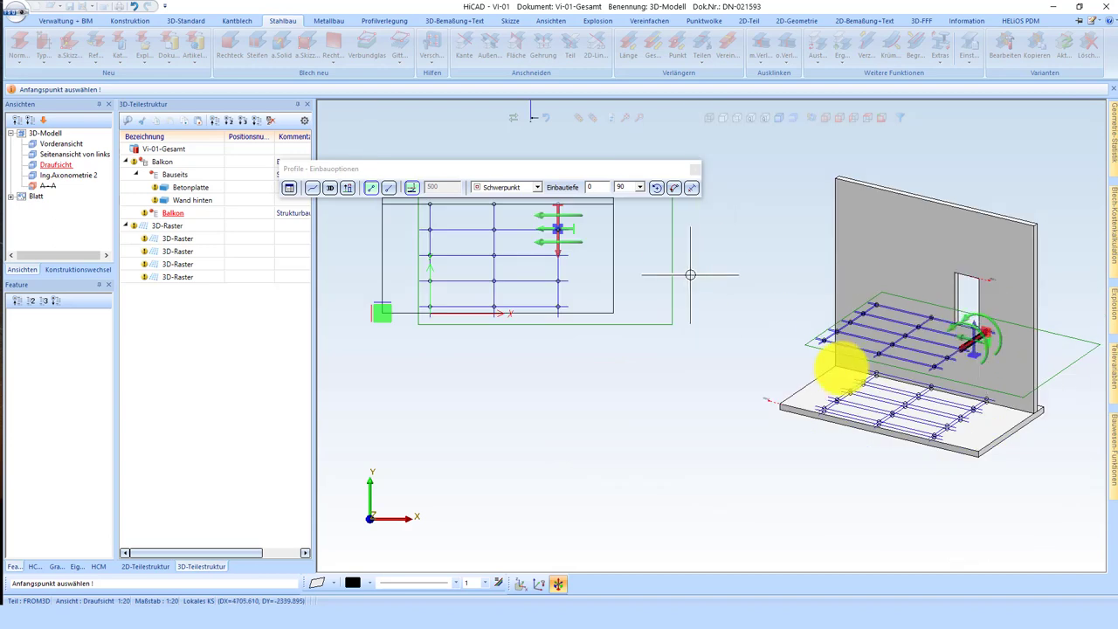
scroll(499, 224, "up", 3)
scroll(821, 393, "up", 2)
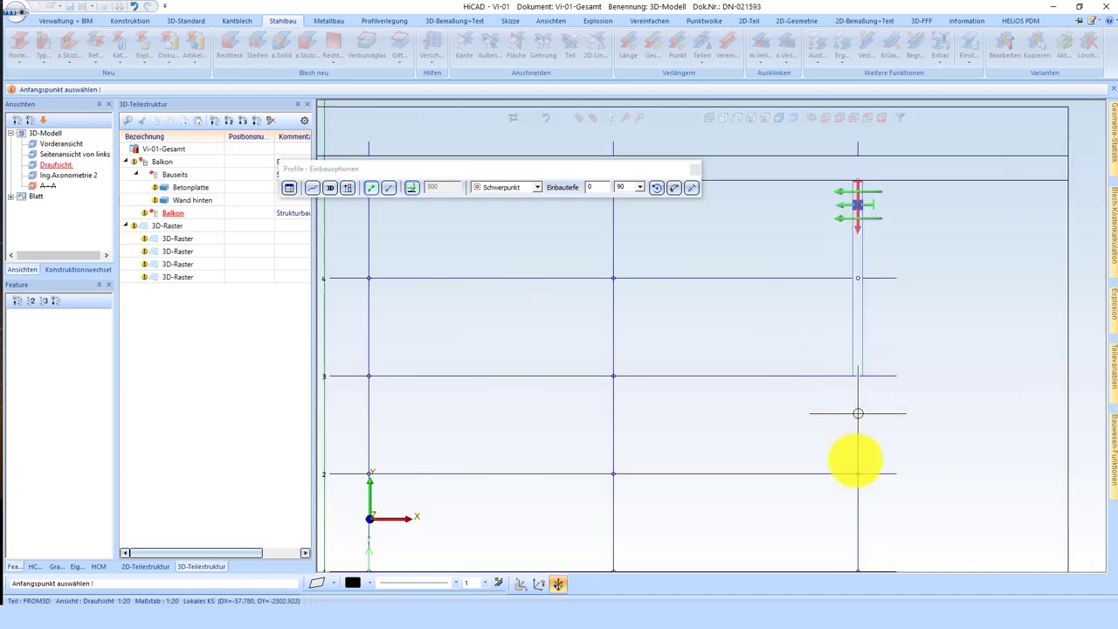
scroll(967, 390, "down", 1)
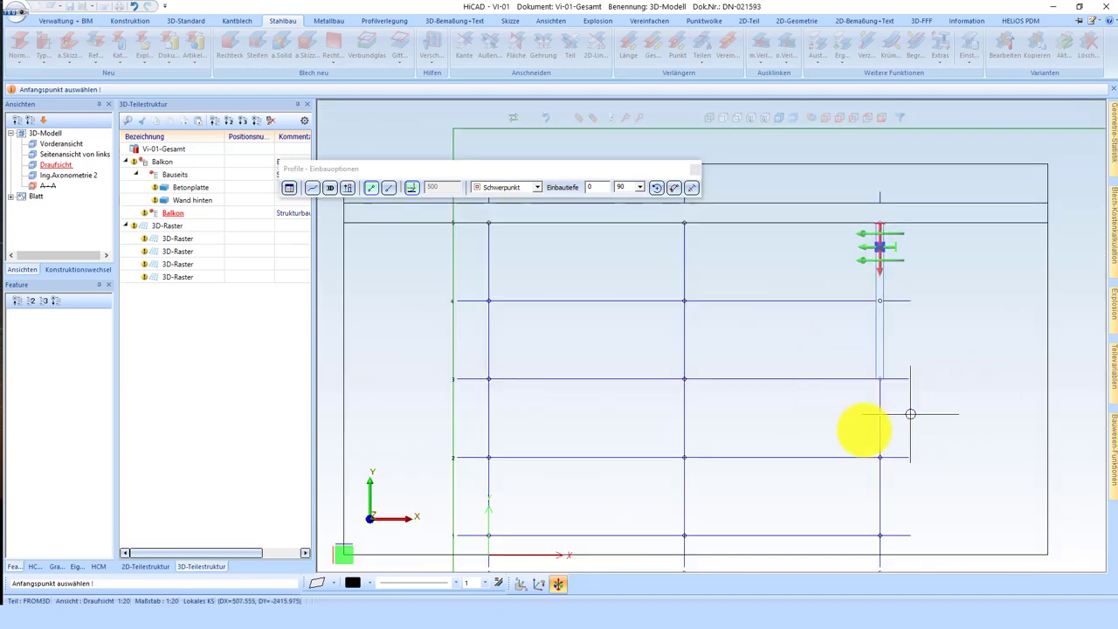
- Place the next beam from the grid intersection along the horizontal grid line
left_click(880, 380)
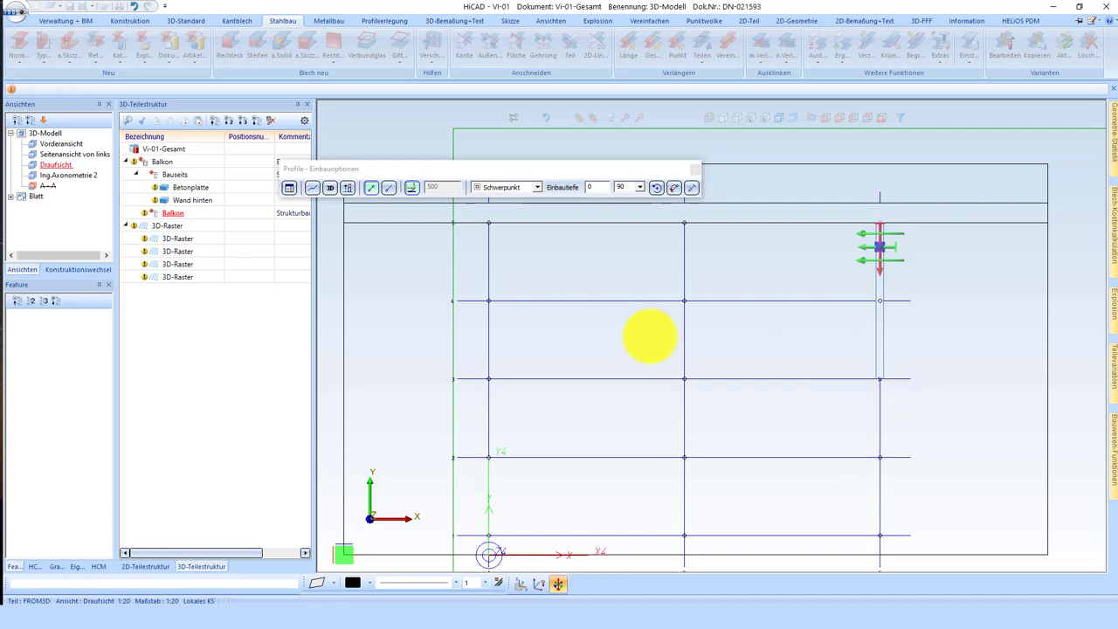
left_click(489, 379)
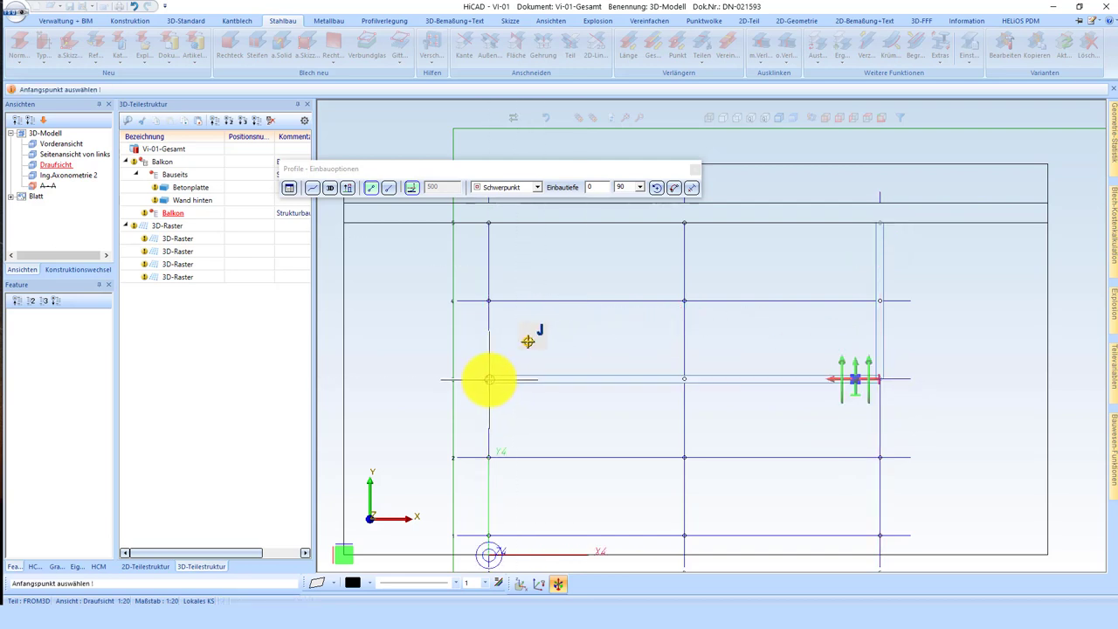
left_click(575, 341)
scroll(529, 311, "down", 3)
scroll(516, 309, "down", 1)
scroll(908, 423, "up", 2)
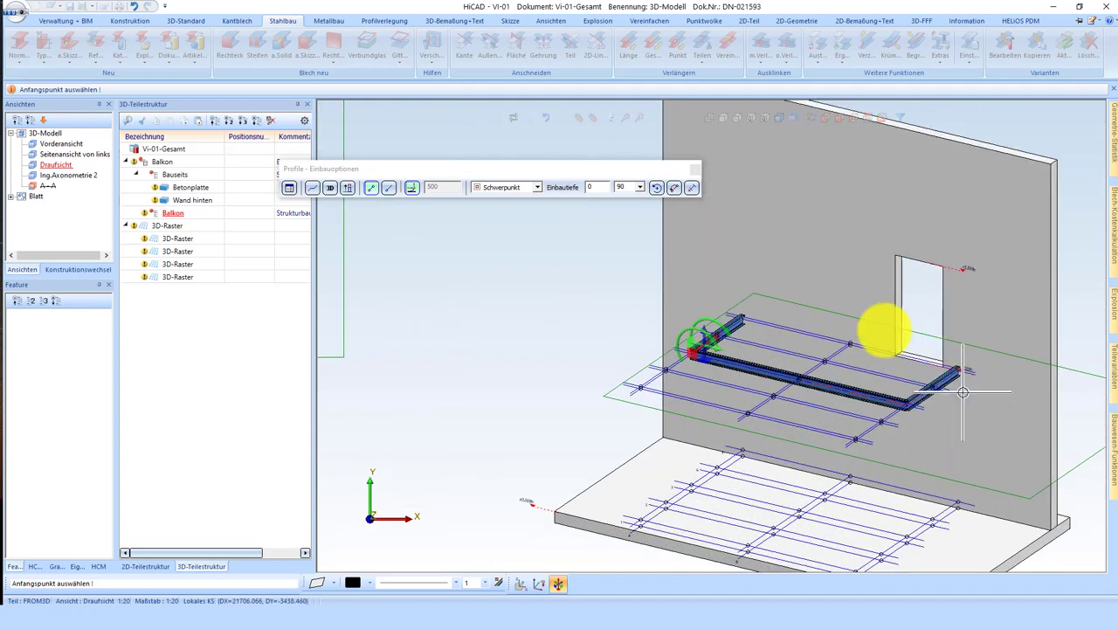
scroll(886, 449, "down", 1)
scroll(794, 312, "down", 2)
scroll(758, 336, "down", 1)
- End profile insertion, leaving three IPE 200 beams on the balcony grid
middle_click(667, 237)
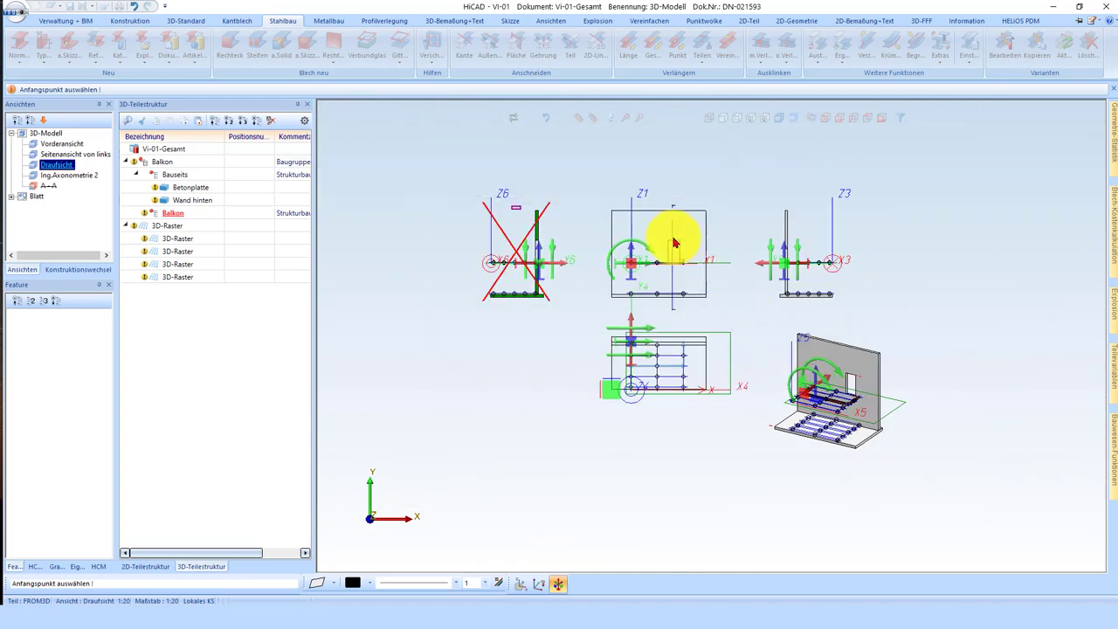
scroll(655, 253, "up", 1)
scroll(786, 258, "up", 3)
scroll(768, 255, "up", 1)
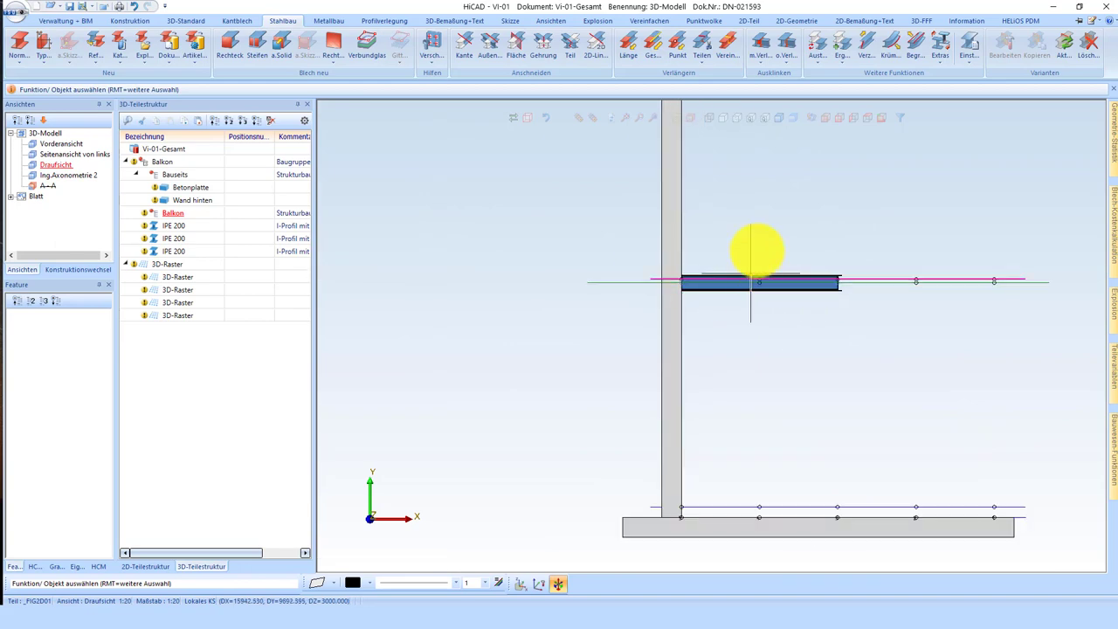
scroll(786, 246, "down", 3)
scroll(742, 332, "down", 1)
scroll(725, 376, "up", 2)
scroll(783, 325, "down", 1)
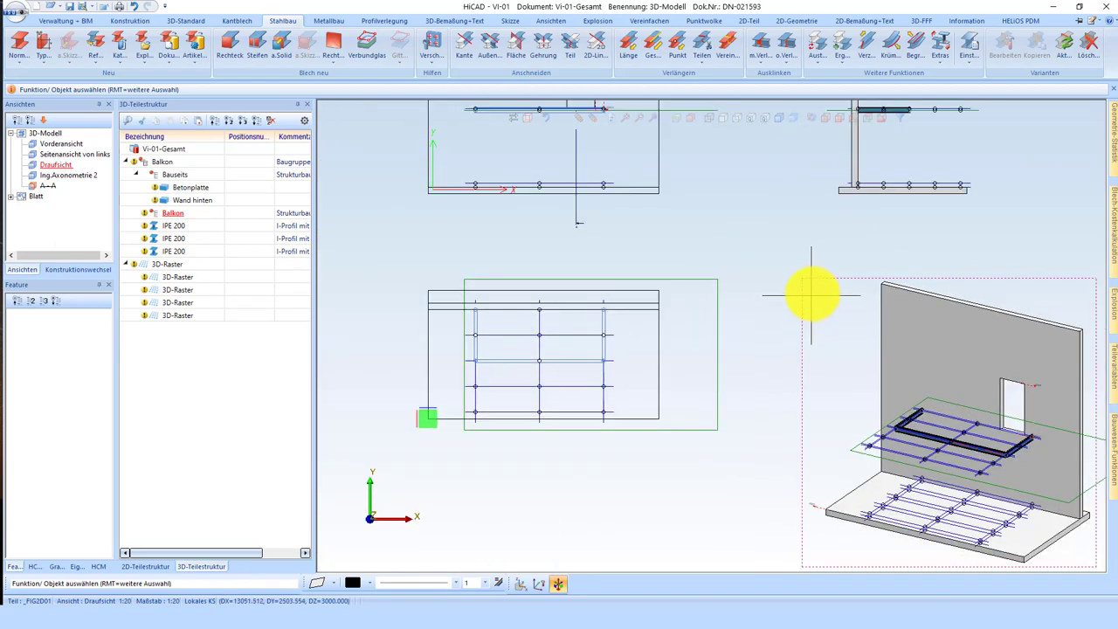
- Select the IPE 200 rows, clear the selection, and zoom in to pick the short corner beam
left_click(183, 225)
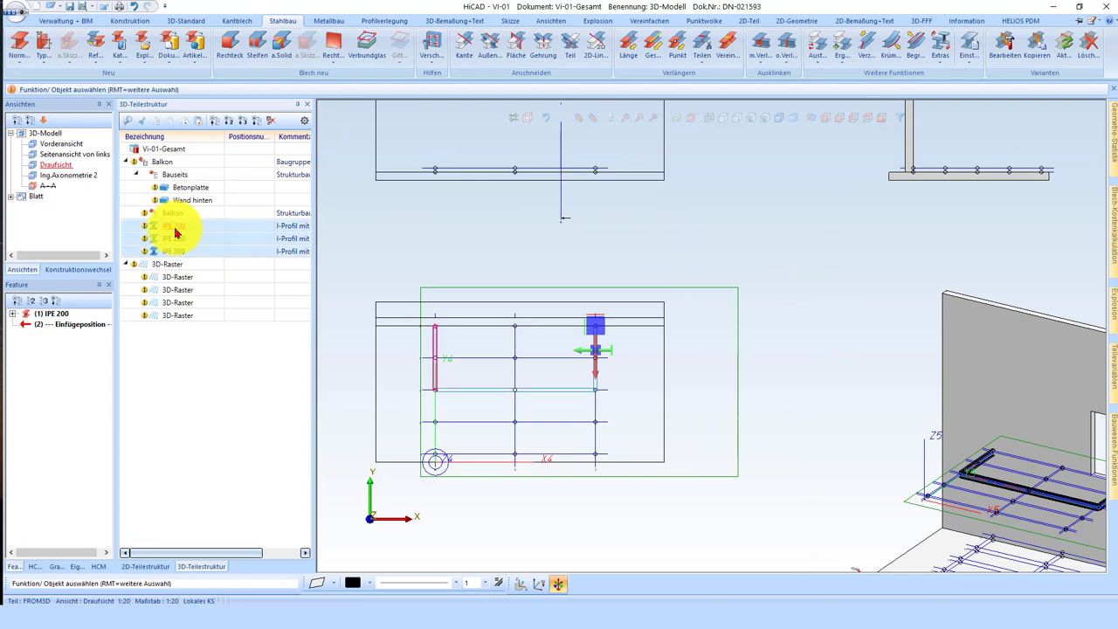
key("Delete")
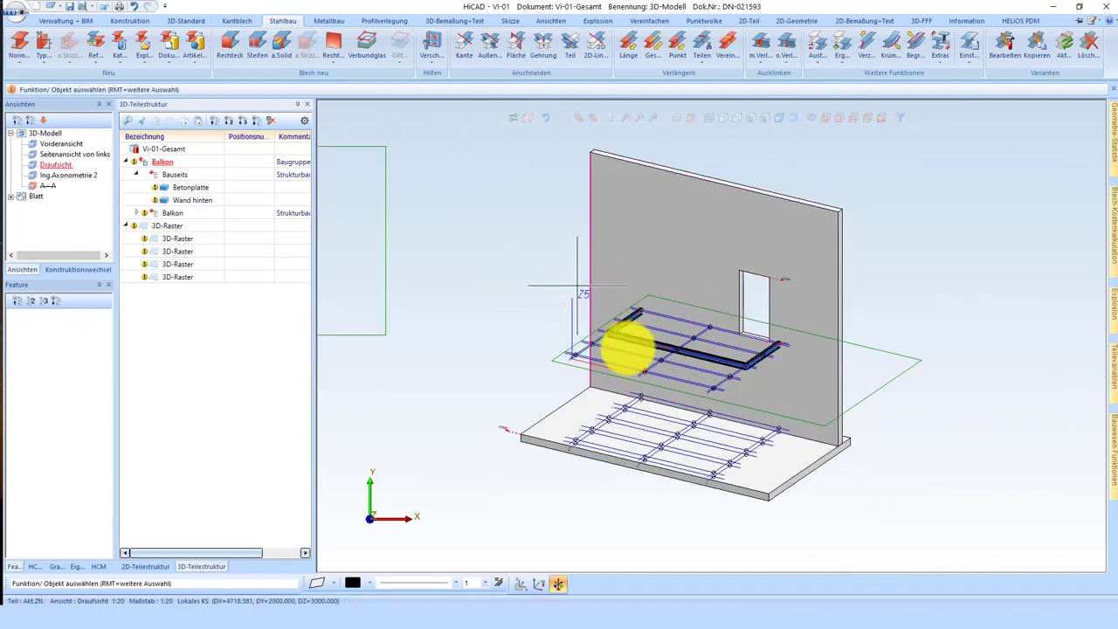
scroll(627, 348, "up", 3)
scroll(515, 299, "up", 2)
scroll(637, 337, "down", 3)
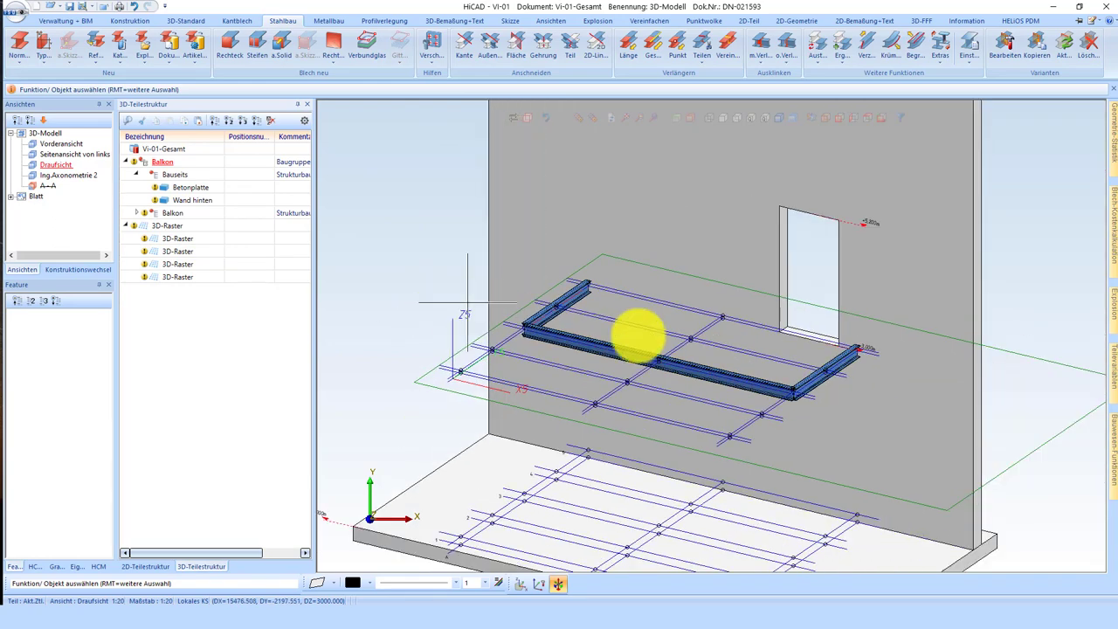
scroll(798, 412, "up", 3)
scroll(861, 405, "up", 1)
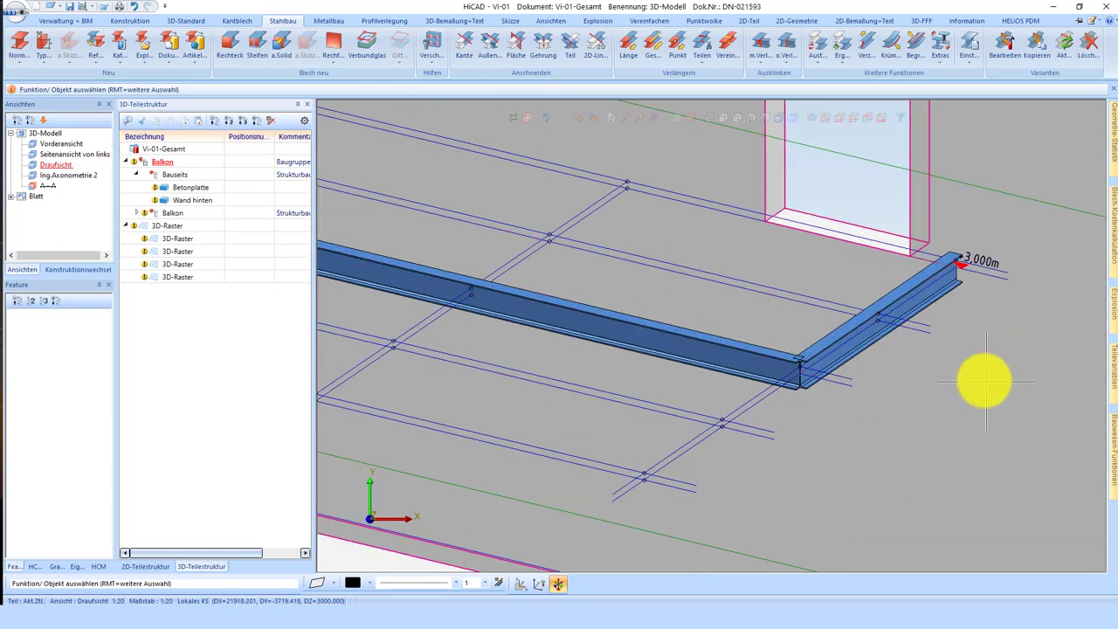
scroll(986, 381, "down", 2)
scroll(971, 378, "down", 2)
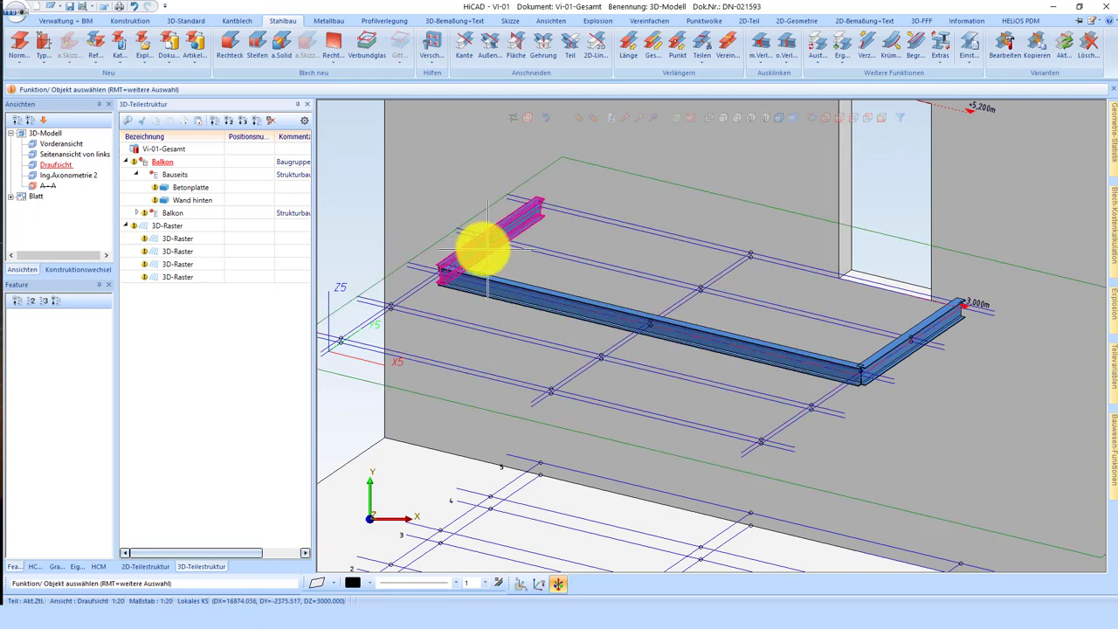
scroll(485, 249, "up", 1)
scroll(461, 249, "up", 1)
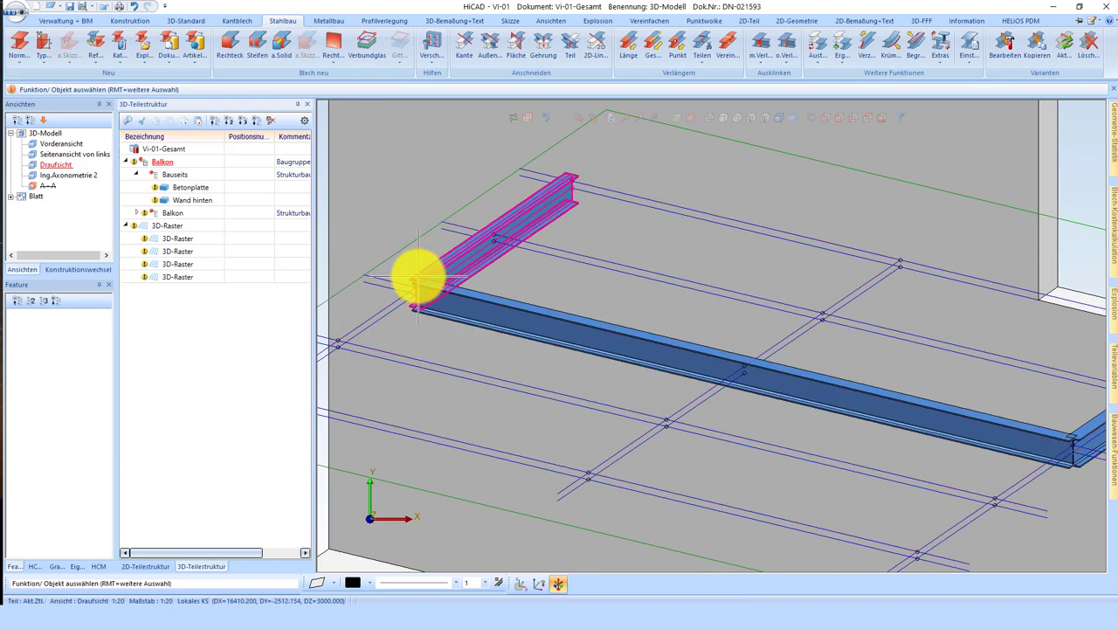
left_click(419, 278)
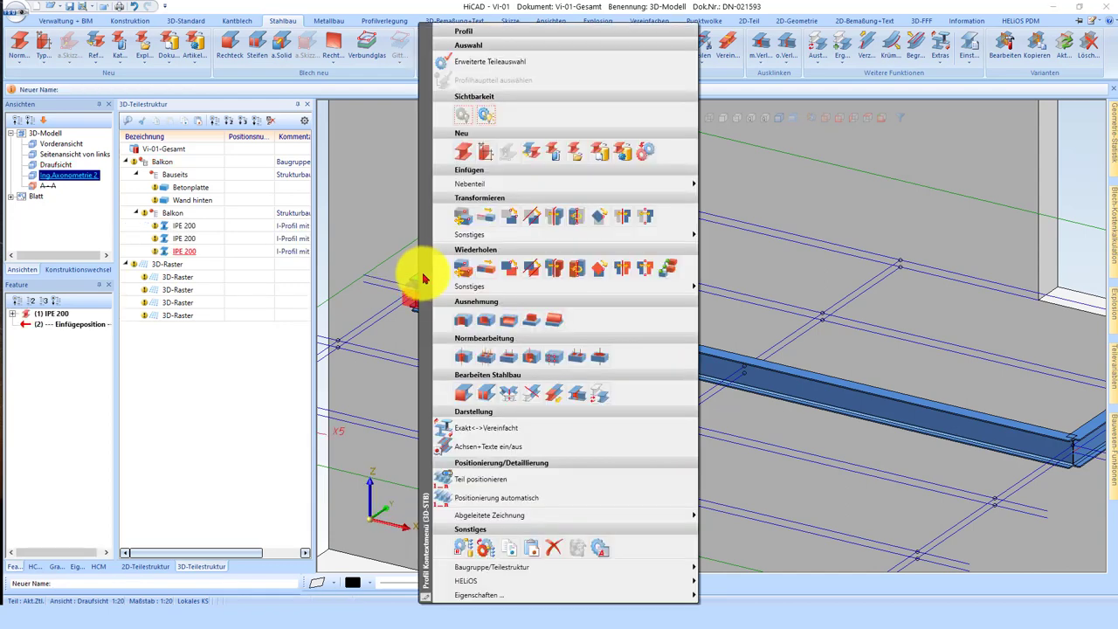
- Copy the short IPE 200 leg with count 2, placing the copy 2500 mm along the long beam
right_click(413, 269)
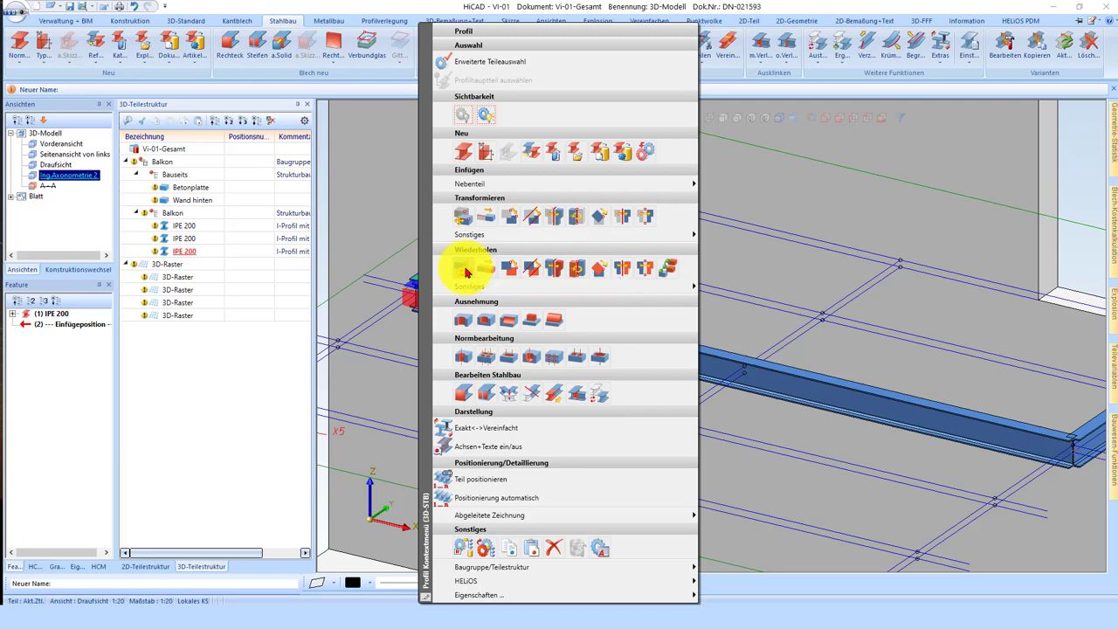
left_click(465, 273)
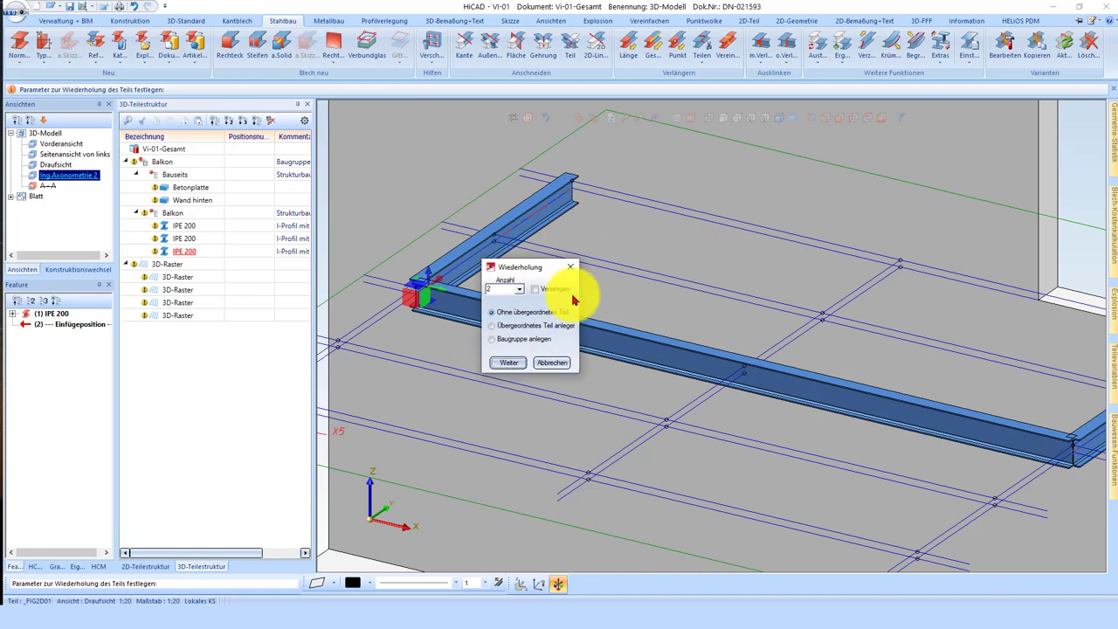
left_click(512, 363)
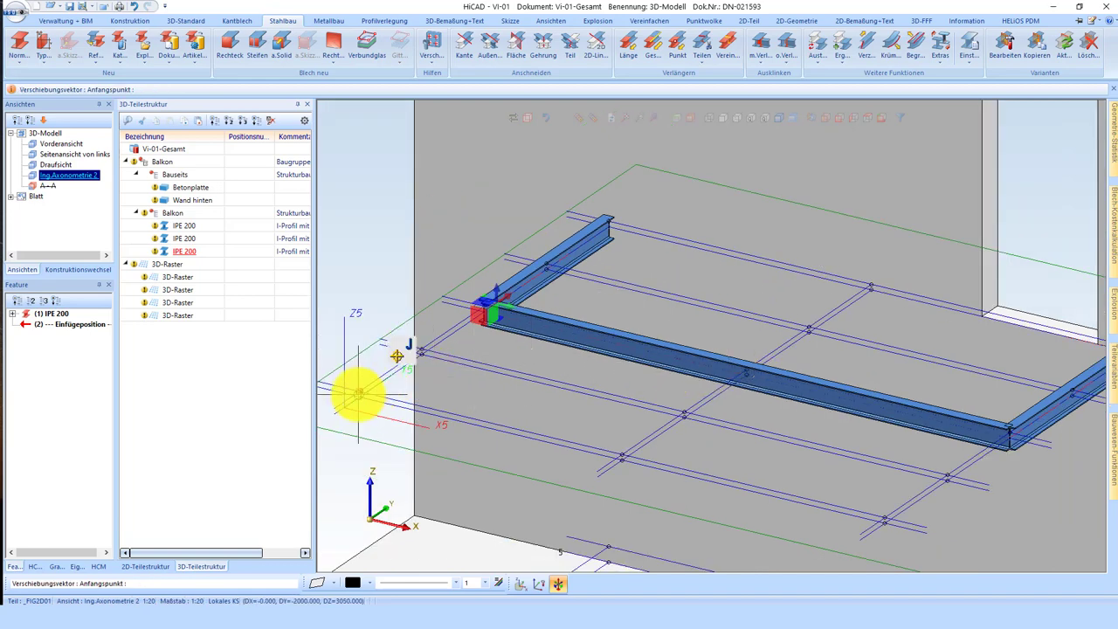
left_click(360, 395)
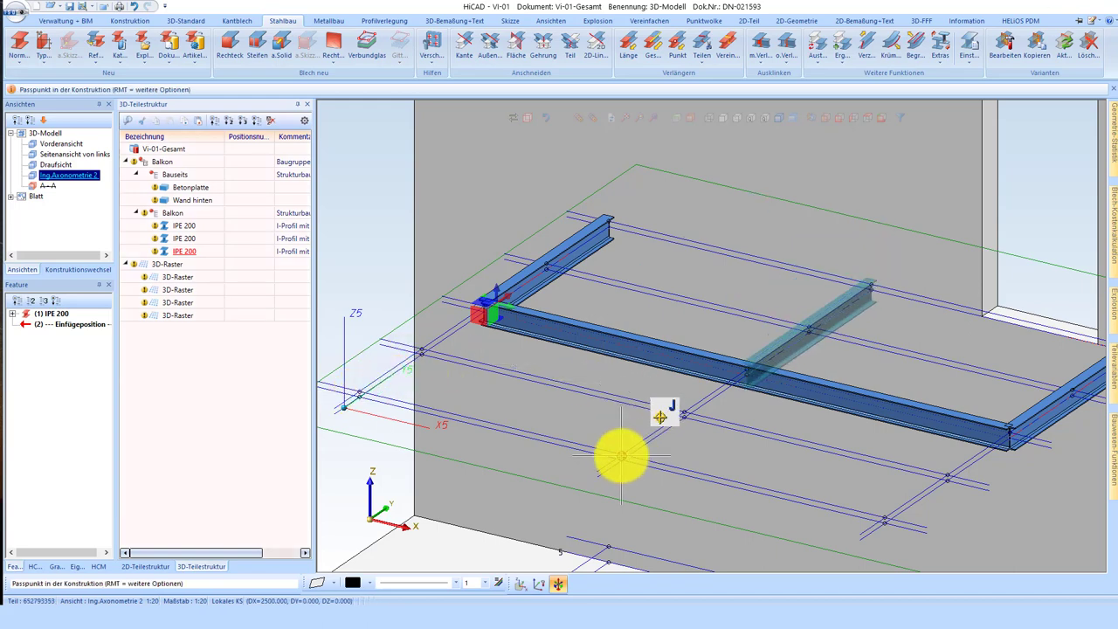
left_click(727, 445)
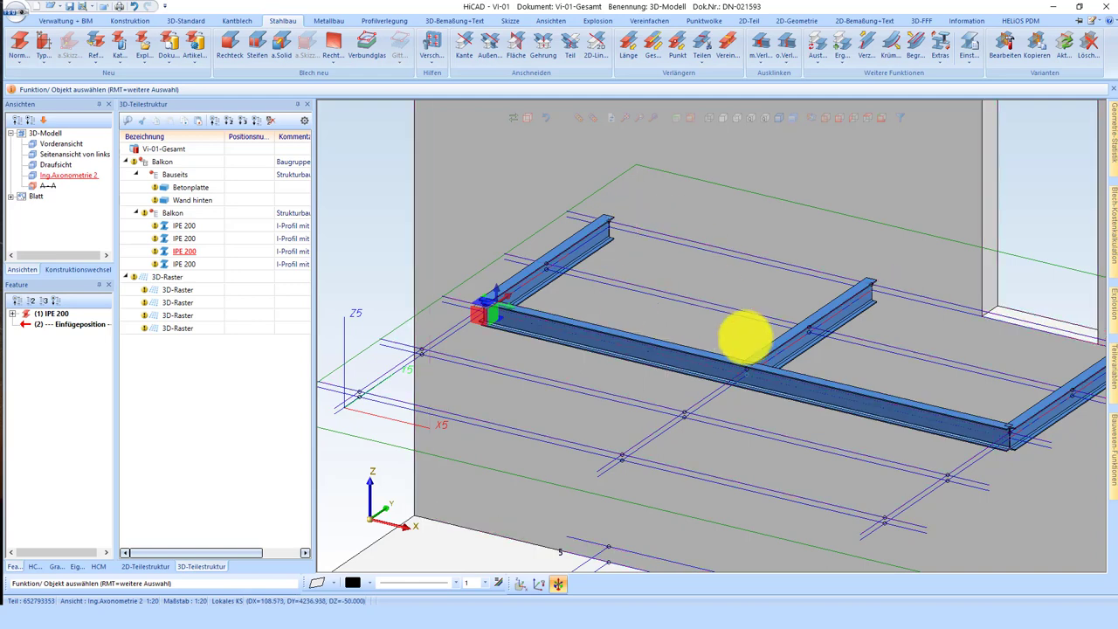
scroll(758, 354, "up", 2)
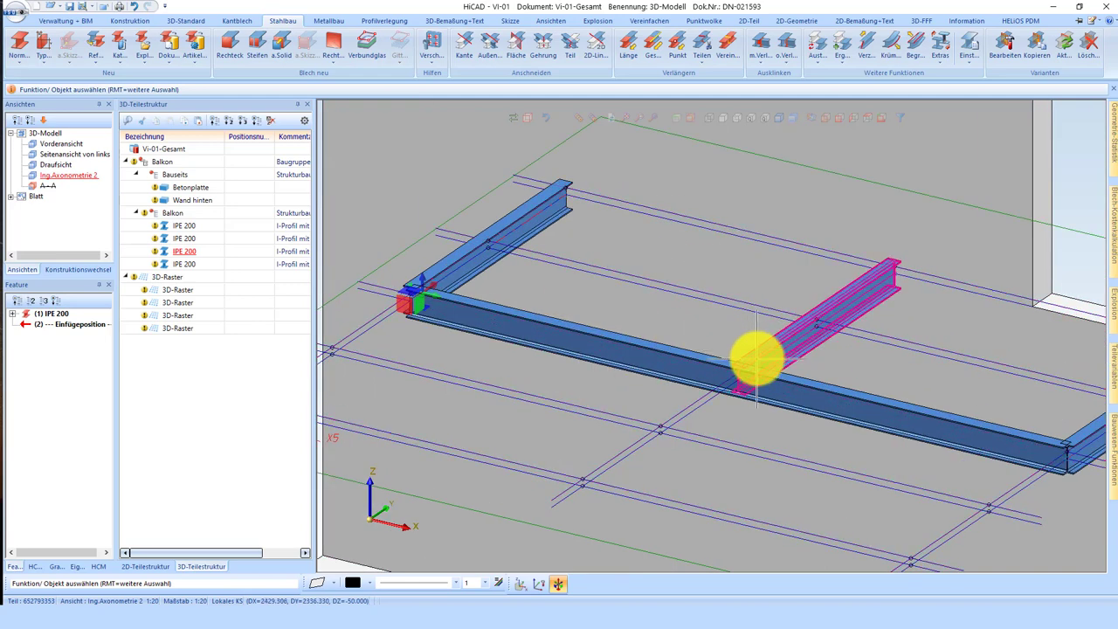
- Change the middle cross beam's profile to IPE 100 in S235JR
left_click(62, 316)
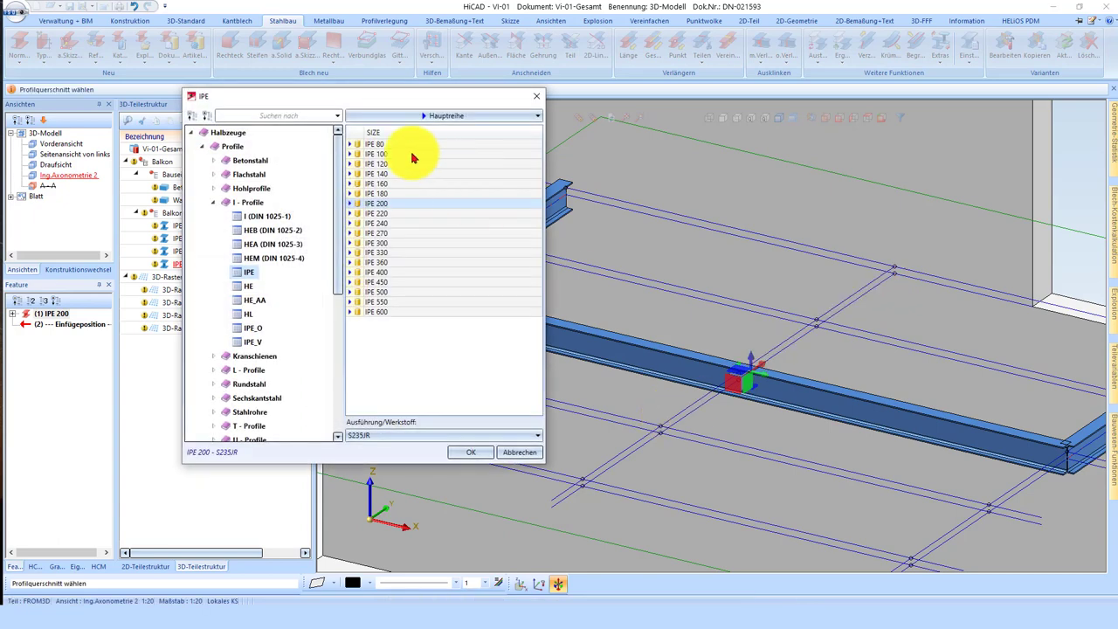
left_click(386, 155)
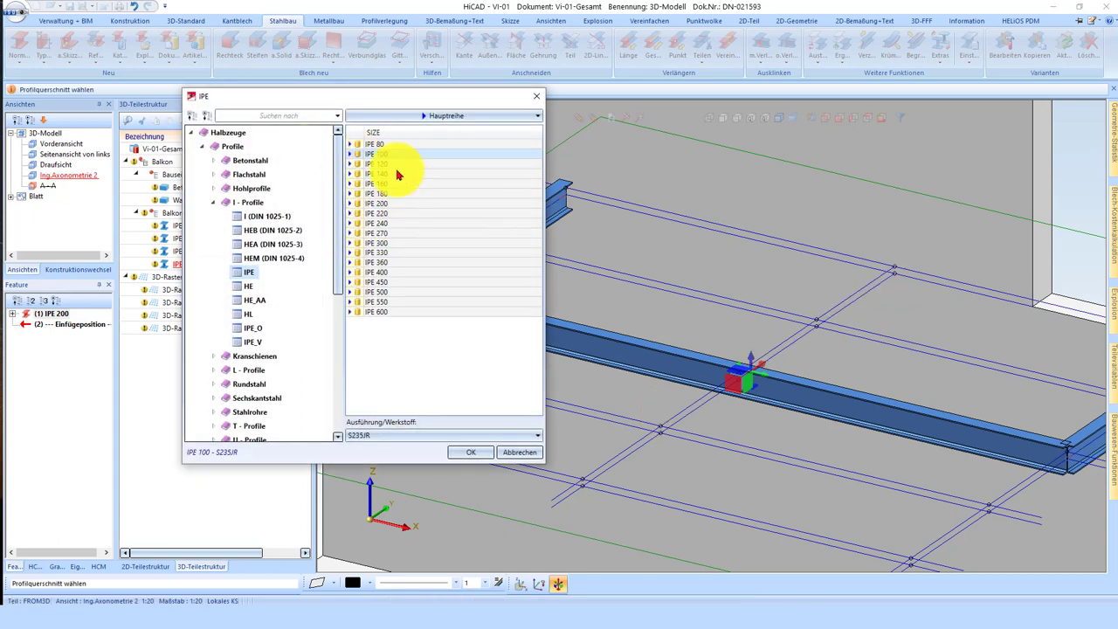
left_click(470, 452)
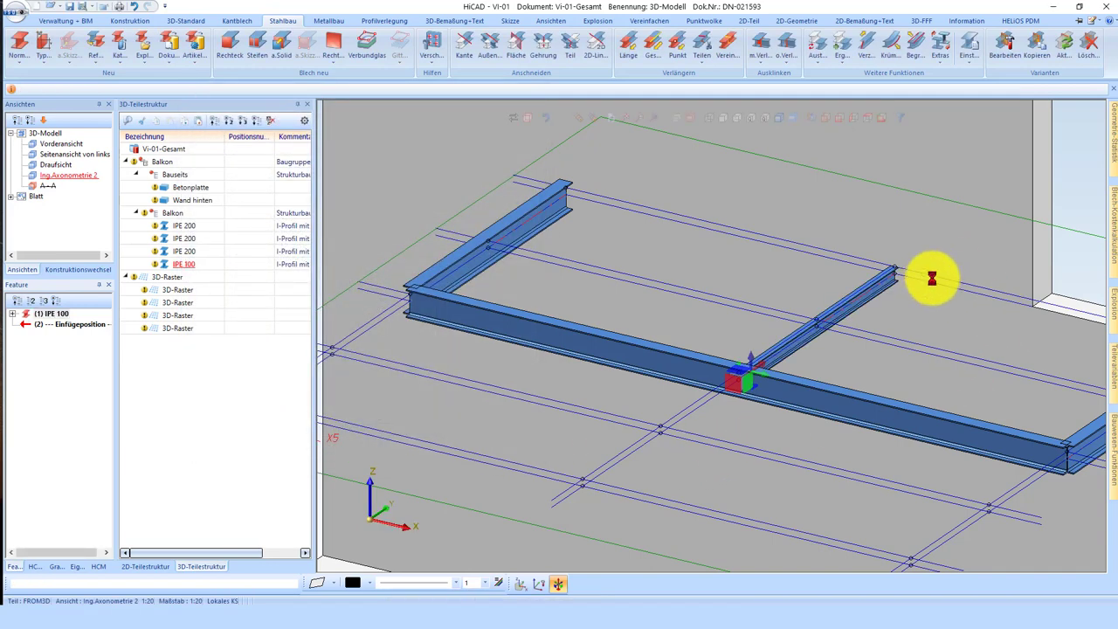
- Zoom out until the front, side, plan and 3D views all fit on the sheet
scroll(718, 309, "down", 1)
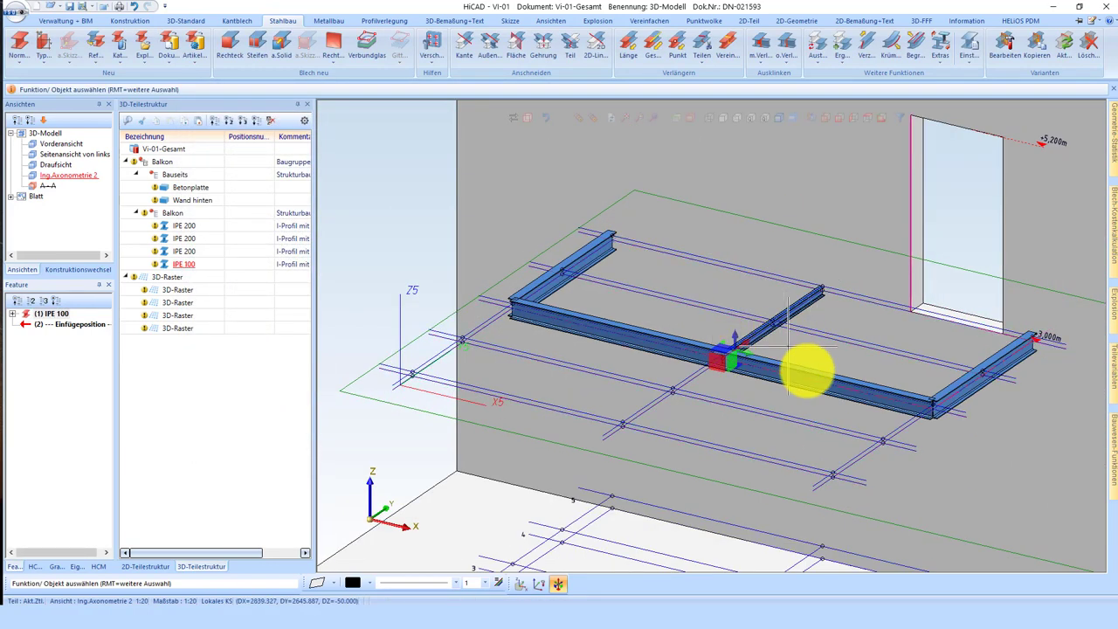
scroll(813, 378, "down", 2)
scroll(749, 187, "down", 2)
scroll(794, 200, "up", 2)
scroll(524, 187, "down", 2)
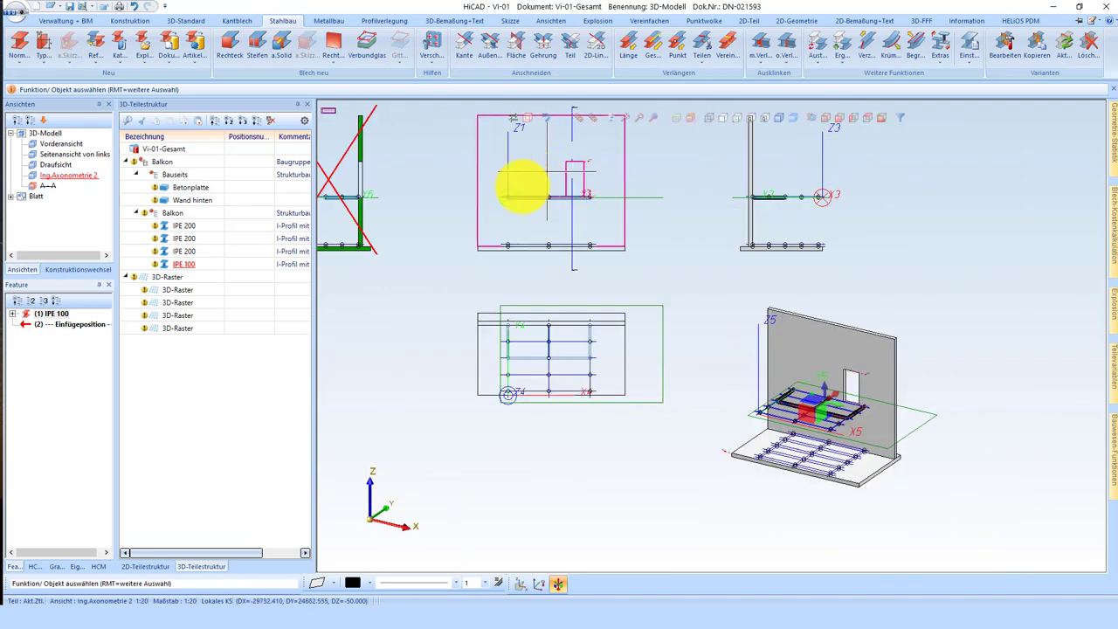
scroll(521, 190, "up", 3)
scroll(522, 190, "up", 1)
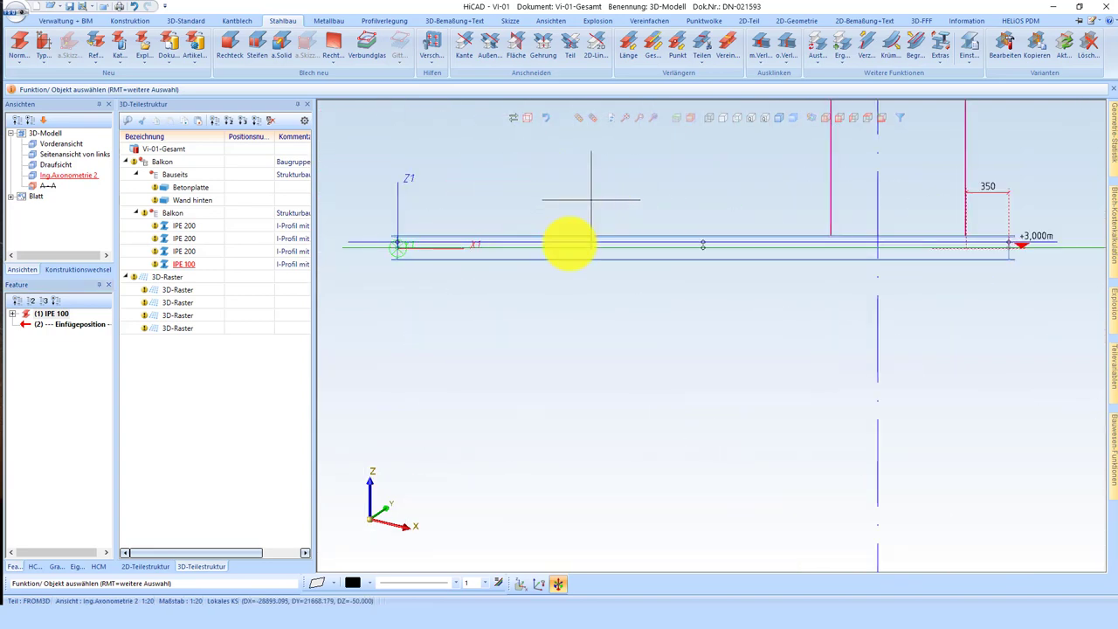
scroll(599, 320, "down", 1)
scroll(687, 358, "down", 2)
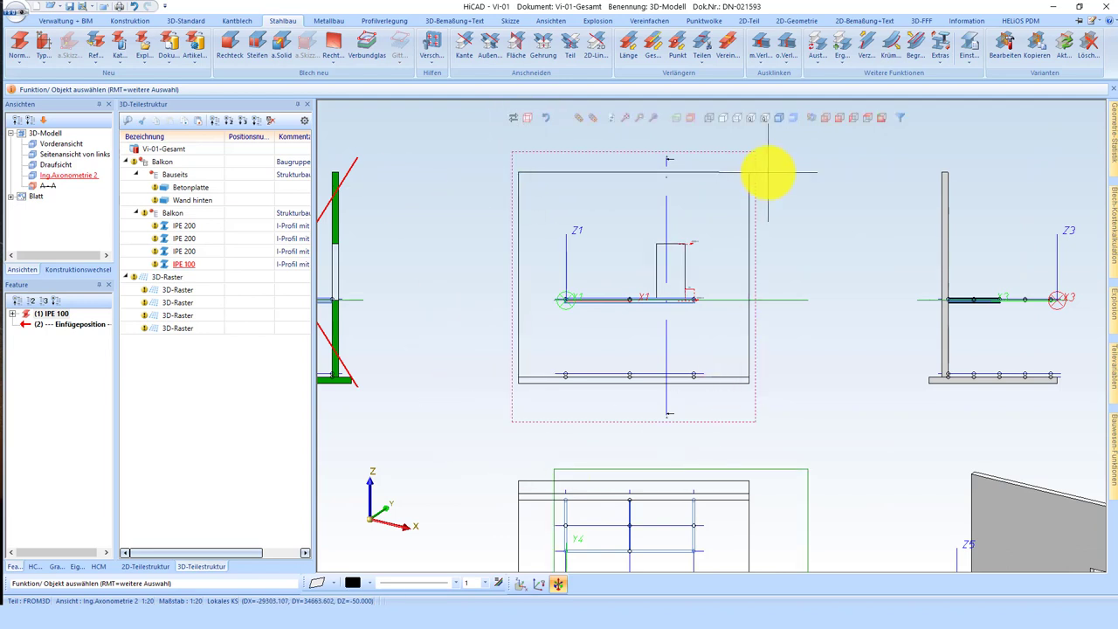
scroll(769, 174, "down", 1)
scroll(673, 233, "down", 1)
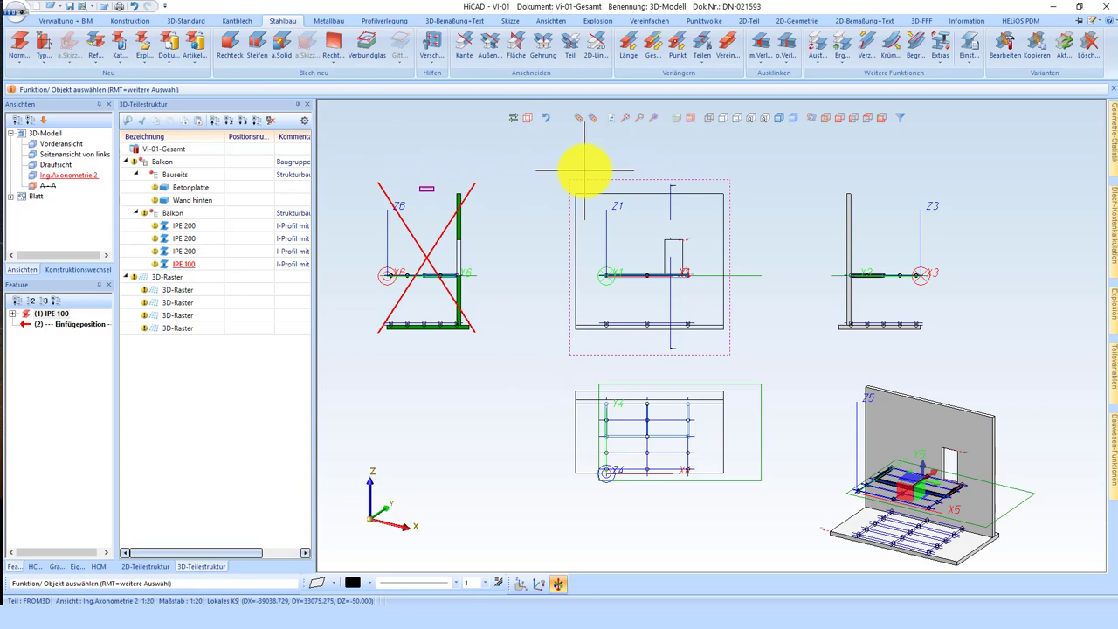
- Turn on 'Nur aktive Ansicht darstellen' and step through the side, top and isometric views
right_click(585, 171)
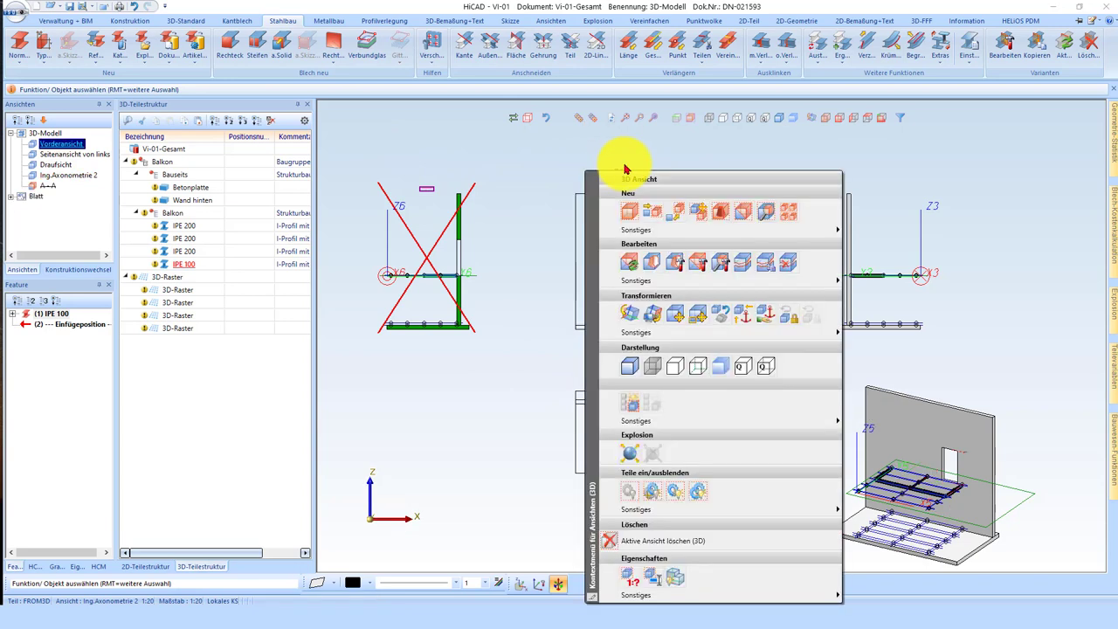
left_click(627, 411)
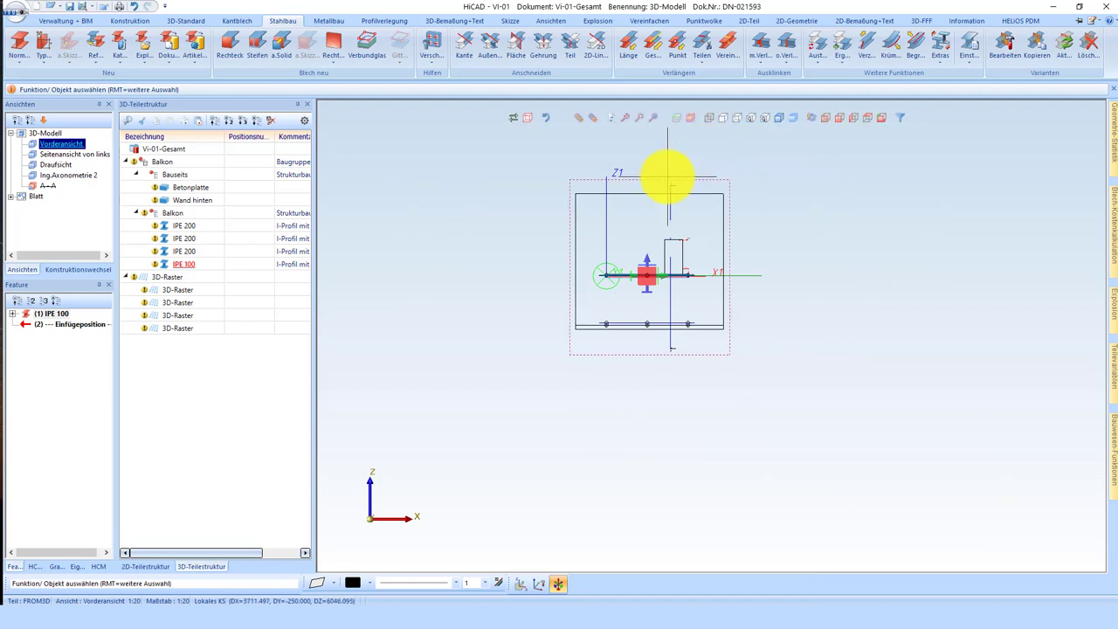
double_click(43, 155)
double_click(48, 165)
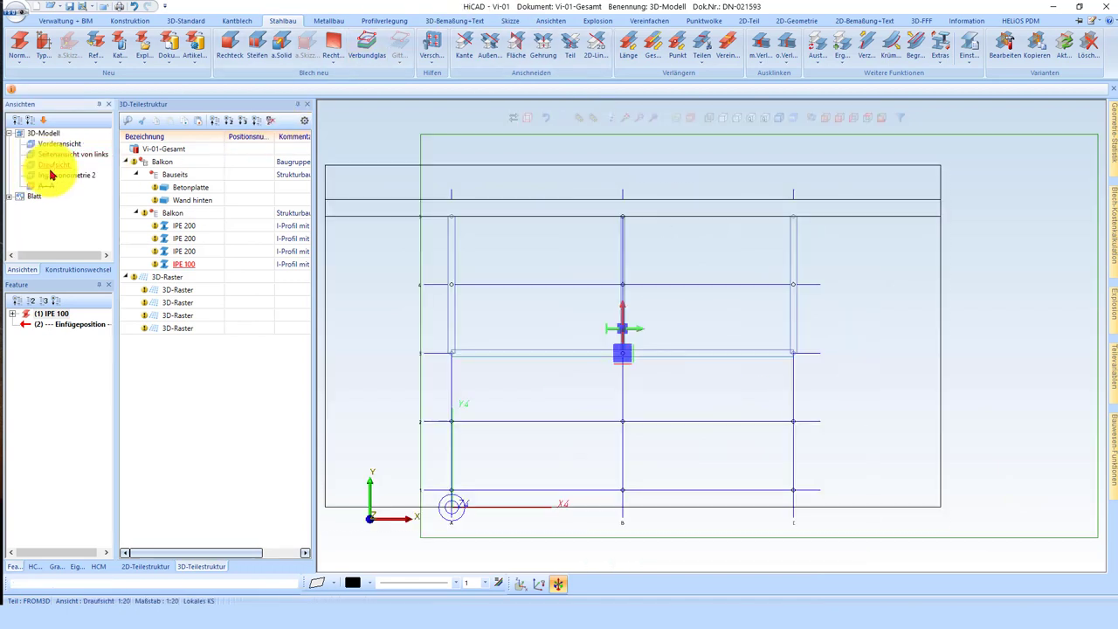
double_click(42, 177)
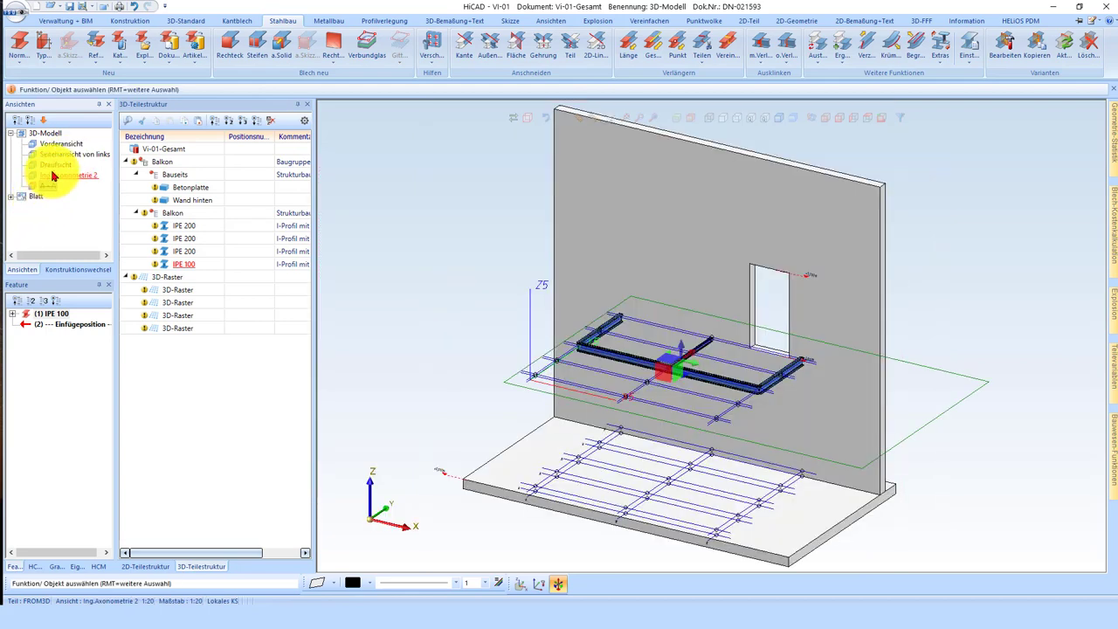
- Cycle through section A-A, top, side and front views, ending on Ing.Axonometrie 2
double_click(48, 186)
double_click(45, 175)
double_click(49, 164)
double_click(50, 156)
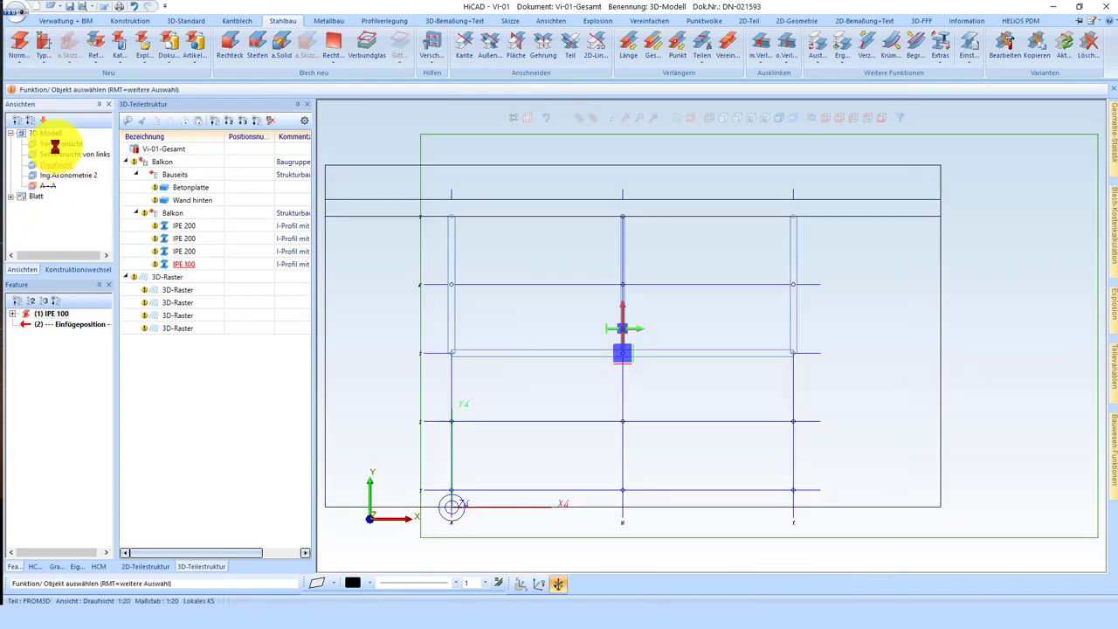
double_click(55, 143)
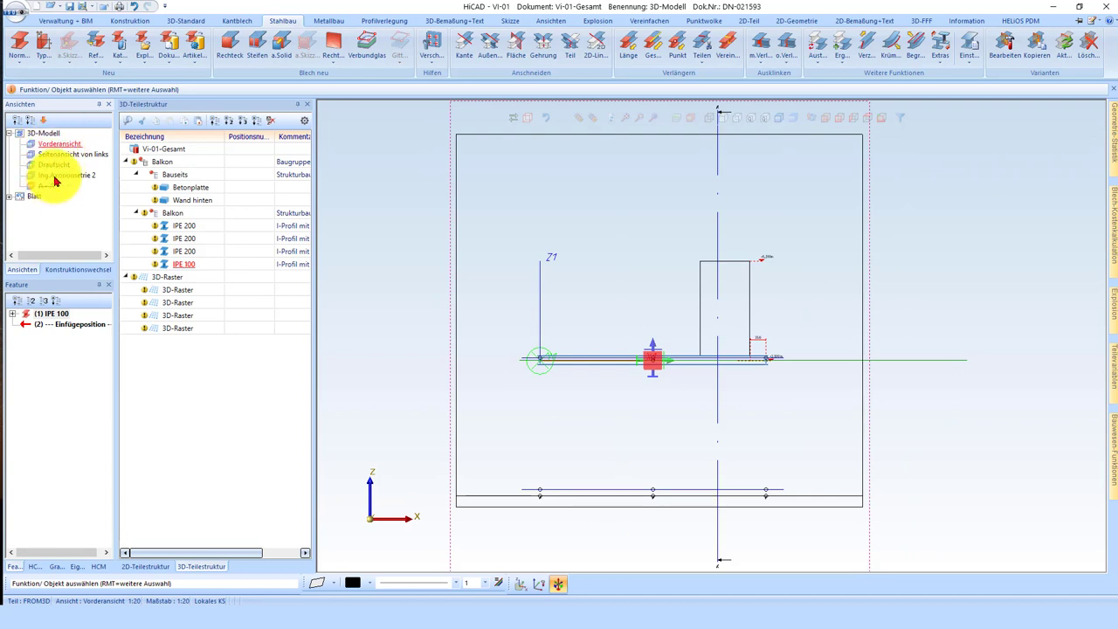
left_click(55, 180)
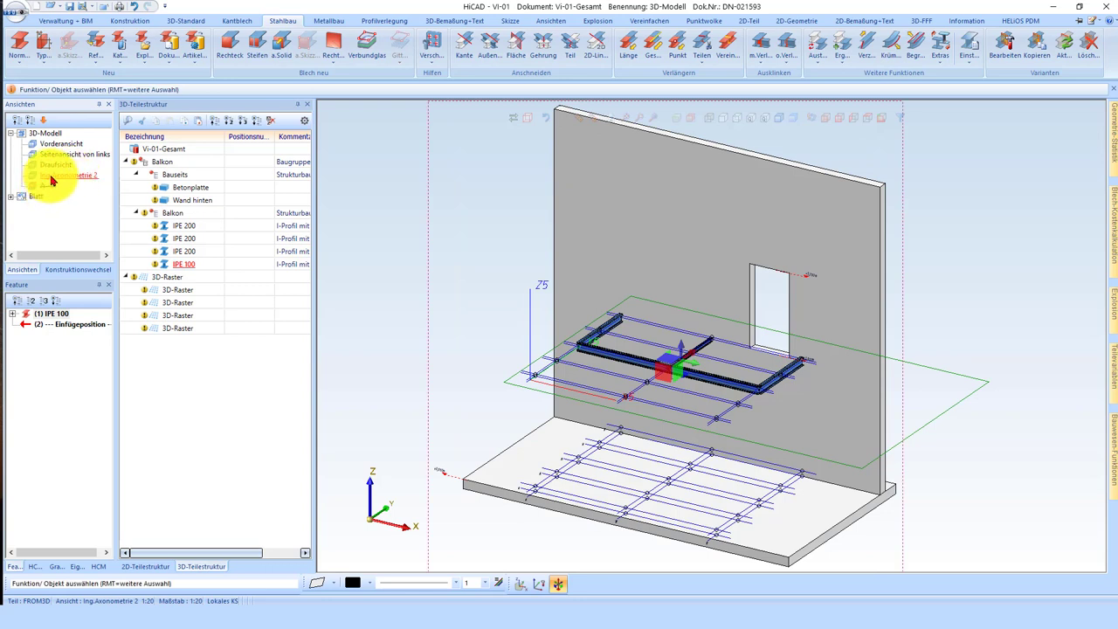
- Rename Ing.Axonometrie 2 to '3D Ansicht', then switch to the Draufsicht top view
right_click(52, 179)
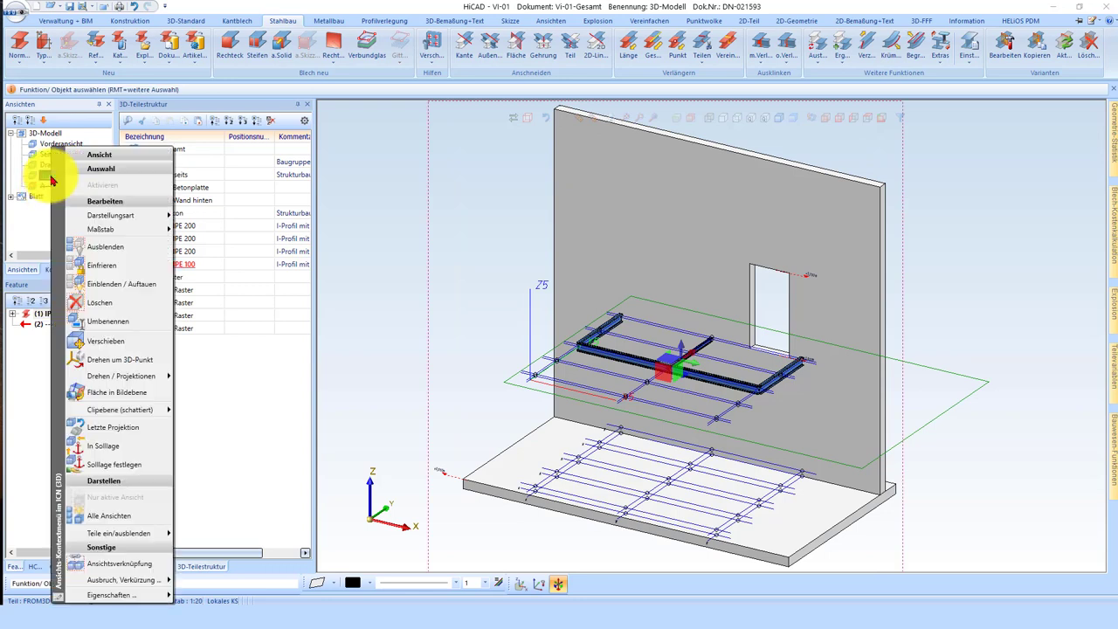
left_click(123, 322)
type("3D Ansicht")
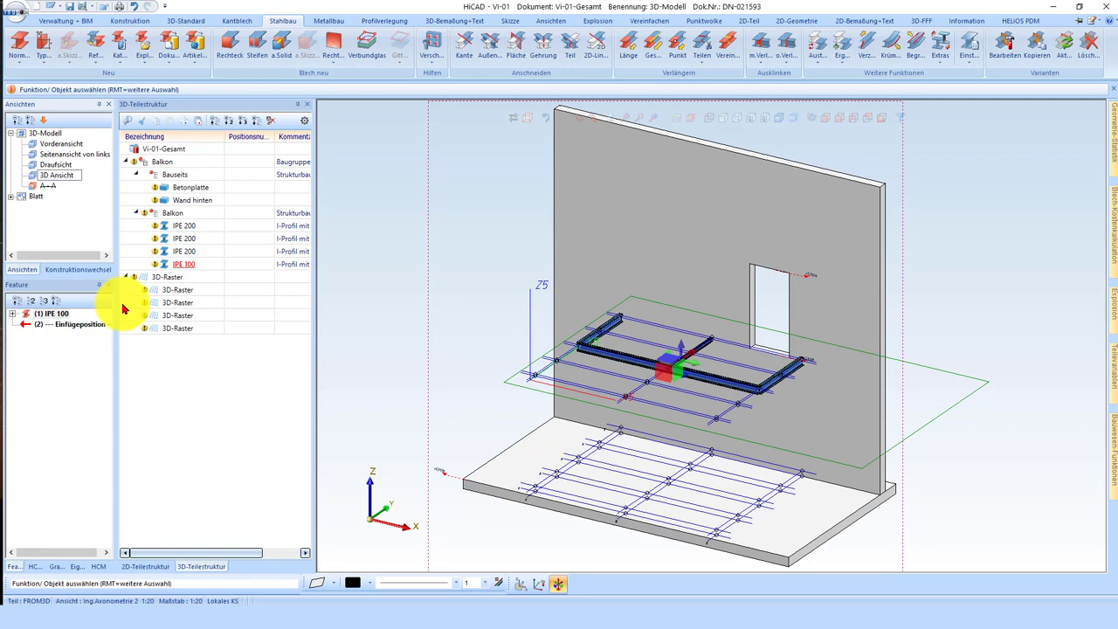
key("Return")
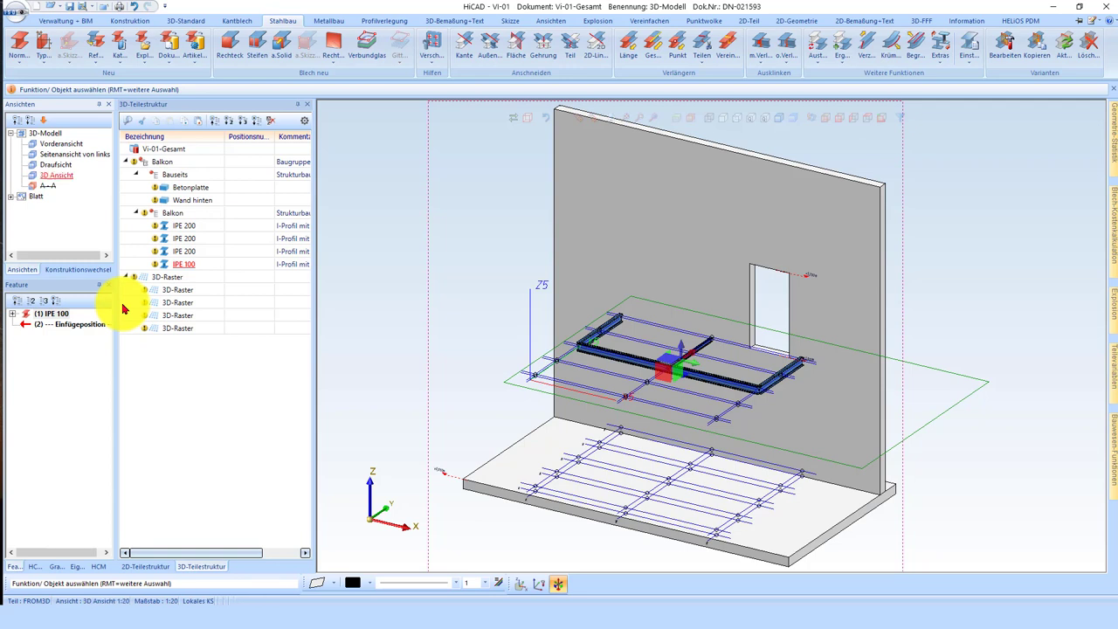
double_click(57, 167)
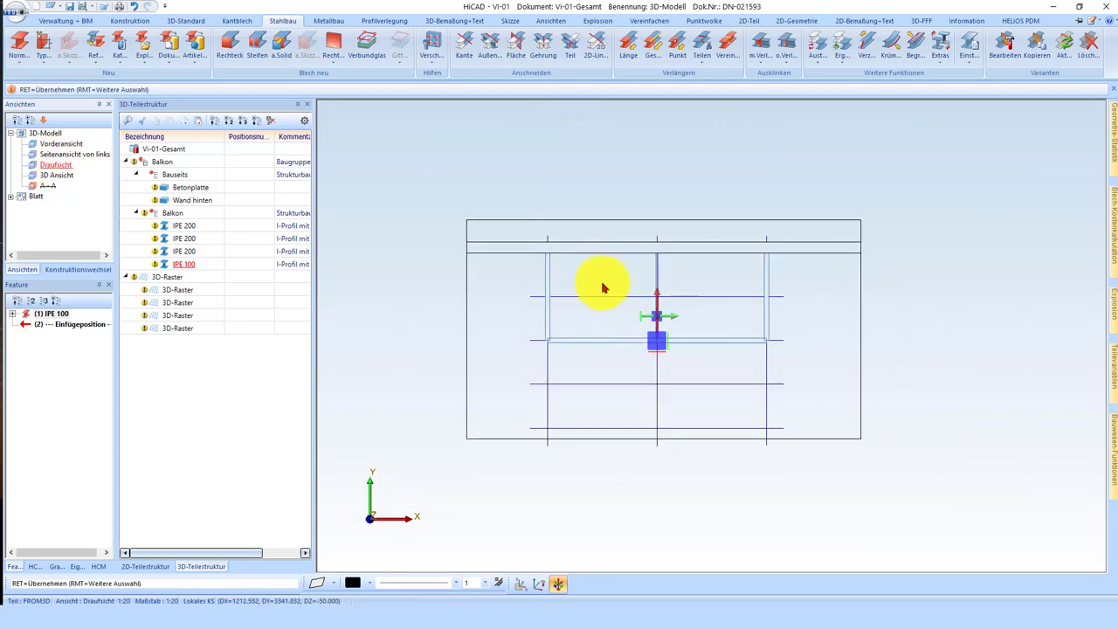
- Tilt the top view into a 3D perspective, then restore the original Draufsicht orientation
mouse_move(600, 281)
middle_mouse_down()
mouse_move(641, 303)
mouse_move(661, 300)
mouse_move(684, 268)
mouse_move(683, 307)
middle_mouse_up()
right_click(682, 307)
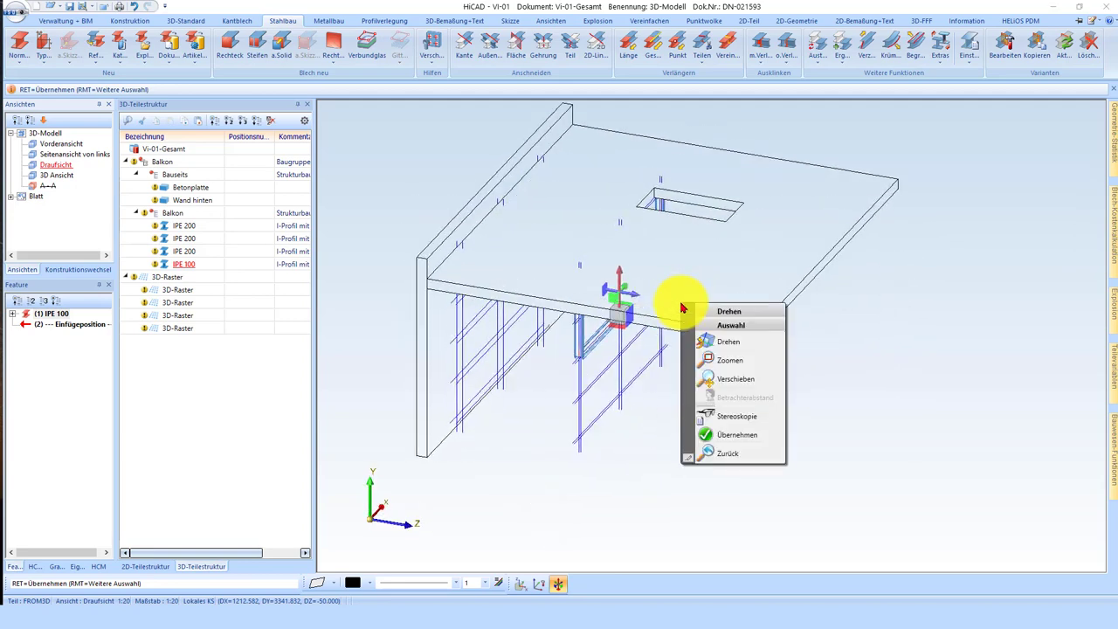
left_click(742, 455)
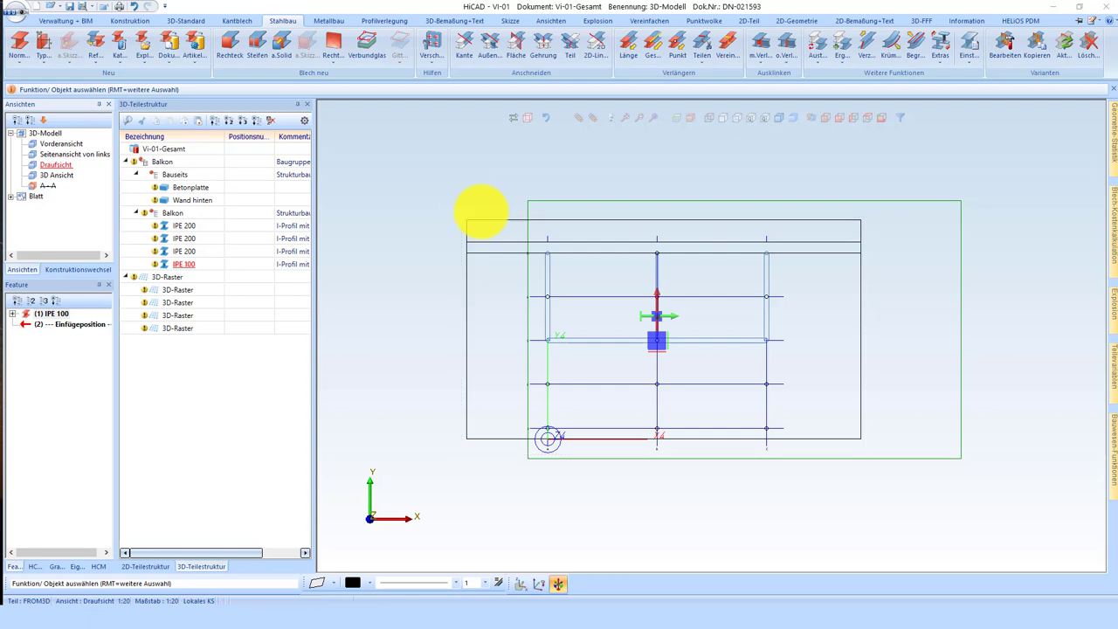
- Lock the top view's orientation through the view's context menu
right_click(481, 213)
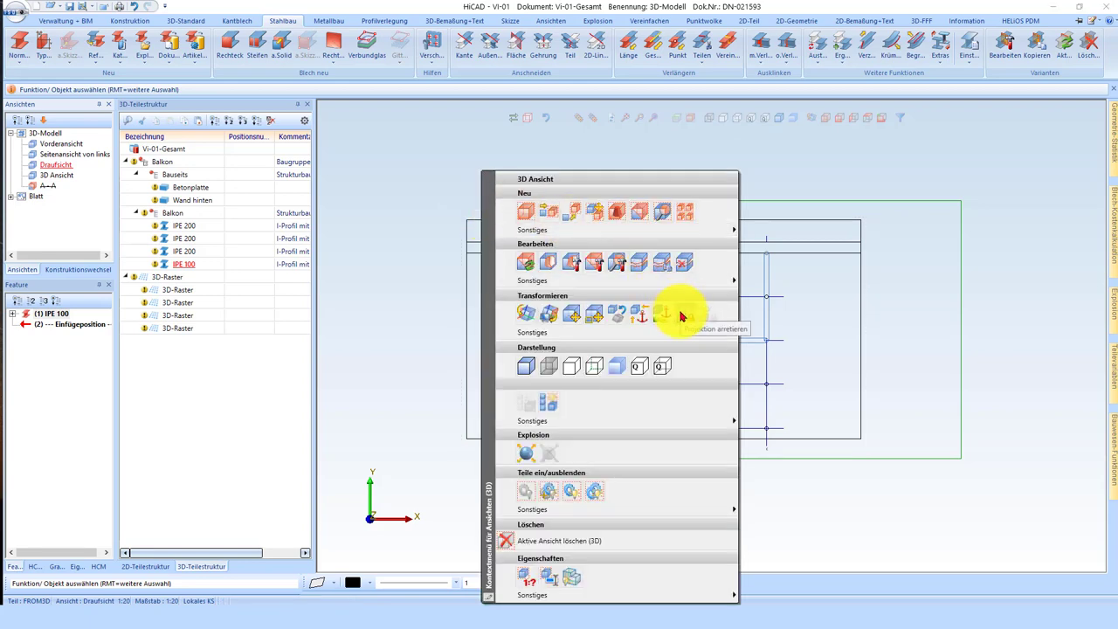
left_click(682, 316)
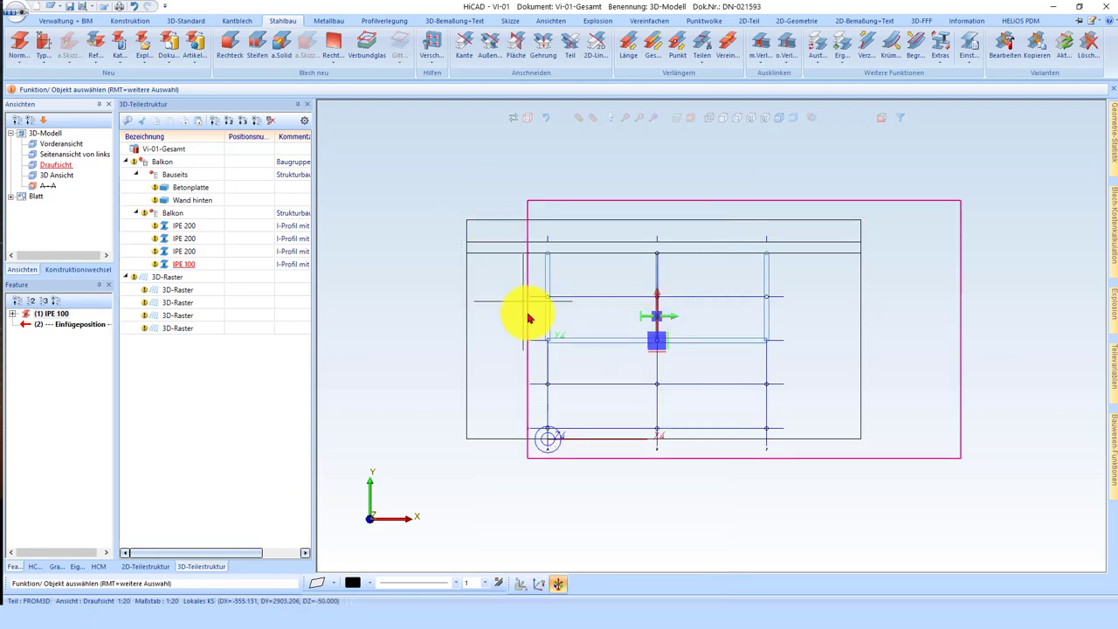
left_click(577, 339)
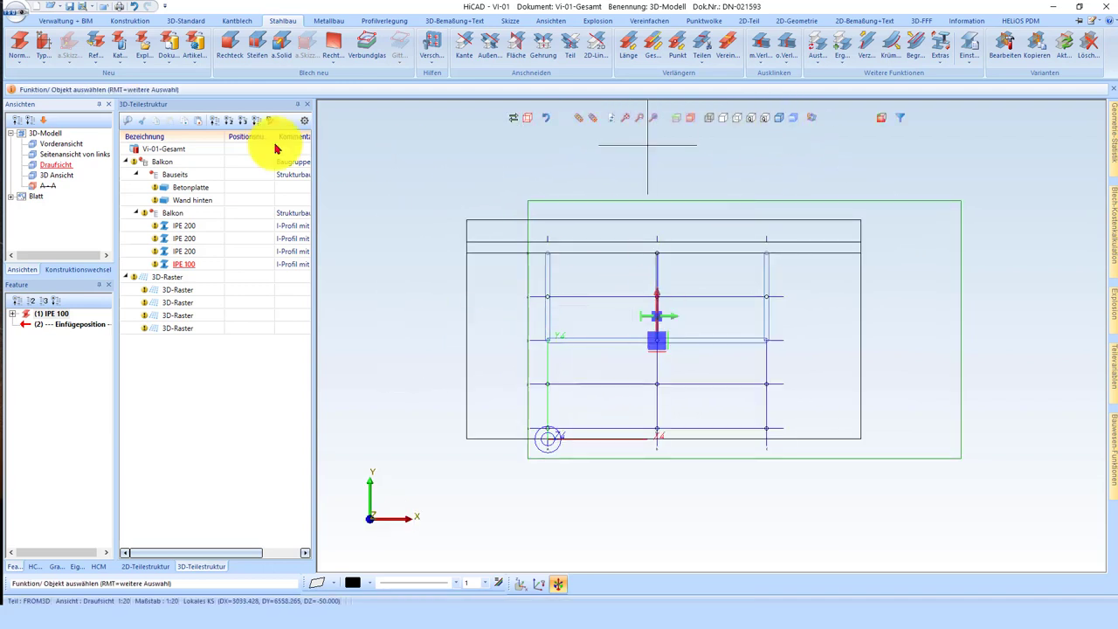
- In Vorderansicht, zoom into the beam end and select the IPE 200 profile in section
double_click(55, 144)
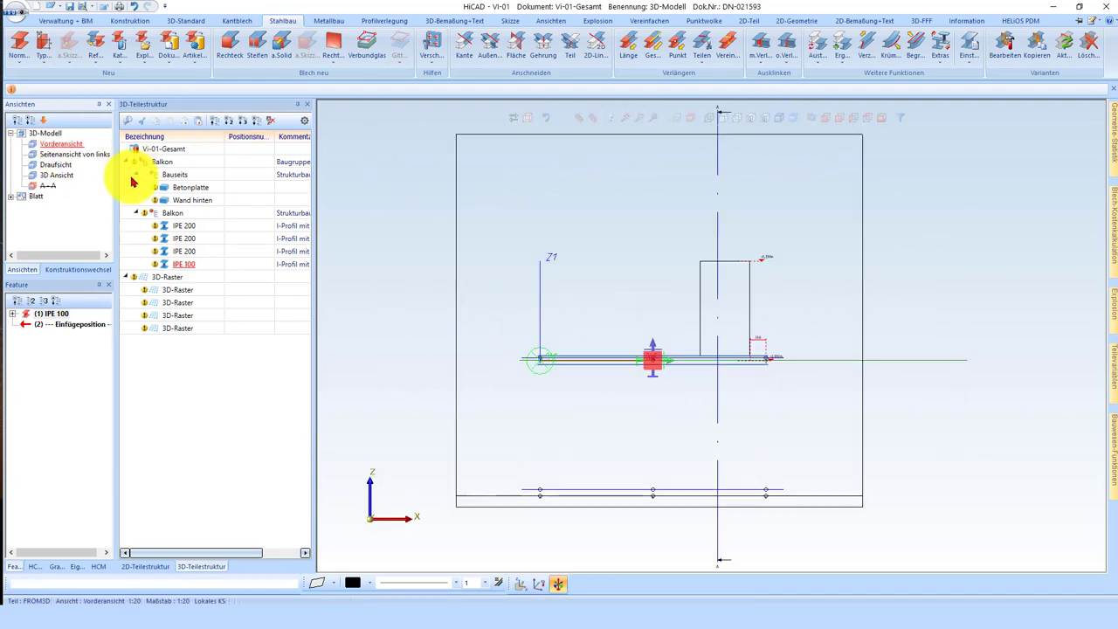
scroll(589, 350, "up", 4)
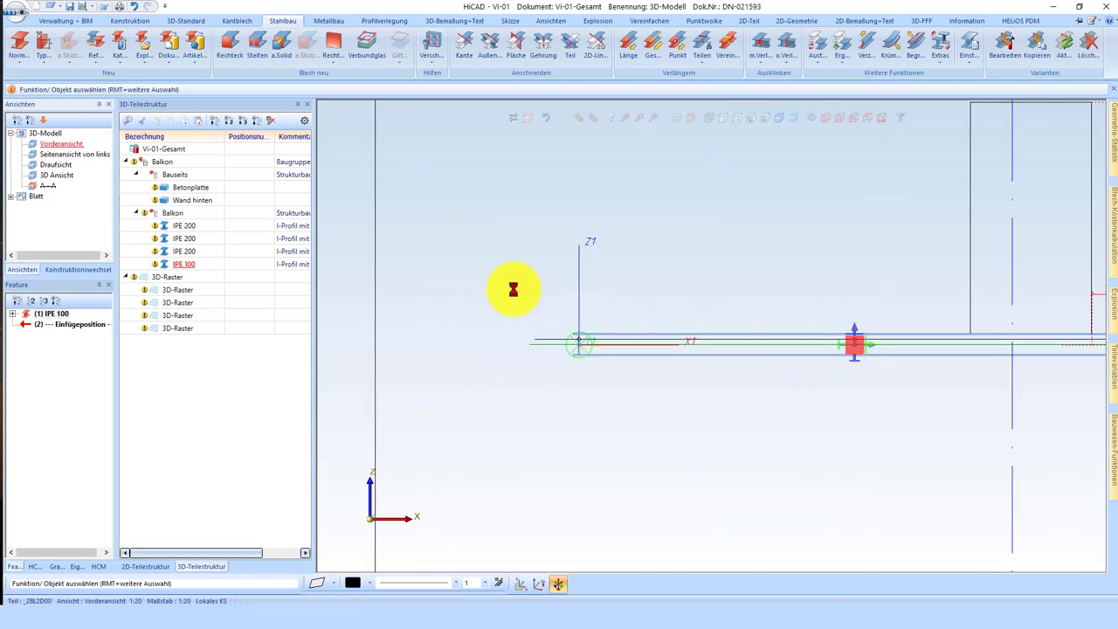
scroll(449, 287, "down", 3)
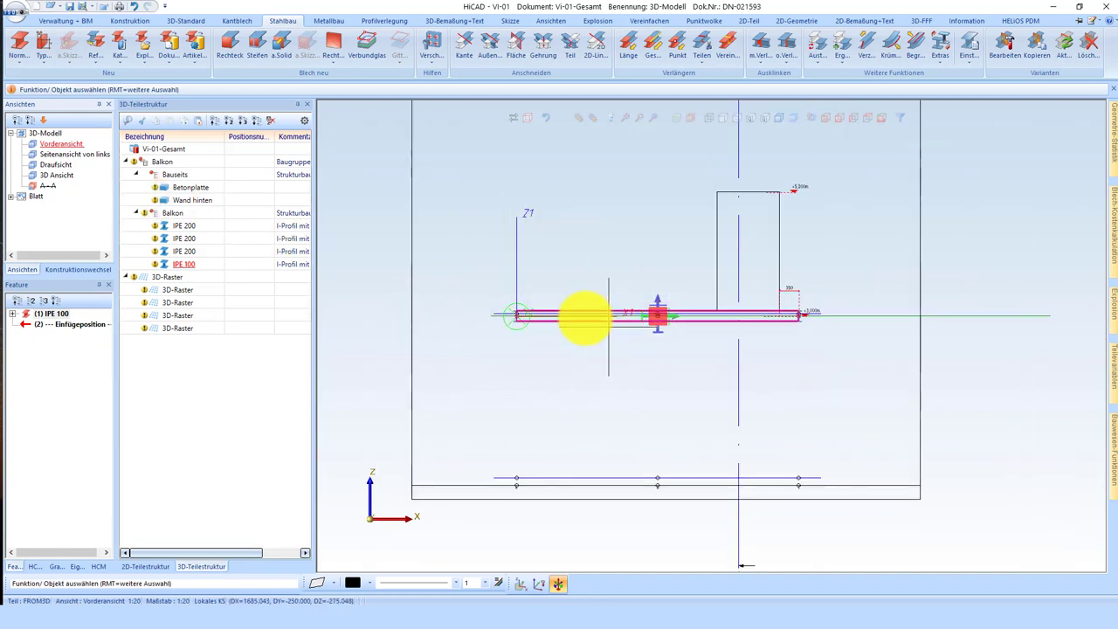
scroll(590, 310, "up", 2)
scroll(451, 312, "up", 1)
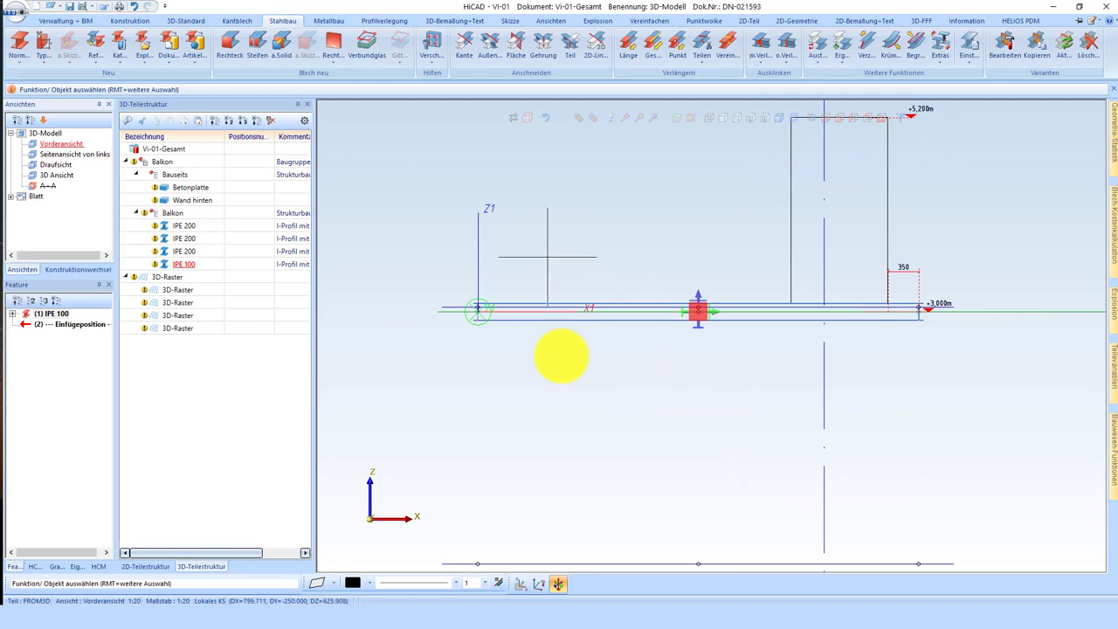
scroll(542, 325, "up", 1)
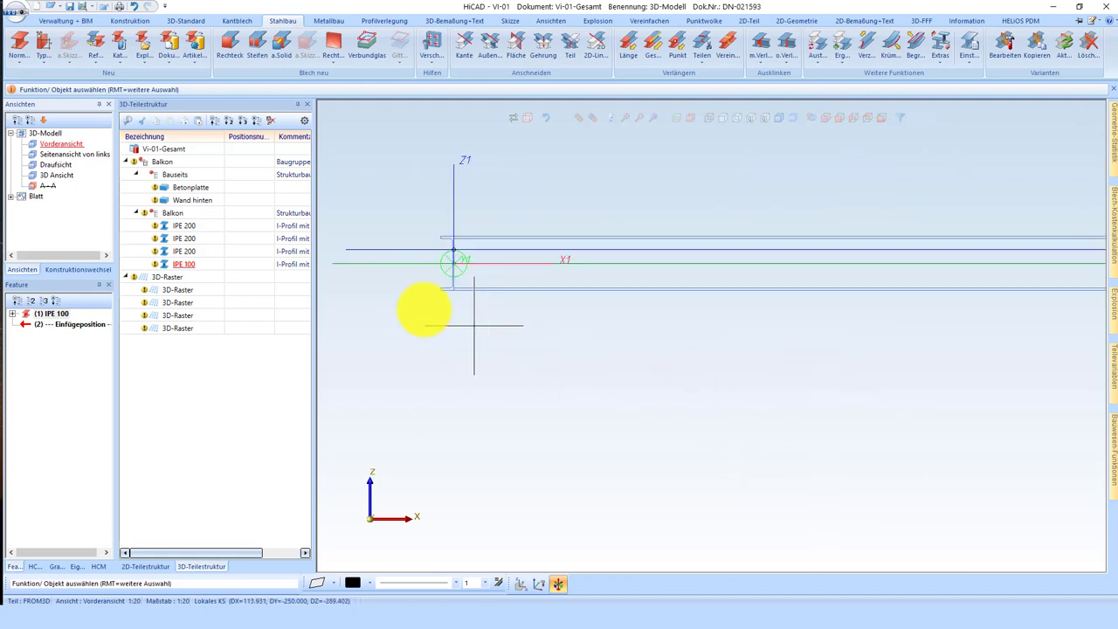
scroll(463, 279, "up", 2)
scroll(511, 227, "up", 1)
scroll(480, 253, "up", 2)
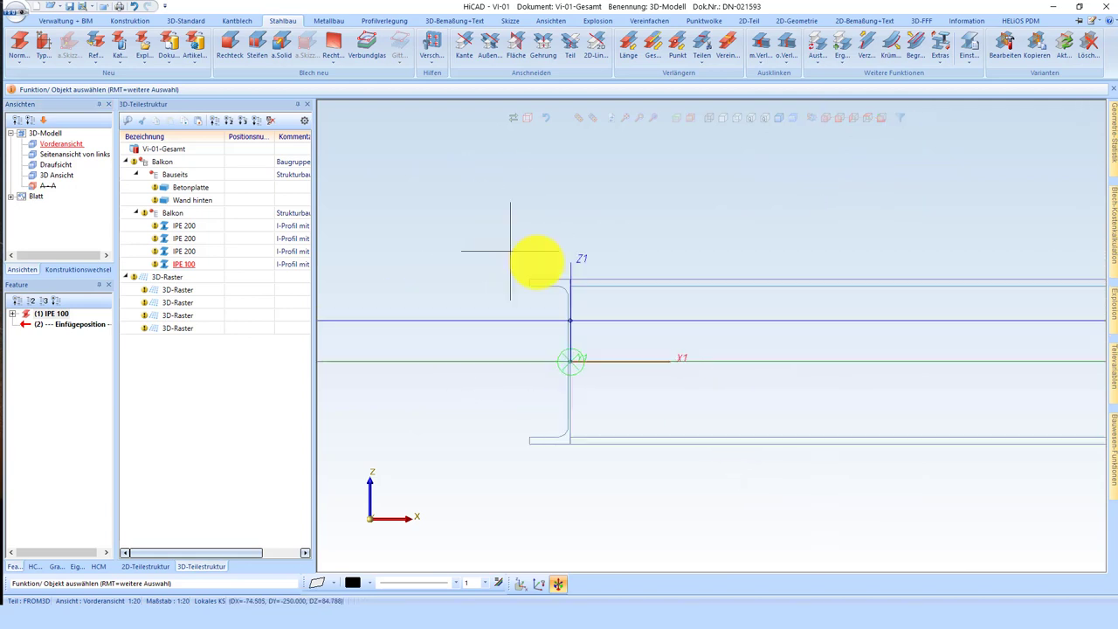
left_click(560, 280)
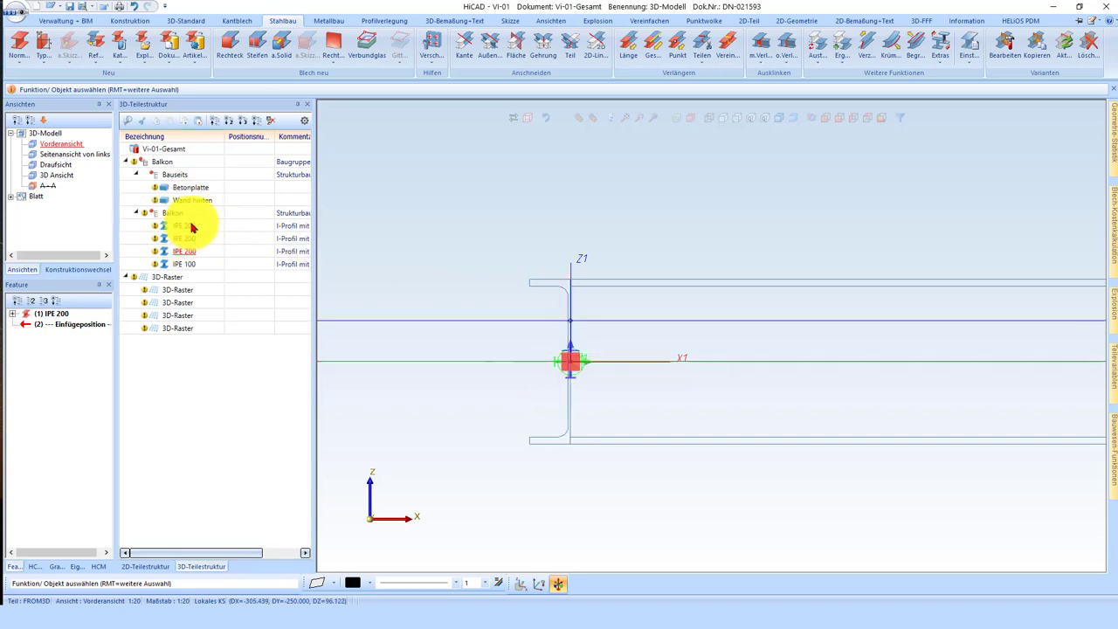
- Move the three IPE 200 beams down 100 mm with Teil verschieben 2D über 2 Linien
left_click(190, 256, "shift")
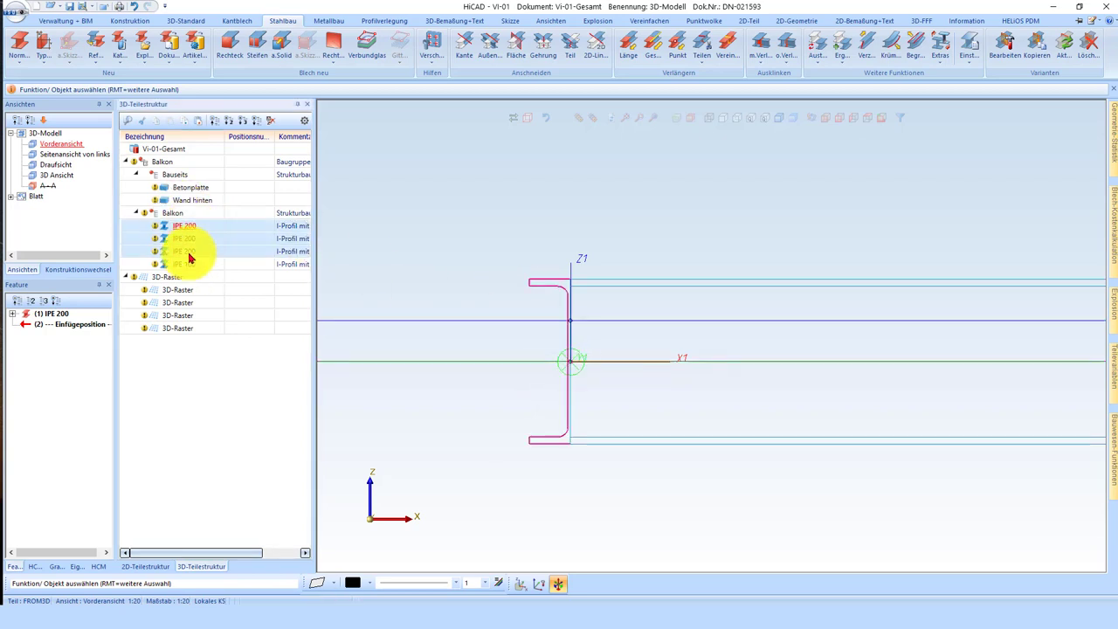
right_click(190, 256)
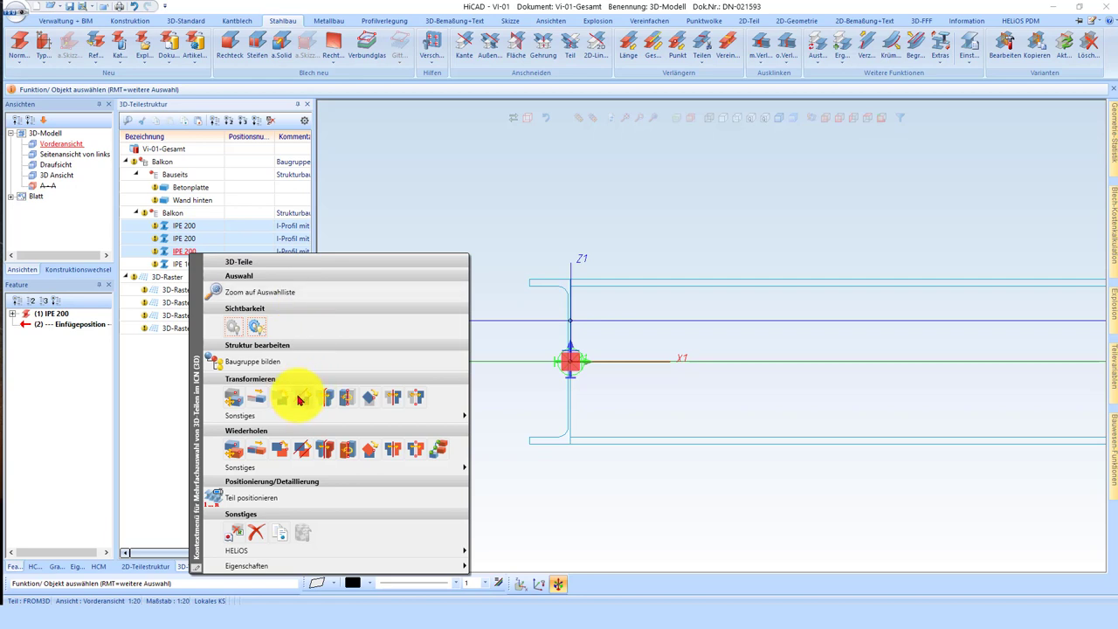
left_click(298, 399)
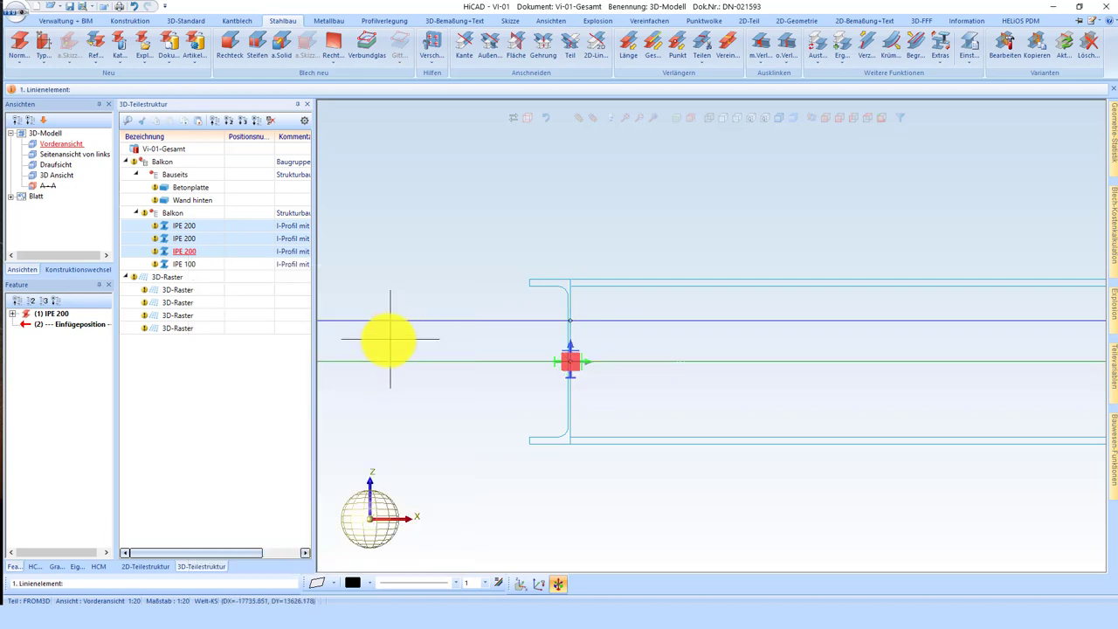
right_click(187, 232)
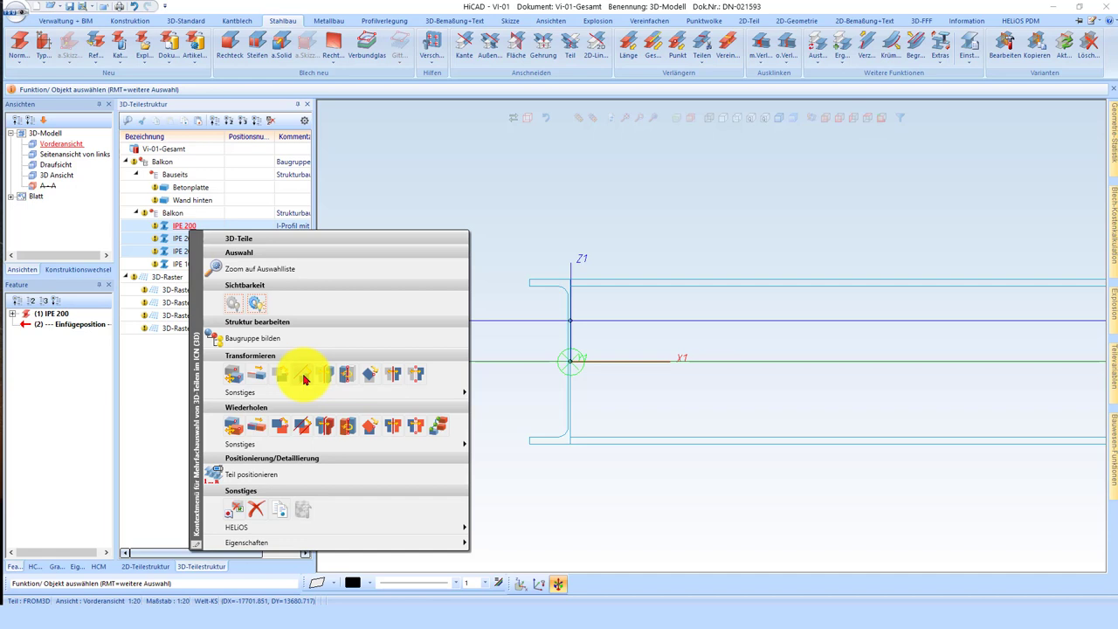
left_click(304, 377)
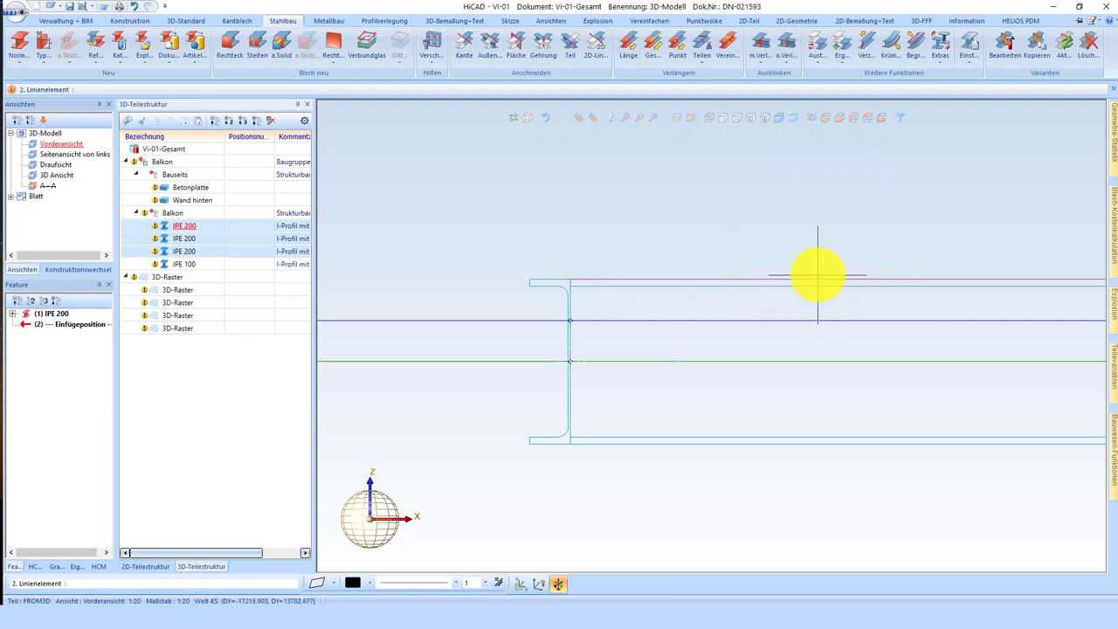
left_click(860, 360)
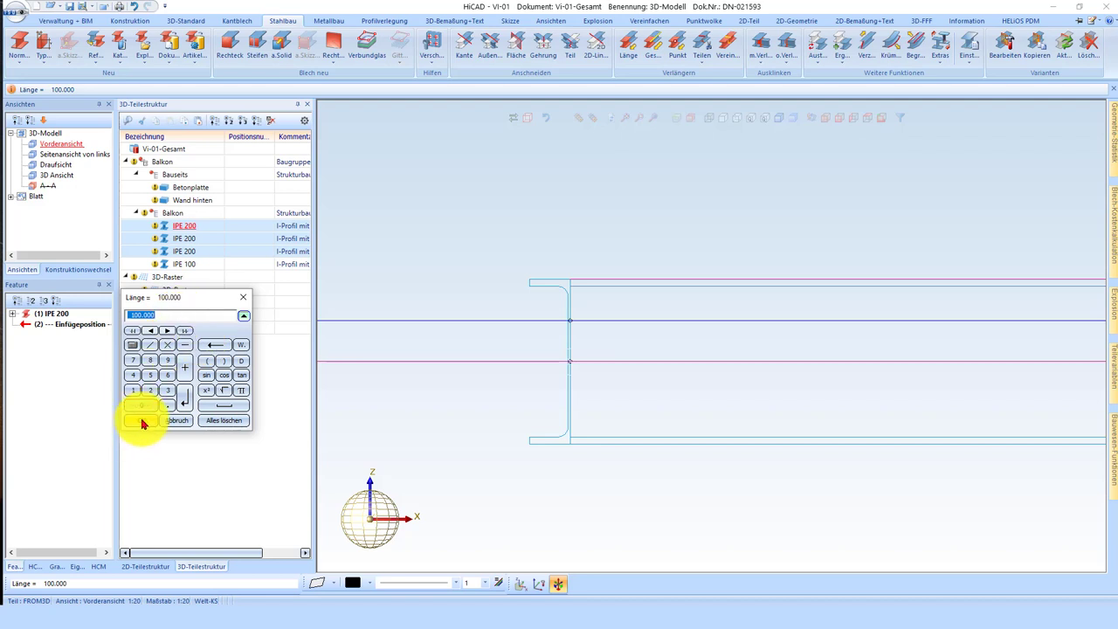
left_click(142, 422)
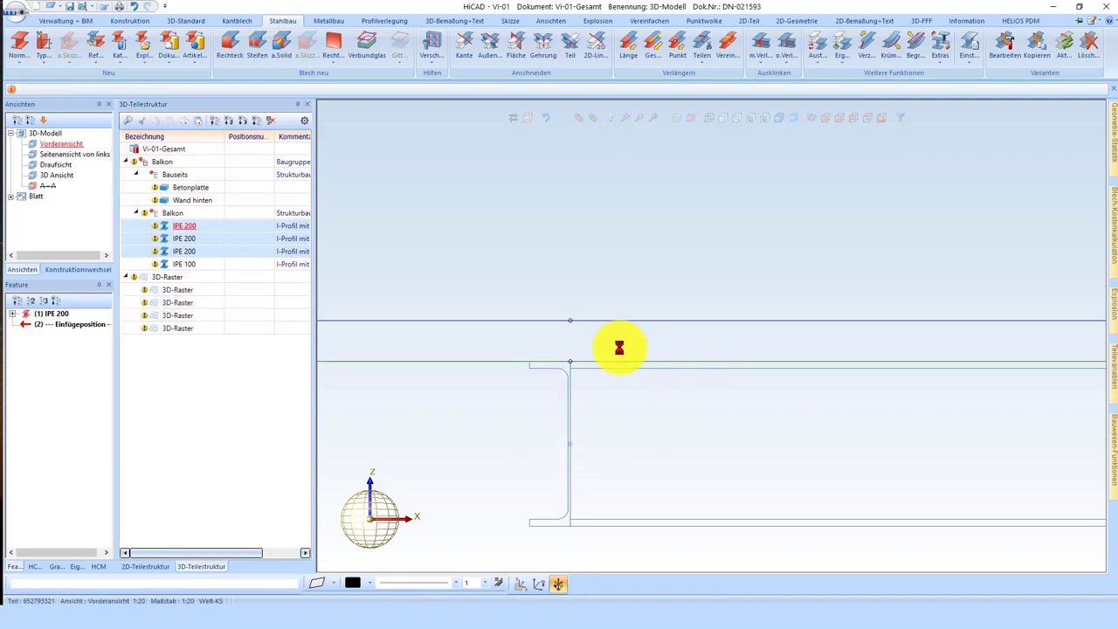
- Lower the IPE 100 cross-beam between two reference lines to the IPE 200 level
scroll(524, 340, "down", 3)
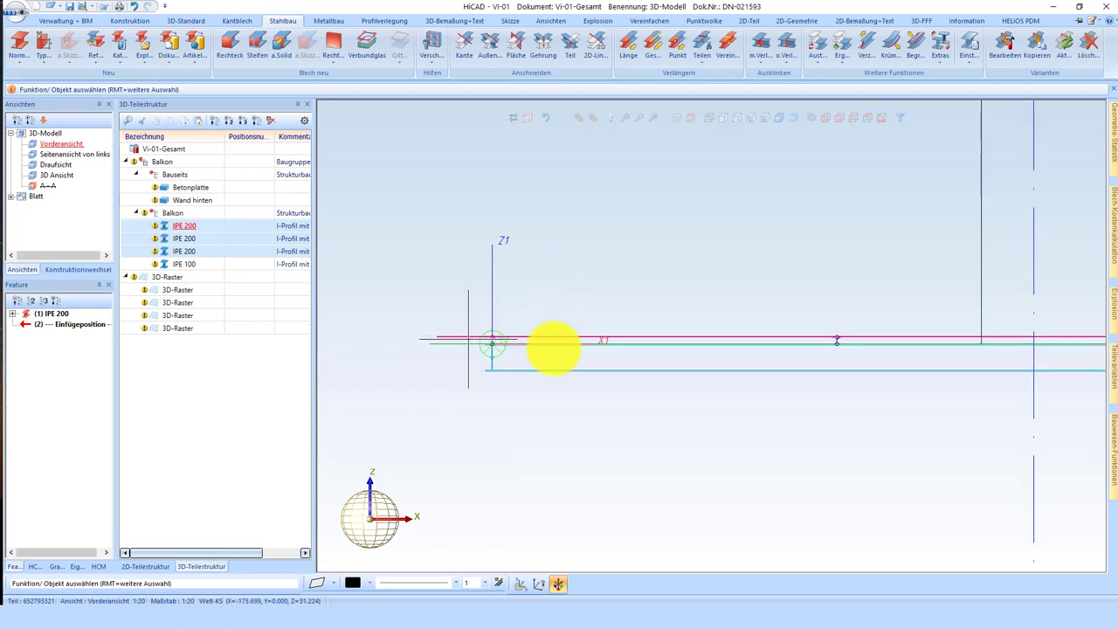
scroll(861, 327, "up", 3)
scroll(865, 294, "up", 3)
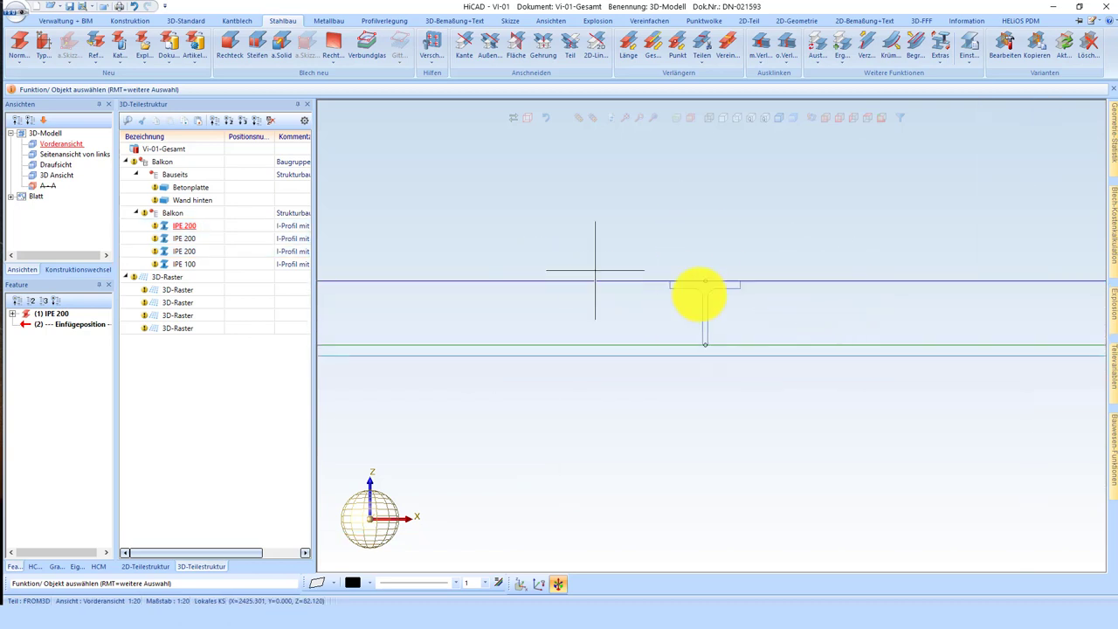
left_click(711, 125)
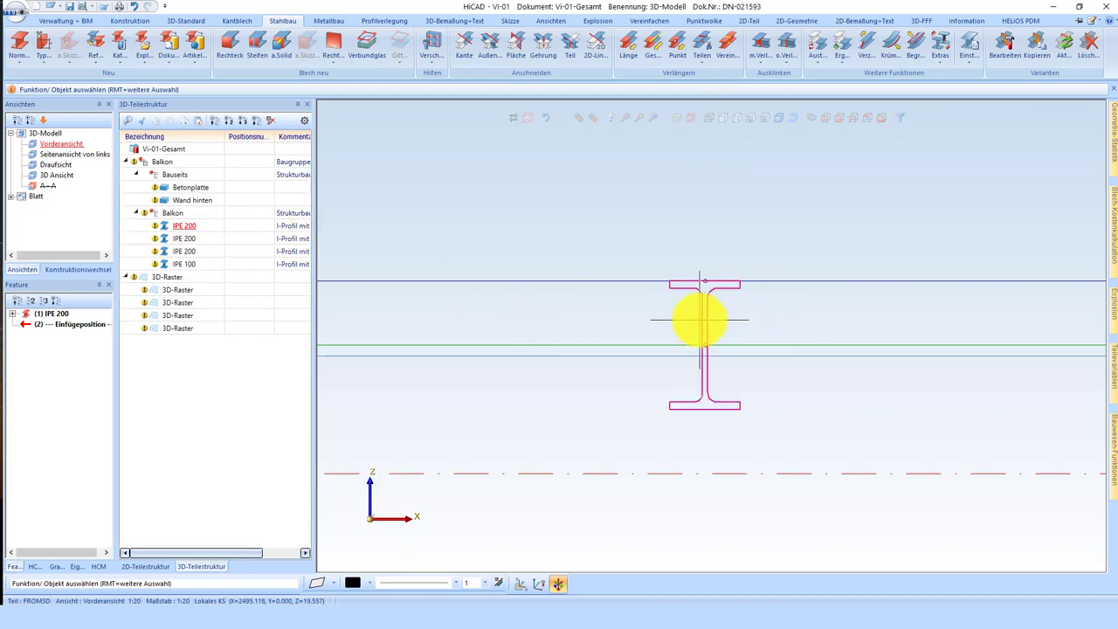
right_click(699, 321)
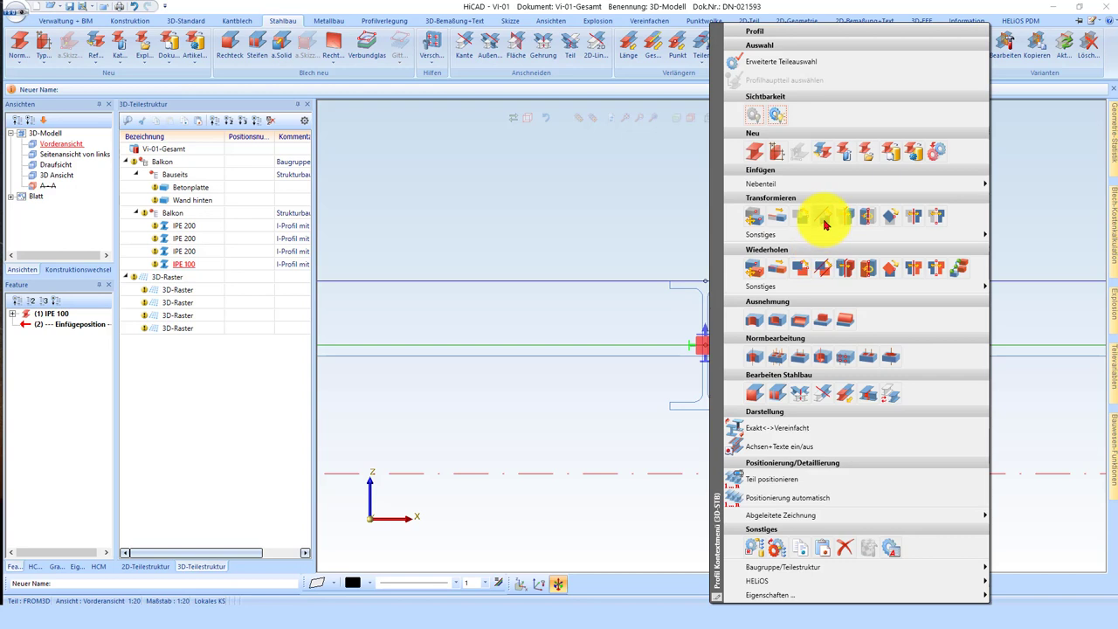
left_click(824, 222)
left_click(765, 282)
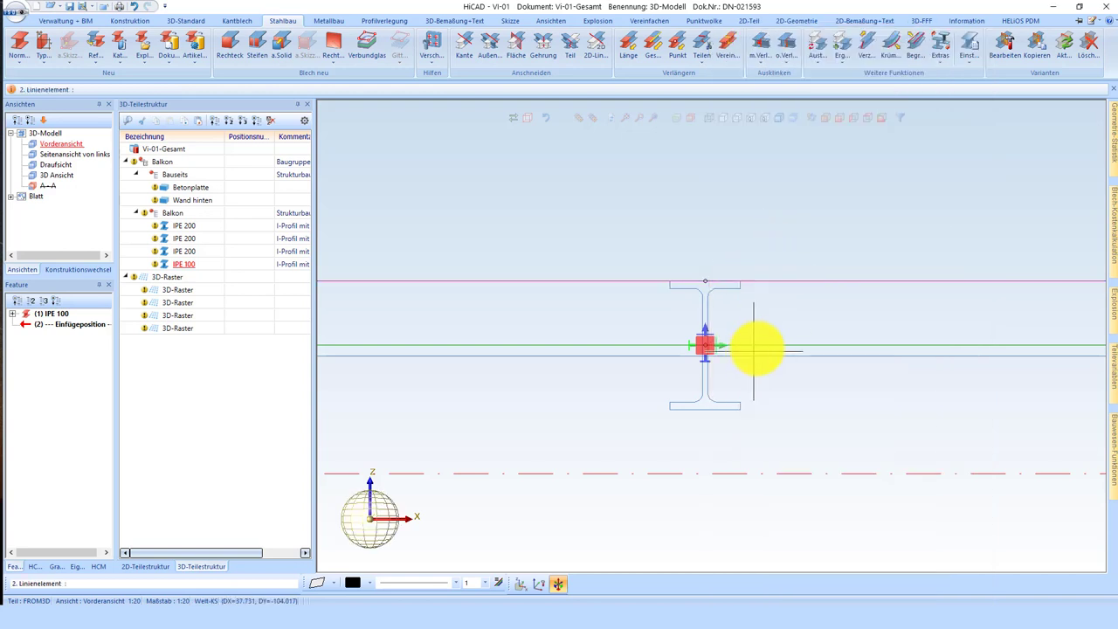
left_click(749, 345)
key("Return")
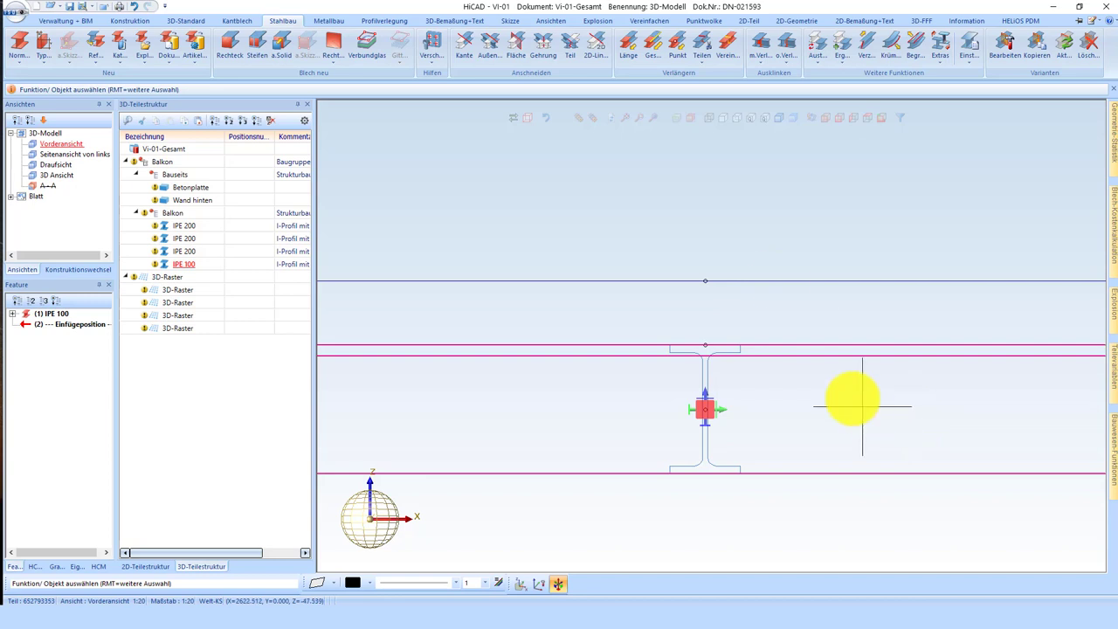
- Switch to 3D Ansicht and zoom to show the whole lowered frame
scroll(649, 305, "down", 3)
scroll(574, 305, "down", 3)
scroll(520, 275, "down", 2)
scroll(522, 273, "down", 3)
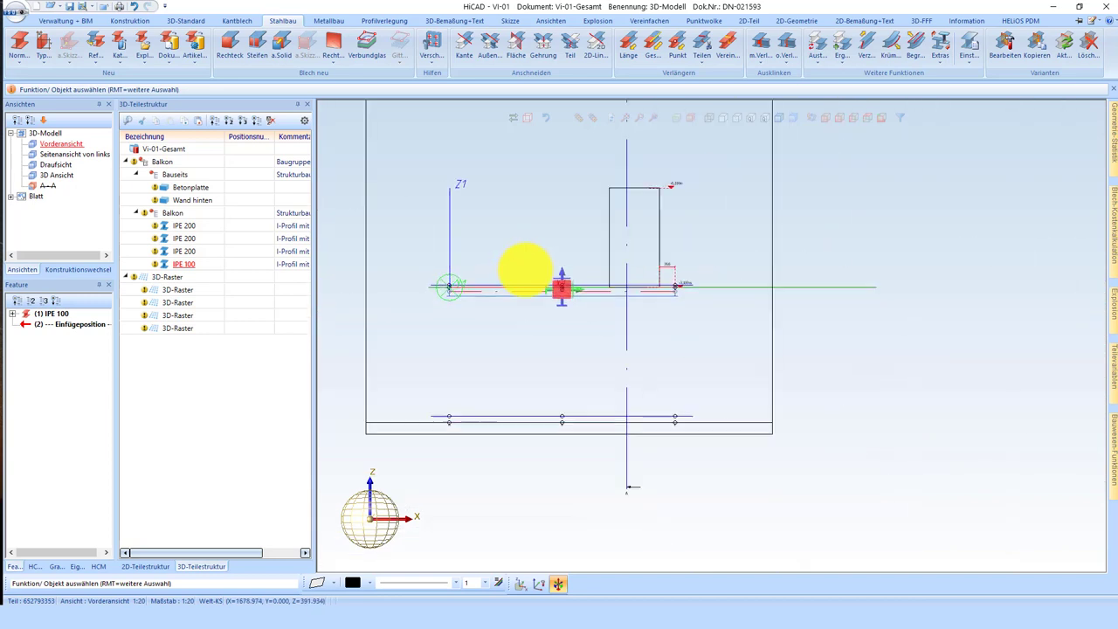
scroll(449, 237, "down", 2)
double_click(56, 175)
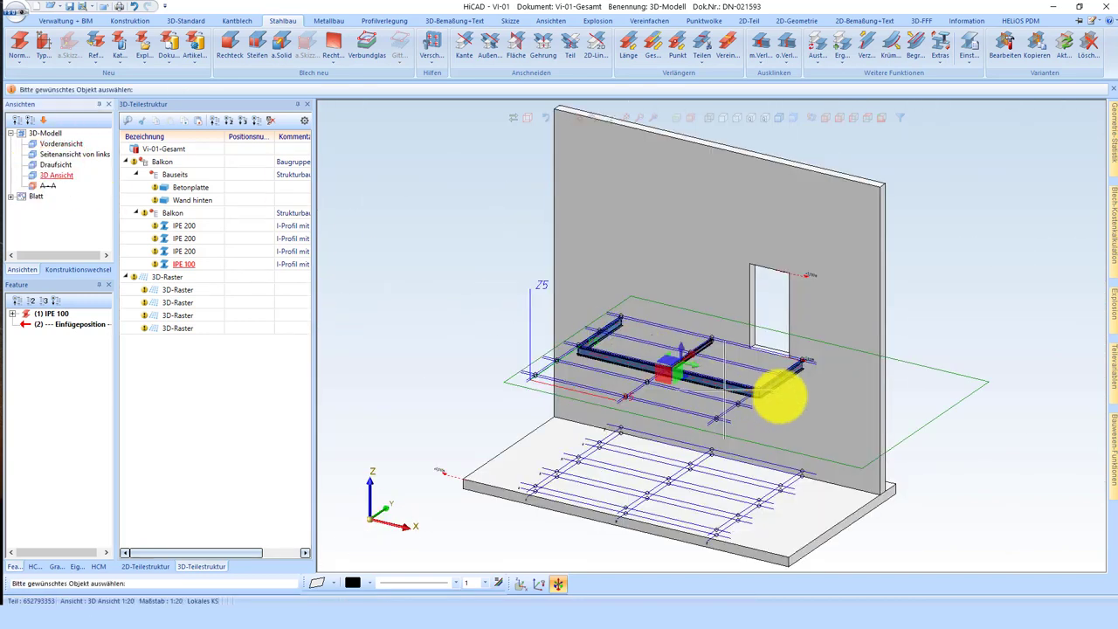
scroll(643, 355, "up", 3)
scroll(626, 325, "up", 3)
scroll(617, 323, "down", 3)
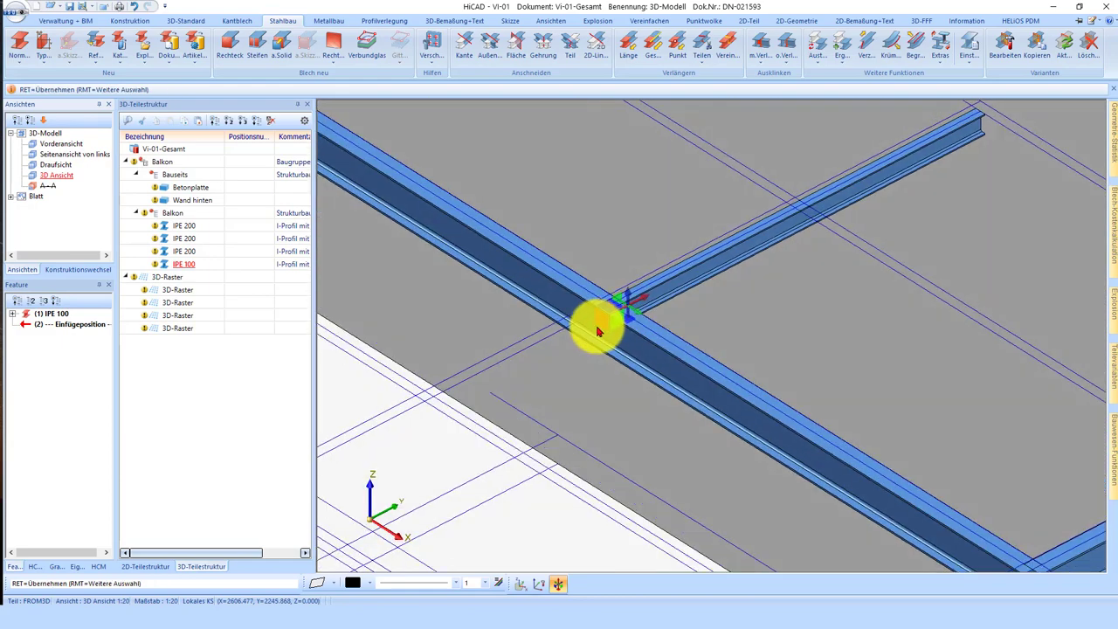
scroll(592, 320, "down", 1)
scroll(524, 317, "down", 2)
scroll(568, 323, "down", 2)
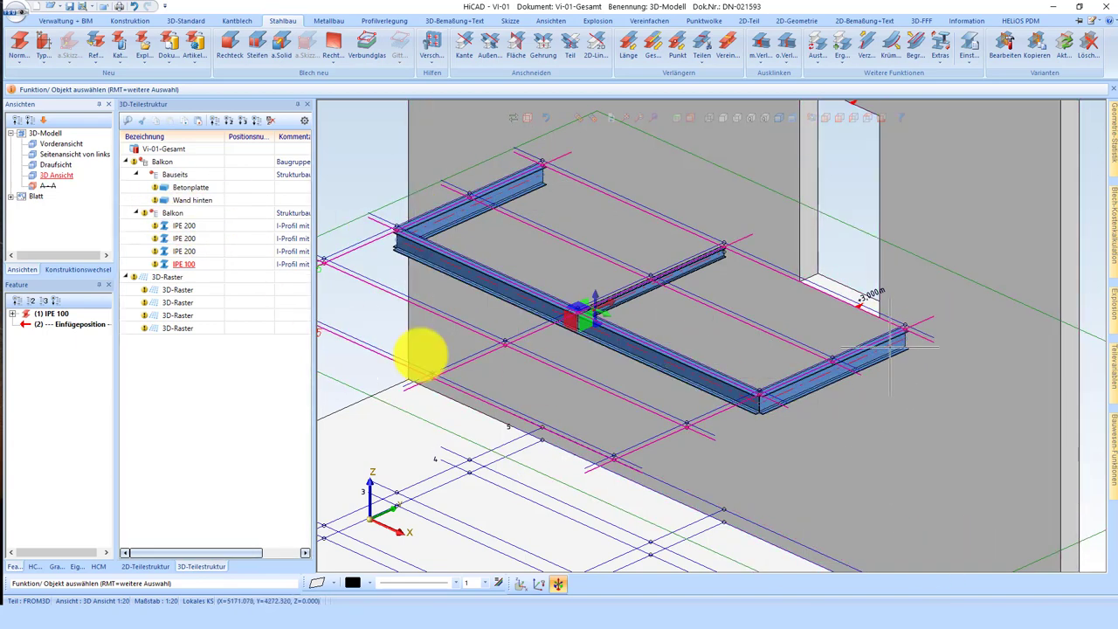
- Create a Baugruppe under Balkon named 'Oberer Bereich' with part type Strukturbaugruppe
right_click(184, 229)
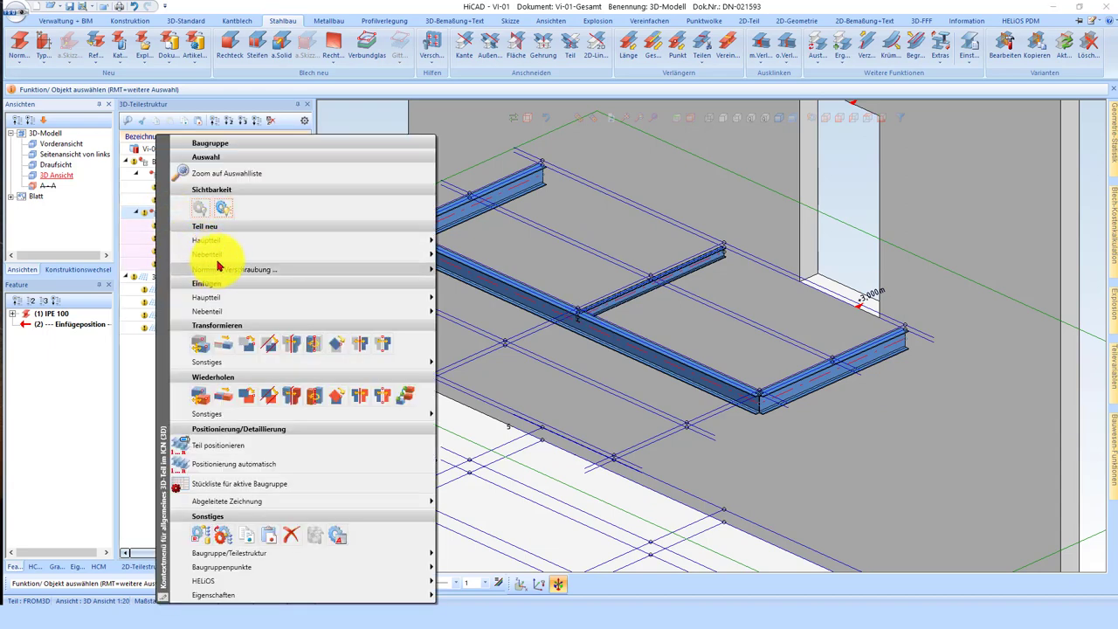
mouse_move(207, 255)
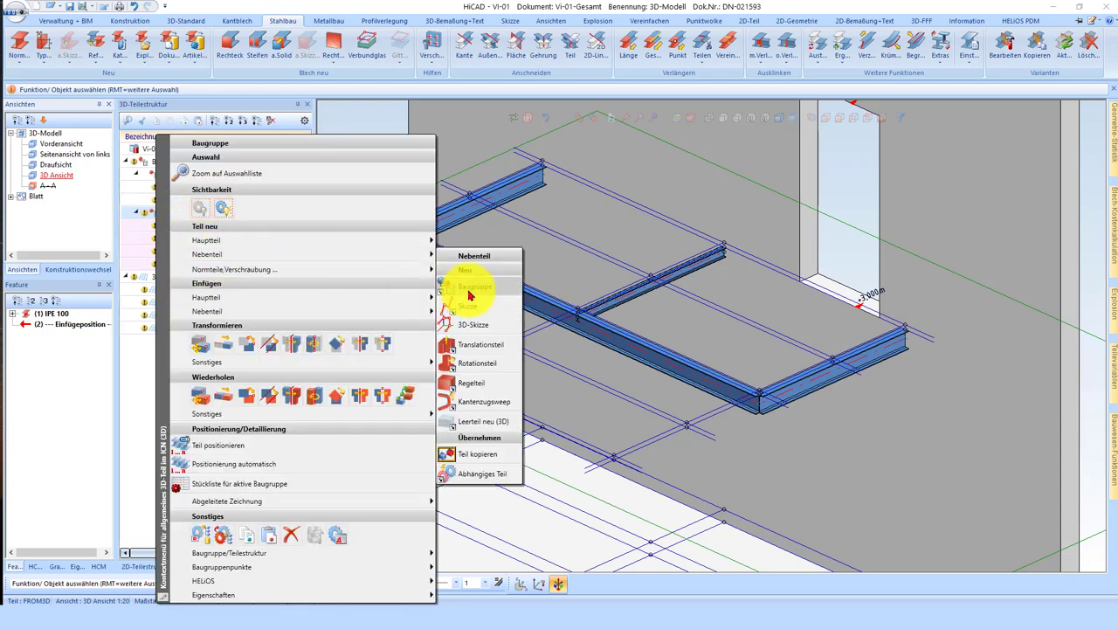
left_click(469, 295)
type("Oberer Bereich")
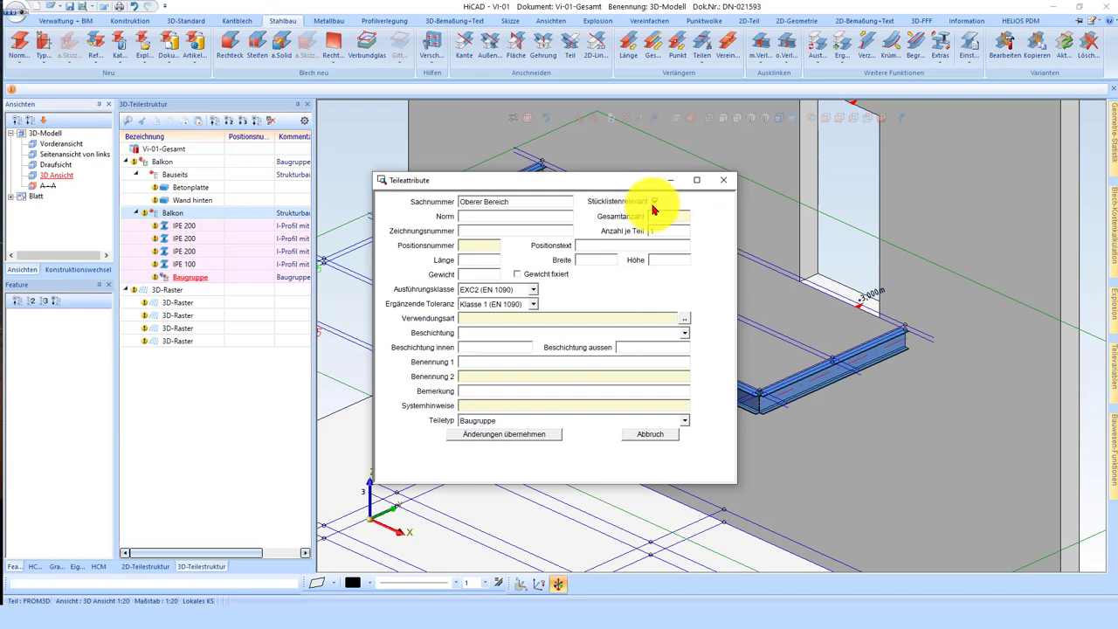
left_click(518, 420)
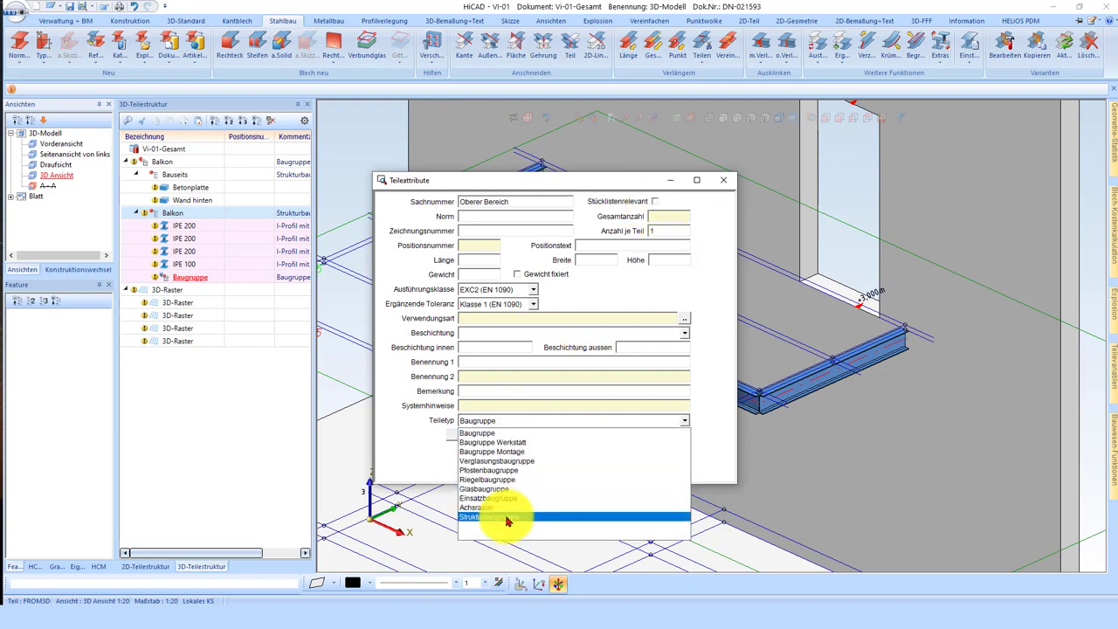
left_click(513, 512)
left_click(510, 435)
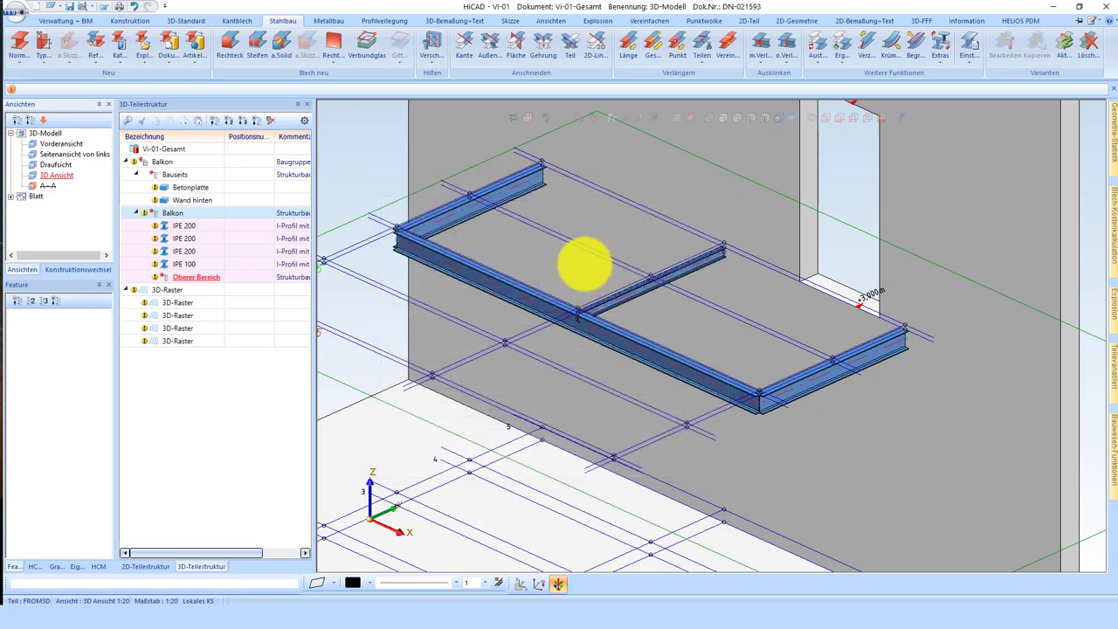
left_click(599, 288)
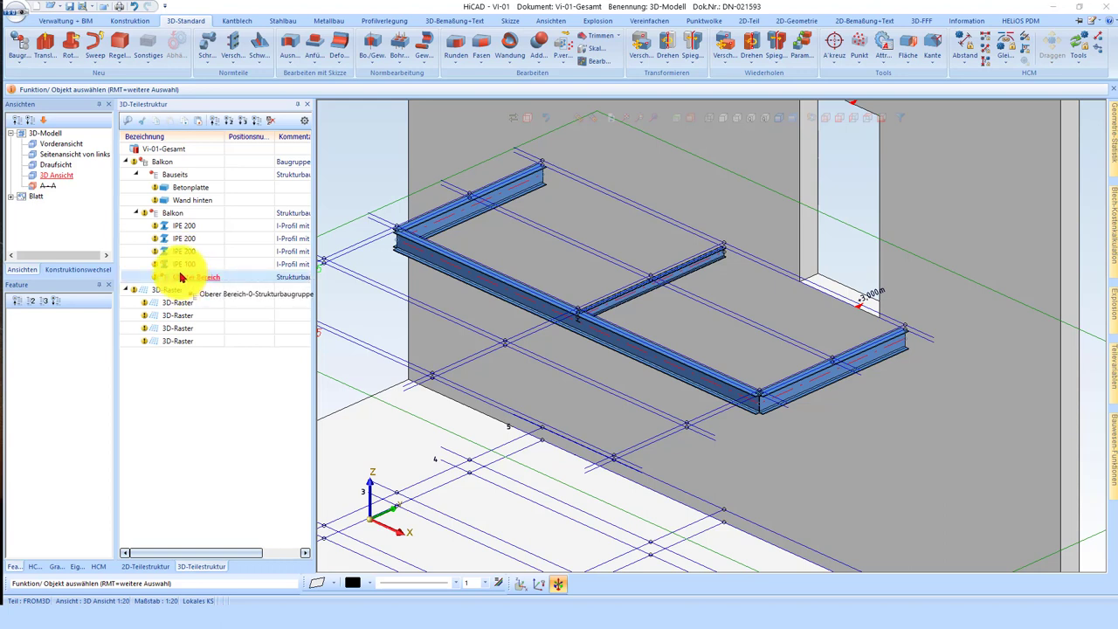
- Copy Oberer Bereich into Balkon and name the copy 'Steher'
left_click_drag(181, 277, 170, 219)
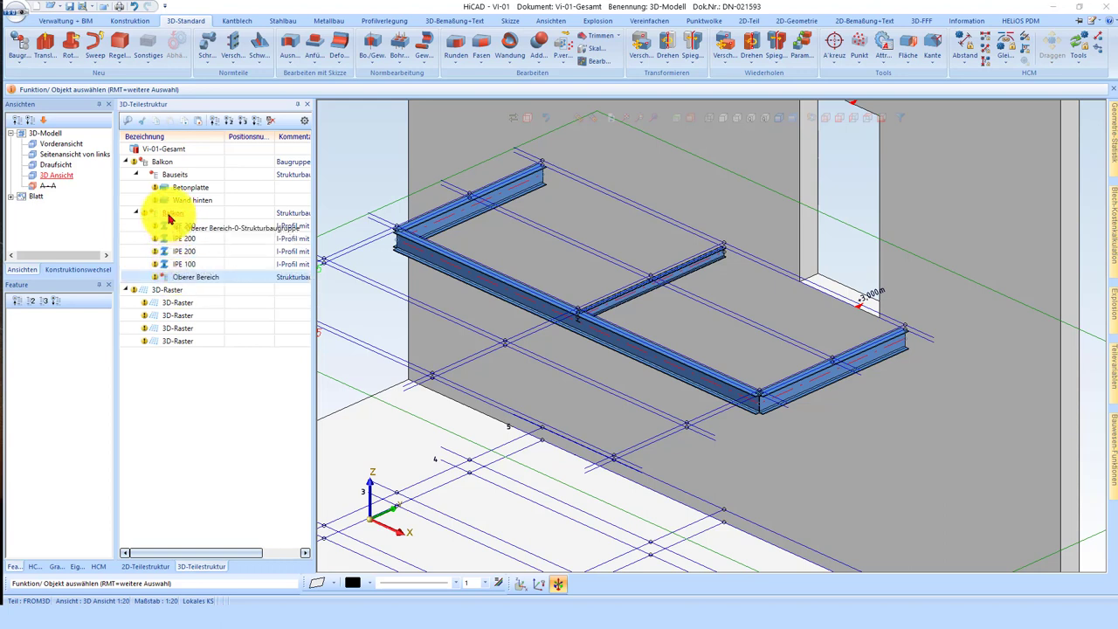
right_click_drag(170, 219, 171, 218)
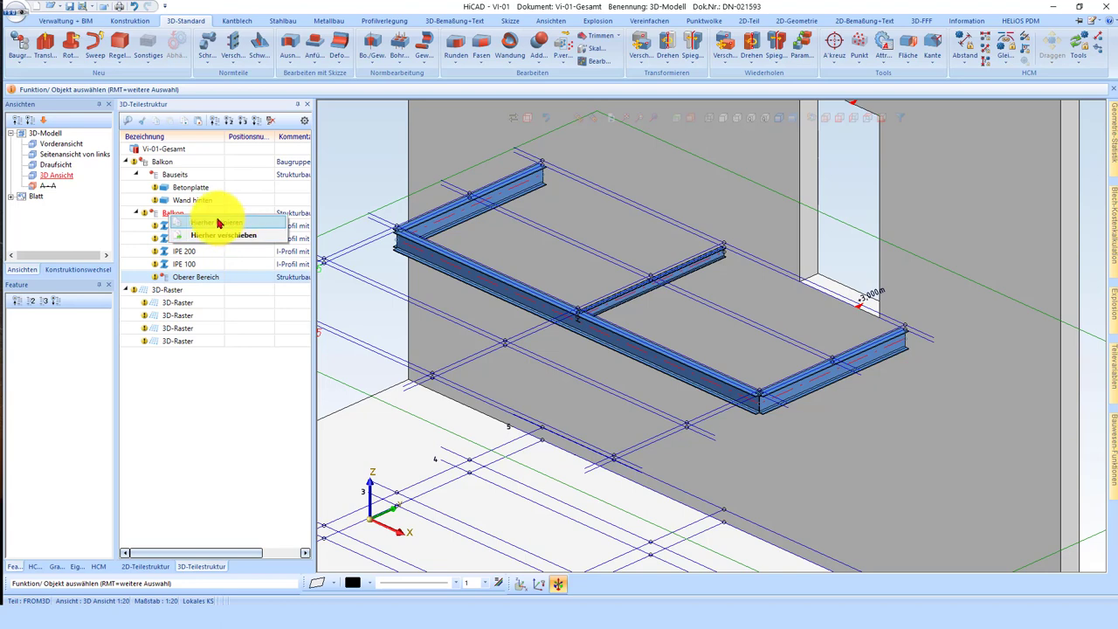
left_click(224, 235)
type("Steher")
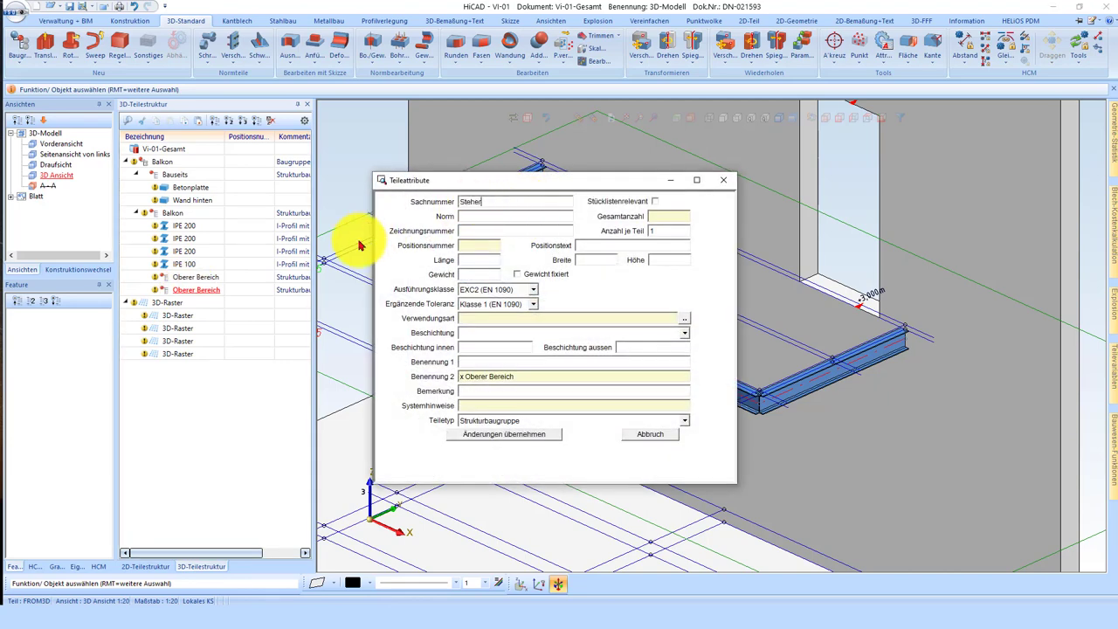
left_click(541, 439)
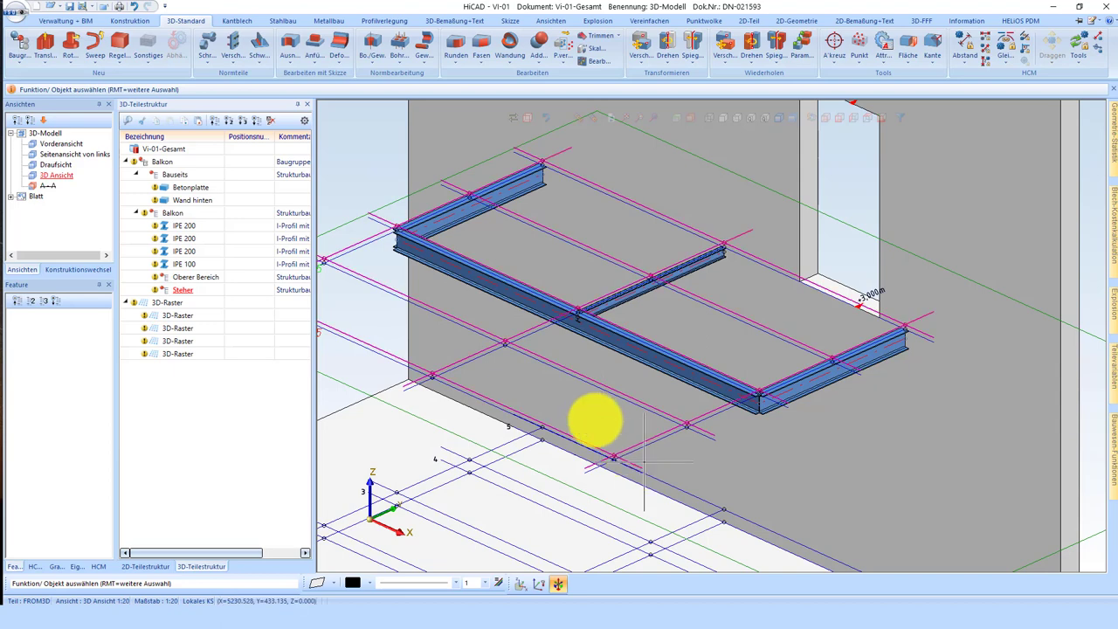
- Move the four beam profiles, IPE 100 included, into the Oberer Bereich assembly
left_click(184, 264)
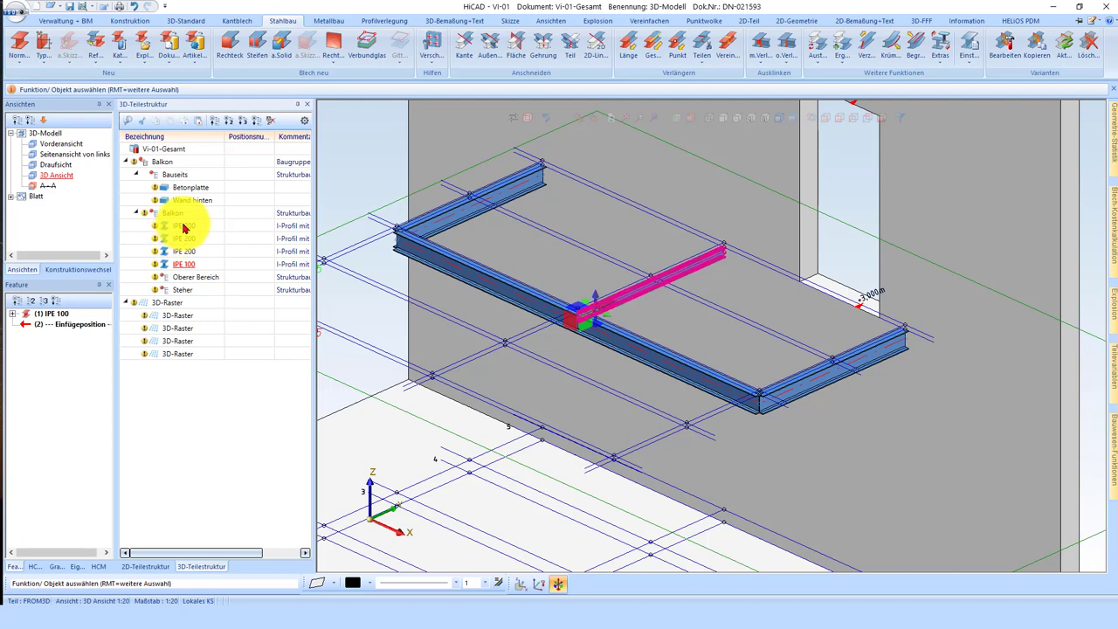
left_click(183, 227, "shift")
left_click_drag(170, 240, 196, 277)
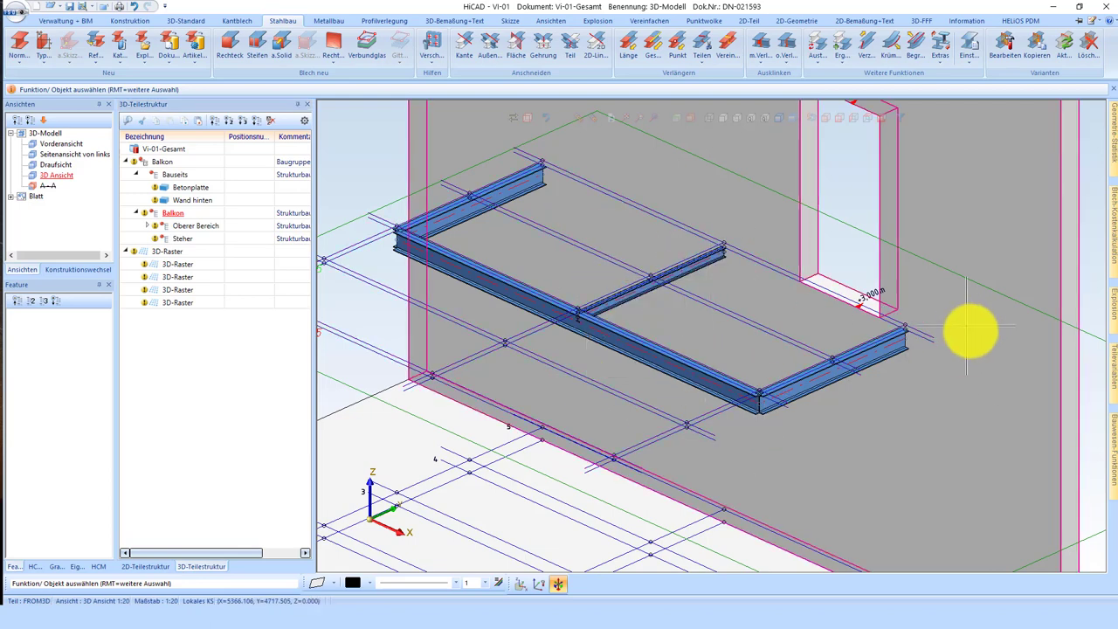
scroll(943, 323, "up", 3)
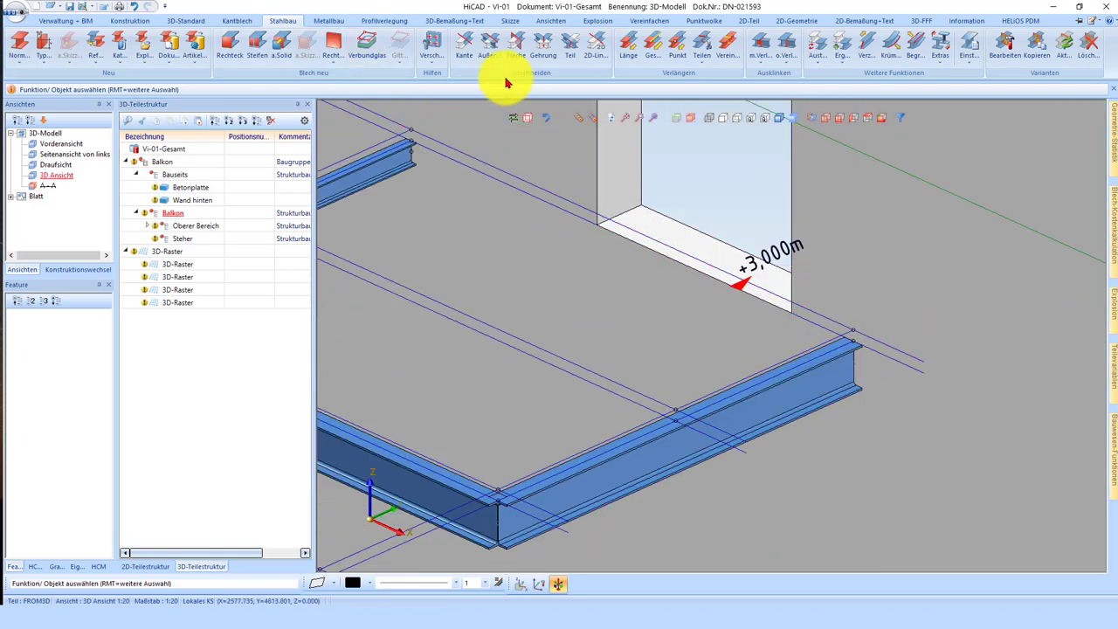
- Trim the IPE 200 beam end to the chosen edge with Anschneiden an Kante
left_click(464, 44)
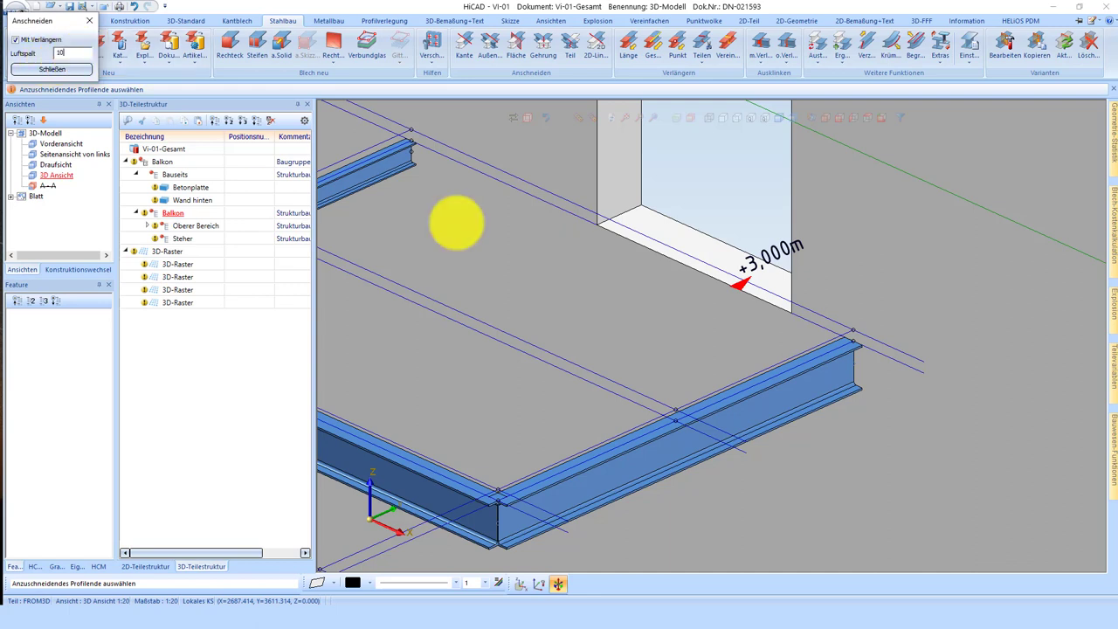
left_click(836, 374)
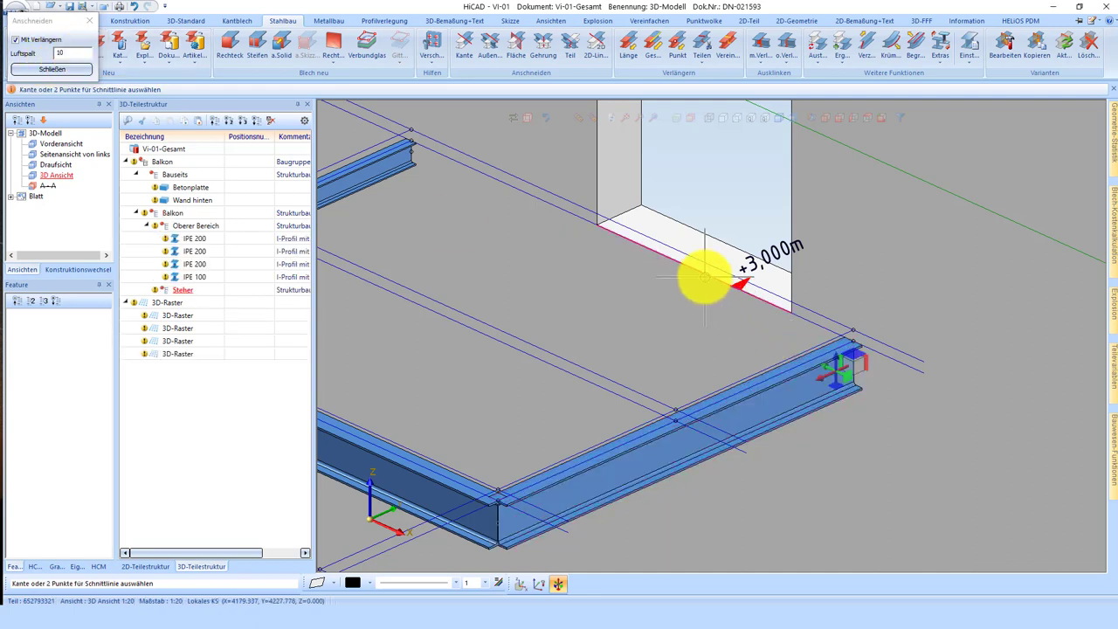
left_click(705, 278)
scroll(848, 356, "down", 3)
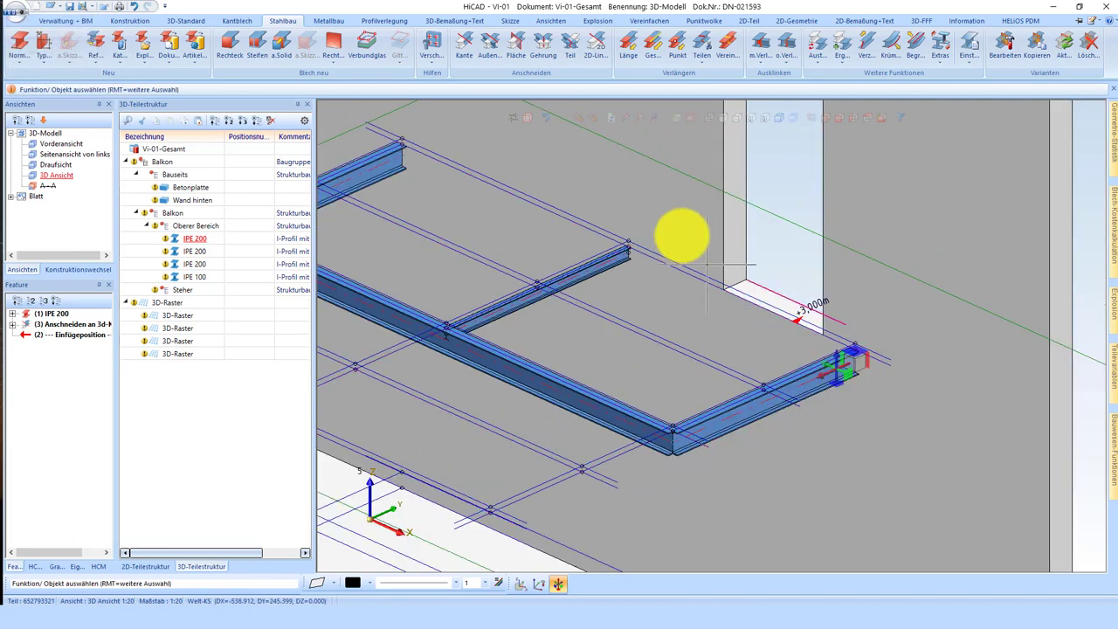
- Trim the middle IPE 100 beam back to its cut edge
left_click(611, 259)
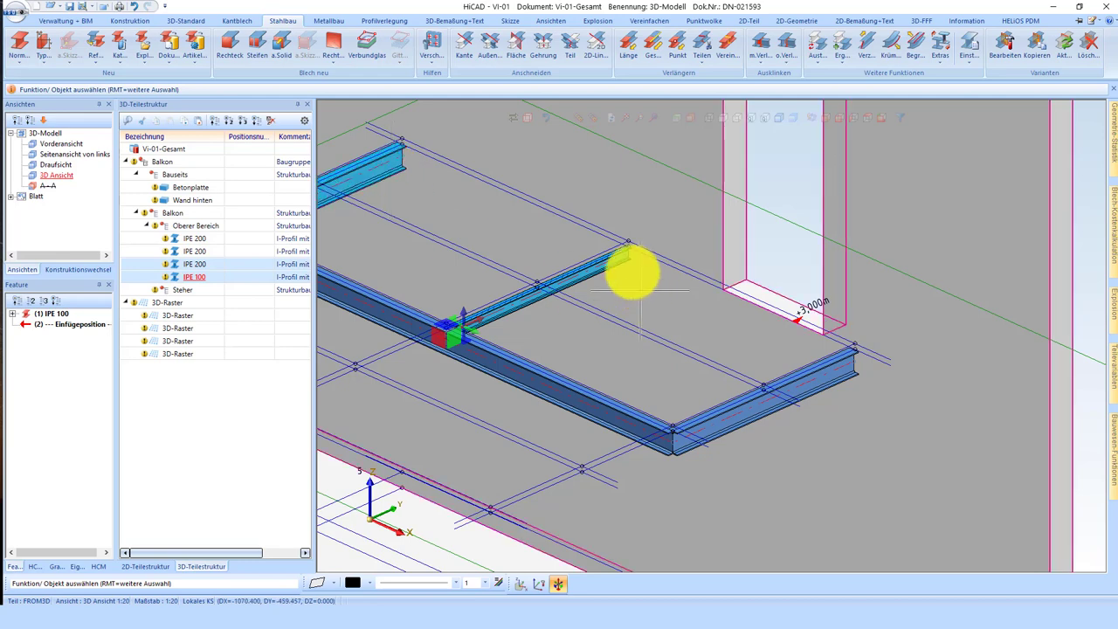
right_click(398, 172)
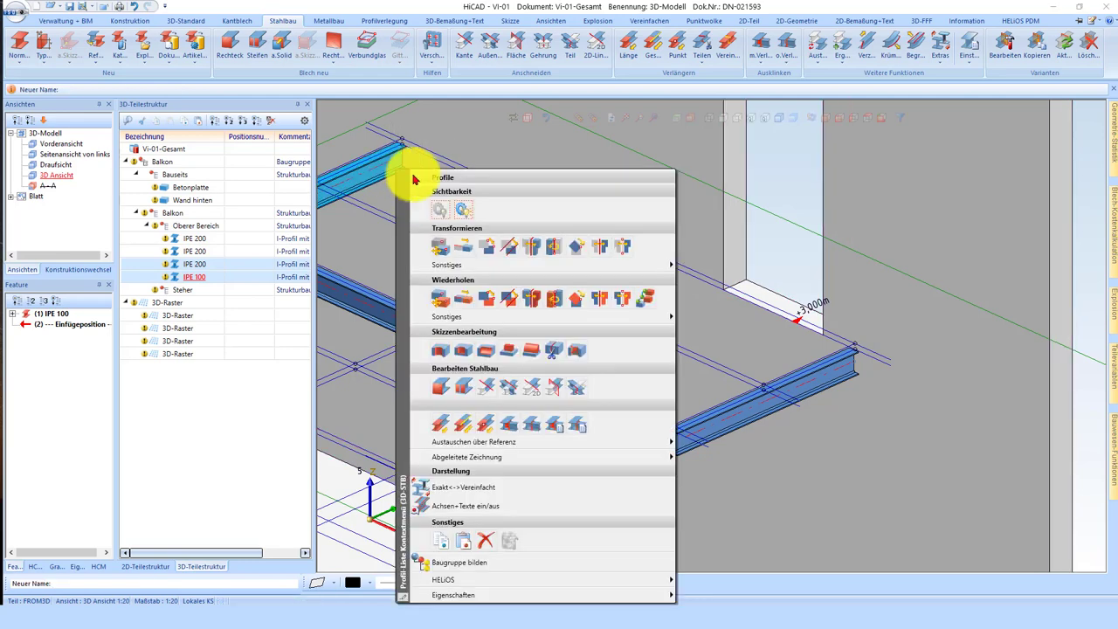
left_click(480, 386)
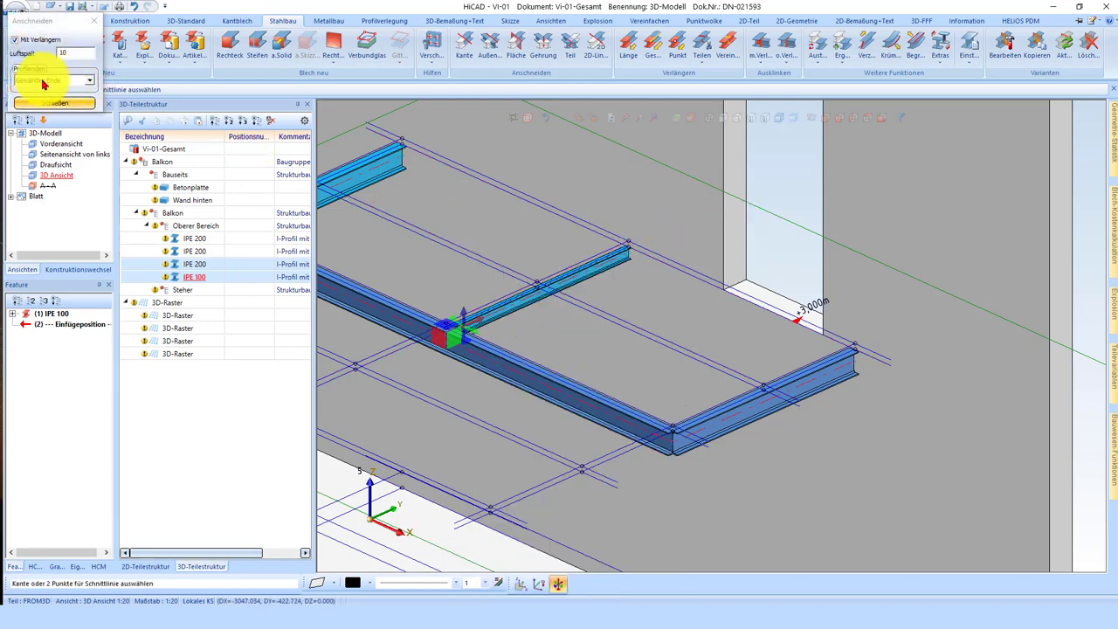
left_click(774, 301)
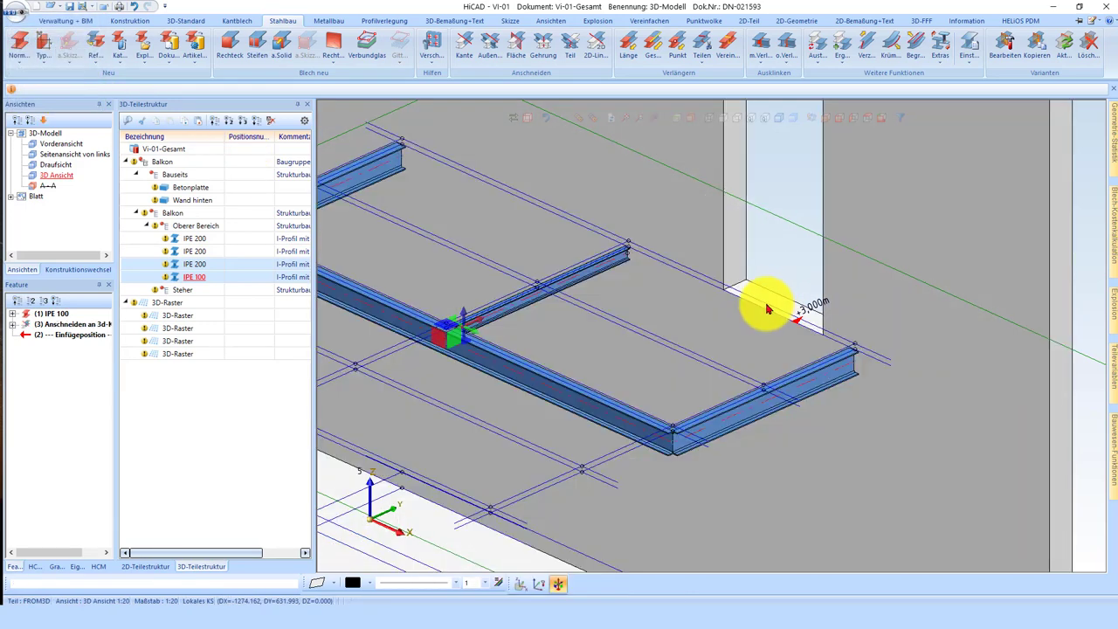
scroll(819, 321, "down", 5)
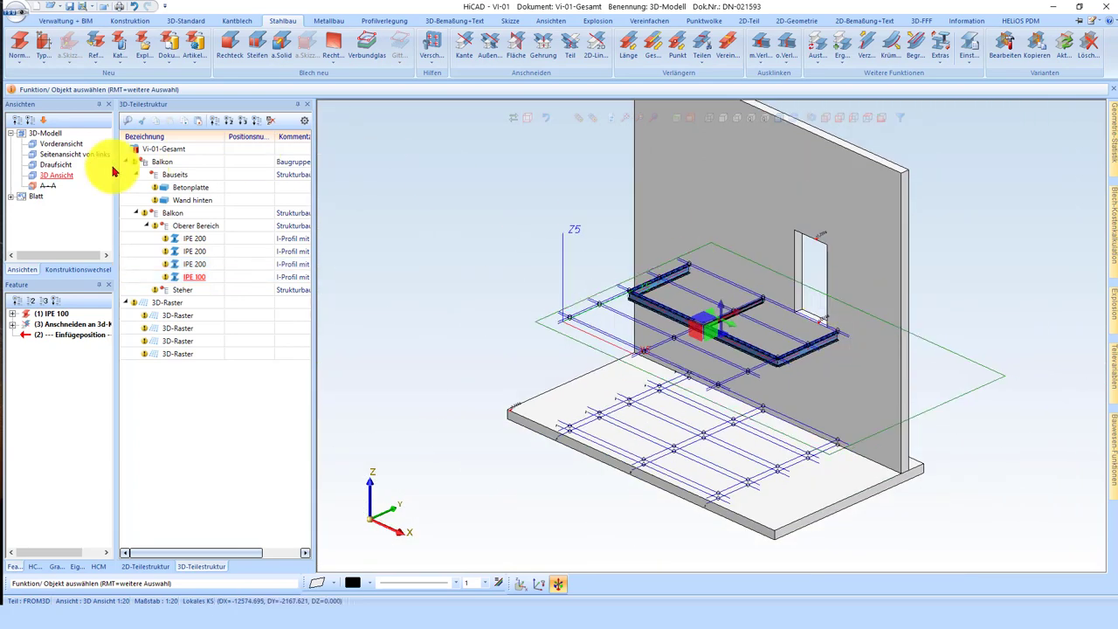
- Check the trimmed frame in Draufsicht, return to 3D Ansicht and open Bauwesen-Funktionen
double_click(55, 164)
scroll(459, 219, "up", 3)
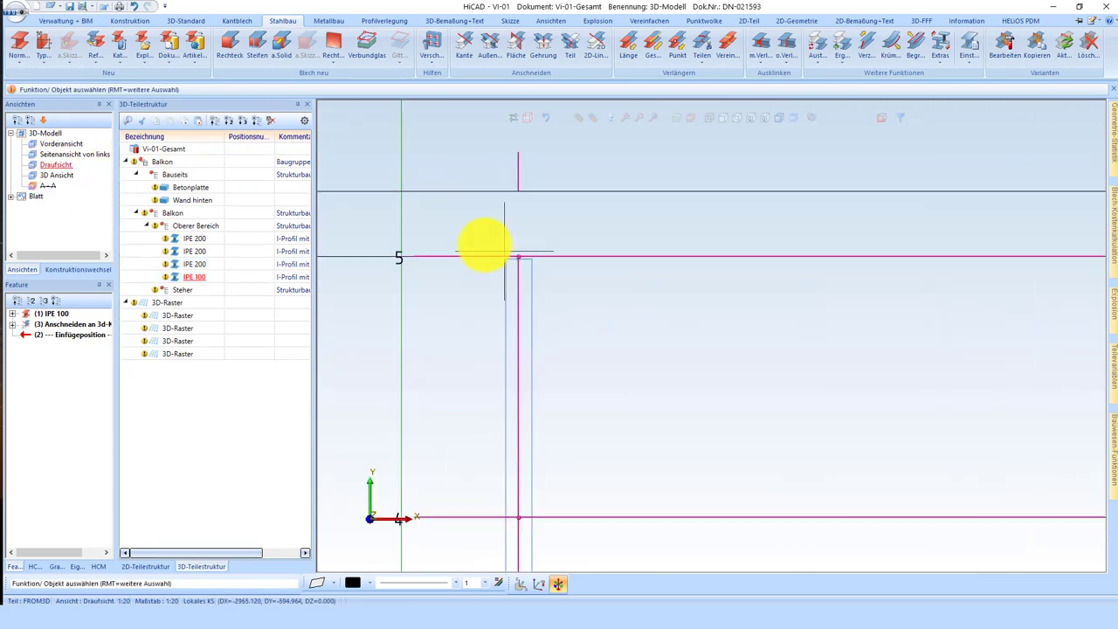
scroll(515, 258, "up", 3)
scroll(956, 295, "up", 2)
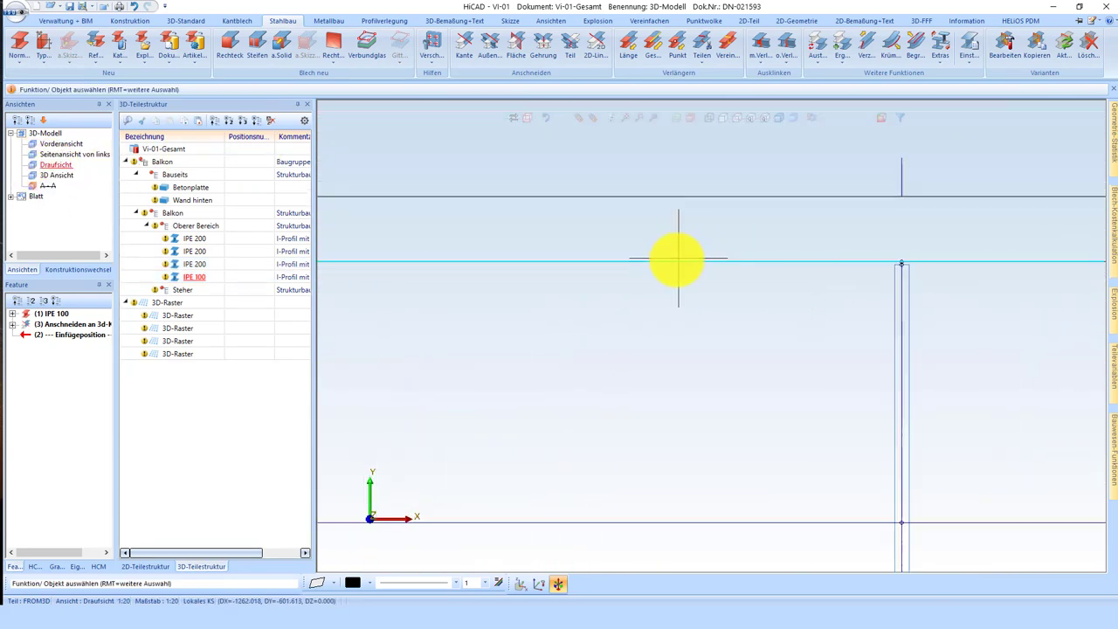
scroll(873, 262, "down", 3)
scroll(961, 236, "up", 3)
scroll(839, 262, "down", 1)
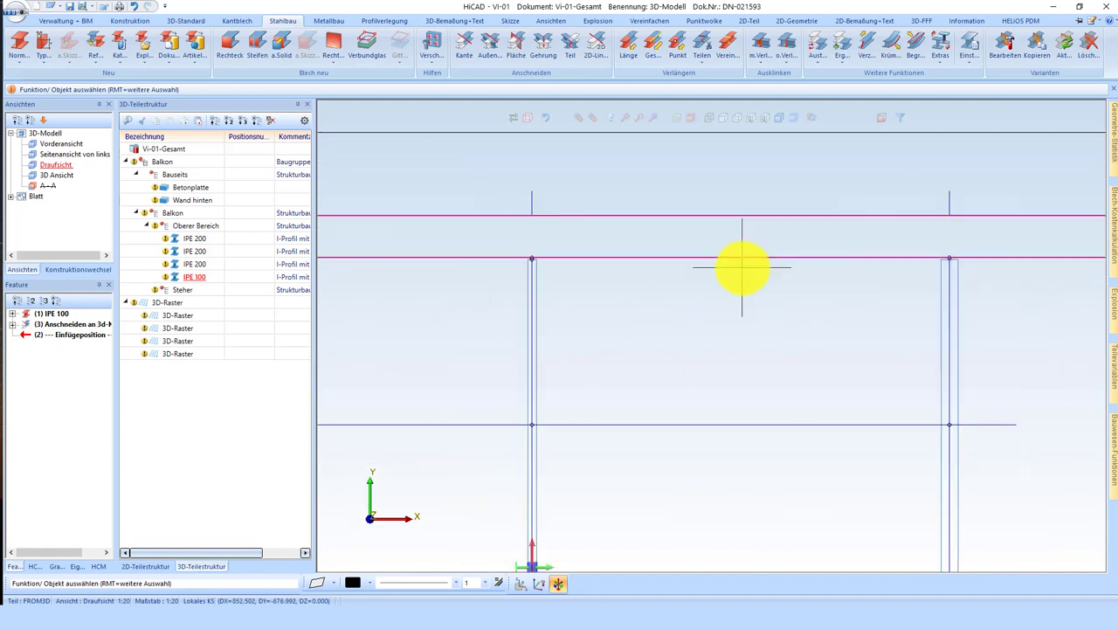
scroll(733, 280, "down", 3)
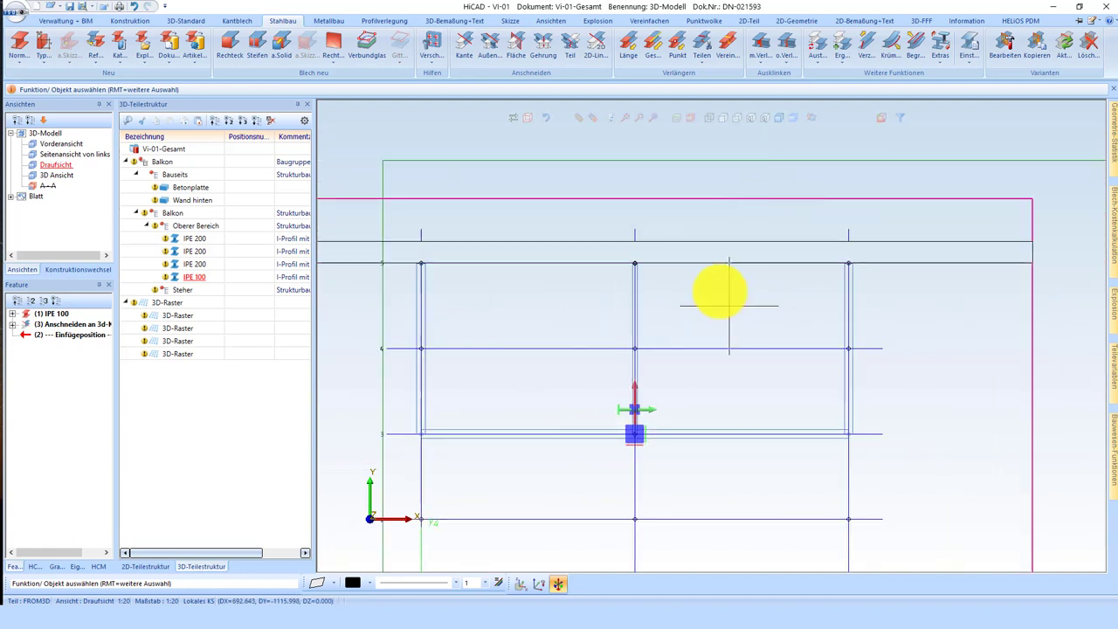
left_click(49, 175)
scroll(669, 237, "up", 3)
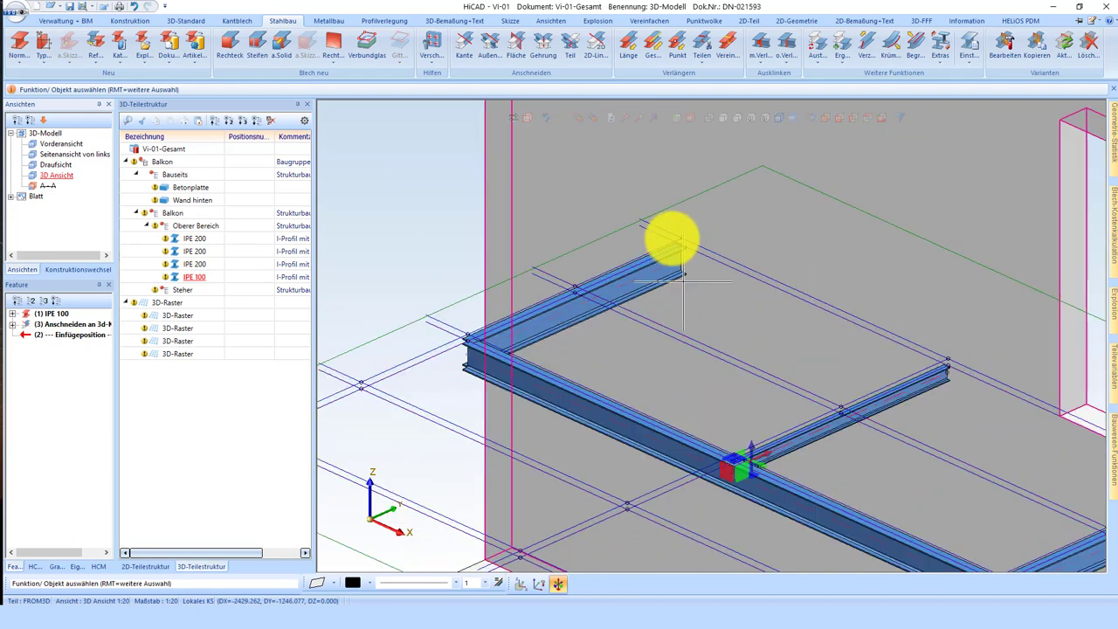
scroll(559, 288, "up", 2)
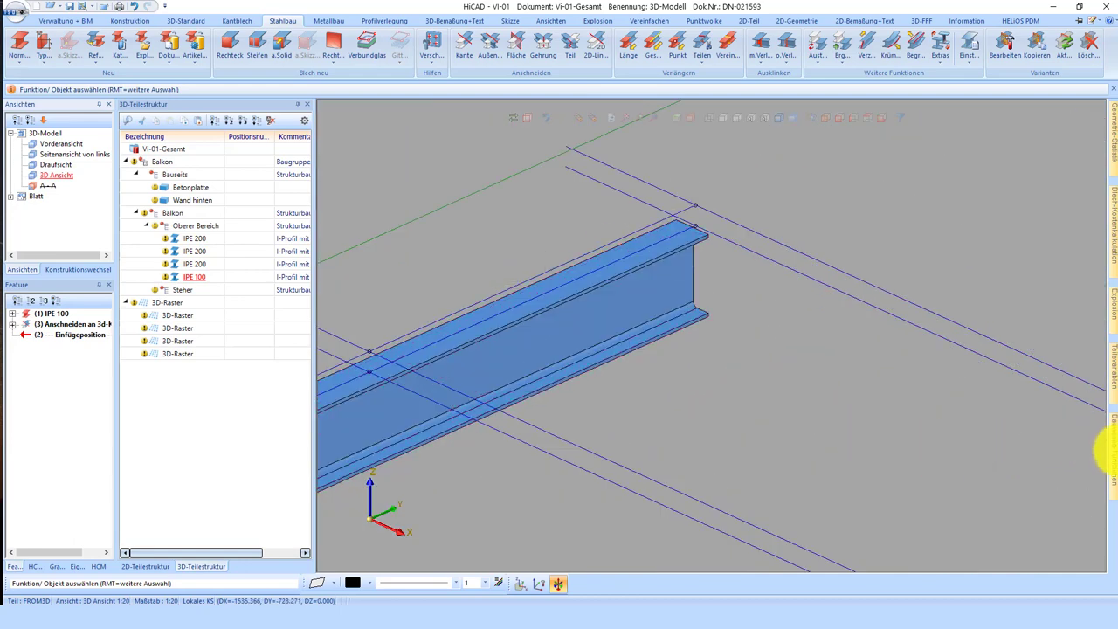
left_click(1113, 451)
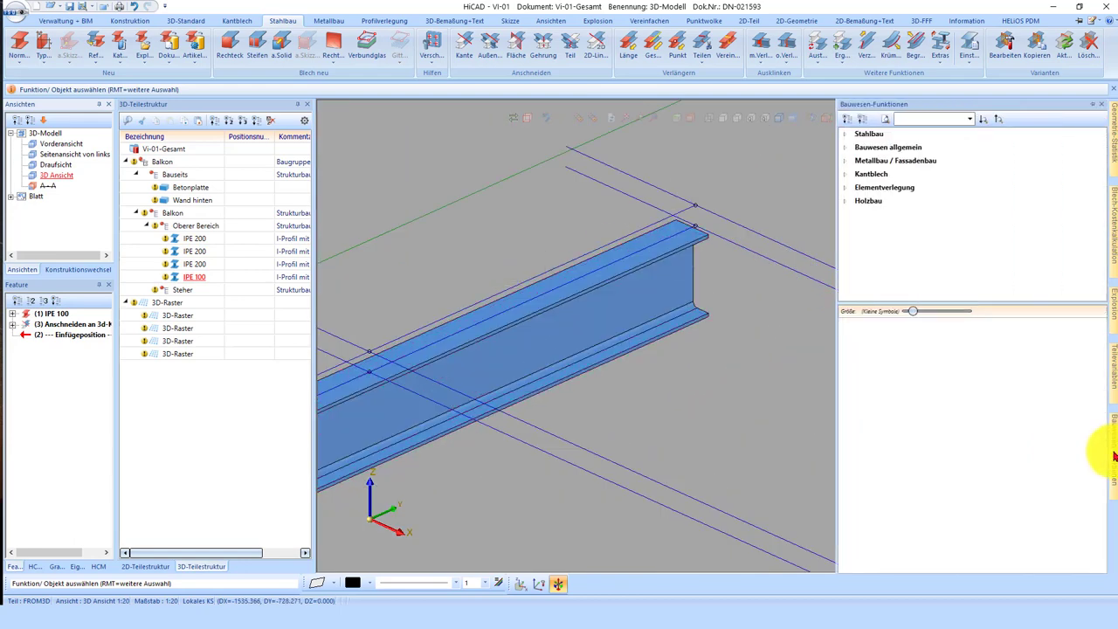
left_click(868, 135)
scroll(923, 379, "down", 2)
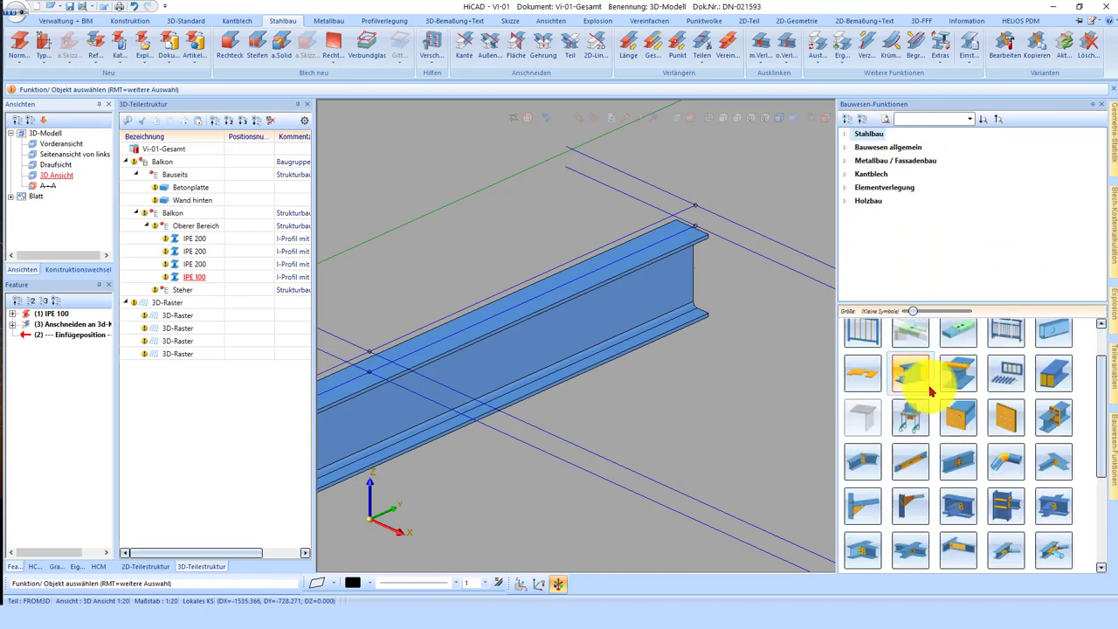
left_click(958, 424)
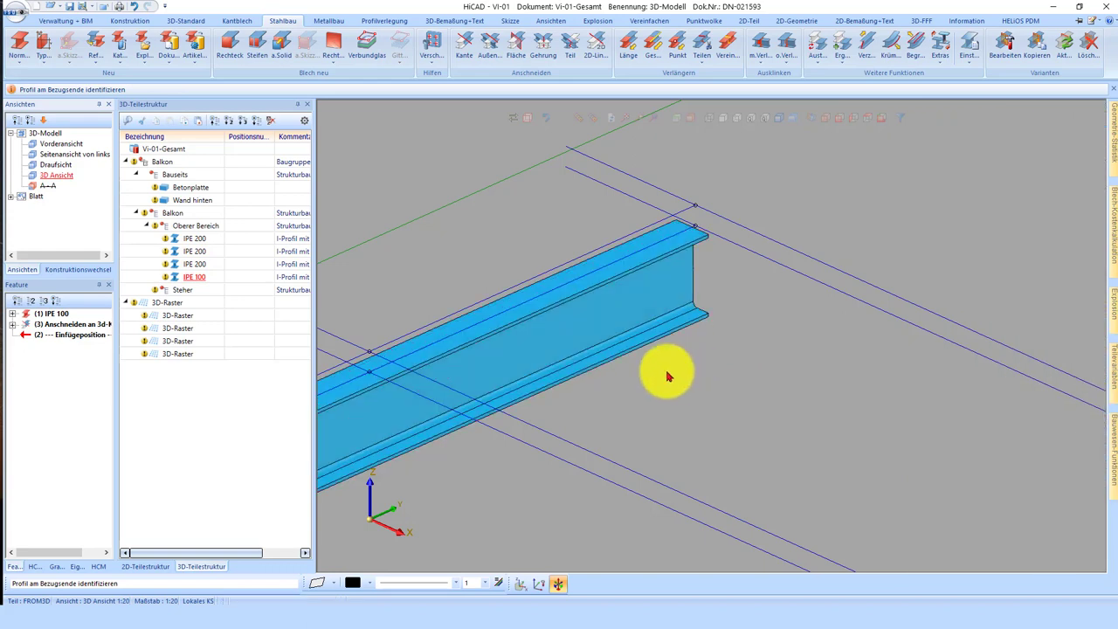
left_click(667, 375)
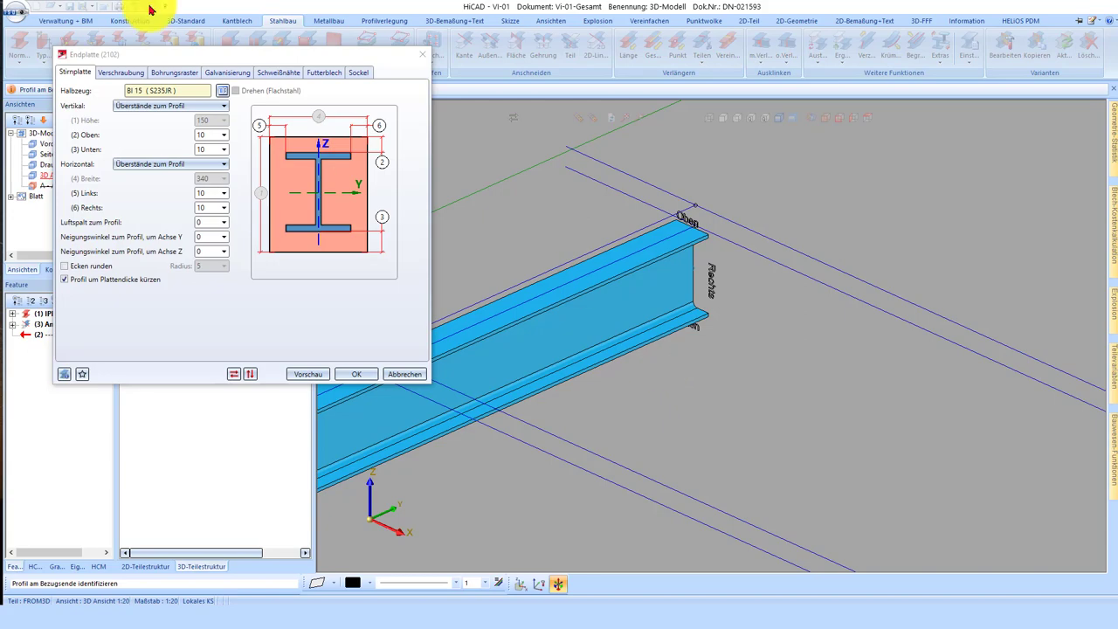
scroll(714, 253, "up", 3)
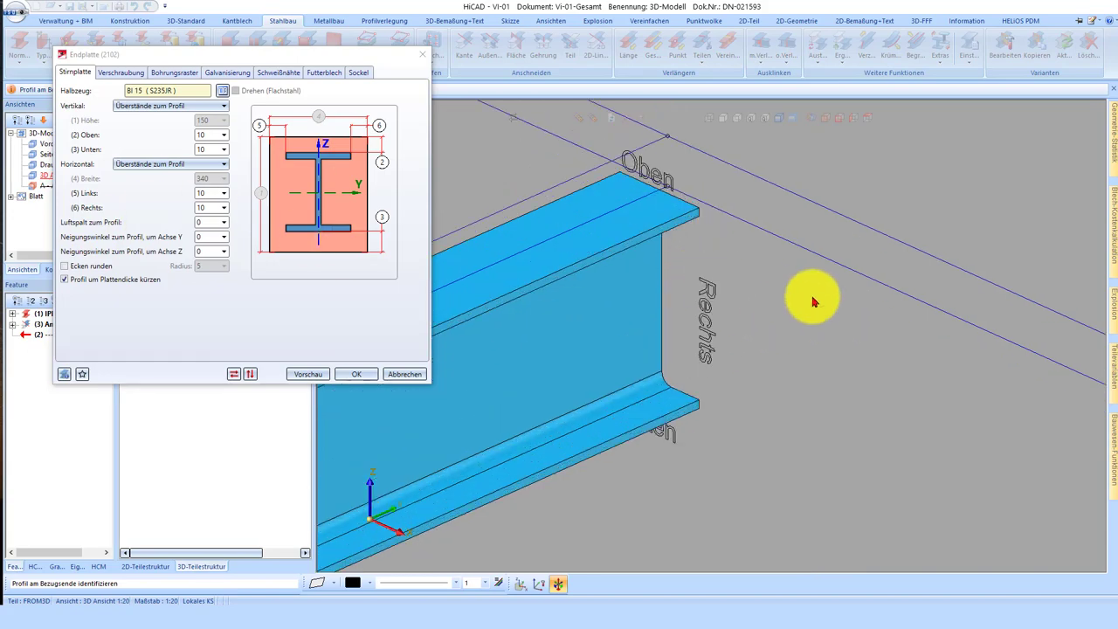
left_click(667, 316)
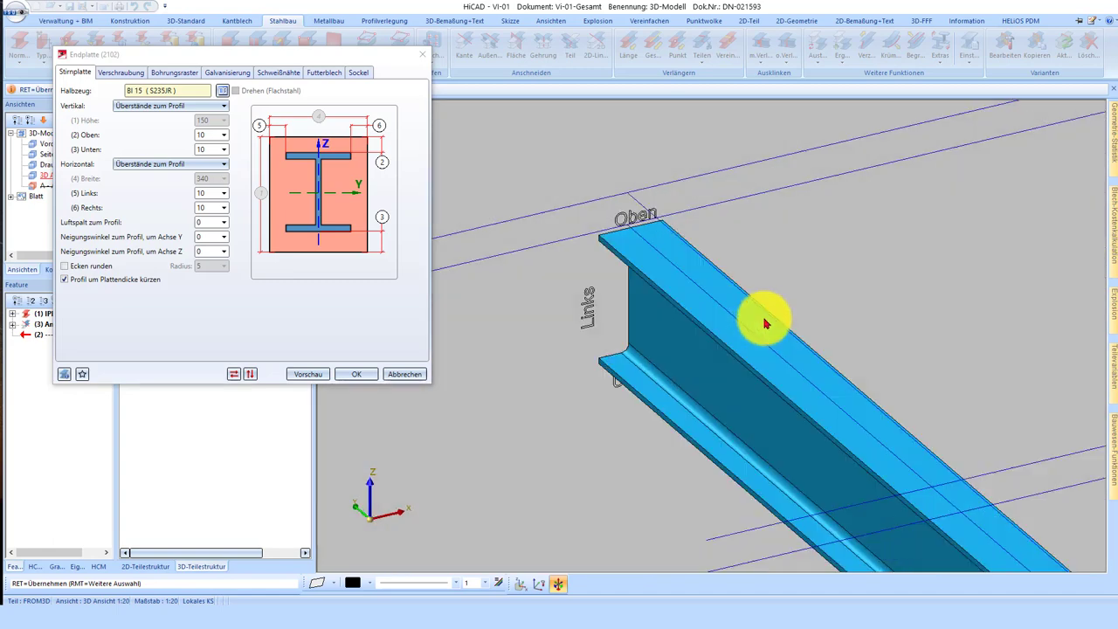
middle_click(765, 324)
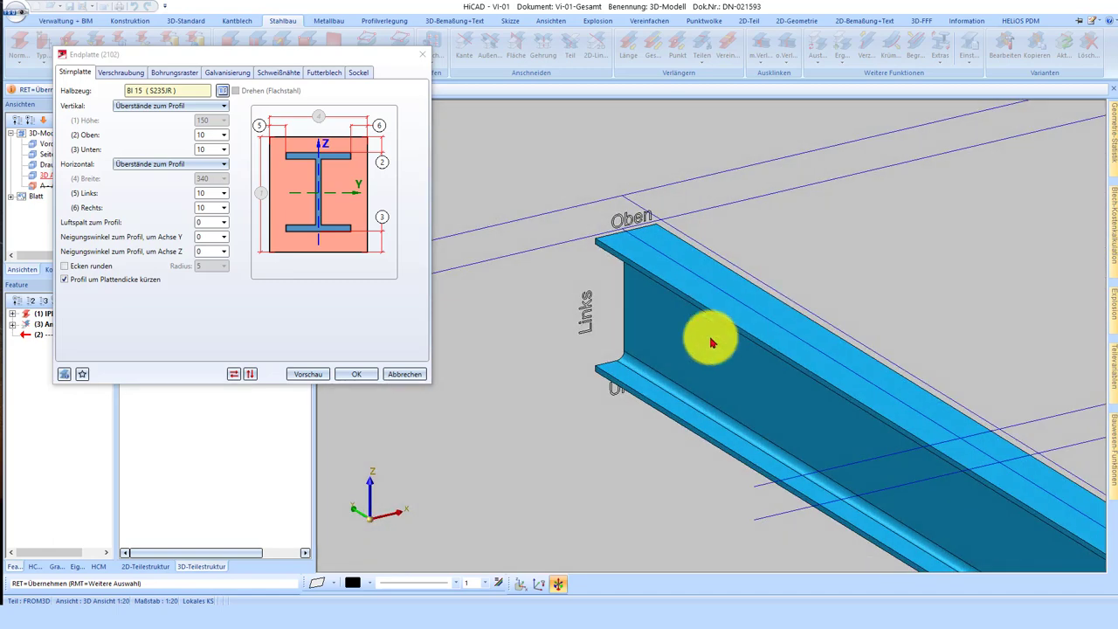
left_click(397, 373)
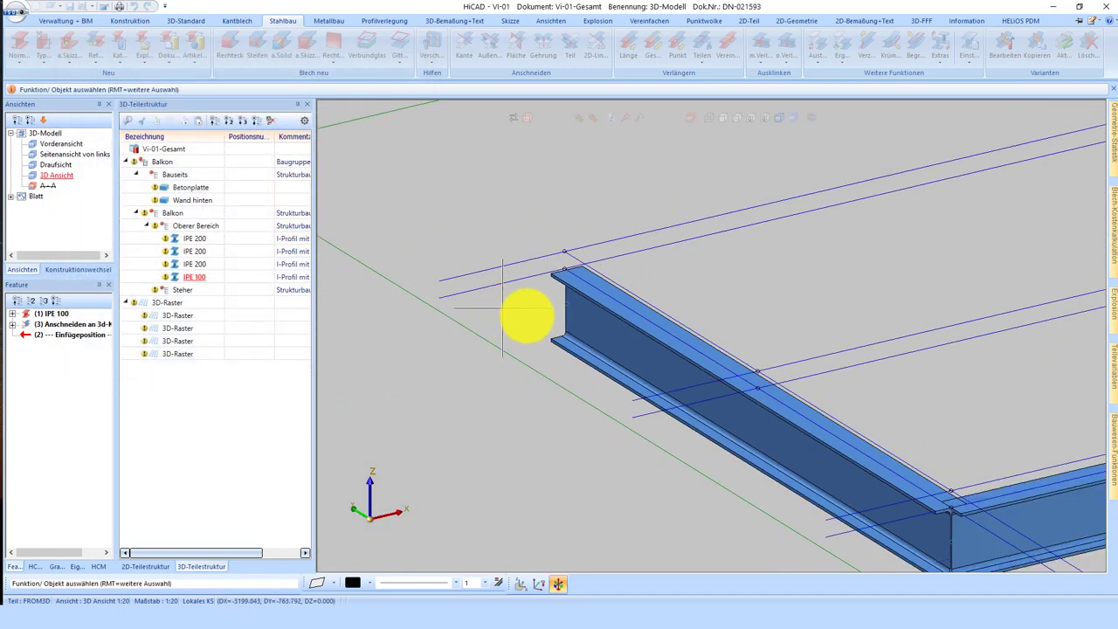
left_click(609, 350)
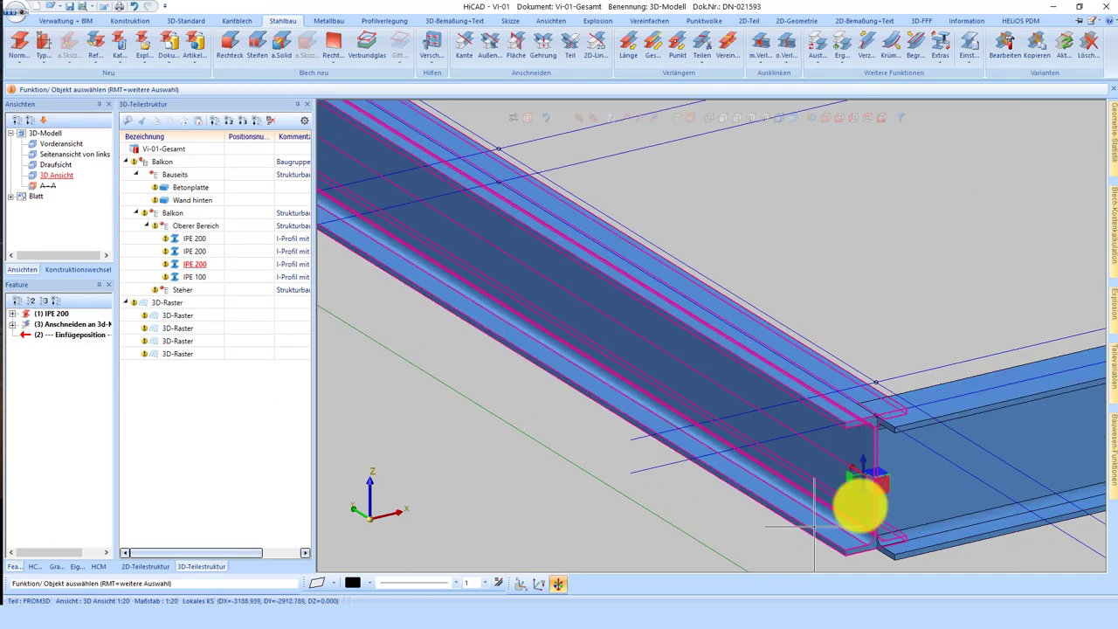
left_click(557, 584)
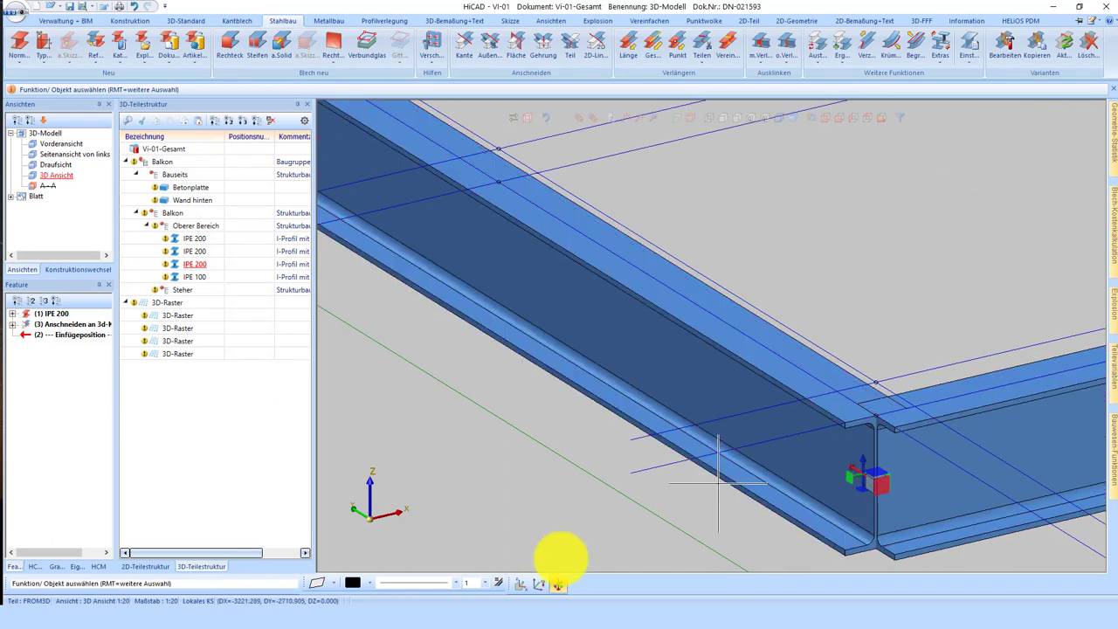
- Check the beam's profile orientation, then start an end plate at the beam end with the Bl 15 S235JR plate
left_click(559, 591)
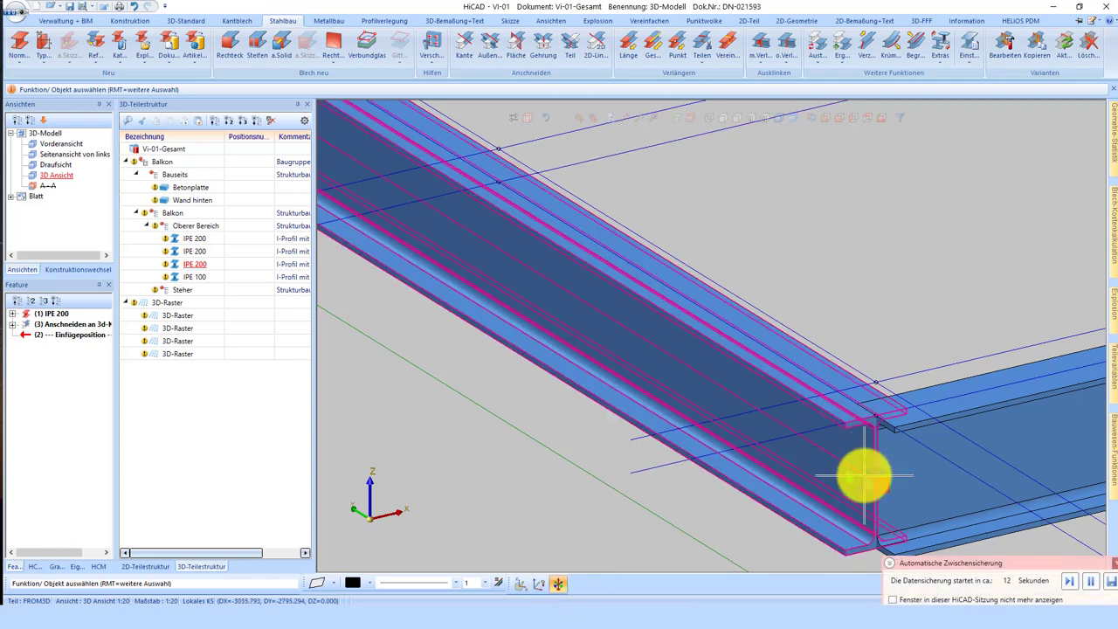
scroll(865, 460, "down", 3)
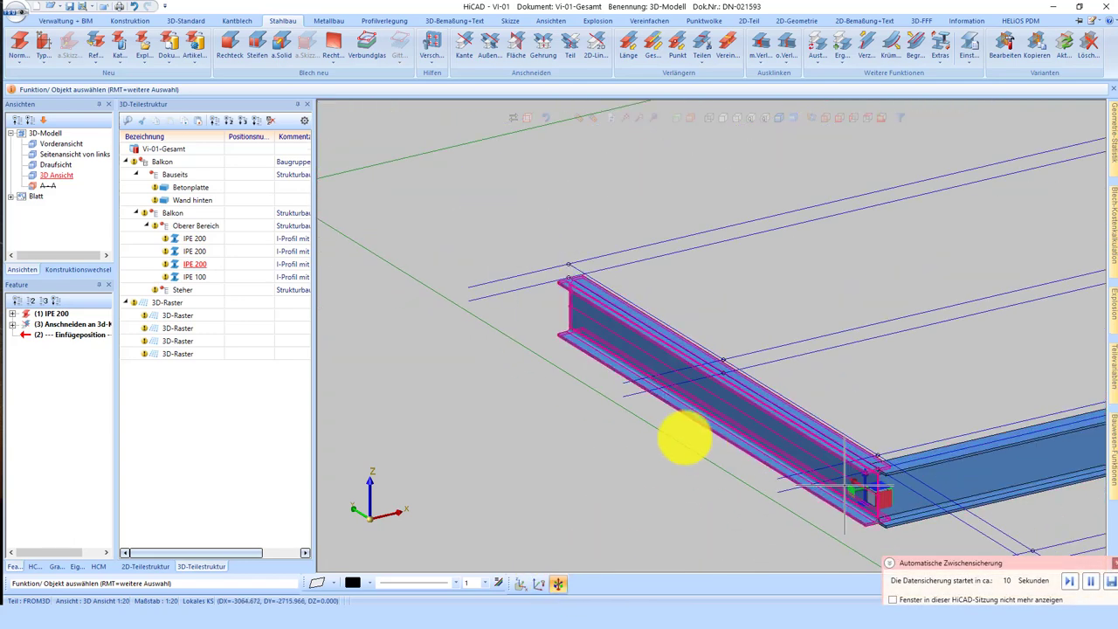
scroll(576, 306, "up", 3)
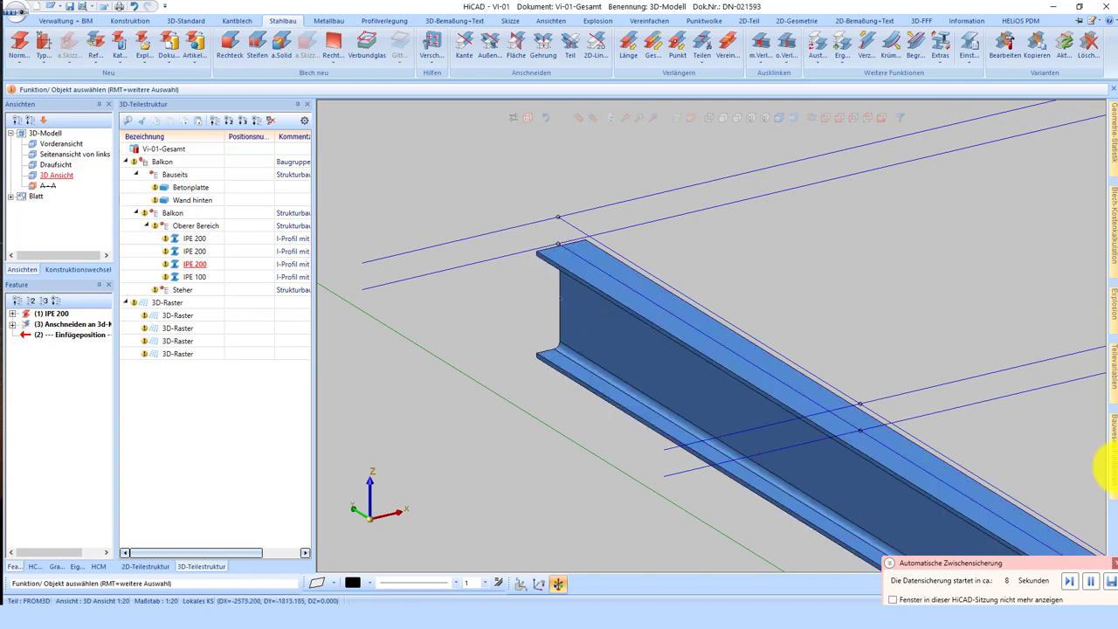
left_click(958, 418)
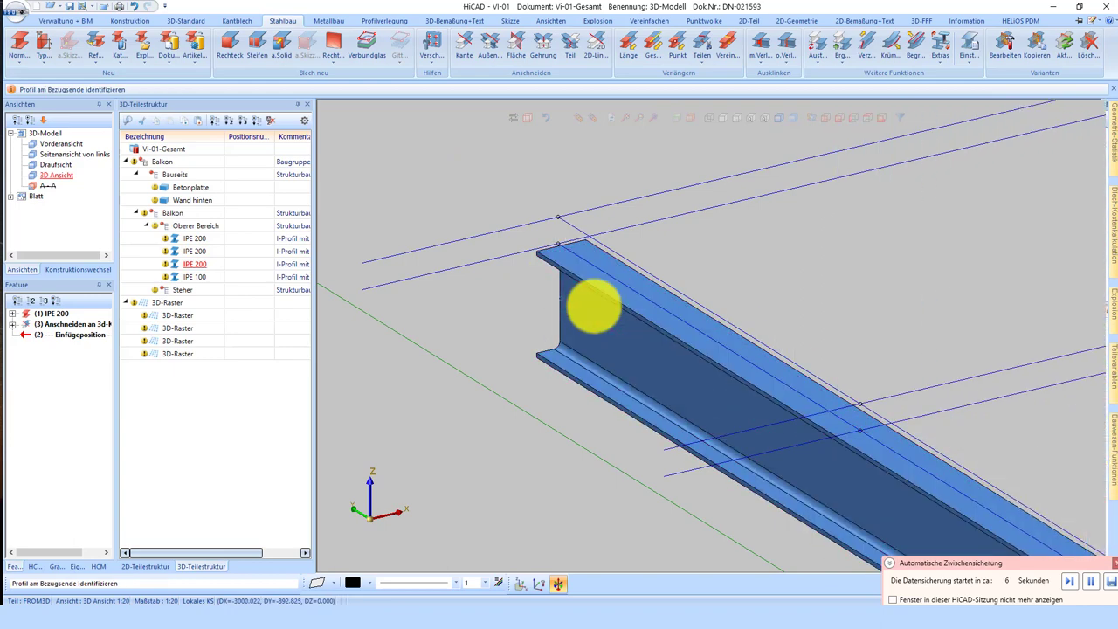
left_click(367, 293)
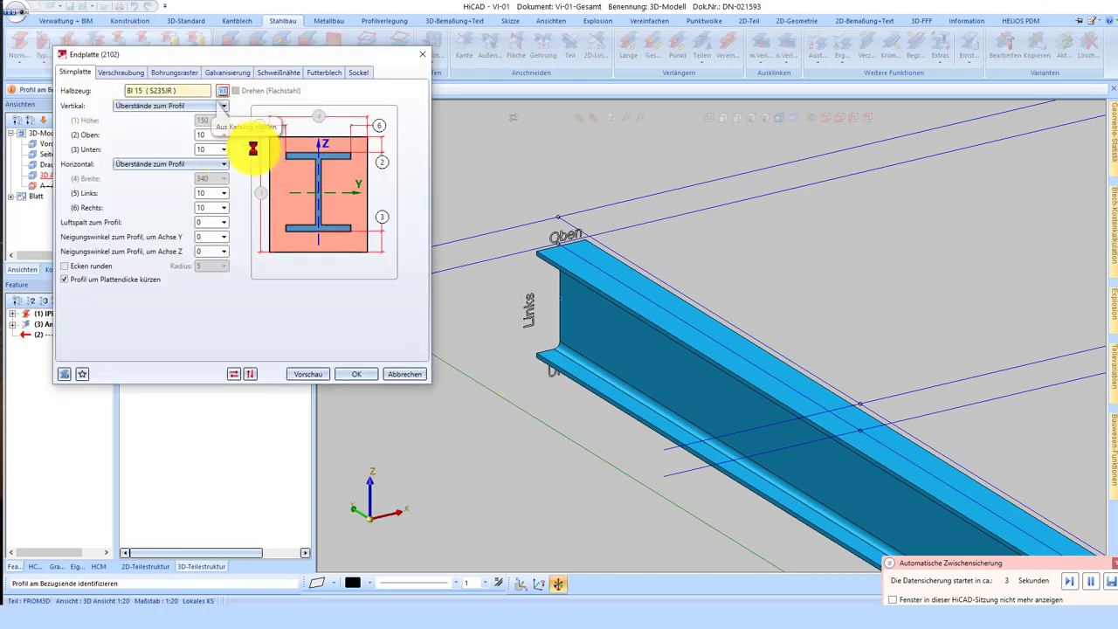
left_click(223, 90)
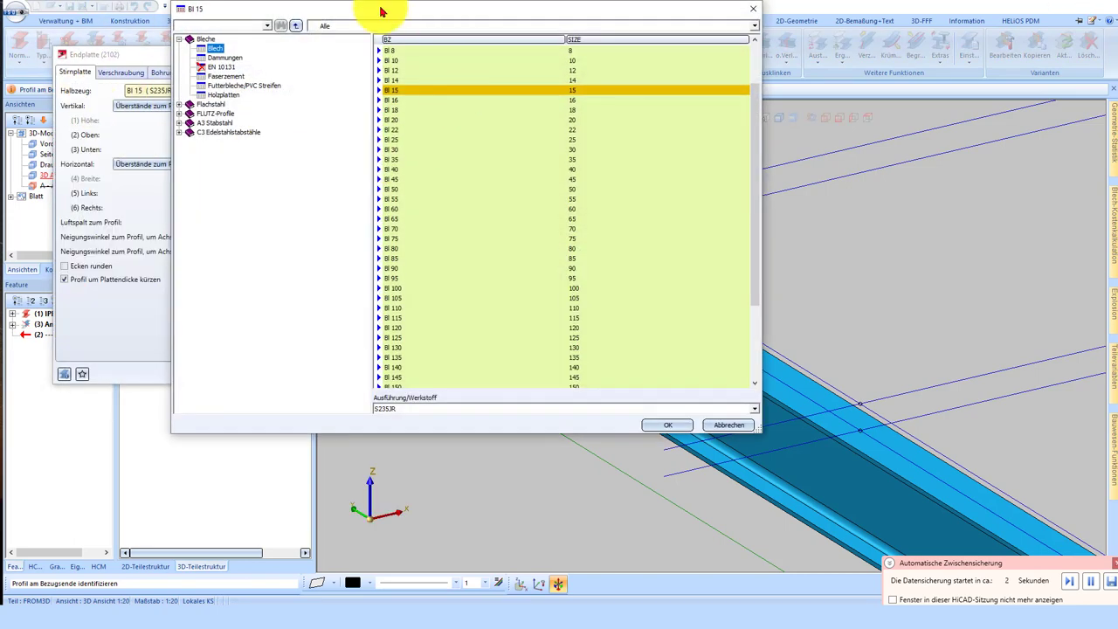
left_click(669, 428)
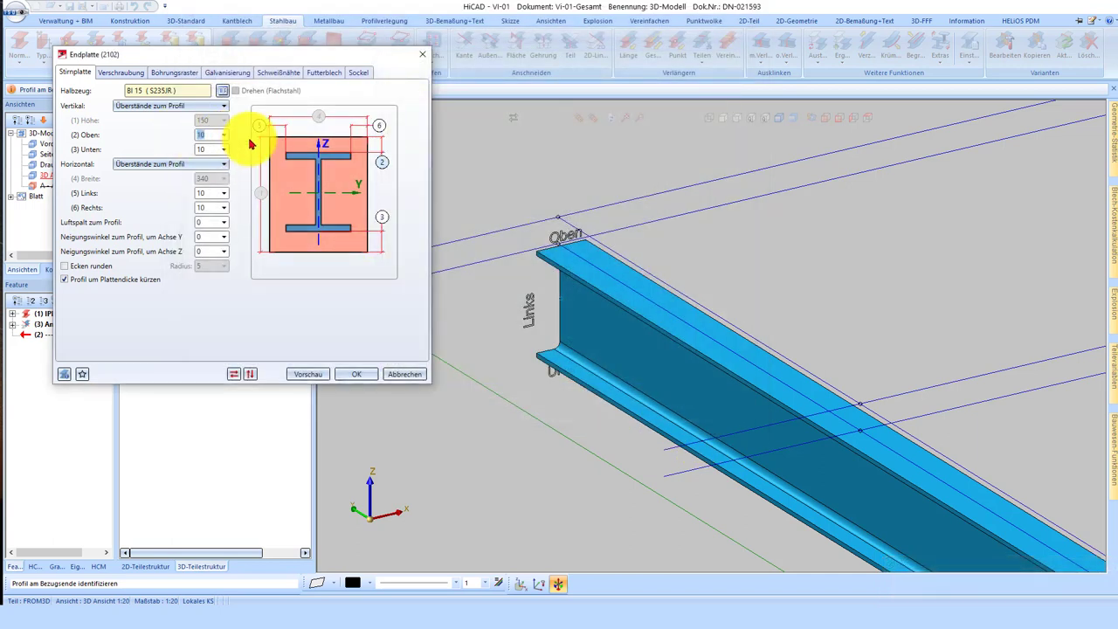
- Set the end plate overhangs to 0 top, 150 bottom, 100 left and 100 right
type("0")
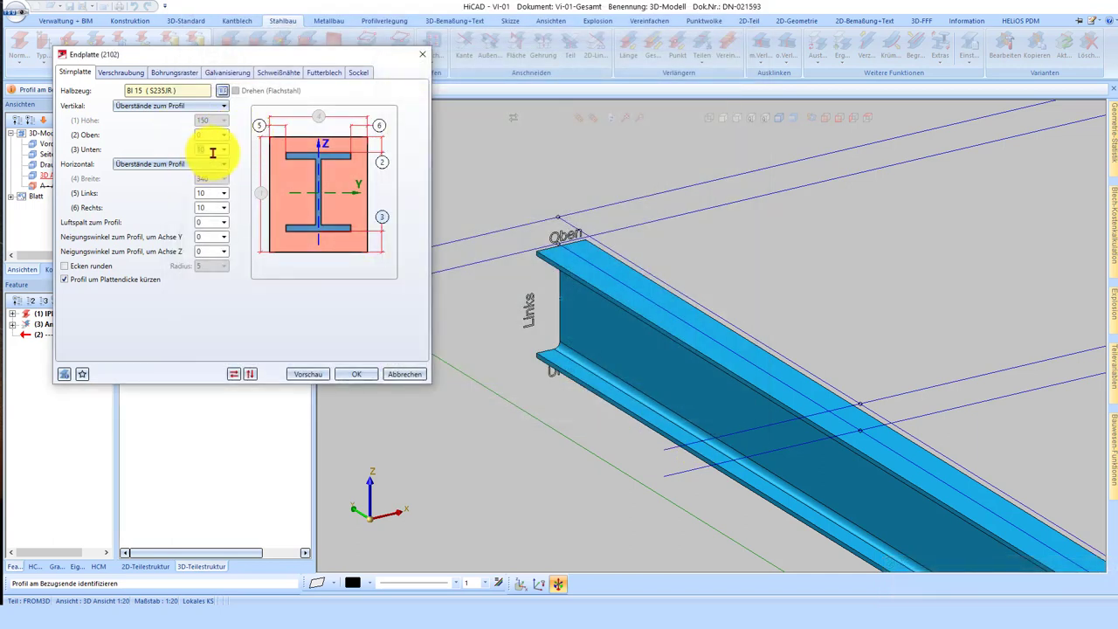
type("50")
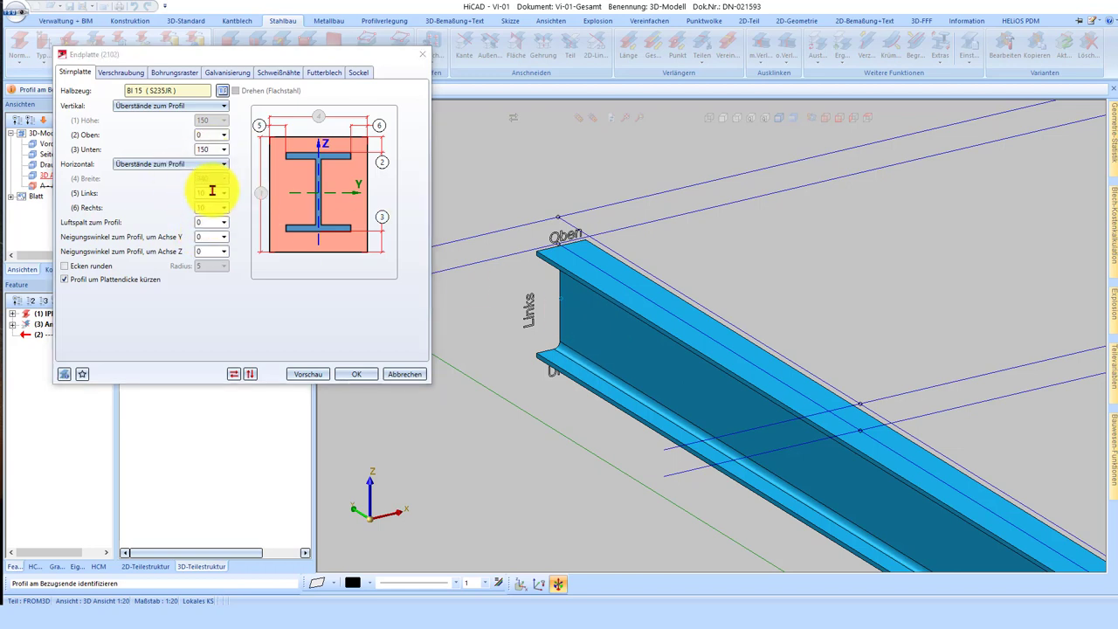
left_click(217, 192)
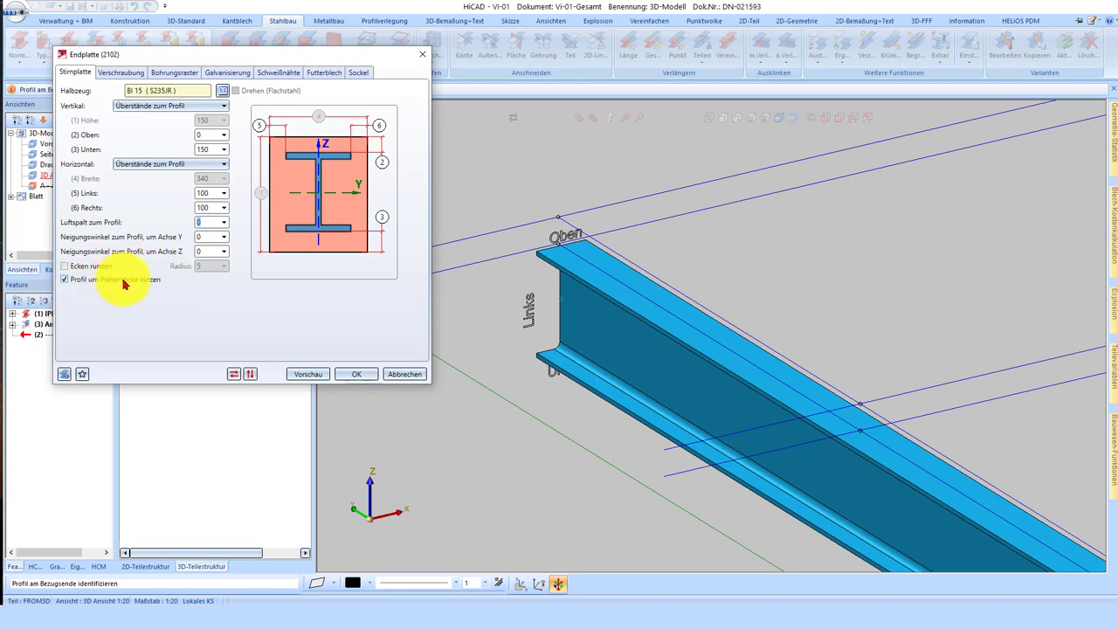
left_click(120, 72)
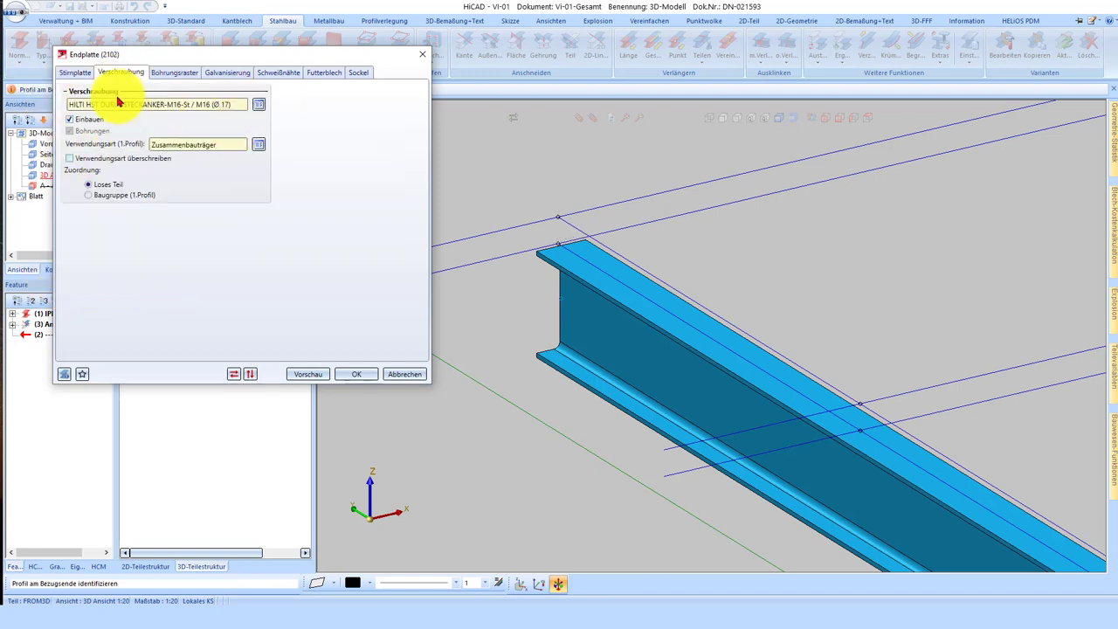
- Look at the bolt connection catalogue for the anchor and cancel without changes
left_click(260, 105)
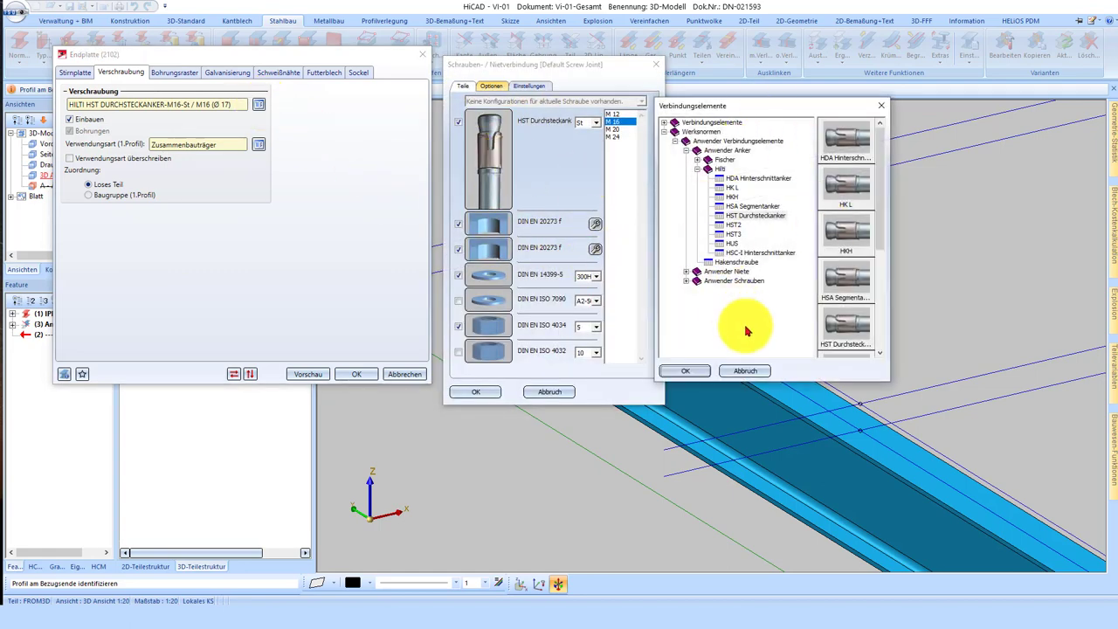
left_click(744, 371)
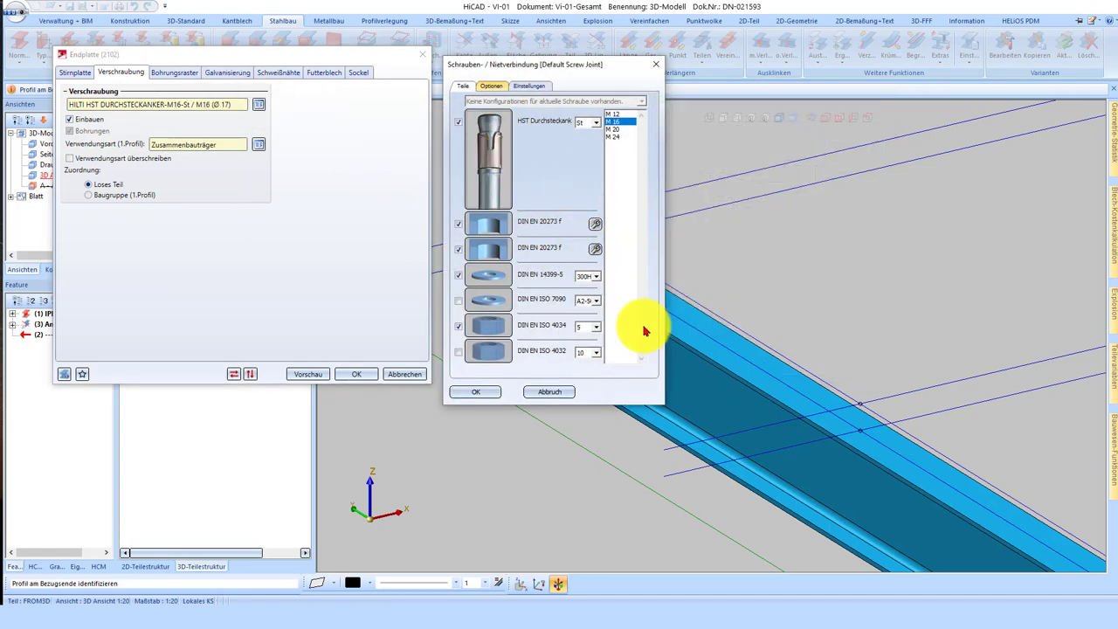
left_click(549, 386)
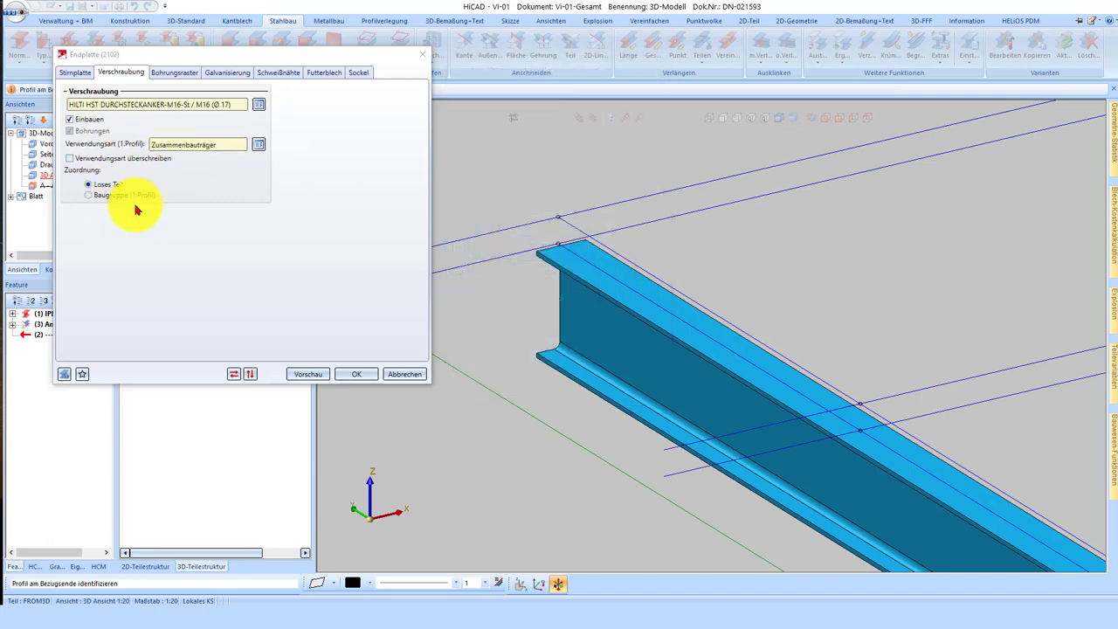
- Set the hole pattern's horizontal reference to Innerer Abstand with a 200 inner spacing, keeping two vertical holes
left_click(174, 72)
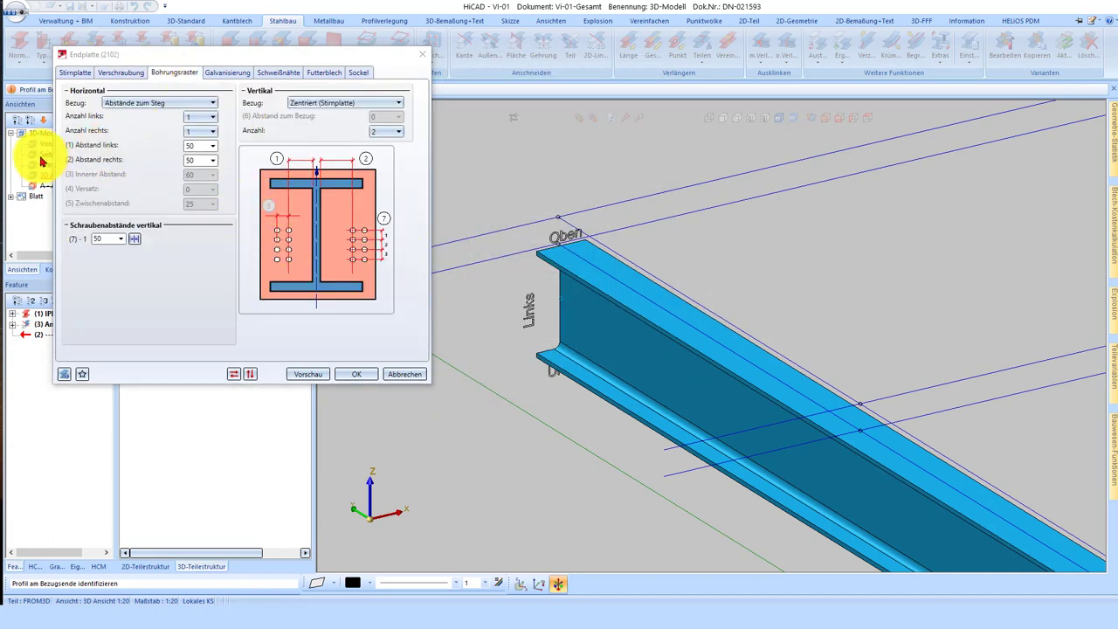
left_click(200, 147)
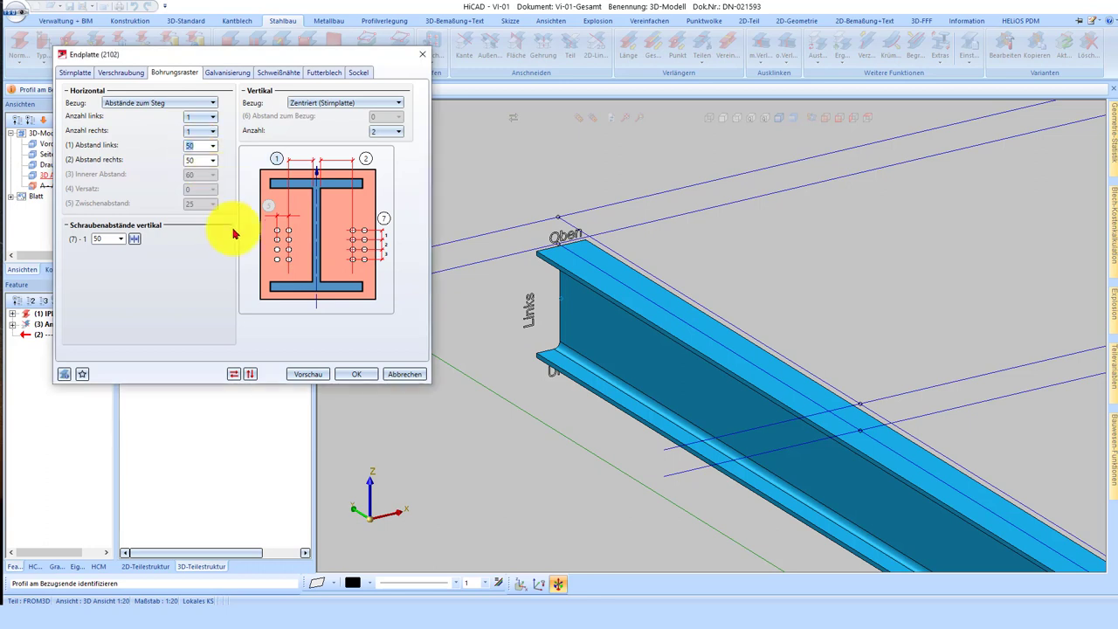
left_click(366, 161)
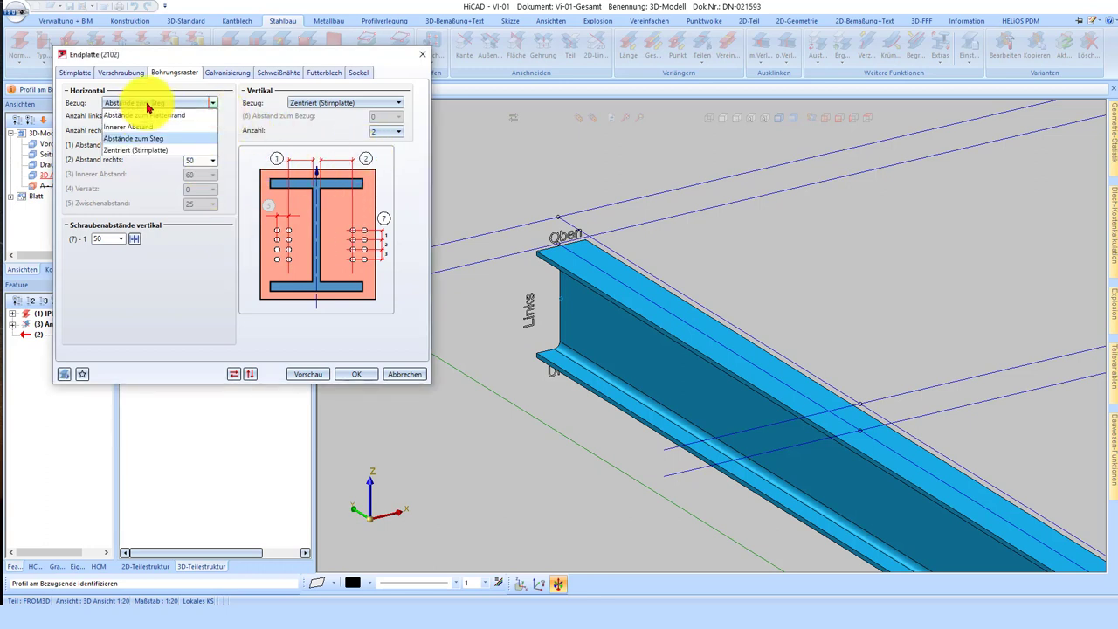
left_click(156, 103)
left_click(142, 152)
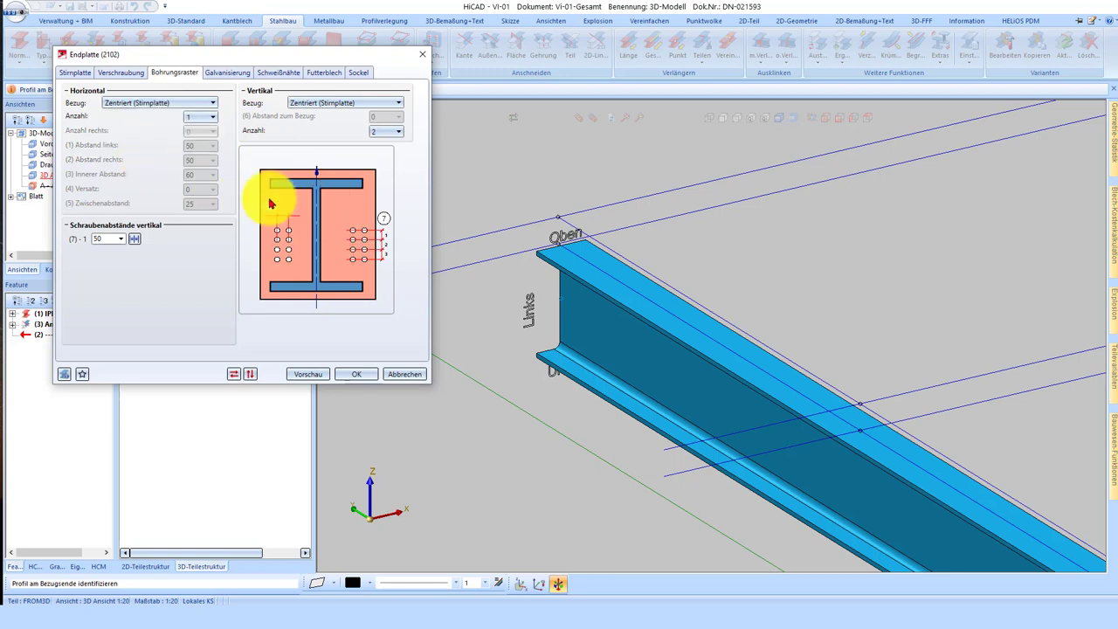
left_click(189, 105)
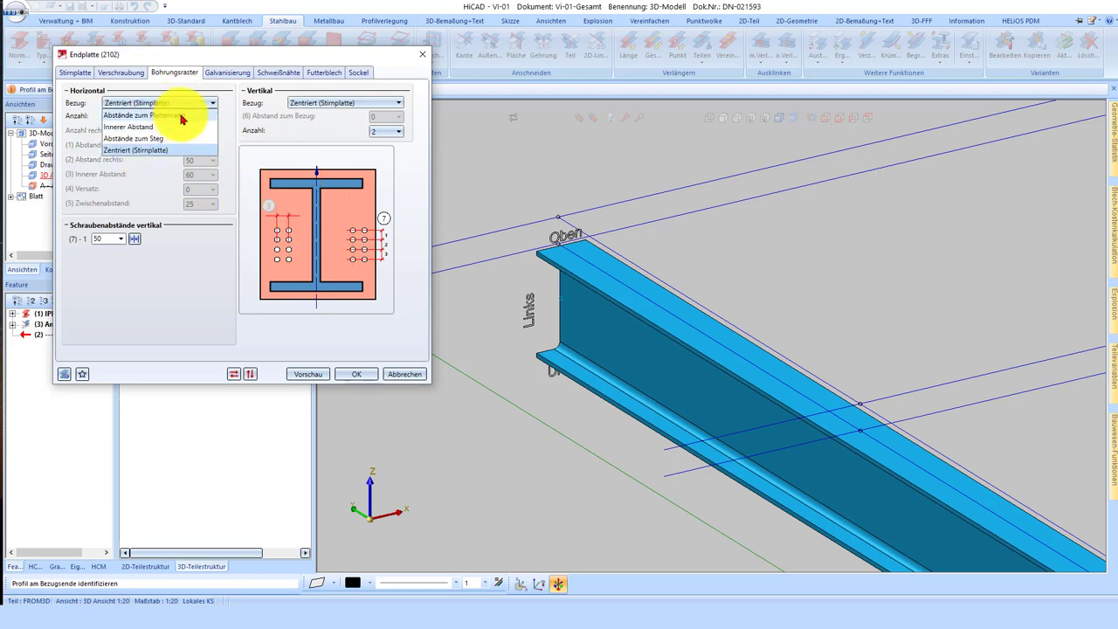
left_click(161, 115)
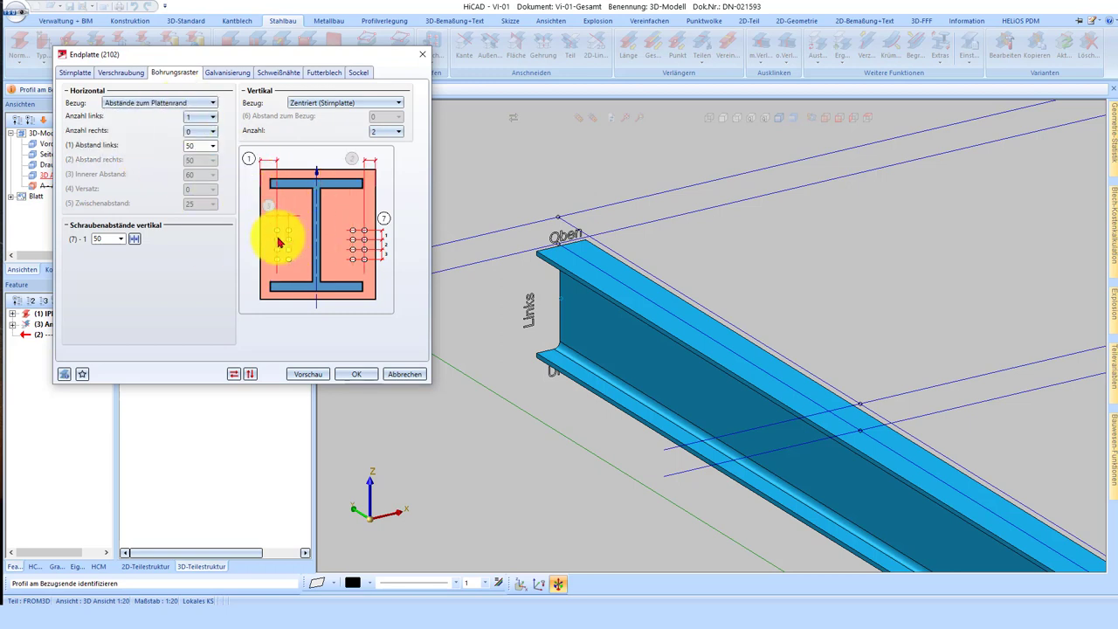
left_click(183, 108)
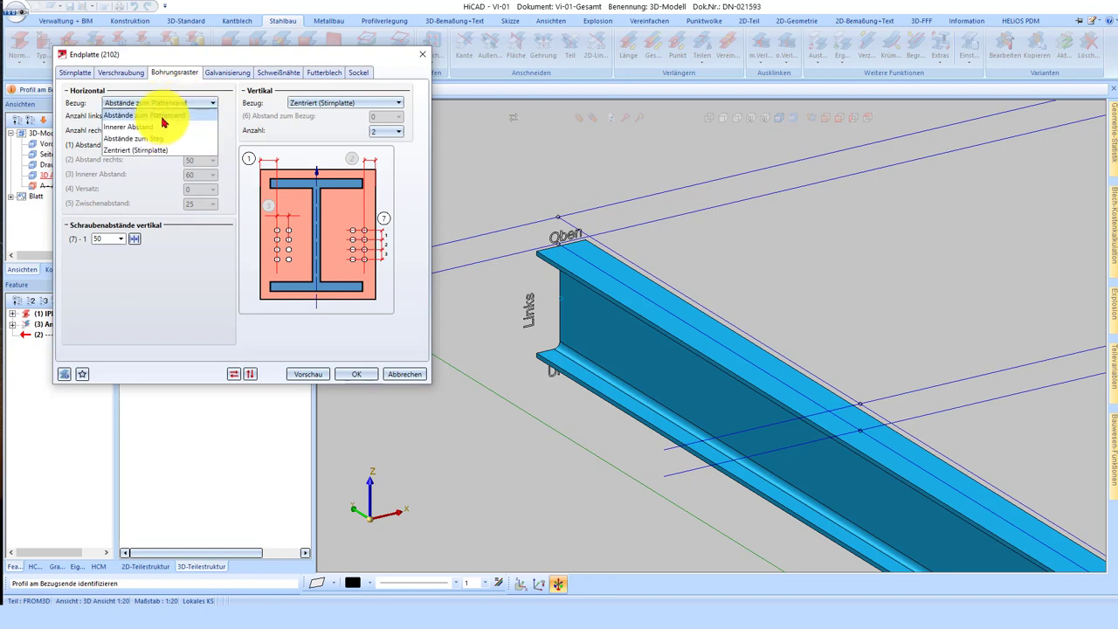
left_click(166, 131)
left_click(278, 165)
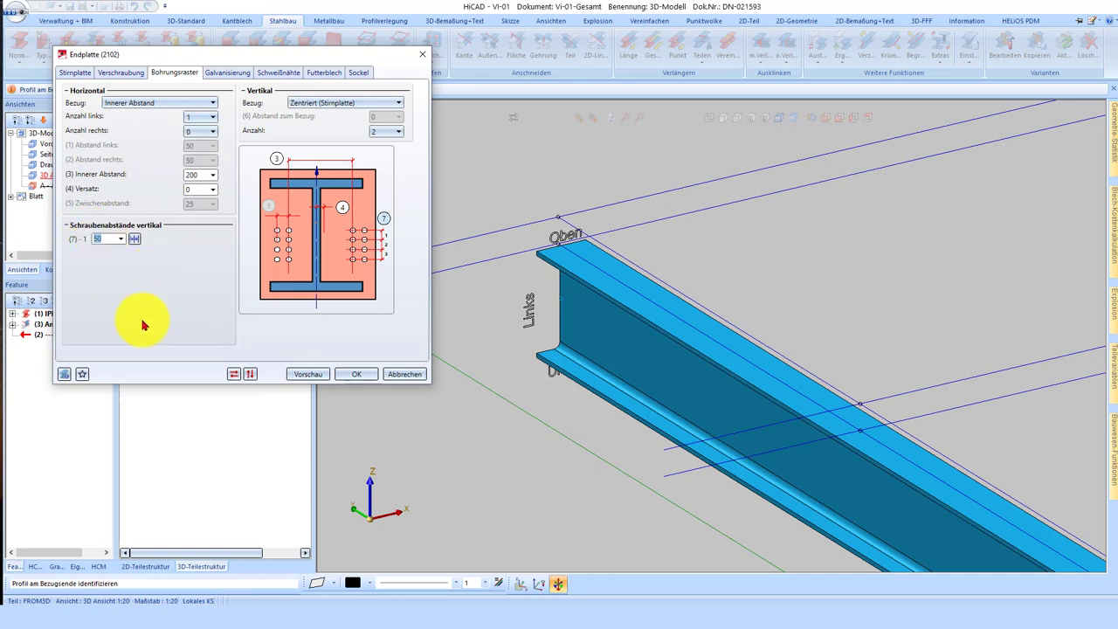
- Add an all-round weld seam, review the packing plate and plinth settings, then preview and apply the end plate
left_click(223, 75)
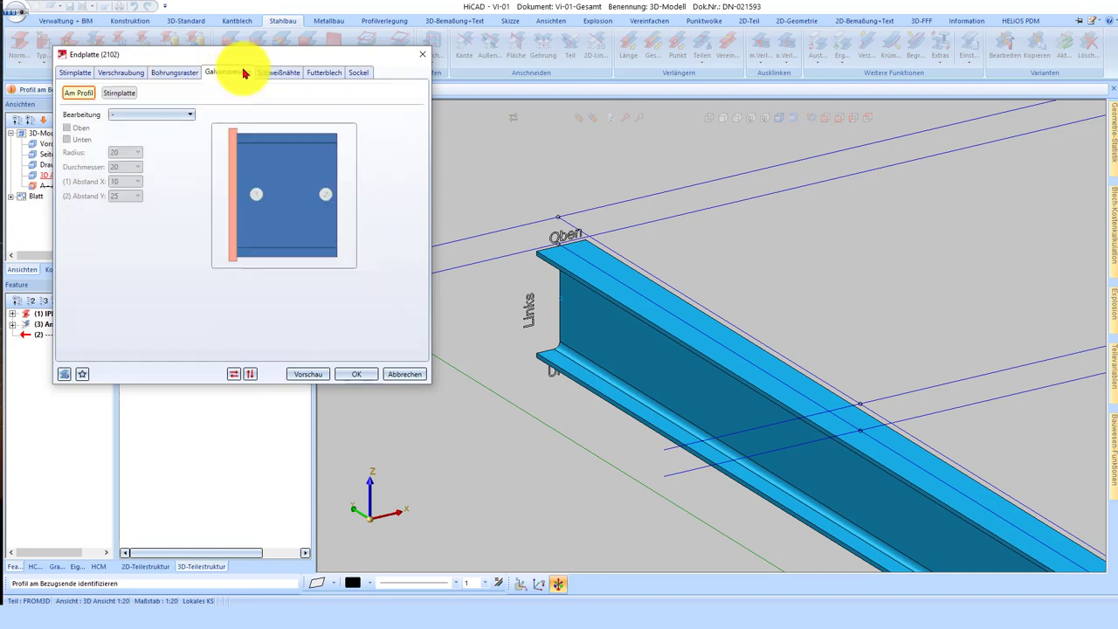
left_click(267, 74)
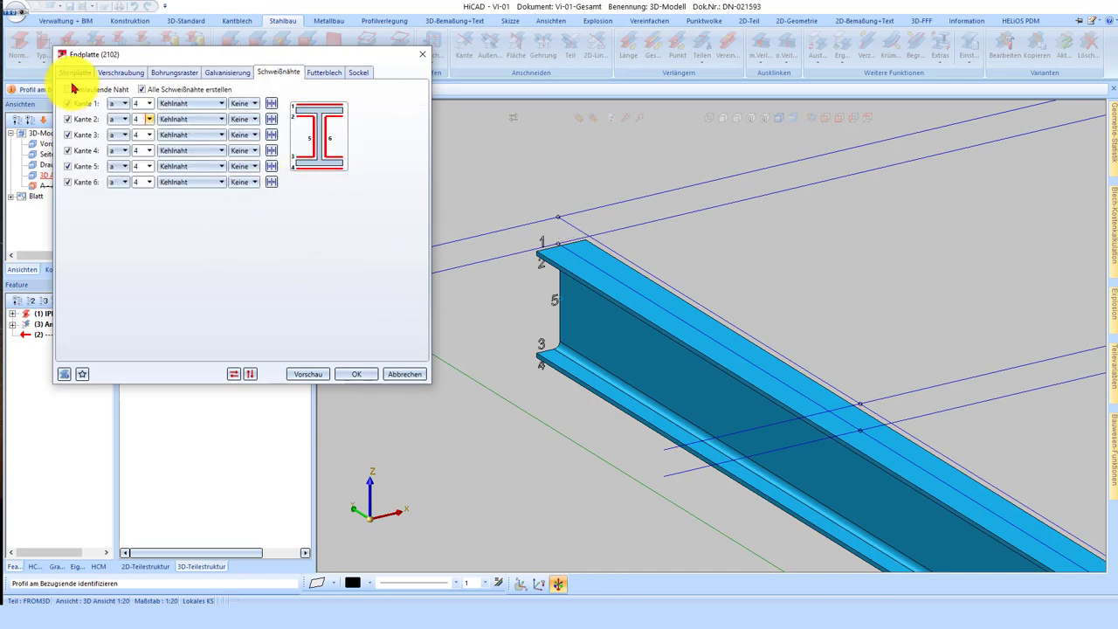
left_click(100, 91)
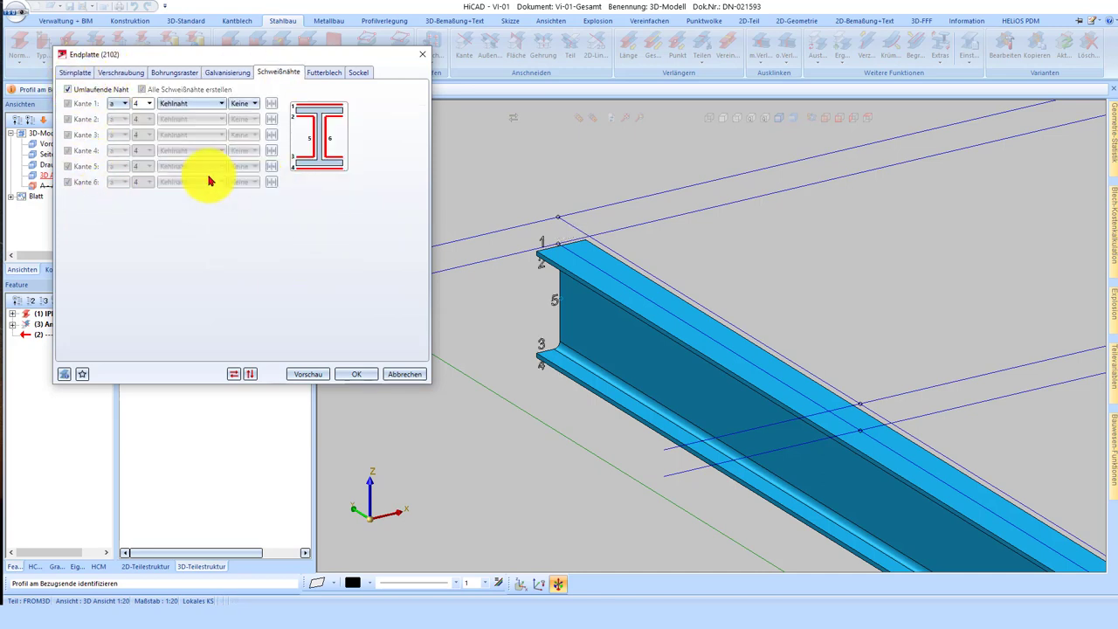
left_click(323, 72)
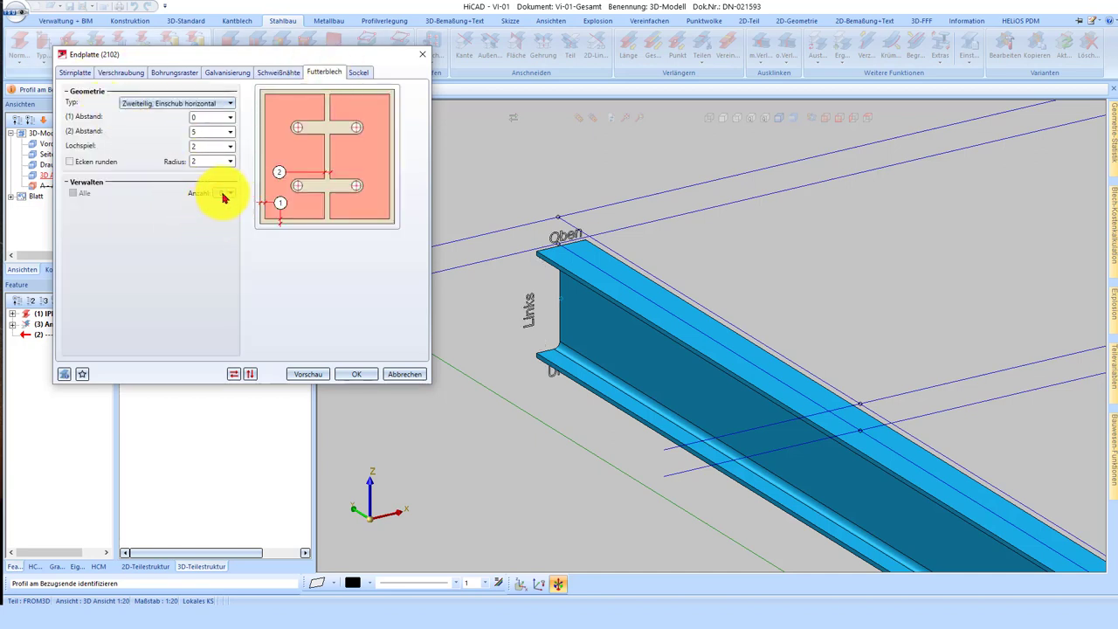
left_click(359, 72)
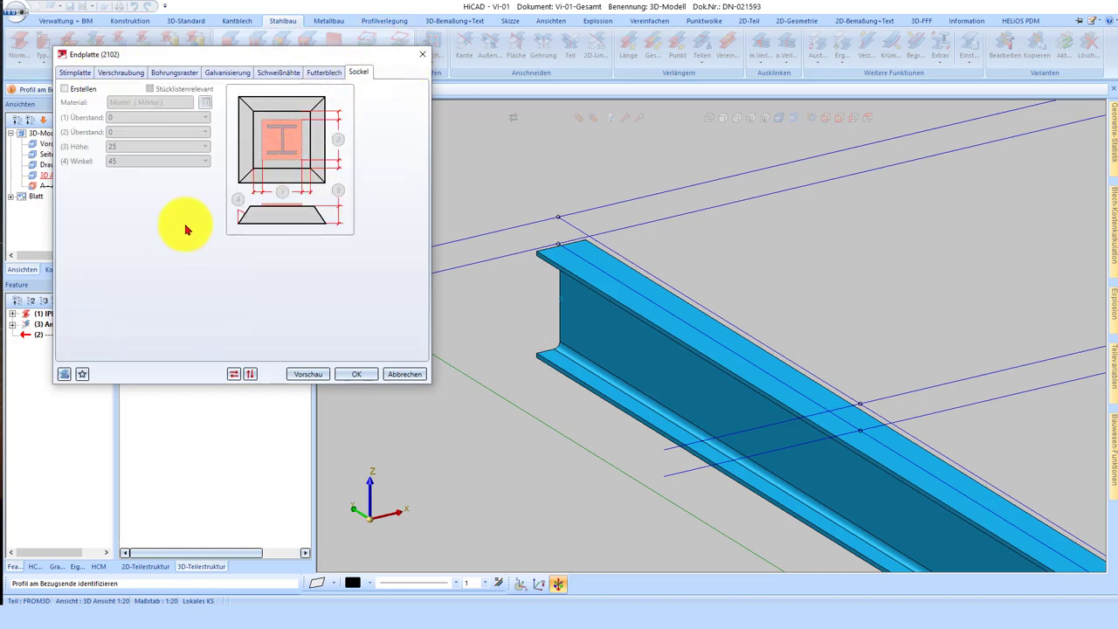
left_click(317, 376)
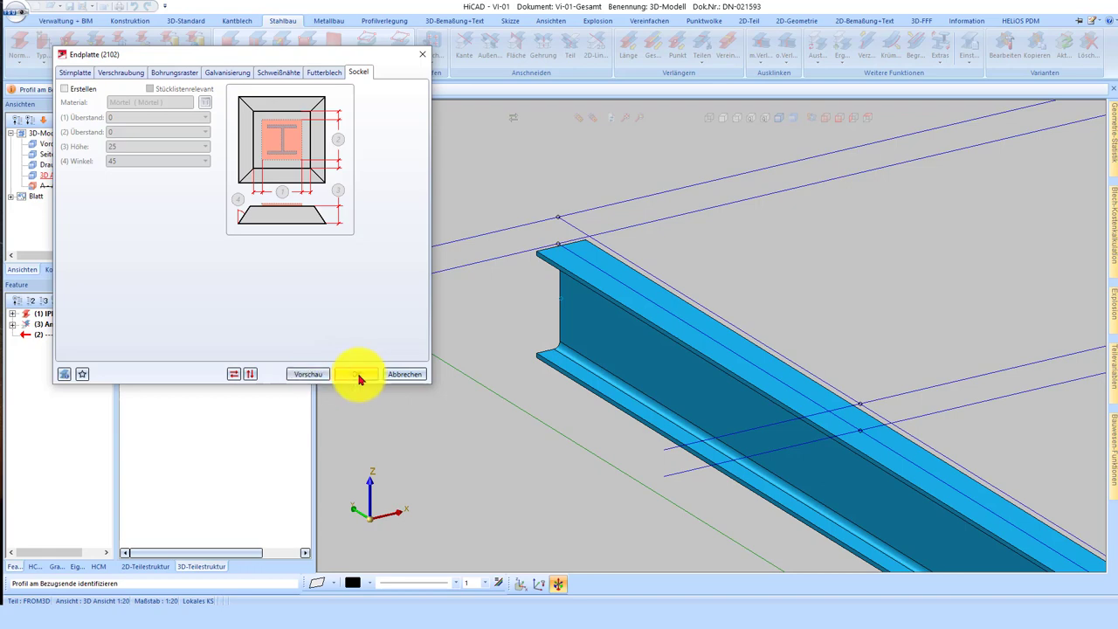
left_click(357, 375)
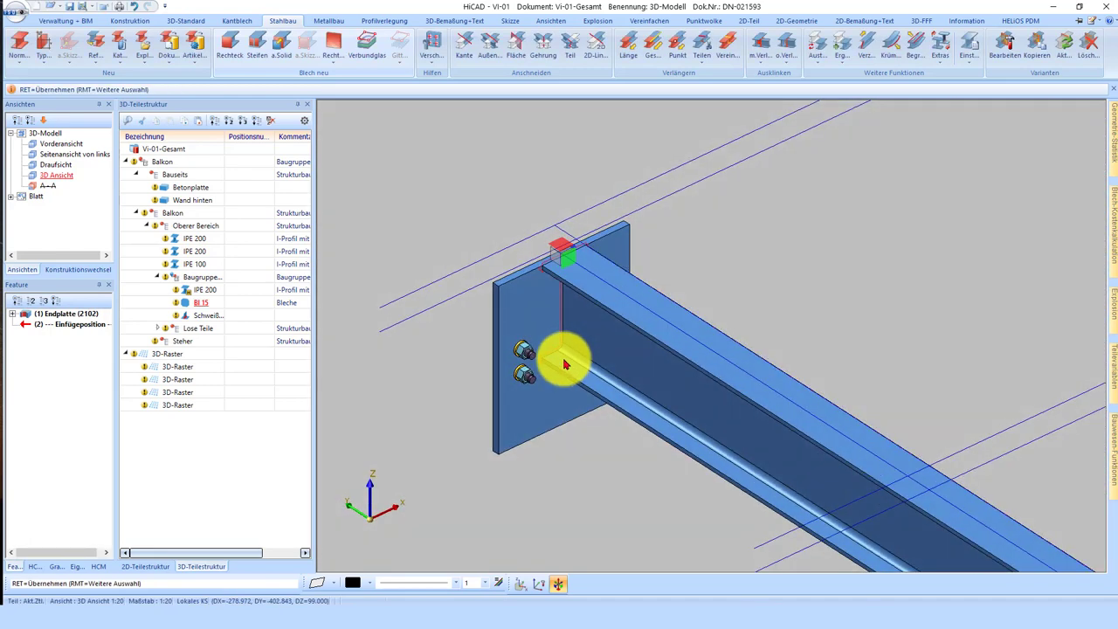
- Finish placing the end plate and reopen its Endplatte feature for editing
key("Return")
scroll(524, 345, "up", 3)
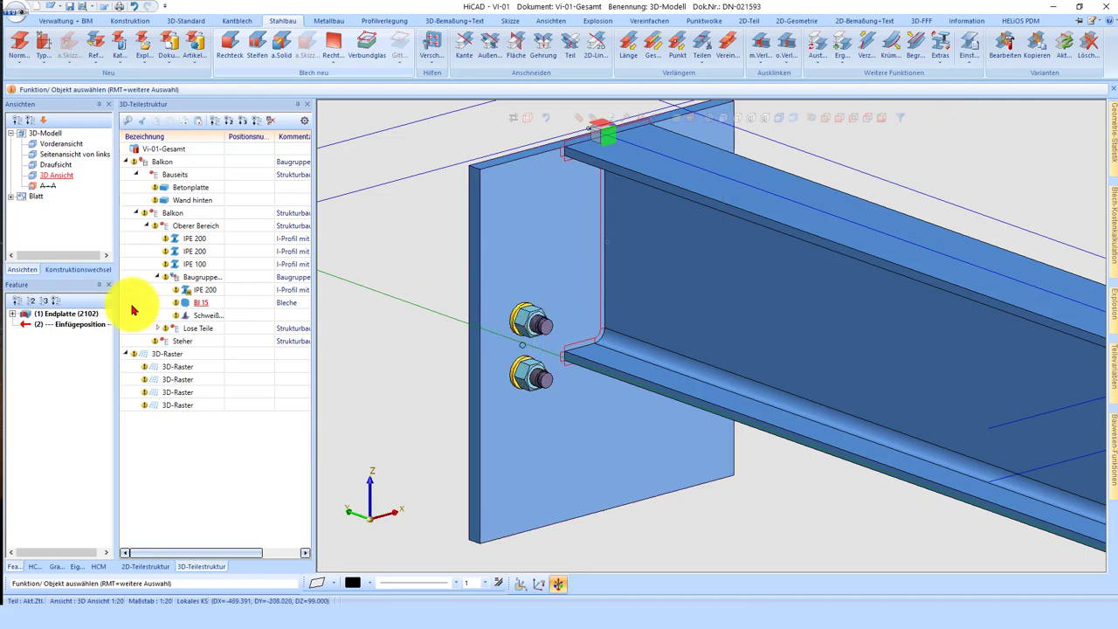
left_click(74, 313)
left_click(73, 316)
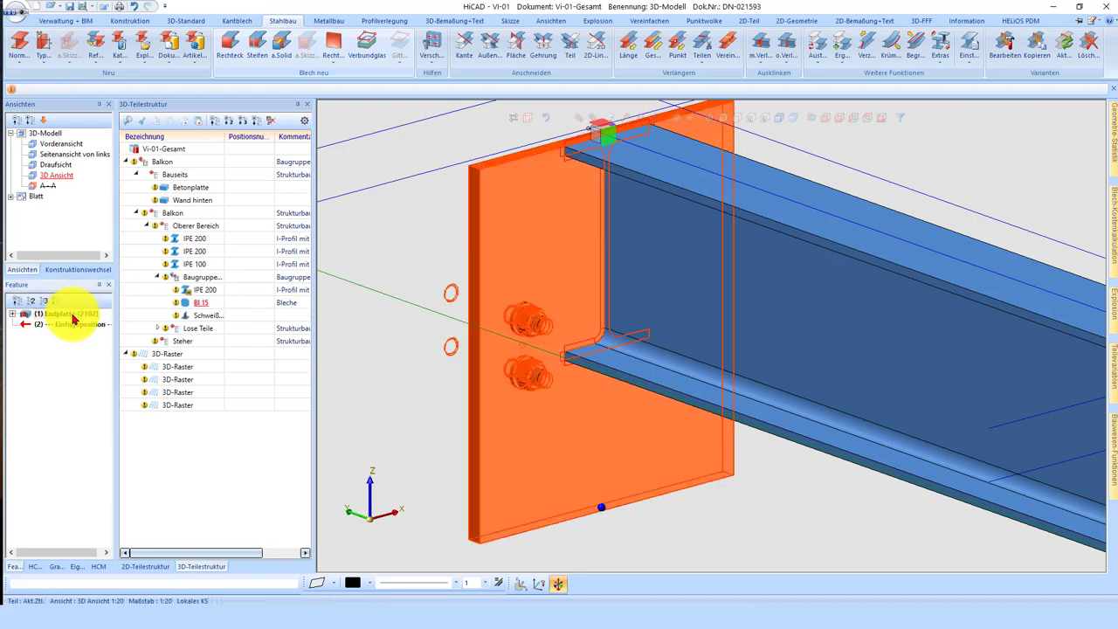
double_click(74, 318)
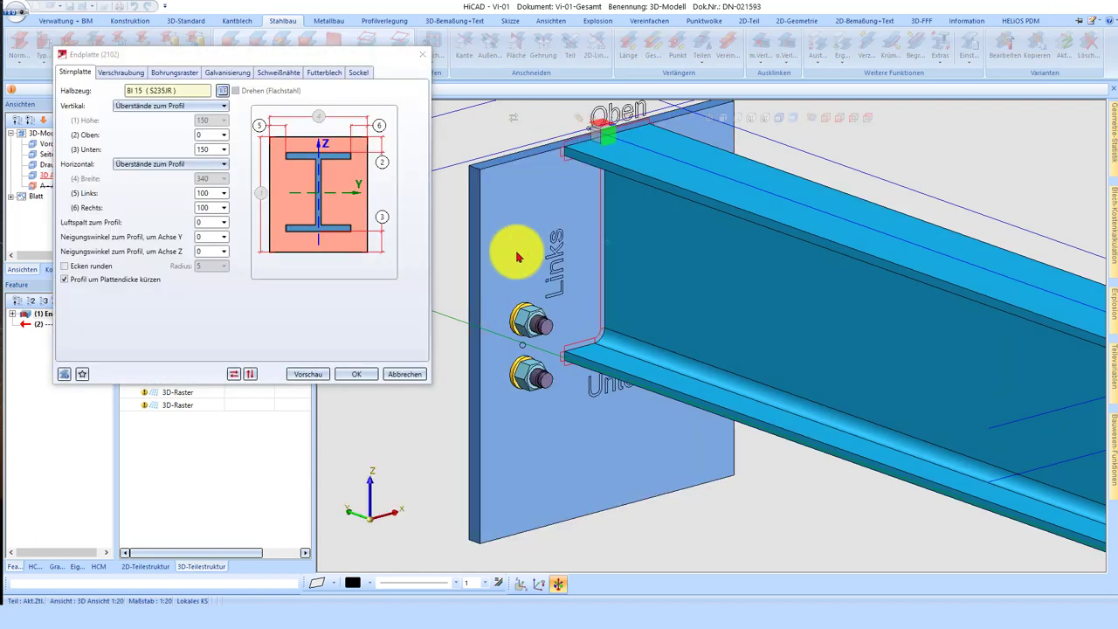
- Widen the vertical bolt spacing to 250, keeping the holes centred vertically, and preview it
left_click(174, 73)
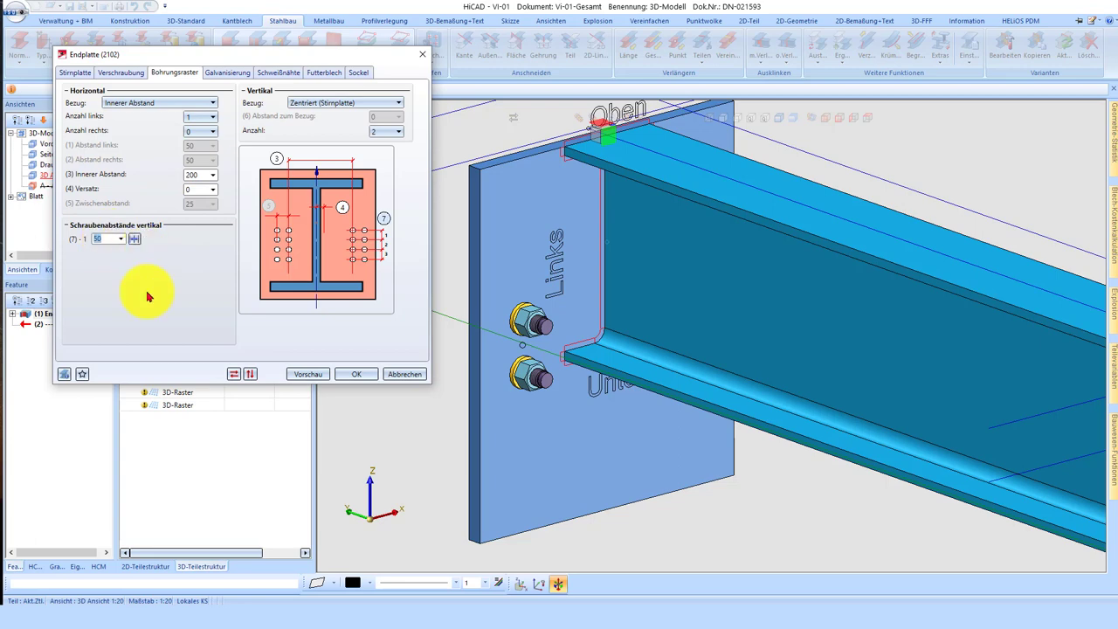
left_click(353, 103)
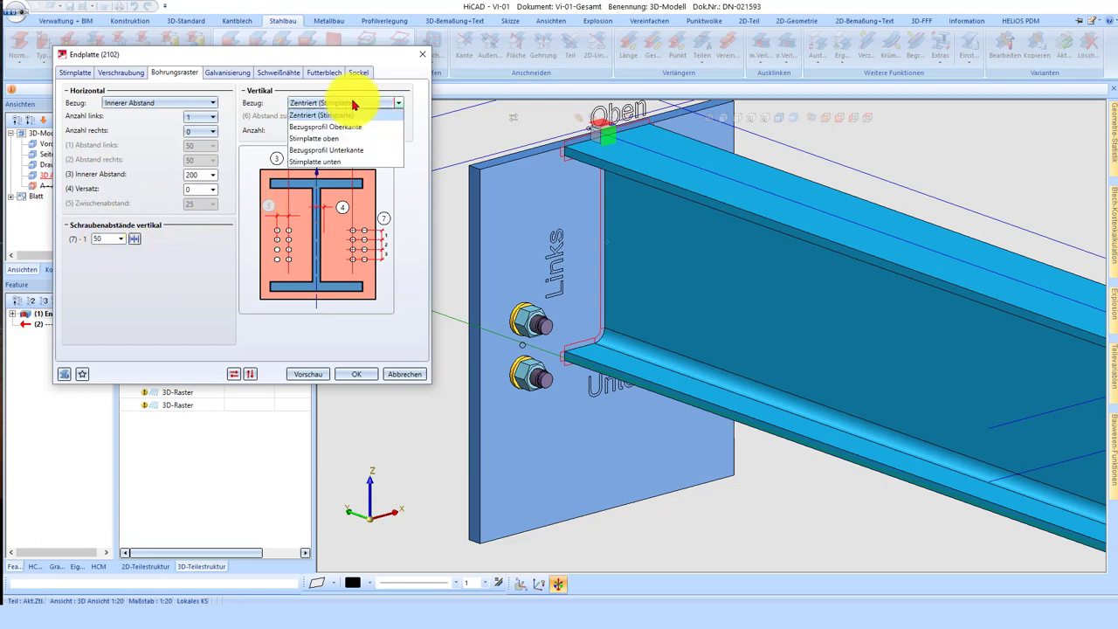
left_click(104, 238)
type("250")
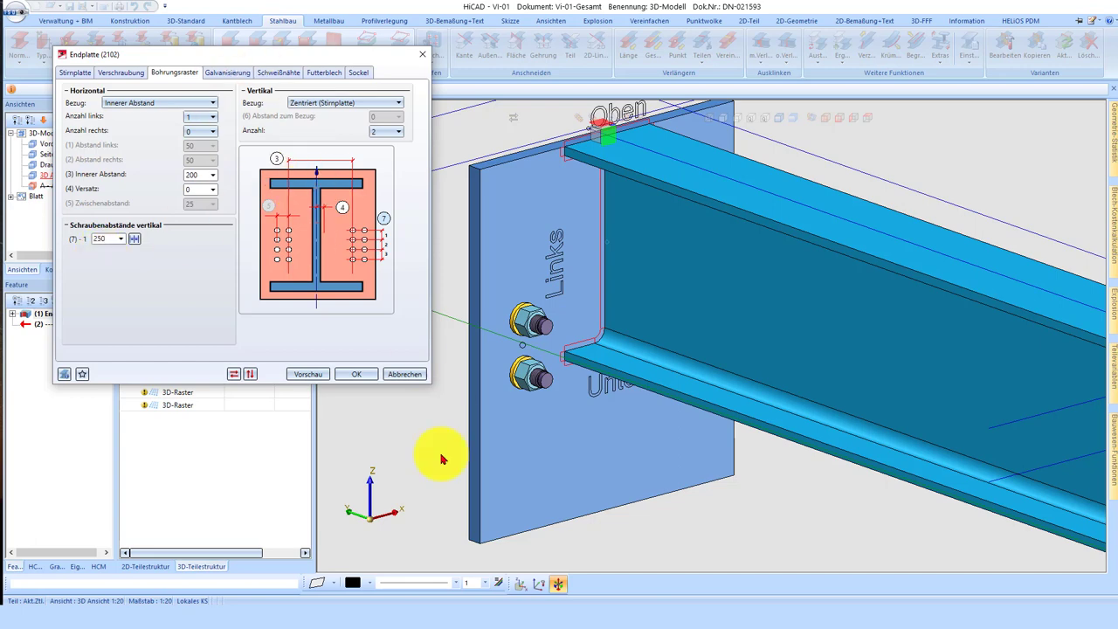
left_click(323, 375)
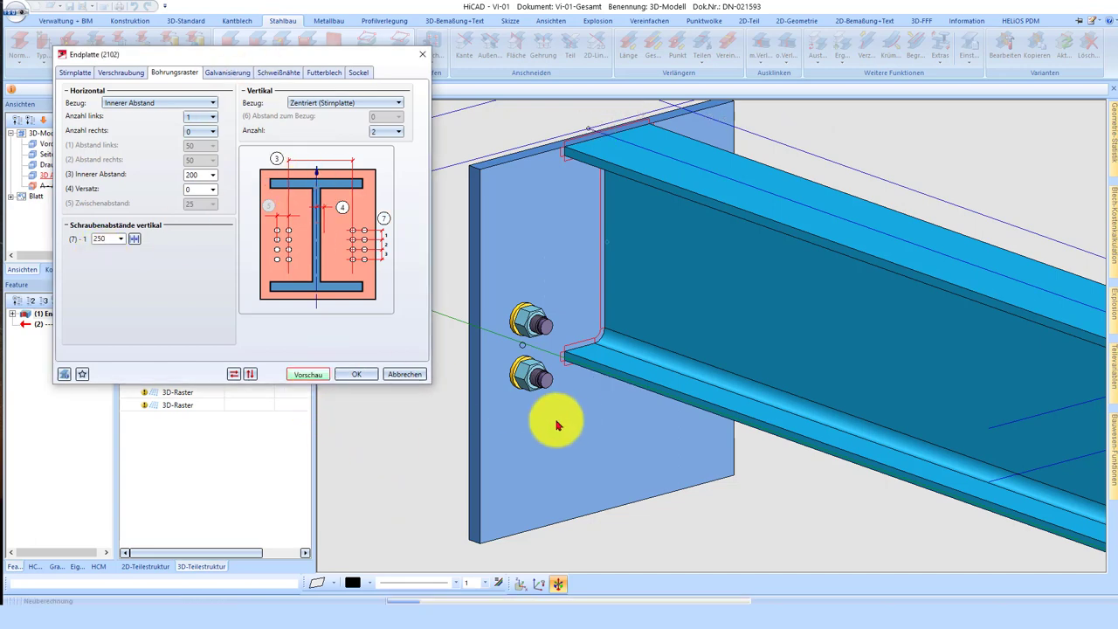
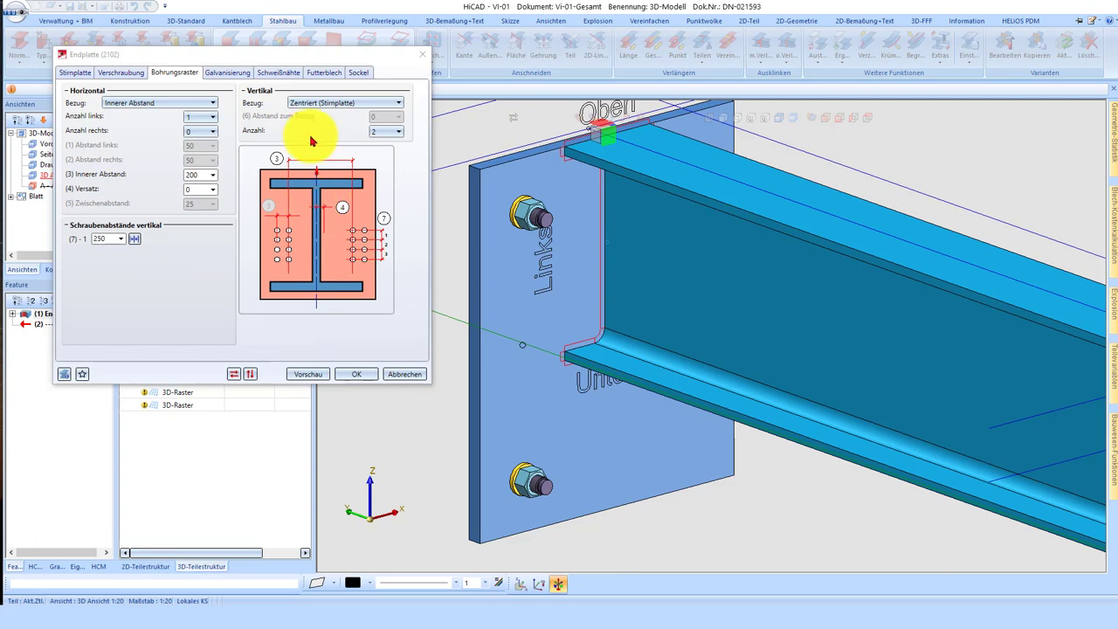
- Confirm the Endplatte (2102) on the IPE 200 beam end with its two-bolt Bohrungsraster
left_click(353, 374)
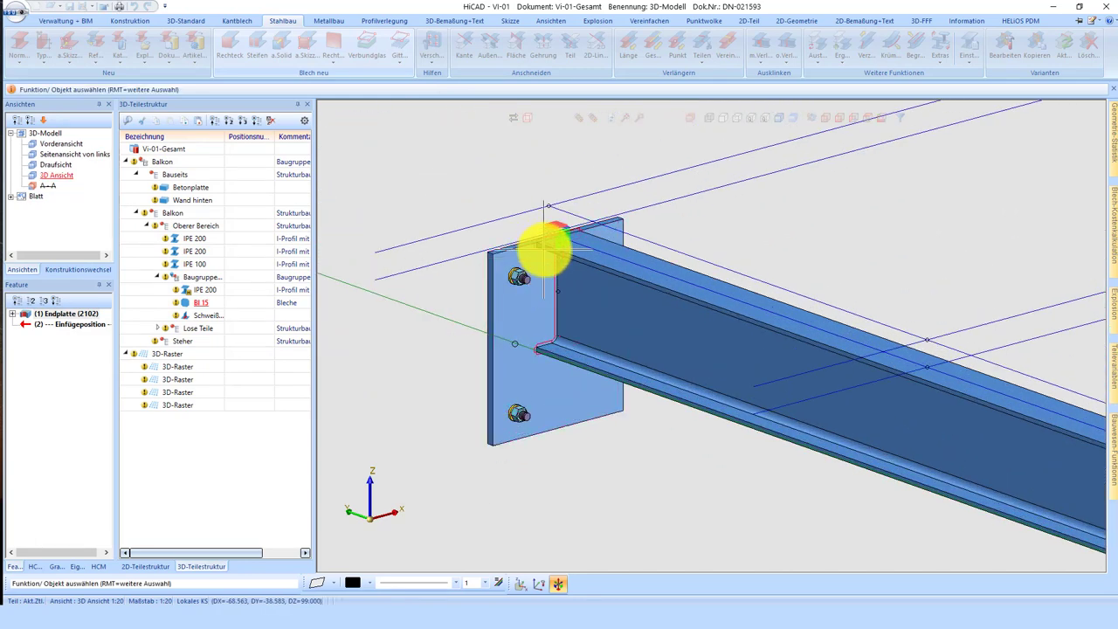
scroll(515, 317, "down", 2)
scroll(498, 300, "down", 2)
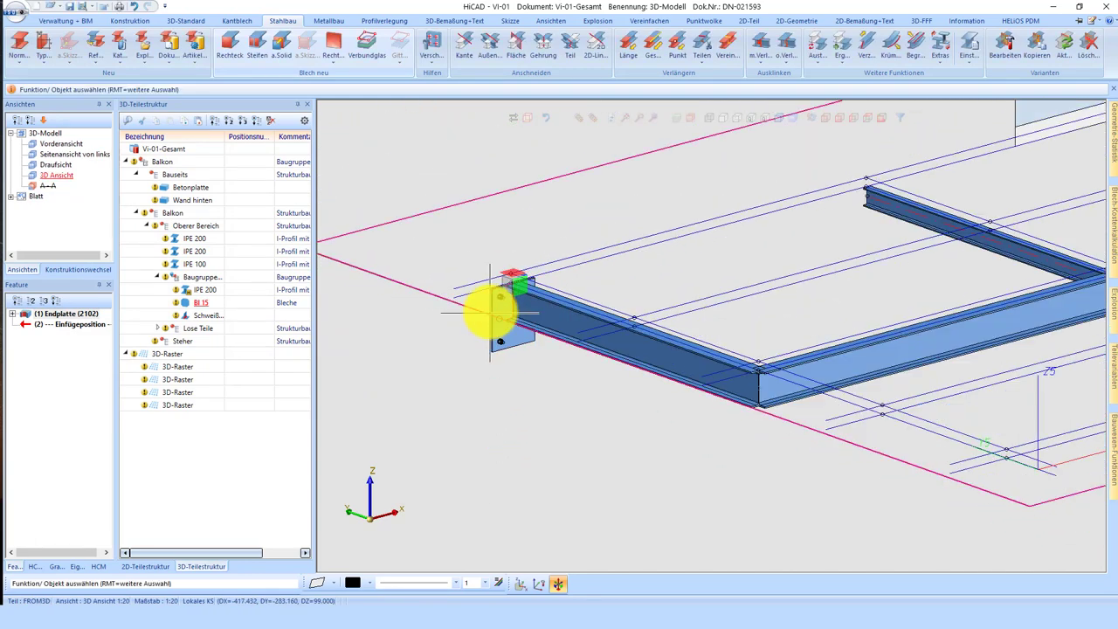
scroll(524, 290, "up", 2)
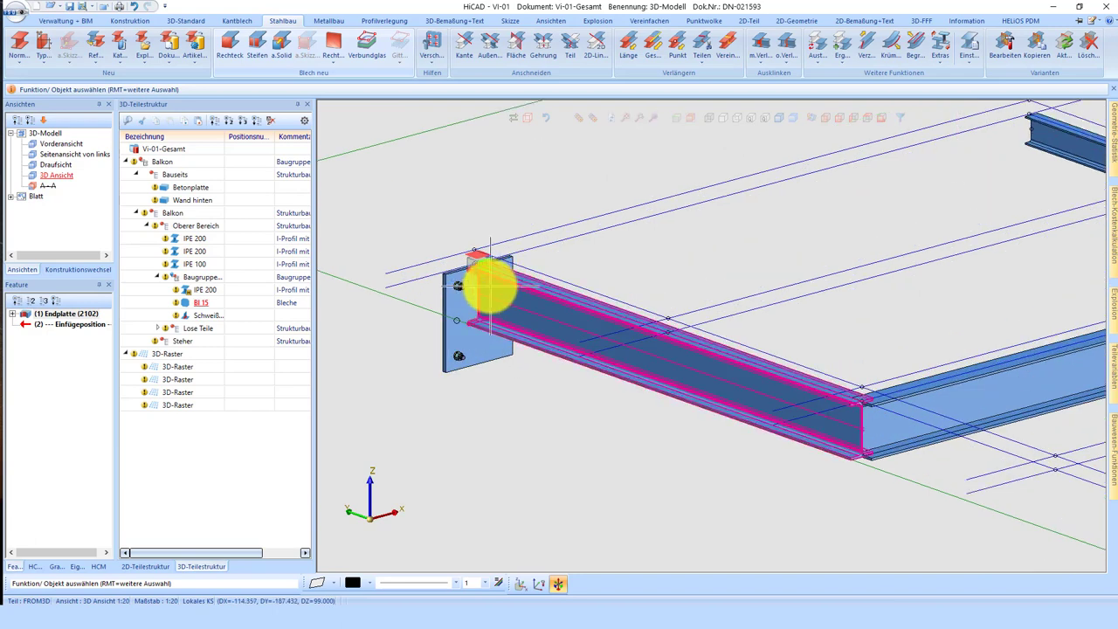
scroll(489, 282, "up", 2)
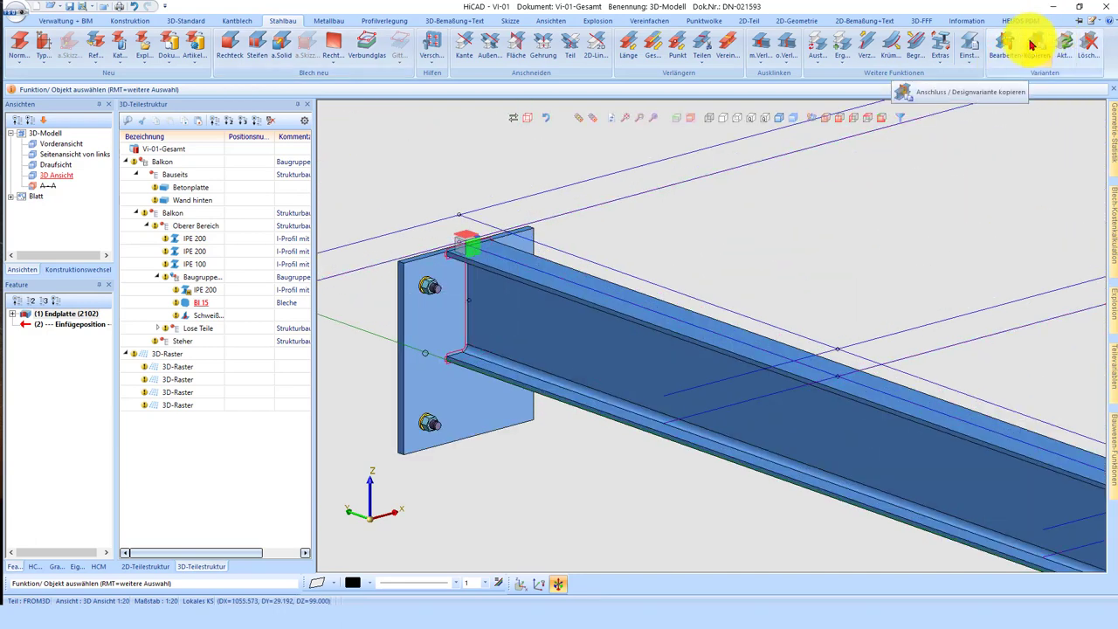
- Copy the reference 15 mm endplate with Varianten > Kopieren to the far IPE 200 and IPE 100 beam ends
left_click(1031, 46)
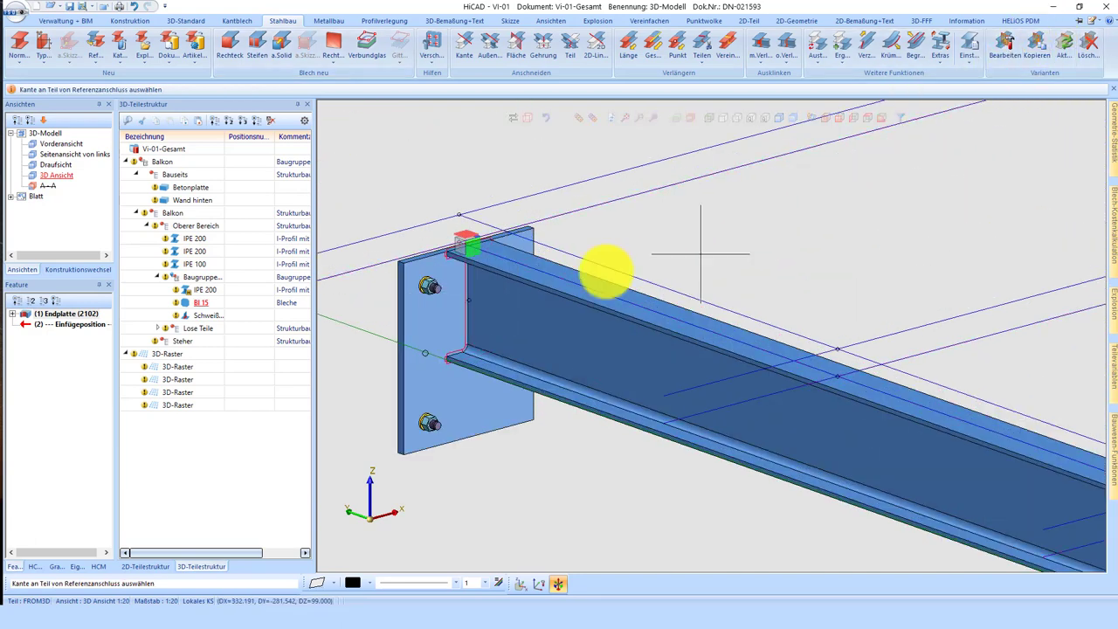
scroll(455, 319, "down", 3)
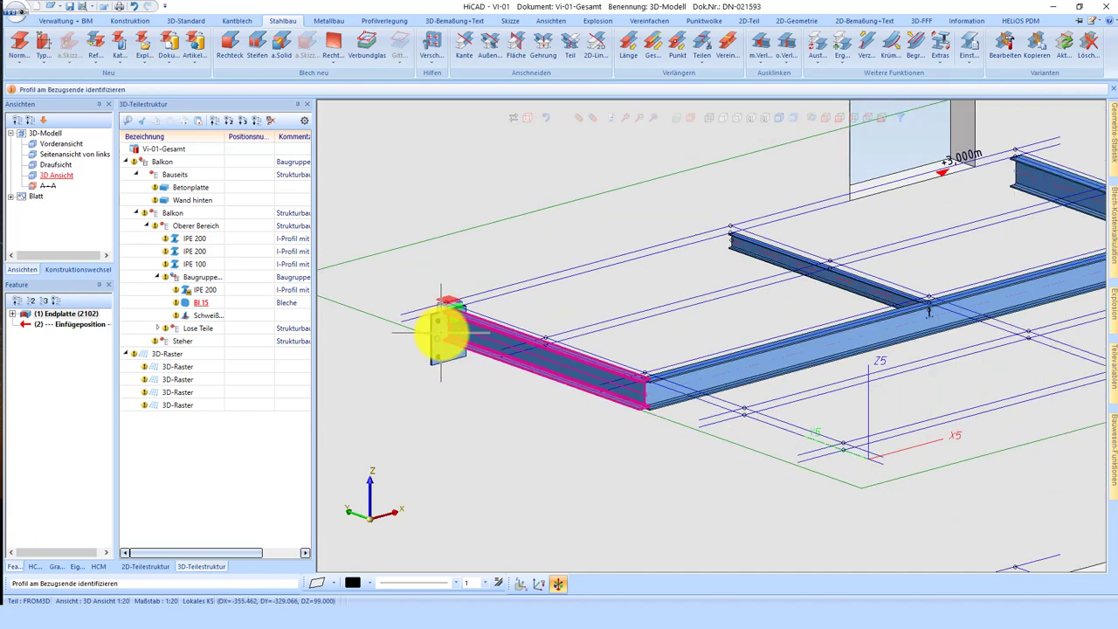
left_click(437, 324)
left_click(1019, 174)
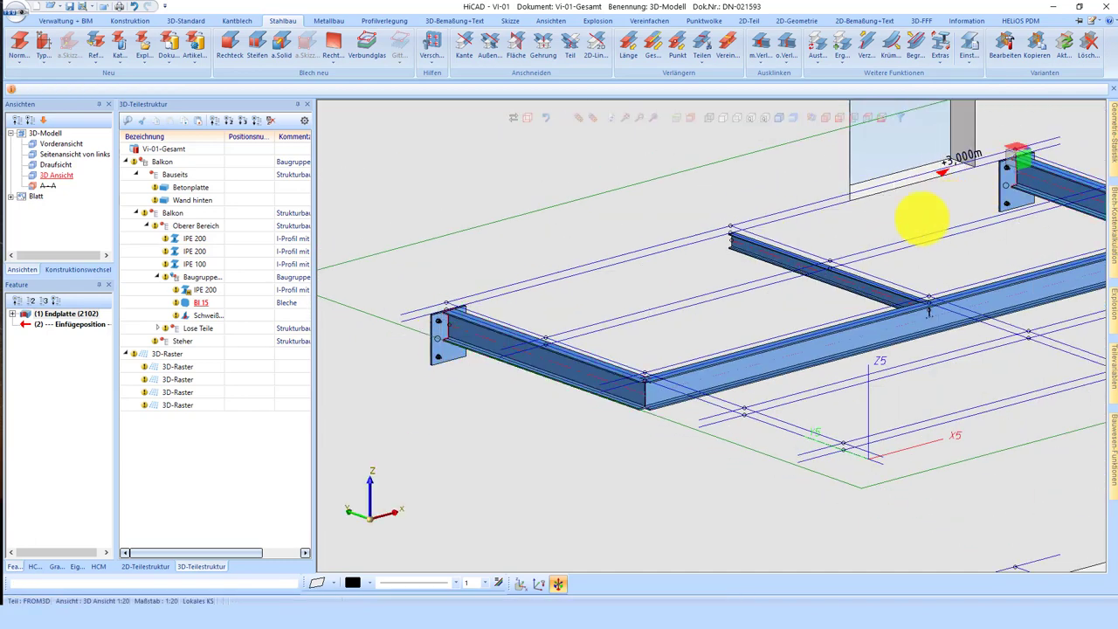
left_click(741, 248)
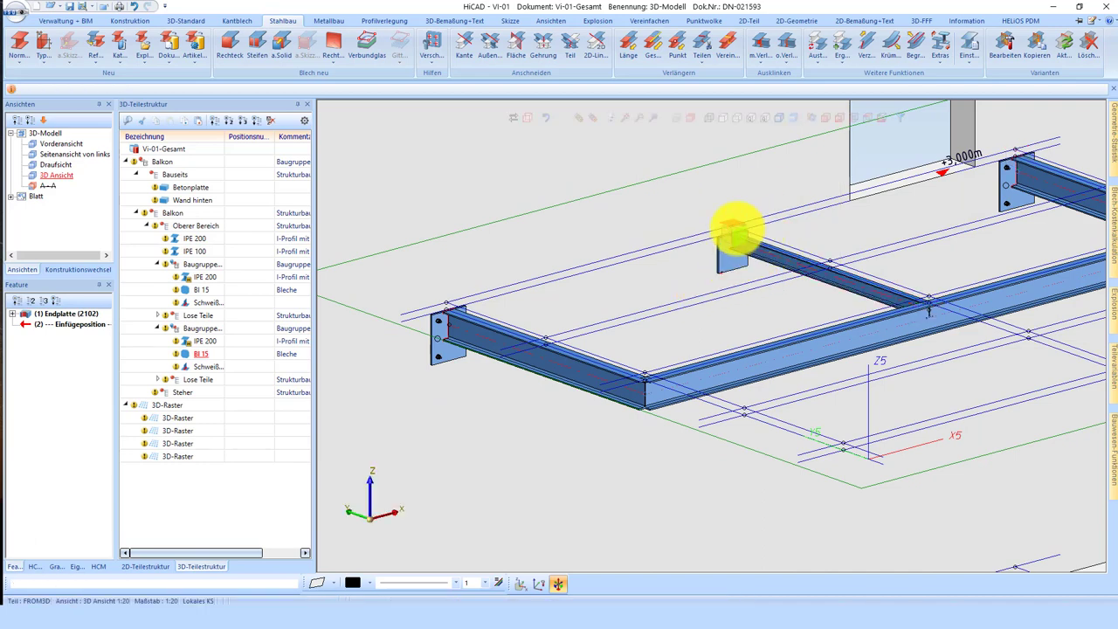
scroll(725, 254, "up", 5)
left_click(716, 259)
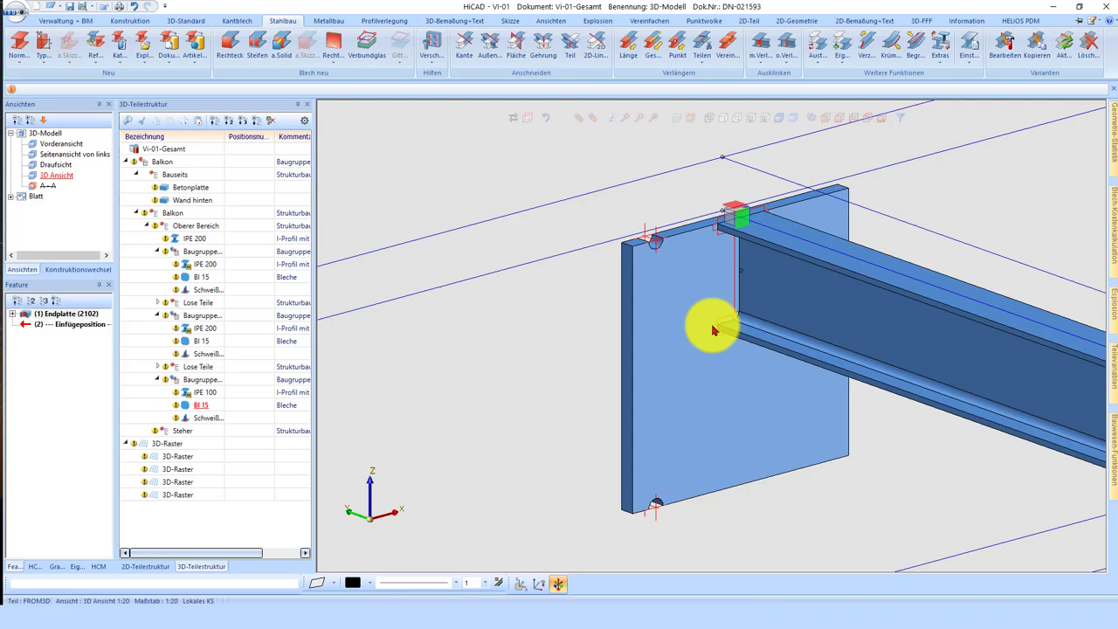
- Edit the IPE 100 endplate's Bohrungsraster to 150 vertical spacing and 160 inner distance
left_click(66, 314)
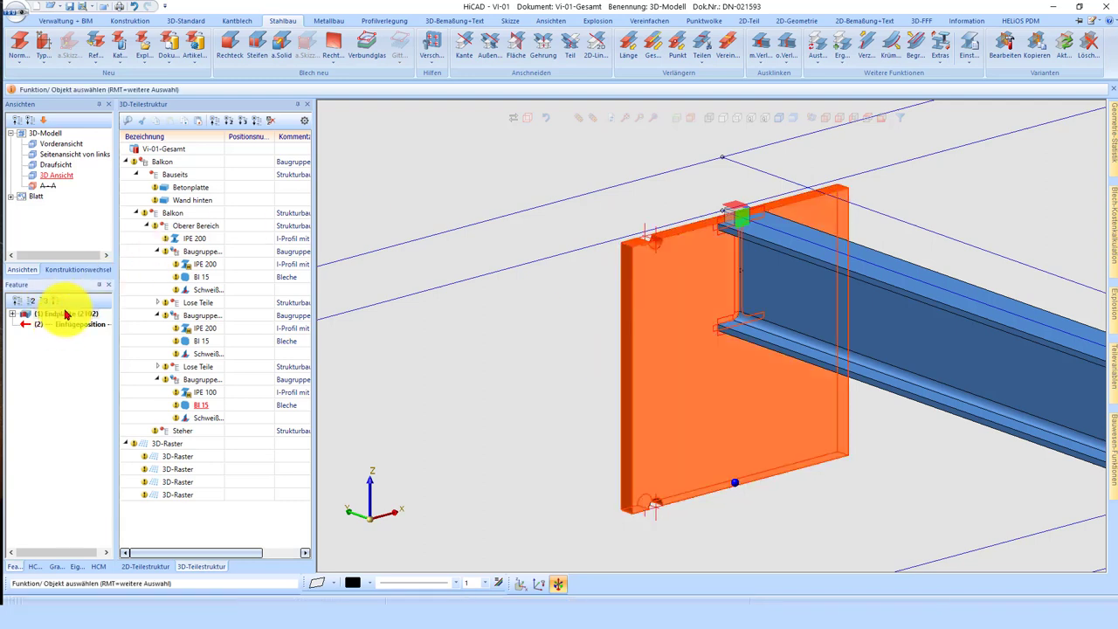
double_click(699, 404)
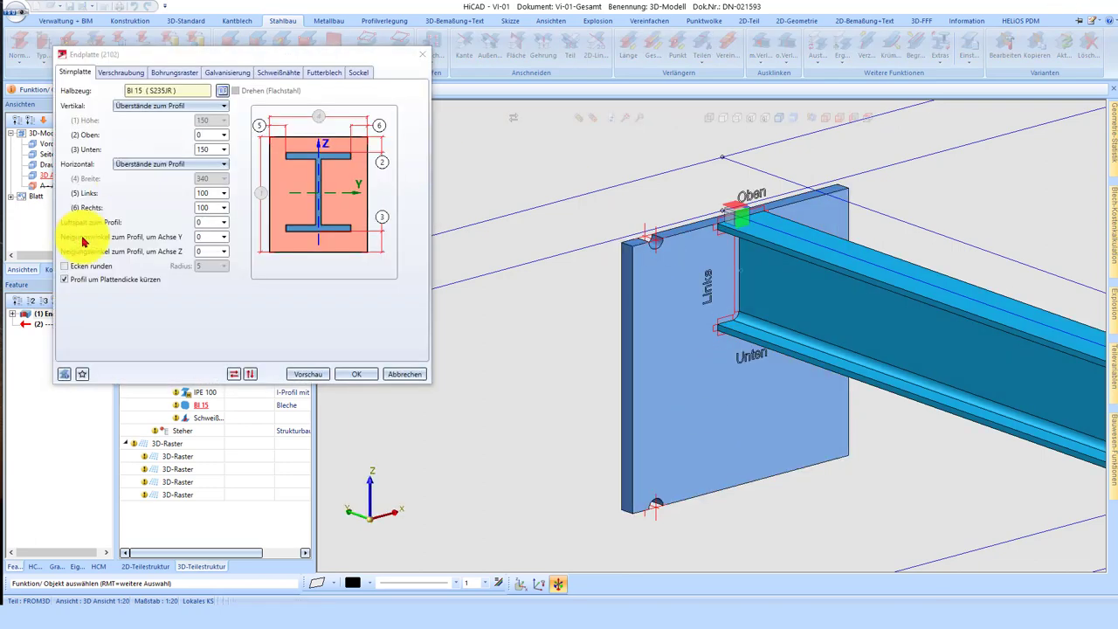
left_click(144, 74)
left_click(174, 72)
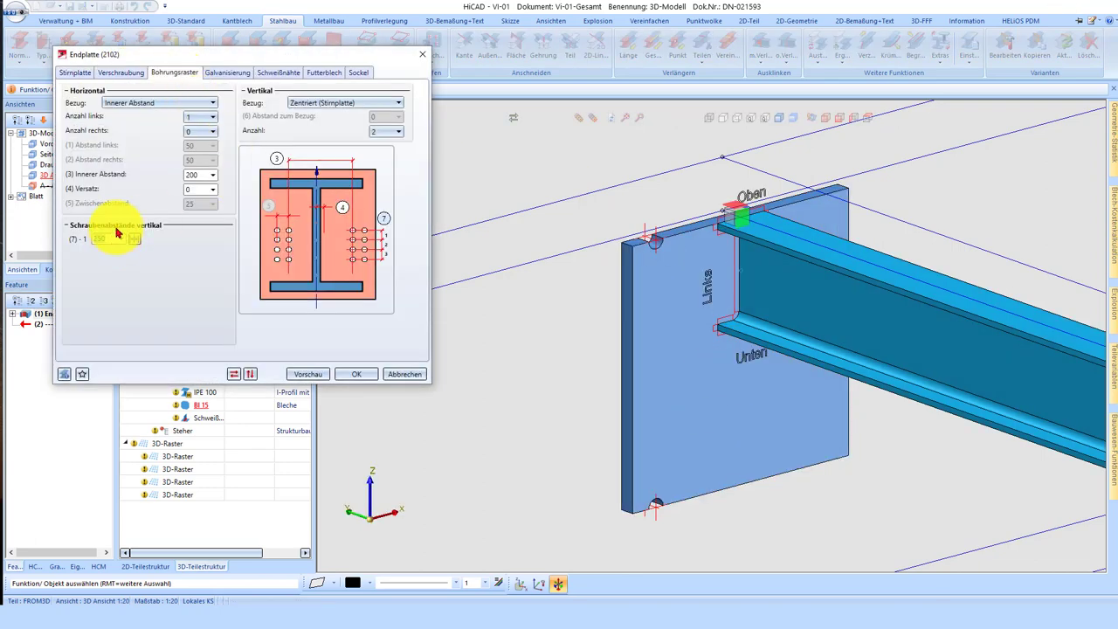
type("0")
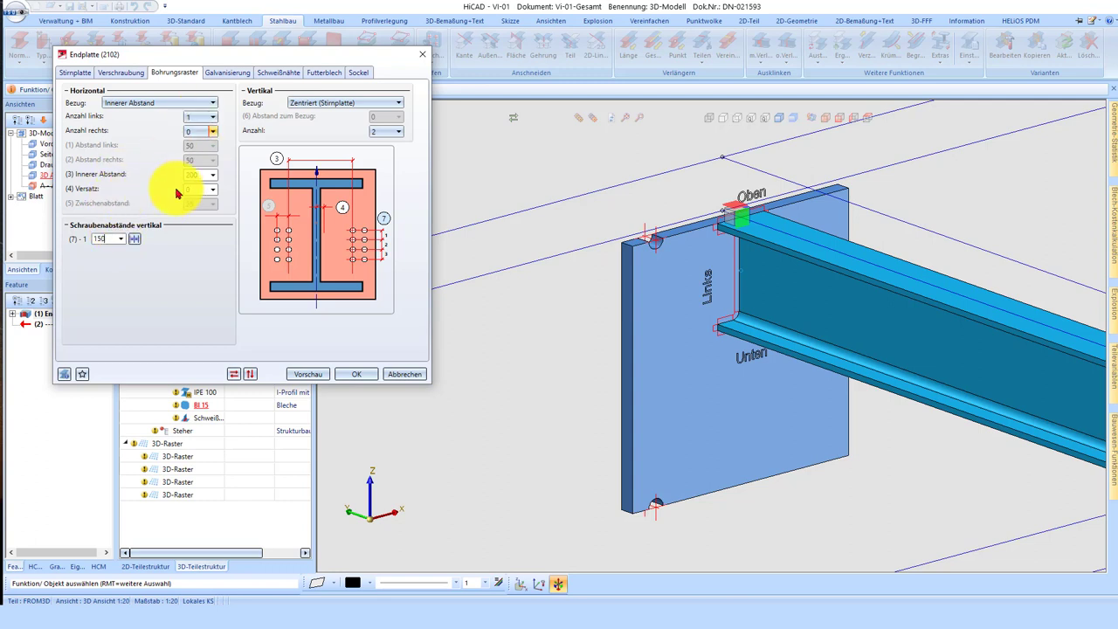
left_click(199, 175)
type("160")
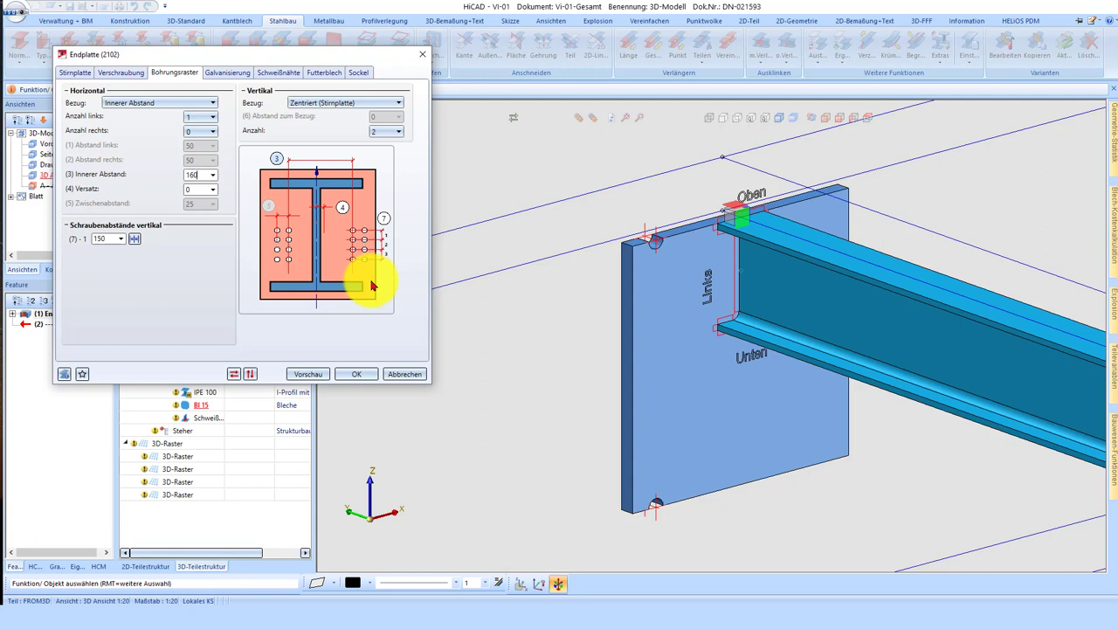
left_click(297, 375)
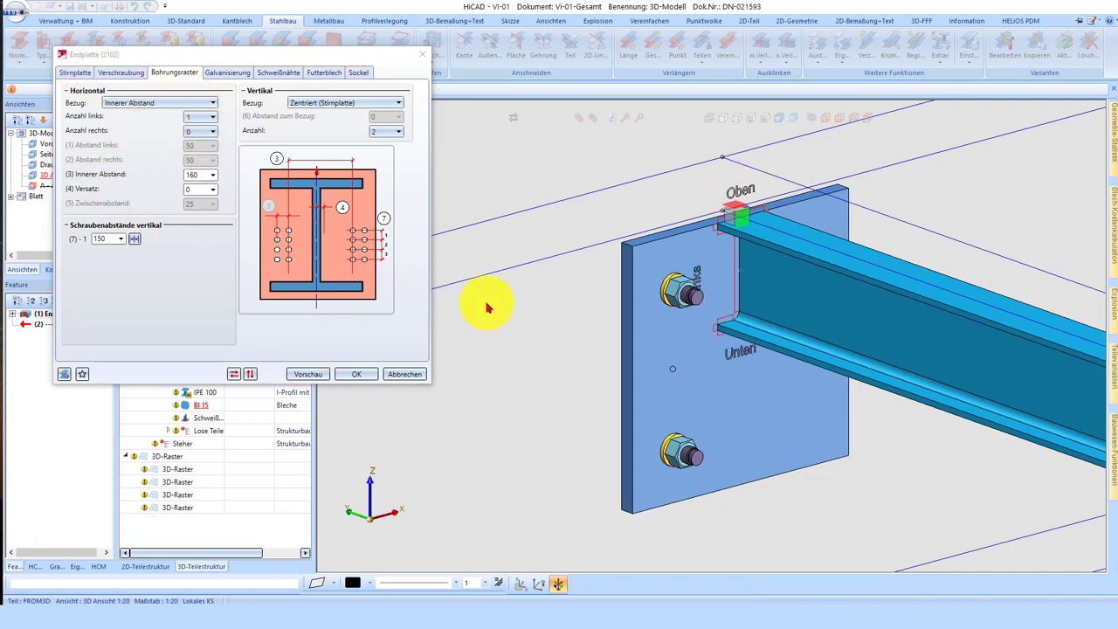
left_click(354, 374)
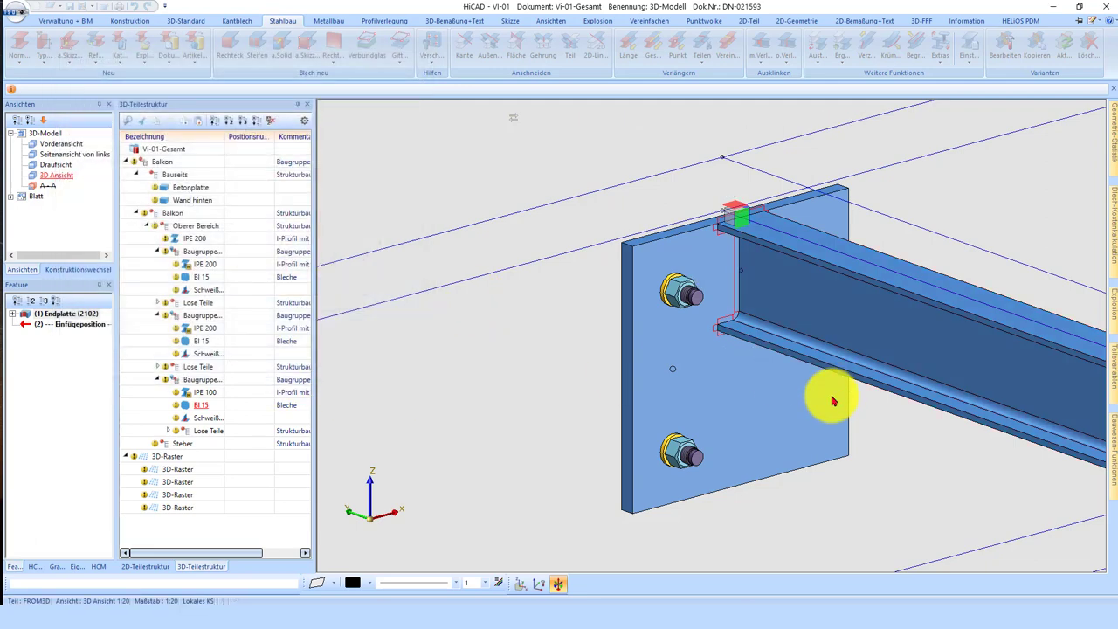
scroll(611, 314, "down", 3)
scroll(499, 280, "down", 3)
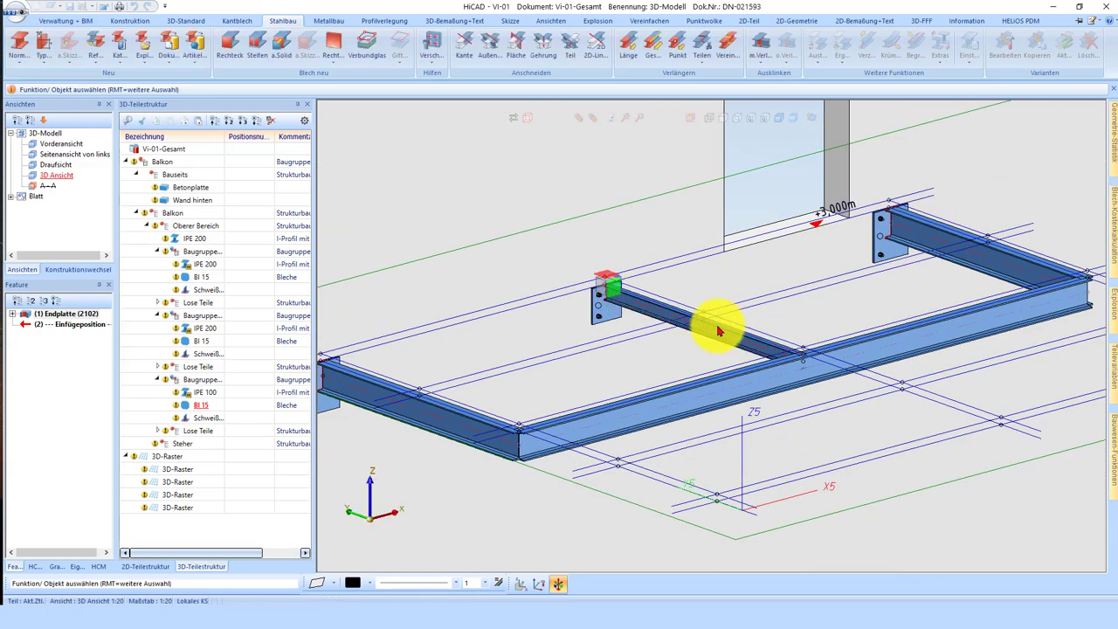
scroll(679, 294, "down", 1)
scroll(603, 389, "up", 4)
scroll(605, 388, "up", 3)
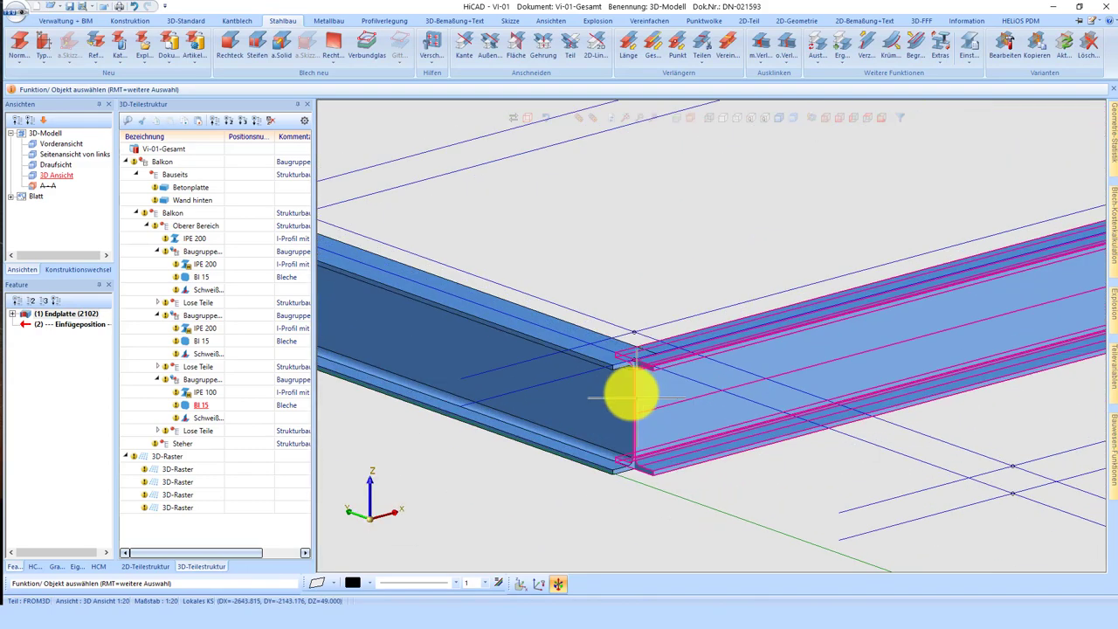
scroll(525, 344, "up", 2)
left_click(655, 403)
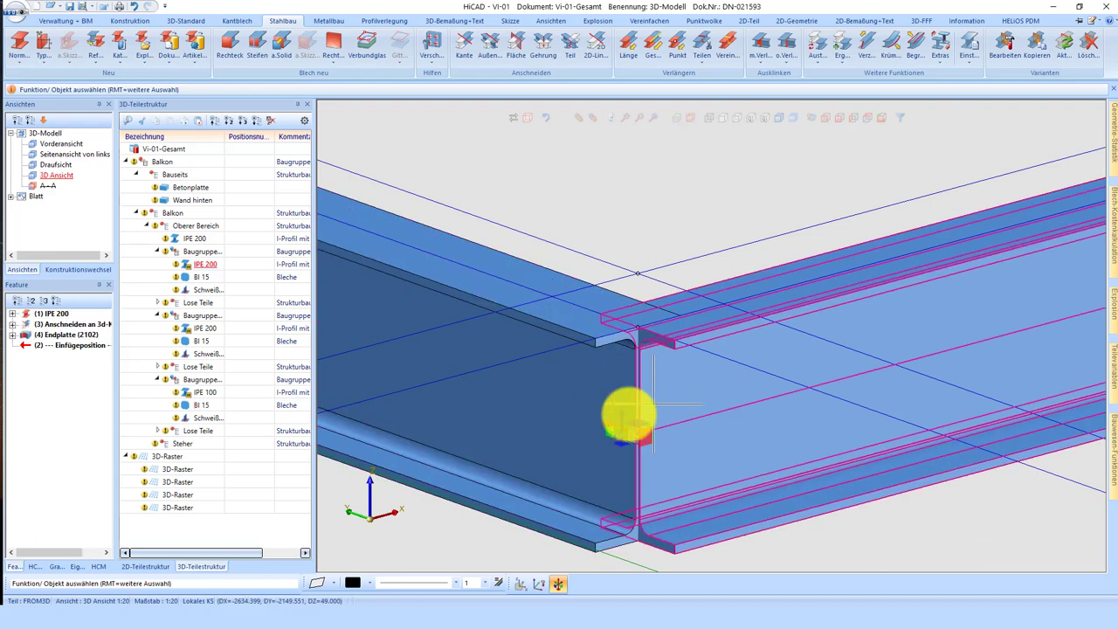
scroll(620, 384, "up", 2)
scroll(599, 374, "up", 1)
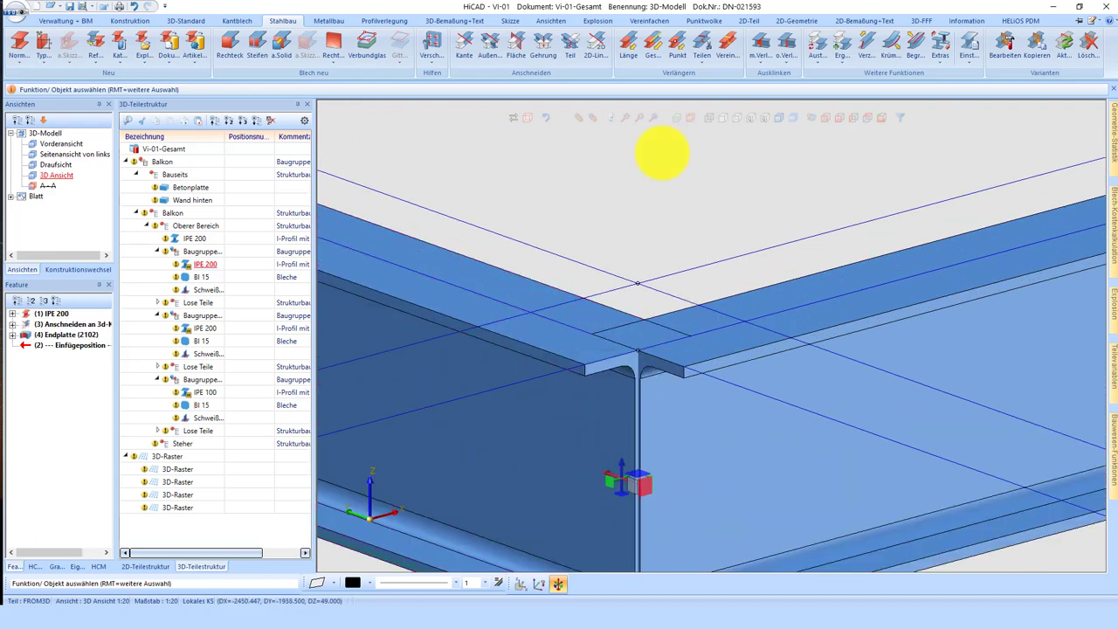
left_click(543, 43)
left_click(524, 321)
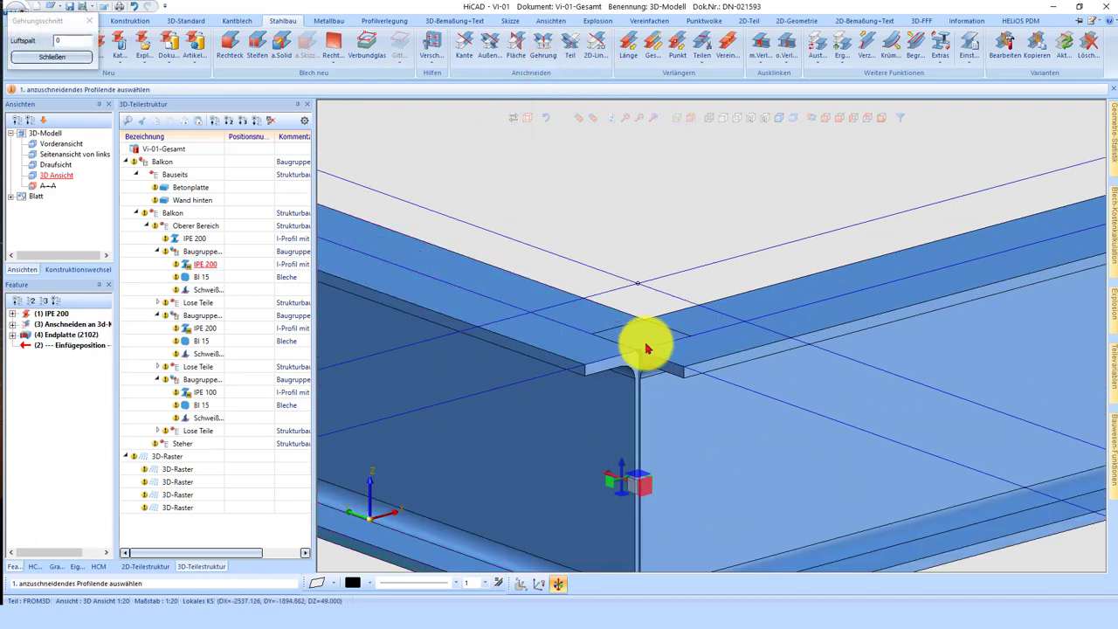
left_click(738, 358)
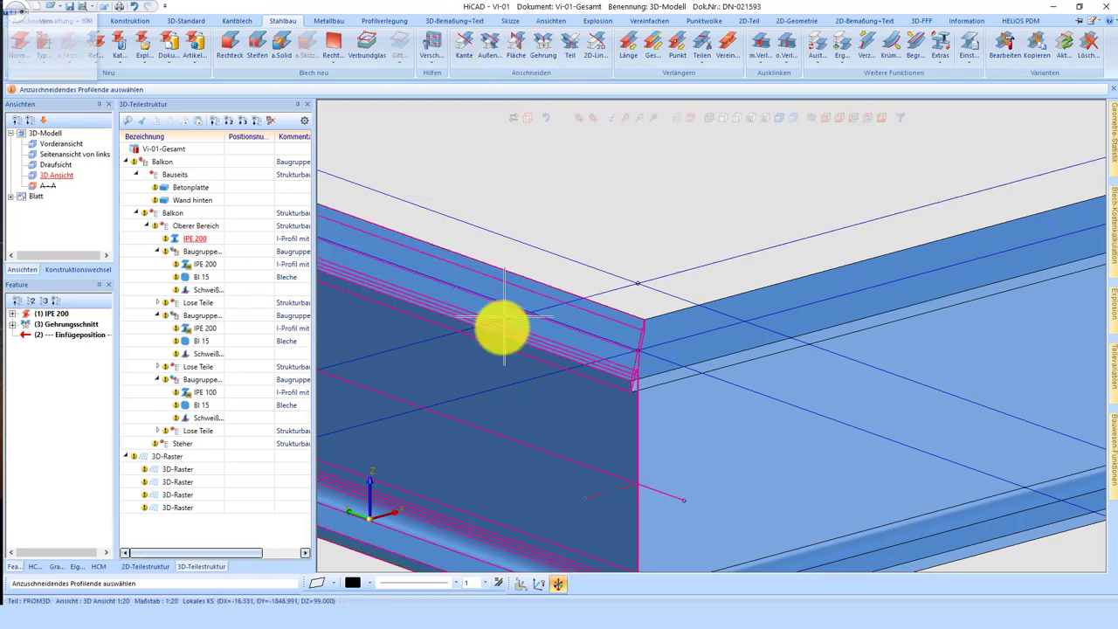
right_click(63, 324)
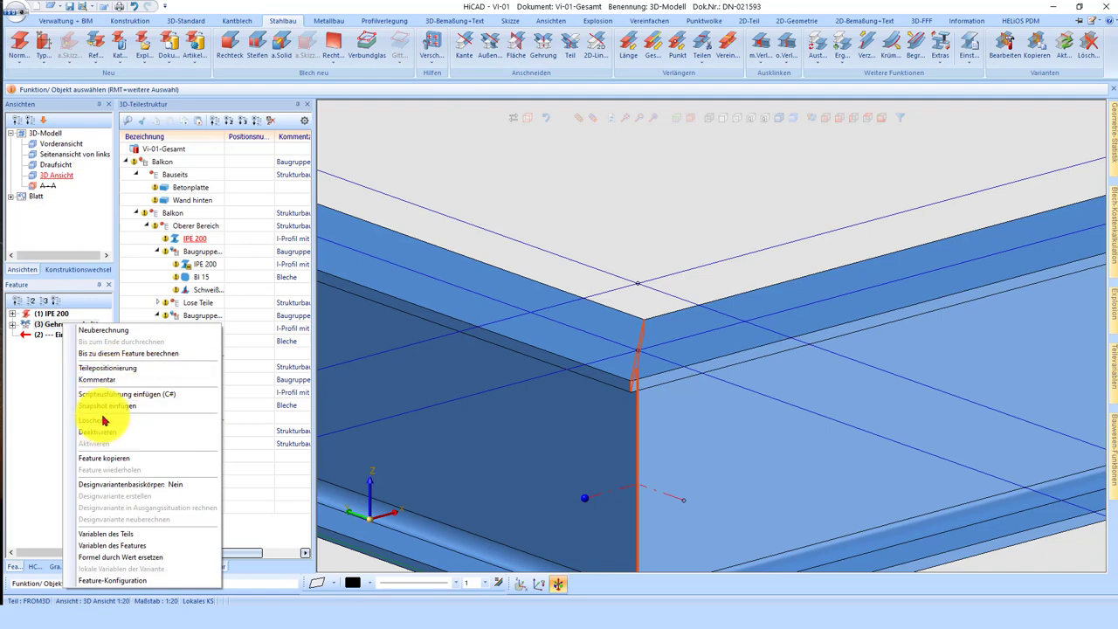
left_click(97, 421)
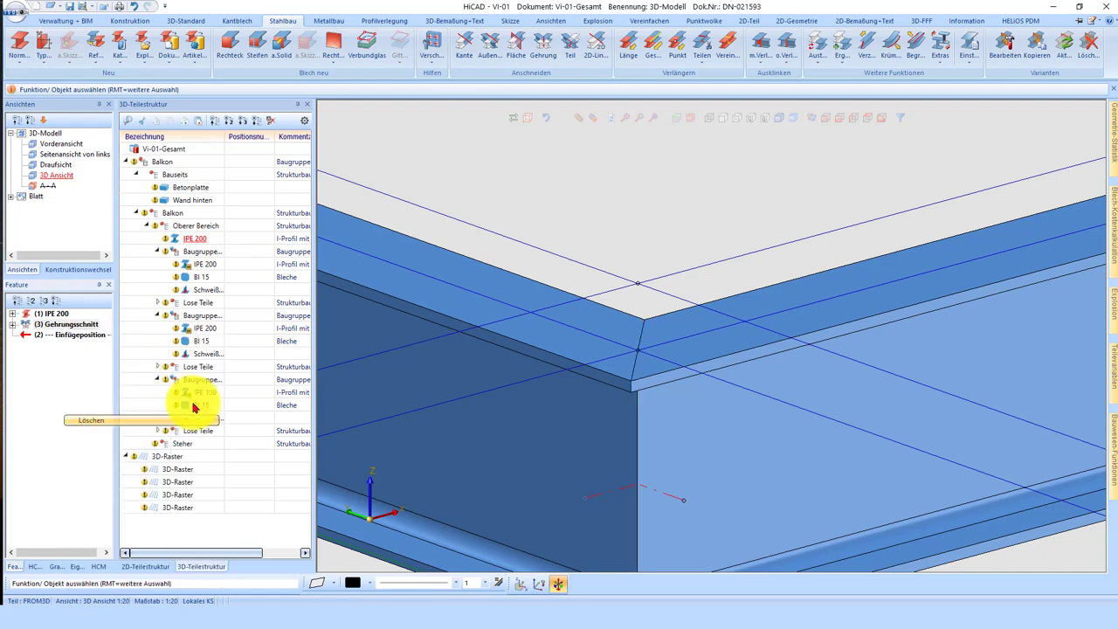
left_click(611, 370)
right_click(57, 349)
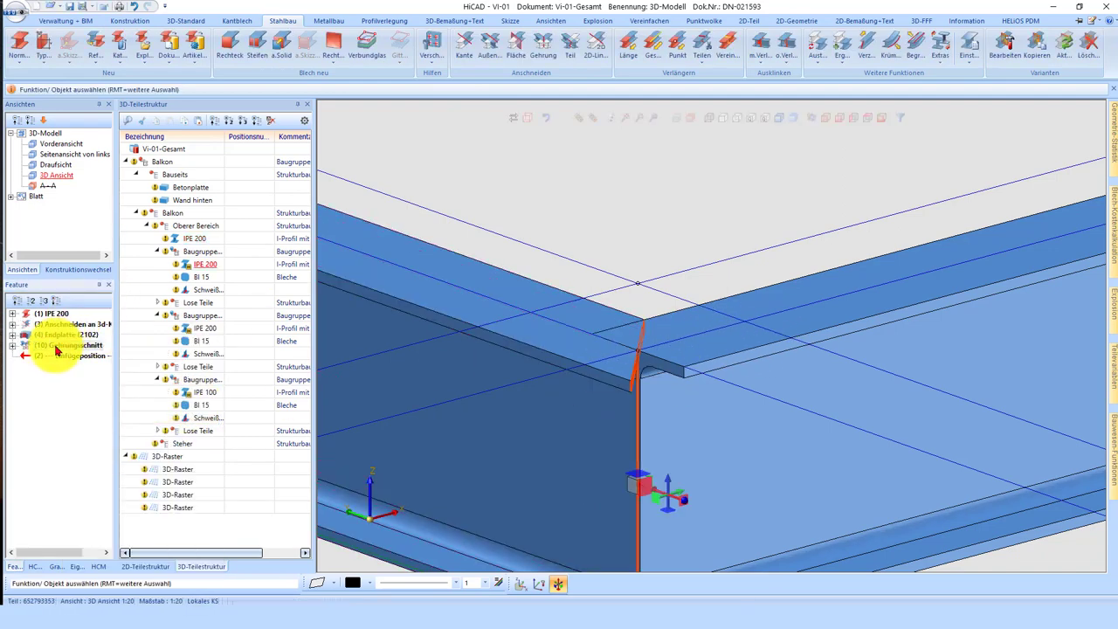
left_click(105, 178)
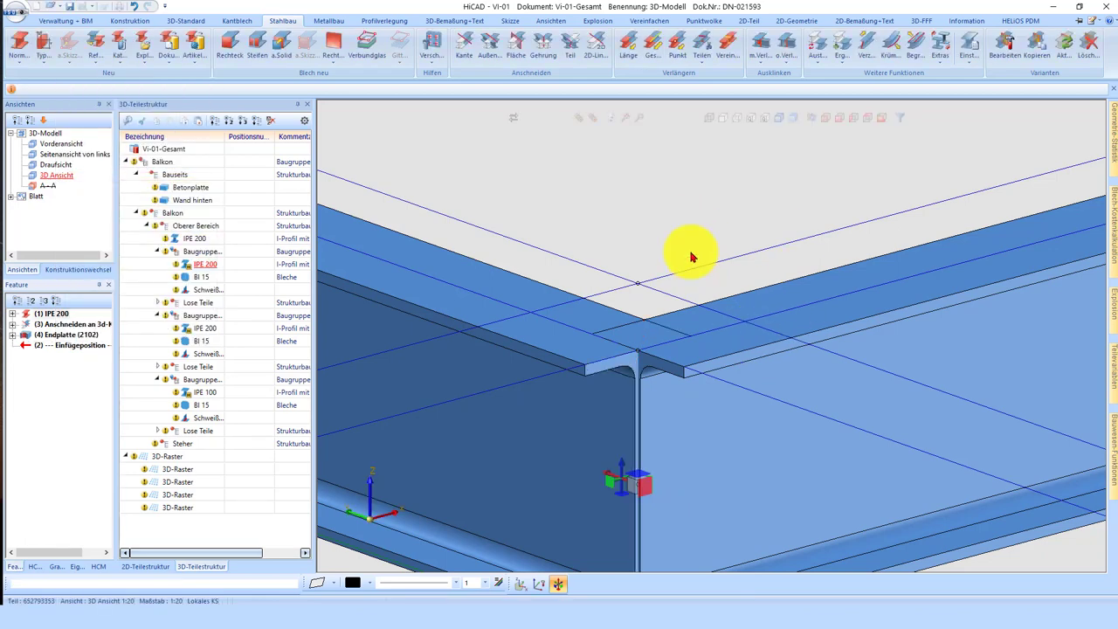
- Trim the first IPE 200 corner beam end flush against its adjoining beam with Anschneiden
left_click(473, 39)
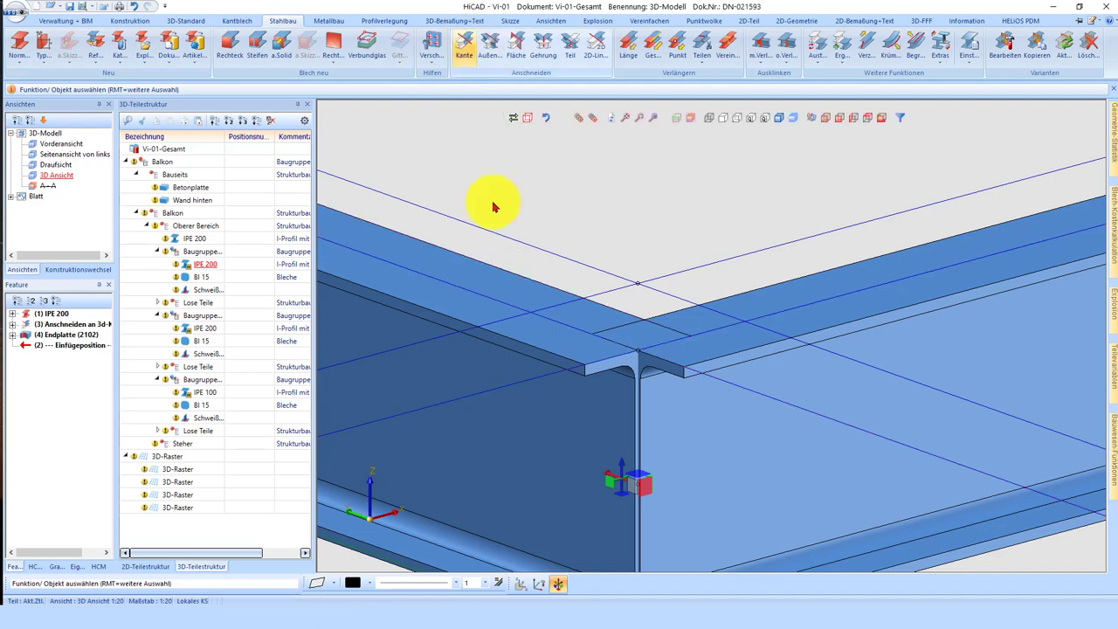
left_click(672, 320)
left_click(749, 337)
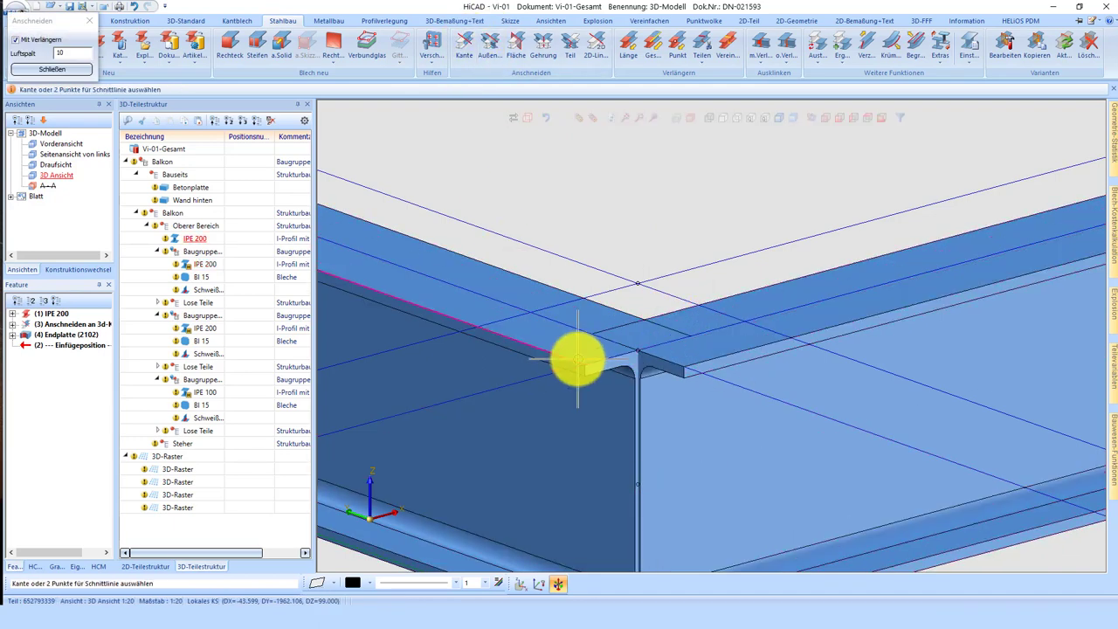
left_click(576, 358)
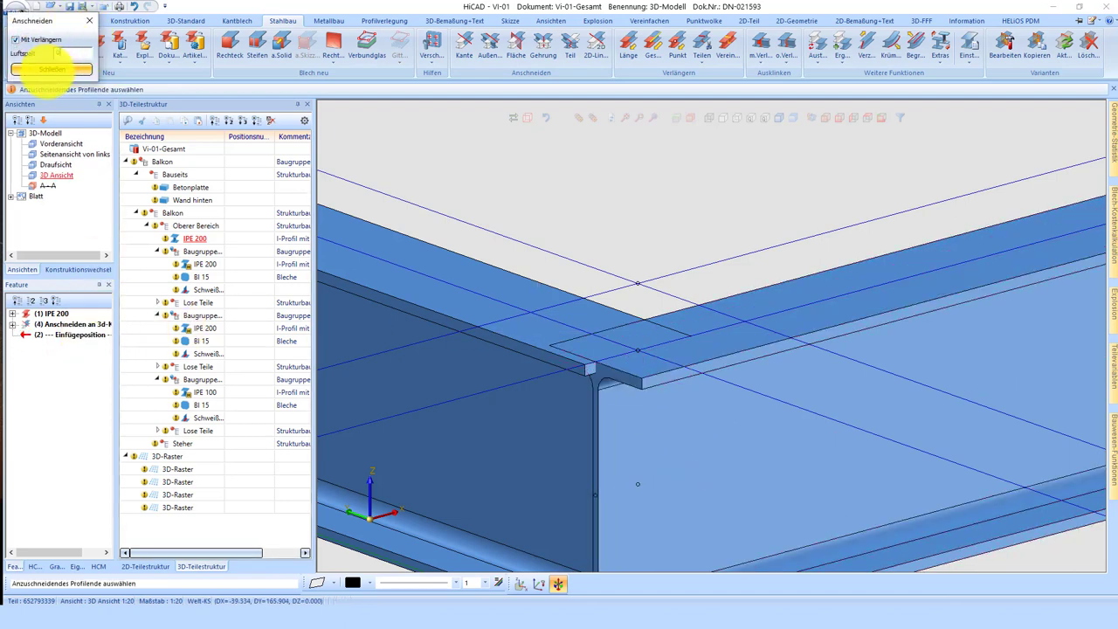
left_click(616, 365)
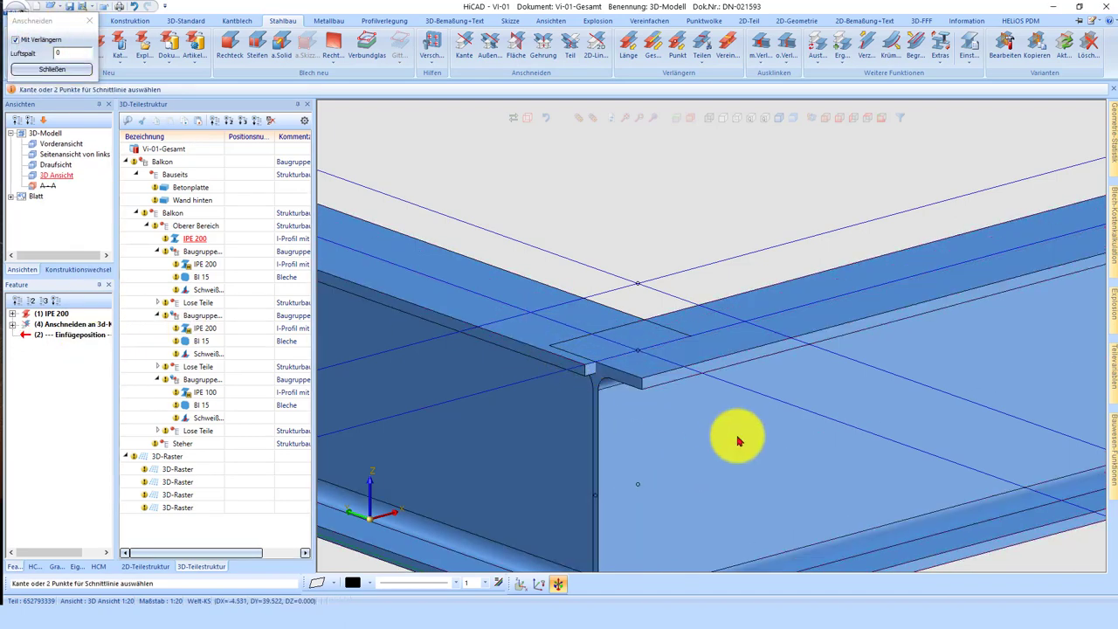
left_click(597, 410)
- Trim the second IPE 200 corner beam end against its adjoining beam edge with 0 air gap
scroll(472, 389, "down", 3)
scroll(698, 332, "down", 2)
scroll(874, 262, "up", 5)
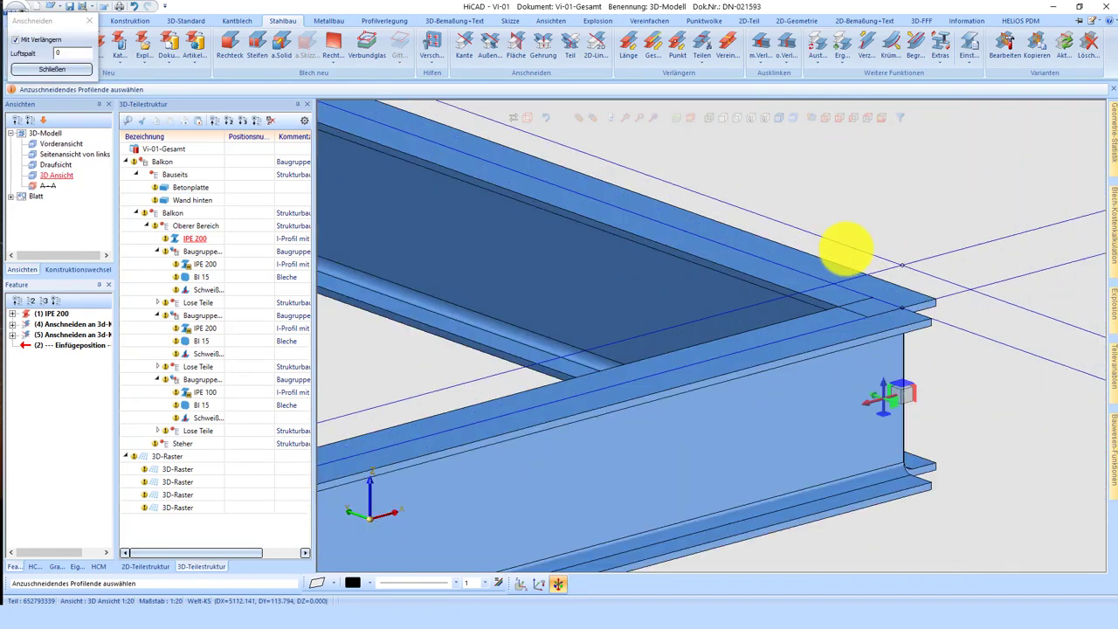
scroll(845, 249, "up", 1)
left_click(926, 341)
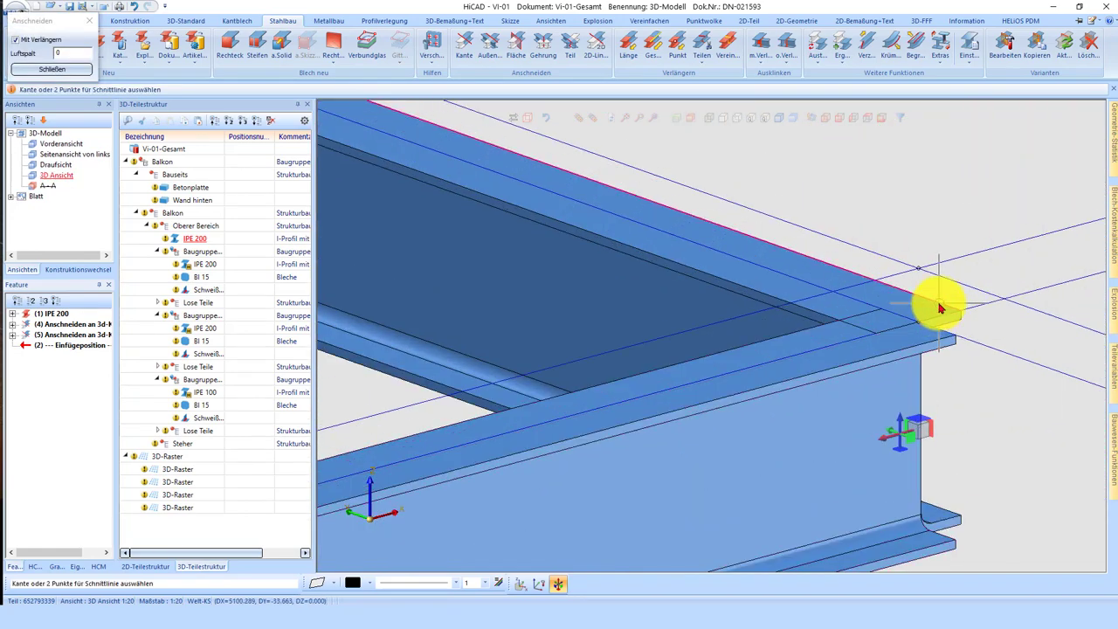
left_click(812, 253)
scroll(586, 337, "down", 3)
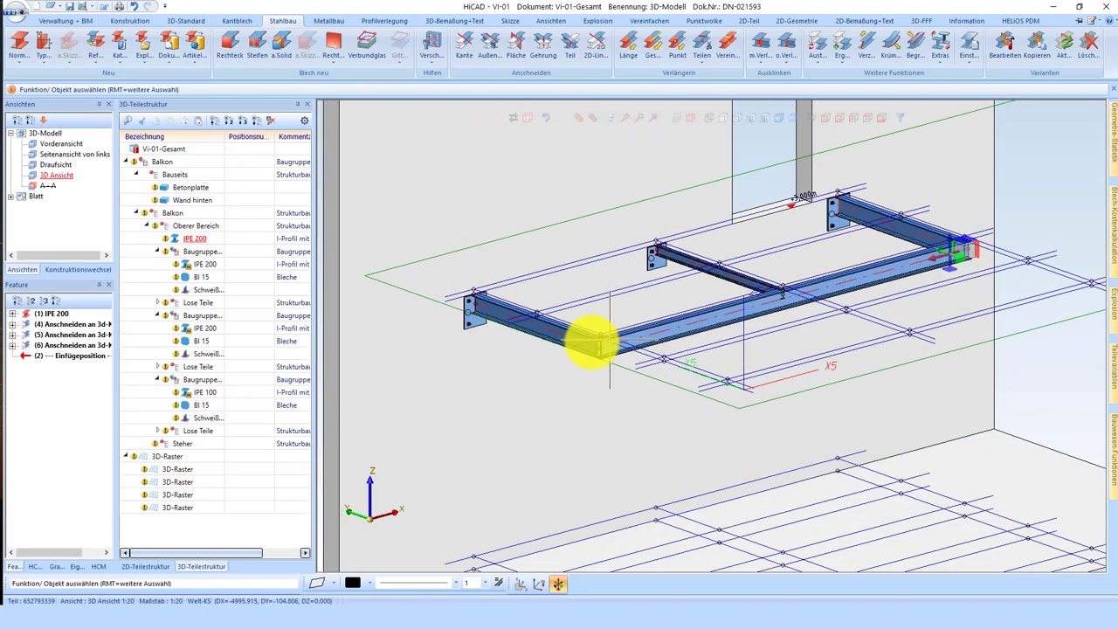
scroll(656, 257, "up", 5)
scroll(625, 289, "up", 2)
middle_click_drag(626, 289, 716, 300)
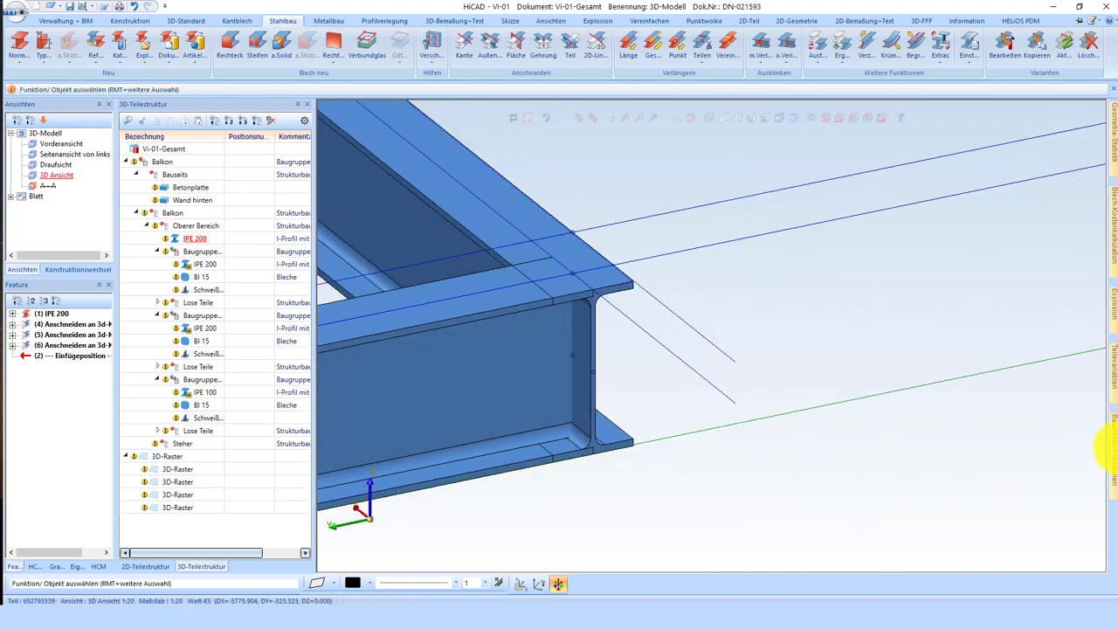
- Start the 1211 two-plate connection with stiffener from Bauwesen-Funktionen on the lower beam
left_click(1113, 447)
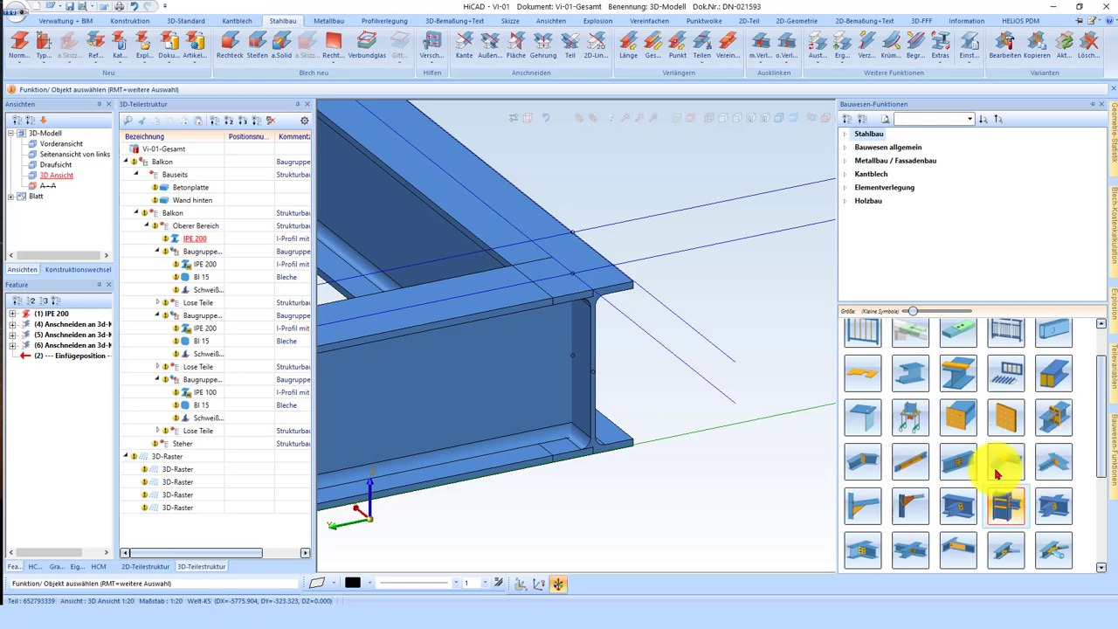
left_click(1006, 499)
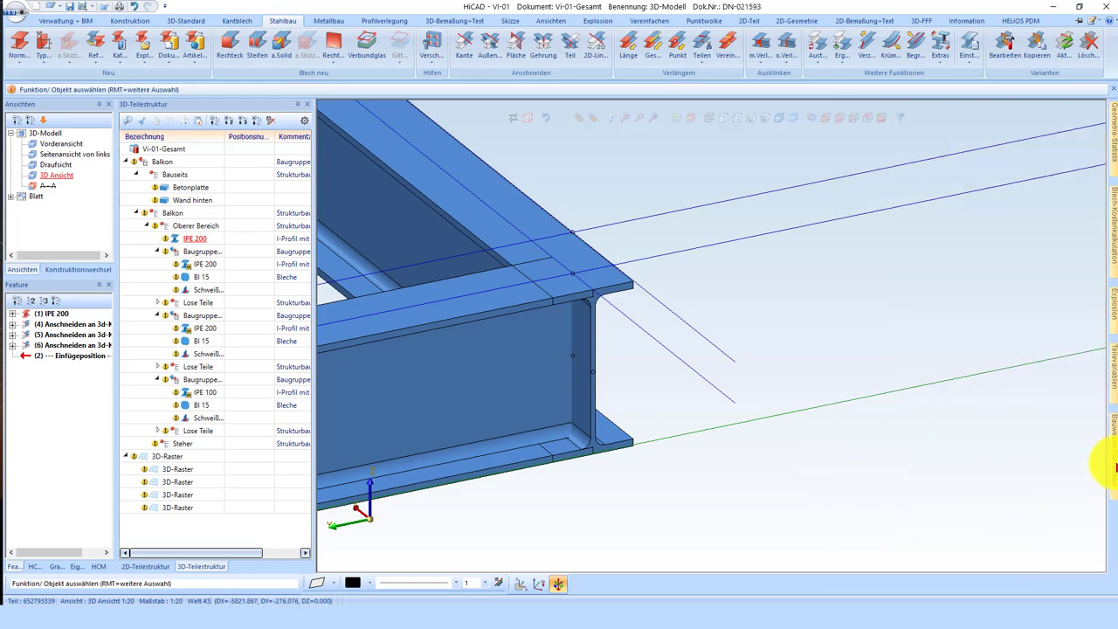
left_click(1111, 455)
scroll(1053, 511, "up", 2)
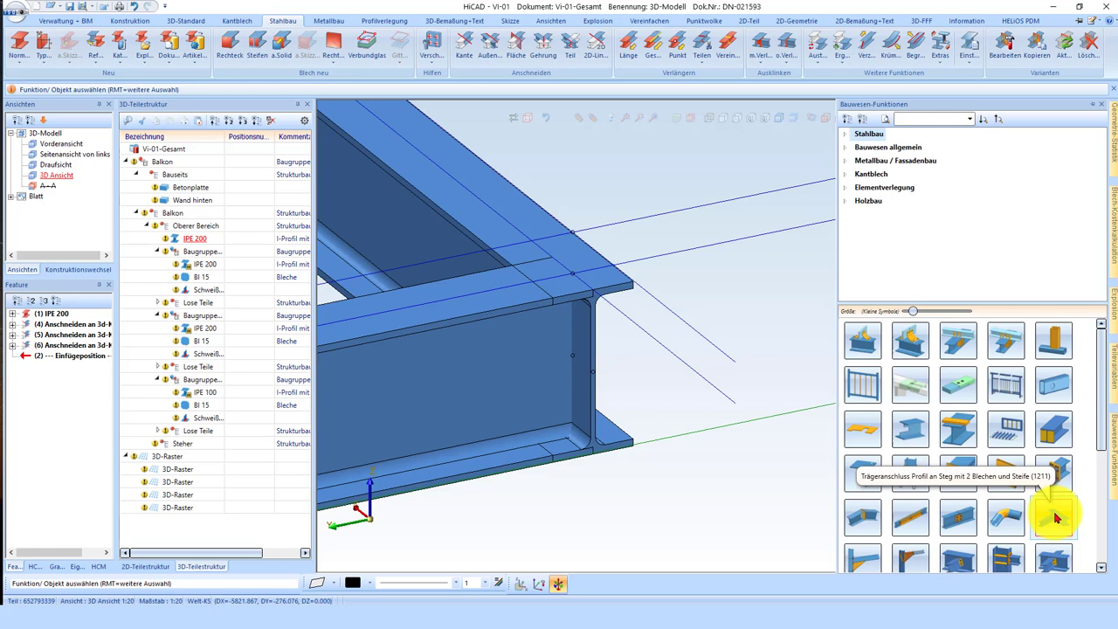
left_click(1056, 519)
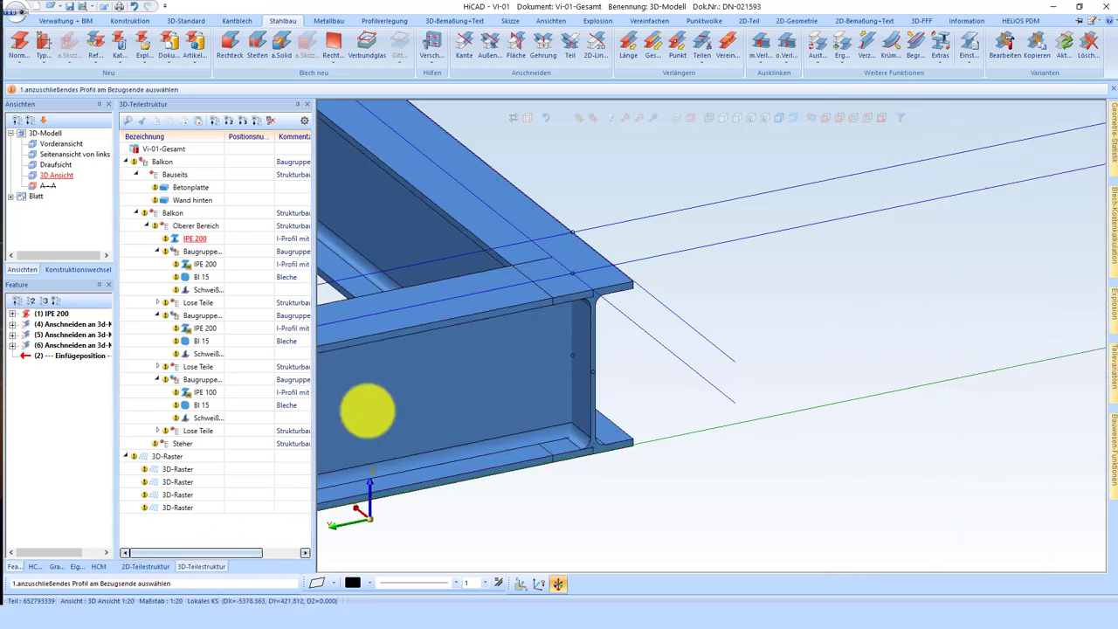
left_click(454, 349)
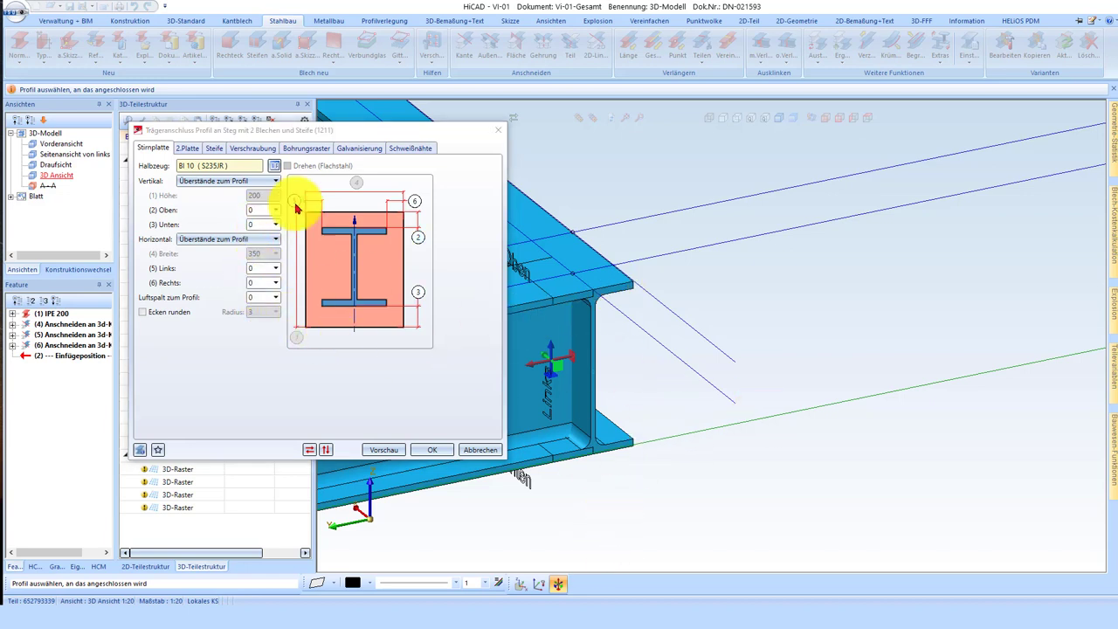
- Set the connection's bolts to DIN EN ISO 4017 M12
left_click(187, 148)
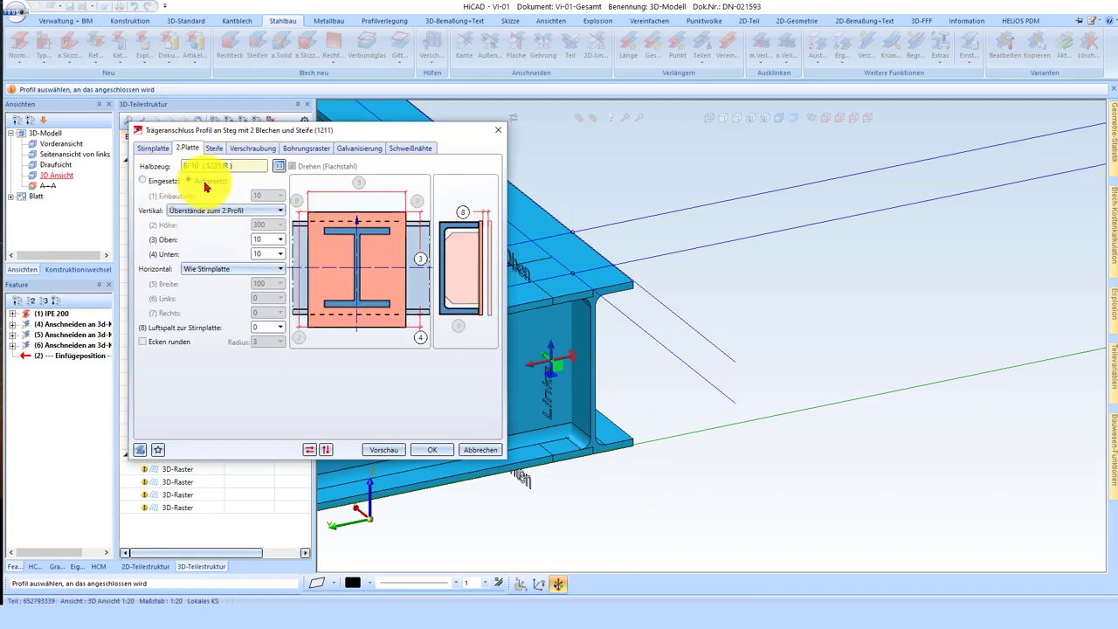
left_click(216, 149)
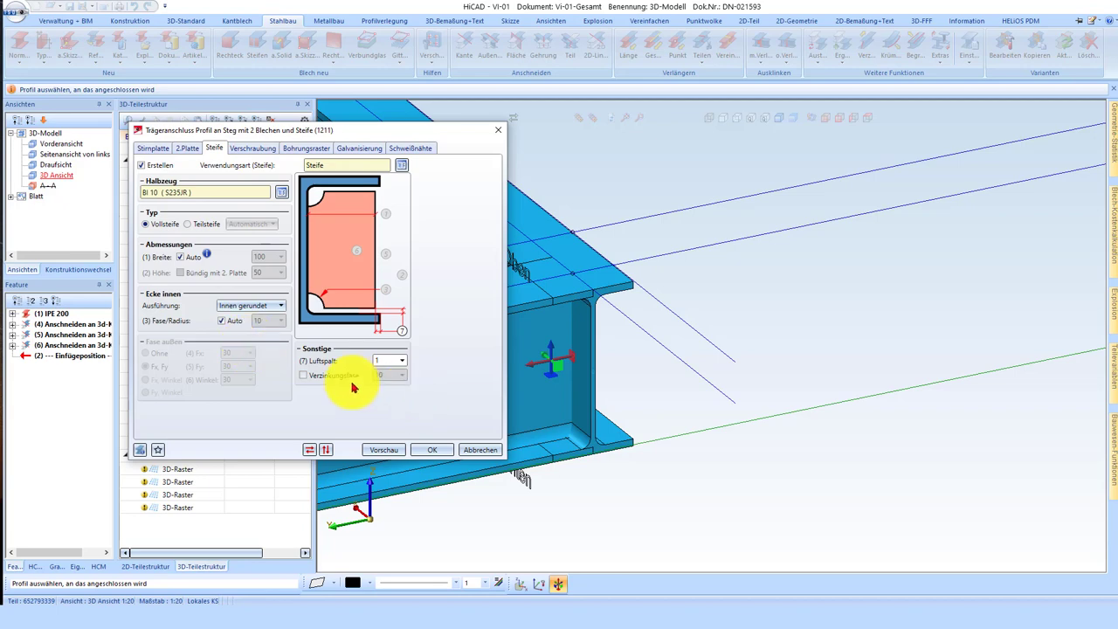
left_click(248, 149)
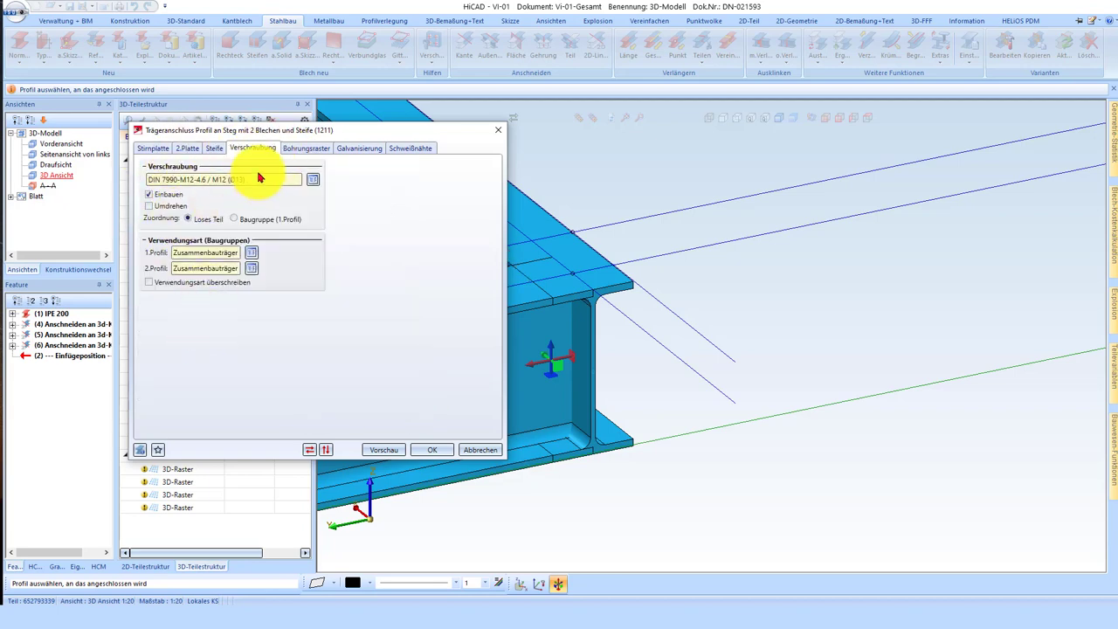
left_click(312, 183)
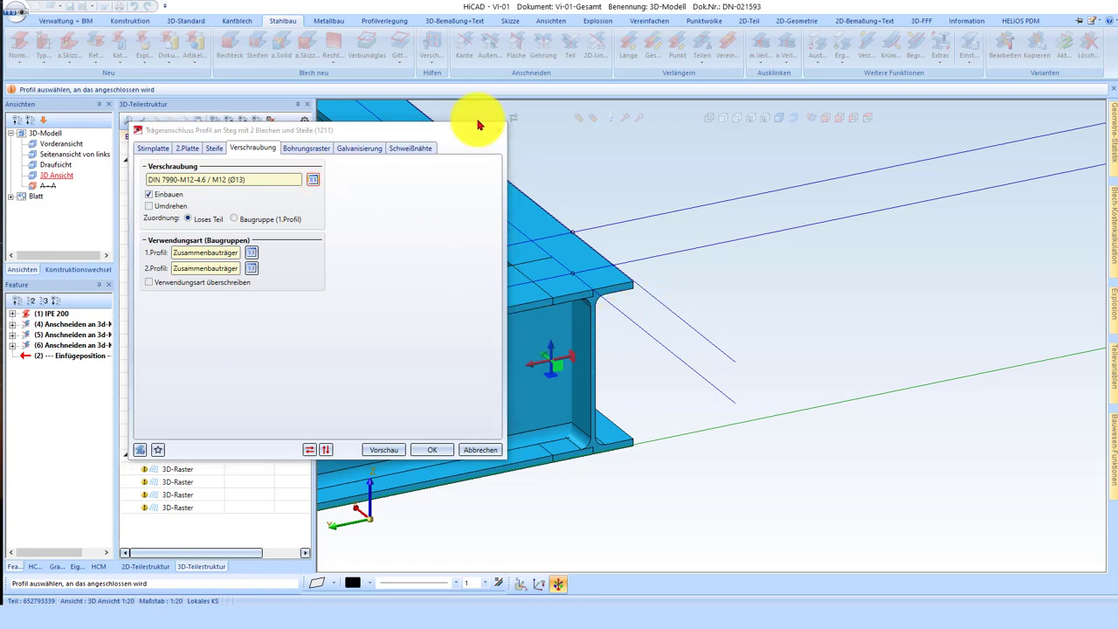
left_click(563, 199)
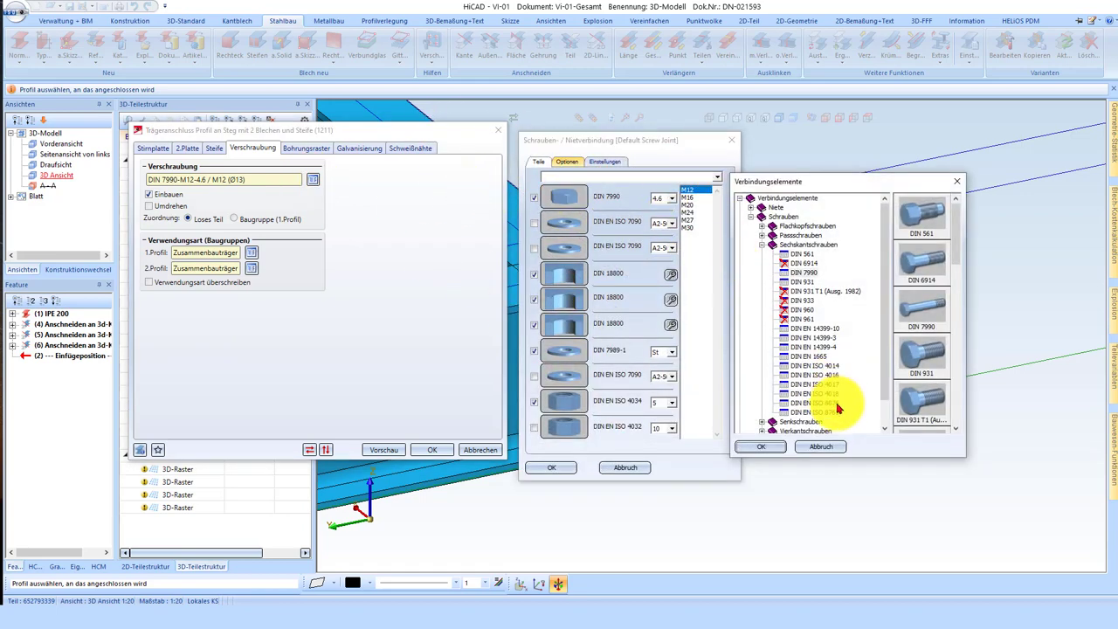
left_click(817, 384)
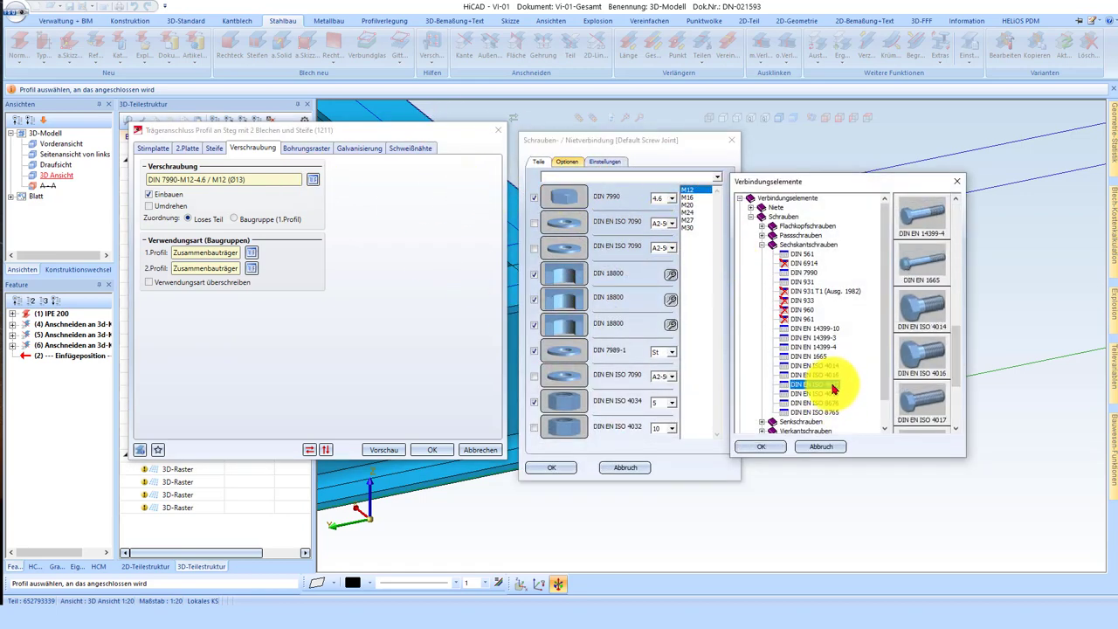
double_click(834, 388)
left_click(574, 472)
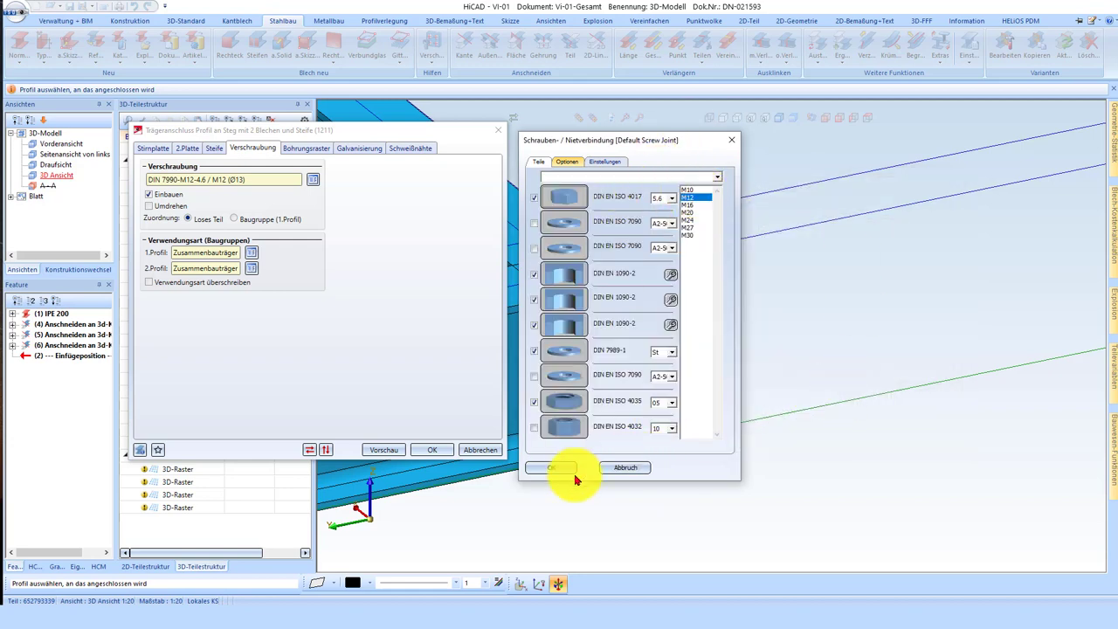
left_click(305, 148)
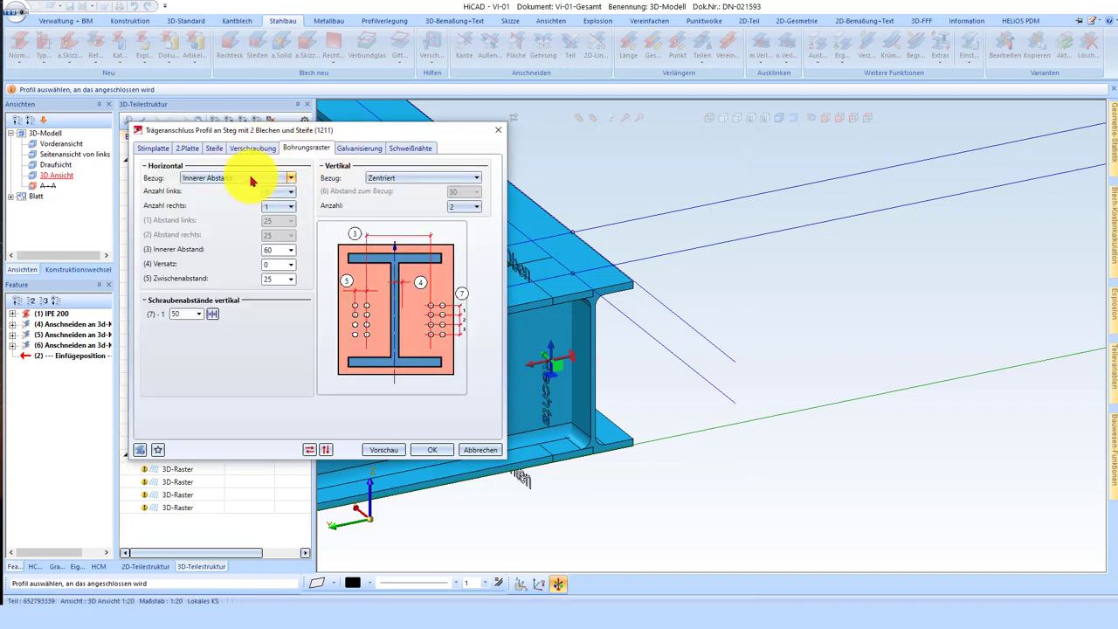
left_click(262, 148)
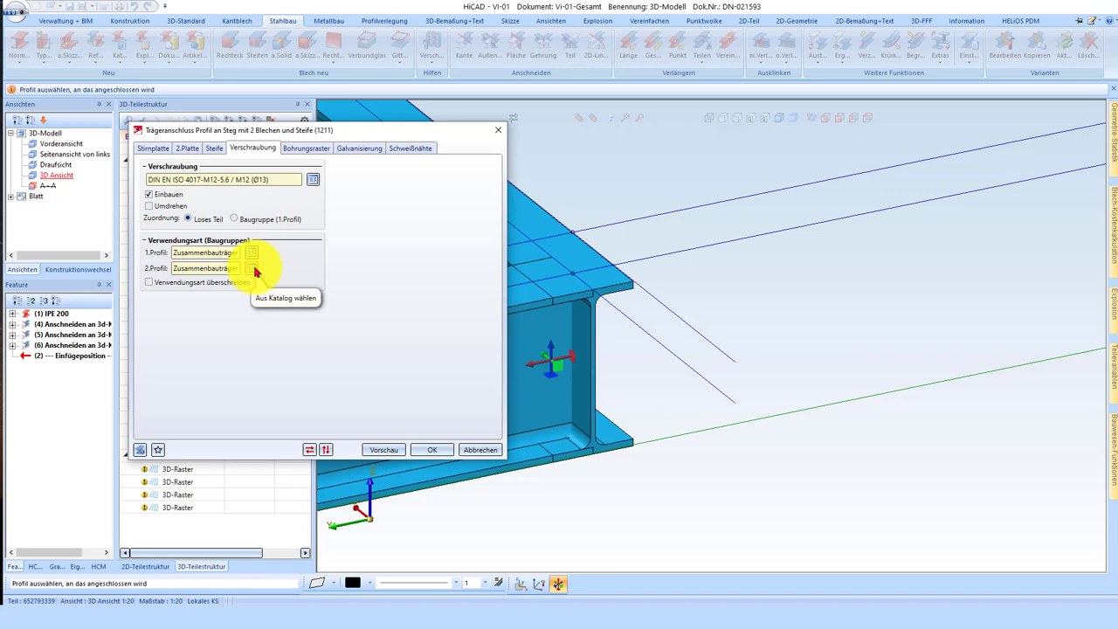
- Turn off the stiffener weld seams and confirm the connection settings
left_click(413, 150)
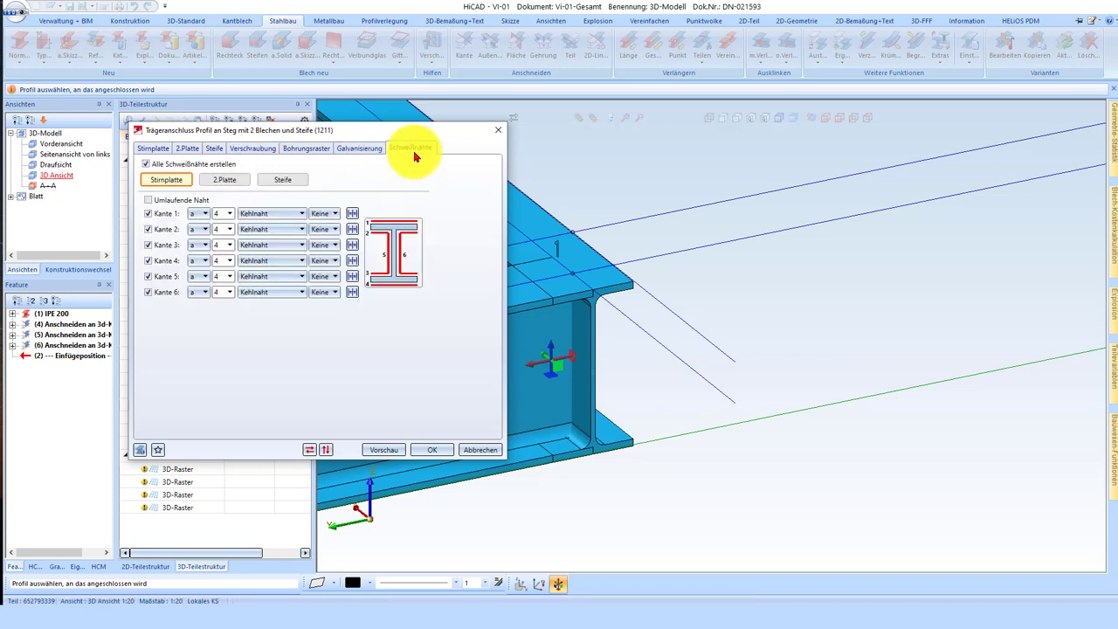
left_click(227, 180)
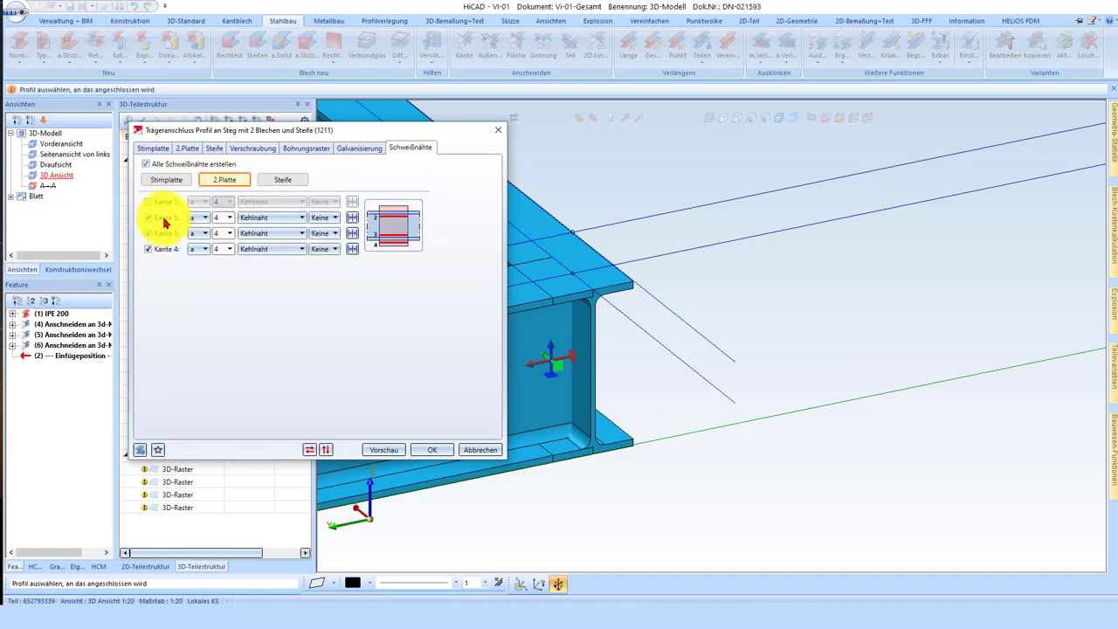
left_click(283, 179)
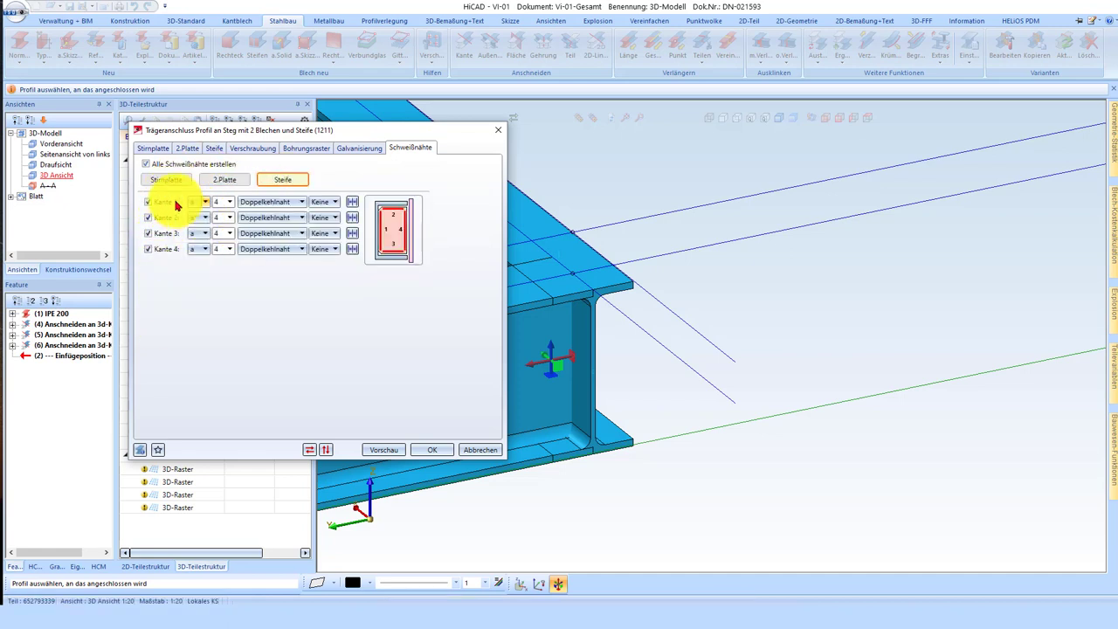
left_click(161, 250)
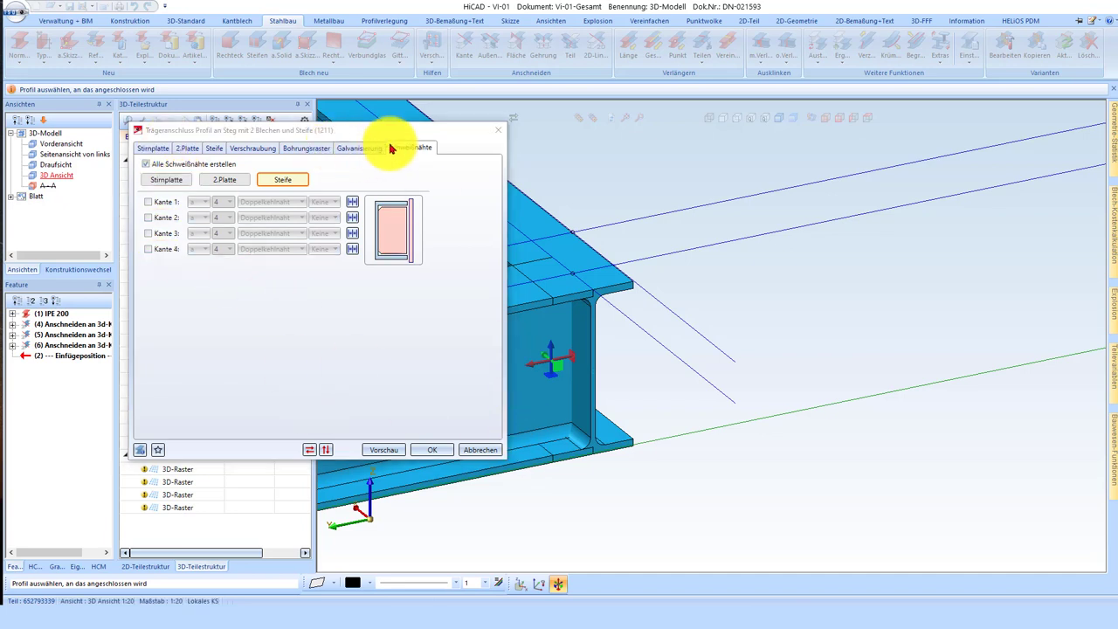
left_click(437, 450)
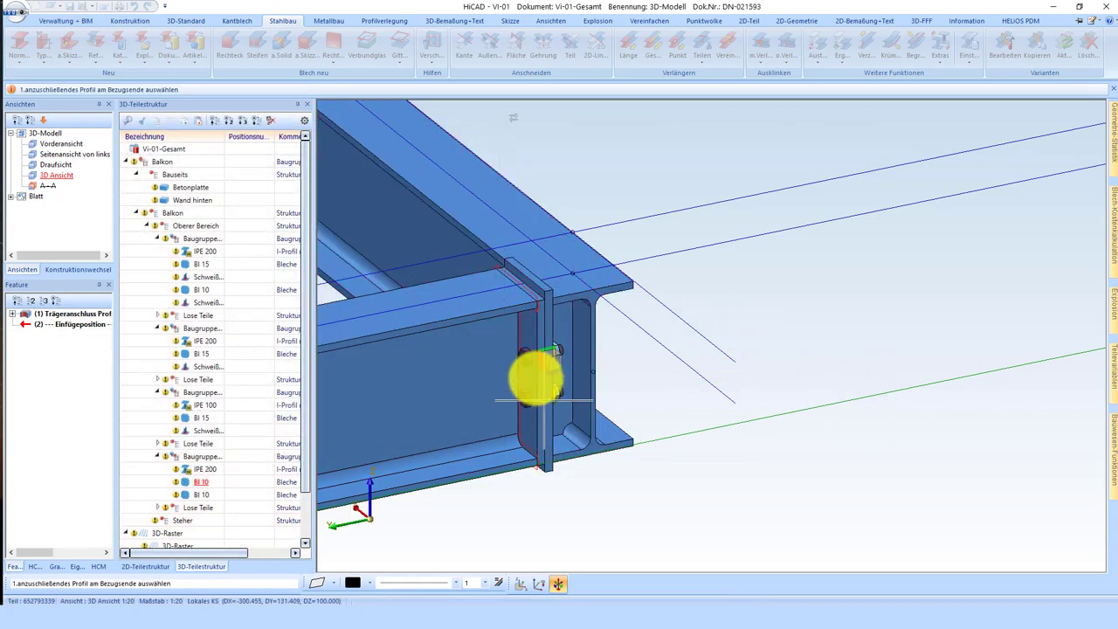
- Accept the 1211 connection placement, with the second plate at 0 top and bottom overhang
mouse_move(533, 306)
middle_mouse_down()
mouse_move(498, 307)
mouse_move(499, 318)
mouse_move(551, 328)
middle_mouse_up()
key("Return")
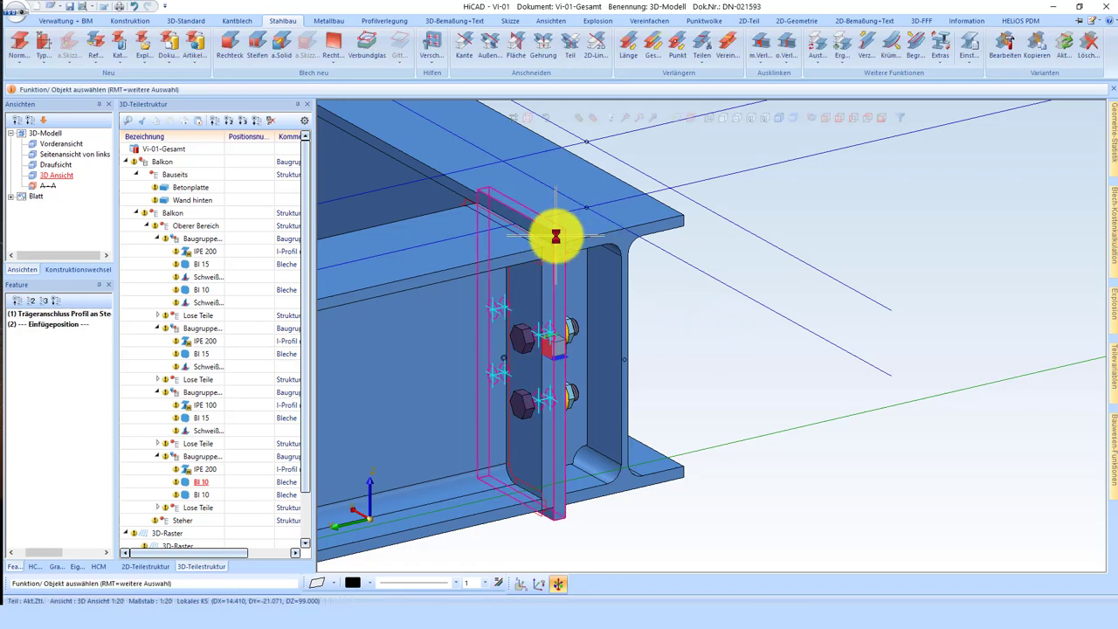
left_click(71, 317)
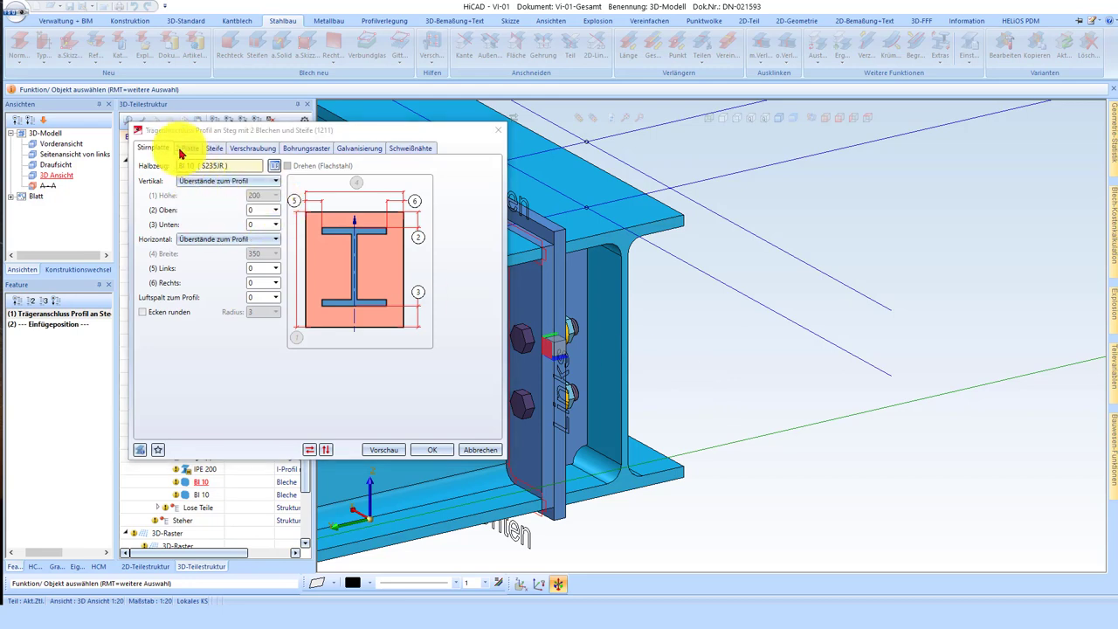
left_click(187, 147)
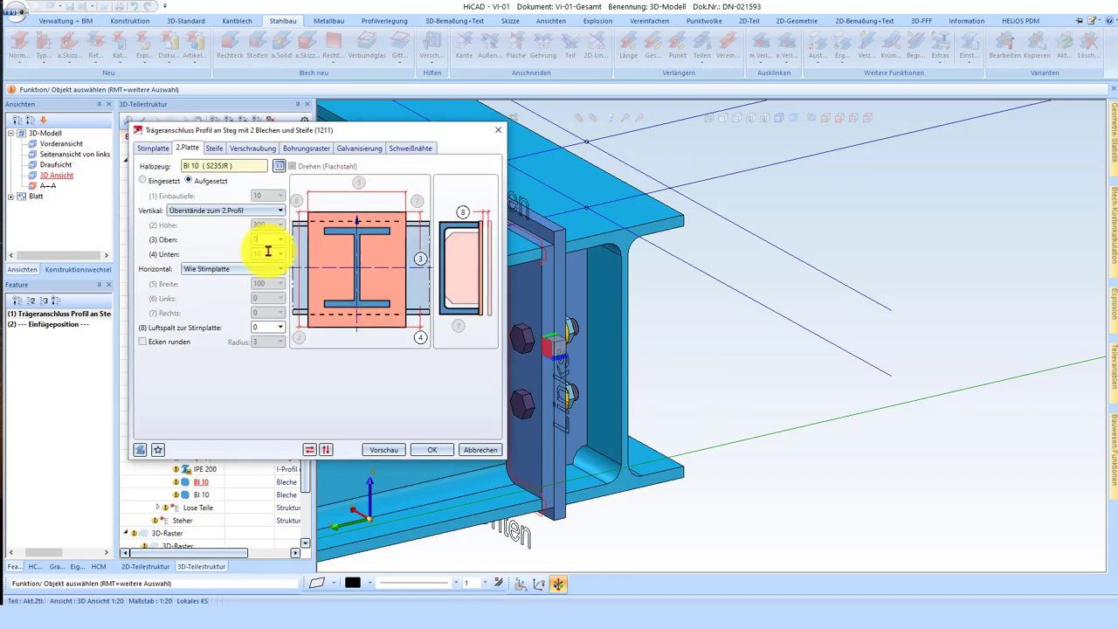
left_click(431, 450)
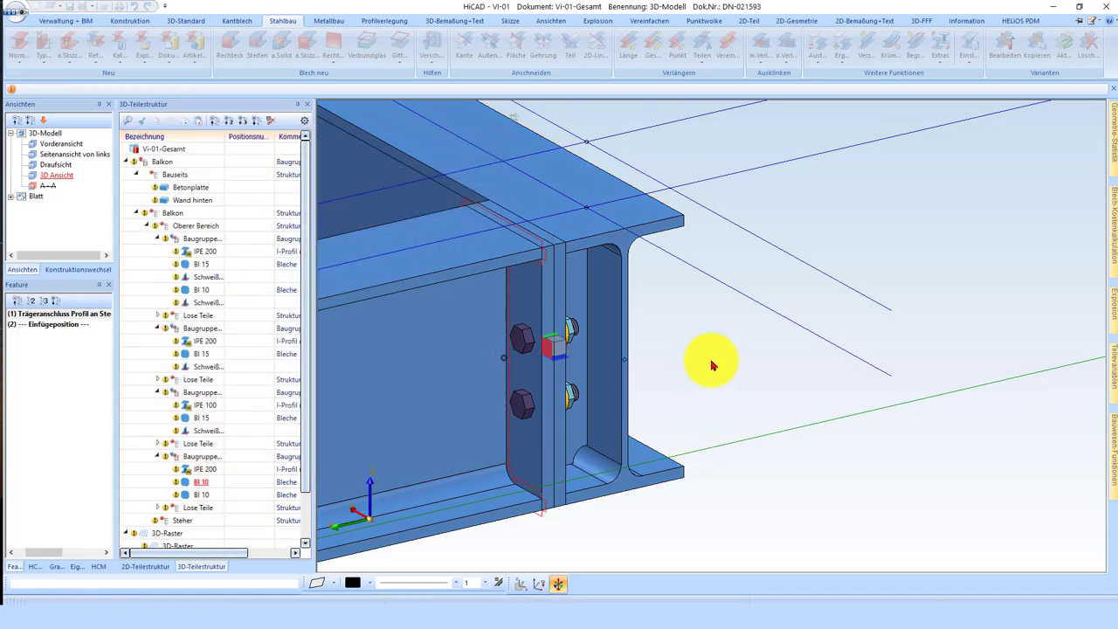
left_click(572, 288)
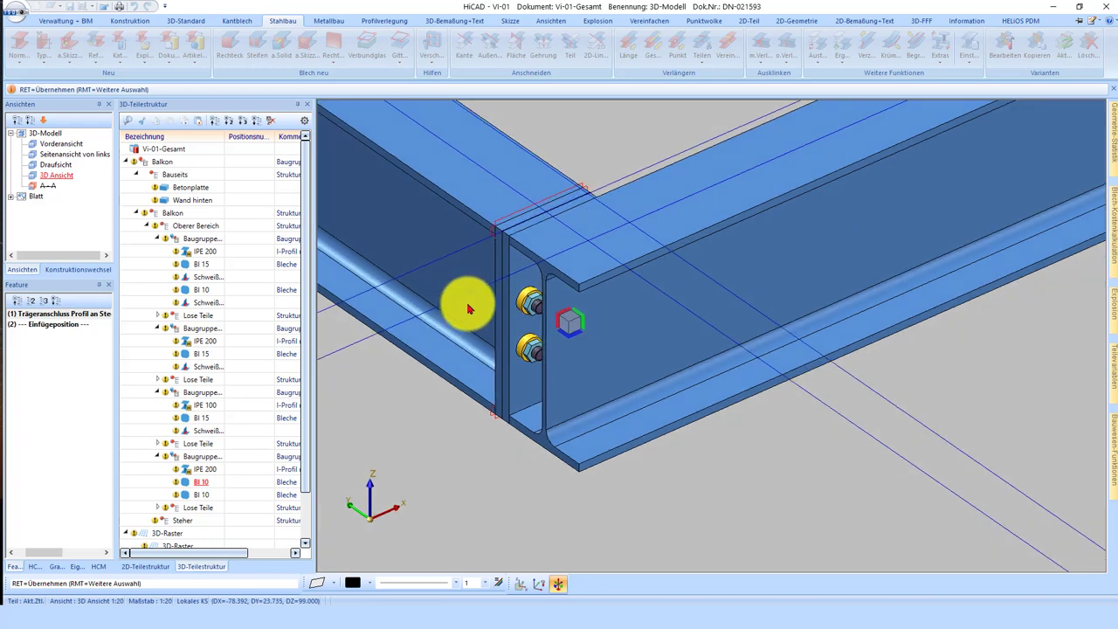
key("Return")
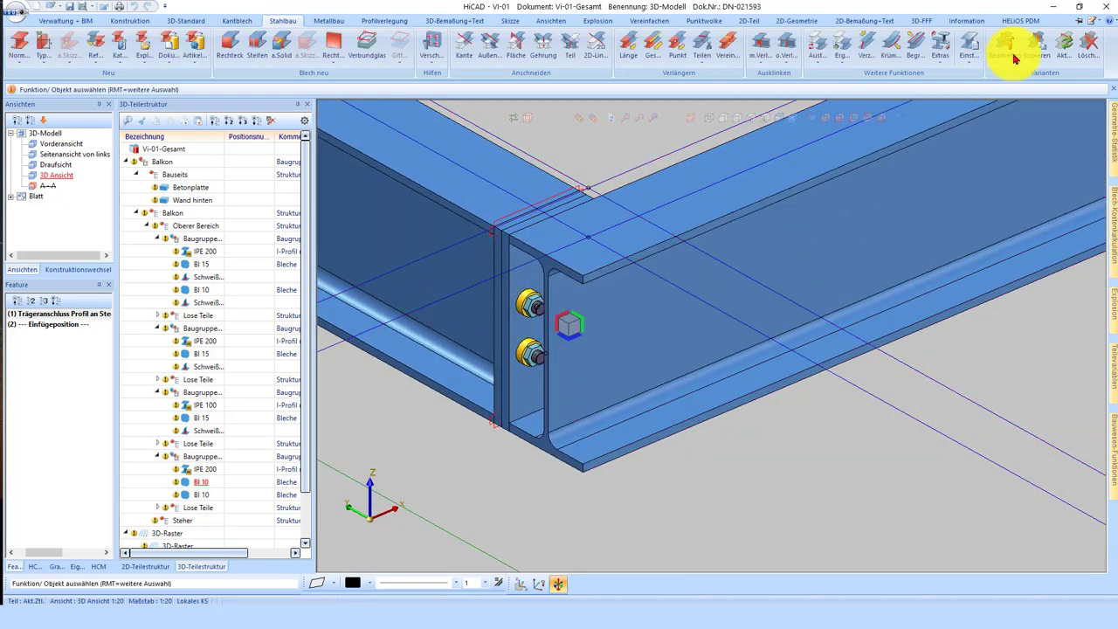
- Copy the reference beam connection onto two further beam pairs, adding Bl 10 plates
left_click(1038, 46)
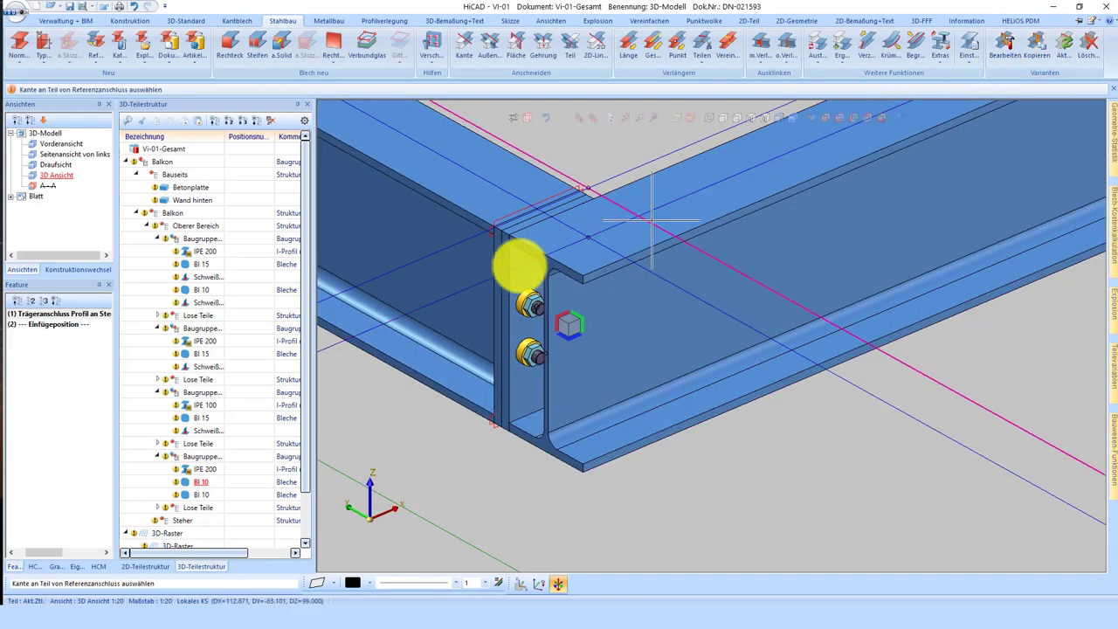
left_click(517, 277)
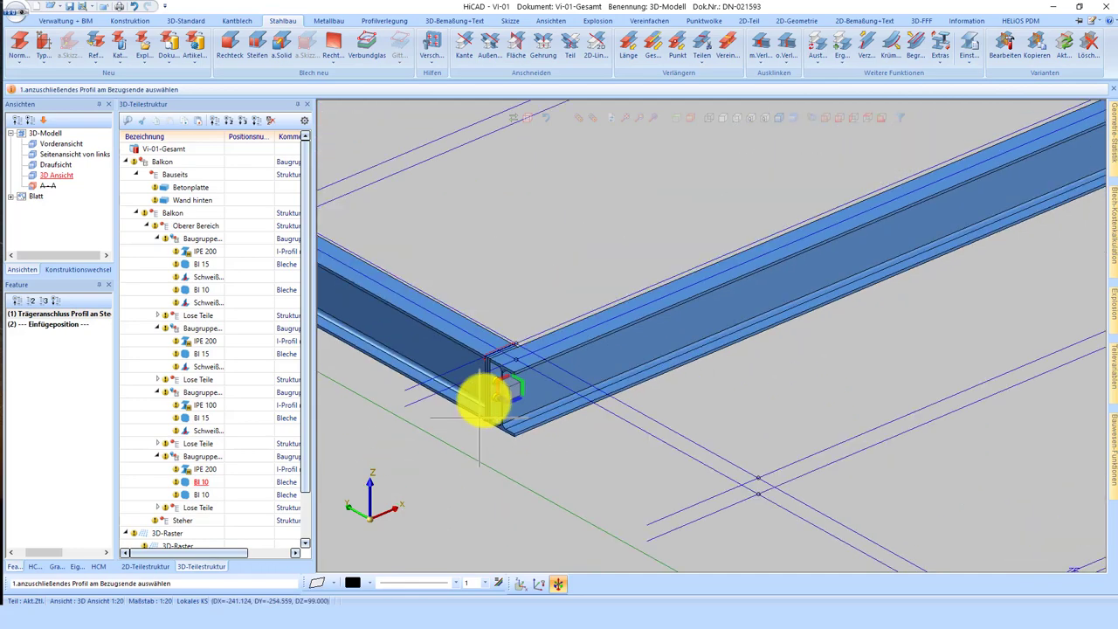
left_click(819, 220)
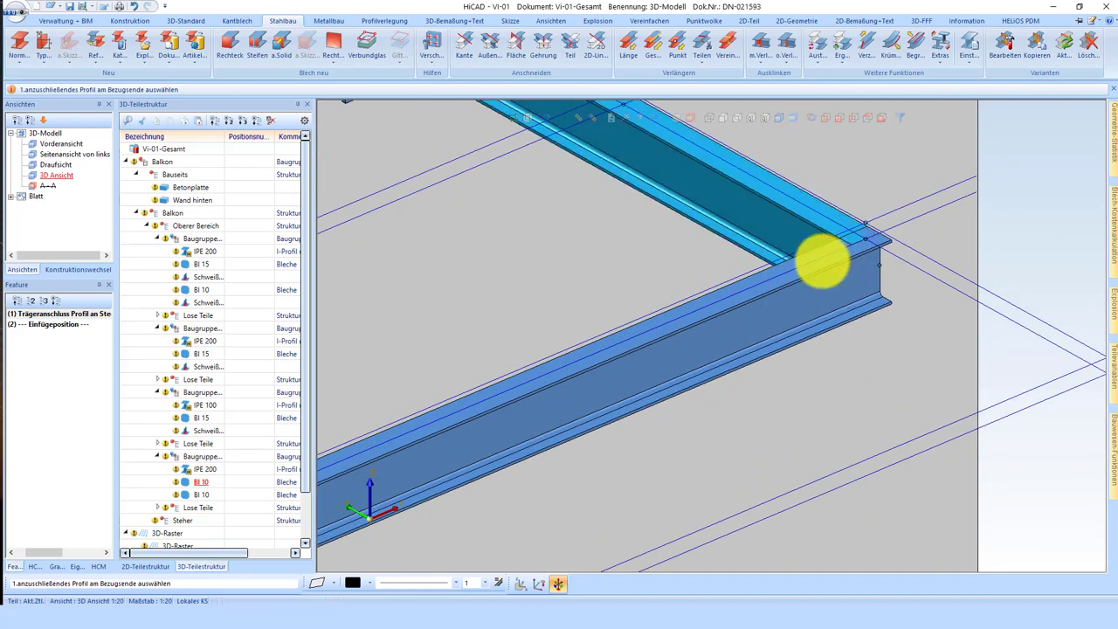
left_click(906, 273)
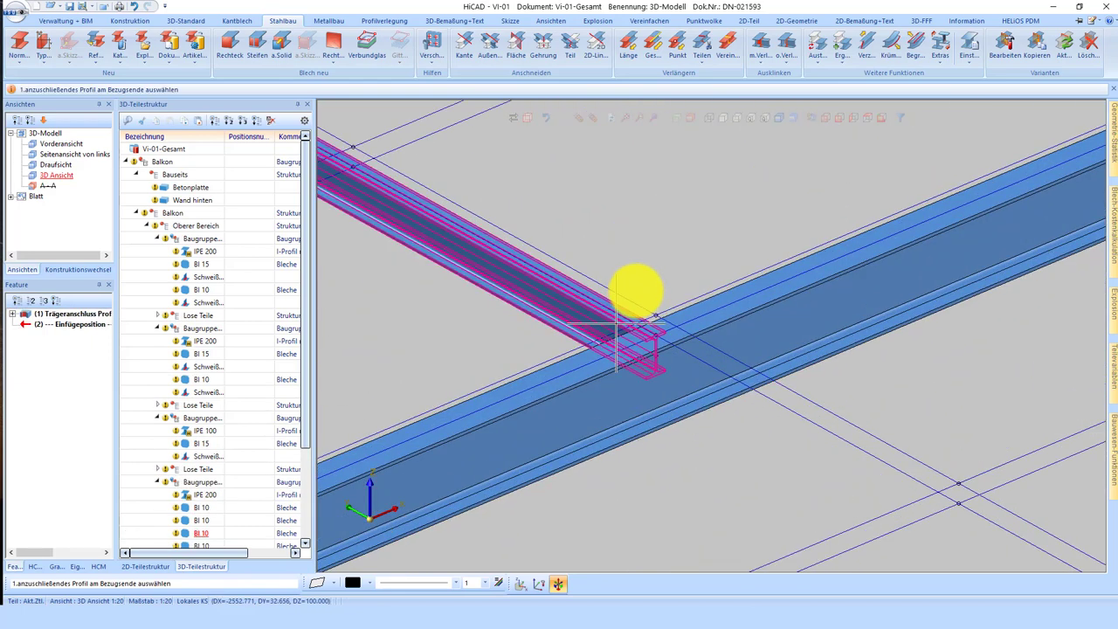
left_click(612, 306)
left_click(755, 385)
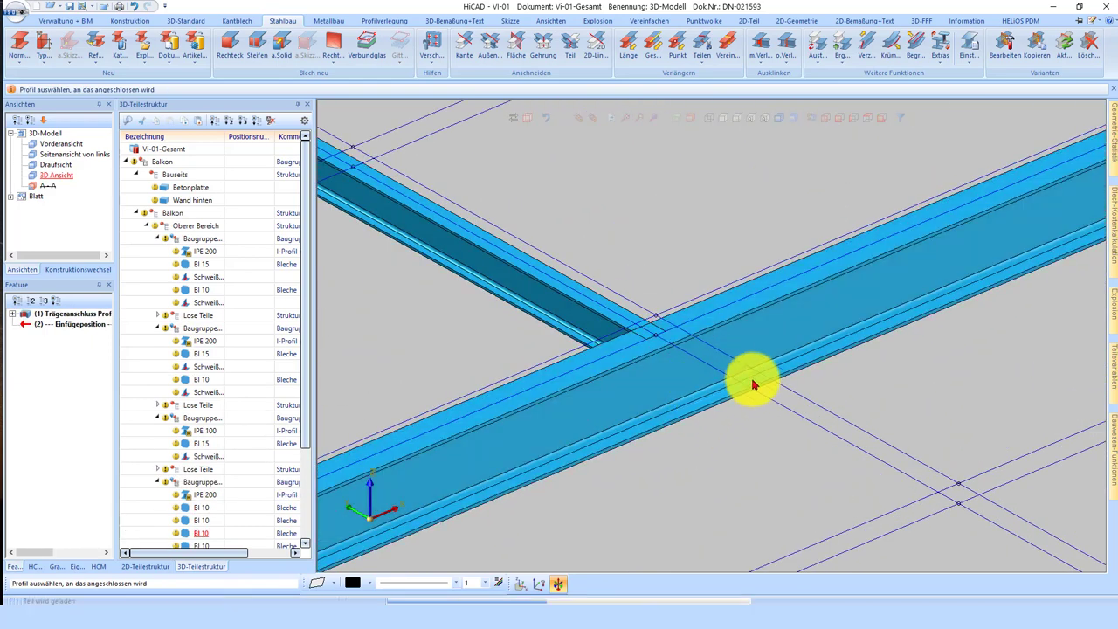
left_click(637, 341)
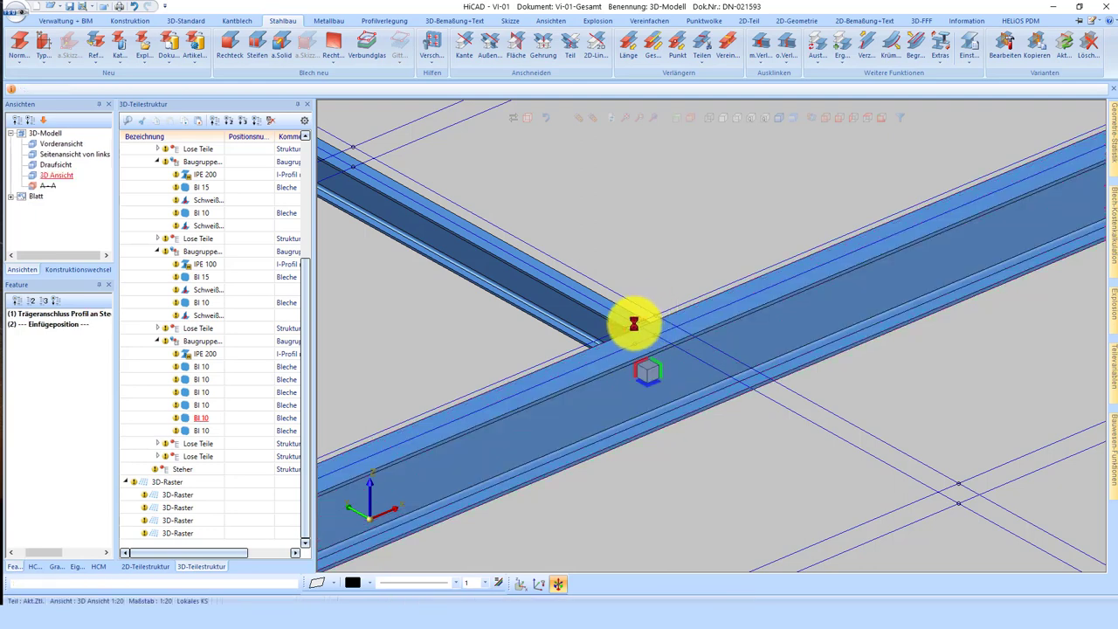
mouse_move(637, 352)
middle_mouse_down()
mouse_move(736, 358)
mouse_move(774, 334)
mouse_move(709, 365)
middle_mouse_up()
scroll(709, 365, "up", 2)
- Open the copied Trägeranschluss feature for editing
scroll(716, 356, "up", 2)
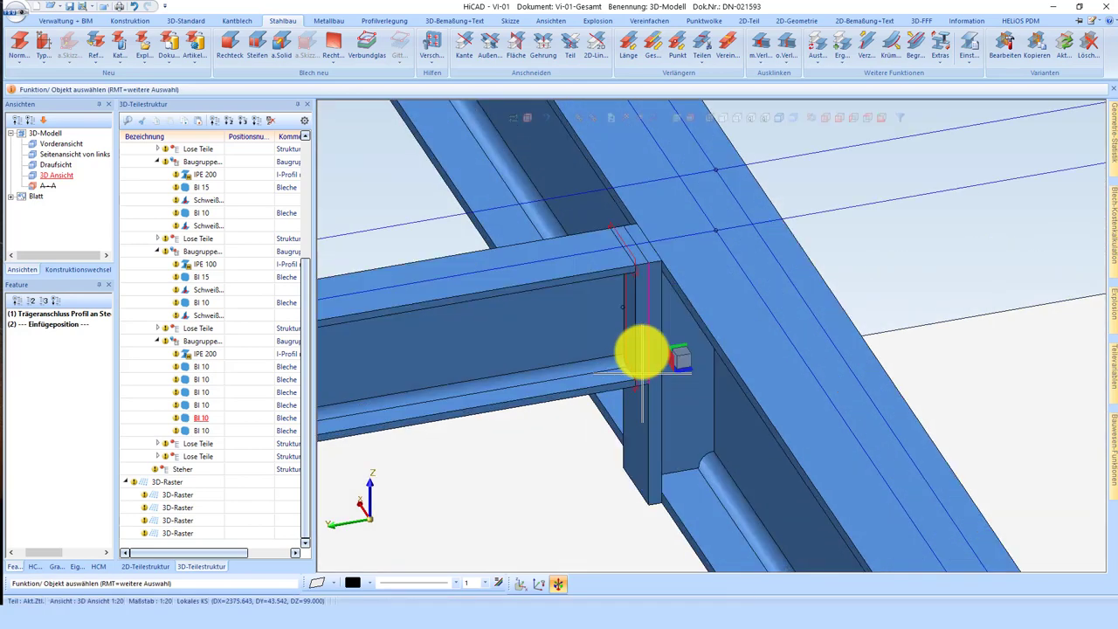
scroll(641, 344, "up", 2)
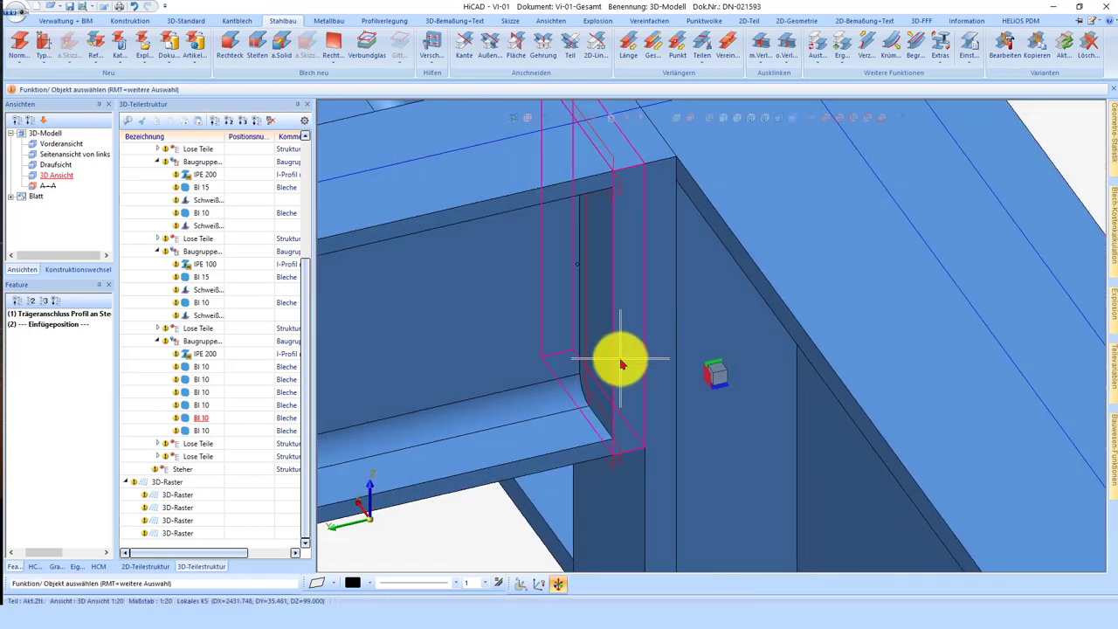
left_click(622, 358)
left_click(76, 315)
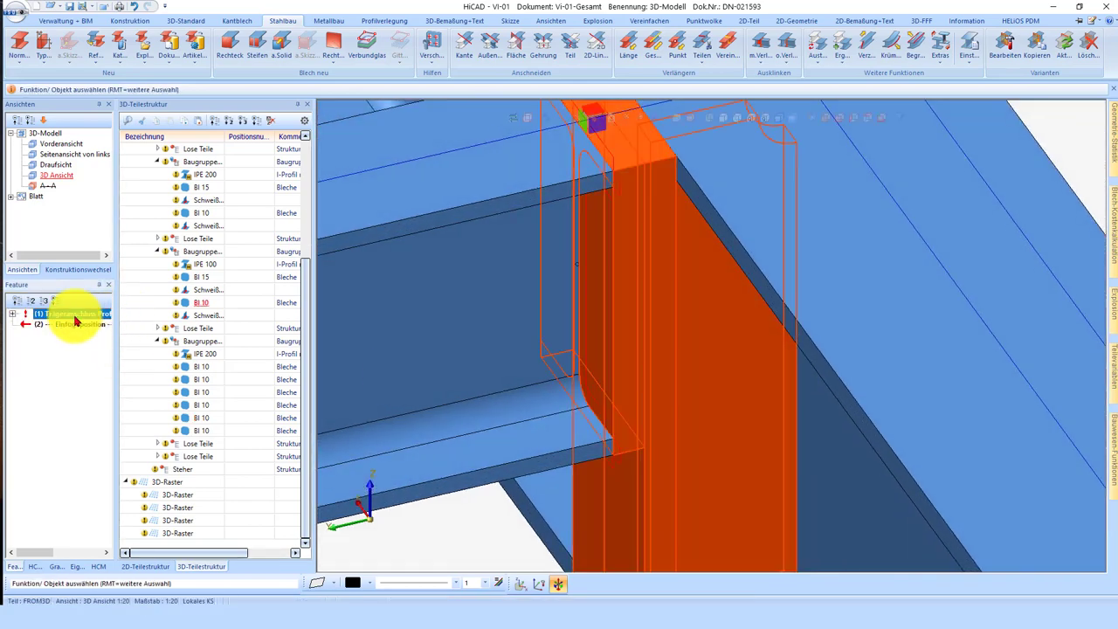
double_click(539, 382)
scroll(856, 375, "down", 2)
scroll(824, 319, "down", 2)
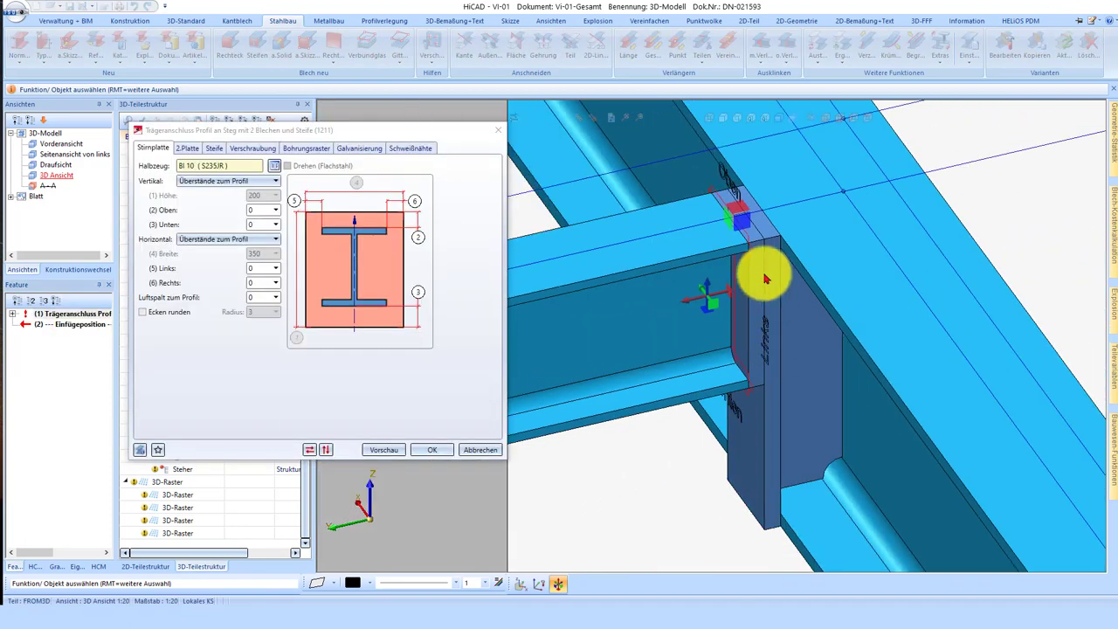
scroll(764, 278, "up", 2)
- Set the Bohrungsraster inner distance to 30 by measuring it from the reference beam
left_click(248, 152)
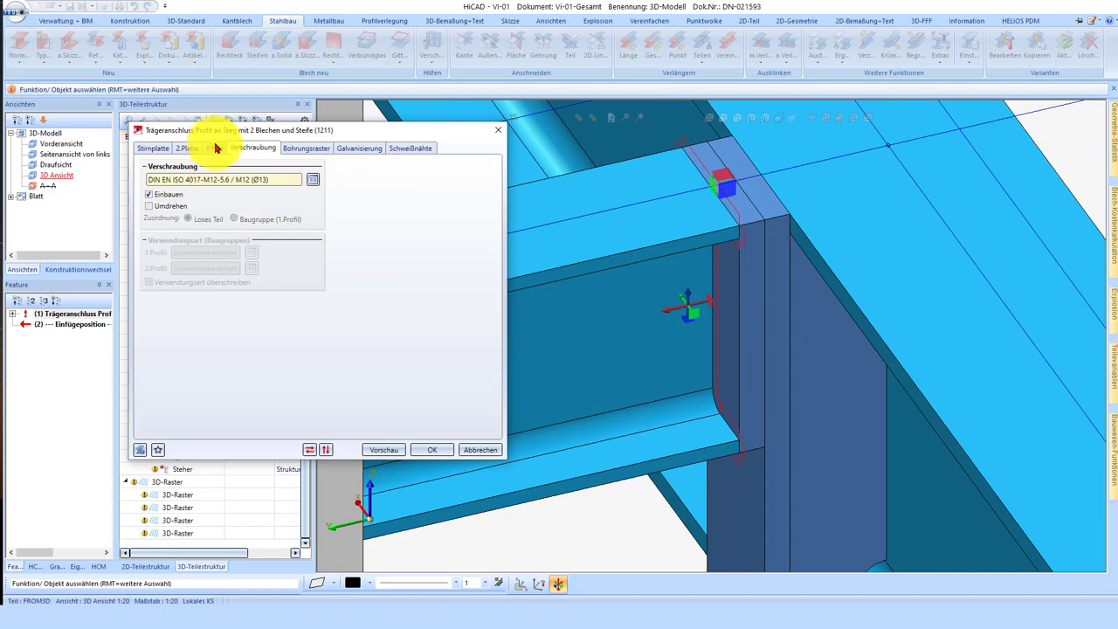
left_click(305, 148)
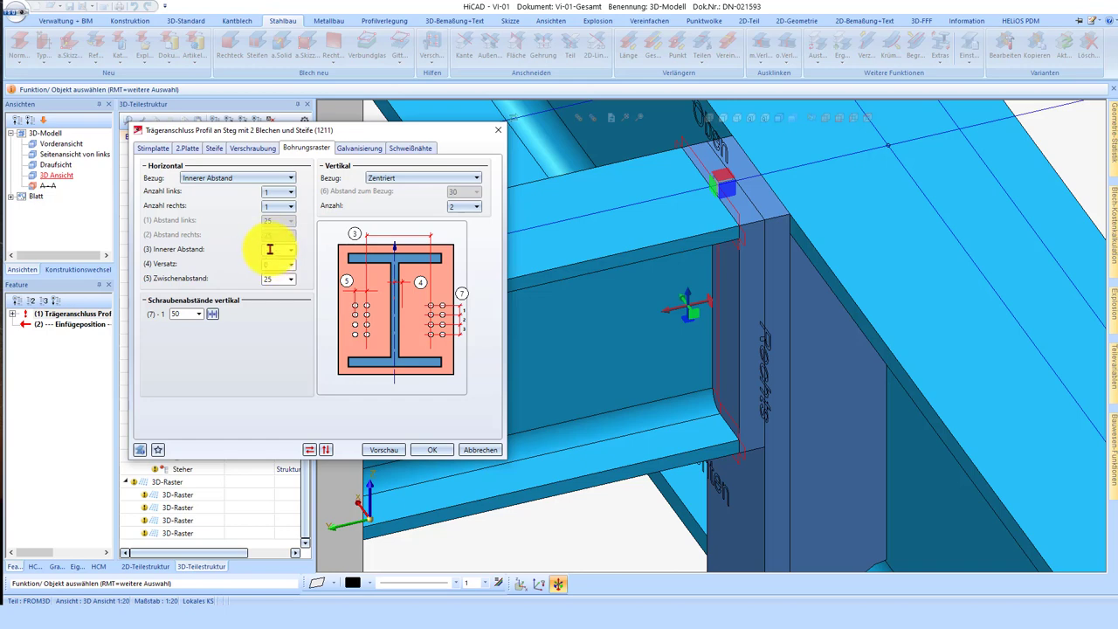
right_click(270, 249)
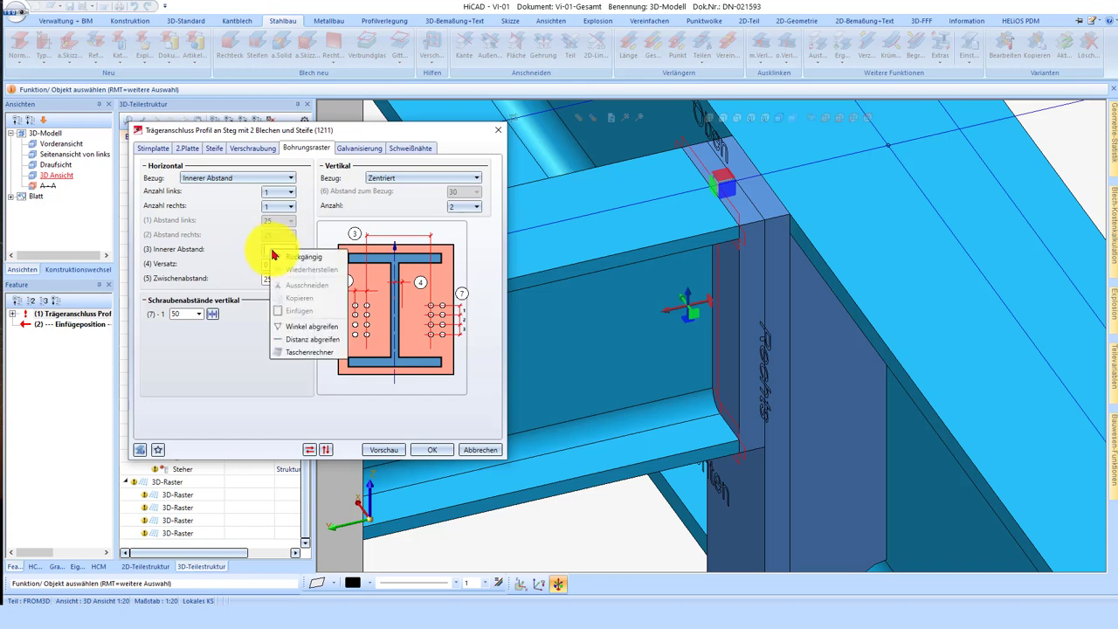
left_click(307, 341)
left_click(510, 316)
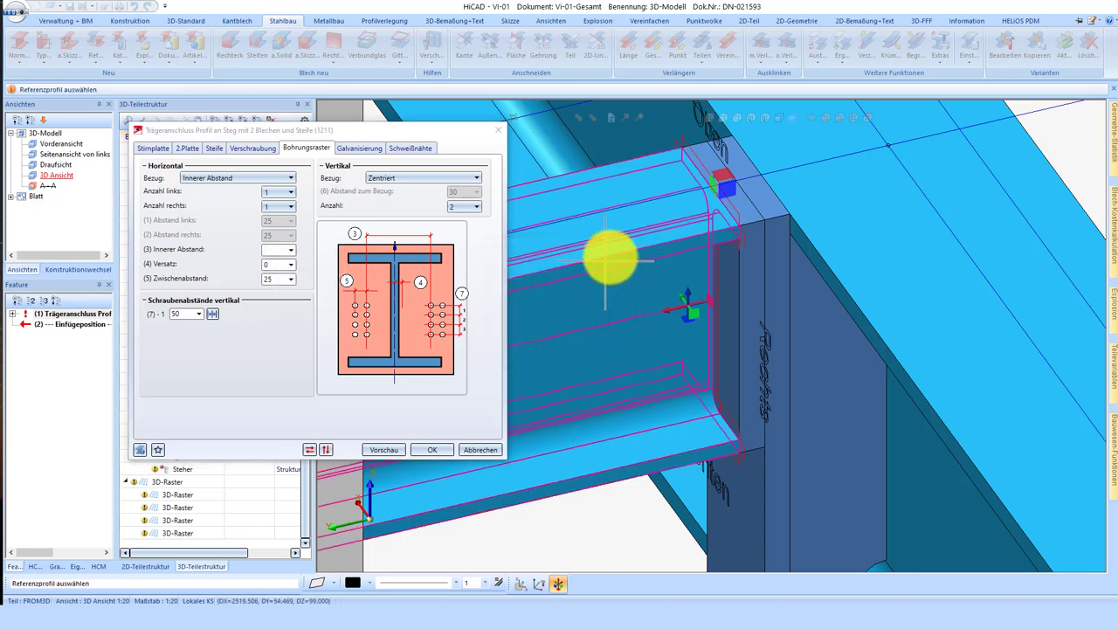
left_click(609, 257)
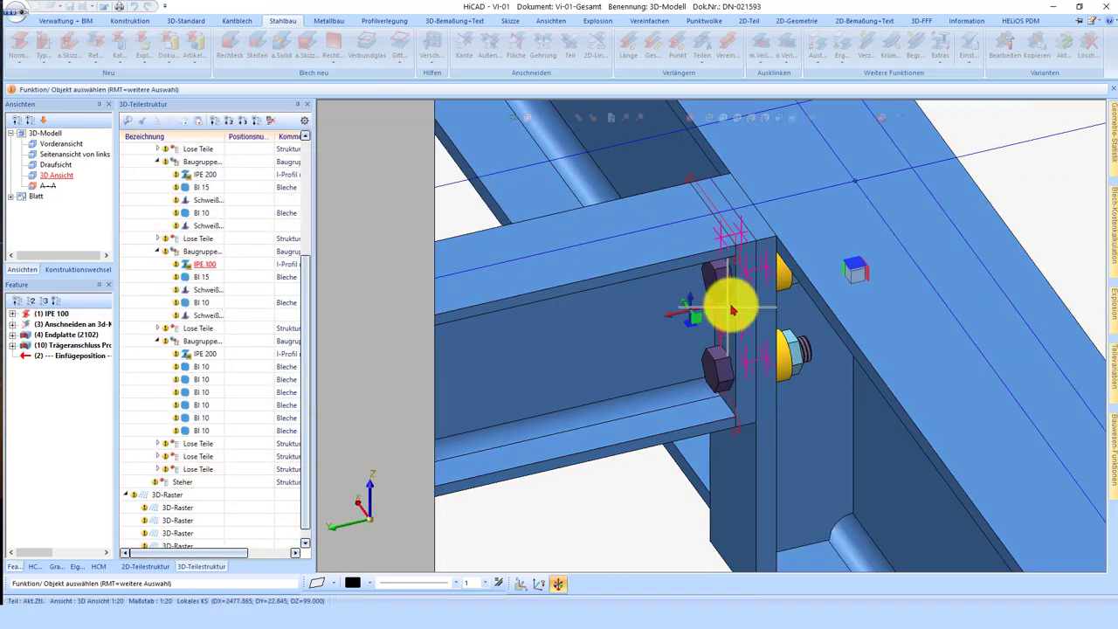
- Review the IPE 100 connection's 30 left/right plate overhang and 60 inner hole distance, then reapply it
left_click(732, 311)
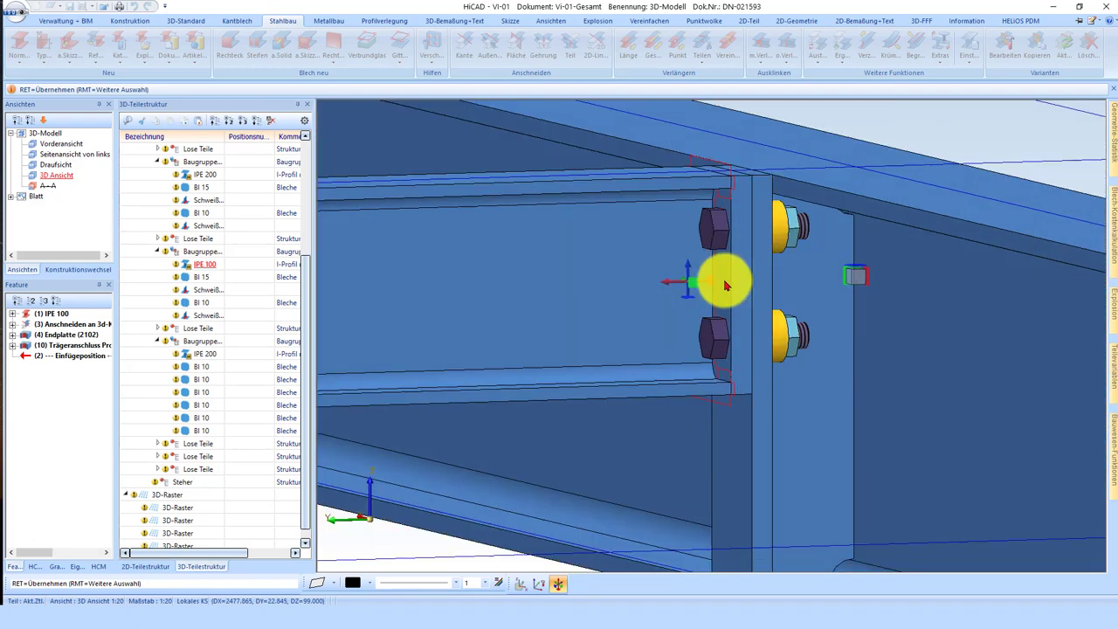
key("Return")
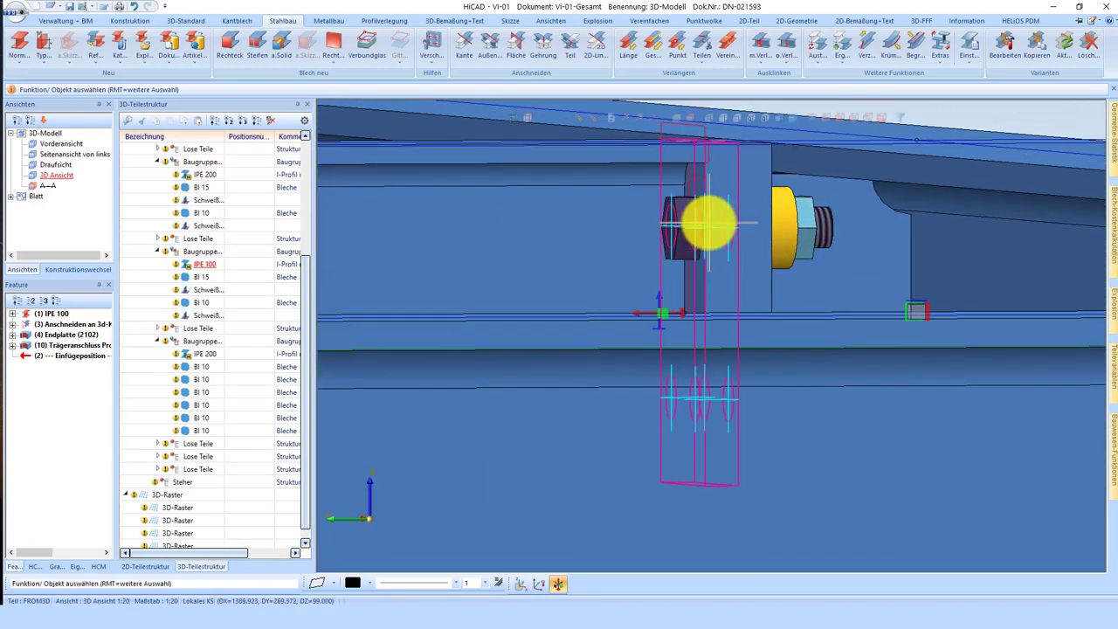
left_click(731, 244)
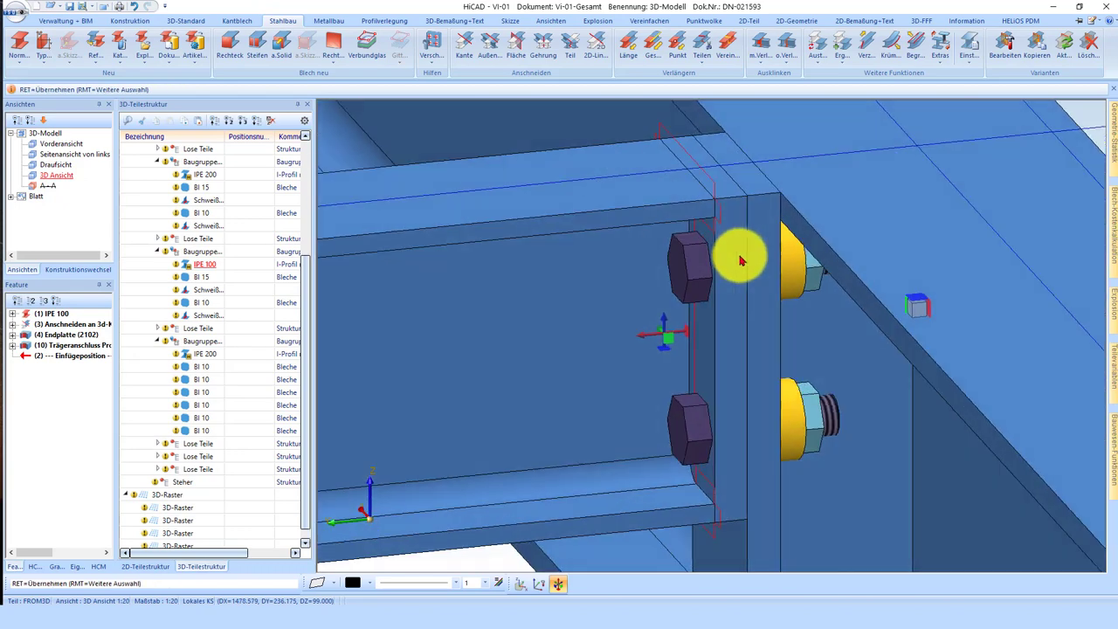
left_click(740, 261)
left_click(76, 346)
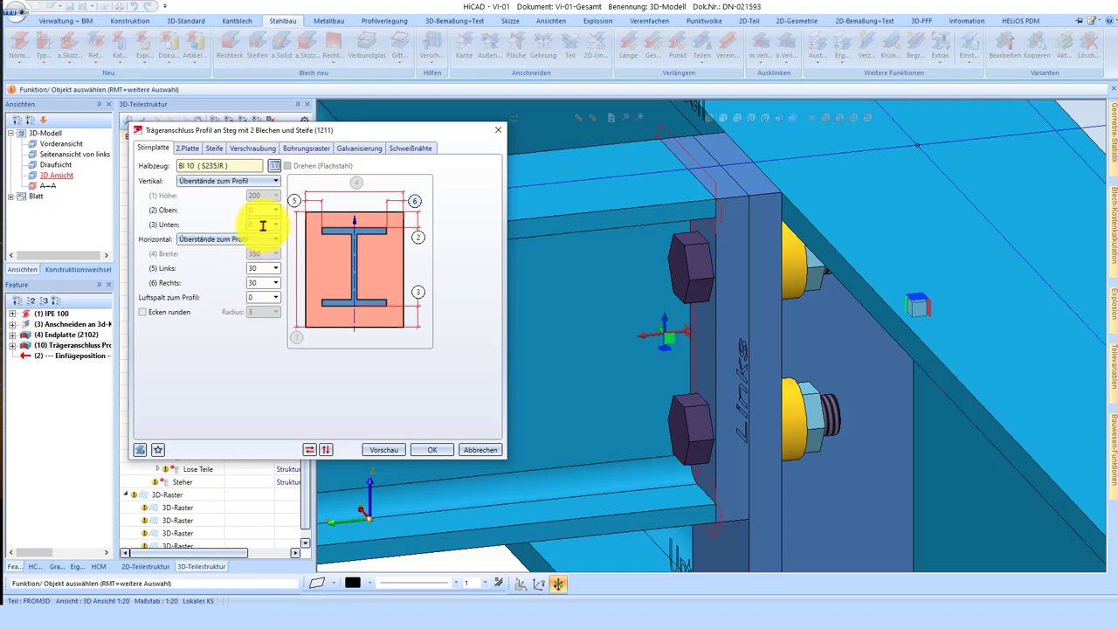
left_click(188, 147)
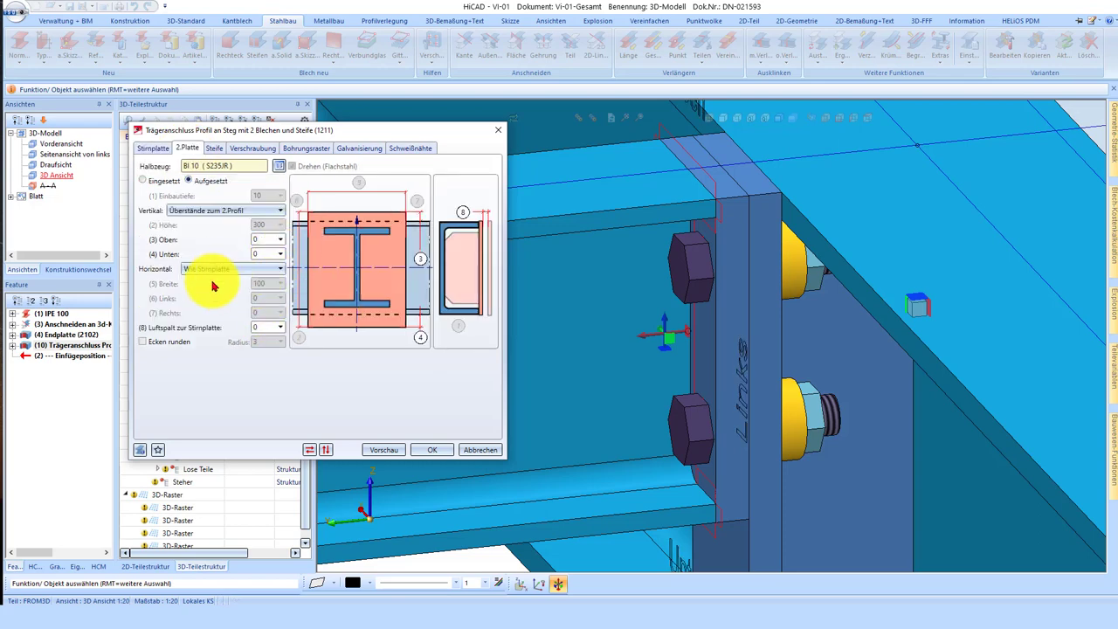
left_click(306, 147)
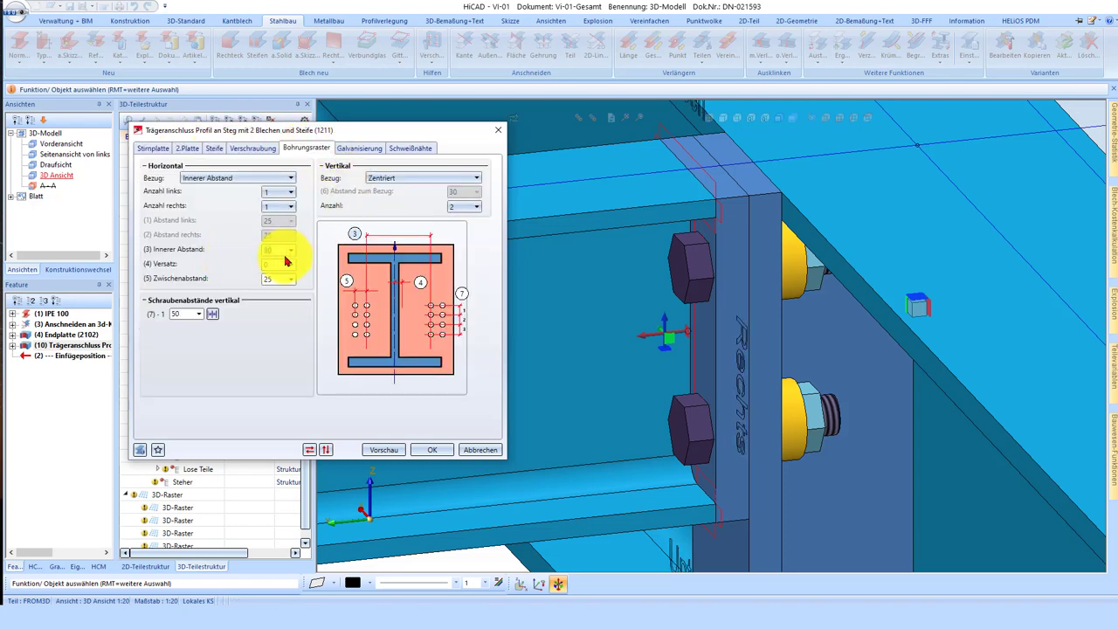
left_click(428, 450)
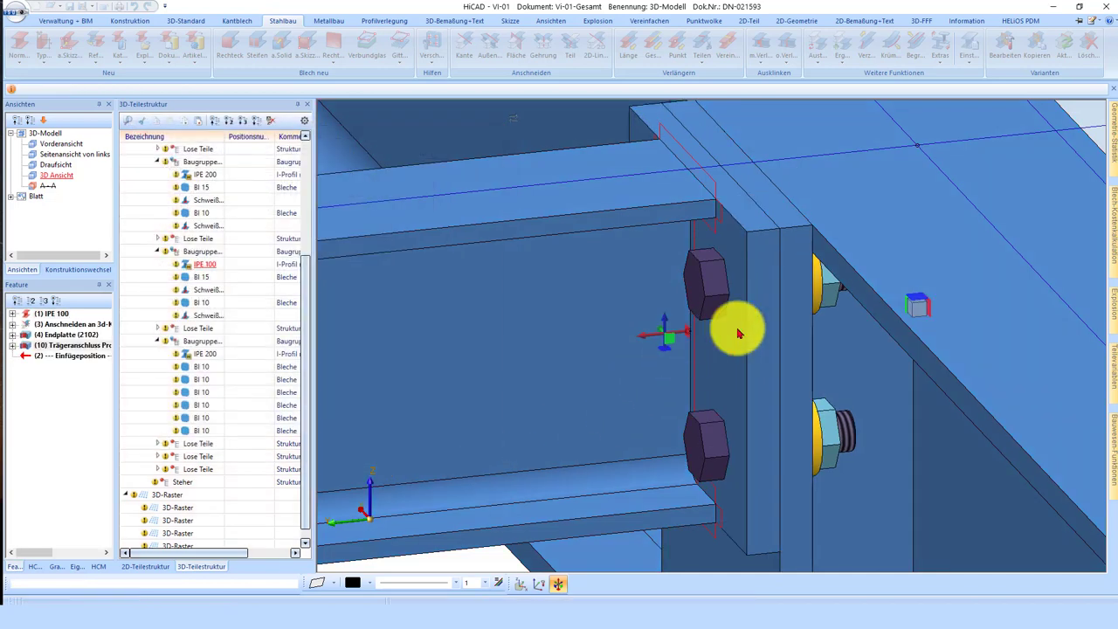
scroll(712, 329, "down", 2)
scroll(712, 329, "down", 2)
scroll(783, 338, "down", 2)
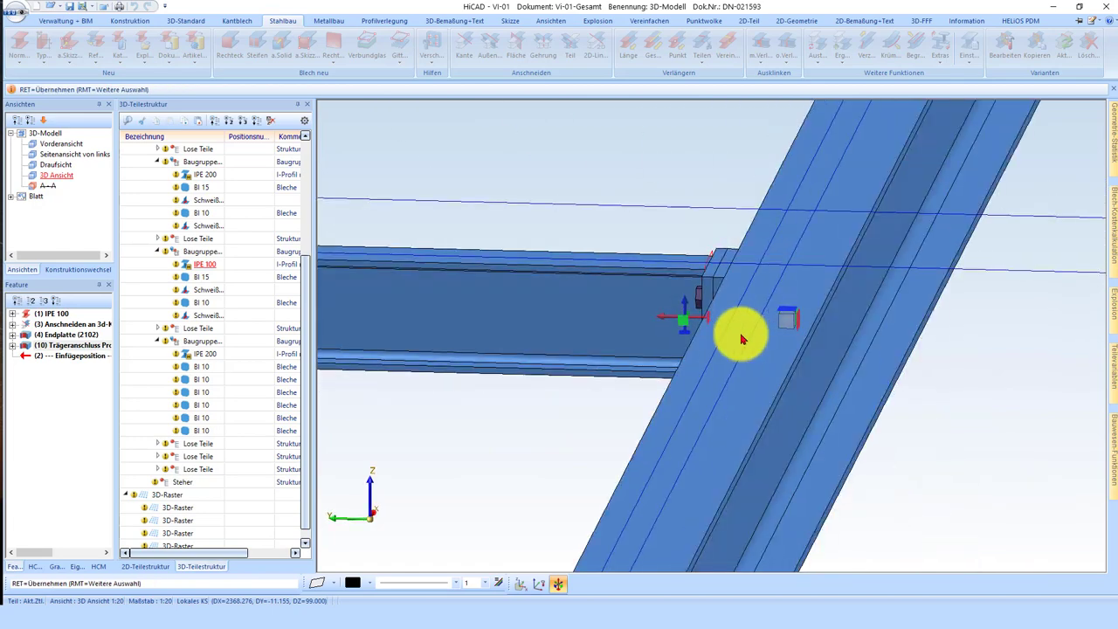
scroll(739, 329, "down", 2)
scroll(696, 347, "down", 1)
scroll(726, 376, "down", 2)
scroll(900, 371, "down", 1)
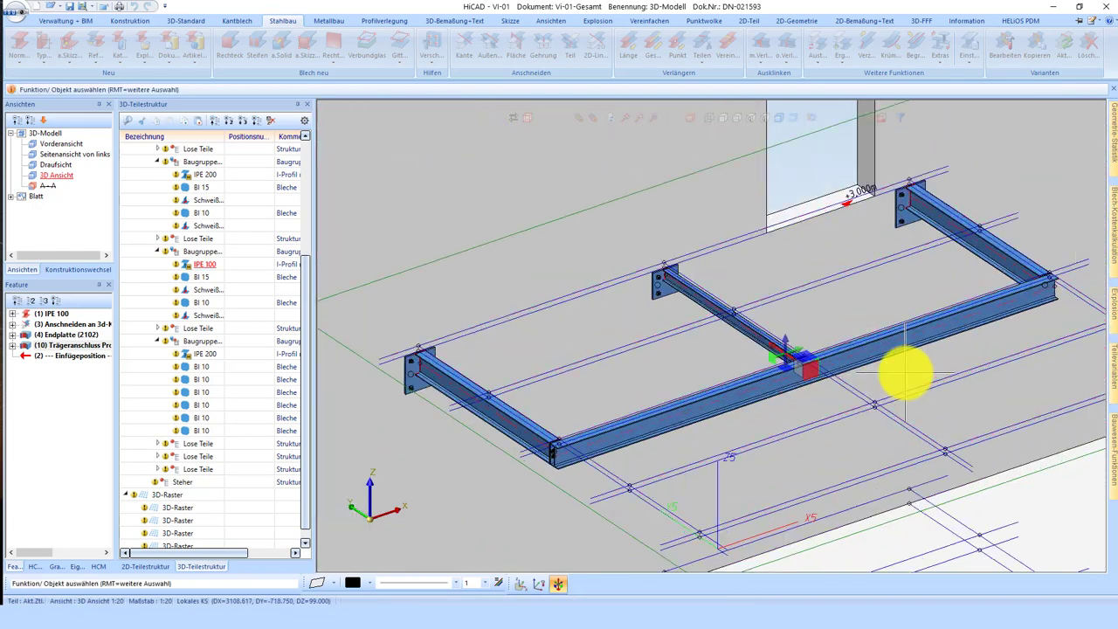
scroll(830, 375, "up", 2)
left_click(844, 332)
key("Return")
scroll(891, 305, "down", 3)
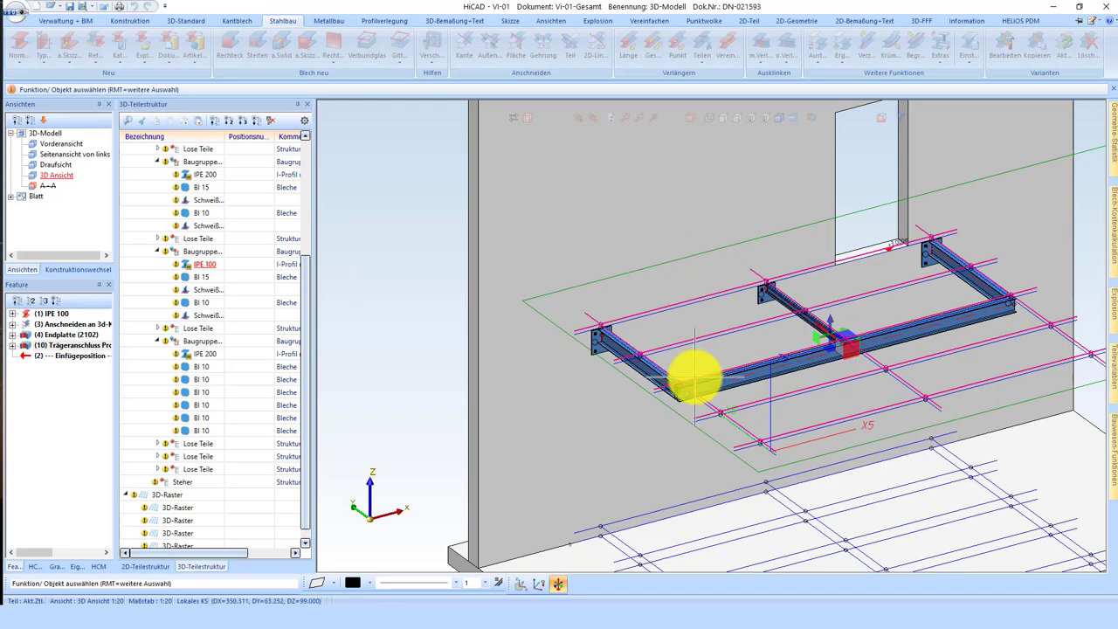
scroll(738, 280, "down", 2)
scroll(756, 257, "down", 1)
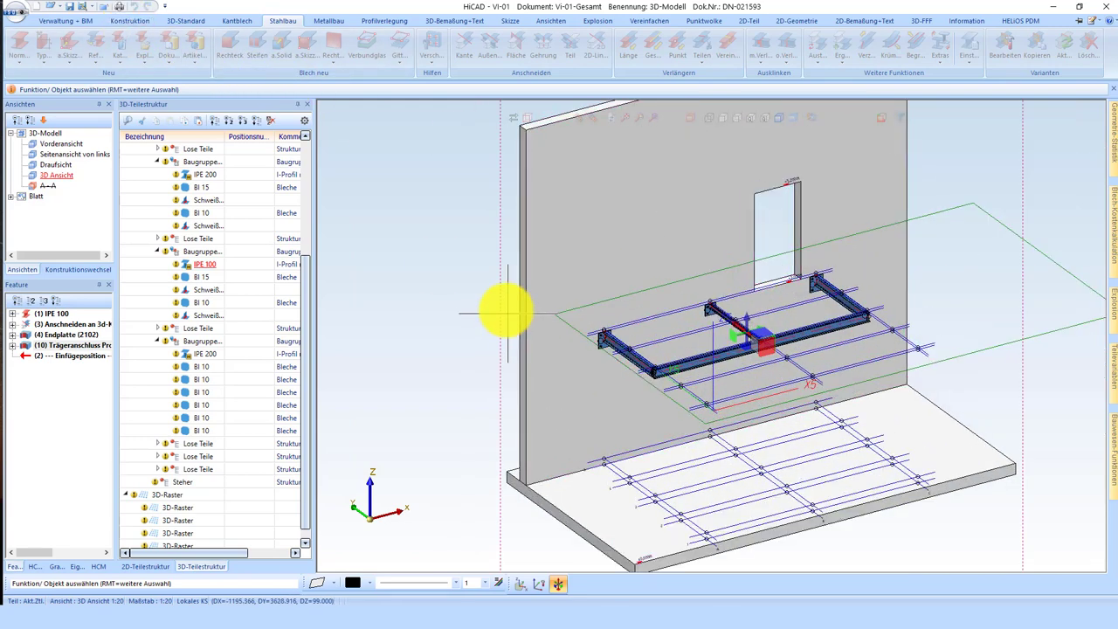
- Number the parts using the Stahlbau + Positionstext preset
left_click(70, 20)
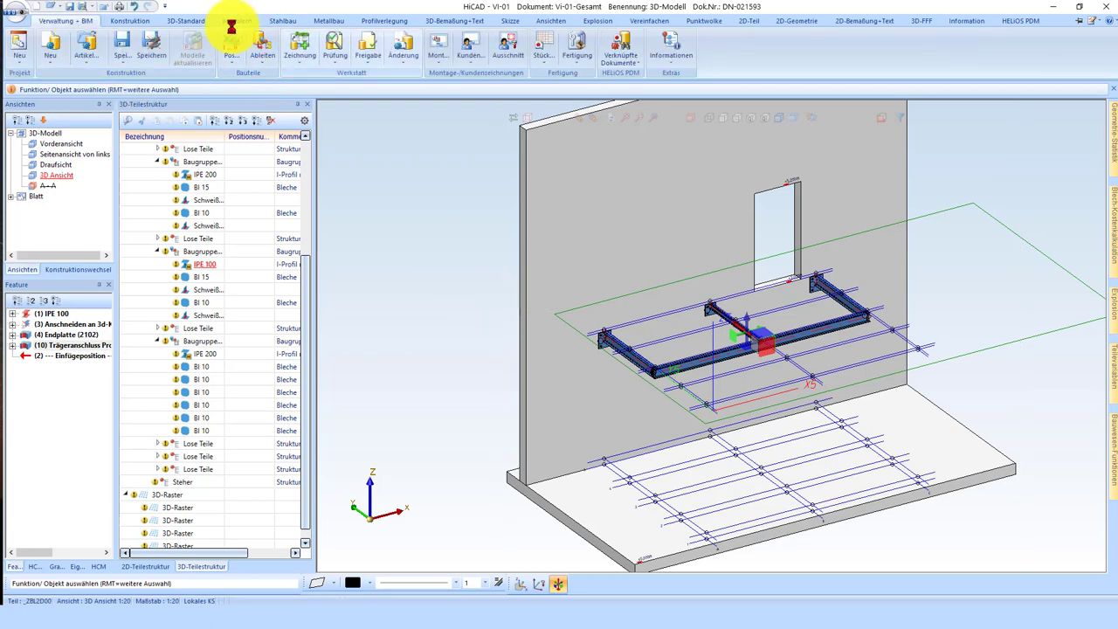
left_click(232, 55)
left_click(258, 103)
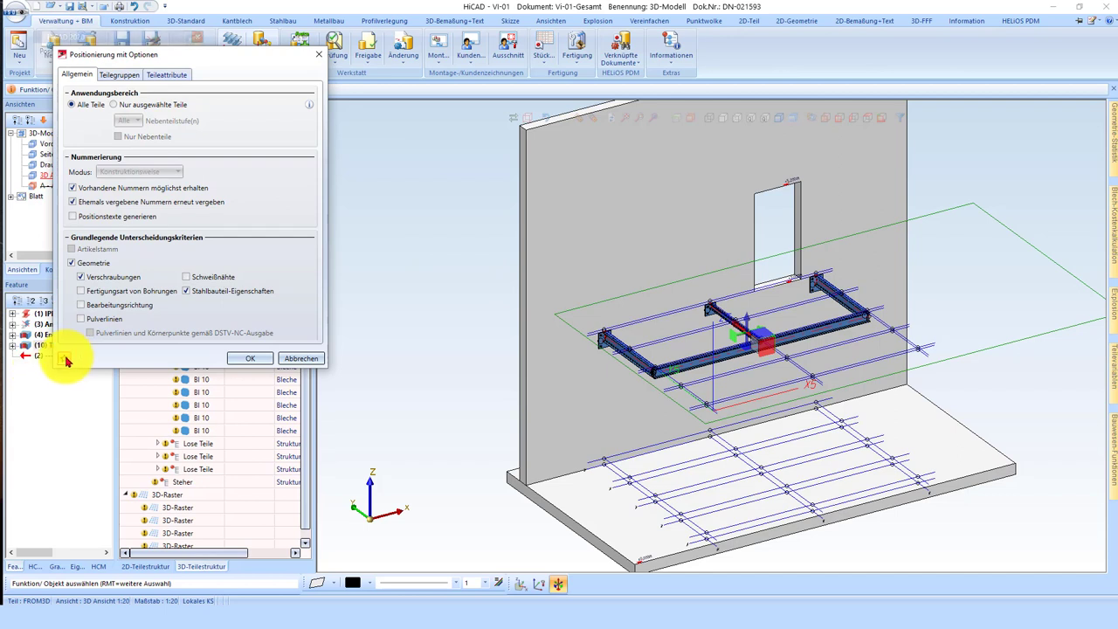
left_click(65, 358)
left_click(145, 472)
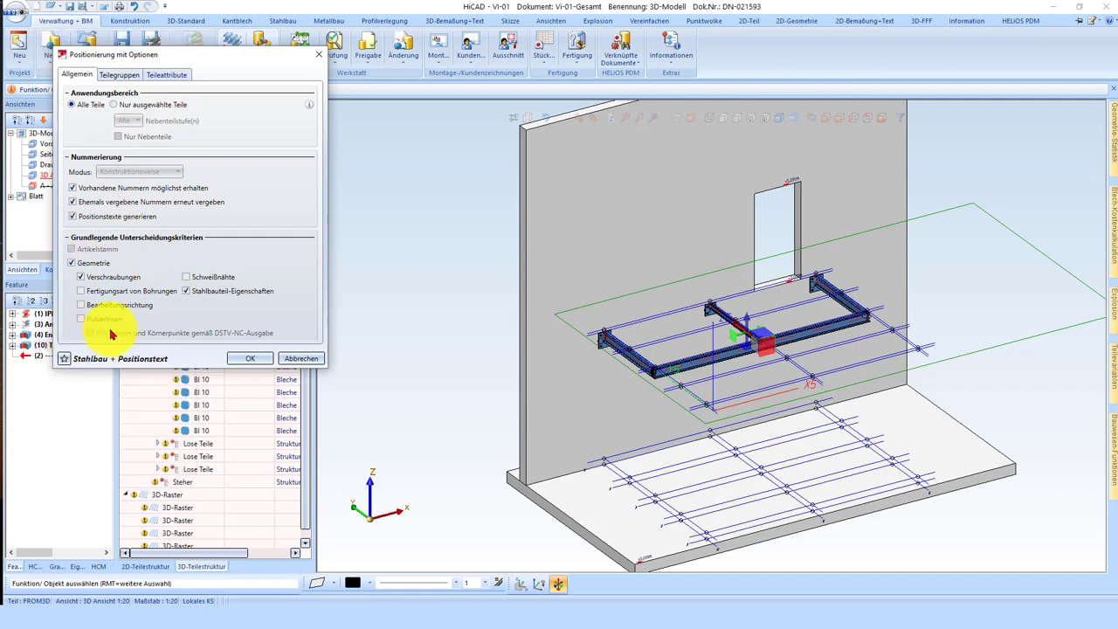
left_click(135, 78)
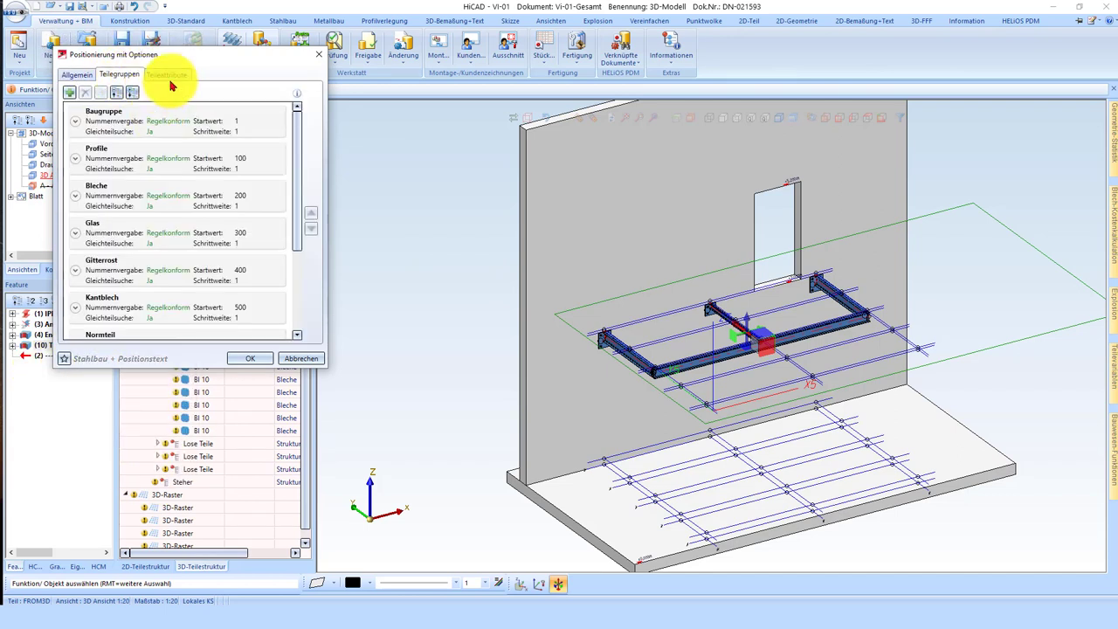
left_click(292, 365)
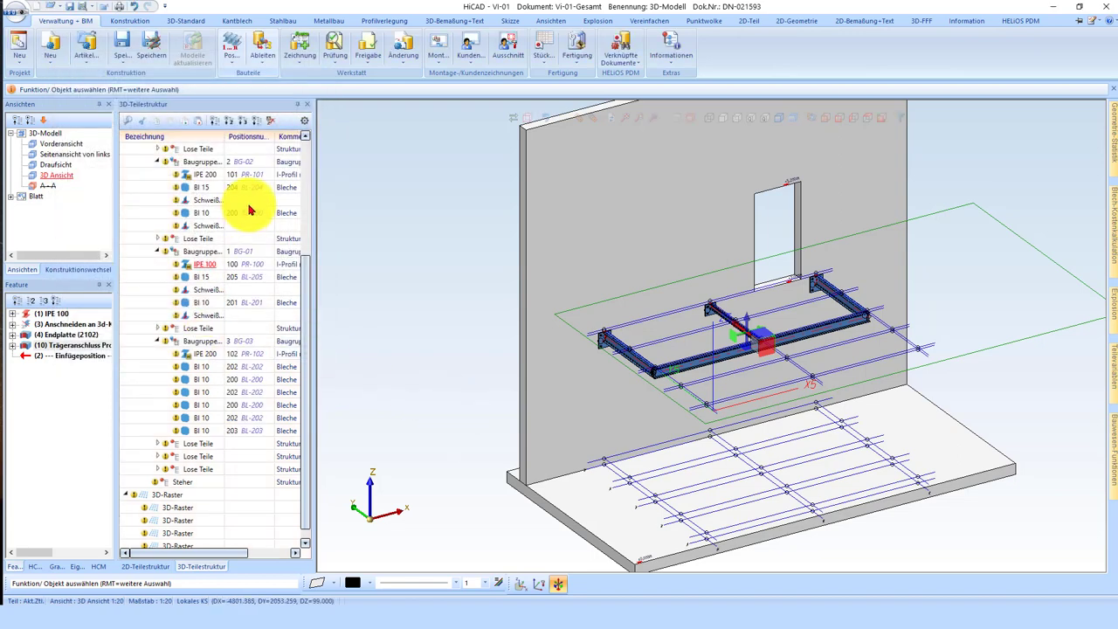
scroll(247, 367, "up", 3)
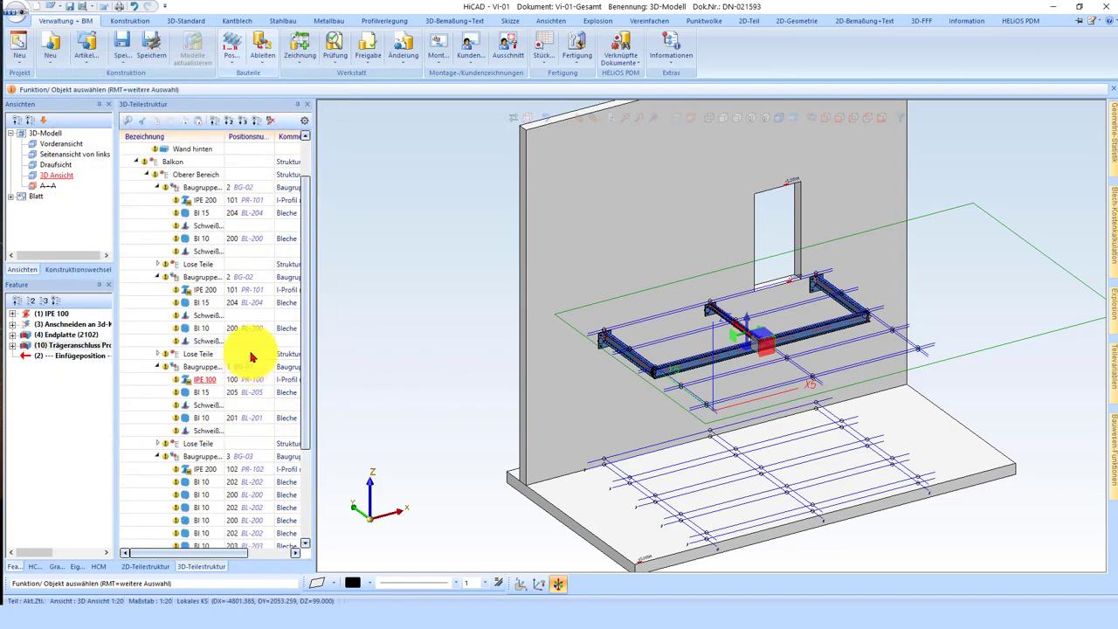
scroll(250, 354, "up", 2)
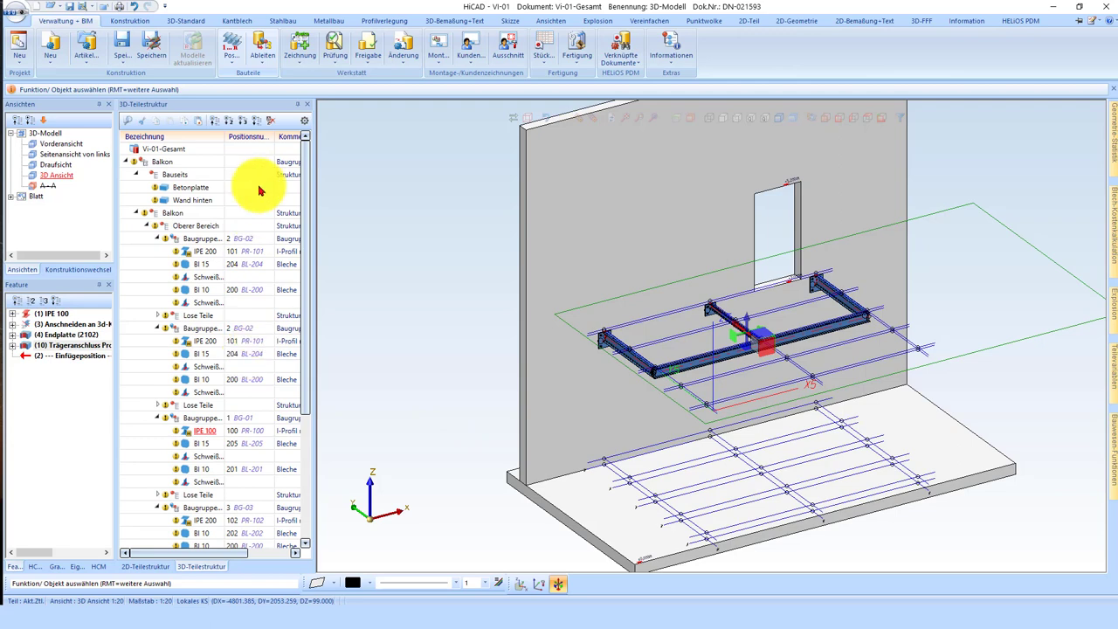
- Create the hicad_stahlbau parts list, a Strukturliste of 8,43 m² and 260,53 kg
left_click(545, 40)
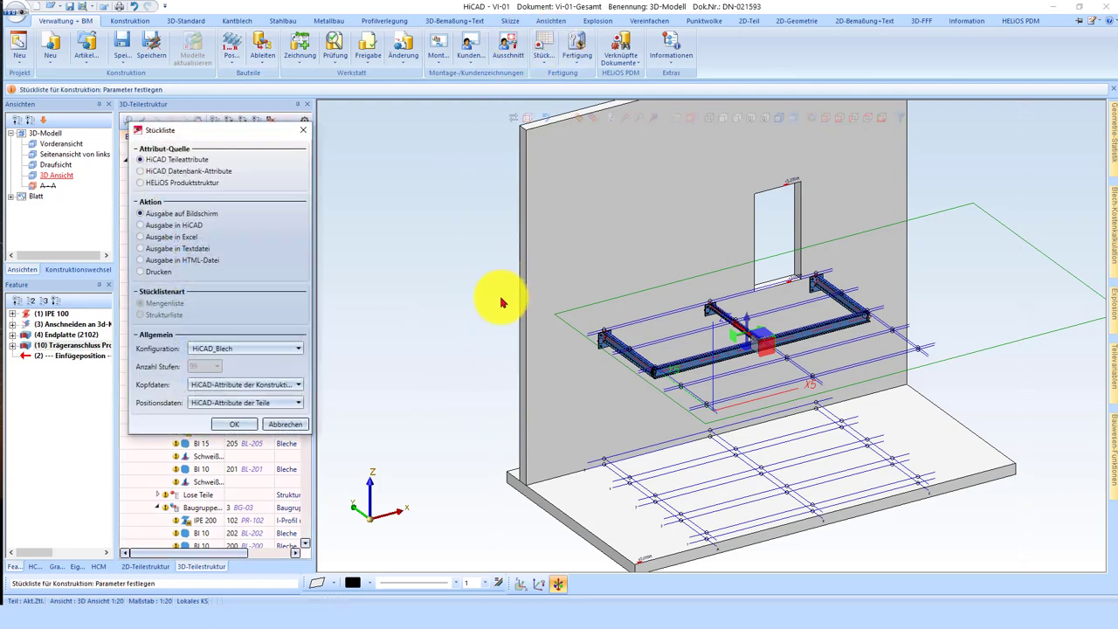
left_click(247, 348)
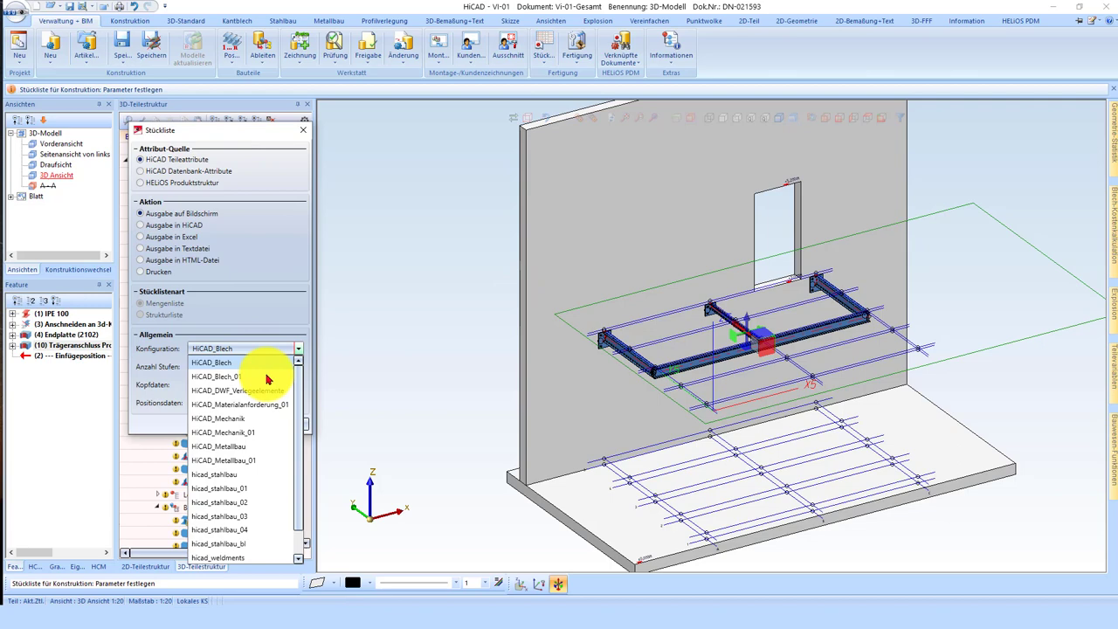
left_click(236, 474)
left_click(237, 425)
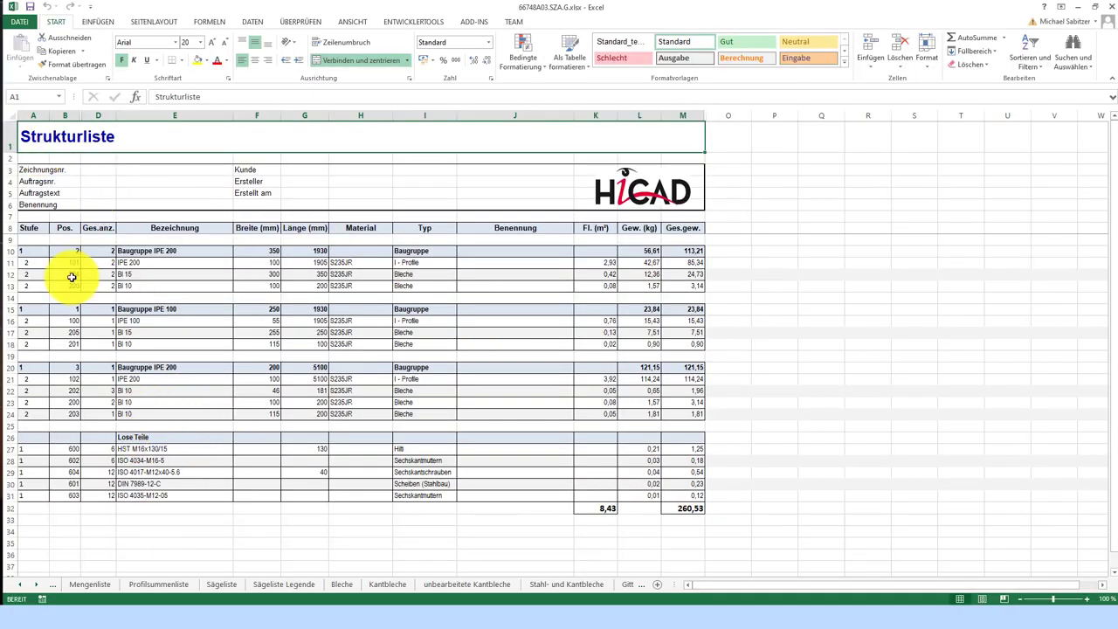
- Review the Mengenliste, Profilsummenliste and Sägeliste sheets, checking cells E9 and F9 of the saw list
left_click(84, 585)
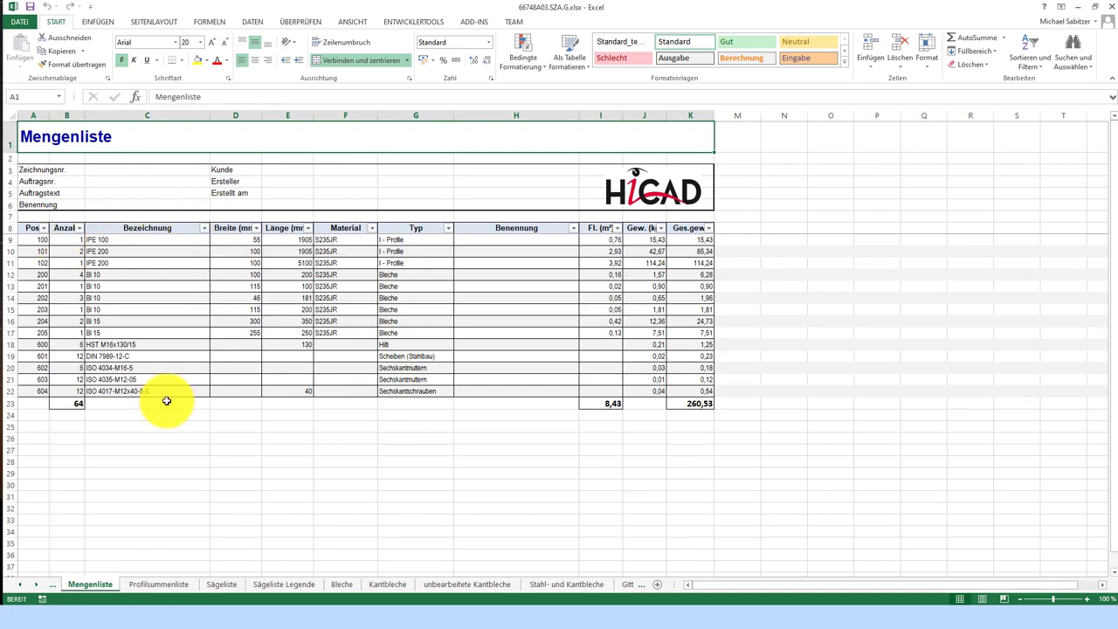
left_click(158, 584)
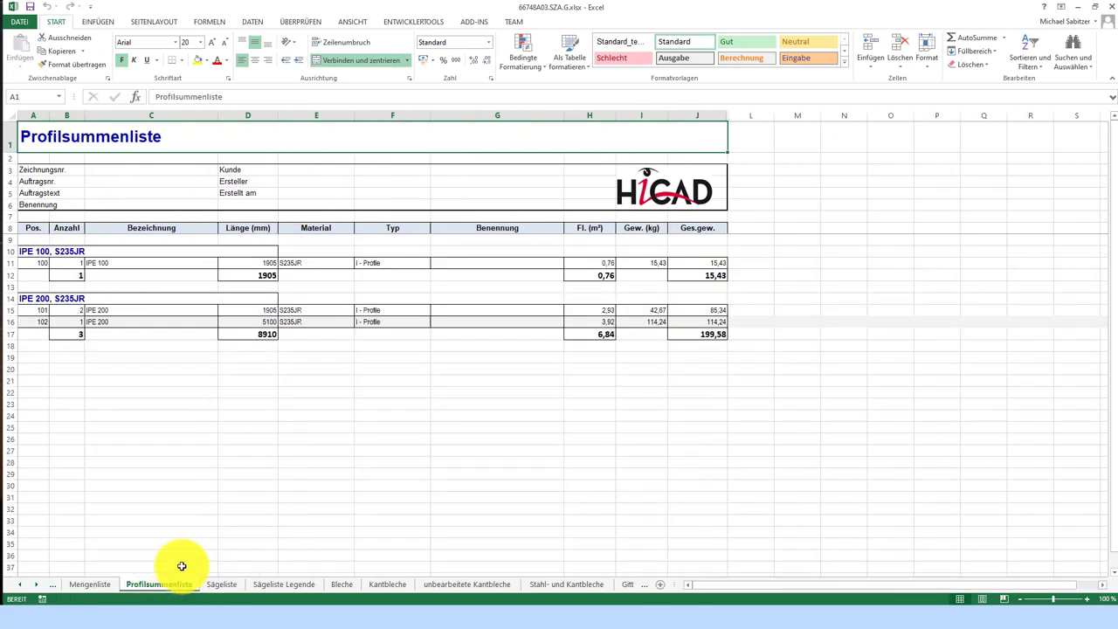
left_click(224, 585)
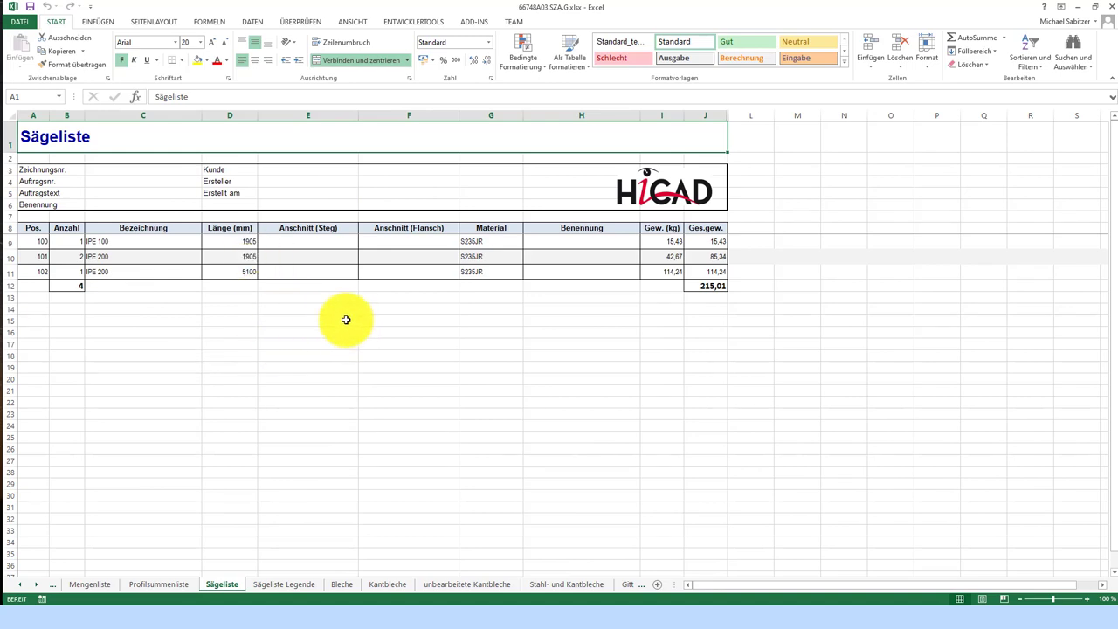
left_click(310, 245)
left_click(397, 246)
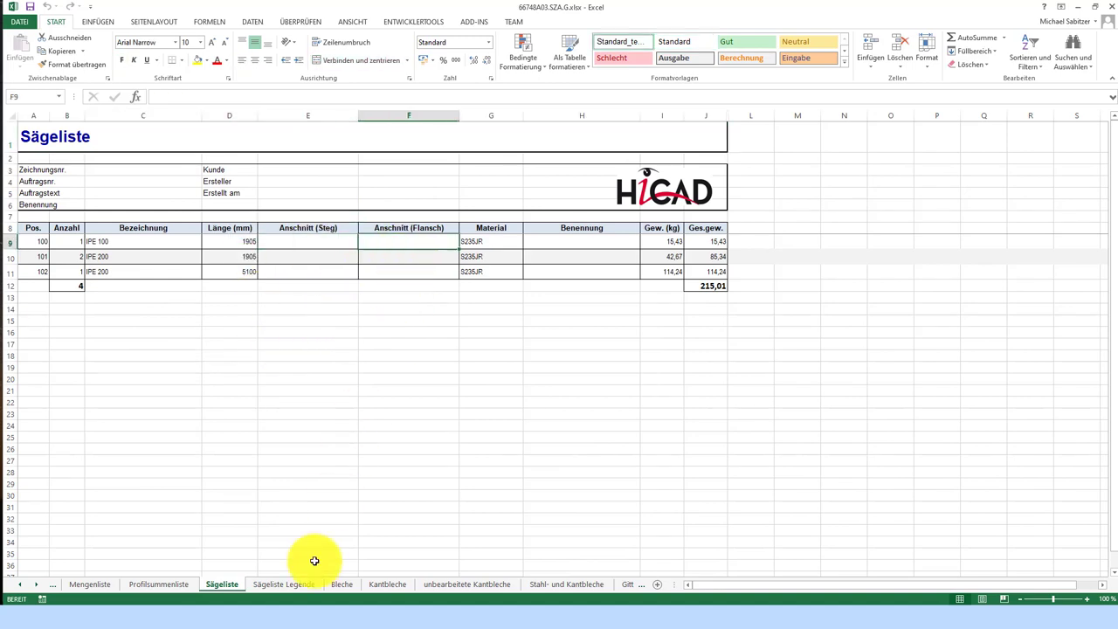
- Page on through the Bleche, Schraubenliste and Versandliste sheets
left_click(345, 585)
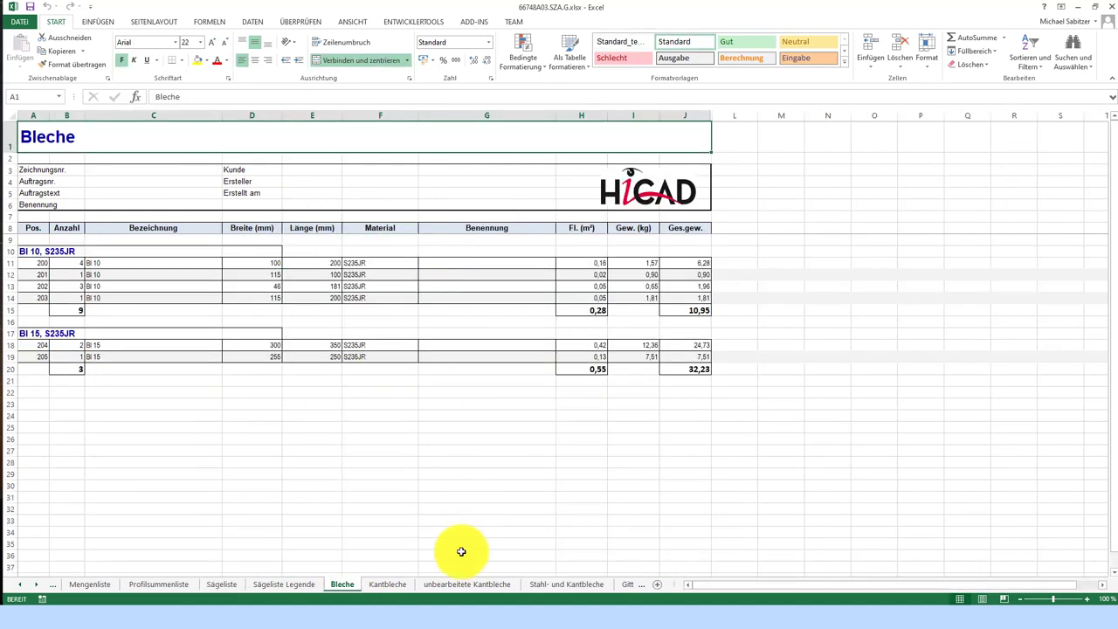
left_click_drag(683, 584, 1092, 584)
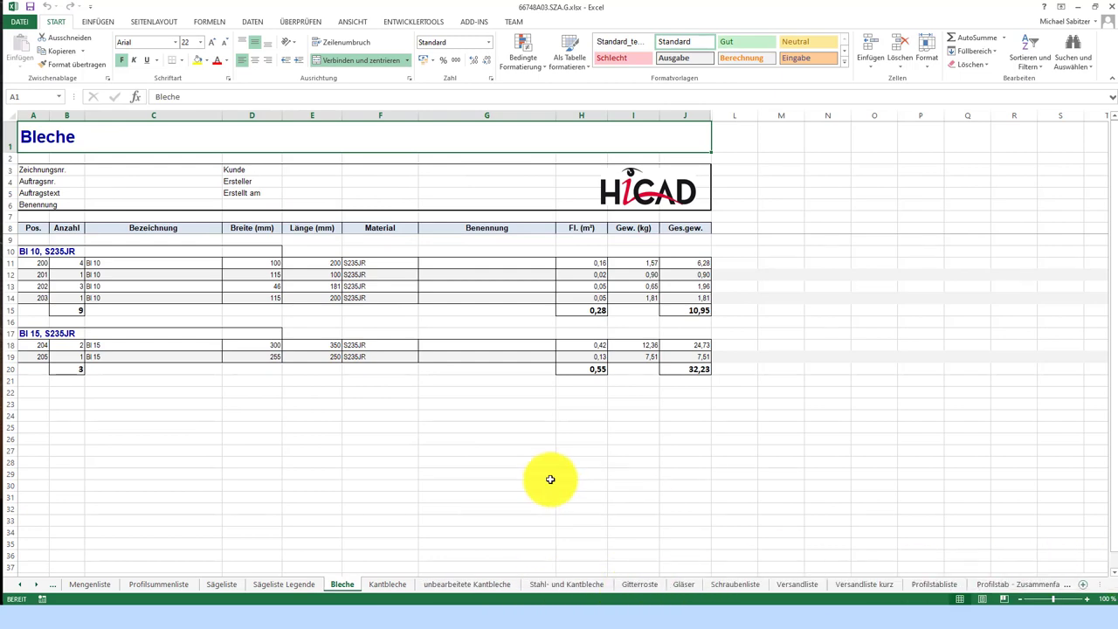
left_click(738, 585)
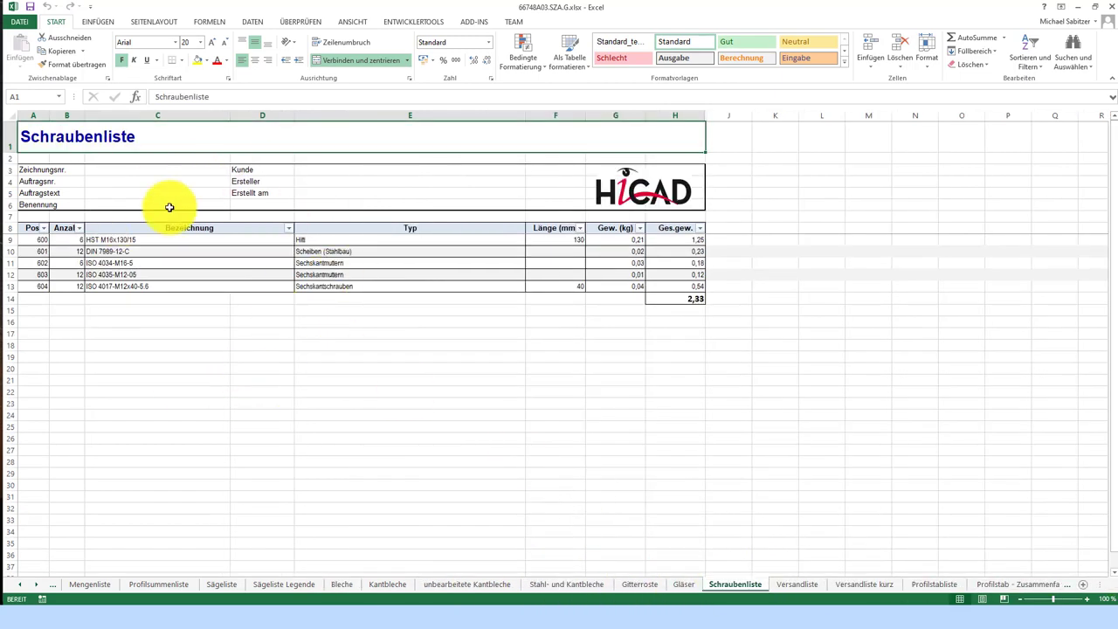
left_click(795, 584)
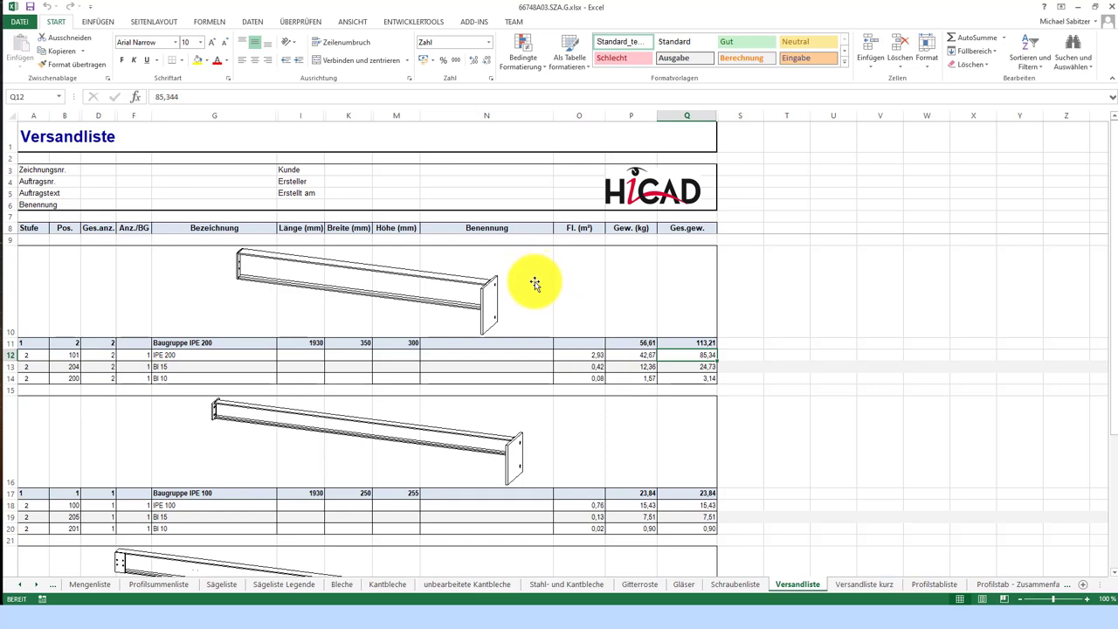
- Scroll through the Versandliste shipping list
scroll(536, 295, "down", 1)
scroll(424, 355, "down", 1)
scroll(449, 375, "down", 1)
scroll(445, 421, "up", 1)
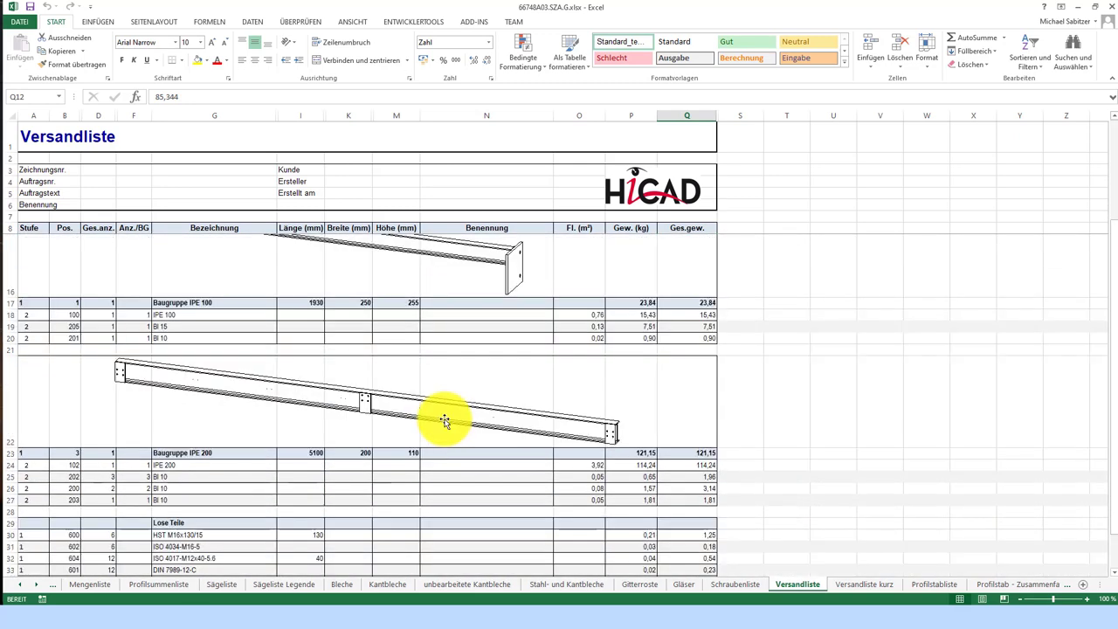
scroll(445, 421, "up", 2)
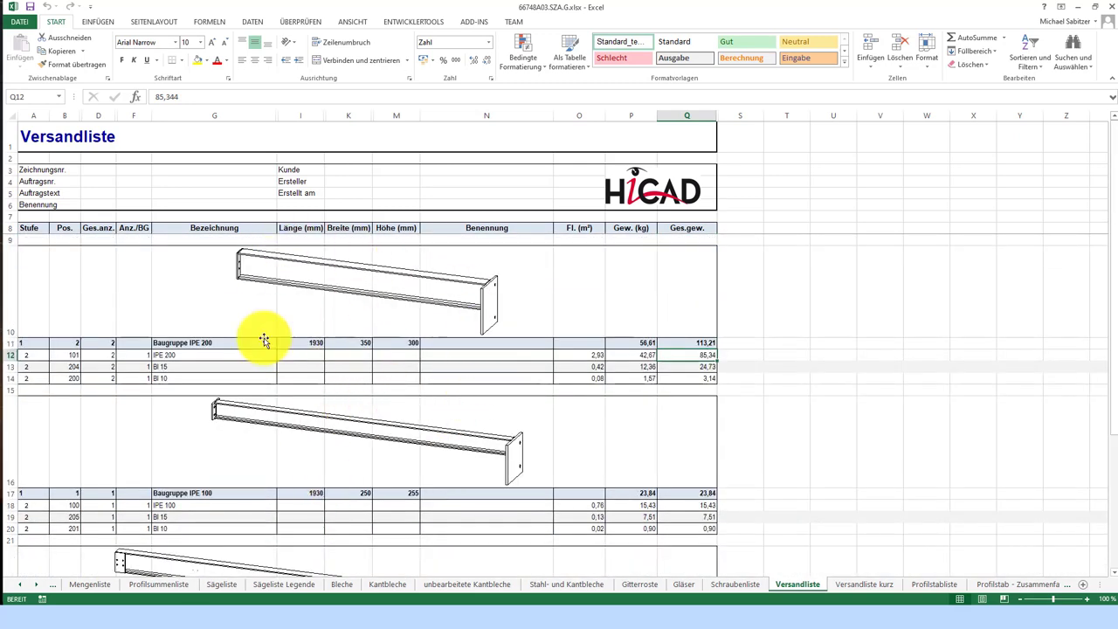
- View Versandliste kurz, Profilstabliste and Profilstab - Zusammenfassung, then close Excel without saving
left_click(847, 583)
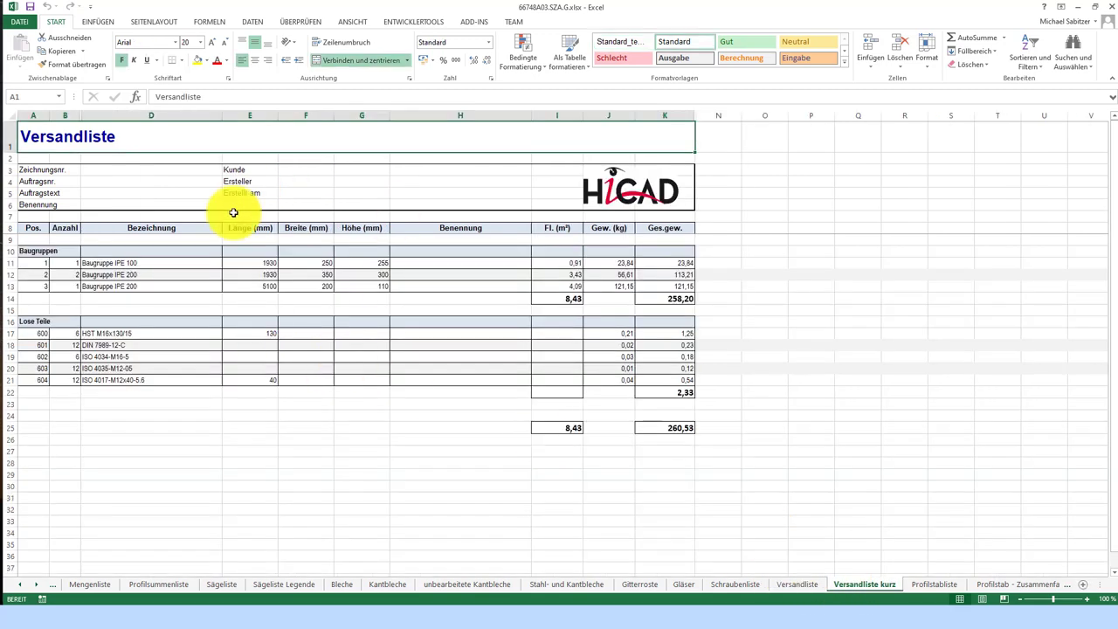
left_click(933, 584)
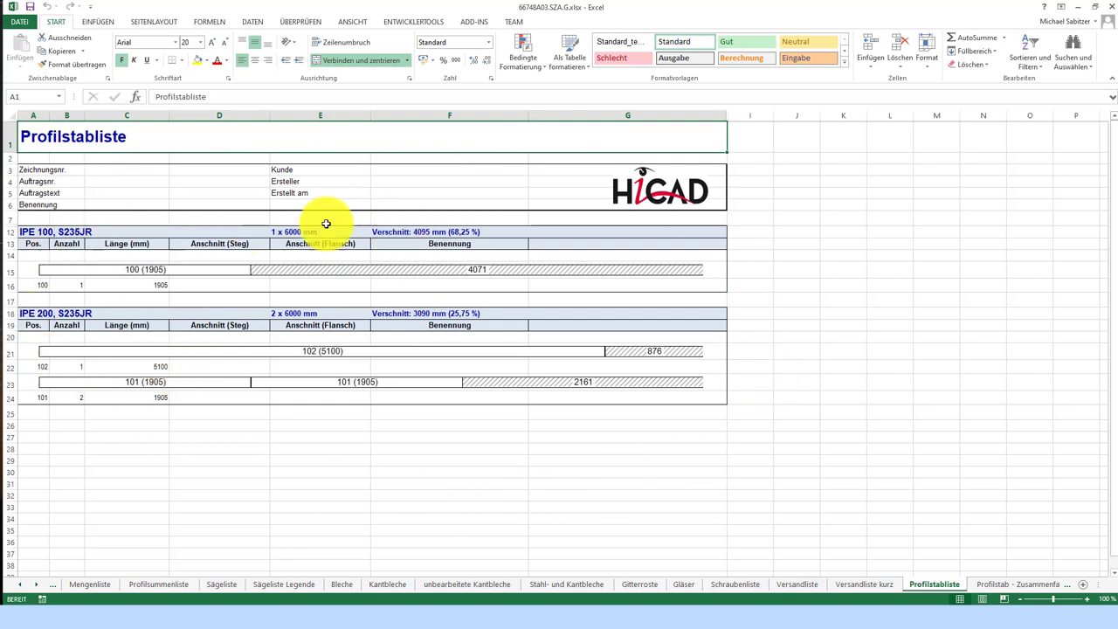
left_click(993, 584)
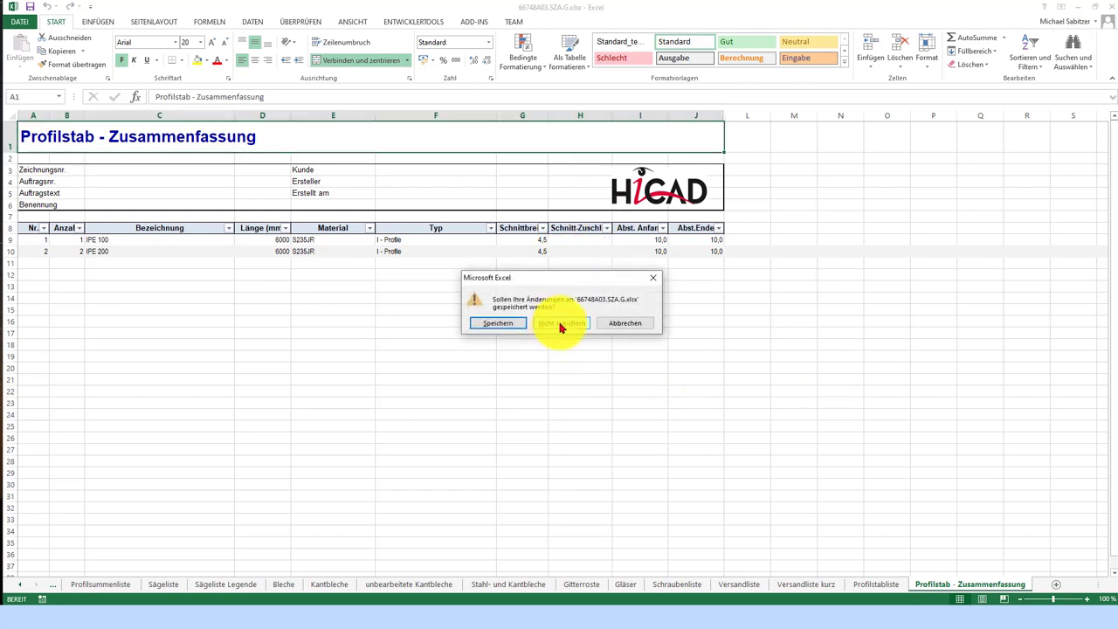
left_click(561, 324)
- Close the parts list and inspect the Ba.Abschn. and Fert. Abschnitt fields of the Positionsnummer template
left_click(1107, 5)
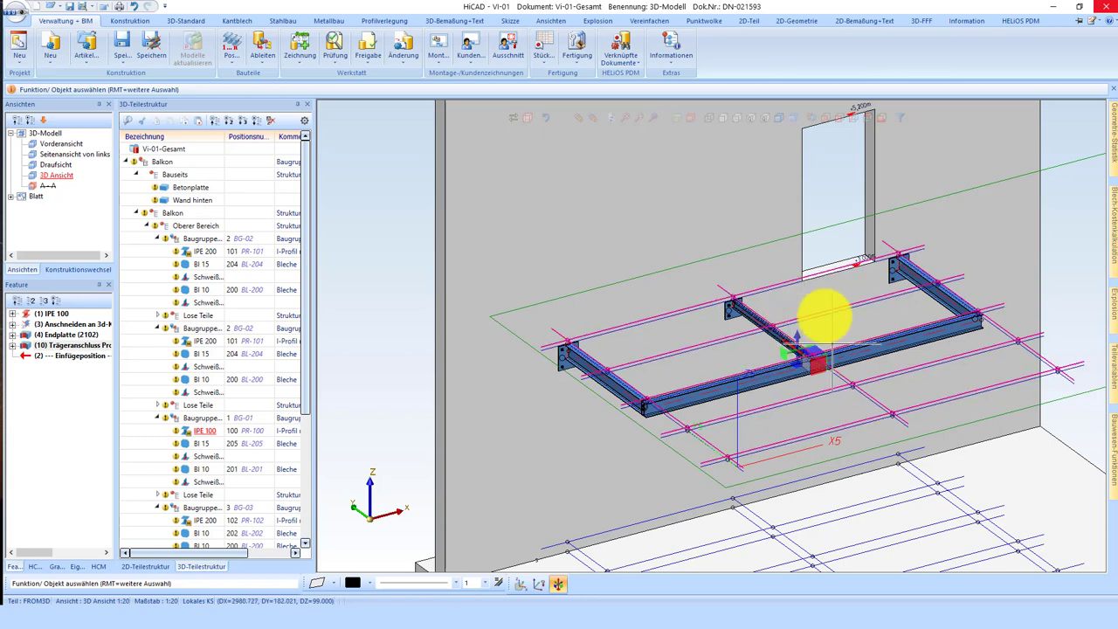
left_click(133, 20)
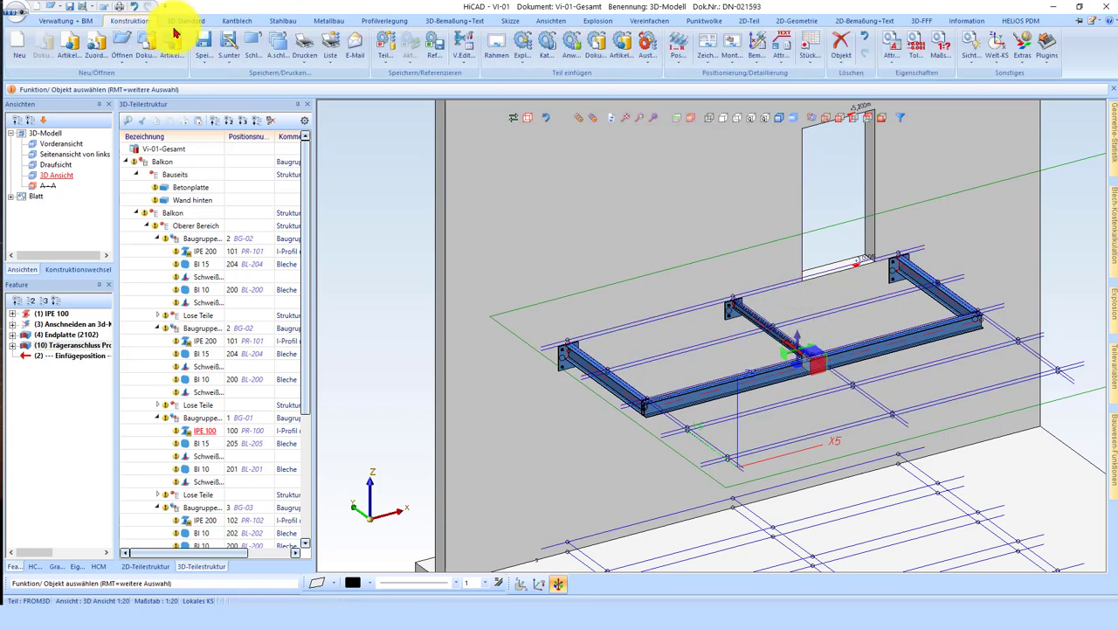
left_click(785, 71)
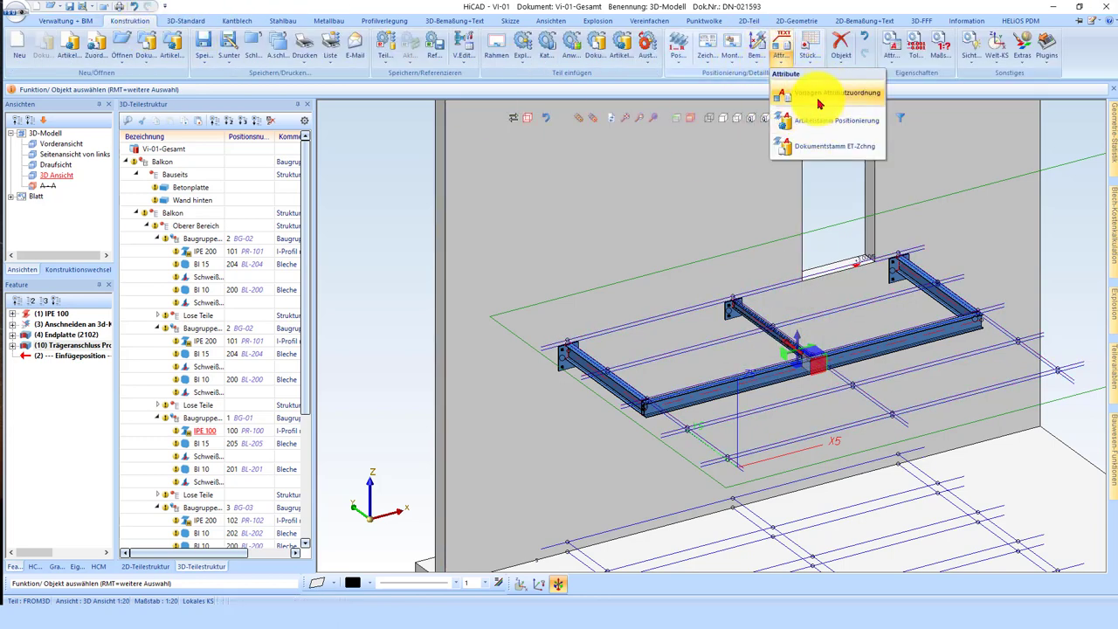
left_click(819, 94)
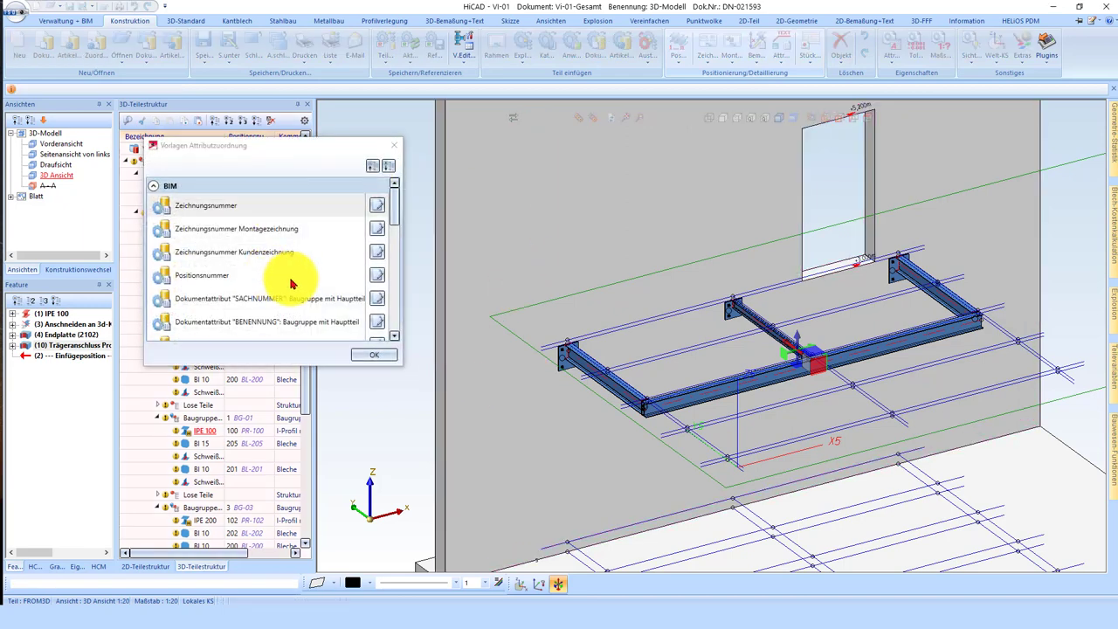
left_click(372, 293)
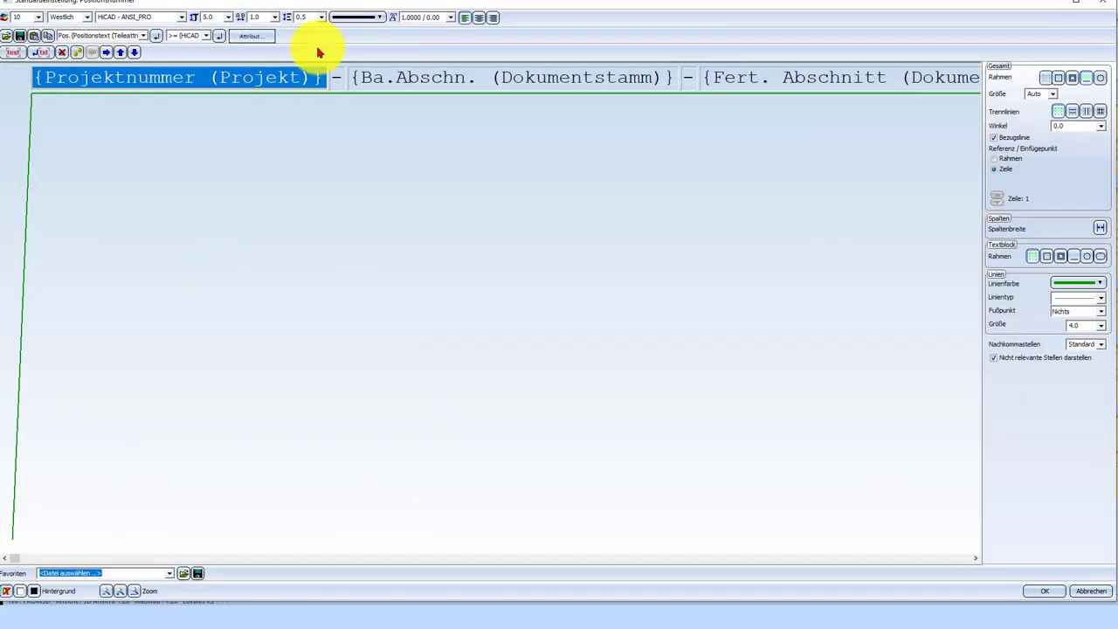
left_click(419, 90)
left_click(748, 81)
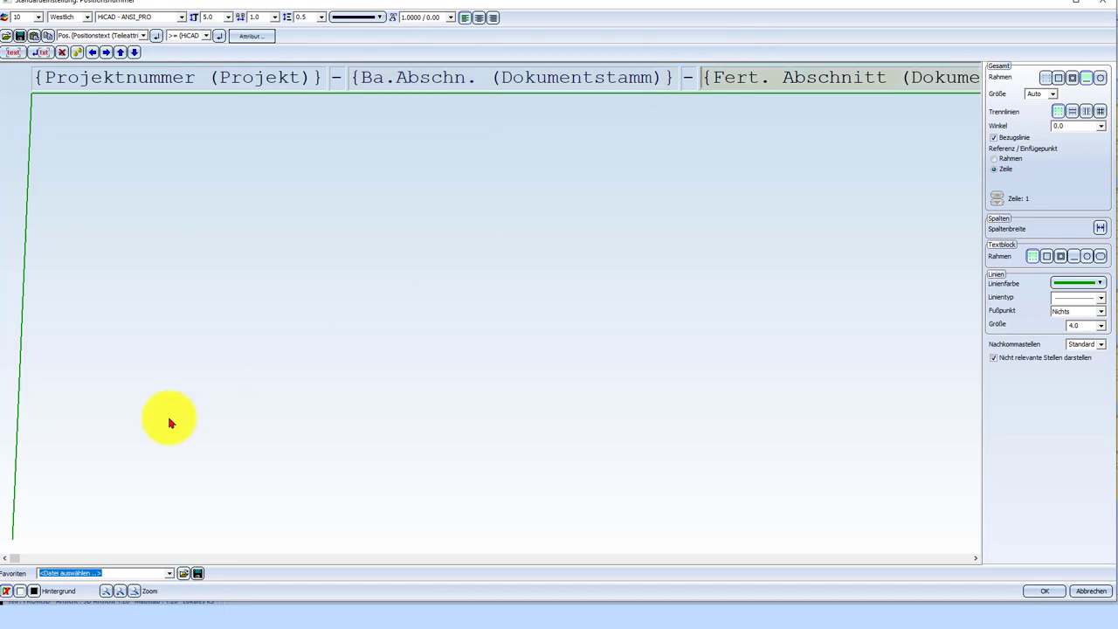
- Browse the part attribute list, then cancel and close Attributzuordnung without changes
left_click_drag(16, 564, 868, 559)
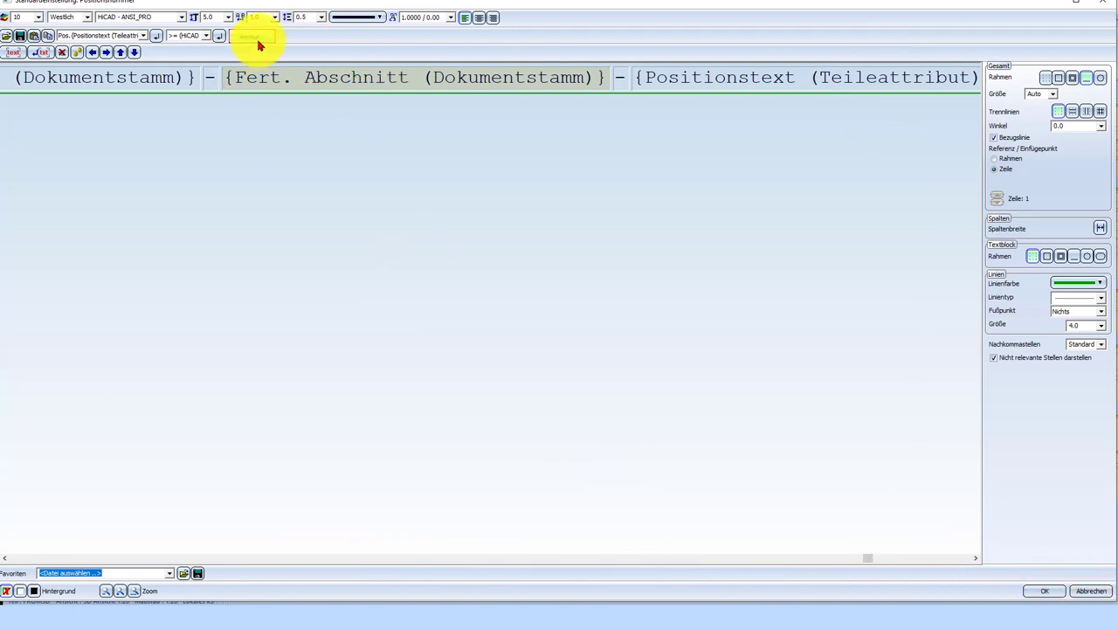
double_click(381, 85)
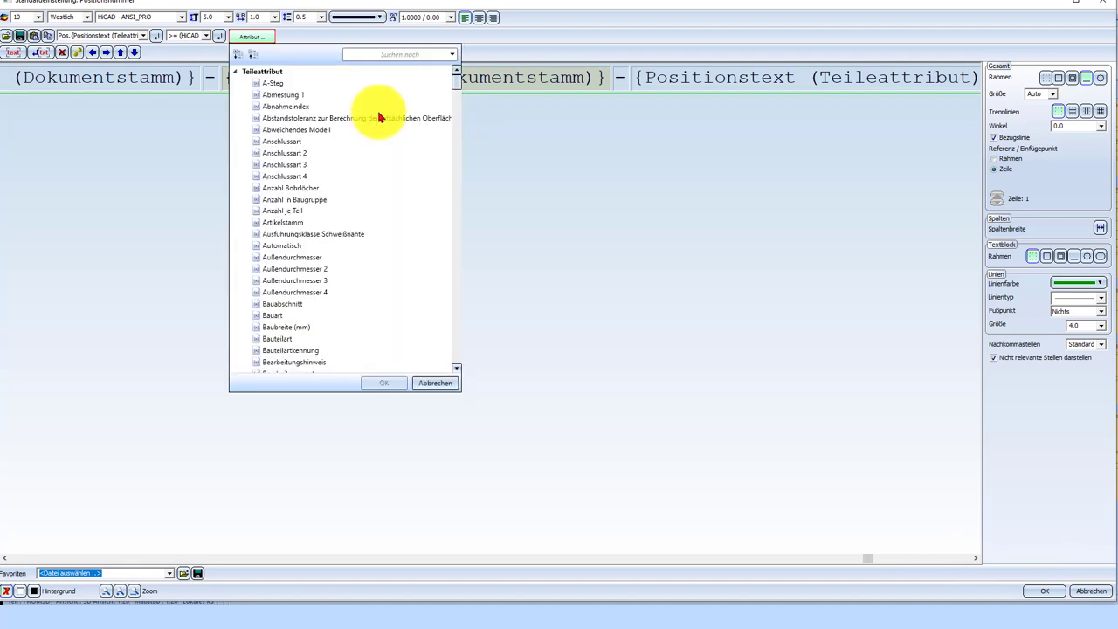
left_click(437, 388)
left_click(1099, 599)
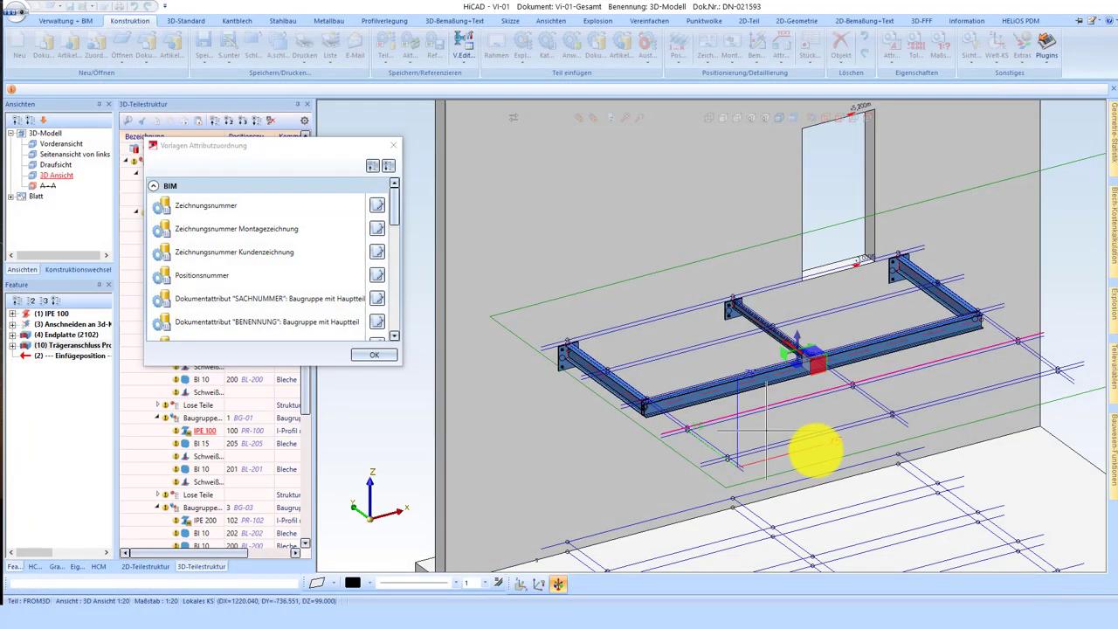
left_click(378, 359)
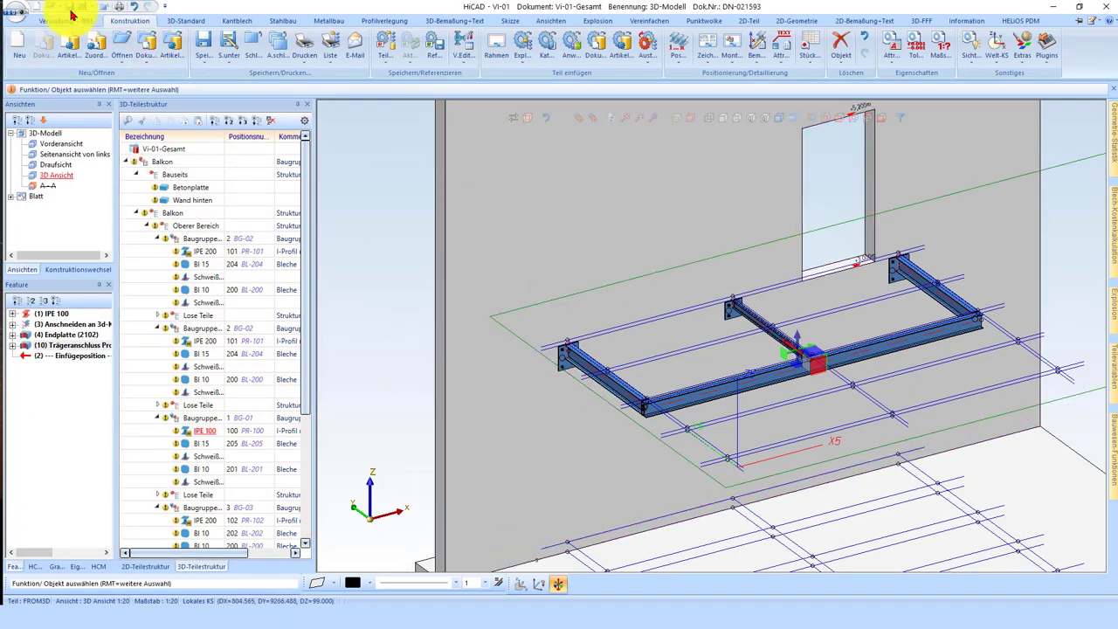
left_click(539, 354)
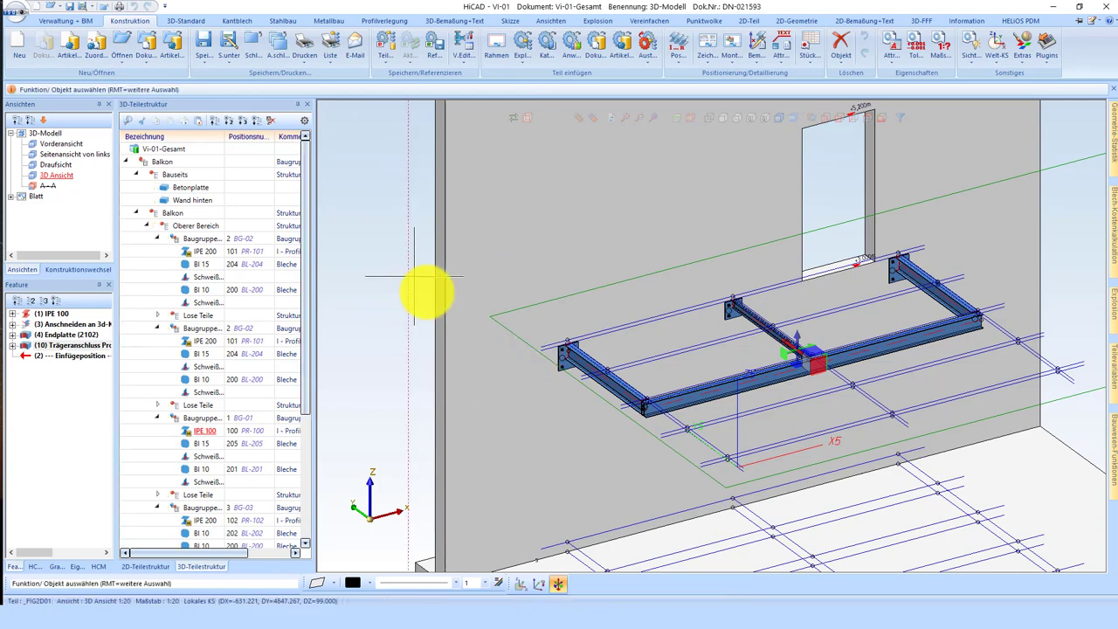
- Return to HELiOS, refresh the Projektexplorer, and select project VI-01 and its Vi-01-Gesamt document
left_click(103, 9)
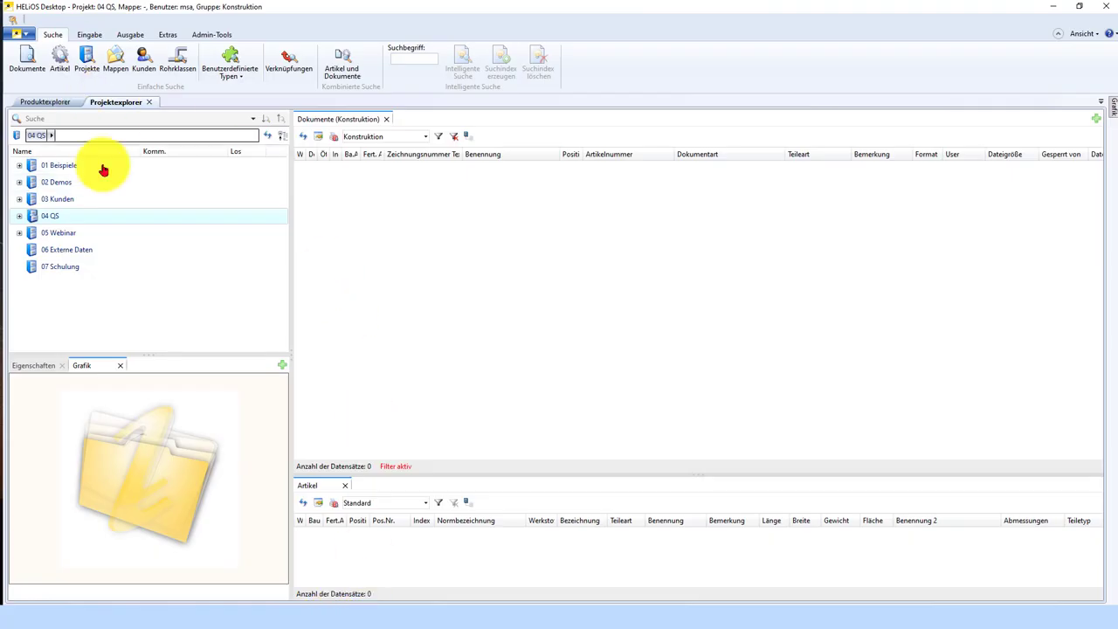
left_click(268, 138)
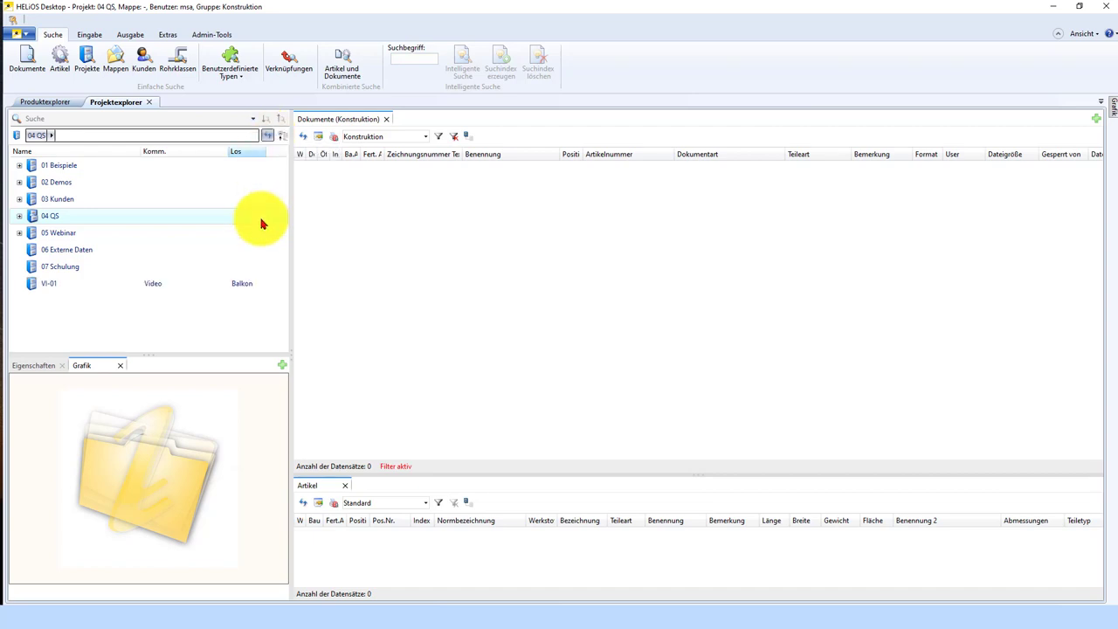
left_click(57, 292)
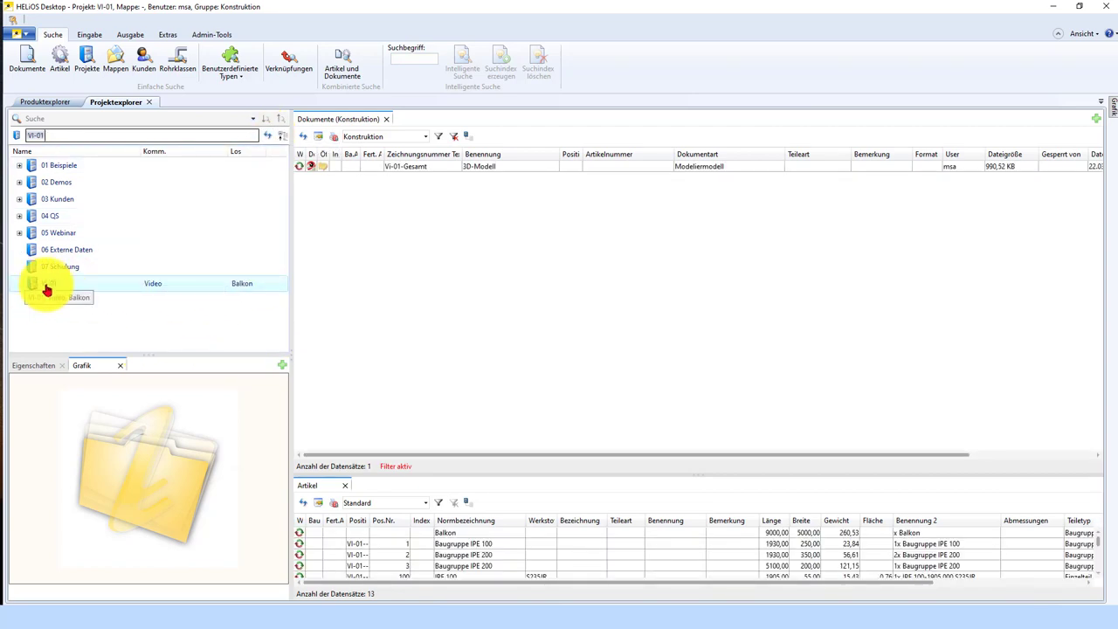
left_click_drag(48, 286, 52, 272)
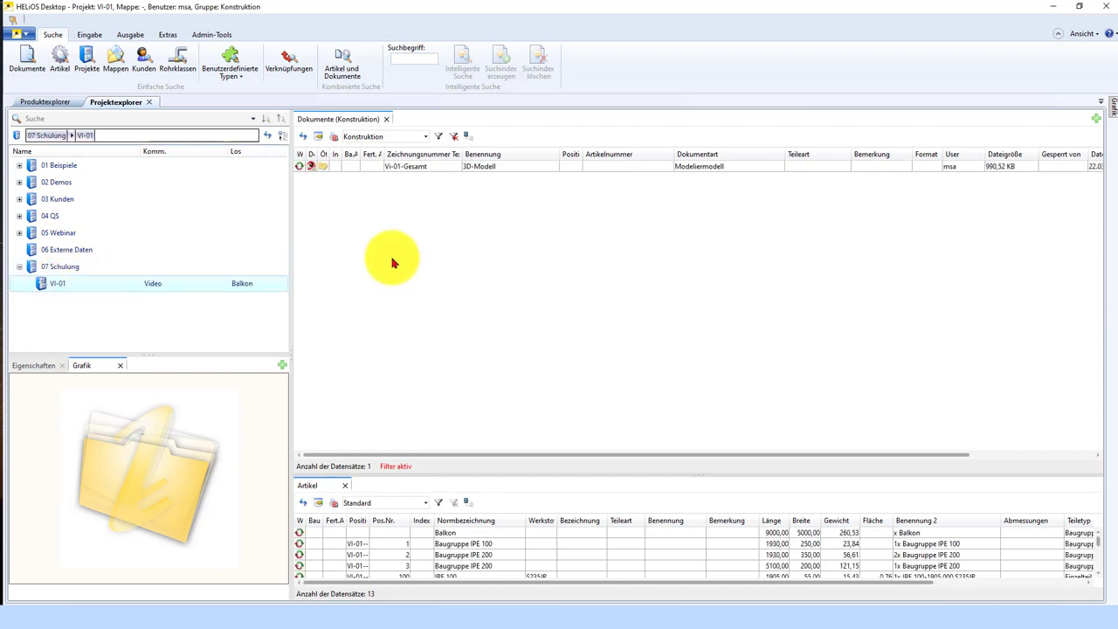
left_click(384, 169)
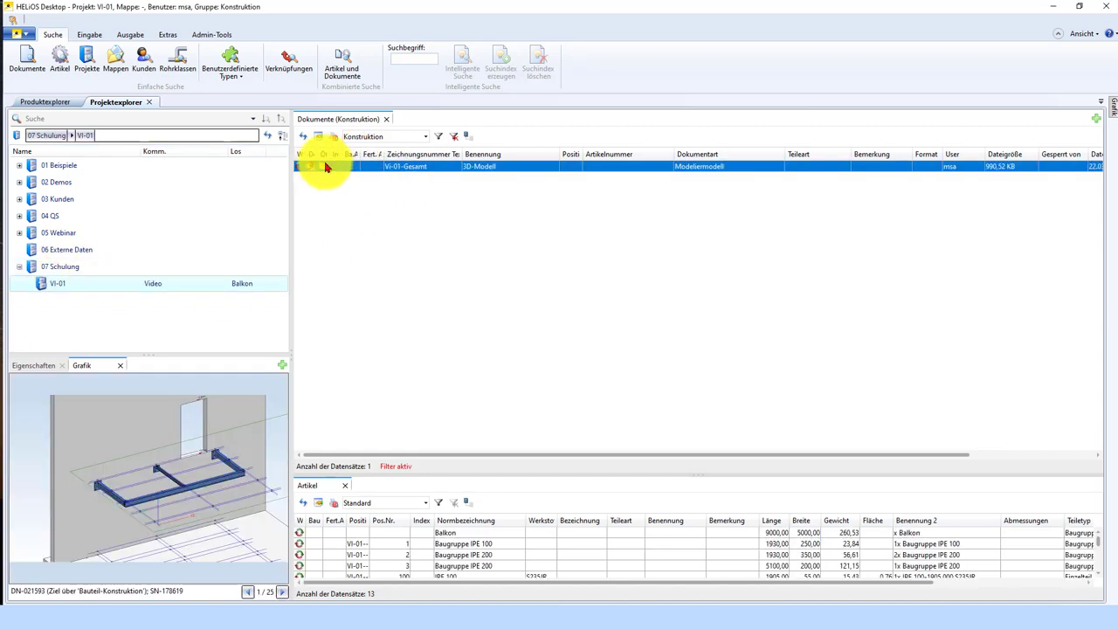
- Give the Vi-01-Gesamt document Bauabschnitt B and Fertigungsabschnitt ST in its master data
double_click(356, 173)
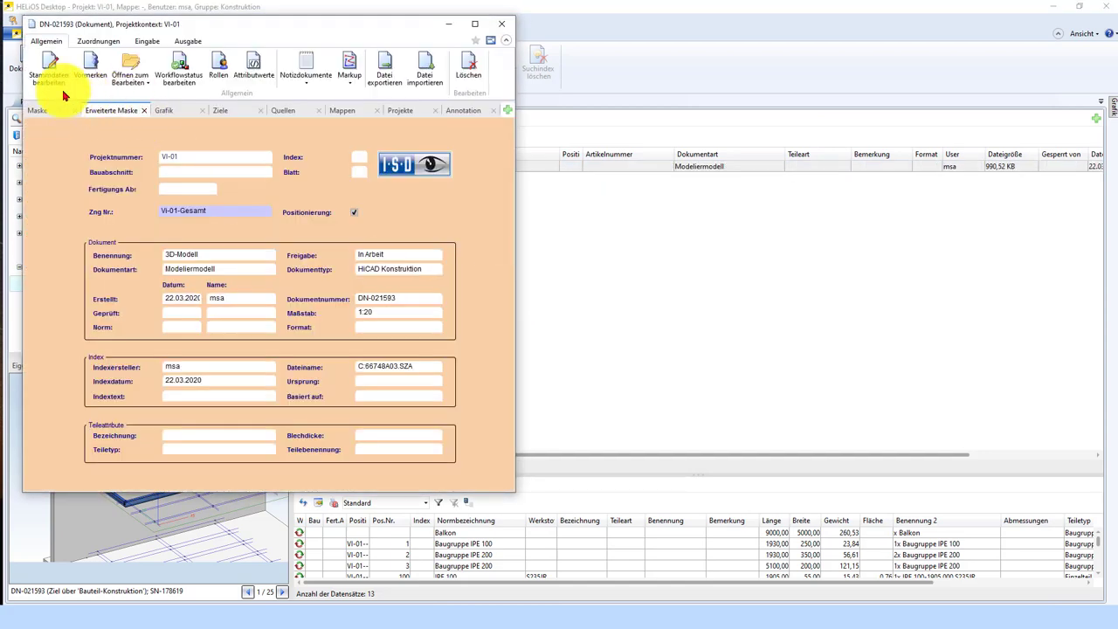
double_click(193, 179)
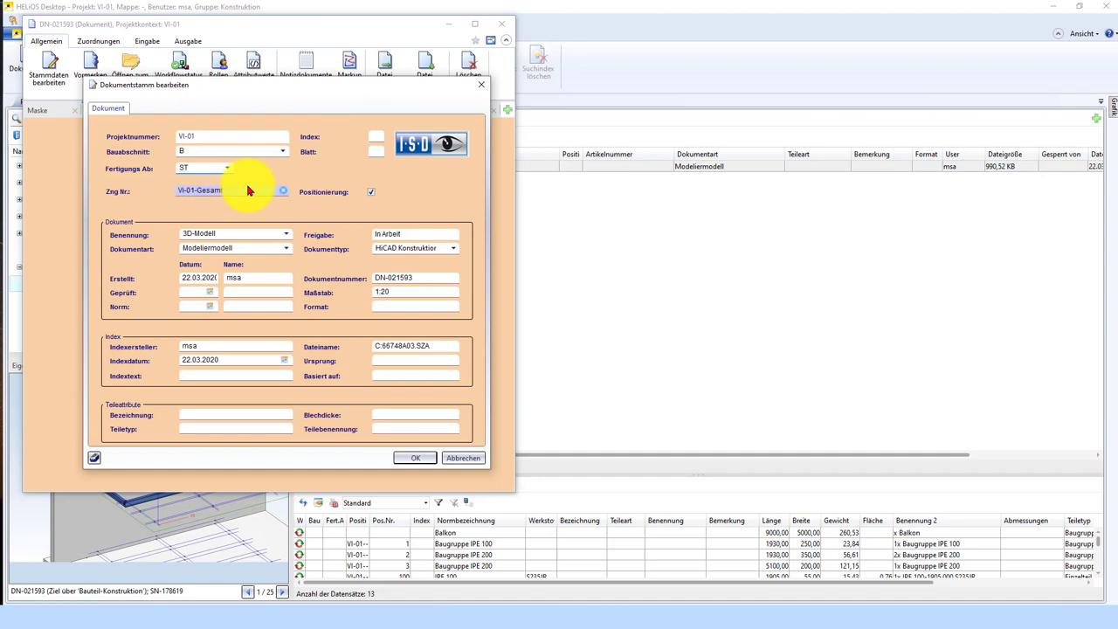
left_click(414, 458)
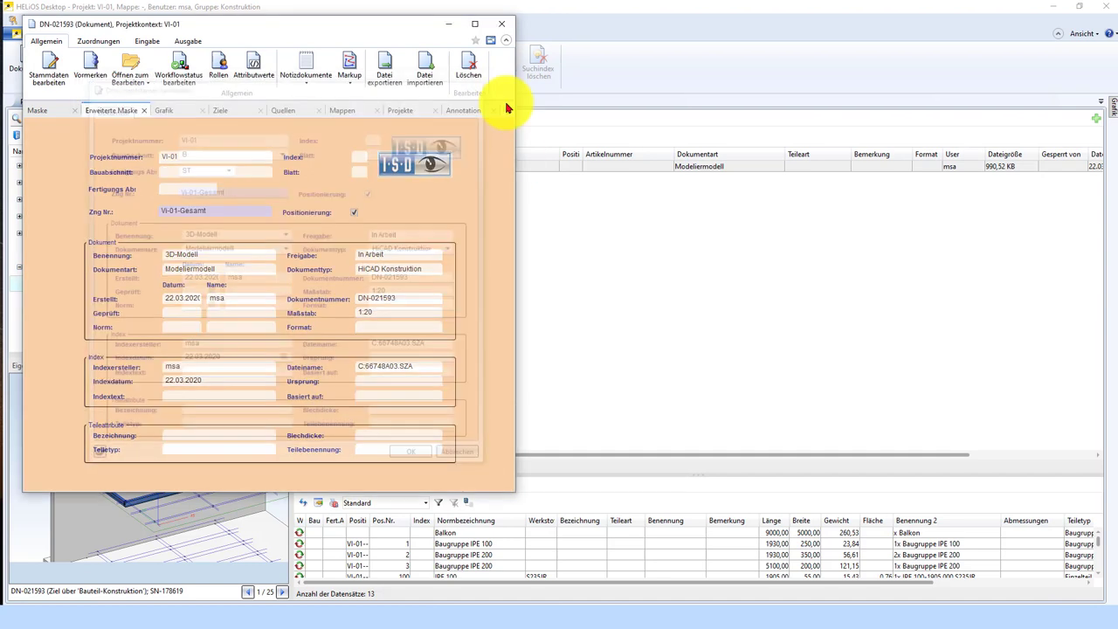
left_click(505, 32)
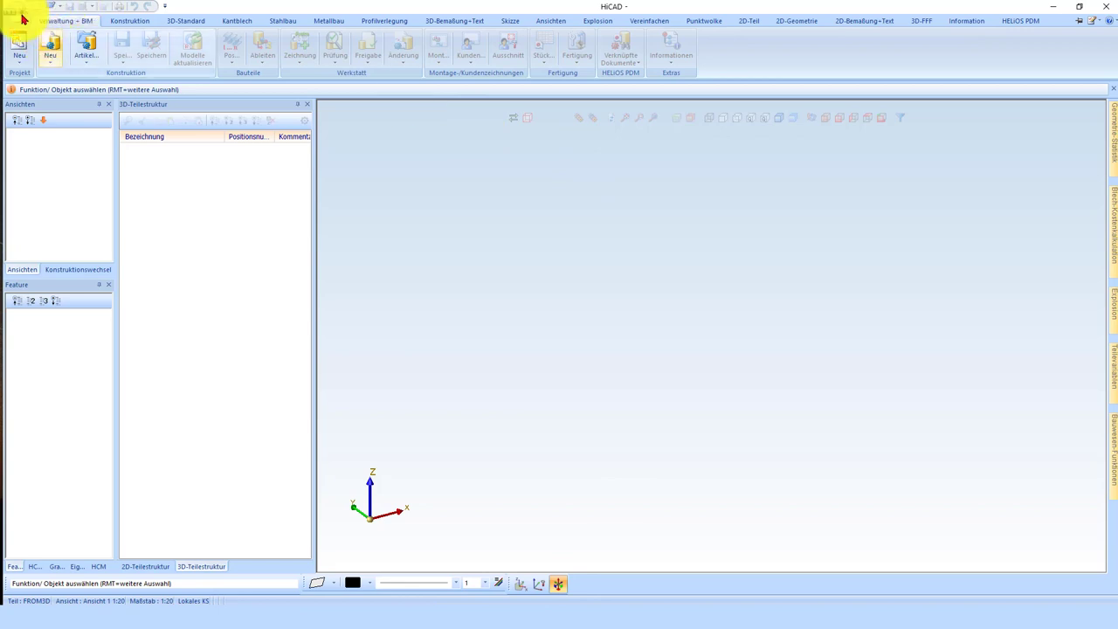
- Open the Vi-01-Gesamt model from recent files and save it
left_click(120, 50)
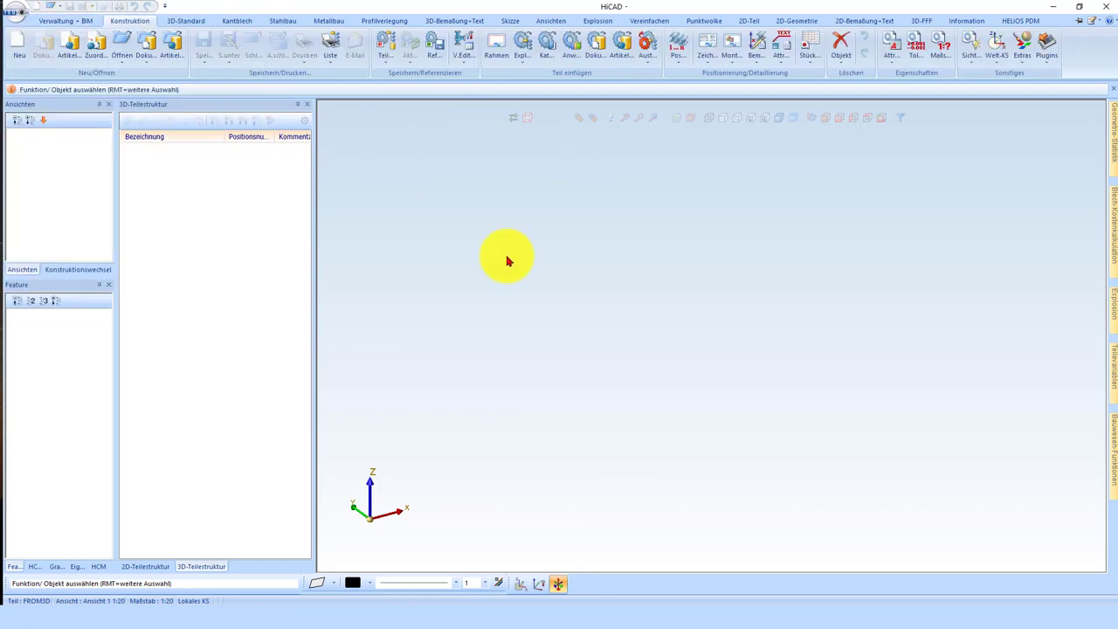
left_click(562, 322)
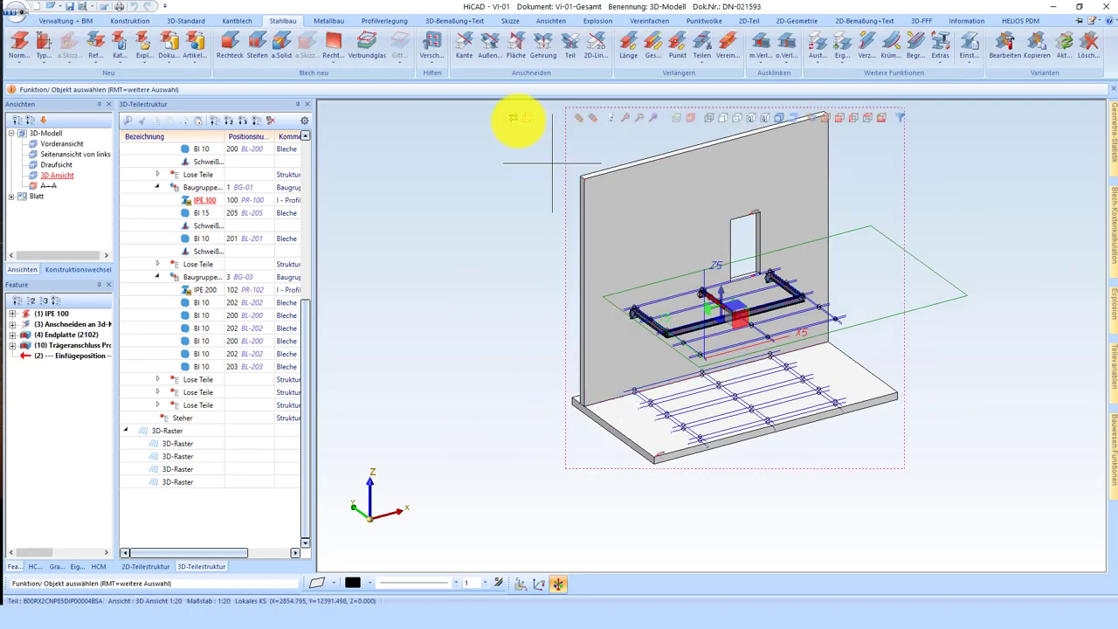
left_click(87, 21)
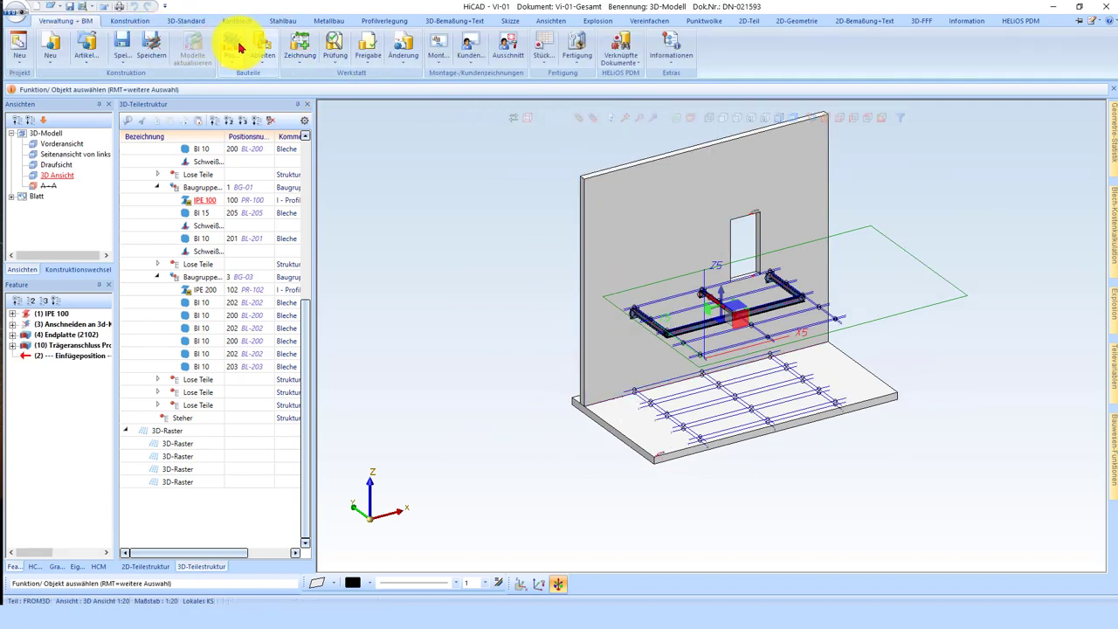
left_click(125, 45)
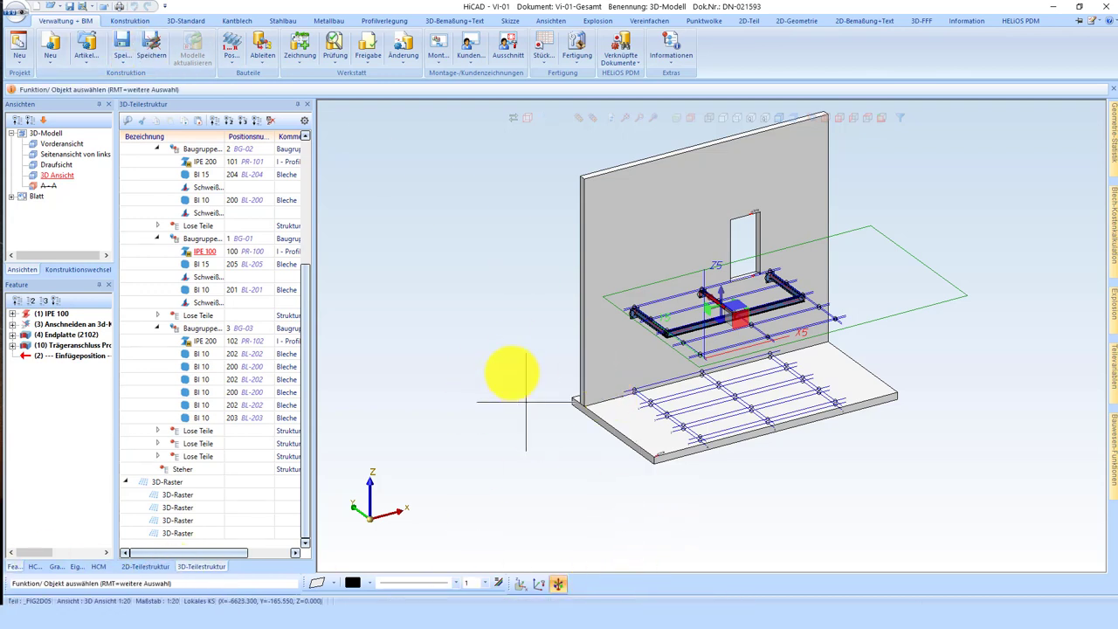
- Generate the workshop drawing for the IPE 100 beam PR-100
left_click(300, 39)
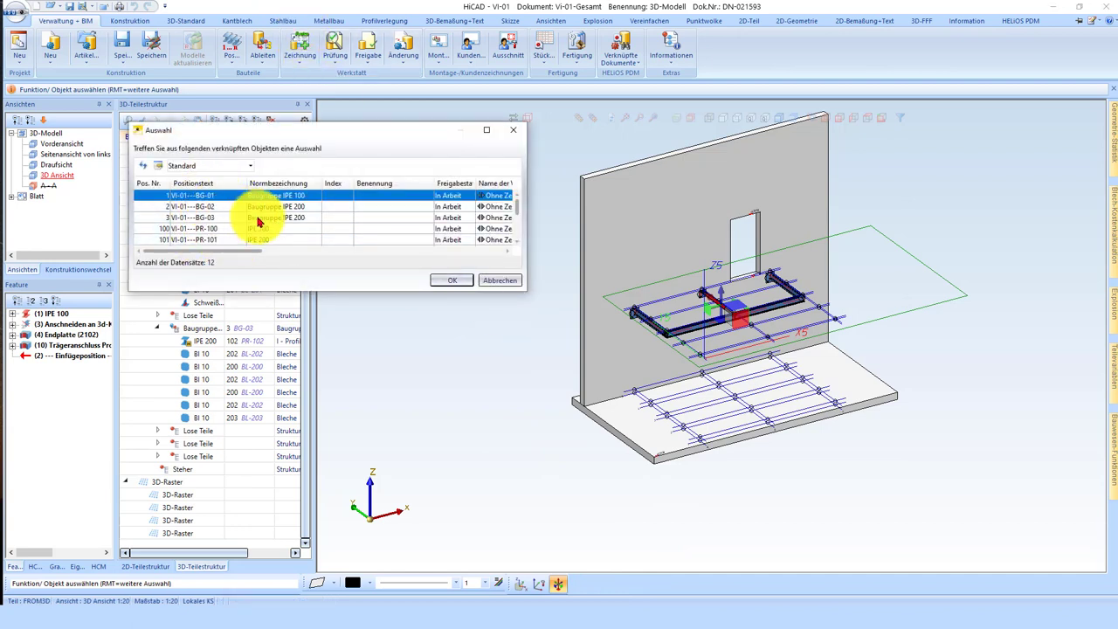
left_click(209, 228)
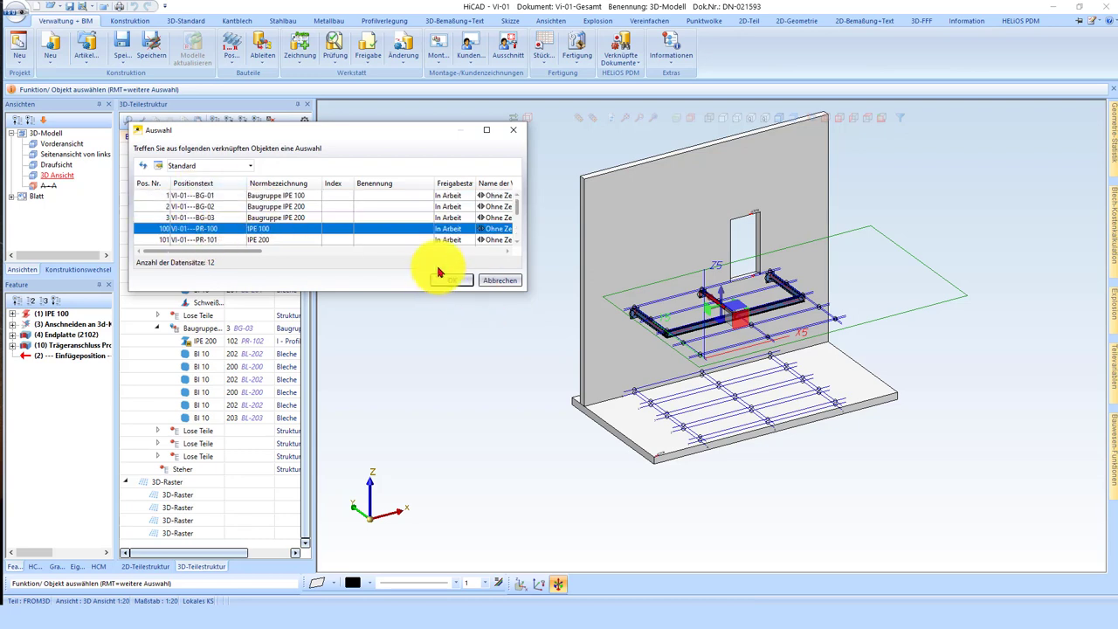
left_click(445, 280)
left_click(514, 325)
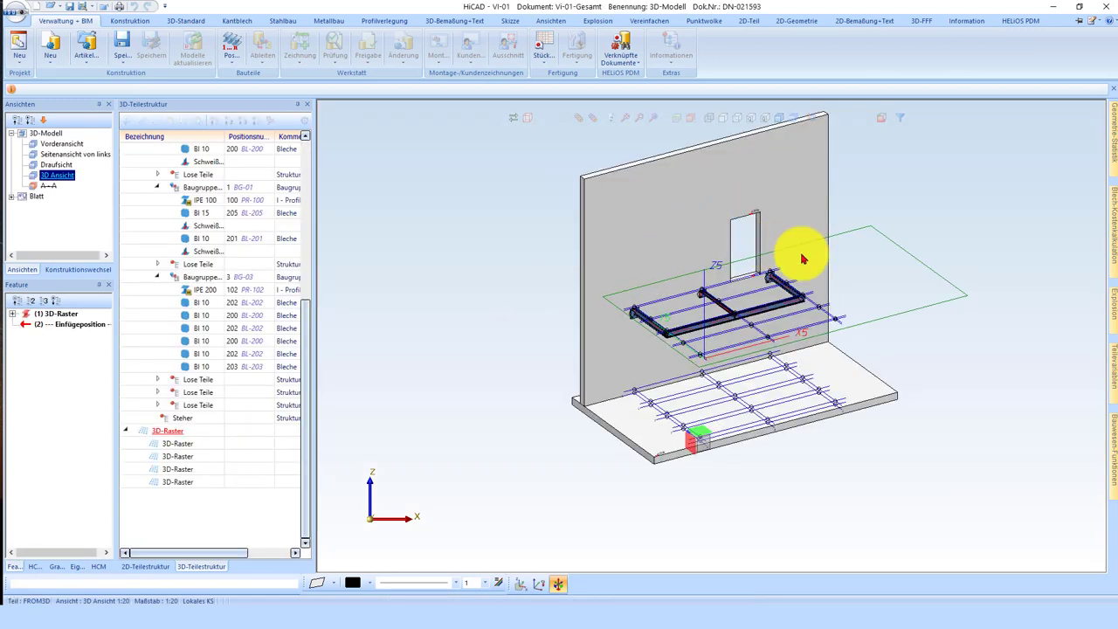
scroll(690, 327, "up", 3)
scroll(674, 301, "up", 3)
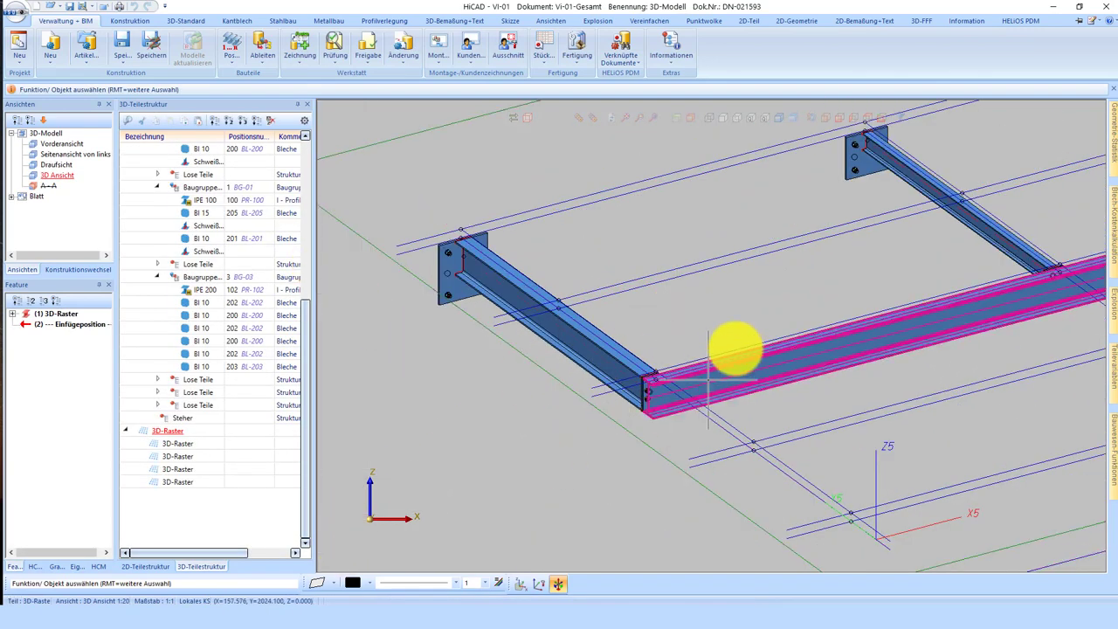
left_click(802, 354)
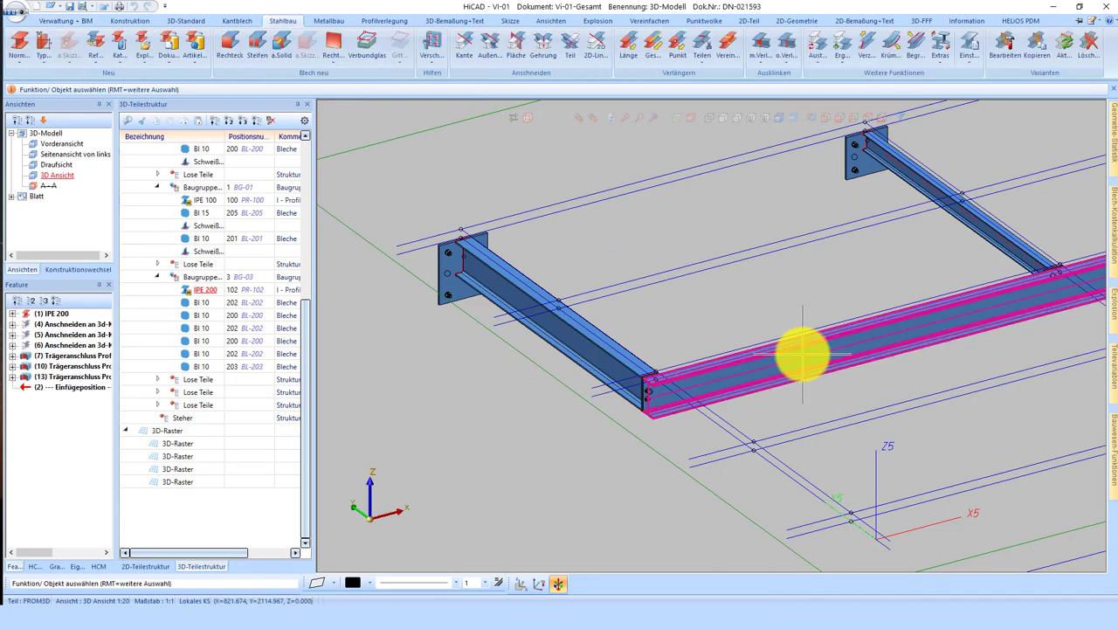
left_click(210, 201)
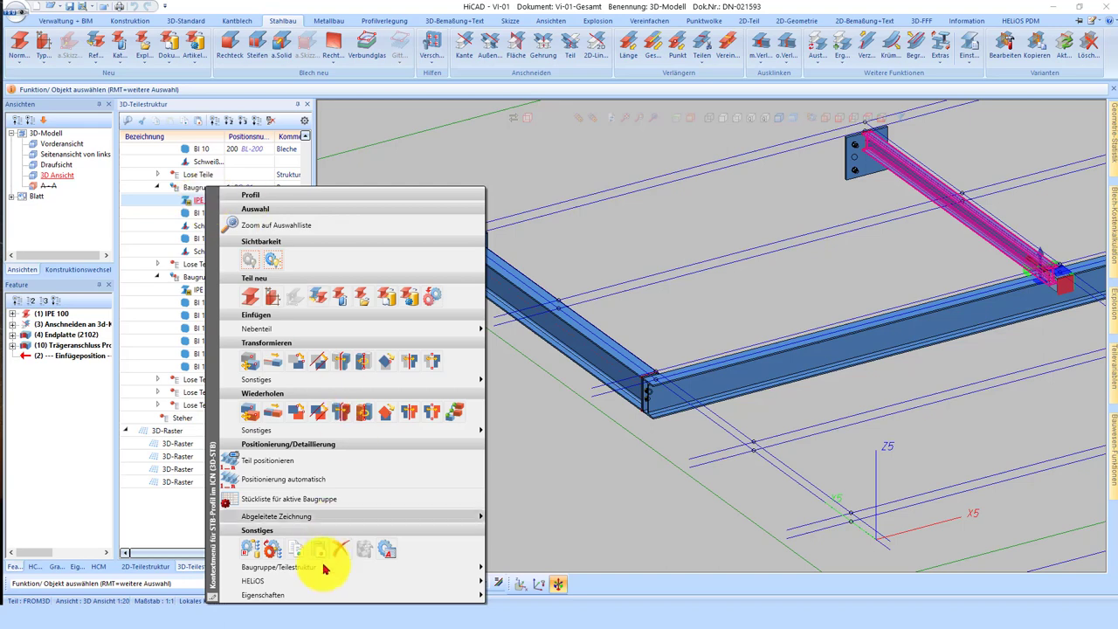
mouse_move(253, 580)
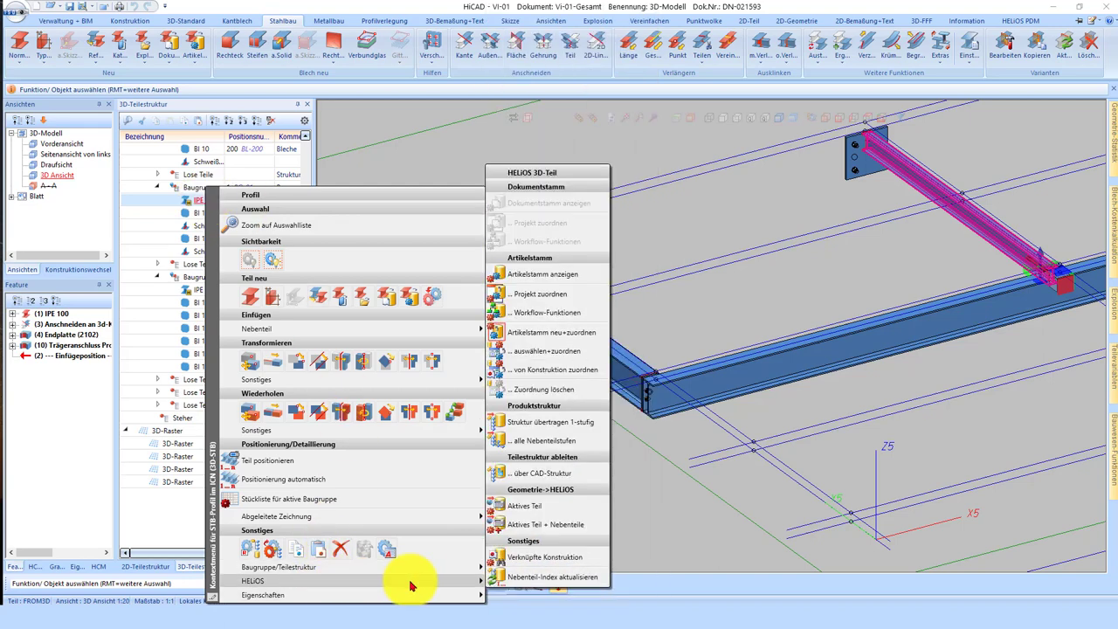
left_click(550, 561)
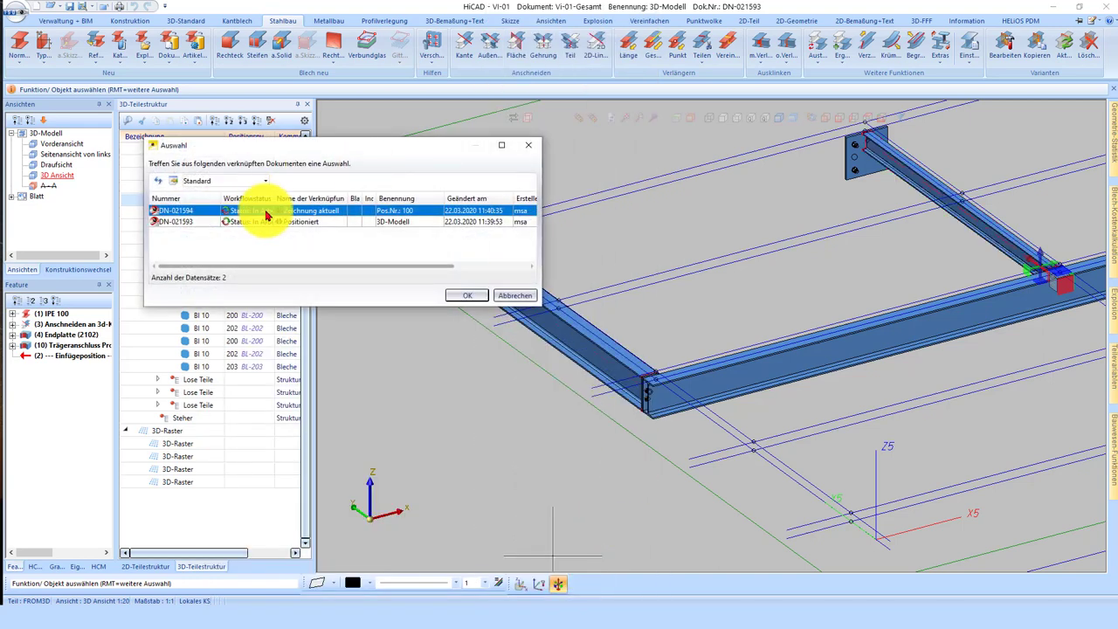
left_click(465, 295)
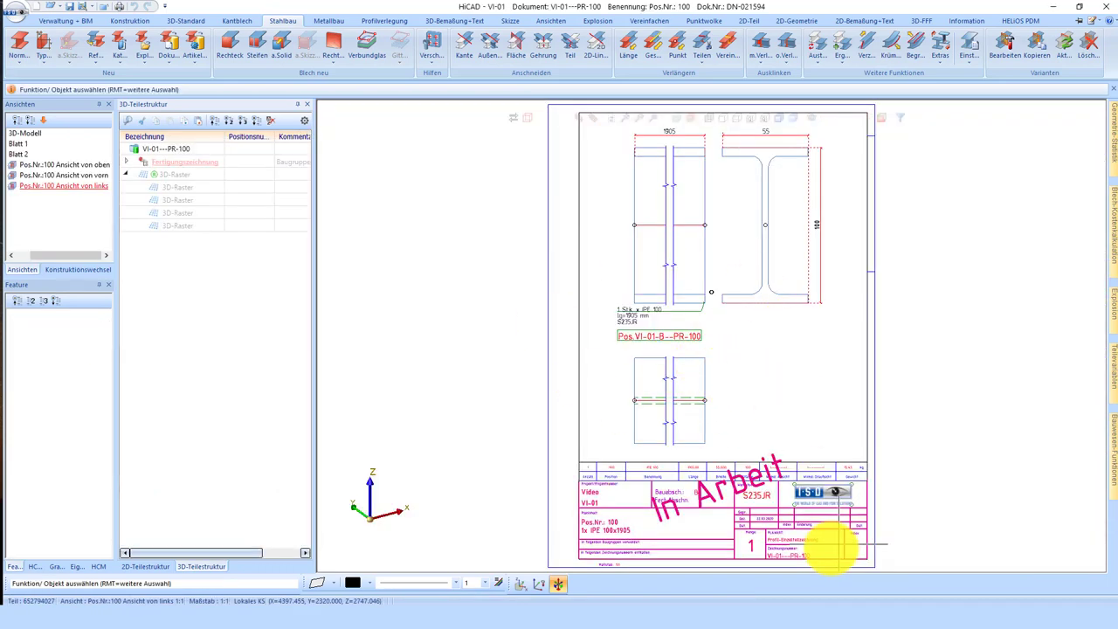
scroll(761, 444, "up", 2)
scroll(774, 379, "up", 3)
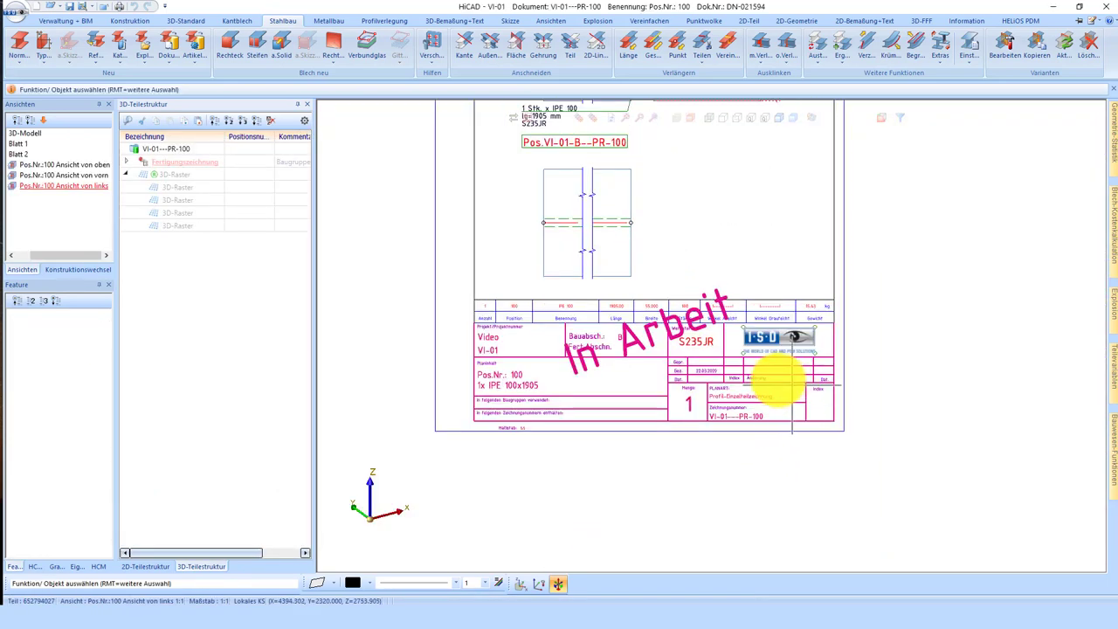
scroll(693, 474, "up", 3)
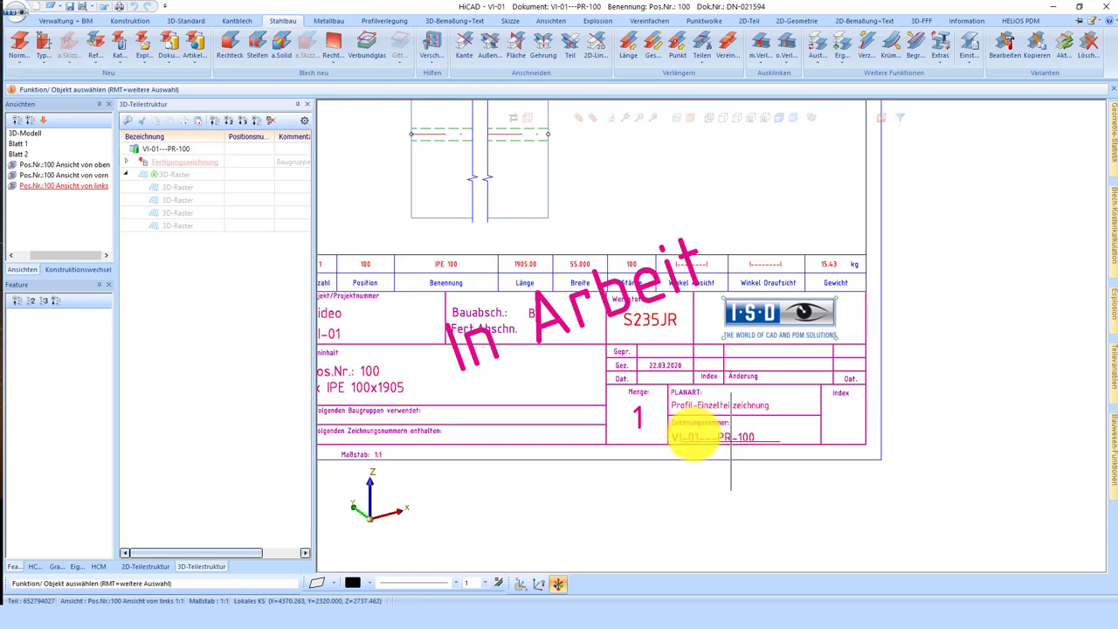
scroll(694, 441, "down", 1)
scroll(781, 474, "down", 3)
scroll(731, 399, "down", 2)
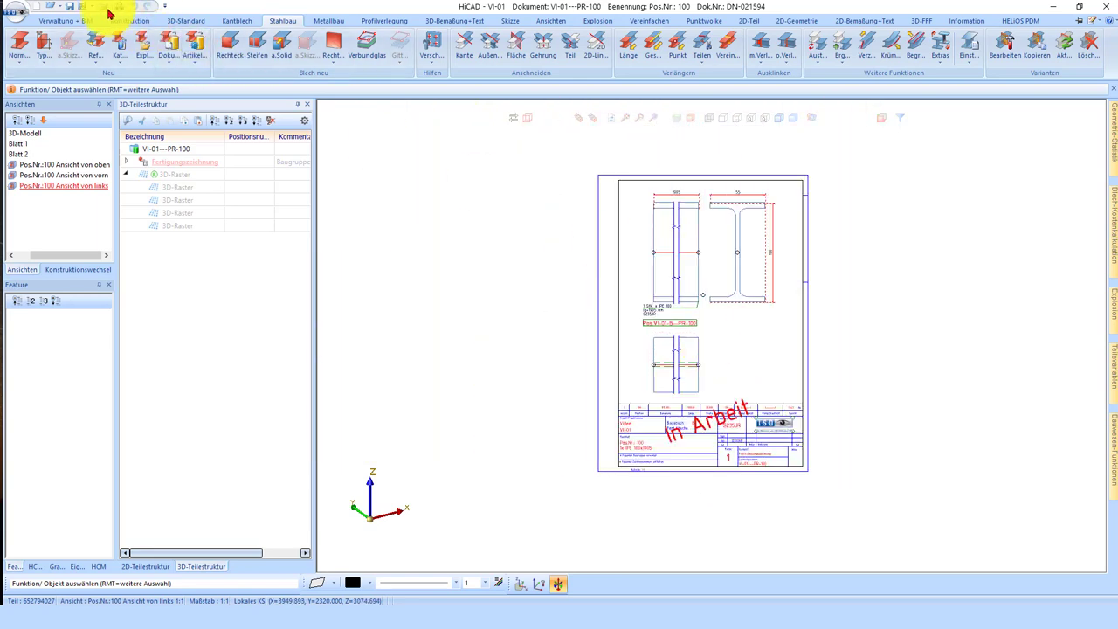
left_click(109, 12)
left_click(561, 322)
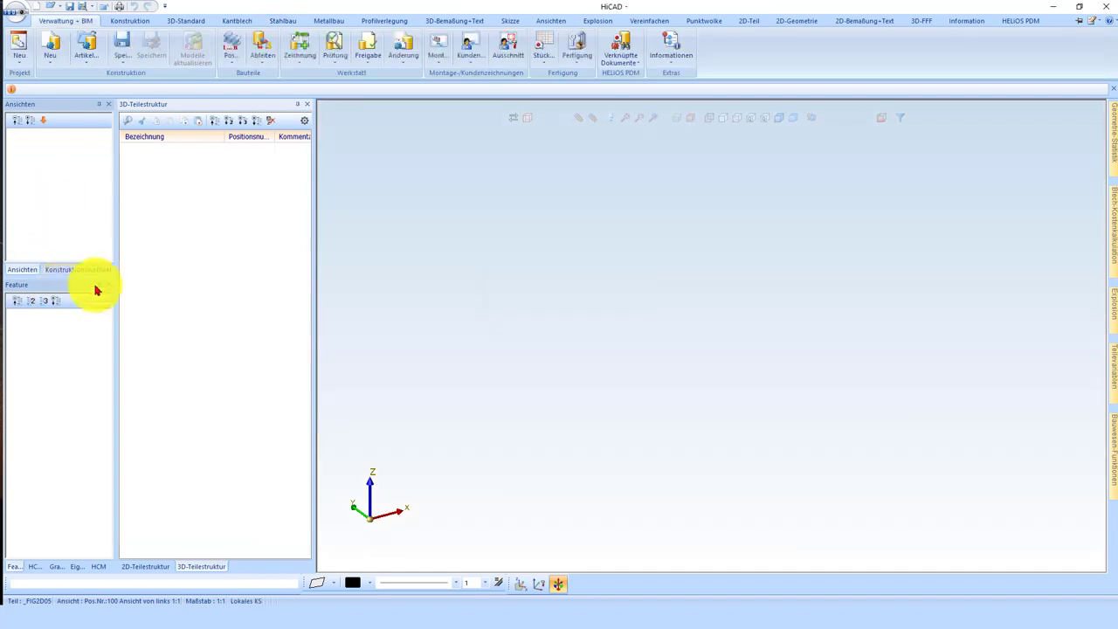
left_click(90, 271)
double_click(32, 143)
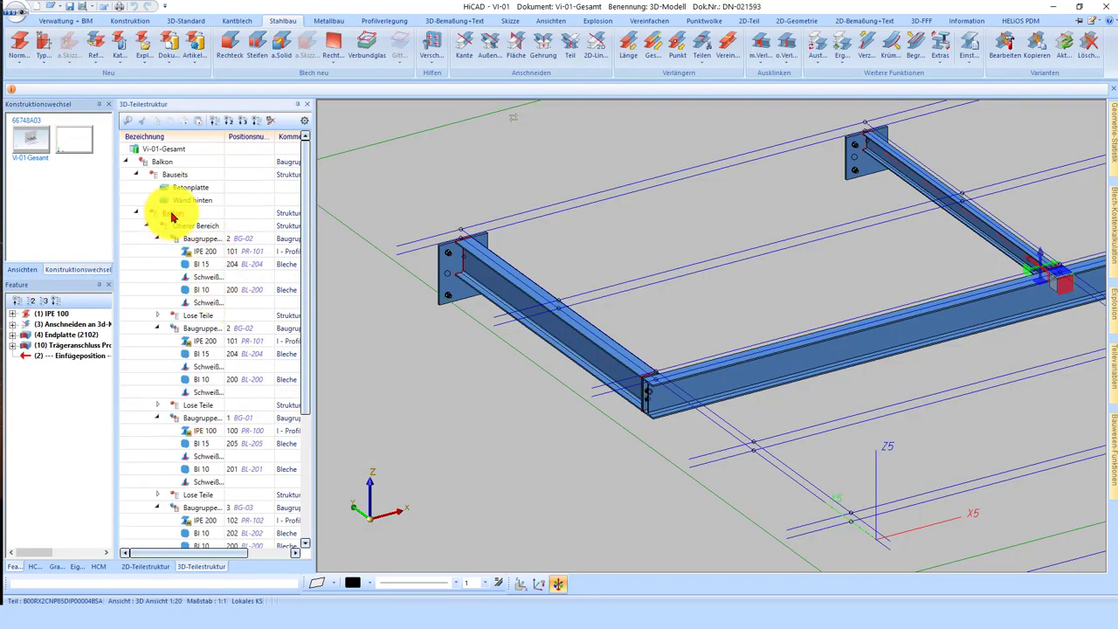
- Make the Balkon assembly active and recalculate its features
left_click(172, 217)
right_click(101, 337)
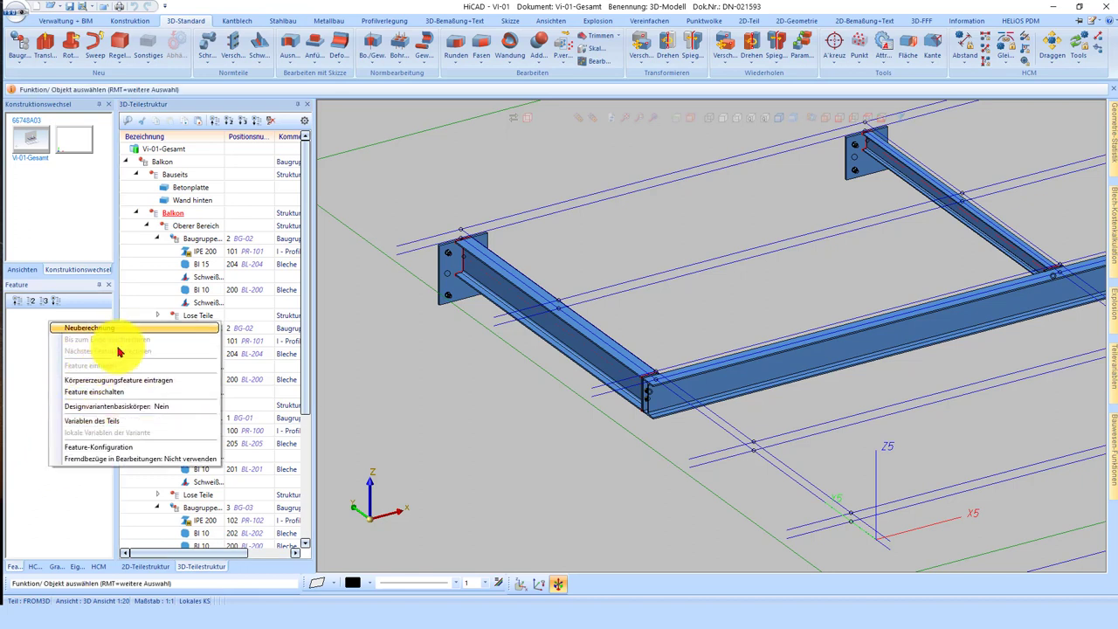
left_click(96, 327)
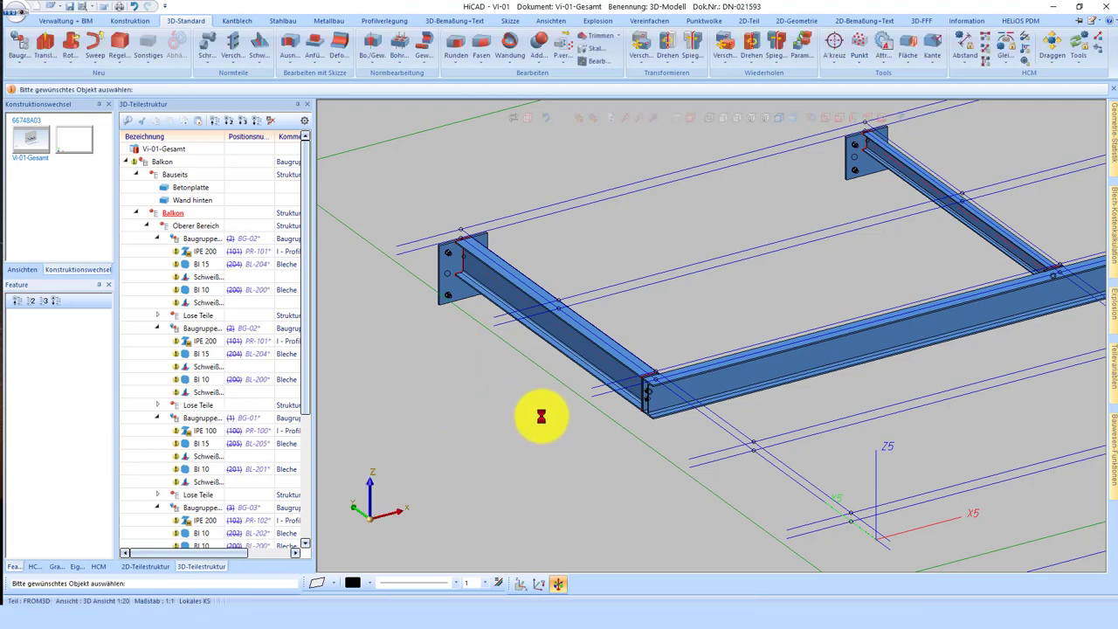
- Create the PR-100 workshop drawing, letting HiCAD position and save the model first
left_click(77, 22)
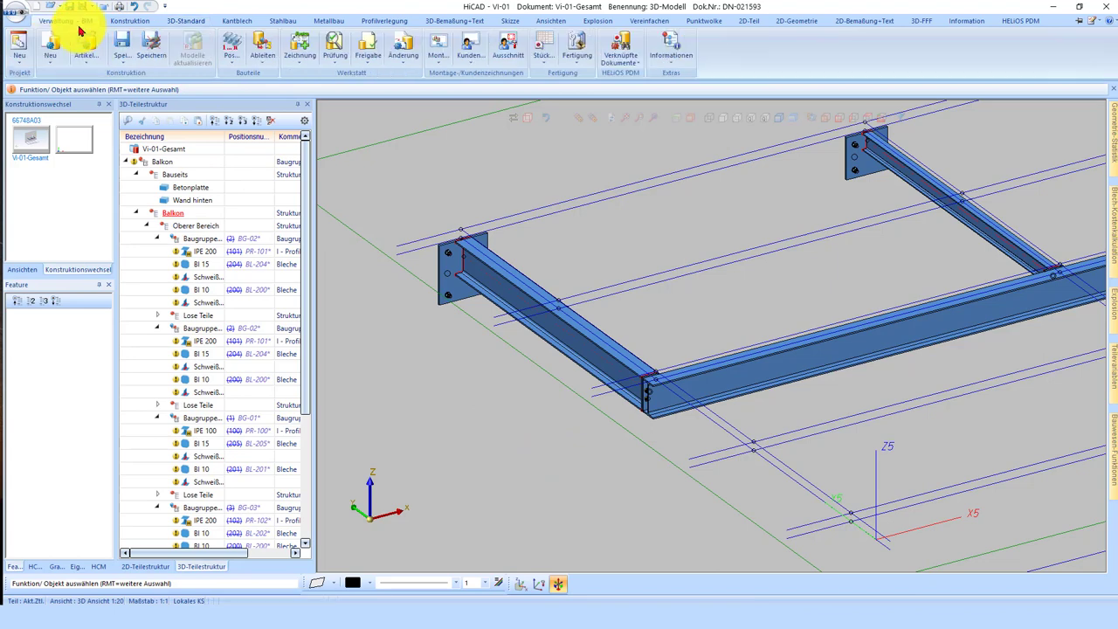
left_click(307, 45)
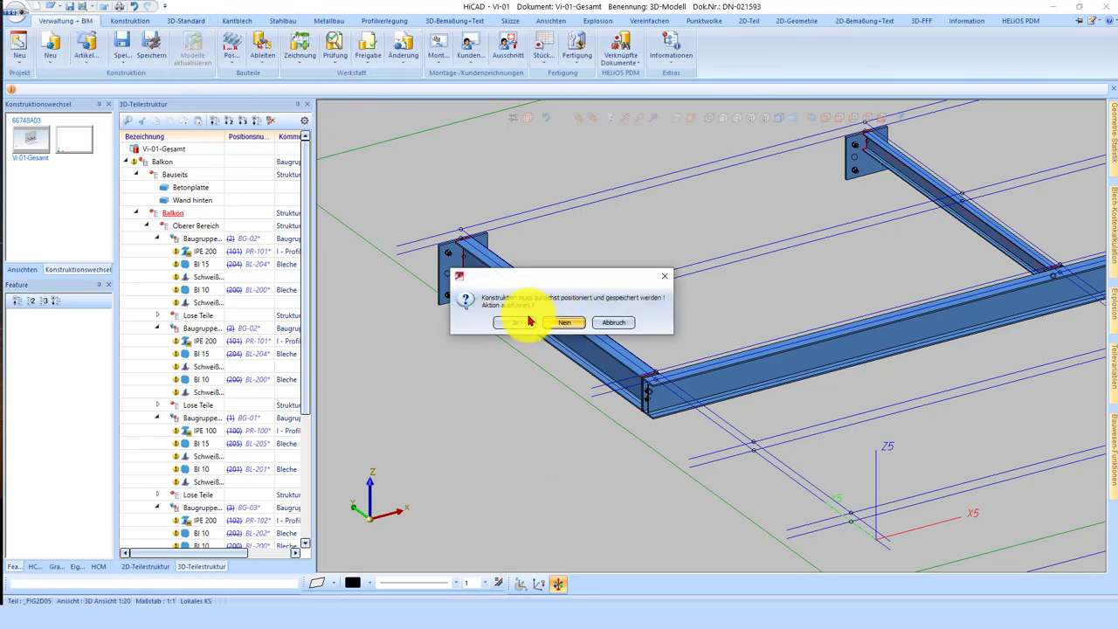
left_click(520, 324)
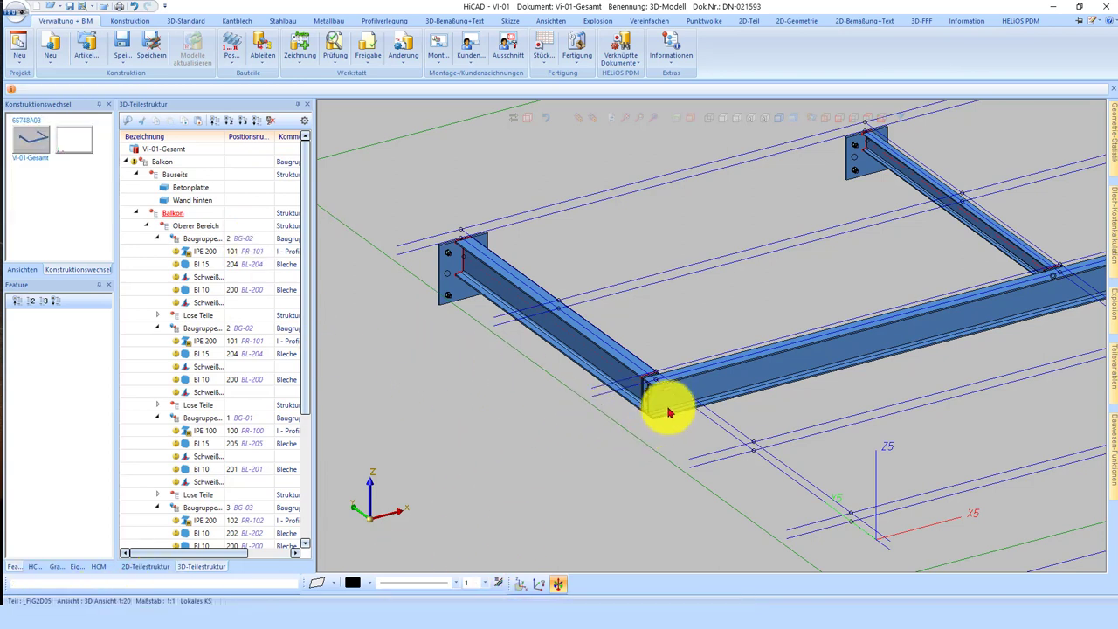
left_click(772, 365)
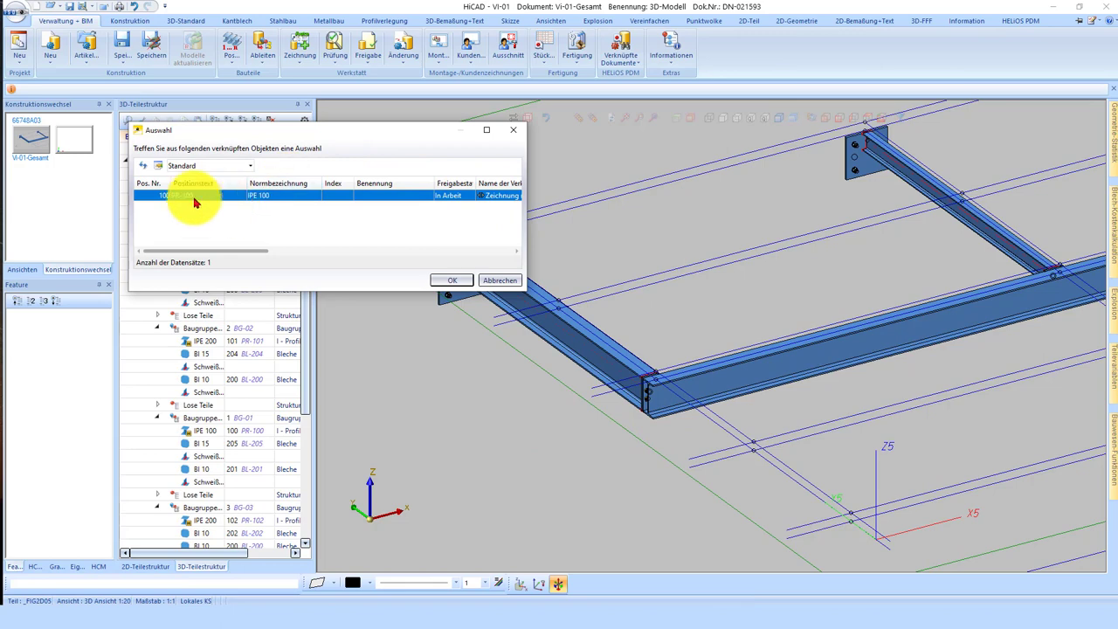
left_click(455, 282)
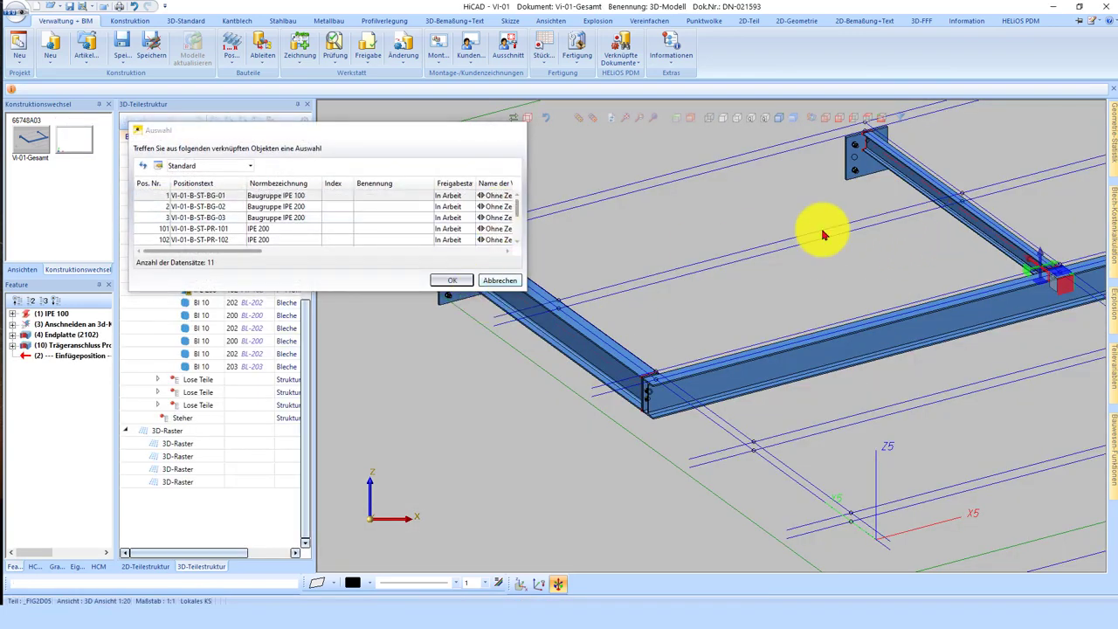
left_click(639, 63)
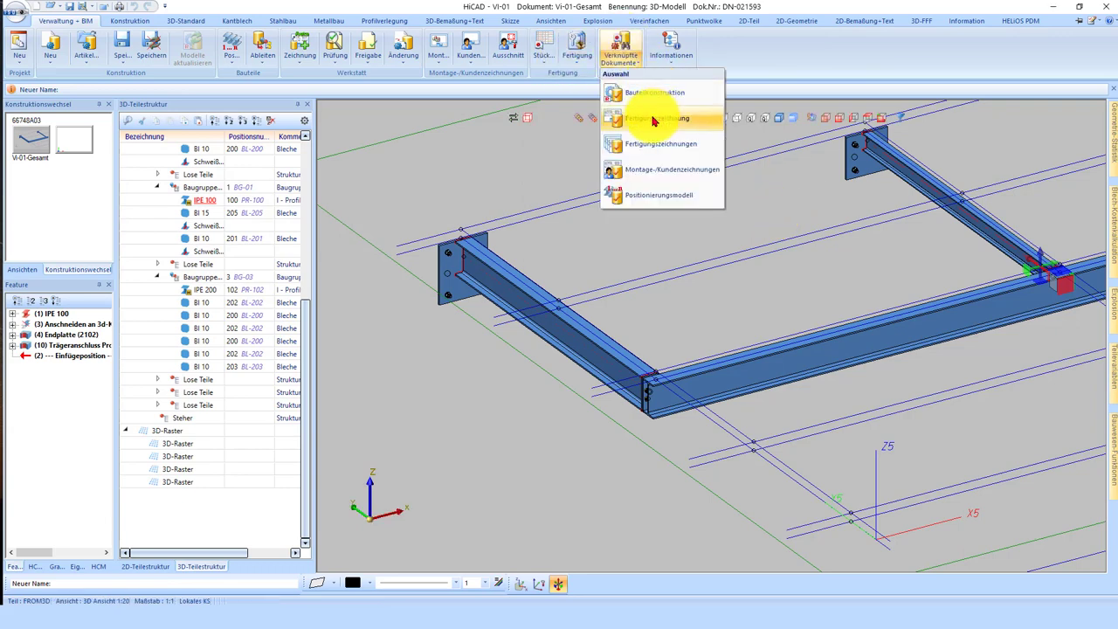
left_click(653, 119)
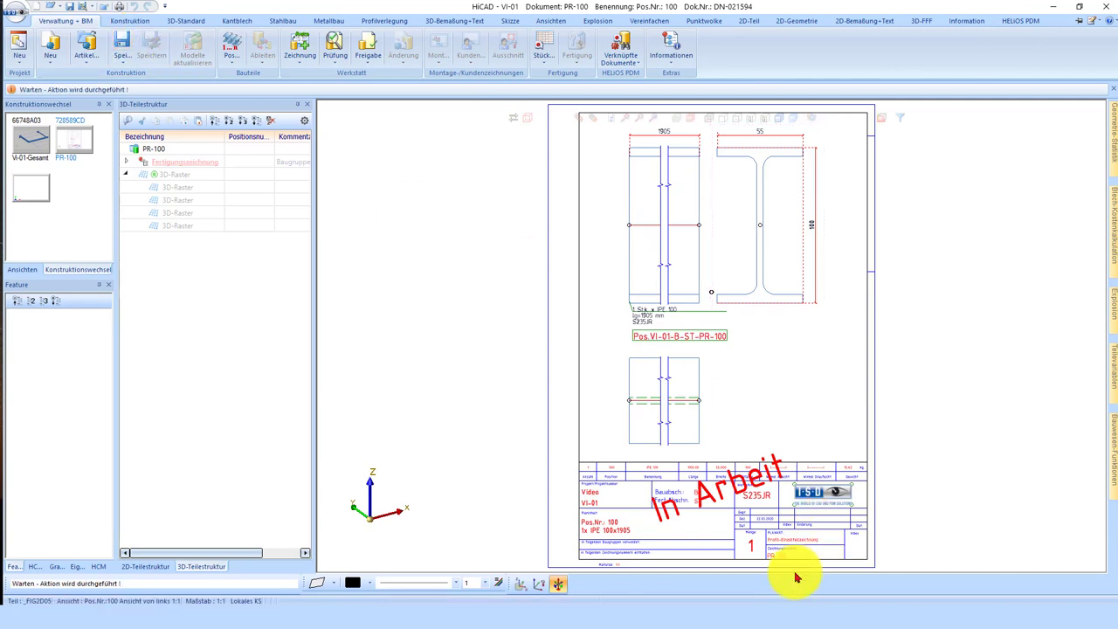
scroll(719, 387, "up", 2)
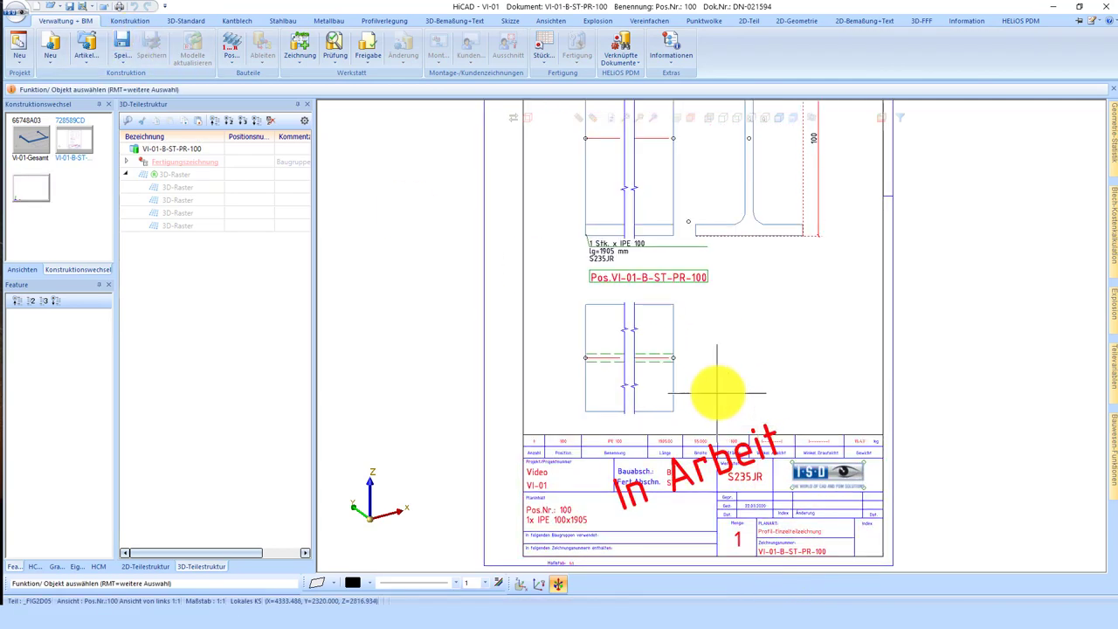
scroll(773, 524, "up", 2)
scroll(773, 524, "up", 2)
scroll(742, 533, "up", 2)
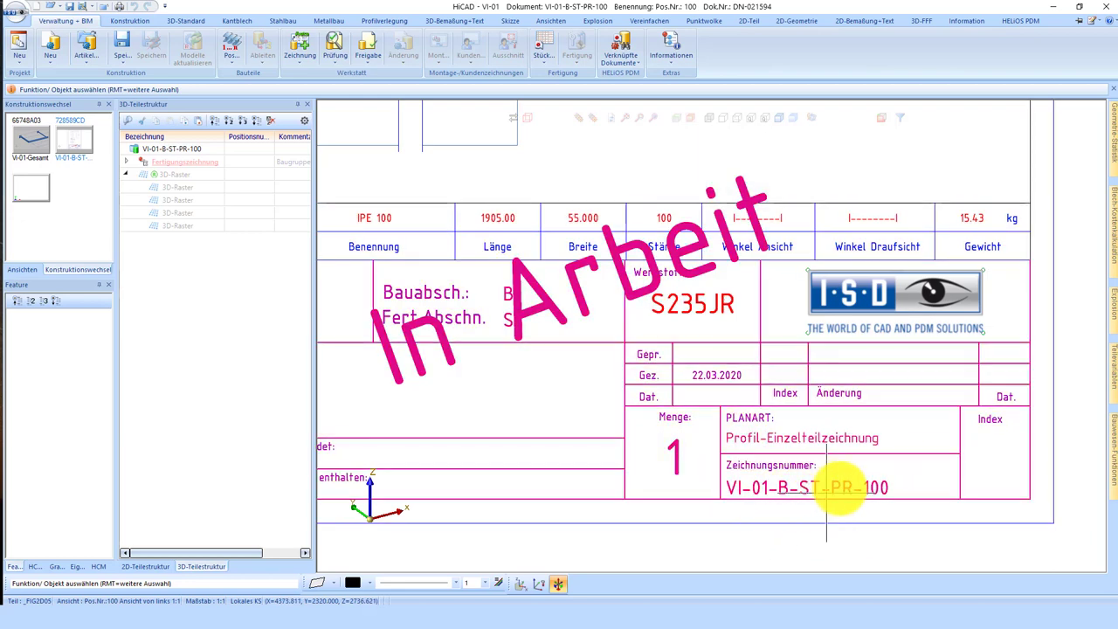
scroll(800, 506, "down", 2)
scroll(606, 454, "down", 2)
scroll(749, 357, "down", 2)
scroll(644, 267, "down", 2)
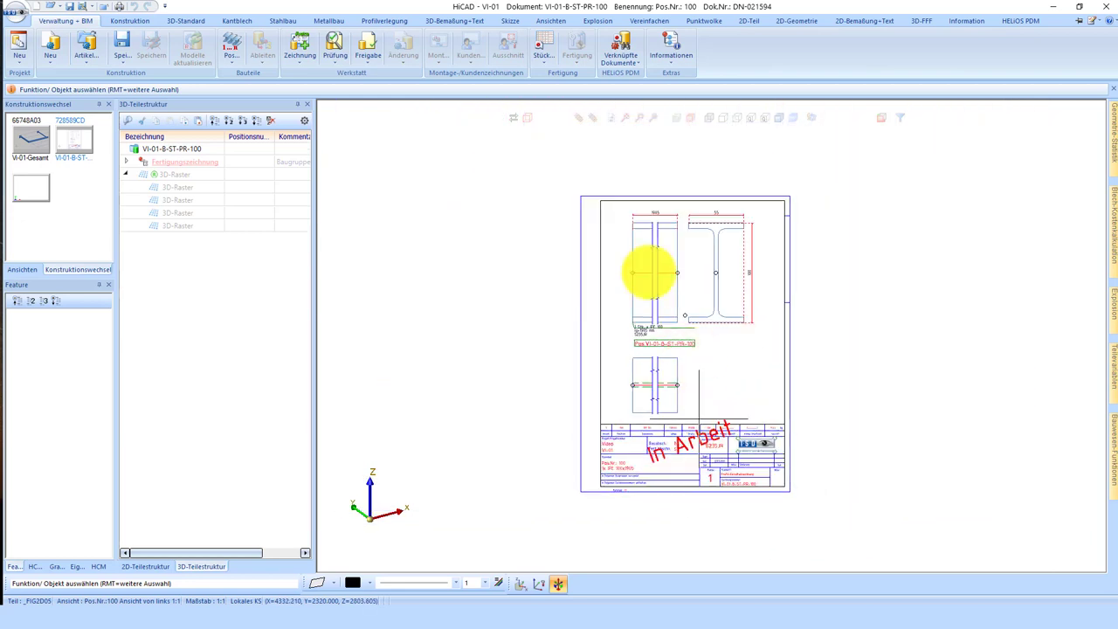
left_click(90, 46)
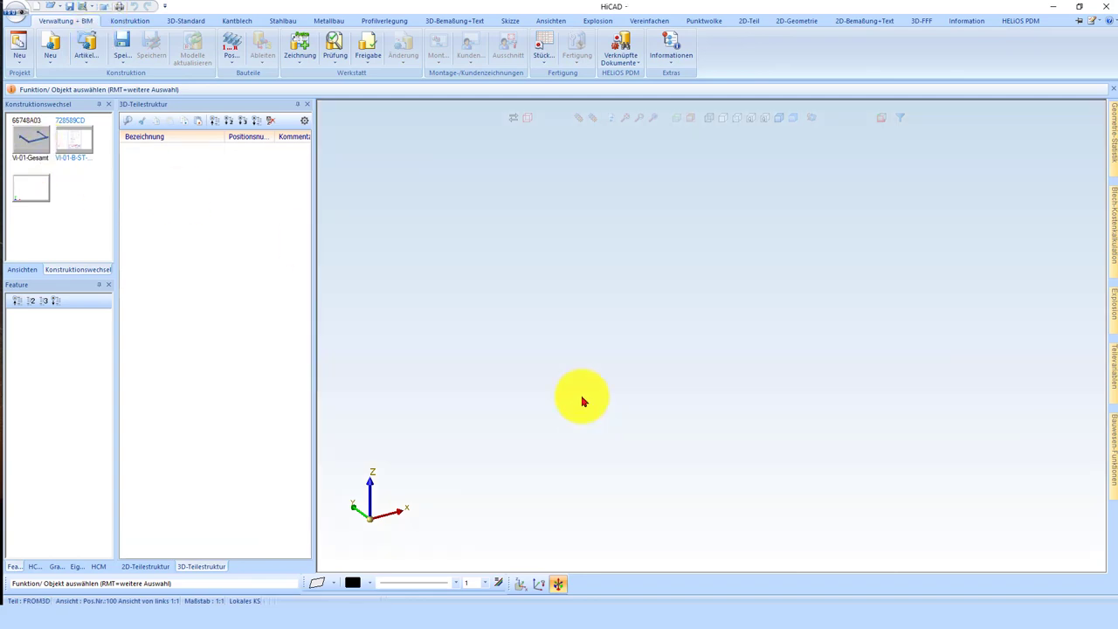
left_click(23, 136)
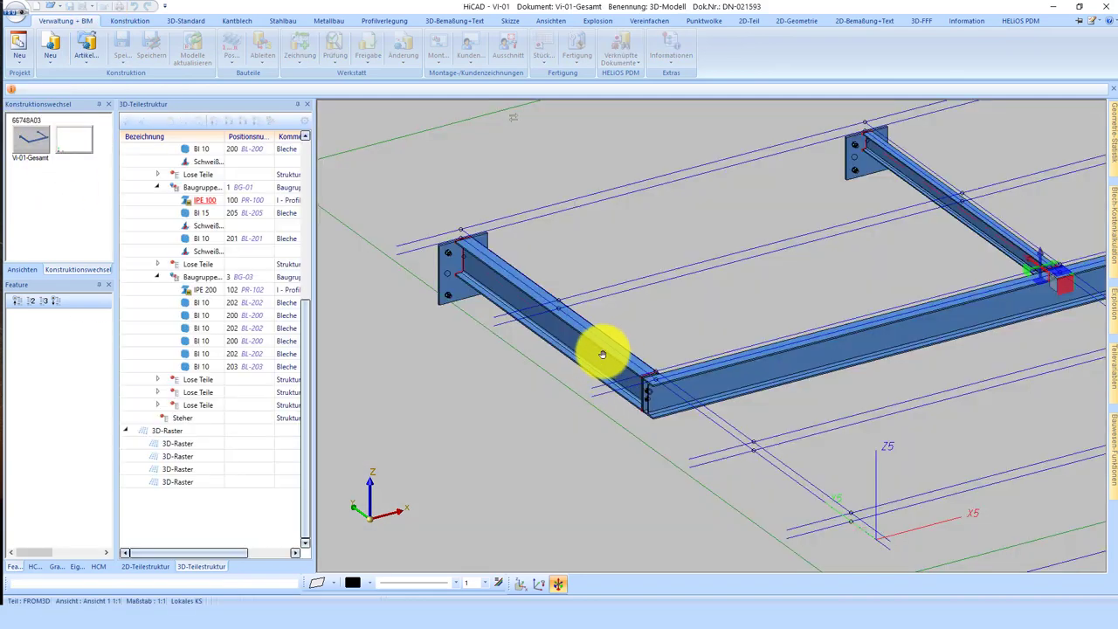
- Select all 11 remaining parts in the Auswahl list with Ctrl+A and generate their drawings
scroll(559, 344, "down", 3)
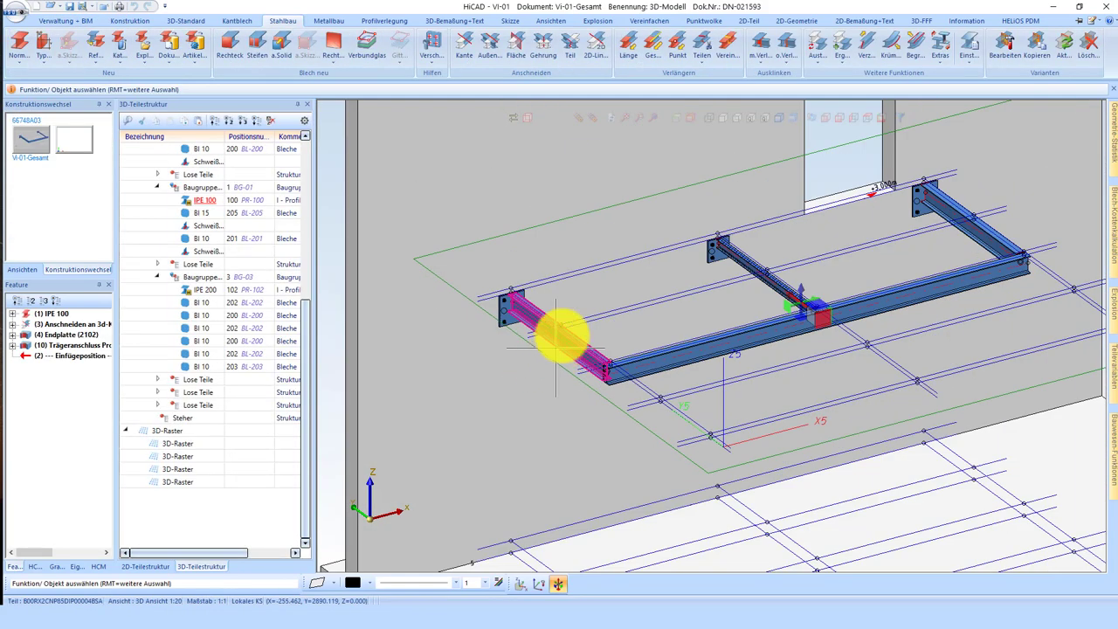
left_click(79, 20)
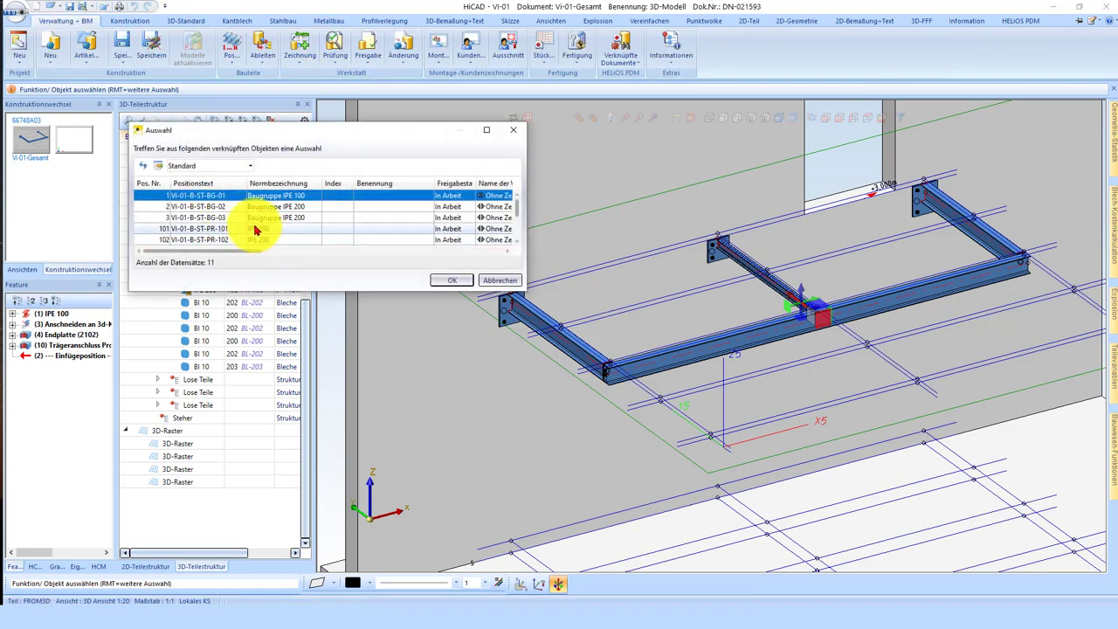
left_click(262, 237)
scroll(280, 233, "down", 2)
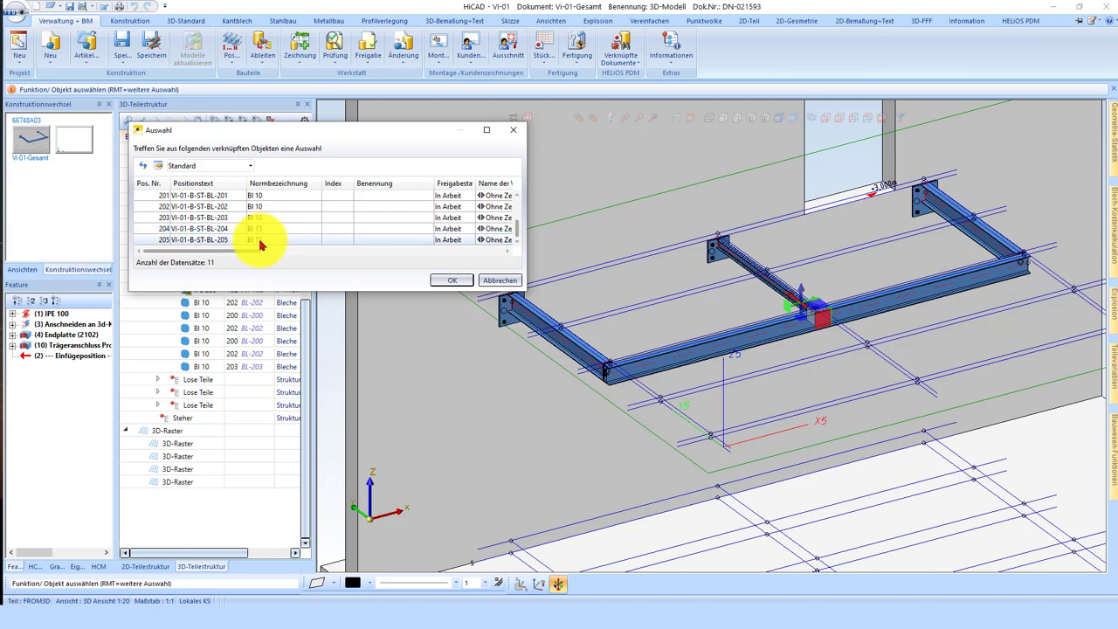
key("ctrl+a")
left_click(452, 279)
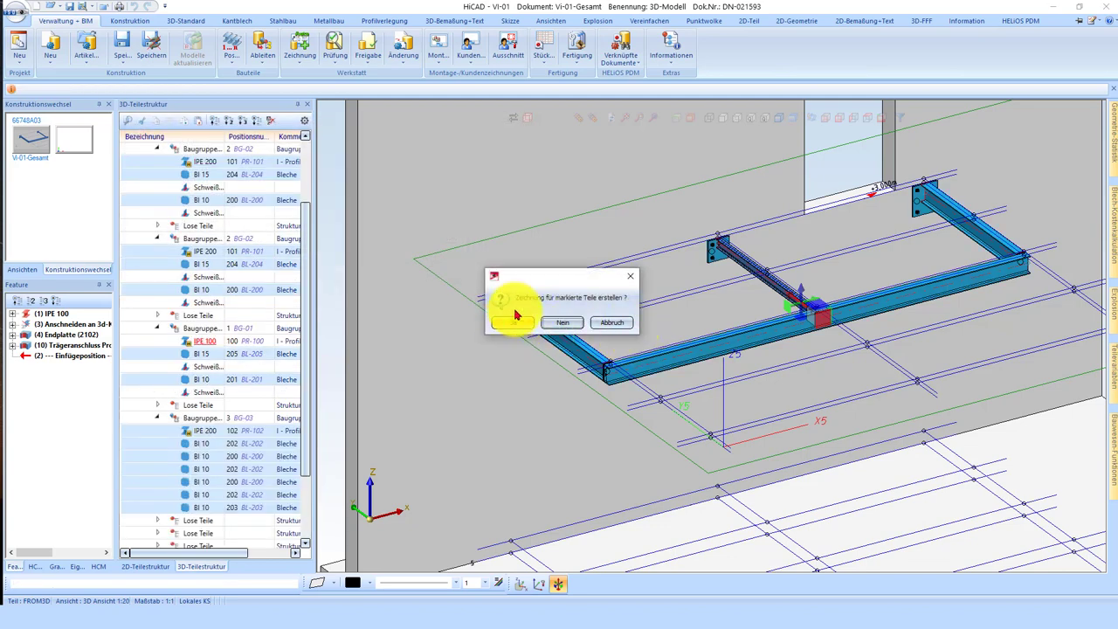
left_click(515, 323)
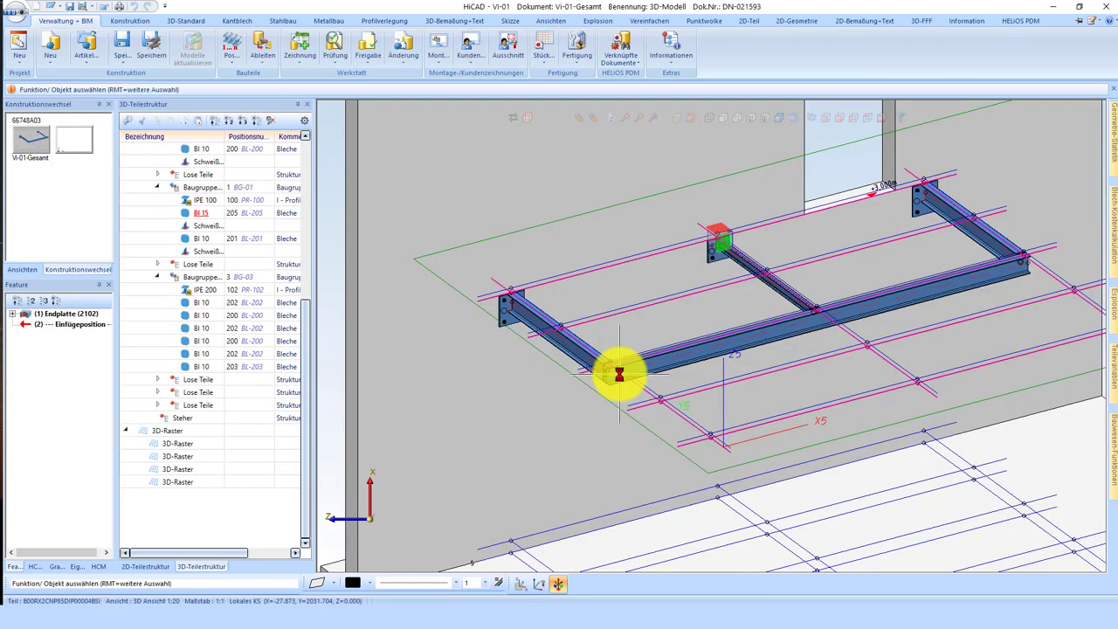
- Orbit and zoom around the frame, then repeat the profile insertion from the Stahlbau tab
scroll(674, 320, "down", 1)
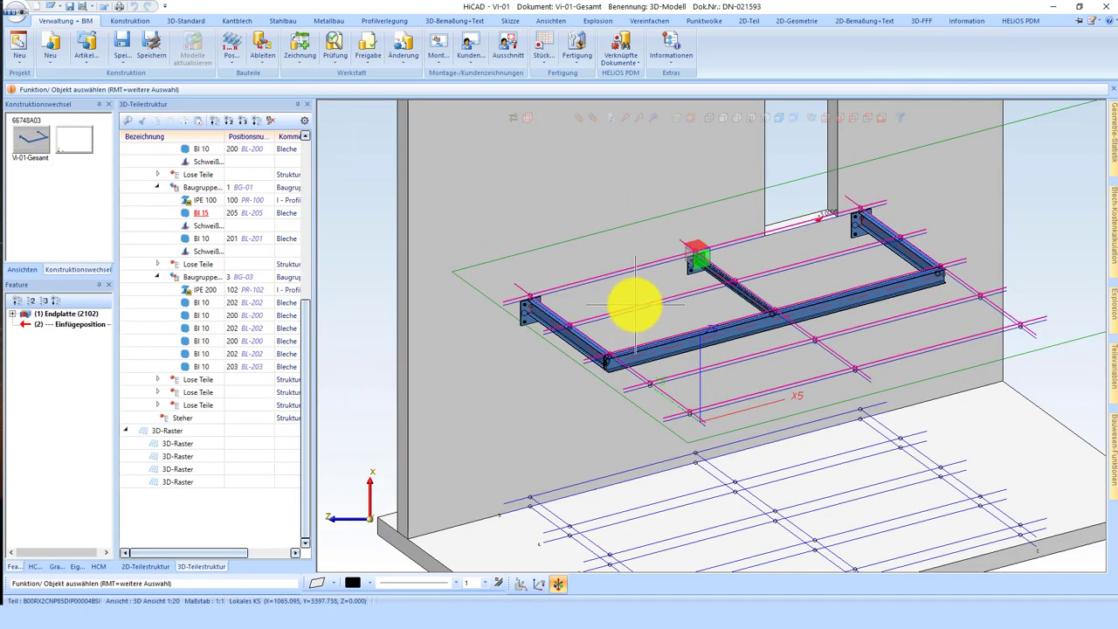
scroll(681, 315, "down", 1)
scroll(646, 334, "up", 1)
middle_click_drag(673, 349, 569, 243)
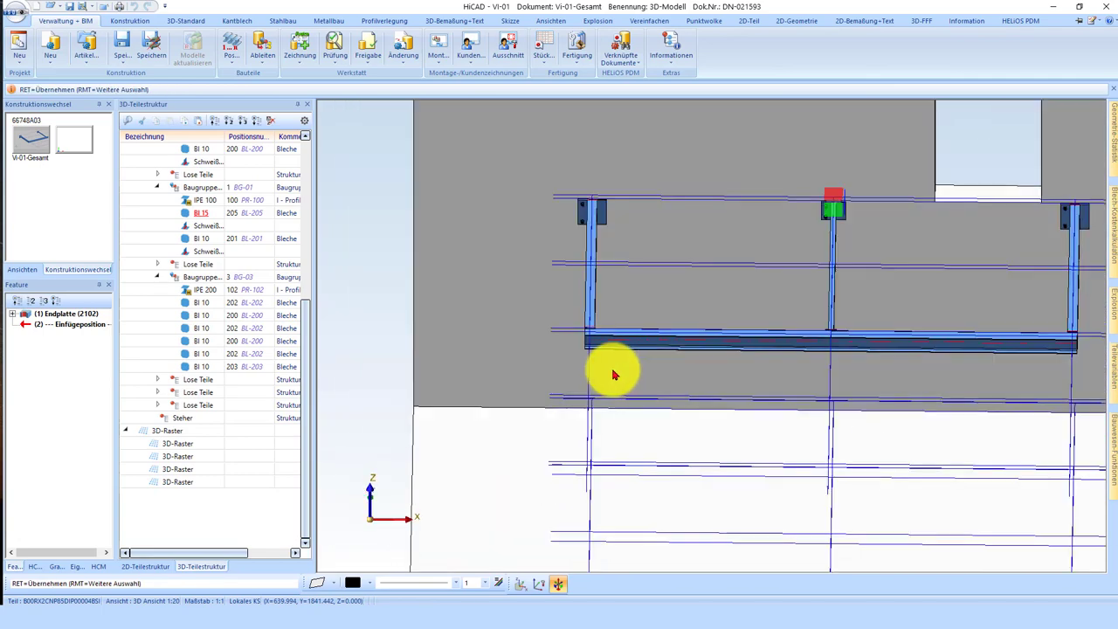
scroll(569, 242, "down", 1)
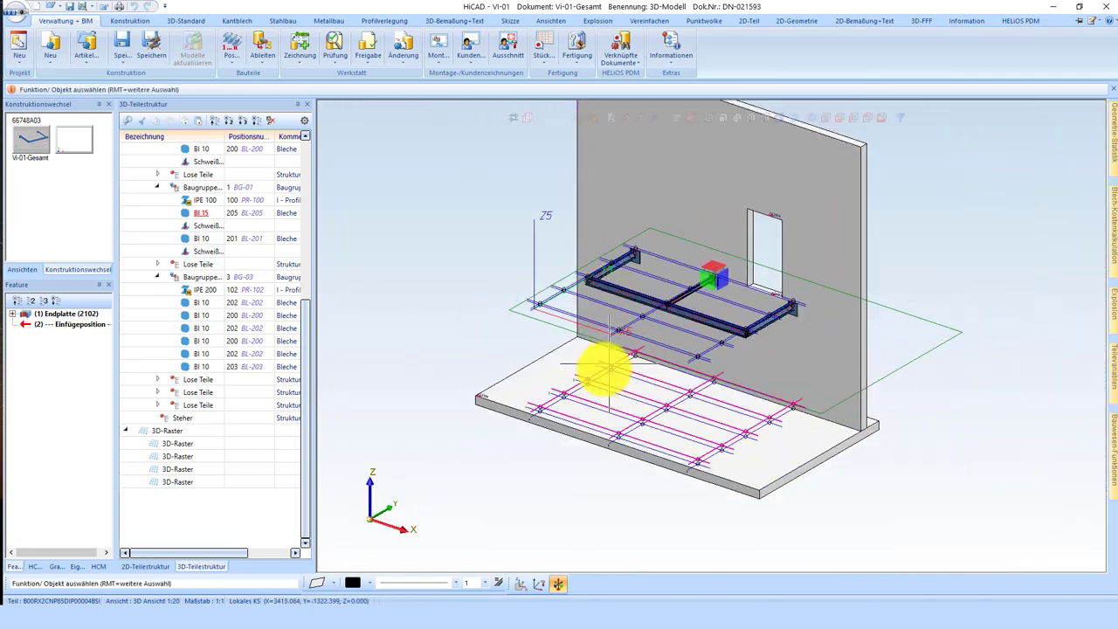
scroll(629, 350, "up", 1)
scroll(611, 227, "up", 1)
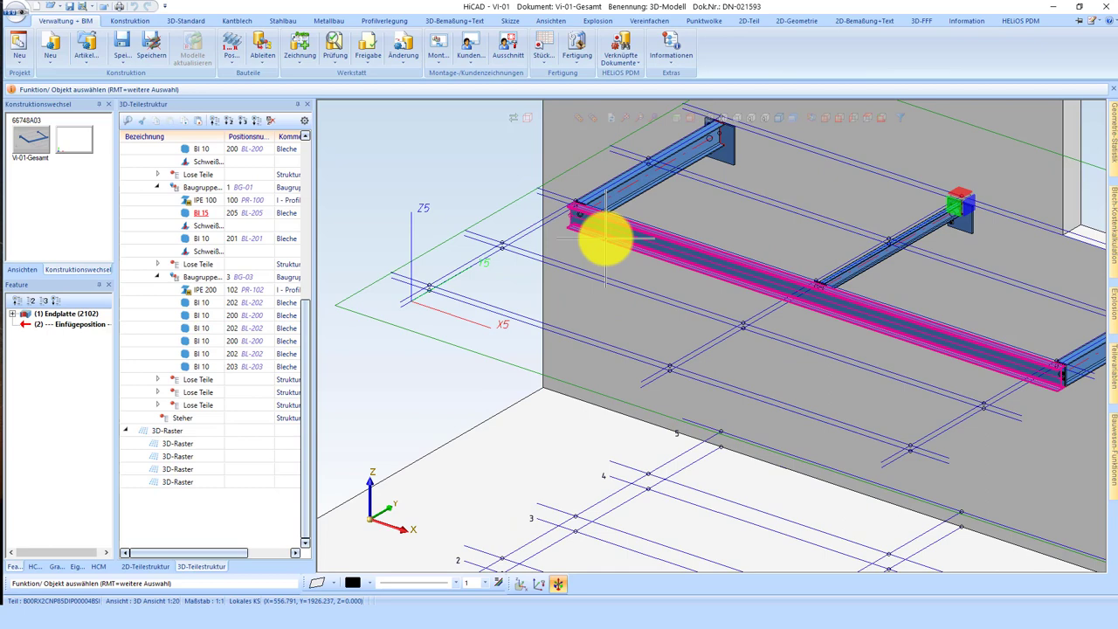
scroll(612, 249, "down", 1)
scroll(629, 273, "up", 1)
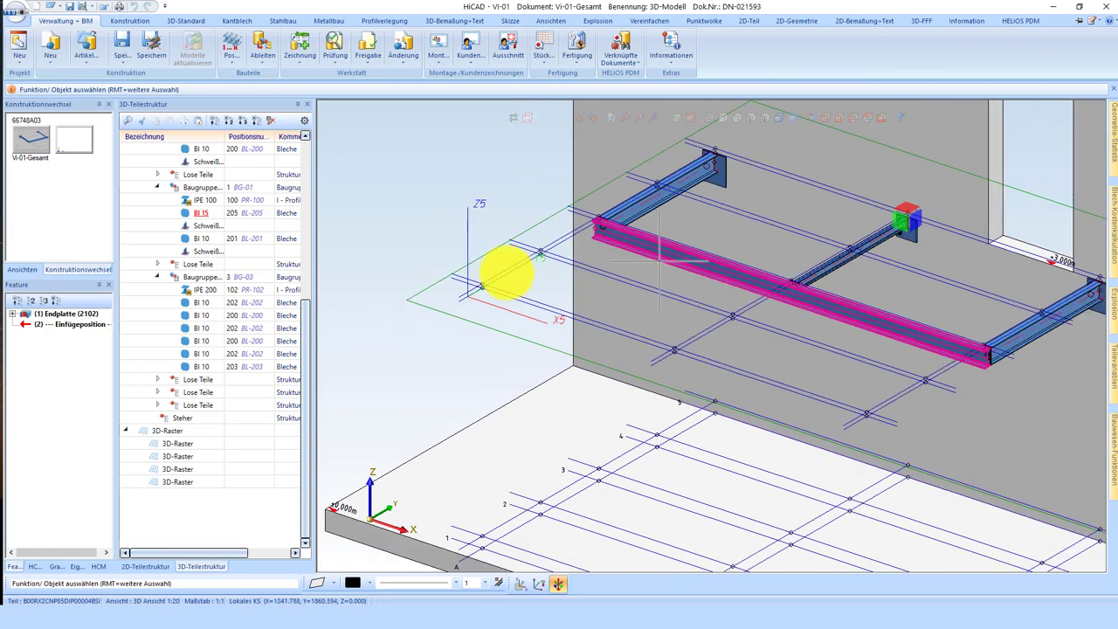
scroll(428, 301, "down", 1)
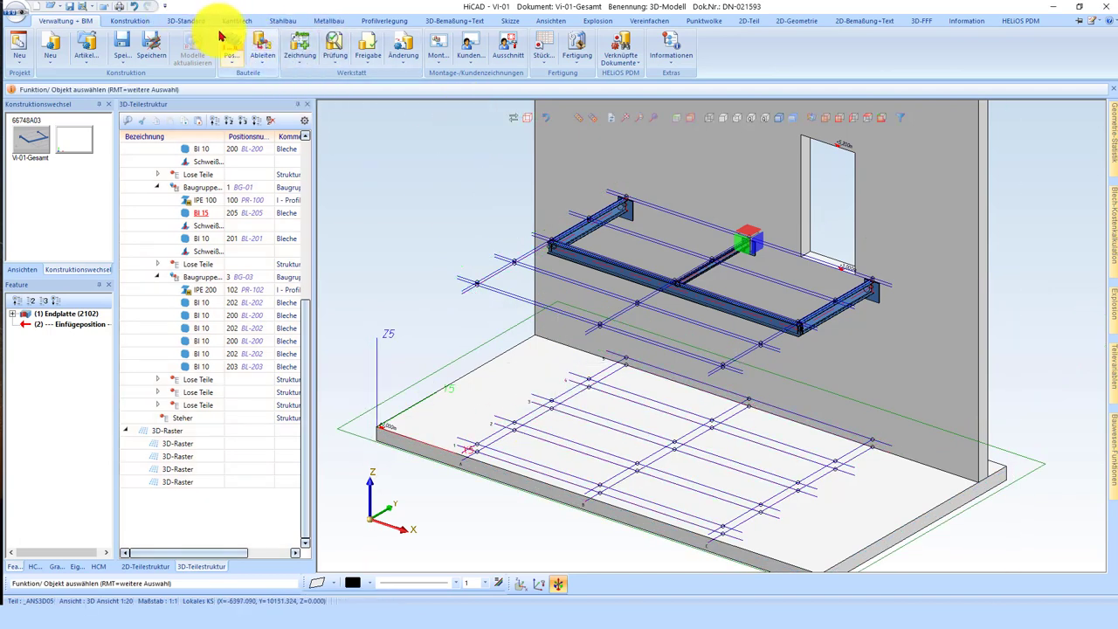
left_click(293, 20)
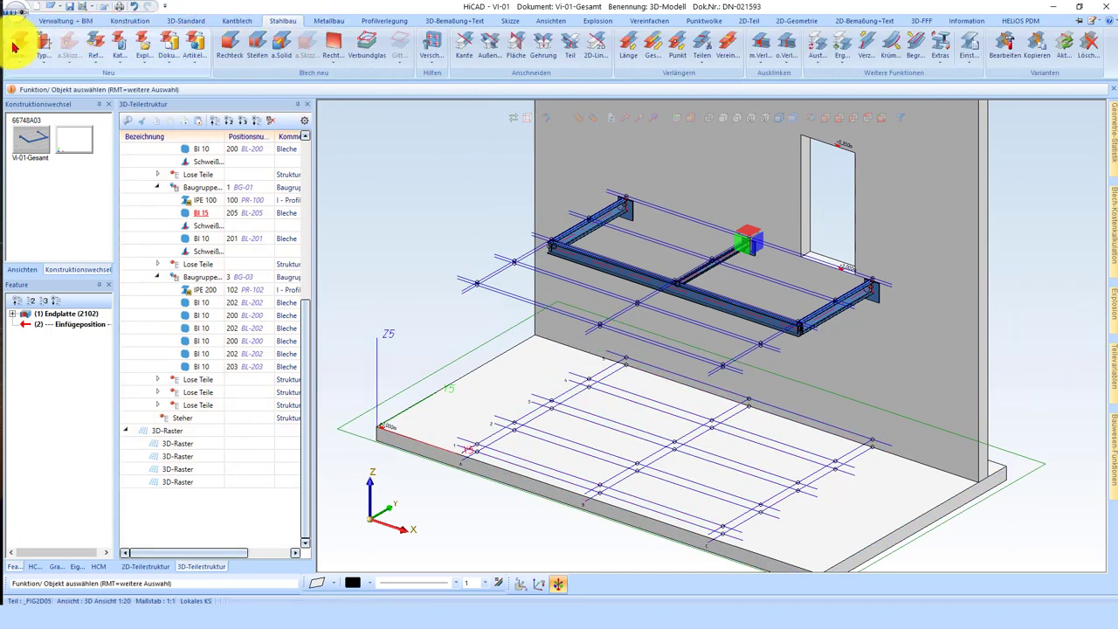
middle_click(568, 323)
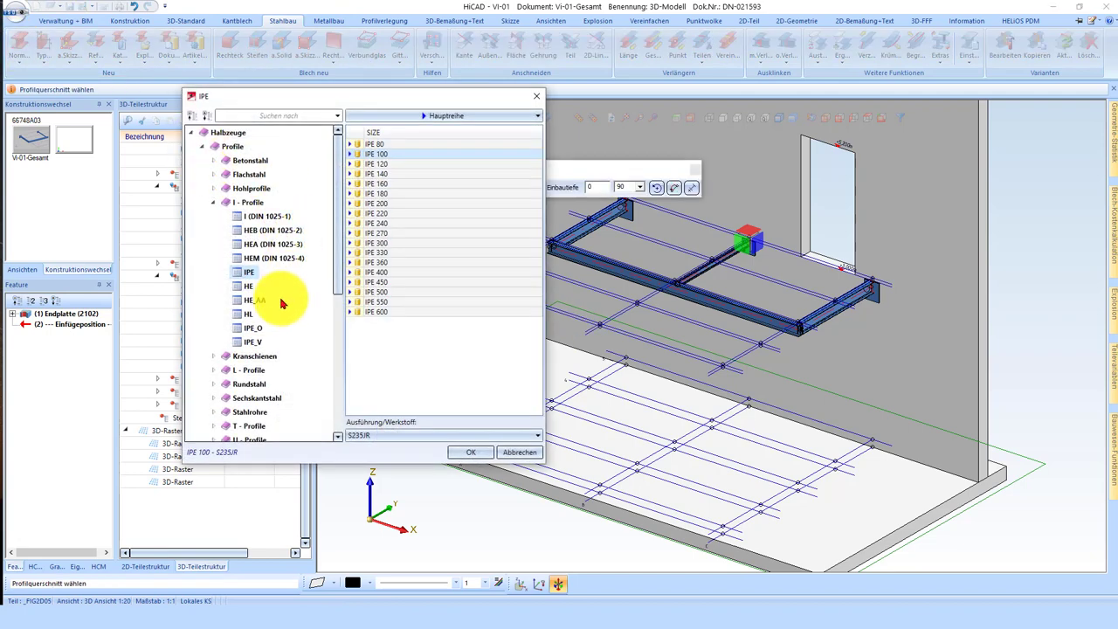
- Choose the HEA 120 profile, placed by start point and length
left_click(256, 246)
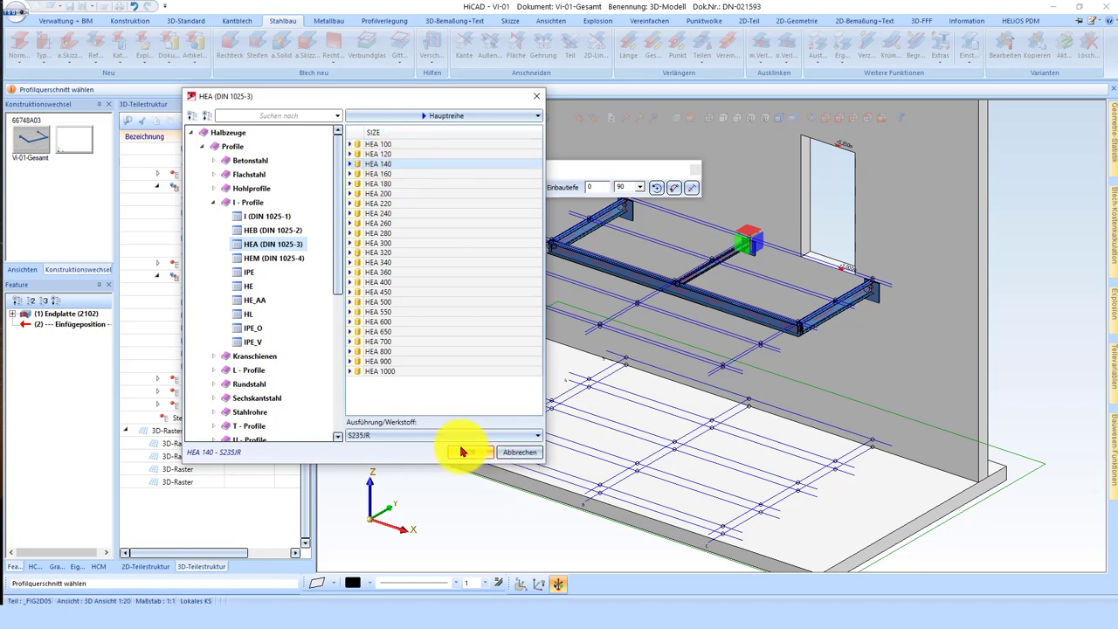
left_click(387, 154)
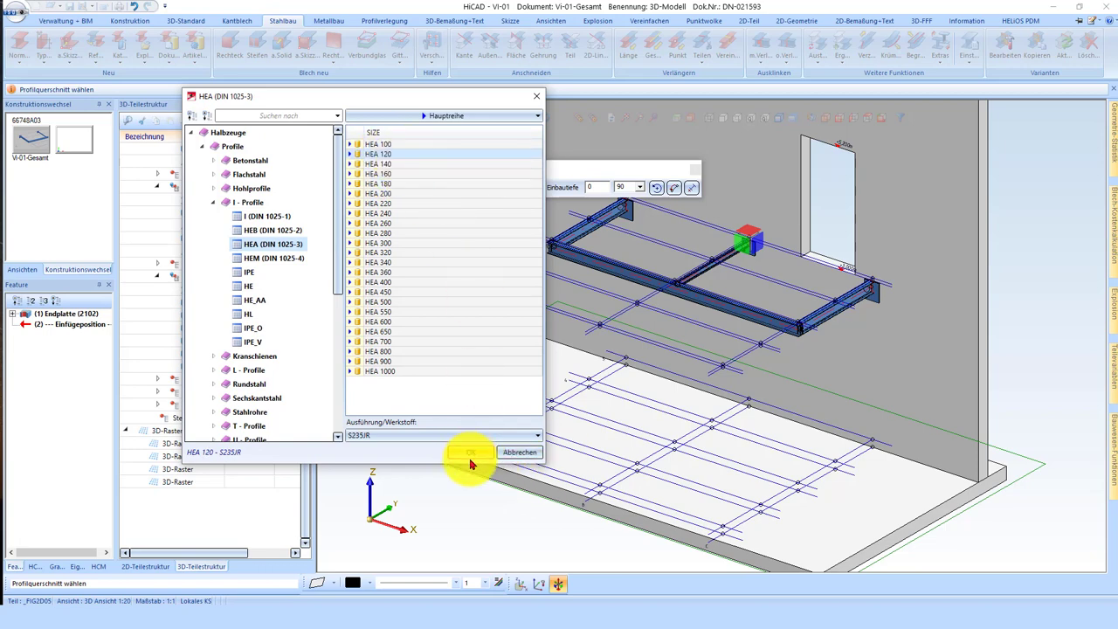
left_click(472, 456)
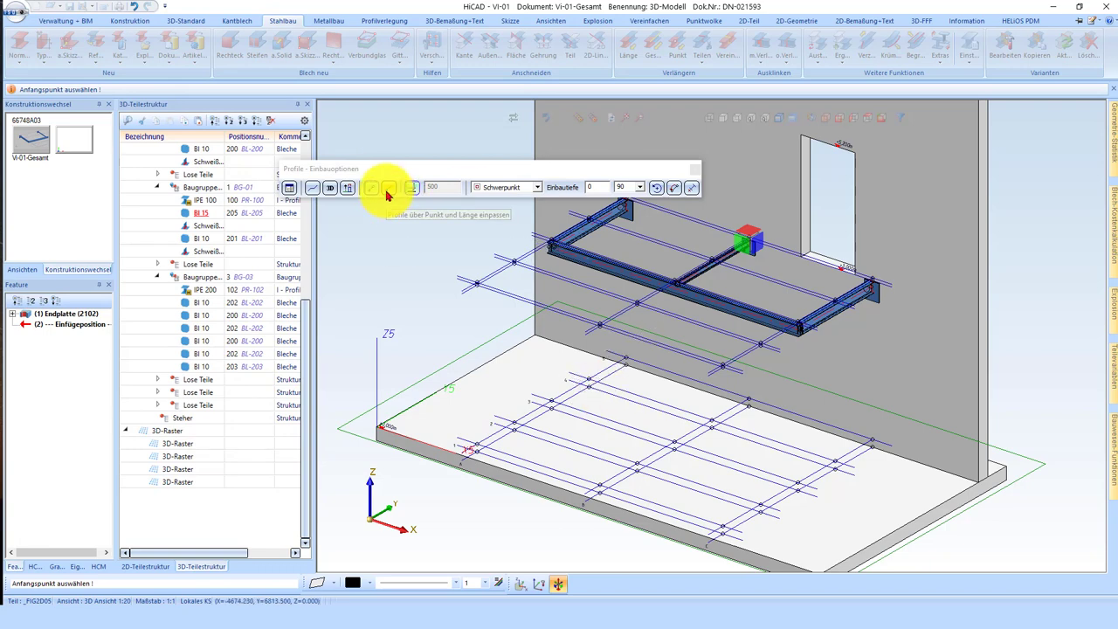
left_click(347, 189)
type("1500")
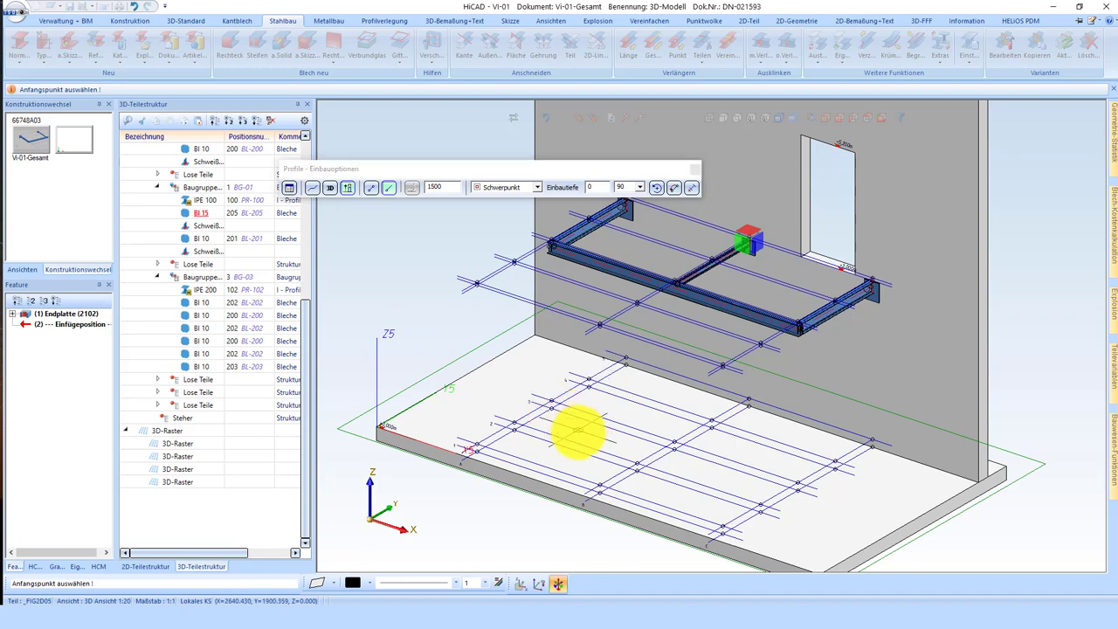
- Place two more HEA 120 columns on the floor grid points, completing three under the frame
scroll(563, 384, "up", 1)
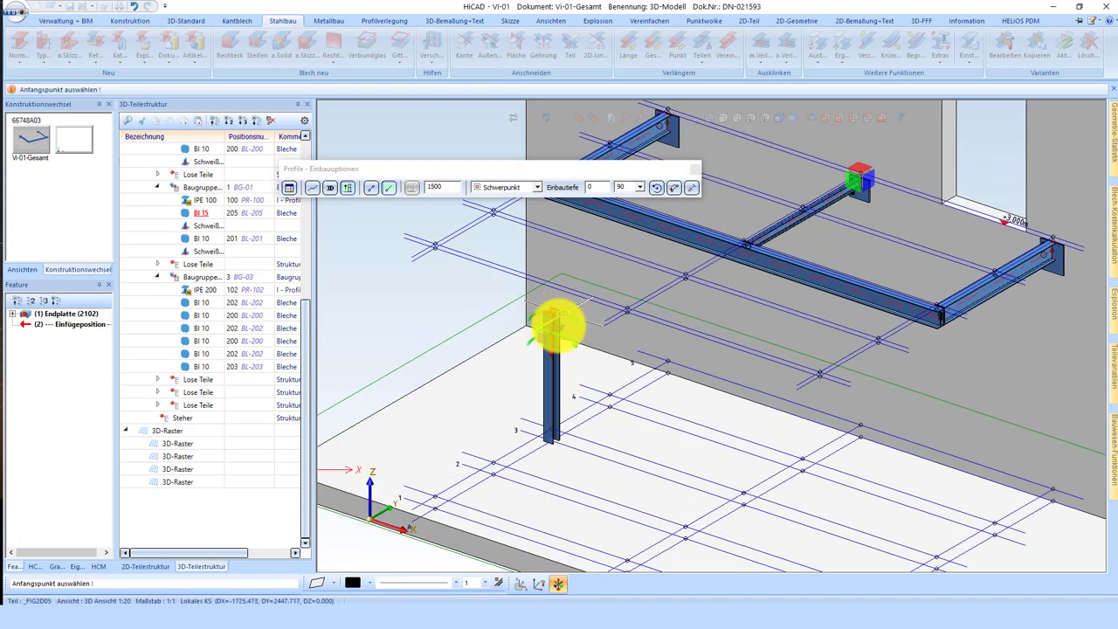
scroll(550, 328, "up", 1)
scroll(559, 358, "up", 2)
scroll(551, 360, "up", 1)
scroll(533, 365, "down", 3)
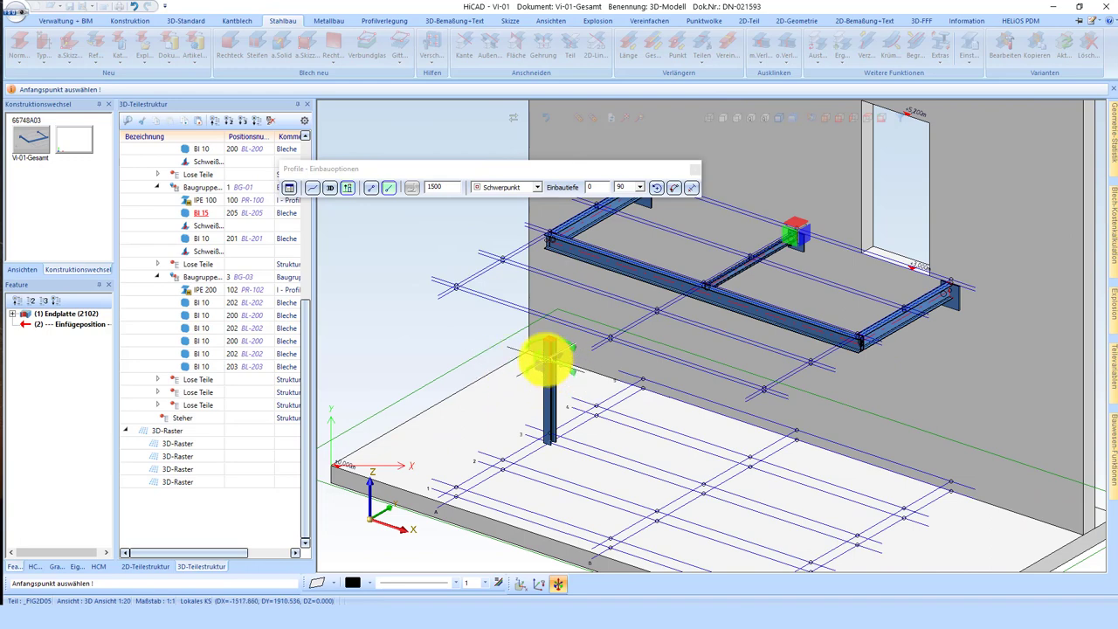
left_click(854, 543)
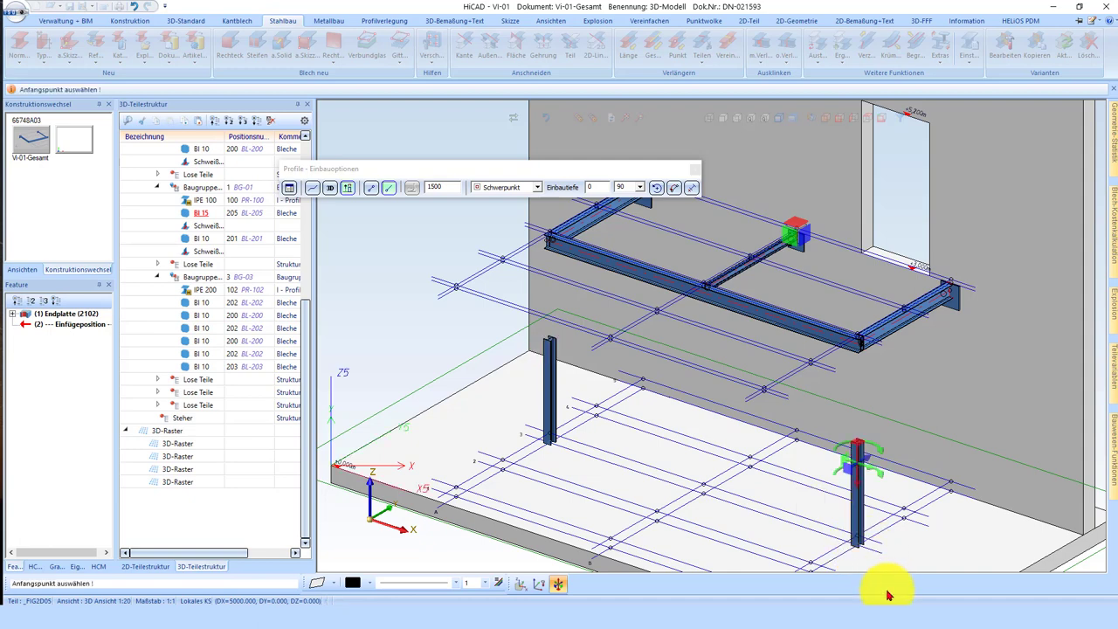
left_click(701, 494)
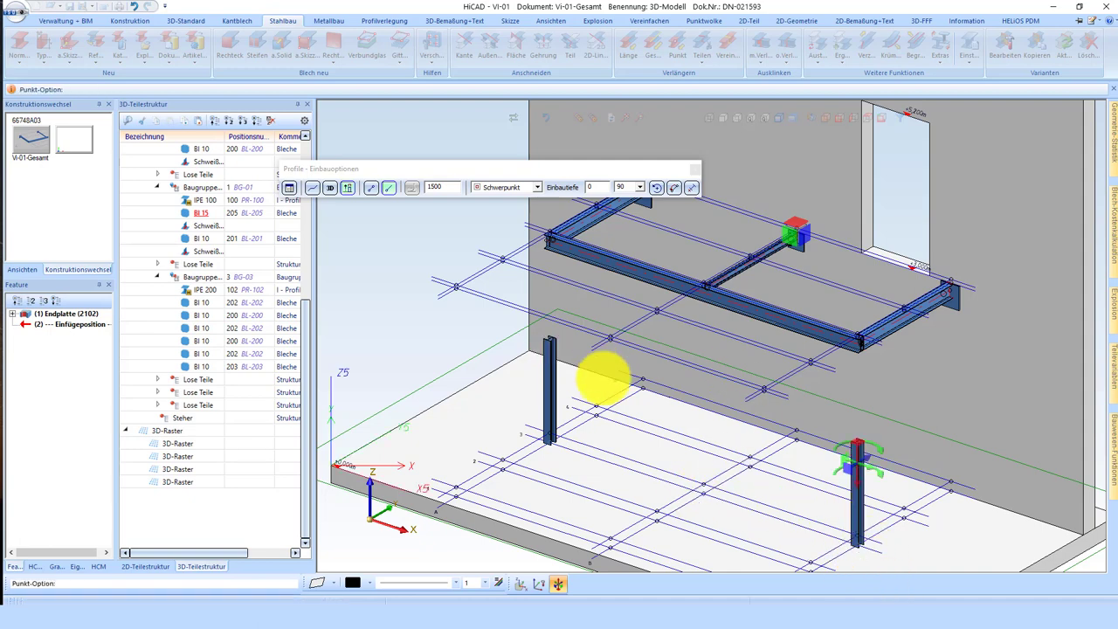
middle_click(644, 399)
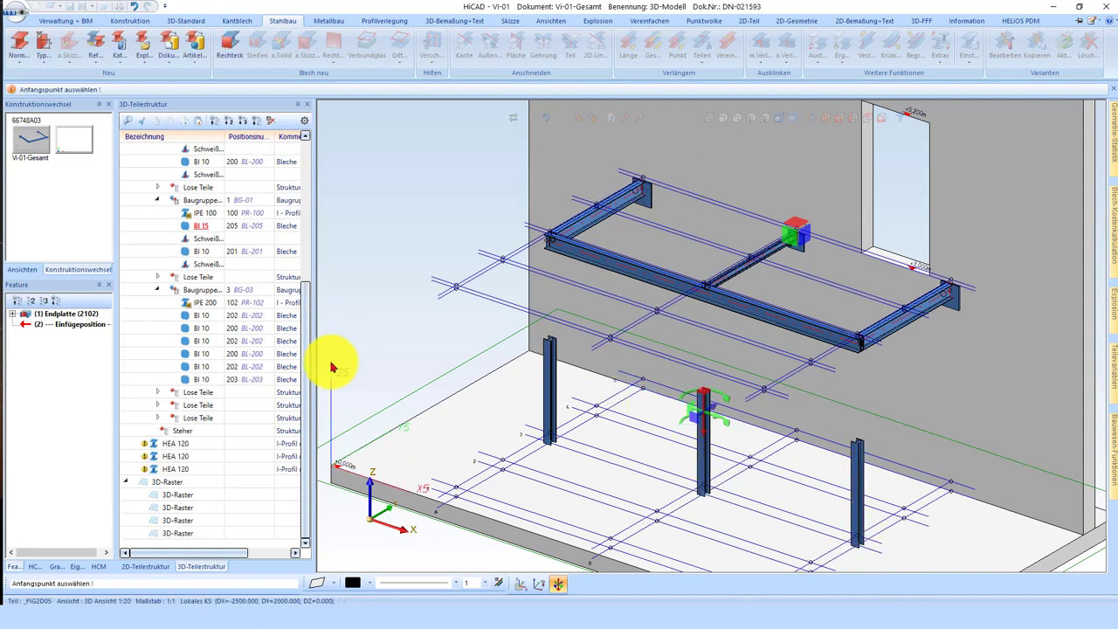
- Reactivate the Balkon assembly and collapse the BG-02 beam assemblies and Oberer Bereich group
left_click(182, 447)
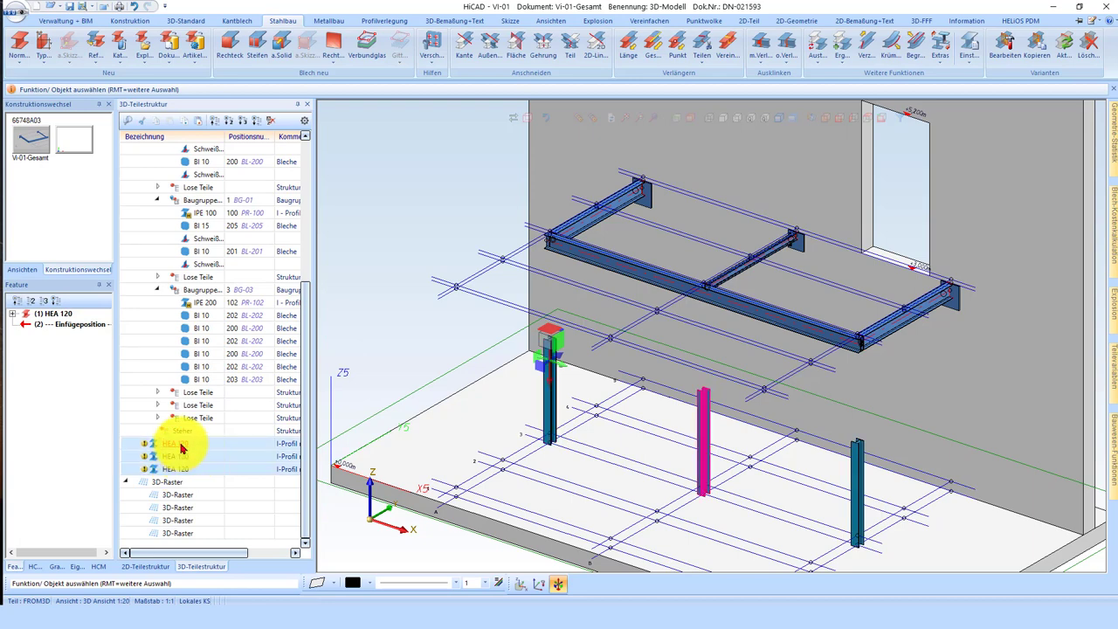
left_click(425, 425)
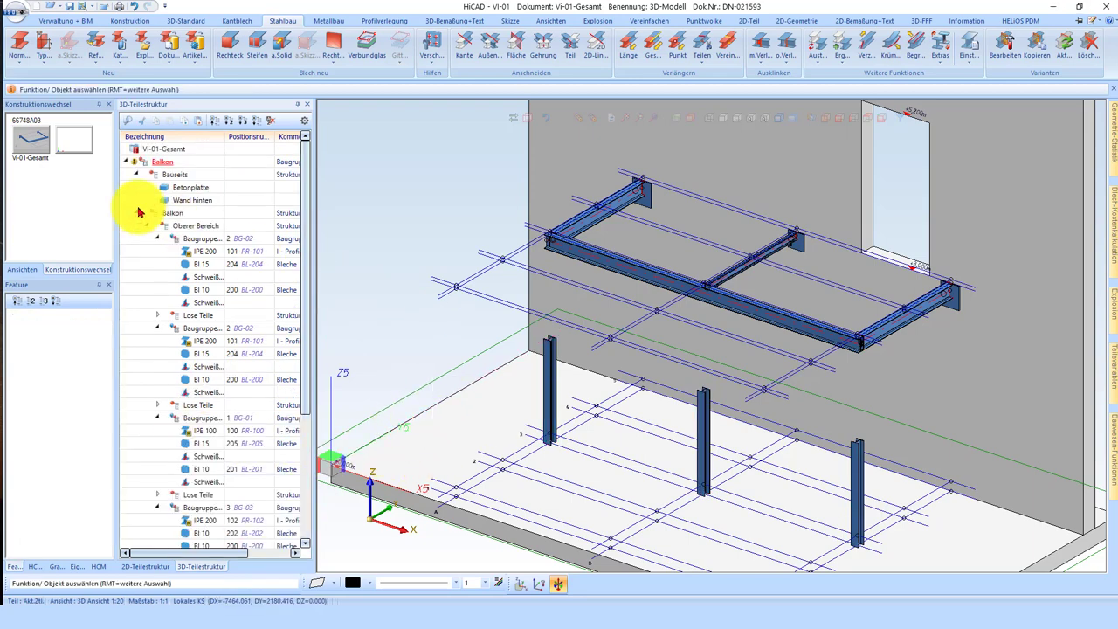
left_click(158, 240)
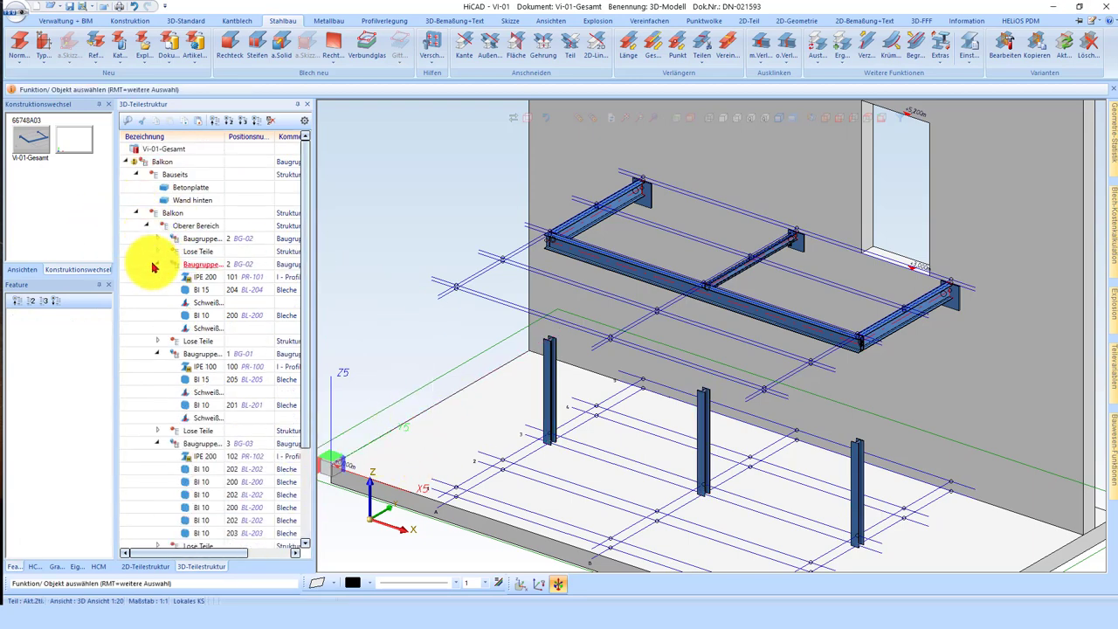
left_click(158, 264)
left_click(147, 226)
- Zoom in on the front post and select the front HEA 120 column
scroll(552, 327, "down", 3)
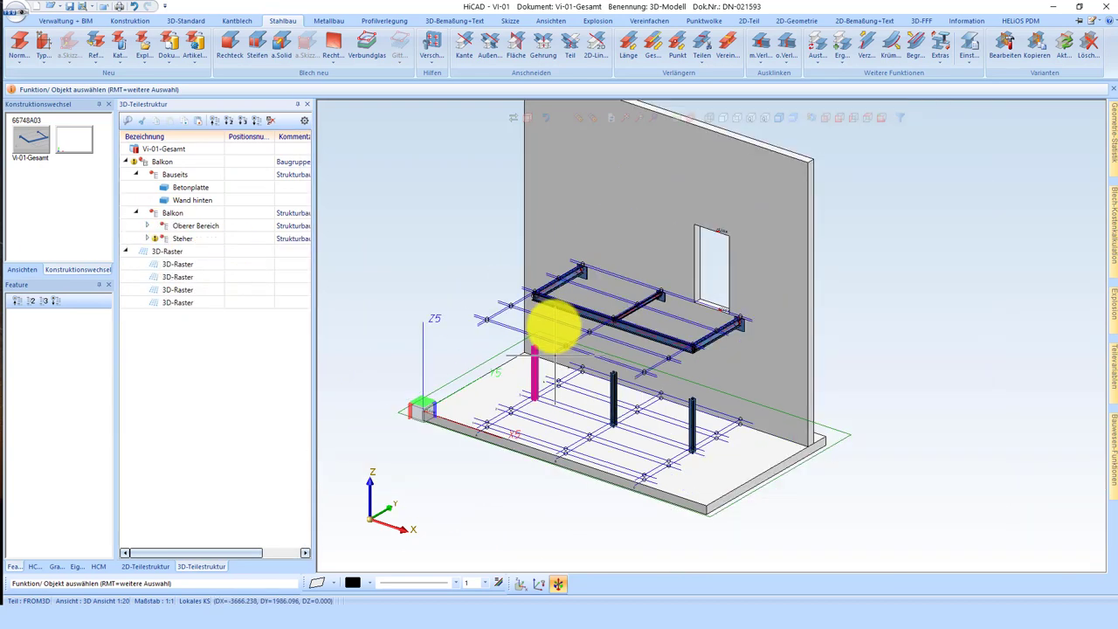
scroll(552, 327, "down", 1)
scroll(578, 262, "down", 1)
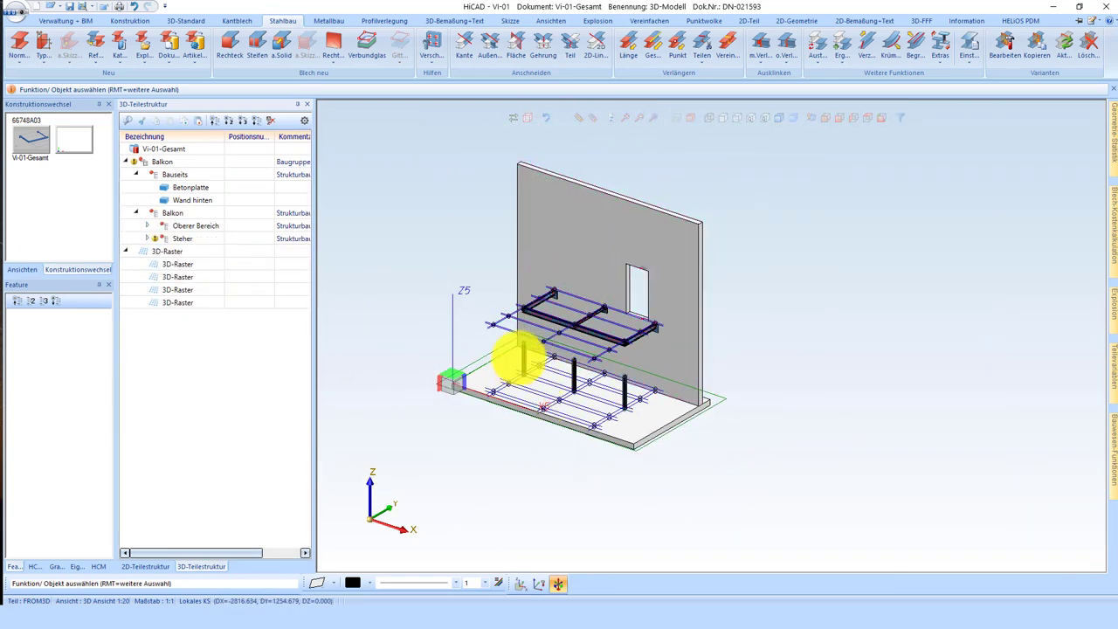
scroll(519, 358, "up", 5)
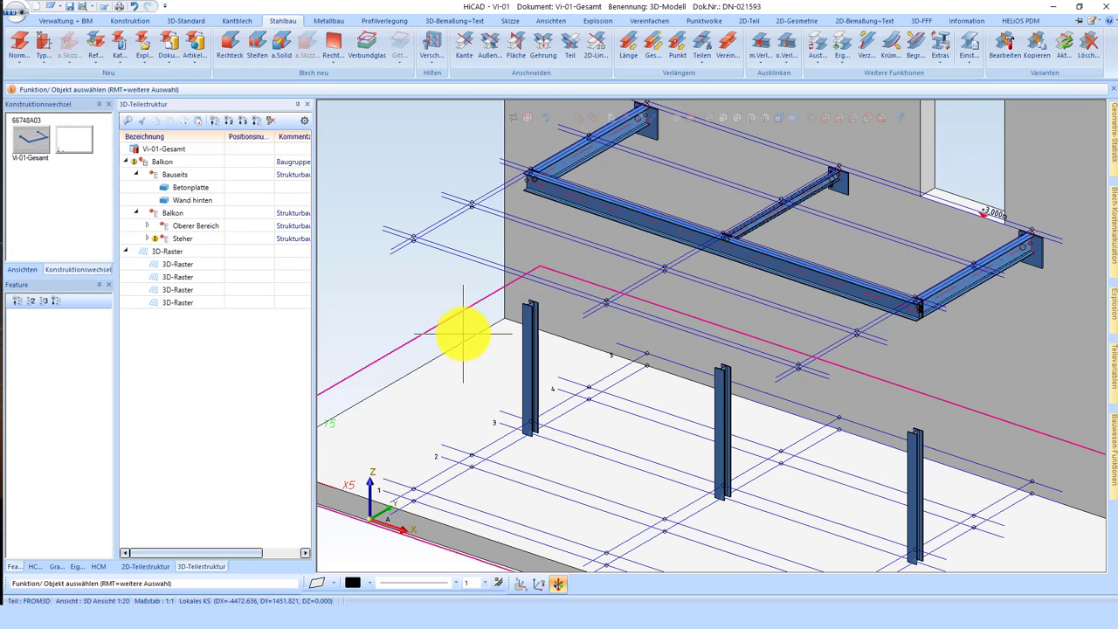
scroll(518, 529, "up", 2)
scroll(524, 437, "up", 2)
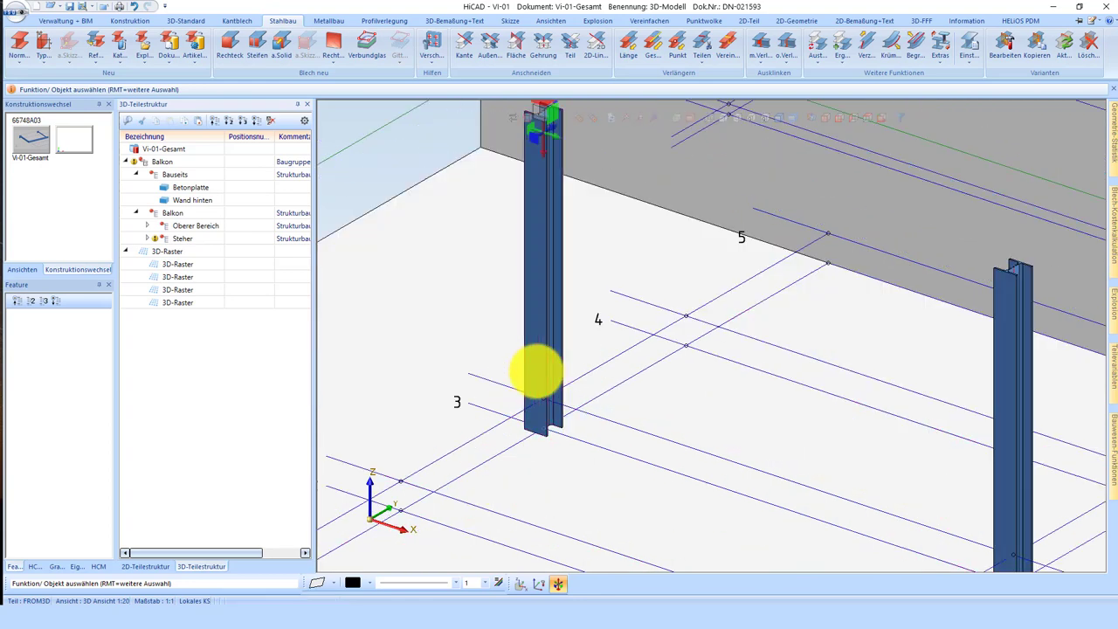
left_click(537, 371)
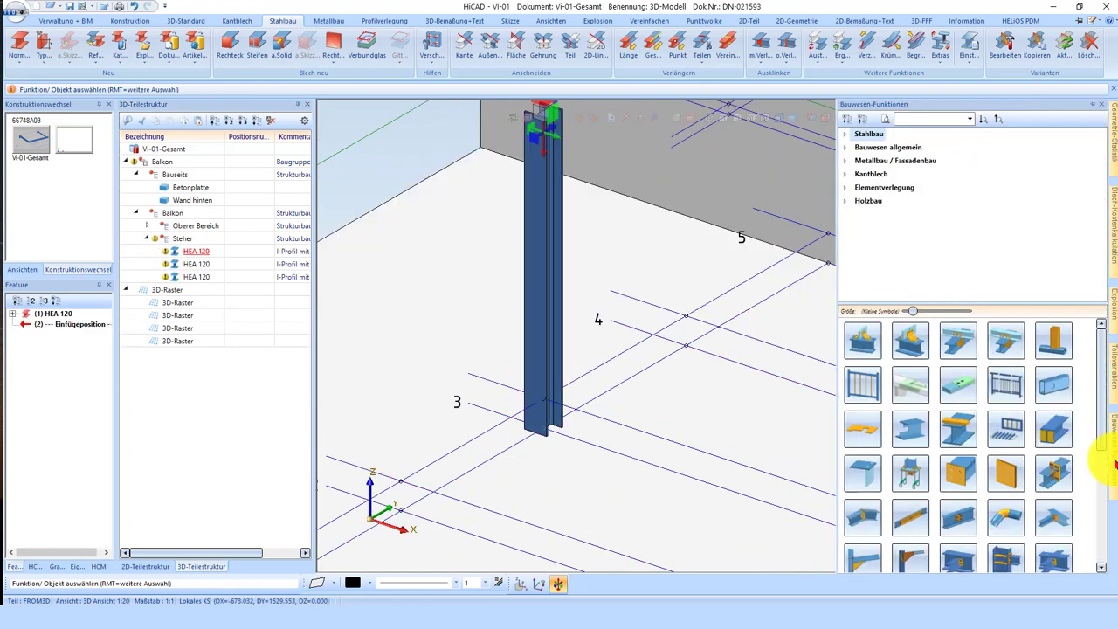
- Add an Endplatte (2102) at the front column's foot with 50 overhang on every side
left_click(959, 484)
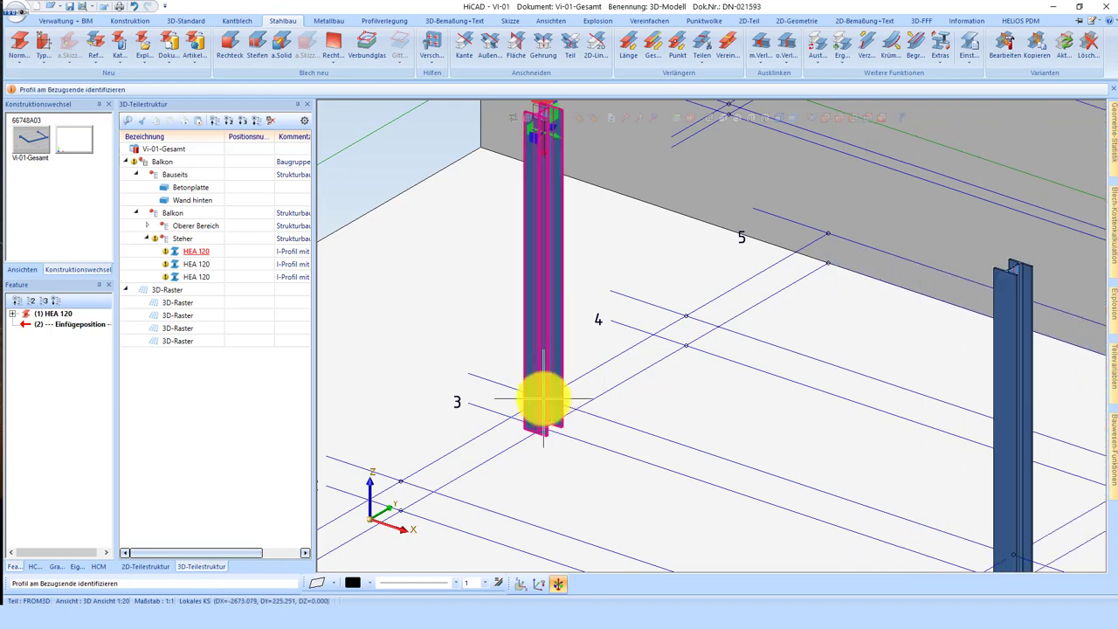
left_click(652, 390)
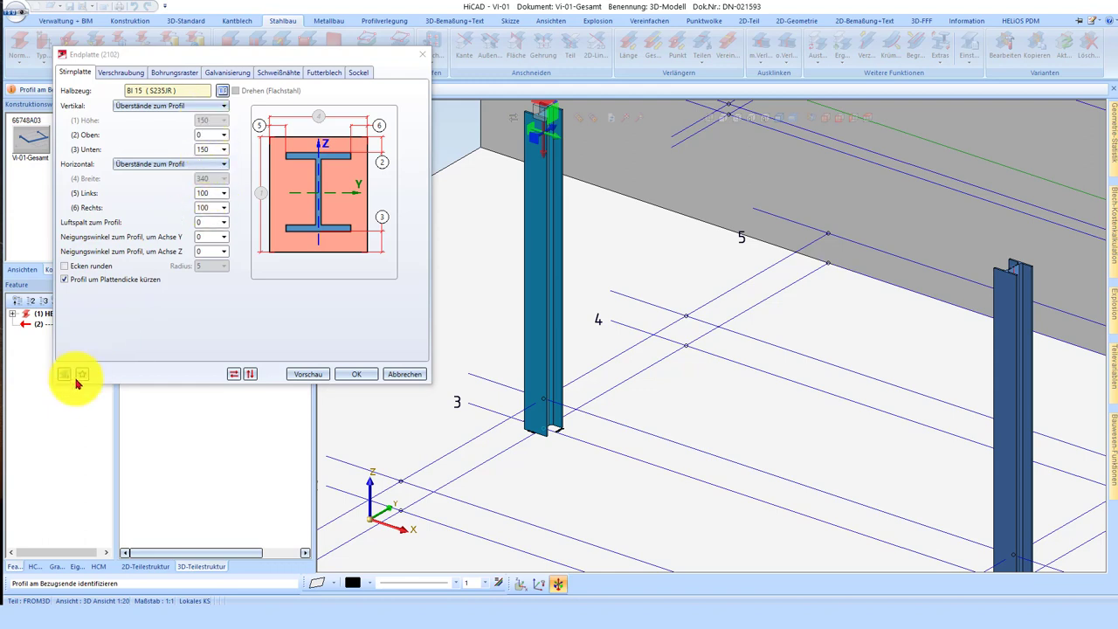
left_click(85, 375)
left_click(131, 383)
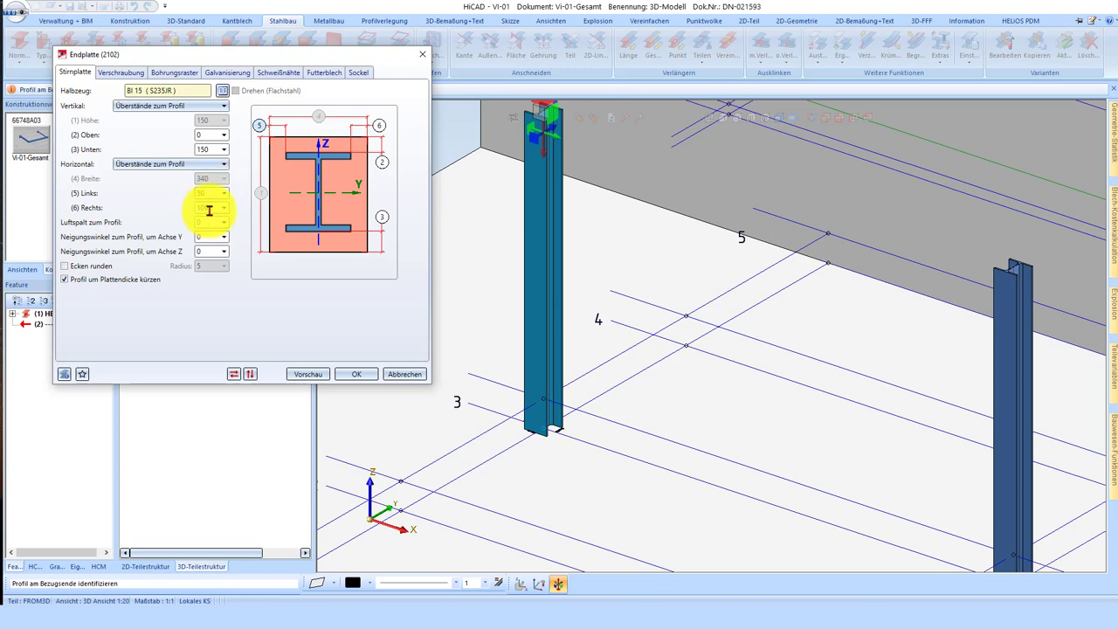
type("50")
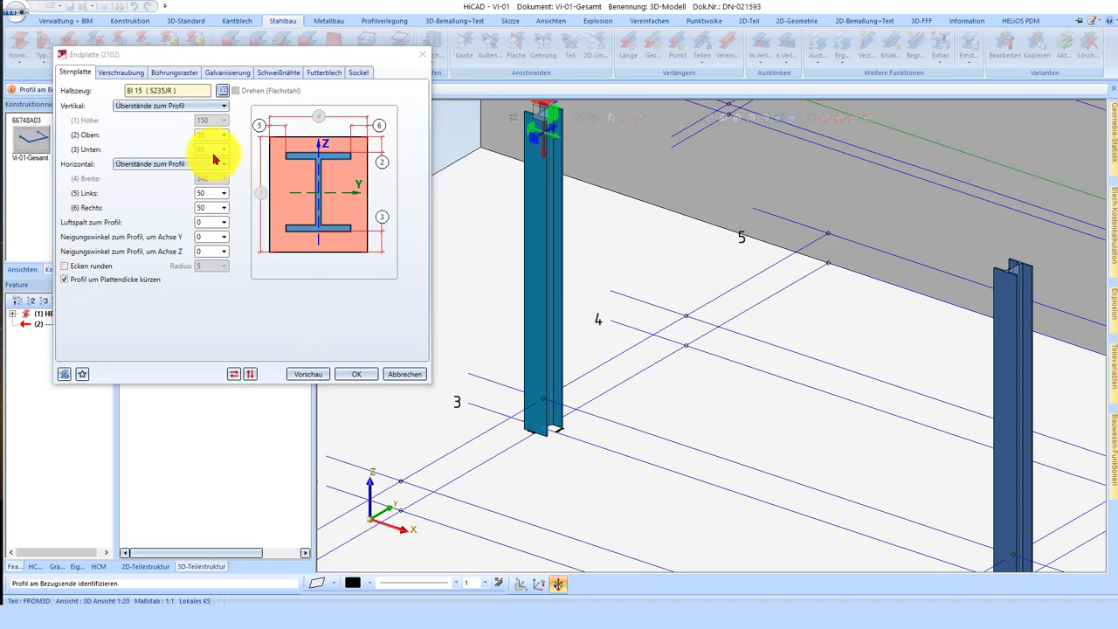
left_click(365, 375)
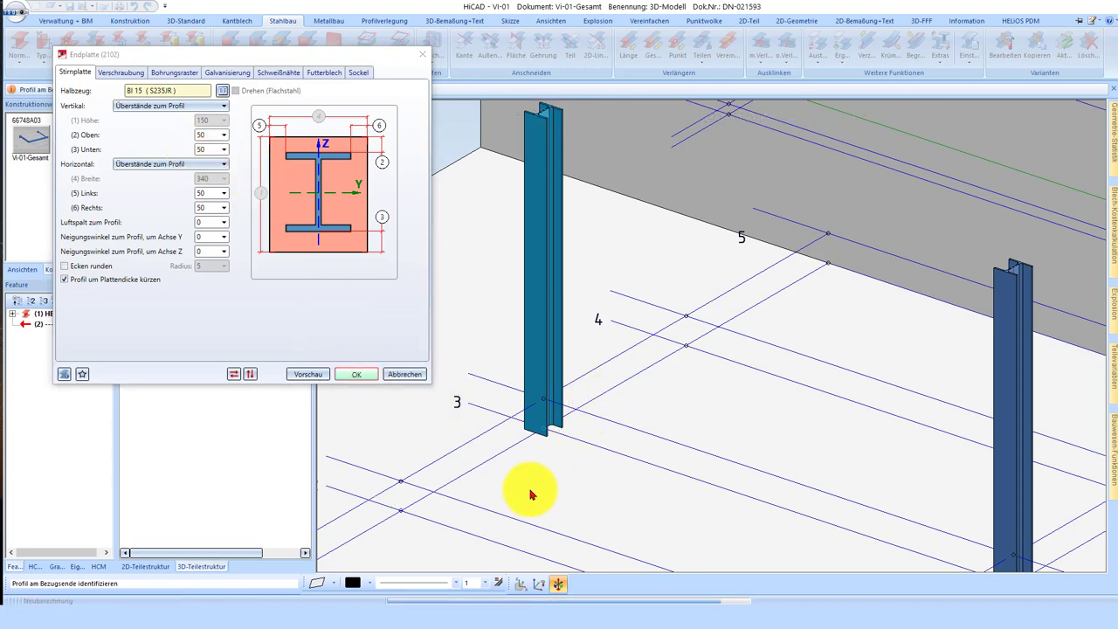
scroll(550, 420, "up", 5)
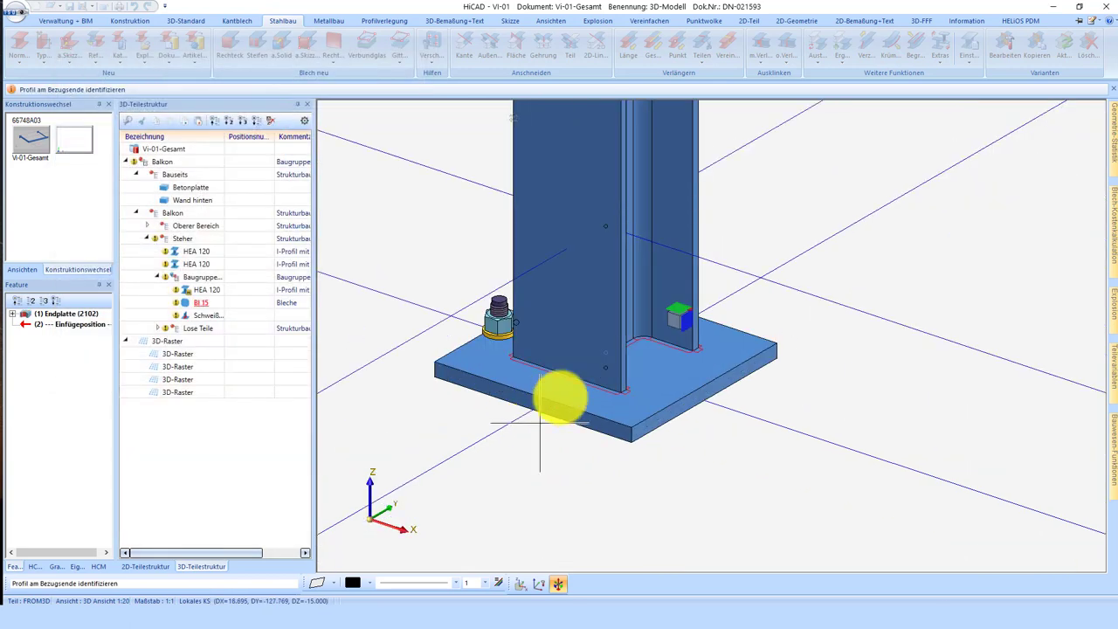
- Place the end plate at the column foot and centre two bolt holes horizontally
mouse_move(579, 358)
middle_mouse_down()
mouse_move(632, 392)
mouse_move(674, 382)
middle_mouse_up()
left_click(587, 382)
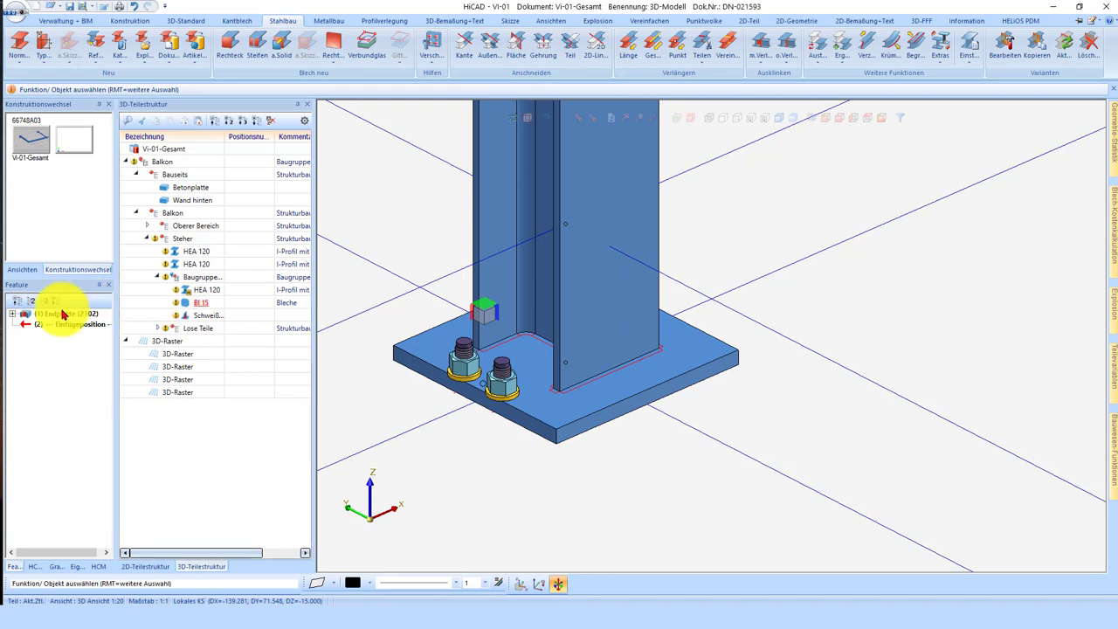
double_click(583, 423)
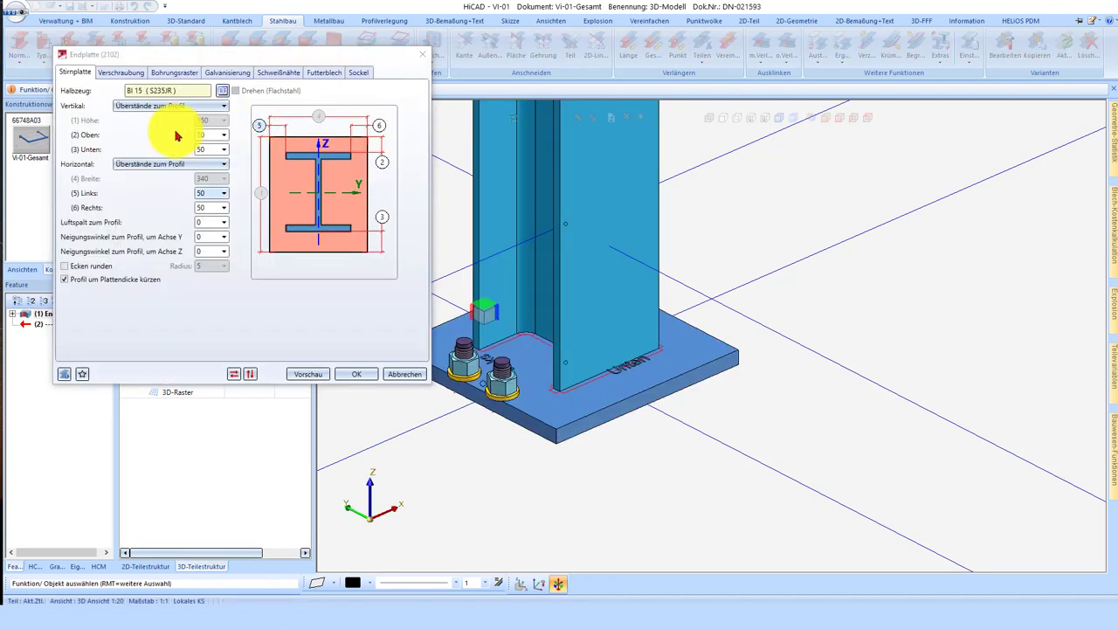
left_click(125, 75)
left_click(175, 74)
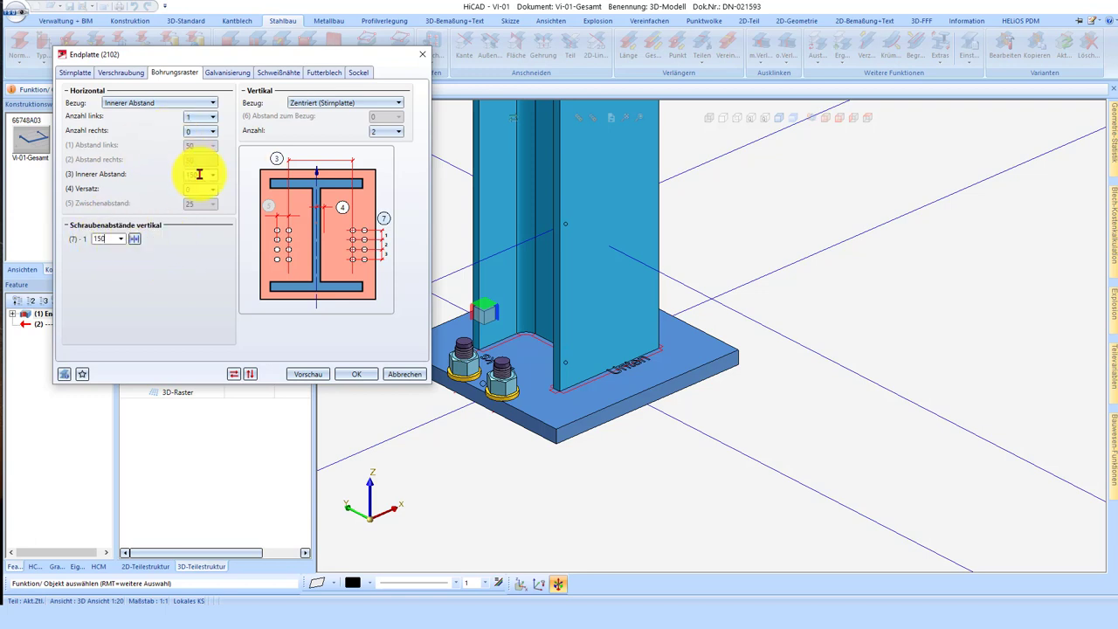
left_click(145, 102)
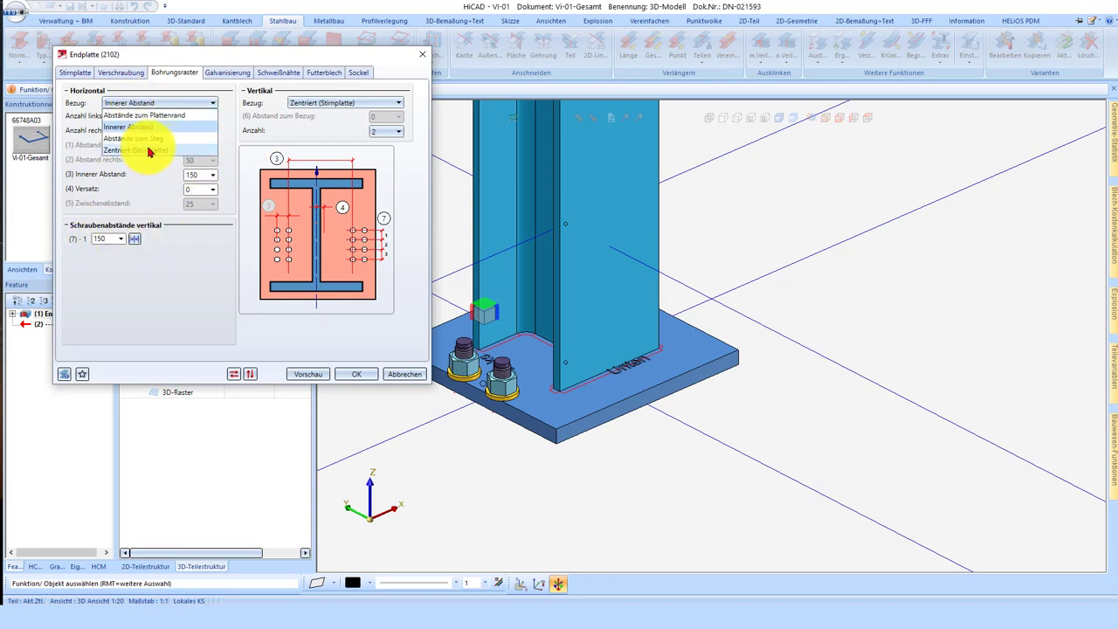
left_click(148, 151)
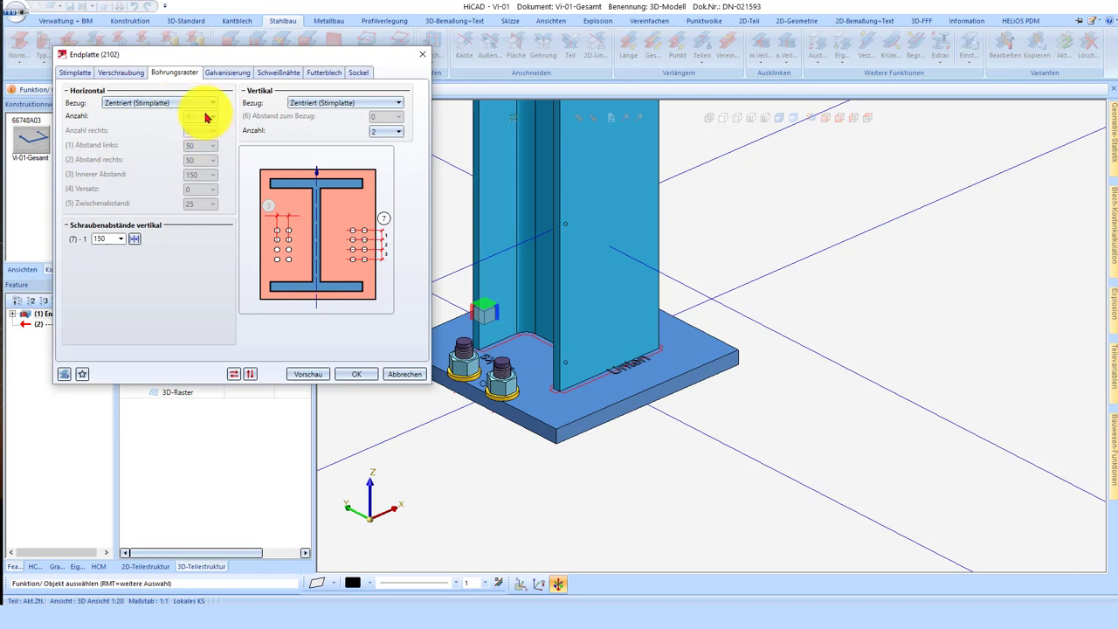
left_click(208, 116)
left_click(214, 141)
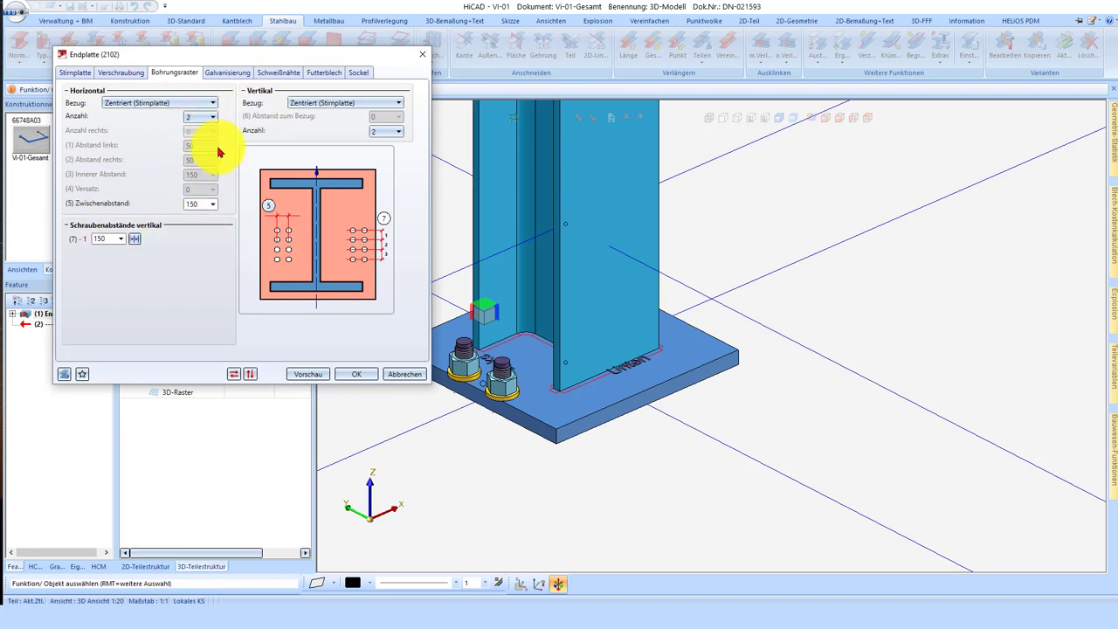
- Enlarge the end plate's overhangs to 100 and apply the settings
left_click(76, 75)
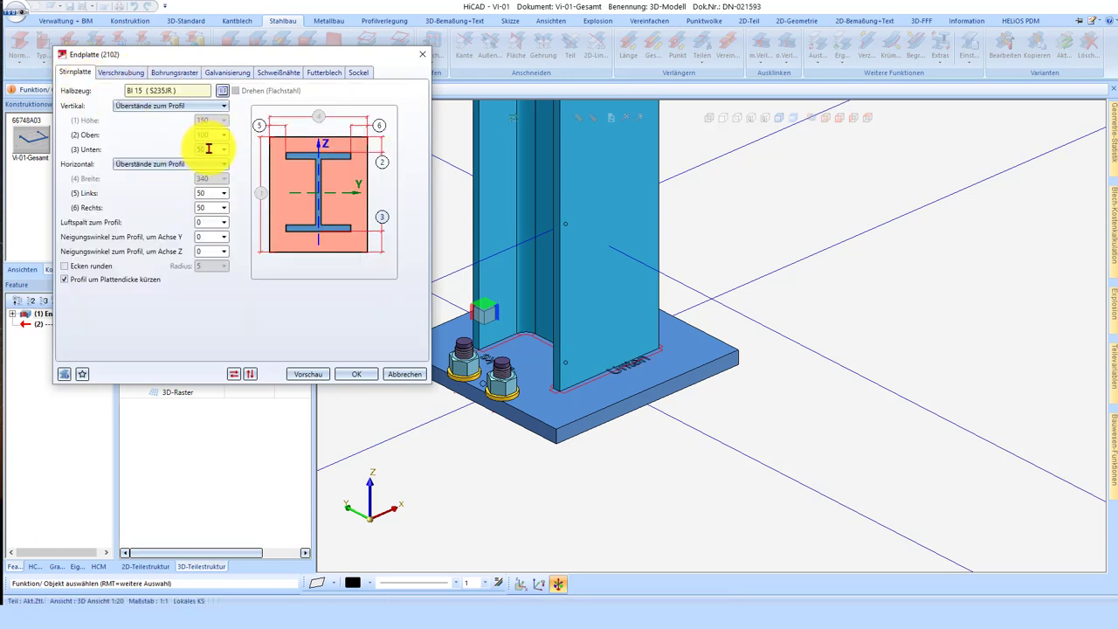
double_click(209, 149)
type("100")
key("Tab")
type("10")
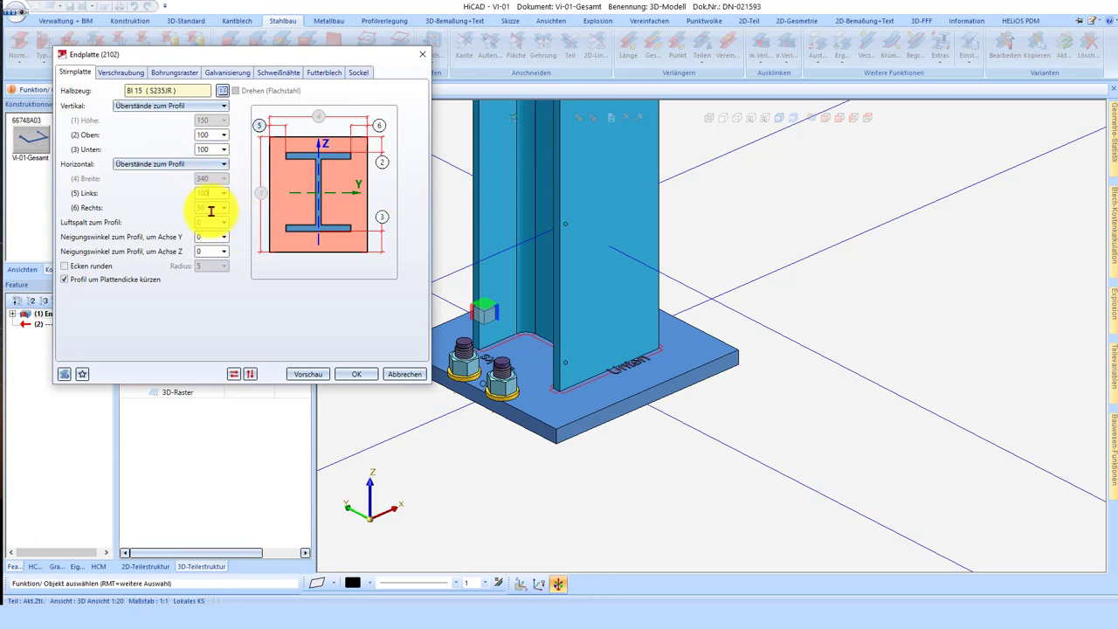
key("Tab")
type("10")
left_click(356, 375)
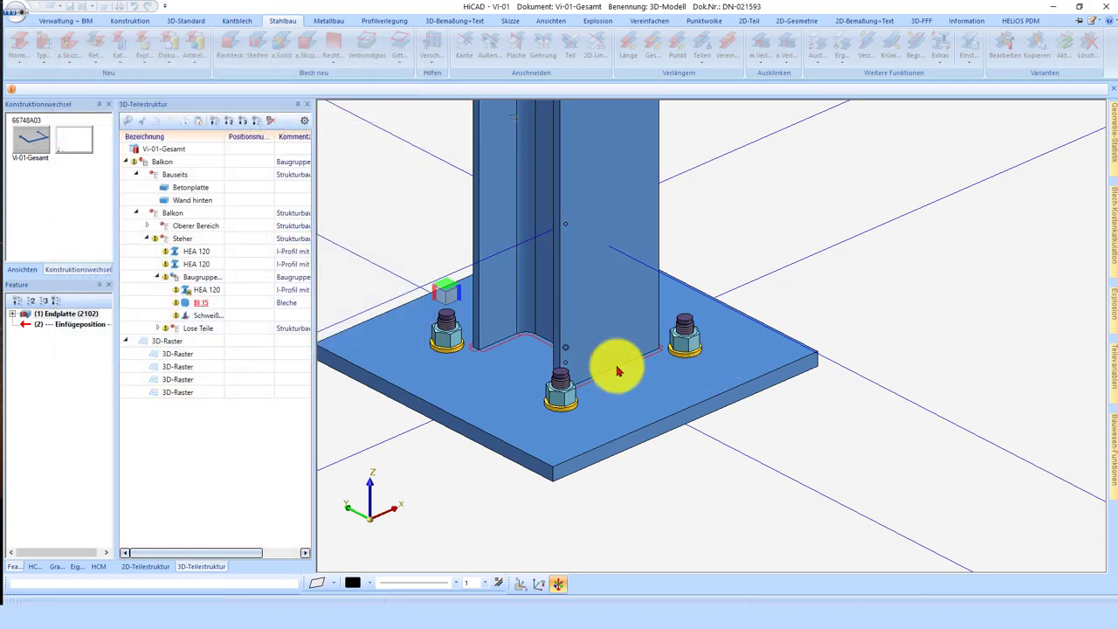
- Reopen the front column's end plate and change its overhangs to 60 on every side
left_click(69, 317)
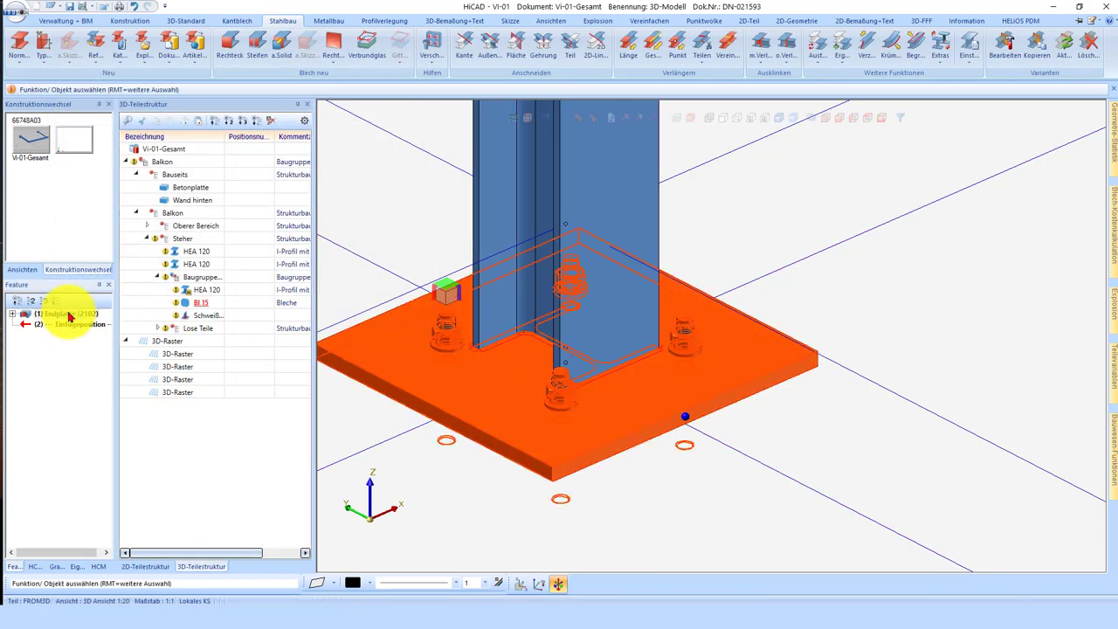
double_click(532, 350)
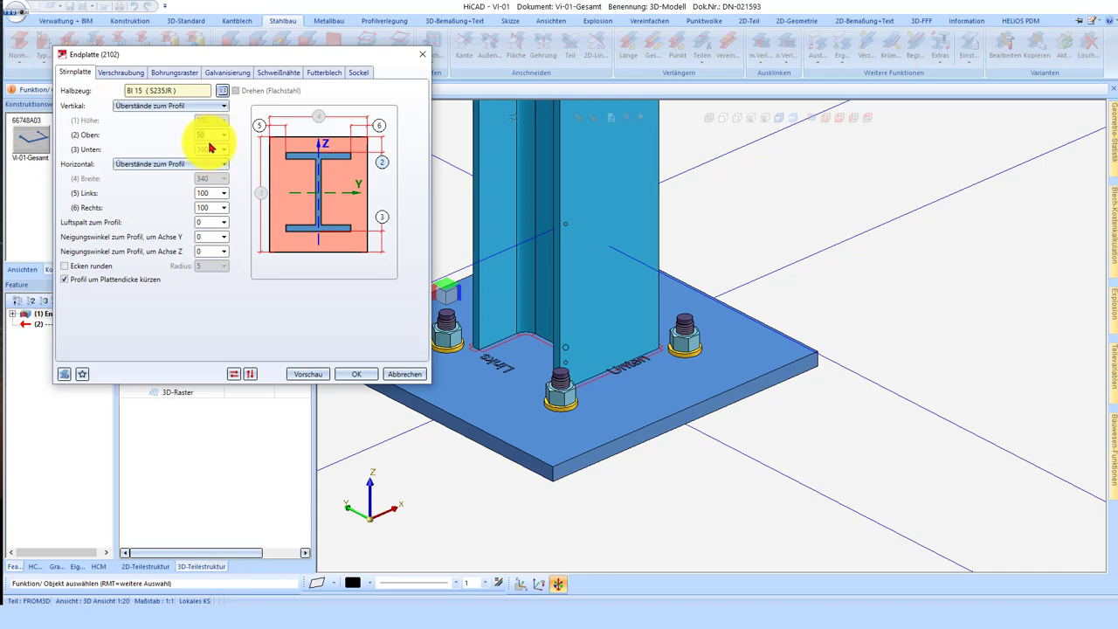
type("60")
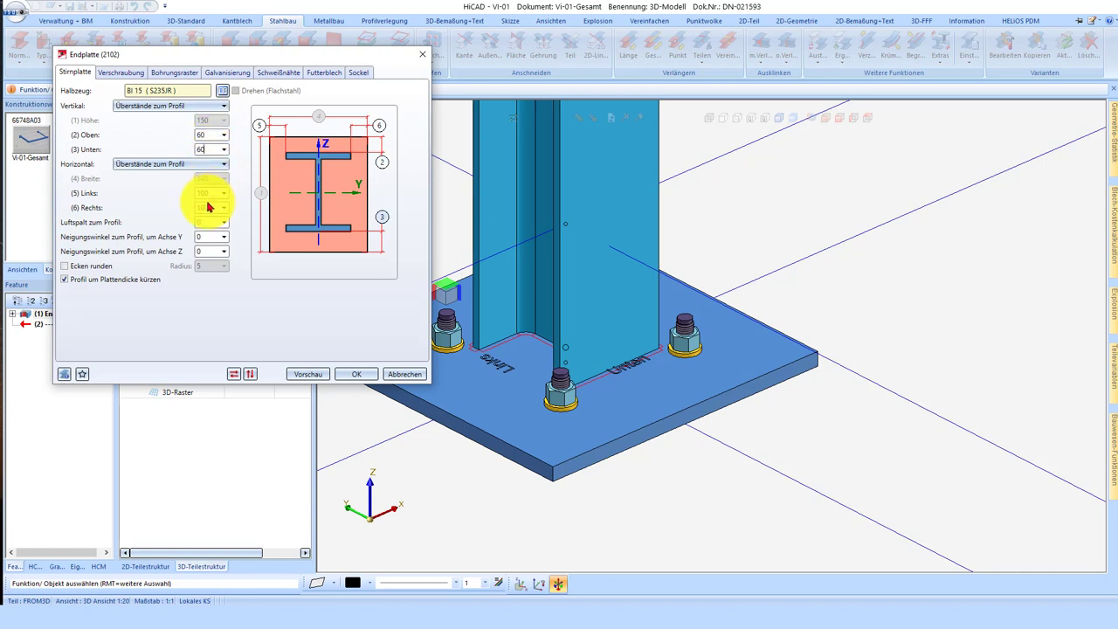
type("0")
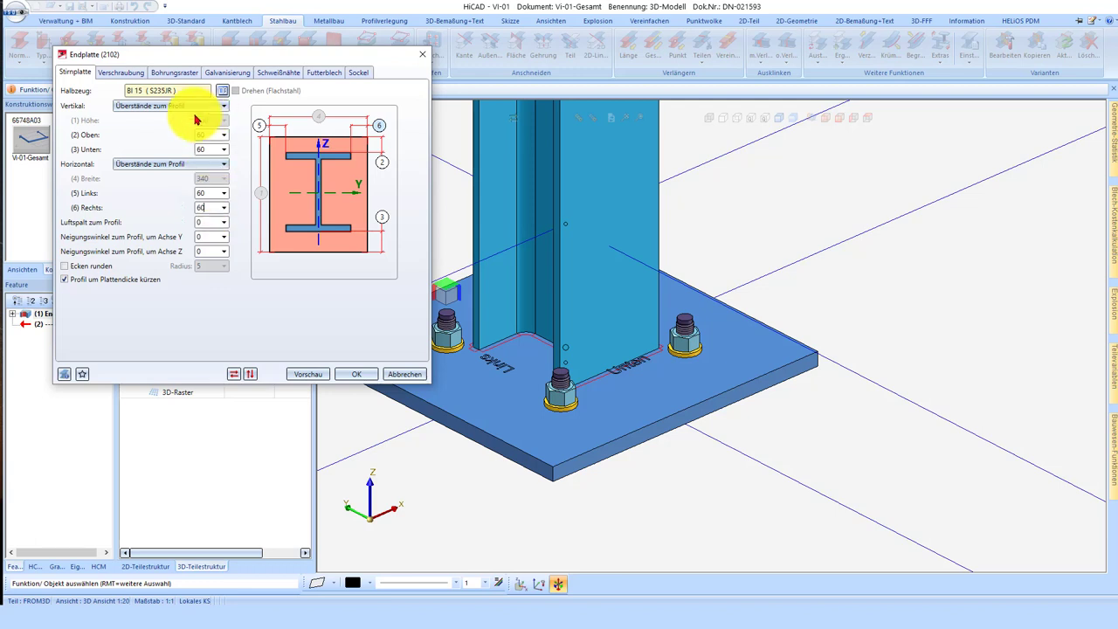
left_click(149, 187)
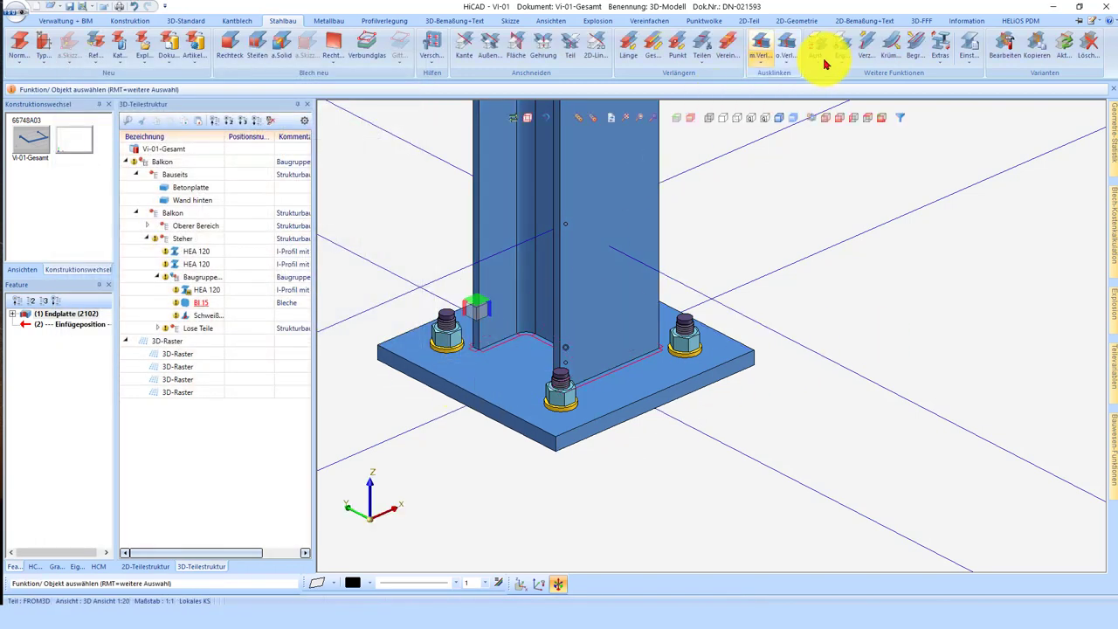
- Copy the bolted base plate connection onto the other HEA 120 columns
left_click(1039, 49)
left_click(674, 385)
scroll(541, 401, "down", 5)
scroll(716, 337, "down", 2)
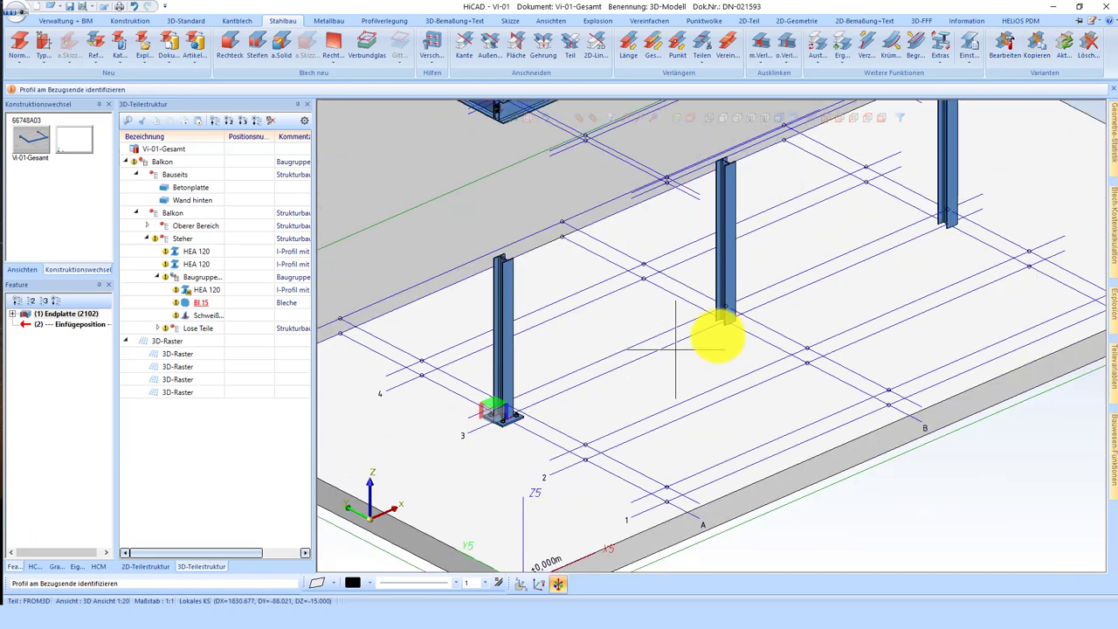
scroll(731, 289, "up", 3)
left_click(734, 380)
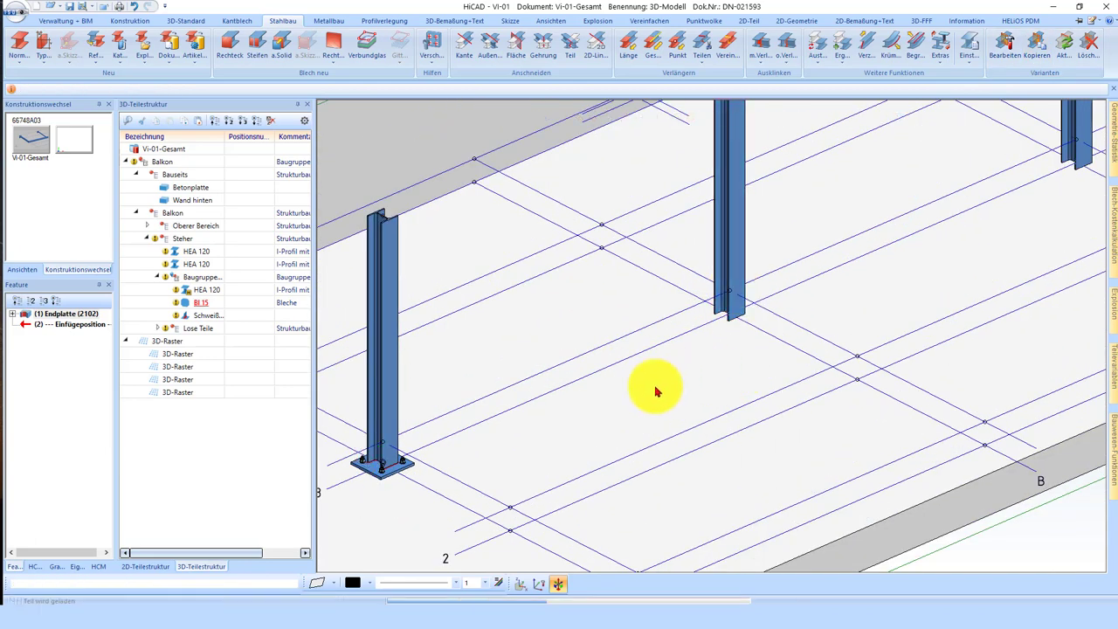
scroll(781, 295, "down", 2)
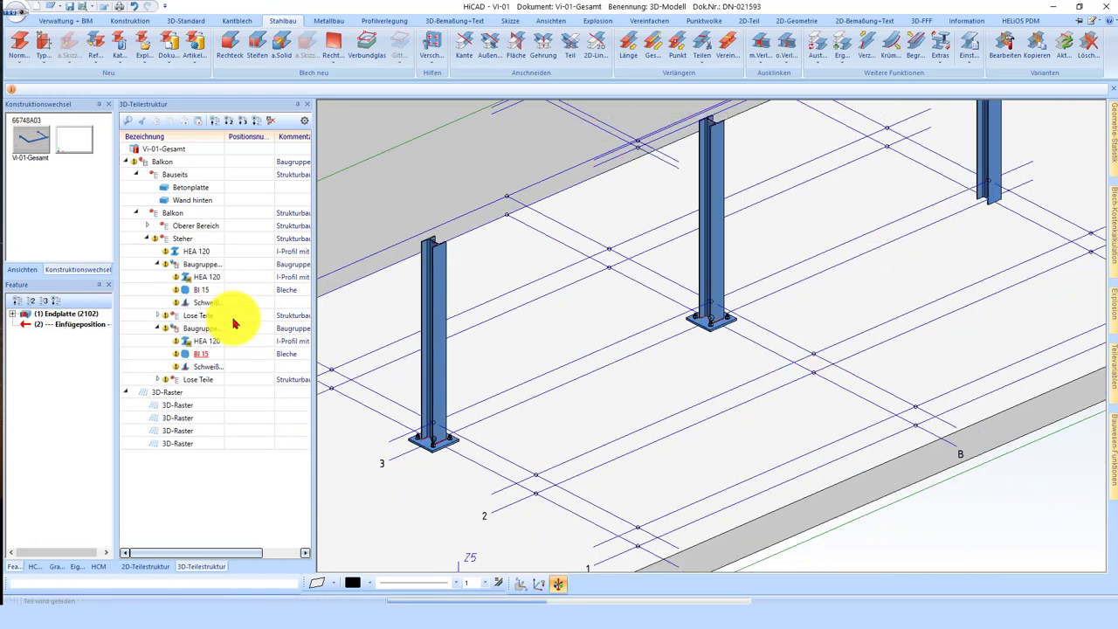
scroll(808, 321, "down", 3)
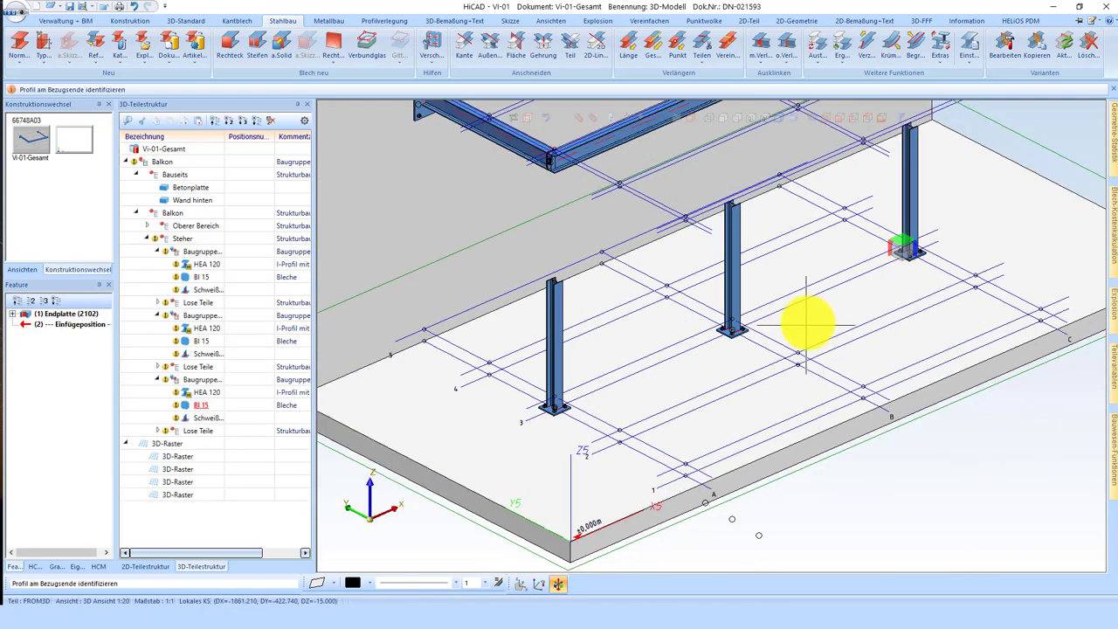
scroll(579, 175, "up", 2)
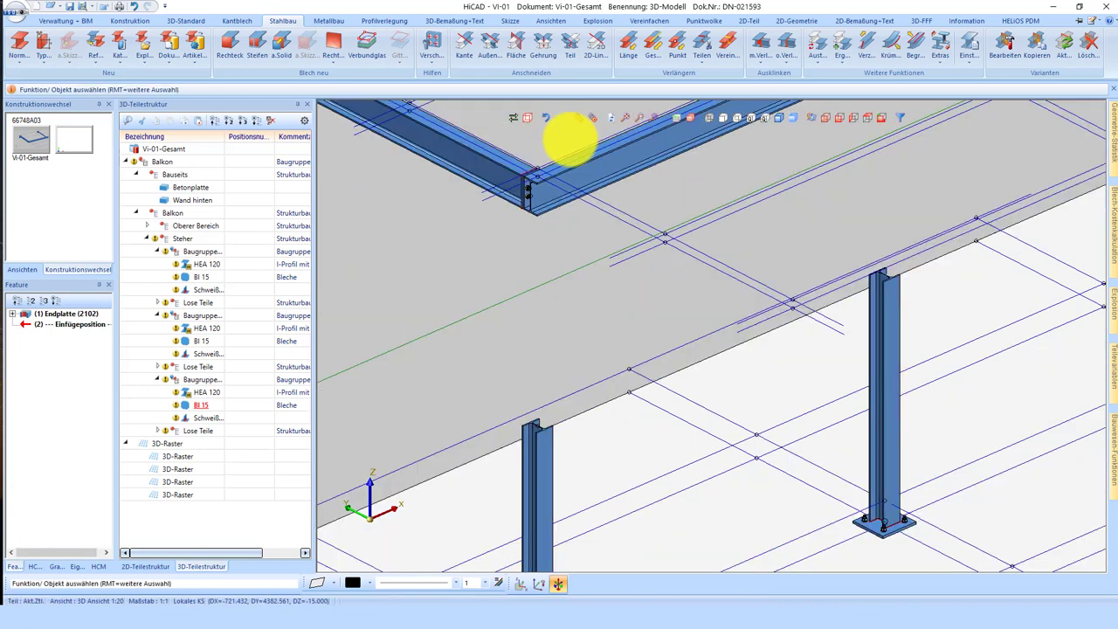
scroll(569, 137, "up", 2)
- Trim the first HEA 120 column's top end against the underside of the beam with Anschneiden
left_click(469, 44)
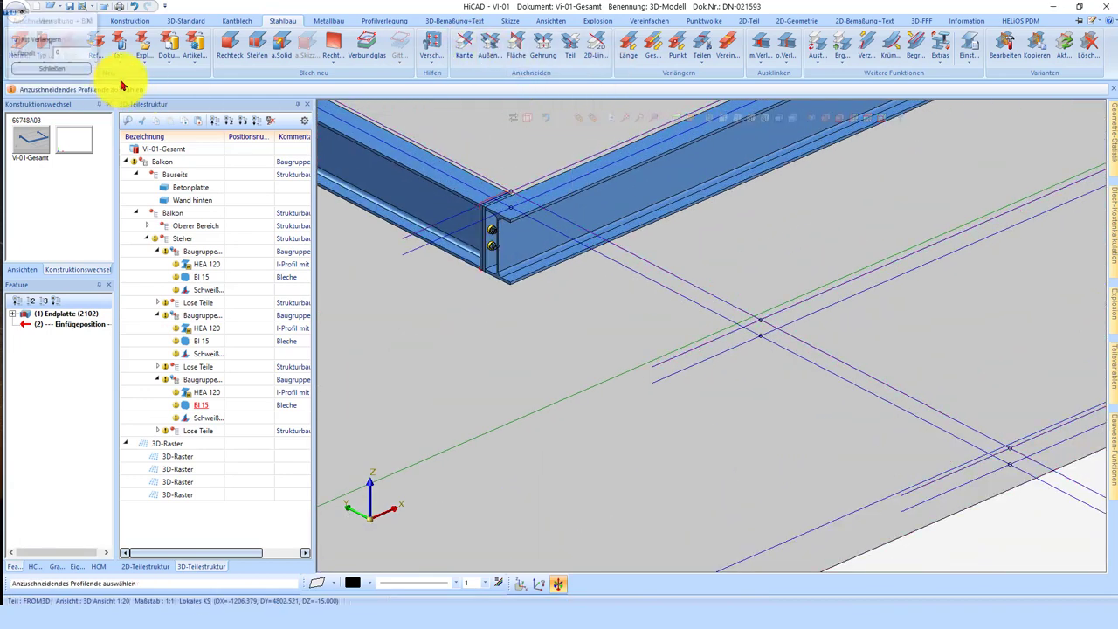
scroll(449, 379, "down", 2)
left_click(431, 406)
scroll(449, 225, "up", 2)
scroll(439, 194, "up", 1)
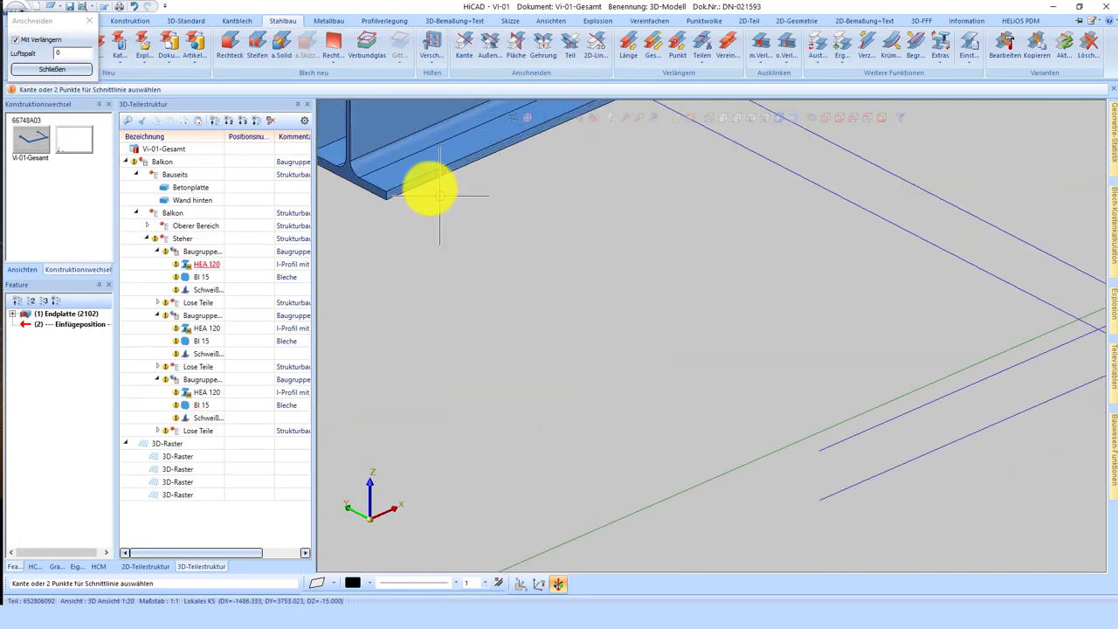
left_click(422, 182)
scroll(586, 295, "down", 2)
scroll(487, 305, "up", 2)
scroll(443, 242, "up", 1)
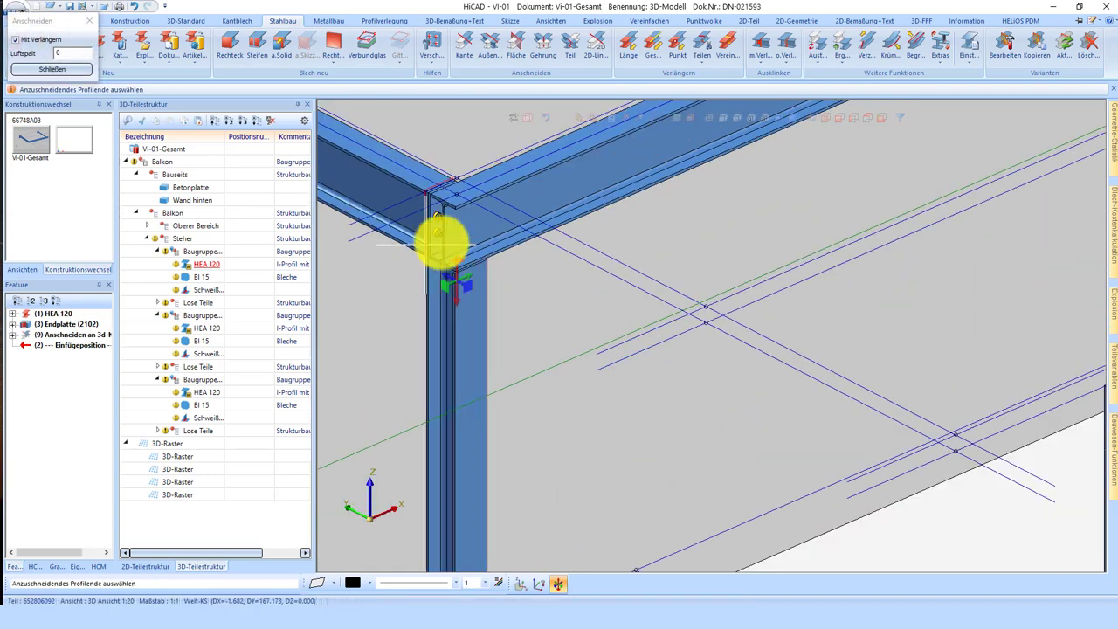
scroll(445, 300, "up", 1)
scroll(445, 300, "down", 2)
- Trim the remaining two column tops against the beams' lower edges
left_click(966, 393)
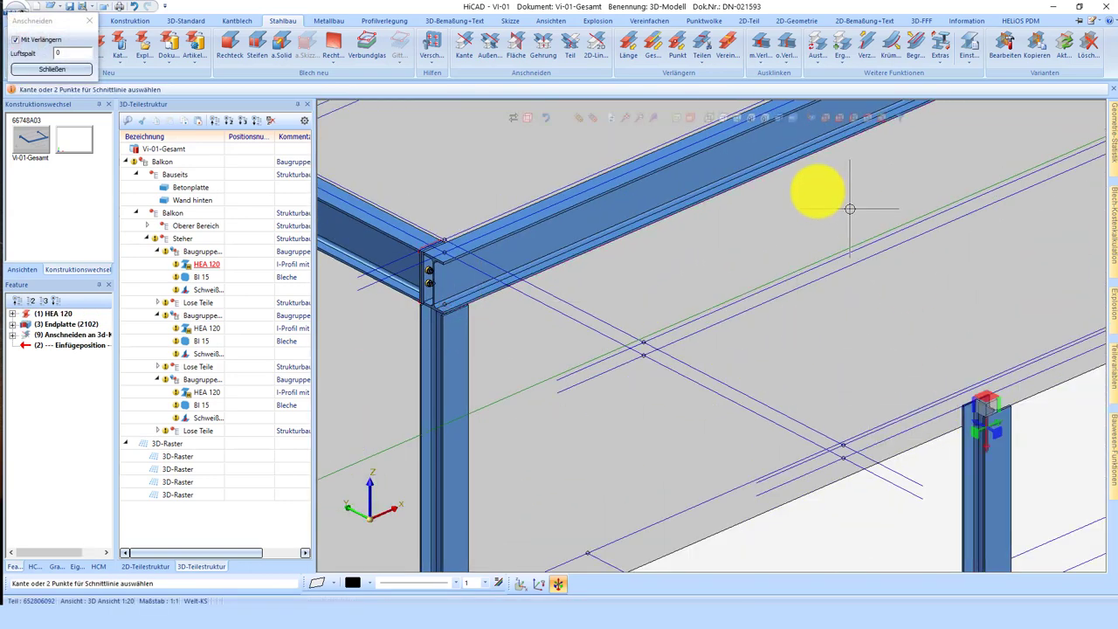
scroll(786, 187, "up", 2)
scroll(724, 197, "up", 1)
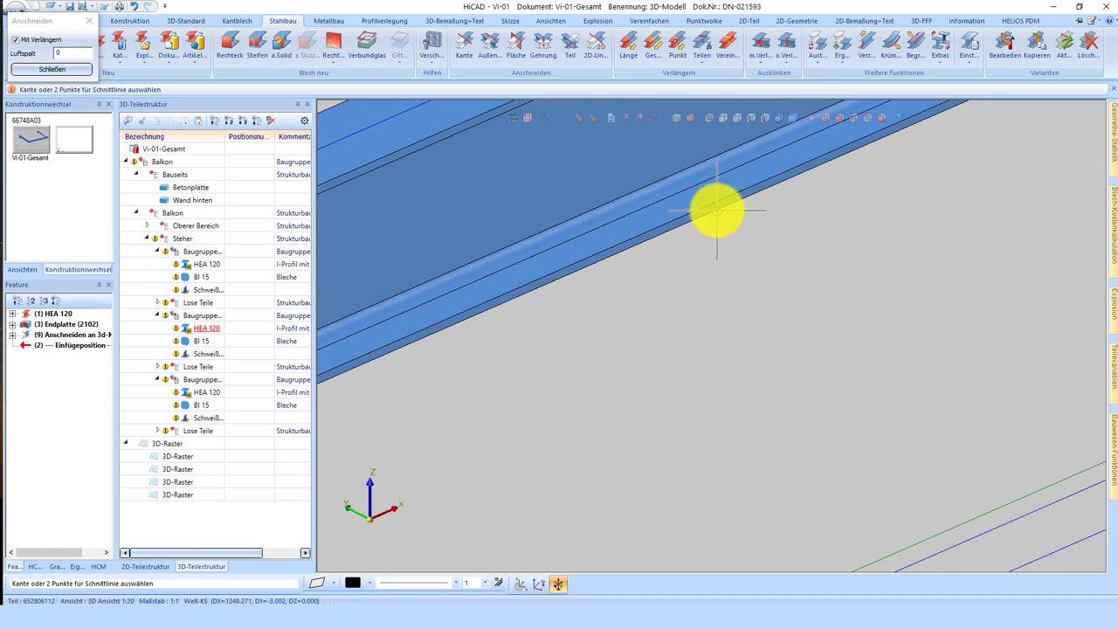
left_click(714, 209)
scroll(652, 319, "down", 2)
scroll(943, 317, "down", 1)
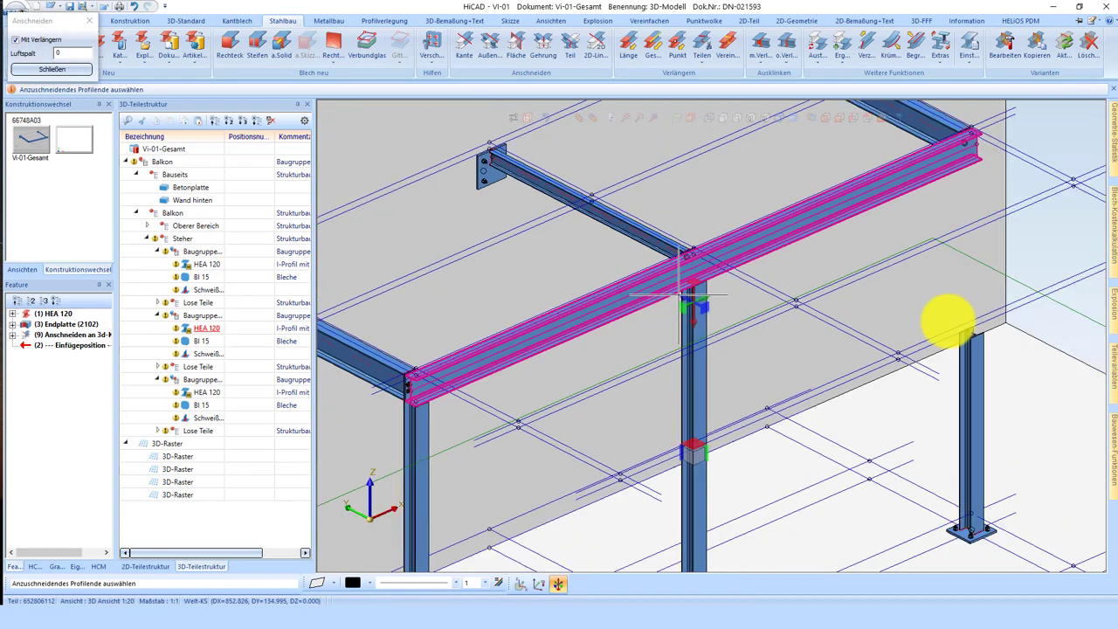
scroll(965, 367, "up", 2)
left_click(965, 367)
scroll(929, 394, "down", 1)
scroll(961, 137, "up", 2)
scroll(969, 188, "up", 1)
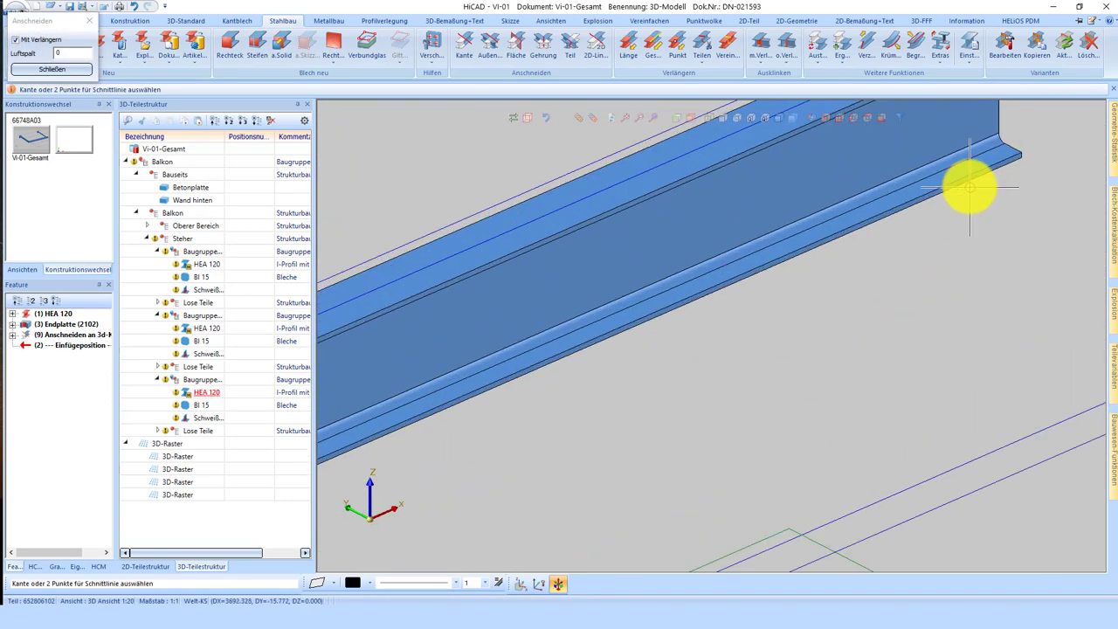
left_click(965, 182)
scroll(973, 262, "down", 2)
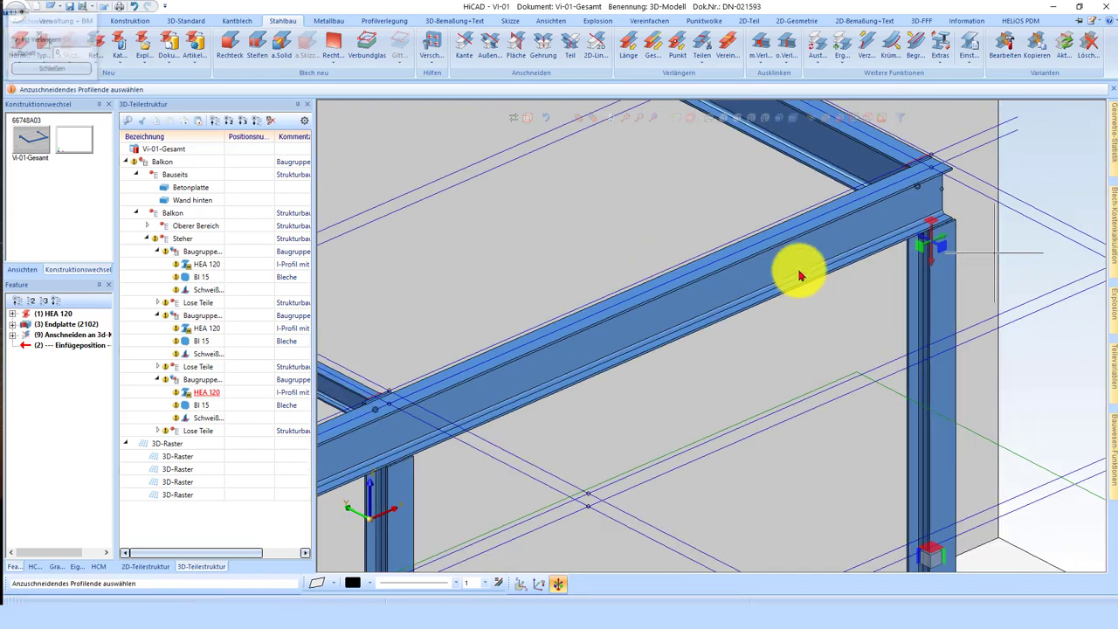
left_click(929, 232)
scroll(961, 244, "down", 3)
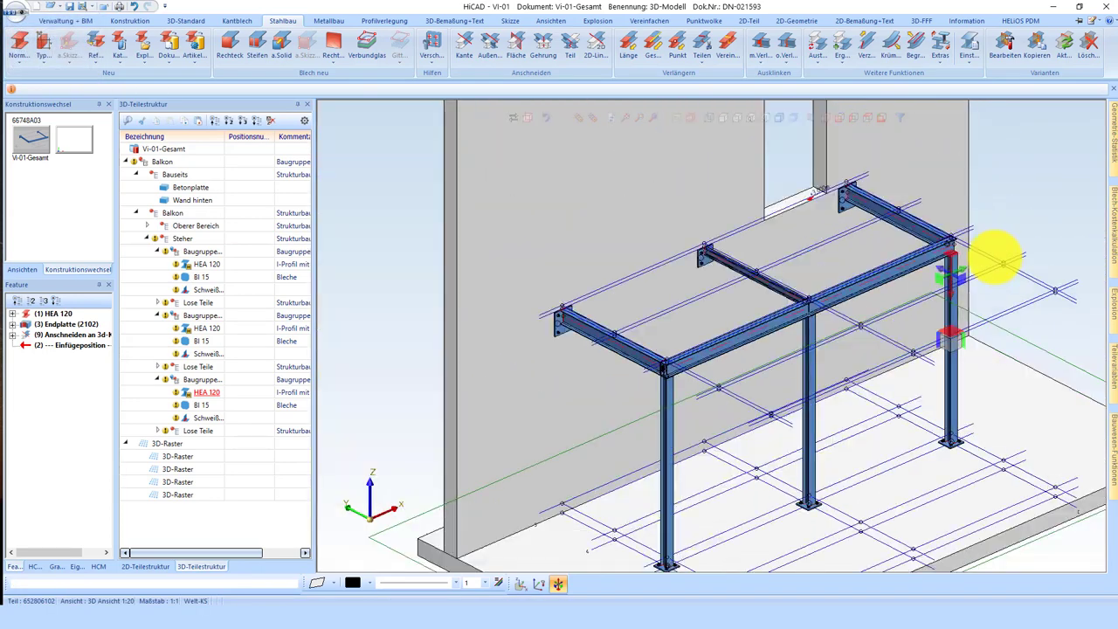
scroll(993, 257, "up", 1)
- Switch to the front view and move the HEA 120 column 350 mm along the beam edge
left_click(26, 269)
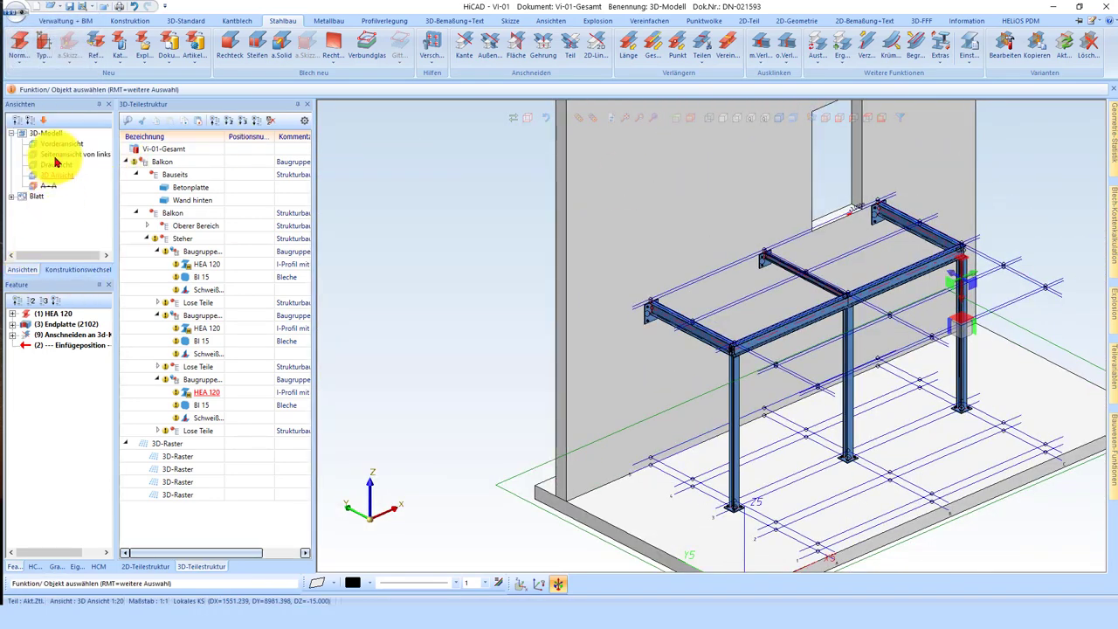
left_click(62, 147)
scroll(690, 315, "up", 2)
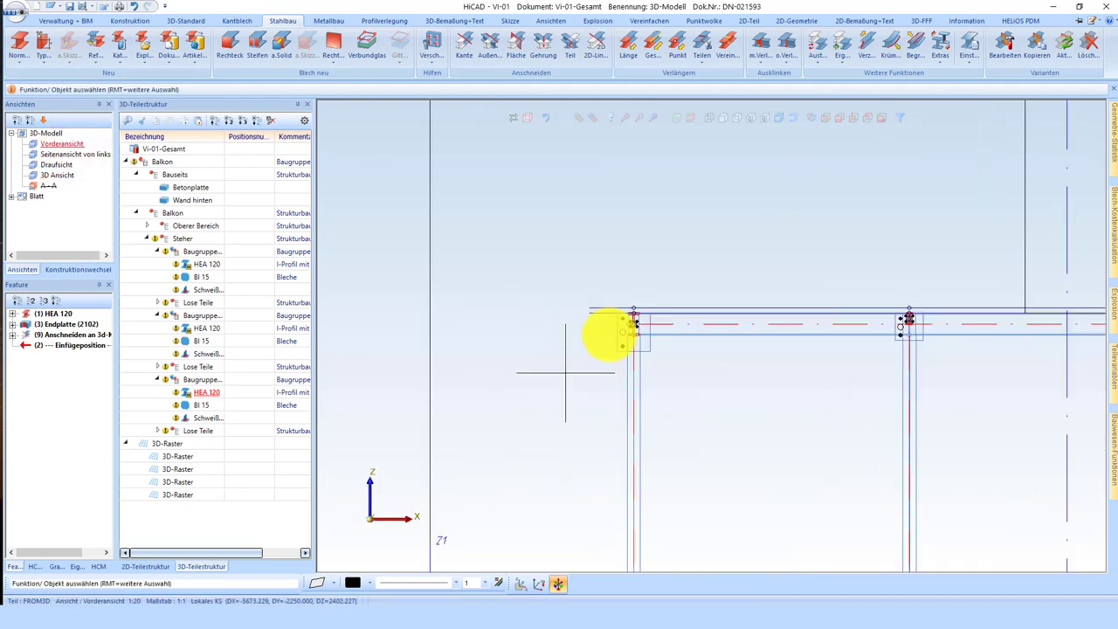
scroll(602, 358, "up", 2)
scroll(612, 224, "up", 1)
scroll(528, 172, "down", 2)
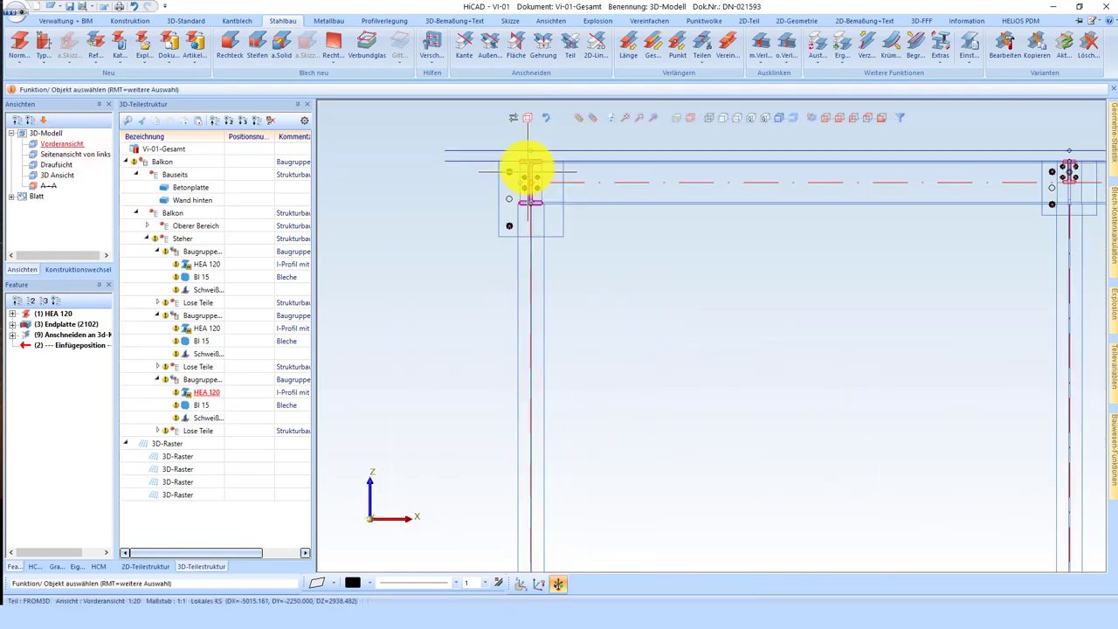
scroll(567, 225, "down", 1)
scroll(564, 220, "up", 1)
scroll(568, 244, "up", 3)
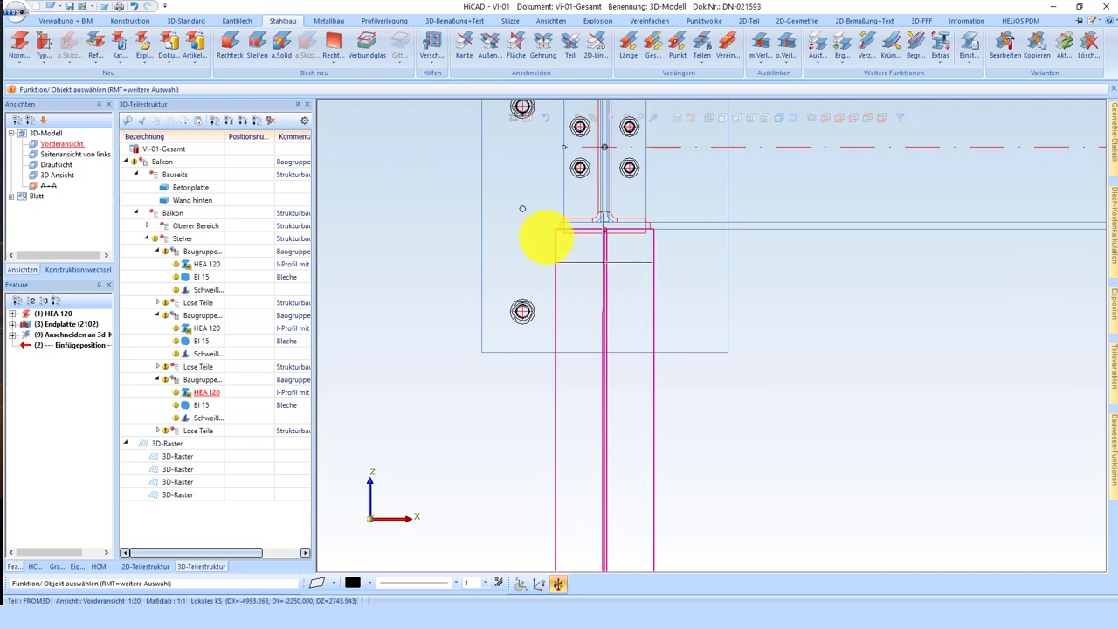
right_click(598, 262)
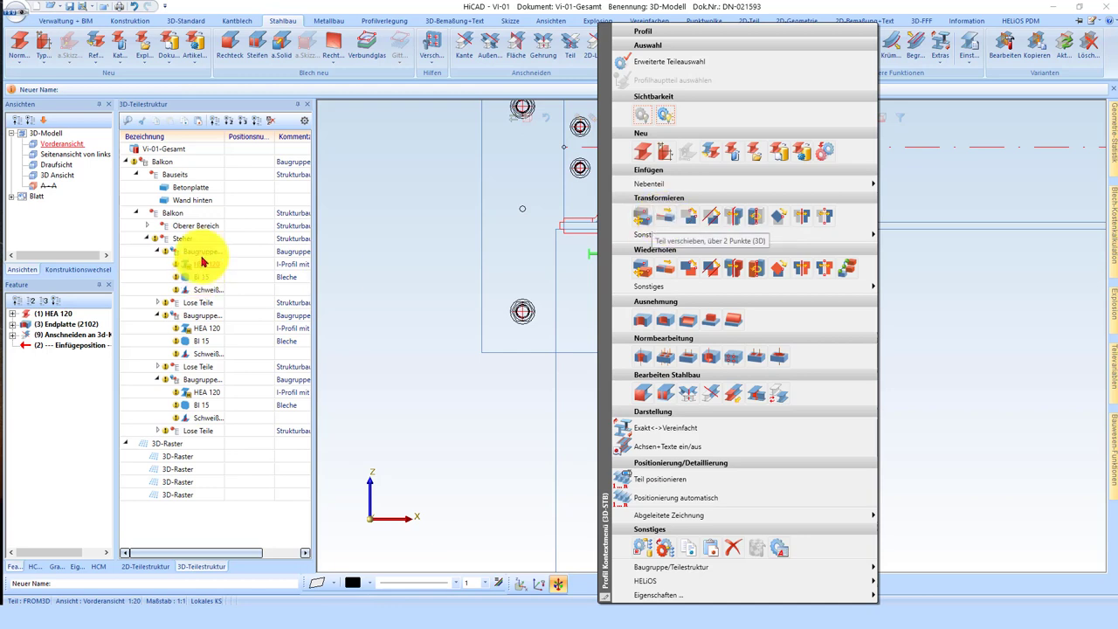
left_click(688, 226)
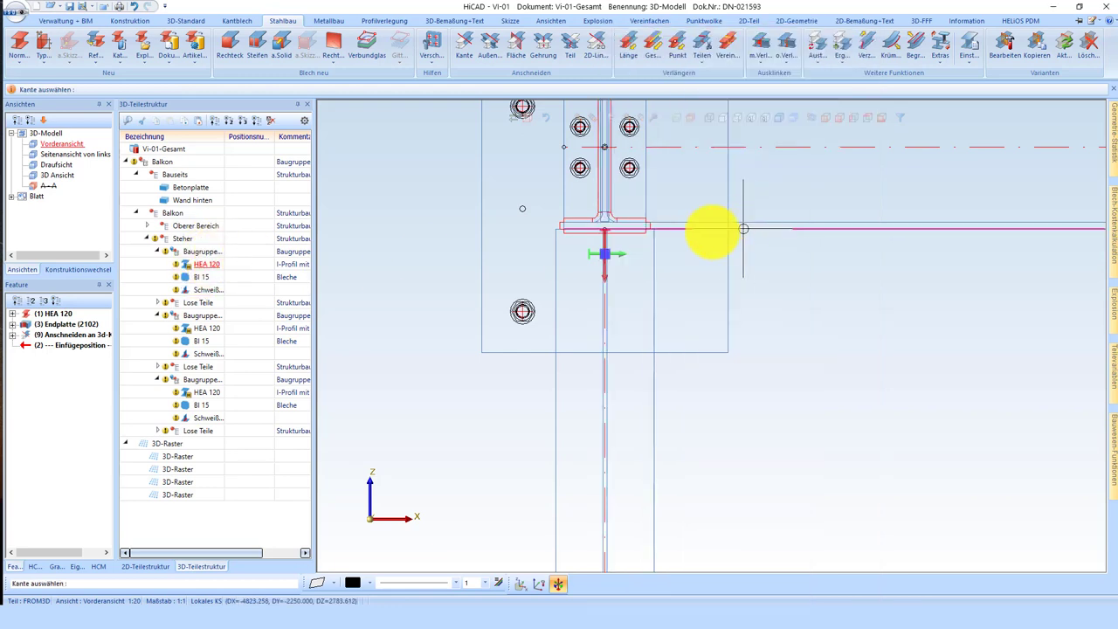
left_click(706, 230)
type("350")
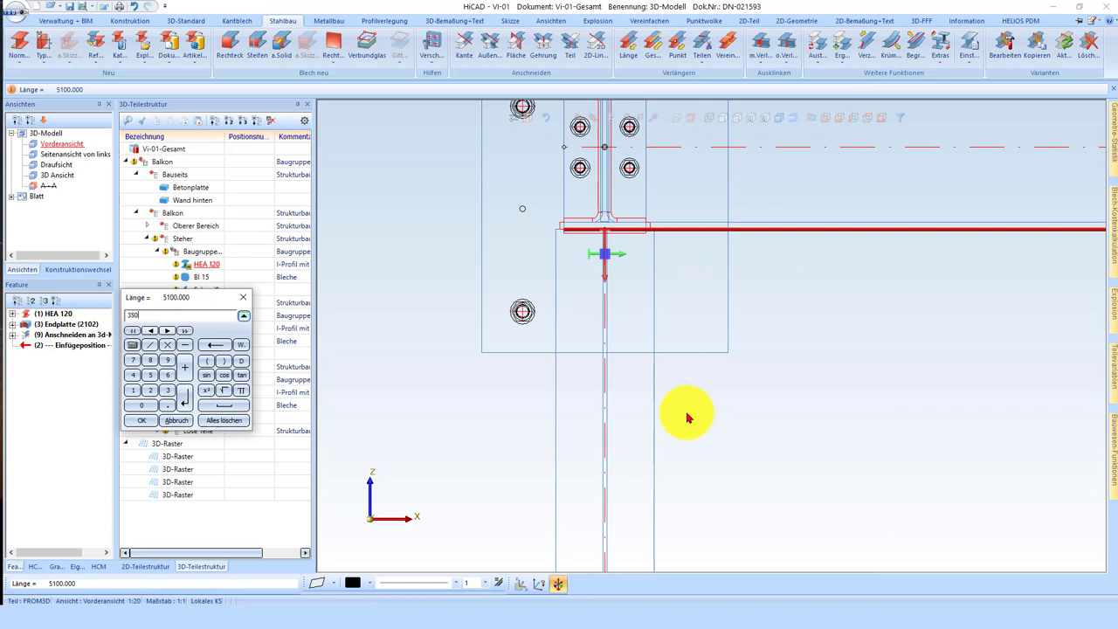
key("Return")
- Move the right-hand column along the horizontal beam edge direction
scroll(631, 294, "down", 3)
scroll(761, 263, "up", 3)
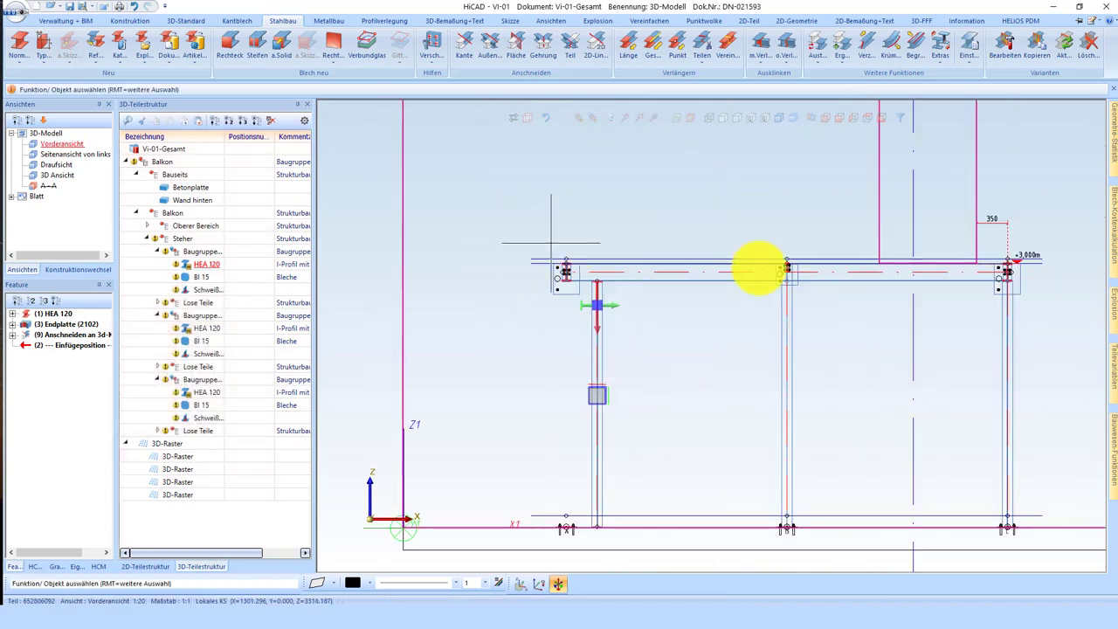
scroll(991, 279, "up", 2)
scroll(1060, 383, "up", 1)
right_click(1031, 219)
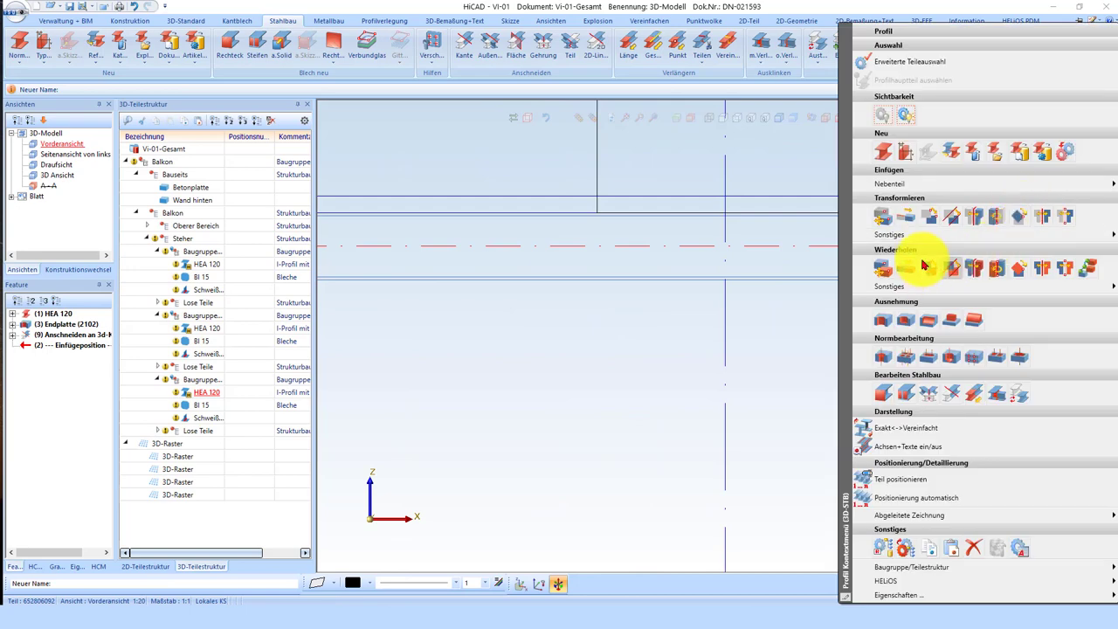
left_click(923, 220)
left_click(988, 285)
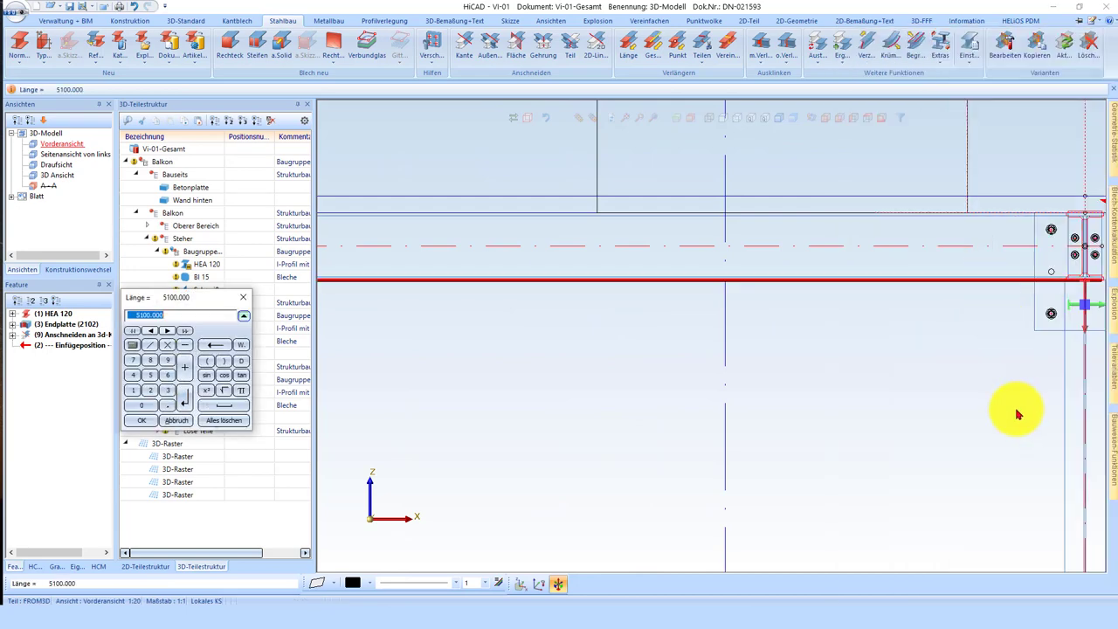
key("Return")
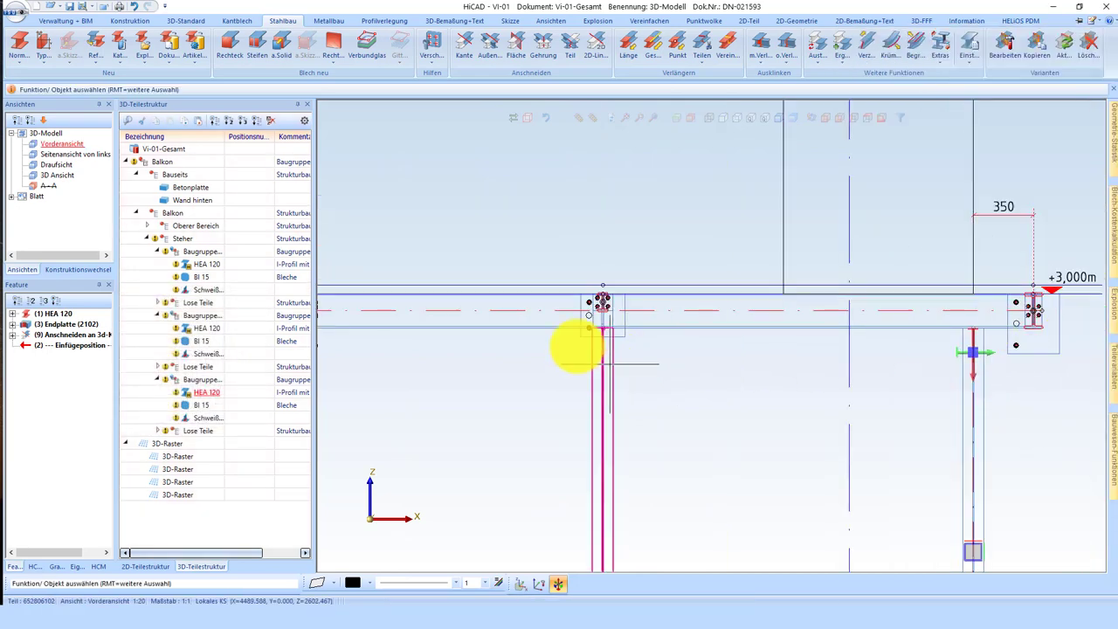
- Check the column positions in the top view, then return to the 3D view
scroll(574, 350, "up", 2)
scroll(542, 232, "down", 2)
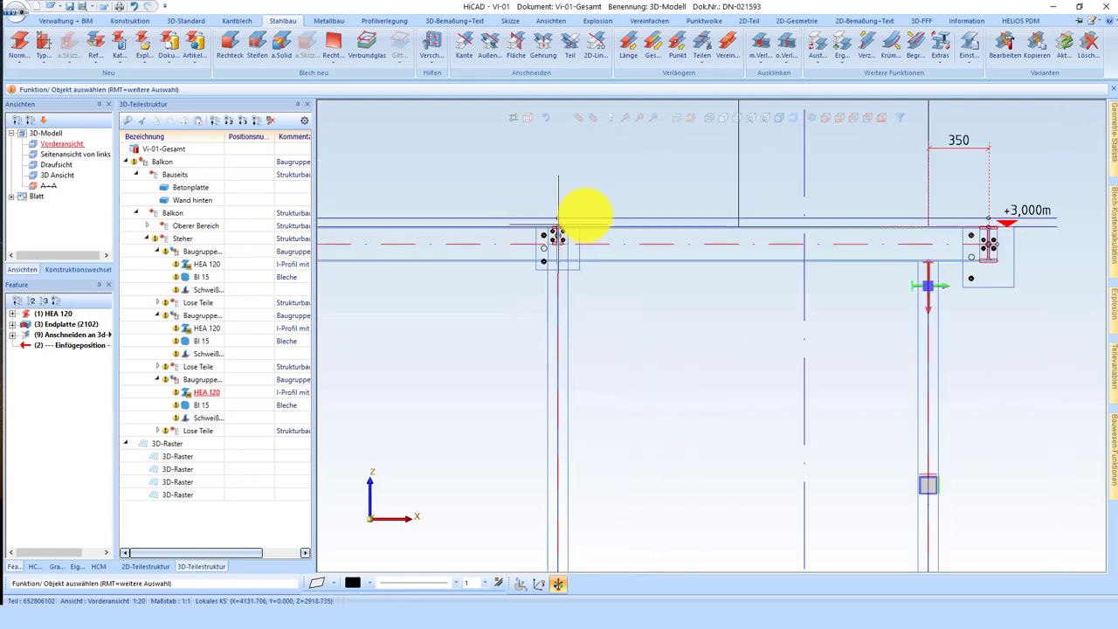
scroll(612, 219, "down", 1)
scroll(794, 449, "down", 2)
scroll(707, 407, "up", 4)
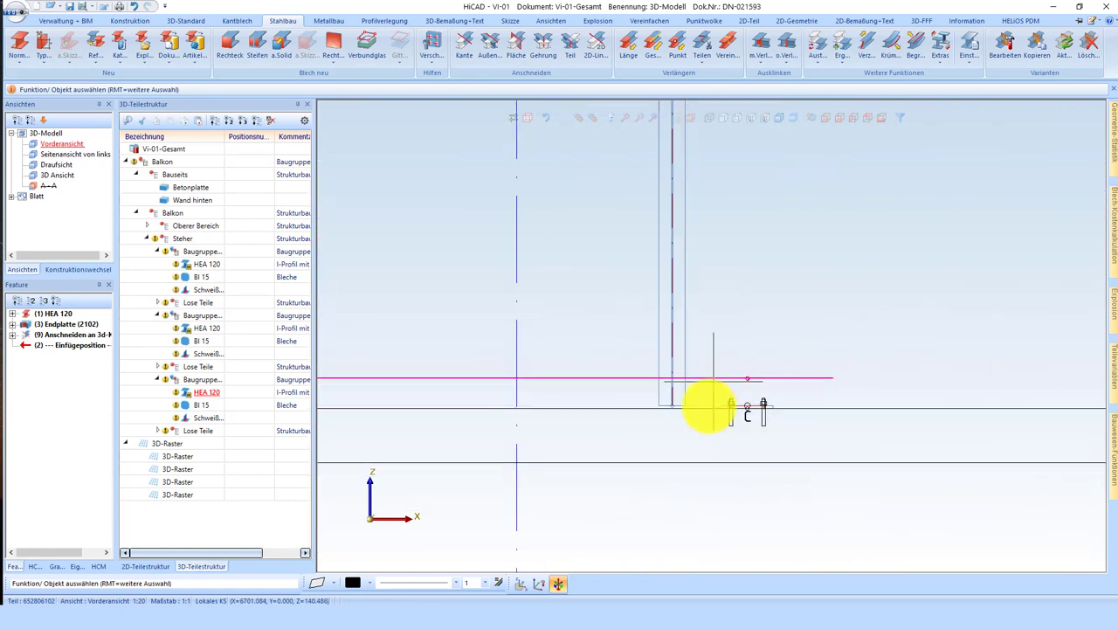
double_click(53, 166)
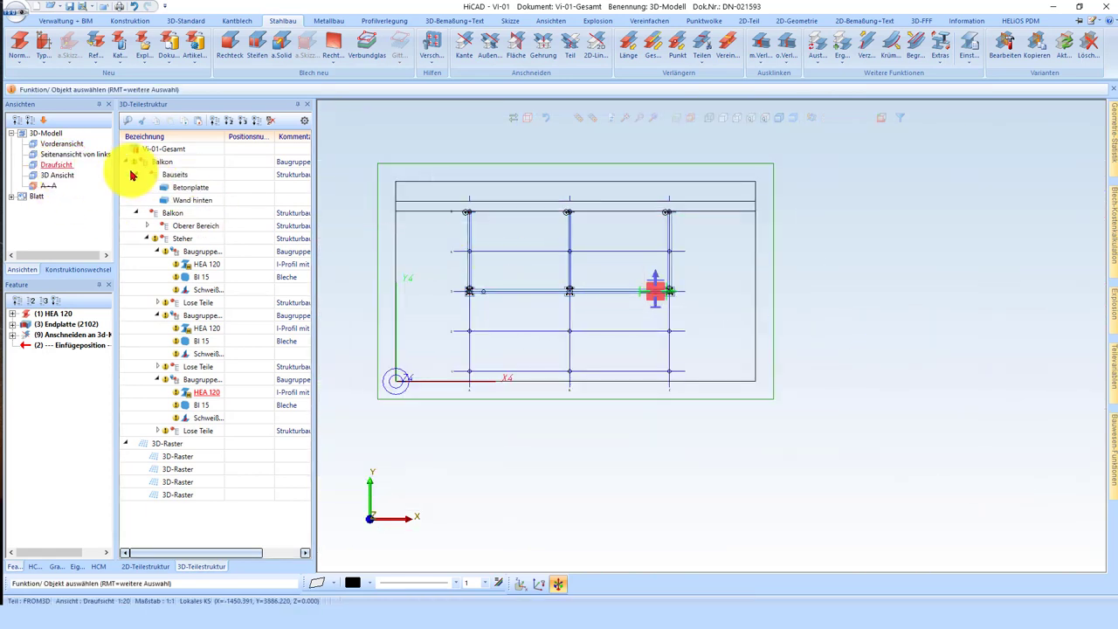
double_click(57, 174)
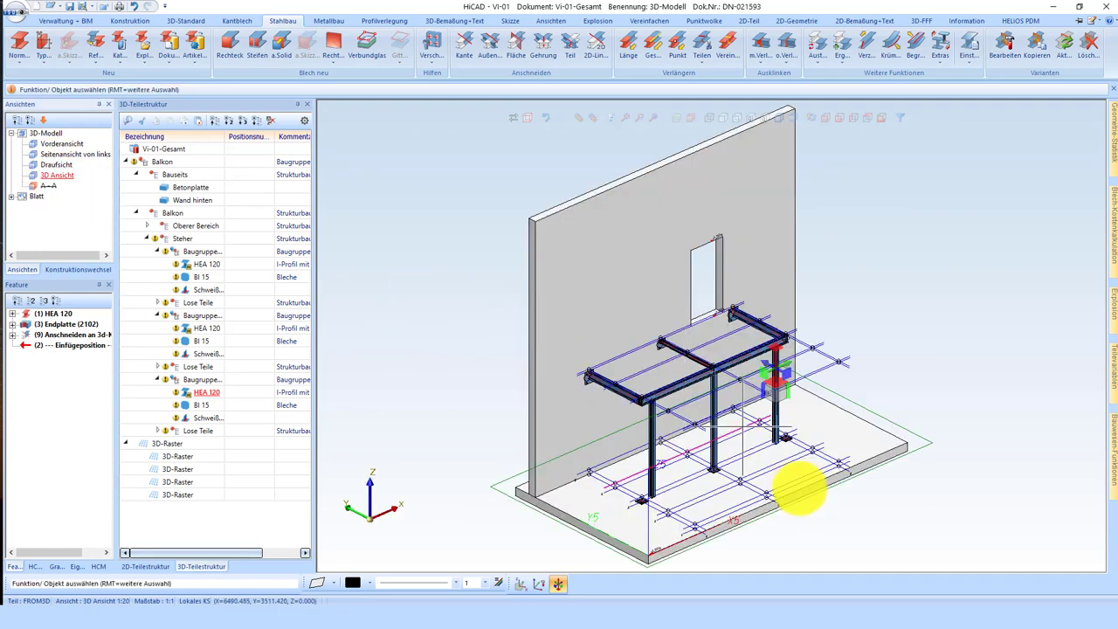
- Activate the BI 15 base plate, select the HEA 120 column and recalculate the model
scroll(863, 419, "up", 4)
scroll(862, 419, "up", 5)
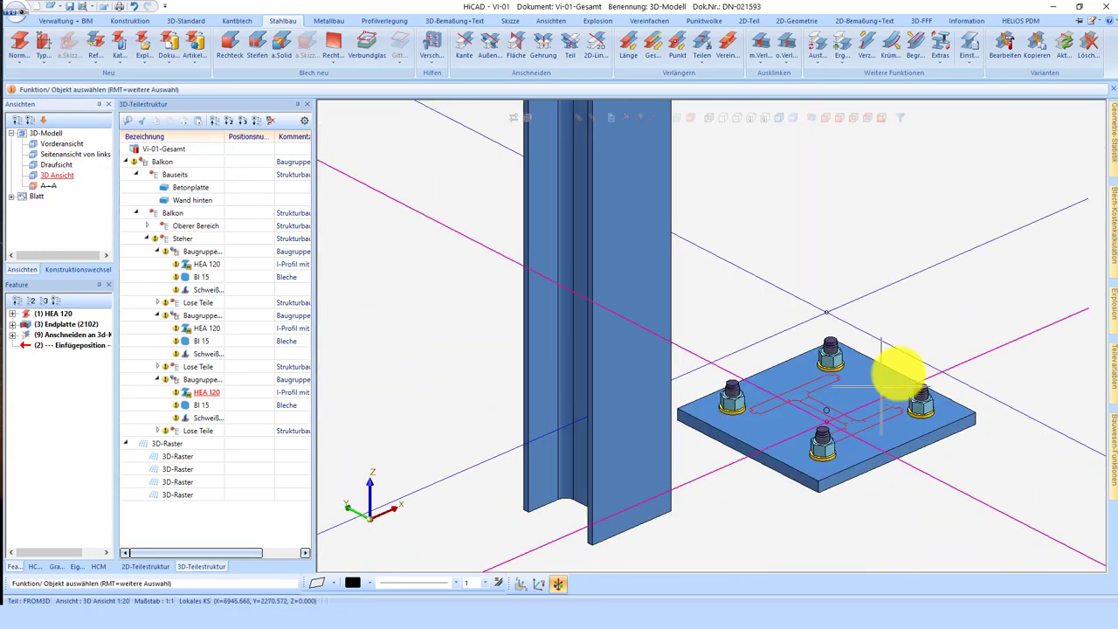
left_click(776, 465)
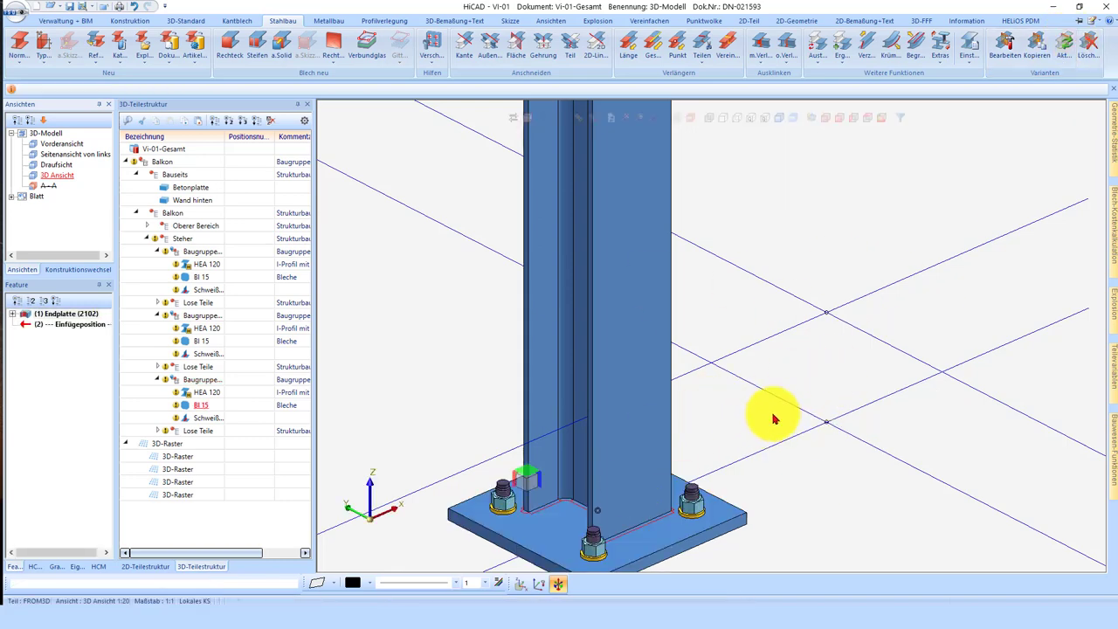
scroll(856, 309, "down", 3)
scroll(542, 467, "up", 3)
scroll(602, 419, "up", 1)
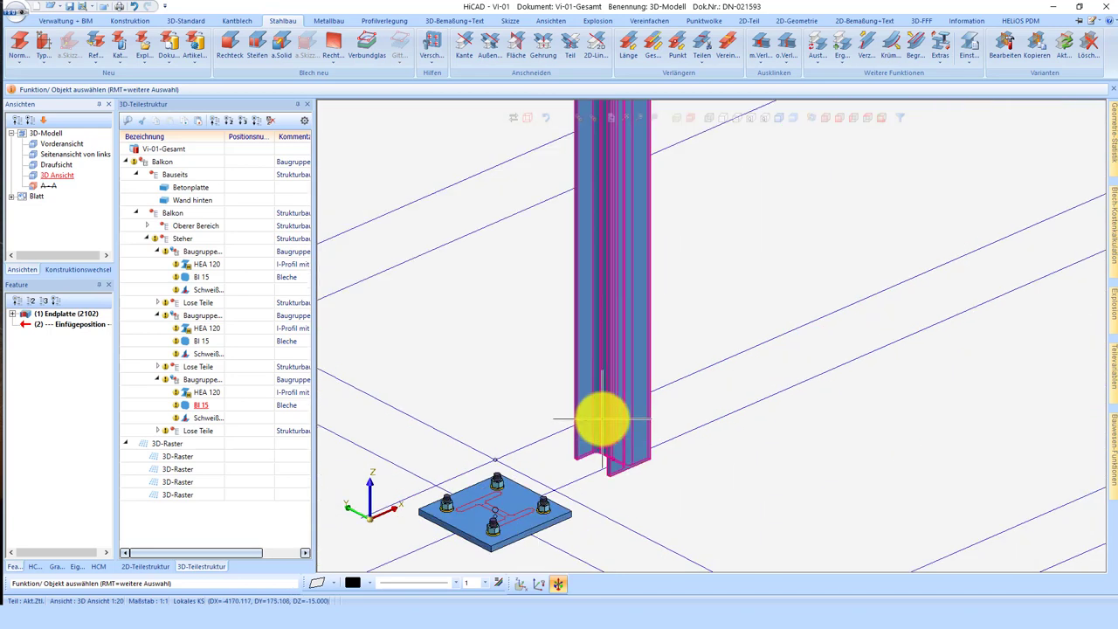
left_click(601, 419)
left_click(1064, 47)
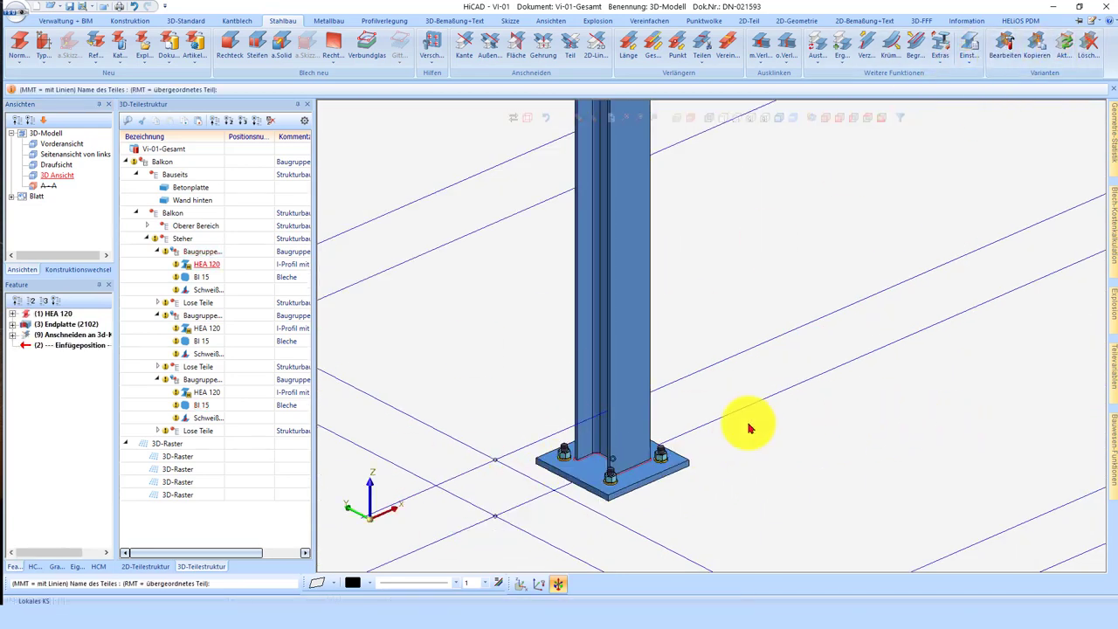
- Zoom to the junction where the column top meets the beam
scroll(653, 426, "down", 2)
scroll(606, 462, "down", 2)
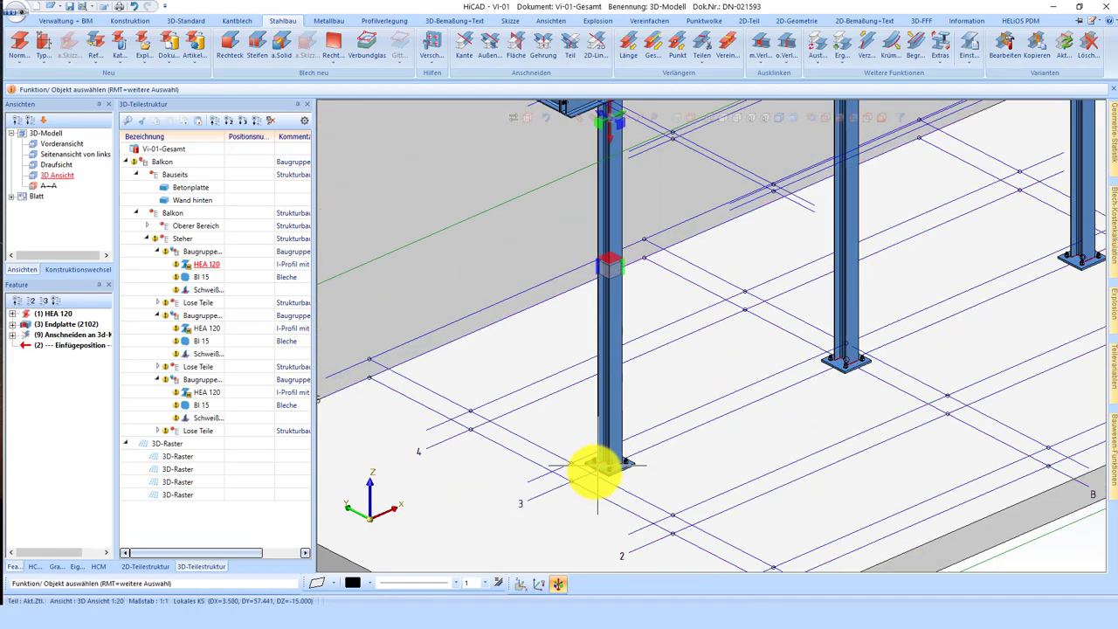
scroll(591, 466, "down", 3)
scroll(522, 349, "up", 6)
scroll(521, 350, "up", 3)
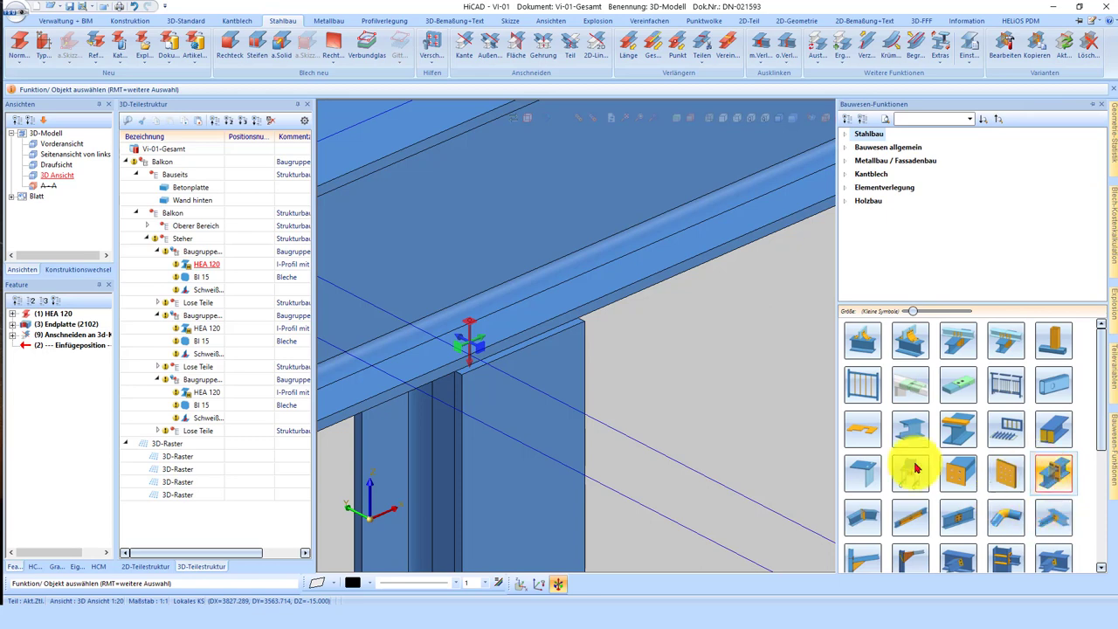
- Start a Stirnplattenanschluss an Flansch (2330) to the beam with only the middle stiffener enabled
scroll(914, 462, "down", 3)
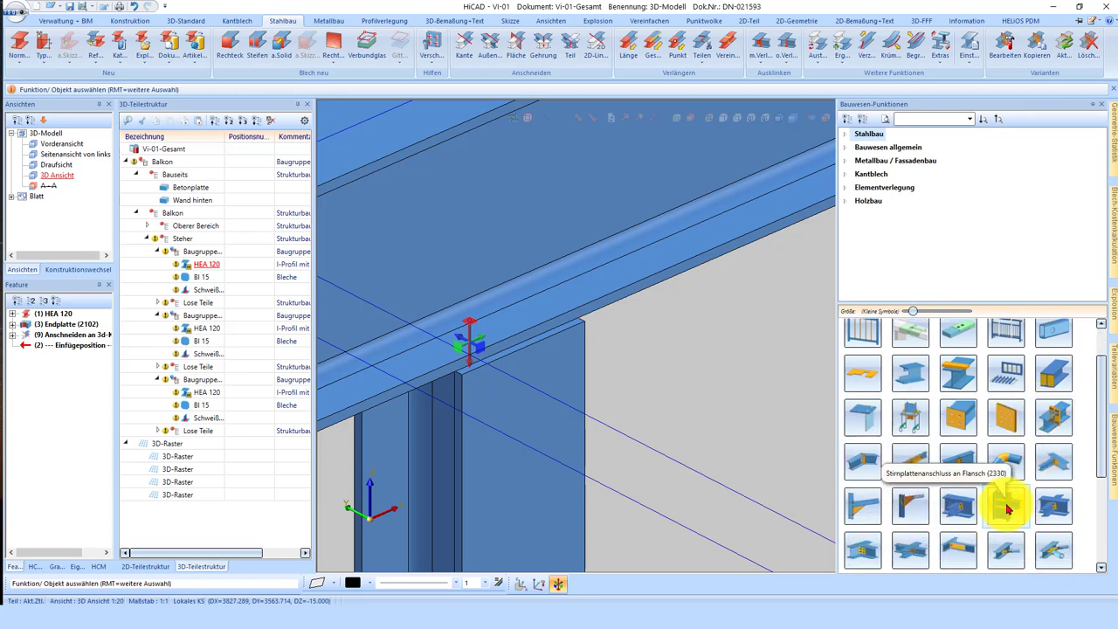
left_click(1007, 506)
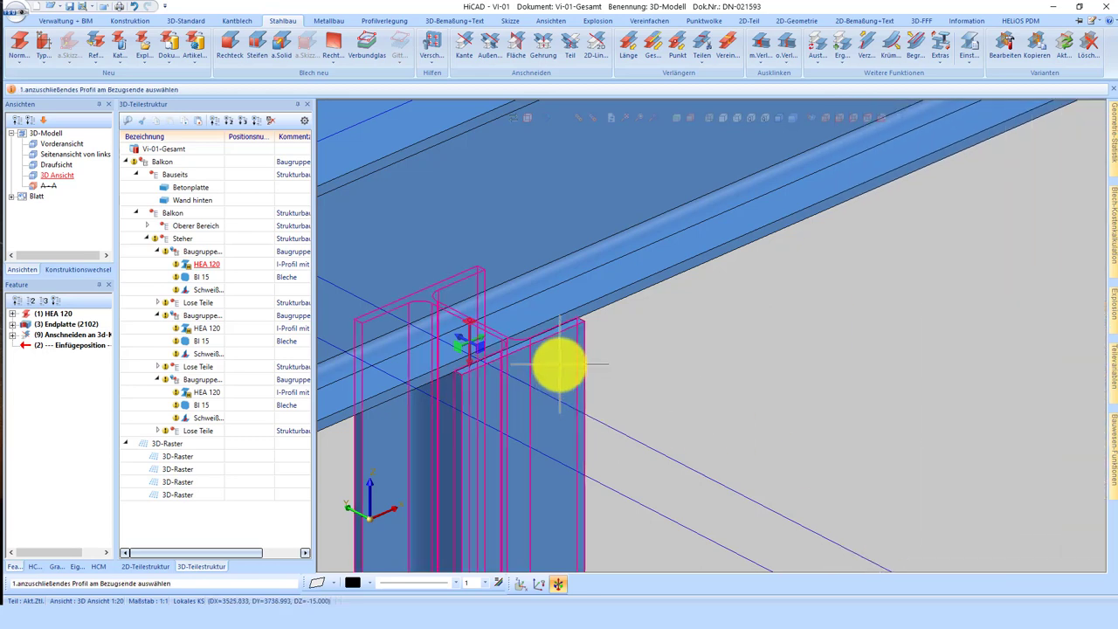
left_click(792, 335)
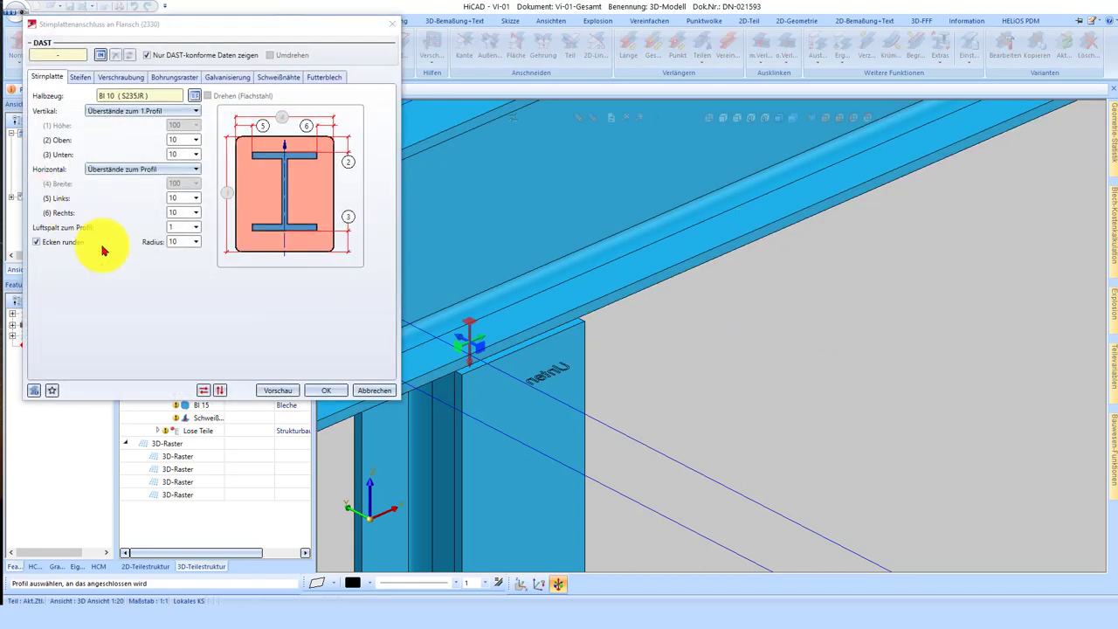
left_click(79, 79)
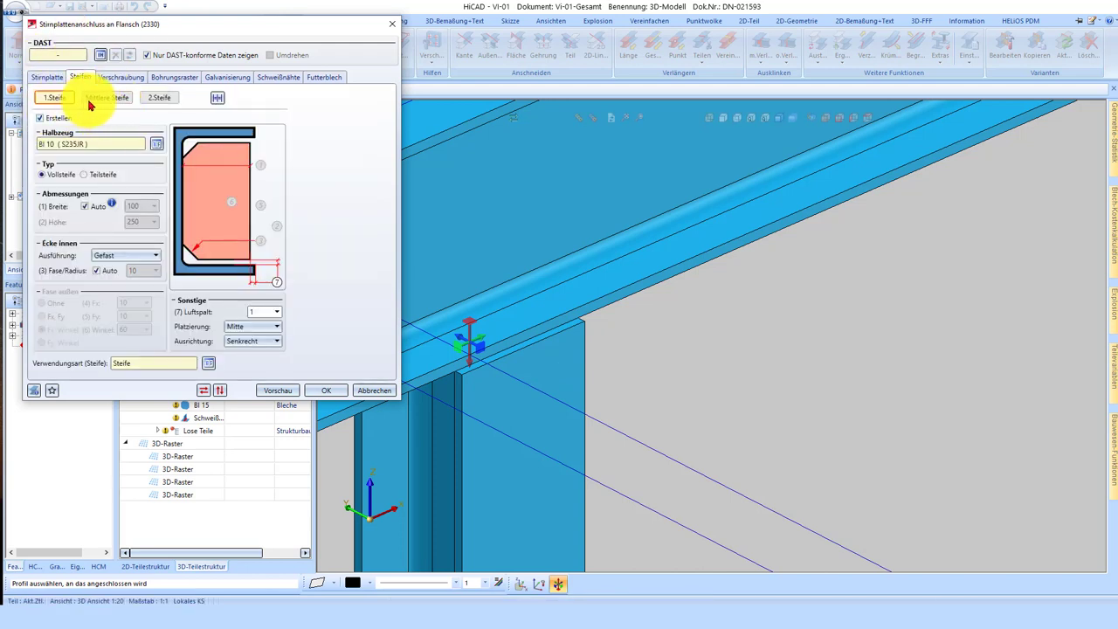
left_click(58, 118)
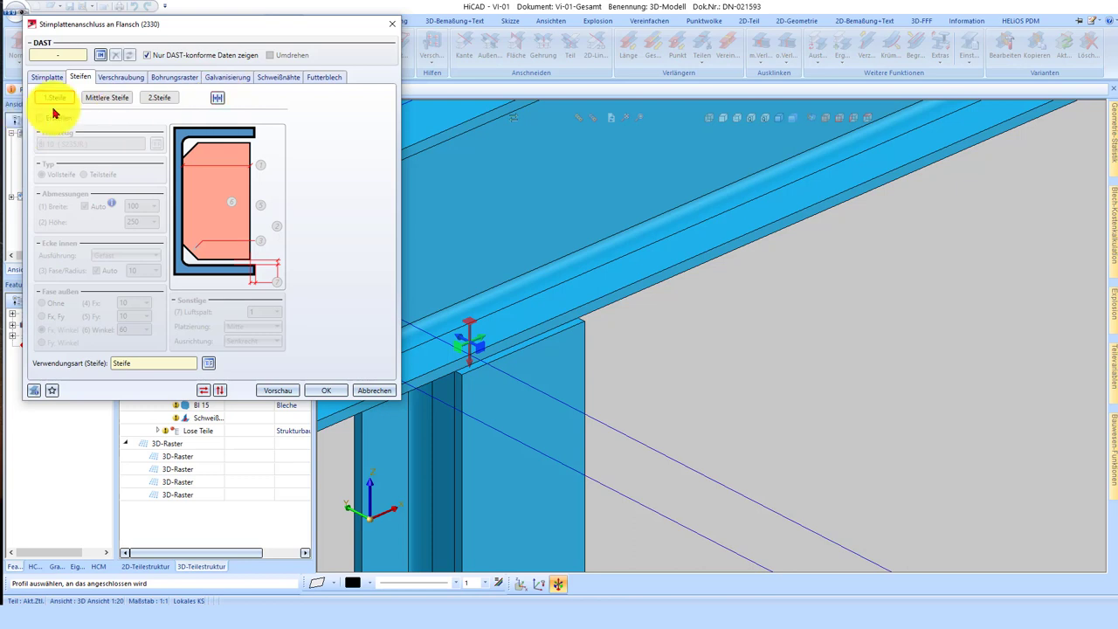
left_click(112, 103)
left_click(50, 117)
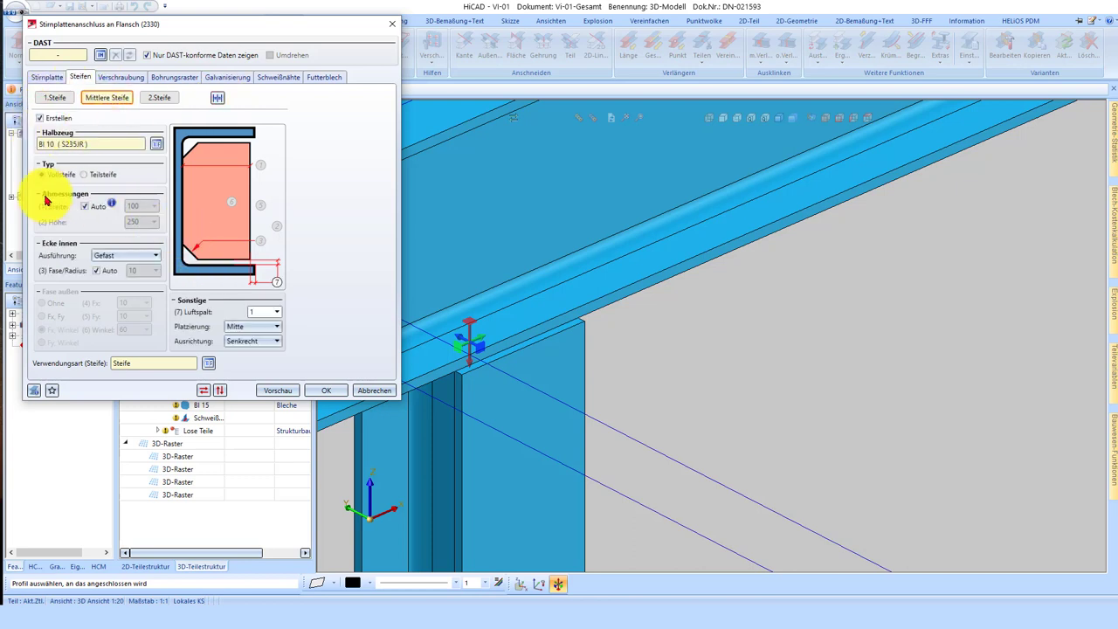
- Switch the bolt to DIN EN ISO 4017 and preview the end plate connection
left_click(121, 80)
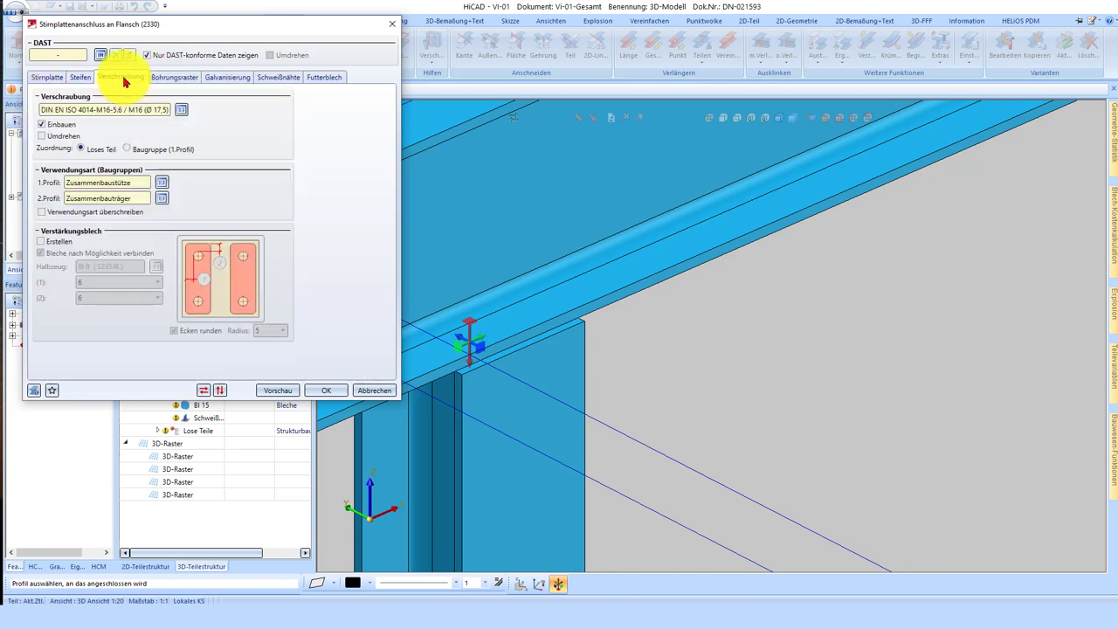
left_click(182, 111)
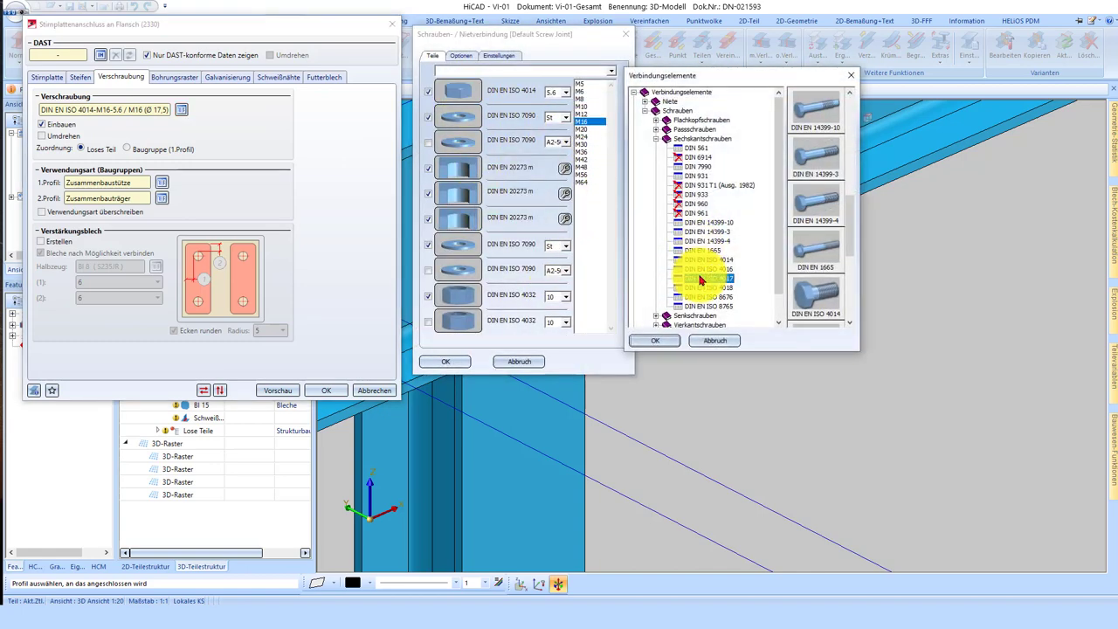
double_click(700, 280)
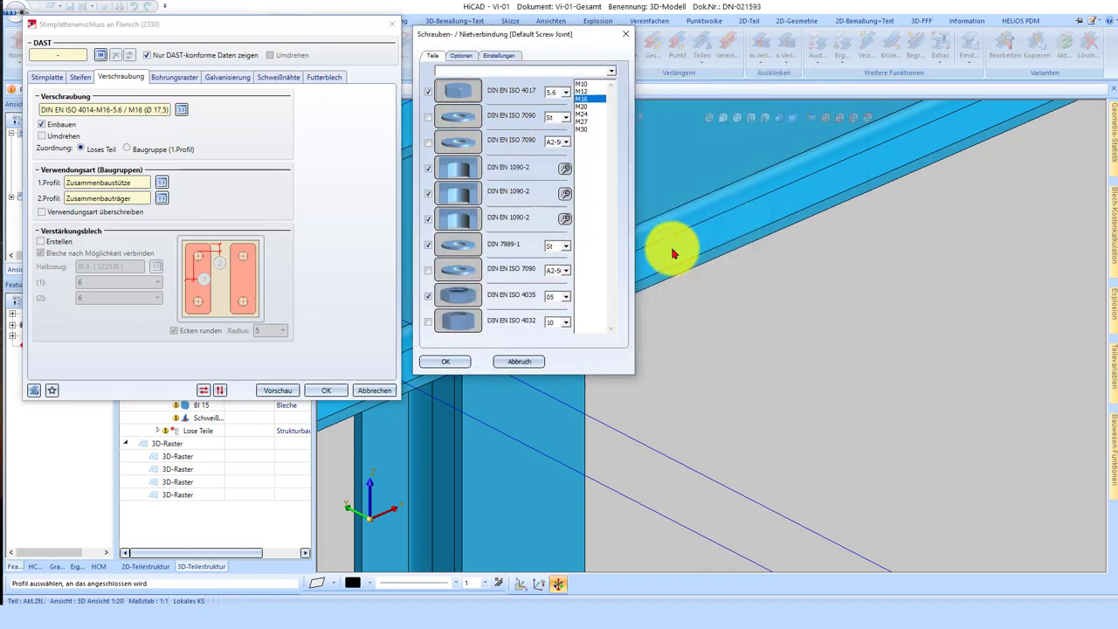
left_click(447, 362)
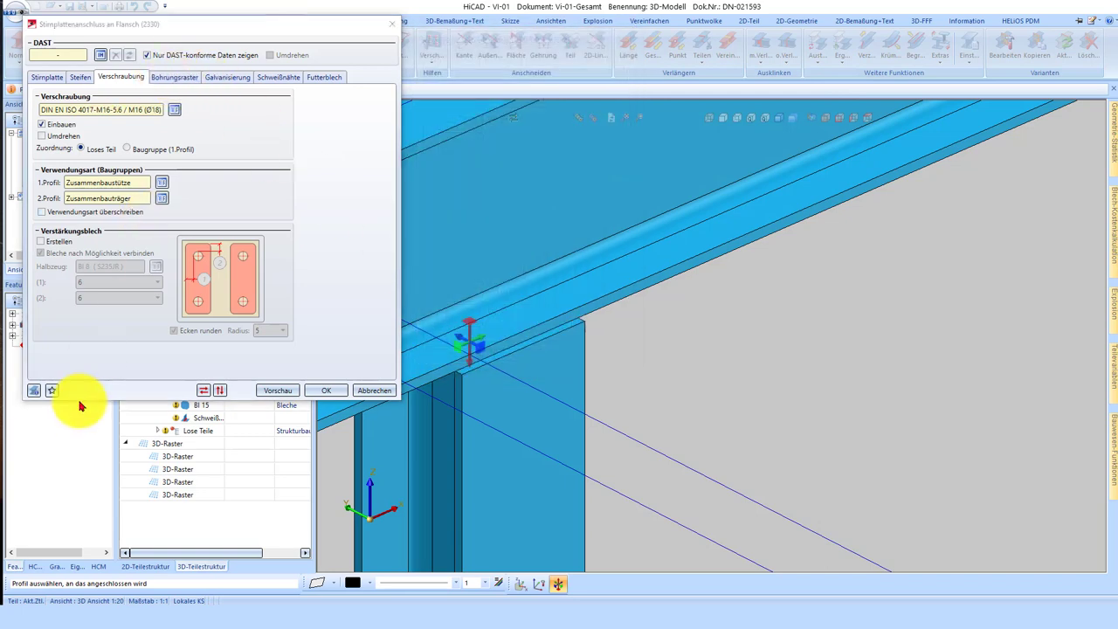
left_click(176, 80)
left_click(289, 394)
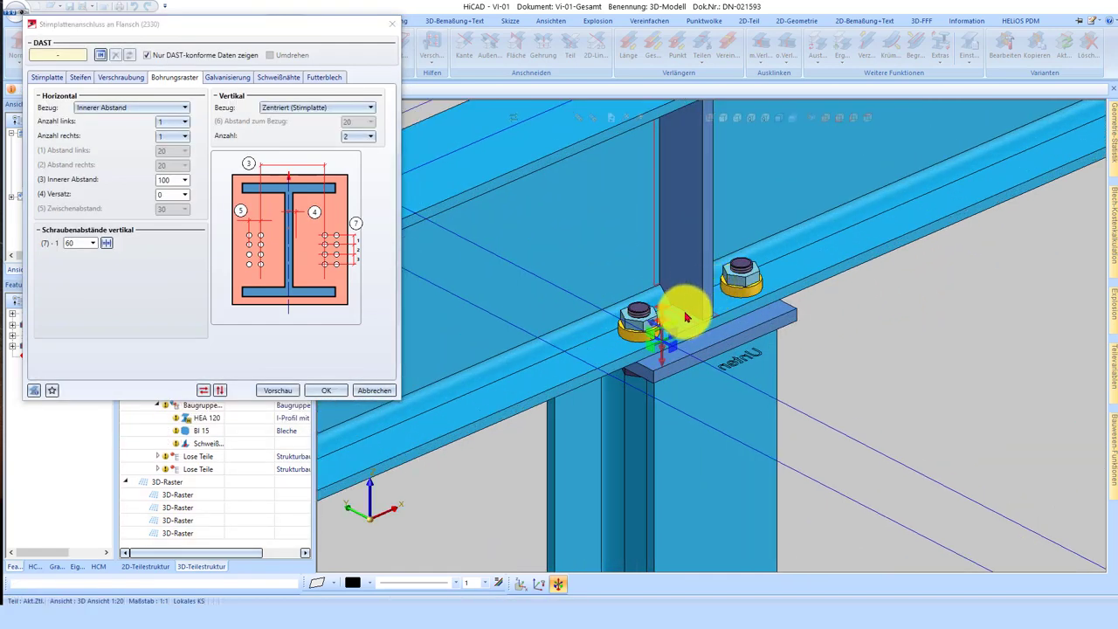
left_click(685, 317)
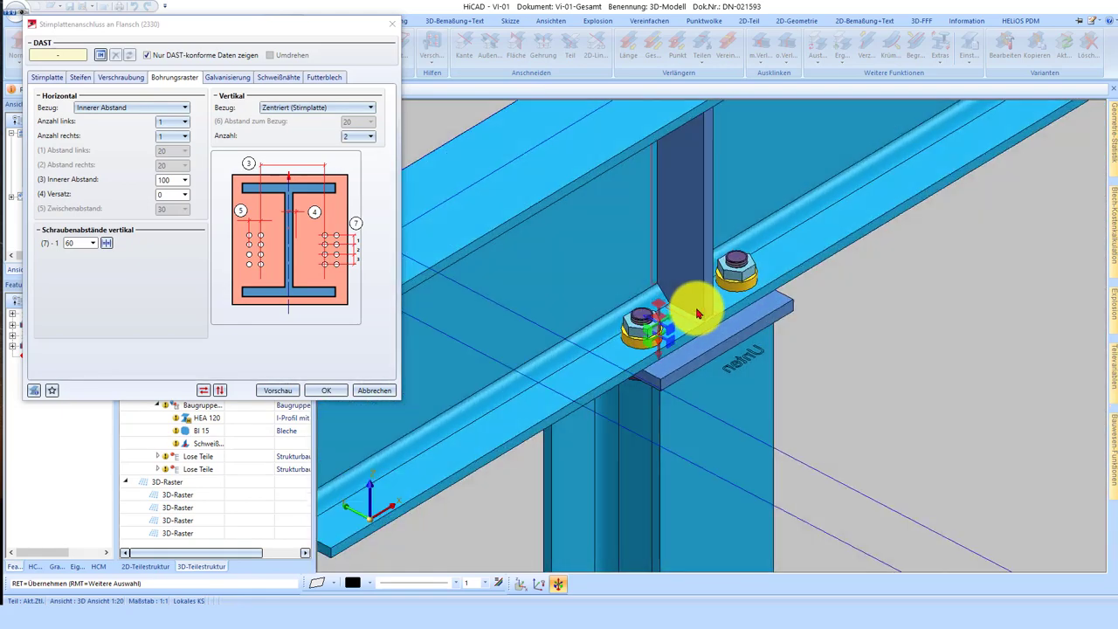
- Add DIN EN ISO 7090 washers and set the bolt size to M12
left_click(126, 80)
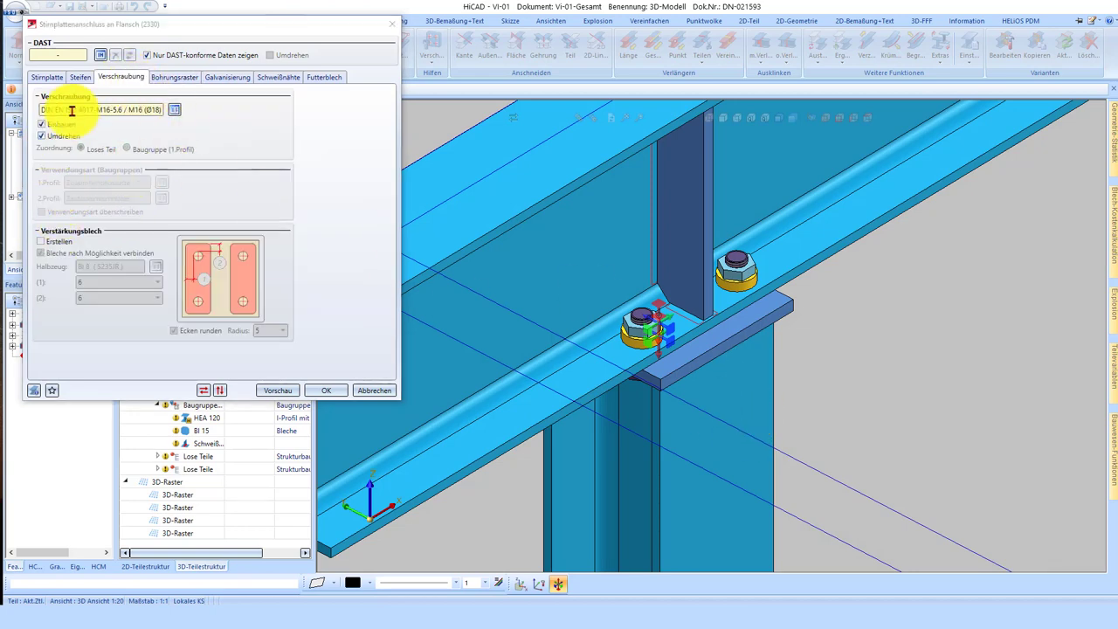
left_click(175, 109)
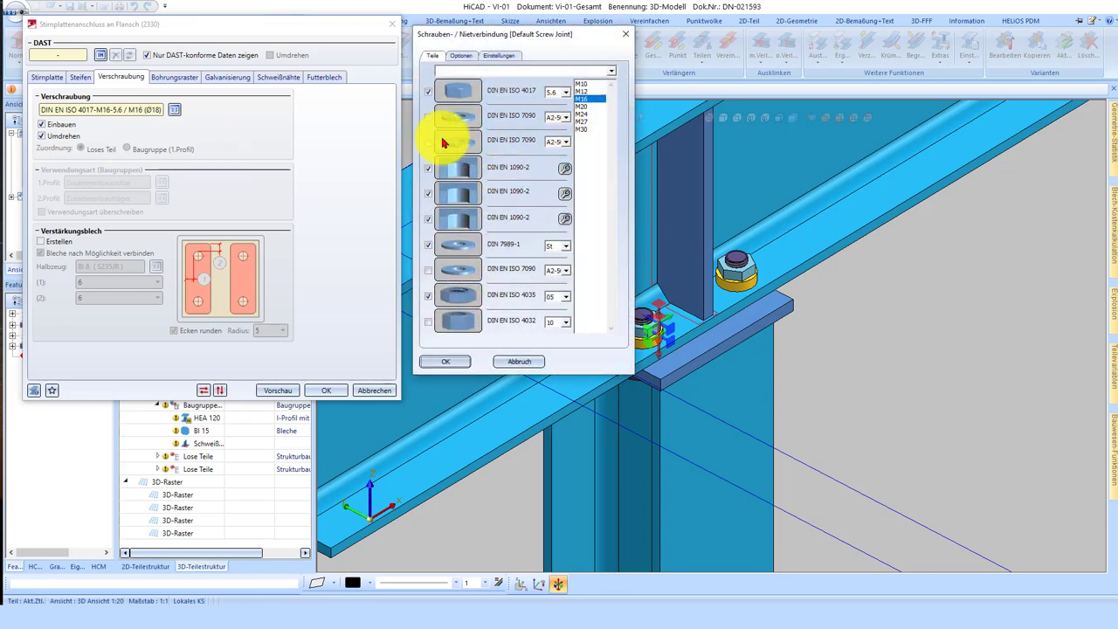
left_click(463, 255)
left_click(661, 92)
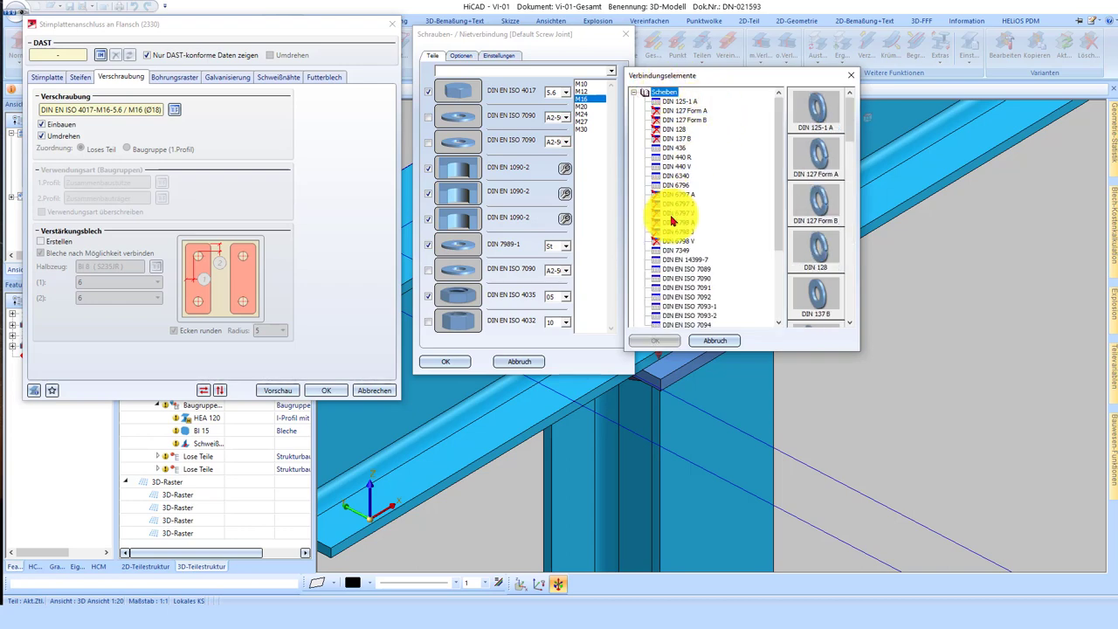
double_click(697, 280)
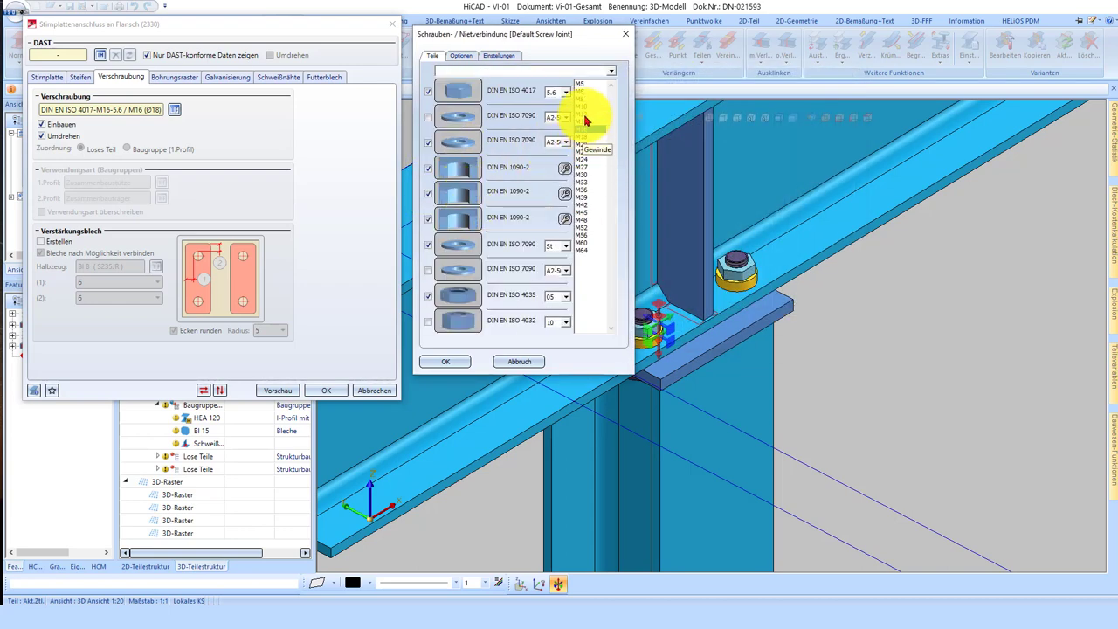
left_click(585, 114)
left_click(428, 142)
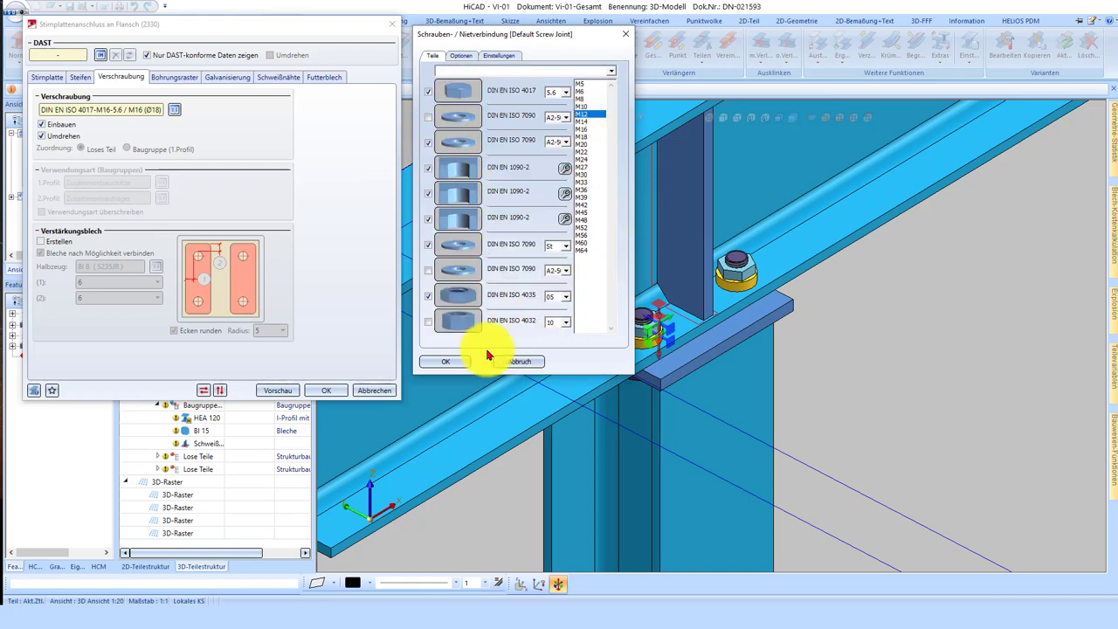
left_click(452, 364)
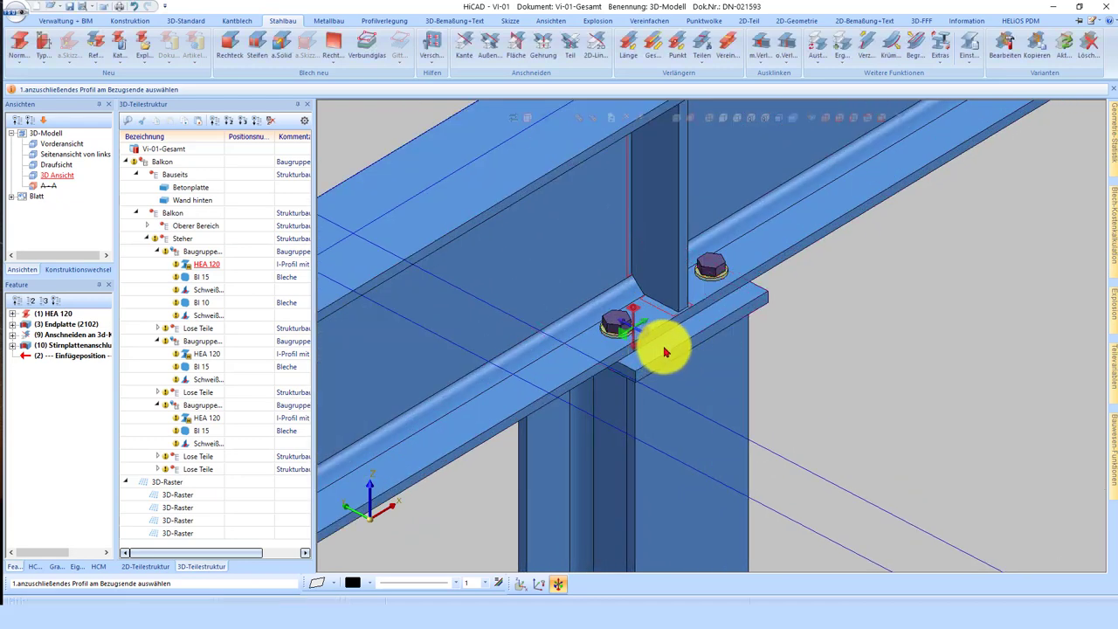
- Copy the finished bolted end-plate connection onto the second column top and crossing beam
key("Escape")
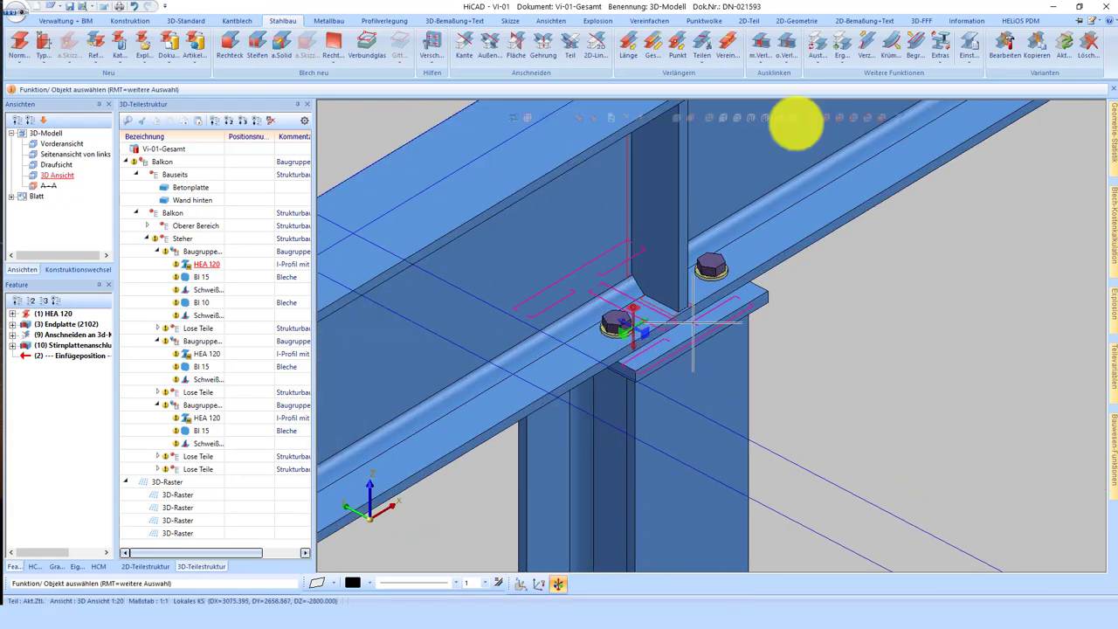
left_click(1033, 44)
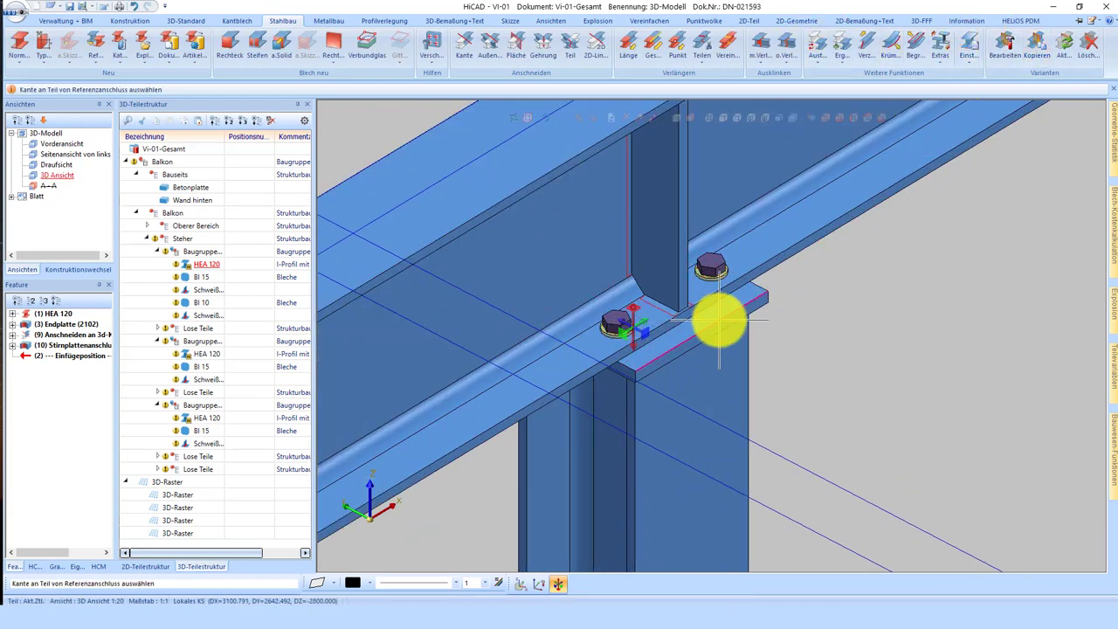
left_click(719, 322)
scroll(611, 385, "down", 5)
scroll(745, 270, "up", 5)
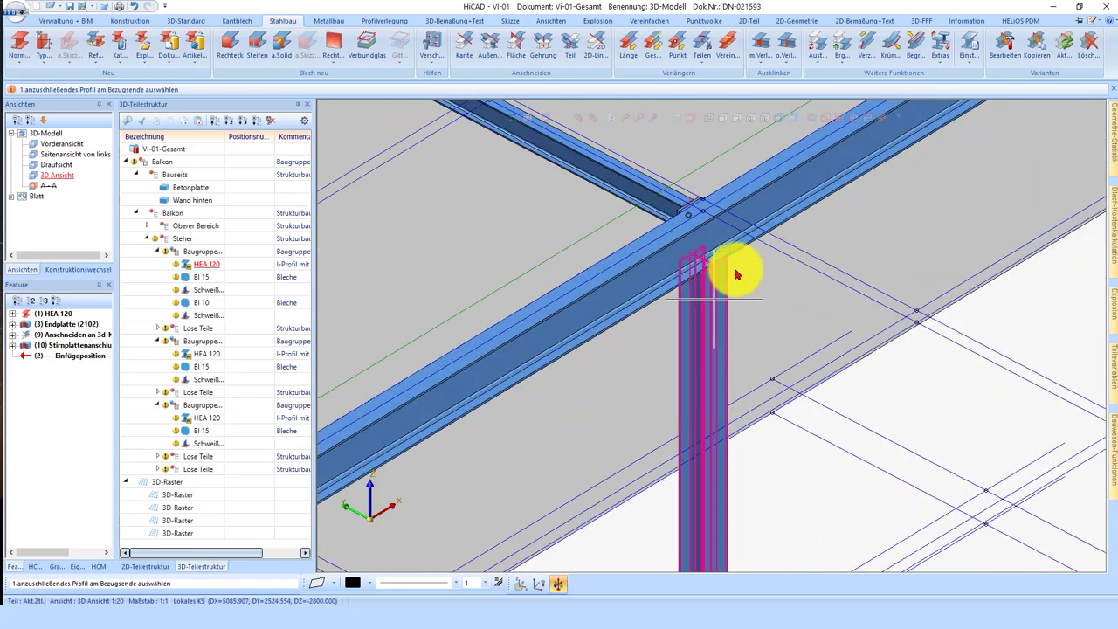
left_click(736, 275)
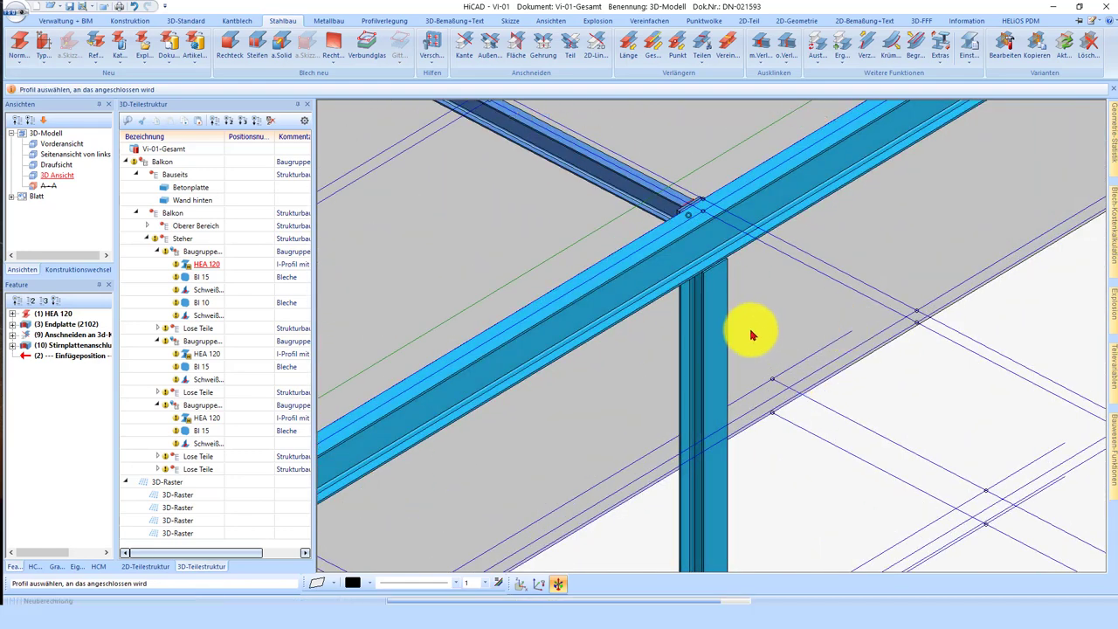
left_click(668, 284)
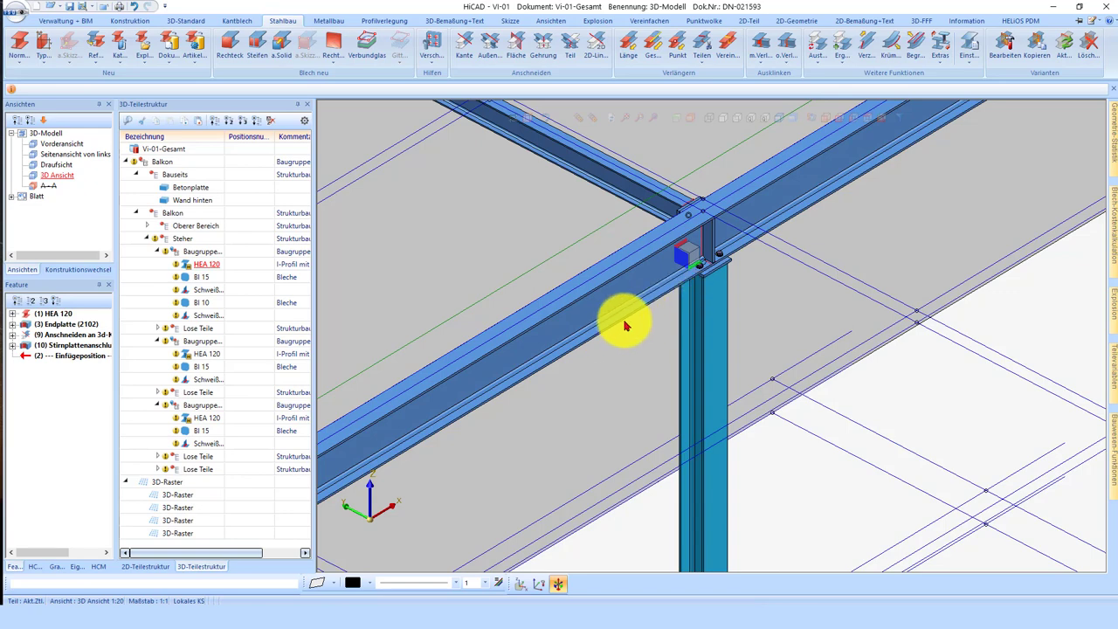
- Apply the same end-plate connection between the third HEA 120 column top and the beam
scroll(623, 324, "down", 3)
scroll(856, 192, "up", 3)
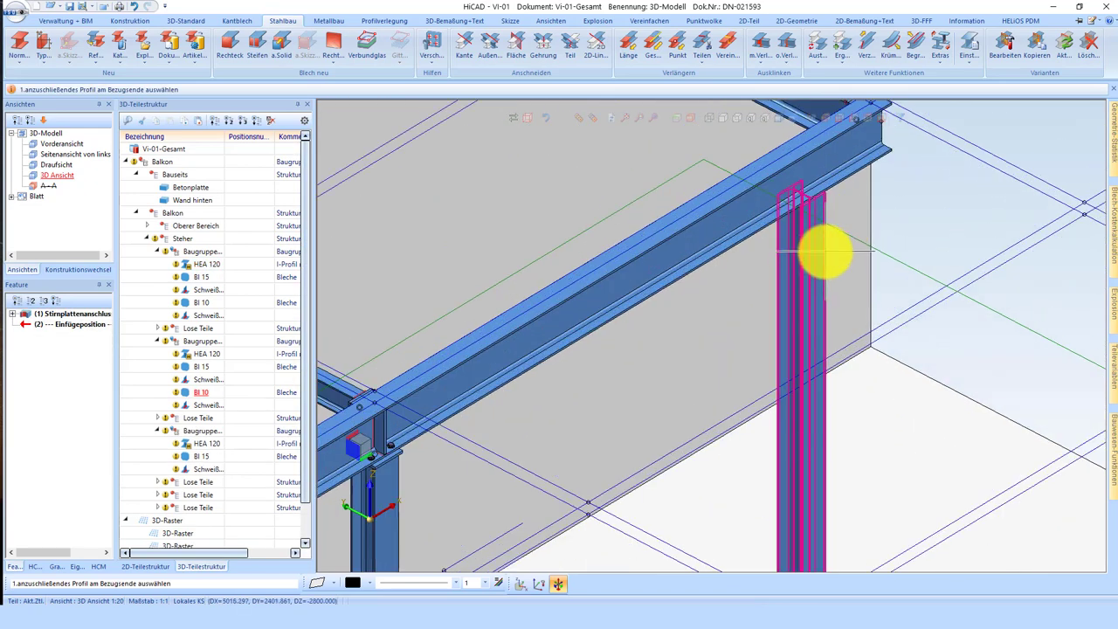
left_click(822, 240)
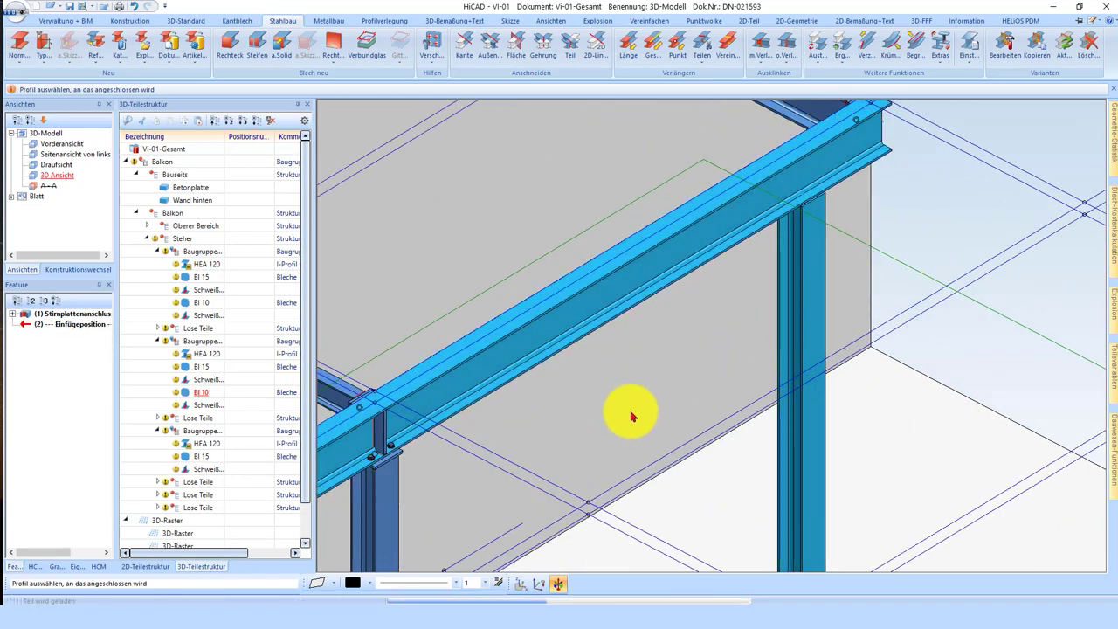
scroll(799, 319, "down", 2)
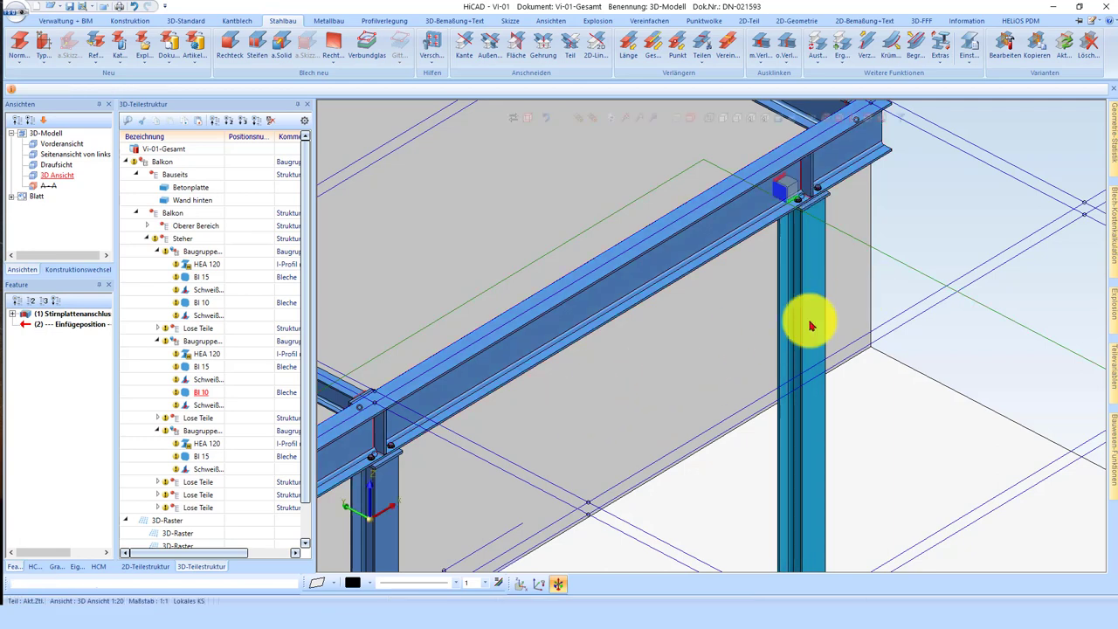
left_click(367, 467)
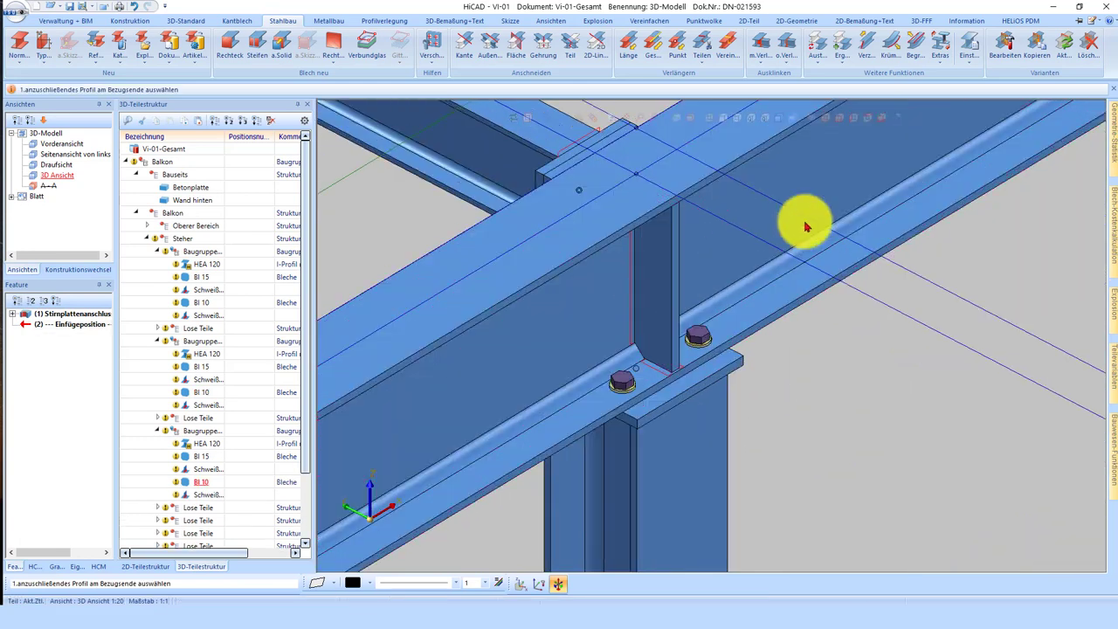
left_click(974, 24)
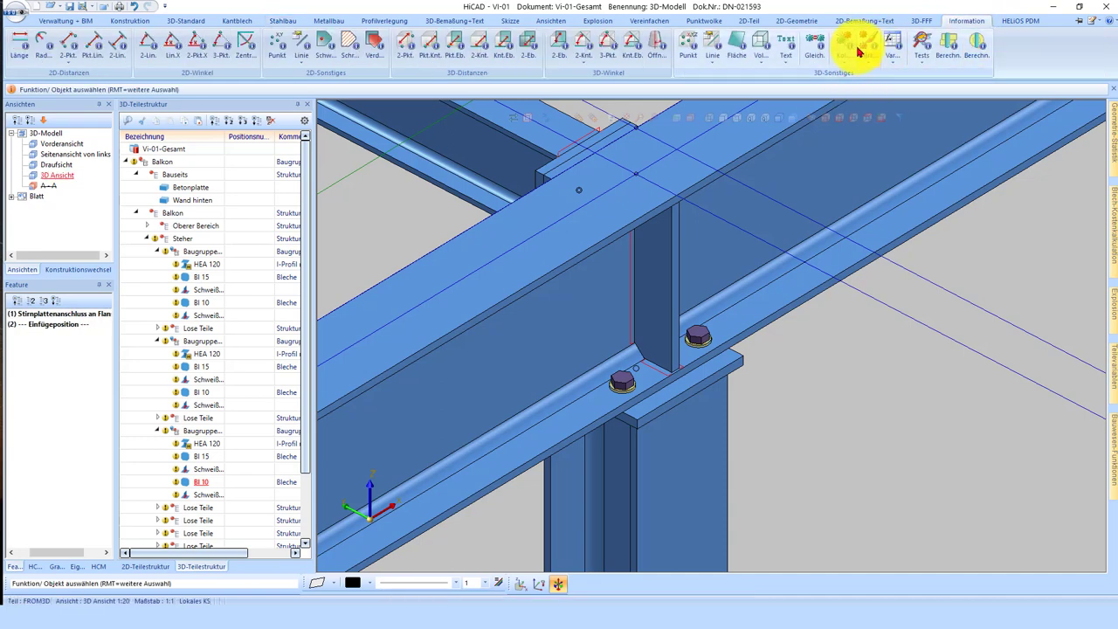
left_click(862, 44)
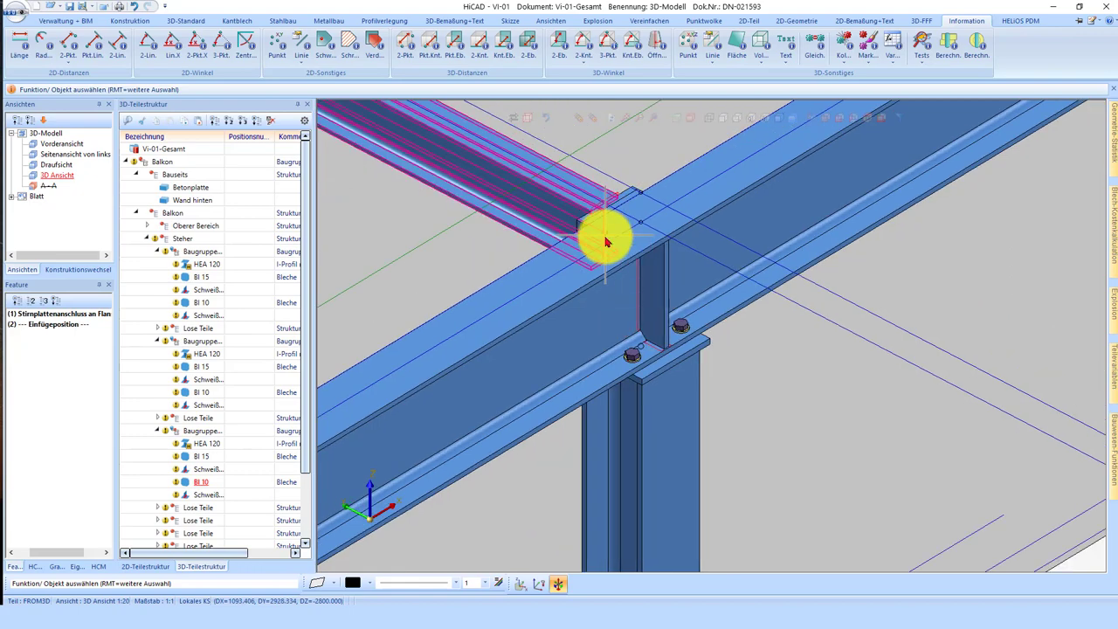
left_click(637, 250)
scroll(679, 232, "up", 5)
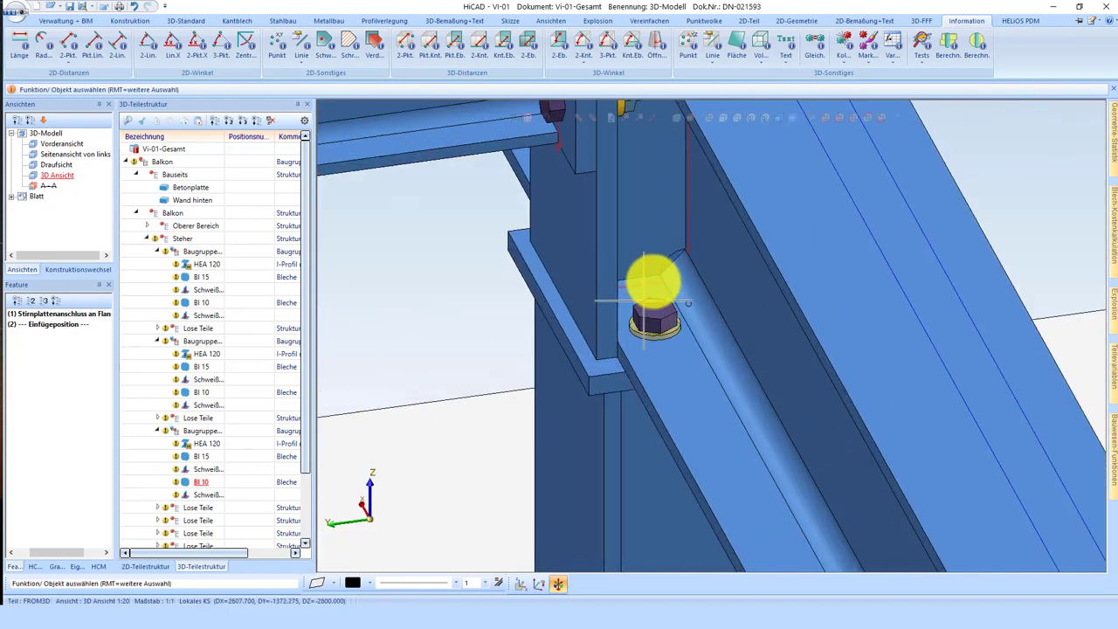
scroll(690, 262, "up", 2)
scroll(700, 272, "down", 2)
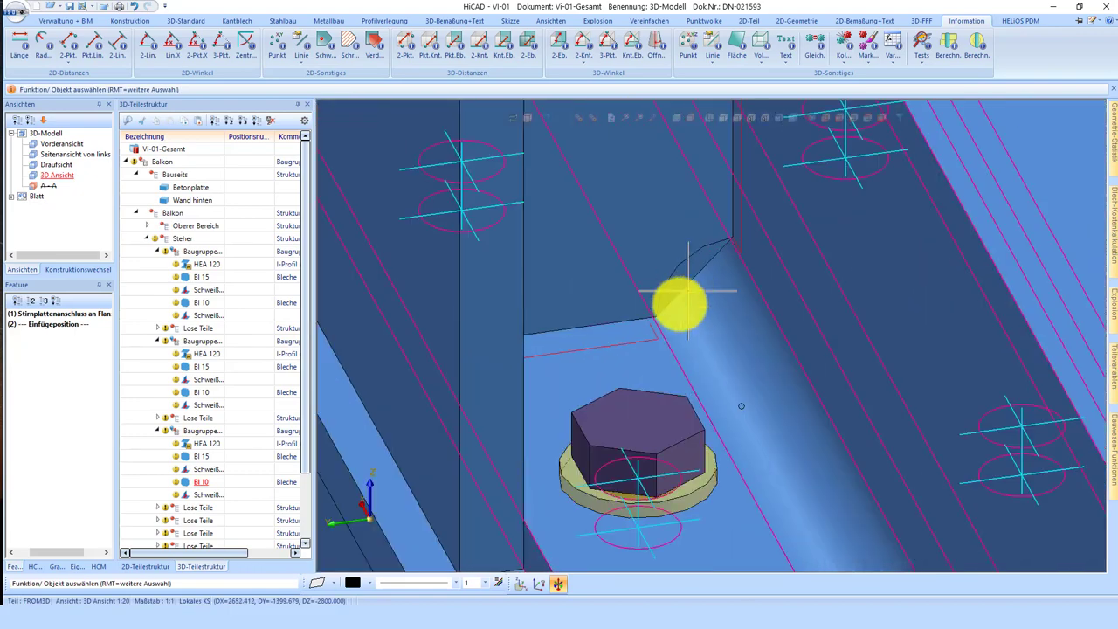
scroll(673, 300, "down", 2)
scroll(686, 295, "down", 1)
scroll(666, 329, "down", 2)
scroll(643, 327, "up", 1)
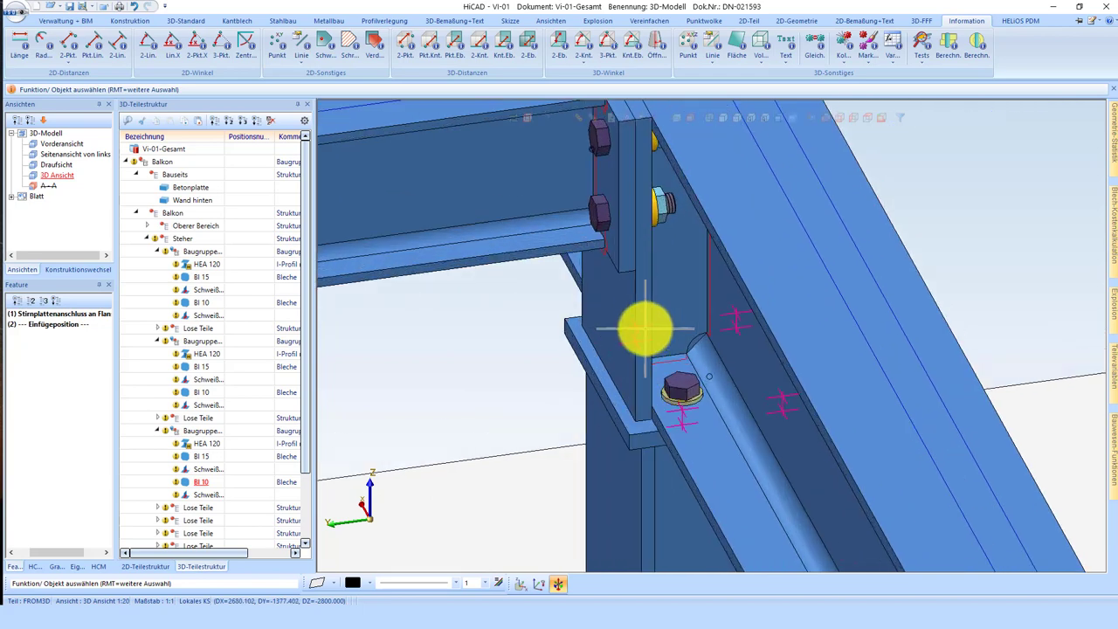
left_click(81, 320)
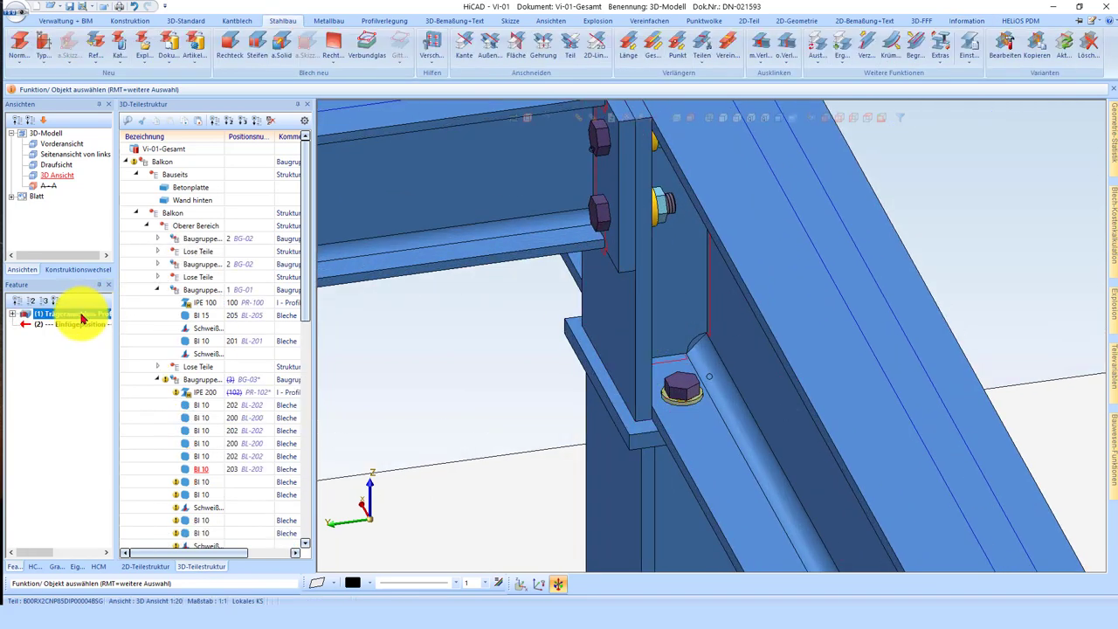
double_click(81, 319)
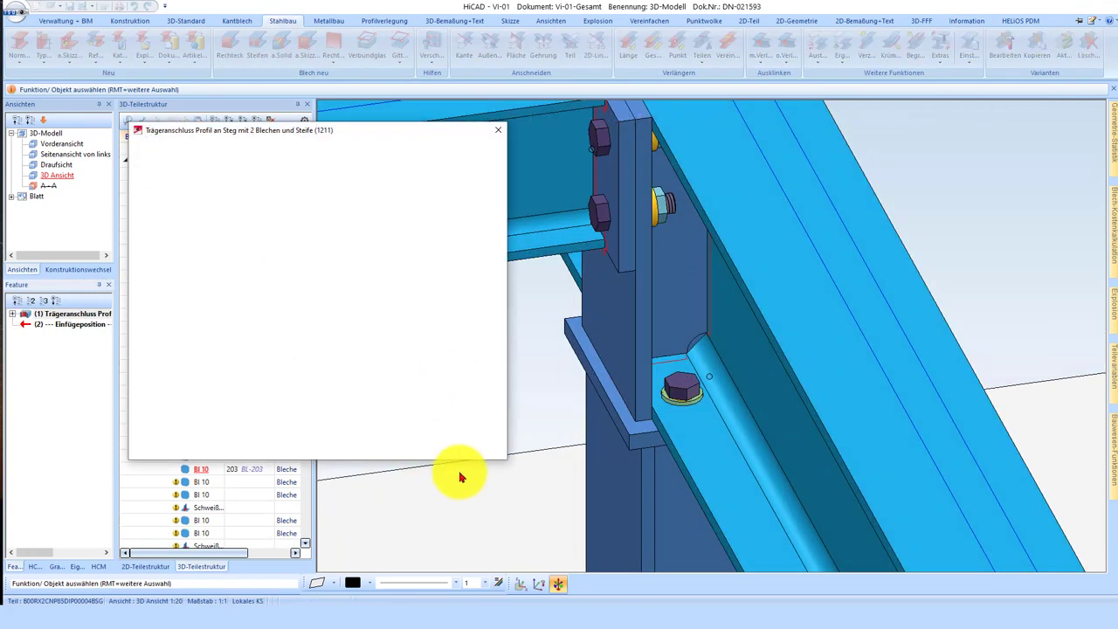
left_click(481, 444)
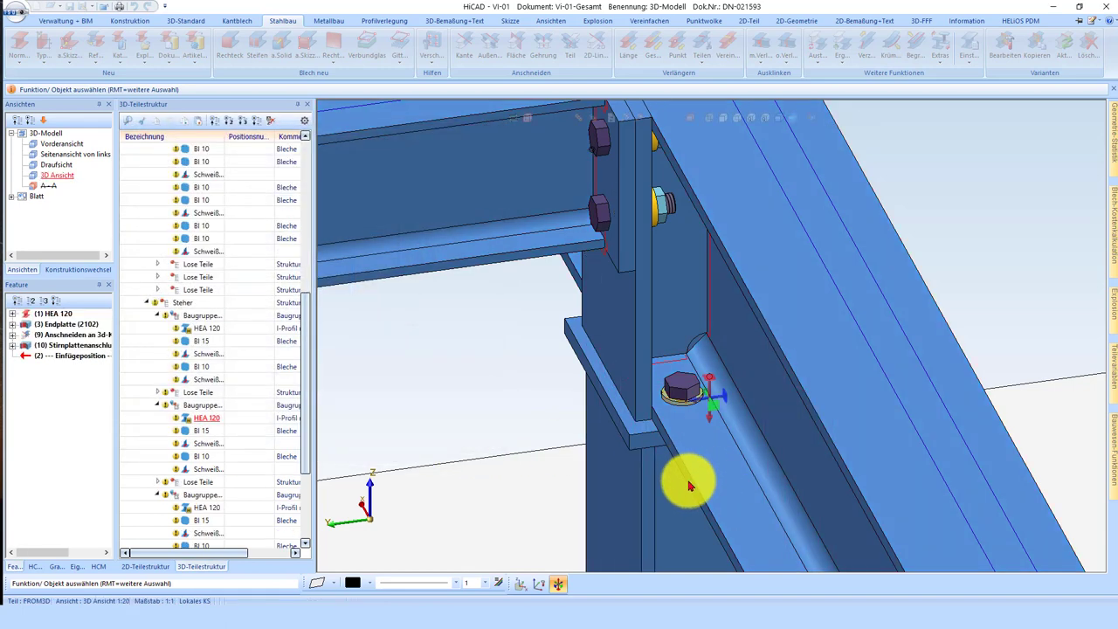
left_click(690, 477)
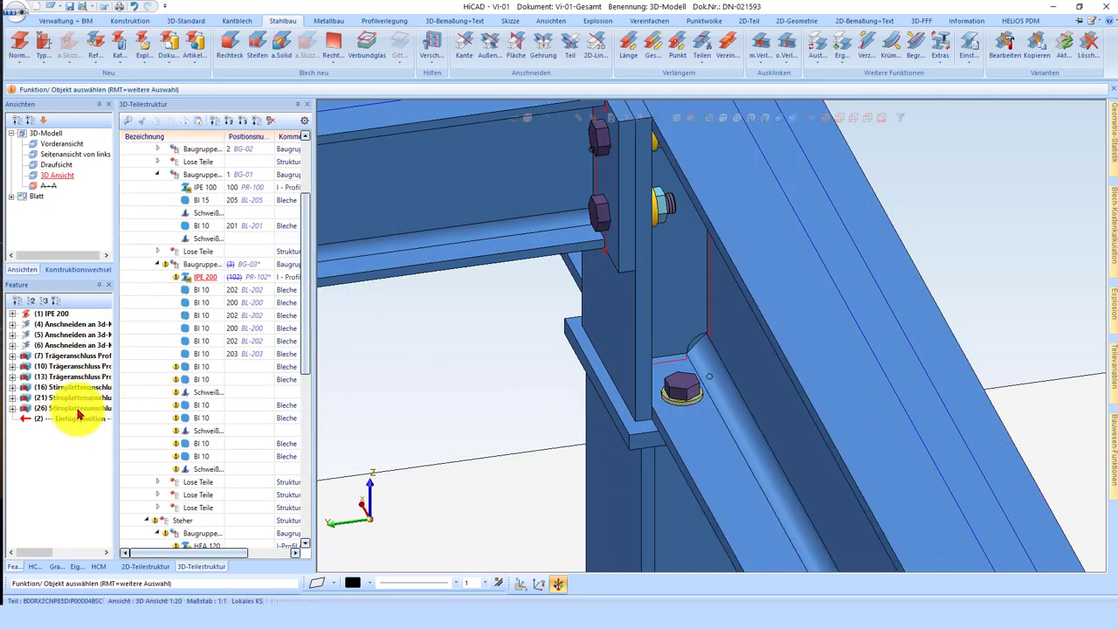
double_click(76, 408)
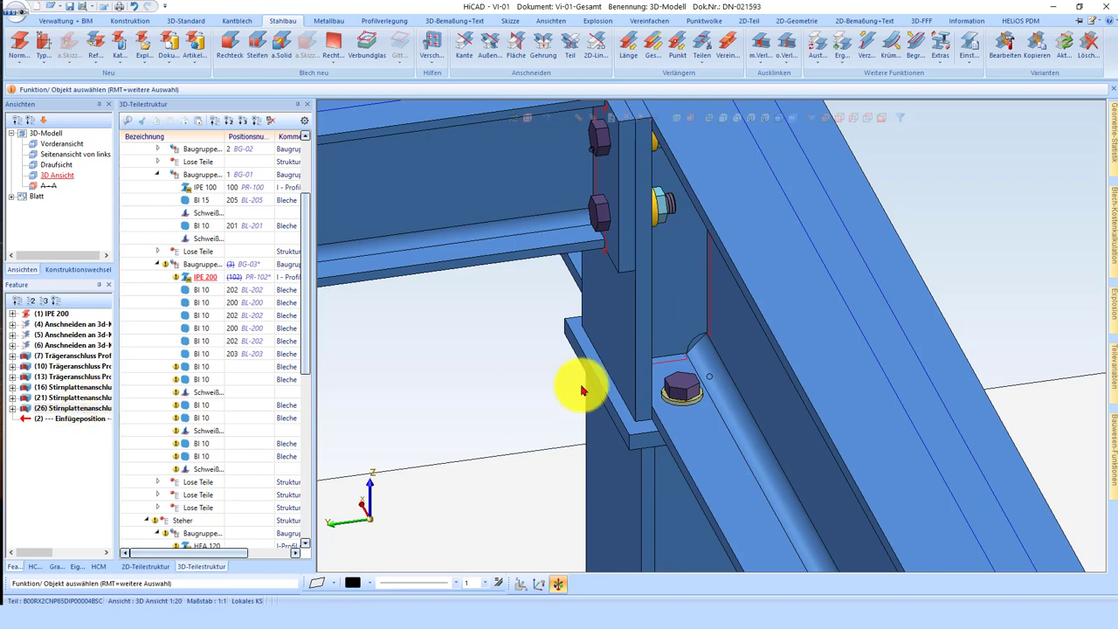
left_click(362, 392)
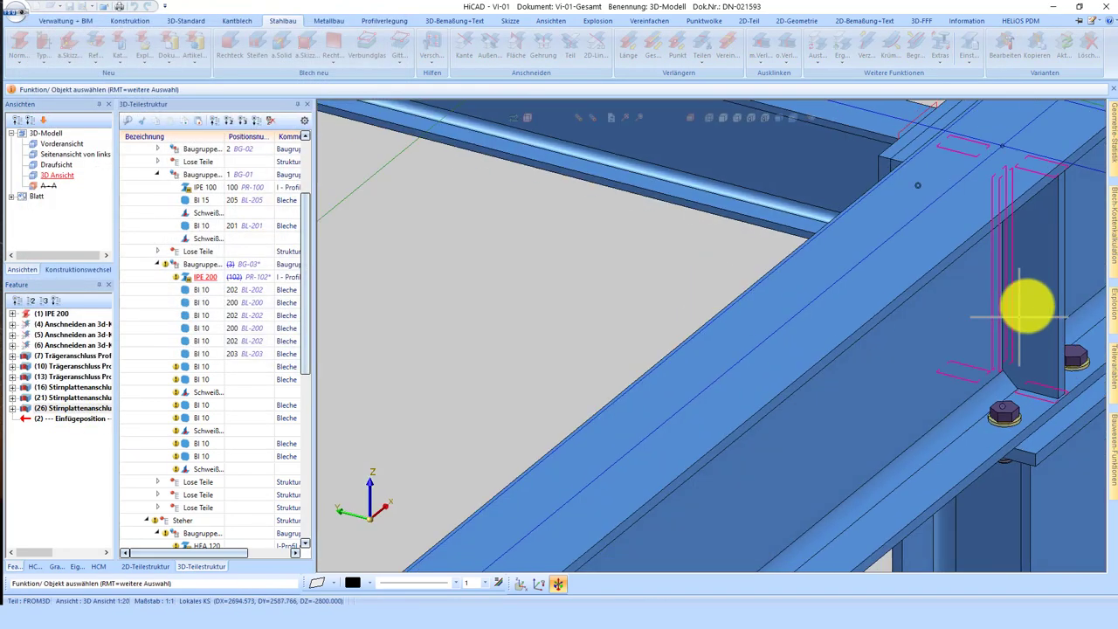
left_click(1028, 279)
left_click(95, 316)
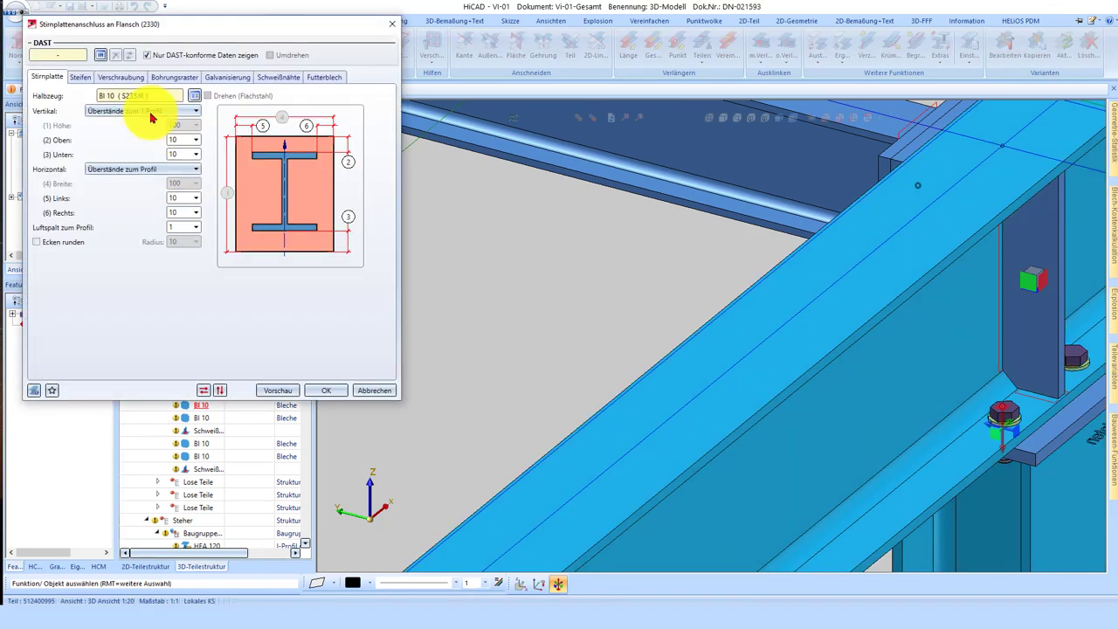
left_click(80, 77)
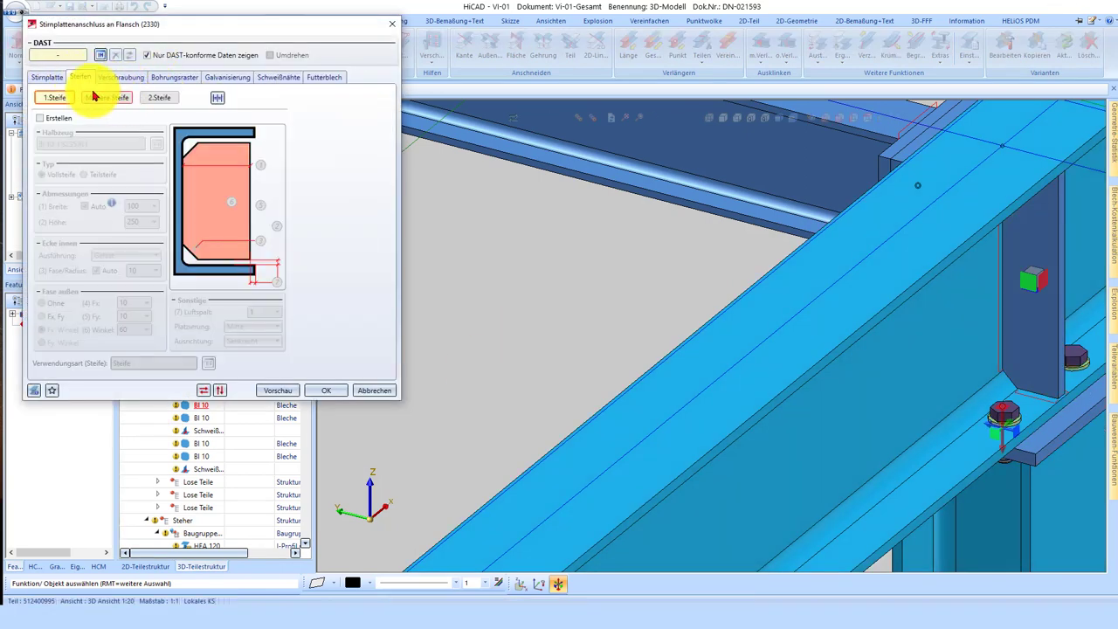
left_click(94, 100)
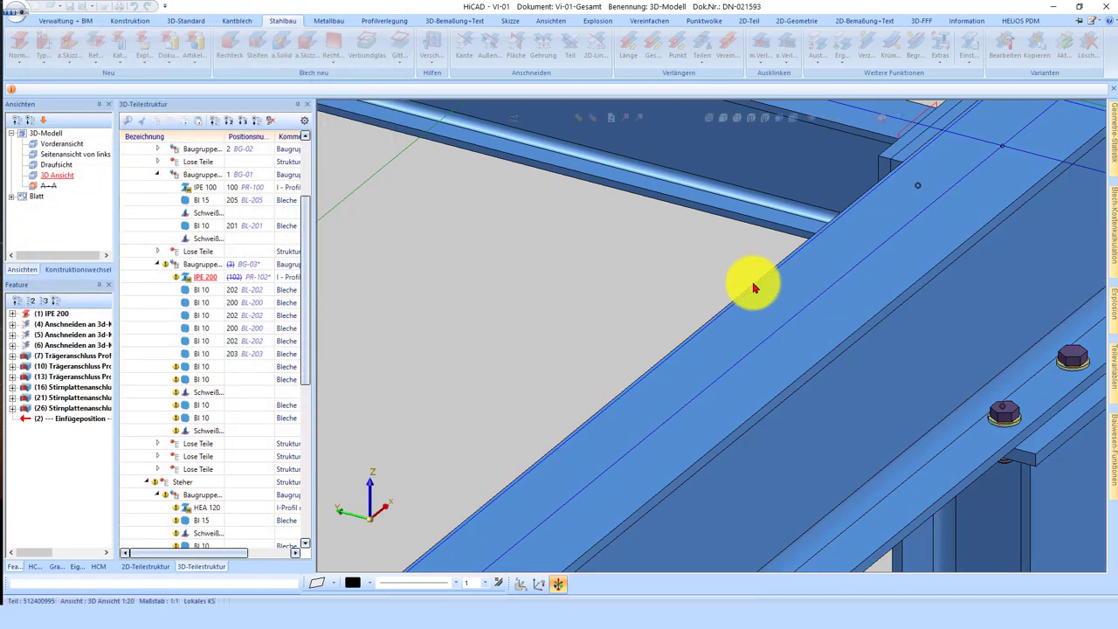
- Start a Steife (2401) stiffener from Bauwesen-Funktionen on the IPE 200 beam above the column
scroll(761, 279, "down", 3)
scroll(799, 305, "up", 2)
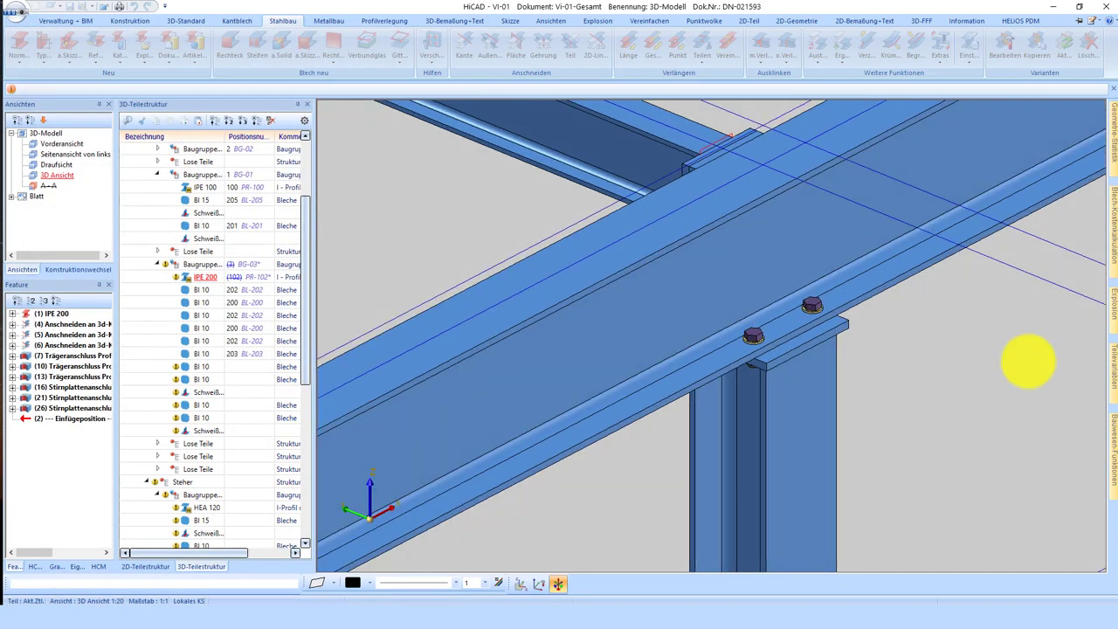
left_click(1112, 450)
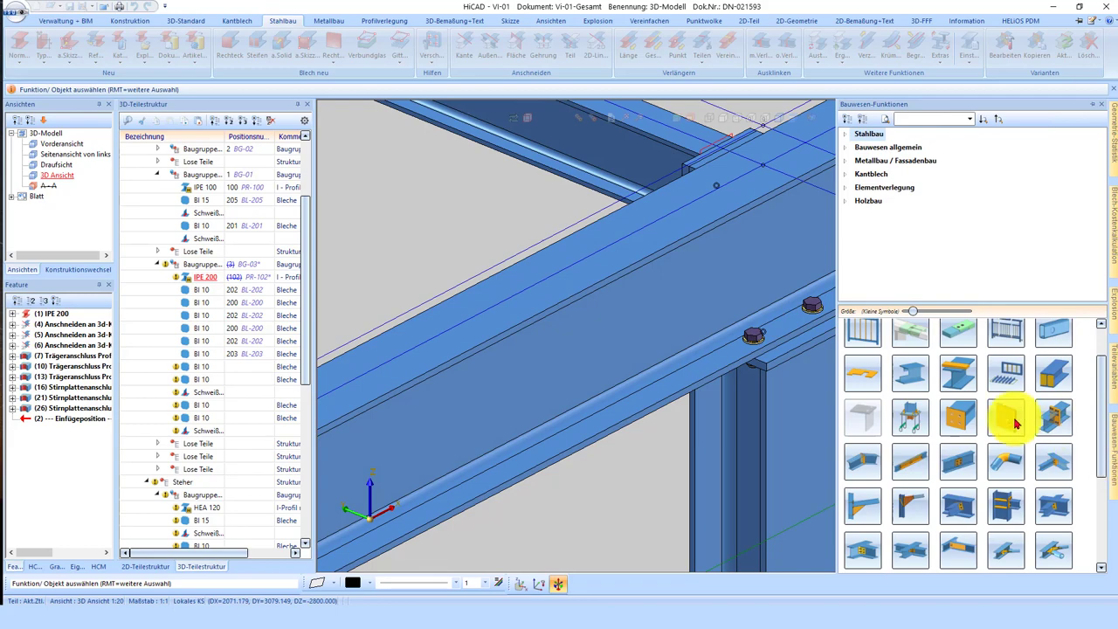
left_click(1057, 391)
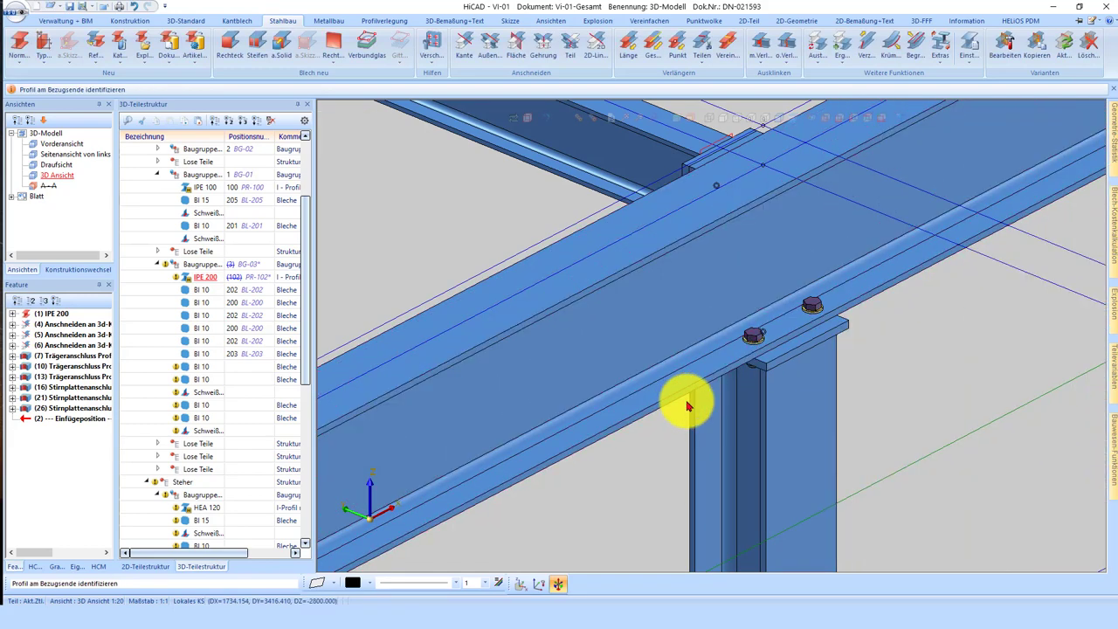
left_click(716, 423)
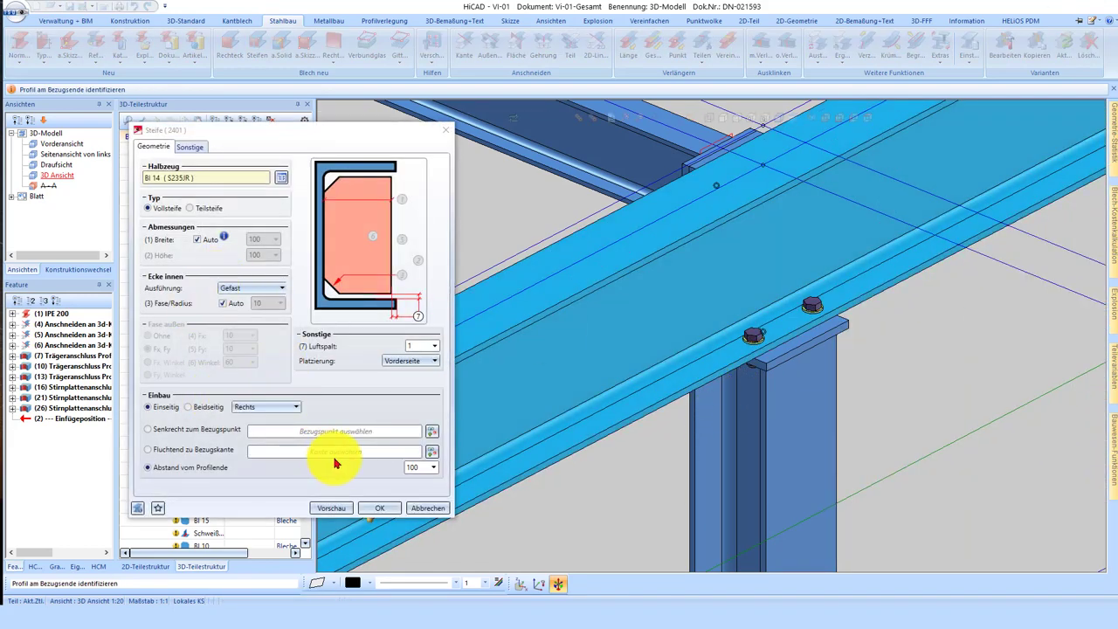
- Insert a left-side BI 14 stiffener between the bolts with inner-rounded corners
left_click(185, 432)
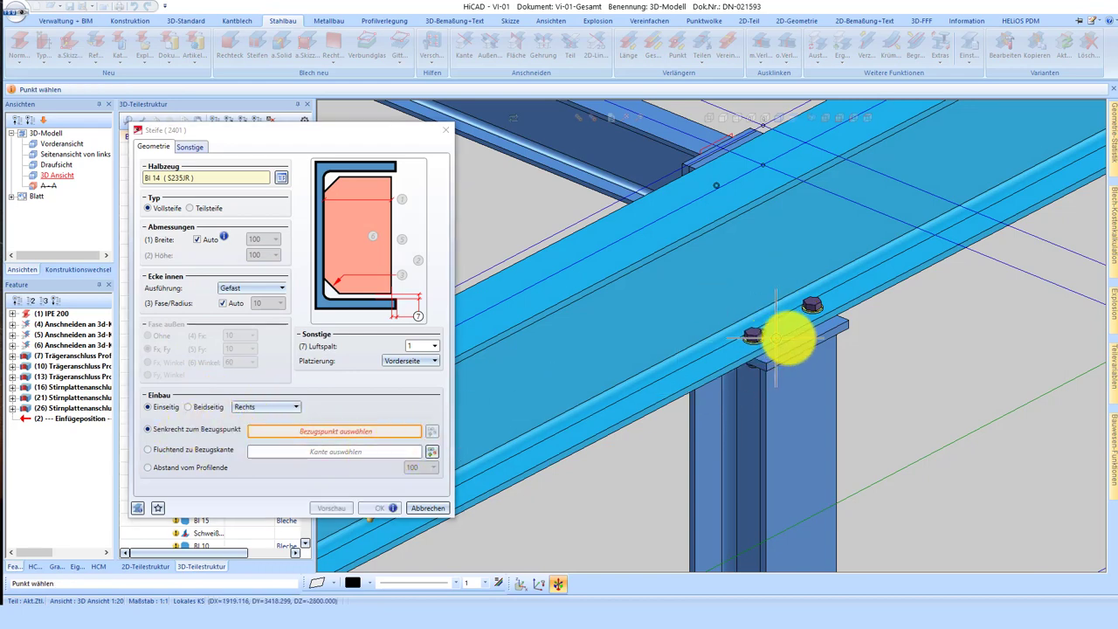
scroll(789, 348, "up", 1)
scroll(782, 341, "up", 1)
scroll(773, 328, "up", 1)
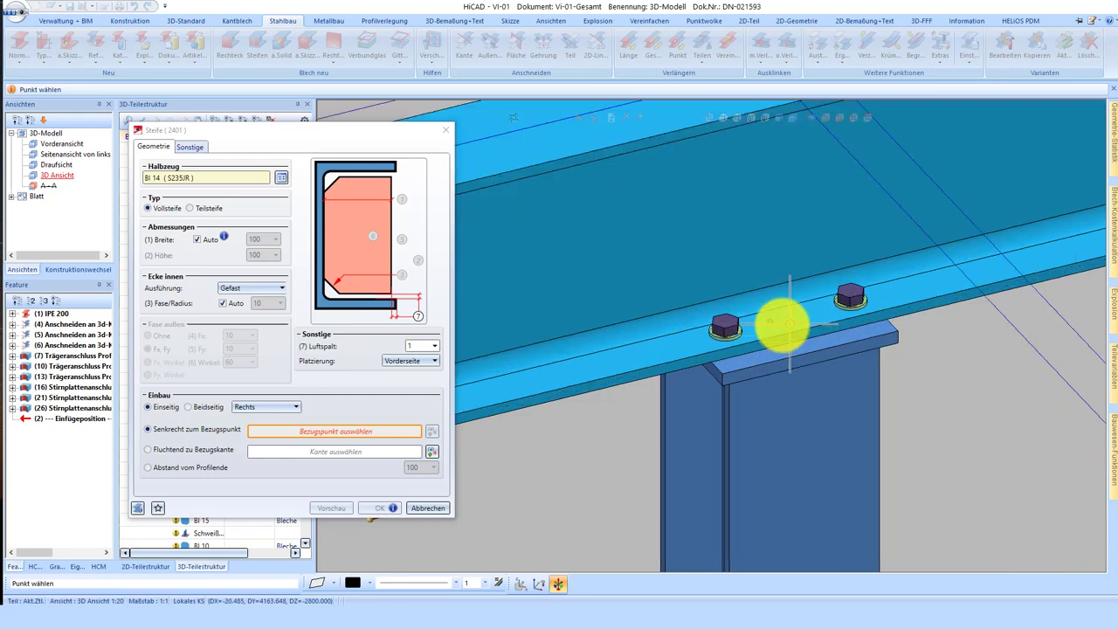
left_click(769, 321)
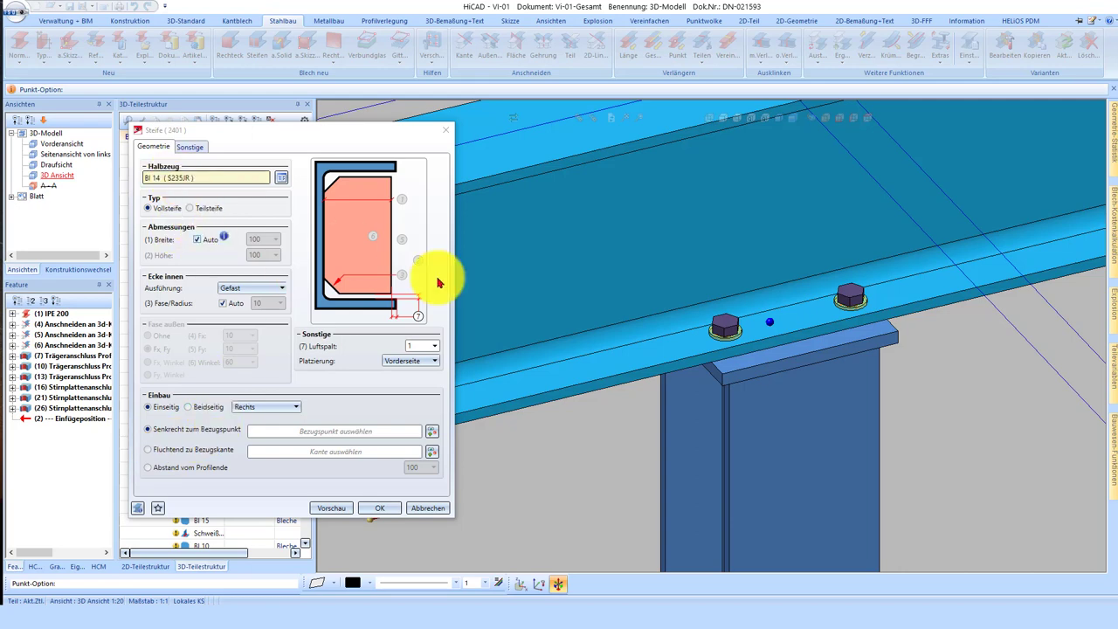
left_click(329, 508)
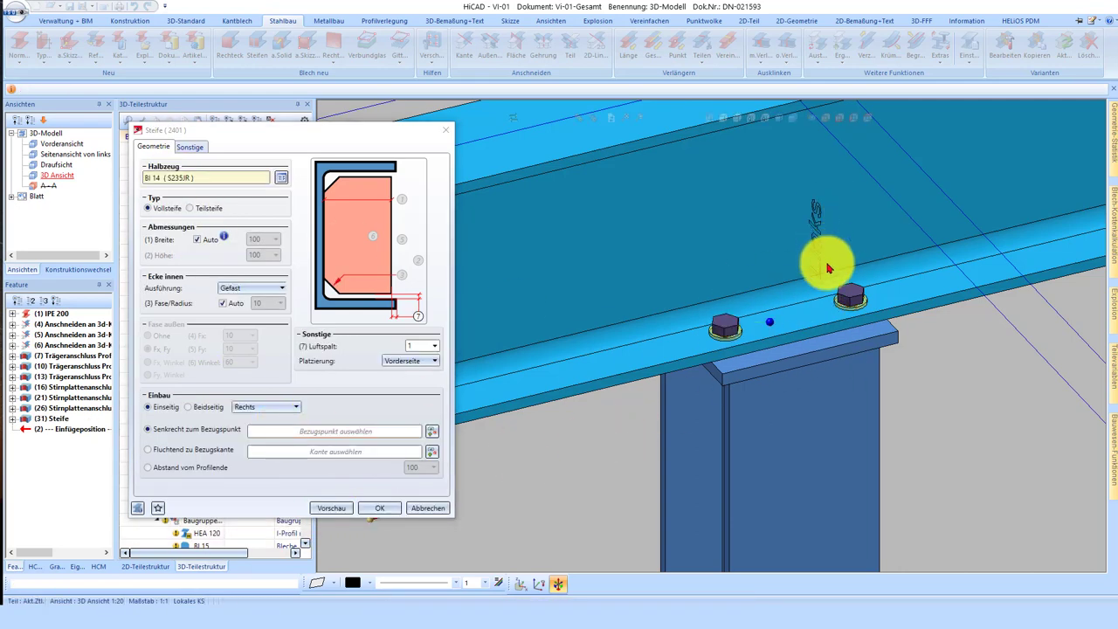
left_click(255, 408)
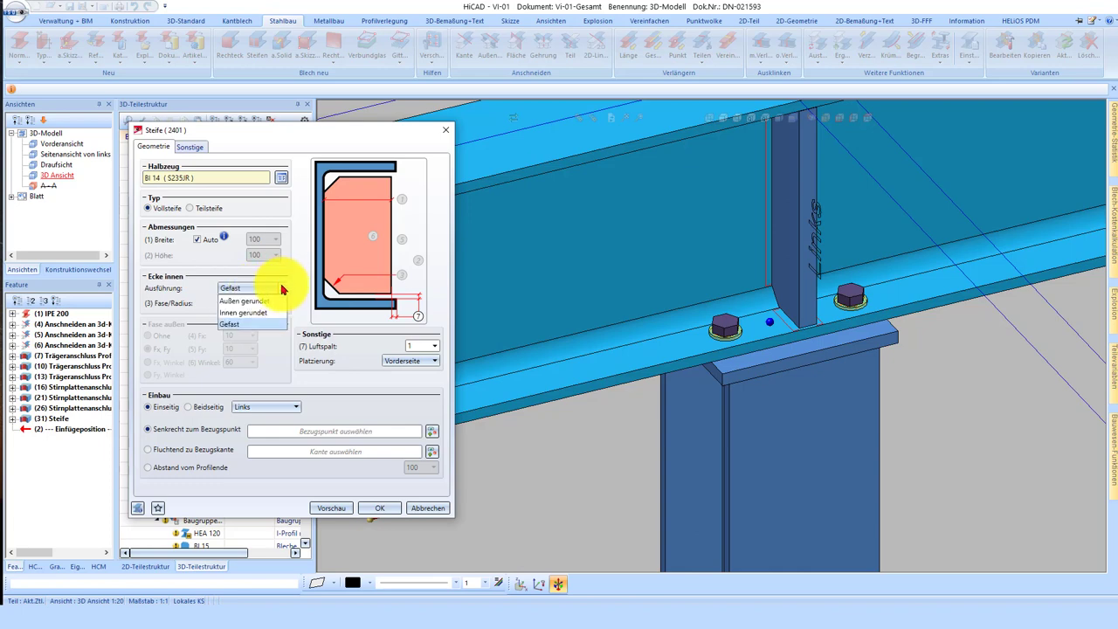
left_click(253, 313)
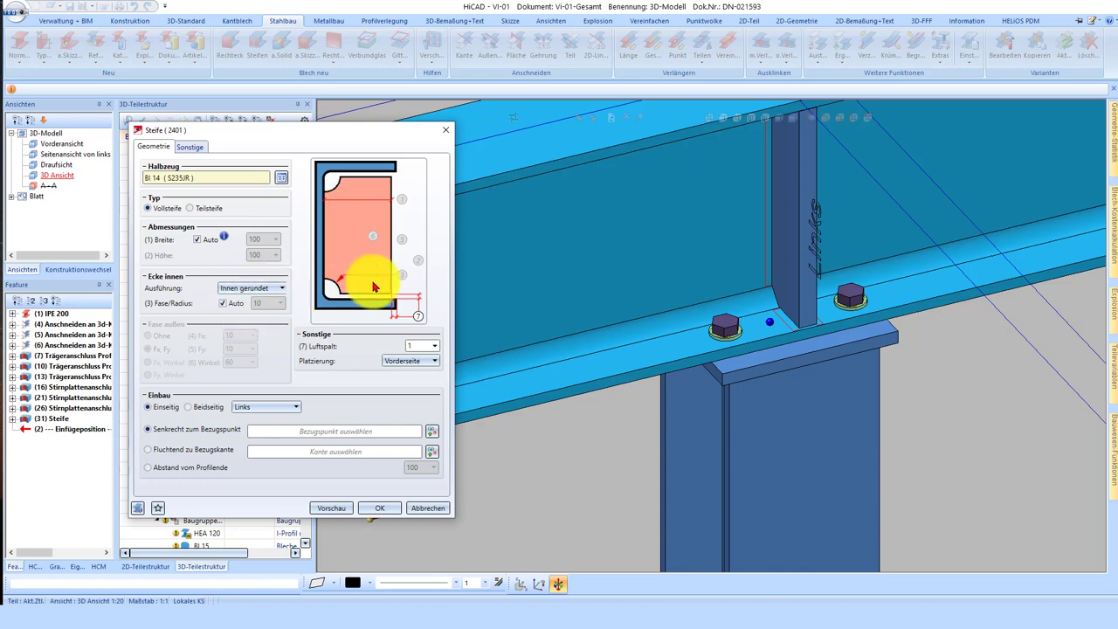
left_click(382, 508)
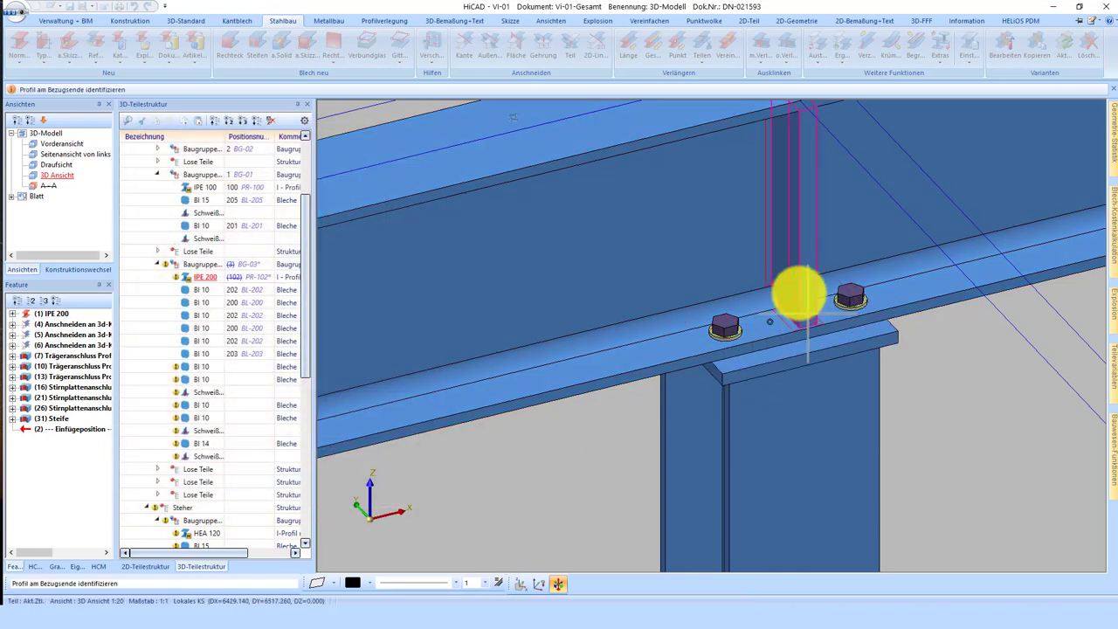
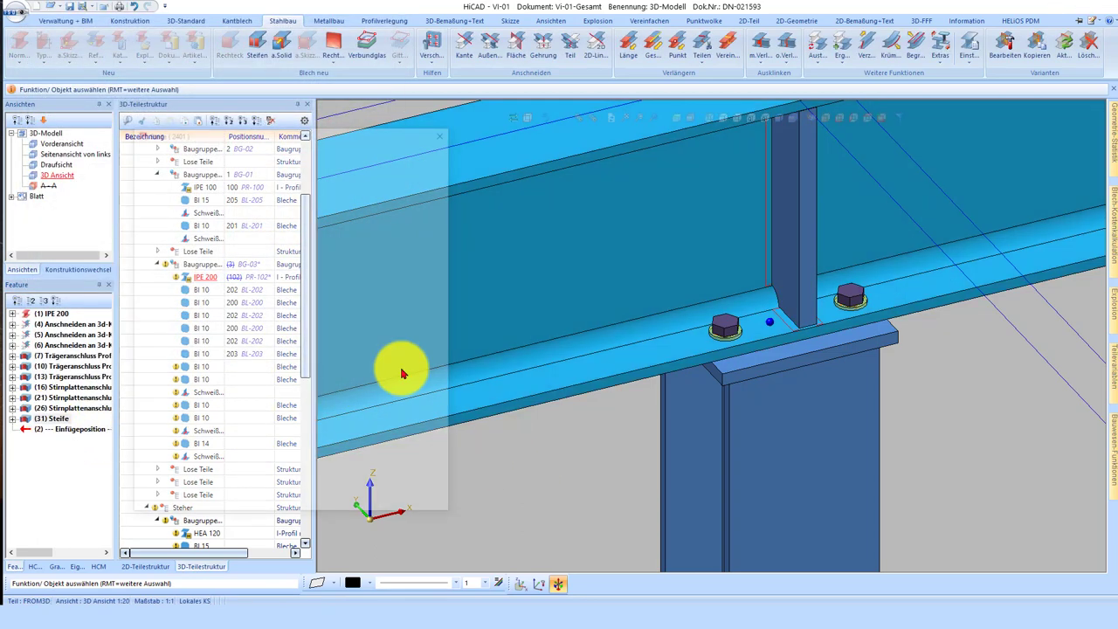
- Choose the Bl 10 plate from the Halbzeug catalogue as the stiffener and confirm it
left_click(282, 179)
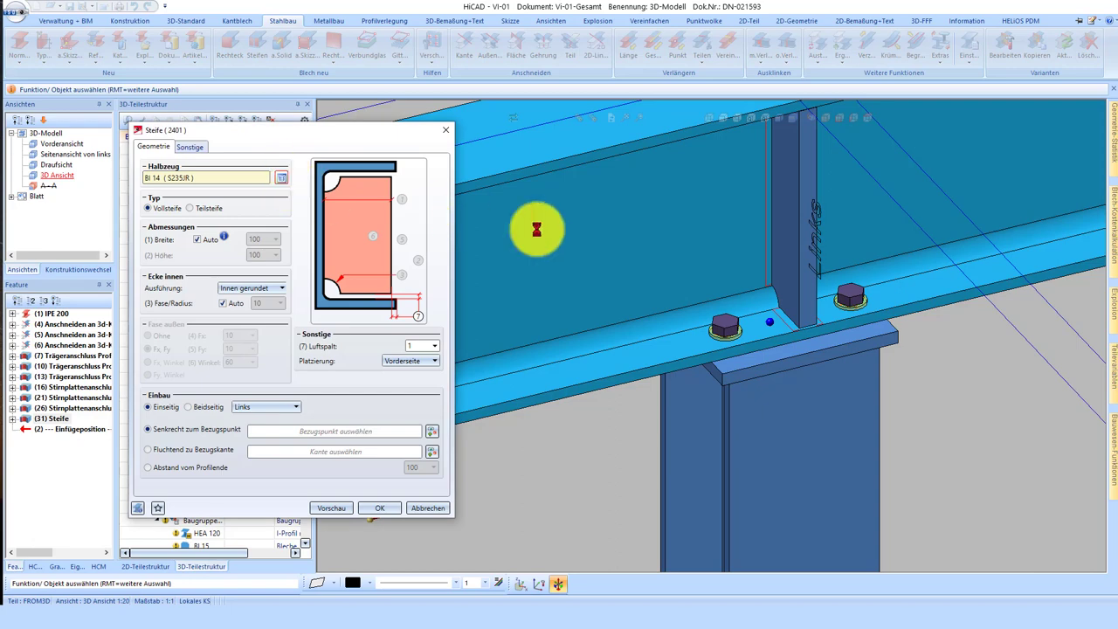
left_click(476, 147)
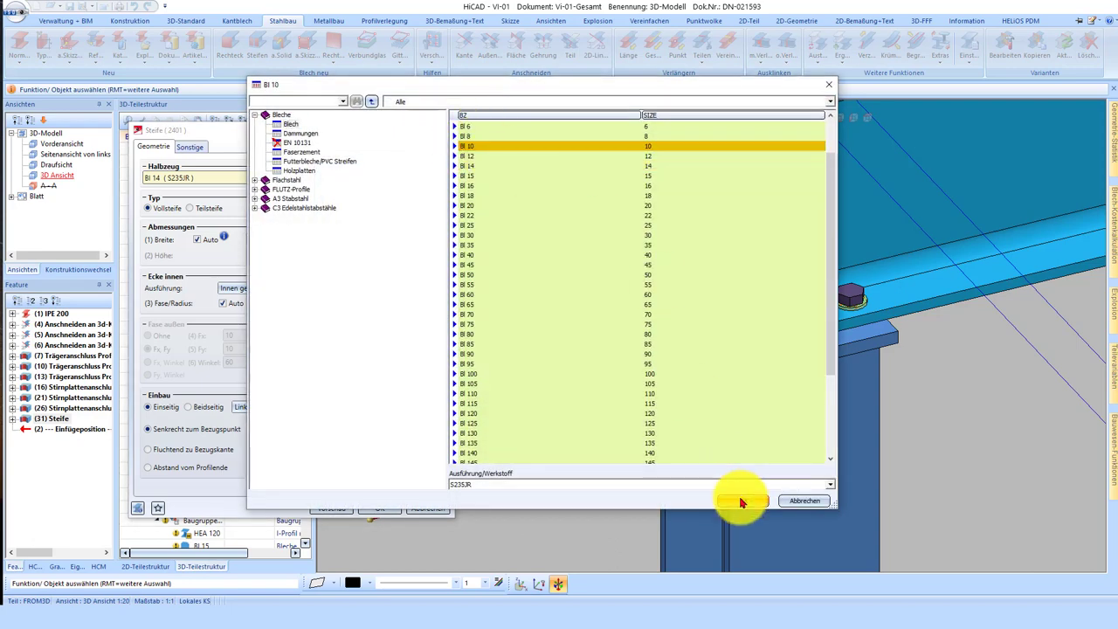
left_click(733, 501)
left_click(389, 514)
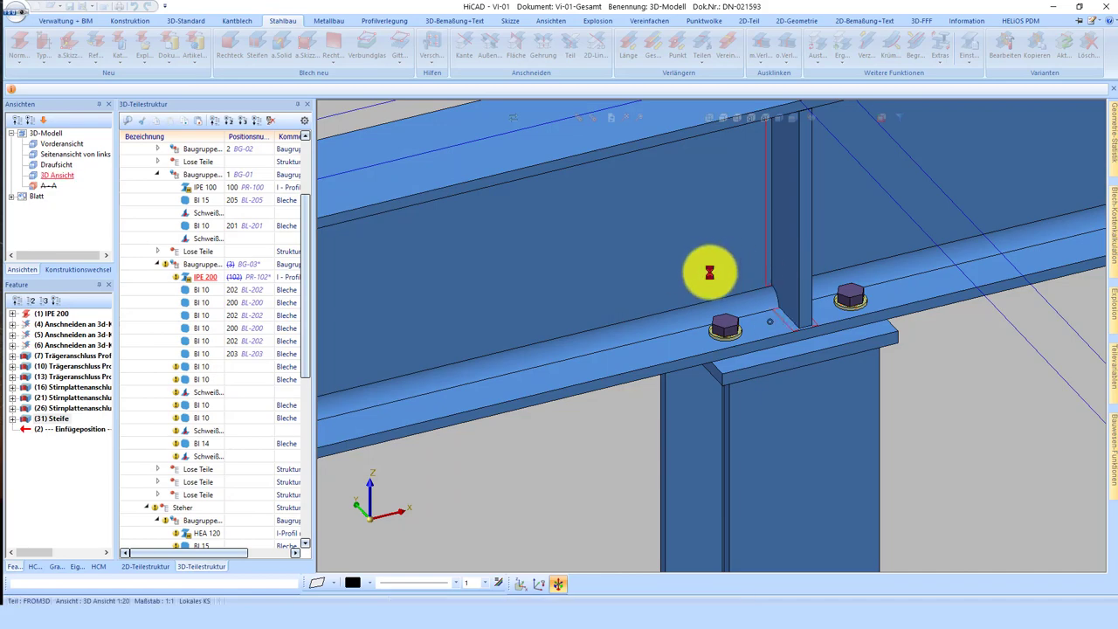
- Orbit around the frame, then switch the model to the Vorderansicht front view
scroll(699, 253, "down", 3)
scroll(734, 297, "down", 3)
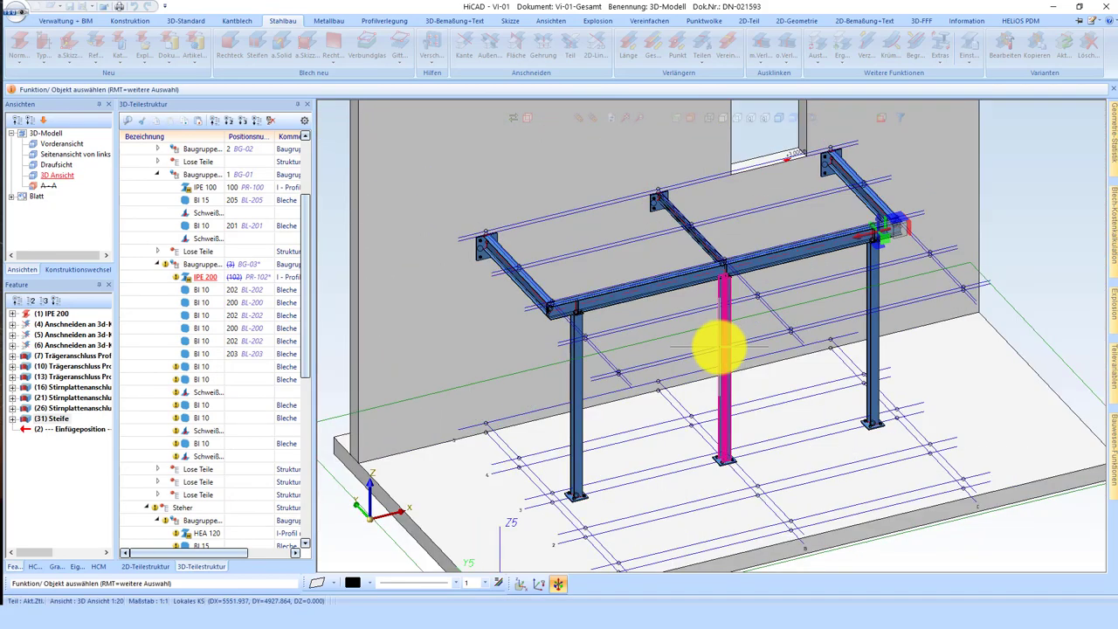
middle_click_drag(719, 347, 649, 349)
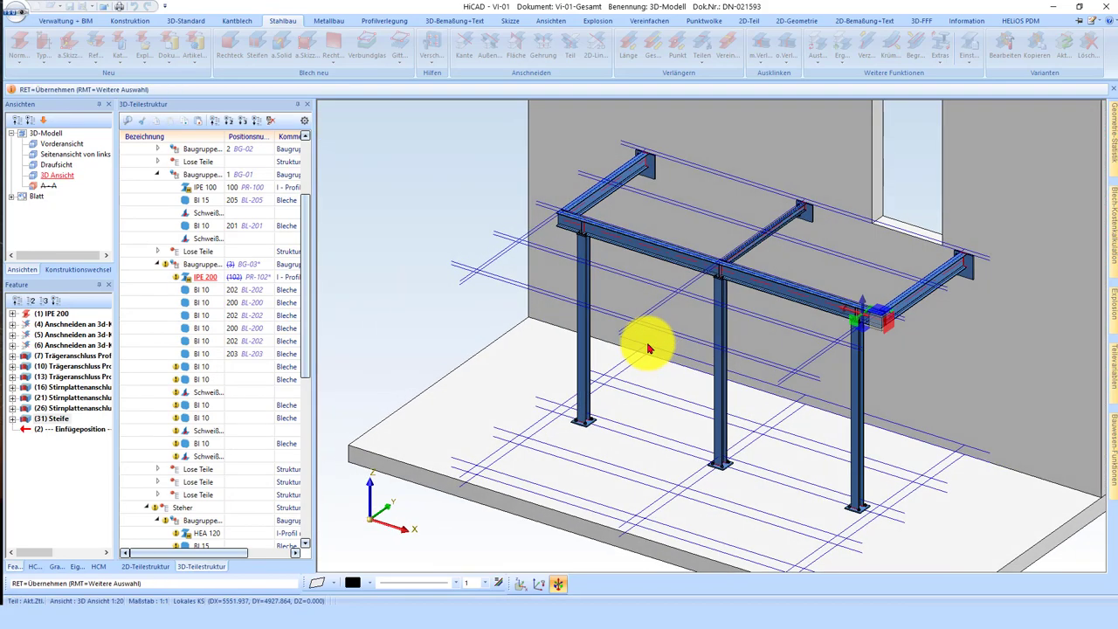
middle_click_drag(681, 282, 761, 280)
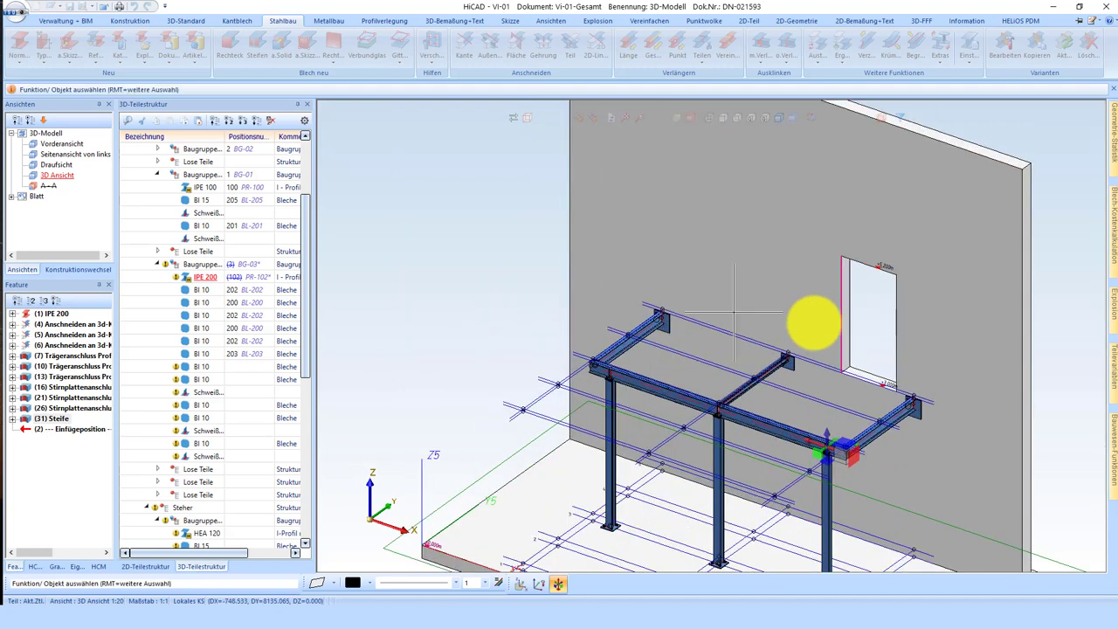
scroll(814, 322, "down", 3)
double_click(57, 145)
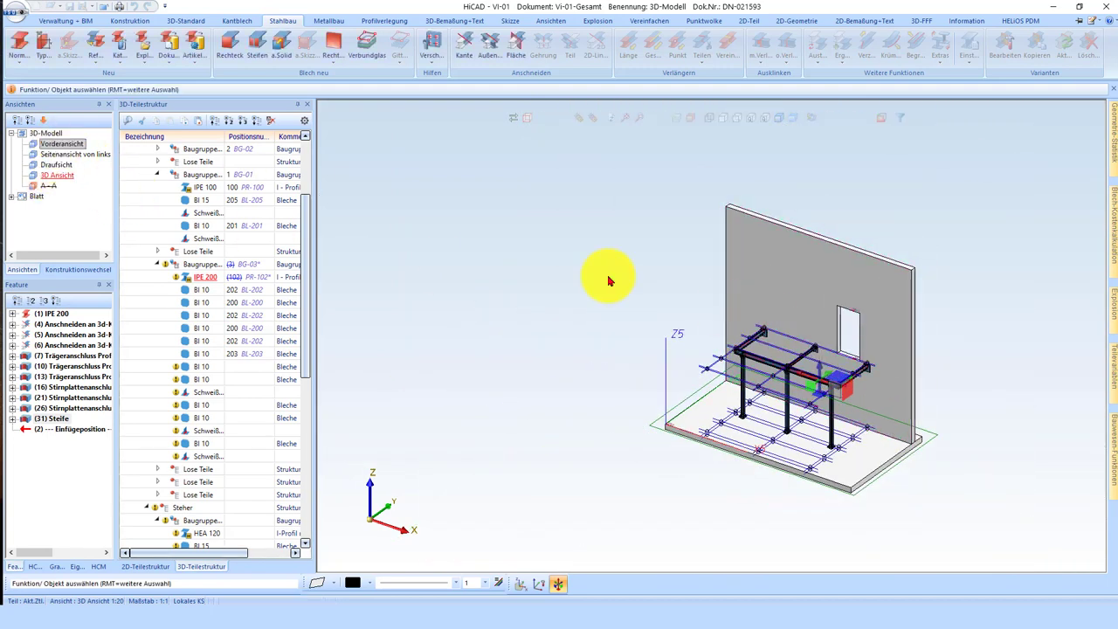
scroll(480, 332, "up", 2)
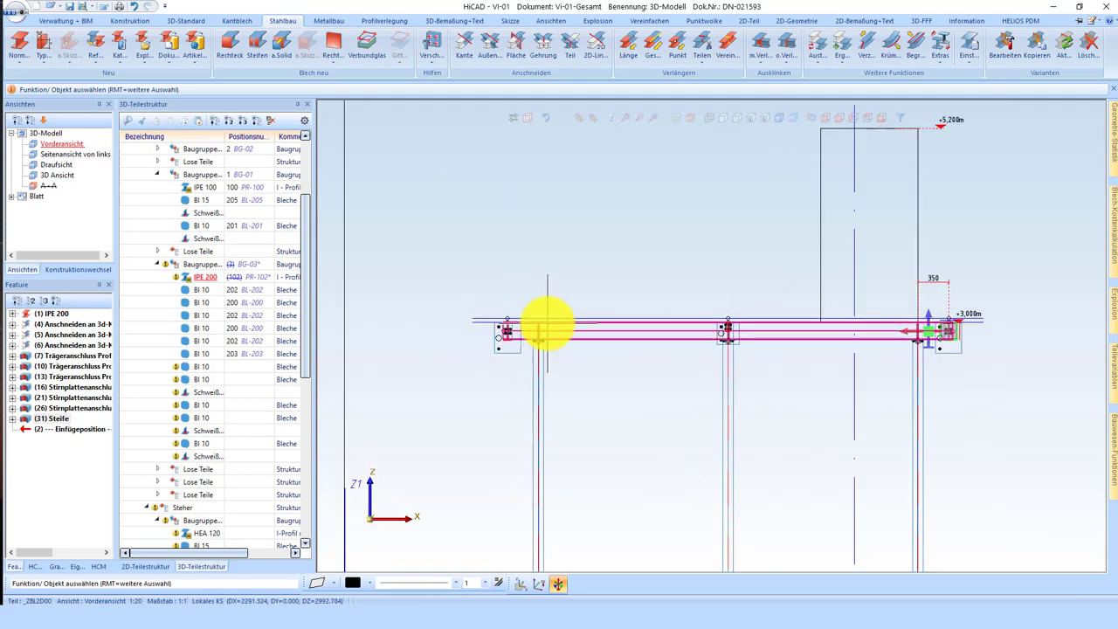
scroll(543, 322, "up", 2)
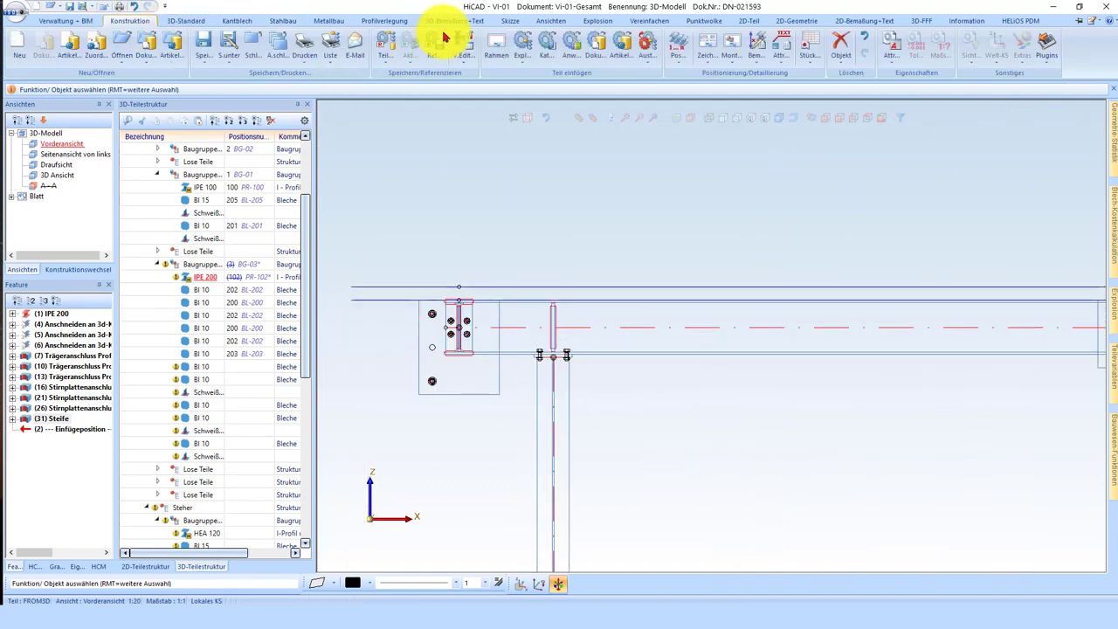
- Run the drawing update, agree to positioning, and list parts with out-of-date drawings
left_click(78, 21)
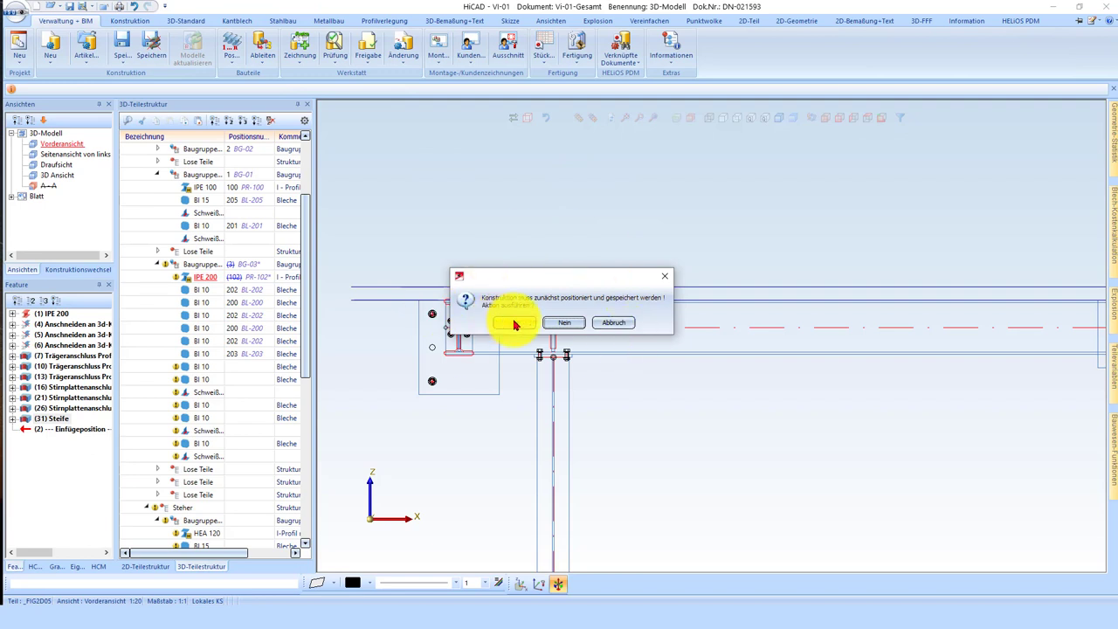
left_click(515, 324)
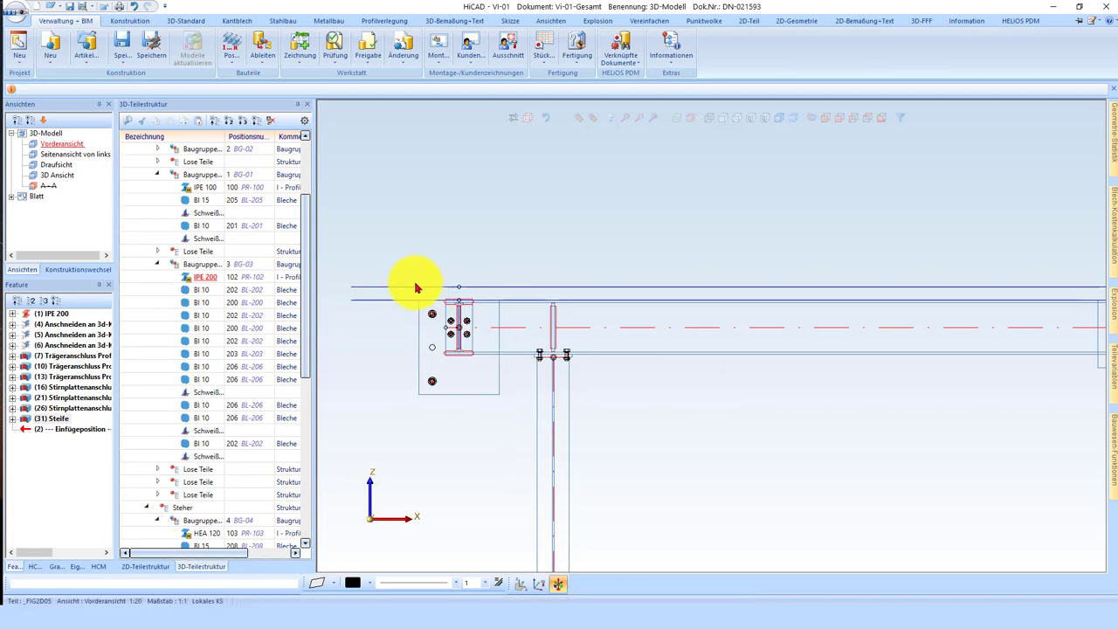
left_click(416, 287)
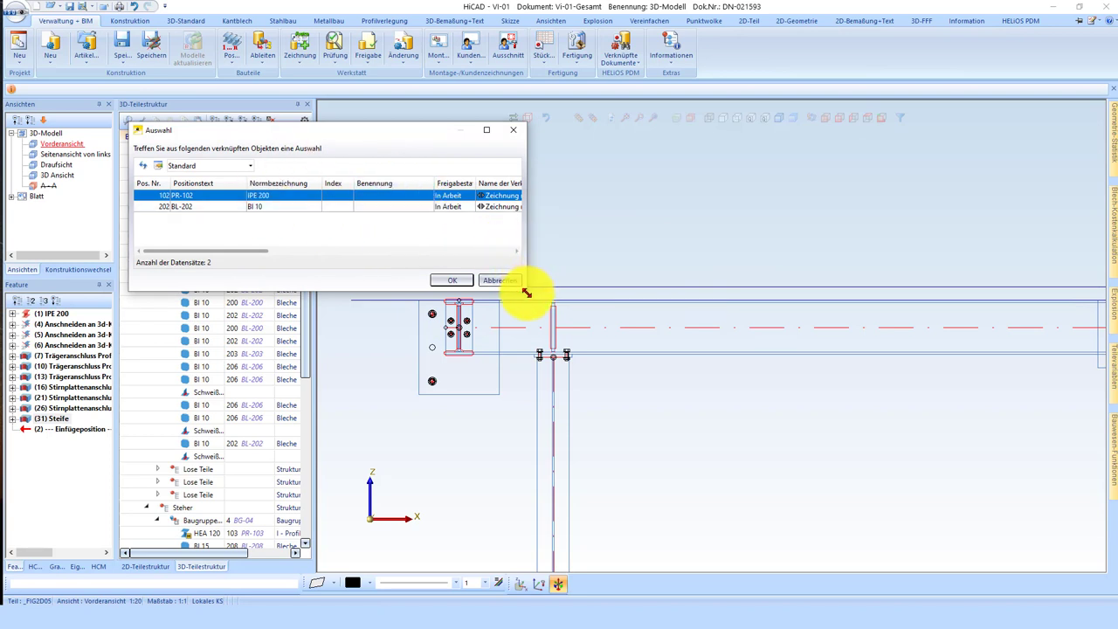
left_click_drag(526, 292, 768, 289)
- Select the PR-102 IPE 200 beam and confirm updating its workshop drawing
left_click(148, 206)
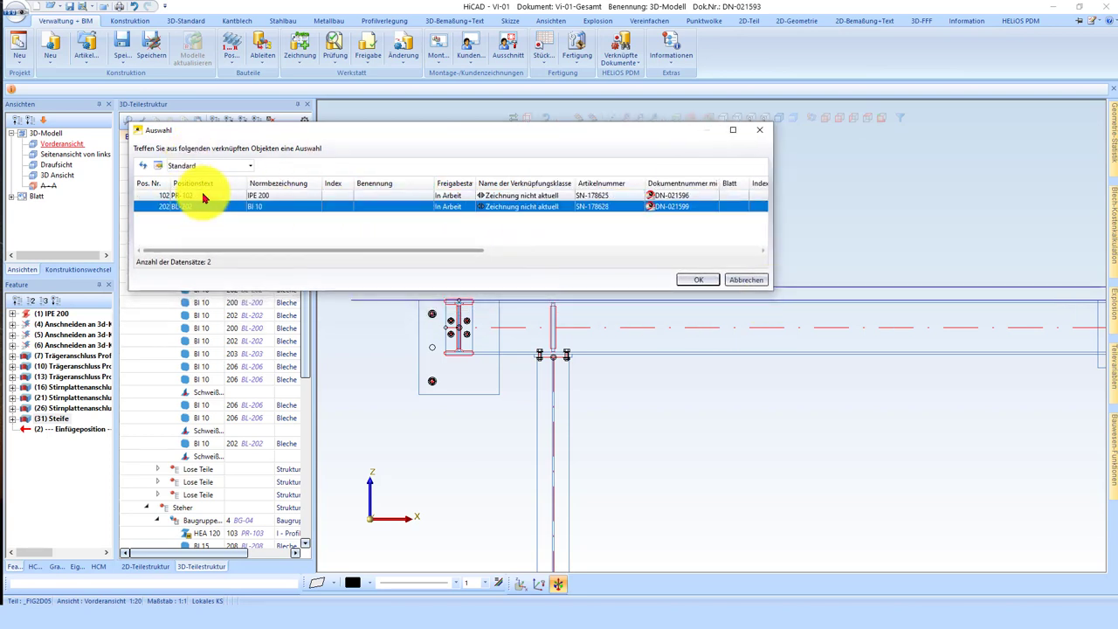
left_click(204, 196)
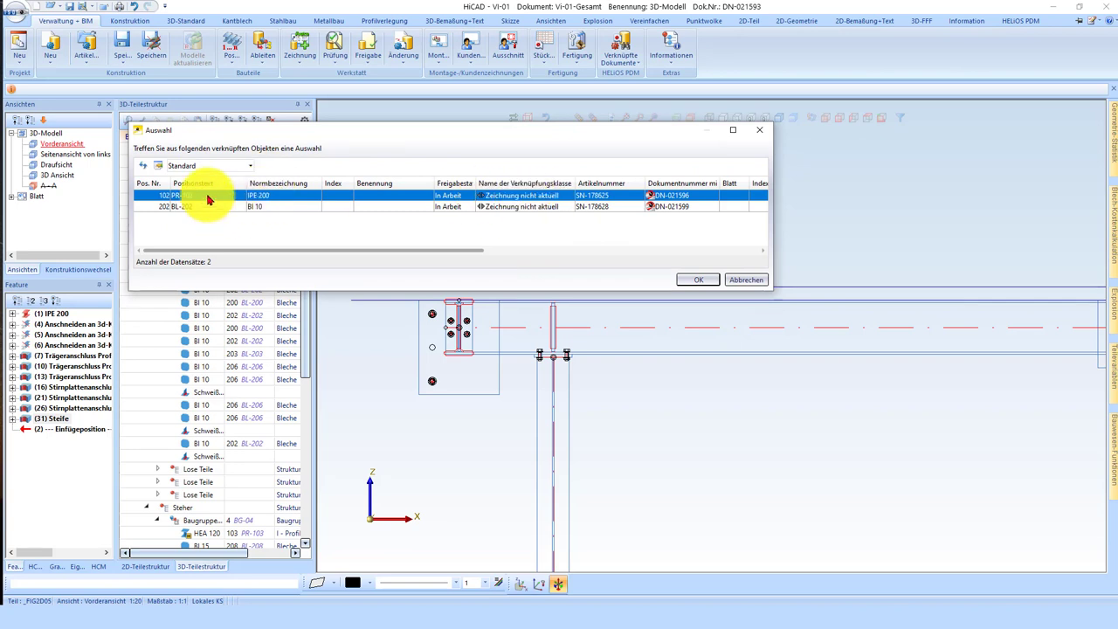
left_click(703, 280)
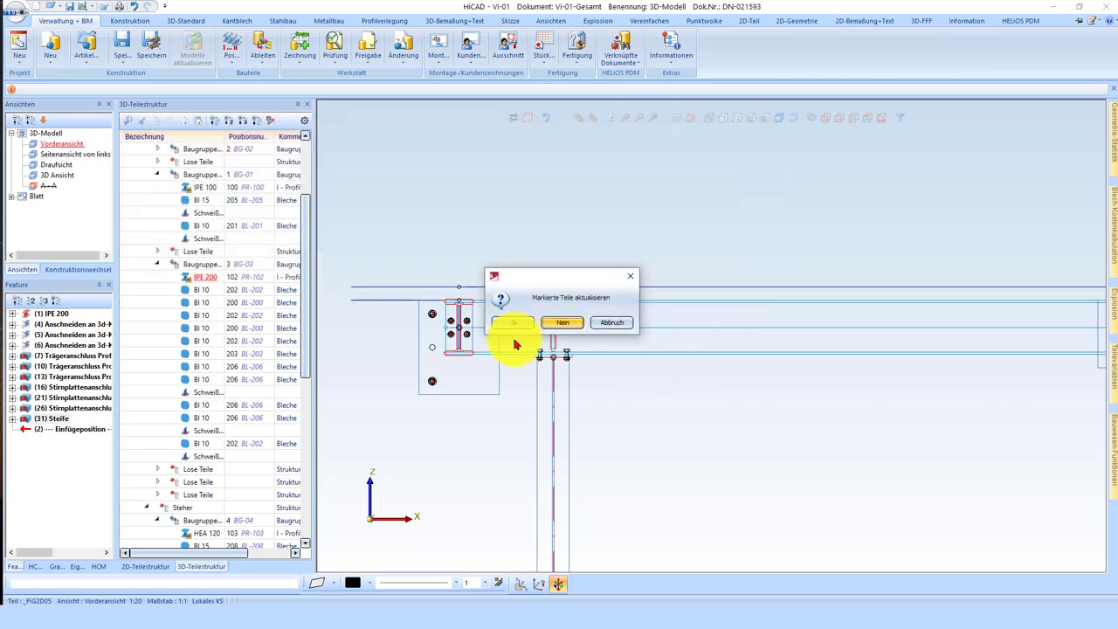
left_click(526, 324)
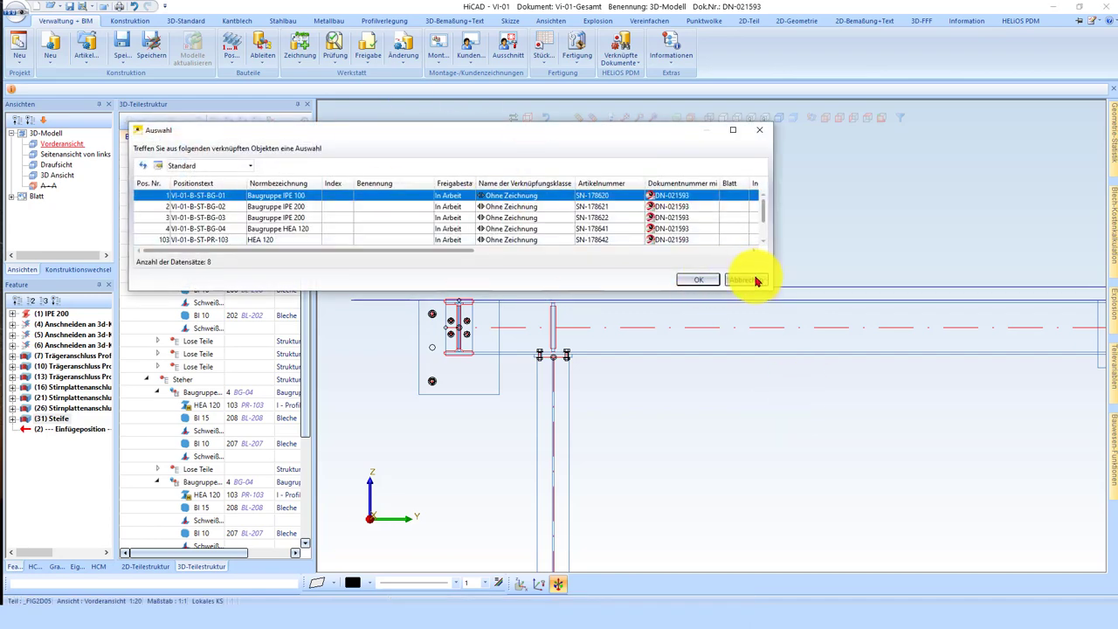
left_click(756, 280)
scroll(618, 340, "down", 1)
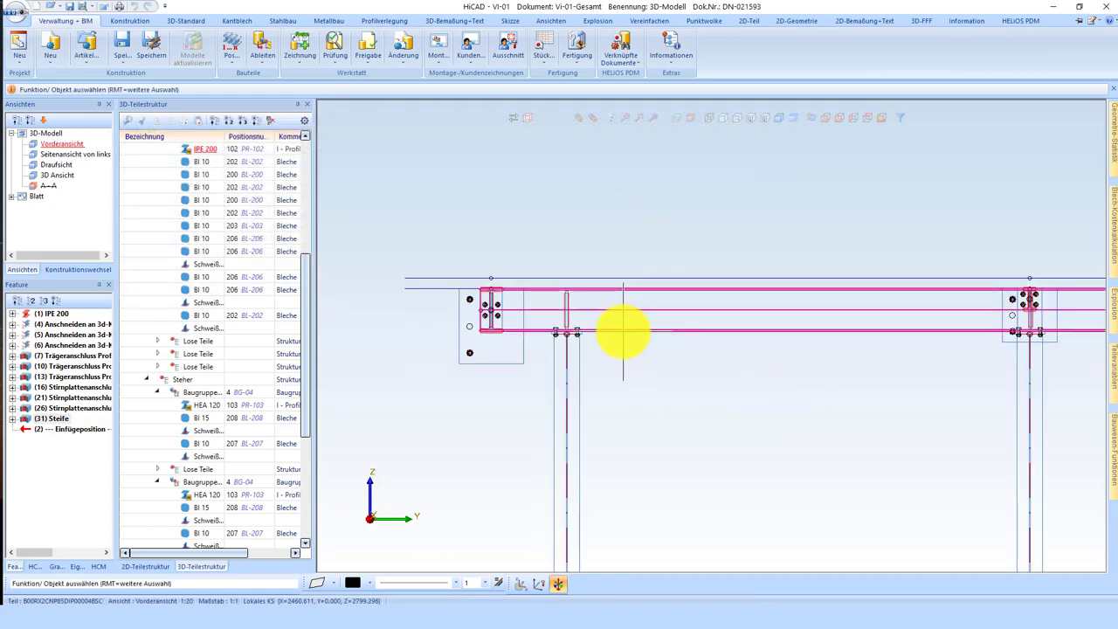
- Open the beam's linked workshop drawing from Verknüpfte Dokumente
left_click(87, 19)
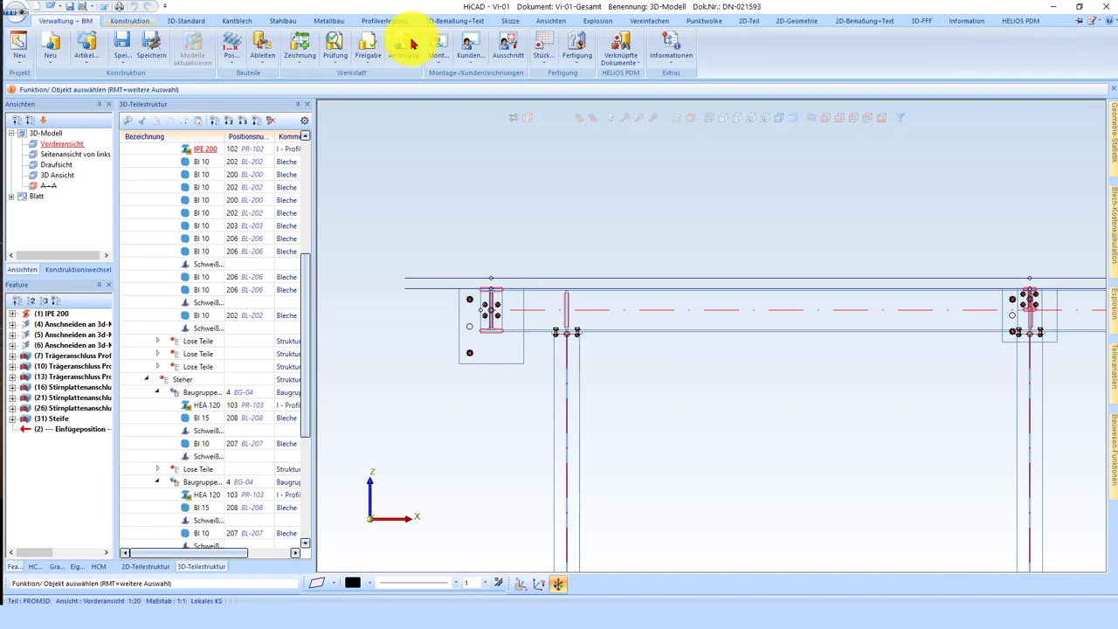
left_click(625, 63)
left_click(653, 145)
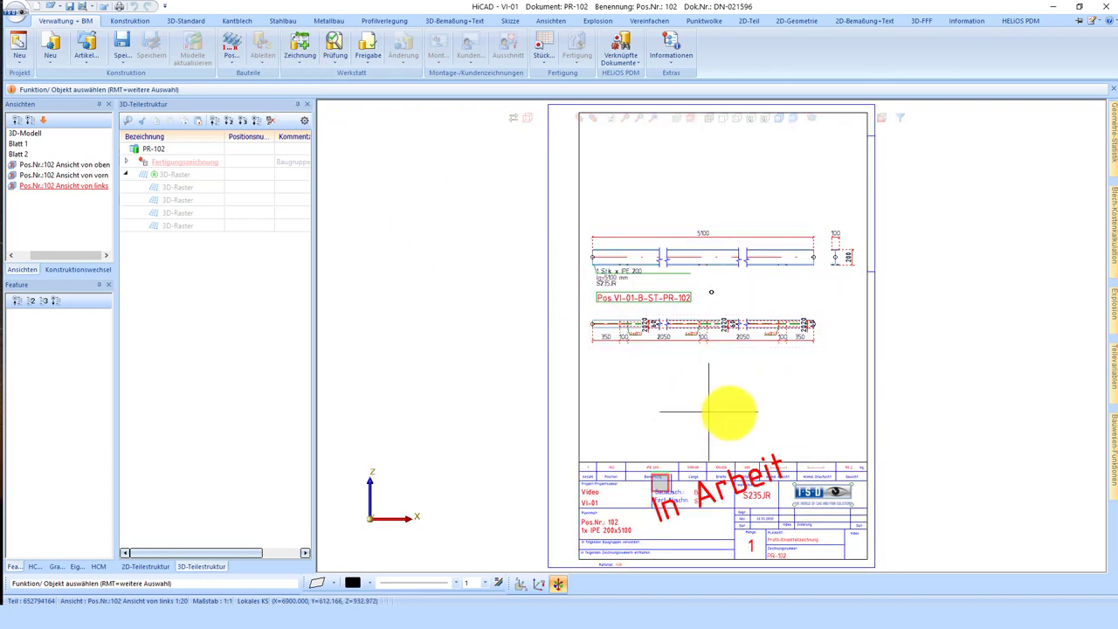
- Set the active drawing sheet frame to DIN_A3
left_click(297, 48)
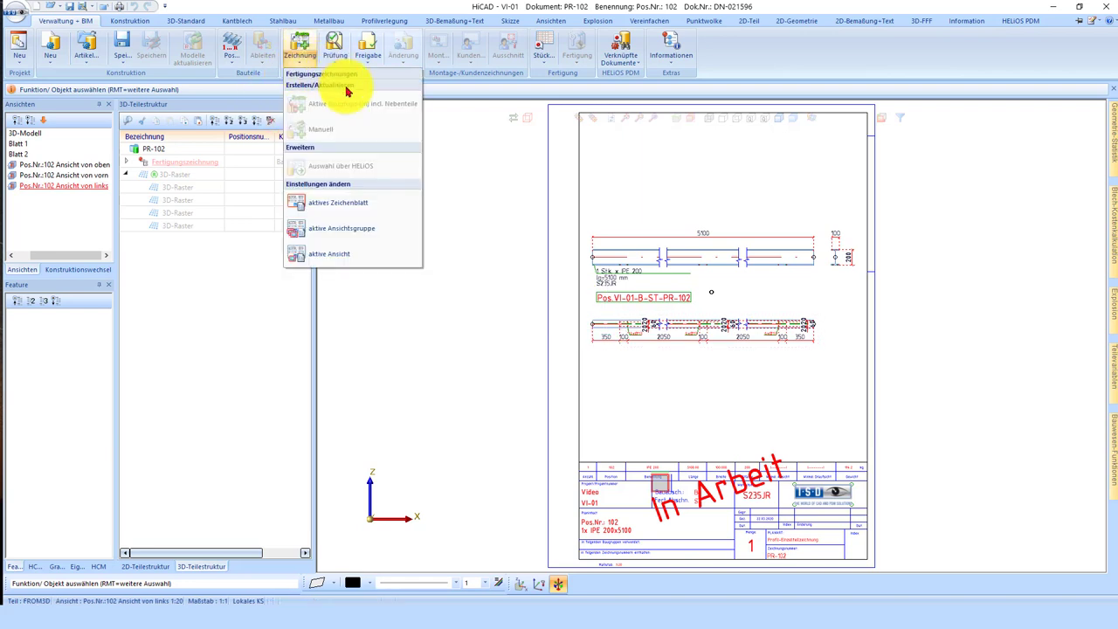
left_click(373, 213)
left_click(524, 290)
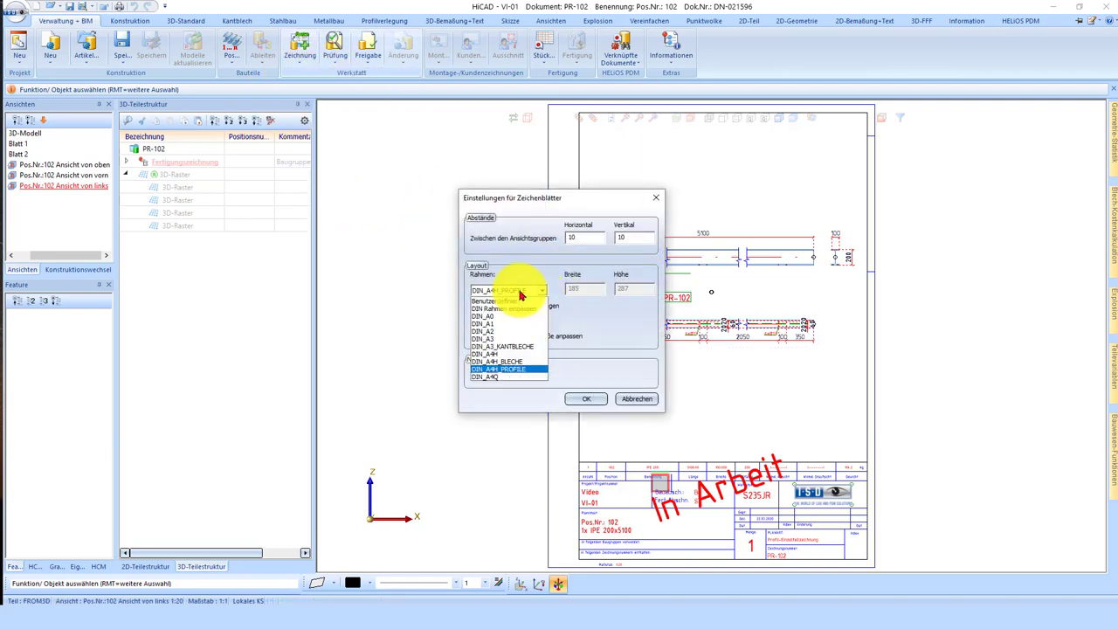
left_click(493, 341)
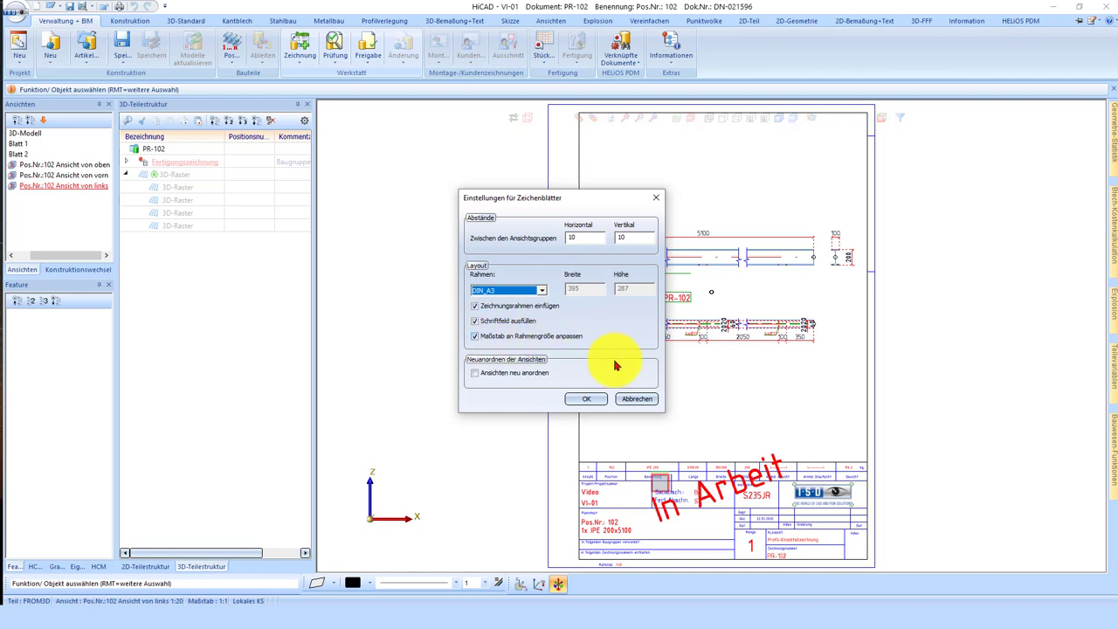
left_click(590, 400)
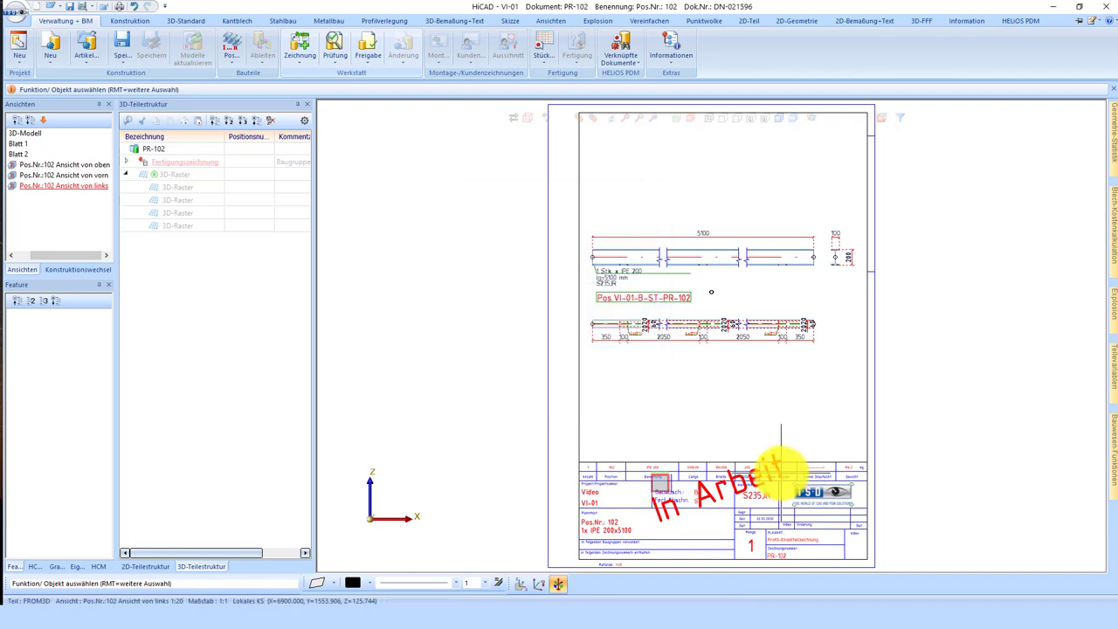
scroll(644, 344, "down", 1)
scroll(643, 344, "up", 2)
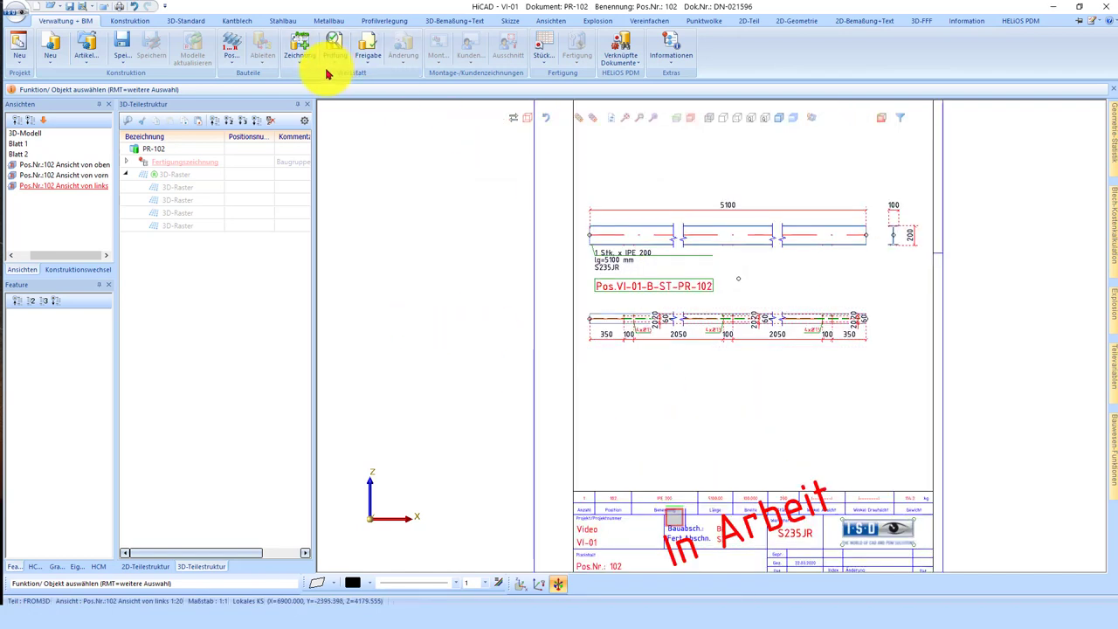
- Rearrange the views on the sheet and accept scaling the view groups to 1:5
left_click(300, 52)
left_click(331, 181)
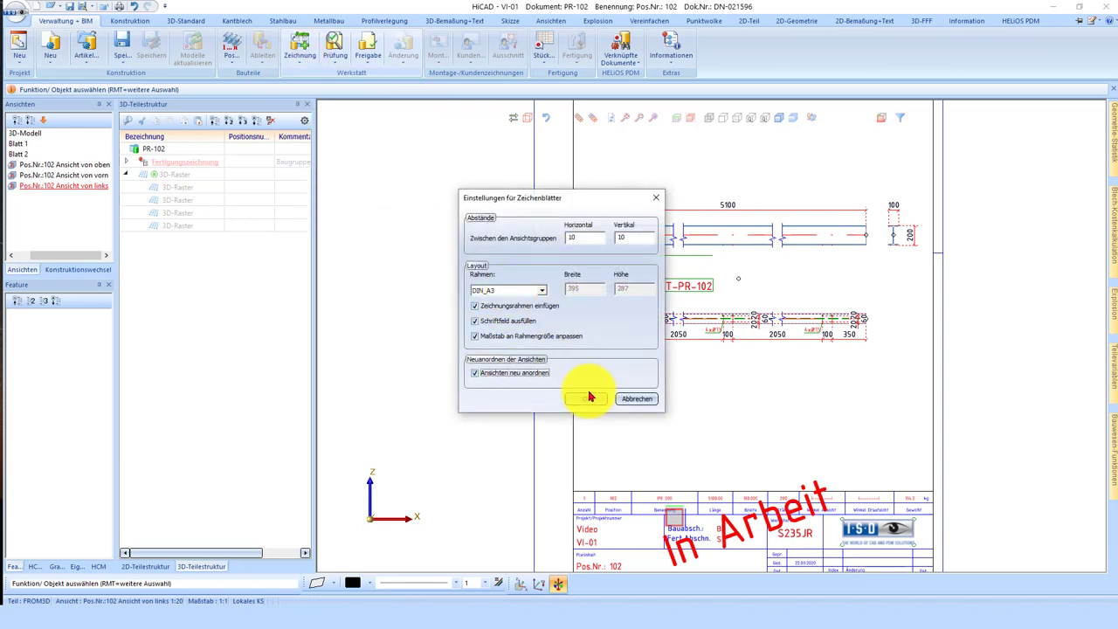
left_click(590, 398)
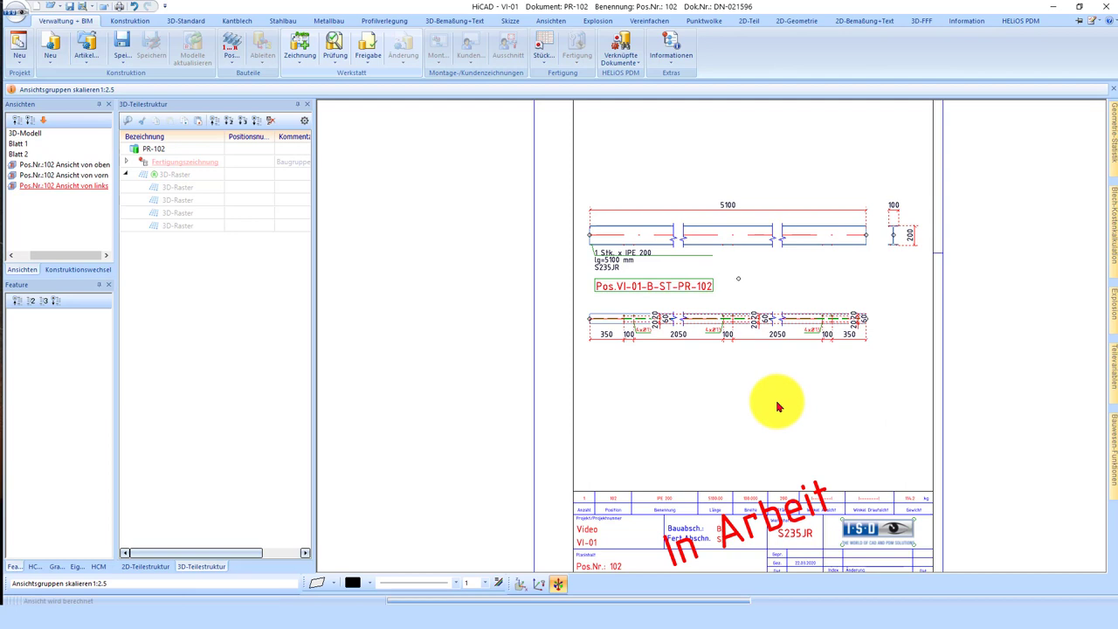
left_click(724, 429)
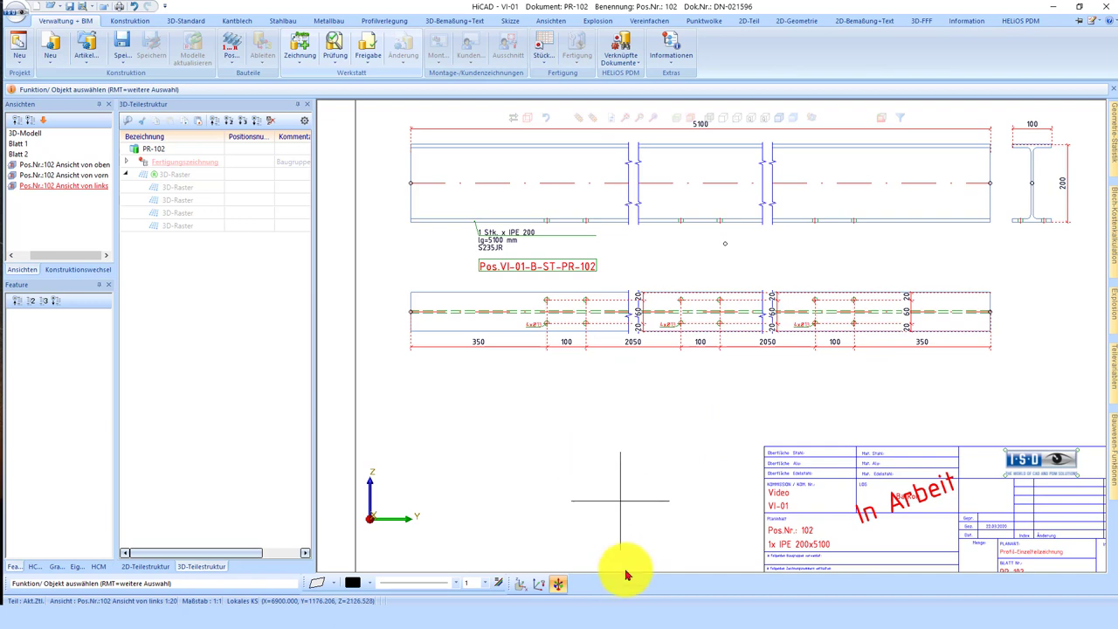
- Save the workshop drawing VI-01-B-ST-PR-102 and close it
scroll(579, 312, "down", 2)
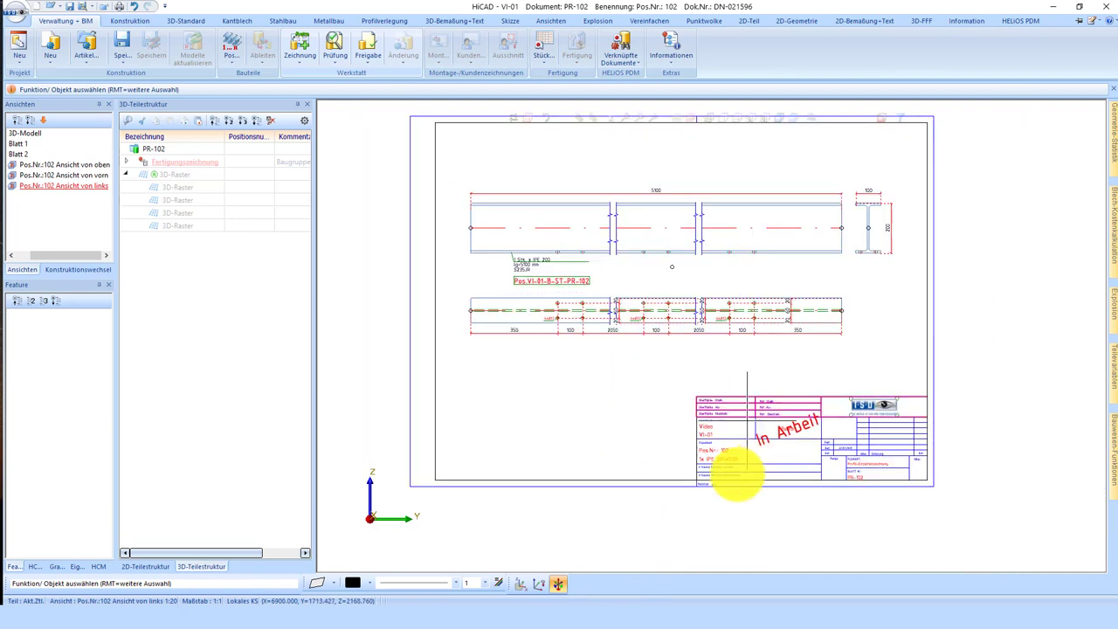
left_click(127, 46)
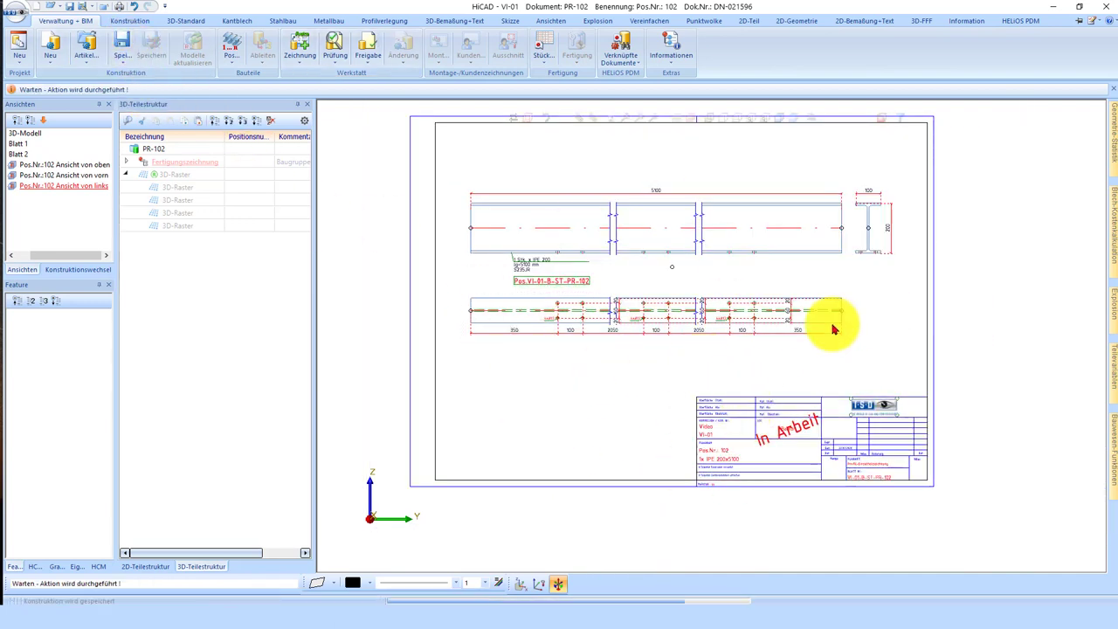
left_click(105, 7)
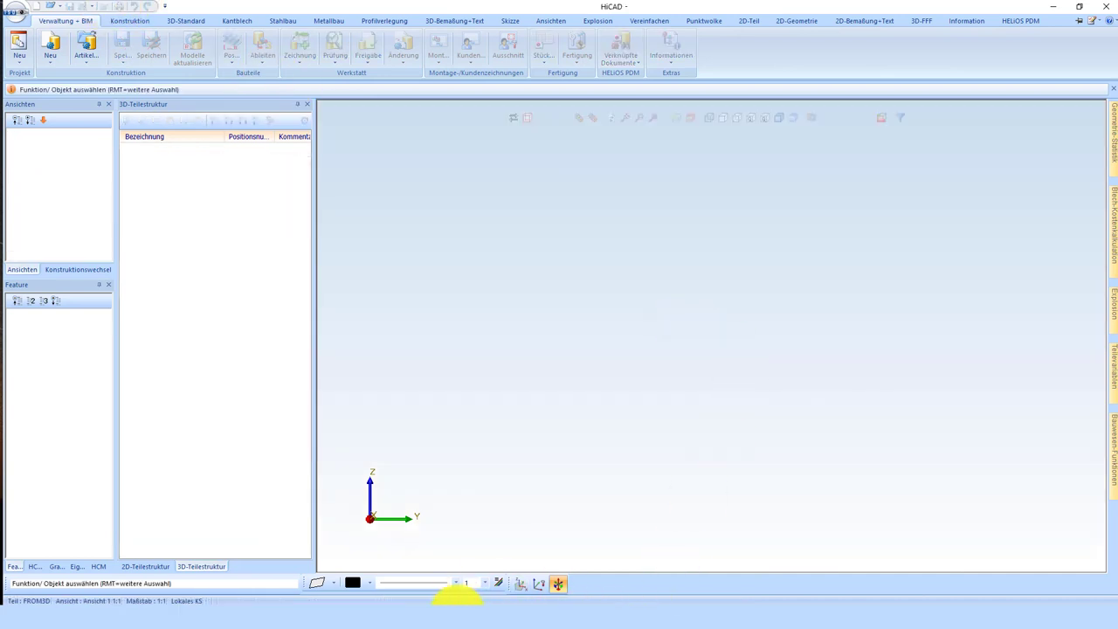
- Open the VI-01-Gesamt model in its 3D Ansicht and orbit to a good angle
left_click(78, 269)
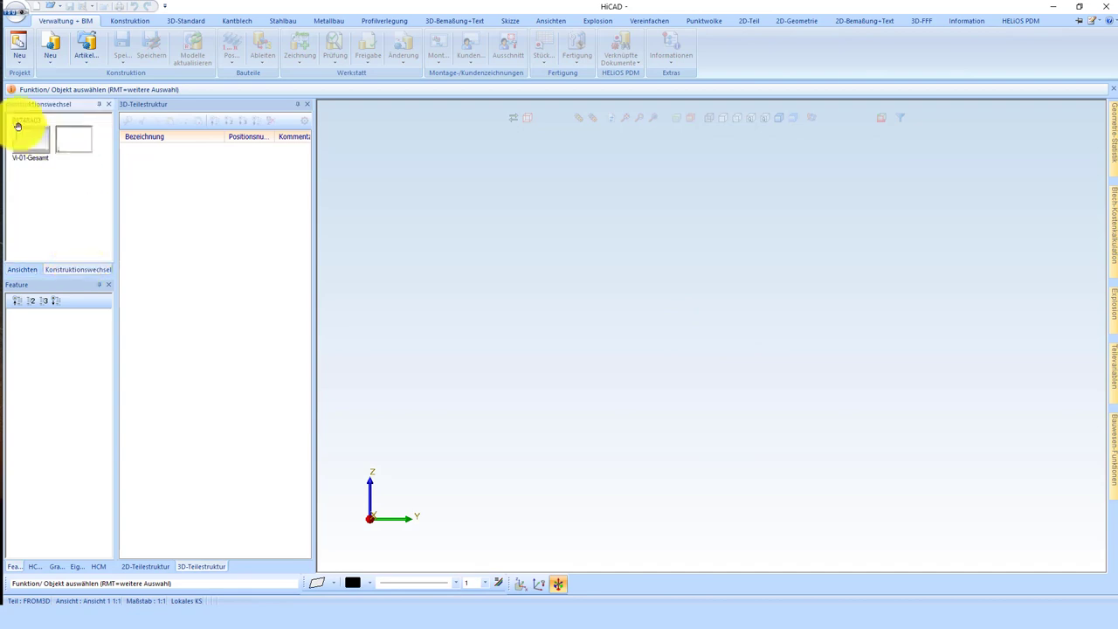
double_click(29, 138)
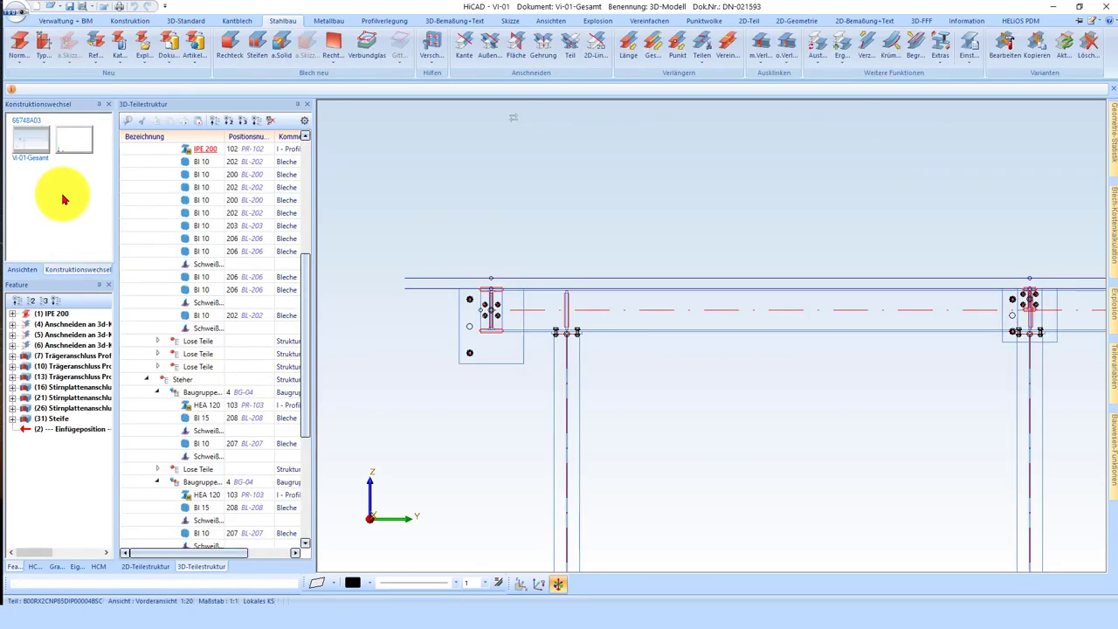
left_click(23, 269)
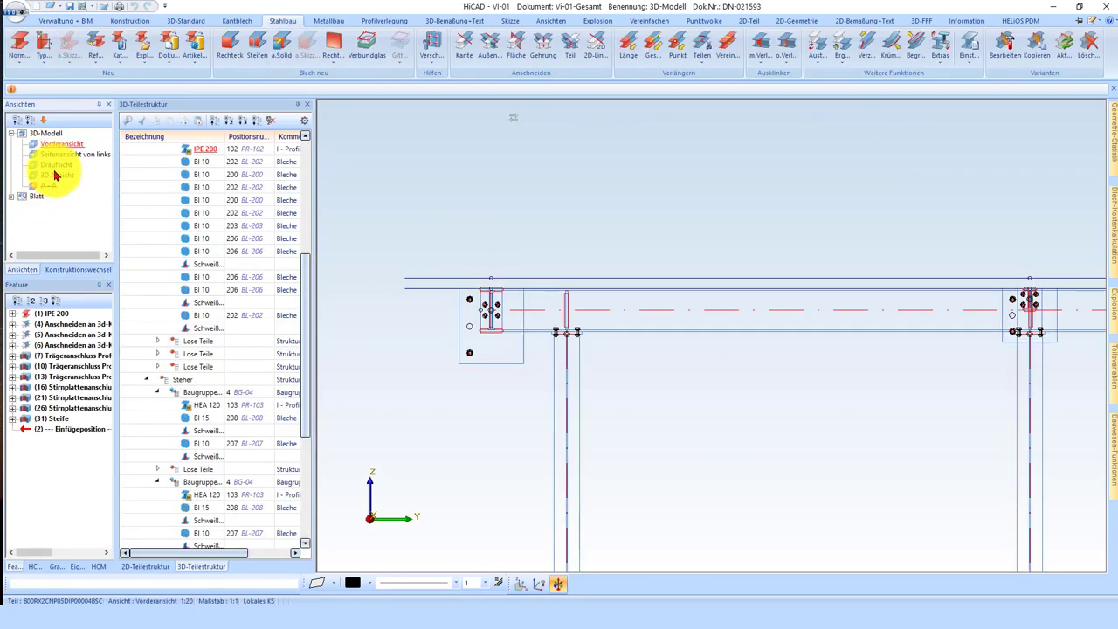
left_click(55, 176)
scroll(611, 288, "up", 3)
scroll(559, 253, "up", 2)
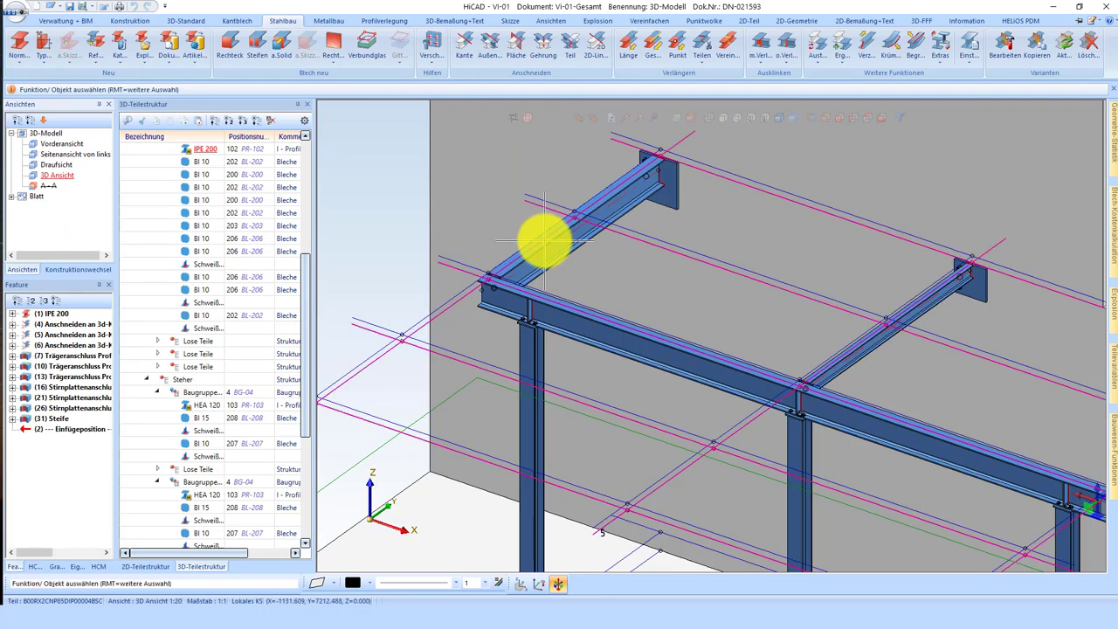
scroll(523, 267, "down", 2)
middle_click_drag(524, 276, 606, 275)
middle_click_drag(568, 324, 394, 280)
scroll(394, 280, "up", 2)
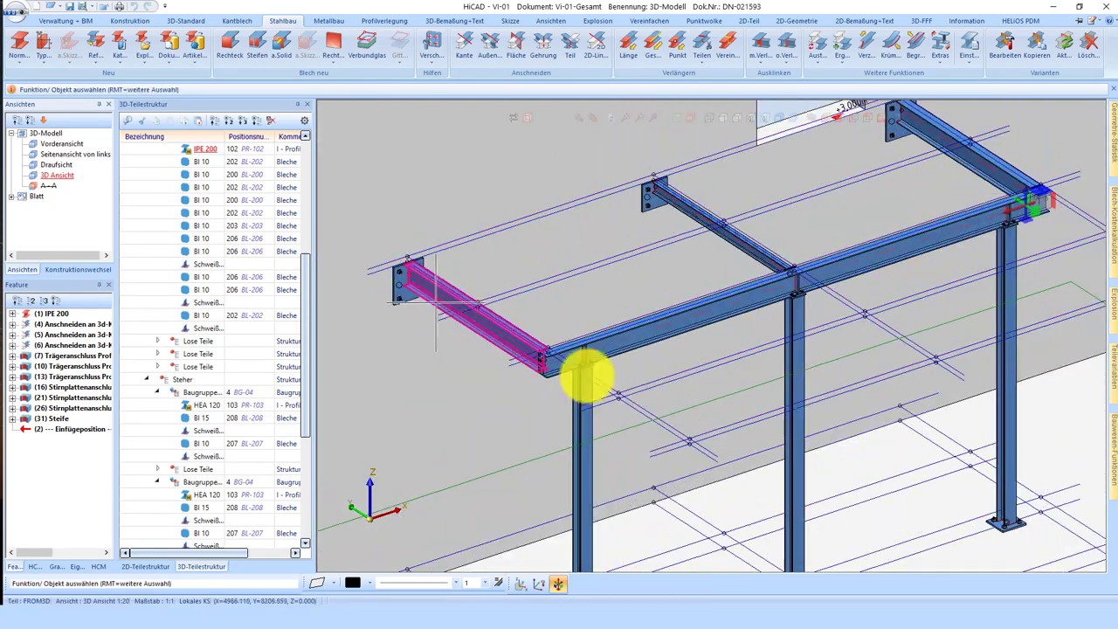
- Start the Geländerkonfigurator along profiles and pick the platform's edge beams for the railing
left_click(1109, 444)
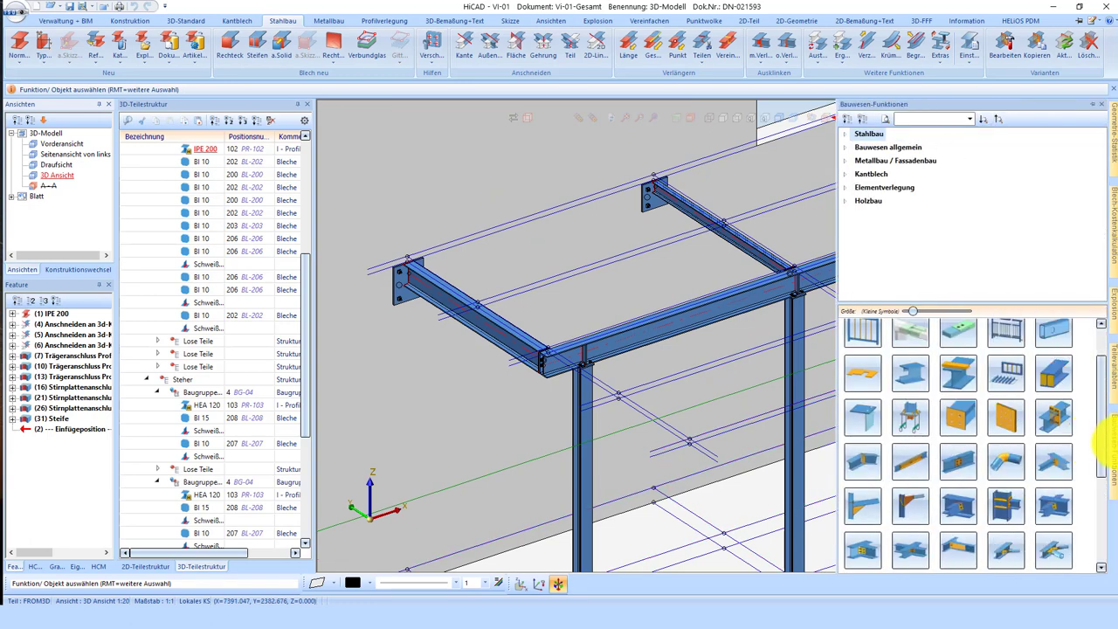
scroll(1011, 437, "down", 4)
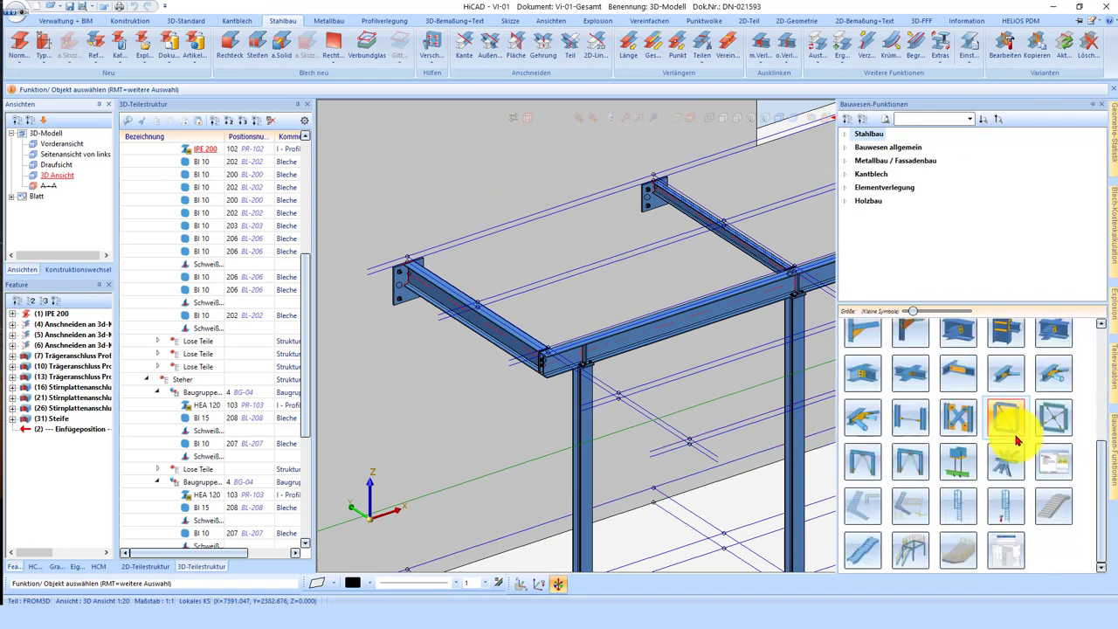
left_click(911, 553)
scroll(428, 292, "up", 2)
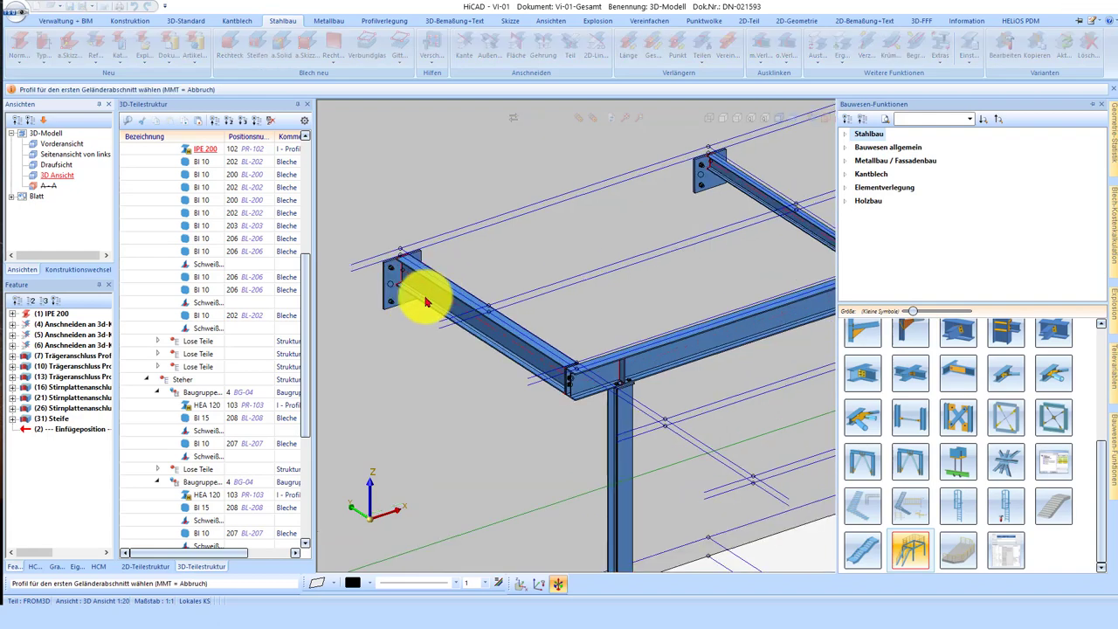
left_click(433, 303)
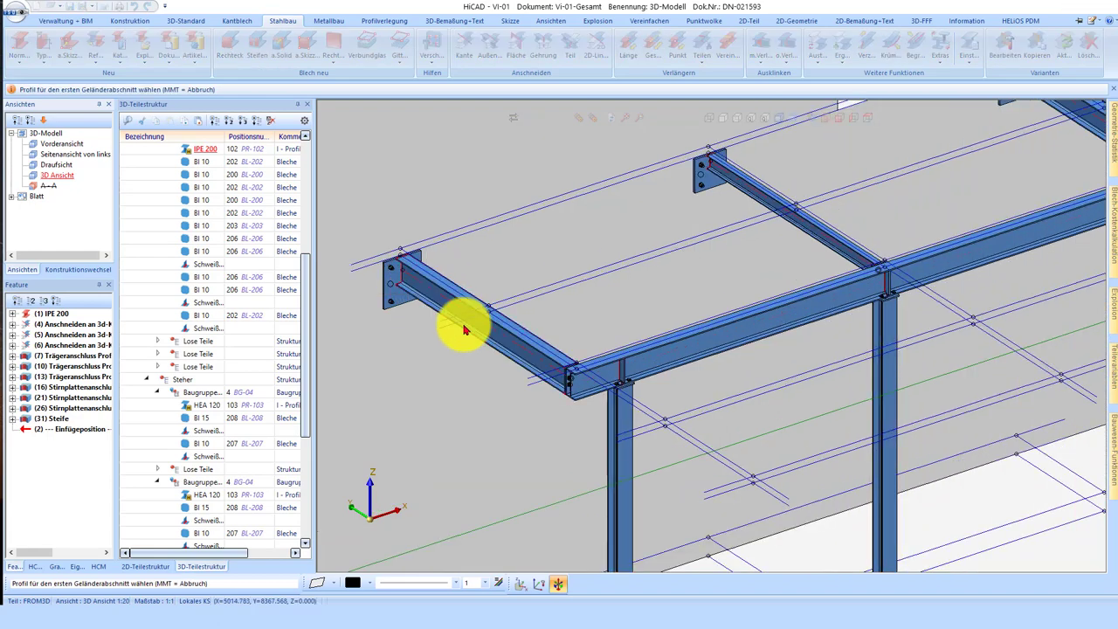
left_click(701, 369)
scroll(748, 294, "down", 3)
scroll(777, 322, "up", 4)
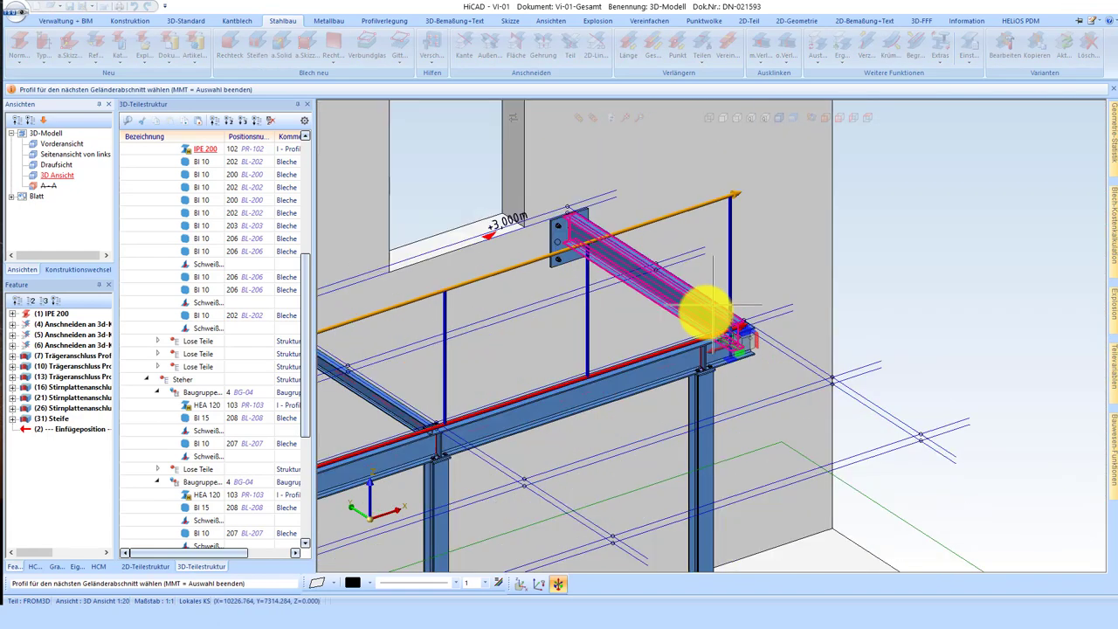
scroll(911, 324, "down", 3)
scroll(637, 429, "up", 3)
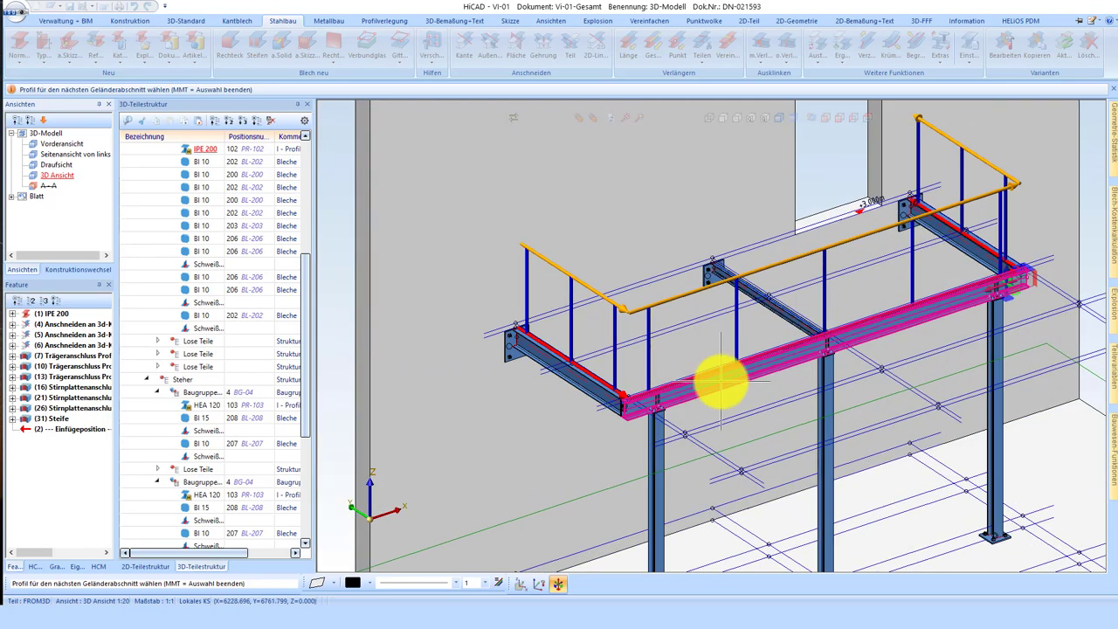
scroll(686, 377, "up", 3)
scroll(603, 379, "down", 4)
scroll(631, 341, "up", 2)
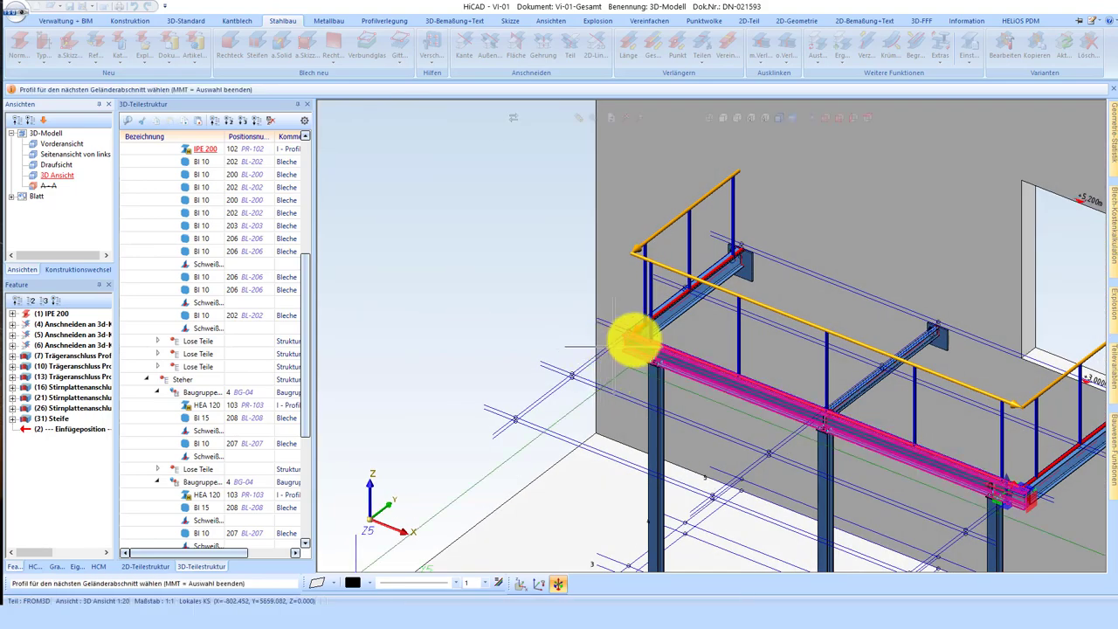
scroll(642, 389, "up", 3)
scroll(603, 358, "down", 2)
scroll(798, 429, "up", 1)
scroll(829, 495, "up", 2)
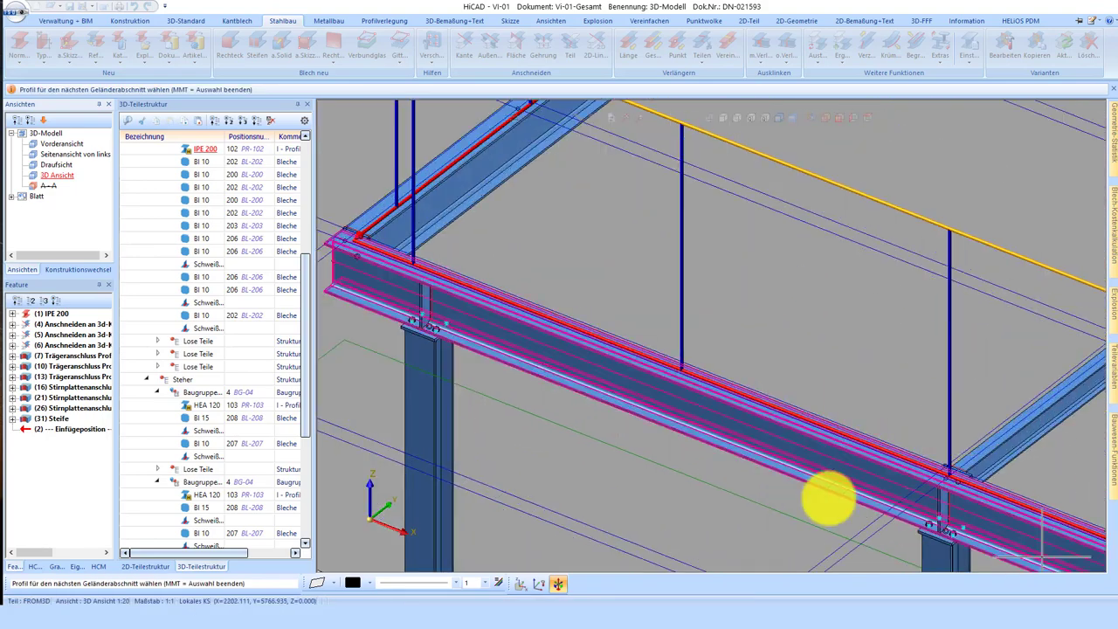
scroll(769, 450, "up", 1)
scroll(769, 450, "down", 2)
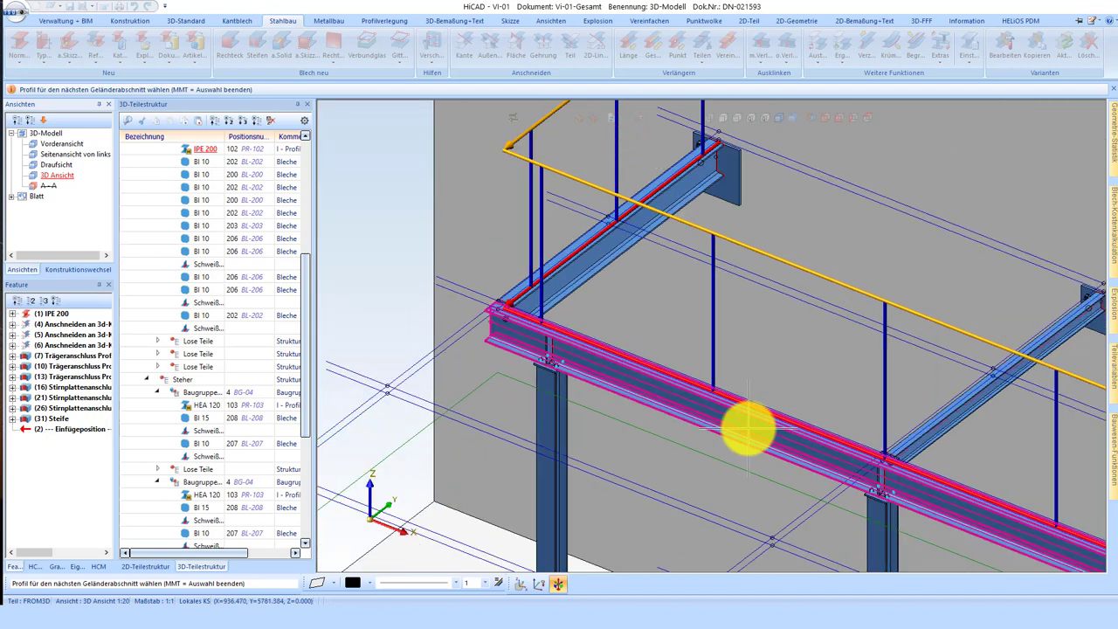
middle_click(773, 430)
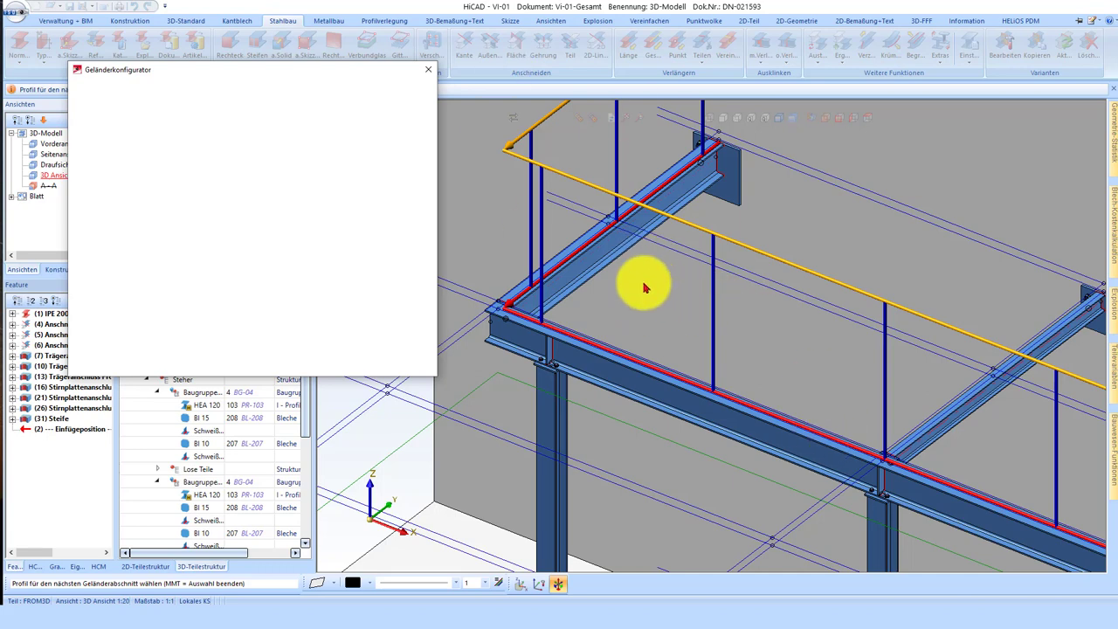
- Confirm to load the railing configurator settings for the selected beams
middle_click(656, 306)
type("-20")
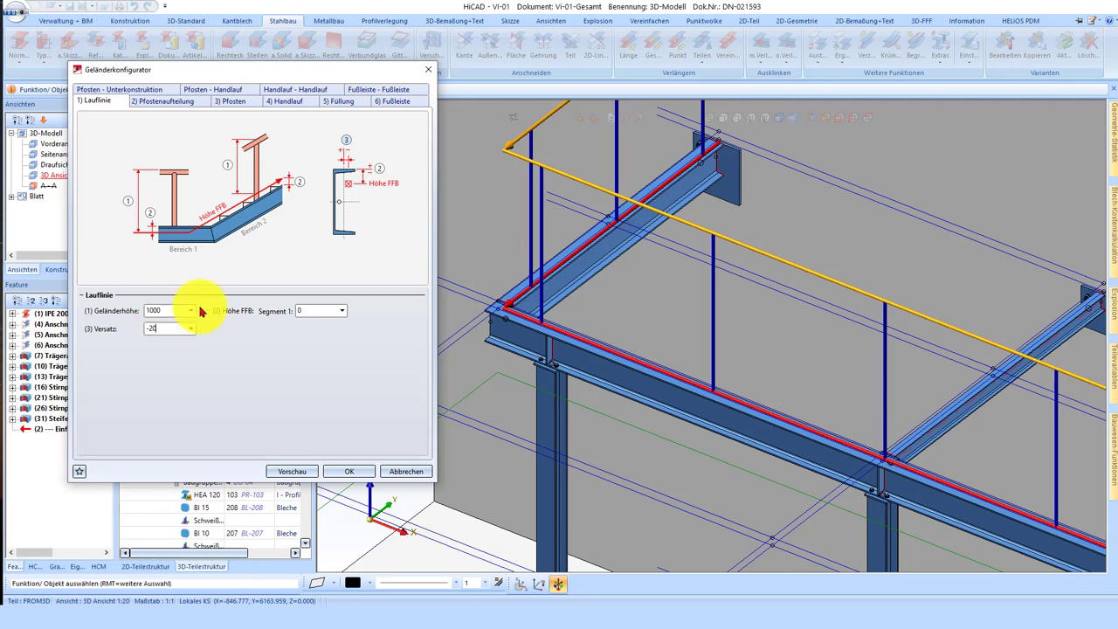
scroll(519, 291, "up", 3)
scroll(624, 302, "up", 3)
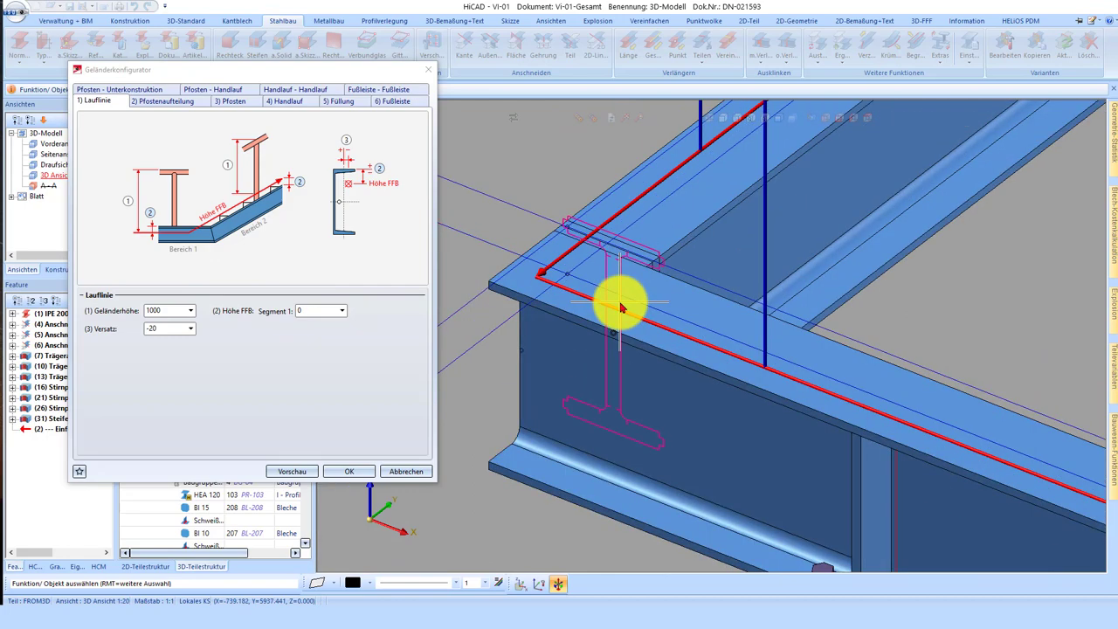
scroll(603, 312, "down", 2)
scroll(585, 305, "down", 2)
scroll(554, 404, "down", 2)
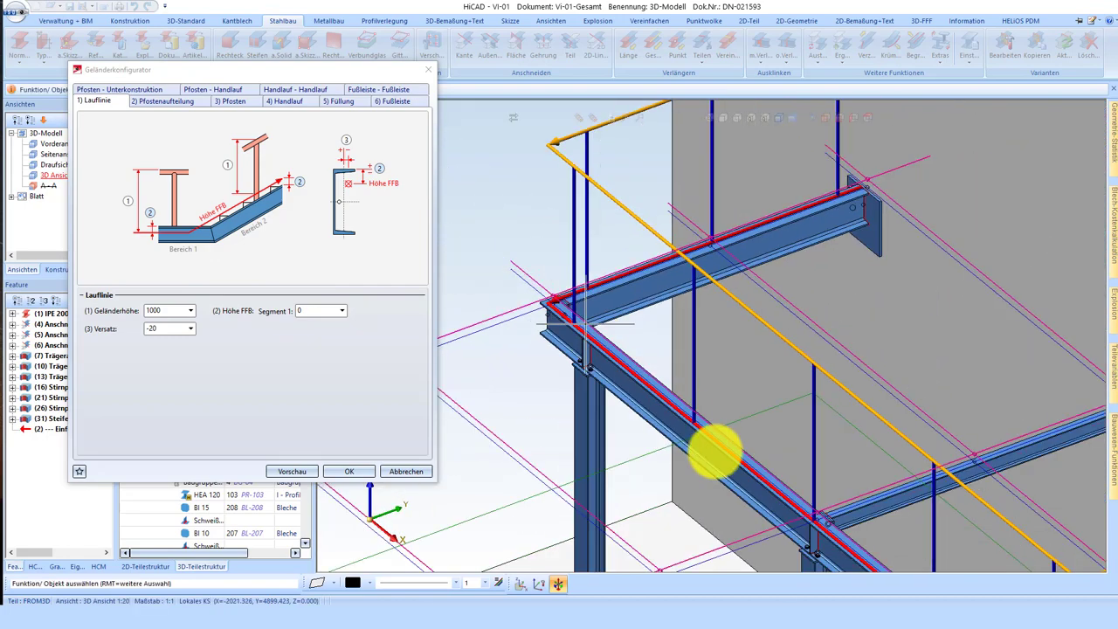
scroll(719, 449, "down", 2)
- Show the Pfostenaufteilung post distribution settings and scroll down to the Abstände section
left_click(166, 101)
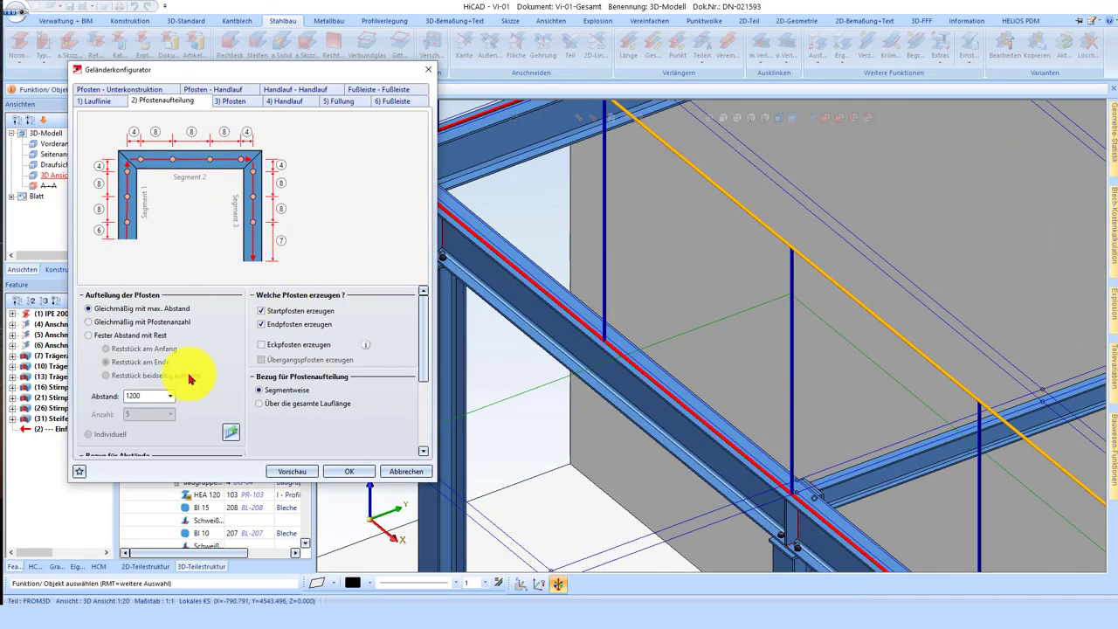
scroll(611, 300, "down", 2)
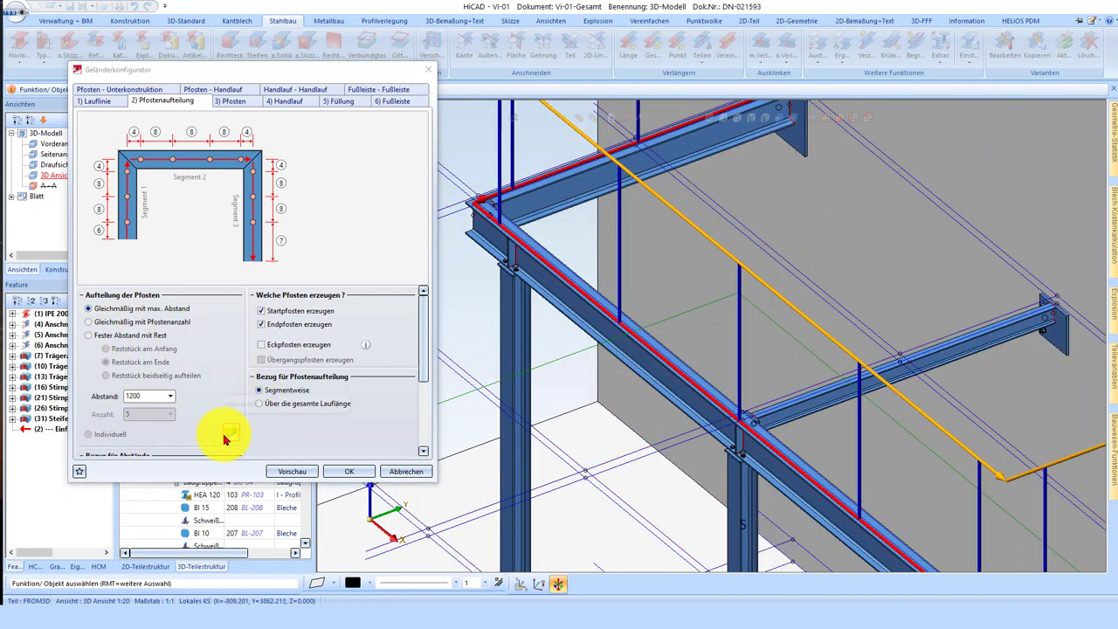
scroll(724, 411, "up", 1)
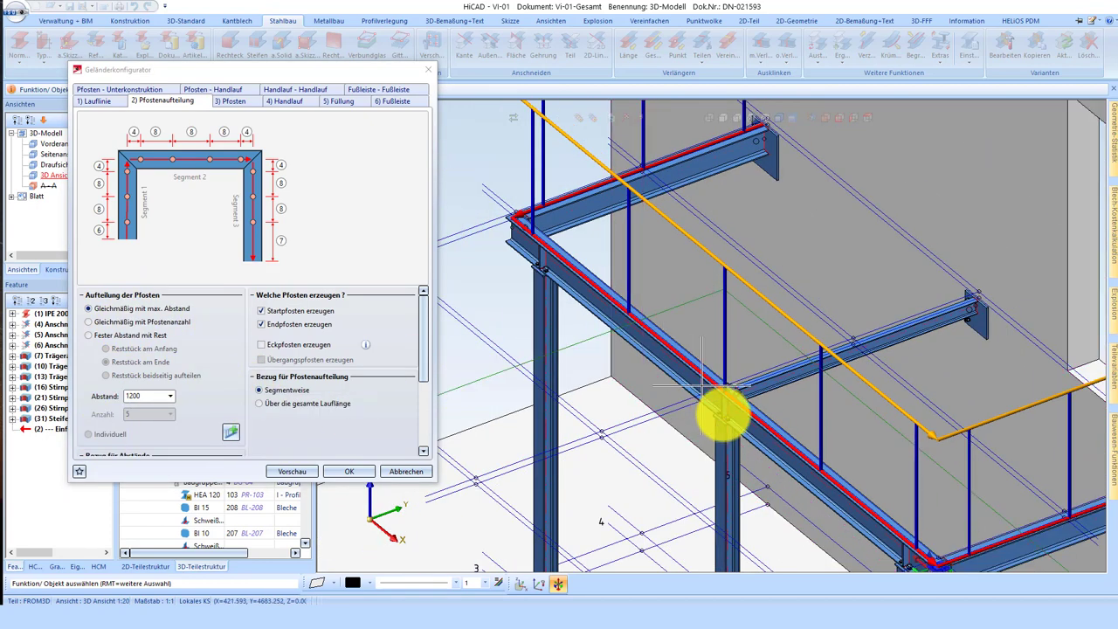
scroll(741, 349, "up", 2)
scroll(722, 341, "up", 2)
middle_click_drag(723, 340, 718, 347)
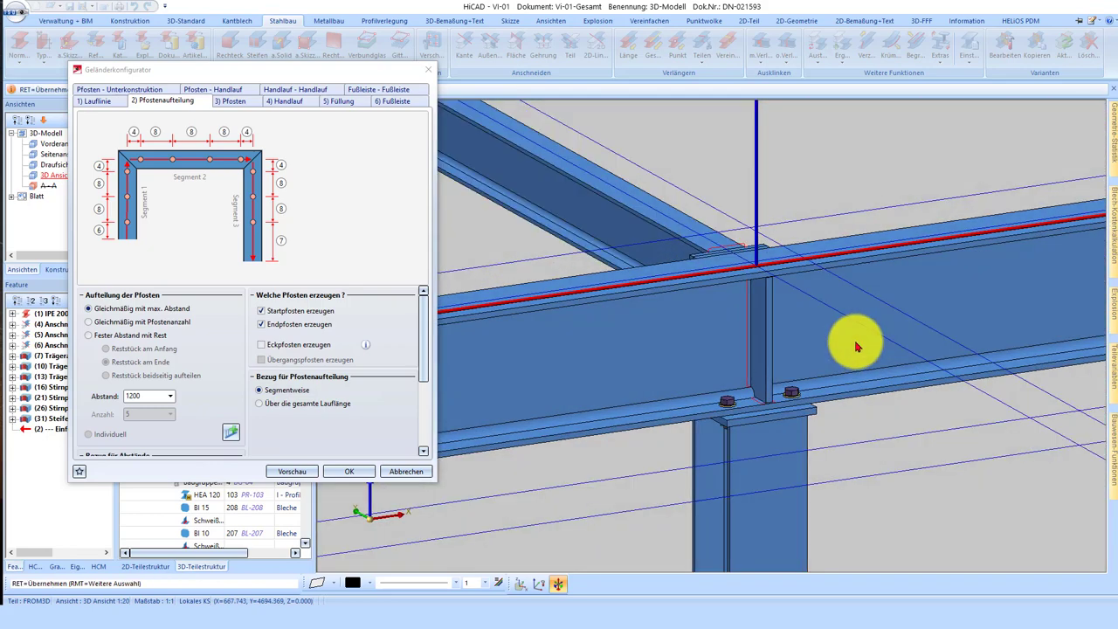
scroll(718, 347, "down", 5)
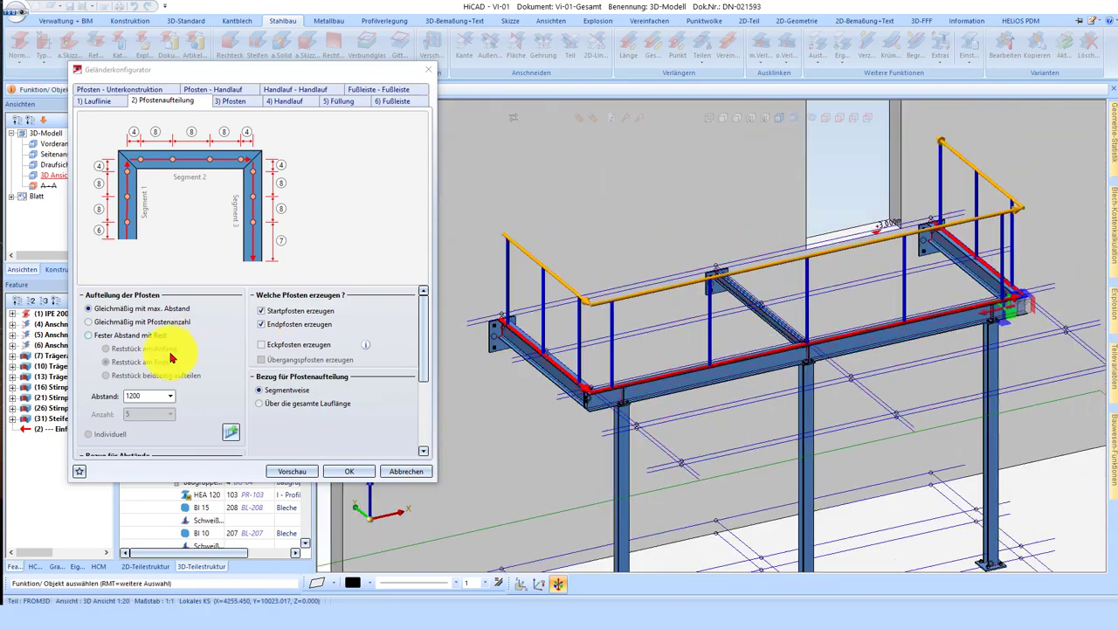
scroll(201, 353, "down", 3)
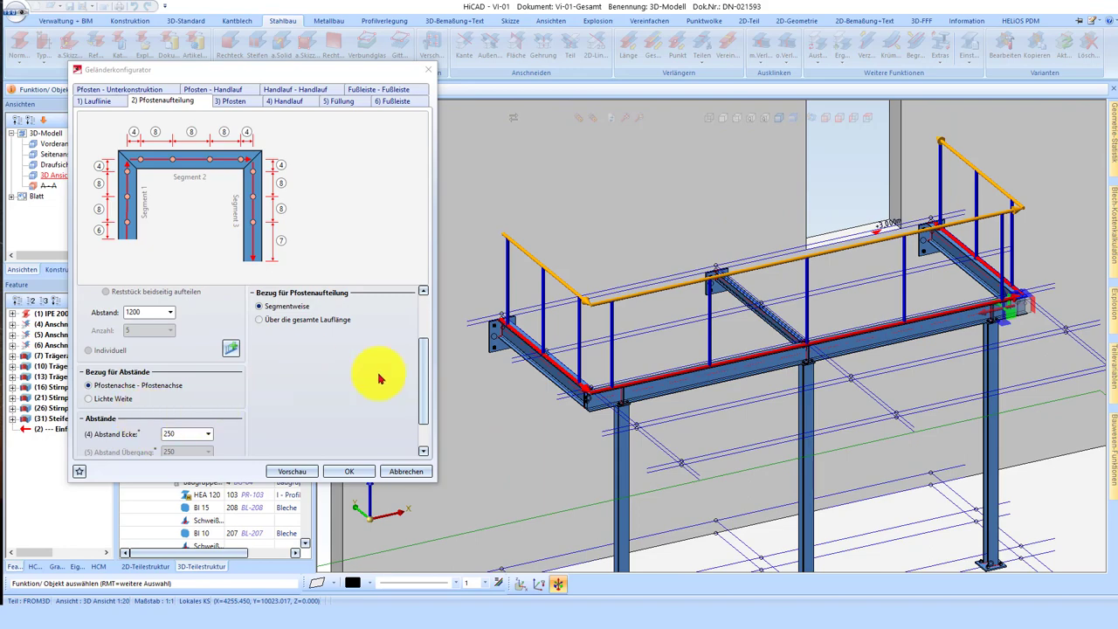
scroll(512, 374, "up", 5)
scroll(207, 425, "down", 1)
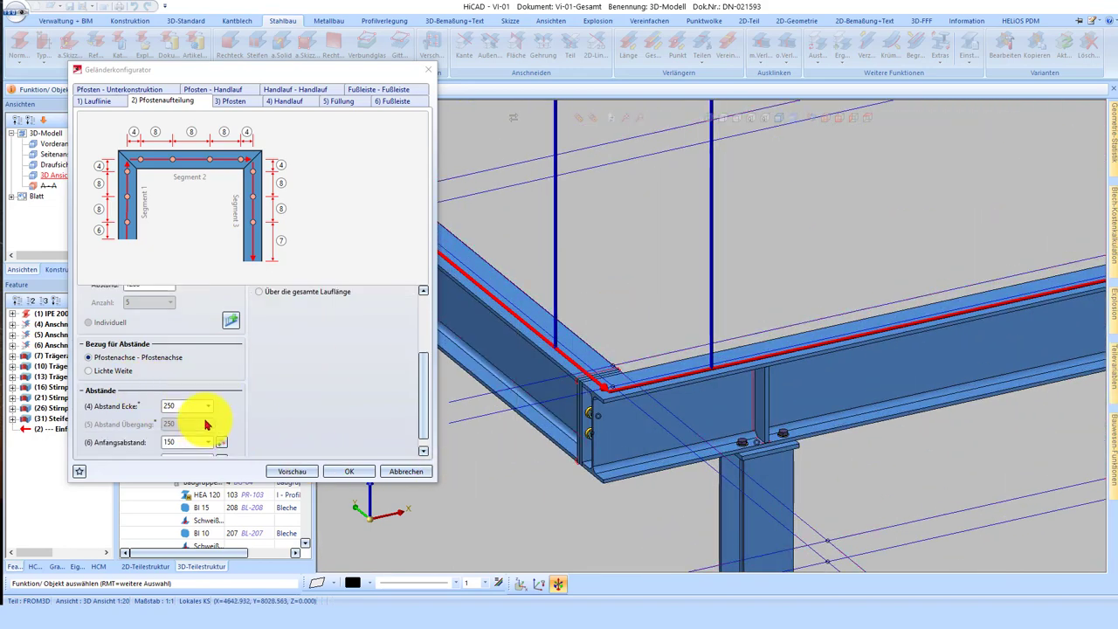
scroll(207, 425, "down", 1)
scroll(806, 392, "down", 3)
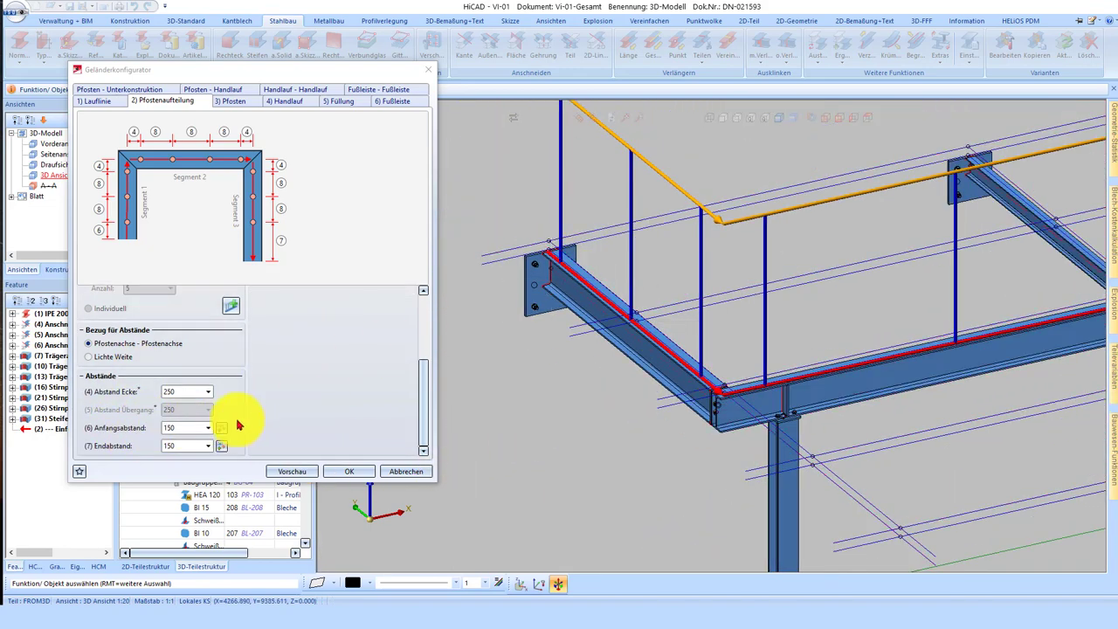
- Enter 100 for the start and end post distances, keeping the 250 corner distance
left_click(175, 429)
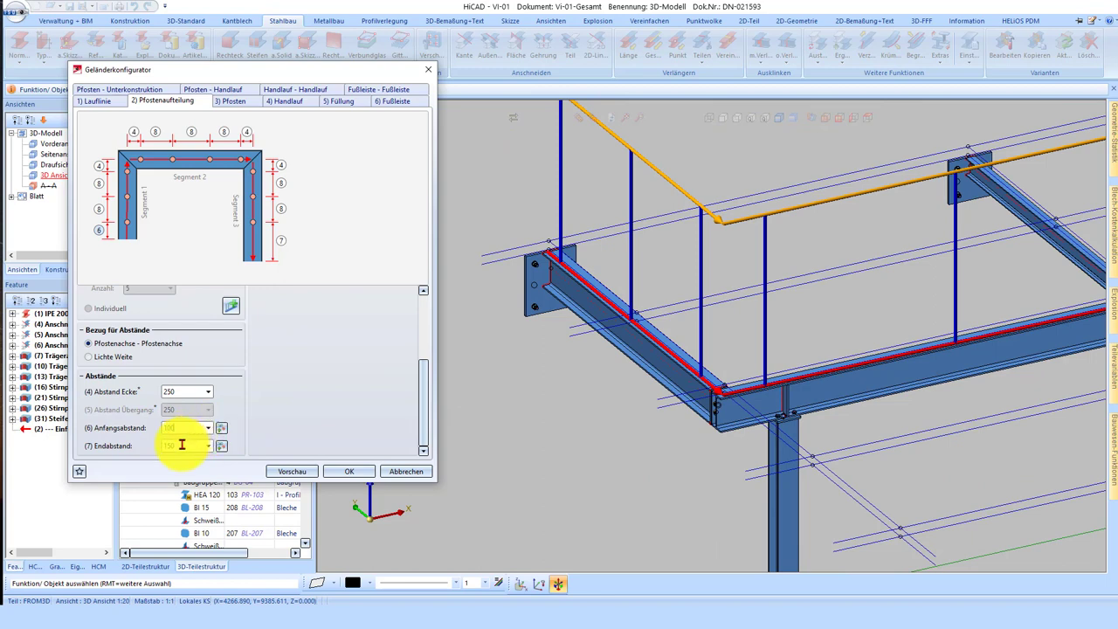
left_click(182, 444)
type("10")
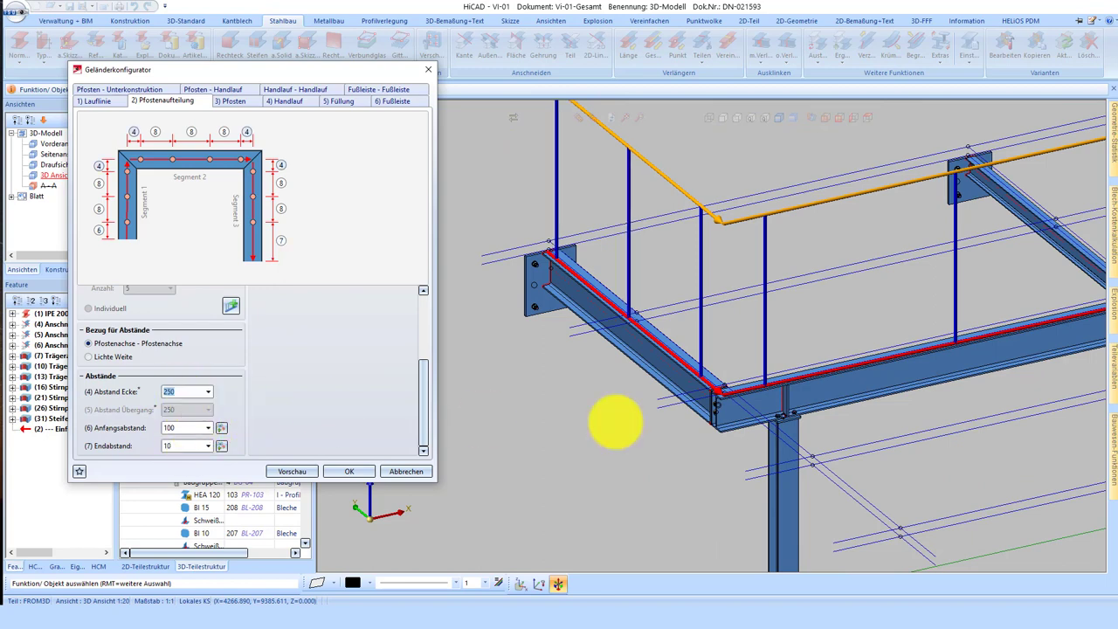
scroll(749, 394, "up", 2)
left_click(181, 445)
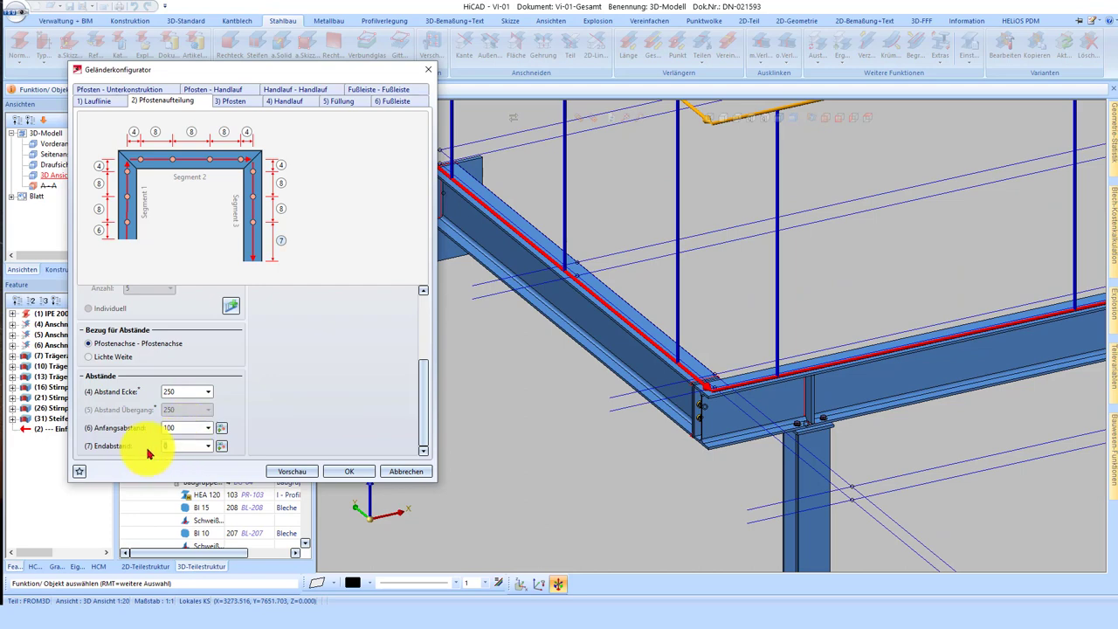
scroll(672, 376, "down", 2)
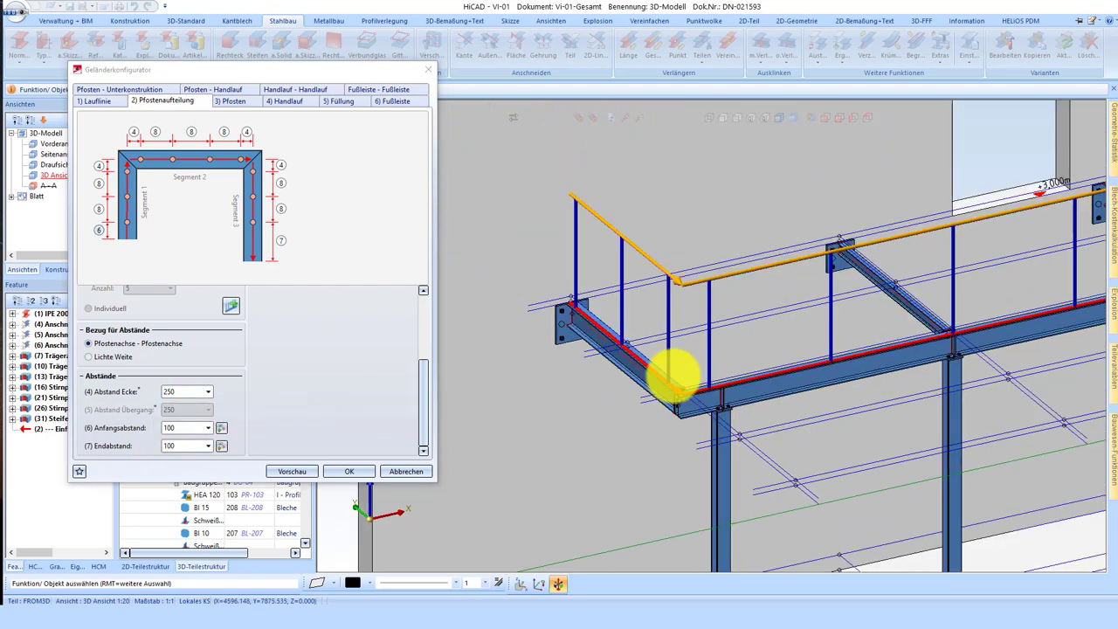
scroll(672, 375, "down", 1)
scroll(229, 303, "up", 1)
scroll(228, 303, "up", 2)
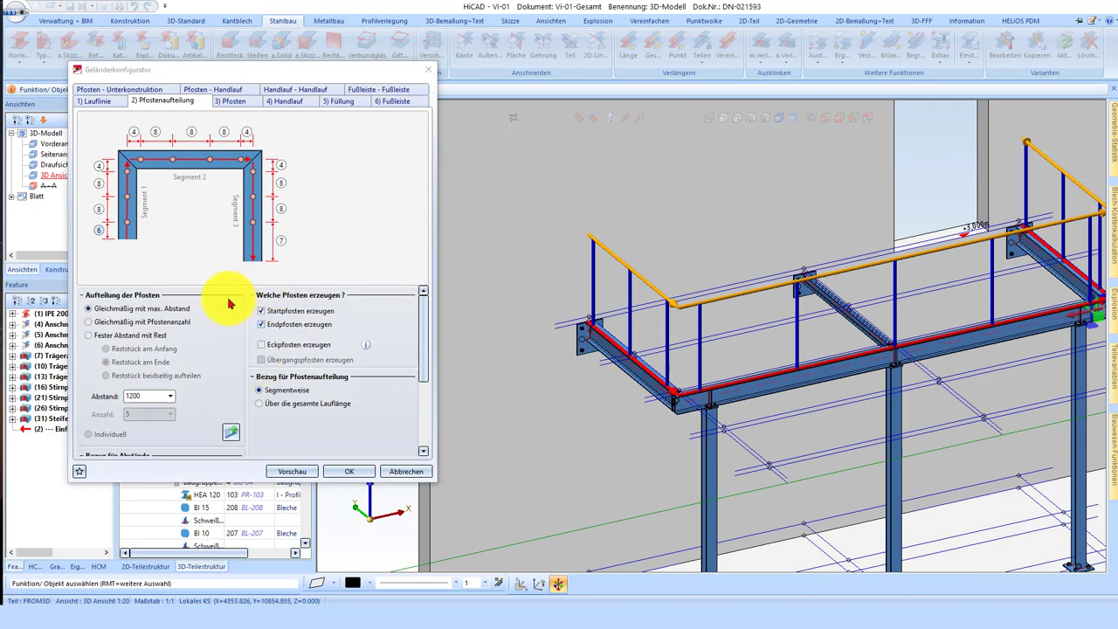
- Tick 'Alle Pfosten gleich' and keep the Rohr EN 10220 48.3x2.6 standard profile posts
left_click(237, 101)
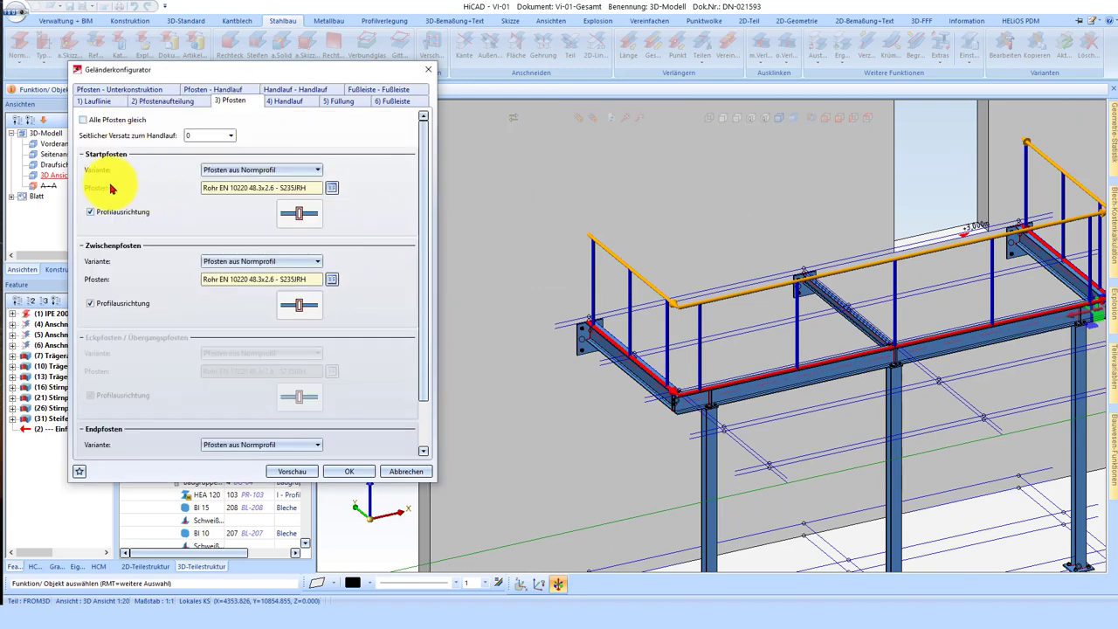
left_click(83, 120)
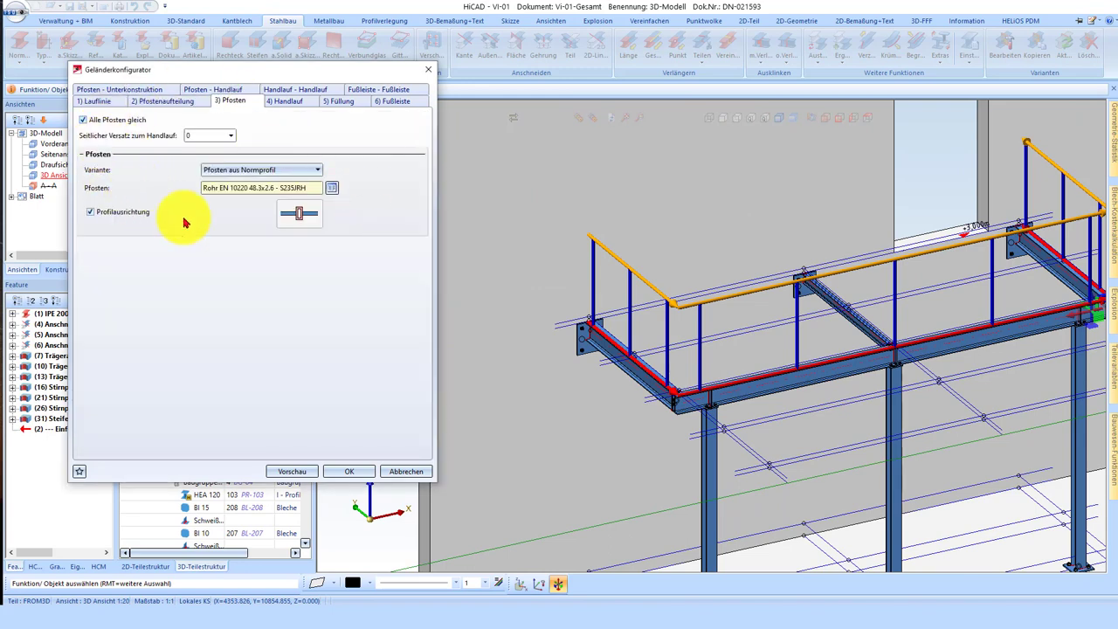
left_click(332, 188)
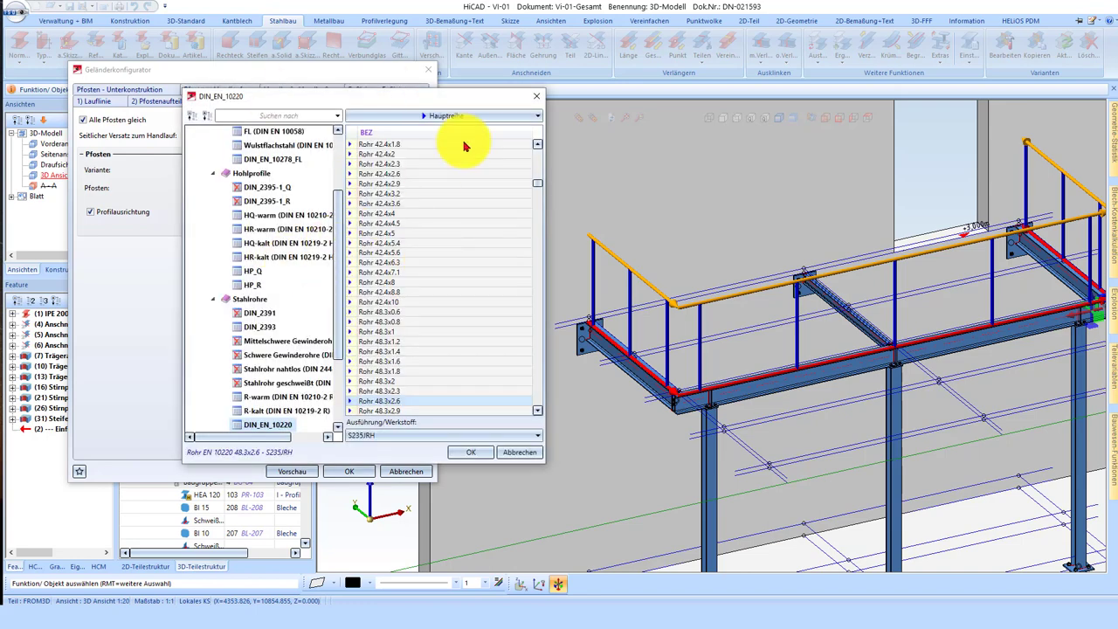
left_click(540, 97)
left_click(266, 170)
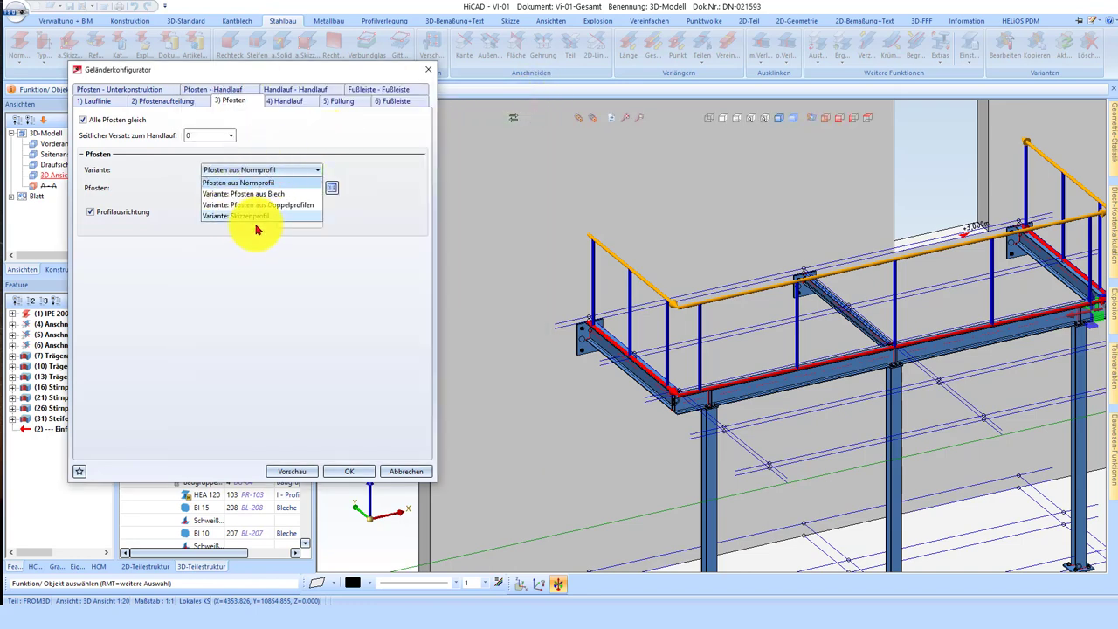
left_click(354, 166)
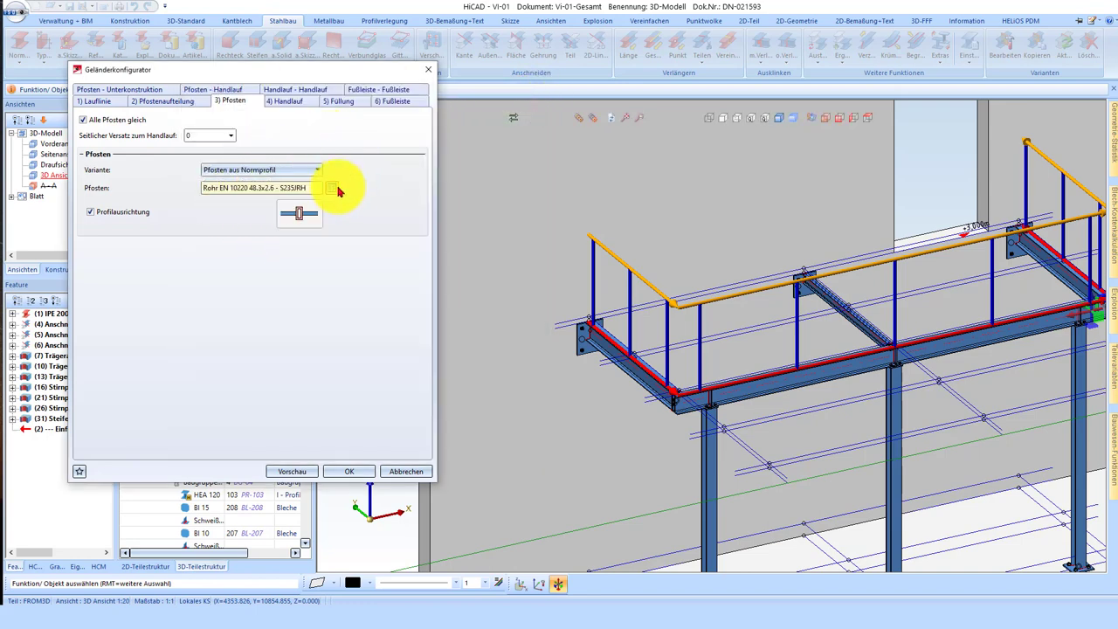
left_click(328, 190)
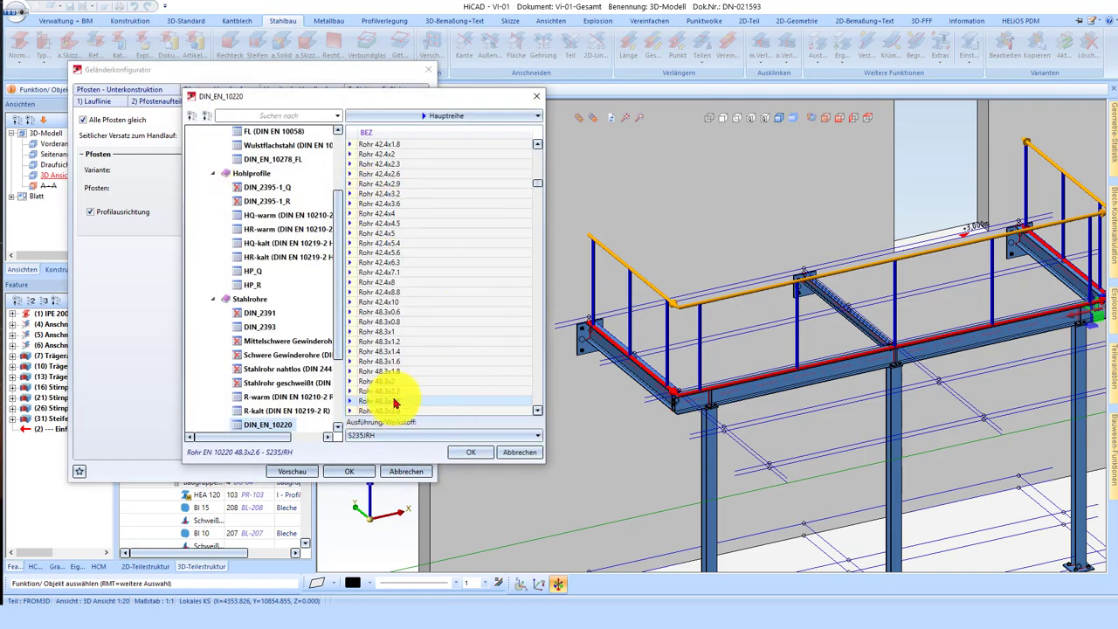
left_click(469, 452)
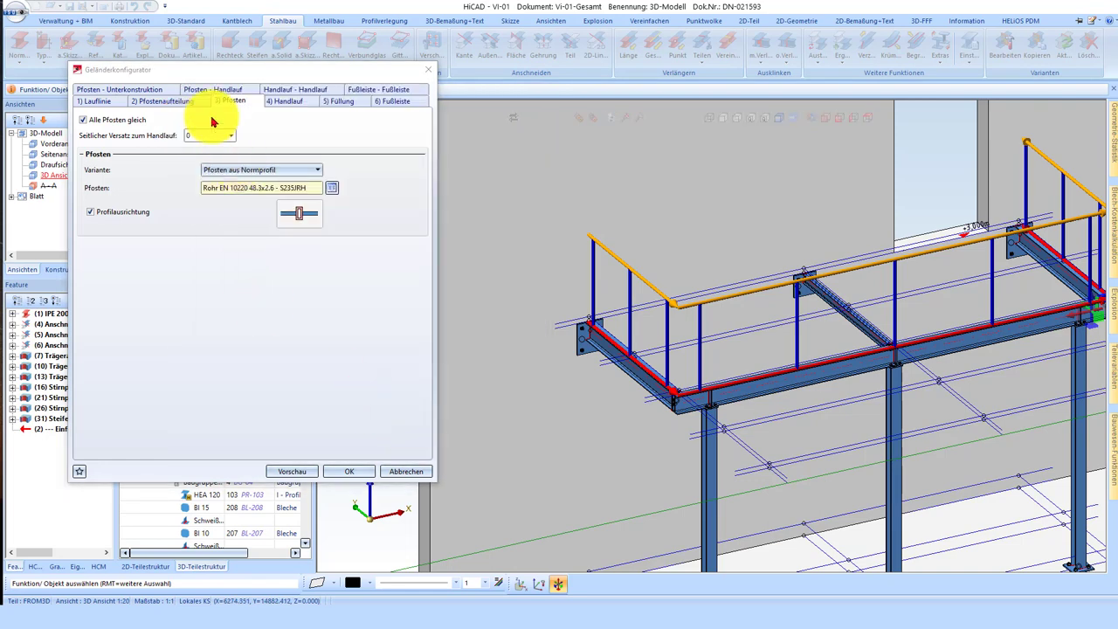
- Leave the handrail variant unchanged and move on to the 5) Füllung infill settings
left_click(286, 99)
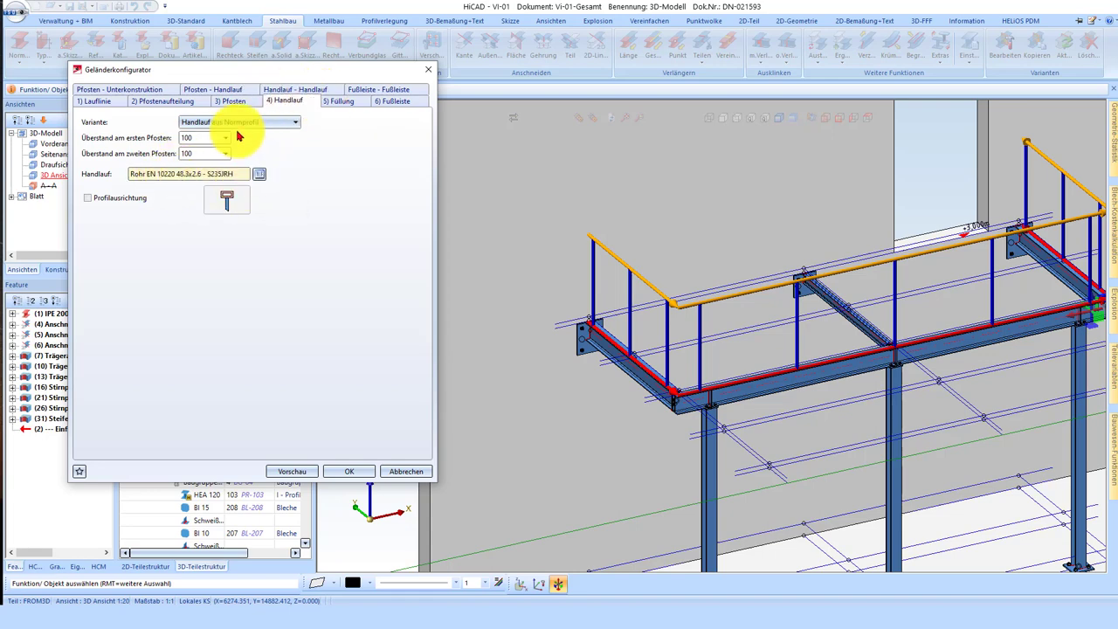
left_click(386, 159)
left_click(353, 104)
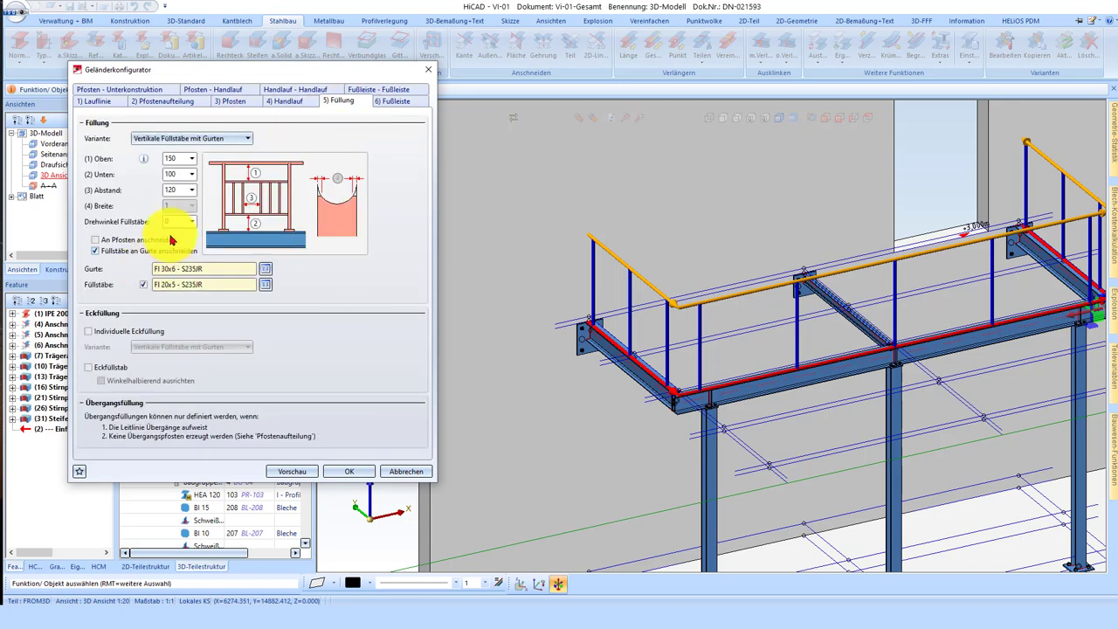
- Set the infill variant to 'Vertikale Füllstäbe mit Rahmen' after trying the other types
left_click(198, 138)
left_click(187, 164)
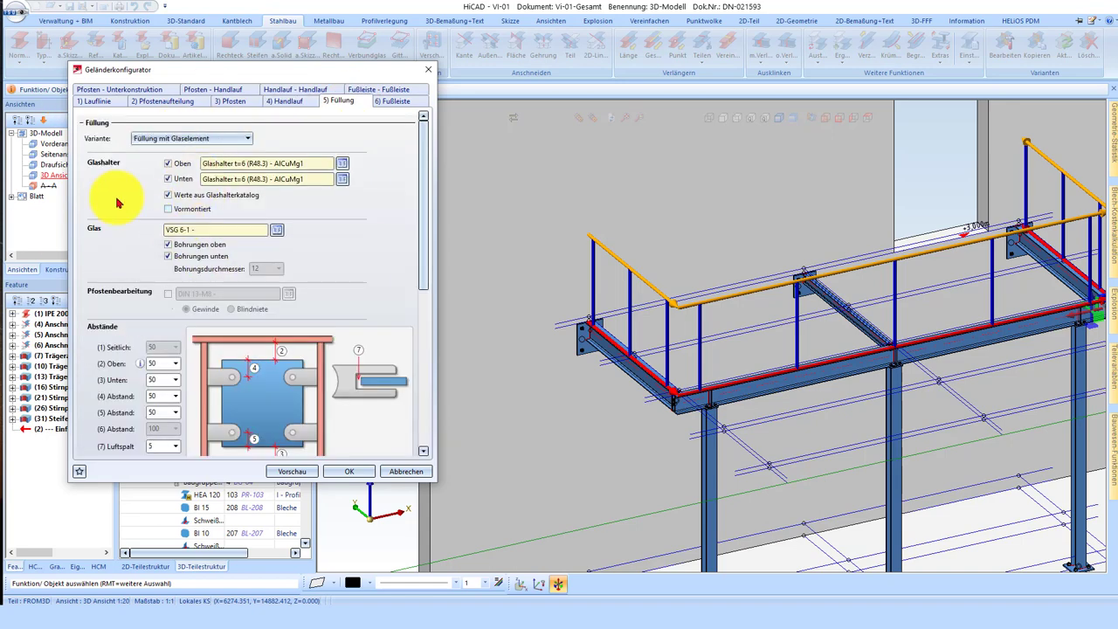
scroll(219, 254, "down", 3)
scroll(219, 270, "down", 3)
scroll(217, 288, "down", 3)
scroll(214, 292, "up", 3)
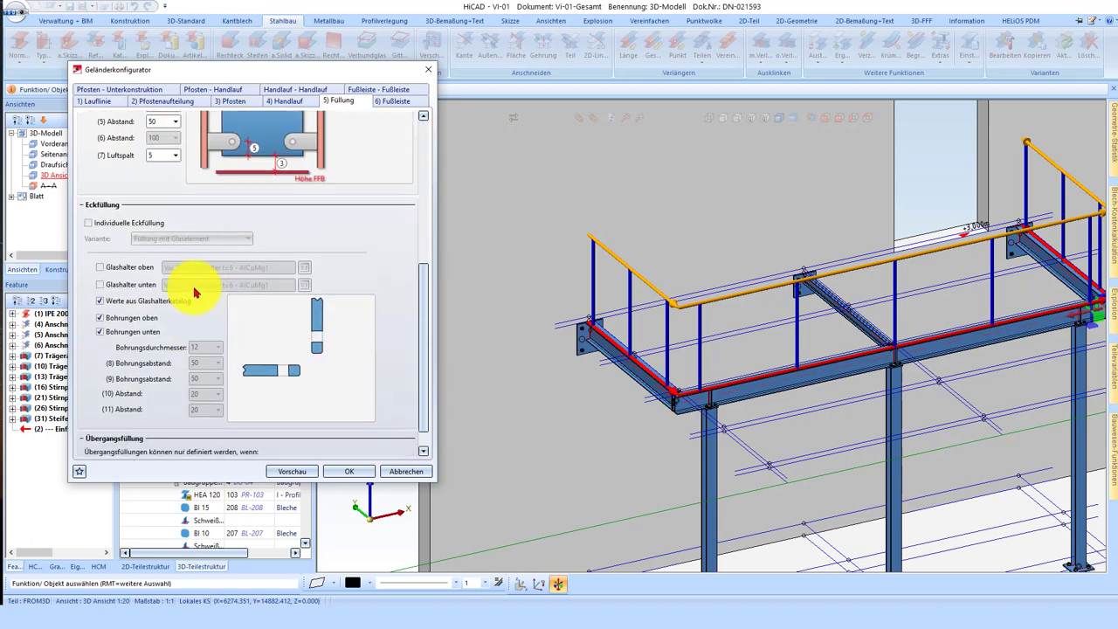
scroll(207, 289, "up", 6)
left_click(229, 140)
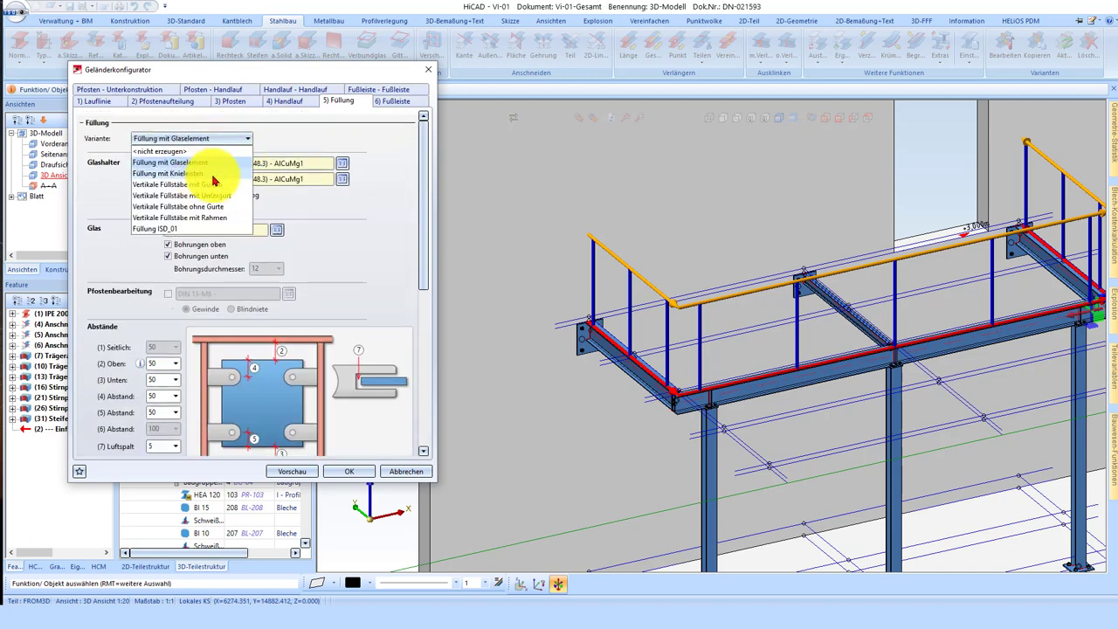
left_click(211, 174)
left_click(183, 141)
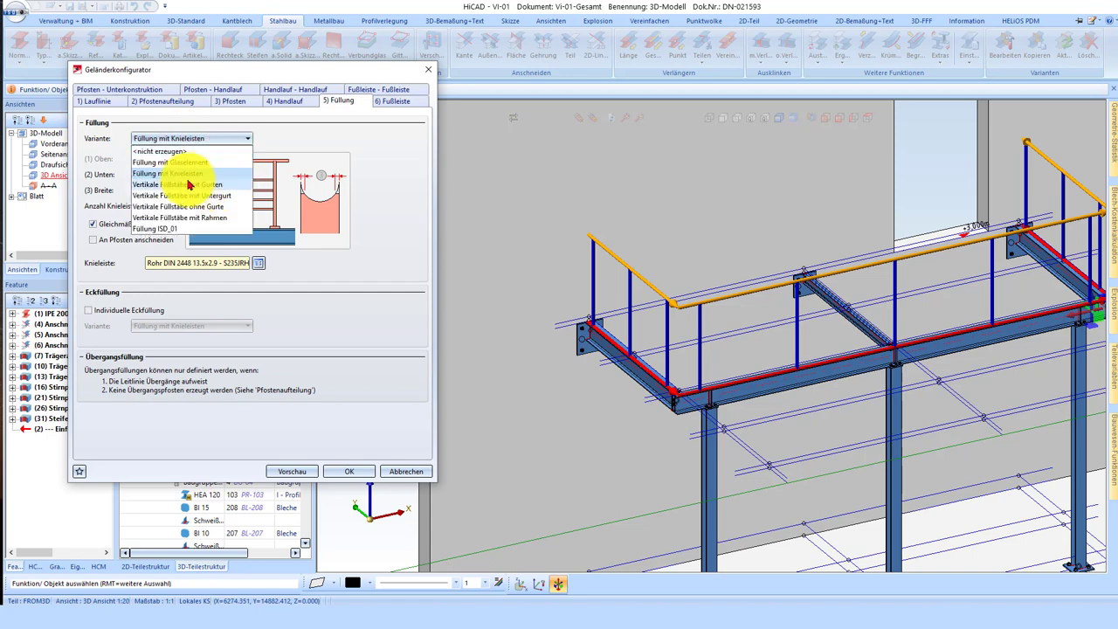
left_click(179, 184)
left_click(166, 138)
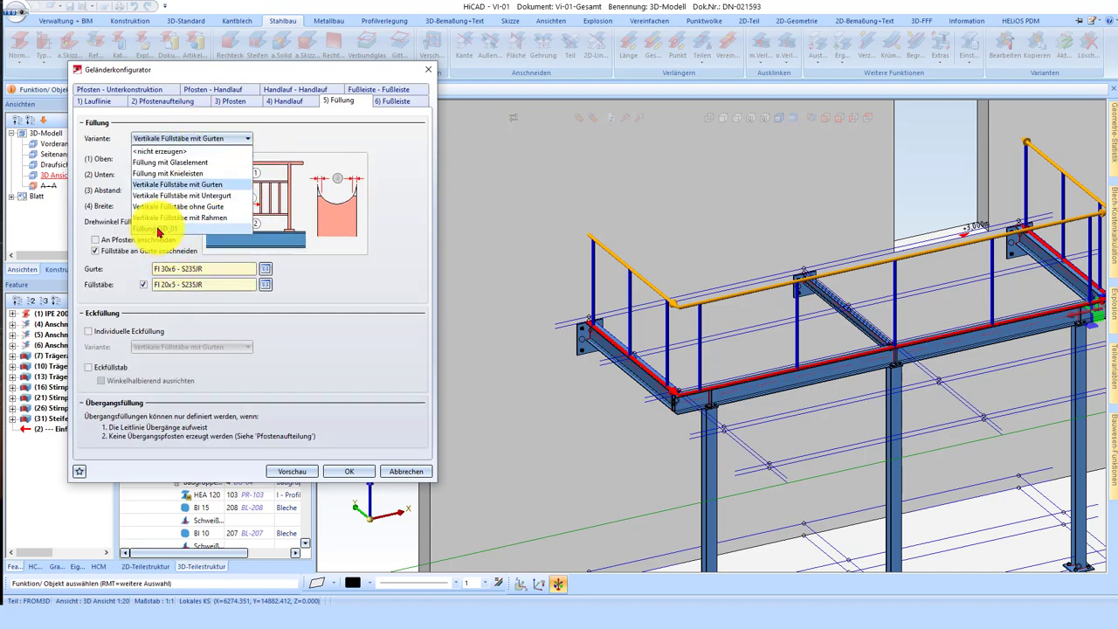
left_click(168, 219)
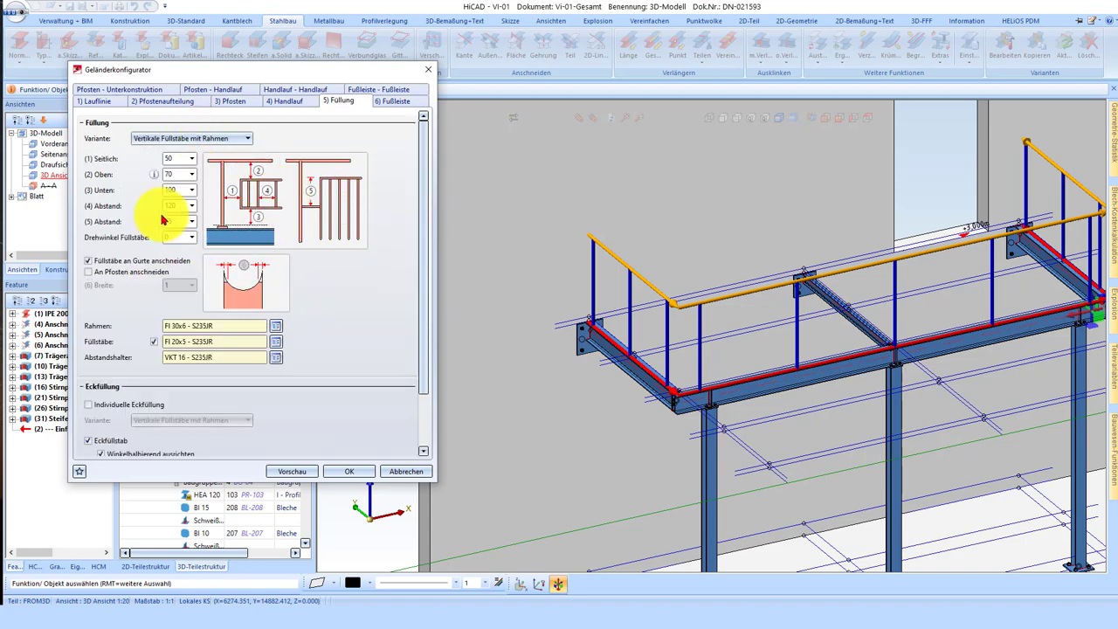
scroll(219, 355, "down", 3)
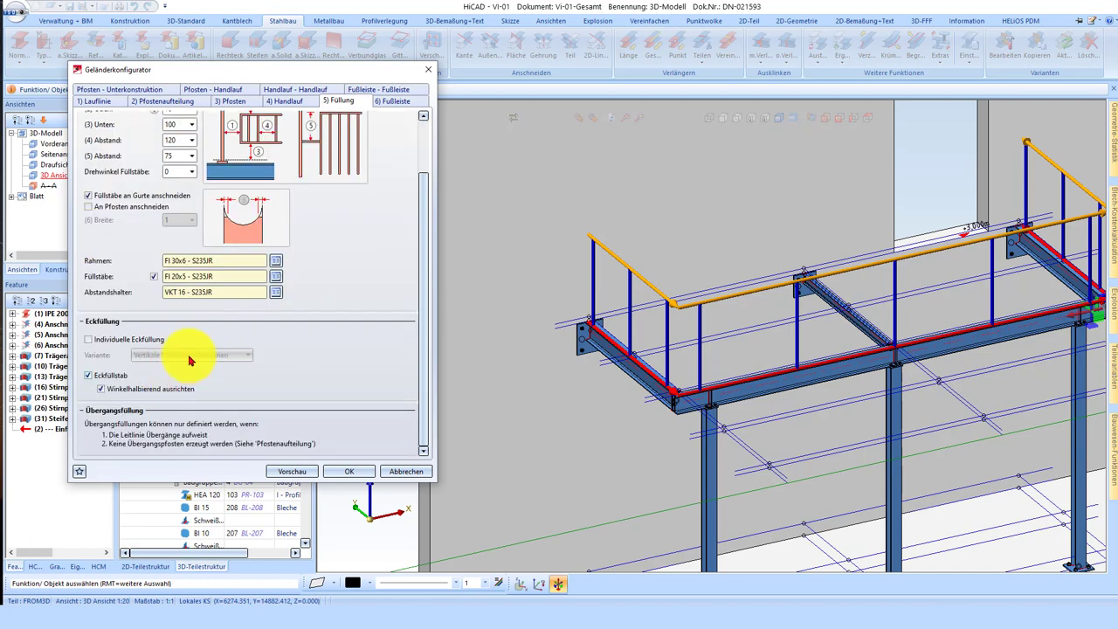
scroll(184, 345, "up", 3)
scroll(178, 338, "down", 3)
- Check 'Individuelle Eckfüllung' so corners get their own infill, then view the toe board settings
left_click(127, 342)
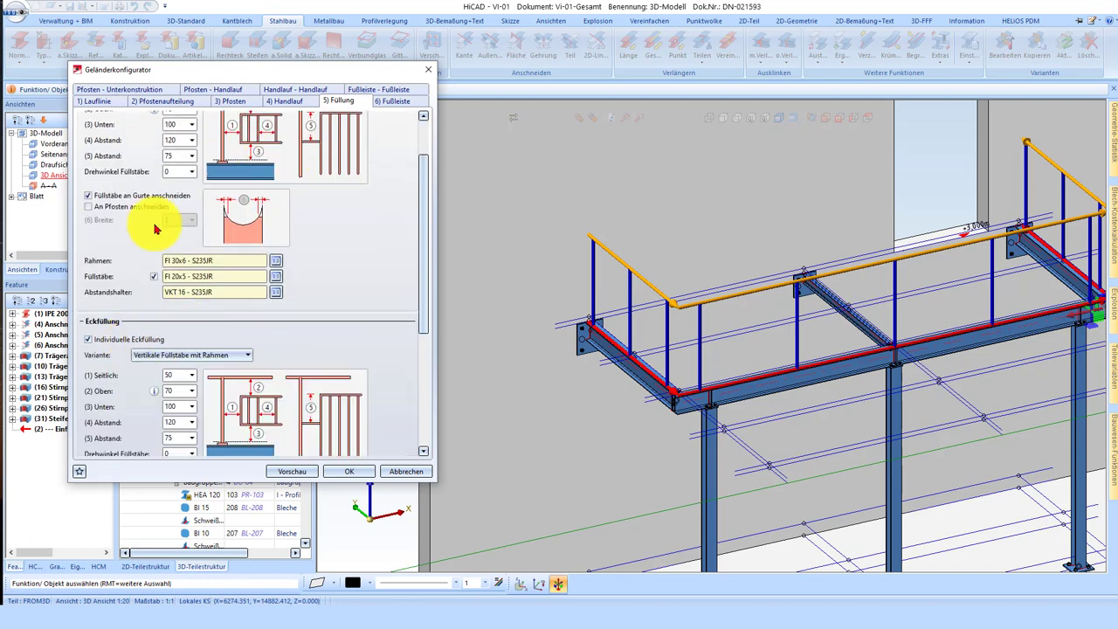
scroll(175, 288, "down", 4)
scroll(253, 231, "down", 1)
scroll(270, 341, "down", 3)
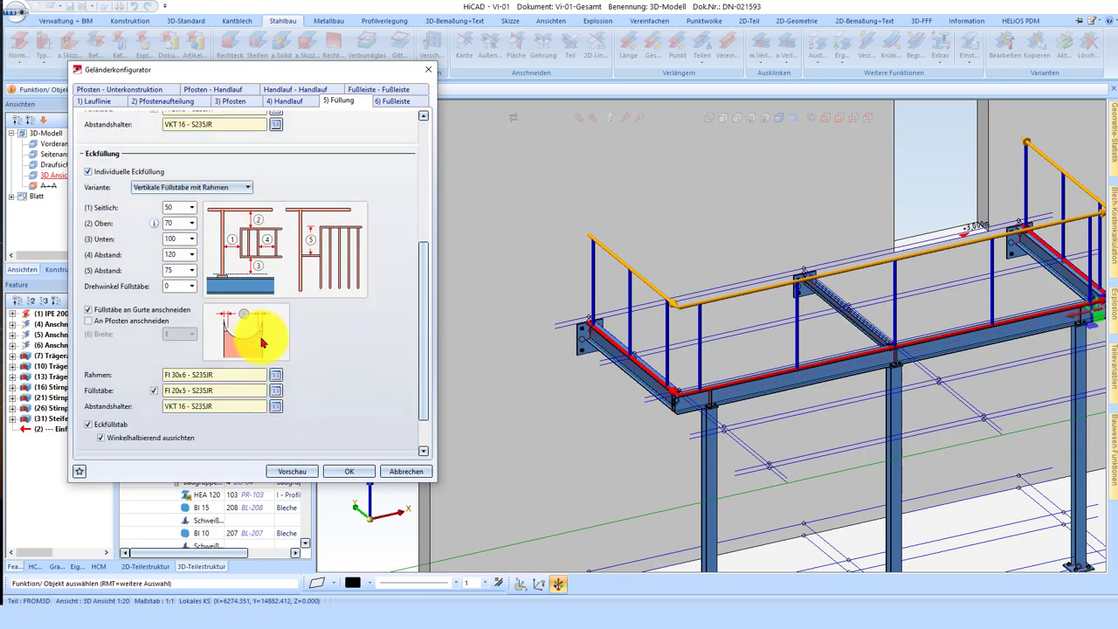
scroll(239, 337, "down", 1)
scroll(230, 320, "up", 2)
scroll(238, 324, "up", 3)
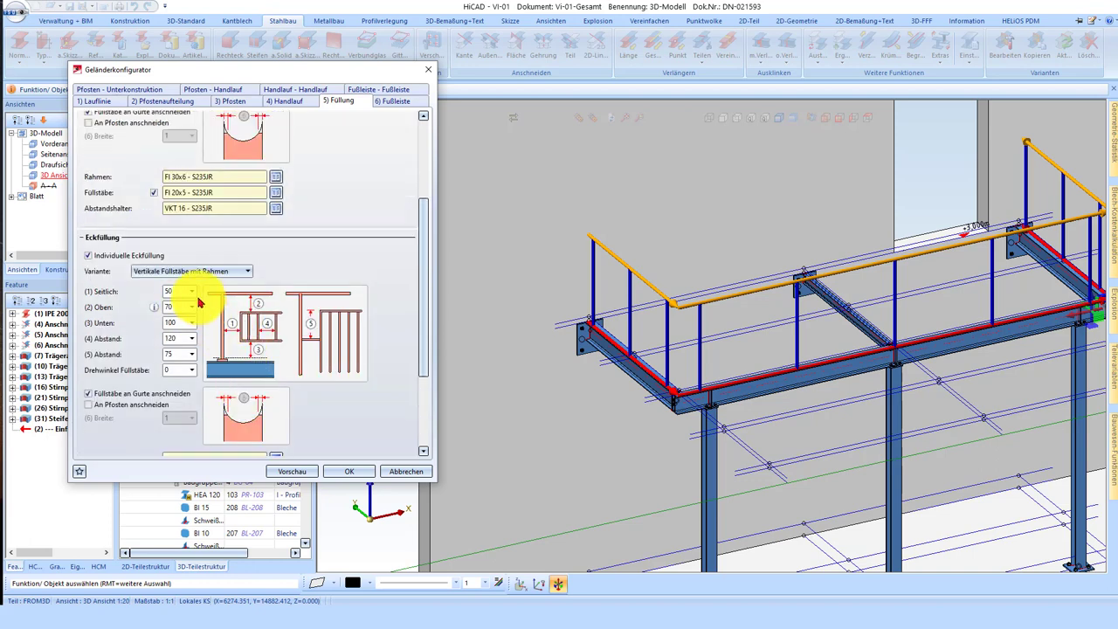
scroll(165, 316, "up", 5)
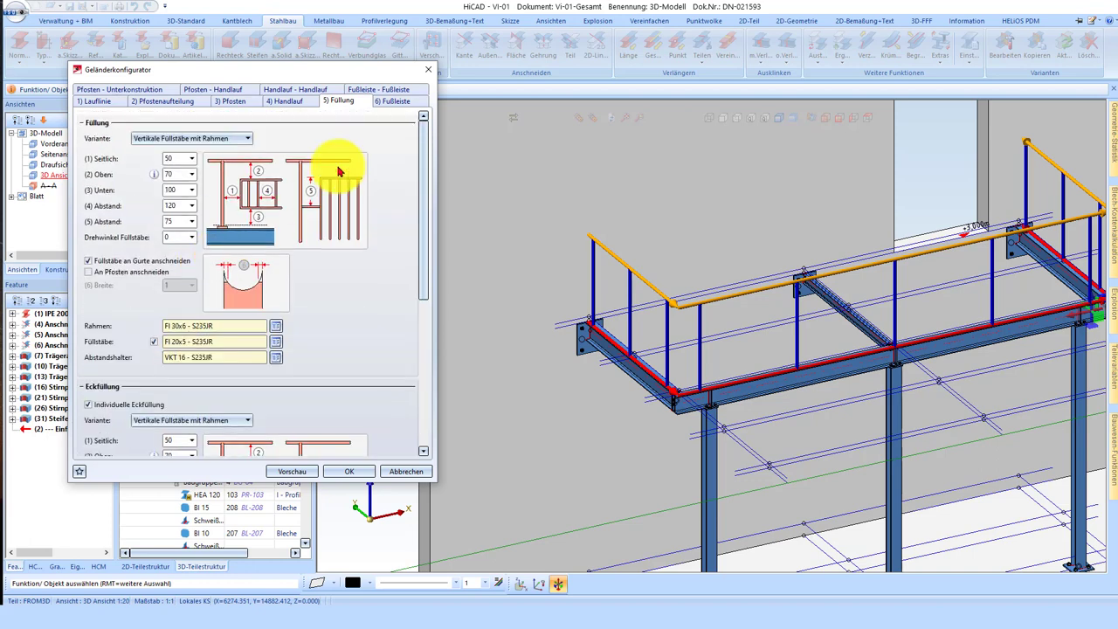
left_click(390, 101)
- Set the post base connection to mounted on top, after trying the from-below and side-mounted variants
left_click(128, 91)
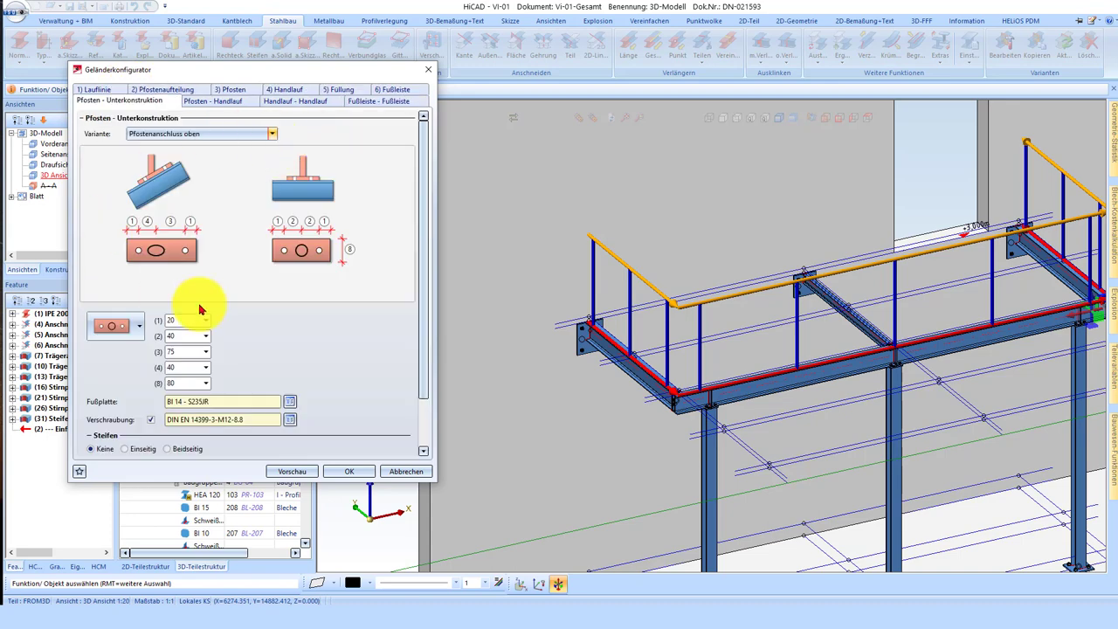
left_click(183, 135)
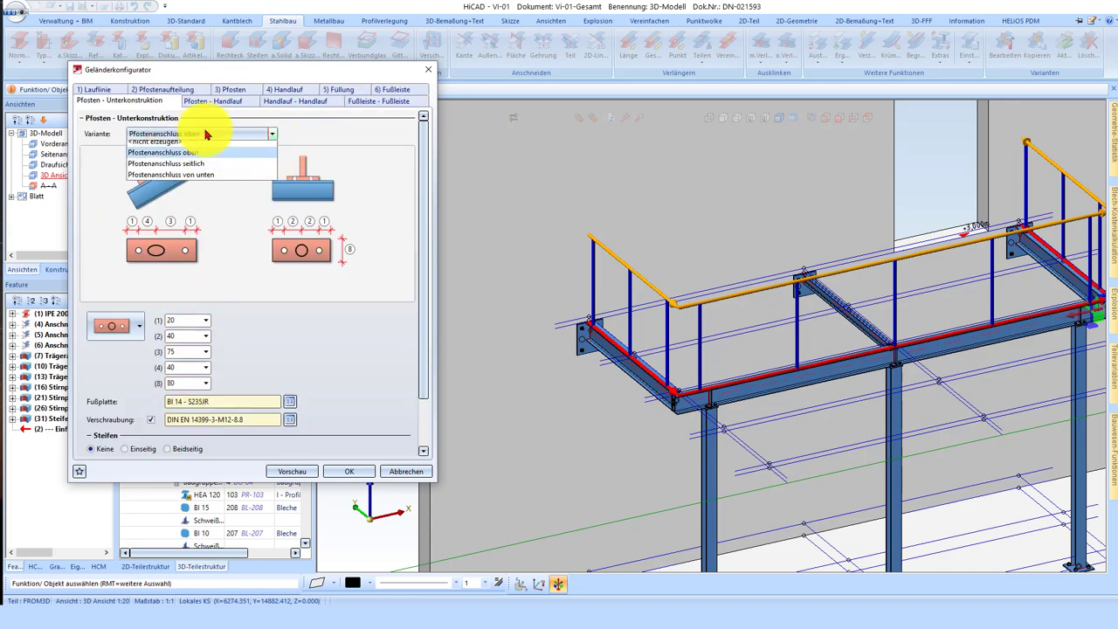
left_click(192, 180)
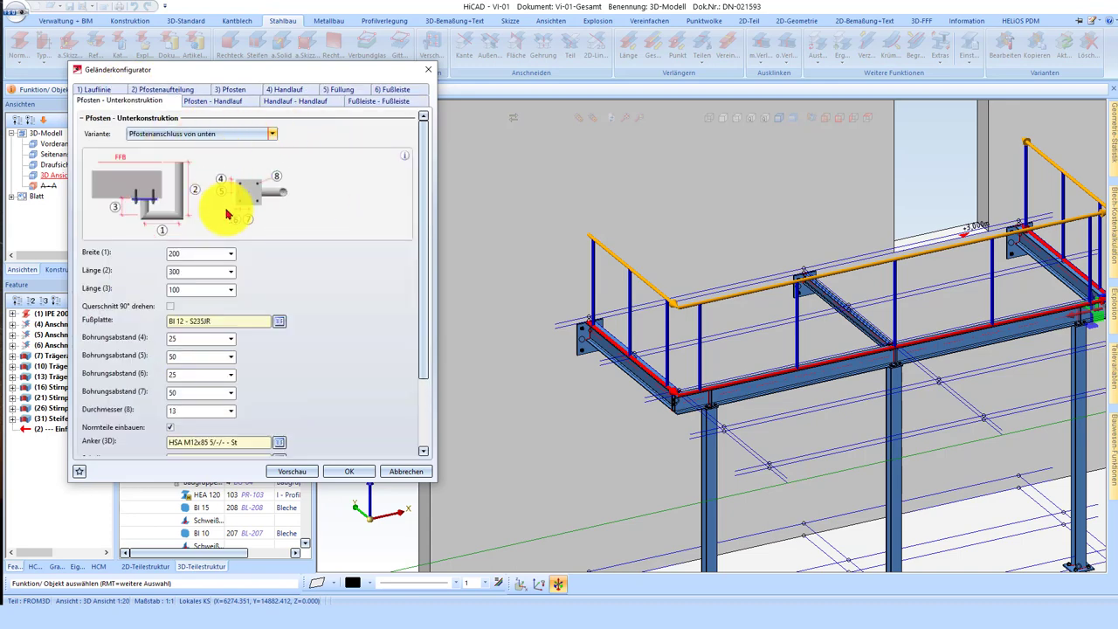
left_click(207, 137)
left_click(207, 169)
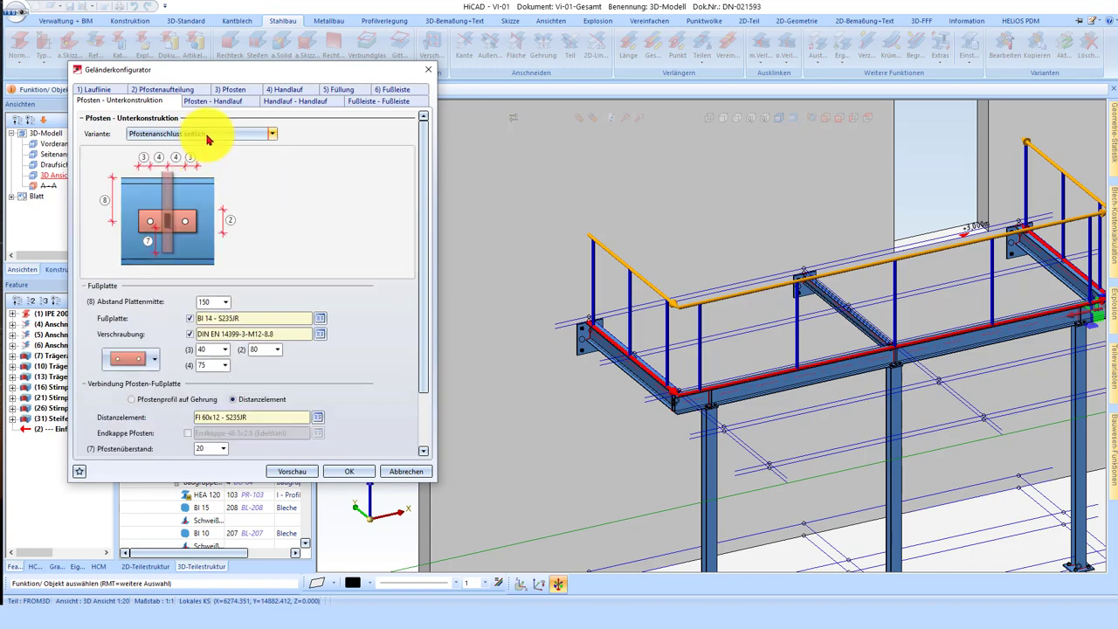
left_click(210, 136)
left_click(210, 158)
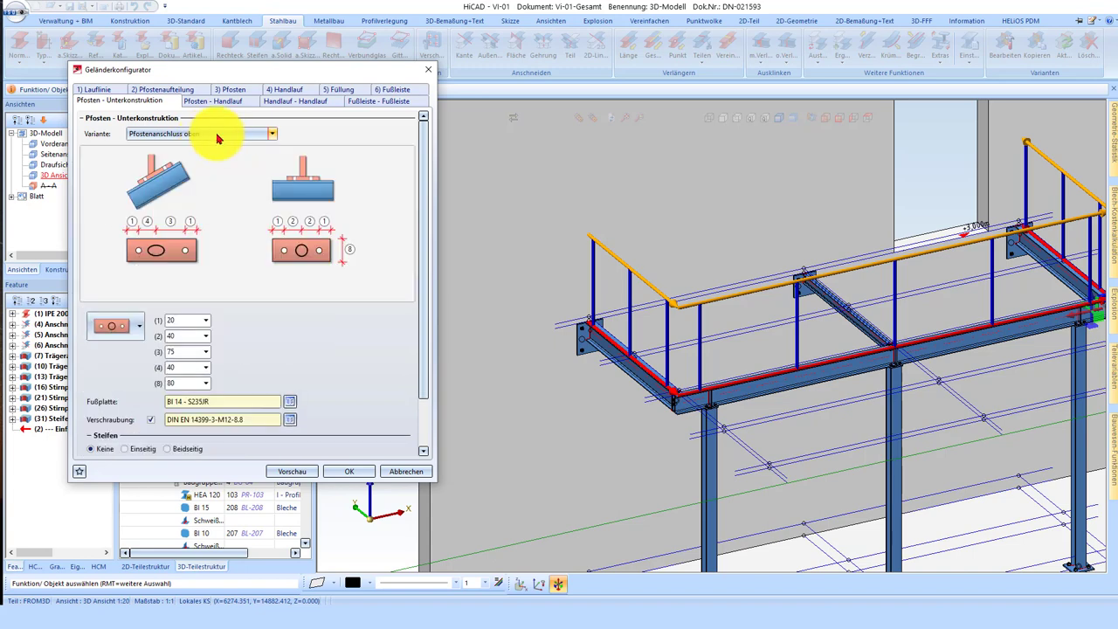
scroll(231, 392, "down", 2)
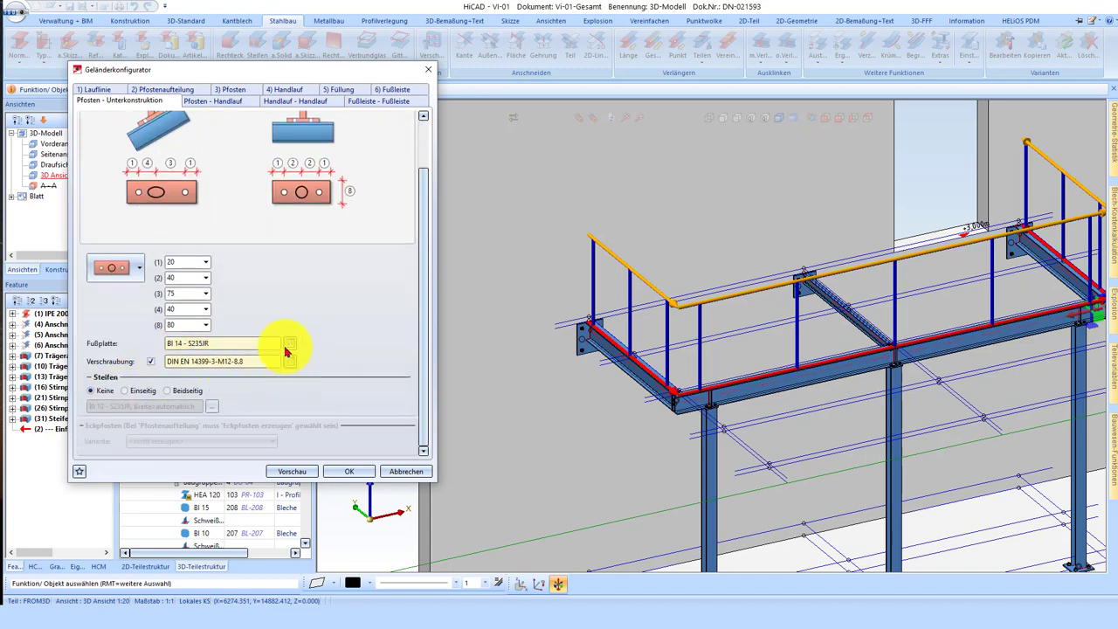
scroll(285, 351, "up", 2)
- Set Pfosten - Handlauf to 'Verbindung mit Dorn', a pin connection with pin length 100
left_click(227, 101)
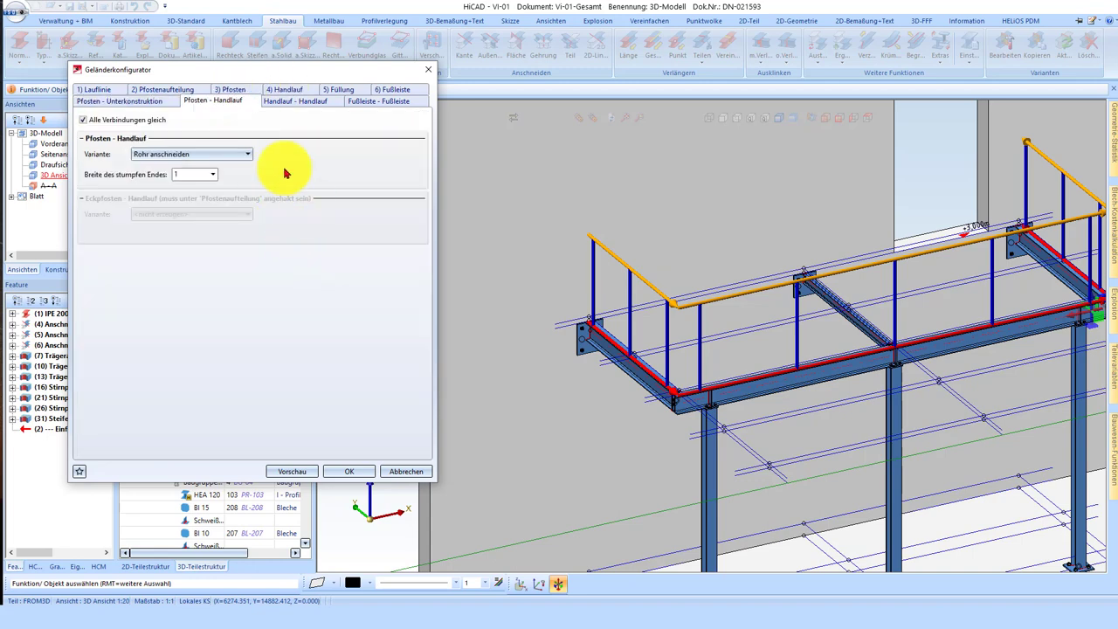
left_click(158, 154)
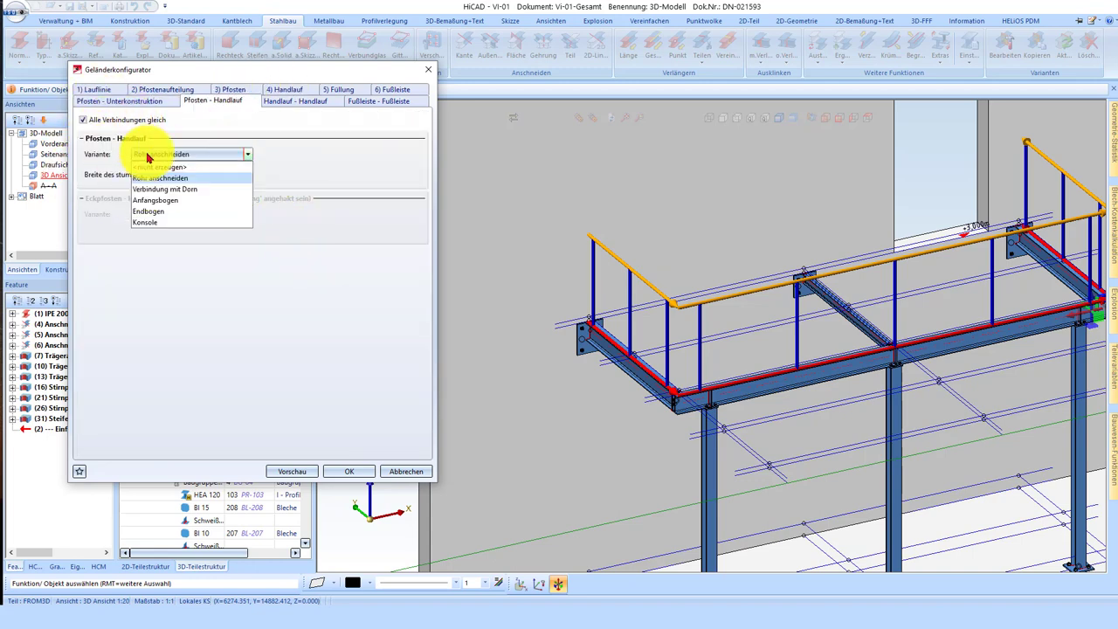
left_click(153, 202)
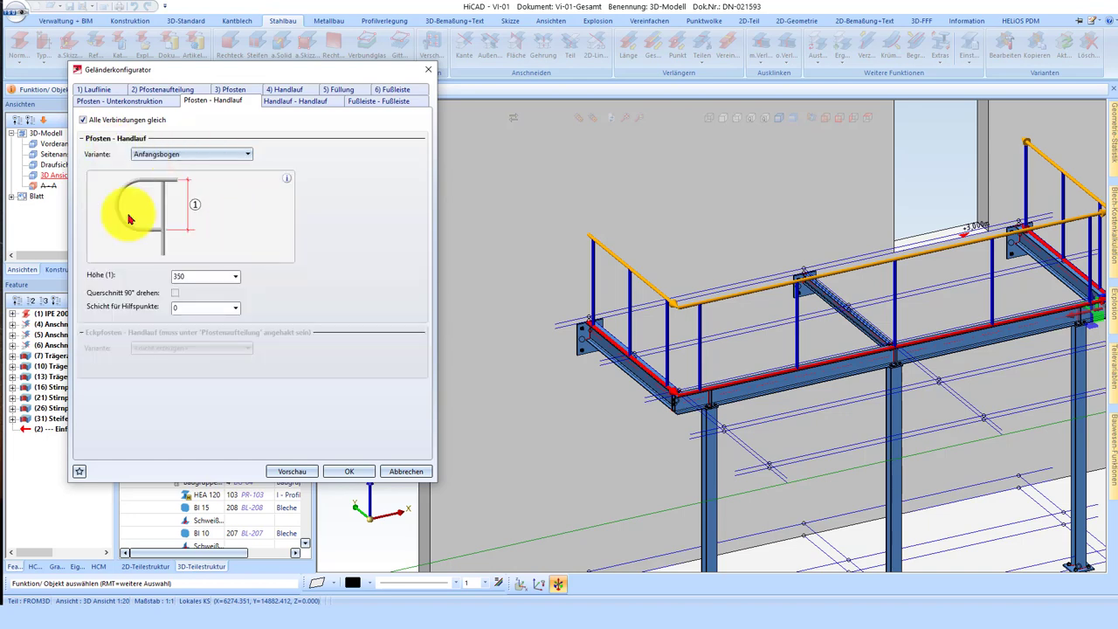
left_click(180, 154)
left_click(179, 210)
left_click(179, 155)
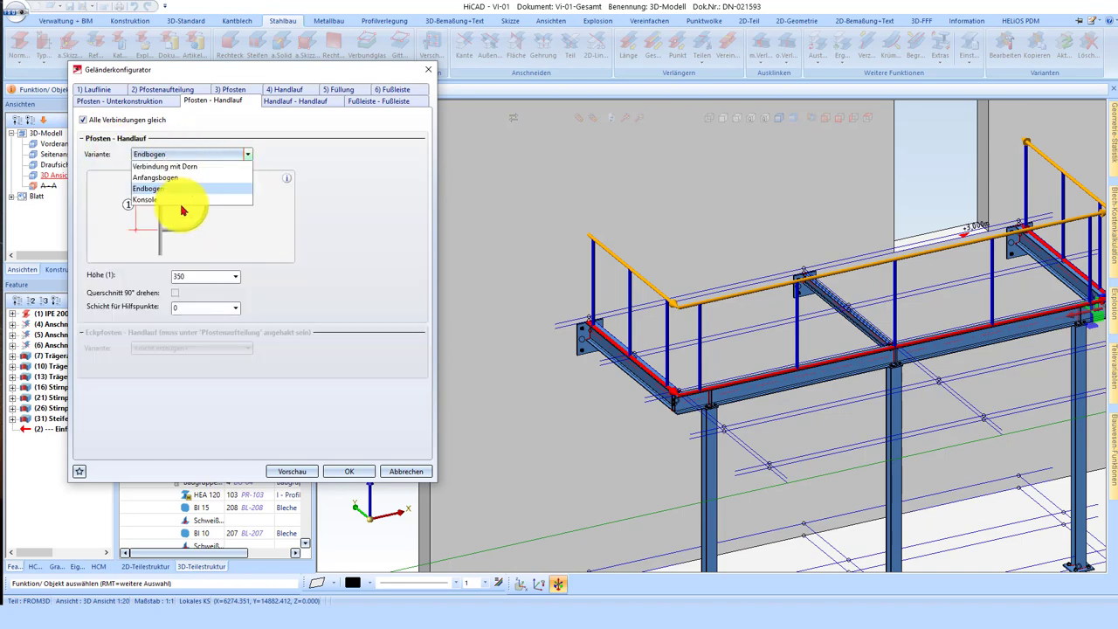
left_click(170, 220)
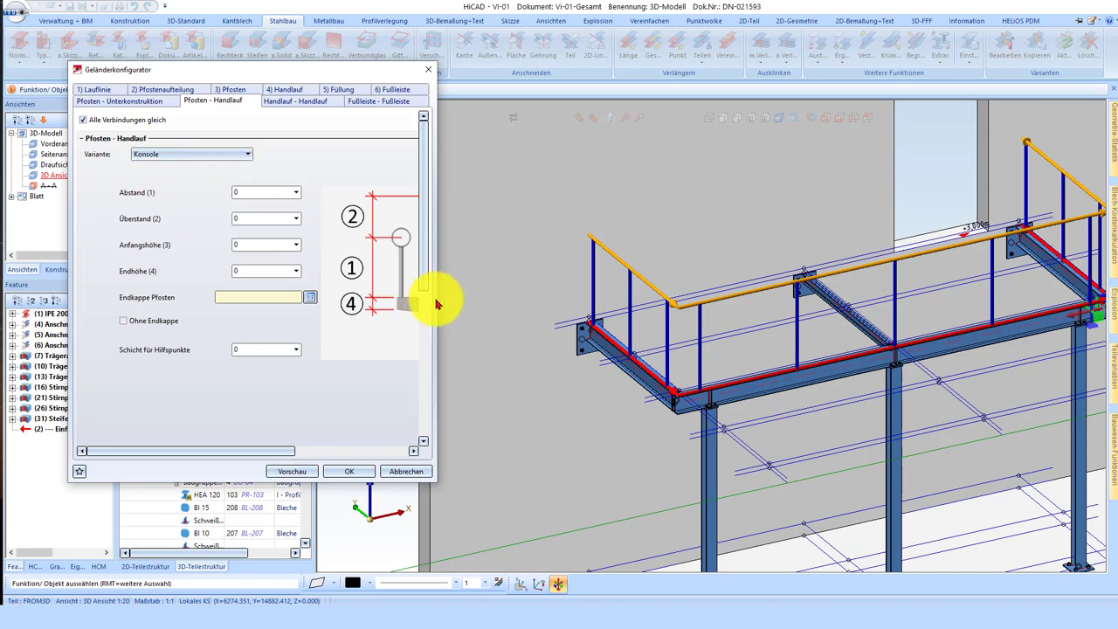
left_click_drag(439, 300, 589, 305)
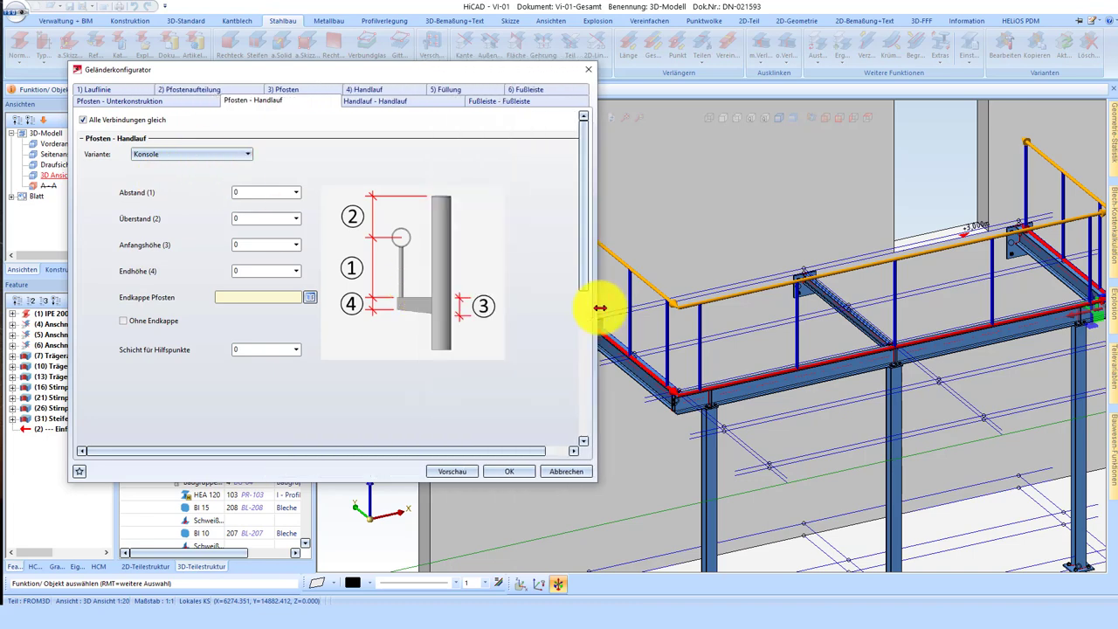
left_click(165, 154)
left_click(179, 189)
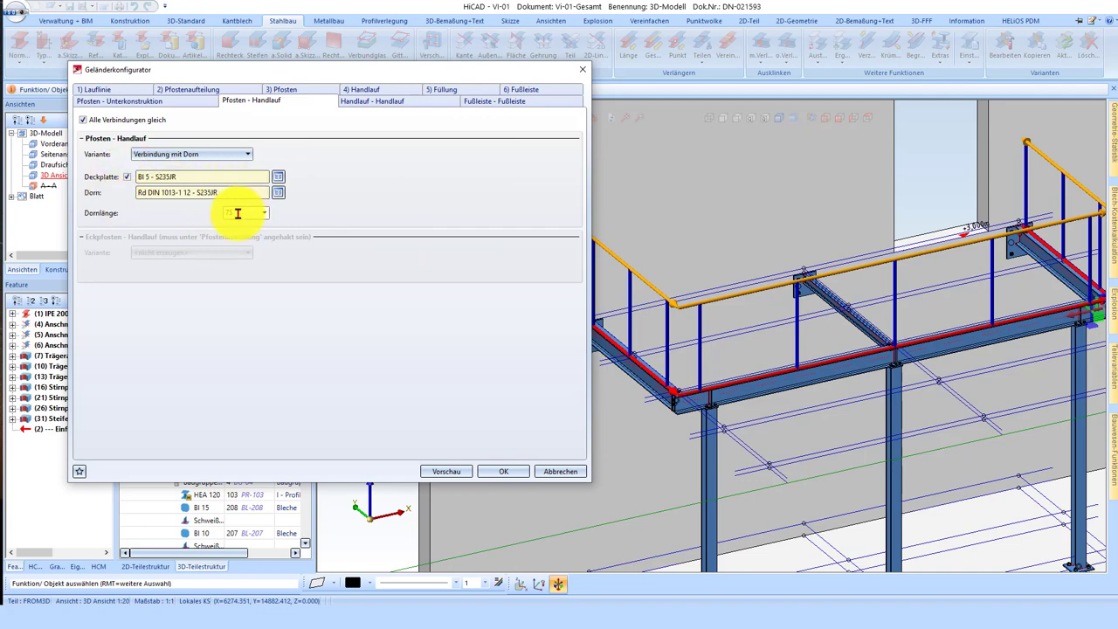
left_click(369, 101)
- Keep the Gehrungsschnitt and try an Einschiebling of Rohr EN 10219-2 42.4x2 at handrail divisions
left_click(179, 137)
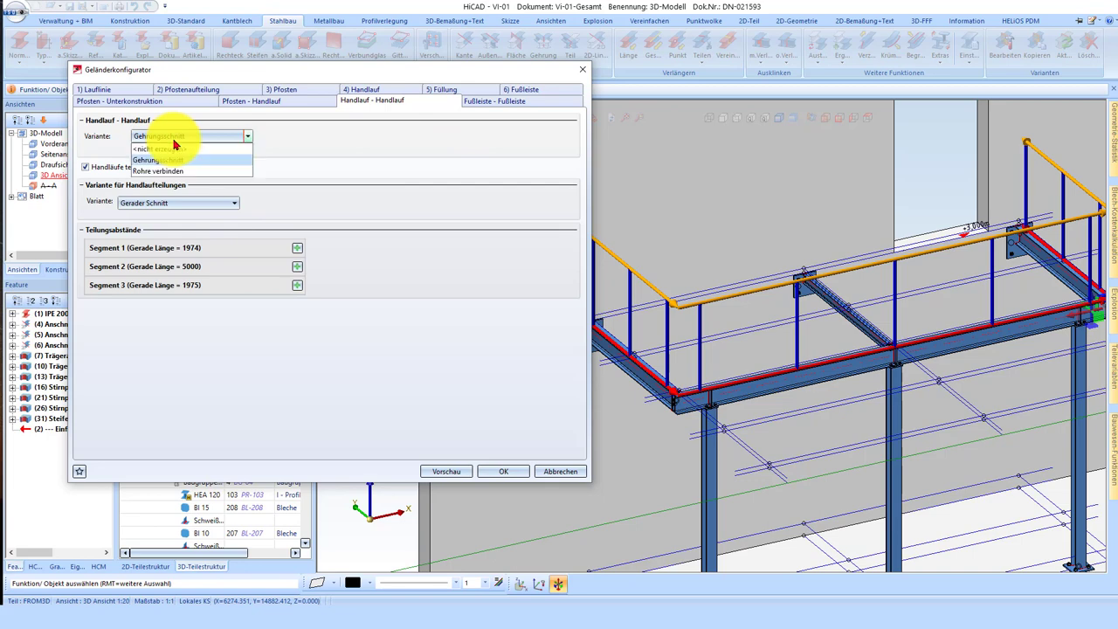
left_click(248, 145)
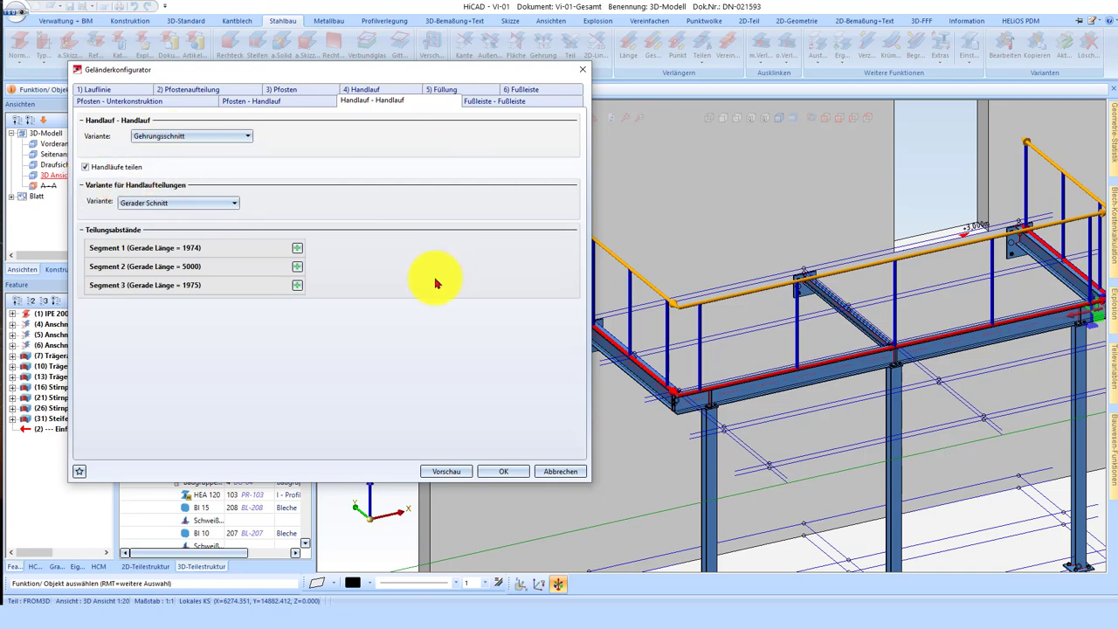
scroll(761, 312, "up", 1)
scroll(812, 288, "up", 1)
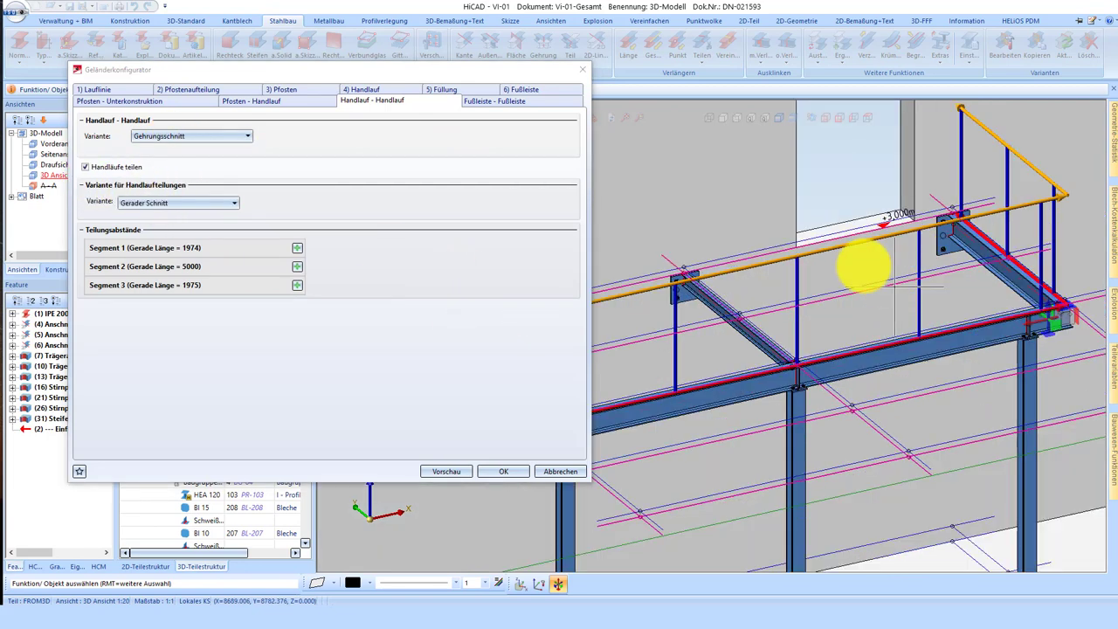
left_click(175, 206)
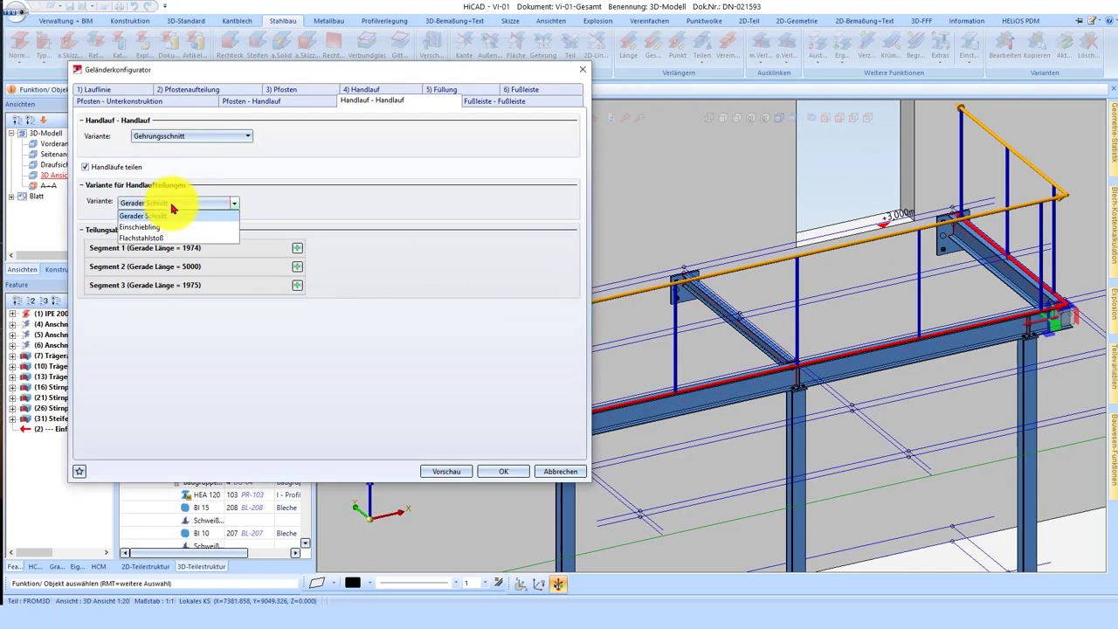
left_click(149, 232)
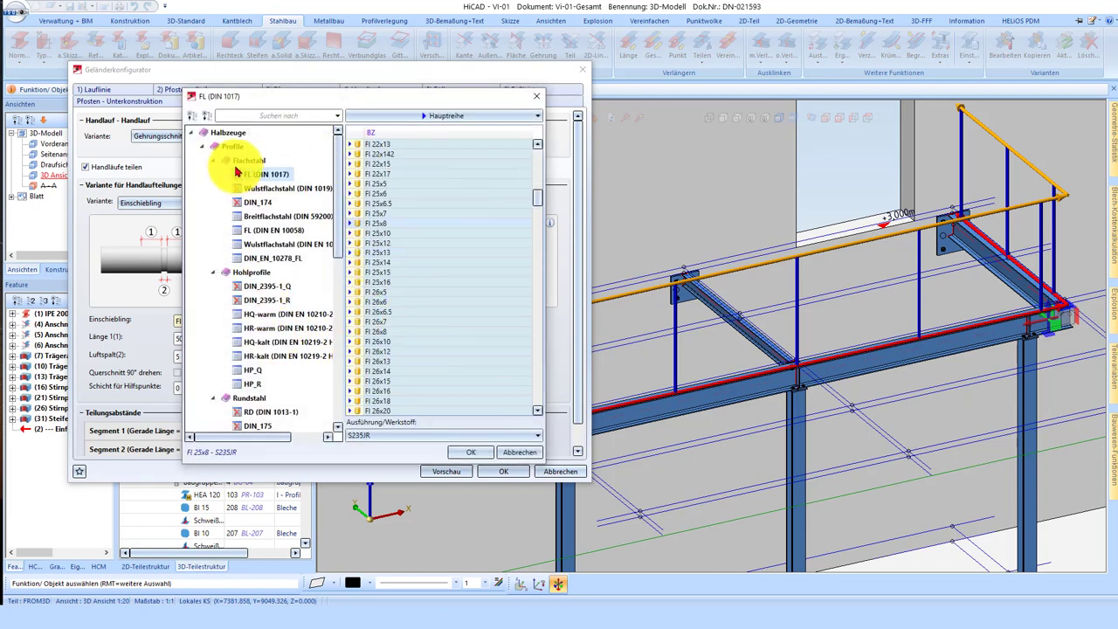
scroll(250, 274, "down", 6)
scroll(262, 228, "down", 2)
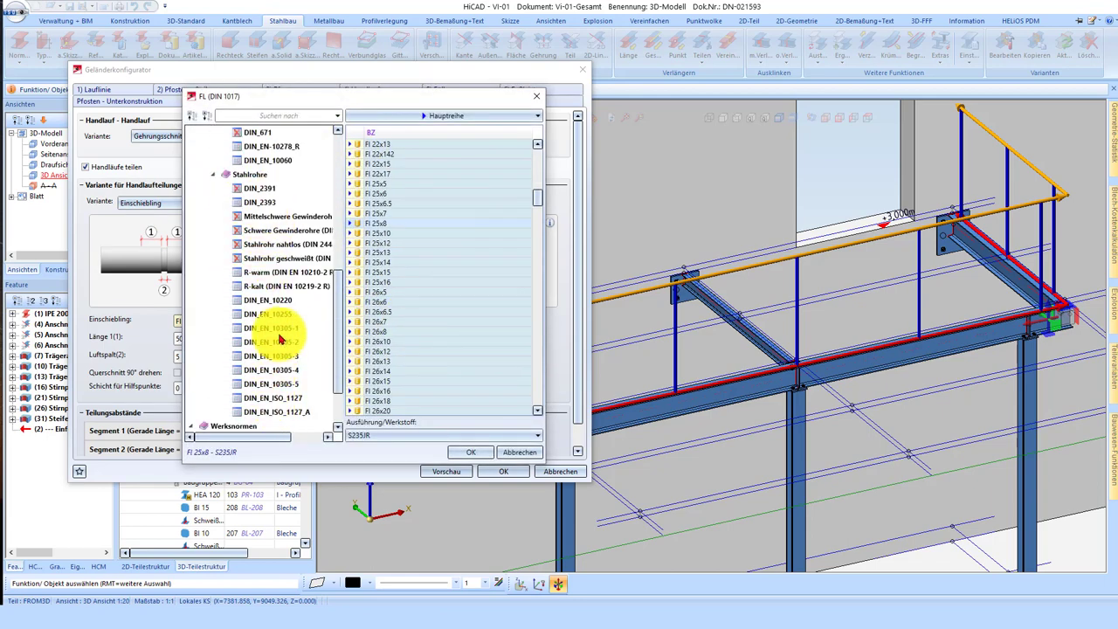
left_click(281, 286)
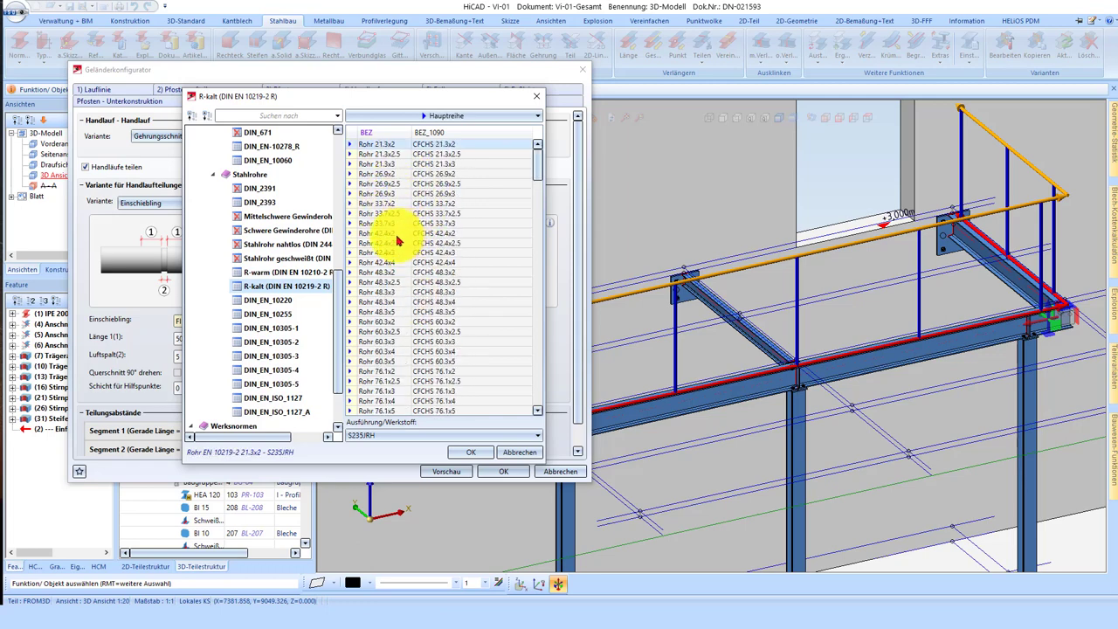
left_click(379, 234)
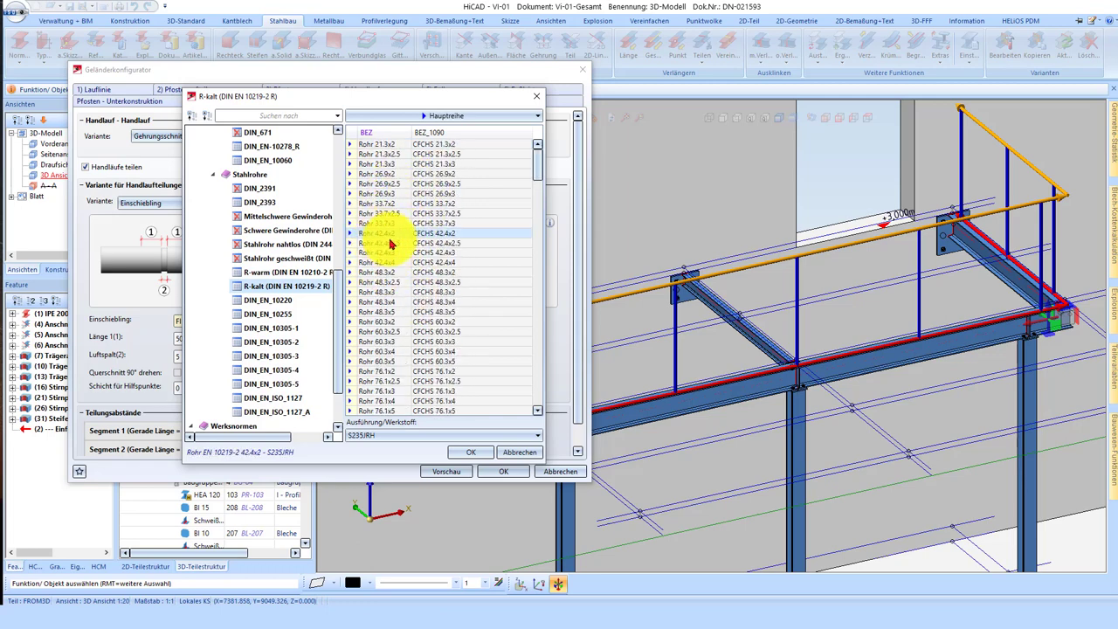
left_click(471, 451)
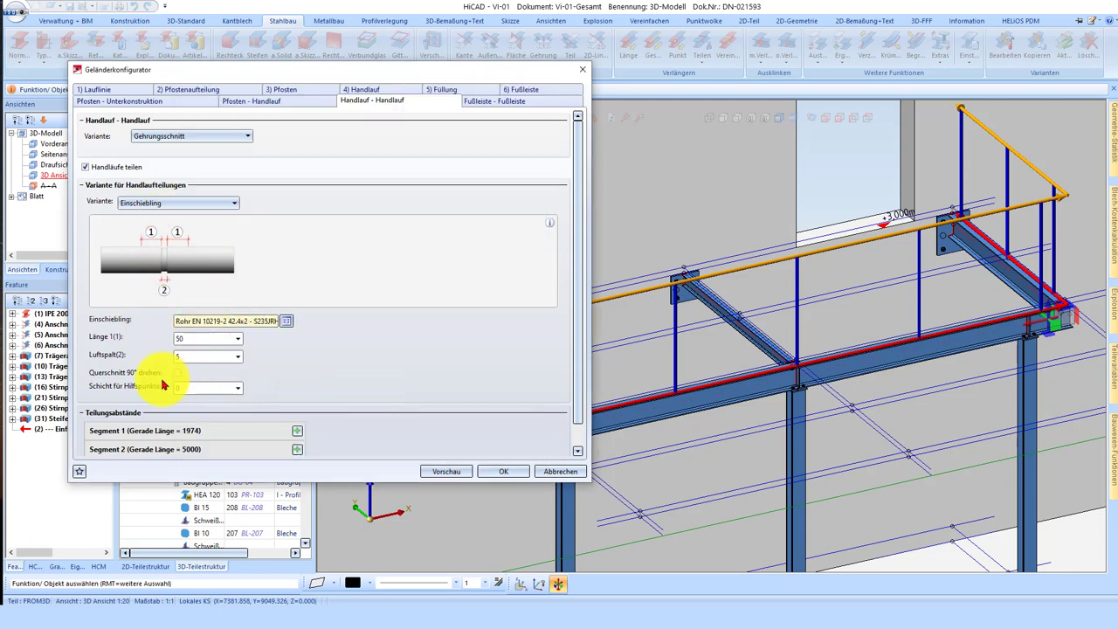
- Uncheck 'Handläufe teilen' so the handrails are not split into segments
left_click(297, 430)
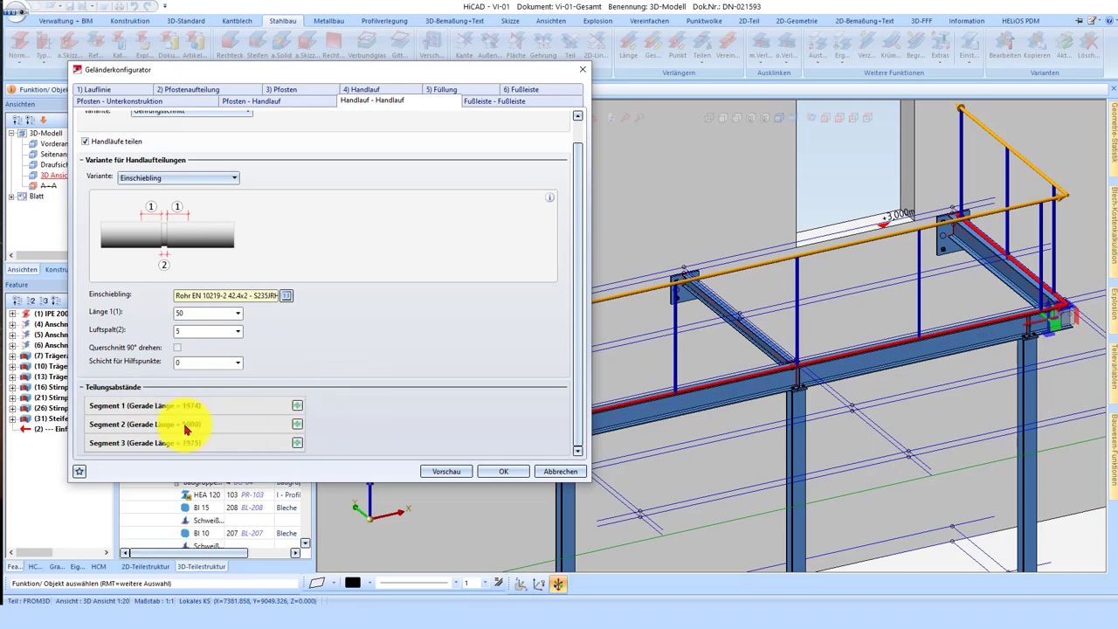
scroll(132, 170, "up", 1)
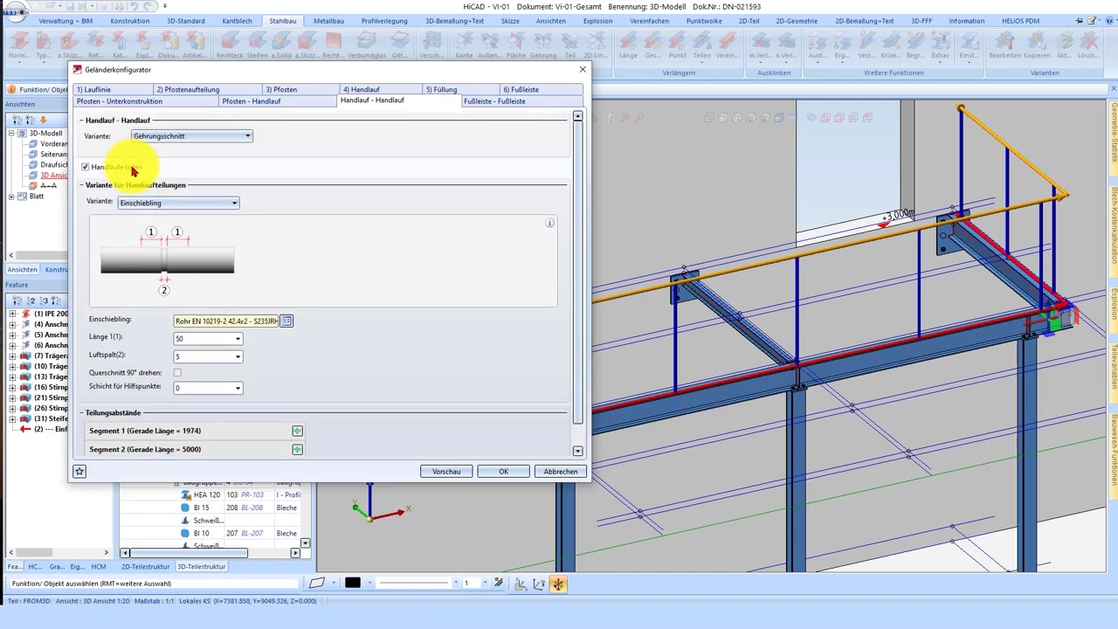
left_click(110, 169)
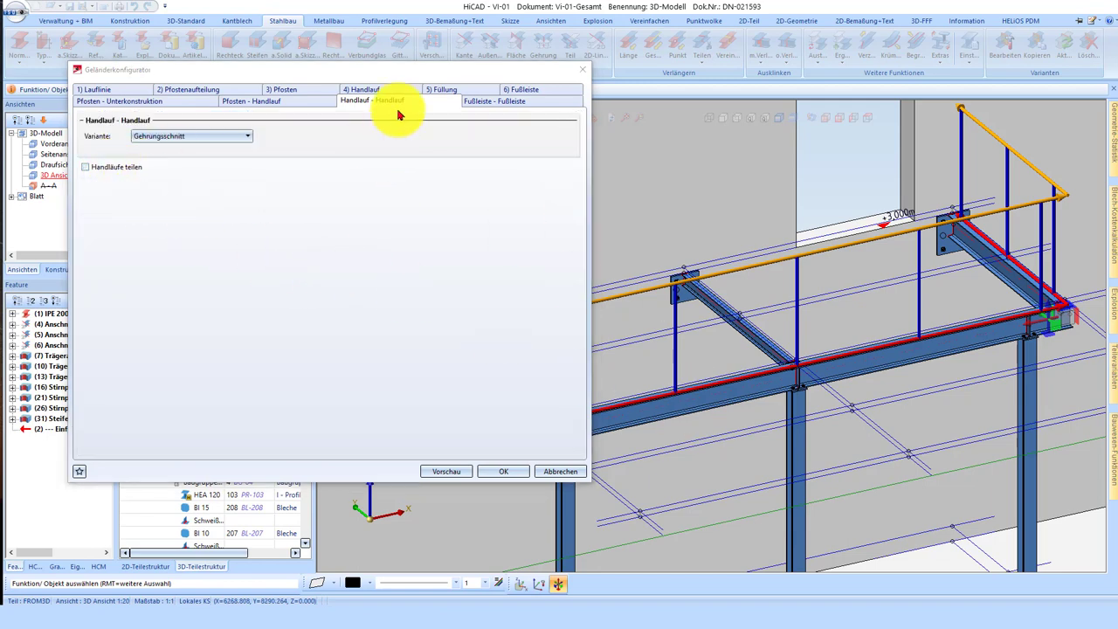
- Apply the railing configuration and generate the railing along the platform edges
left_click(507, 473)
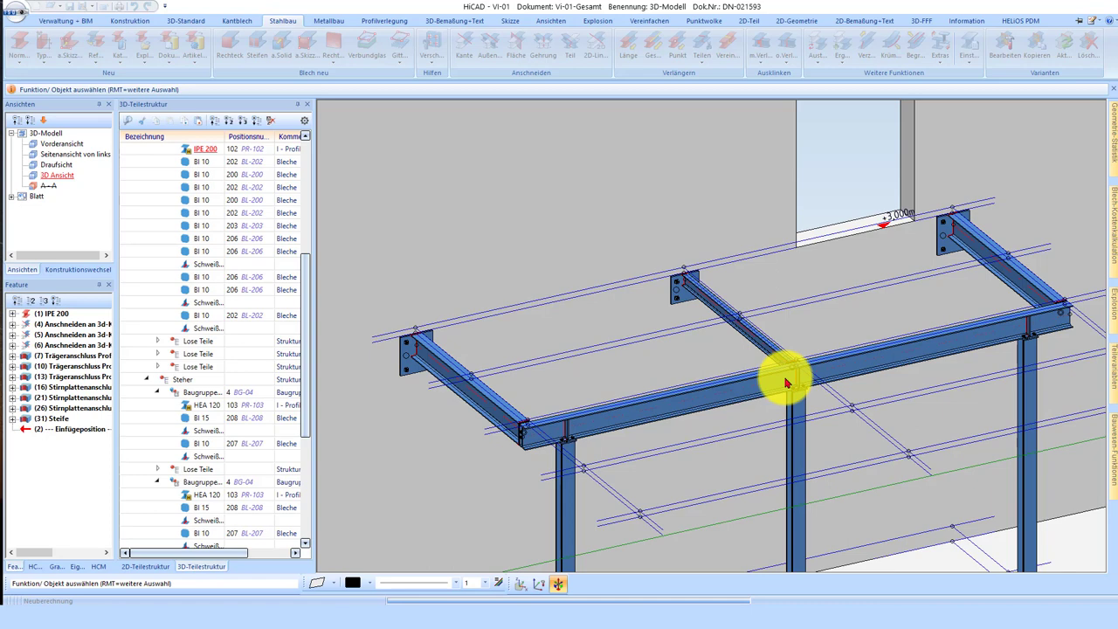
left_click(722, 367)
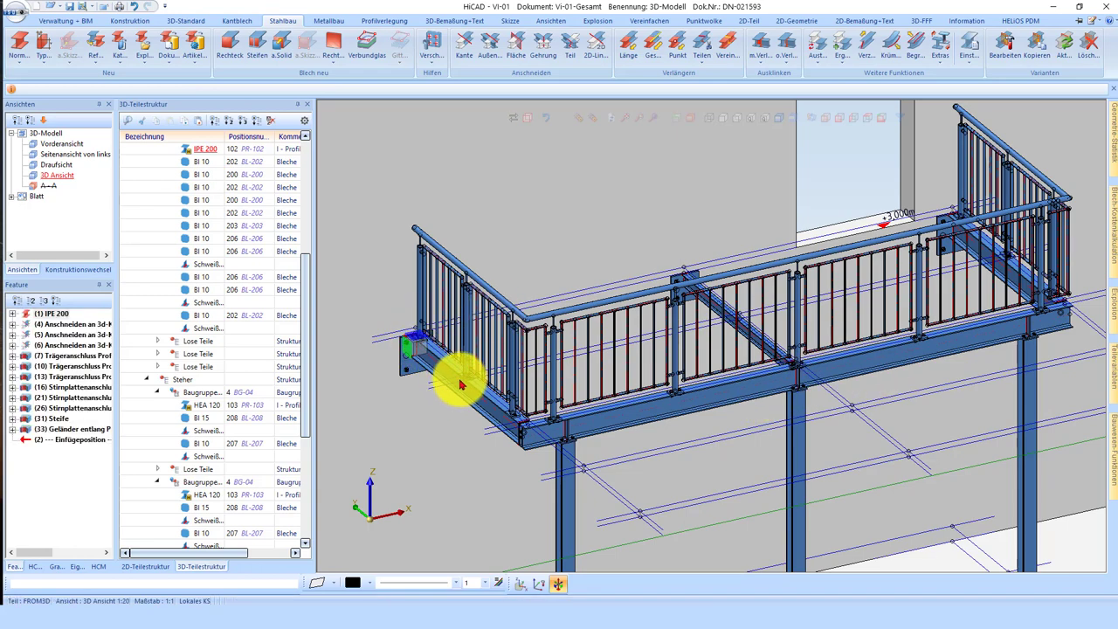
scroll(711, 332, "down", 5)
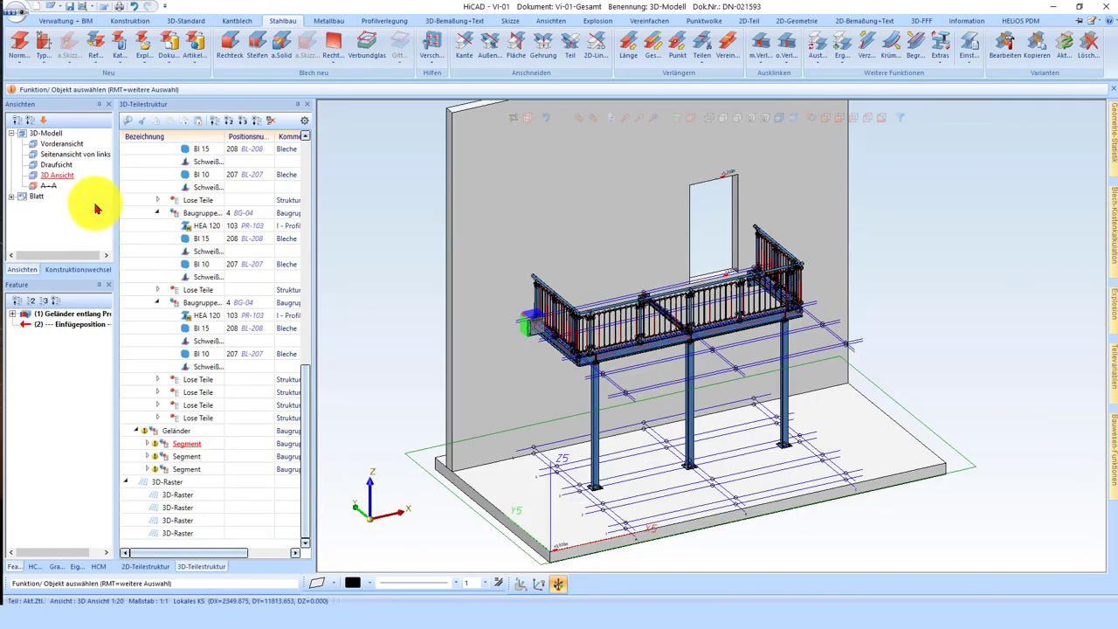
- Review the railing in Draufsicht, Seitenansicht von links and Vorderansicht
left_click(56, 164)
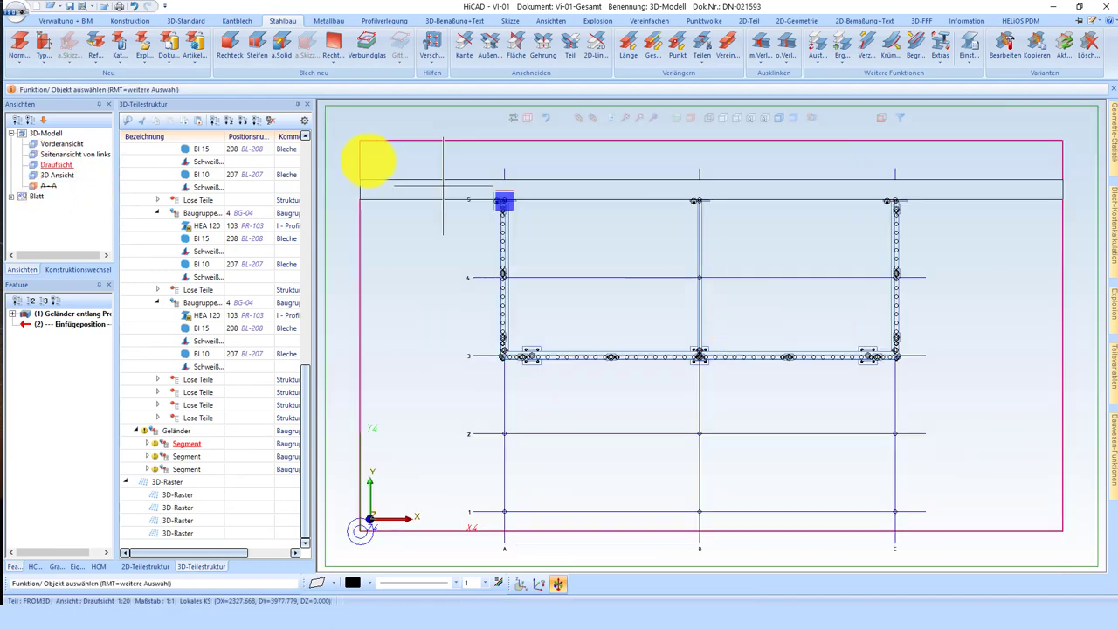
left_click(54, 154)
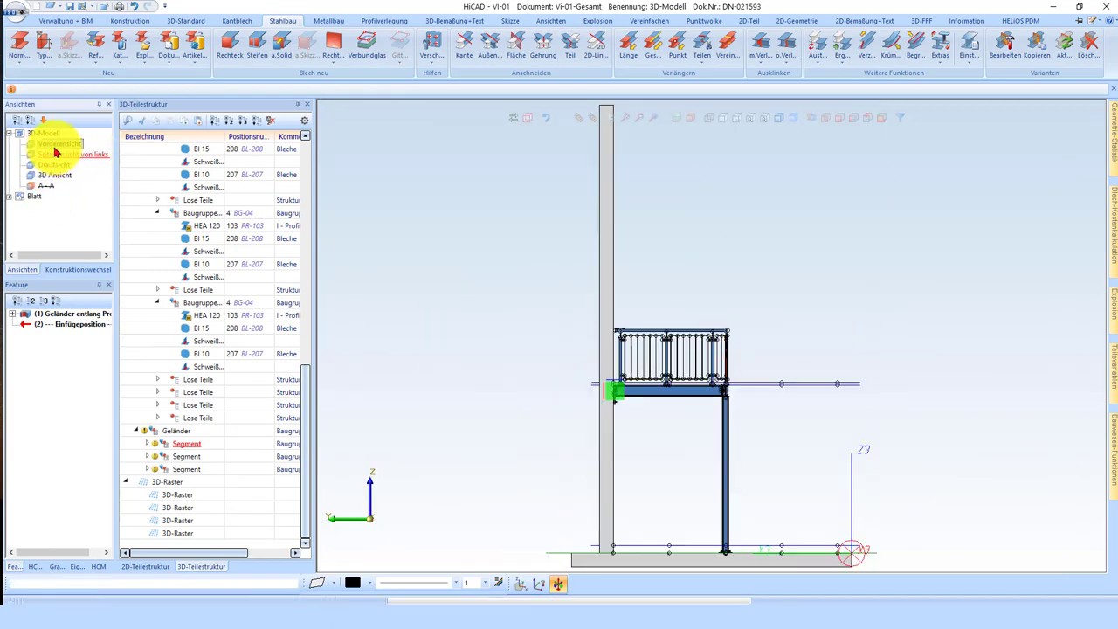
left_click(58, 144)
scroll(830, 332, "up", 3)
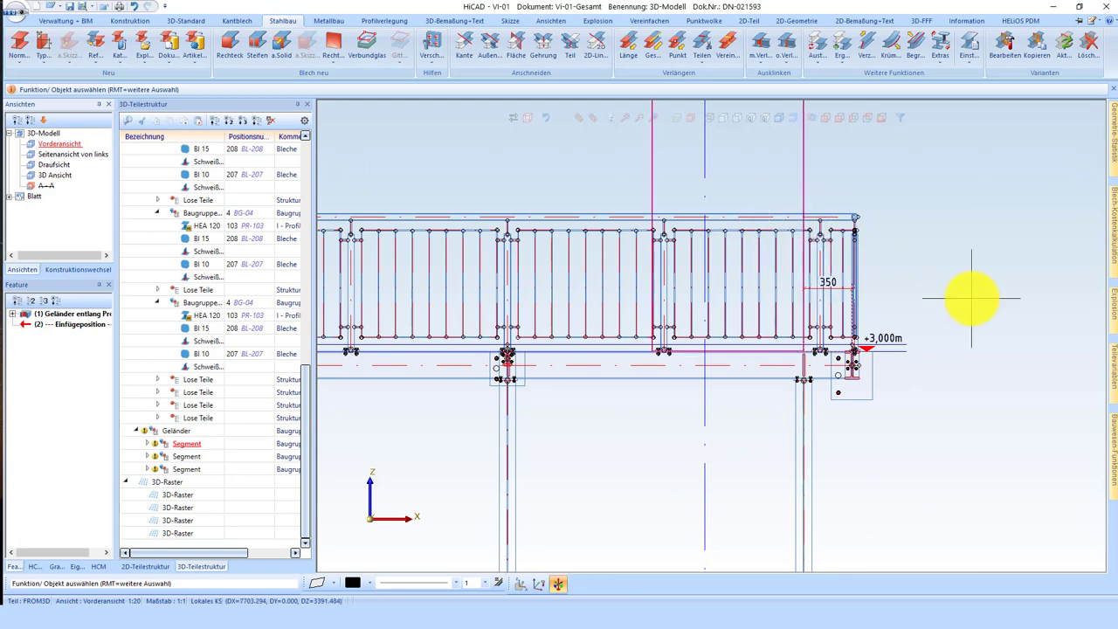
scroll(972, 298, "down", 3)
scroll(669, 282, "down", 2)
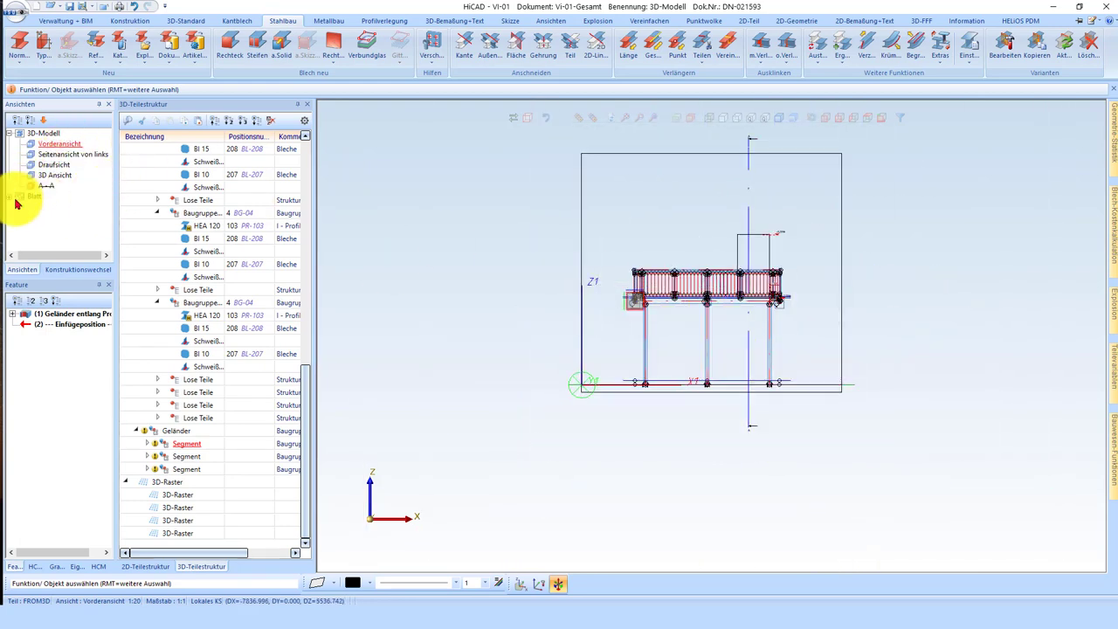
left_click(70, 20)
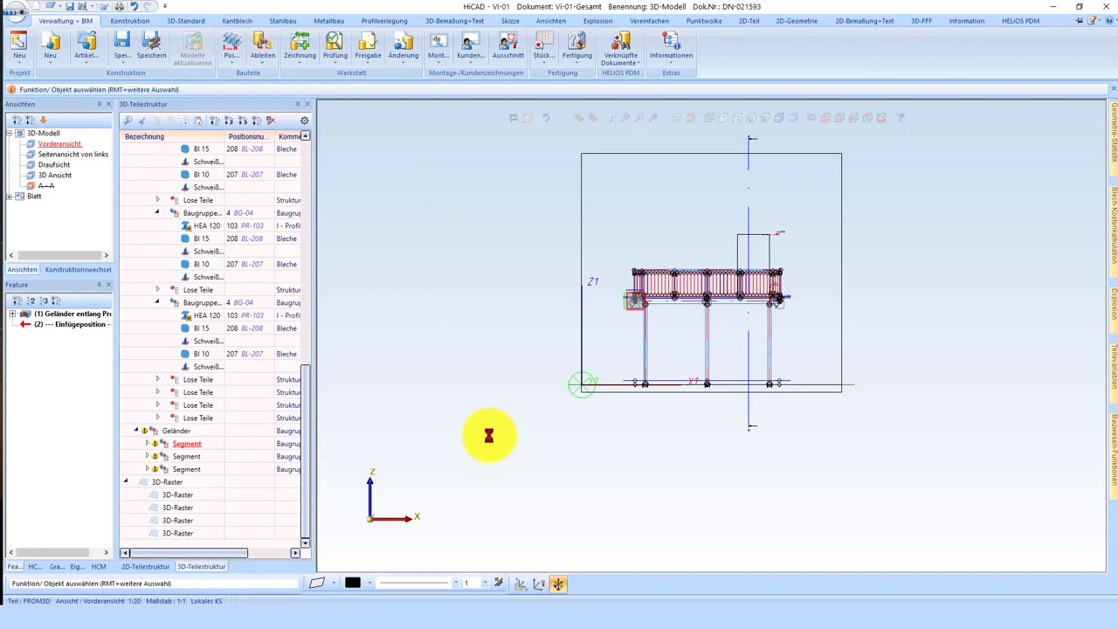
- Run Stückliste, dismiss the attribute-warning log, and confirm the parameters to produce the Mengenliste
left_click(119, 43)
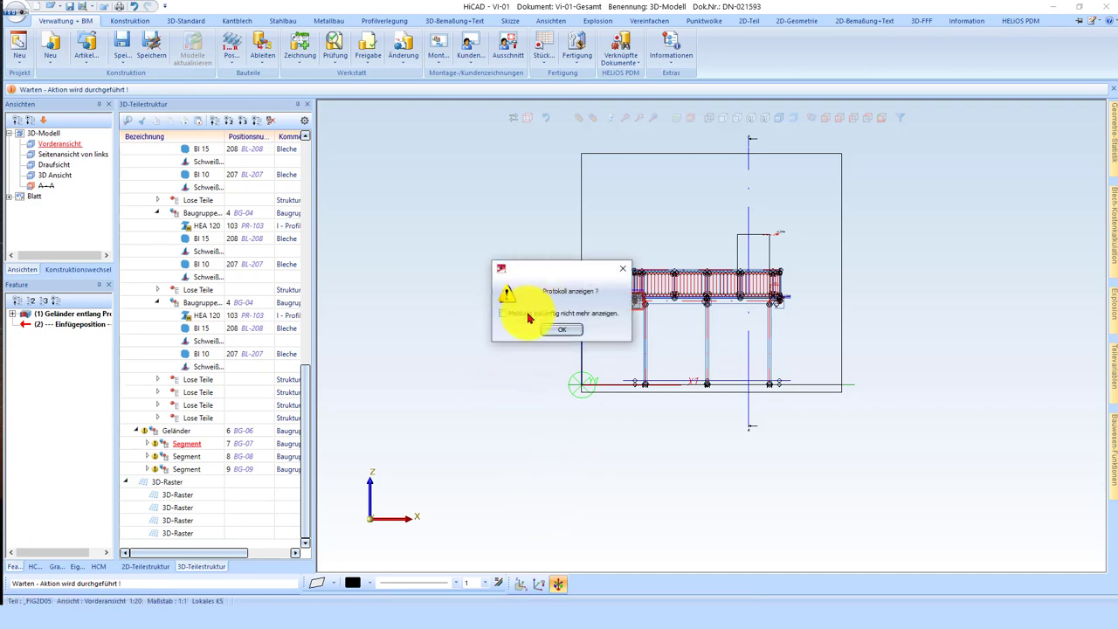
left_click(563, 331)
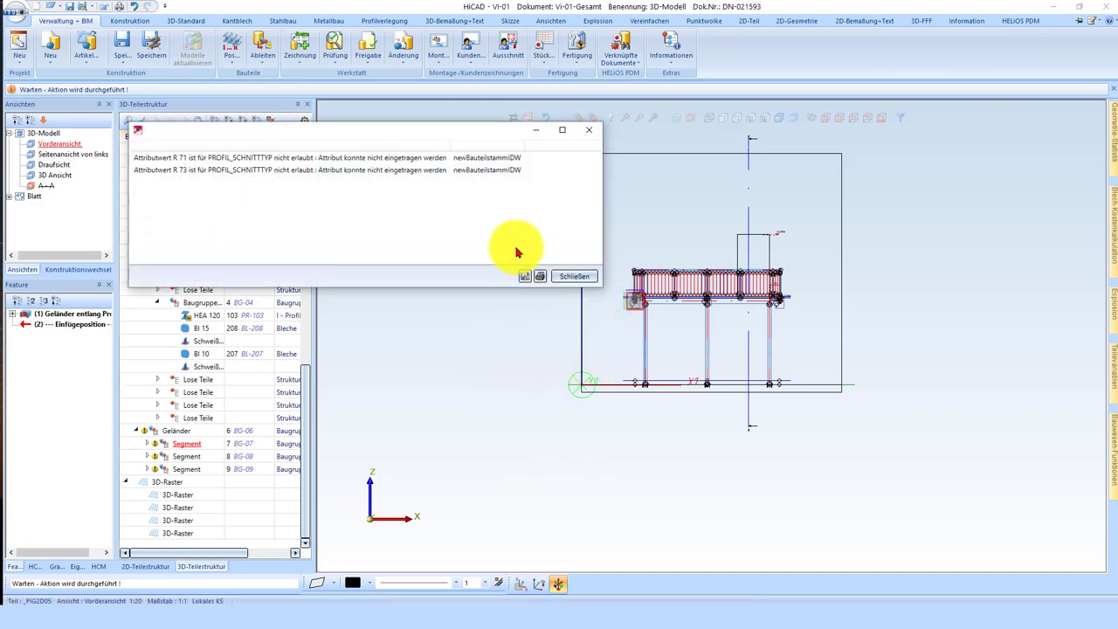
left_click(568, 279)
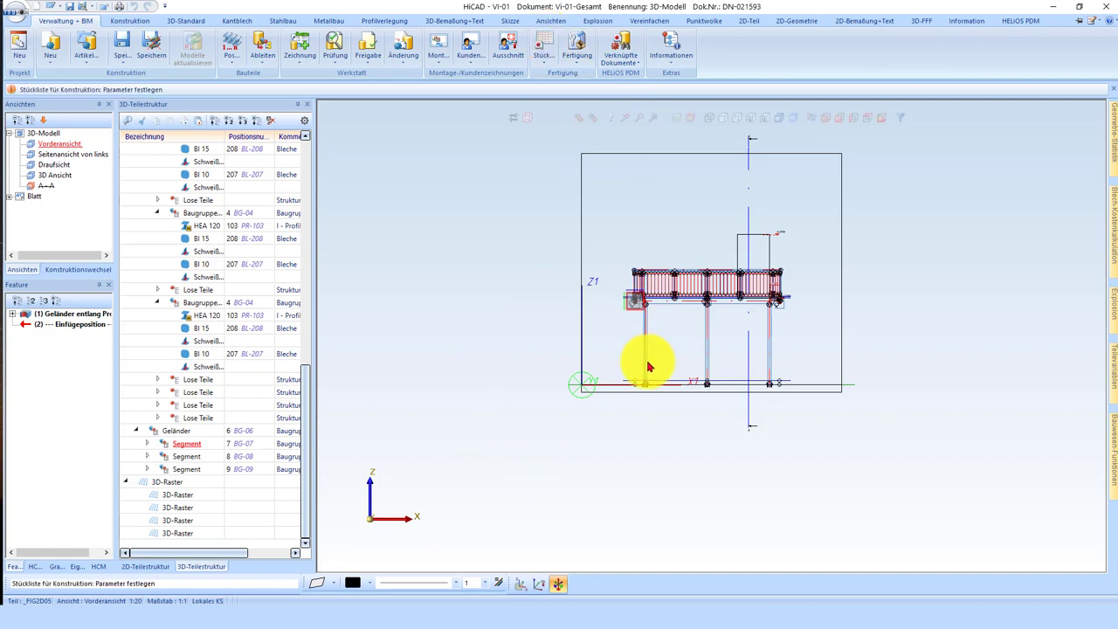
left_click(234, 425)
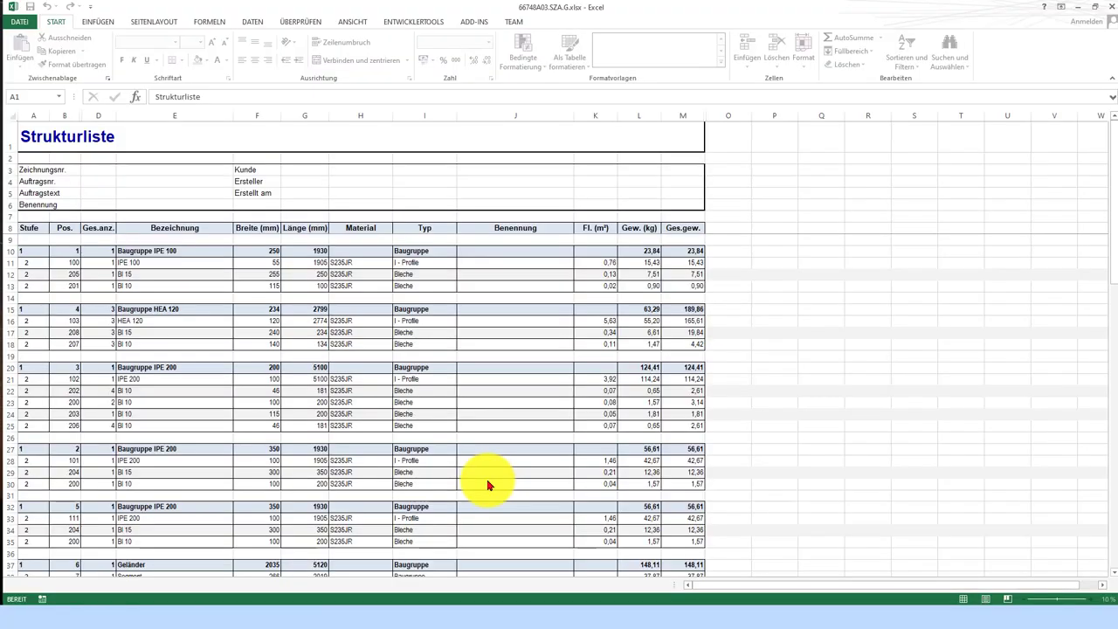
- Browse the Mengenliste, Profilsummenliste and Sägeliste sheets of the exported workbook
scroll(155, 294, "down", 1)
scroll(160, 549, "down", 2)
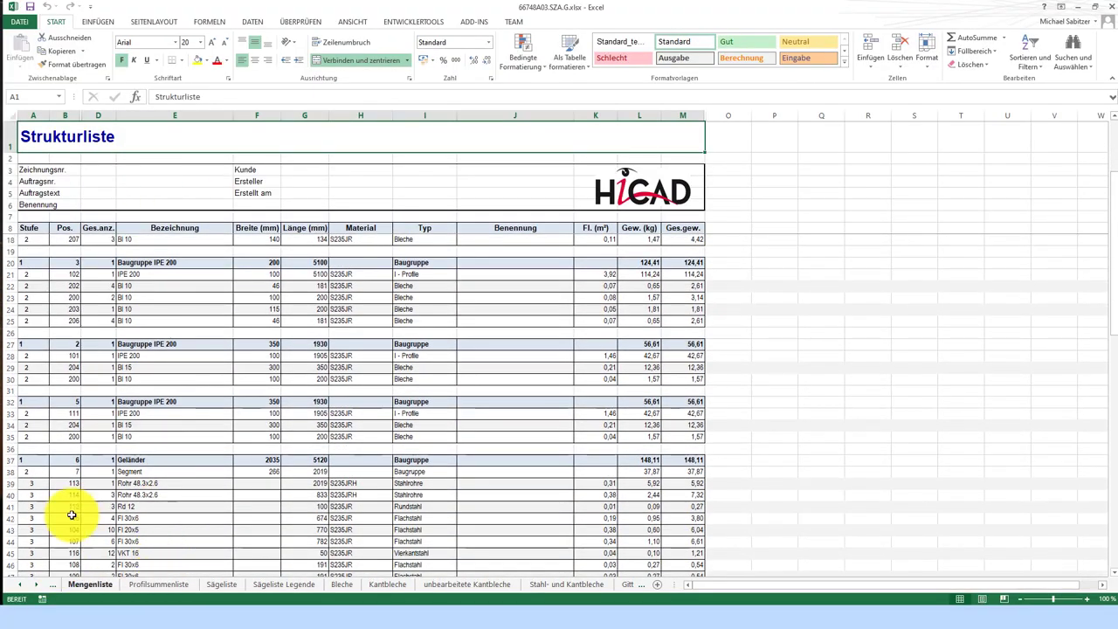
scroll(150, 344, "down", 2)
scroll(140, 497, "down", 3)
left_click(155, 584)
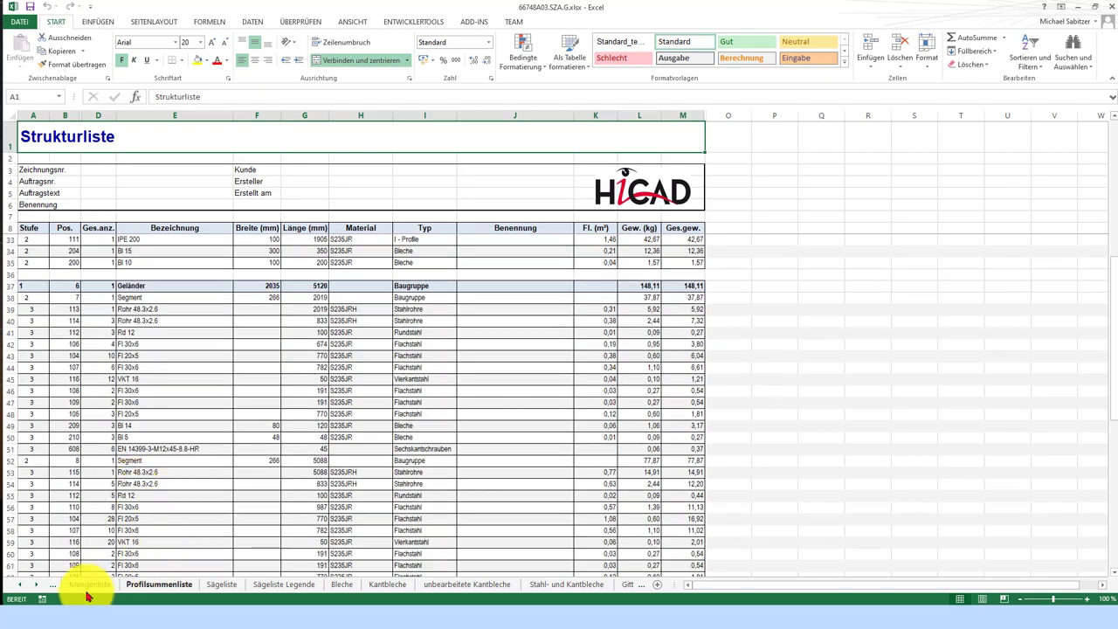
left_click(87, 585)
scroll(184, 498, "down", 3)
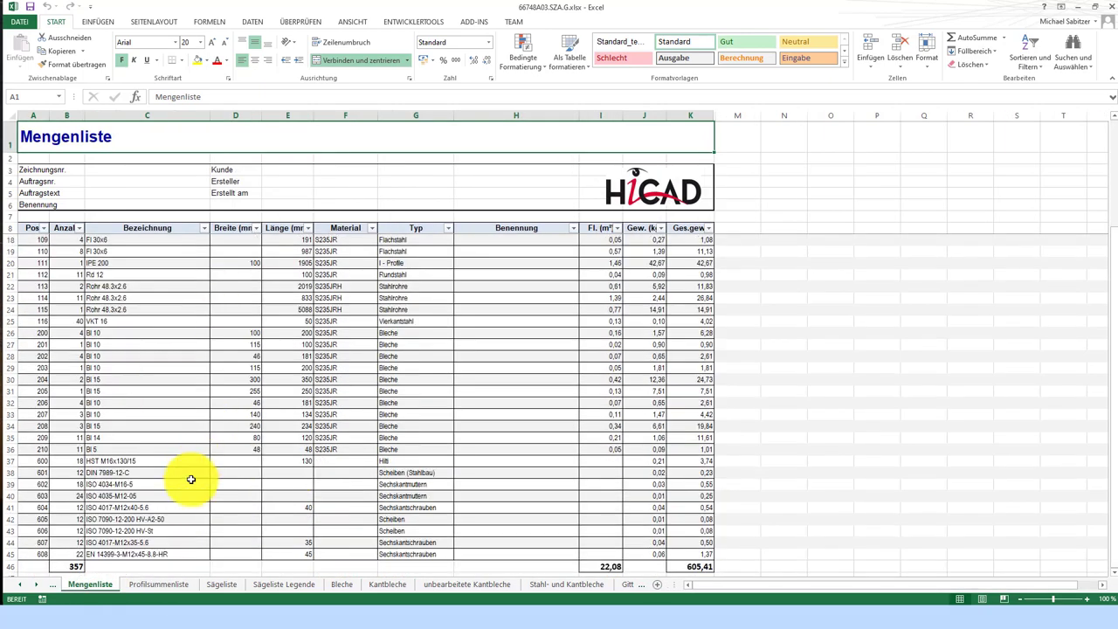
left_click(147, 590)
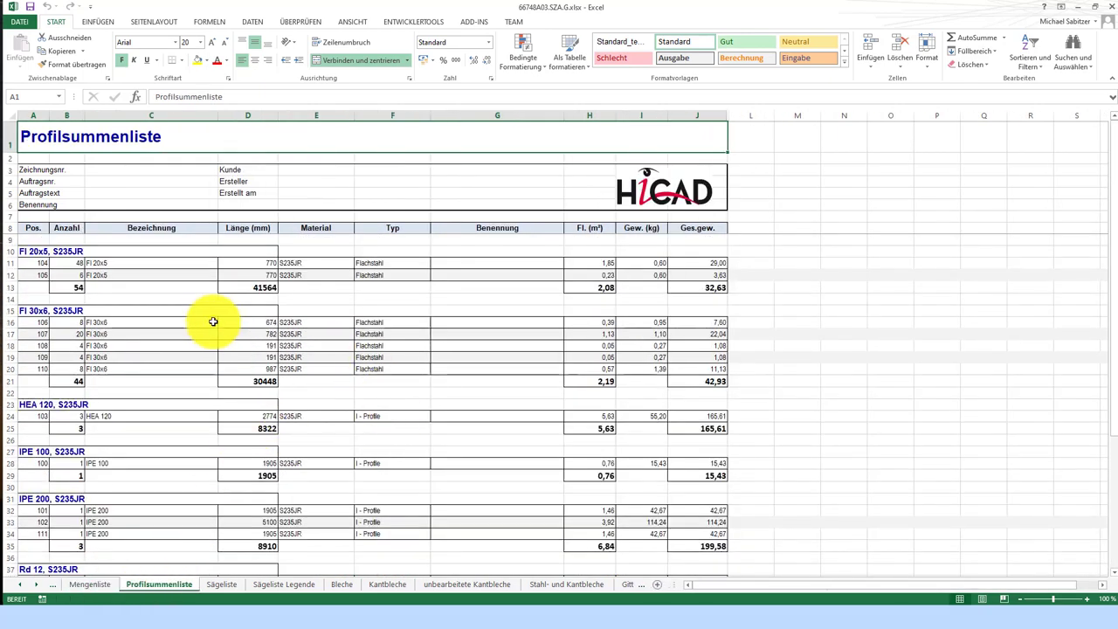
scroll(175, 362, "down", 2)
scroll(170, 454, "down", 1)
scroll(204, 524, "down", 1)
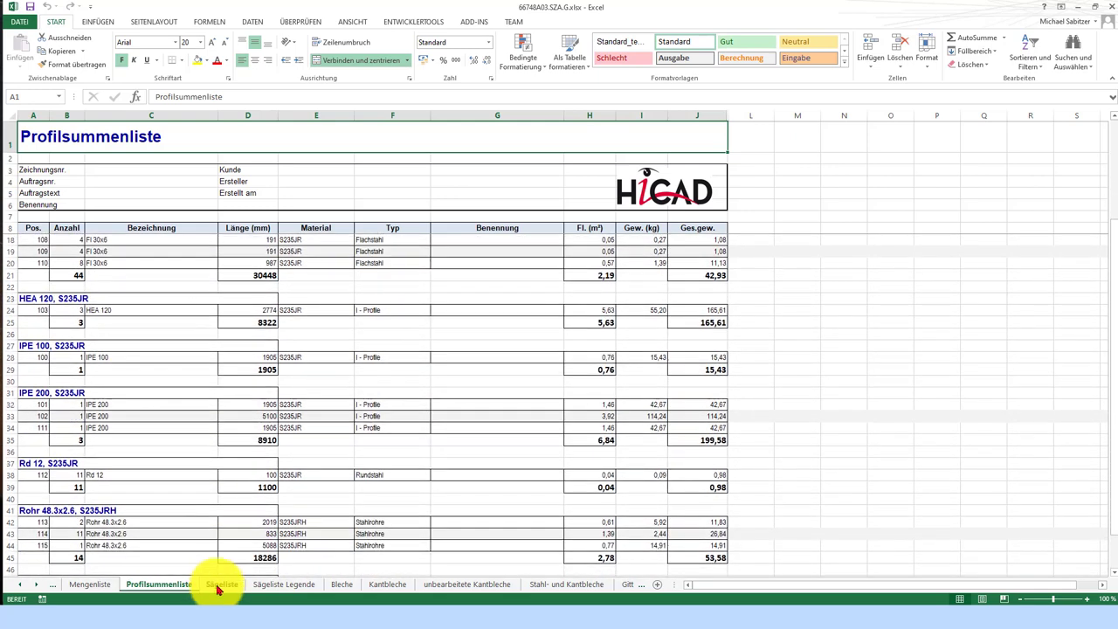
left_click(220, 585)
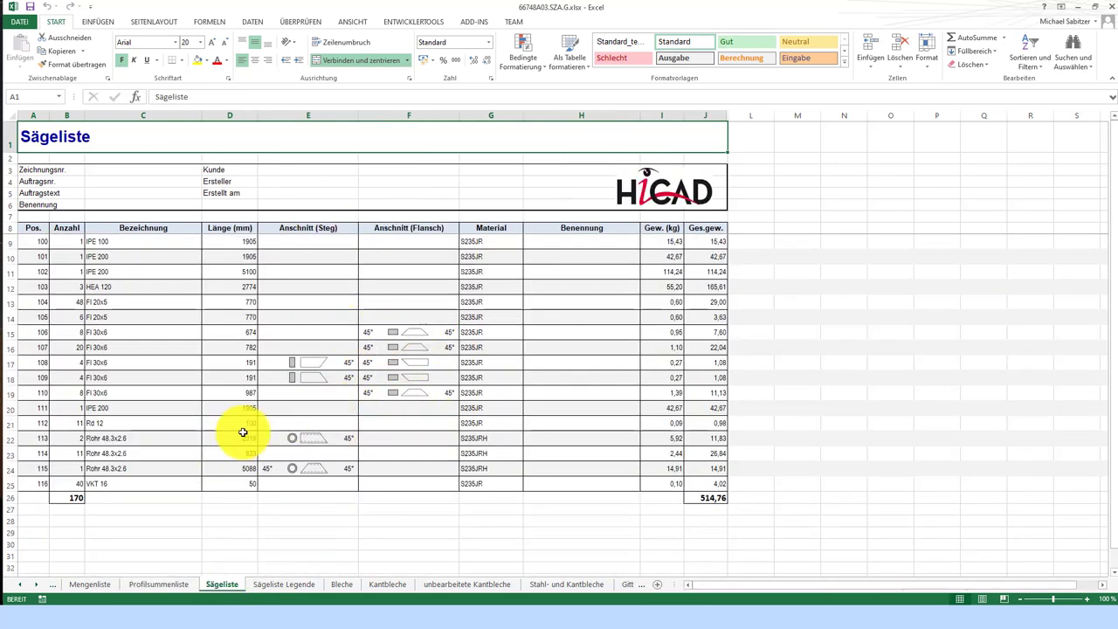
left_click_drag(678, 584, 1092, 584)
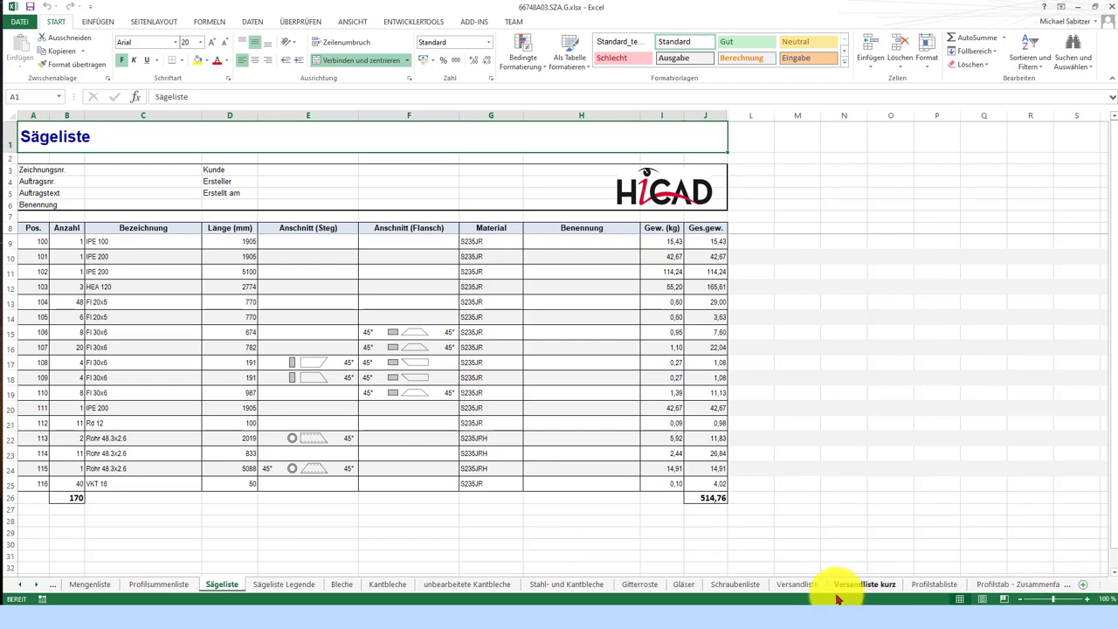
- Scroll through Versandliste and Profilstabliste, ending on the Profilstab - Zusammenfassung sheet
left_click(786, 584)
scroll(415, 384, "down", 3)
scroll(395, 432, "down", 2)
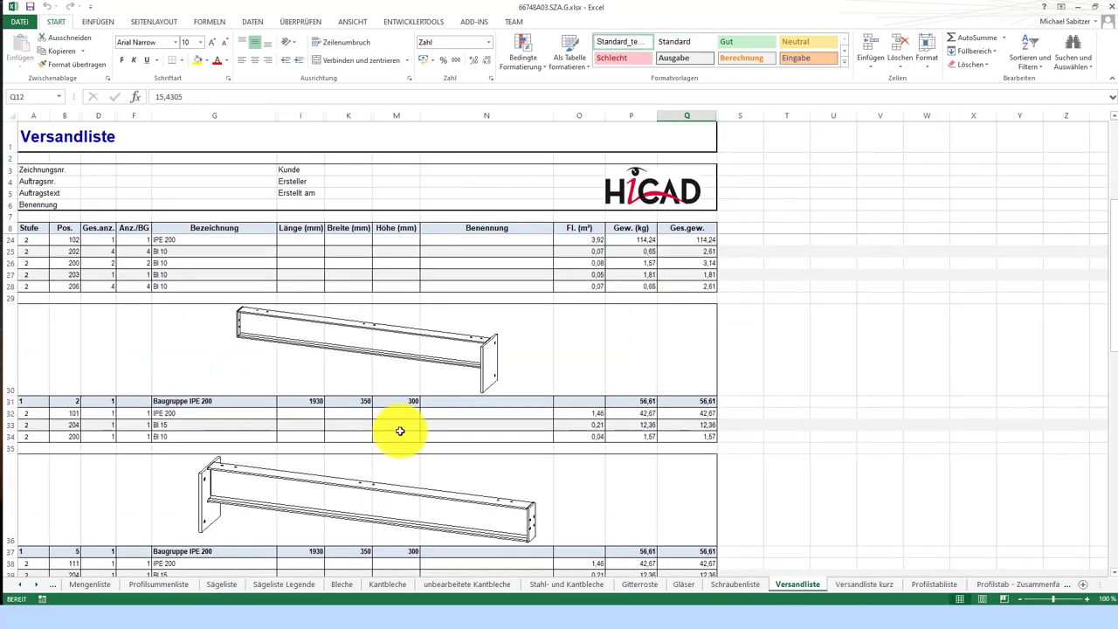
scroll(400, 430, "down", 4)
scroll(407, 436, "down", 4)
scroll(374, 372, "down", 3)
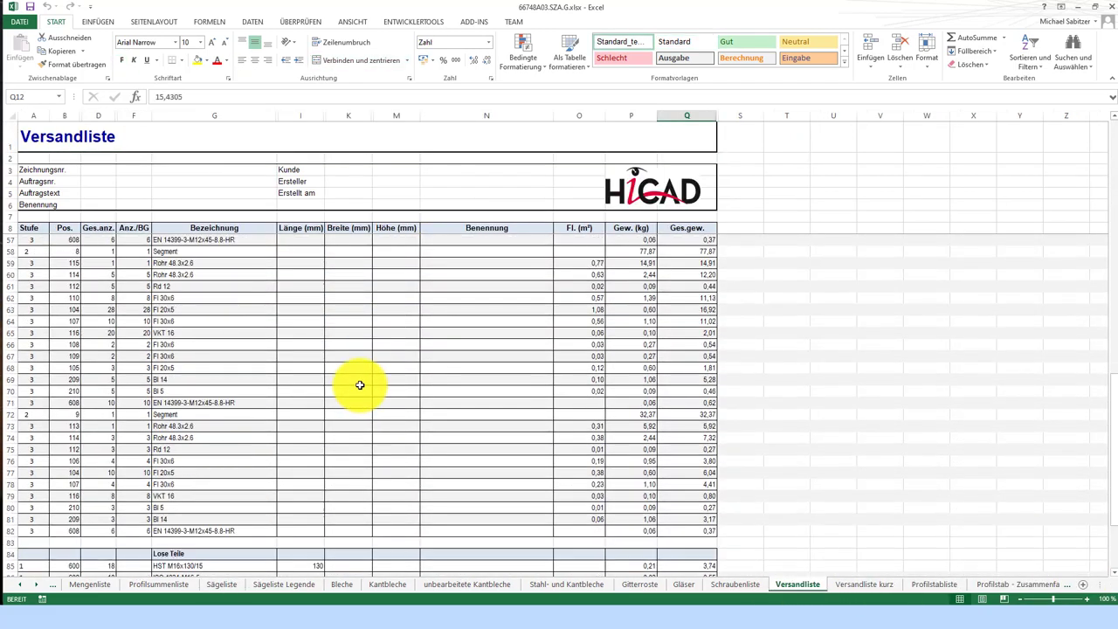
scroll(359, 385, "down", 2)
left_click(931, 585)
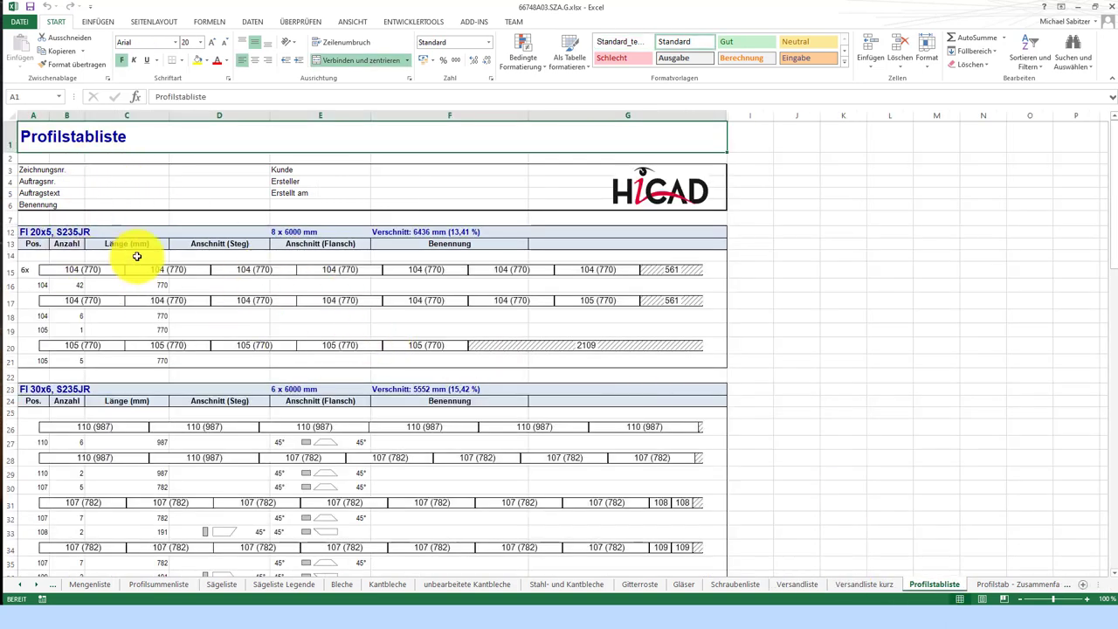
scroll(203, 293, "down", 3)
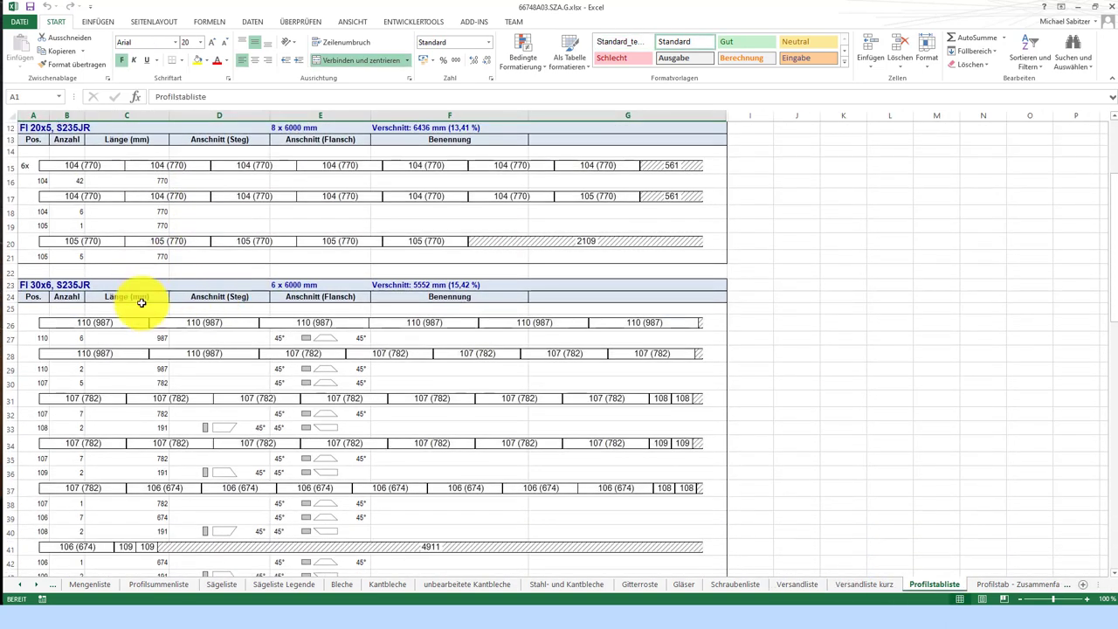
scroll(144, 297, "down", 2)
scroll(153, 306, "down", 3)
scroll(157, 367, "down", 3)
scroll(162, 389, "down", 3)
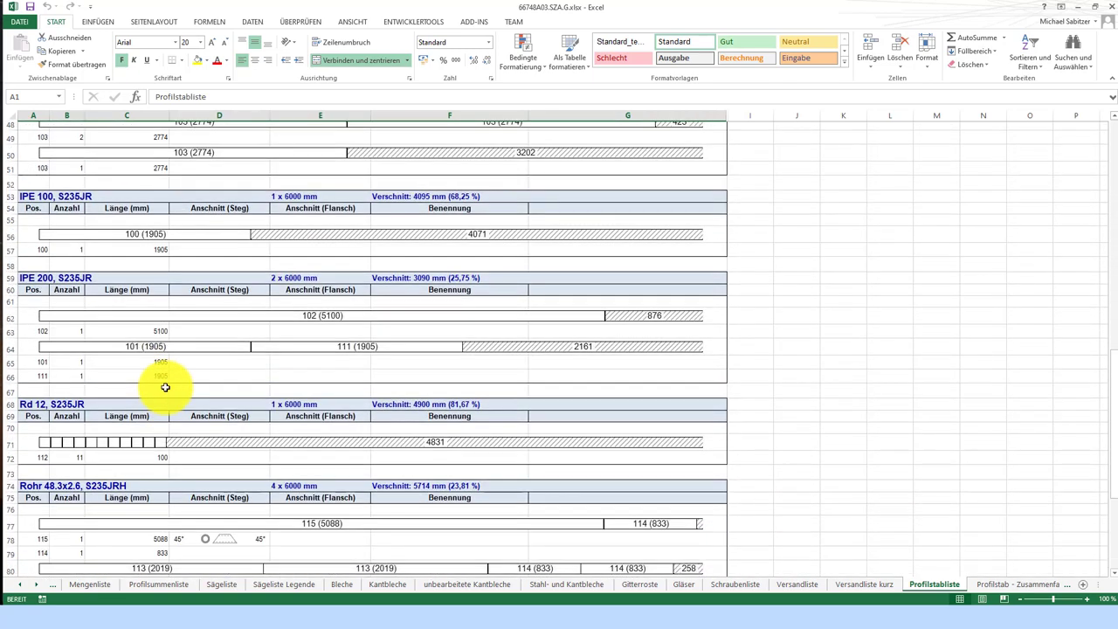
scroll(175, 393, "down", 6)
scroll(184, 397, "down", 3)
left_click(1013, 583)
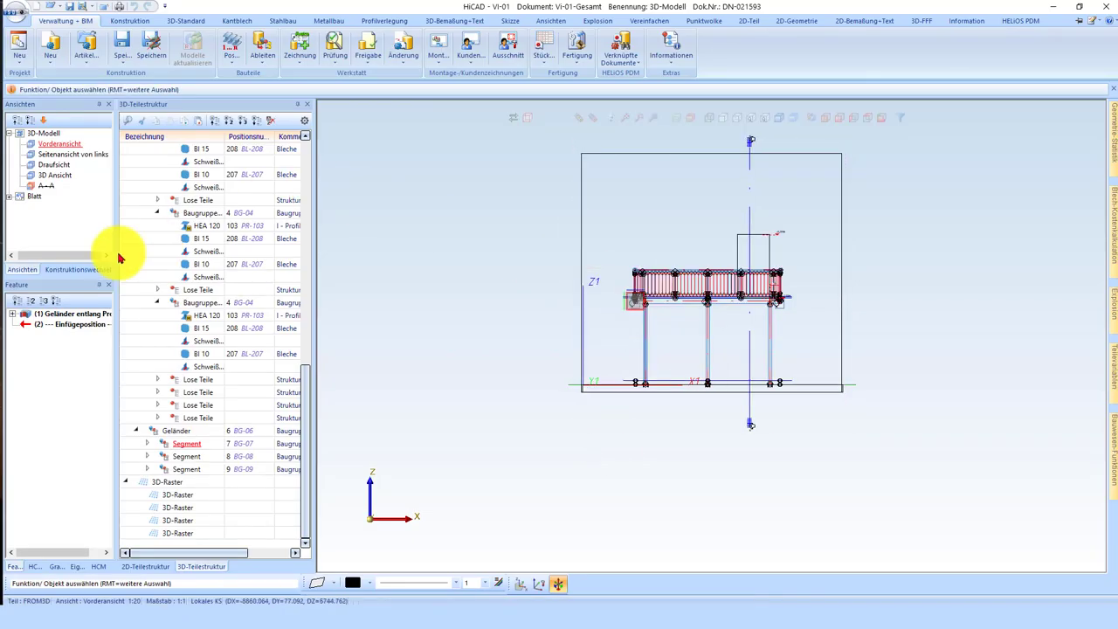
- Orbit and zoom the balcony in 3D Ansicht, then open sheet view Ansicht 2
left_click(55, 175)
scroll(732, 350, "up", 5)
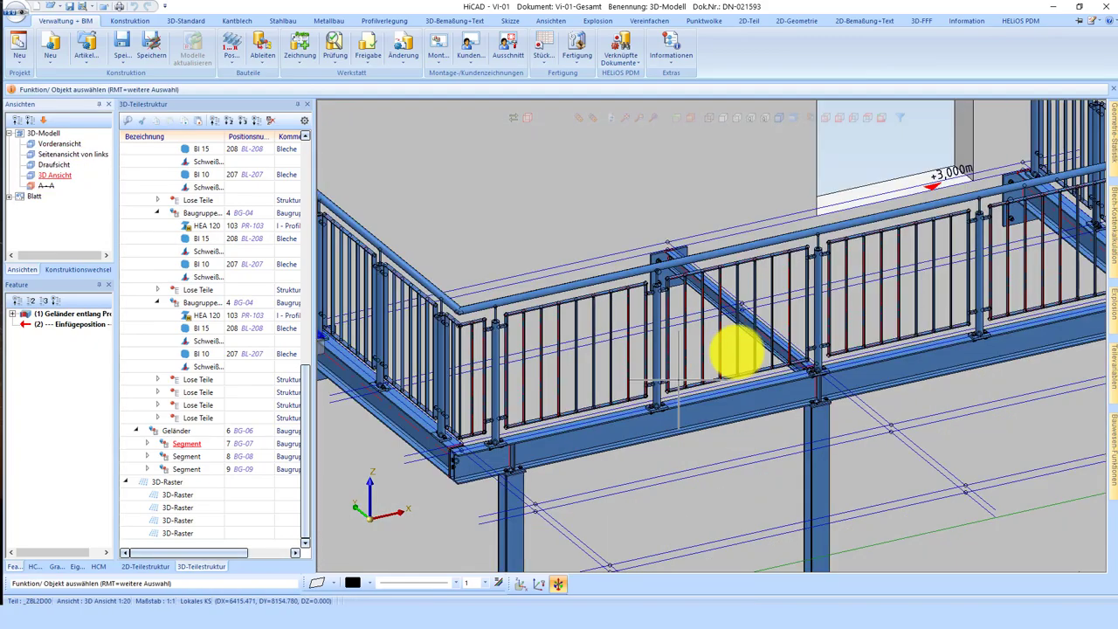
scroll(808, 371, "down", 3)
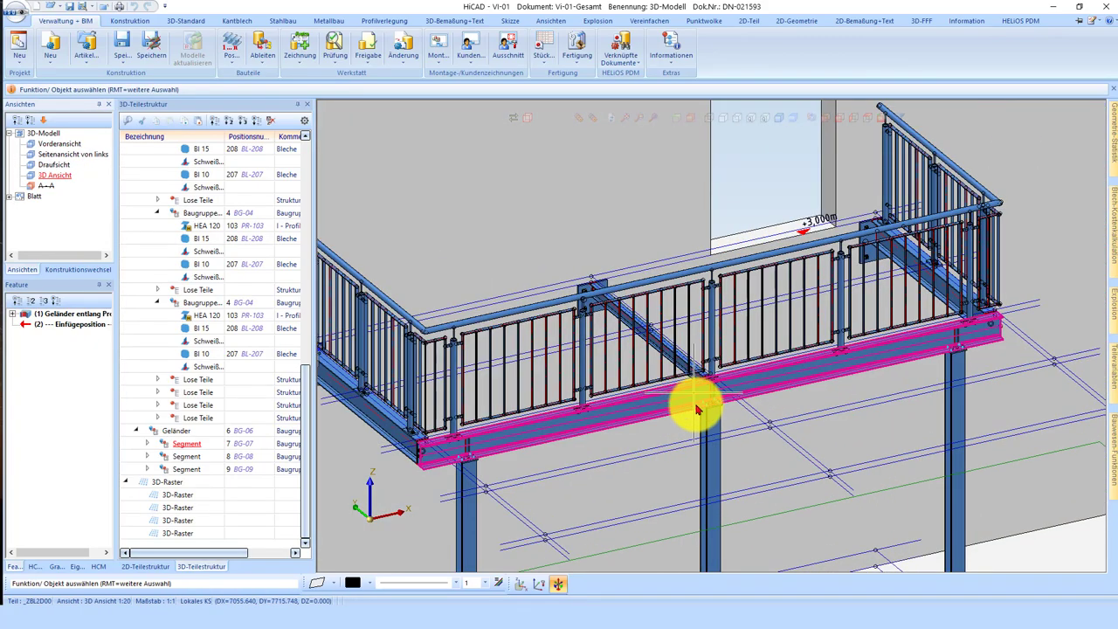
mouse_move(697, 409)
middle_mouse_down()
mouse_move(740, 424)
mouse_move(711, 411)
middle_mouse_up()
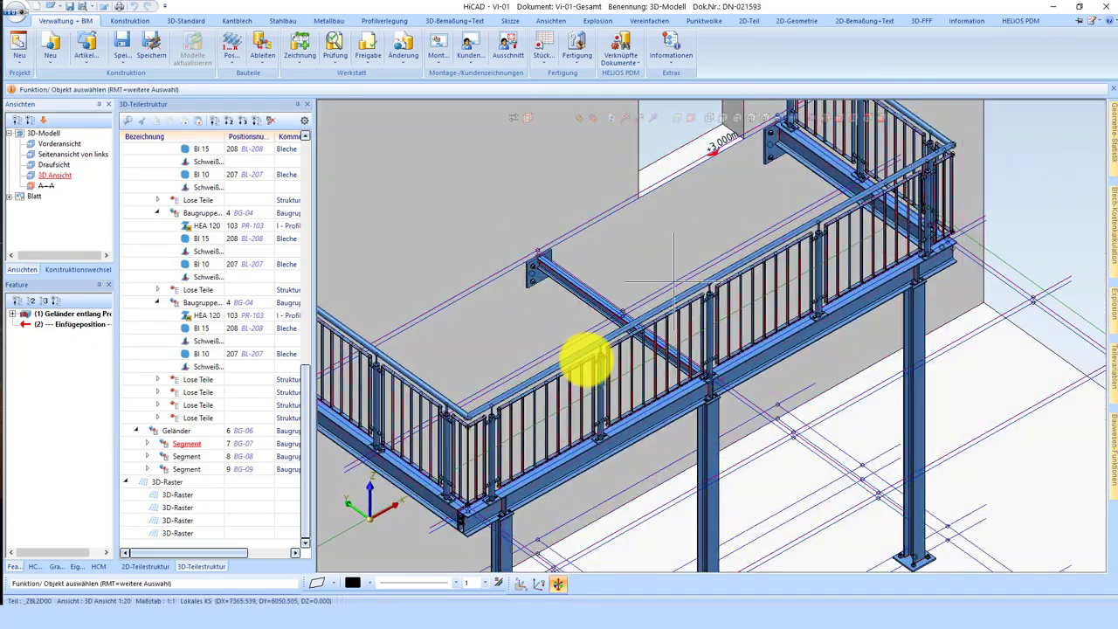
middle_click_drag(586, 360, 774, 237)
scroll(786, 337, "down", 3)
scroll(751, 336, "up", 3)
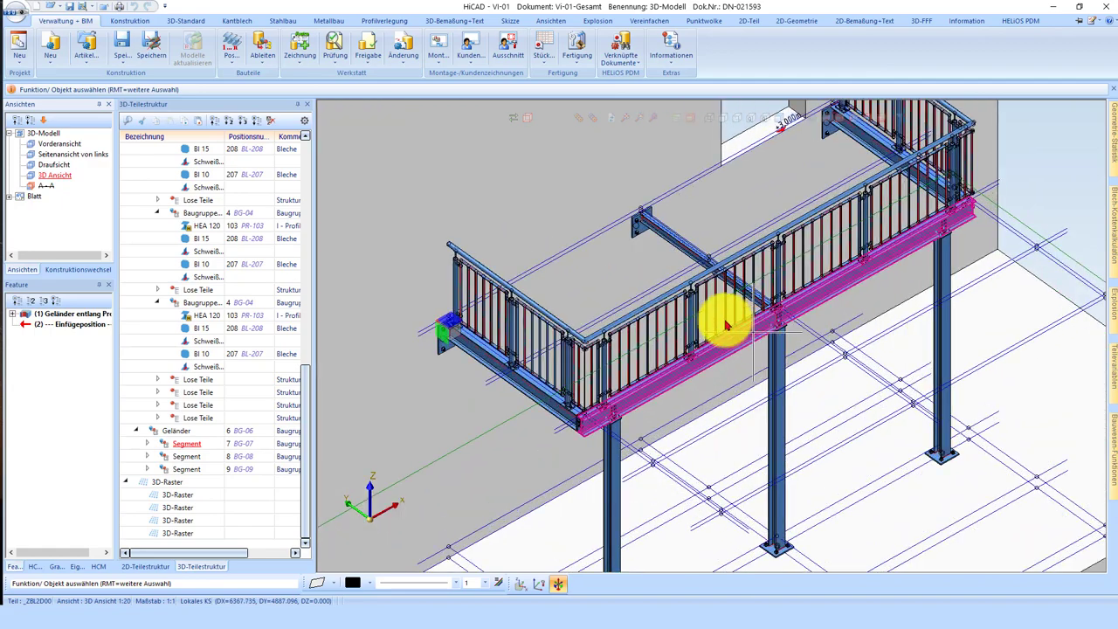
left_click(725, 326)
mouse_move(725, 326)
middle_mouse_down()
mouse_move(636, 312)
mouse_move(650, 321)
mouse_move(654, 305)
mouse_move(606, 329)
middle_mouse_up()
scroll(665, 330, "down", 3)
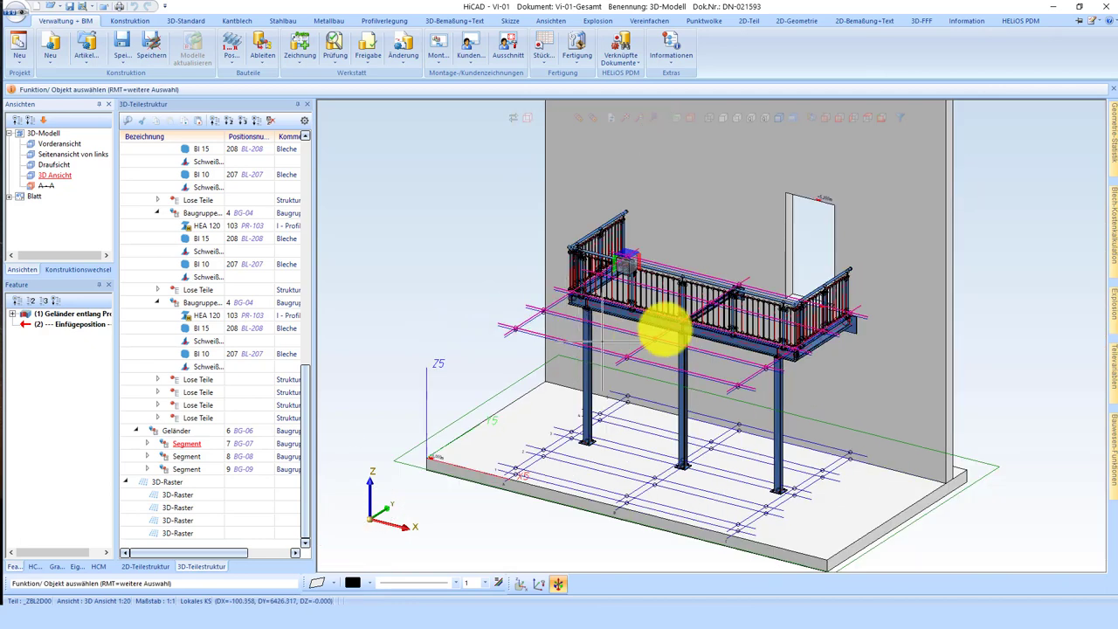
scroll(647, 332, "up", 1)
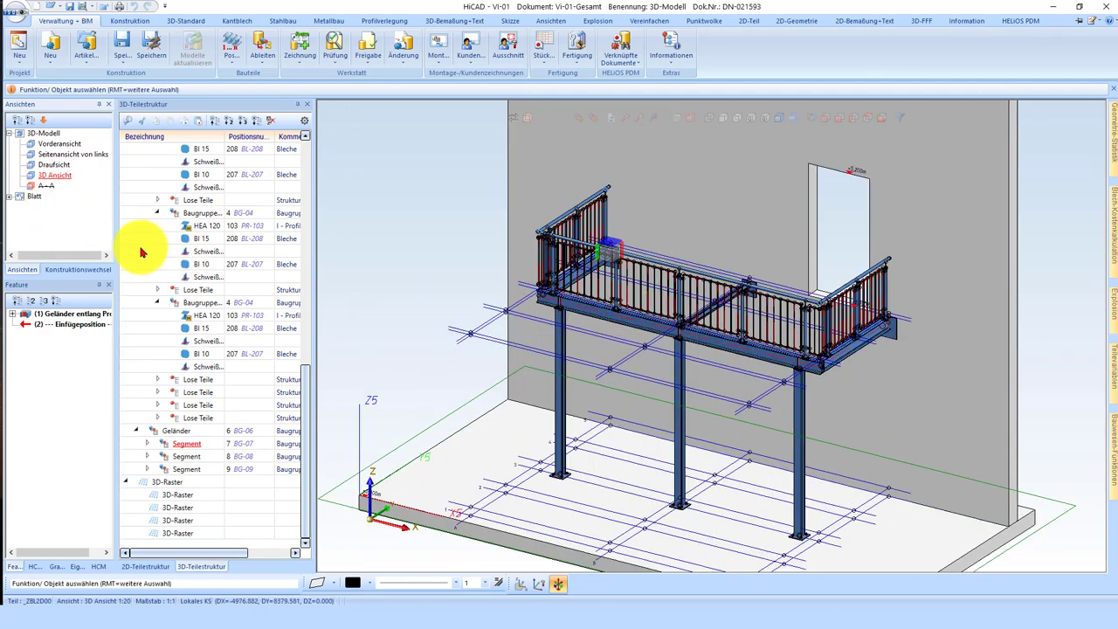
double_click(41, 206)
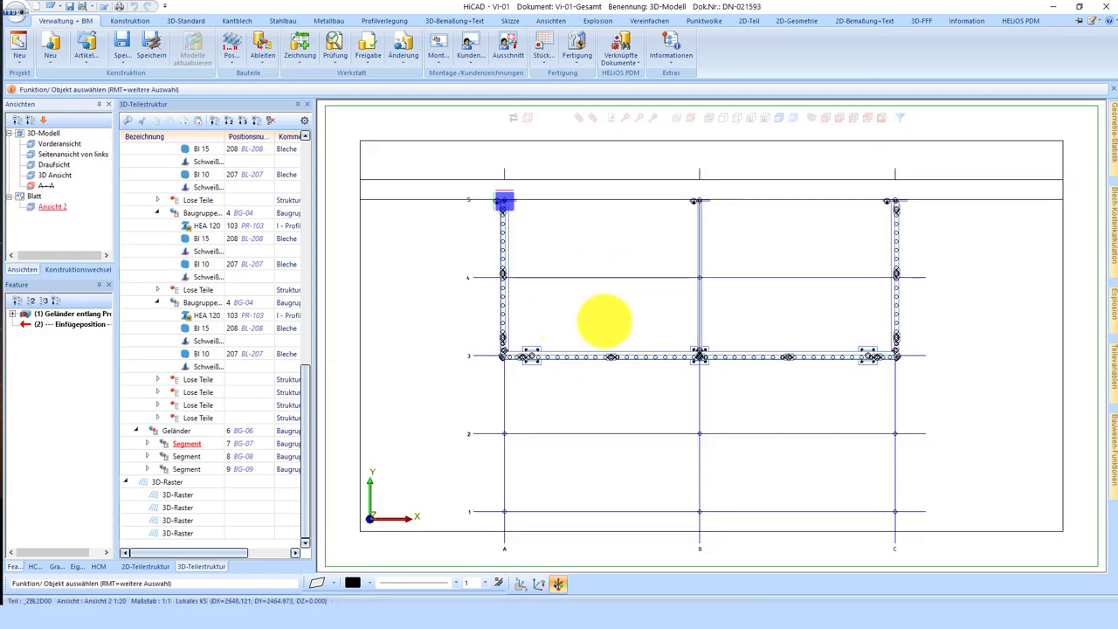
- Derive standard views, placing the axonometric lower right, side view right and top view below
scroll(484, 362, "down", 1)
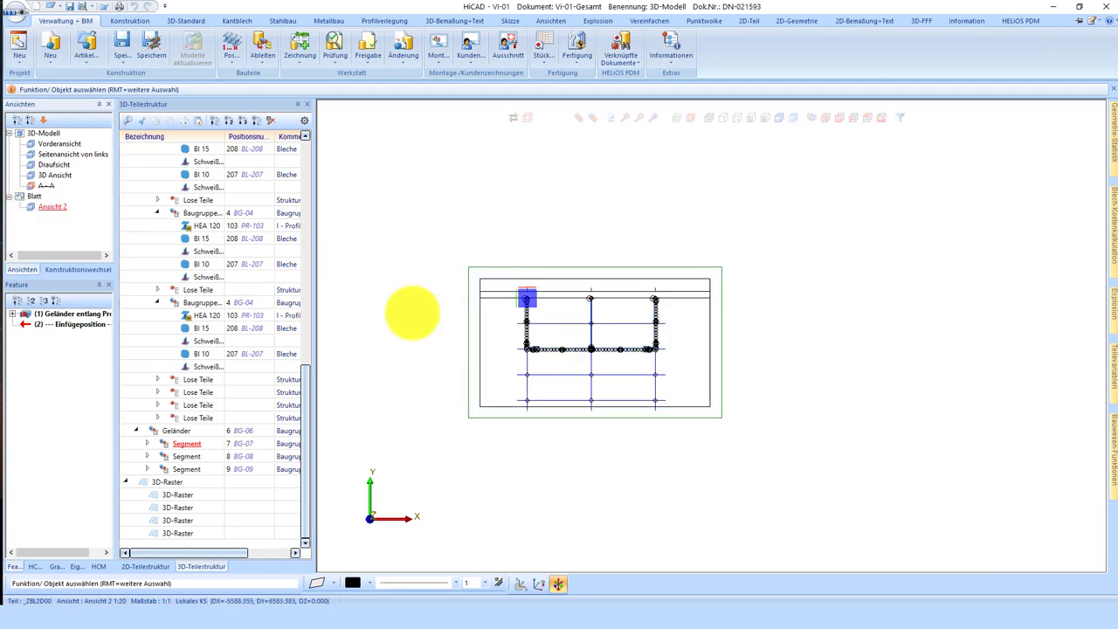
right_click(478, 279)
left_click(683, 213)
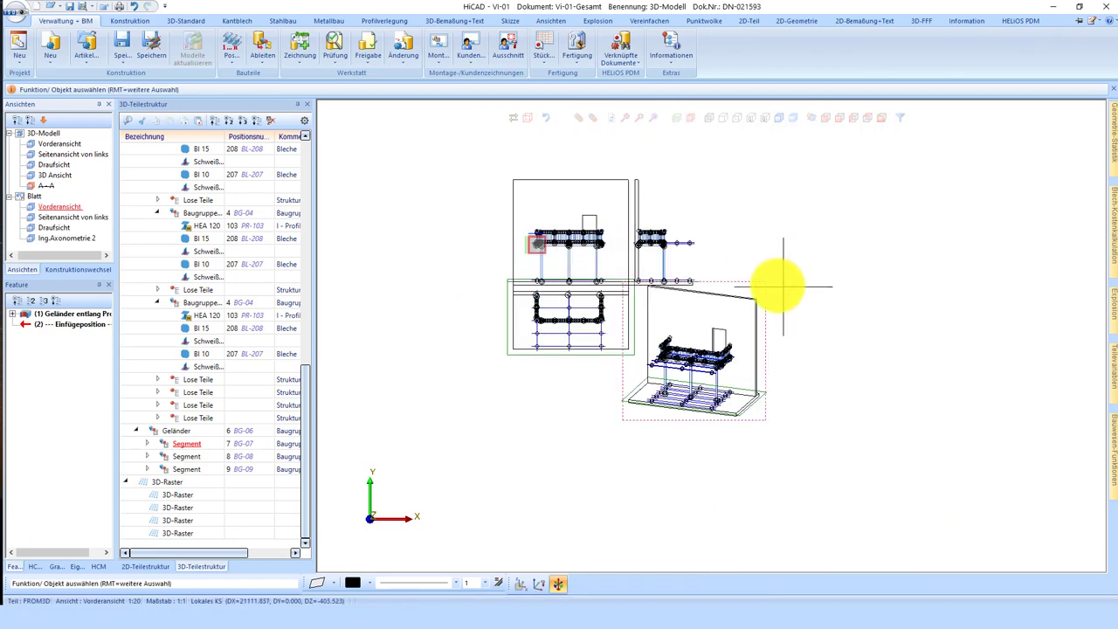
left_click(849, 324)
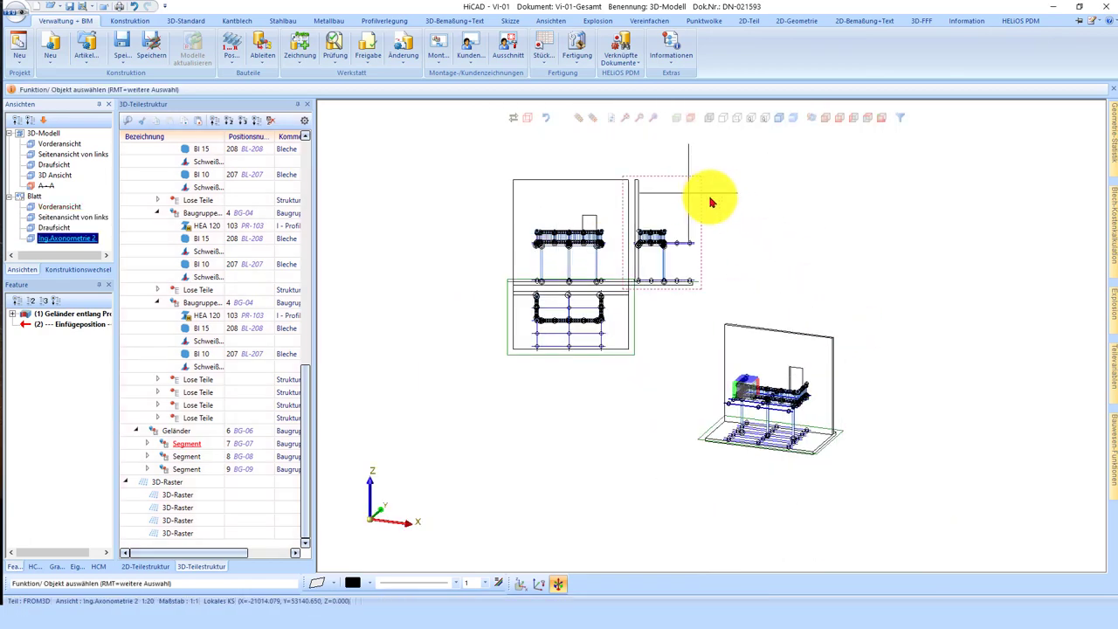
left_click(840, 216)
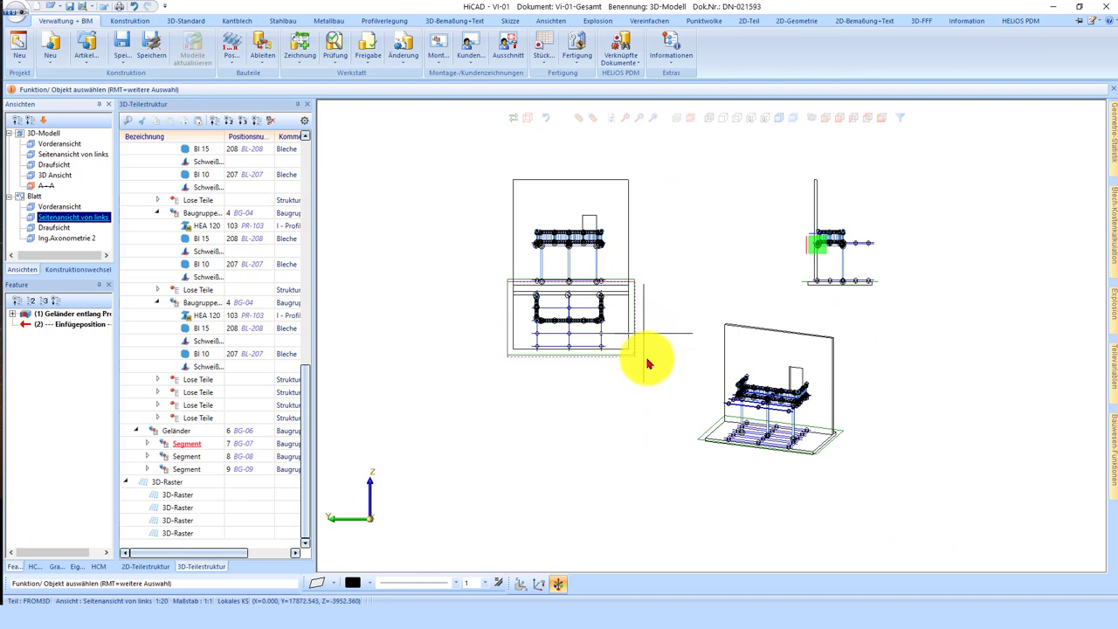
left_click(648, 430)
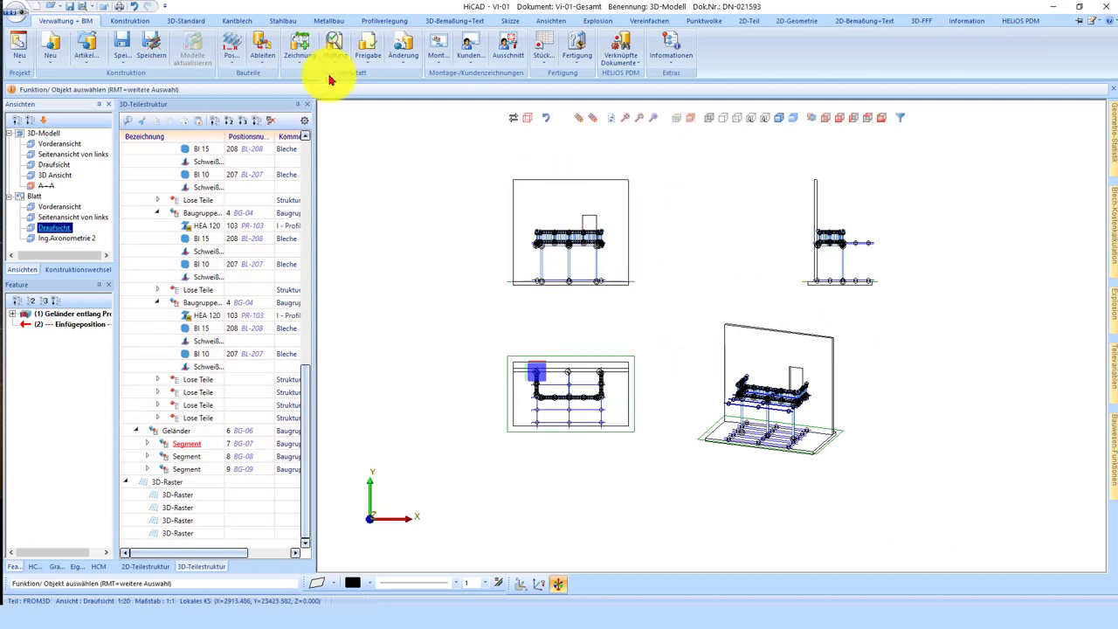
- Add a Rahmen drawing frame with title block and rescale the sheet views to 1:30
left_click(131, 23)
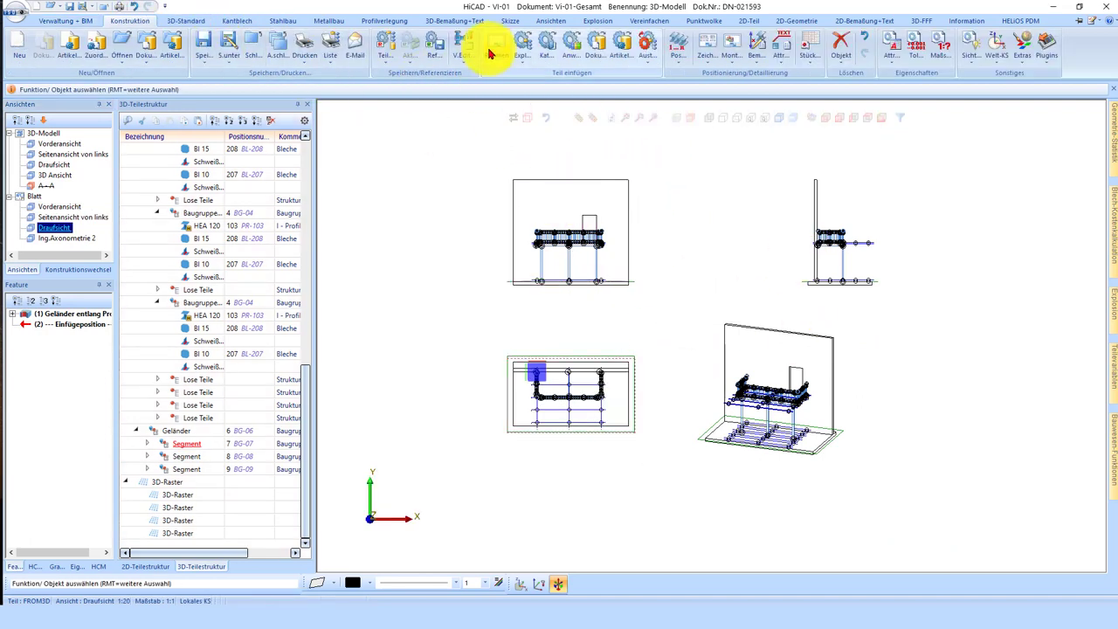
left_click(499, 53)
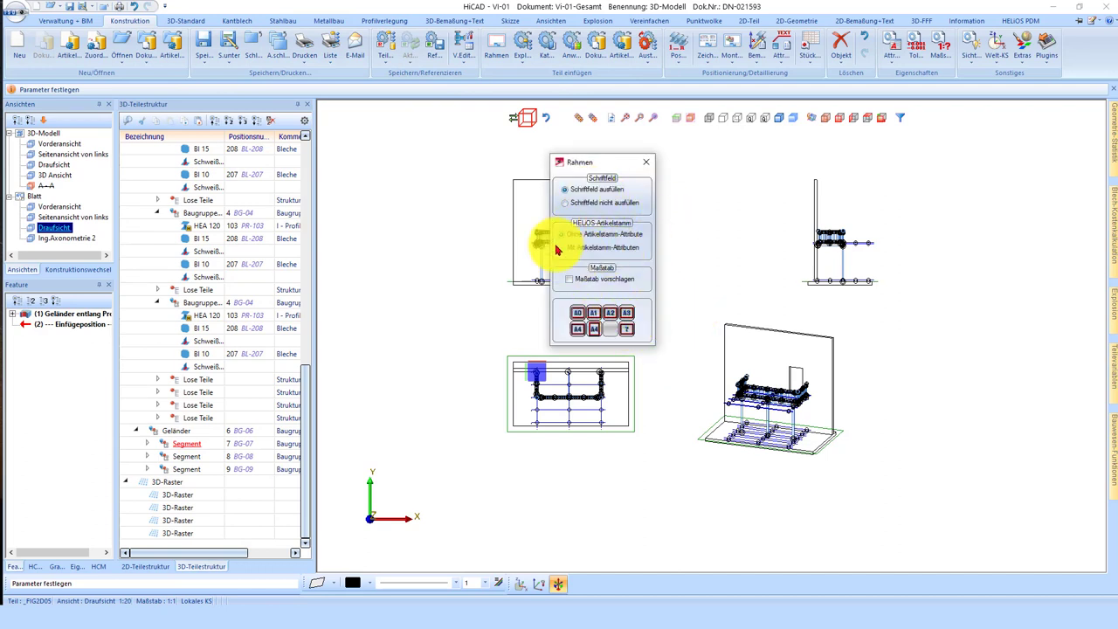
left_click(627, 332)
left_click(527, 322)
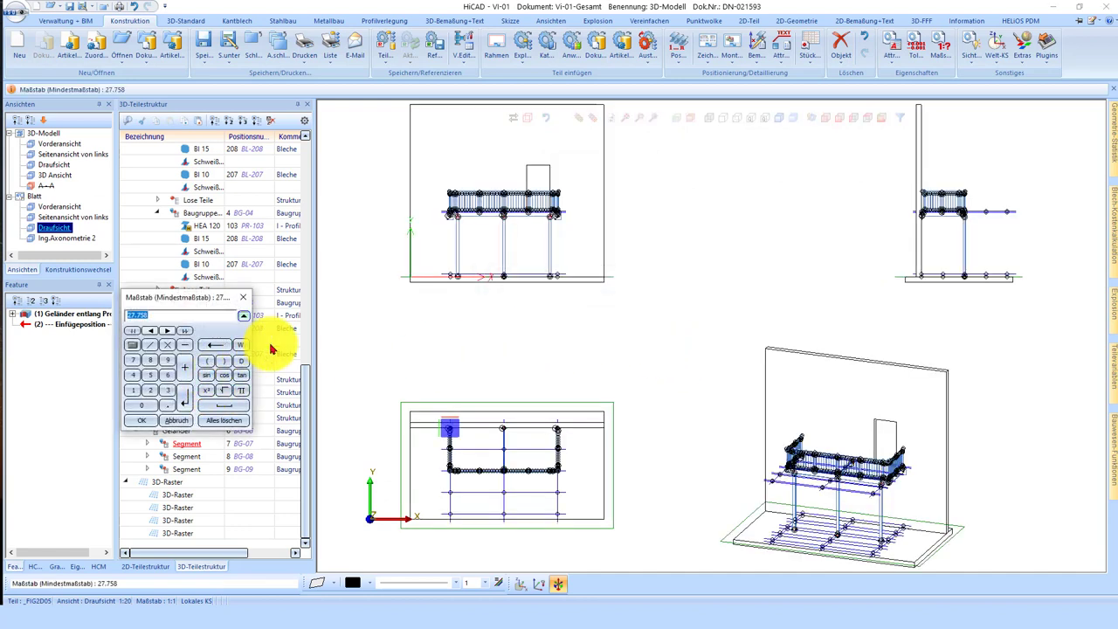
key("Return")
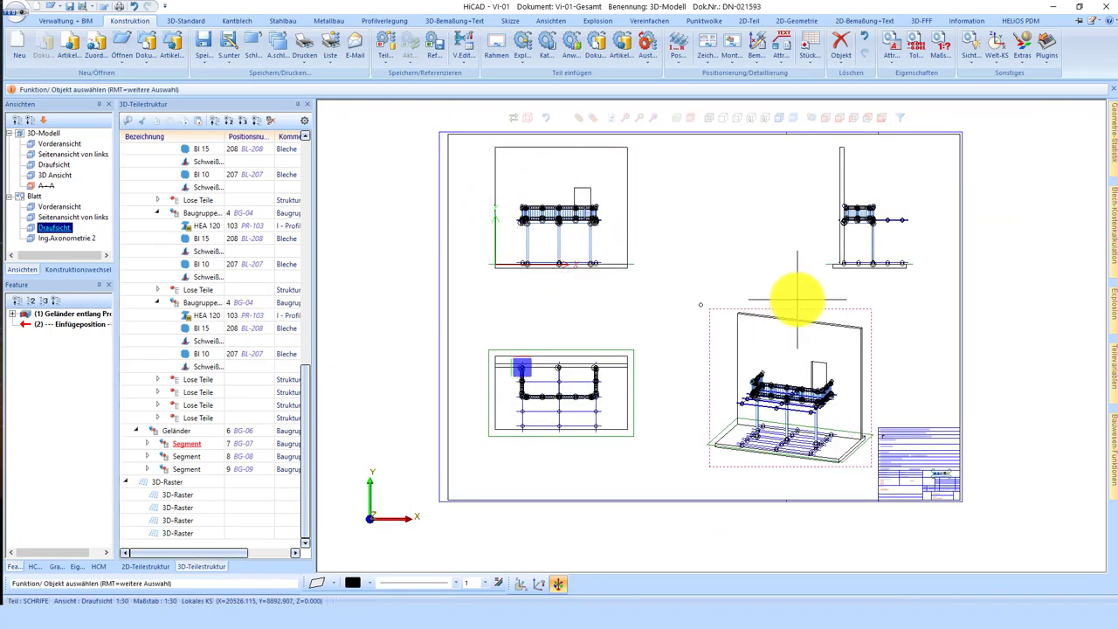
left_click(780, 122)
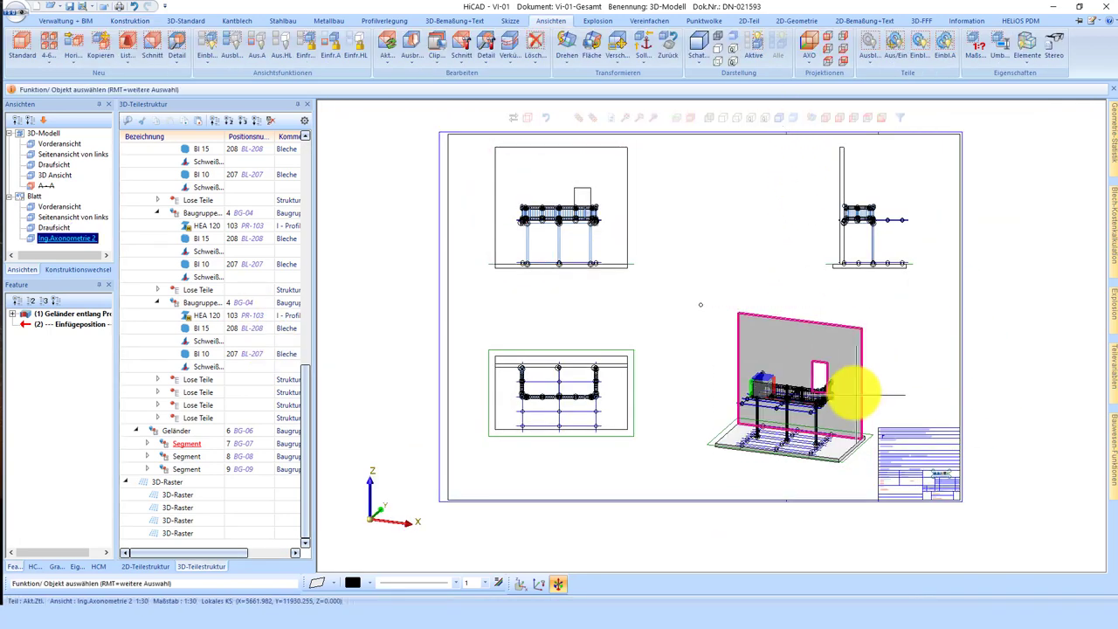
- Rotate the Ing.Axonometrie 2 view, rescale it to 1:50, and place it at the right
middle_click_drag(852, 400, 876, 323)
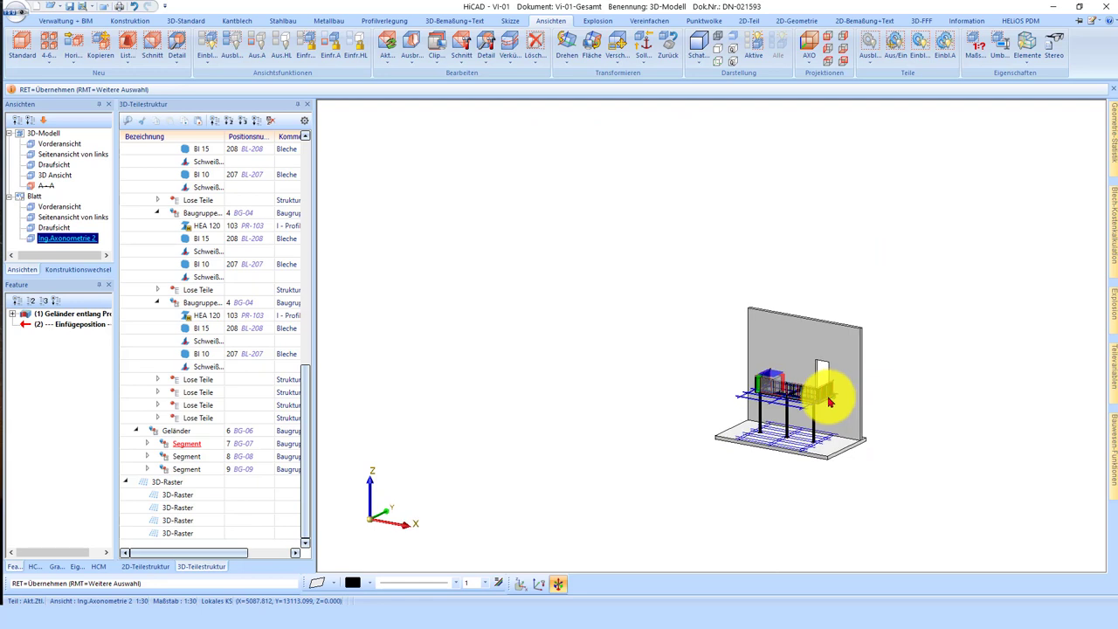
right_click(876, 323)
left_click(916, 574)
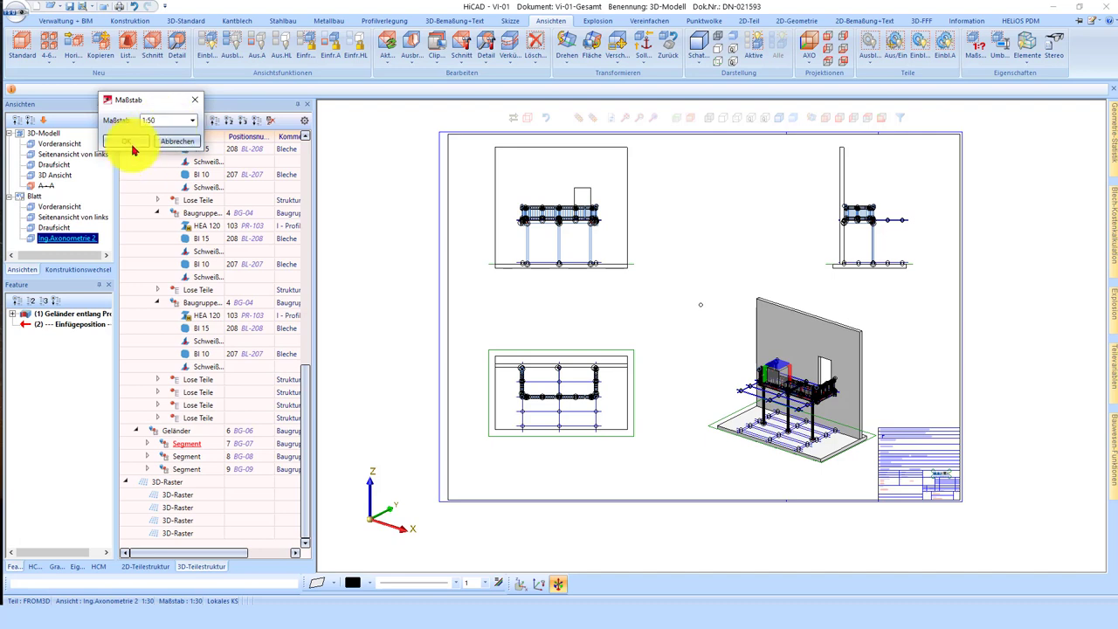
left_click(886, 339)
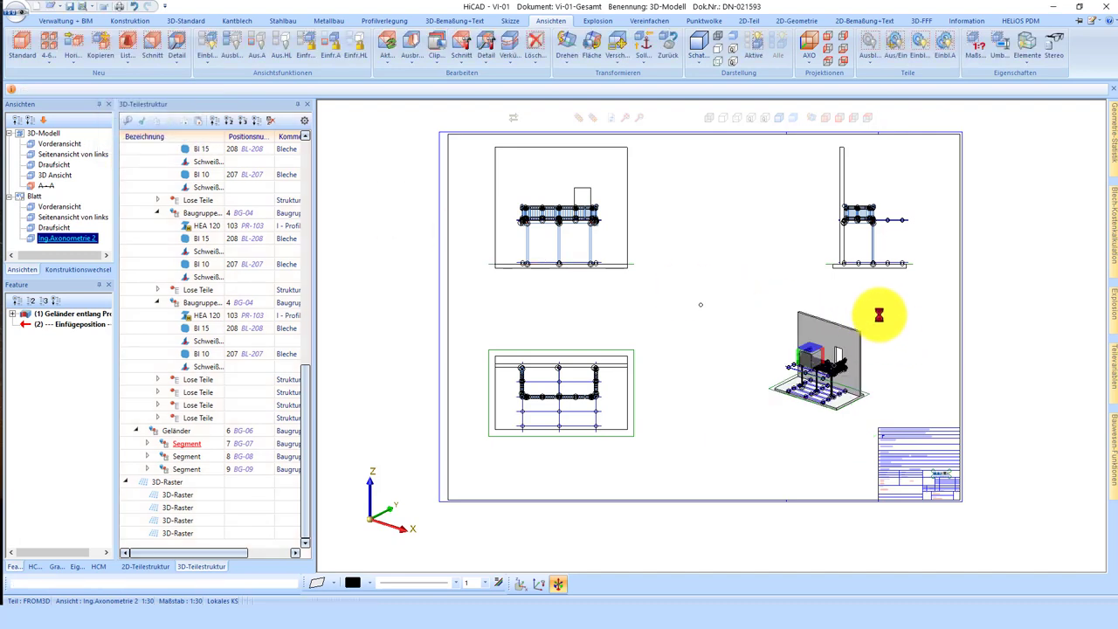
left_click(940, 328)
- Shift the front, side and top views right and reposition the side view
mouse_move(651, 205)
left_mouse_down()
mouse_move(681, 219)
mouse_move(754, 209)
left_mouse_up()
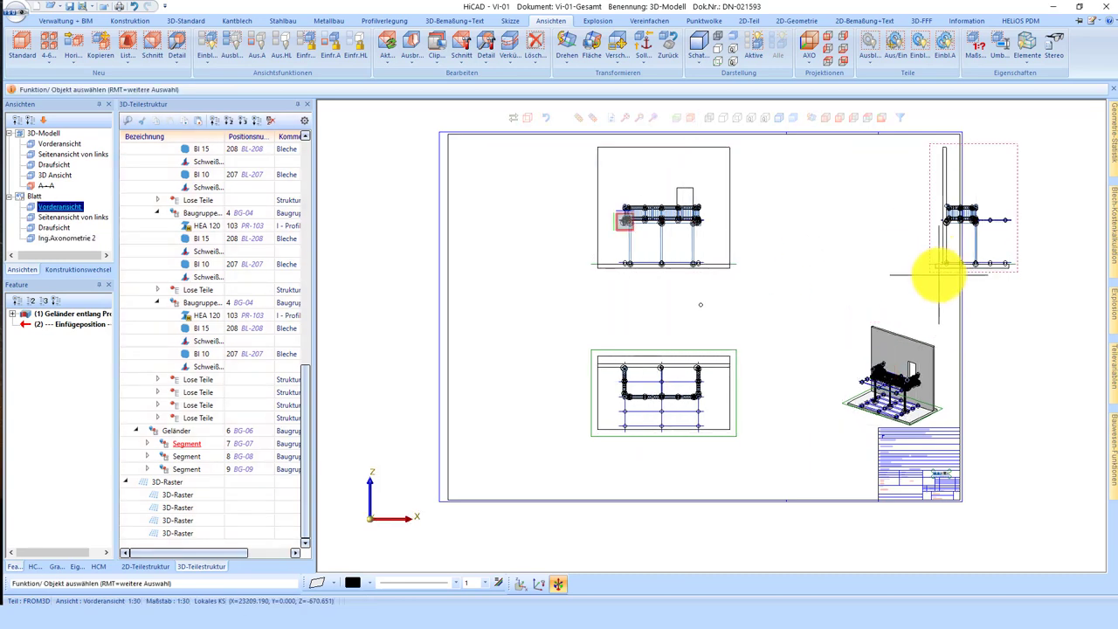
left_click_drag(939, 273, 867, 274)
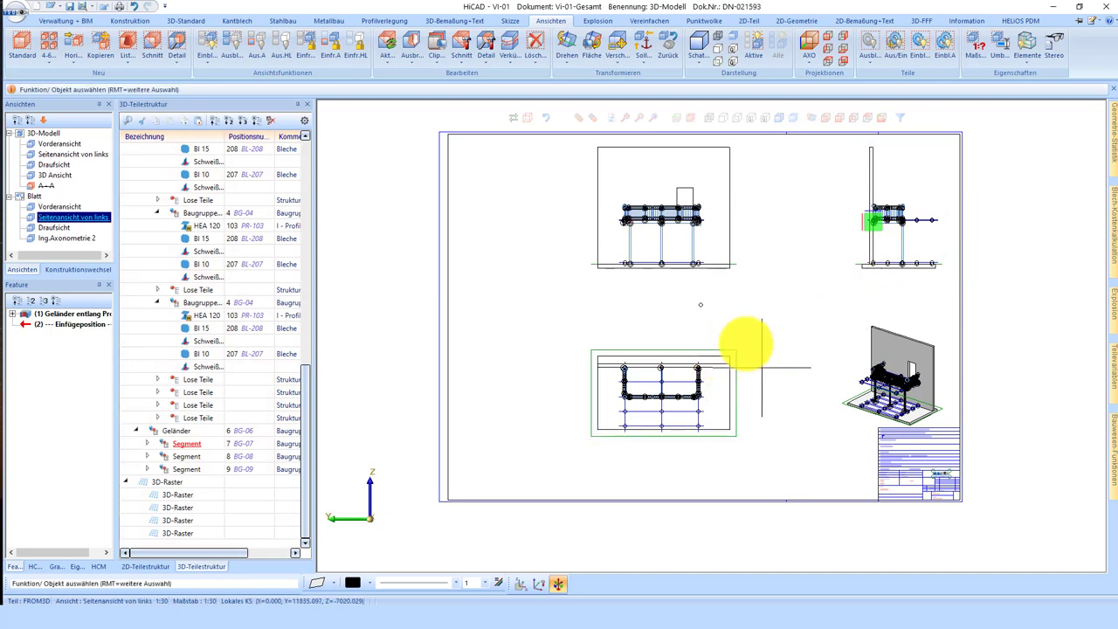
scroll(761, 367, "up", 3)
- Move the top view up on the sheet and delete the active processing plane
left_click(691, 336)
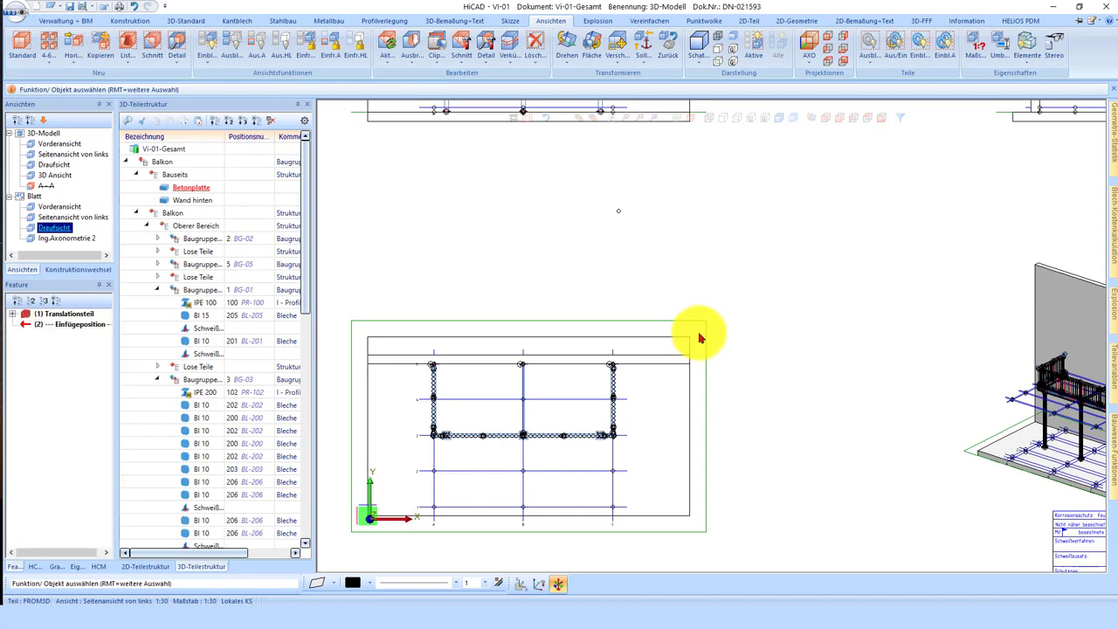
left_click_drag(710, 289, 692, 174)
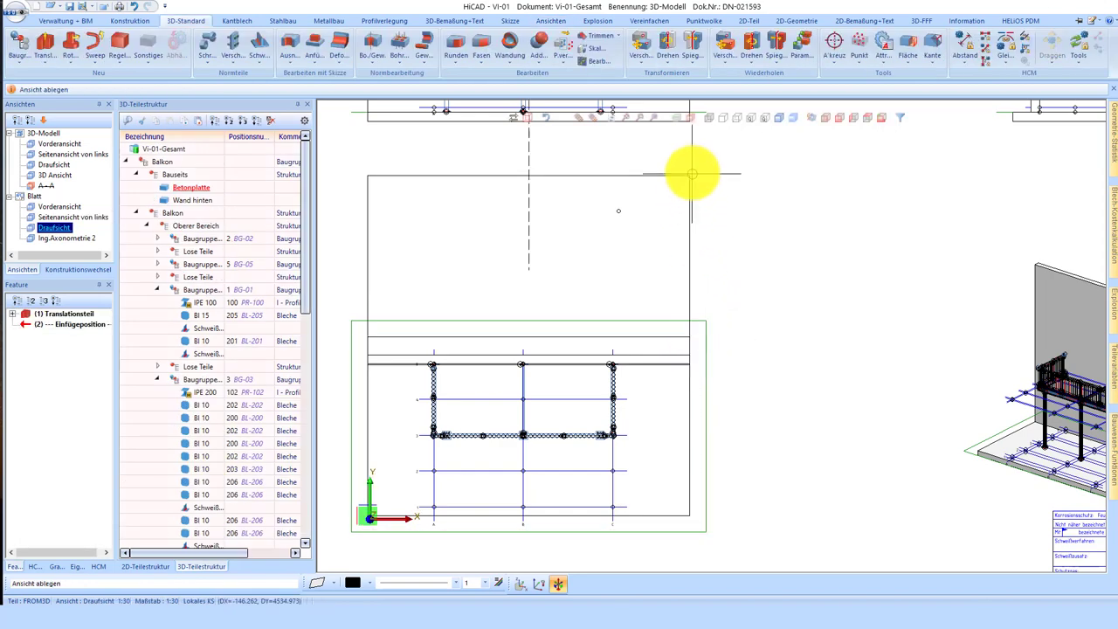
left_click(696, 177)
right_click(732, 181)
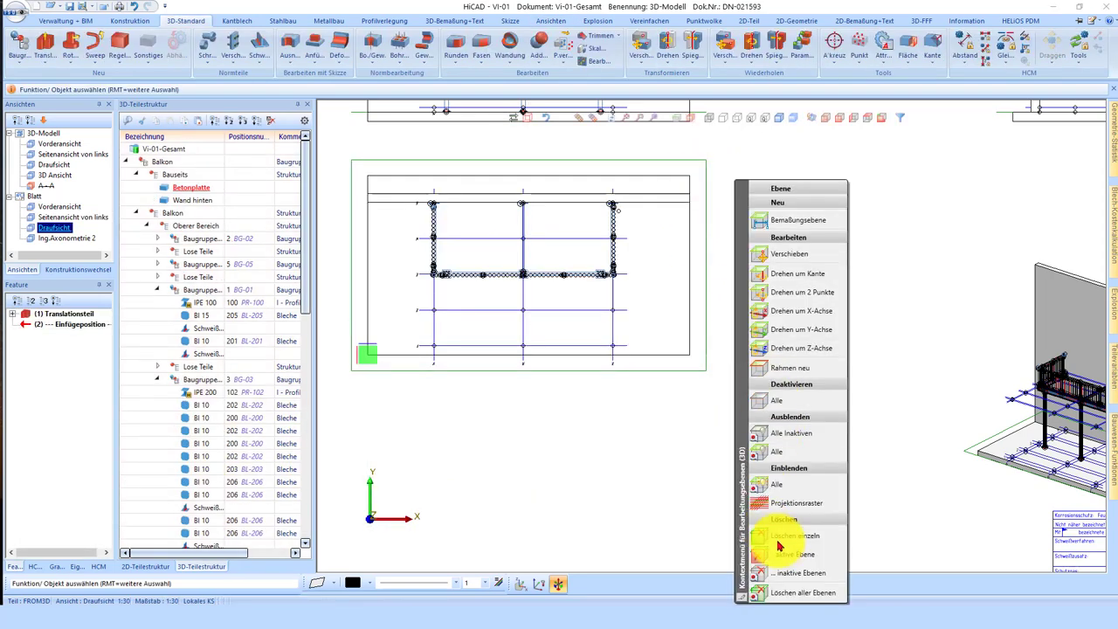
left_click(771, 593)
scroll(774, 349, "down", 3)
scroll(636, 424, "up", 3)
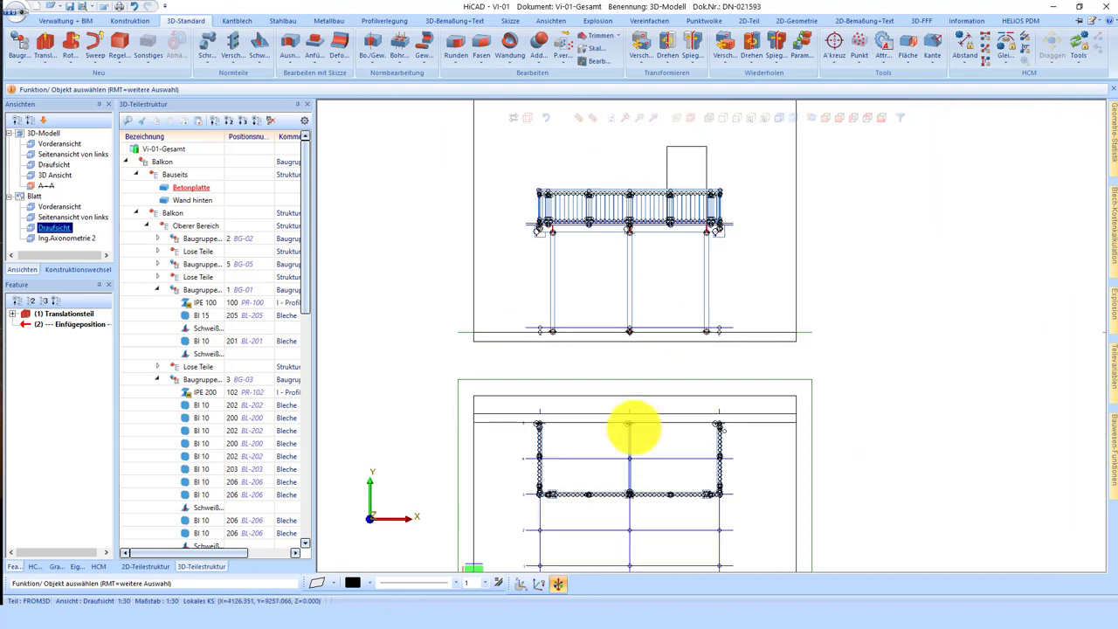
scroll(662, 214, "up", 2)
- Abandon a first section-view attempt and delete all processing planes
right_click(891, 268)
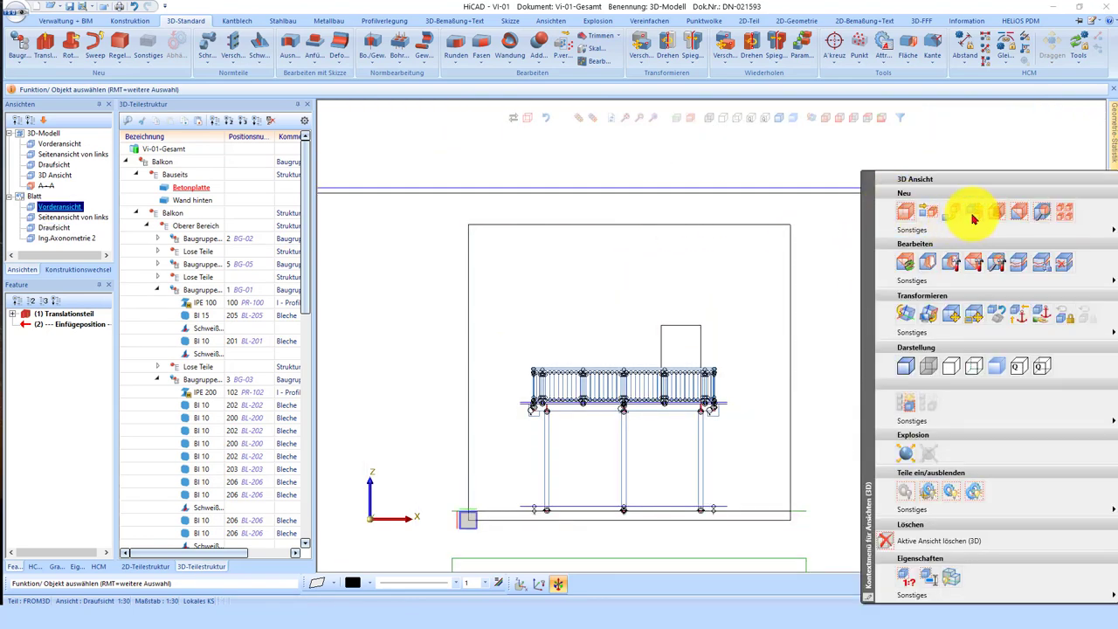
left_click(1015, 219)
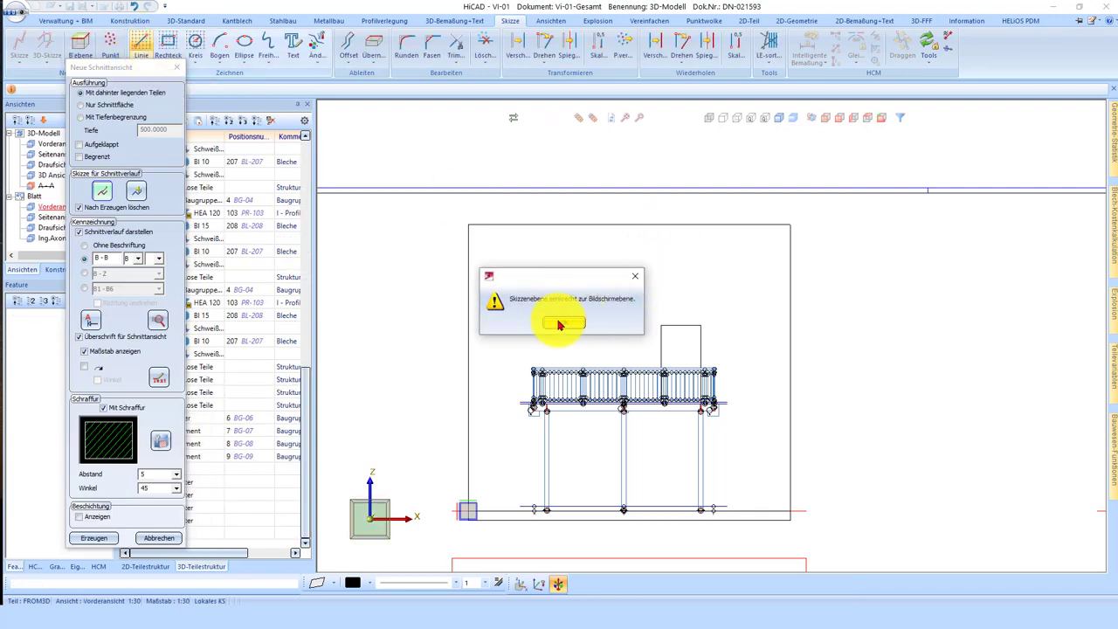
left_click(563, 323)
left_click(158, 537)
scroll(474, 357, "down", 1)
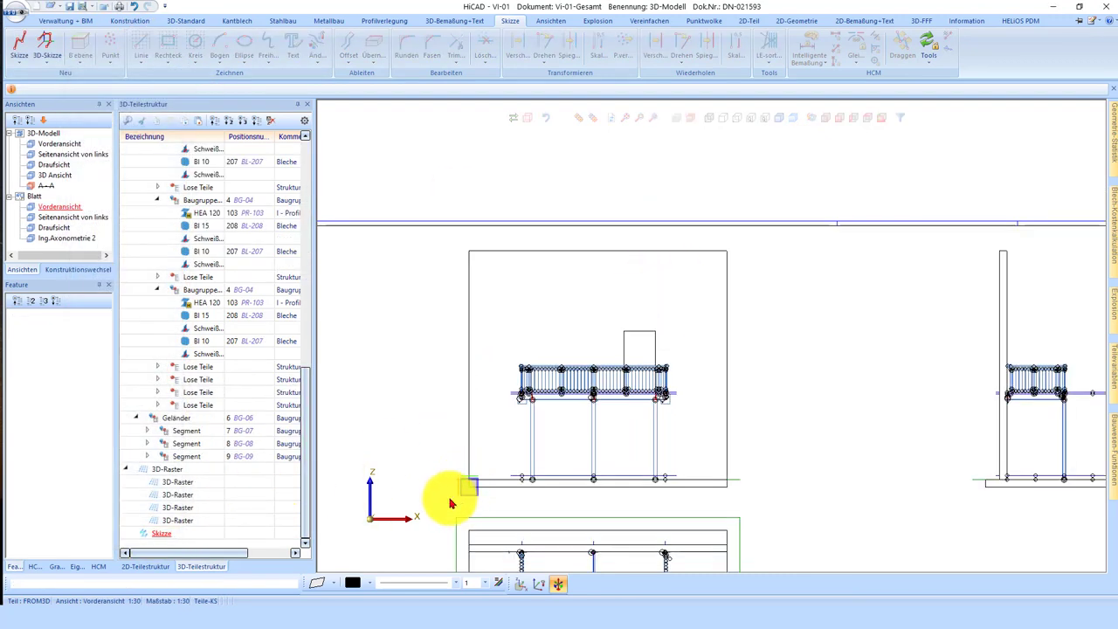
right_click(654, 599)
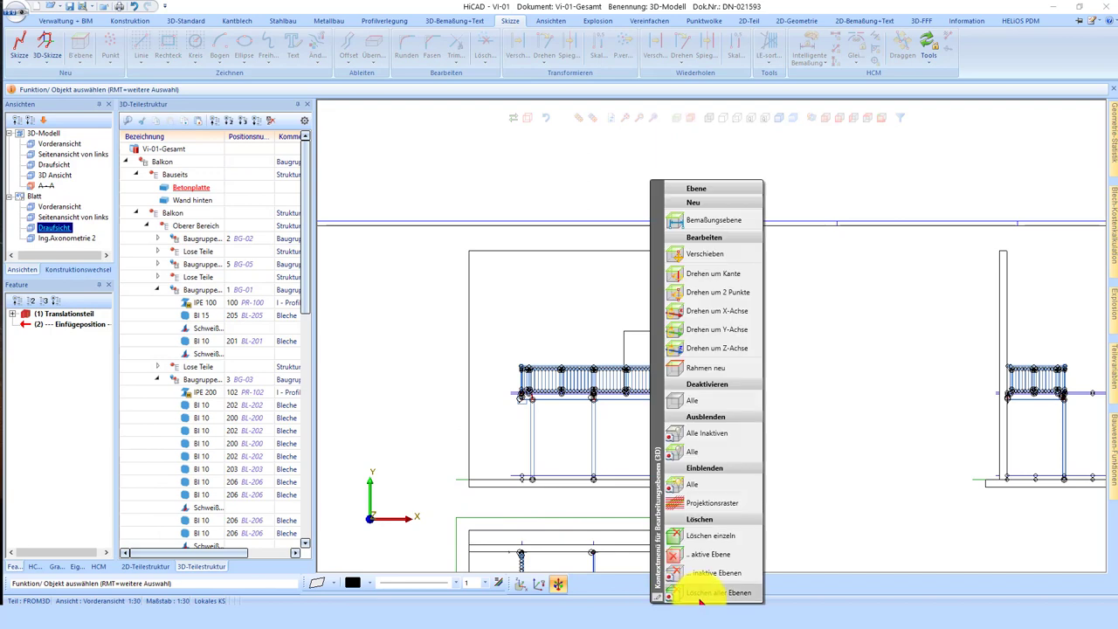
left_click(720, 212)
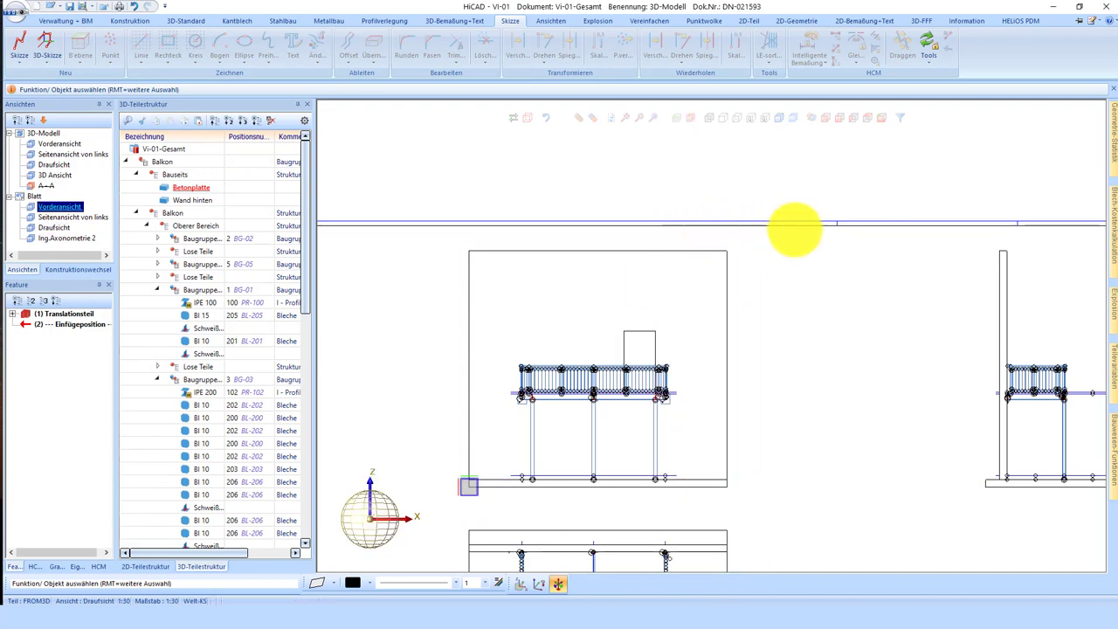
- Sketch a vertical cut through the front view and place section B-B to its left
right_click(961, 255)
left_click(1021, 211)
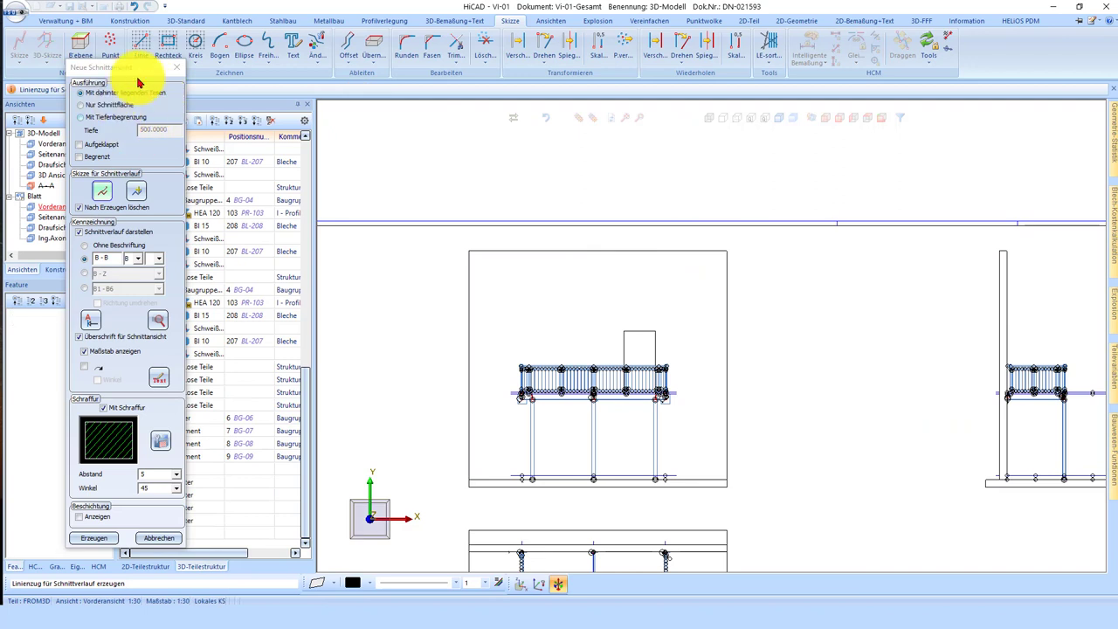
left_click(141, 41)
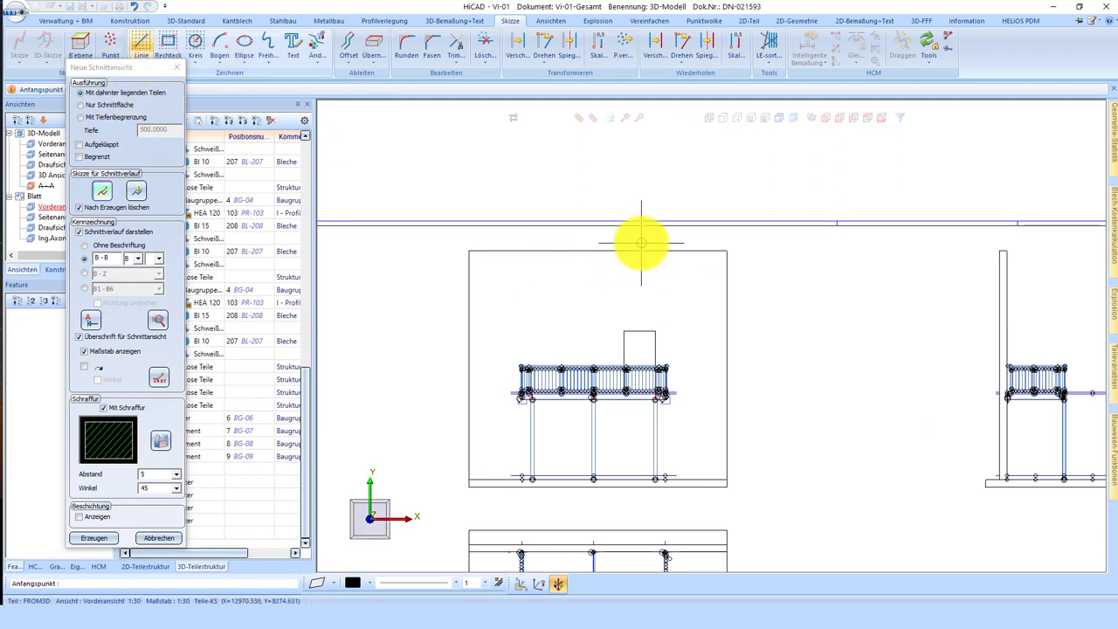
left_click(635, 311)
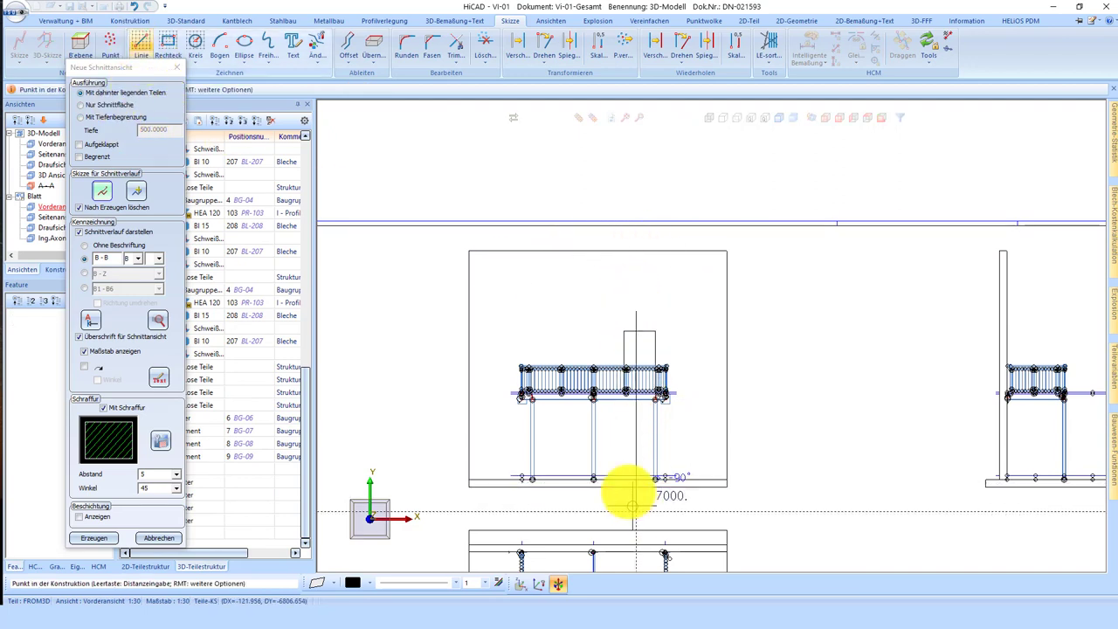
left_click(632, 496)
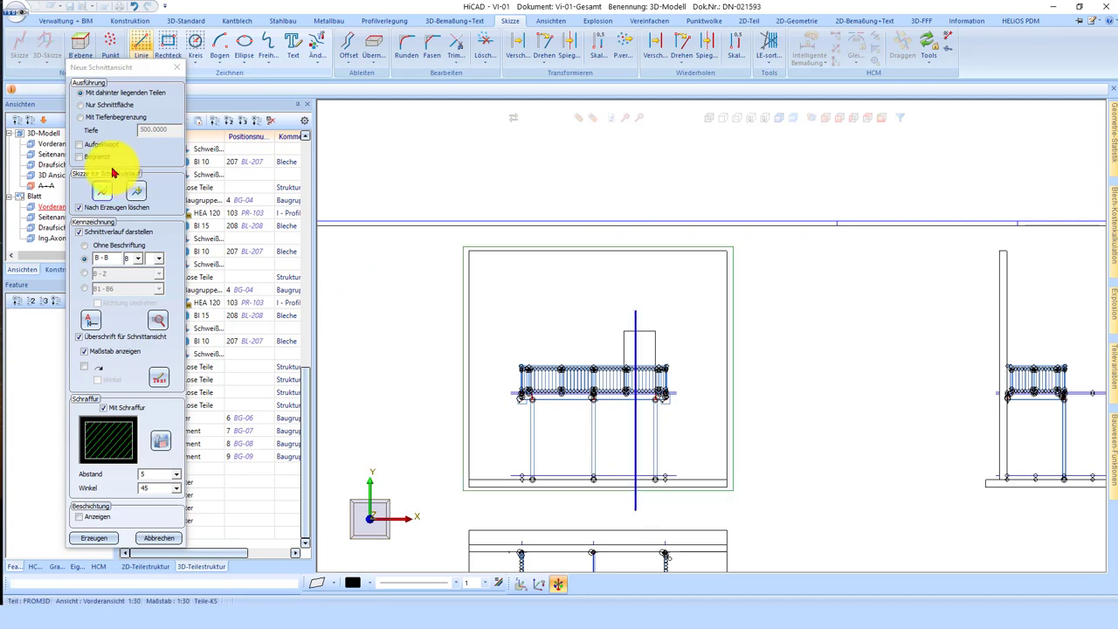
left_click(95, 538)
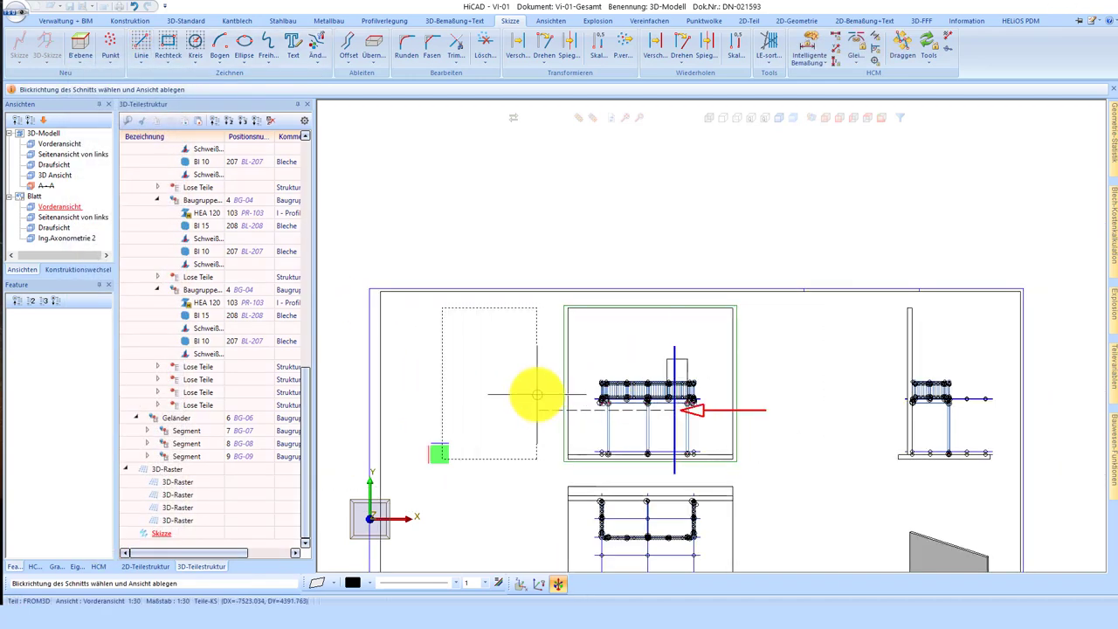
left_click(537, 395)
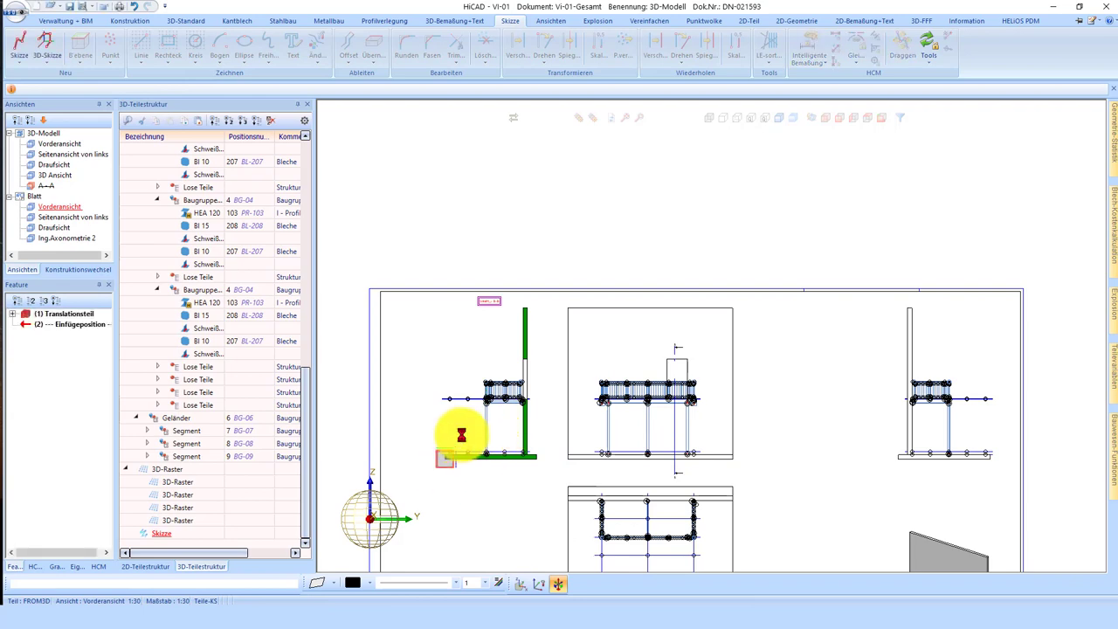
scroll(475, 382, "up", 1)
scroll(482, 379, "up", 1)
scroll(524, 375, "up", 1)
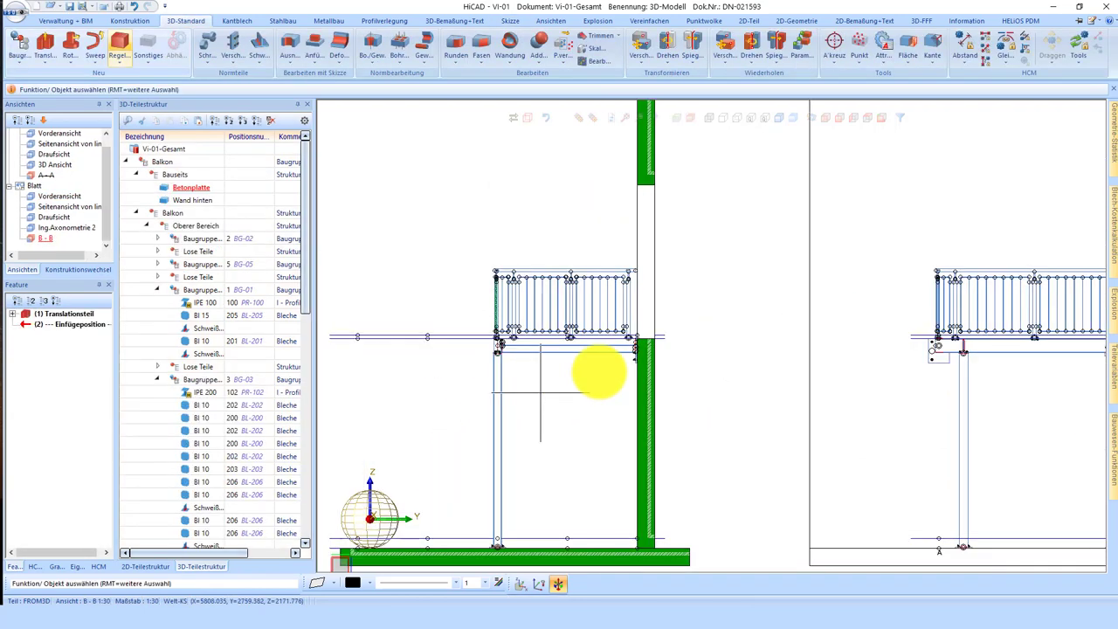
scroll(512, 306, "up", 1)
scroll(495, 304, "up", 1)
scroll(579, 326, "down", 1)
scroll(559, 262, "down", 2)
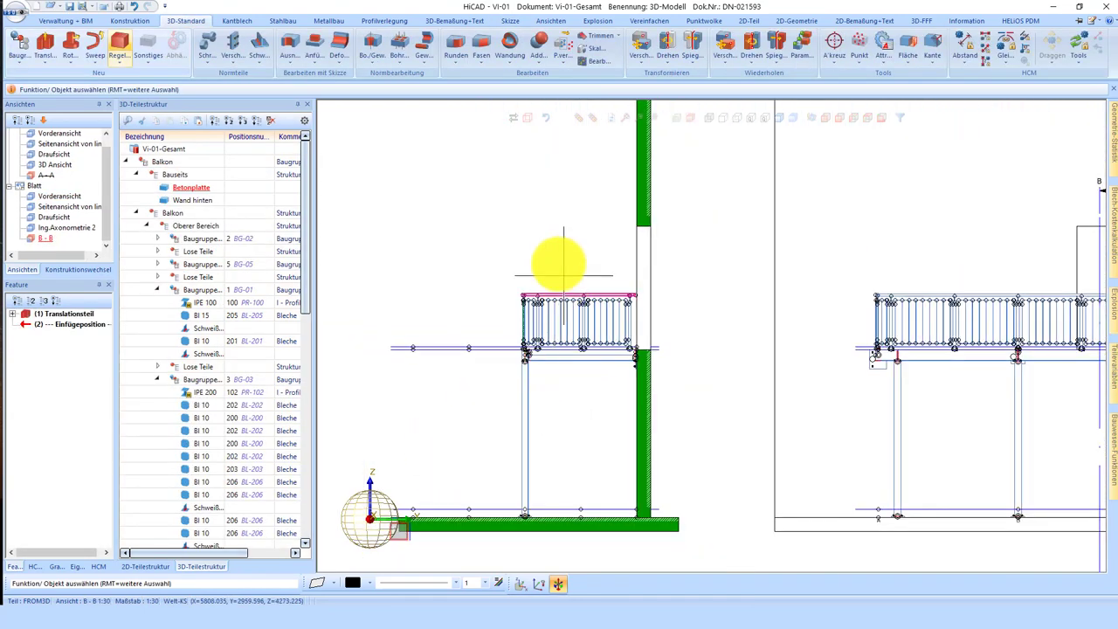
scroll(699, 297, "down", 1)
- Create detail view Z of the railing's left end from section B-B, placed below that section
right_click(689, 249)
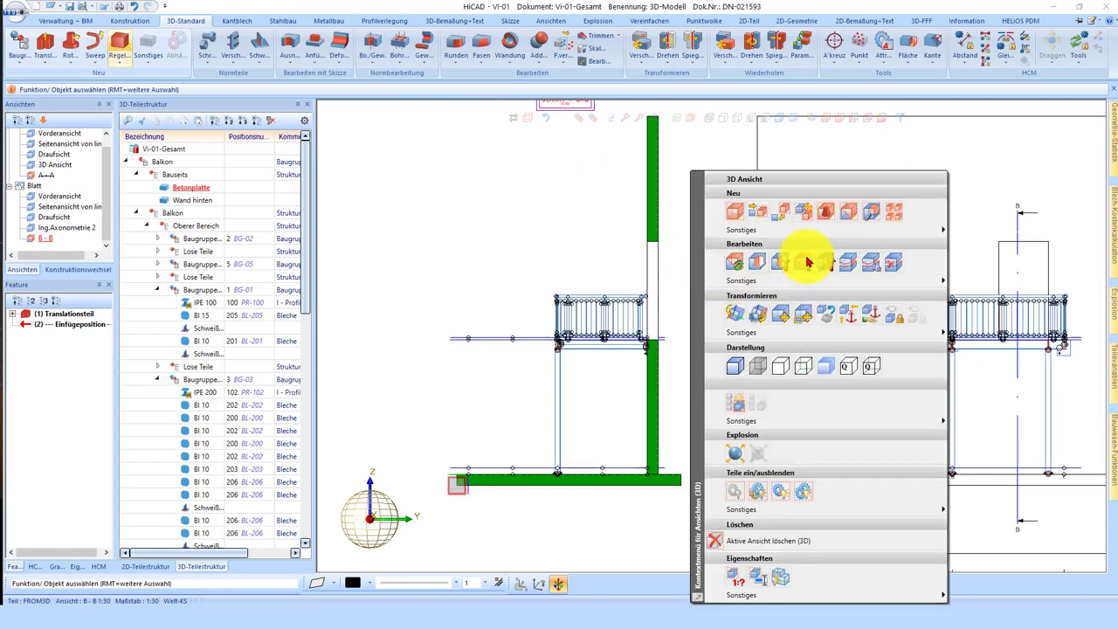
left_click(871, 212)
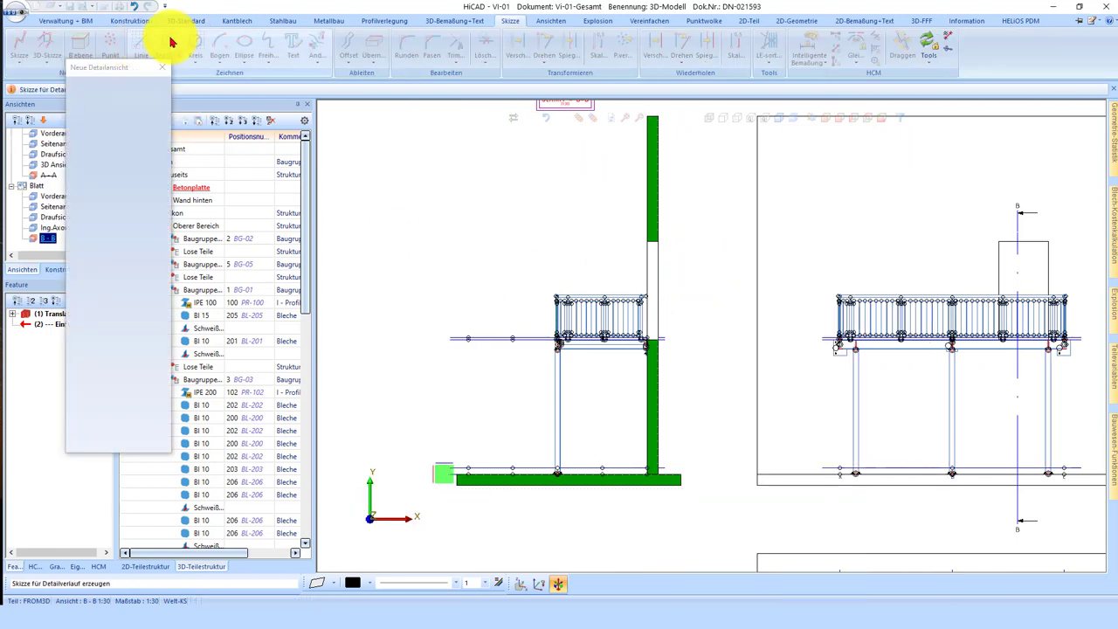
scroll(543, 288, "up", 1)
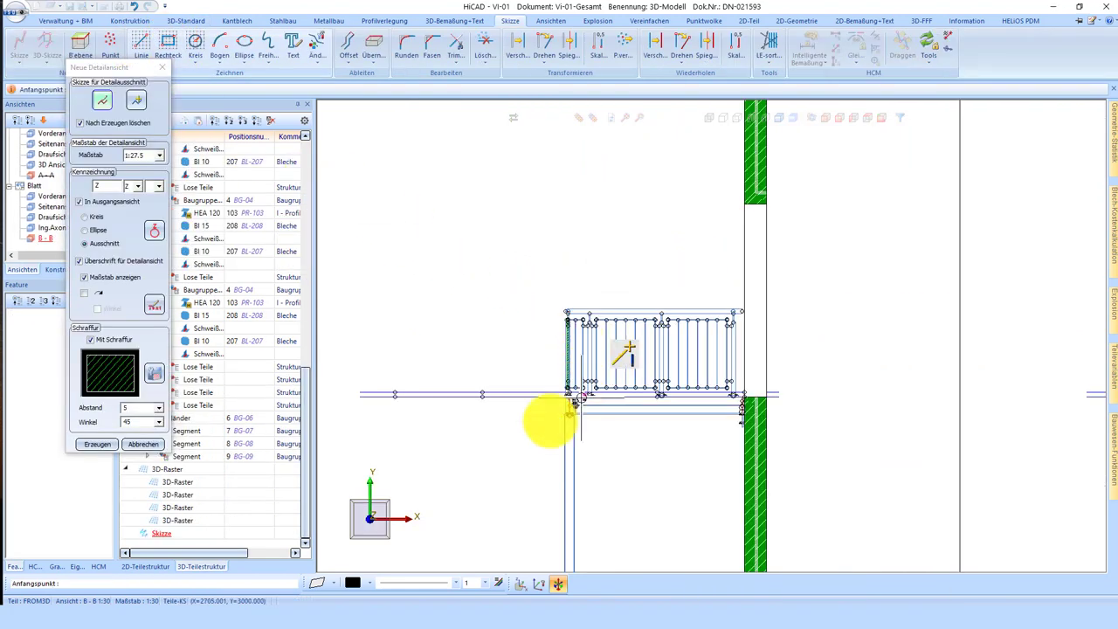
scroll(546, 437, "up", 1)
left_click(544, 441)
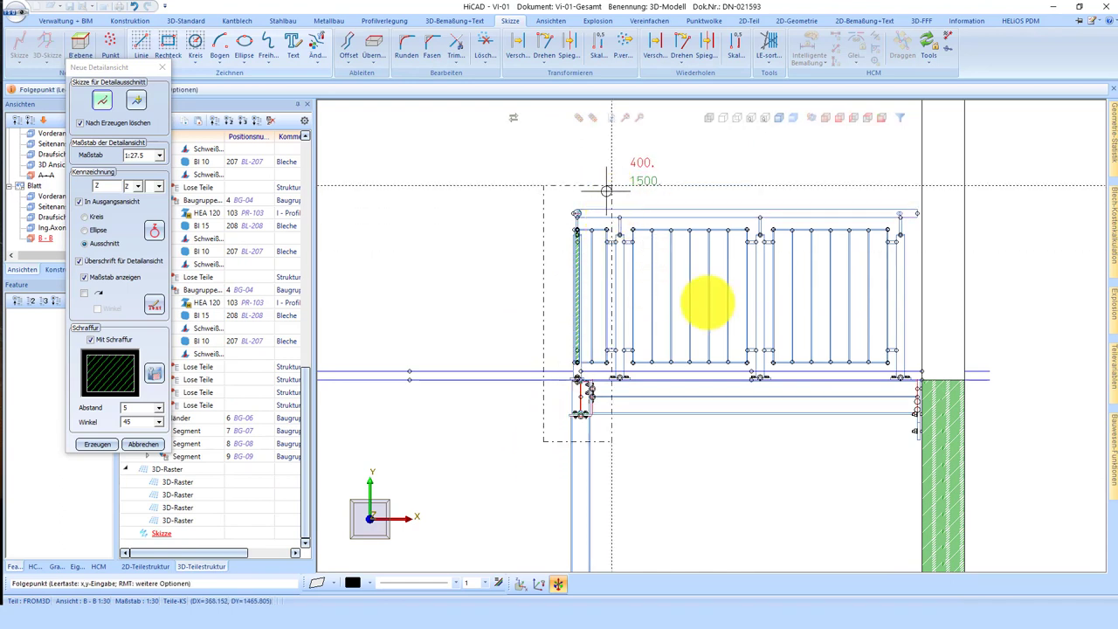
left_click(612, 186)
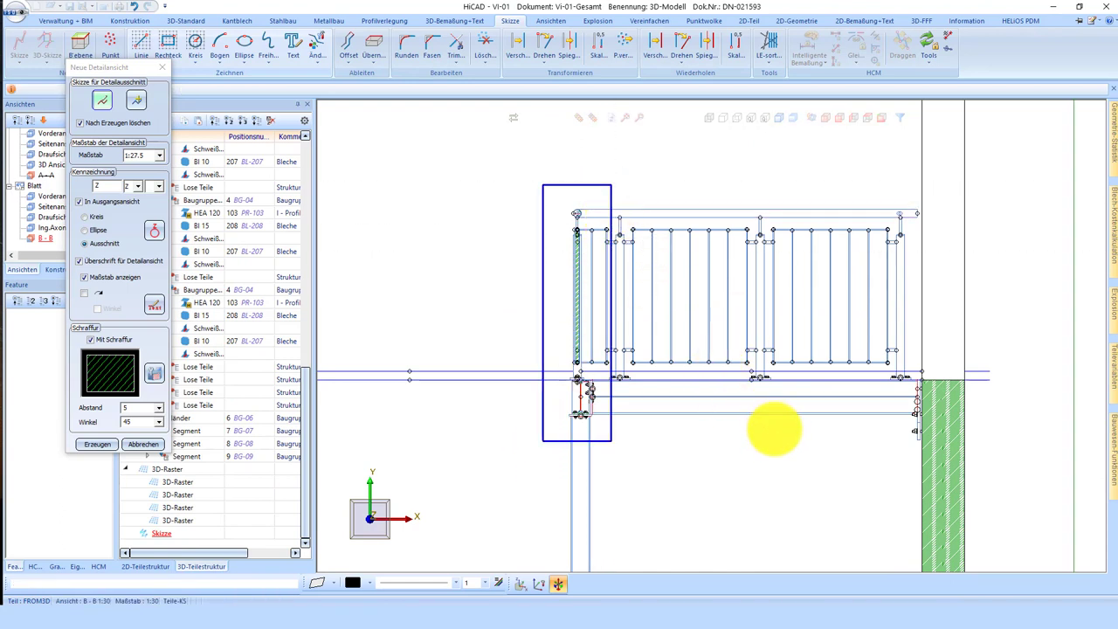
left_click(162, 158)
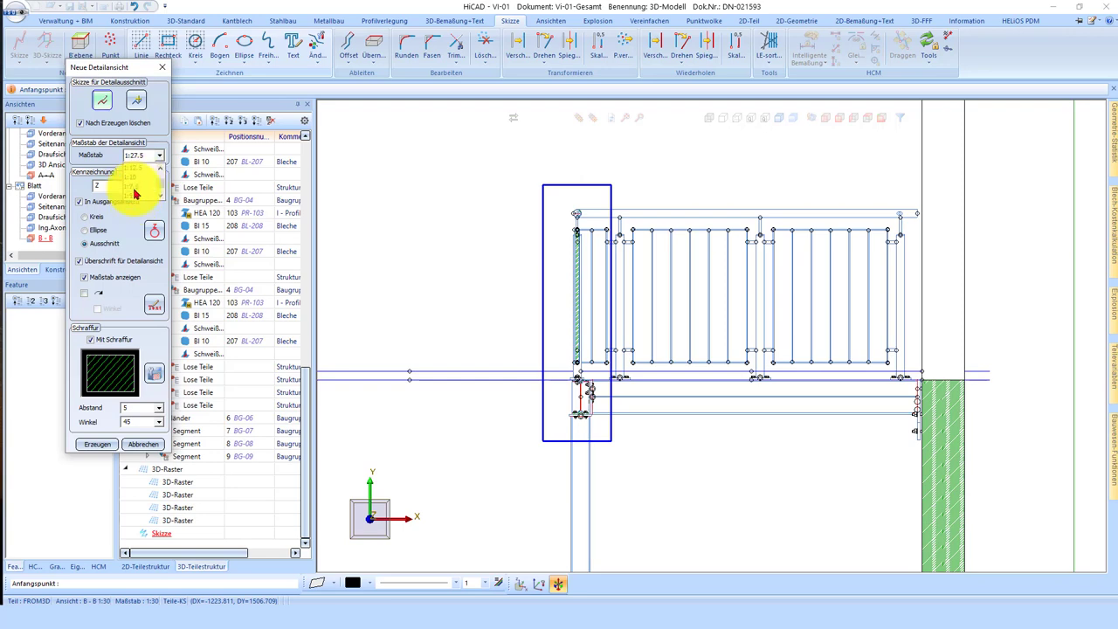
left_click(99, 447)
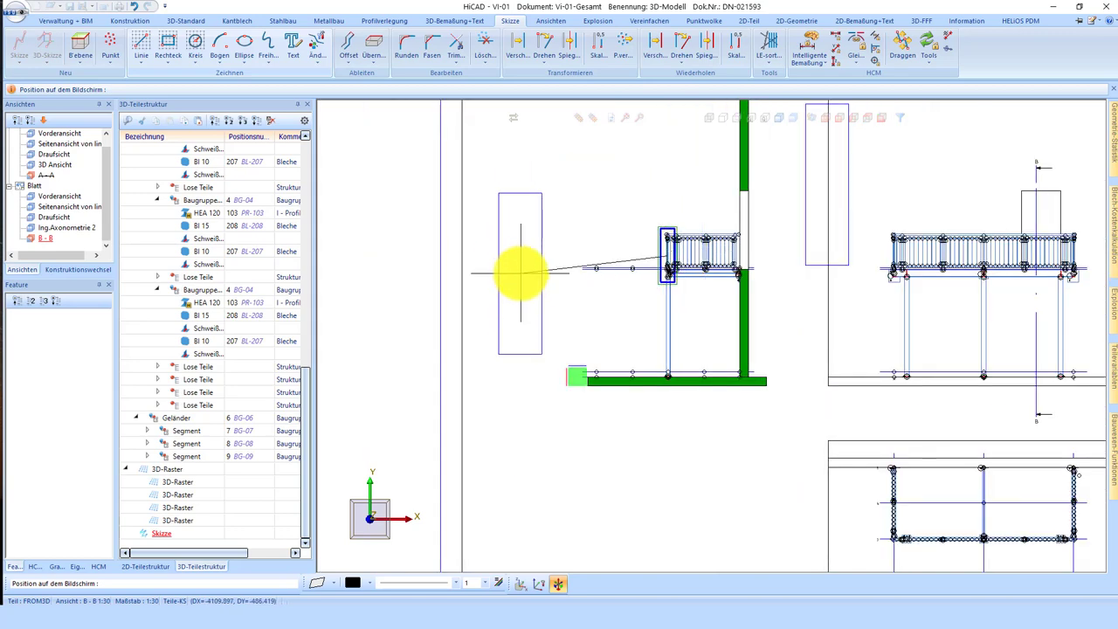
scroll(619, 194, "down", 2)
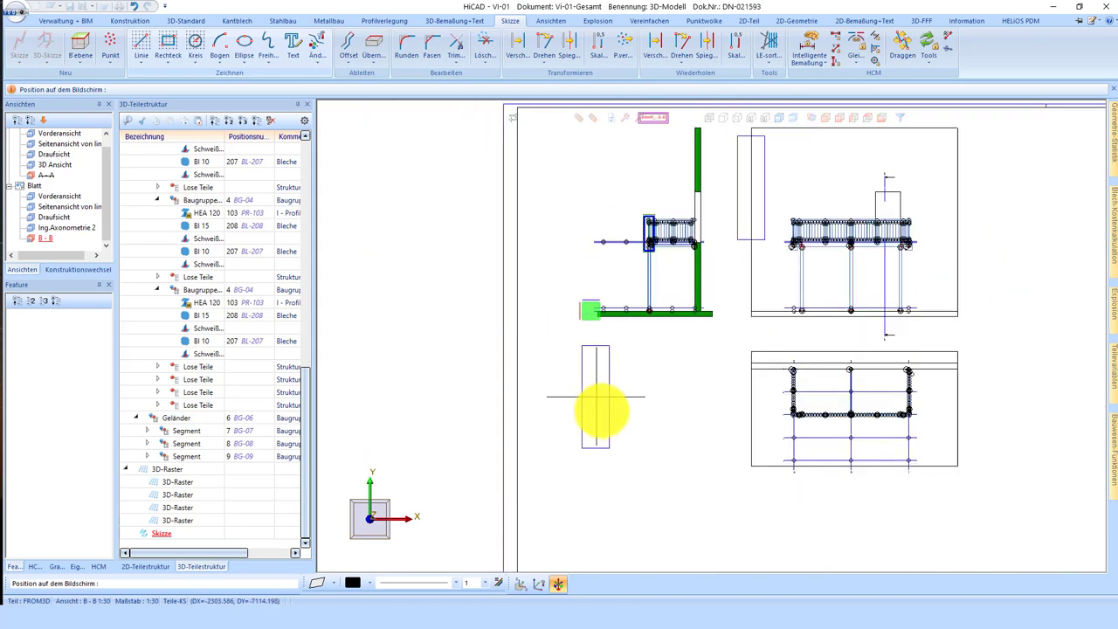
left_click(643, 483)
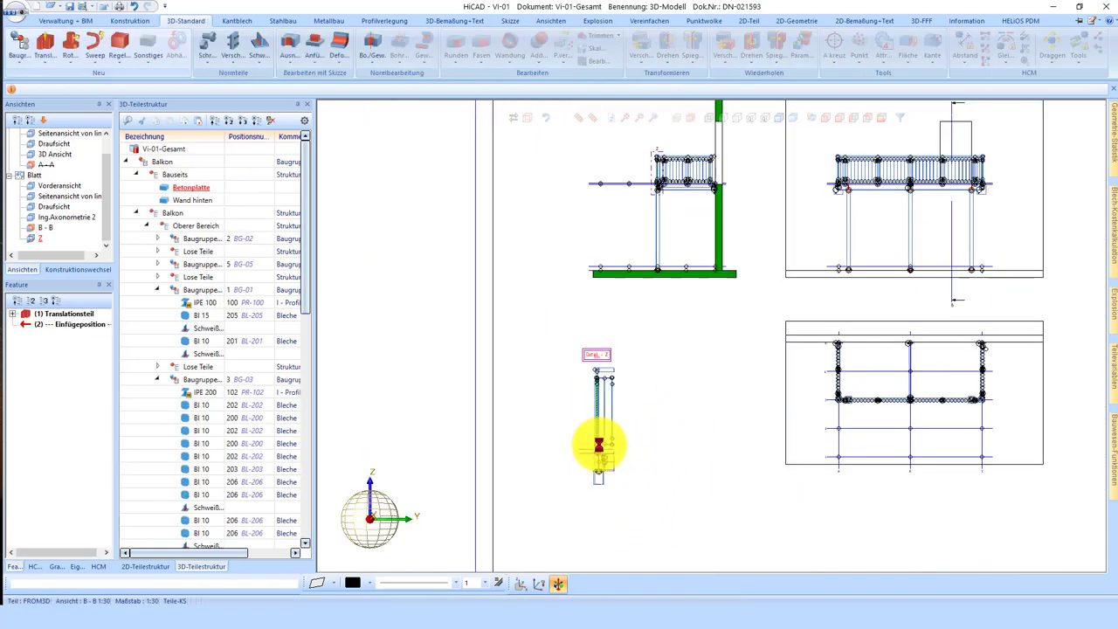
- Bring up the settings for changing section view B-B
scroll(592, 433, "up", 1)
scroll(596, 358, "up", 3)
scroll(646, 306, "up", 2)
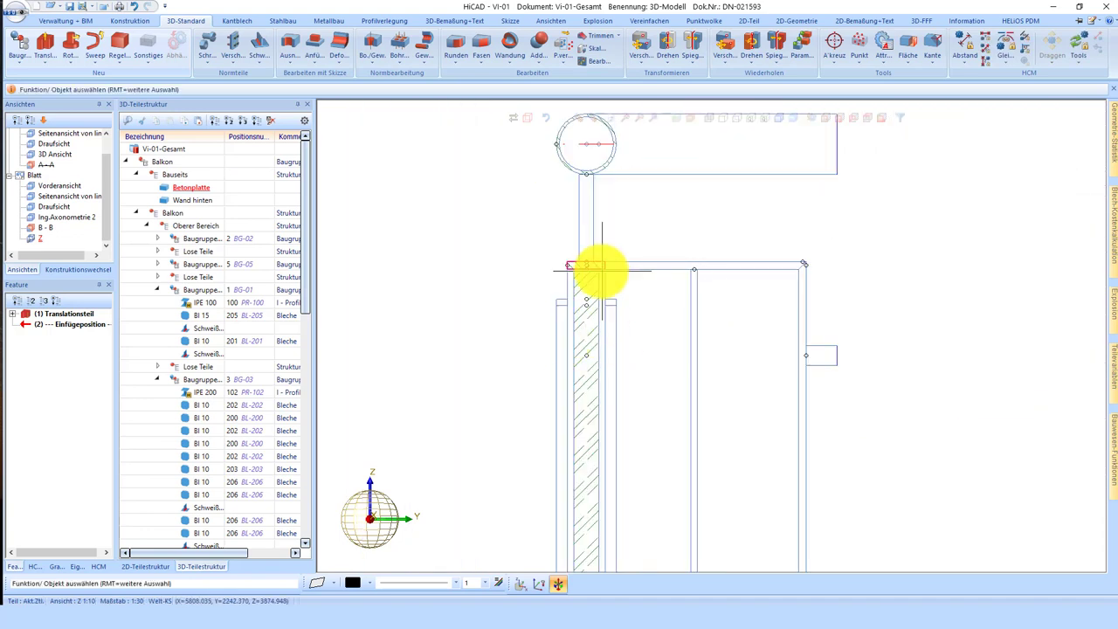
scroll(579, 311, "up", 1)
scroll(583, 381, "down", 4)
scroll(611, 367, "down", 3)
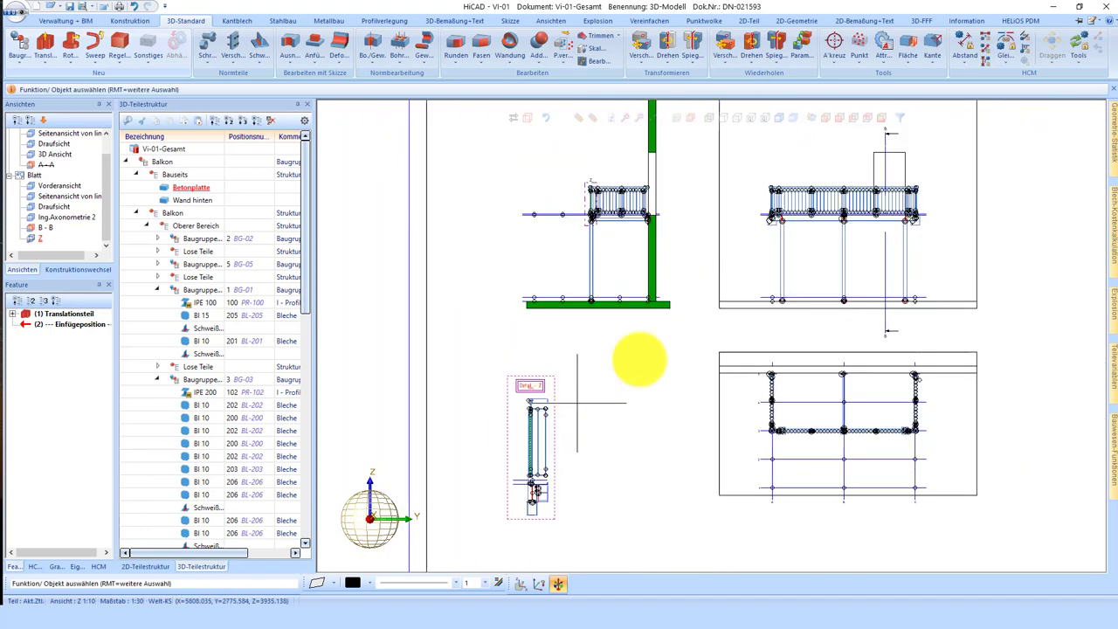
scroll(899, 169, "up", 2)
scroll(873, 149, "up", 2)
scroll(641, 401, "up", 2)
scroll(681, 349, "down", 2)
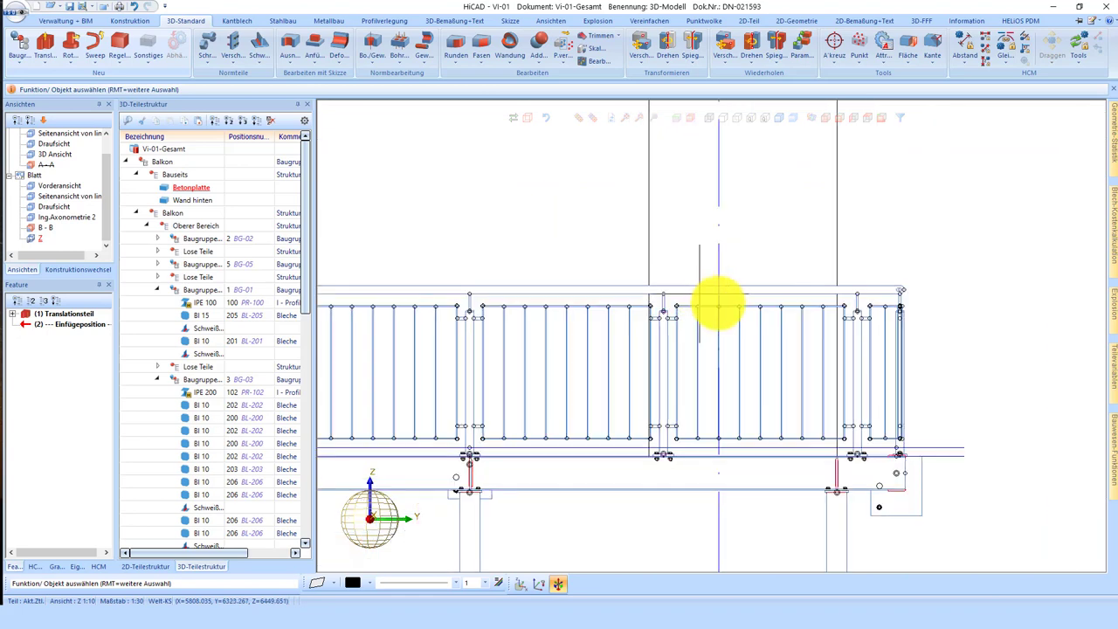
scroll(738, 280, "up", 2)
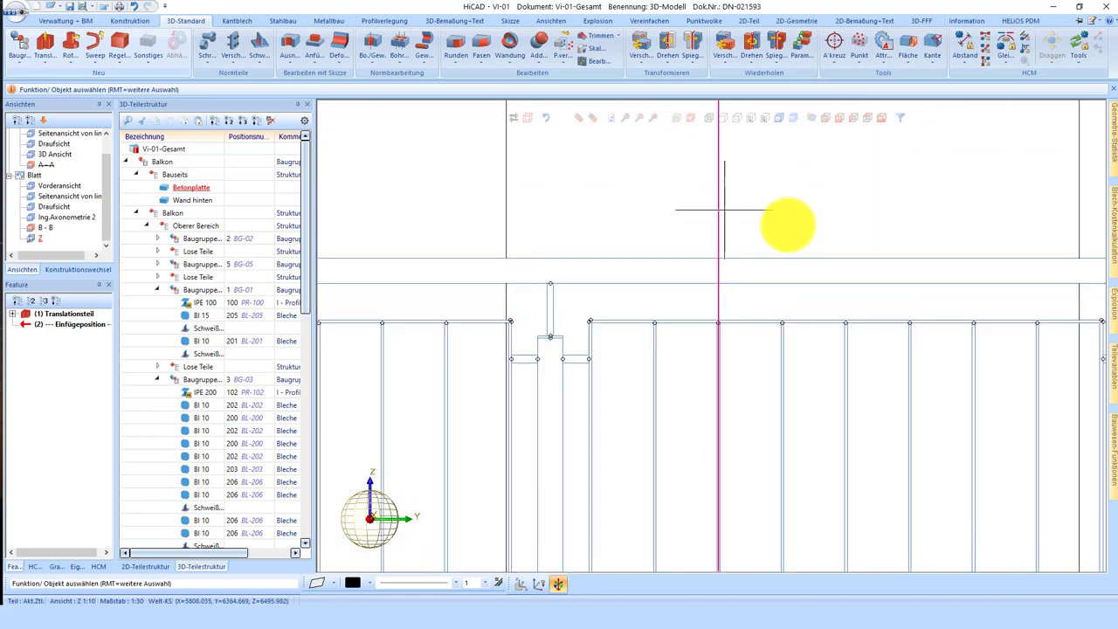
scroll(929, 237, "down", 2)
scroll(917, 245, "up", 1)
right_click_drag(881, 260, 924, 254)
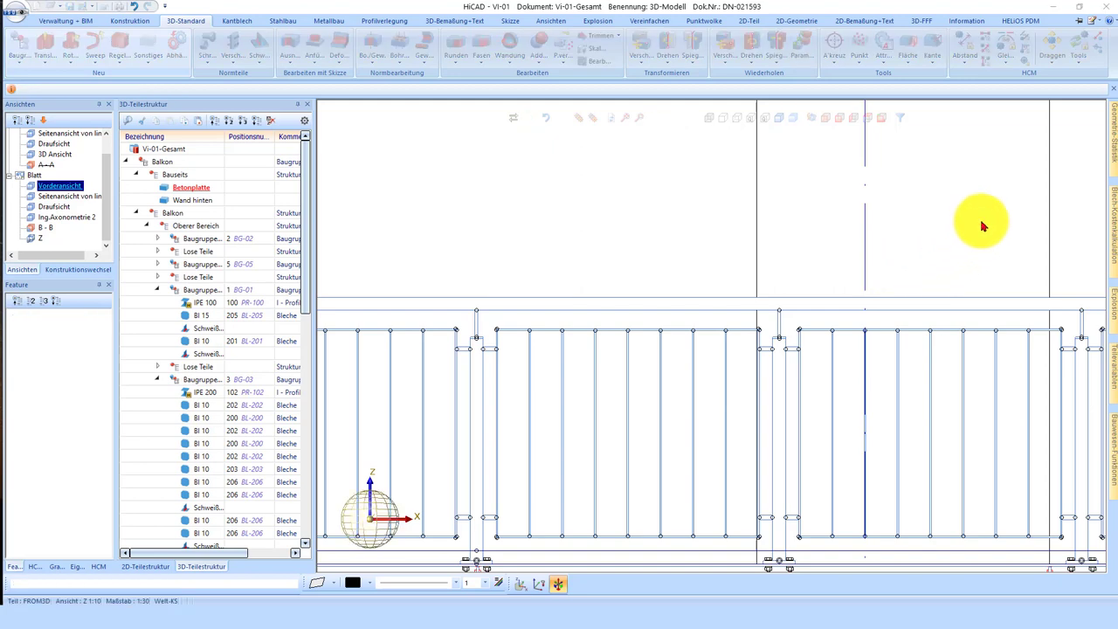
- Apply the section line change for section B-B and zoom in on Detail Z
left_click(879, 181)
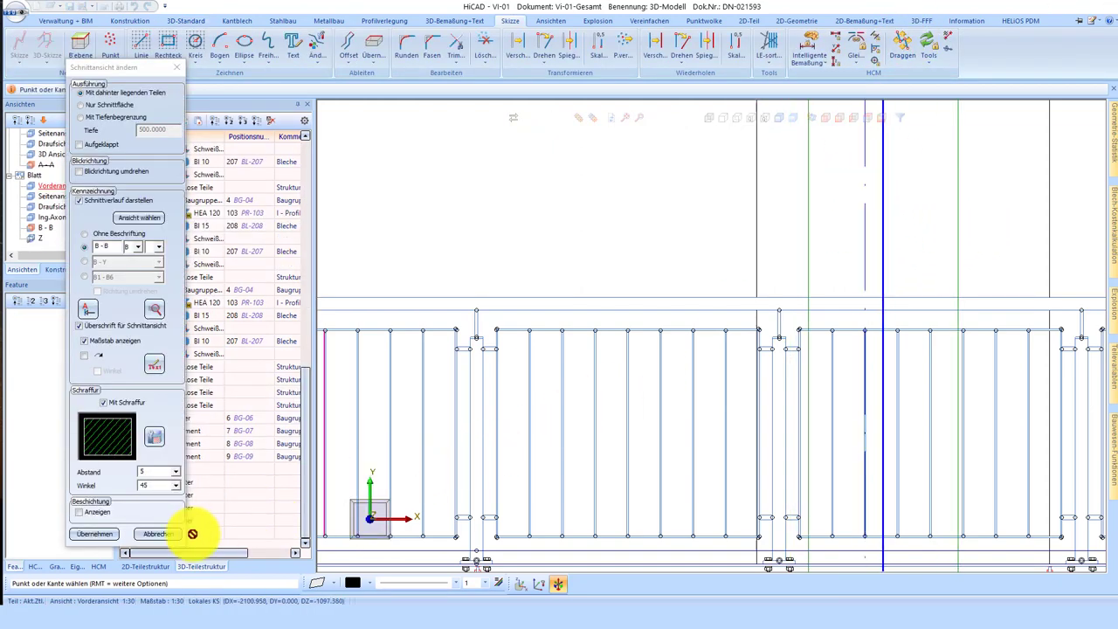
left_click(96, 533)
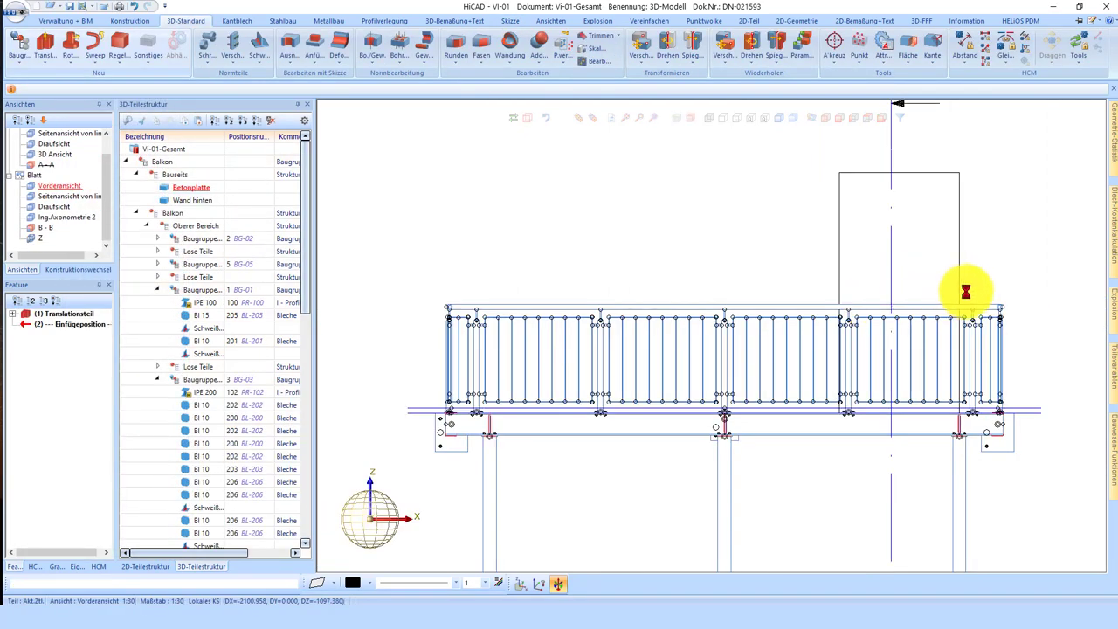
scroll(719, 361, "up", 2)
scroll(673, 379, "up", 2)
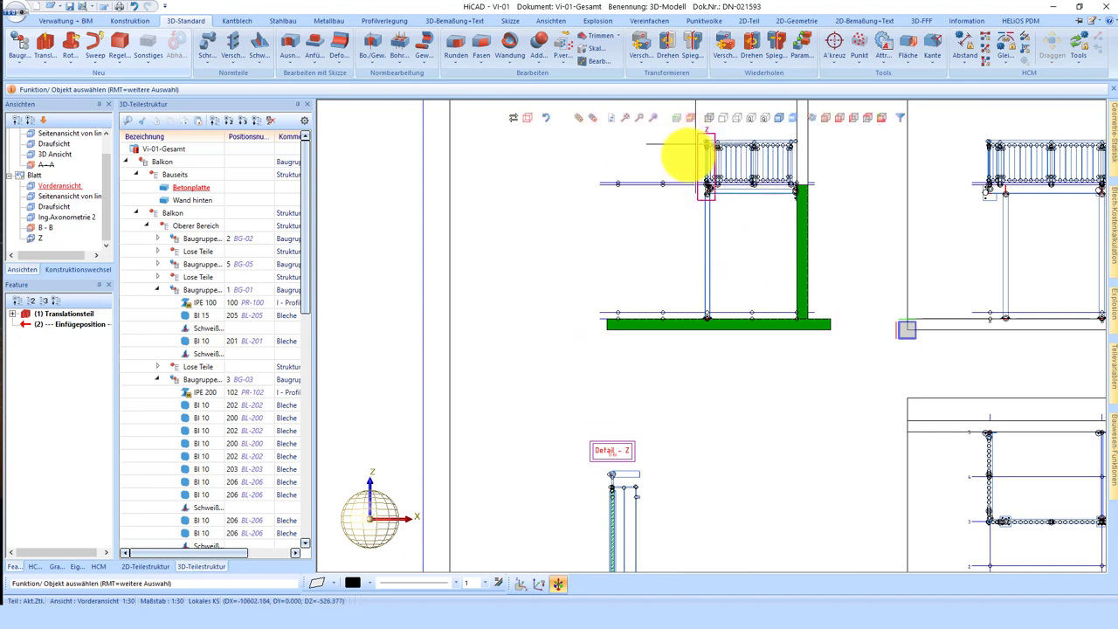
scroll(691, 154, "up", 3)
scroll(718, 232, "up", 2)
scroll(637, 512, "up", 2)
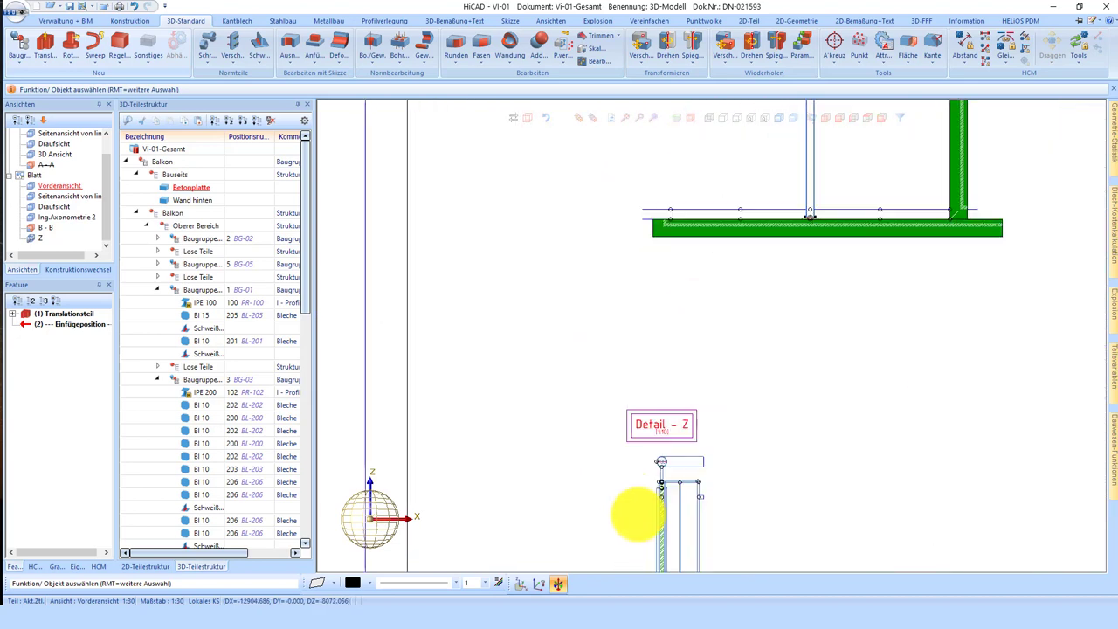
scroll(684, 443, "up", 2)
scroll(684, 442, "up", 2)
scroll(662, 334, "down", 3)
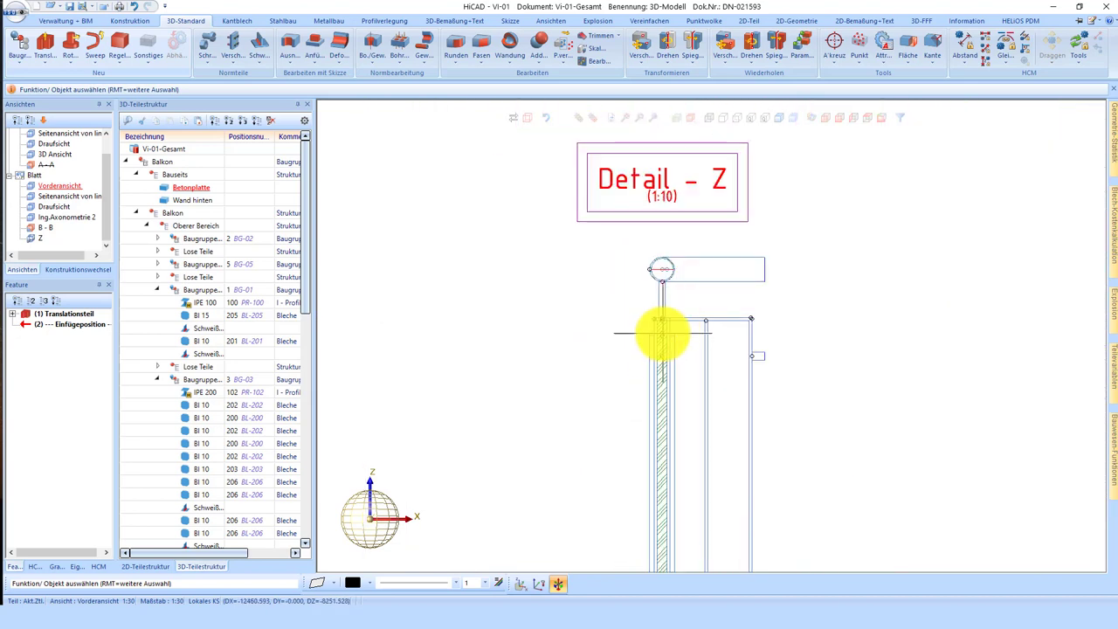
- Rotate Detail Z into 3D, accept it, then restore it with 'Letzte Ansichtstransformation zurück'
mouse_move(662, 334)
middle_mouse_down()
mouse_move(669, 352)
mouse_move(692, 360)
middle_mouse_up()
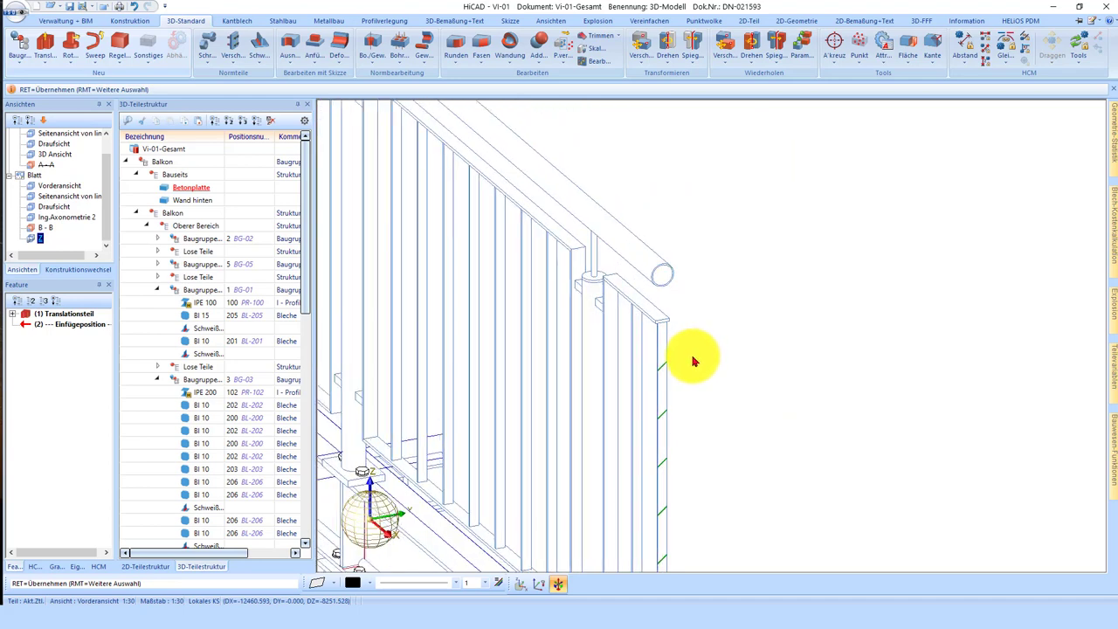
right_click(693, 360)
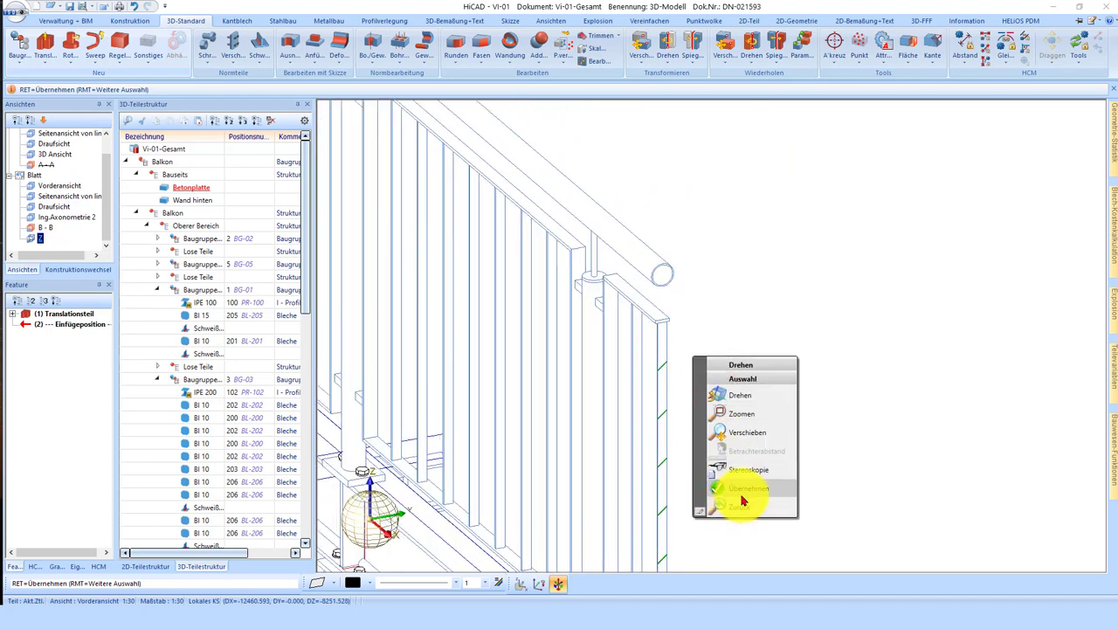
left_click(741, 500)
scroll(741, 356, "down", 2)
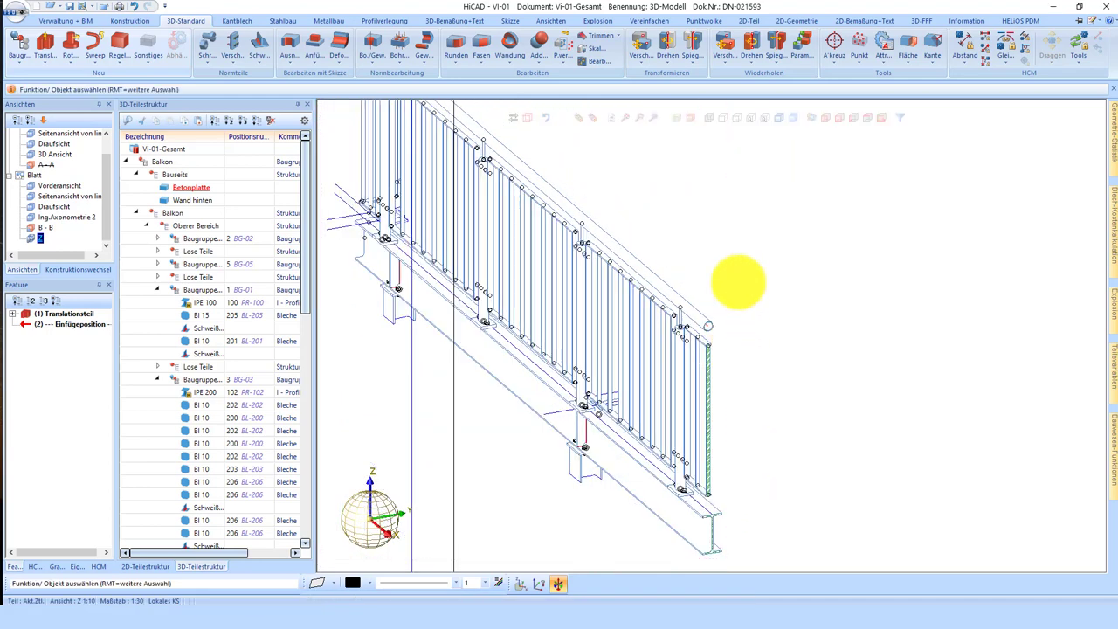
right_click(748, 259)
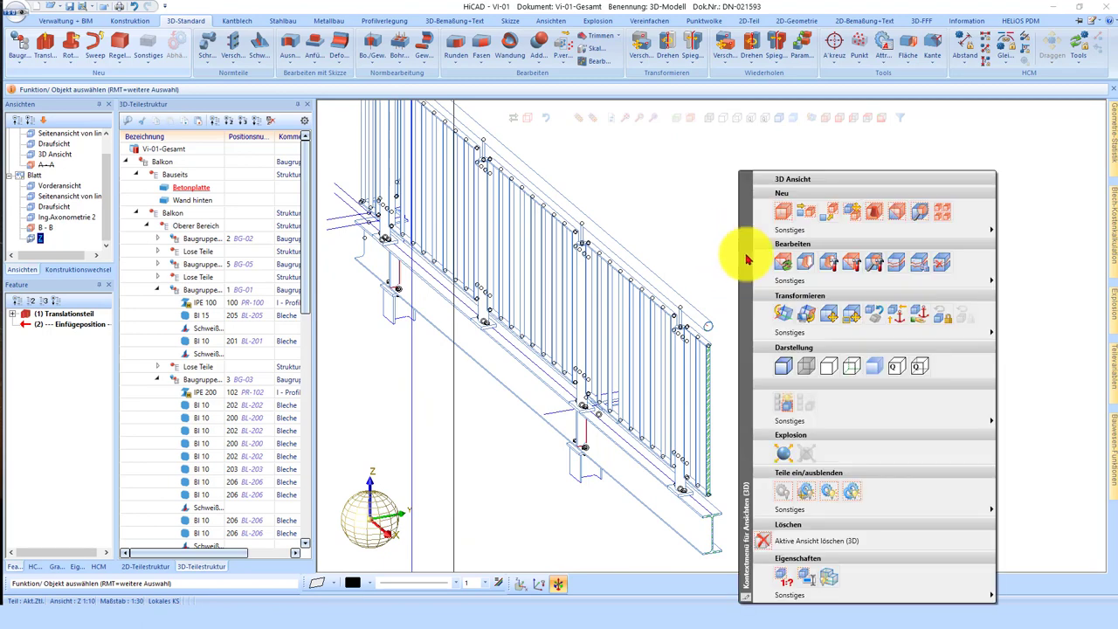
left_click(878, 316)
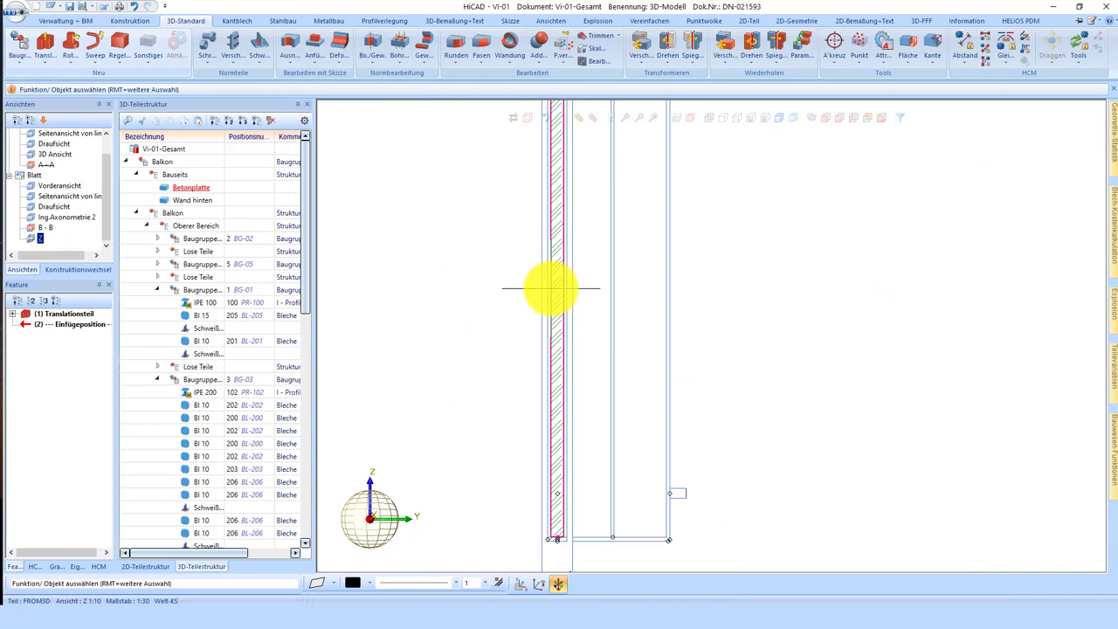
- Hide the FI 20x5 flat bar in Detail Z
left_click(590, 275)
right_click(644, 212)
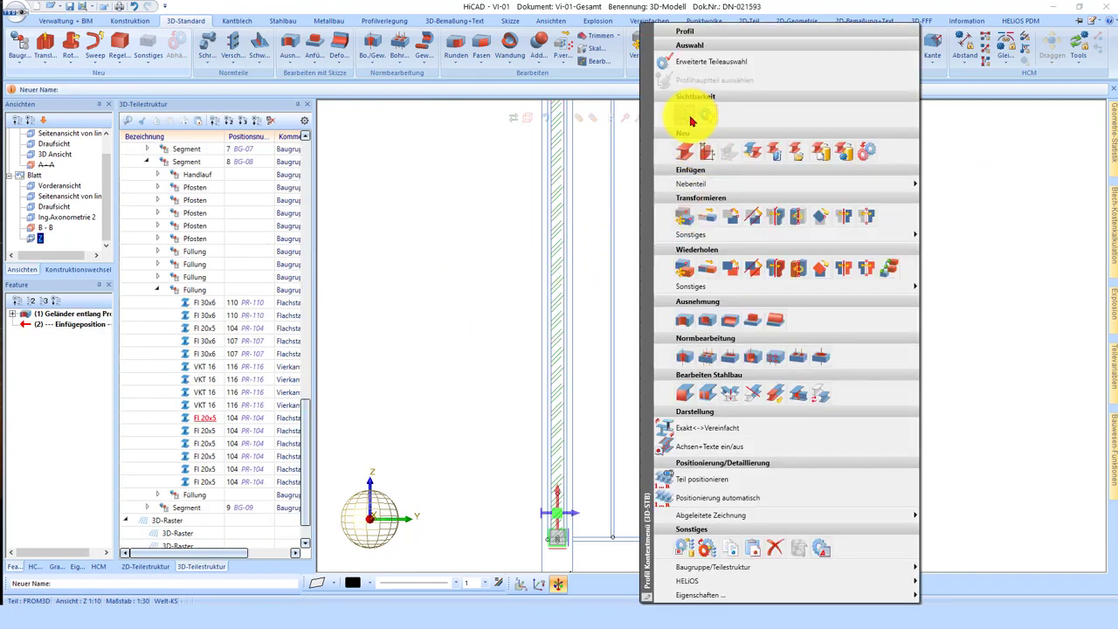
left_click(684, 116)
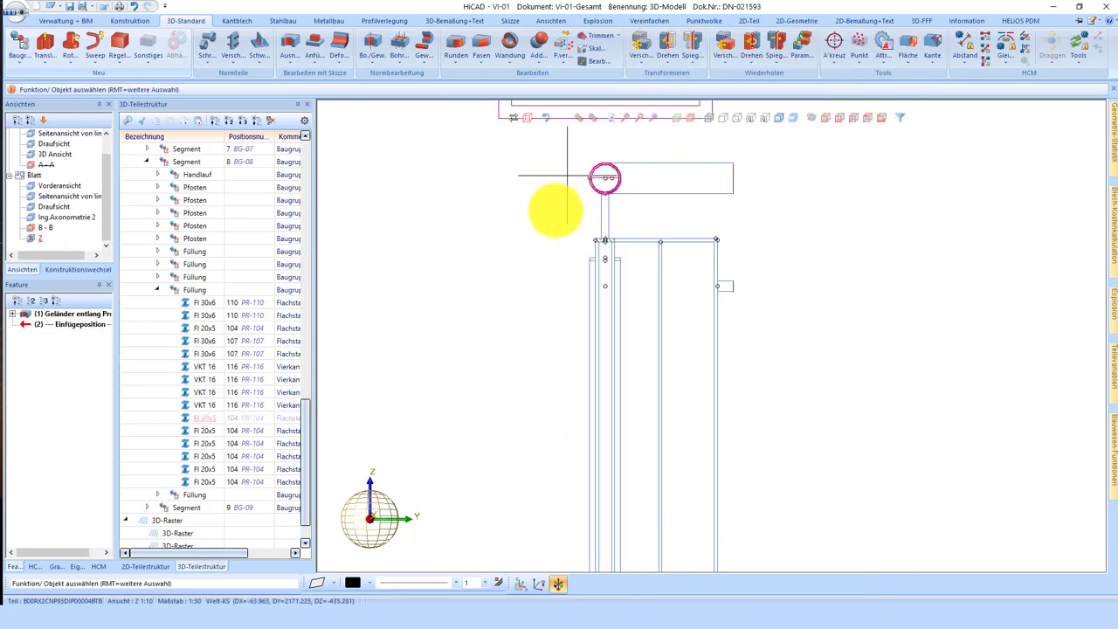
- Rescale Detail Z from 1:10 to 1:5 about a fixpoint, keeping the post base in view
right_click(758, 242)
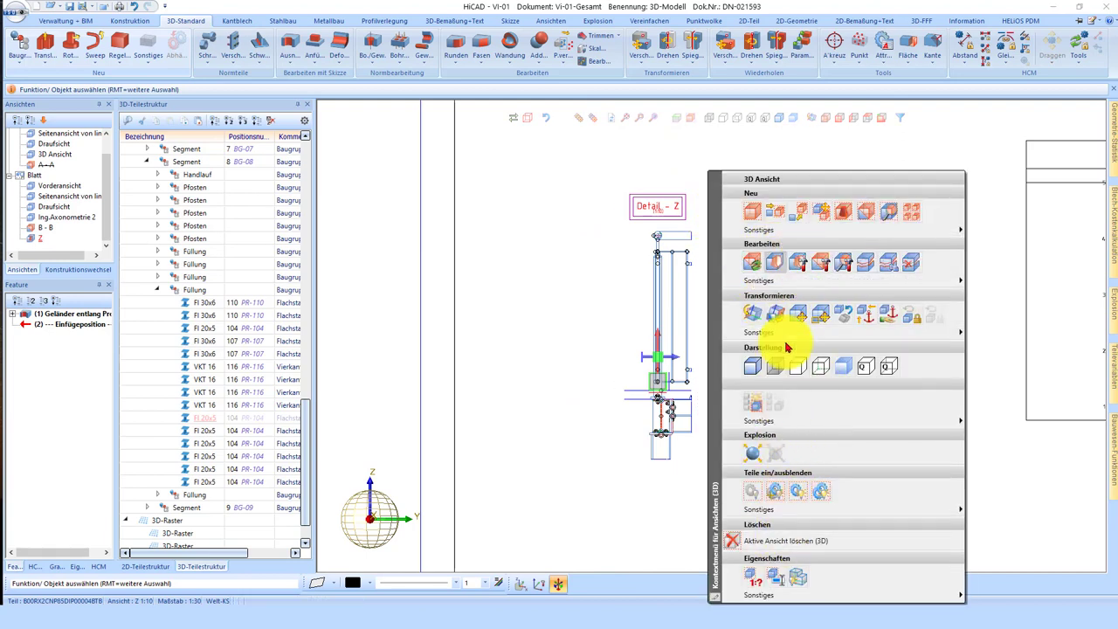
left_click(748, 583)
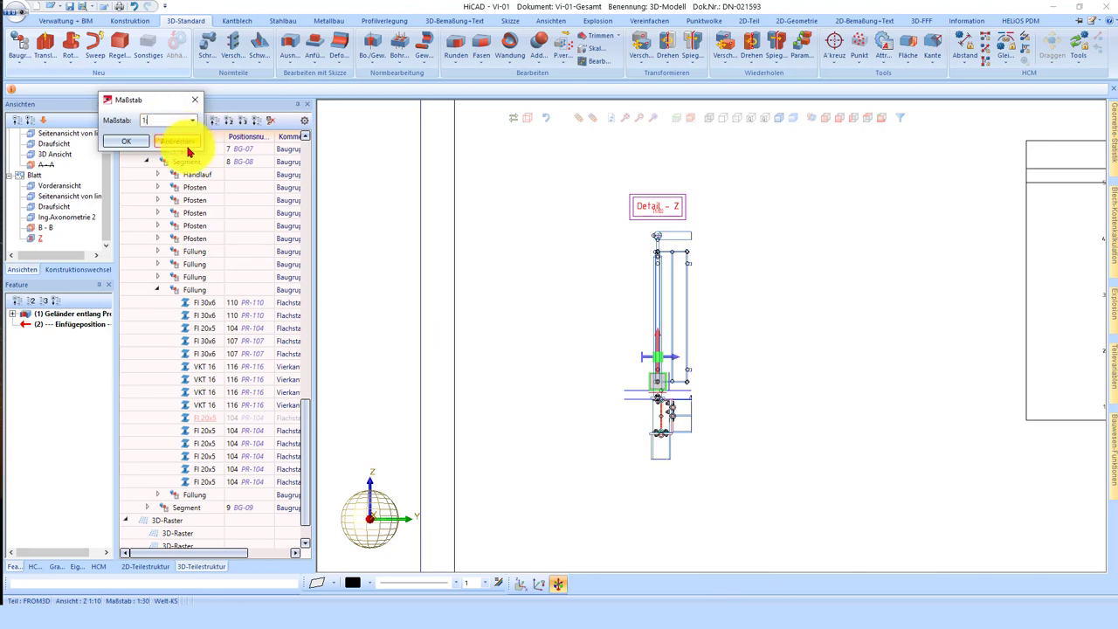
left_click(140, 146)
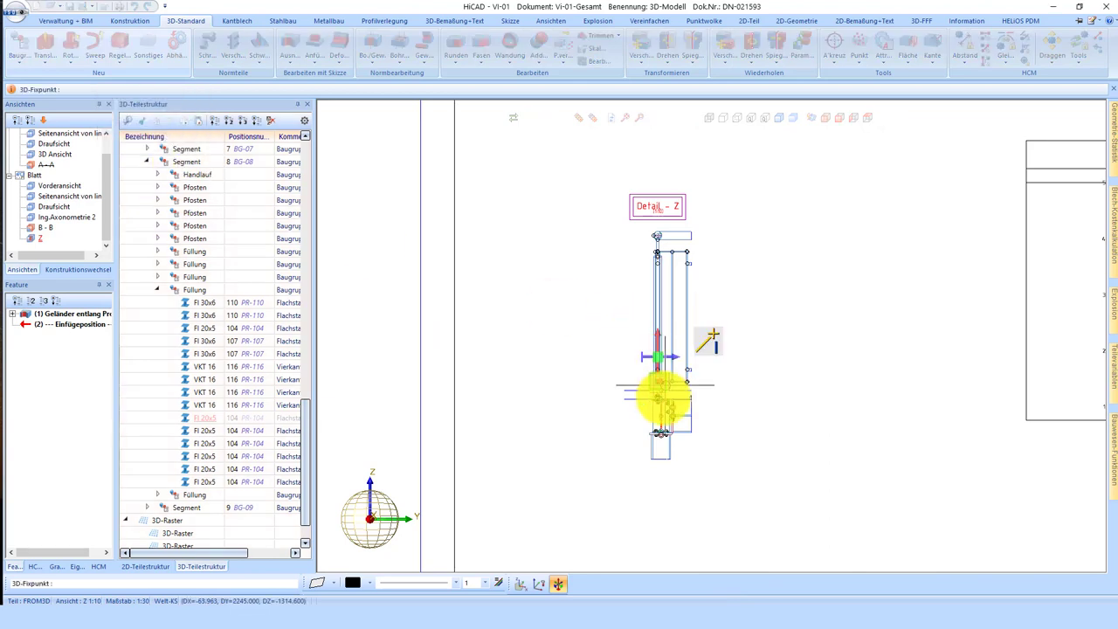
left_click(662, 387)
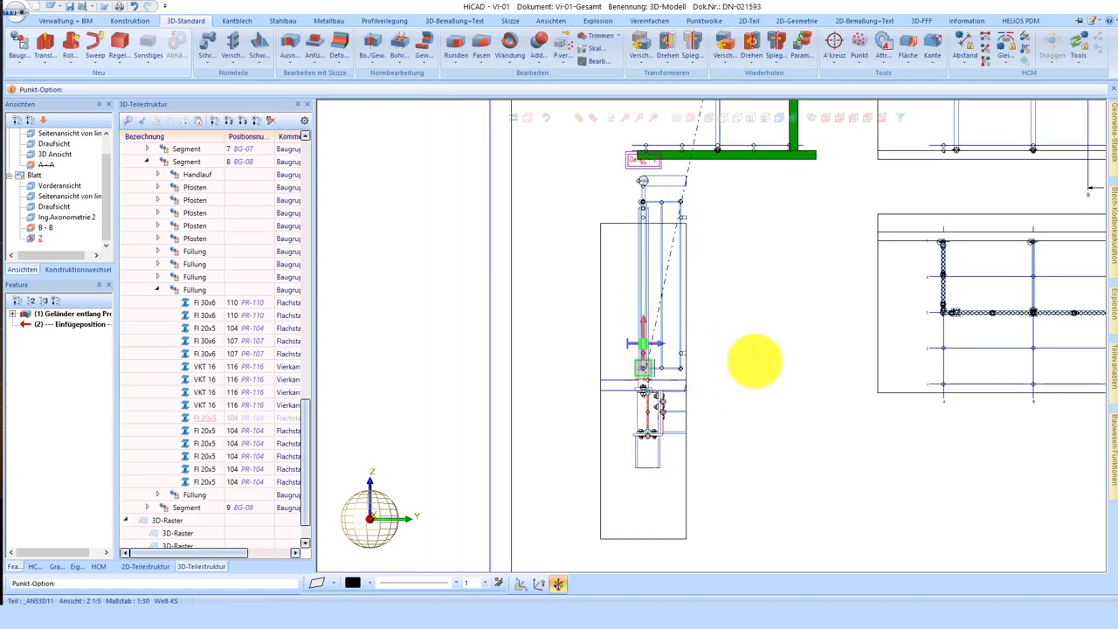
scroll(629, 179, "up", 3)
scroll(599, 474, "down", 2)
scroll(655, 454, "up", 2)
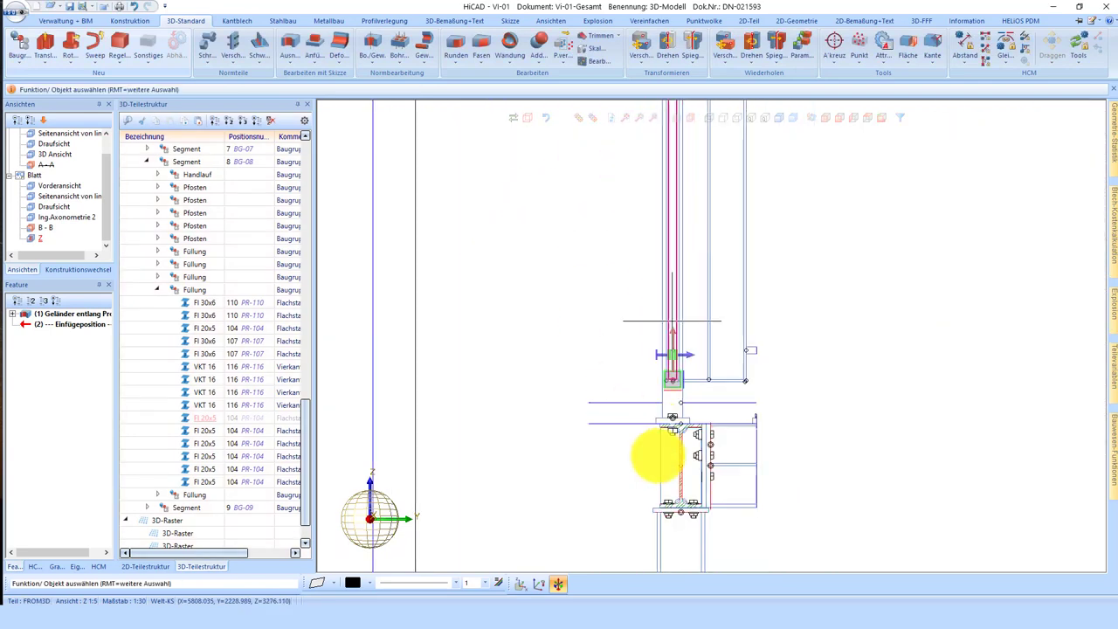
middle_click_drag(654, 454, 623, 329)
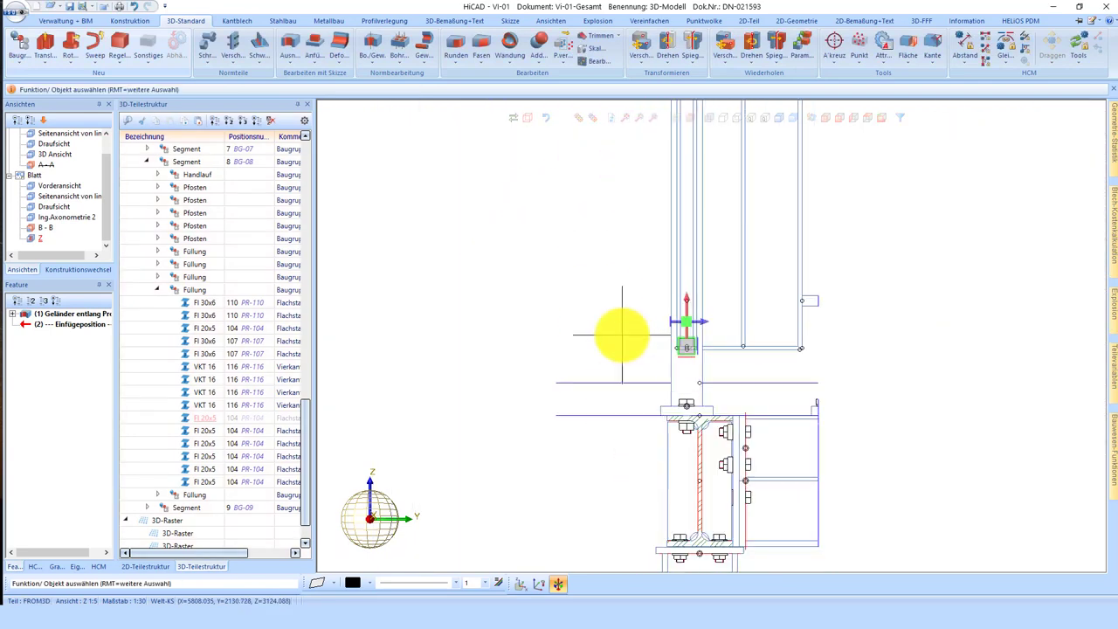
- With Höhenkote, place level marks +3,000m and +3,050m at the base and +4,000m on the handrail top
left_click(444, 20)
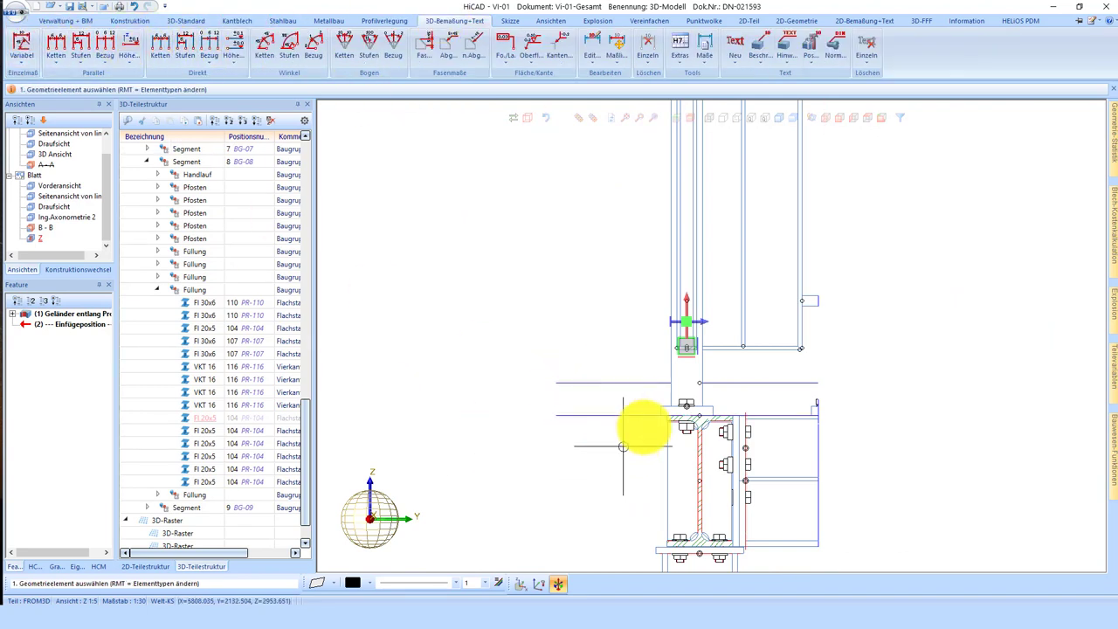
left_click(636, 414)
left_click(579, 392)
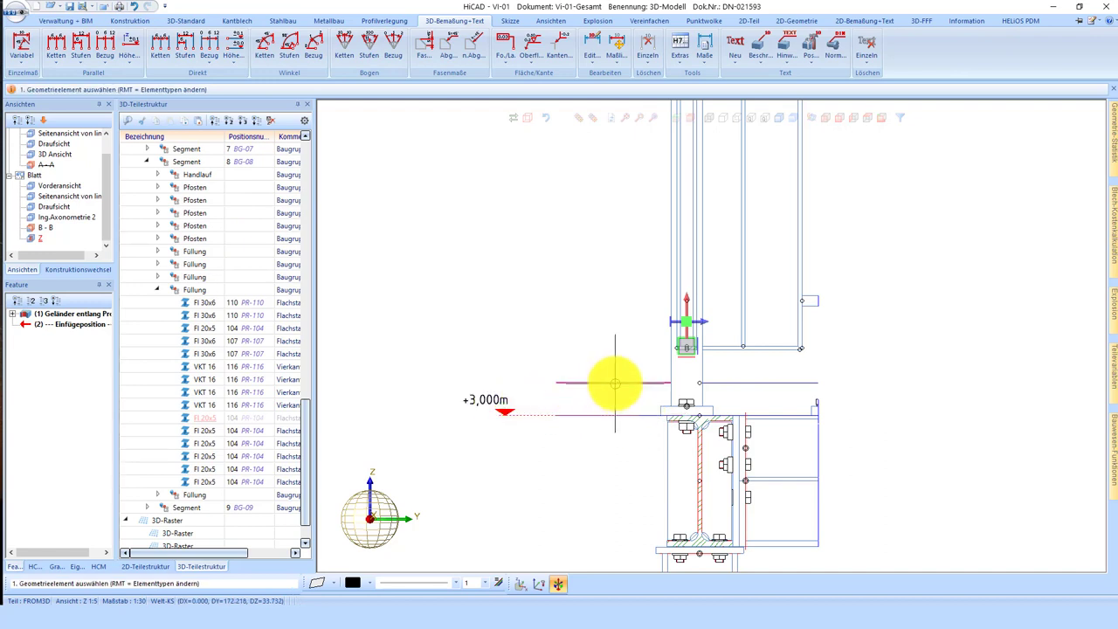
left_click(504, 363)
scroll(623, 449, "up", 3)
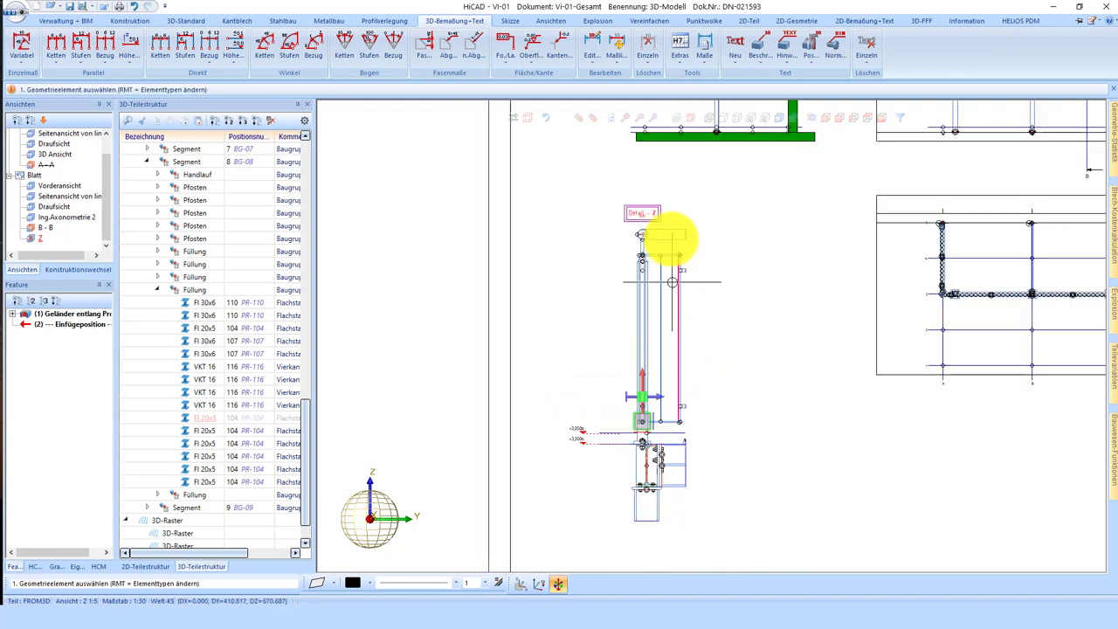
scroll(644, 212, "up", 3)
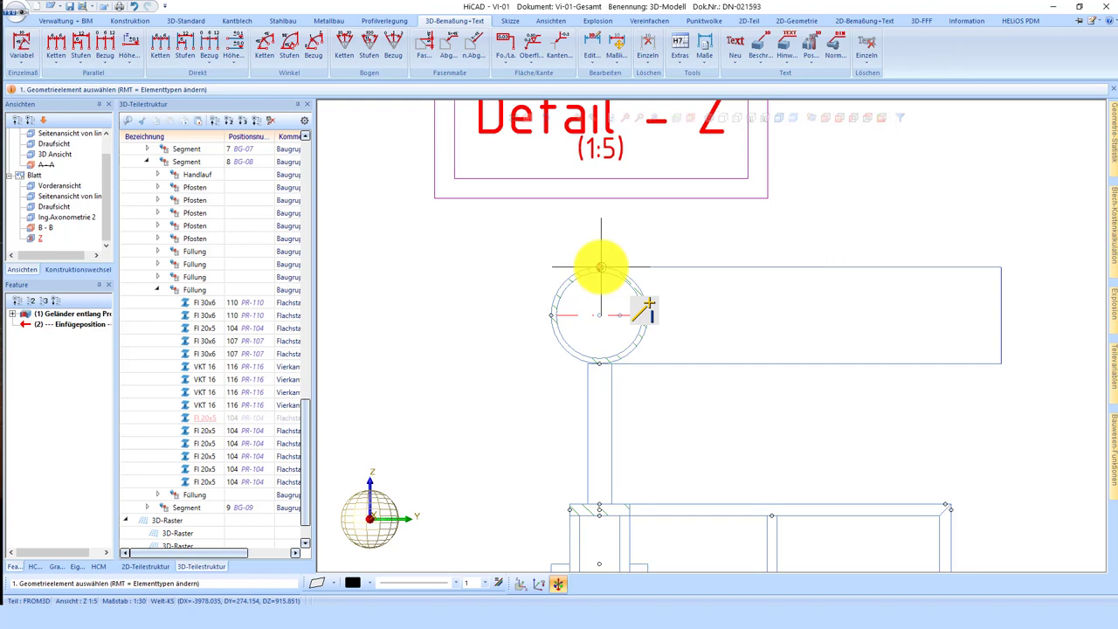
left_click(601, 266)
scroll(687, 270, "down", 3)
left_click(485, 255)
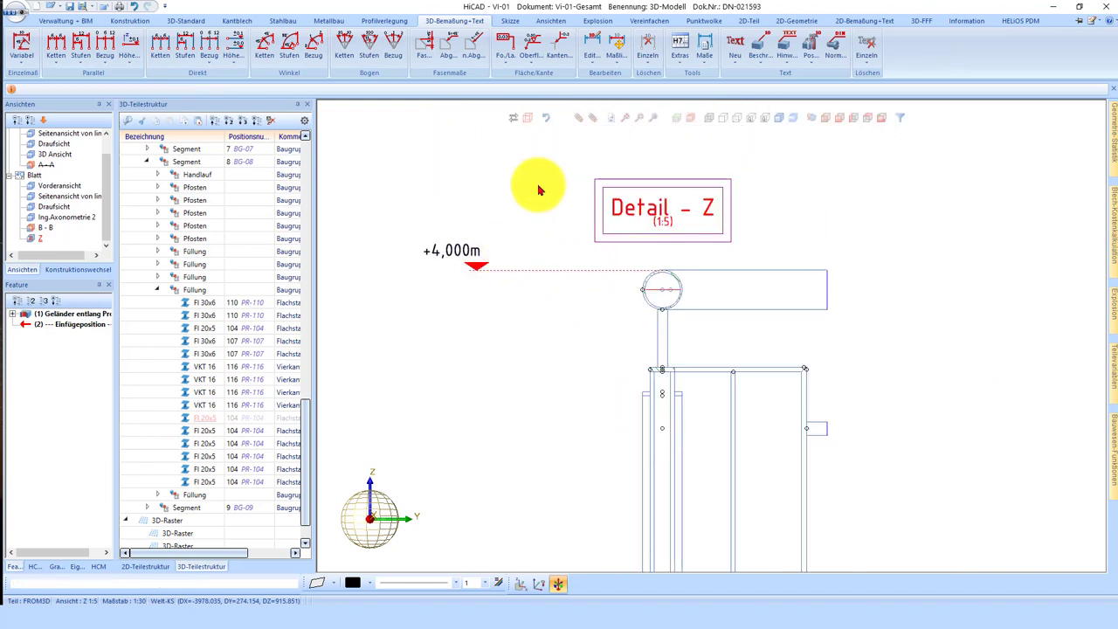
scroll(550, 218, "down", 3)
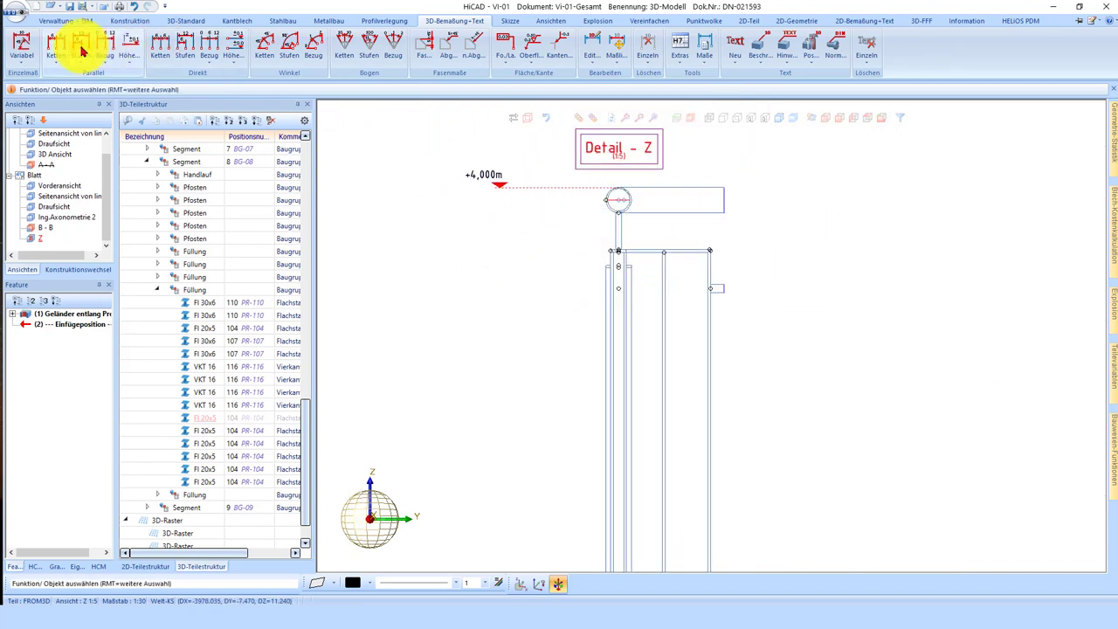
- Begin a vertical chain dimension left of the post with the 14 and 6 segments
scroll(649, 461, "down", 2)
scroll(536, 379, "up", 5)
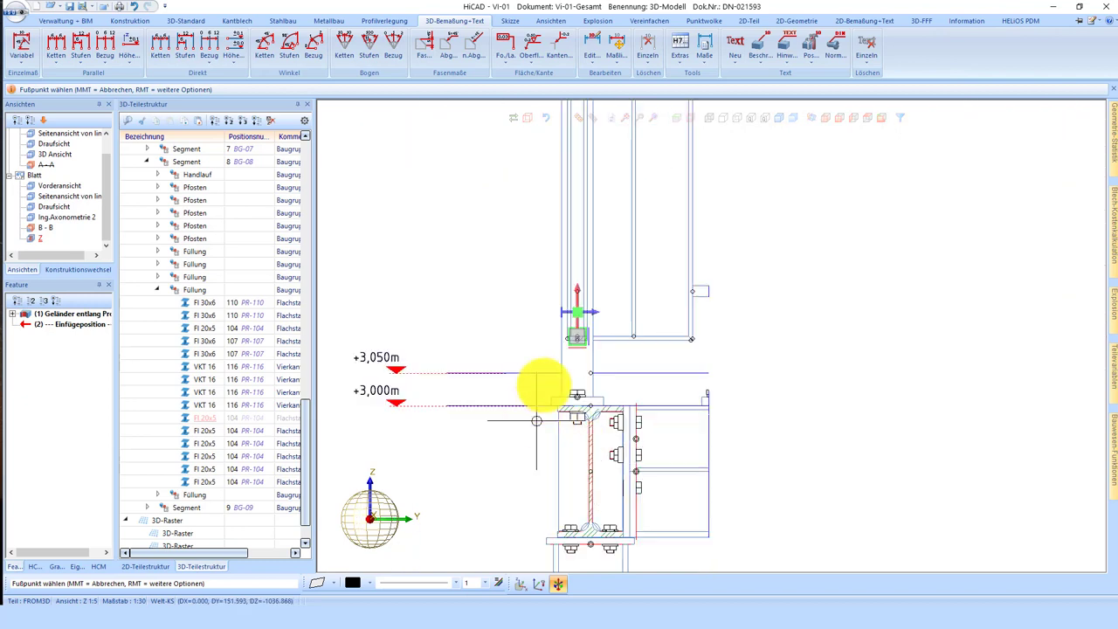
scroll(624, 425, "up", 2)
left_click(623, 390)
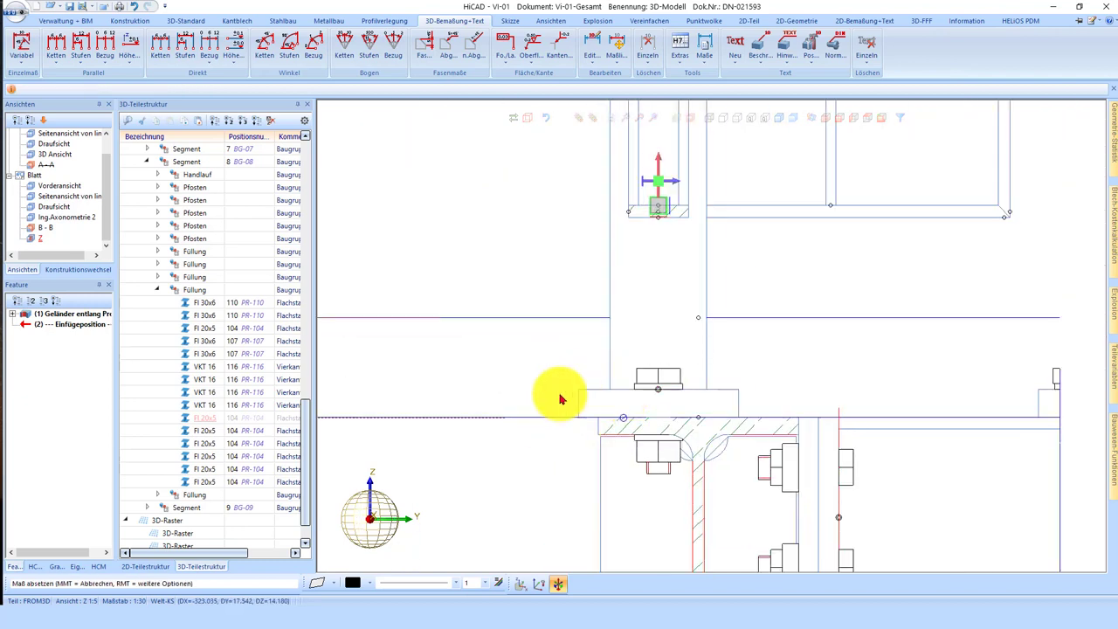
left_click(463, 373)
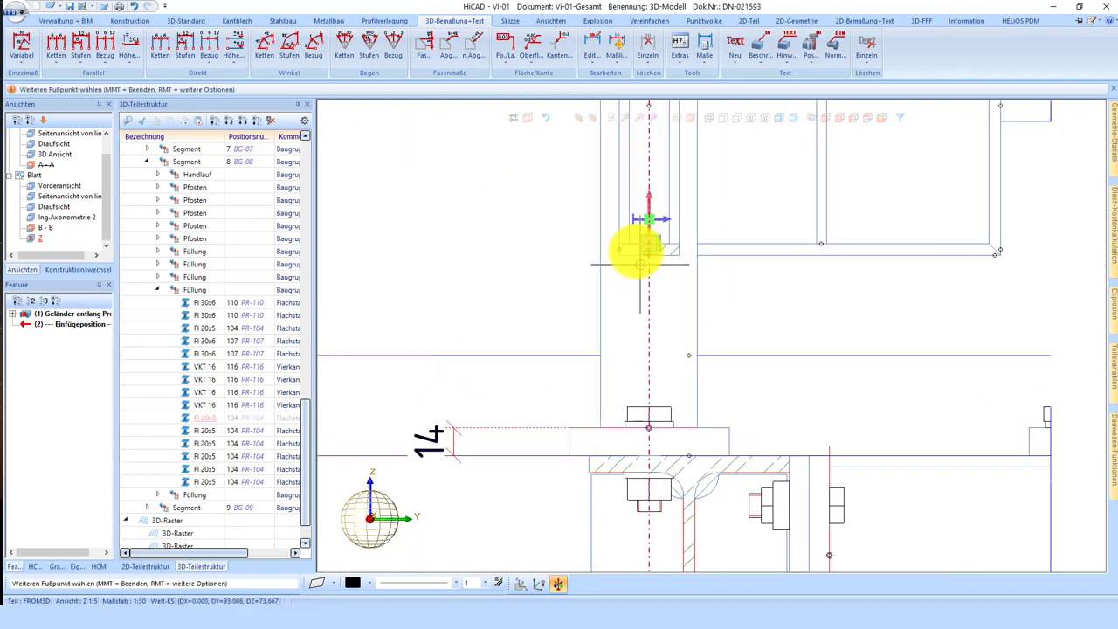
left_click(642, 247)
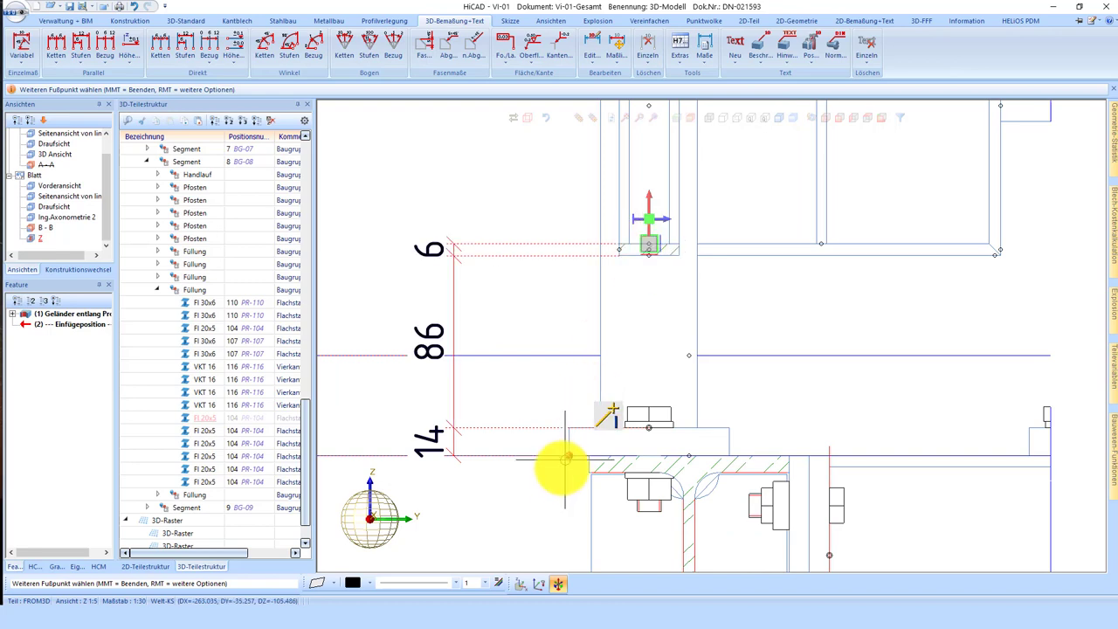
- Extend the chain dimension to the 48 segment above the handrail and finish it
scroll(594, 267, "down", 3)
scroll(568, 170, "down", 2)
scroll(583, 227, "up", 5)
scroll(584, 227, "up", 2)
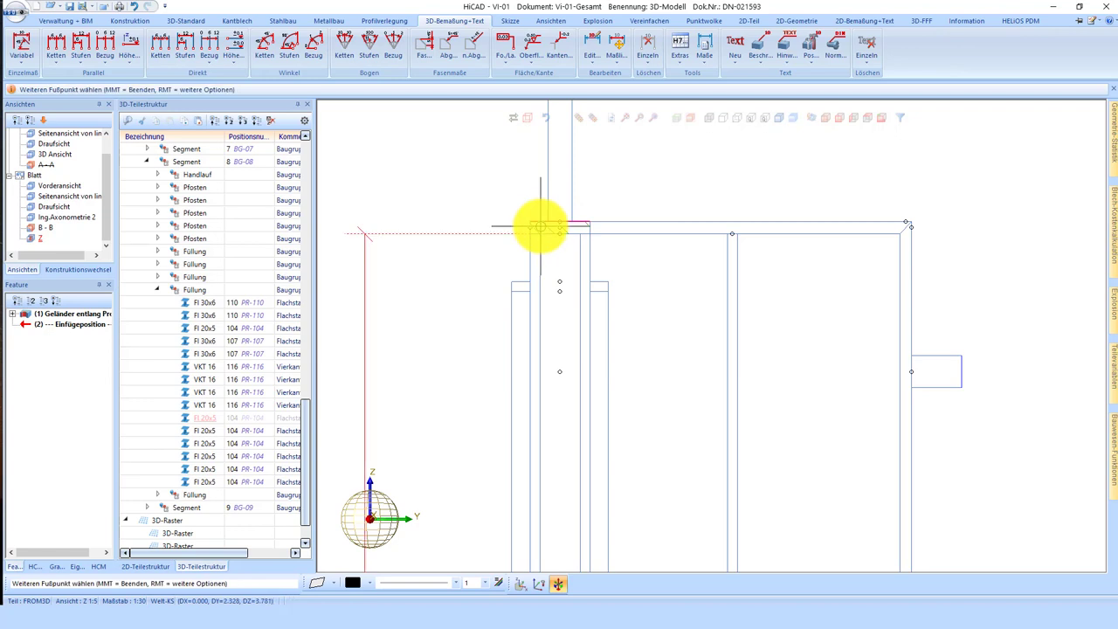
scroll(561, 412, "down", 2)
scroll(554, 204, "up", 2)
scroll(559, 196, "up", 1)
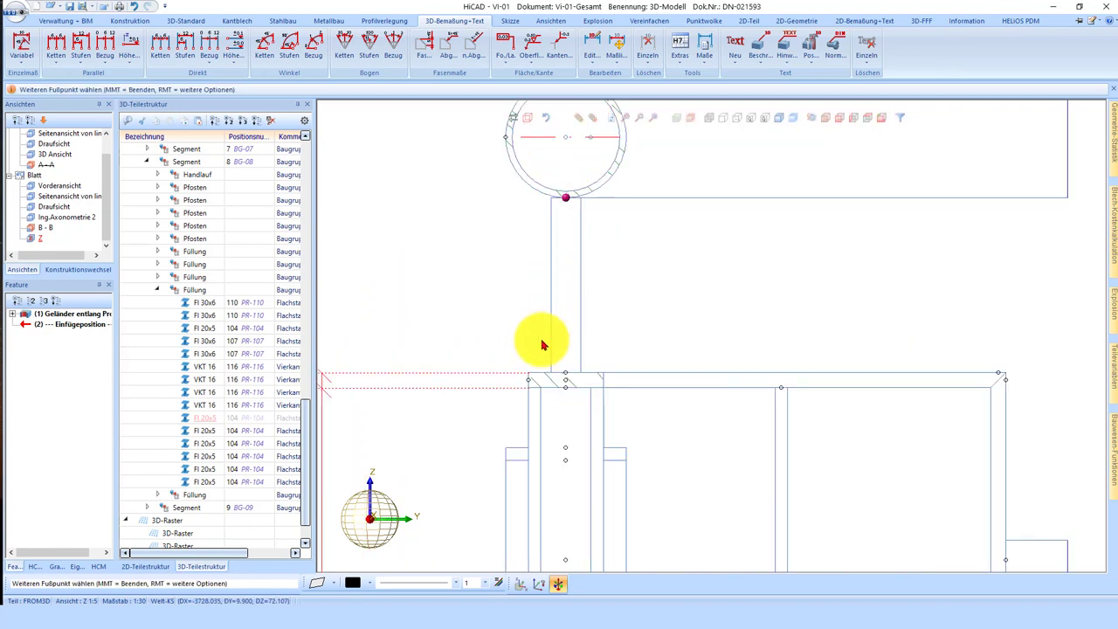
scroll(541, 345, "down", 1)
left_click(557, 171)
middle_click(574, 157)
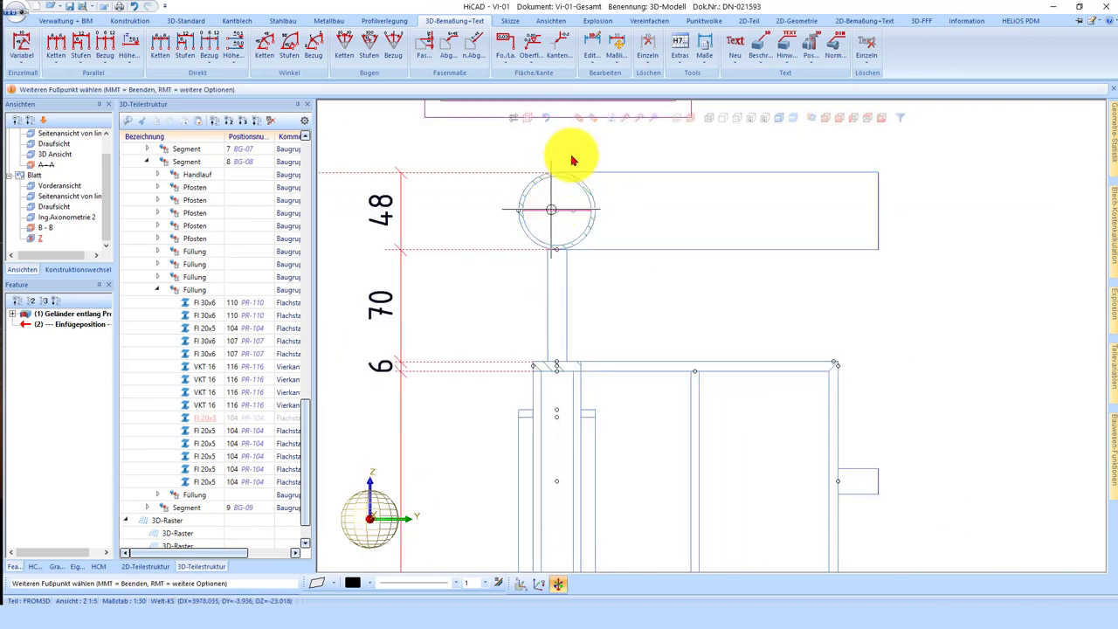
- Zoom in on the post's base connection at the +3,000m level
scroll(599, 169, "down", 2)
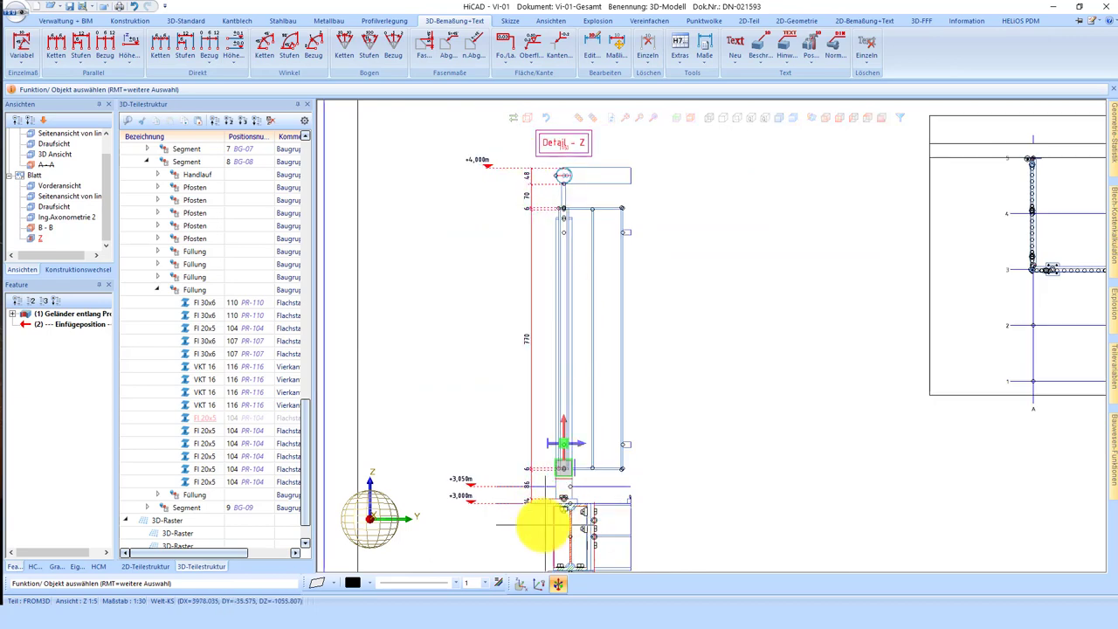
scroll(559, 489, "up", 2)
scroll(594, 350, "up", 1)
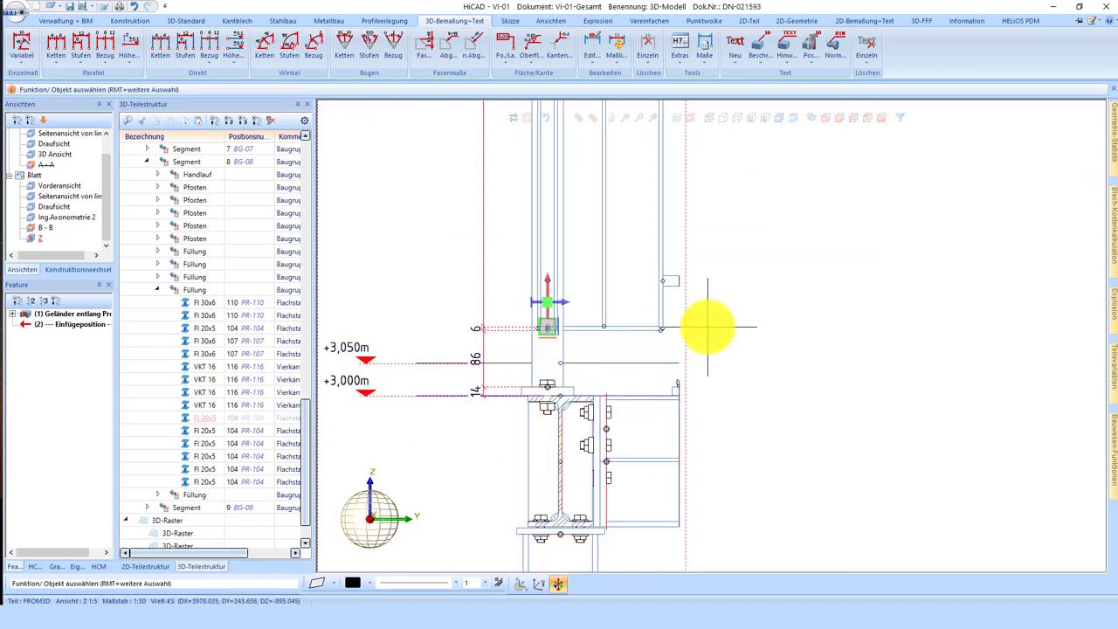
scroll(591, 356, "down", 1)
scroll(679, 282, "down", 1)
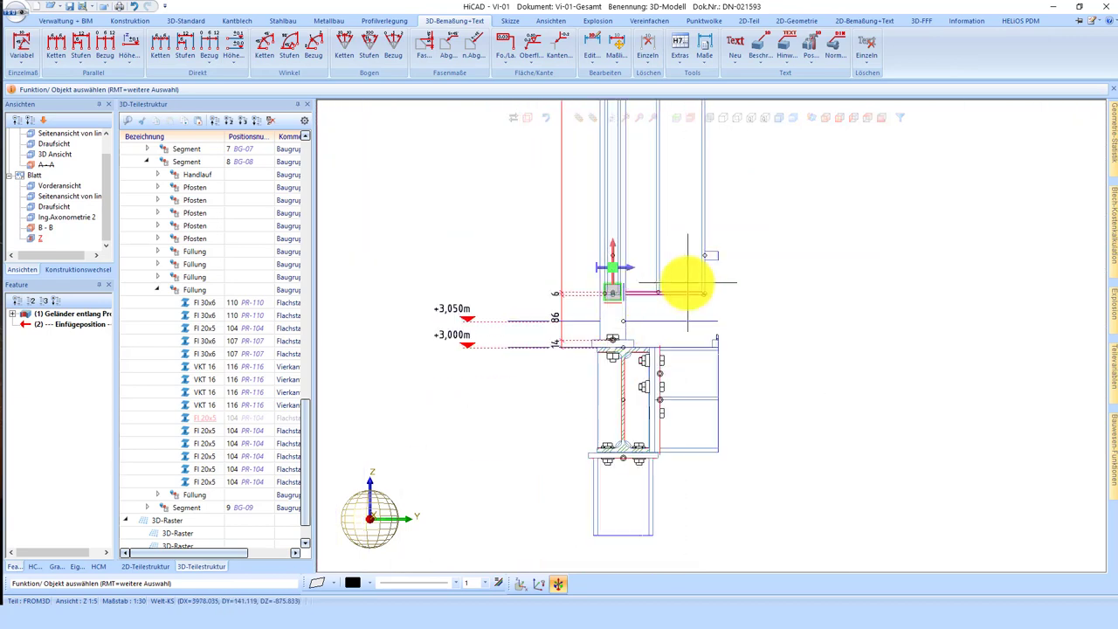
scroll(594, 376, "up", 2)
scroll(594, 375, "up", 1)
- Check the IPE 200 beam's attributes and label it Pos.PR-102 below the beam
double_click(603, 369)
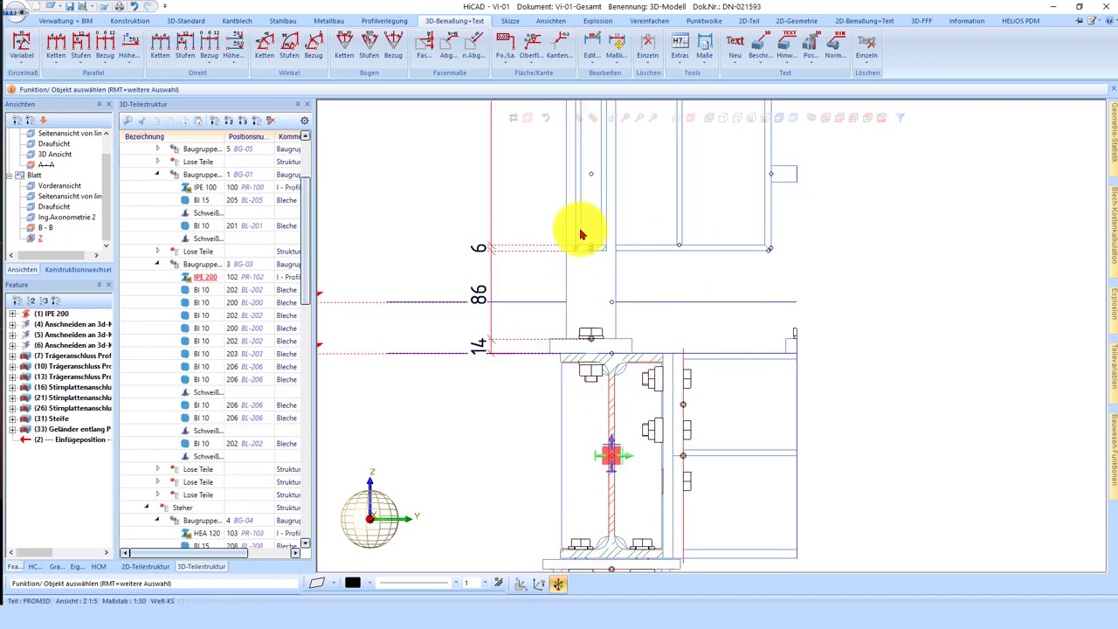
left_click(728, 154)
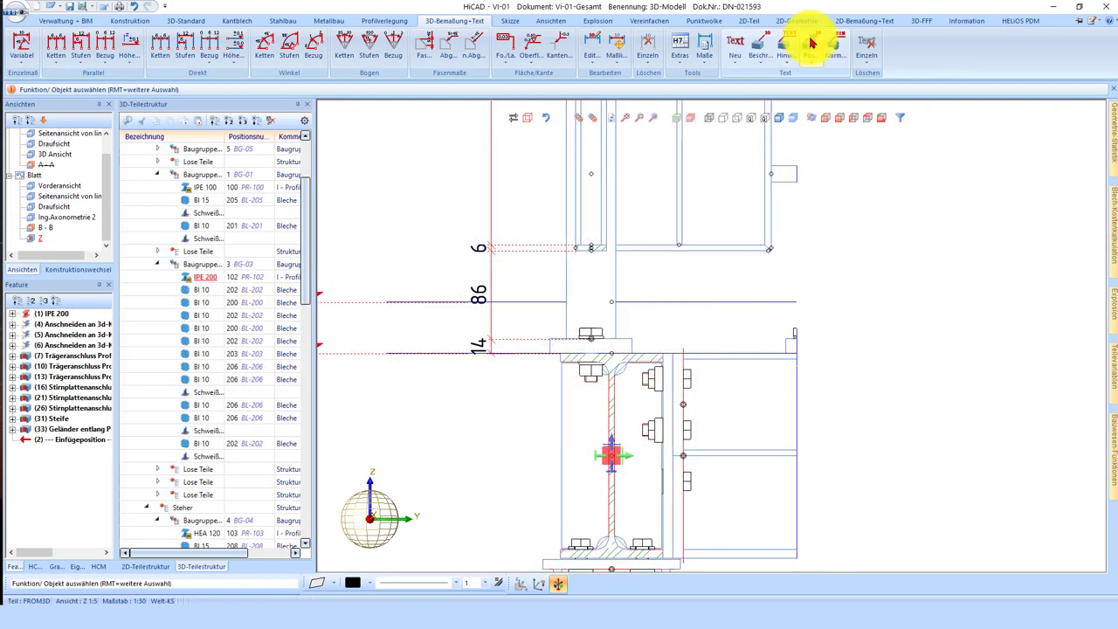
left_click(814, 45)
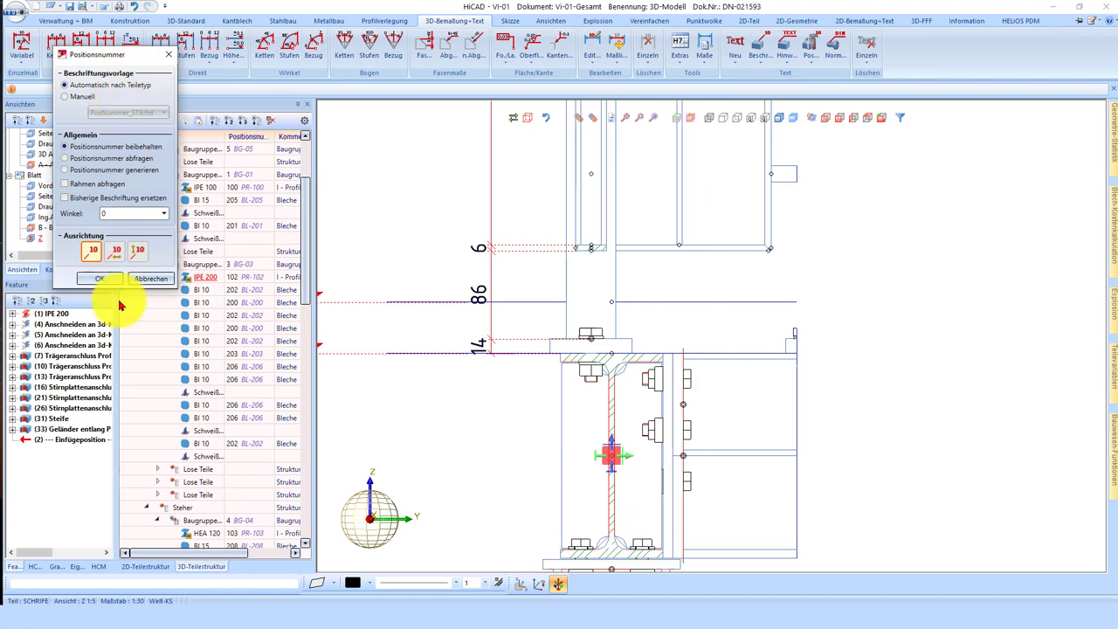
left_click(103, 279)
scroll(572, 358, "up", 2)
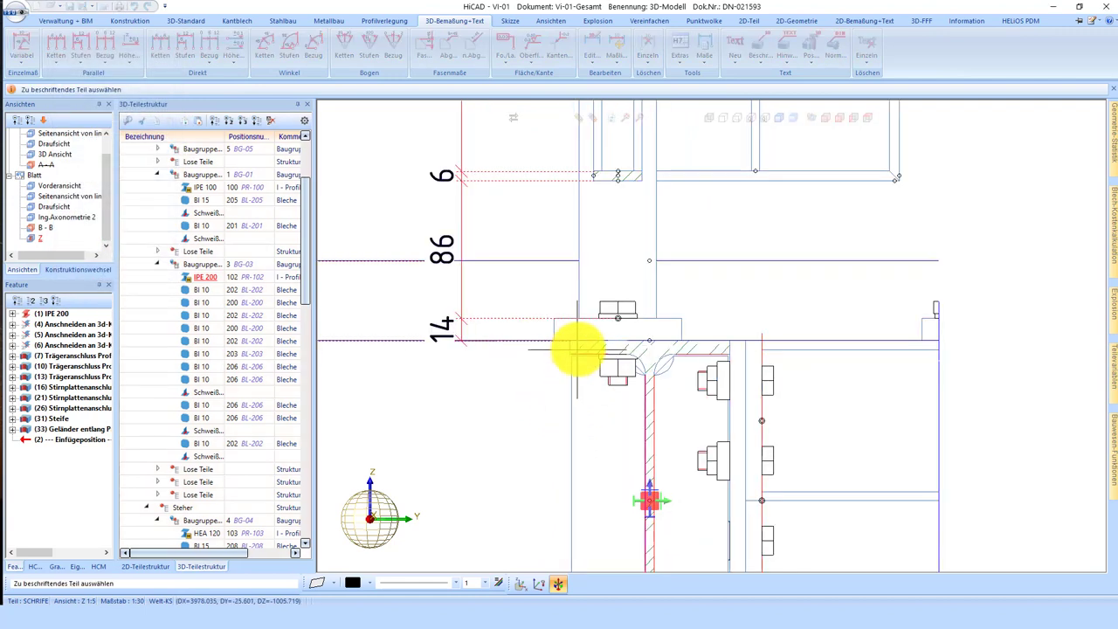
left_click(577, 345)
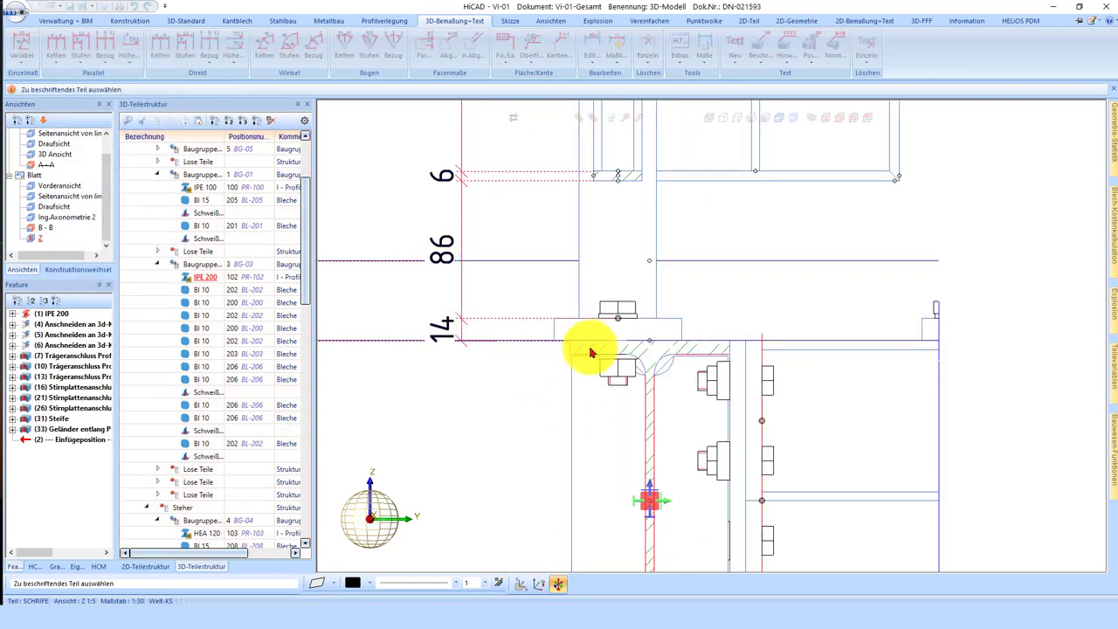
scroll(601, 357, "down", 3)
left_click(581, 419)
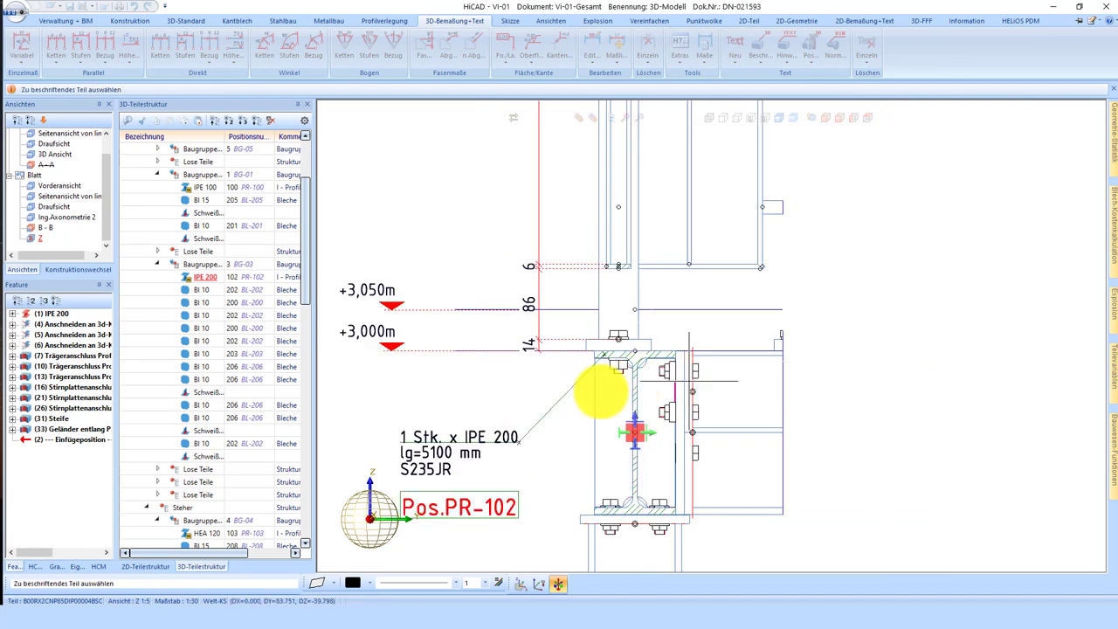
left_click(610, 446)
- Label the Rohr 48.3x2.6 post Pos.VI-01-B-ST-PR-114 to its right, then cancel labelling
scroll(654, 299, "up", 2)
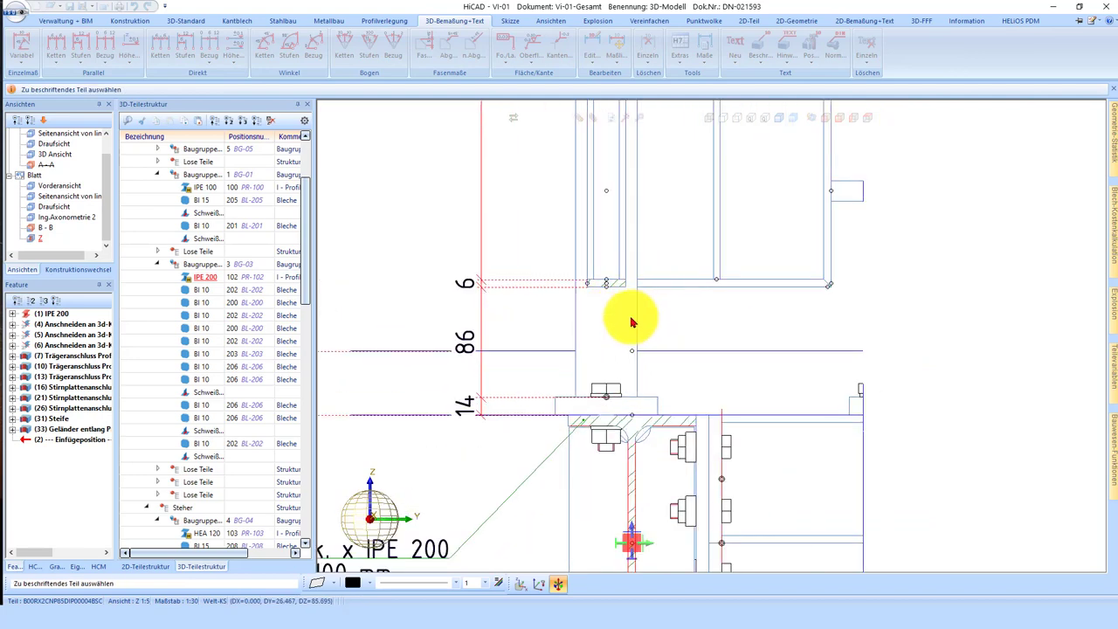
left_click(625, 307)
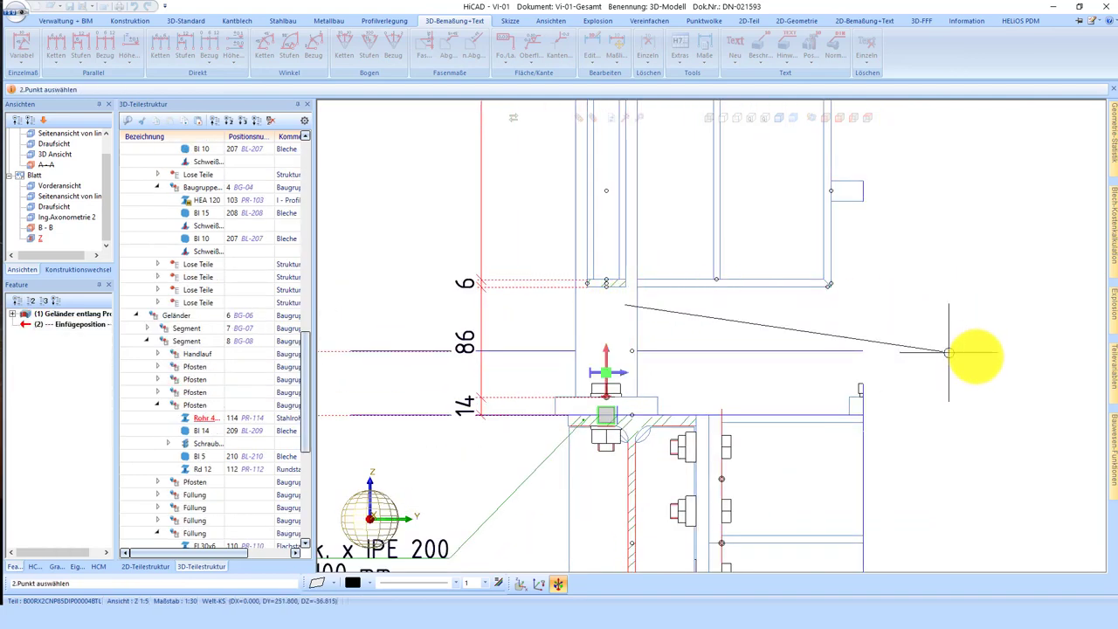
left_click(891, 420)
scroll(698, 288, "down", 2)
scroll(712, 419, "up", 1)
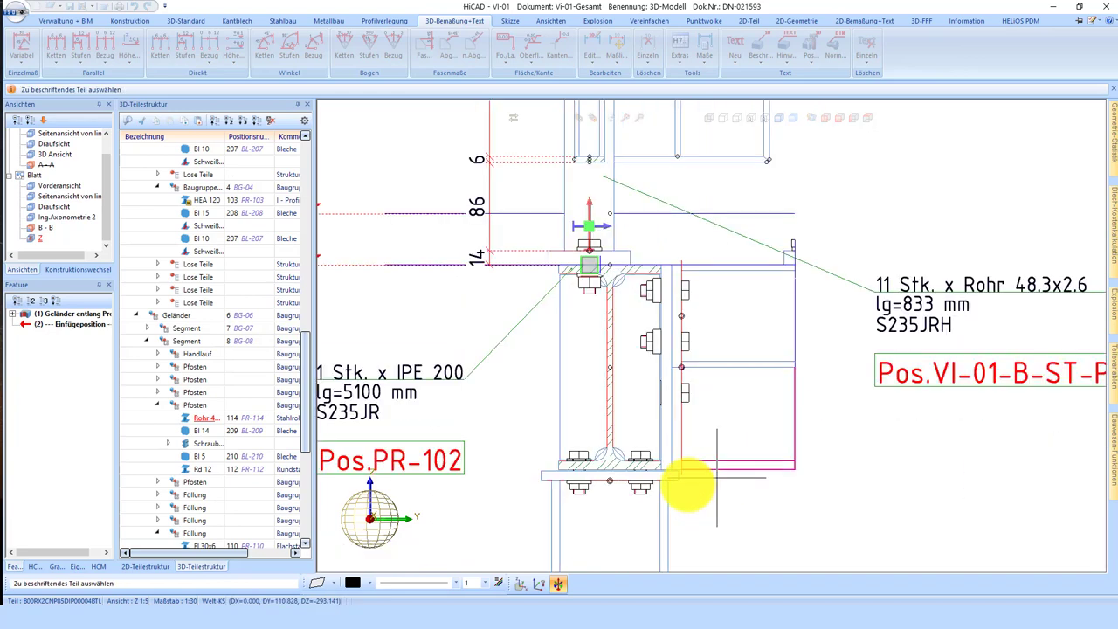
scroll(716, 476, "up", 1)
left_click(644, 475)
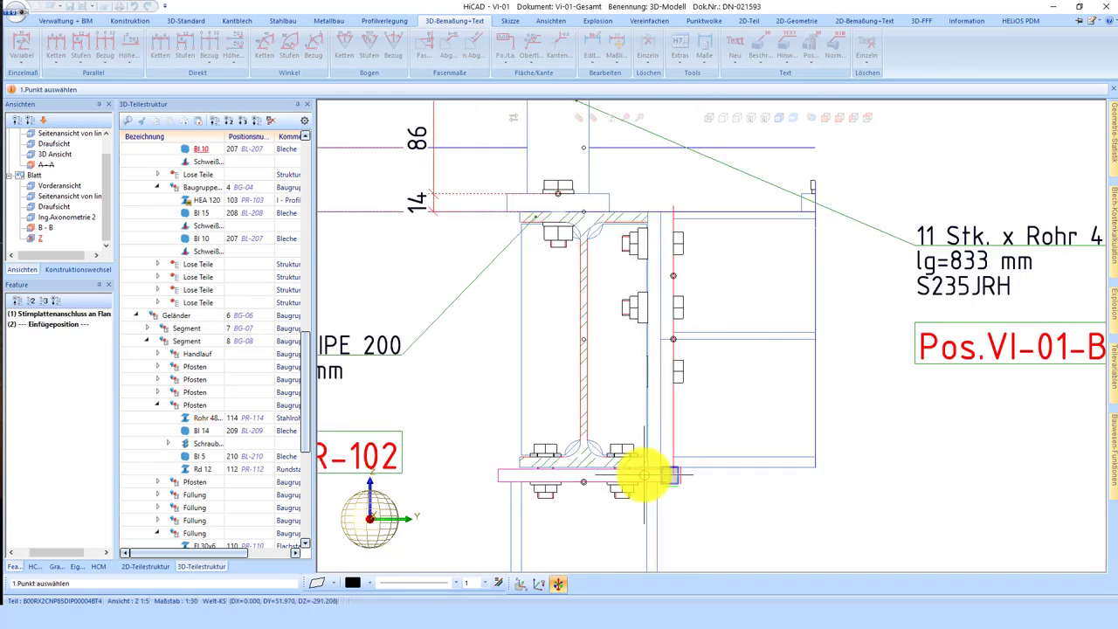
key("Escape")
scroll(716, 437, "down", 3)
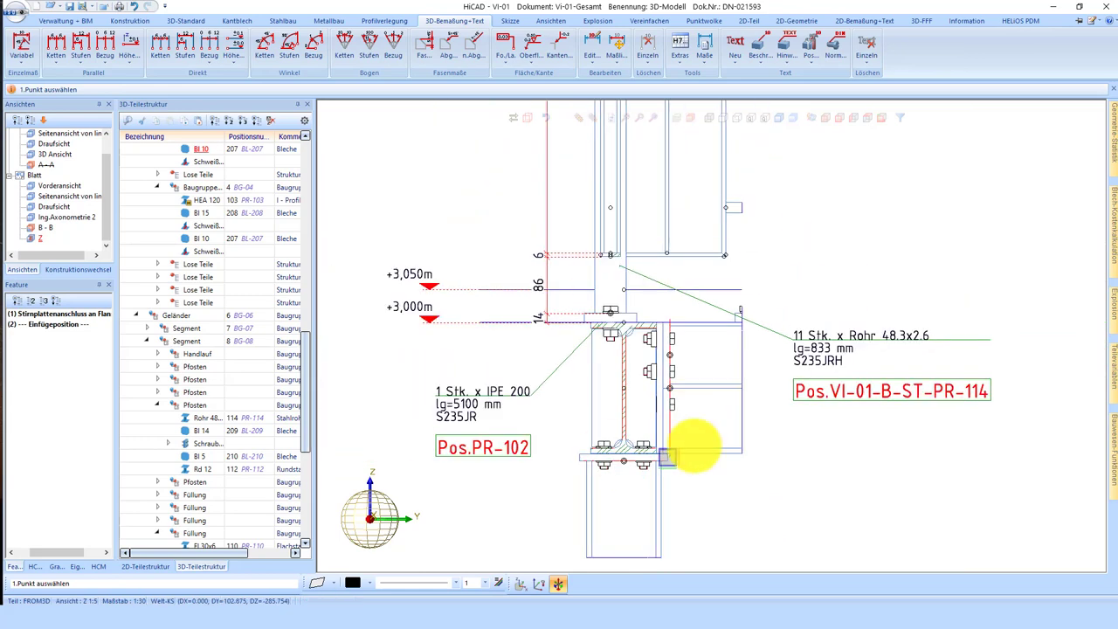
scroll(611, 406, "down", 2)
scroll(611, 407, "down", 3)
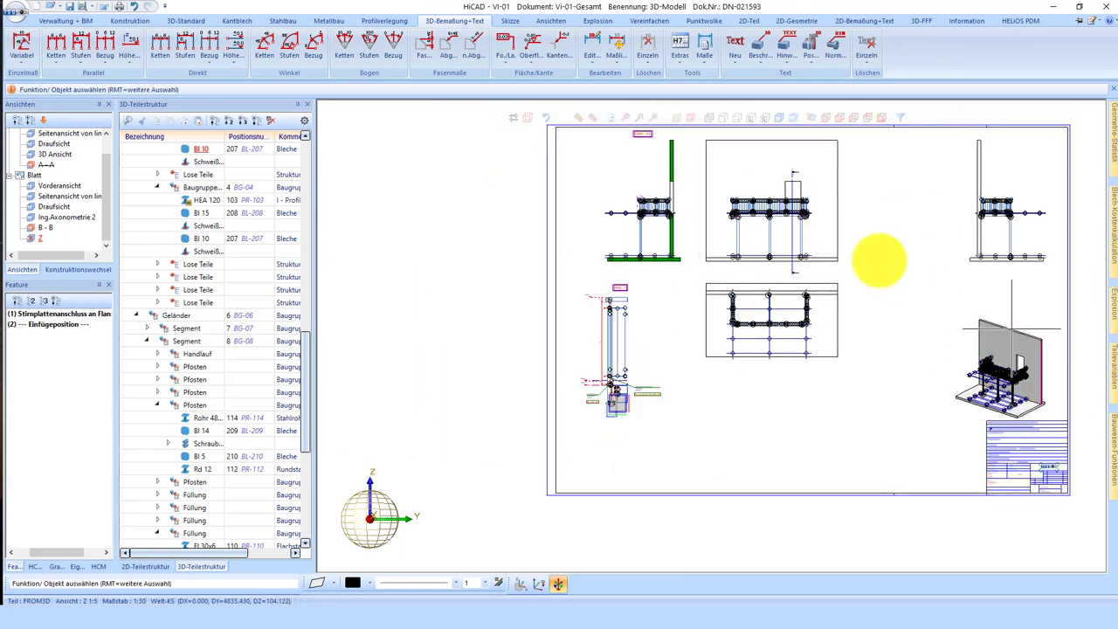
- From the isometric view, define a Detailansicht Kugel of radius 800 centred on the beam-column joint
scroll(1004, 367, "up", 2)
scroll(1004, 389, "up", 3)
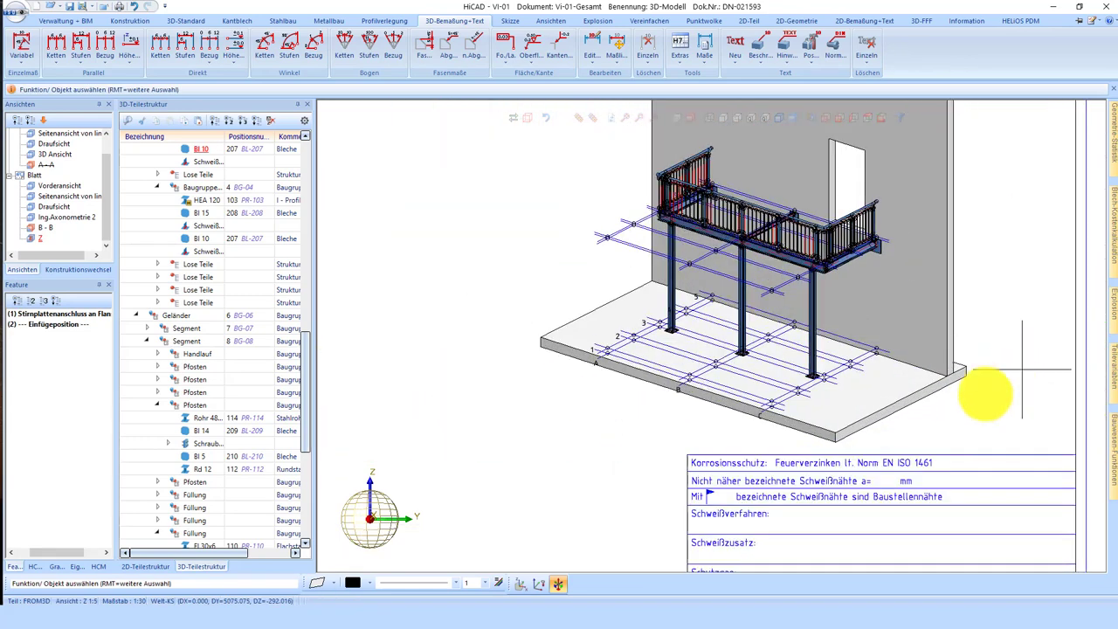
right_click(984, 393)
mouse_move(903, 193)
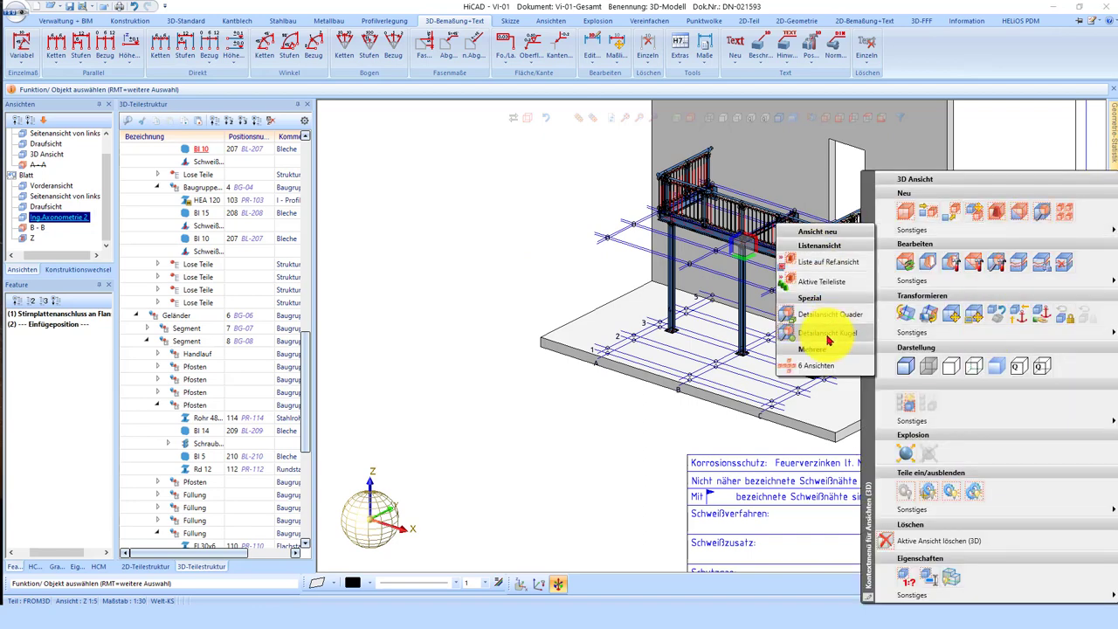
left_click(828, 341)
scroll(742, 242, "up", 3)
scroll(742, 242, "up", 2)
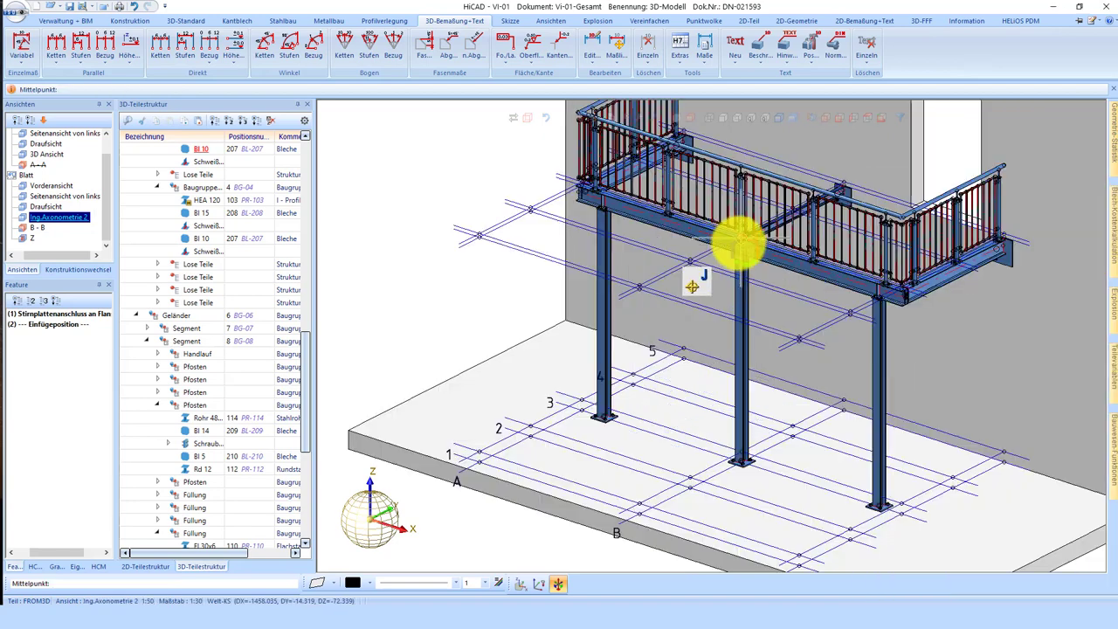
scroll(751, 249, "up", 2)
left_click(767, 300)
type("800")
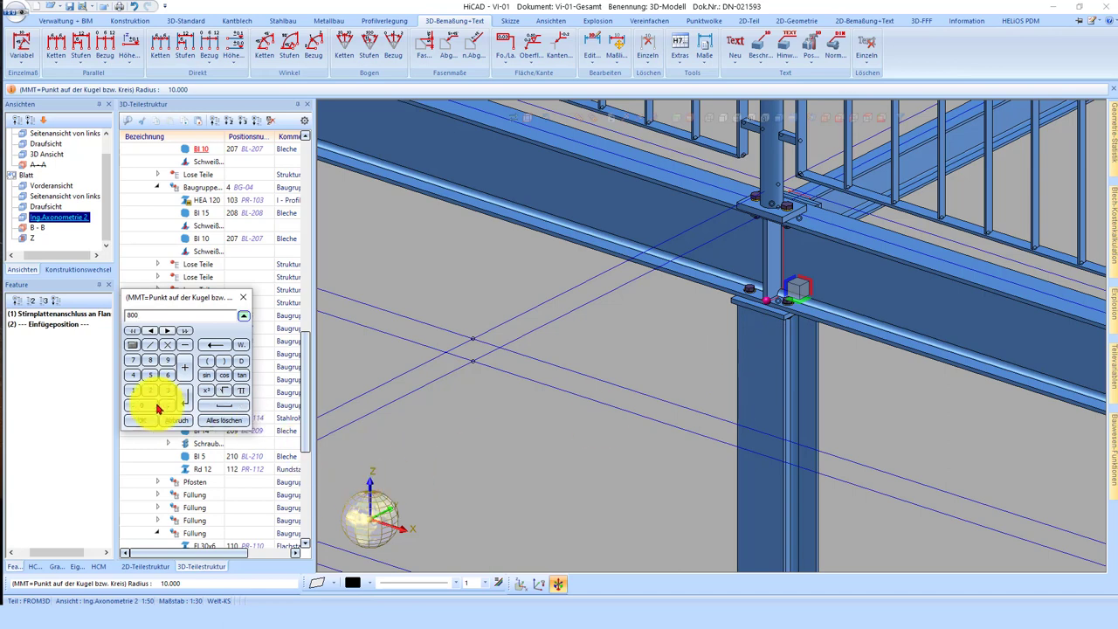
left_click(137, 423)
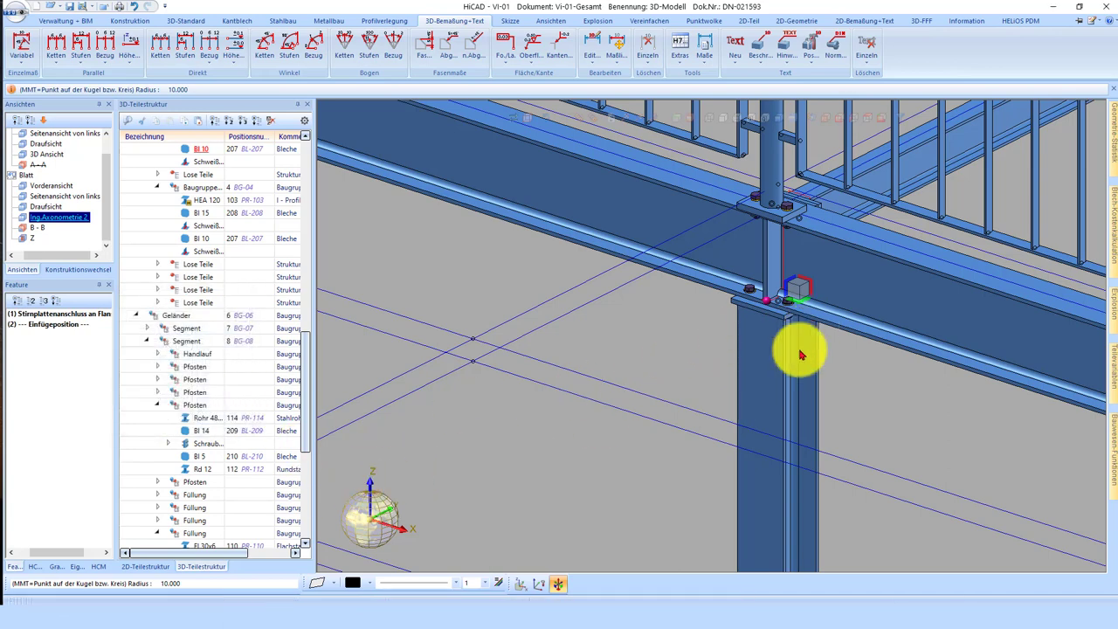
scroll(823, 341, "down", 2)
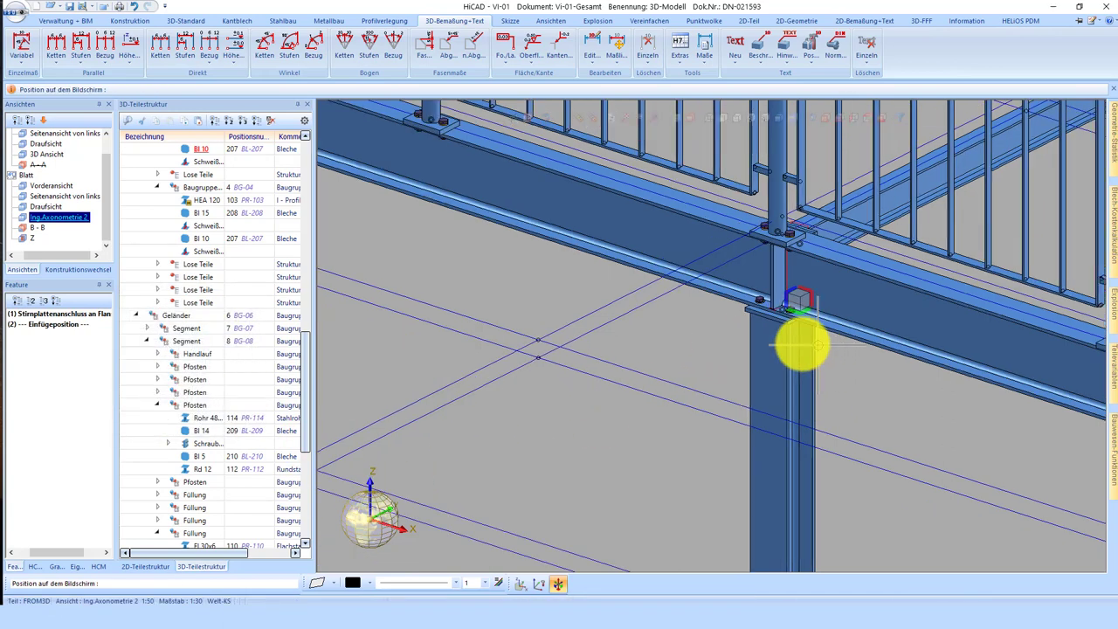
scroll(908, 300, "down", 3)
scroll(663, 280, "down", 3)
scroll(673, 379, "down", 2)
scroll(607, 399, "down", 1)
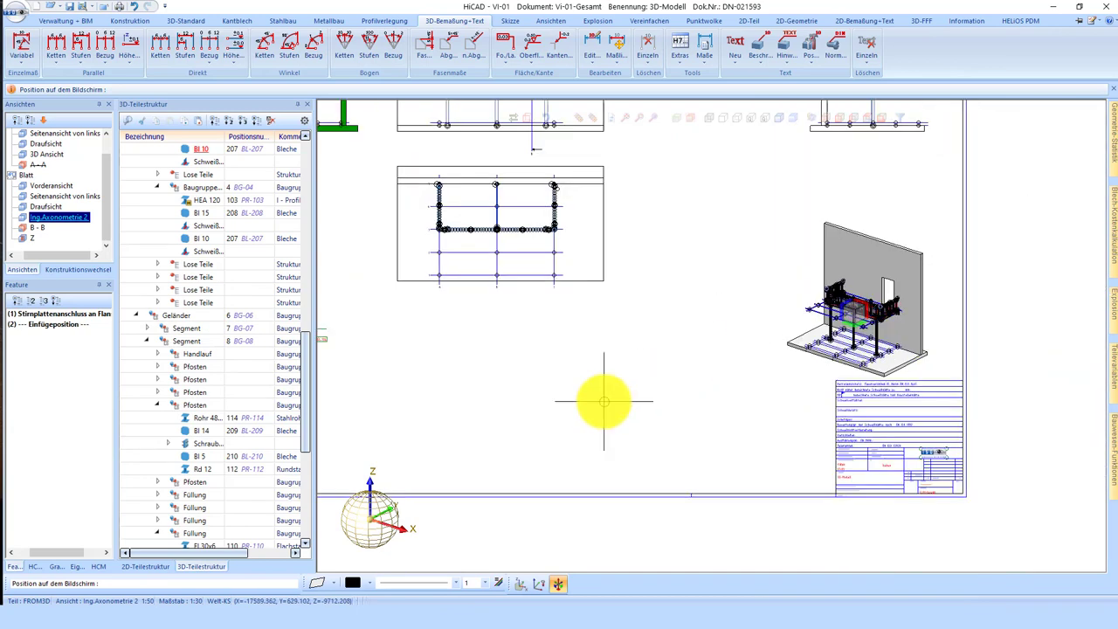
- Place the spherical detail as Ansicht 1 in front projection at scale 1:5
left_click(674, 391)
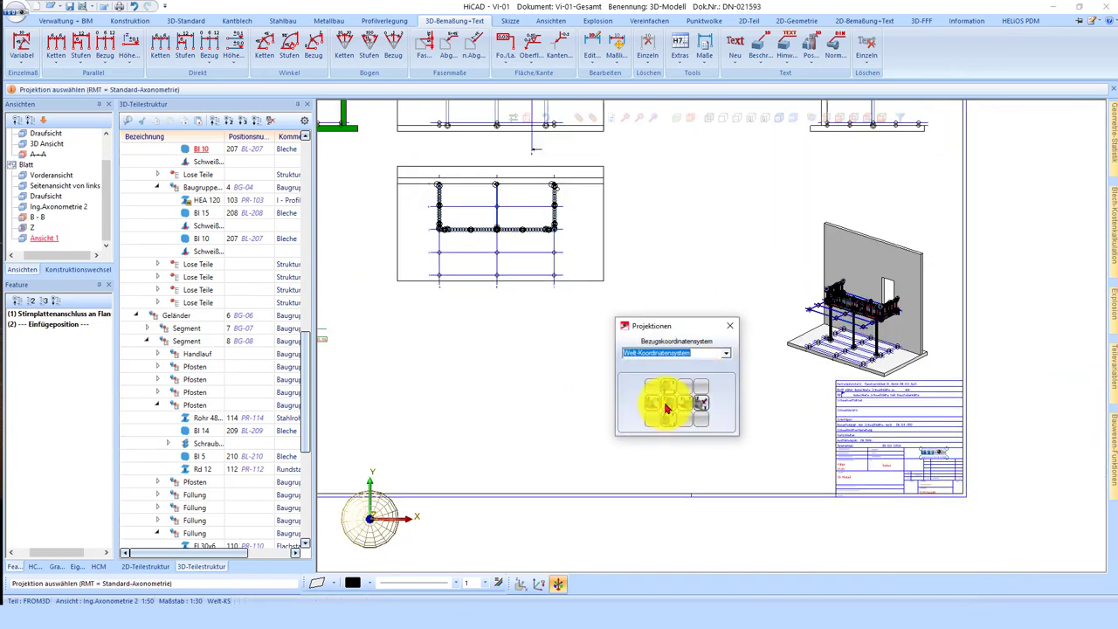
left_click(666, 407)
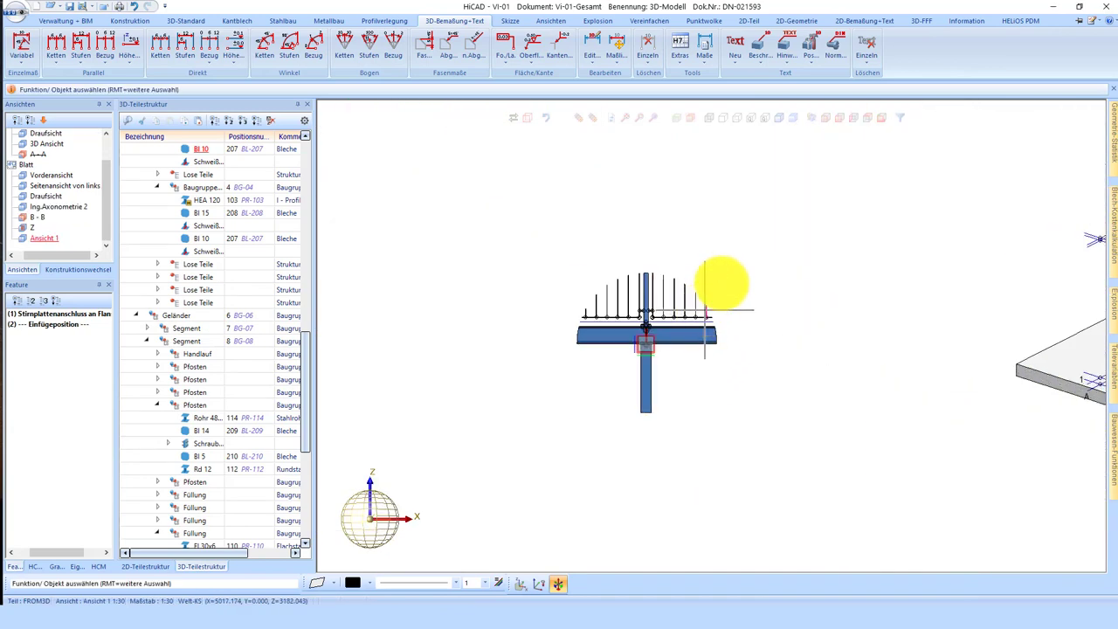
right_click(723, 286)
left_click(764, 575)
type("1:5")
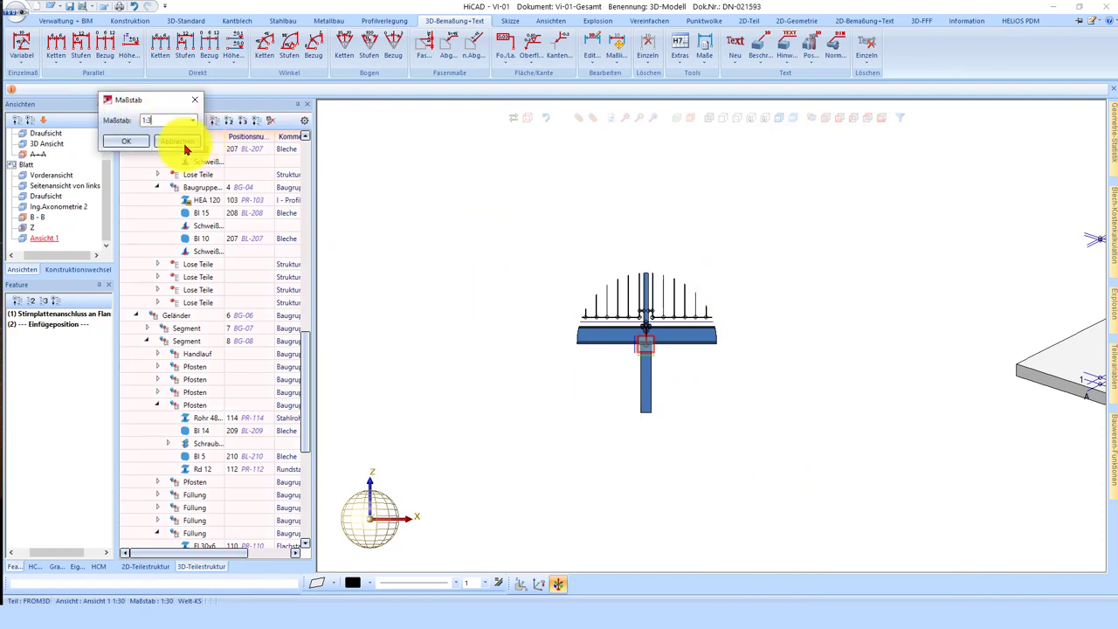
left_click(127, 143)
left_click(651, 350)
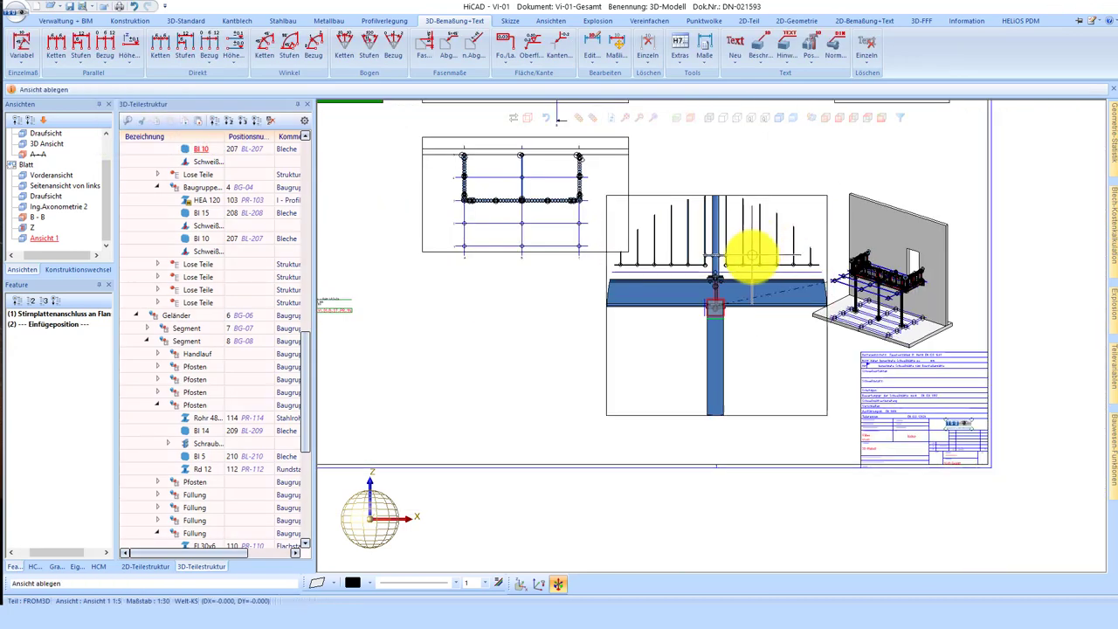
- Orbit the joint detail to an oblique 3D angle
scroll(703, 326, "down", 2)
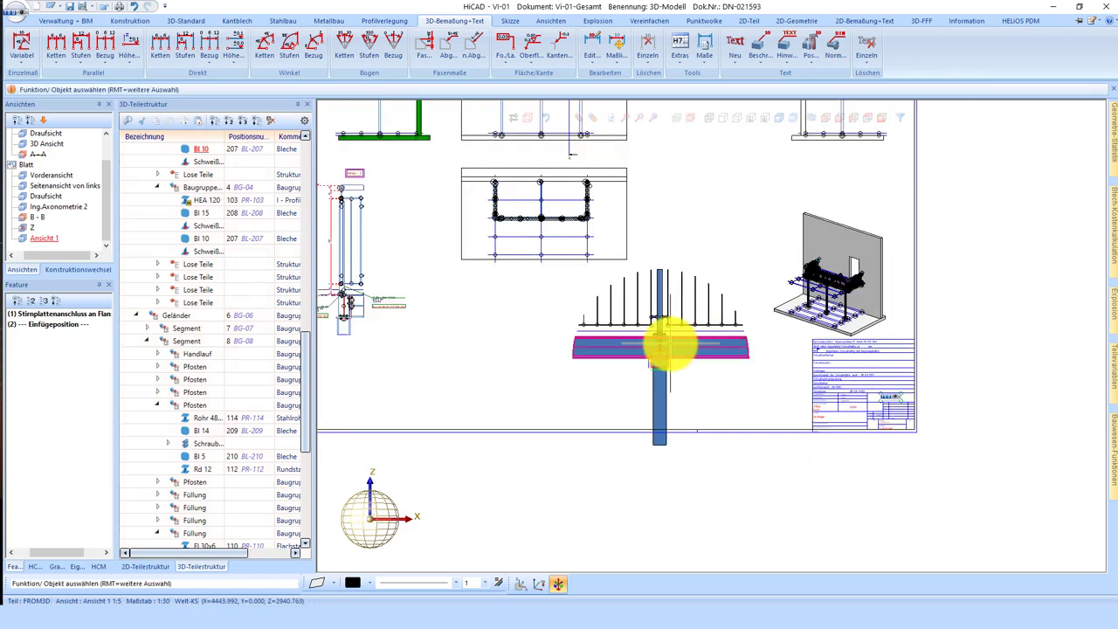
middle_click_drag(670, 352, 589, 387)
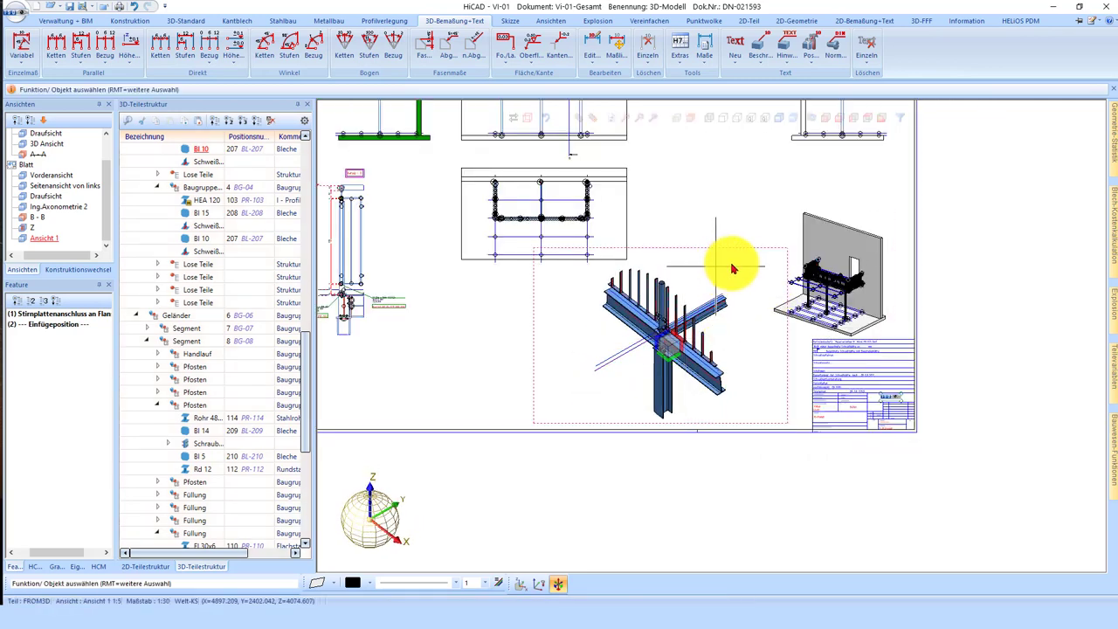
scroll(742, 375, "up", 3)
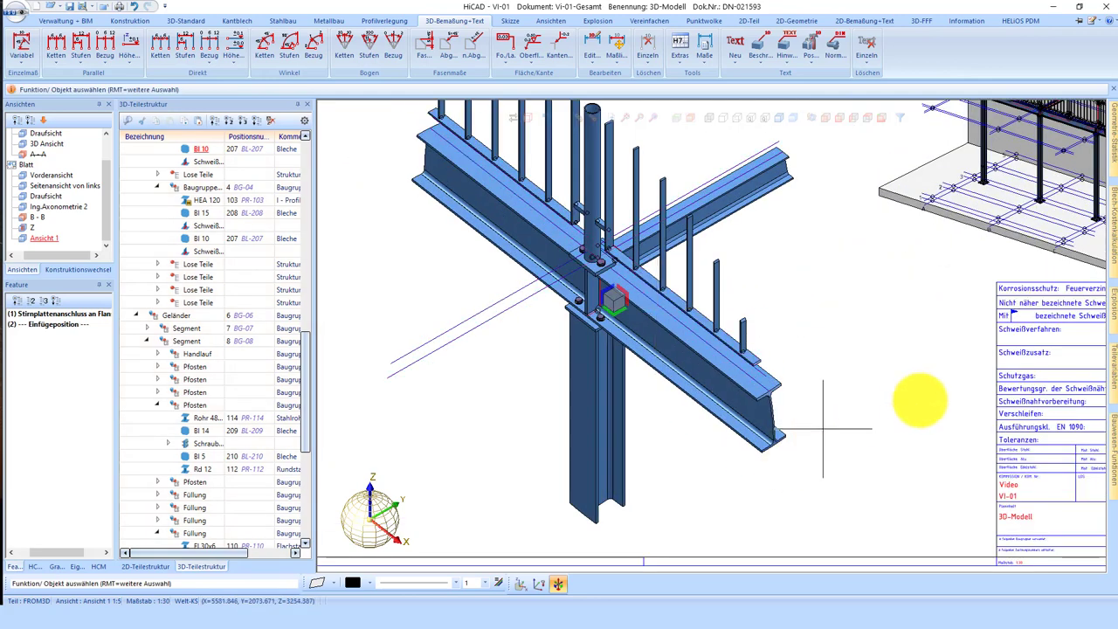
scroll(913, 397, "down", 1)
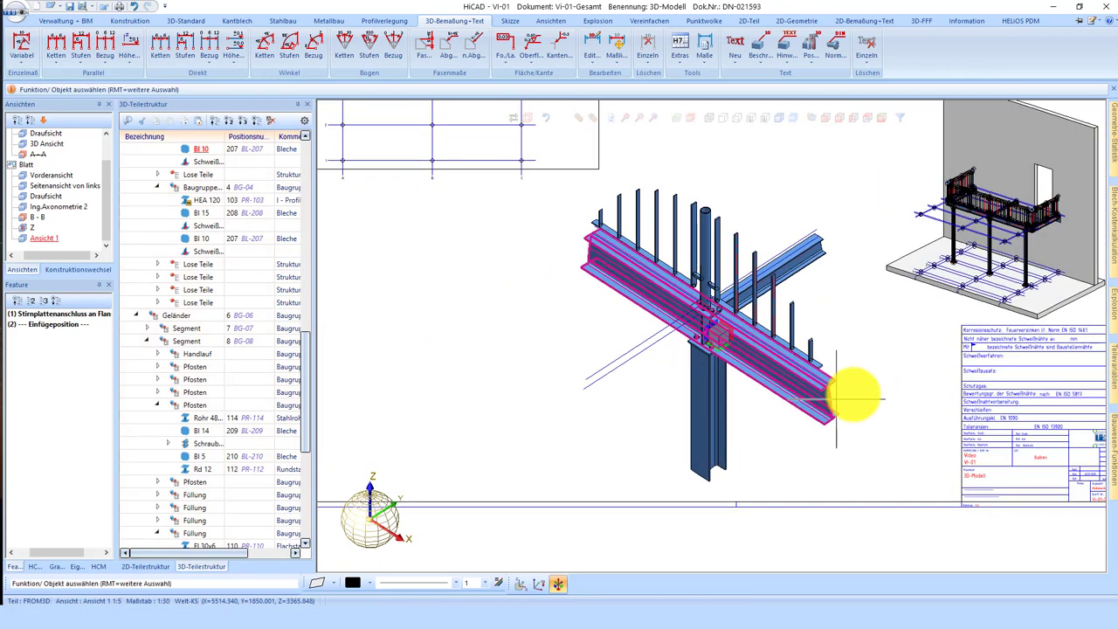
mouse_move(305, 323)
left_mouse_down()
mouse_move(294, 270)
mouse_move(239, 219)
left_mouse_up()
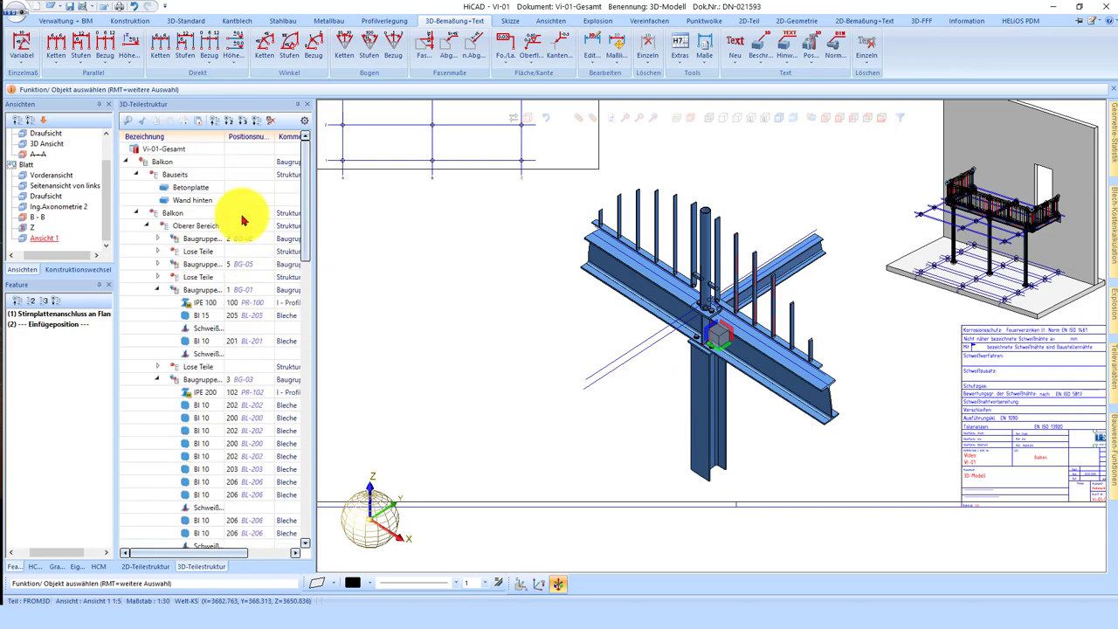
- Collapse the Steher and Geländer branches in the 3D-Teilestruktur
left_click(147, 227)
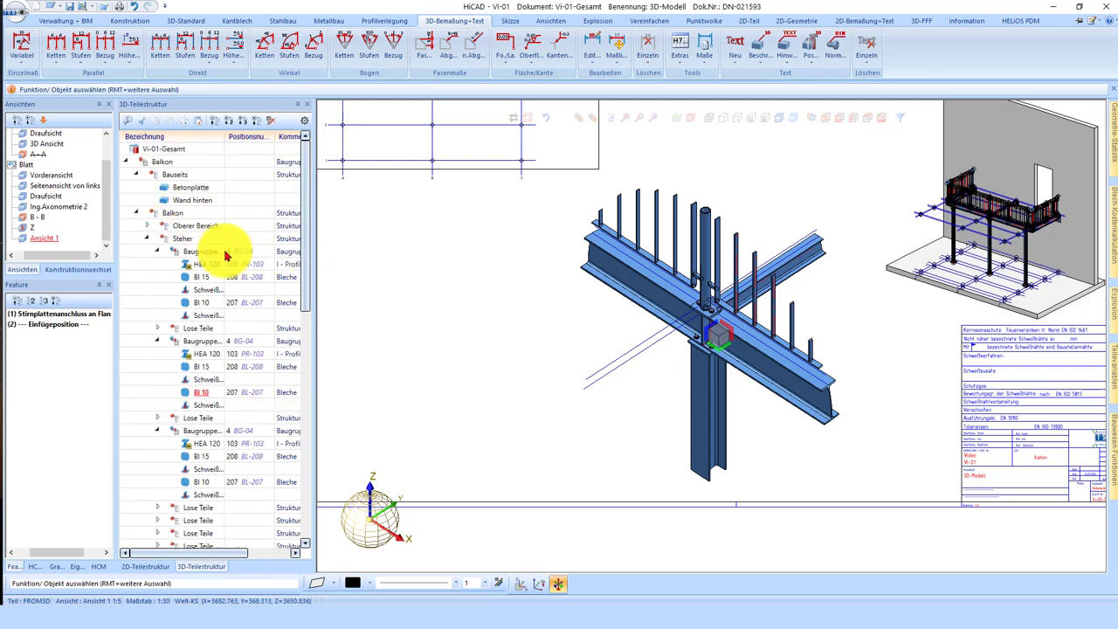
double_click(166, 242)
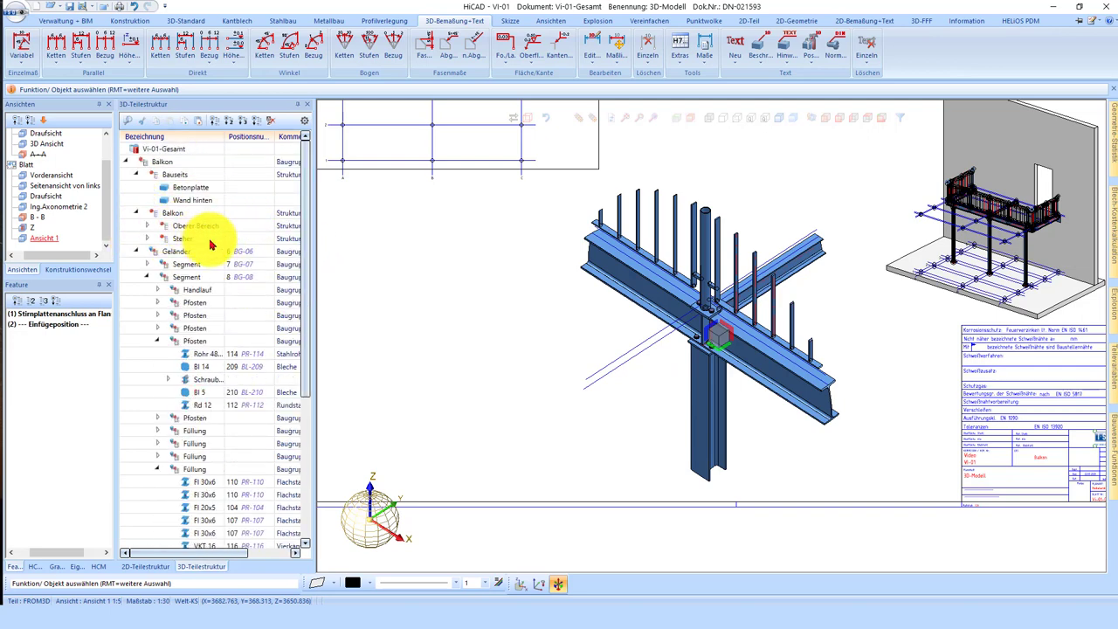
left_click(164, 215)
left_click(139, 252)
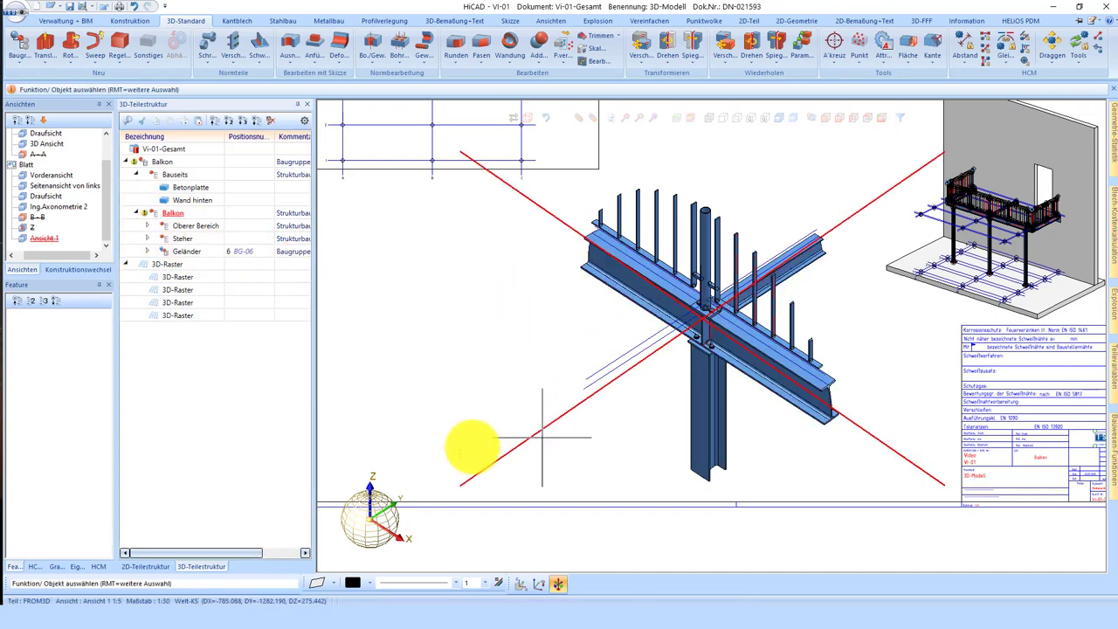
- Zoom in on the beam-post junction and make Balkon the active assembly
right_click(474, 449)
left_click(523, 268)
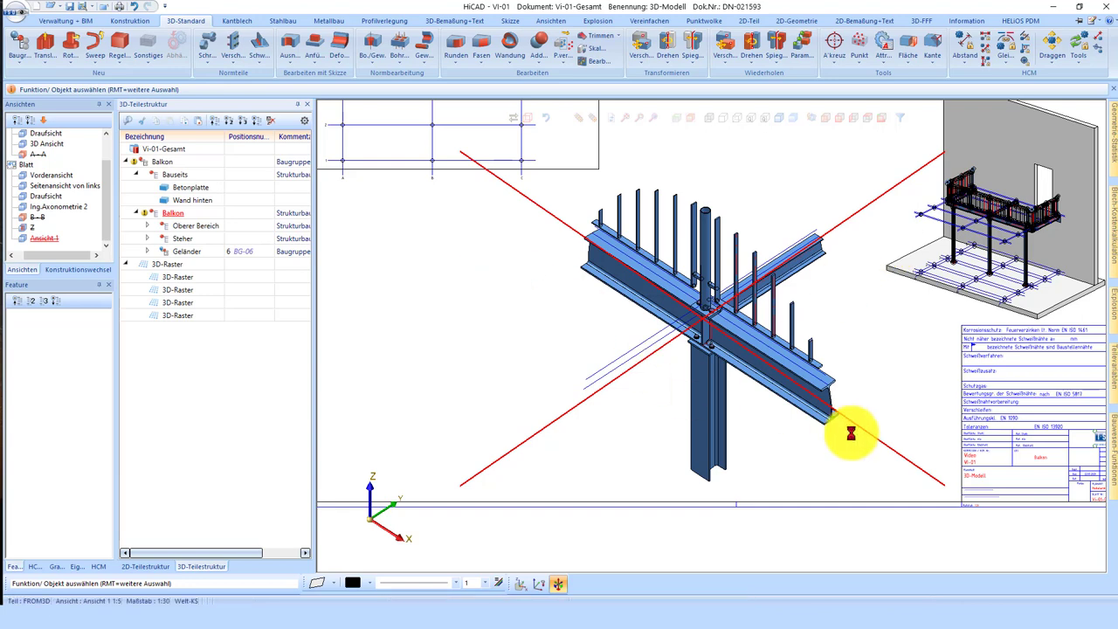
left_click(160, 216)
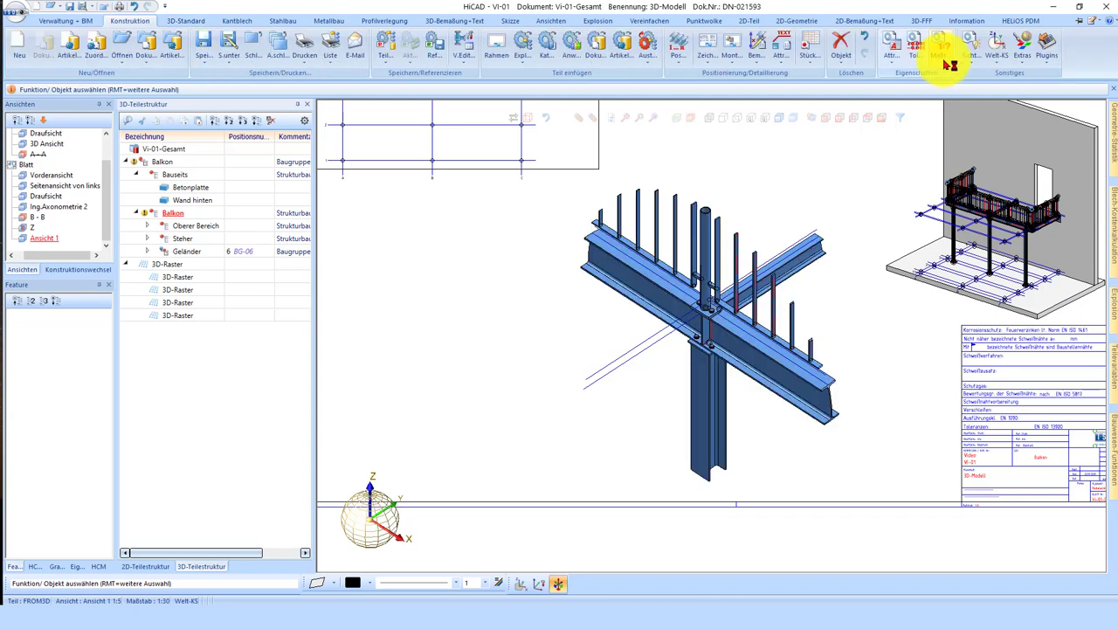
- Apply a Metall Kratzer texture from Verkratzte Oberflächen to all 441 balcony parts
left_click(899, 60)
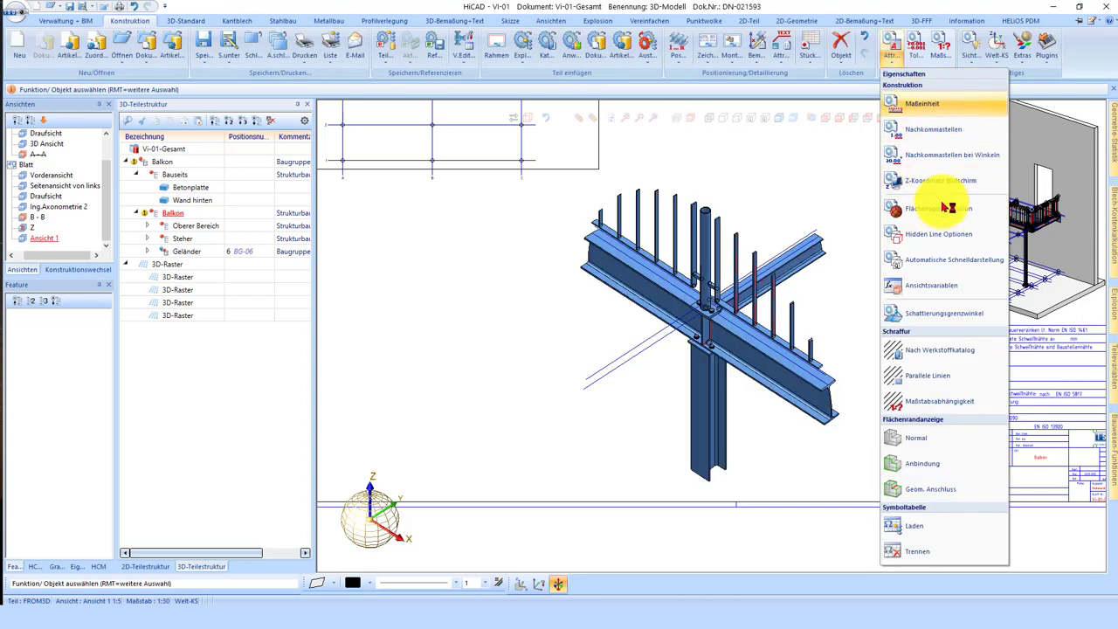
left_click(192, 19)
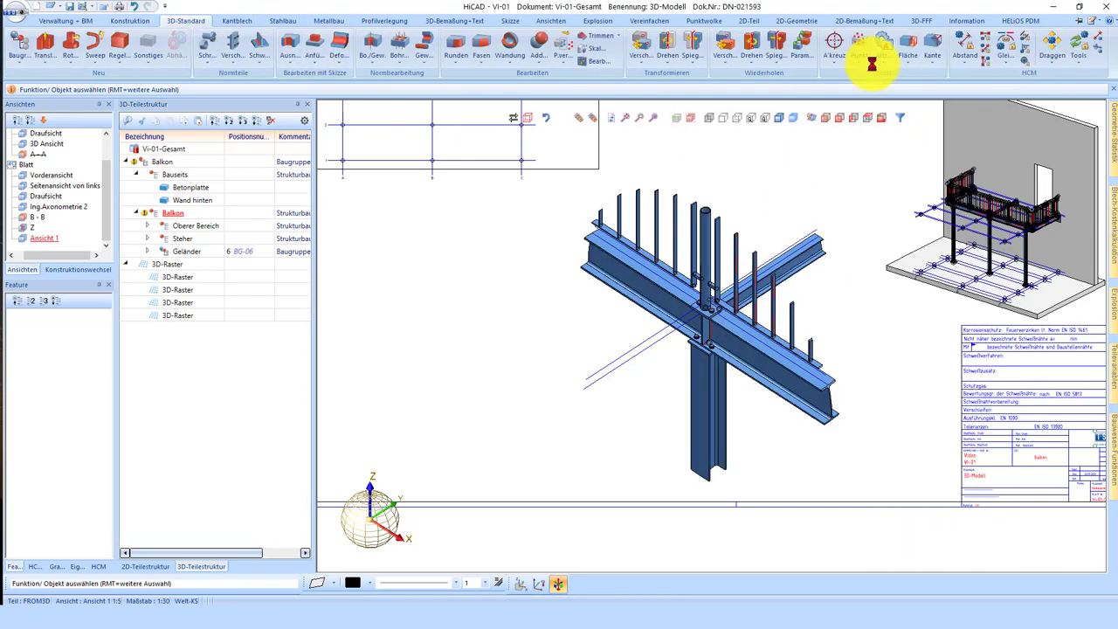
left_click(889, 61)
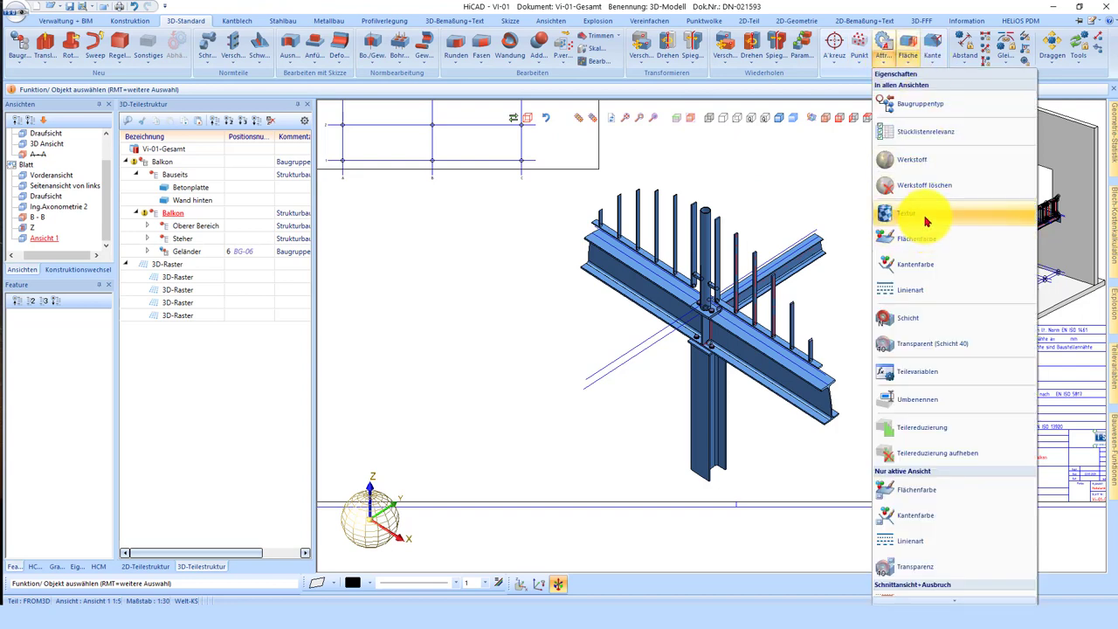
left_click(927, 221)
left_click(799, 320)
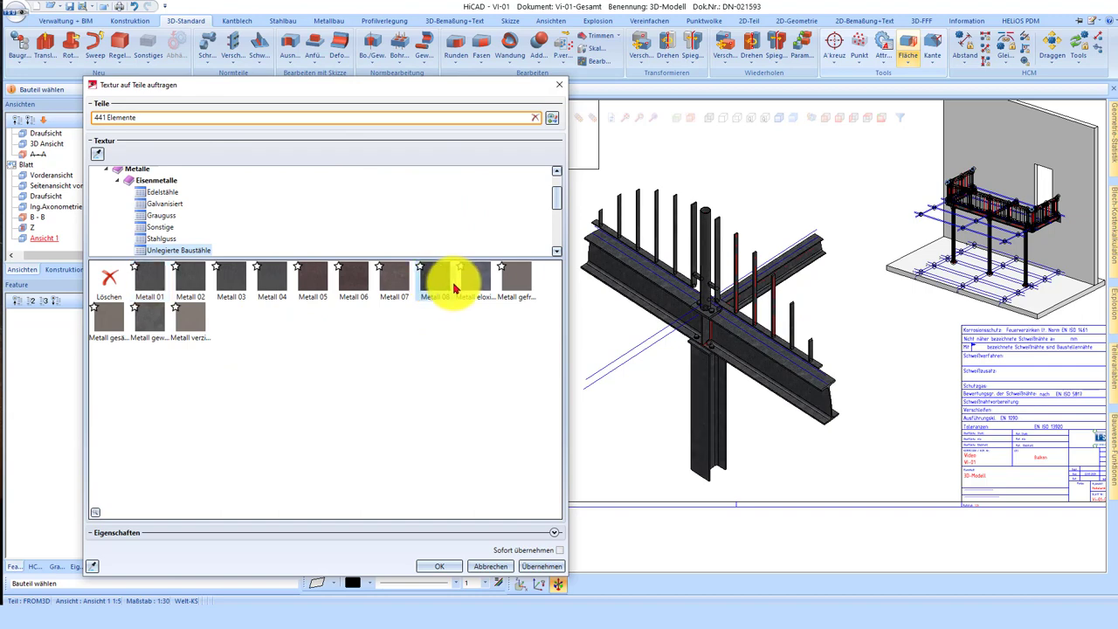
left_click(516, 280)
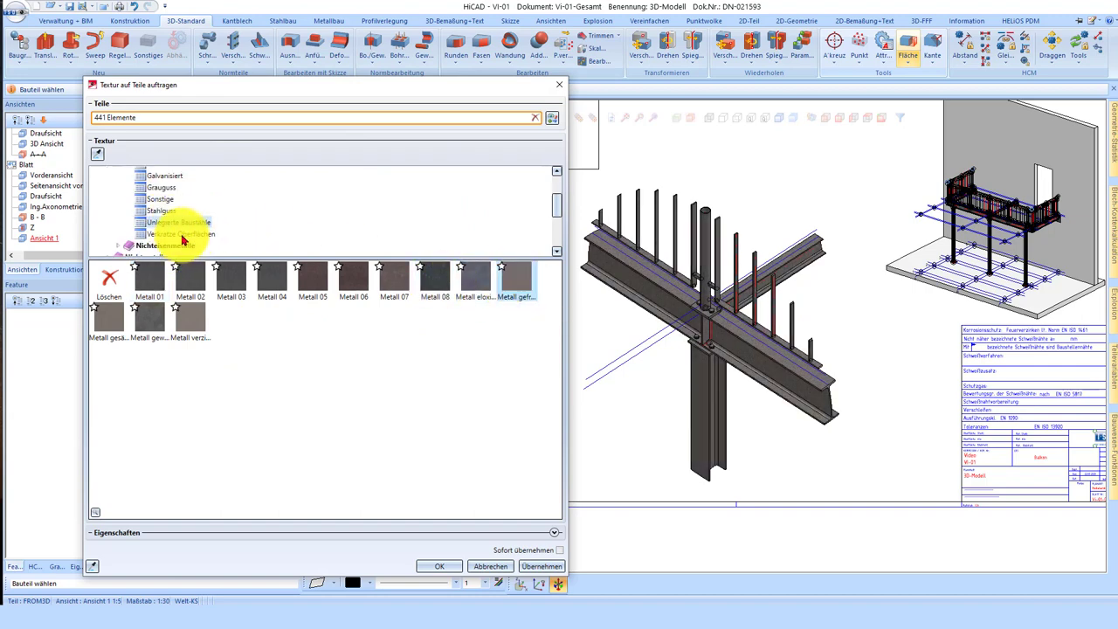
left_click(183, 238)
left_click(267, 280)
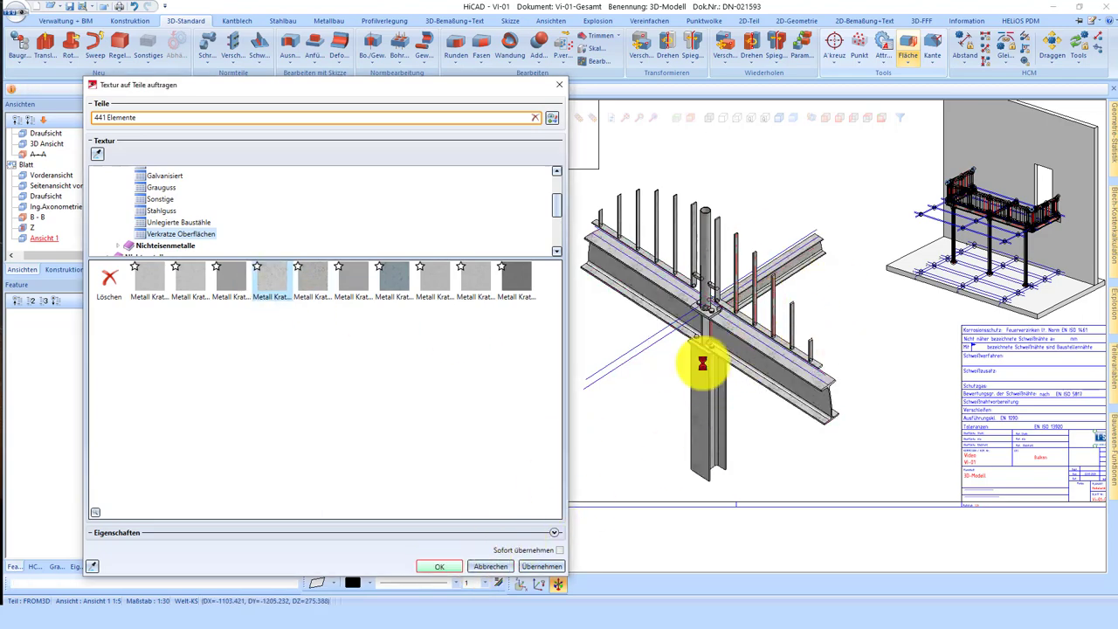
scroll(712, 354, "up", 5)
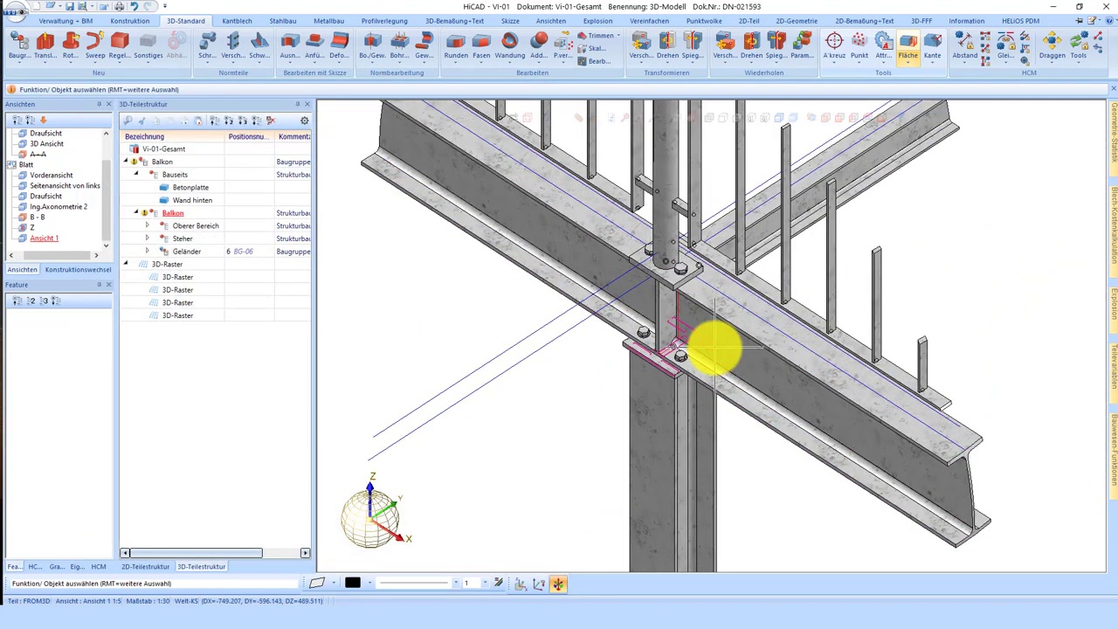
- Extend the railing post's base plate by 10 at one of its edges
scroll(715, 349, "up", 2)
scroll(714, 350, "up", 1)
scroll(716, 375, "up", 2)
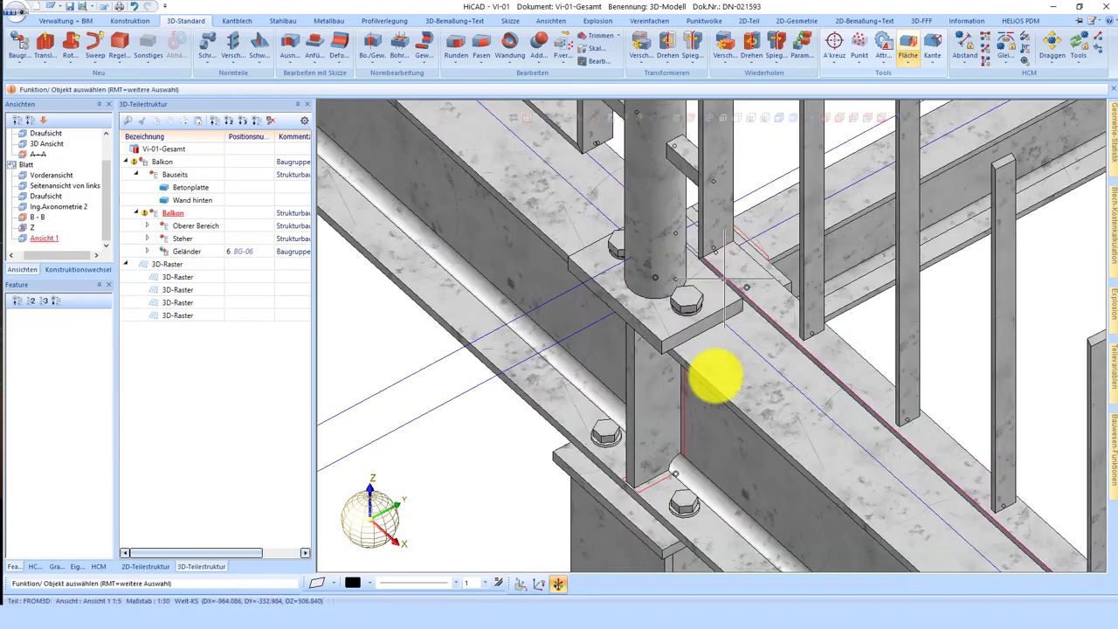
scroll(712, 371, "up", 3)
left_click(611, 323)
right_click(637, 300)
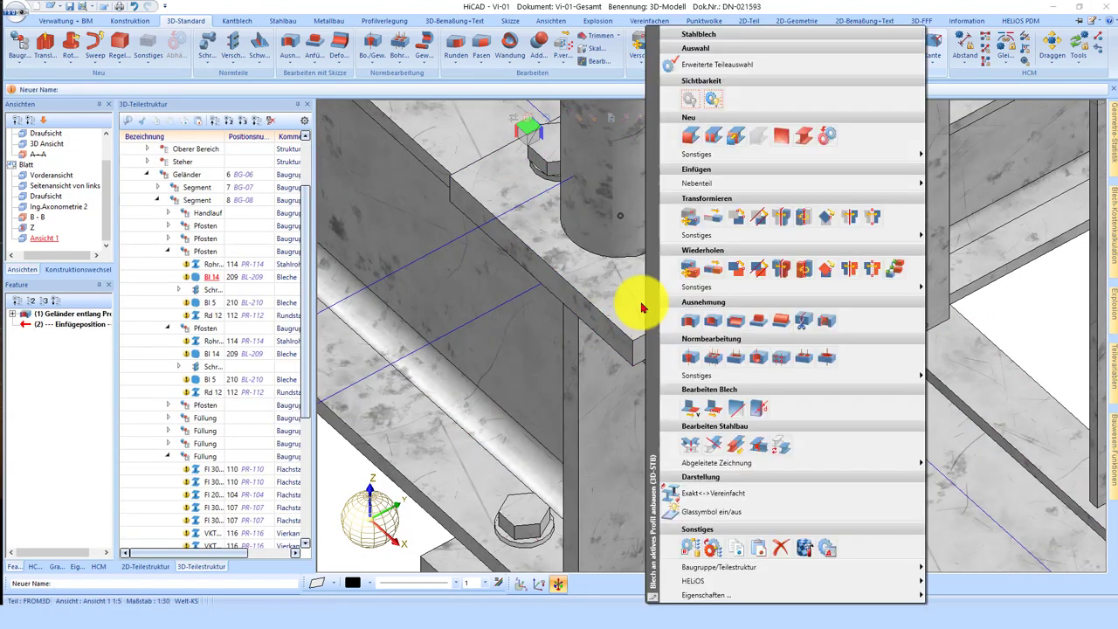
left_click(696, 408)
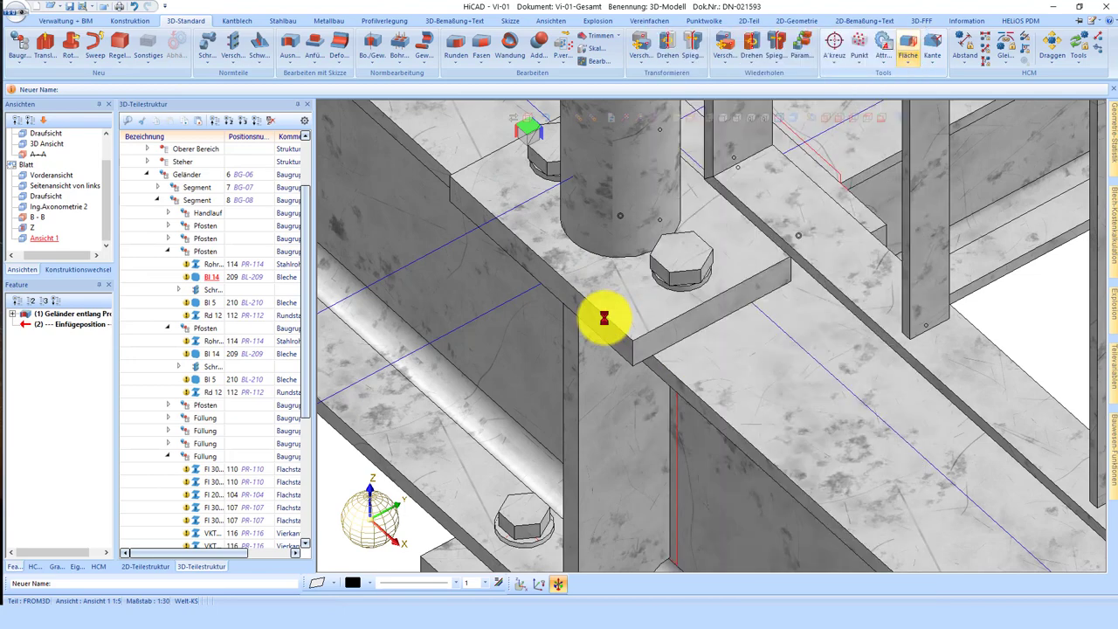
left_click(604, 318)
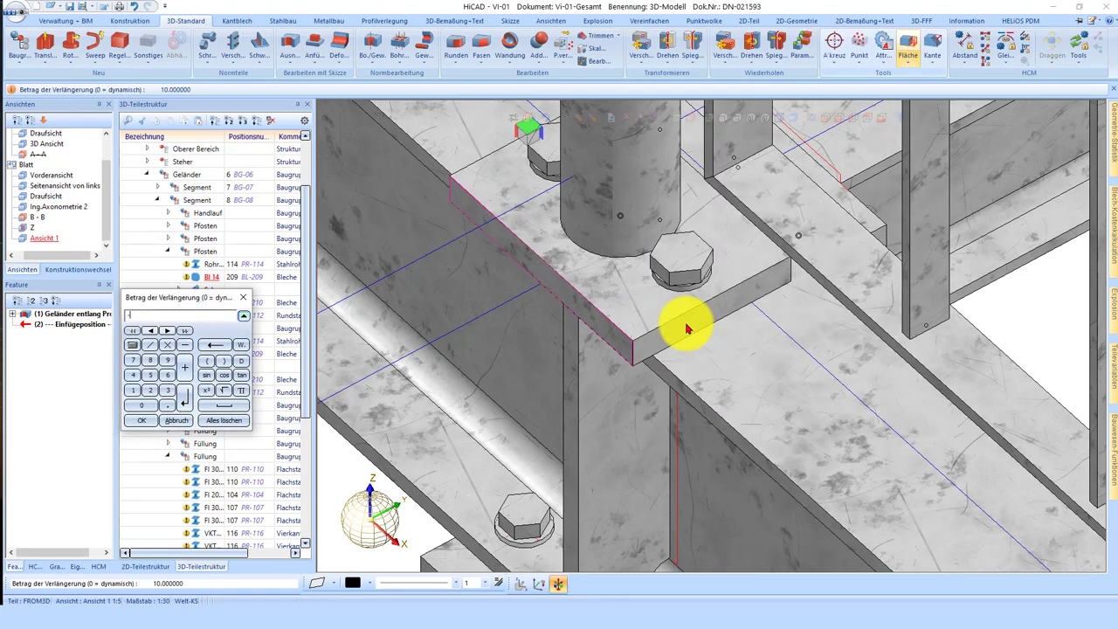
key("Return")
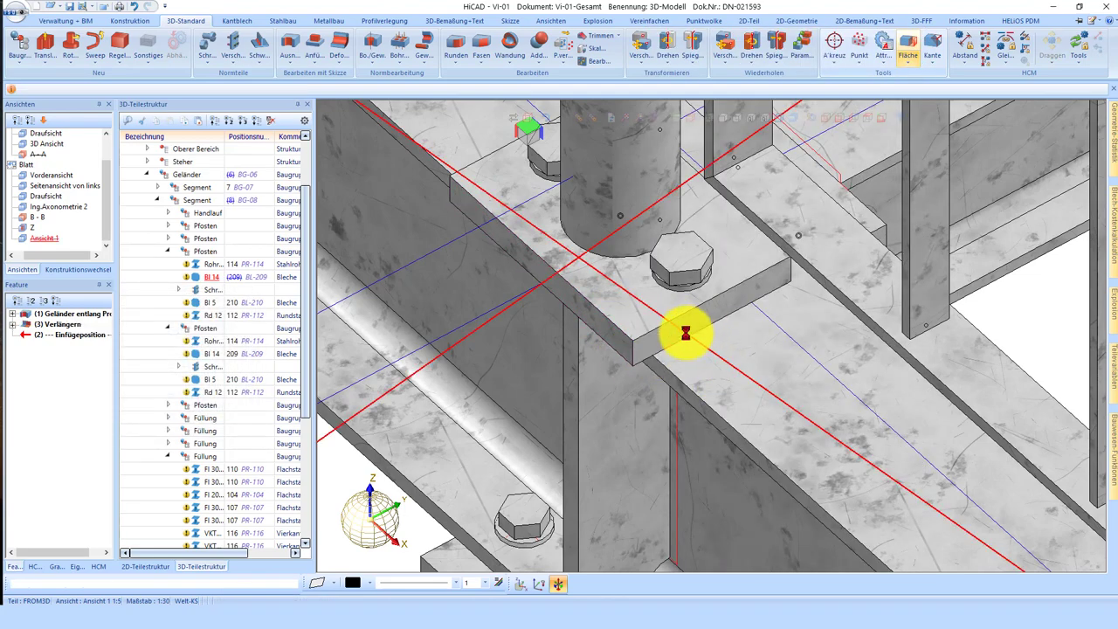
- End the edge-extension function and rotate the view around the joint
scroll(686, 333, "down", 3)
scroll(666, 324, "down", 3)
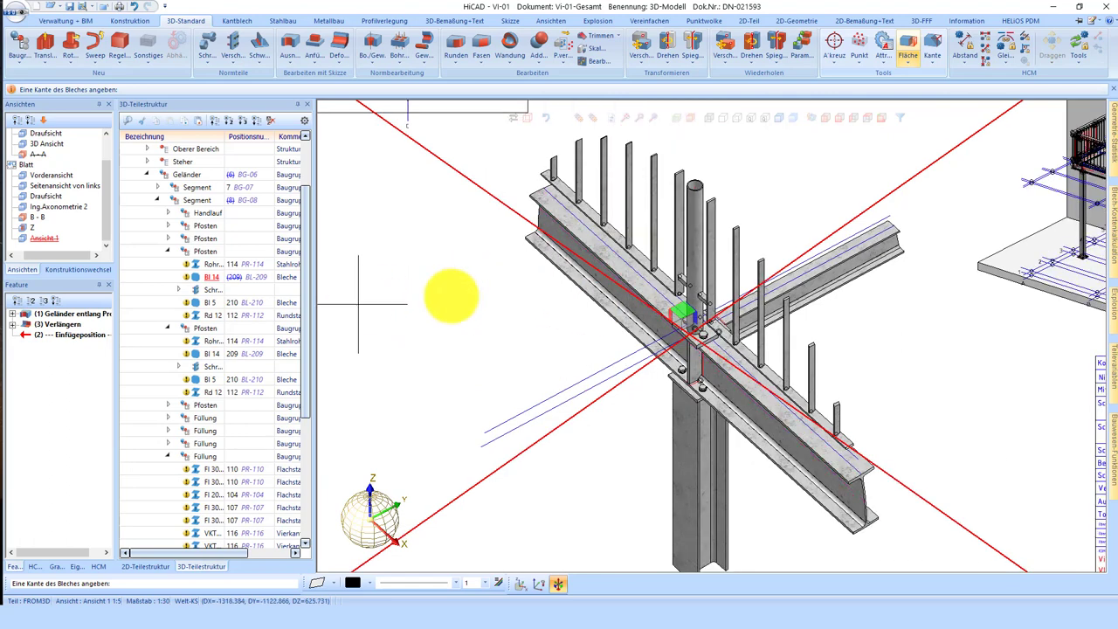
scroll(617, 330, "down", 2)
key("Escape")
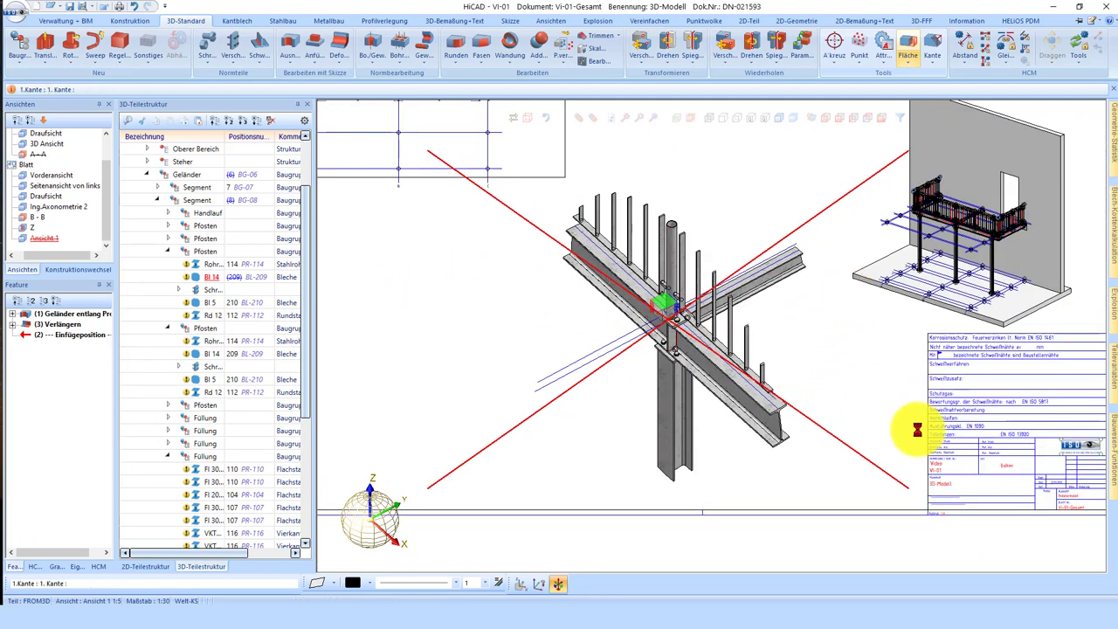
right_click(914, 316)
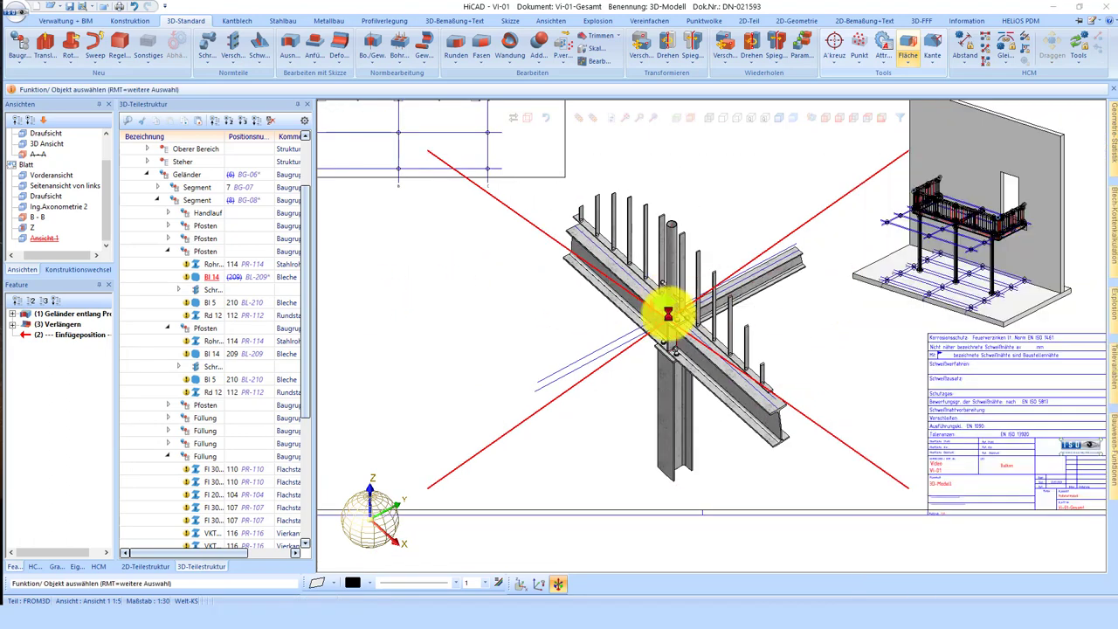
middle_click_drag(682, 336, 683, 315)
scroll(677, 323, "up", 2)
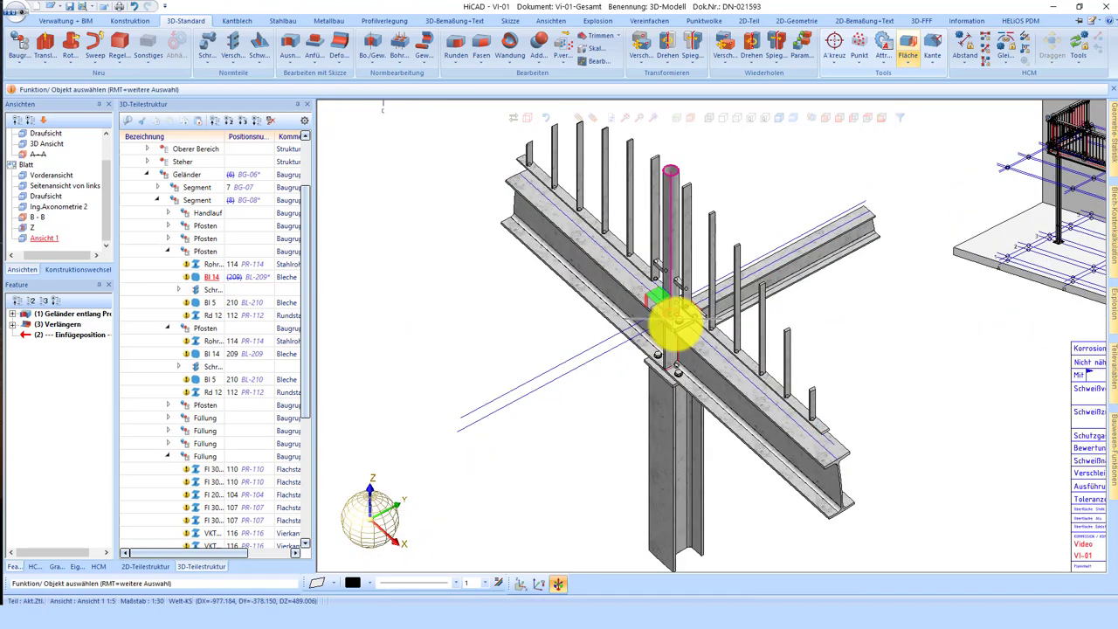
scroll(673, 324, "up", 2)
scroll(673, 324, "up", 2)
scroll(737, 375, "up", 2)
scroll(610, 357, "down", 3)
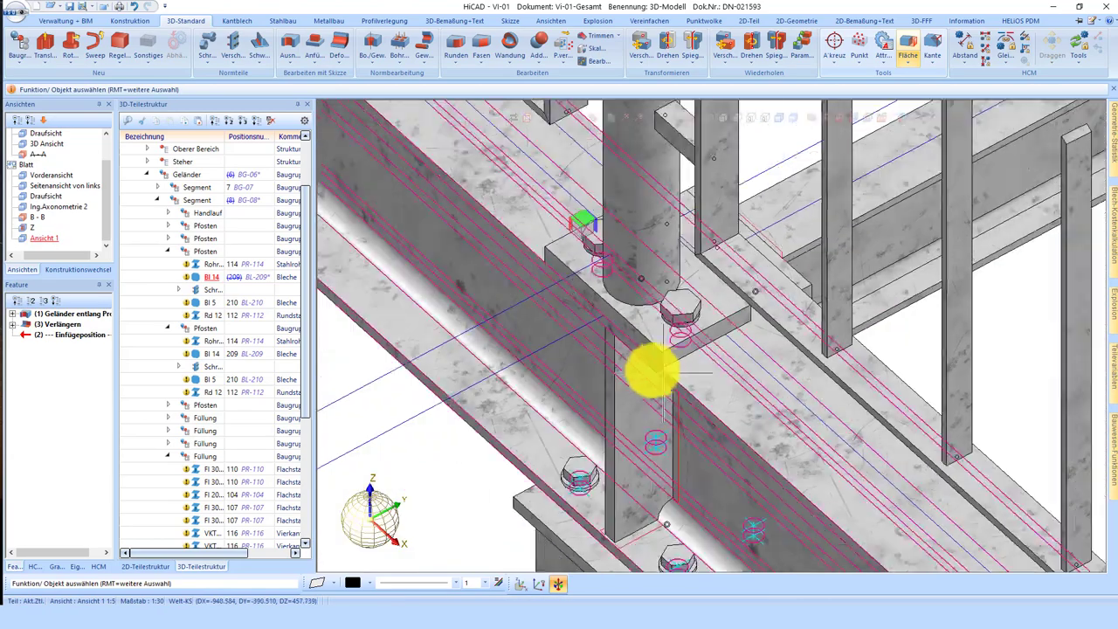
scroll(649, 369, "down", 3)
scroll(541, 374, "down", 5)
scroll(809, 327, "up", 2)
scroll(873, 238, "up", 2)
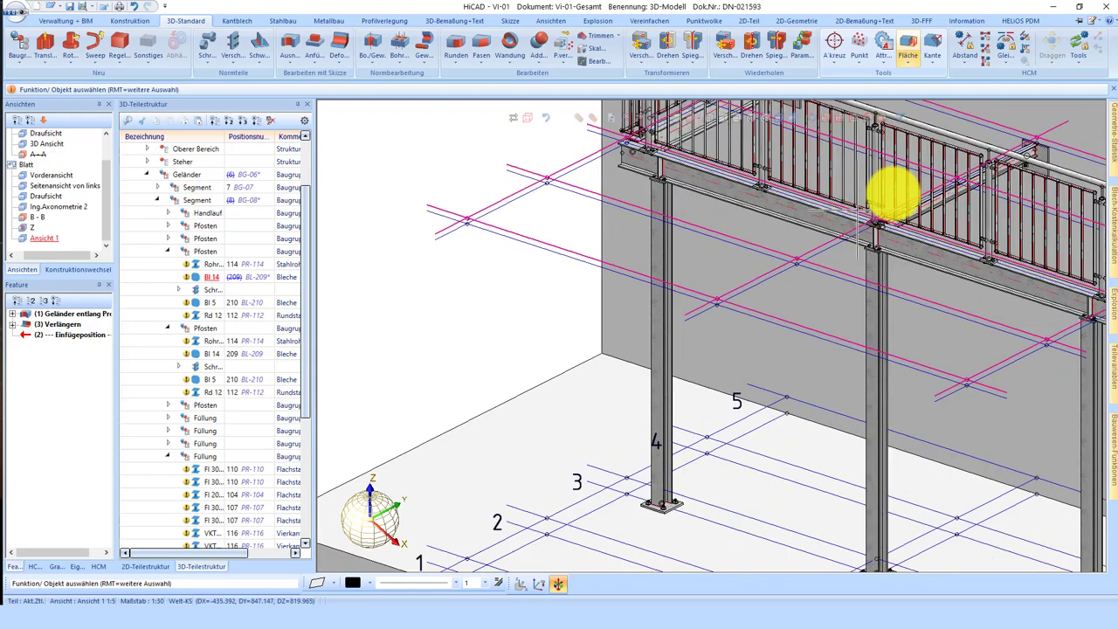
scroll(899, 195, "up", 2)
scroll(899, 274, "up", 2)
scroll(774, 411, "down", 1)
scroll(816, 271, "down", 2)
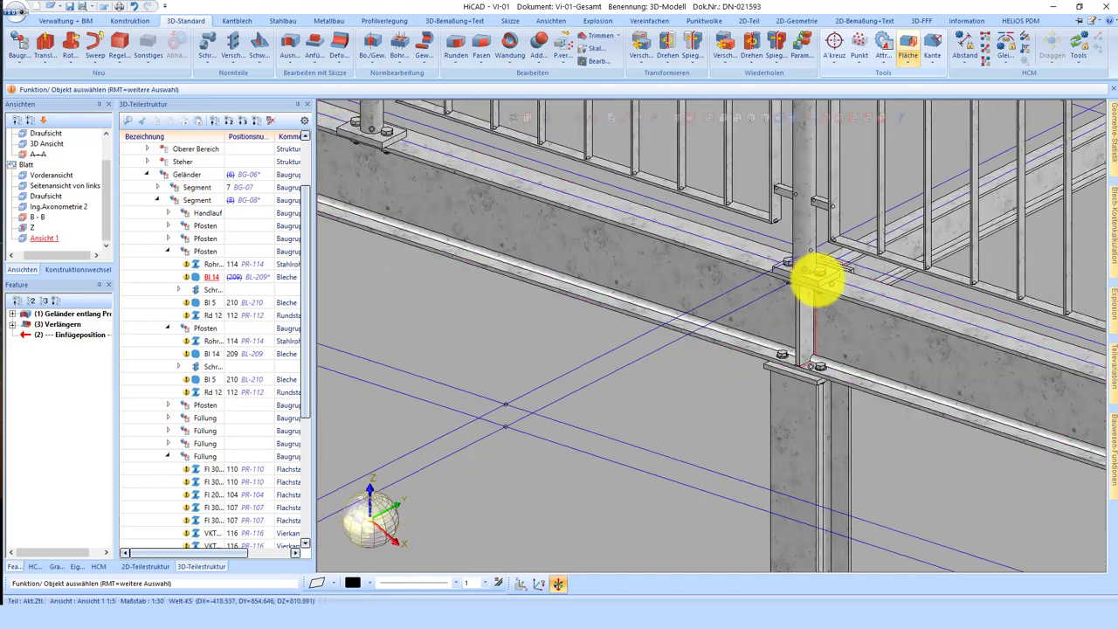
scroll(874, 266, "down", 3)
scroll(917, 280, "down", 3)
scroll(937, 295, "down", 2)
scroll(938, 295, "down", 1)
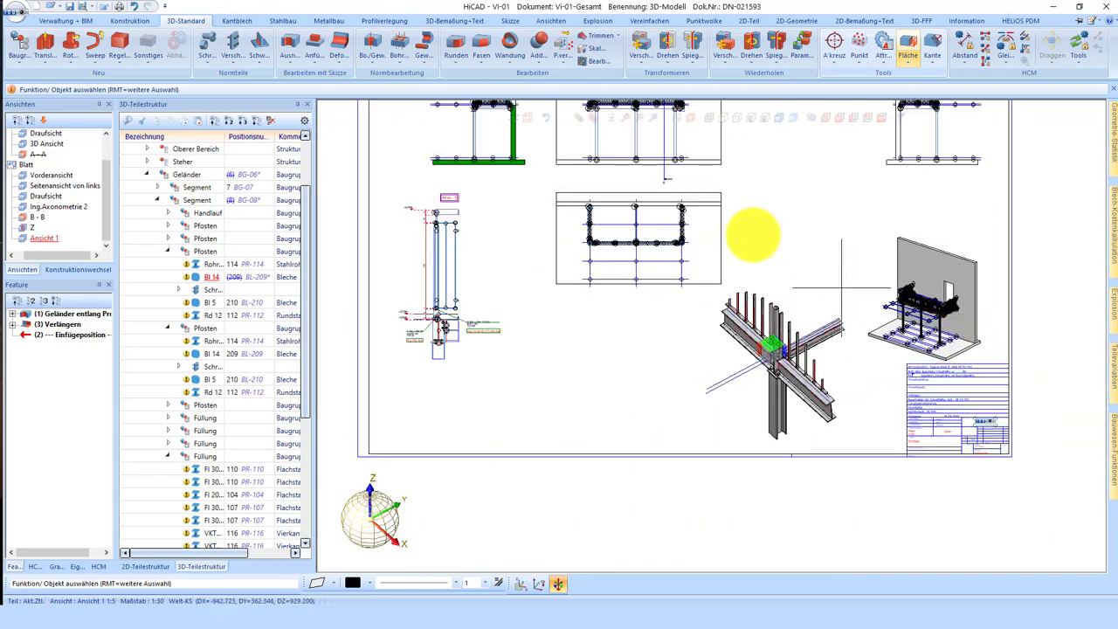
scroll(821, 305, "down", 1)
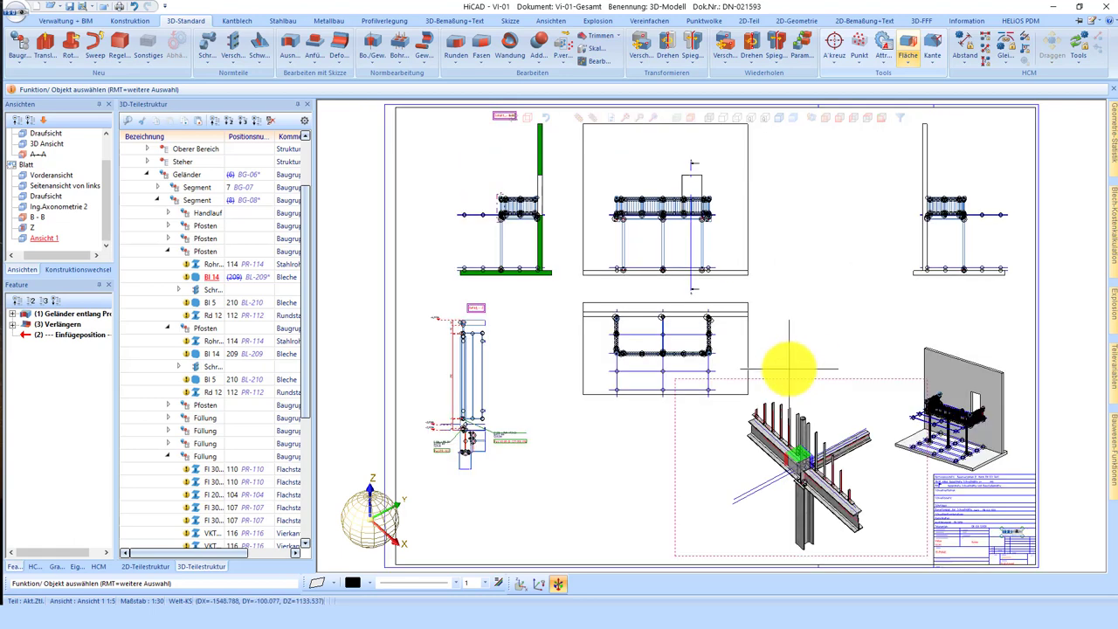